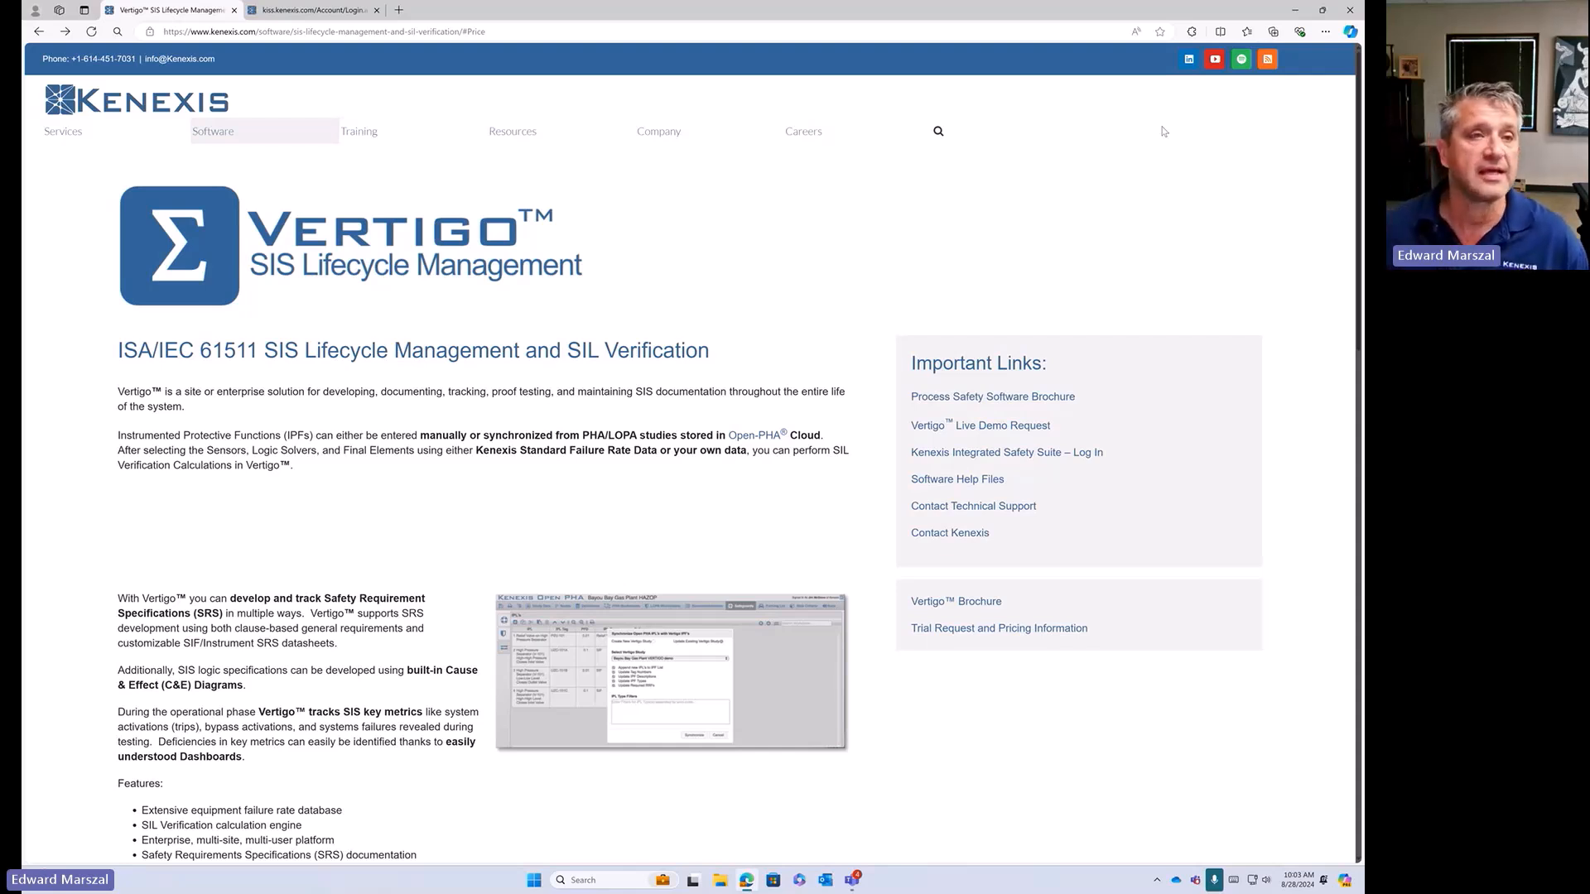
# - Open the SIS Lifecycle Management and SIL Verification Software page on the Kenexis website
pyautogui.click(526, 32)
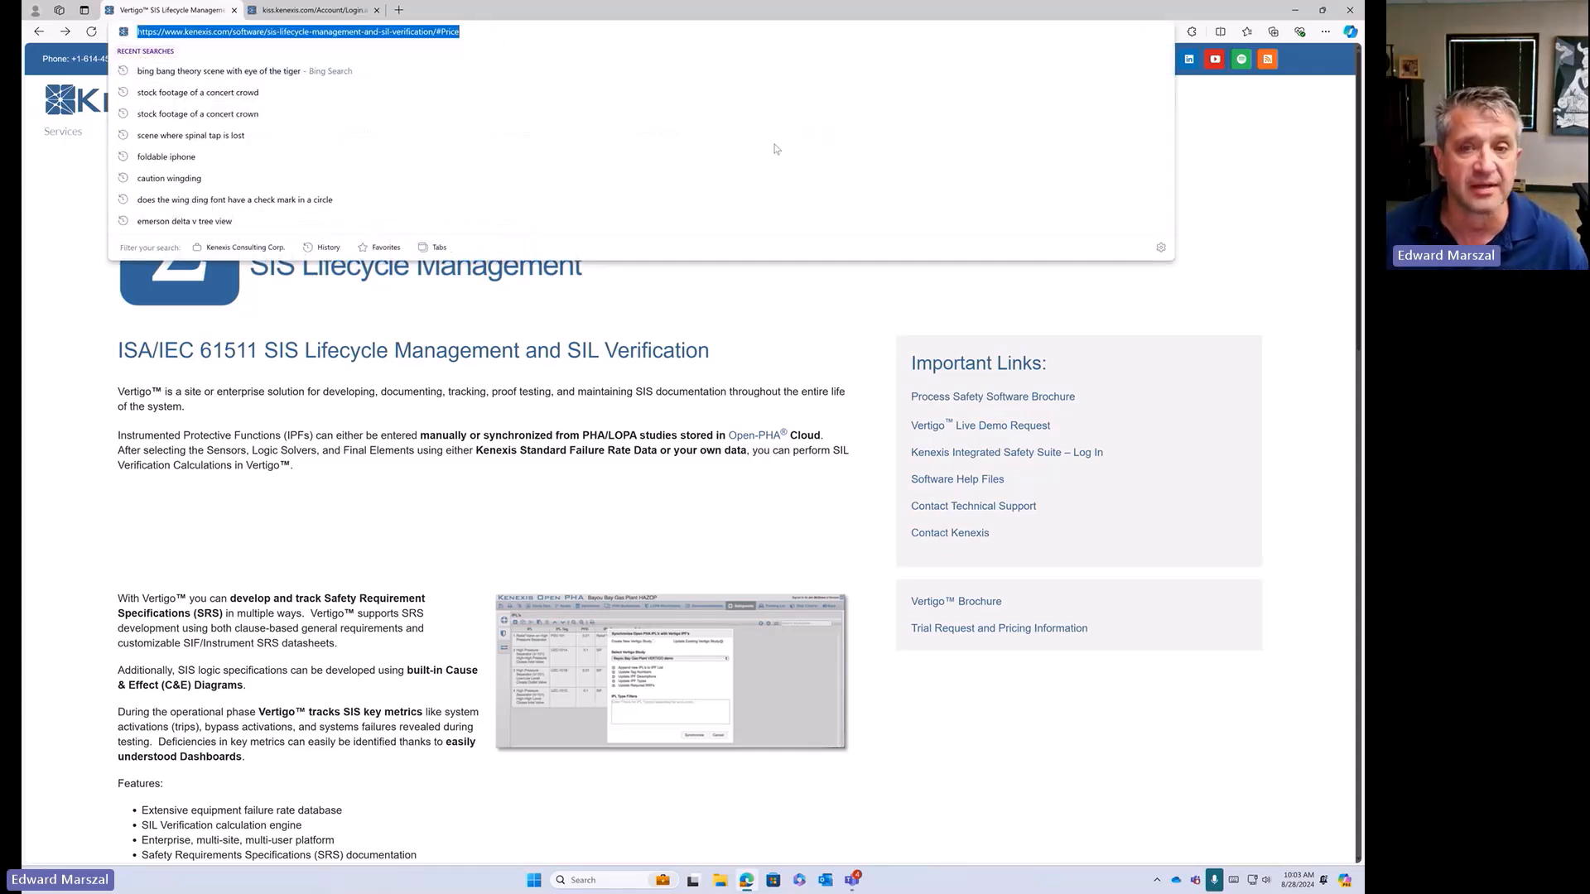
pyautogui.click(1279, 218)
pyautogui.moveTo(240, 145)
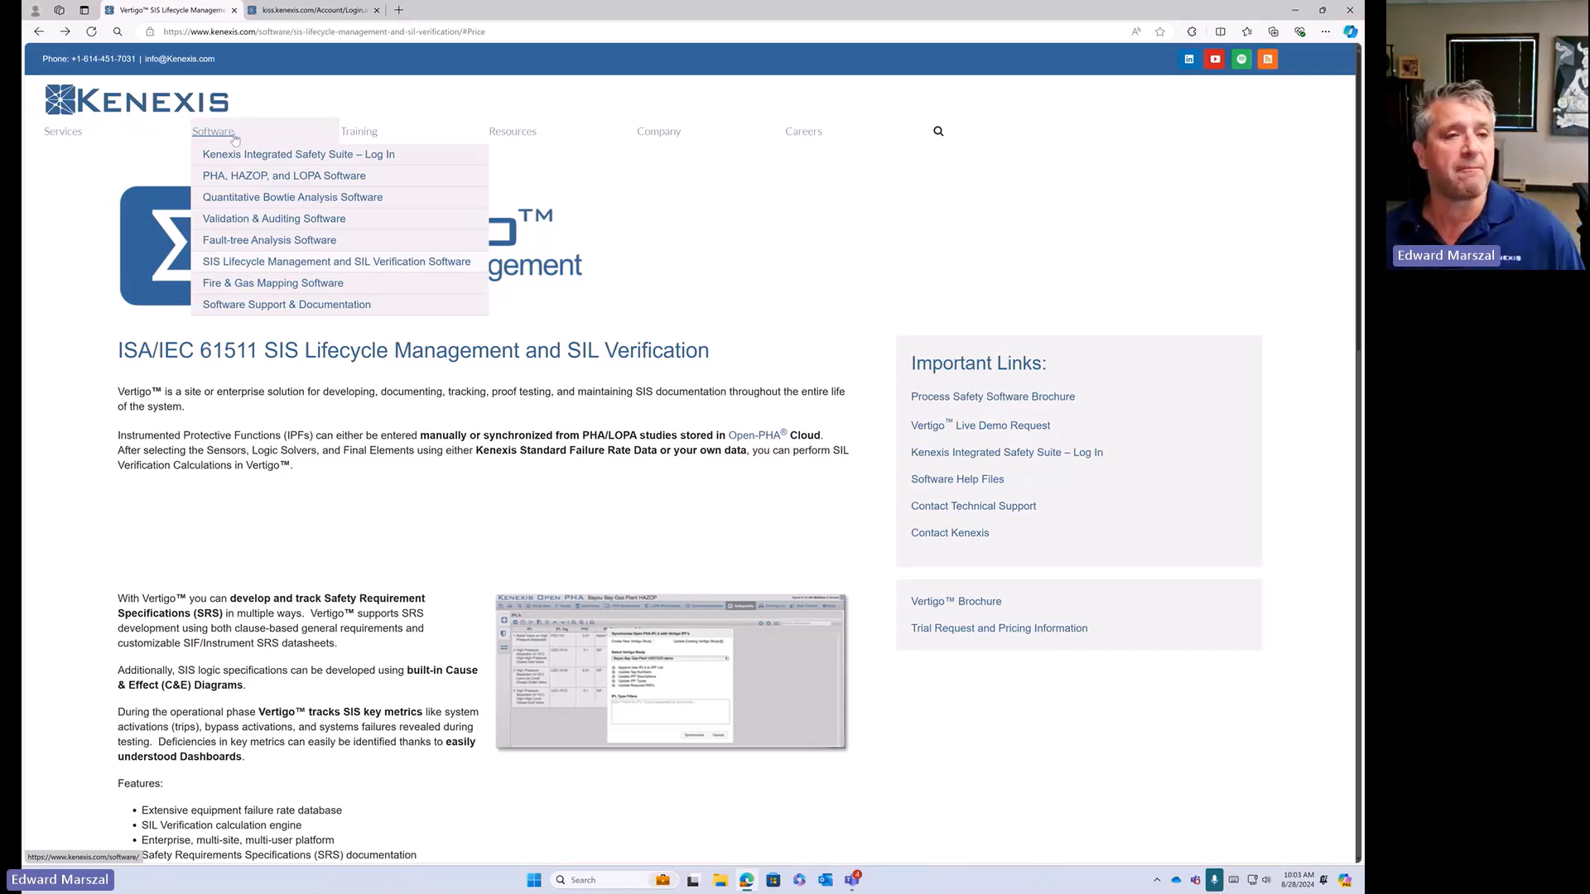
pyautogui.click(300, 269)
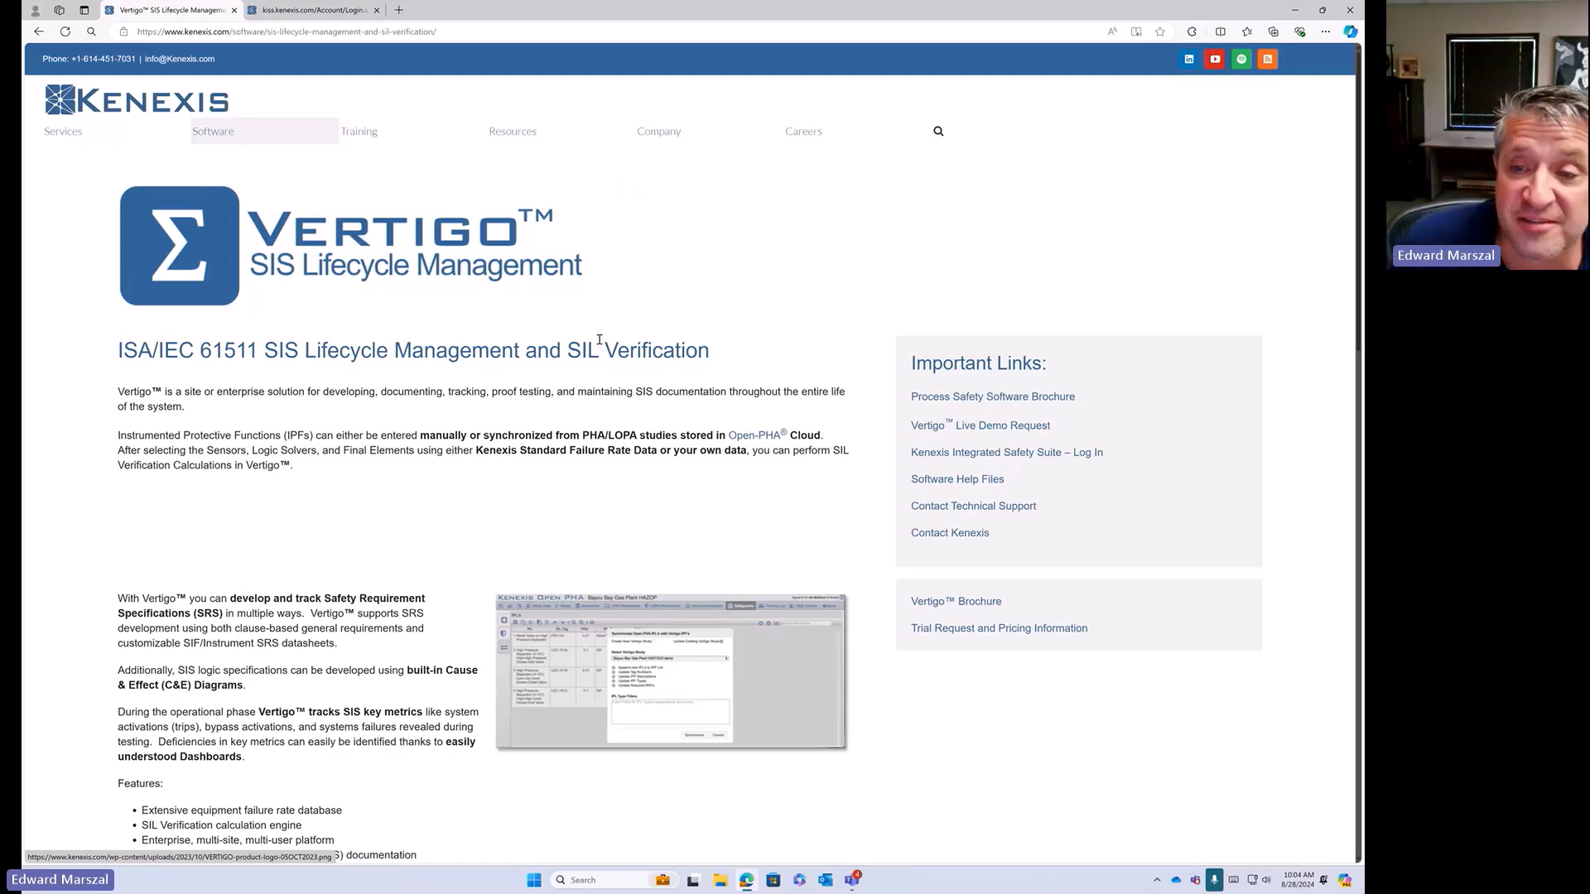
# - Look over the Vertigo product page and go to its Trial Request and Pricing Information section
pyautogui.scroll(-1, 637, 346)
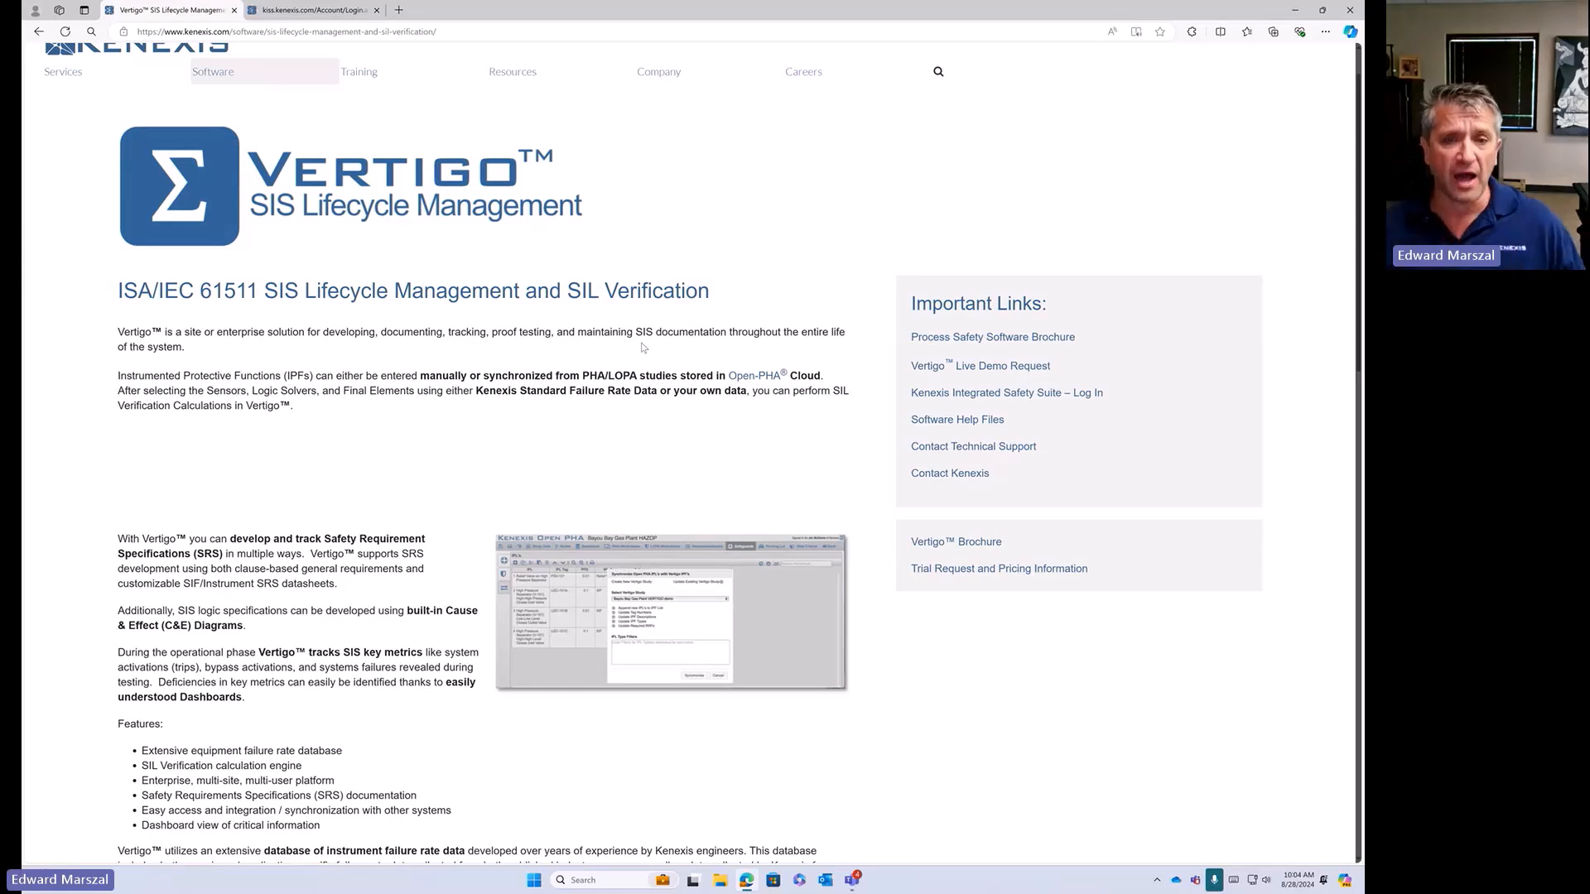
pyautogui.scroll(-2, 704, 356)
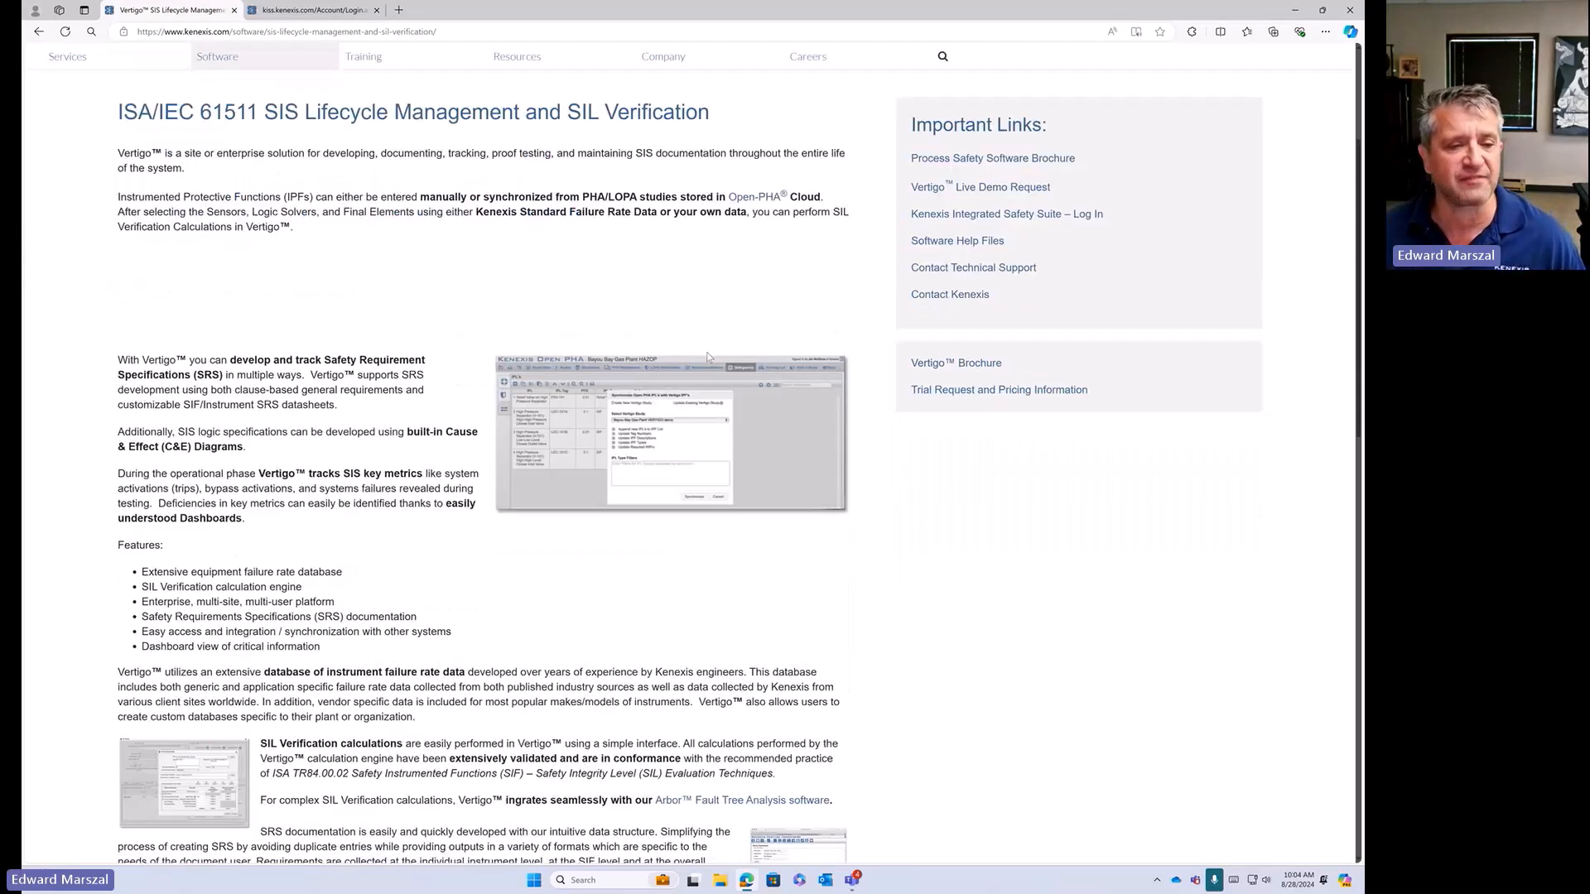
pyautogui.scroll(1, 706, 358)
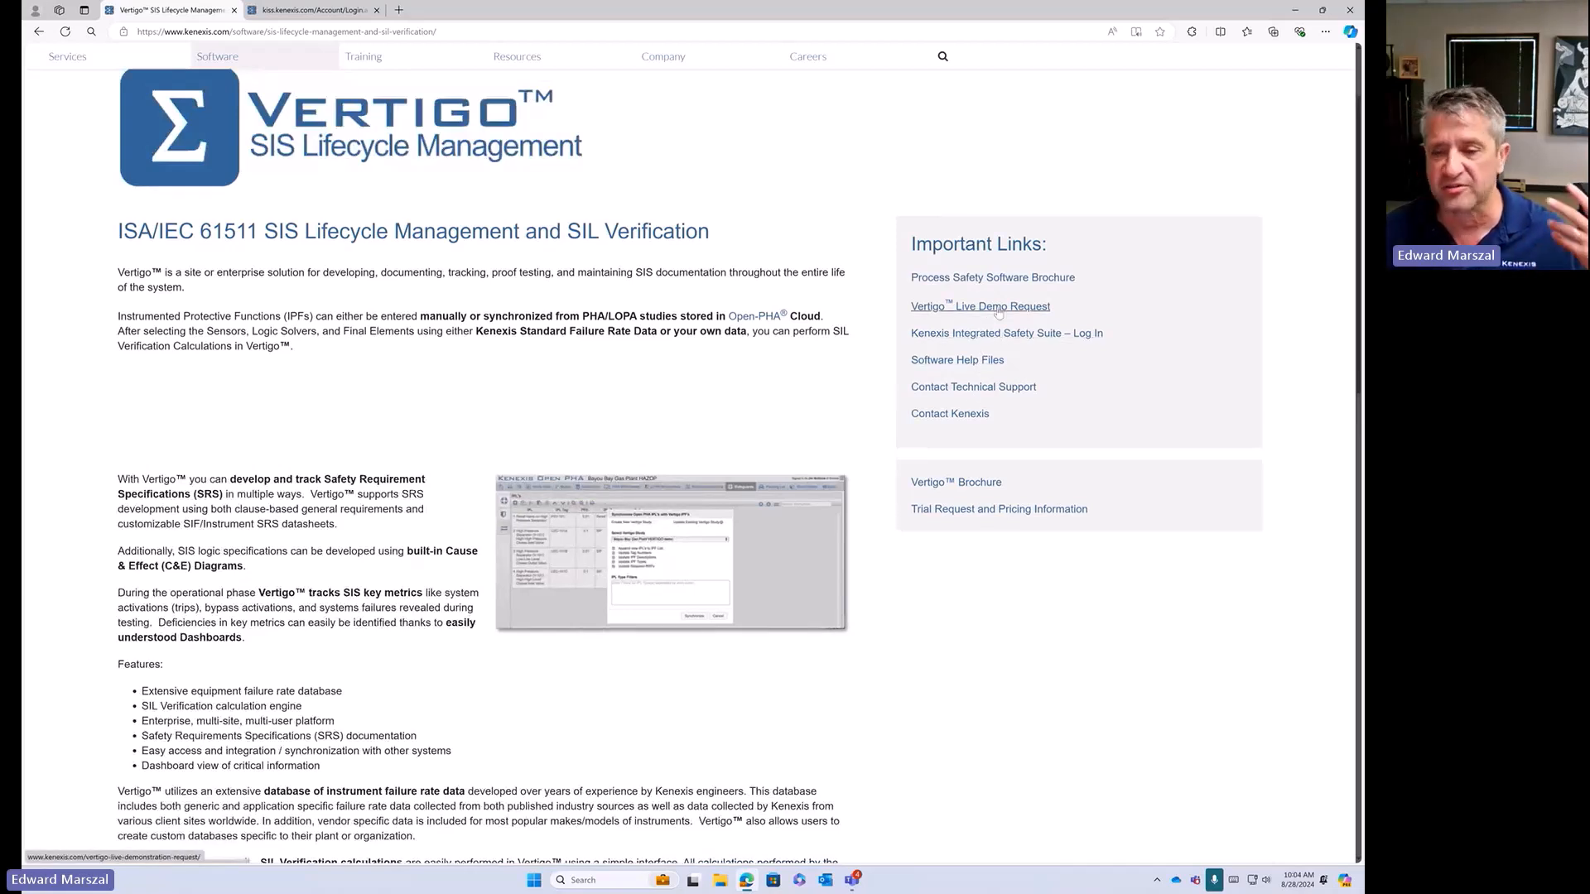
pyautogui.click(965, 513)
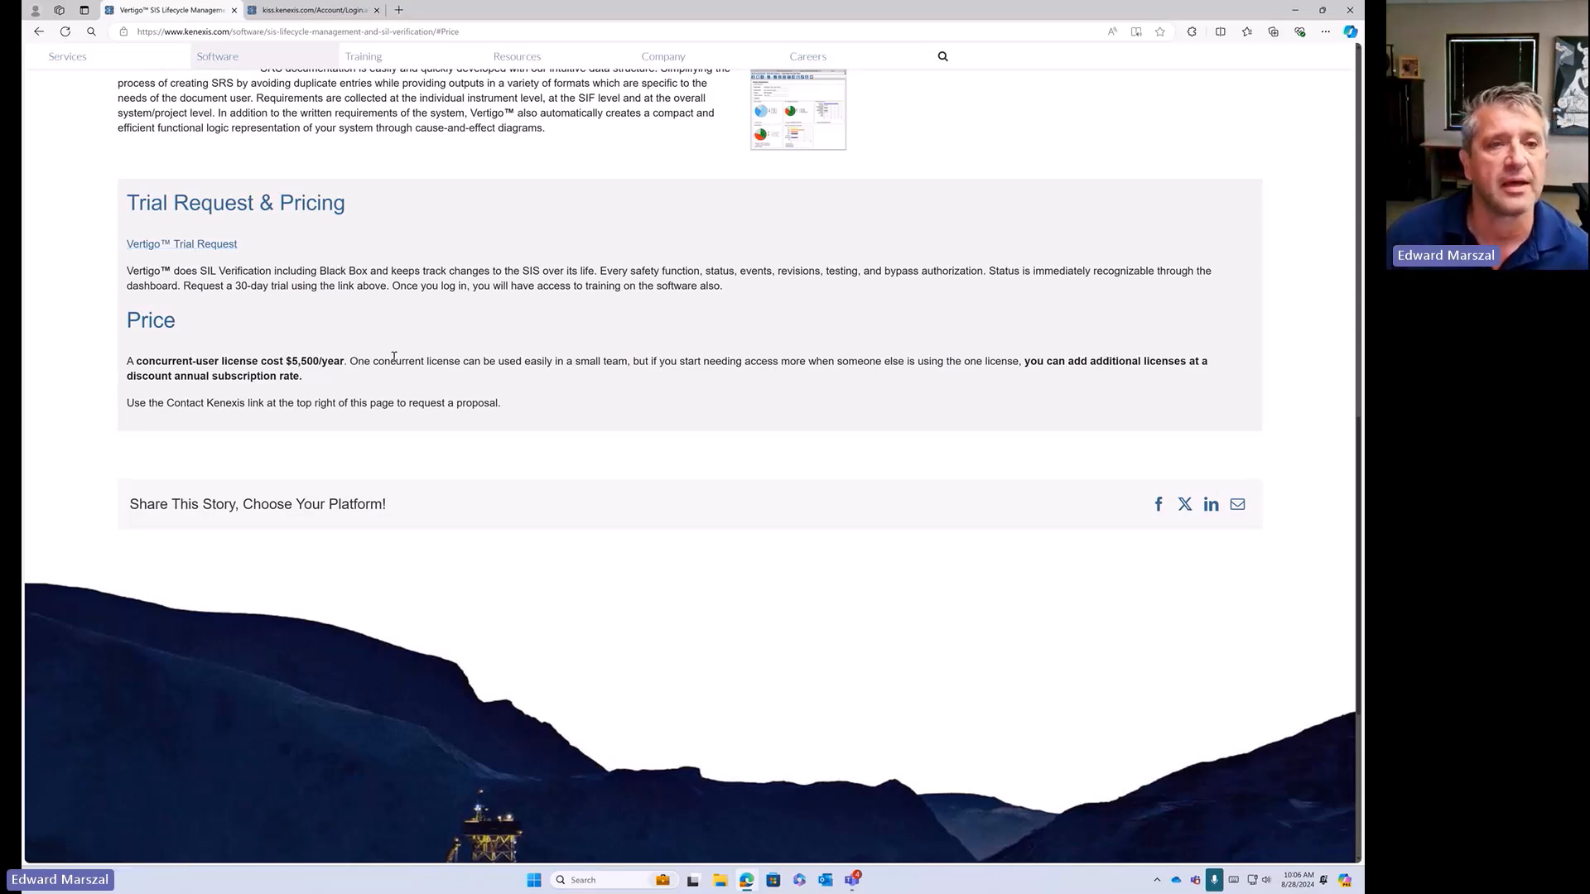
# - Go to the Kenexis Integrated Safety Suite login page and sign in with the Microsoft account option
pyautogui.scroll(15, 395, 362)
pyautogui.scroll(2, 395, 362)
pyautogui.moveTo(226, 139)
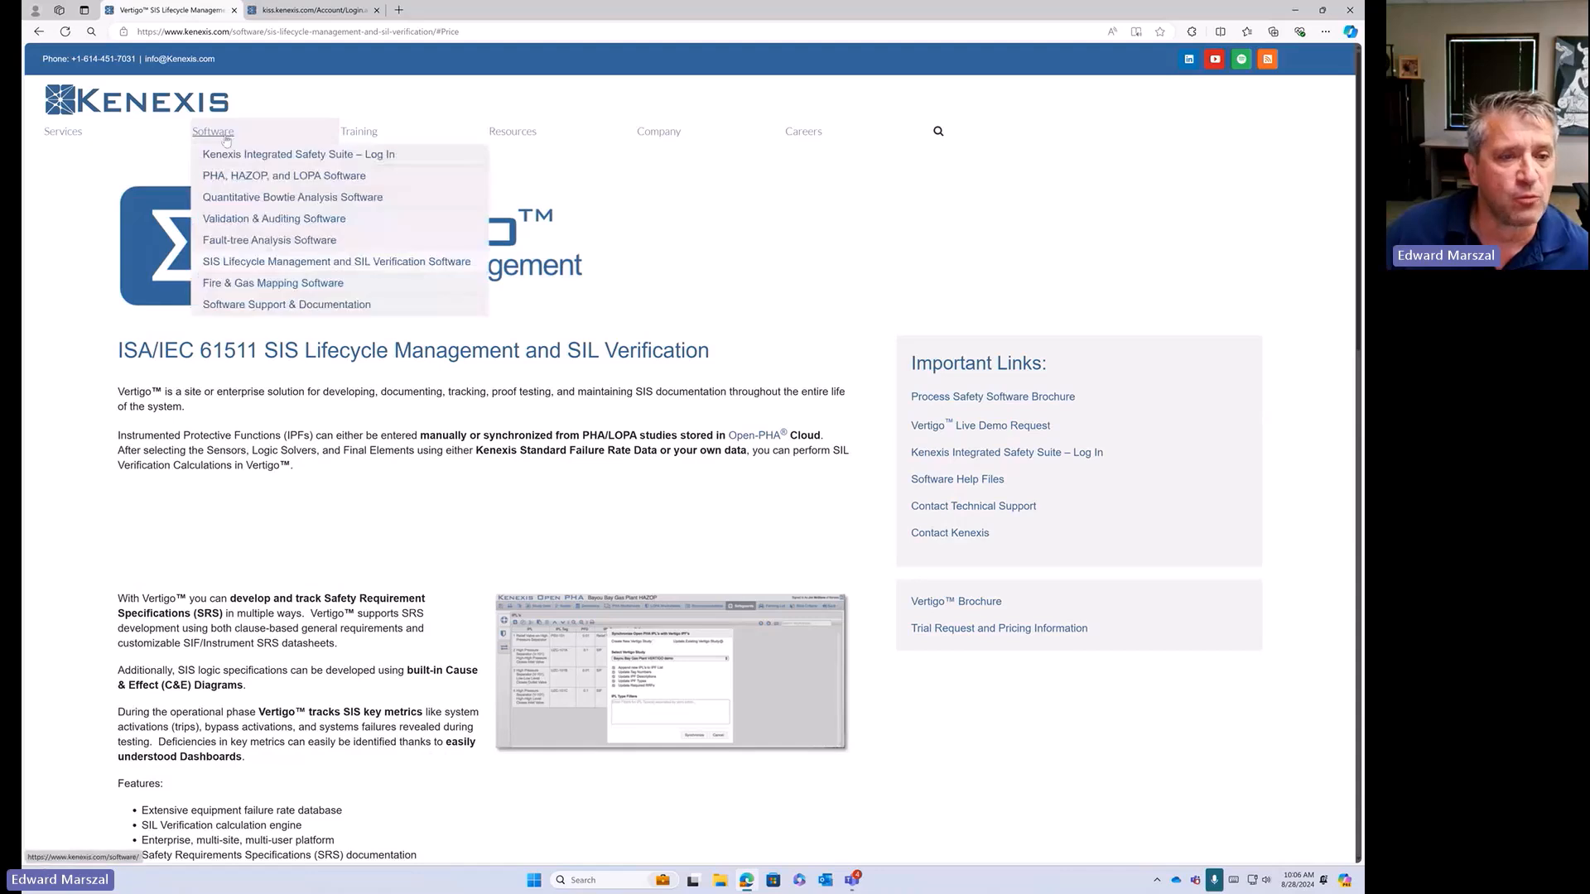
pyautogui.click(267, 158)
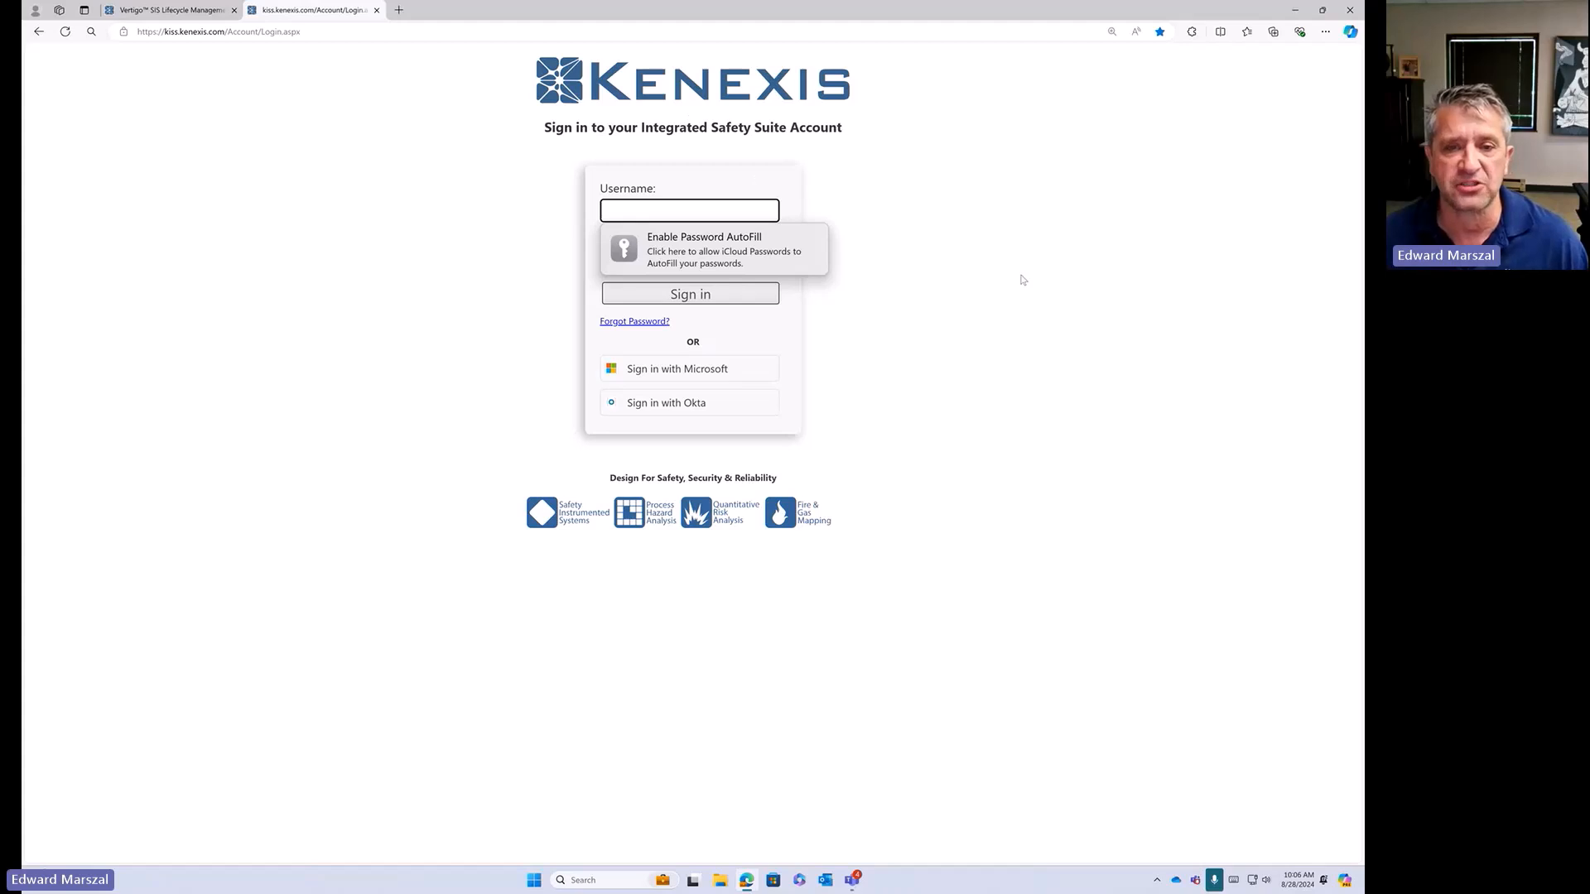
pyautogui.click(690, 372)
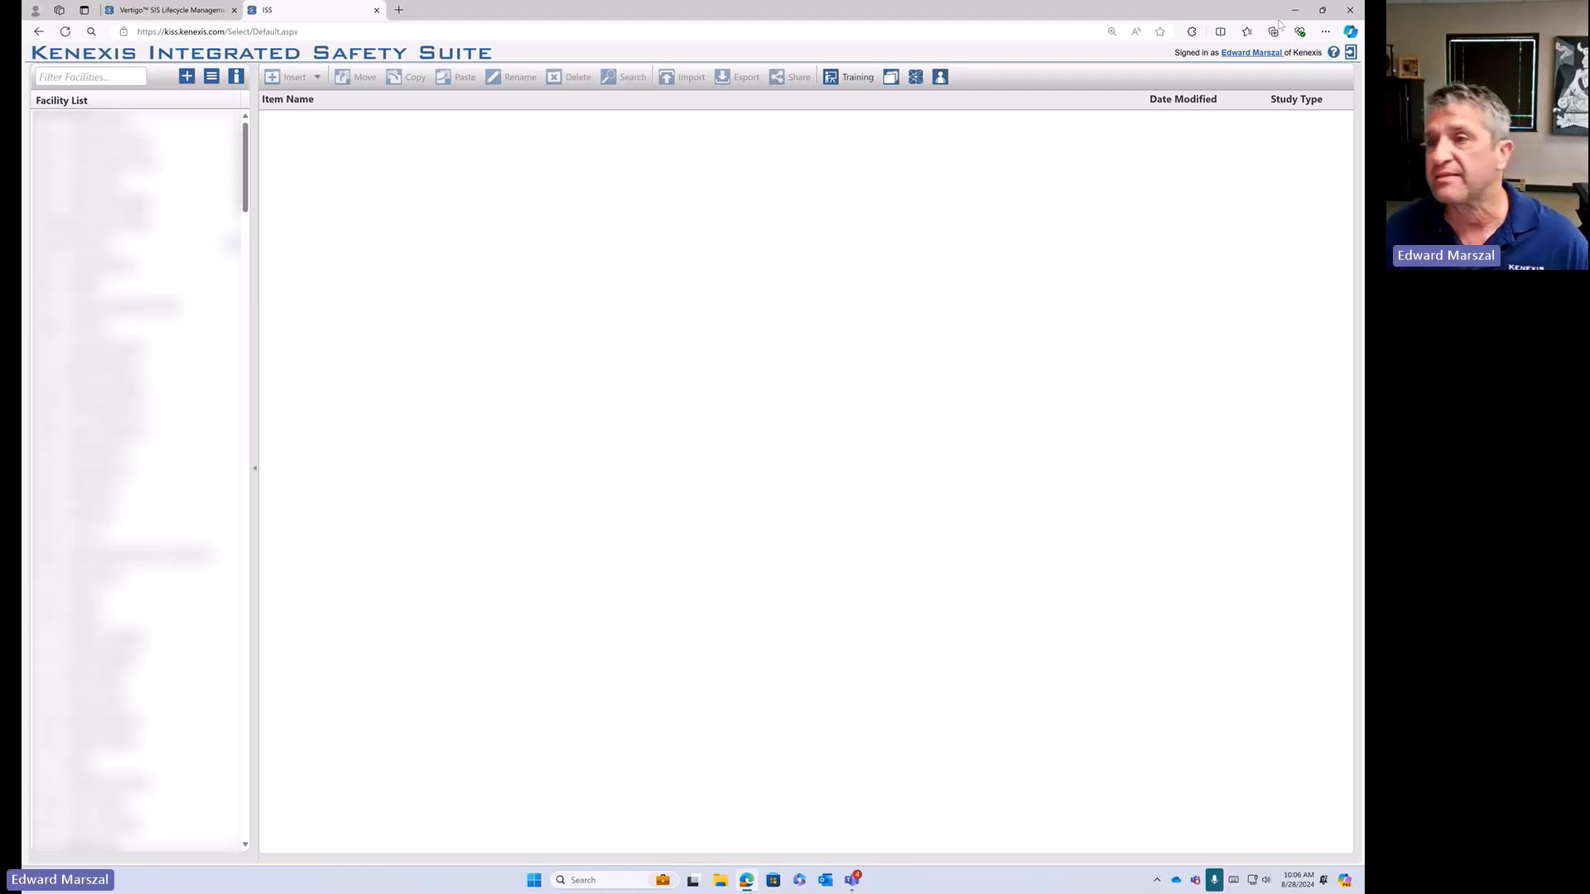
# - Enlarge the browser's page zoom by one level above 125%
pyautogui.click(1327, 32)
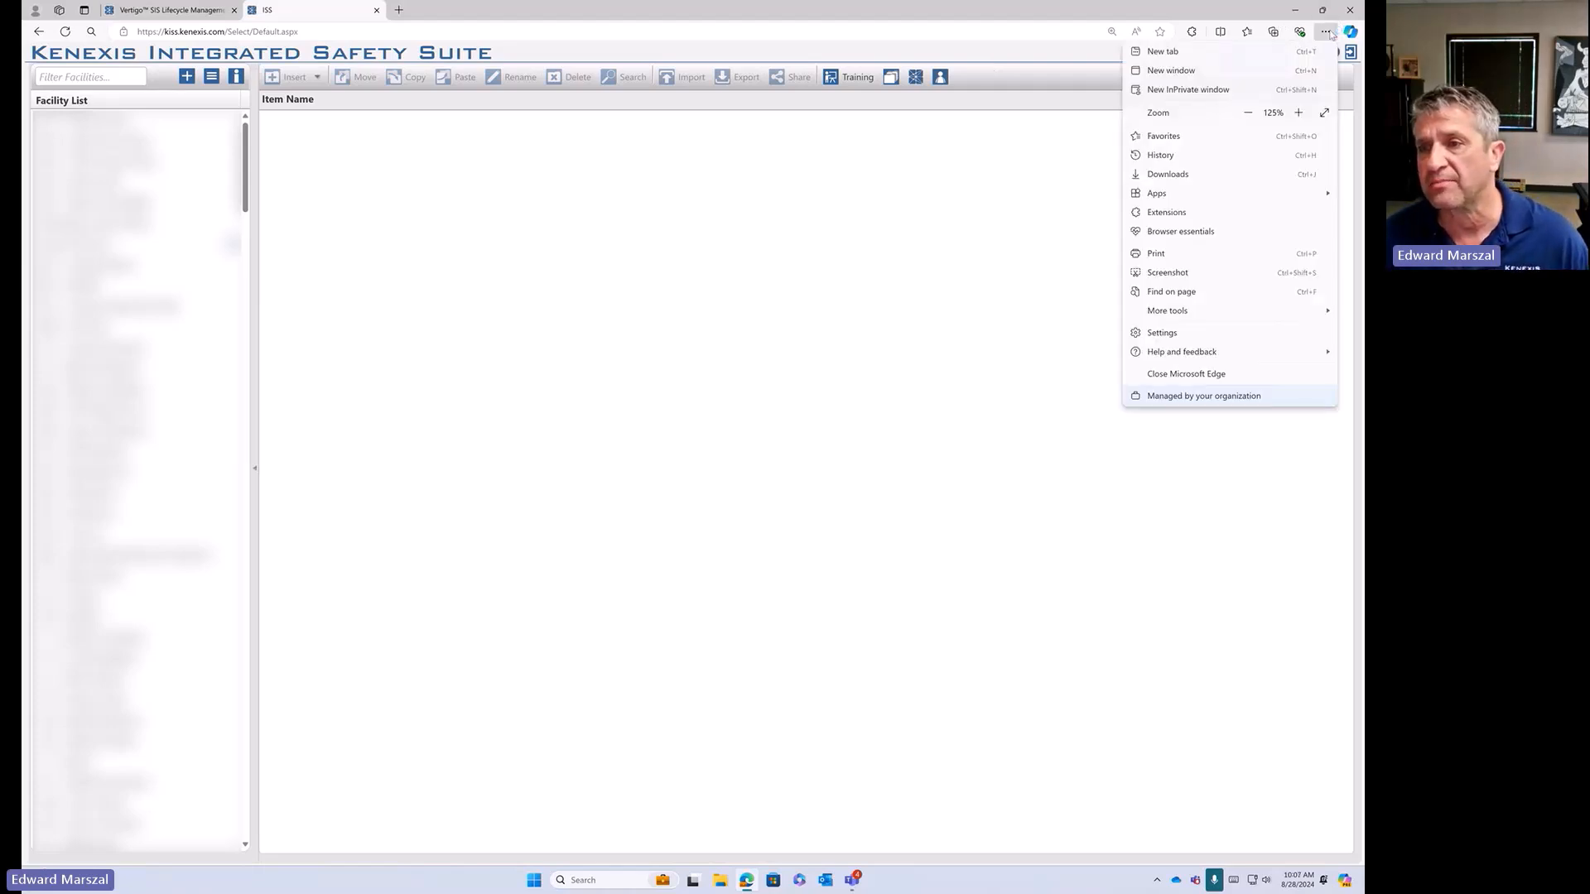
pyautogui.click(1298, 112)
pyautogui.click(667, 331)
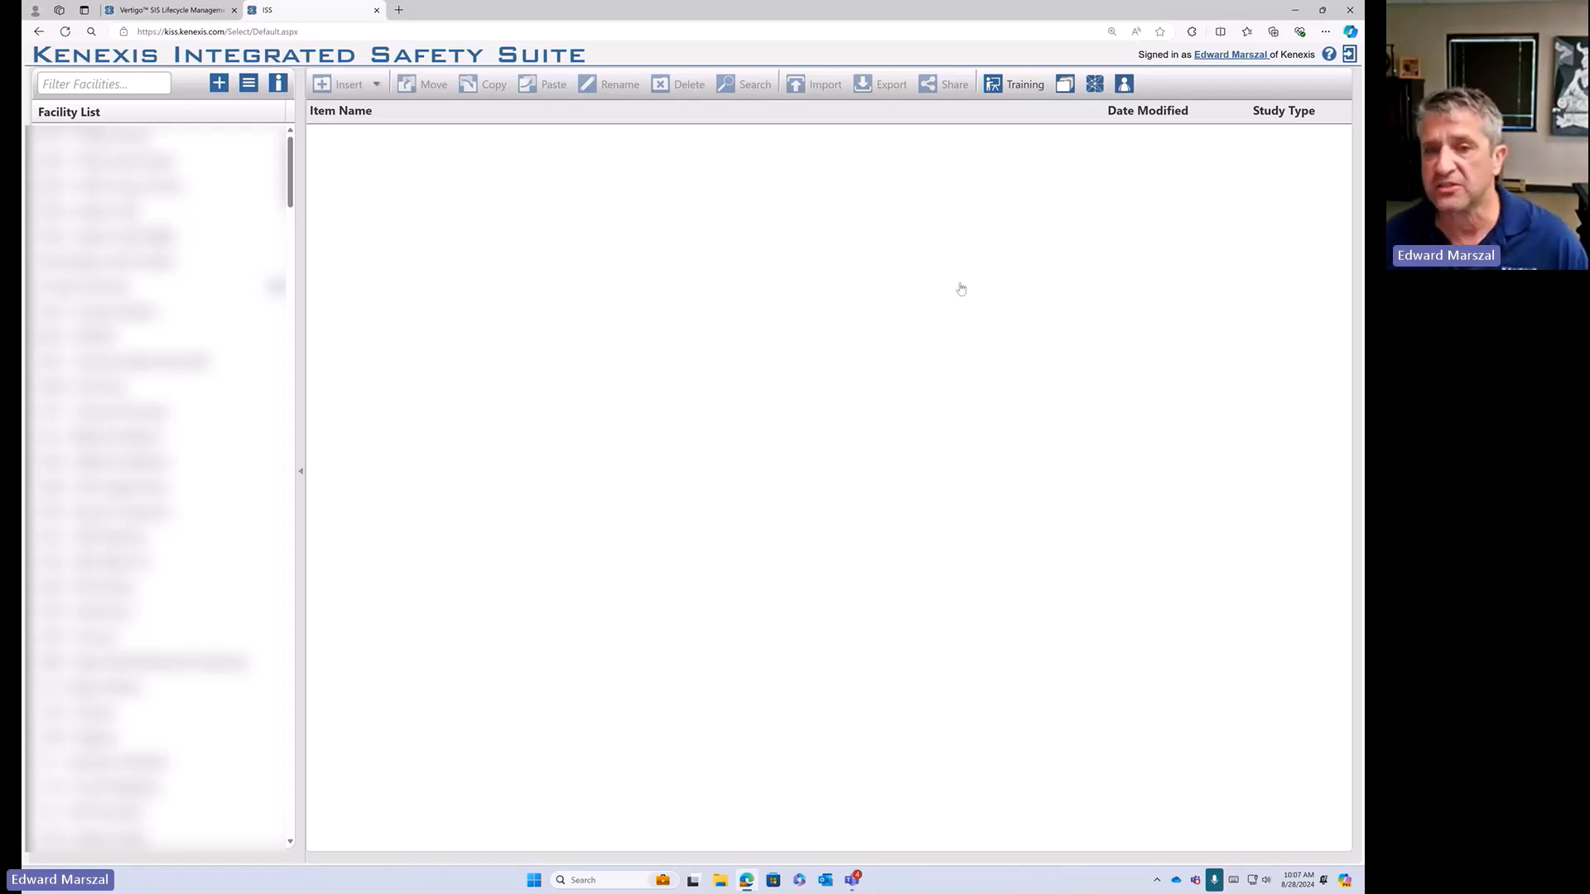
# - Filter the facility list by "general" and open General Oil and Gas Operating Company
pyautogui.click(130, 83)
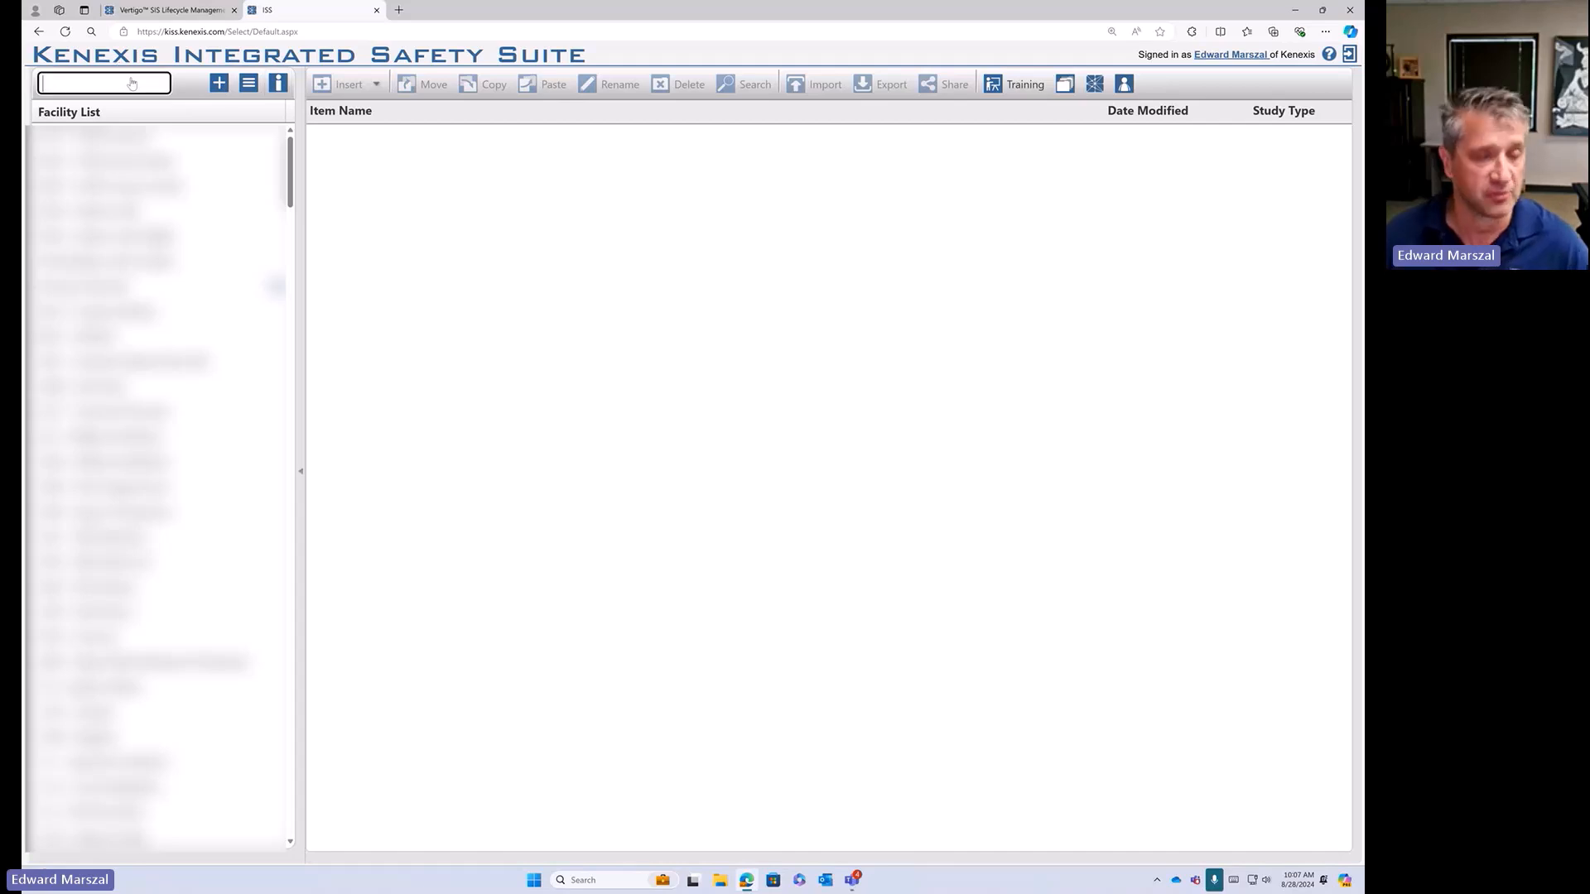
pyautogui.write('general')
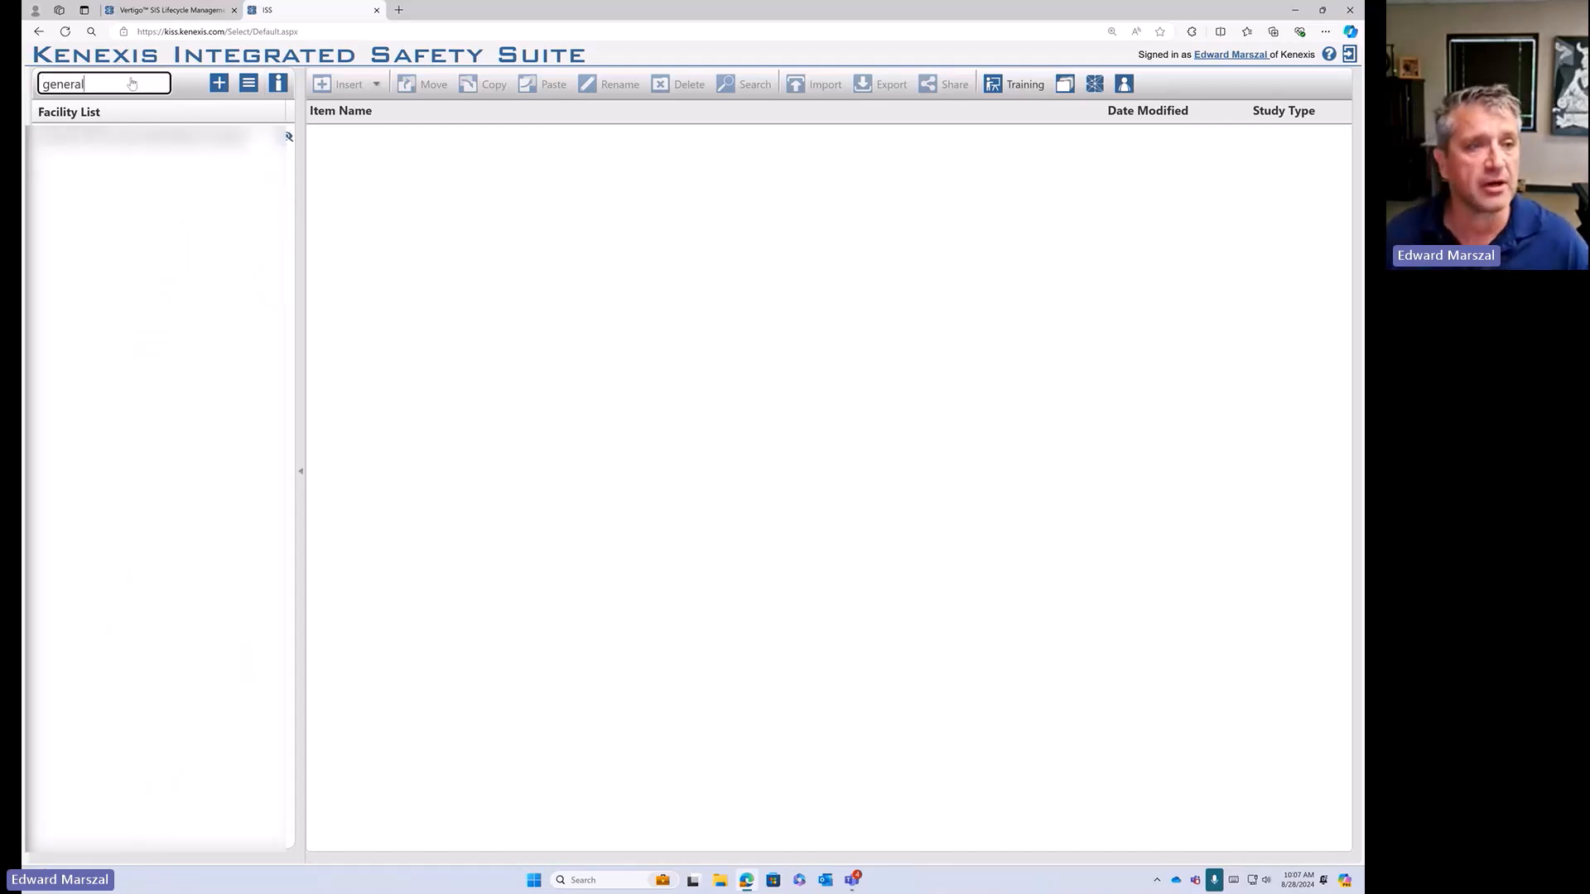
pyautogui.click(159, 137)
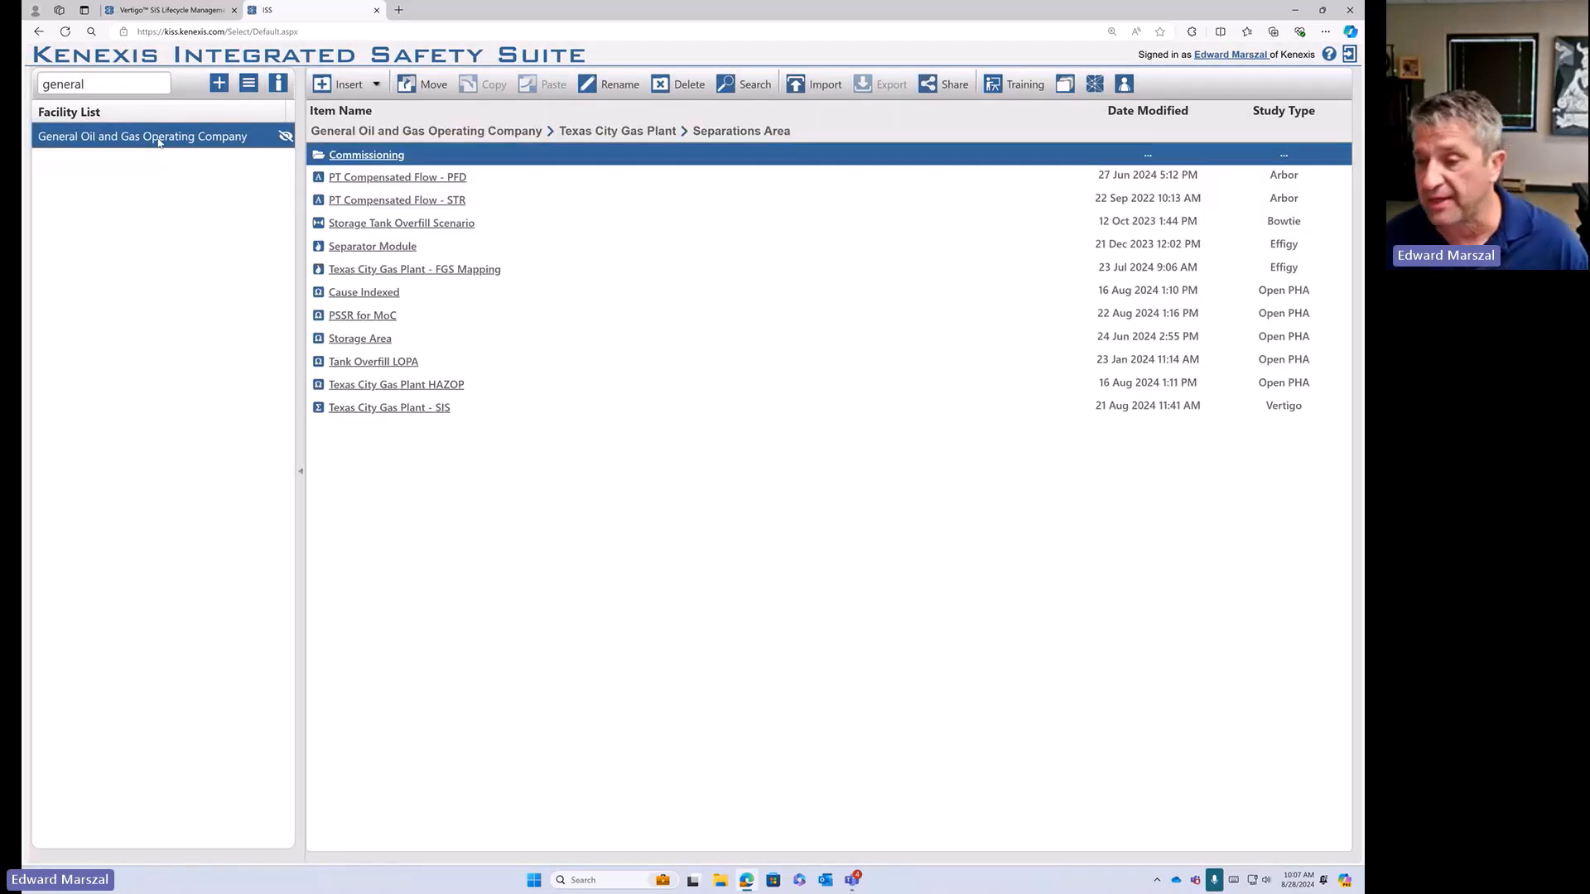
# - Browse from the General Oil and Gas Operating Company root folder into the Separations Area of Texas City Gas Plant
pyautogui.click(441, 133)
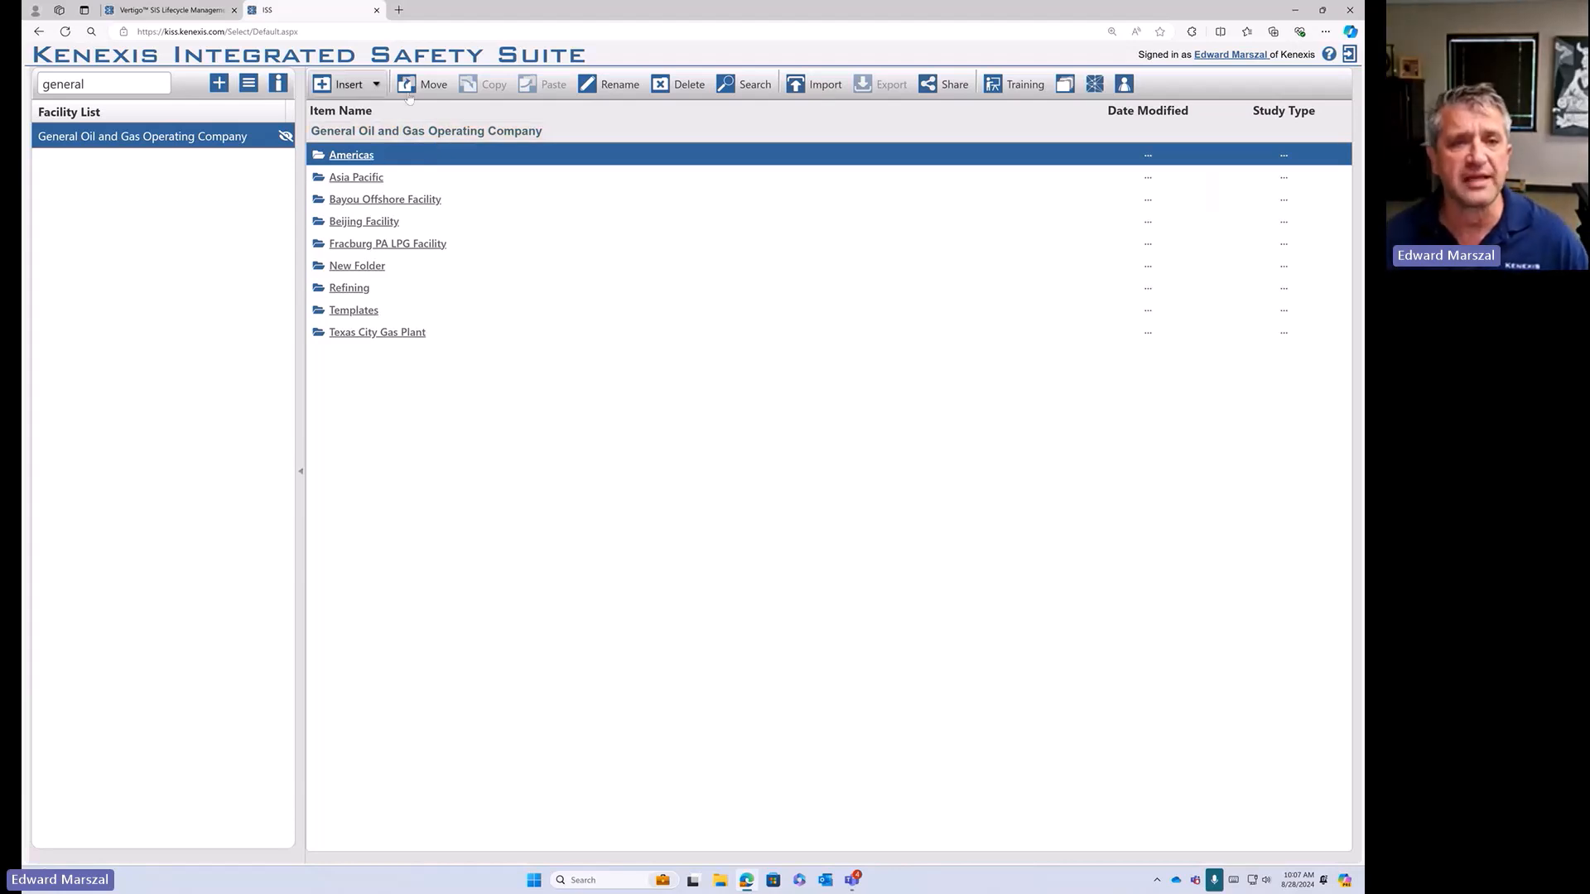
pyautogui.click(374, 86)
pyautogui.click(583, 274)
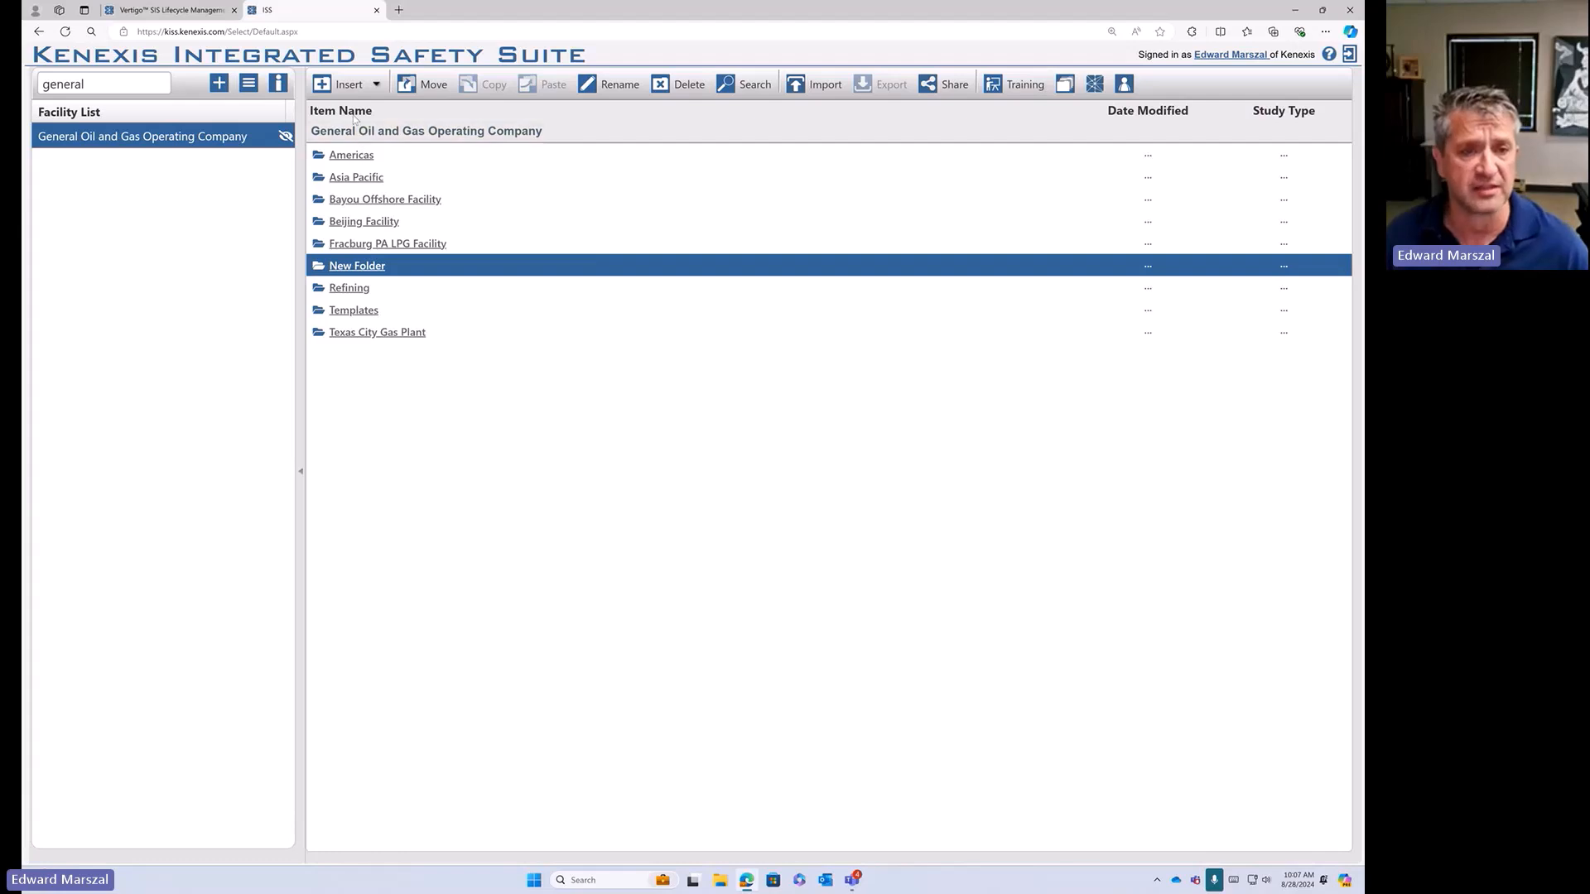
pyautogui.click(364, 331)
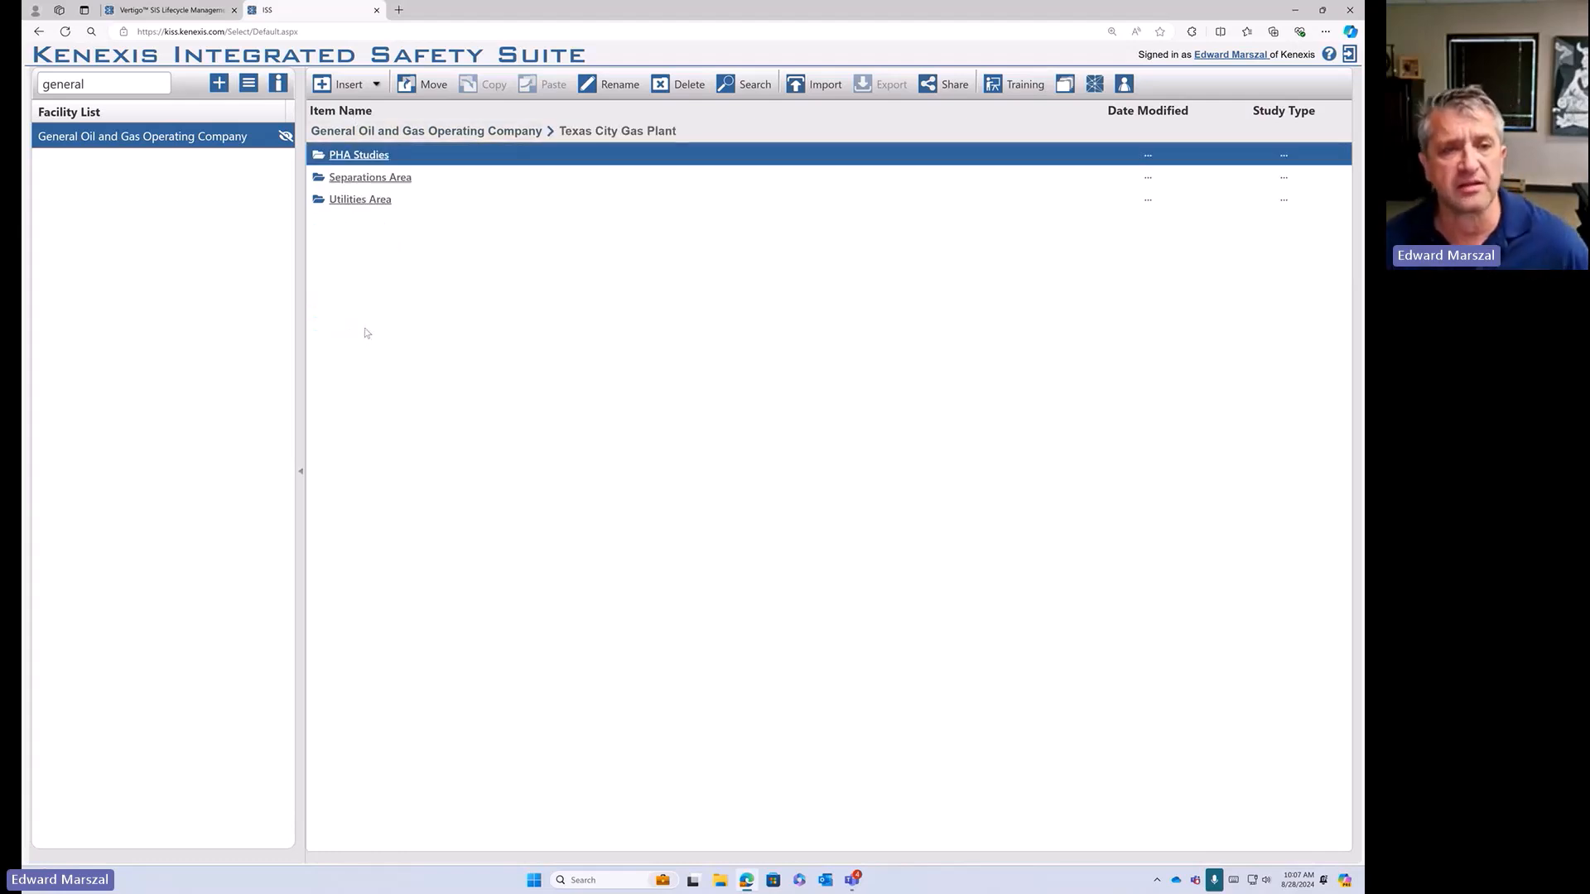
pyautogui.click(379, 179)
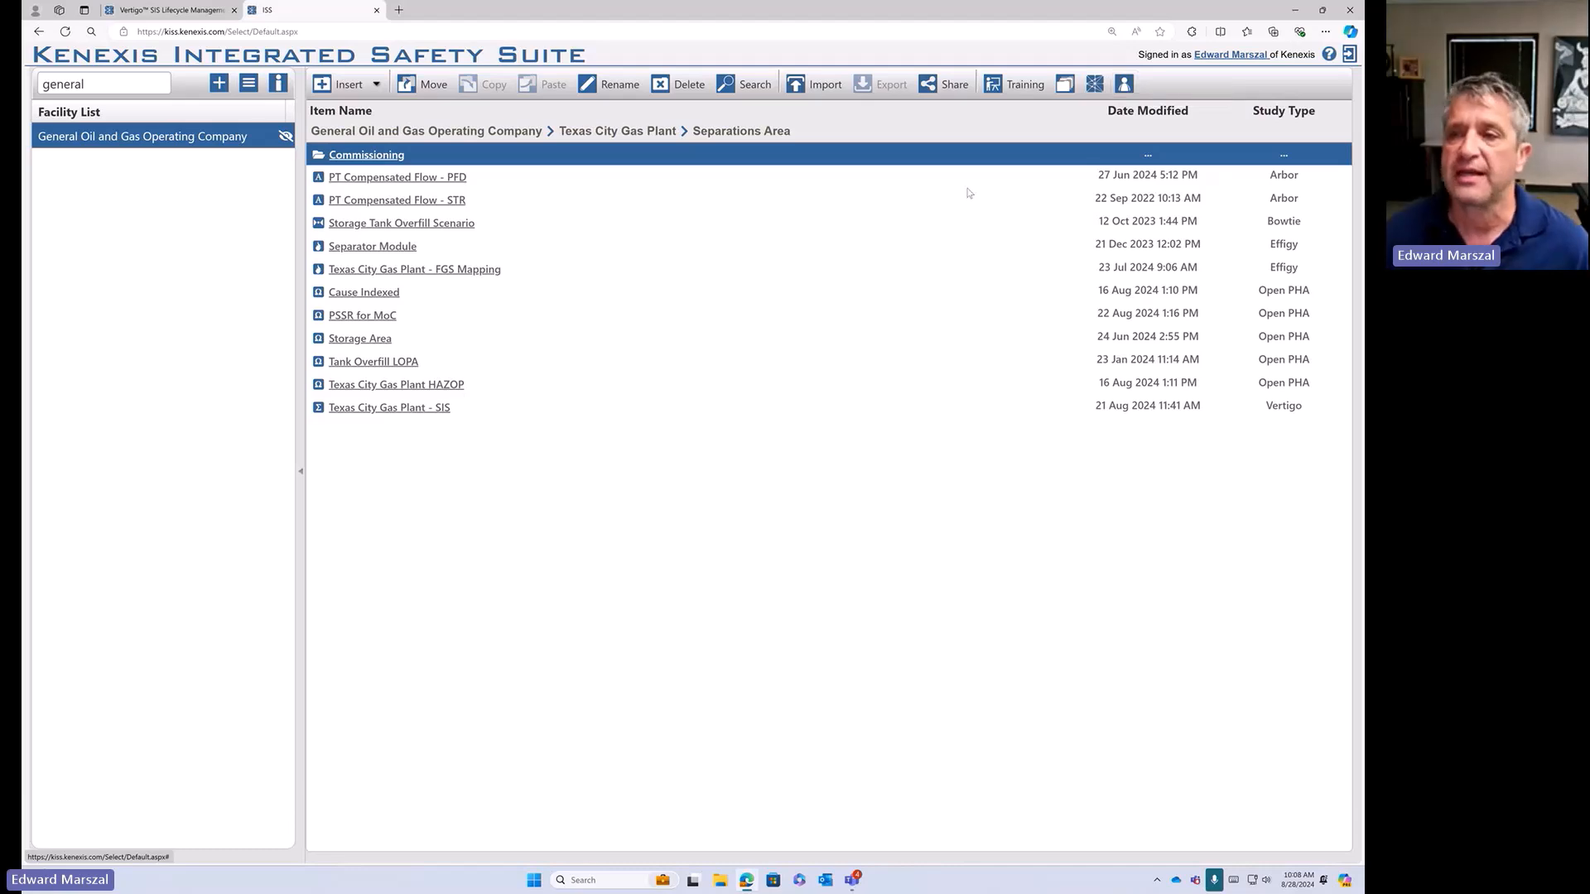
# - Open the organization settings and review the security and privacy options, user list and user groups
pyautogui.click(1123, 86)
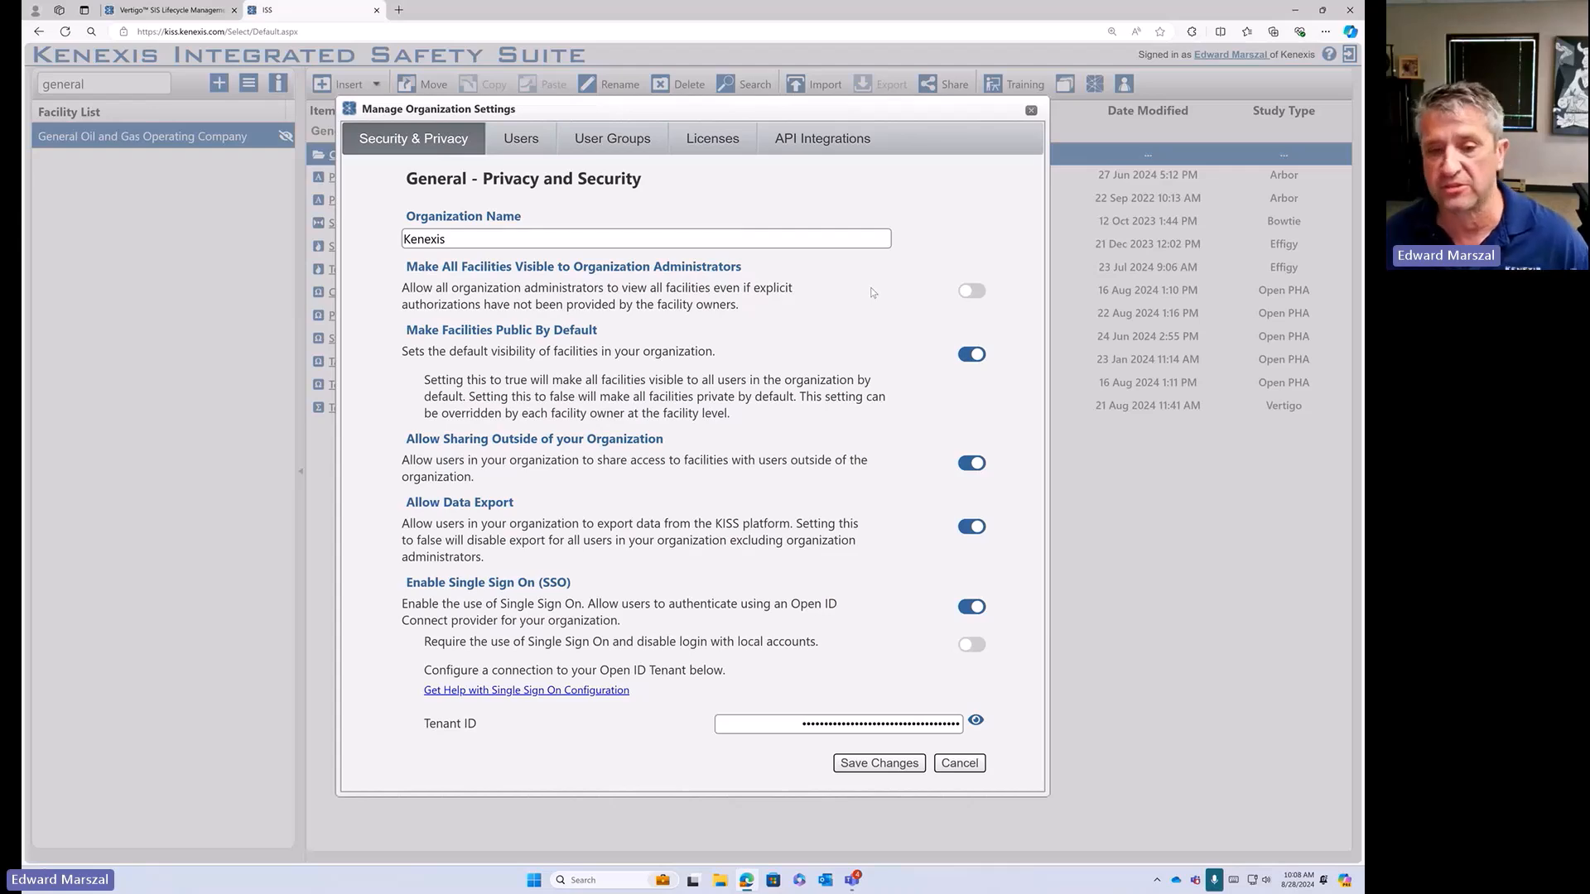
pyautogui.click(496, 142)
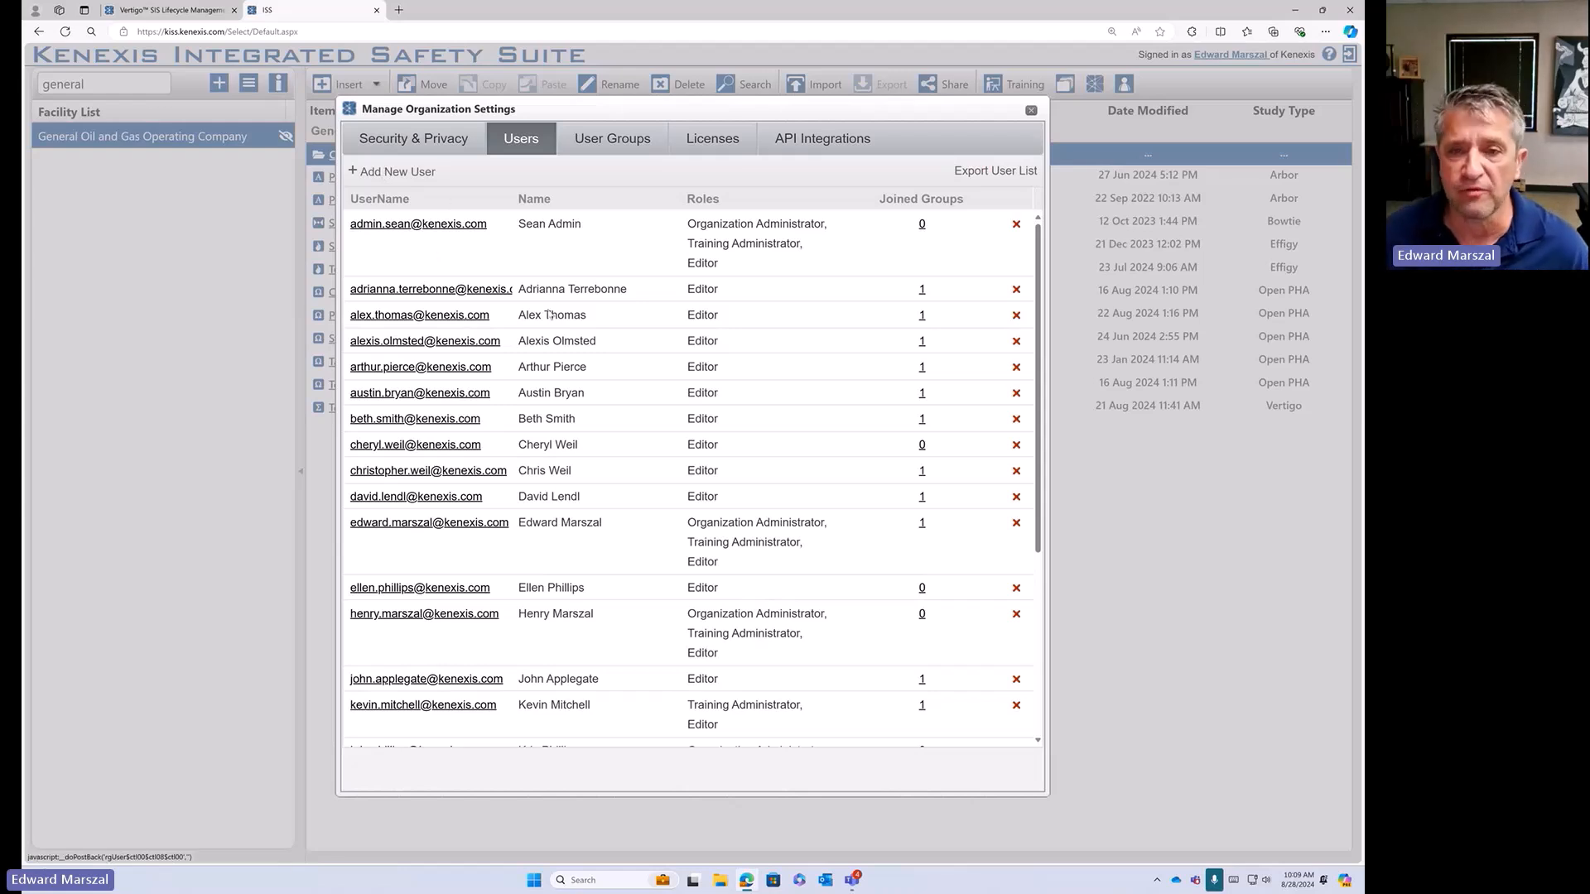
pyautogui.click(627, 149)
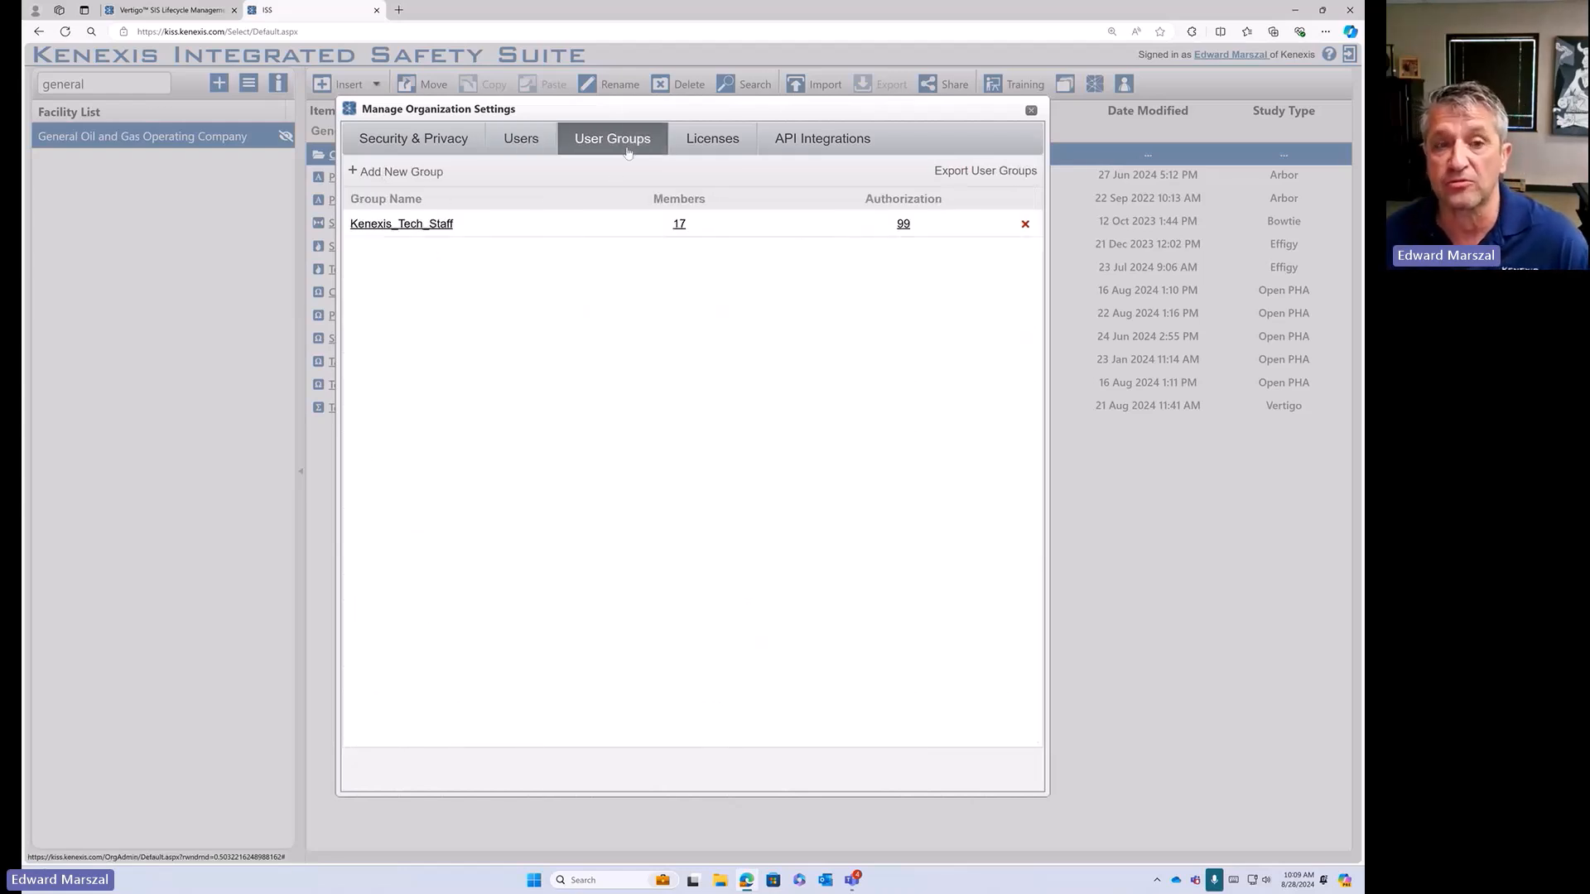
pyautogui.click(520, 149)
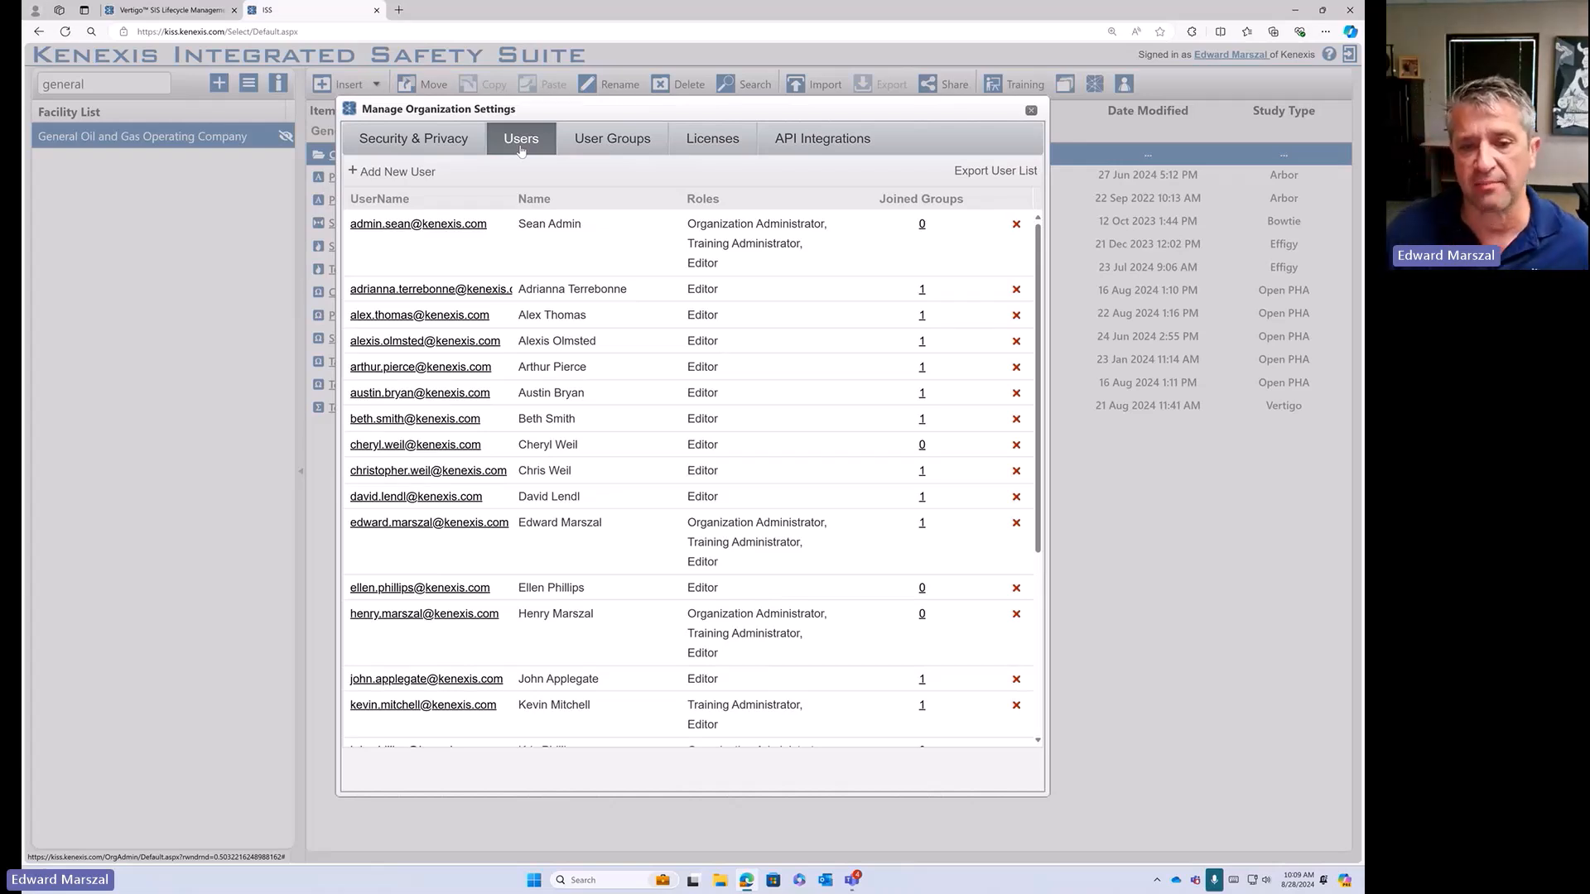
# - Examine the organization's licenses, including who is using Vertigo, and its API integrations, closing the organization settings when finished
pyautogui.click(710, 145)
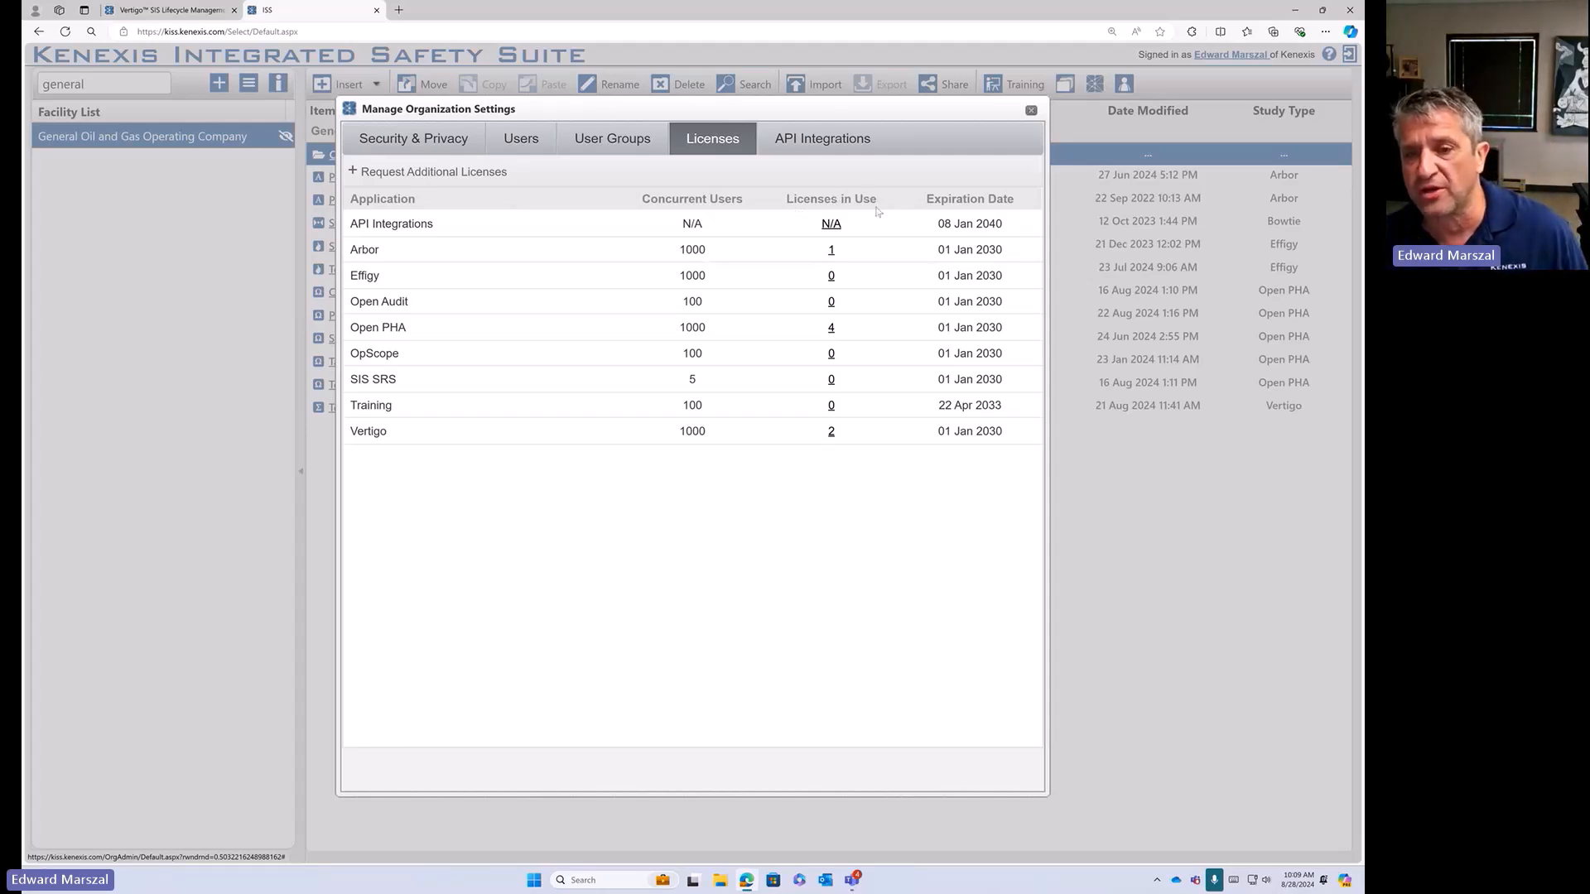
pyautogui.click(831, 432)
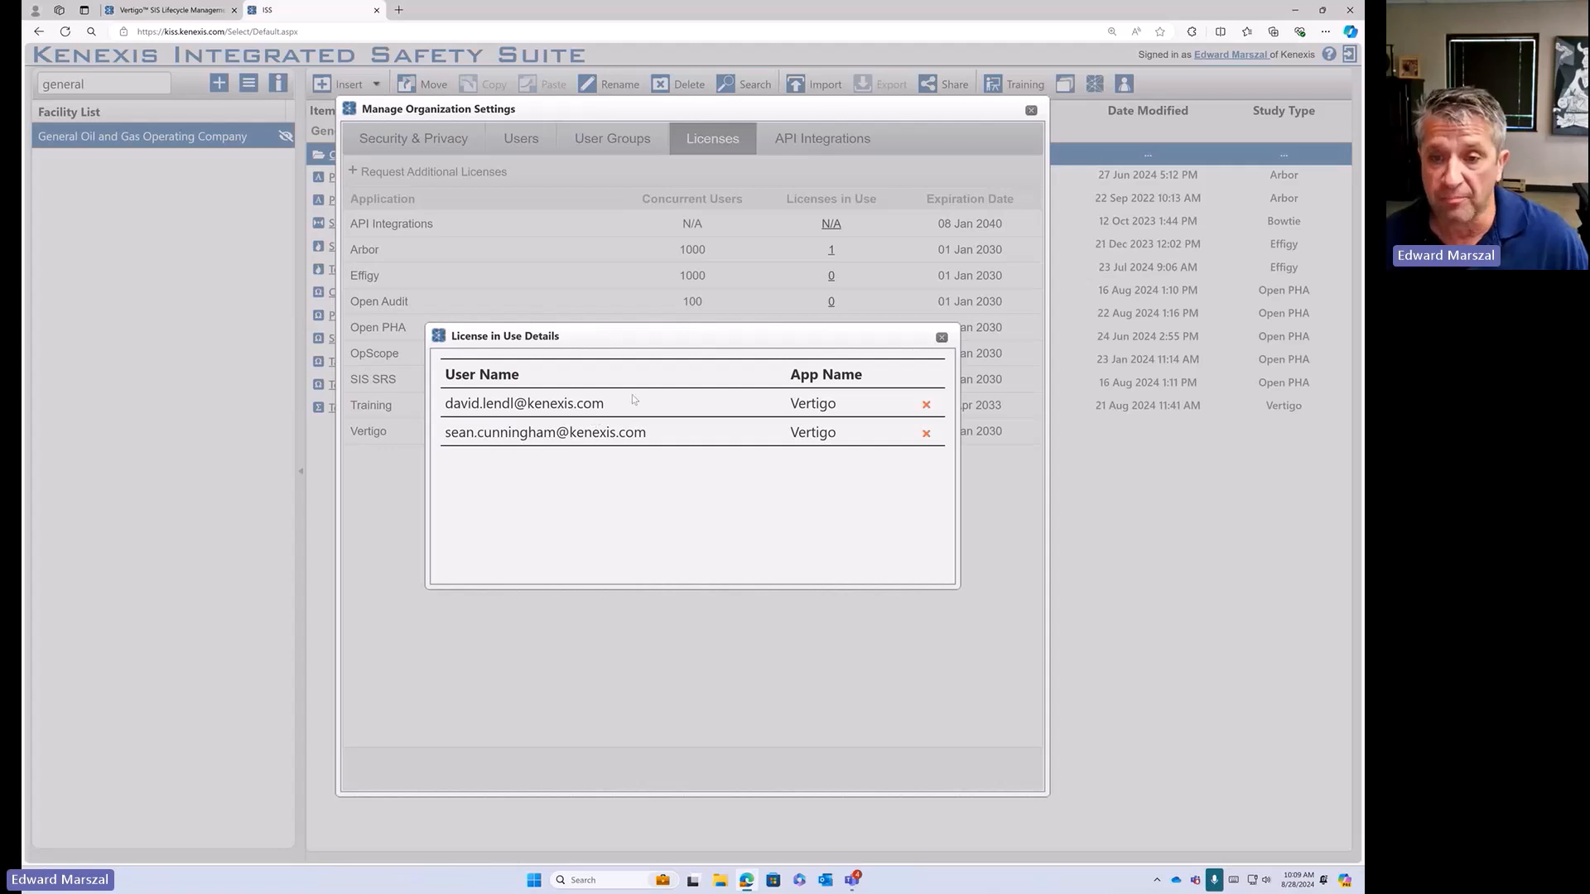
pyautogui.click(942, 337)
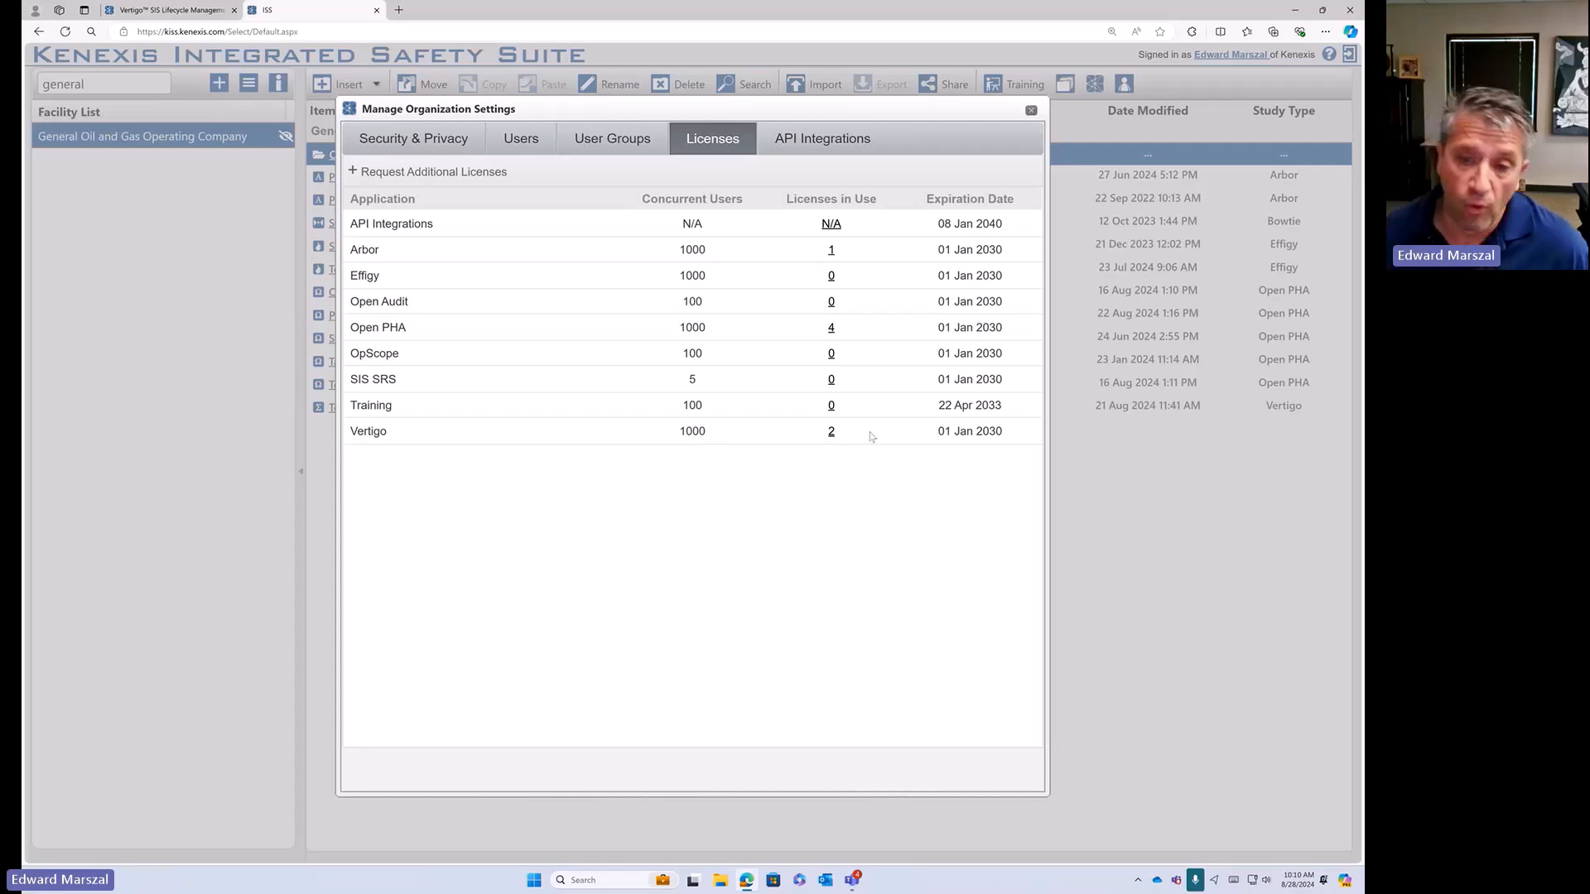
pyautogui.click(830, 432)
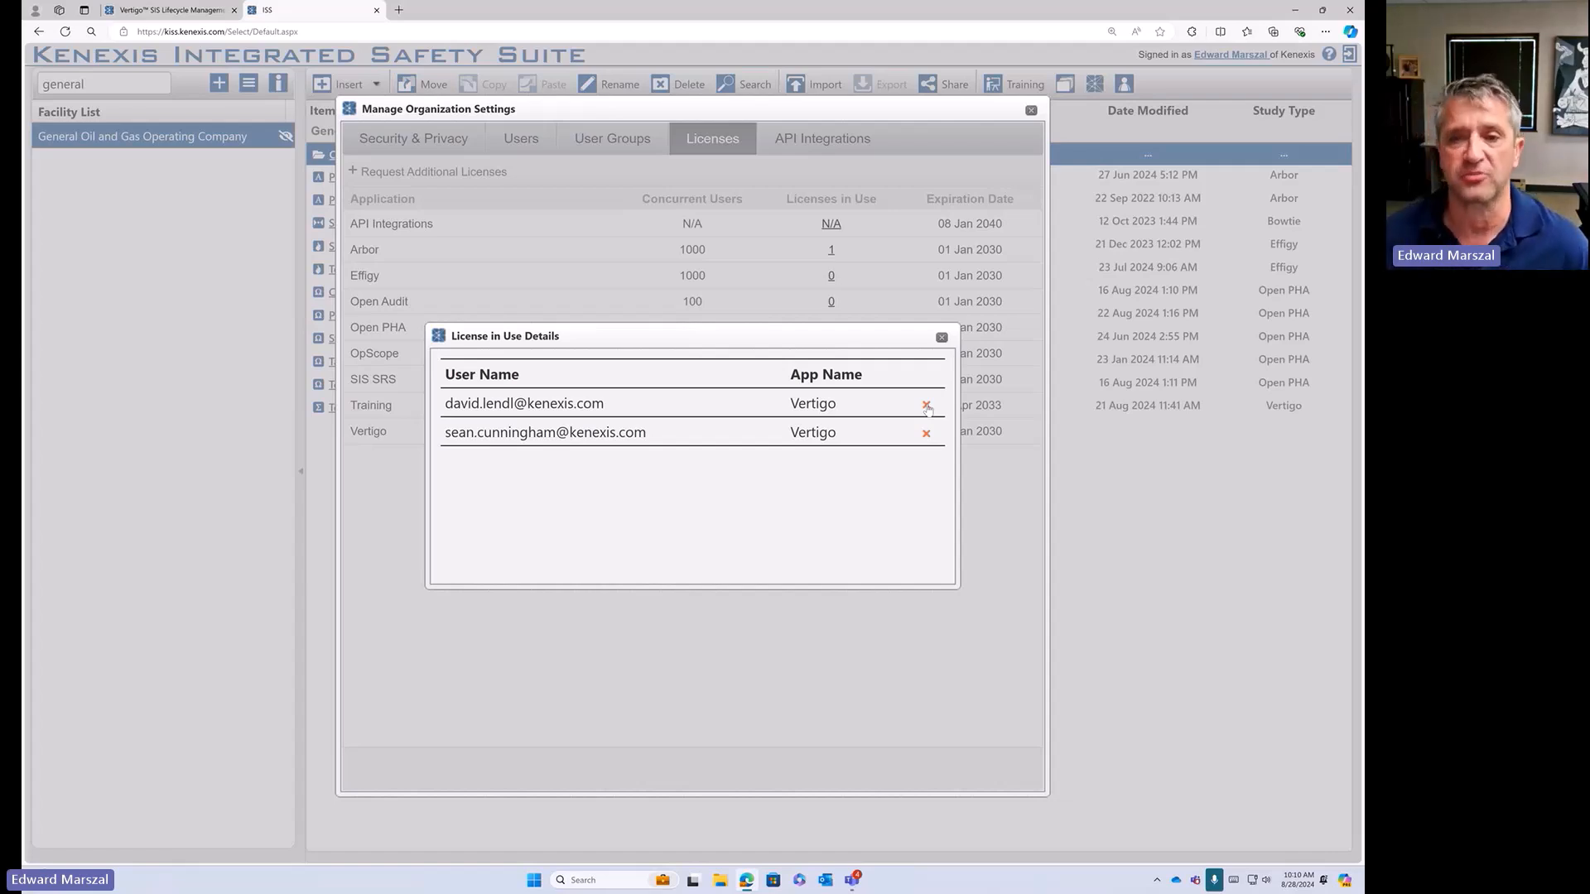
pyautogui.click(942, 339)
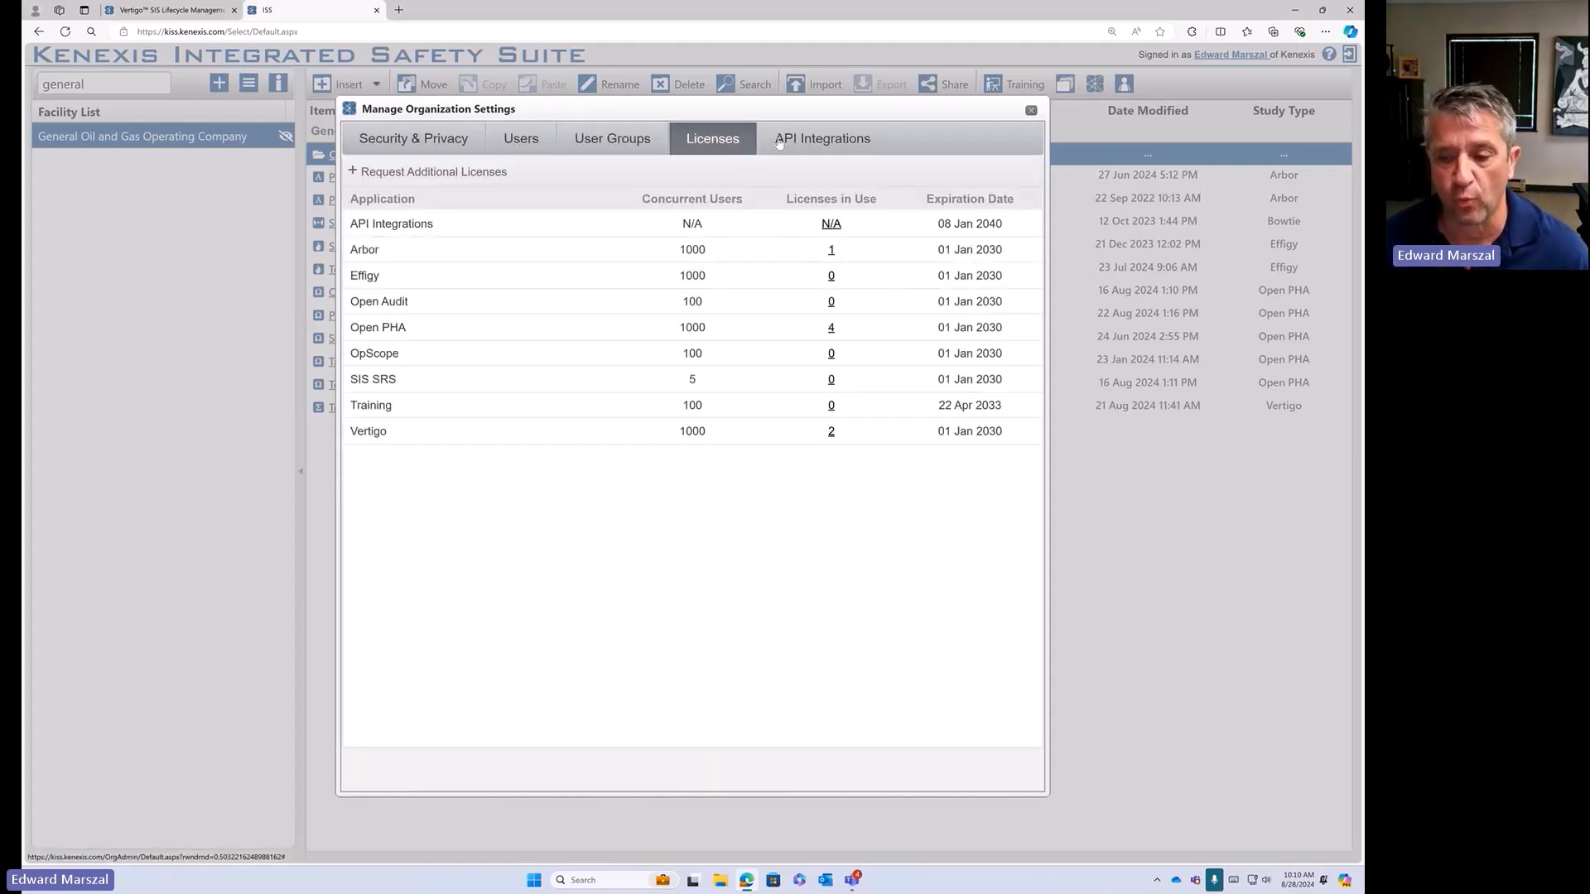
pyautogui.click(819, 145)
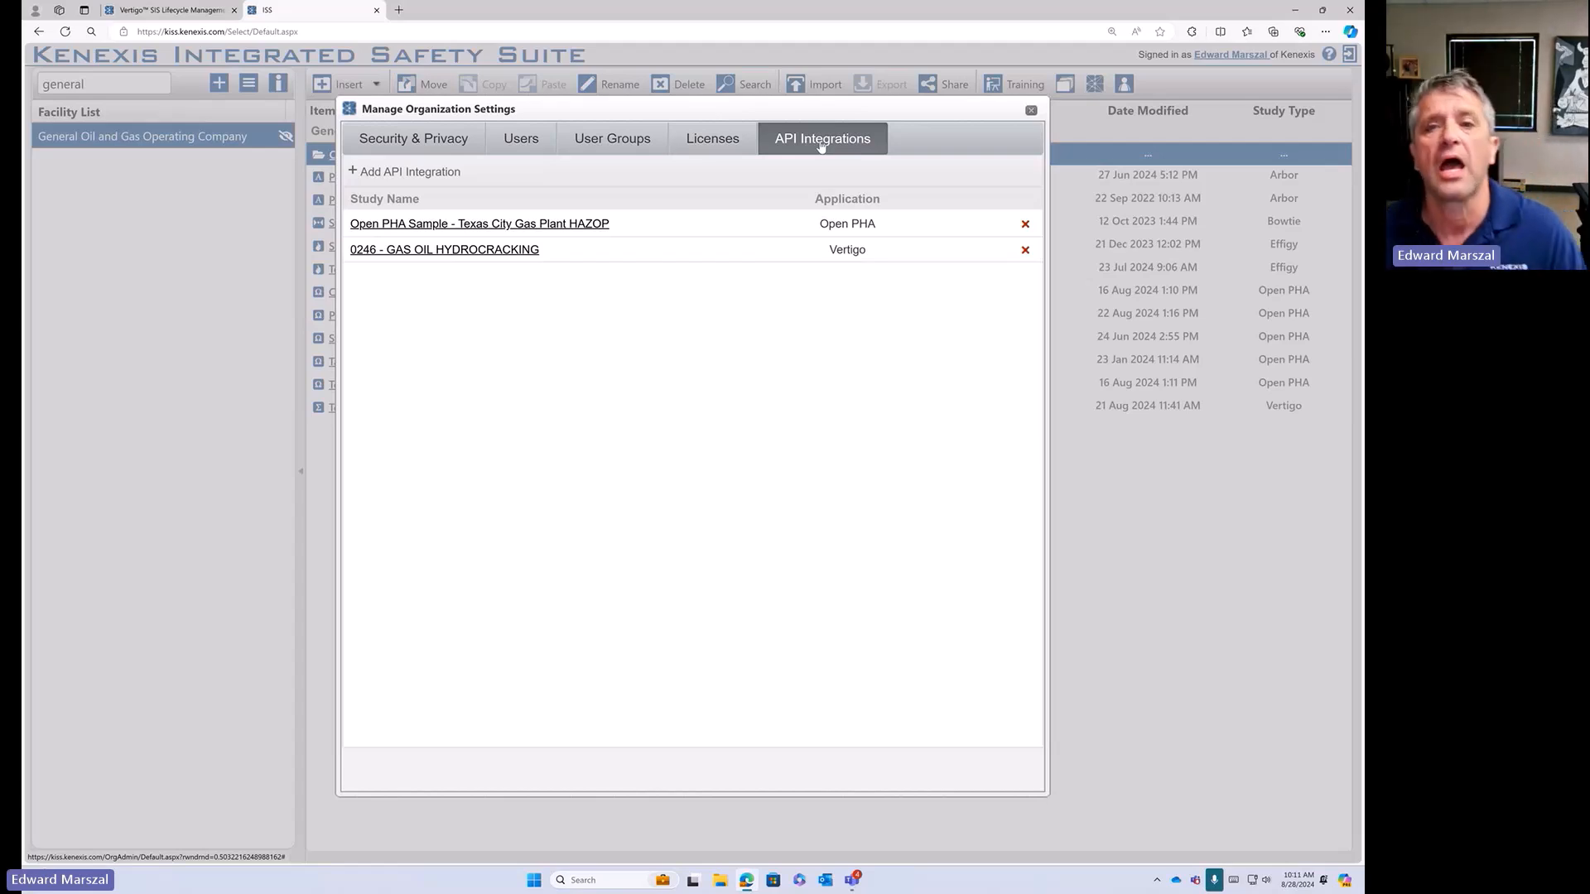
pyautogui.click(1030, 111)
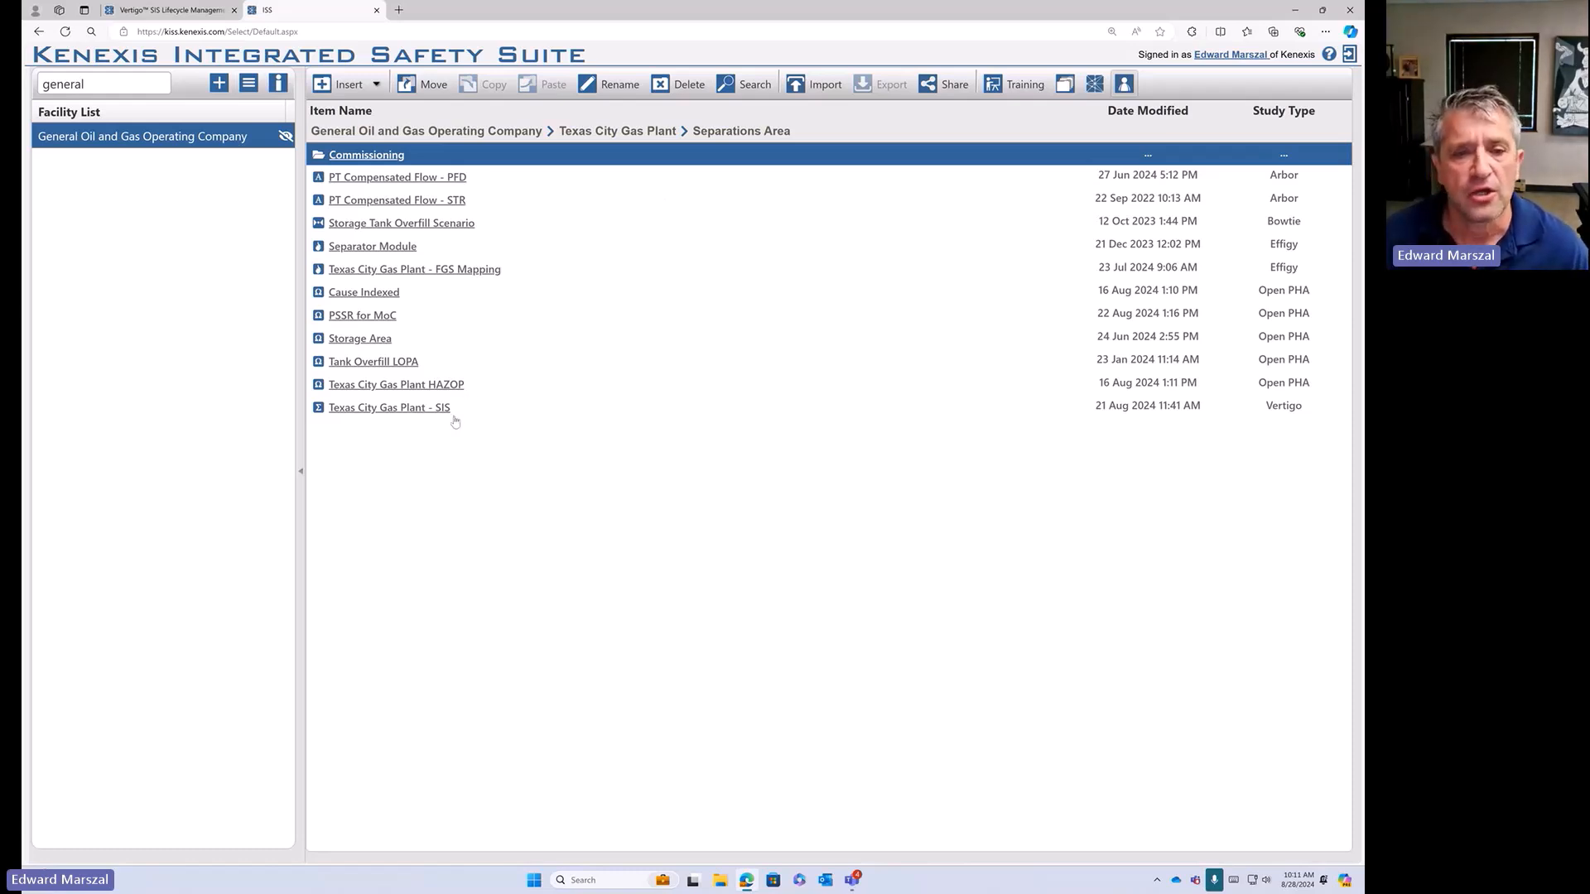
# - Go through the Separations Area studies, highlighting one each of the Open PHA, Vertigo, Effigy, Bowtie and Arbor types
pyautogui.click(490, 389)
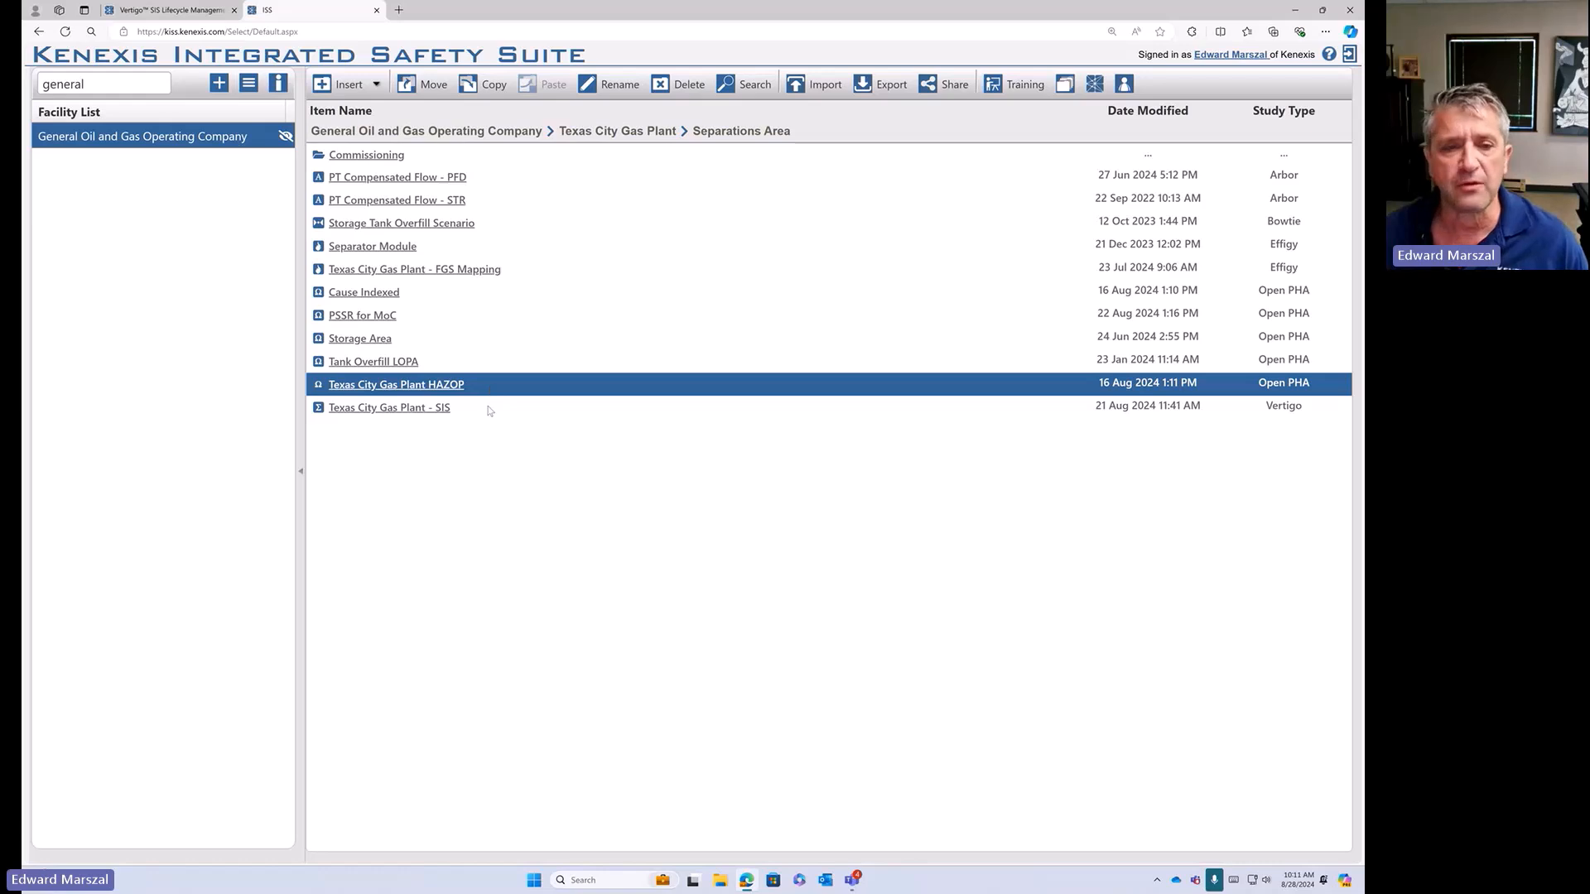
pyautogui.click(488, 414)
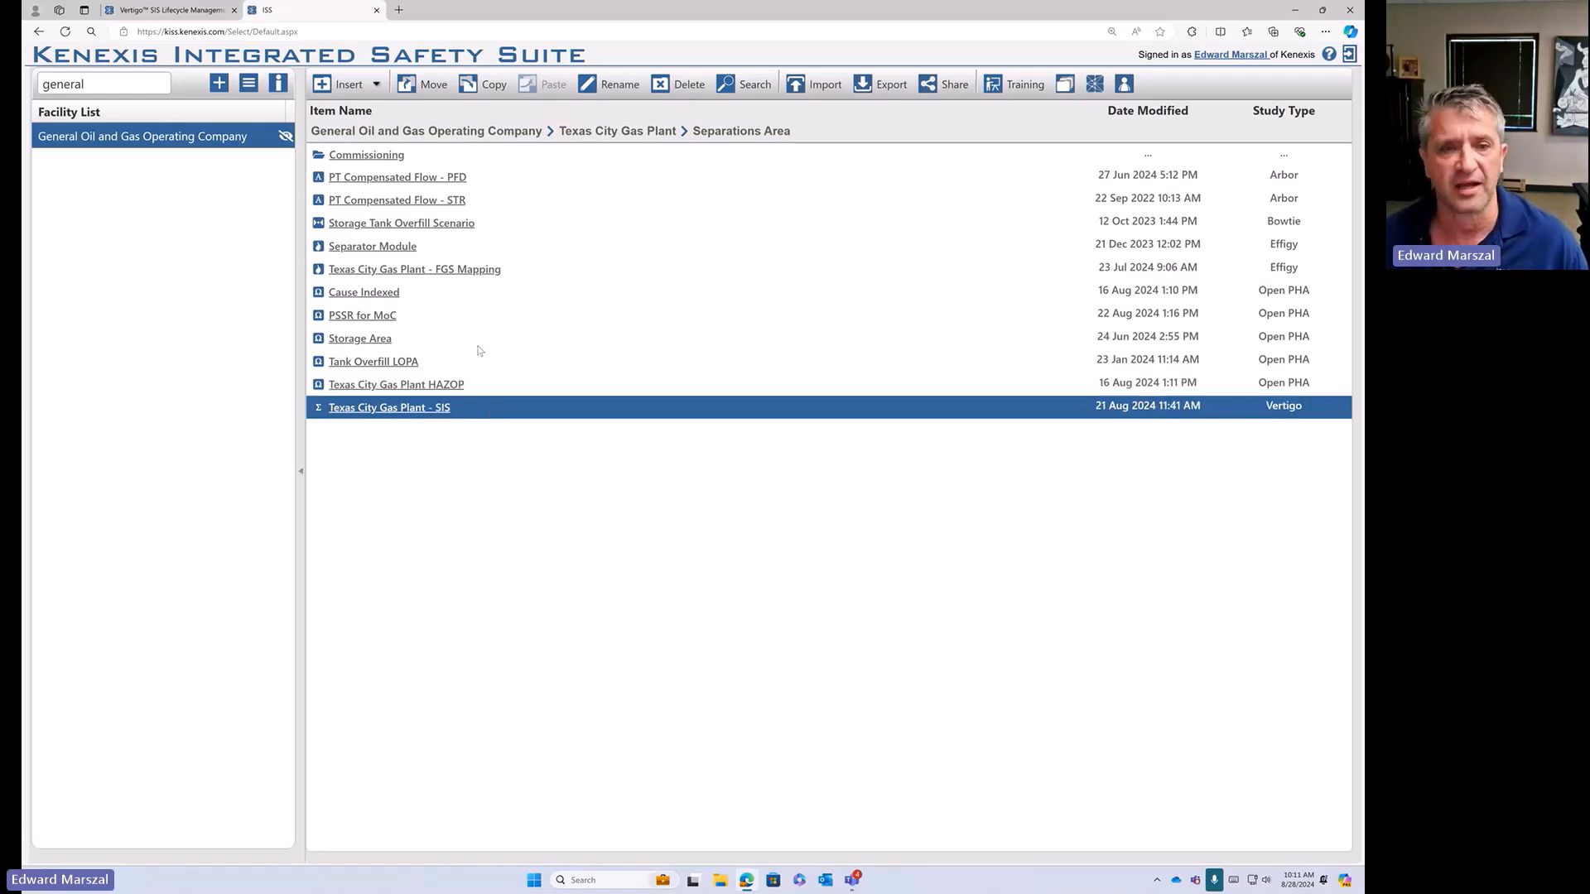
pyautogui.click(523, 268)
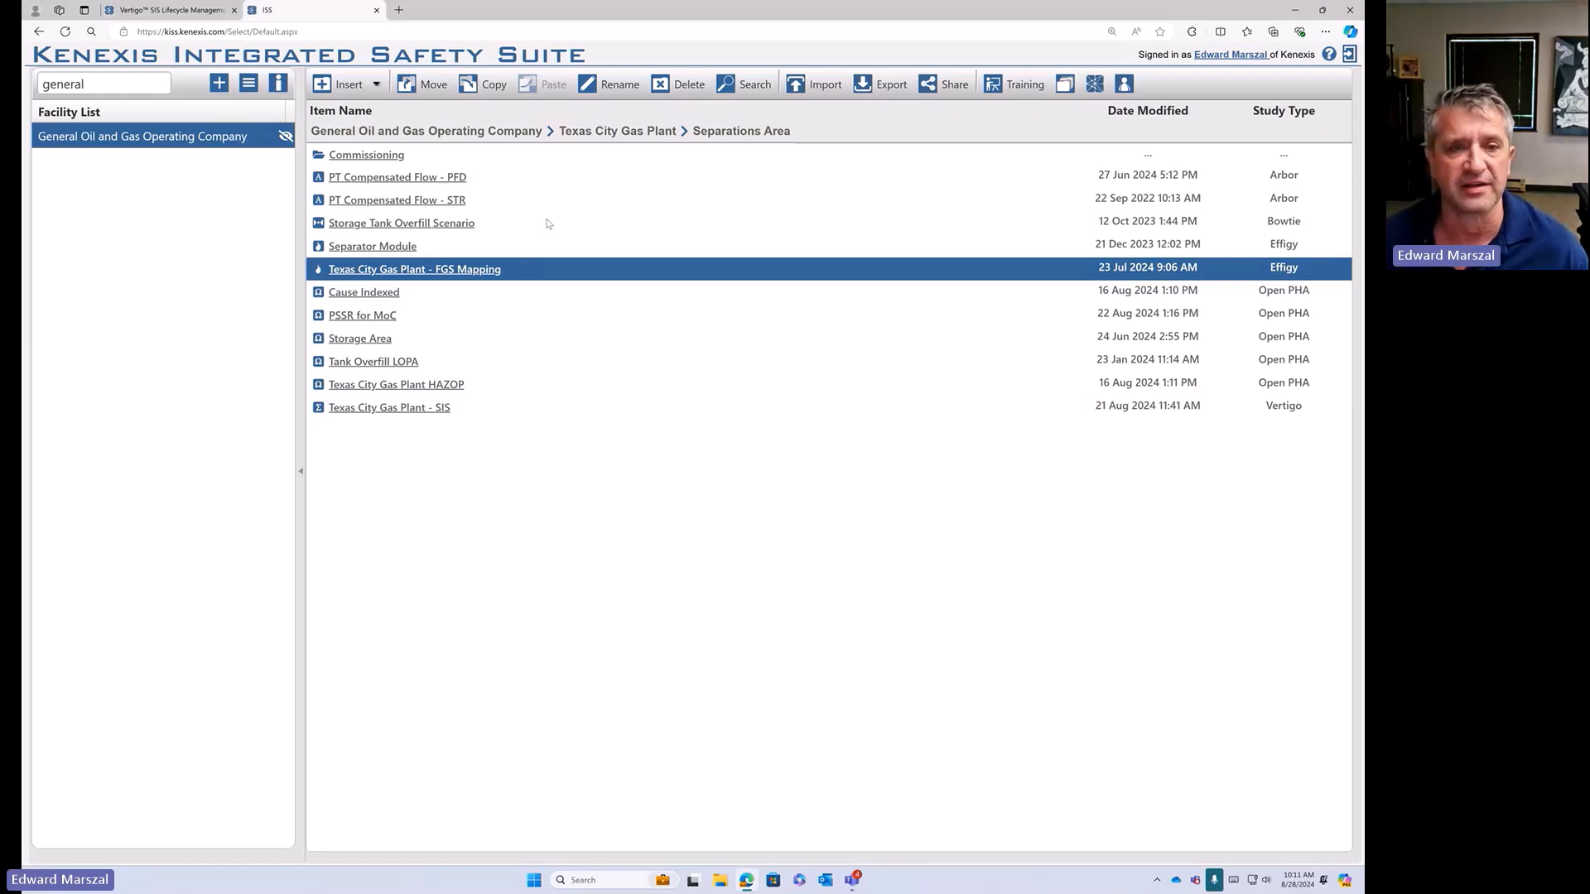
pyautogui.click(540, 228)
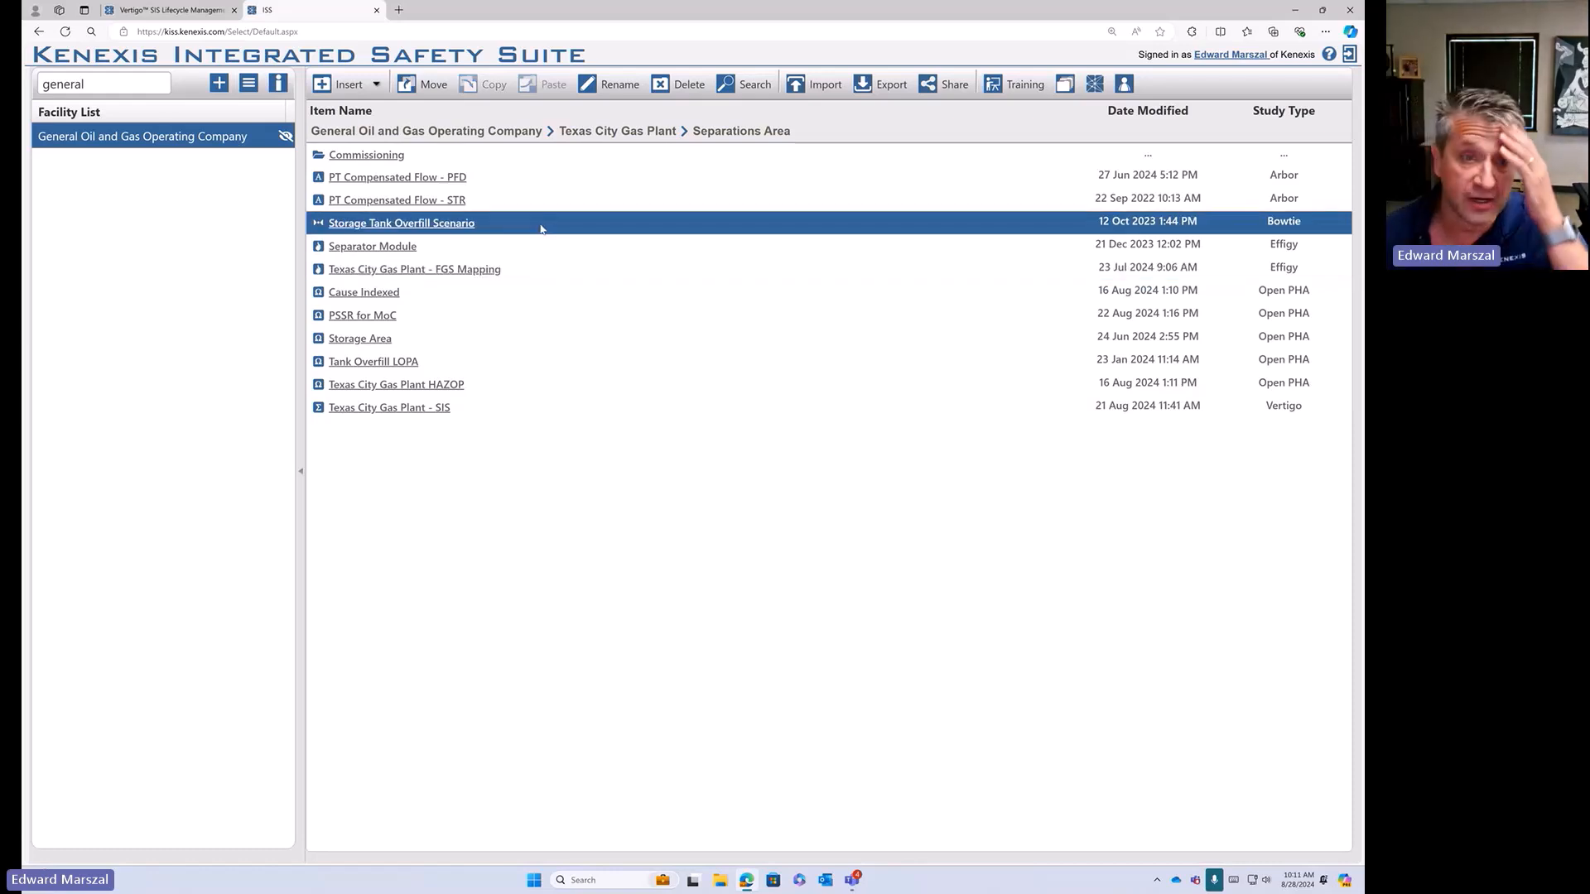
pyautogui.click(531, 202)
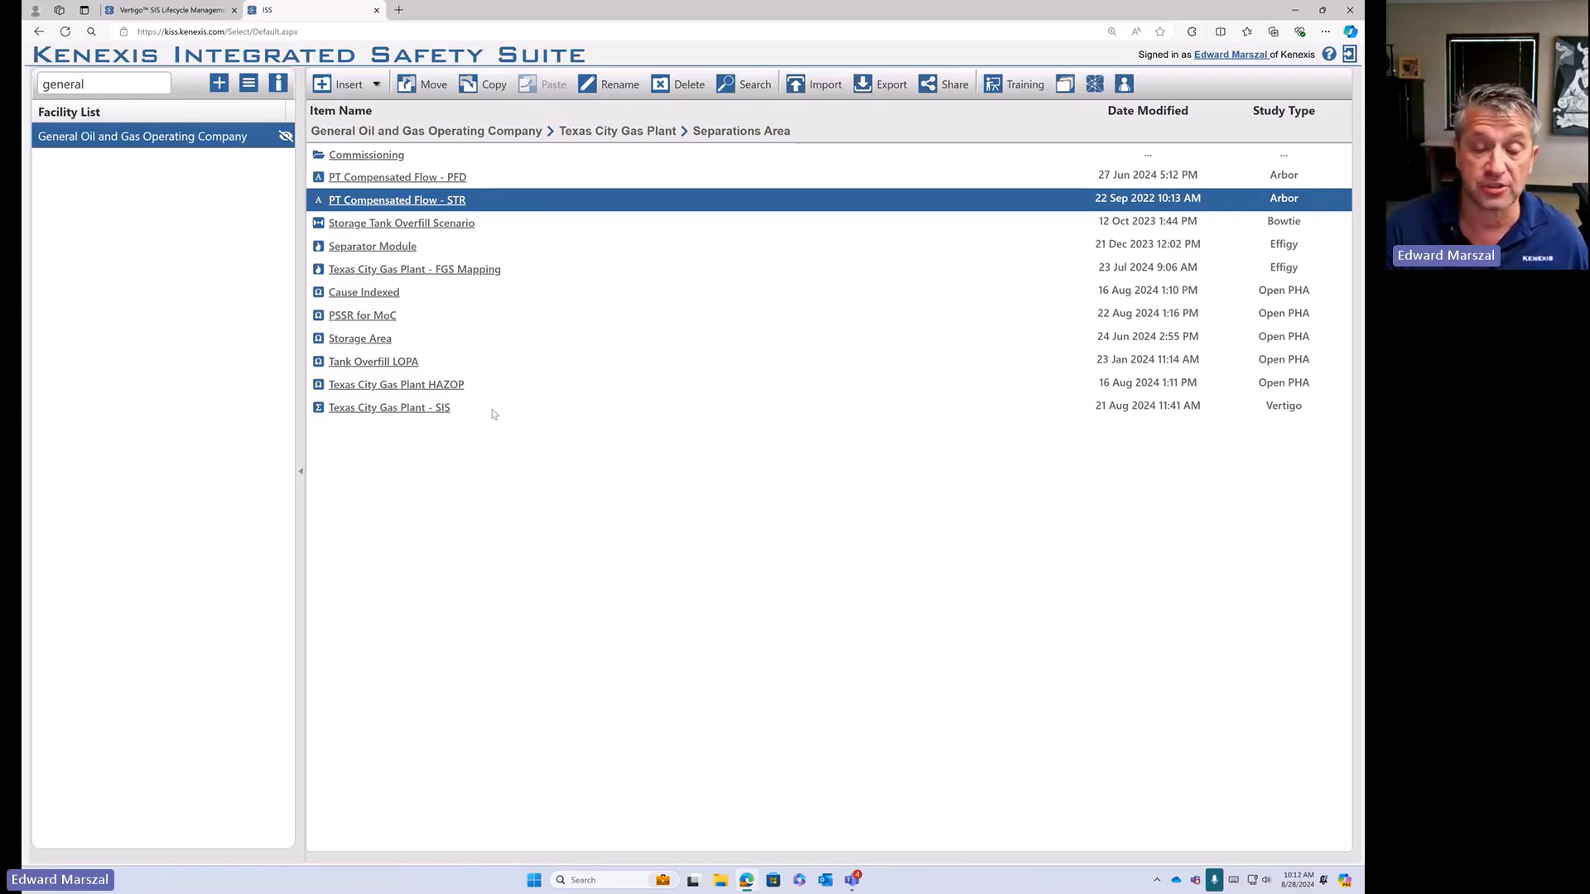
# - Open the working revision of the Texas City Gas Plant HAZOP study and look through its safeguards list
pyautogui.click(454, 385)
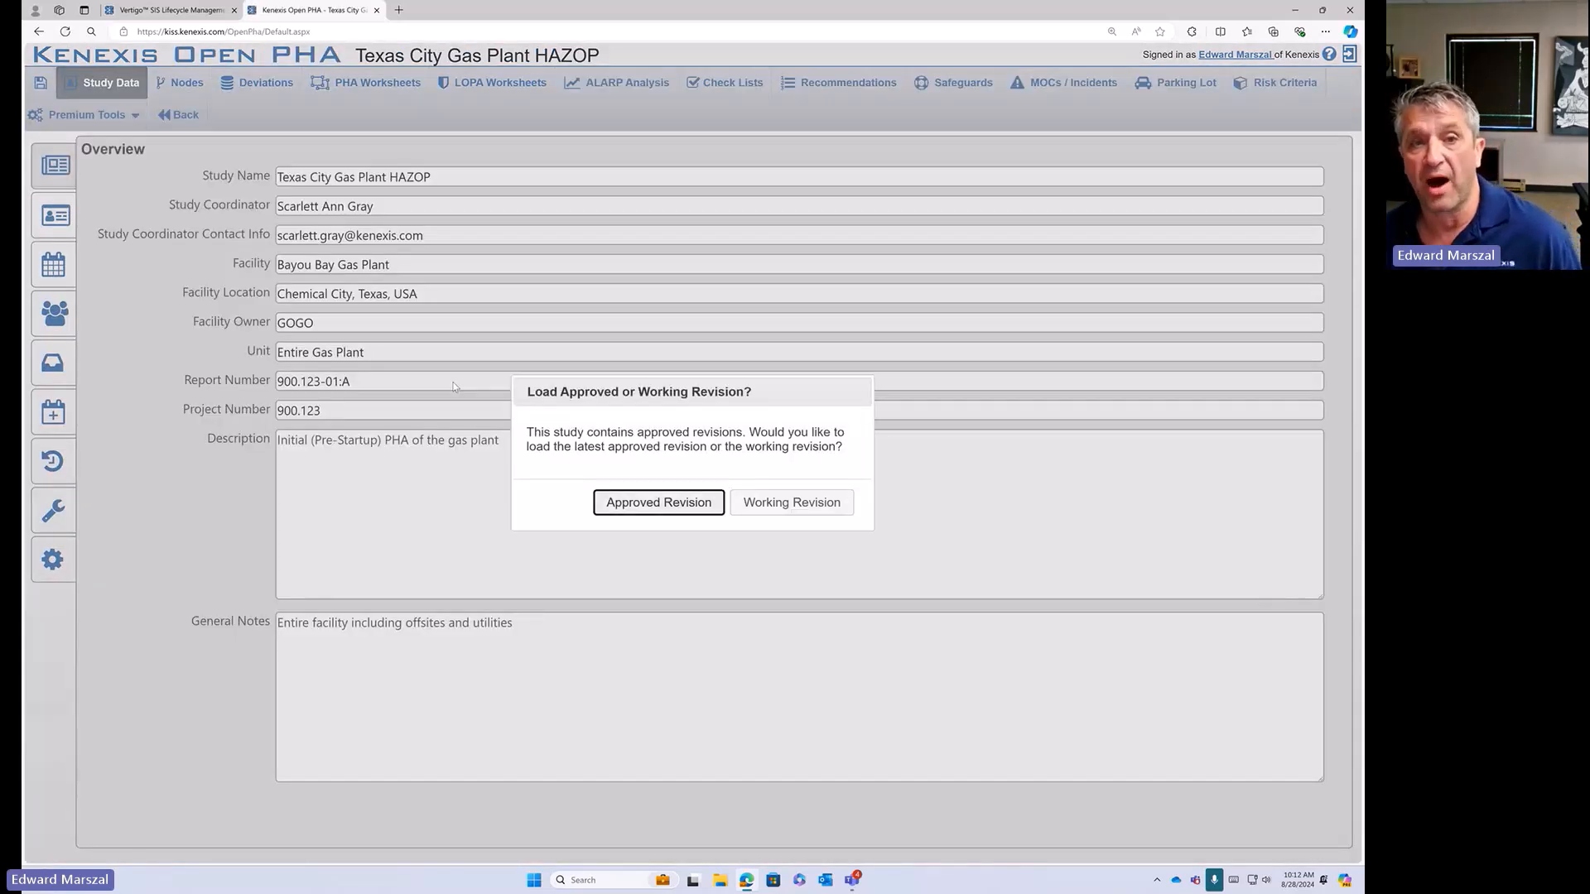
pyautogui.click(774, 501)
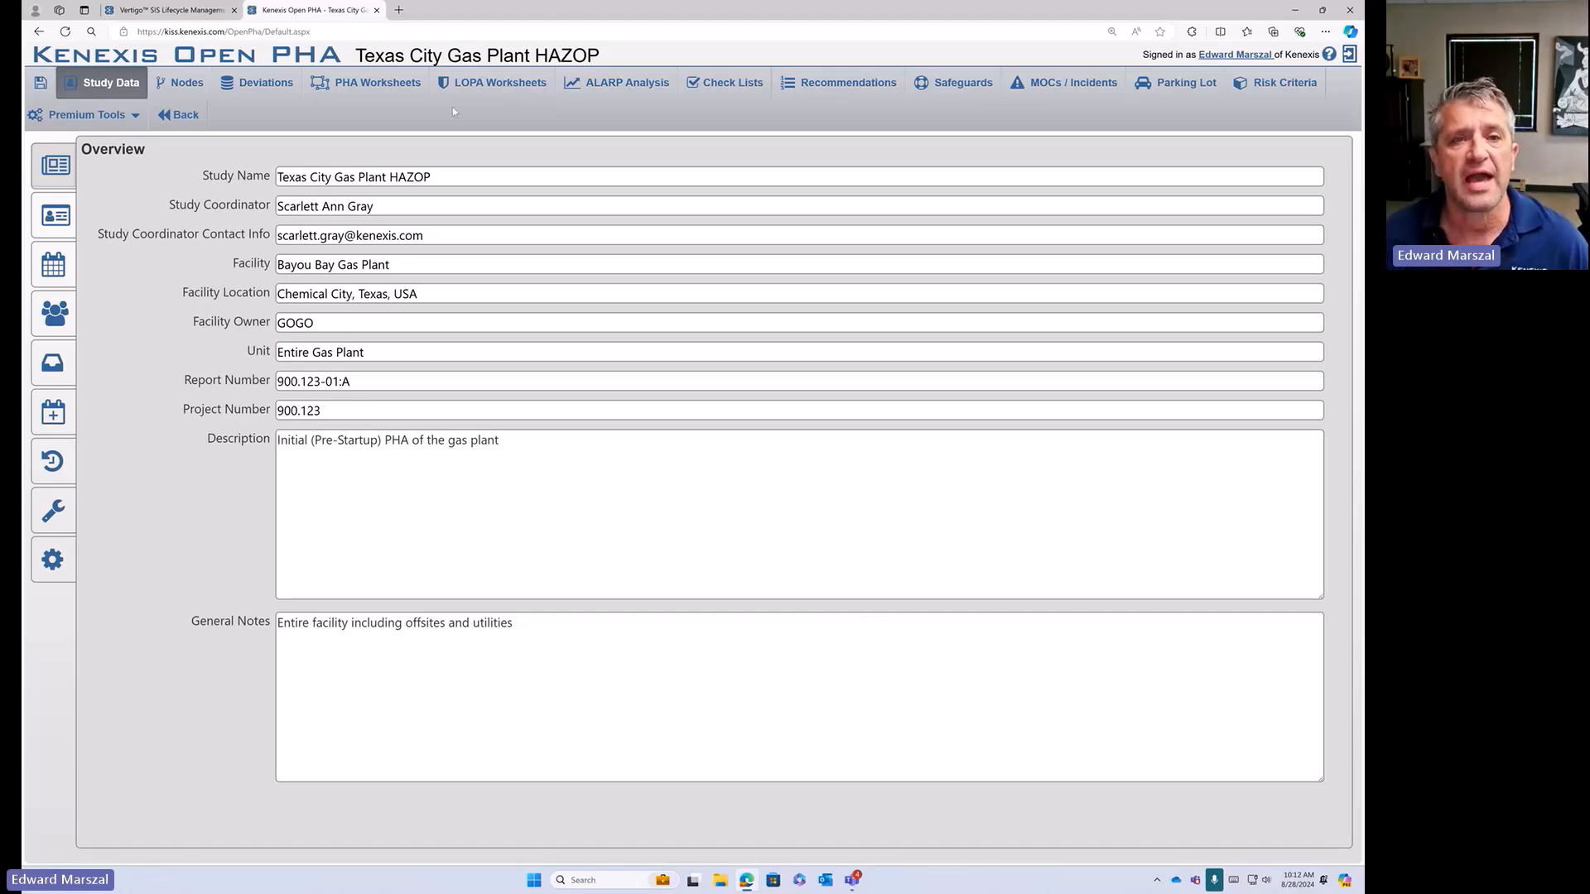
pyautogui.click(953, 93)
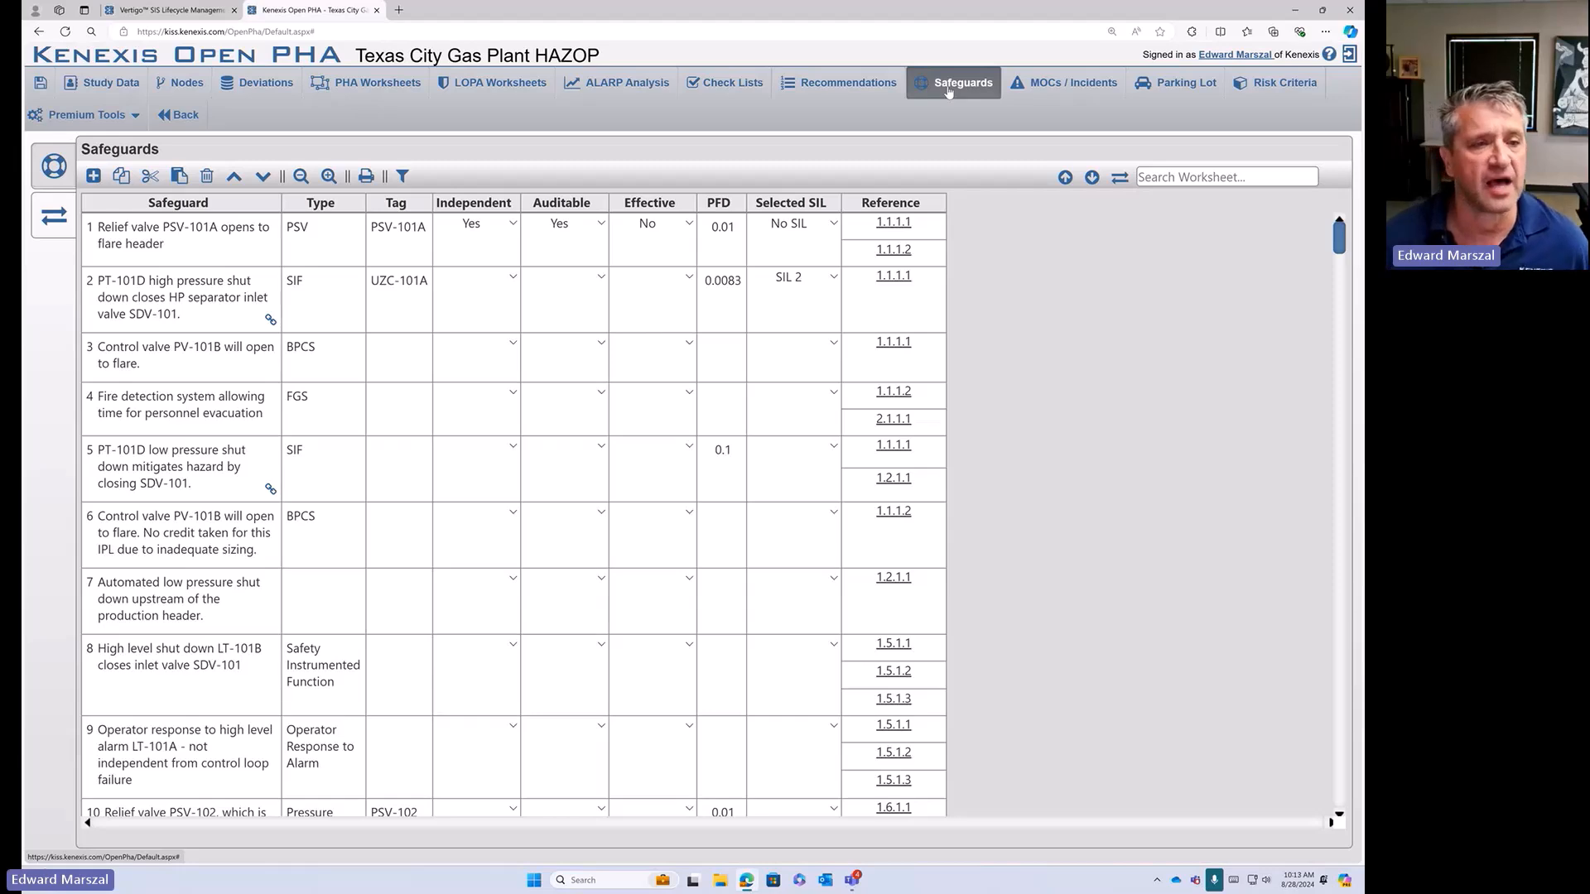
pyautogui.scroll(-6, 730, 517)
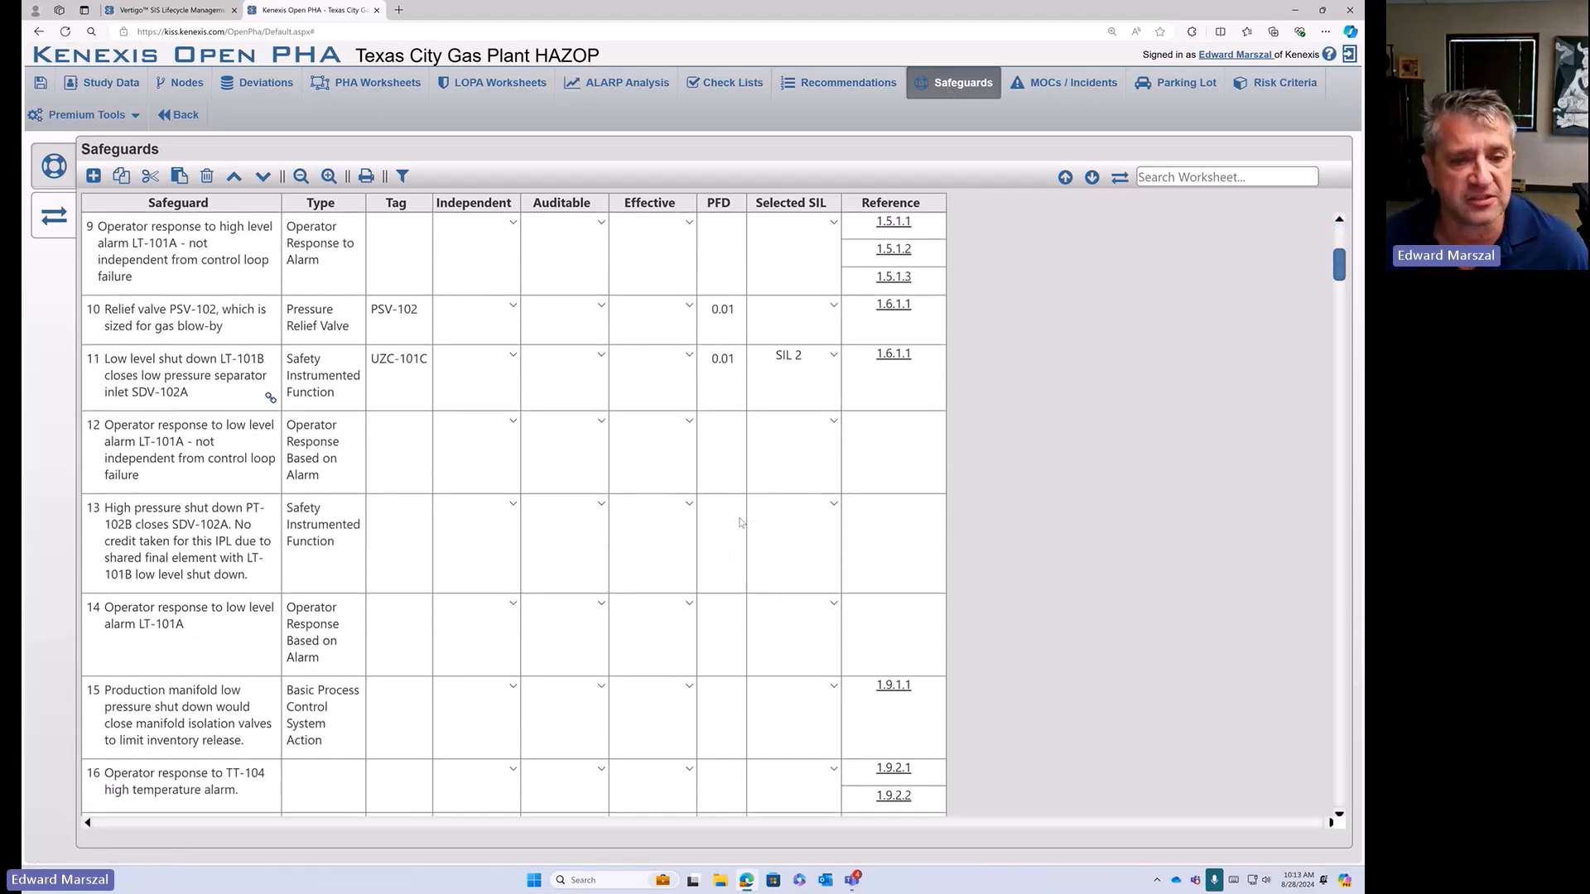
pyautogui.scroll(6, 739, 522)
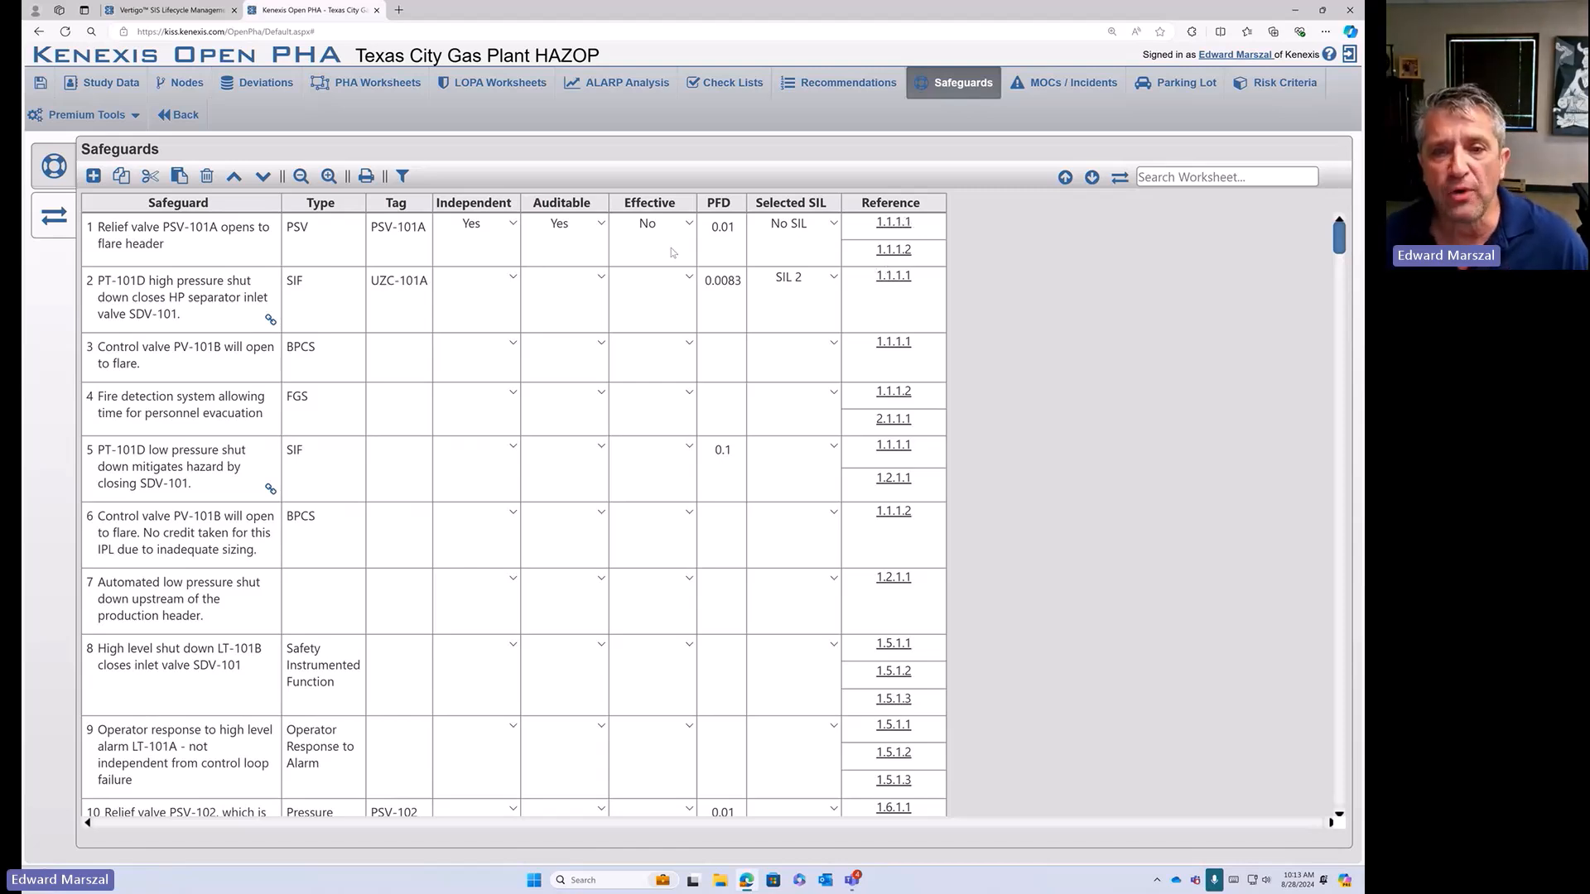
# - Check the PFD and tag of the PT-101D high pressure shutdown safeguard and follow its link to the V-101 High-High Pressure IPF in Vertigo
pyautogui.click(727, 250)
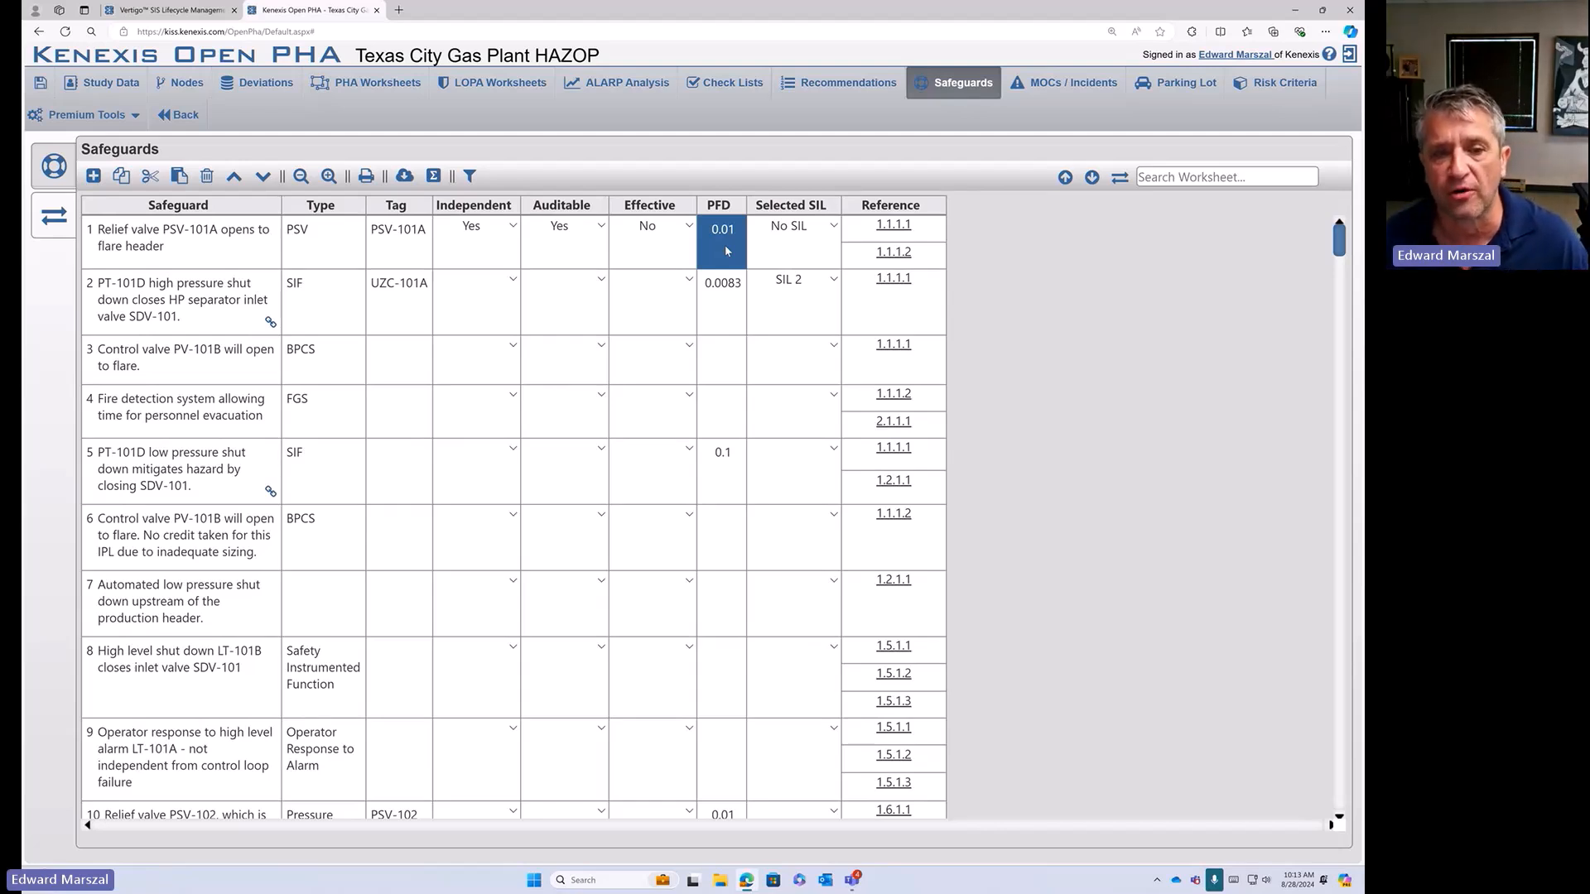
pyautogui.click(720, 319)
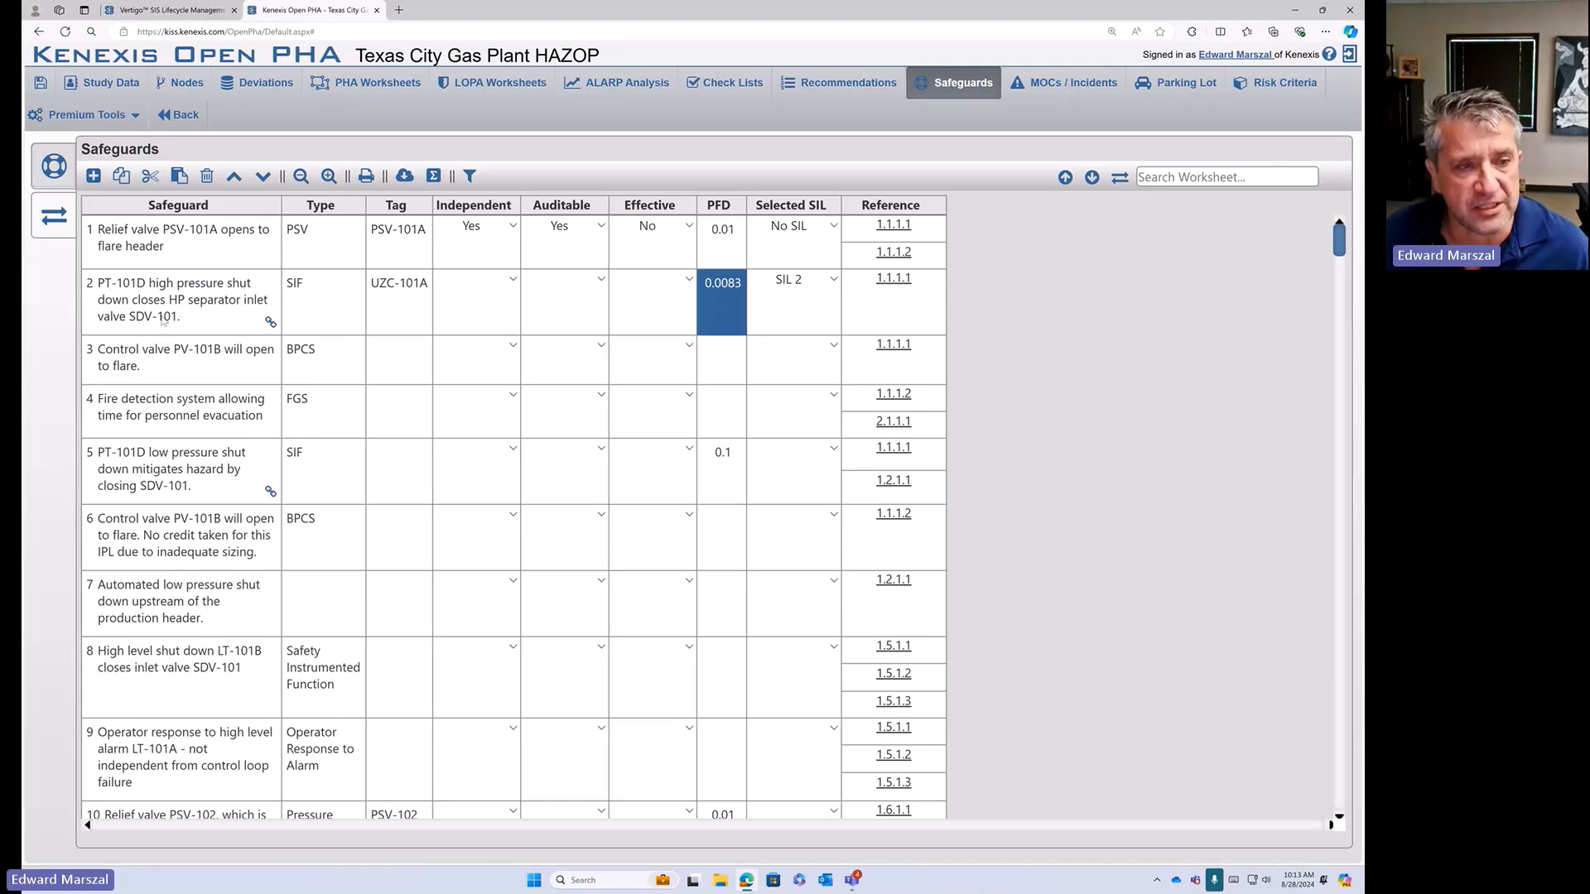
pyautogui.click(397, 292)
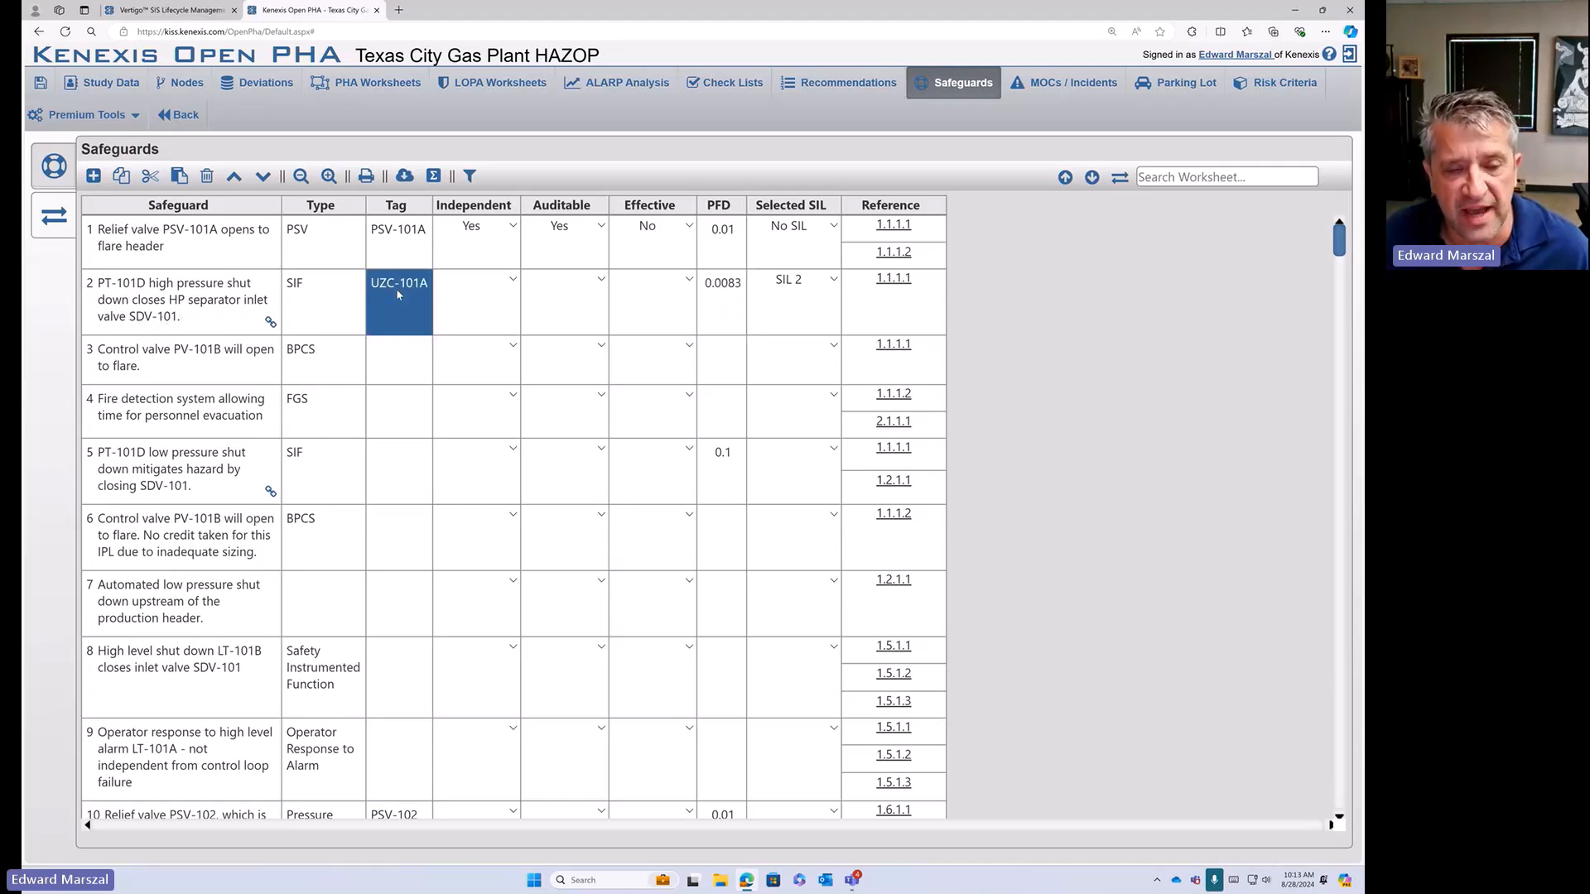
pyautogui.click(271, 322)
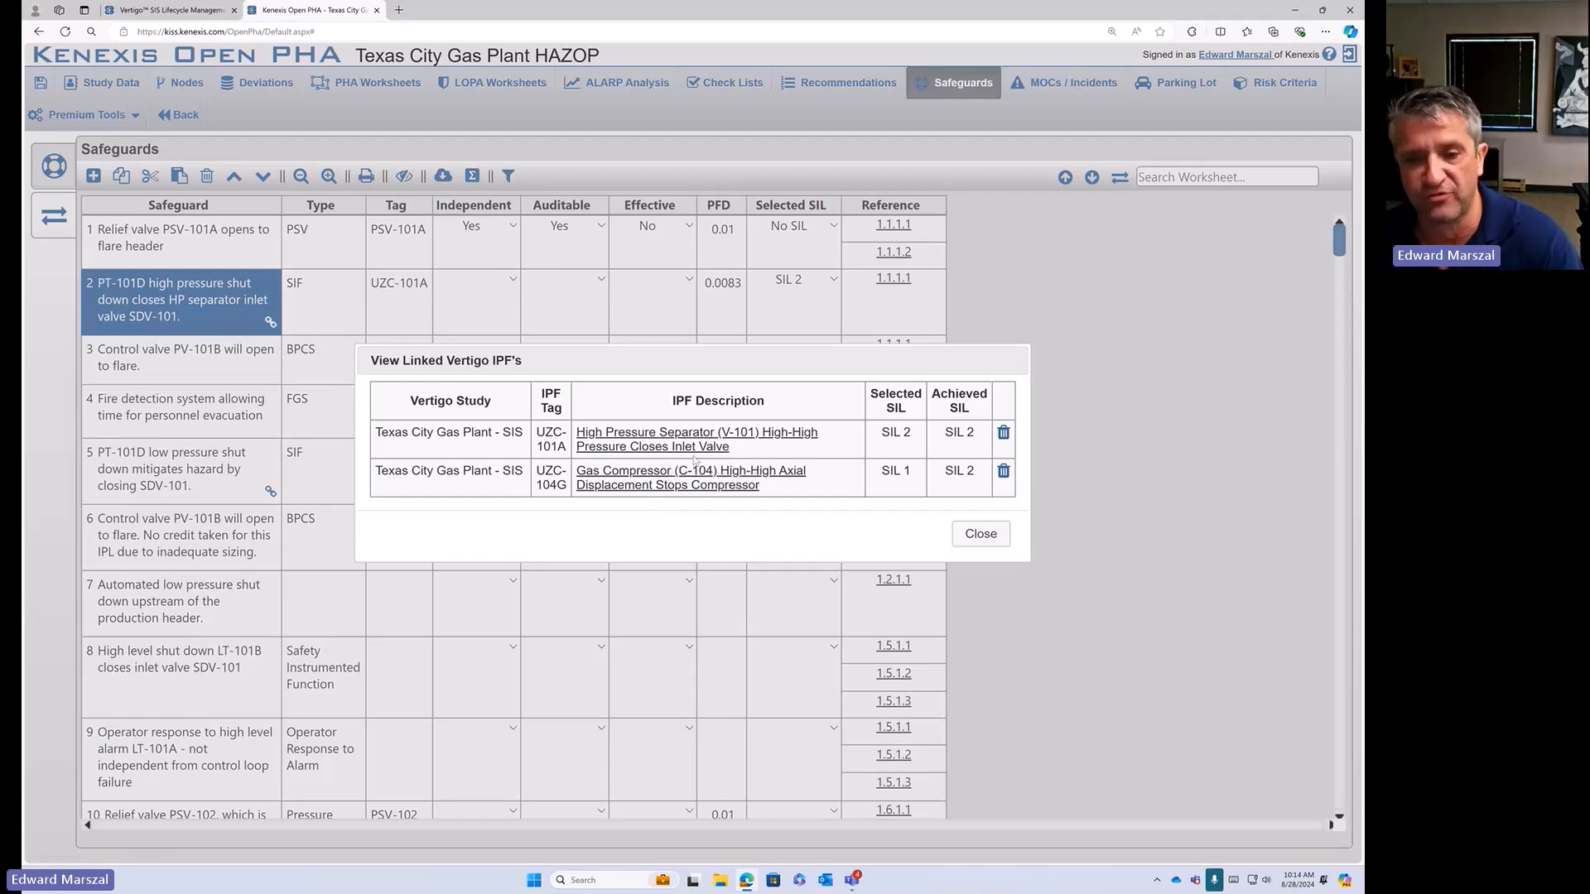
pyautogui.click(631, 453)
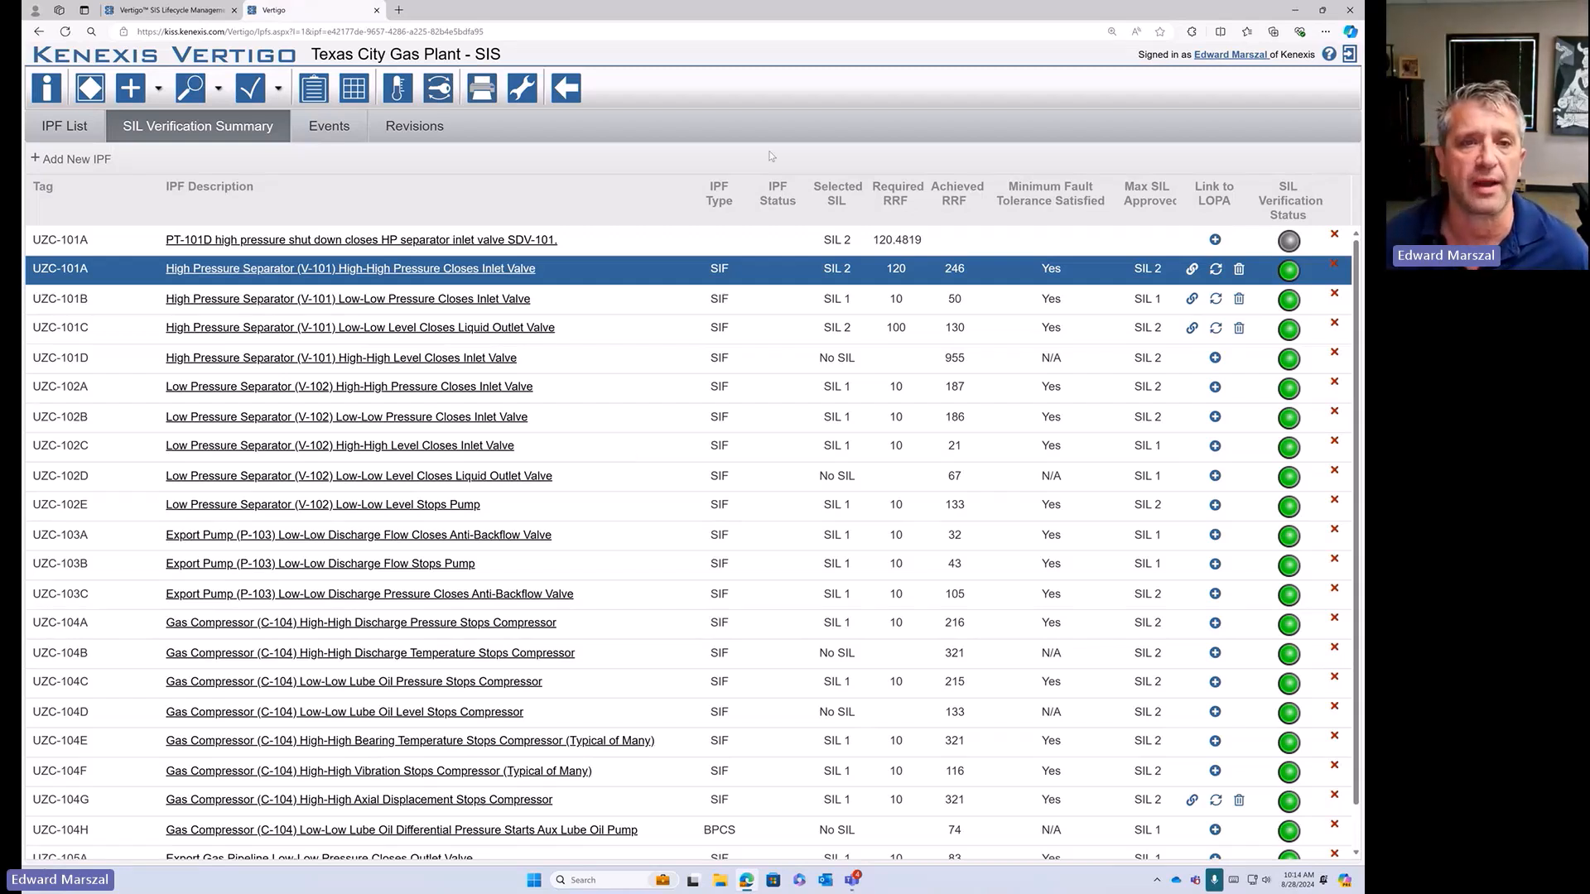
# - Return to the Separations Area and open the Texas City Gas Plant - SIS study, reviewing the charts and testing status on its dashboard
pyautogui.click(565, 95)
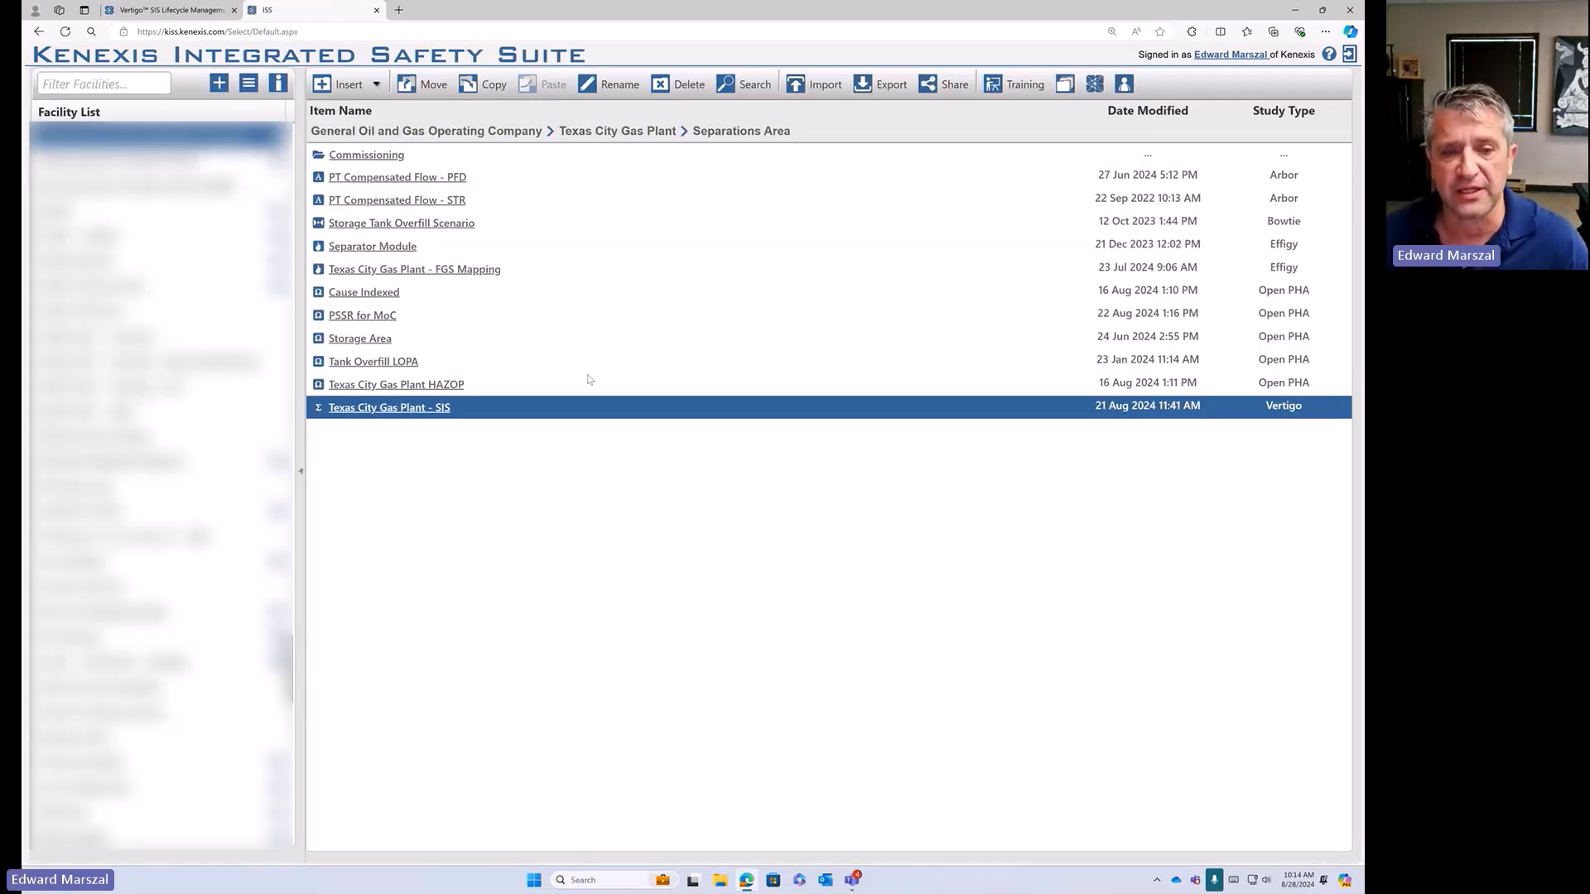
pyautogui.click(511, 388)
pyautogui.click(485, 410)
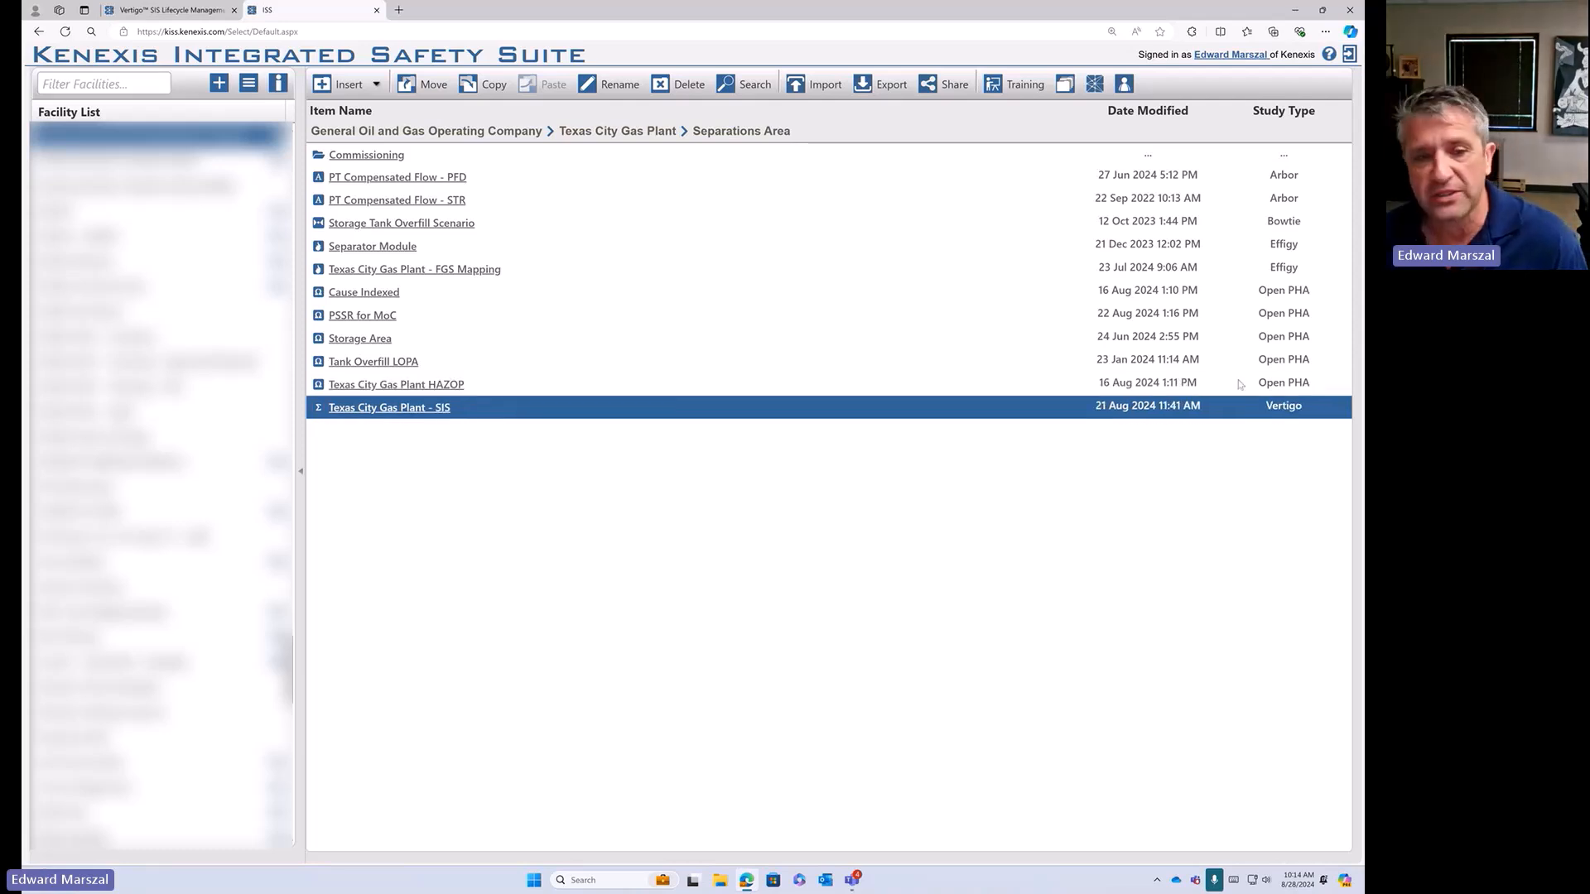
pyautogui.click(410, 411)
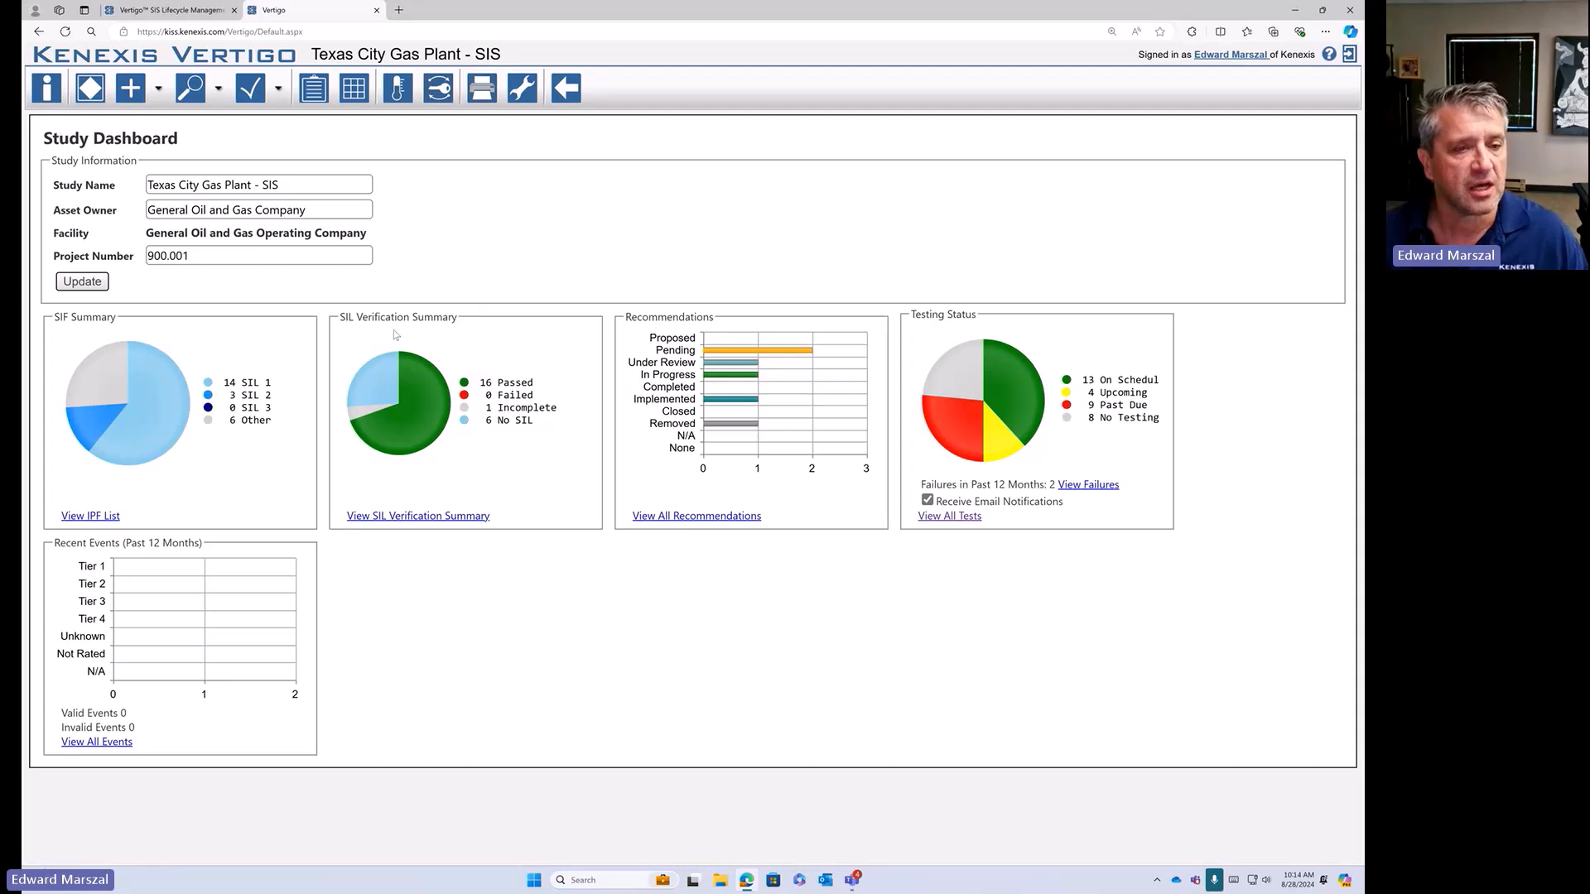
pyautogui.moveTo(238, 431)
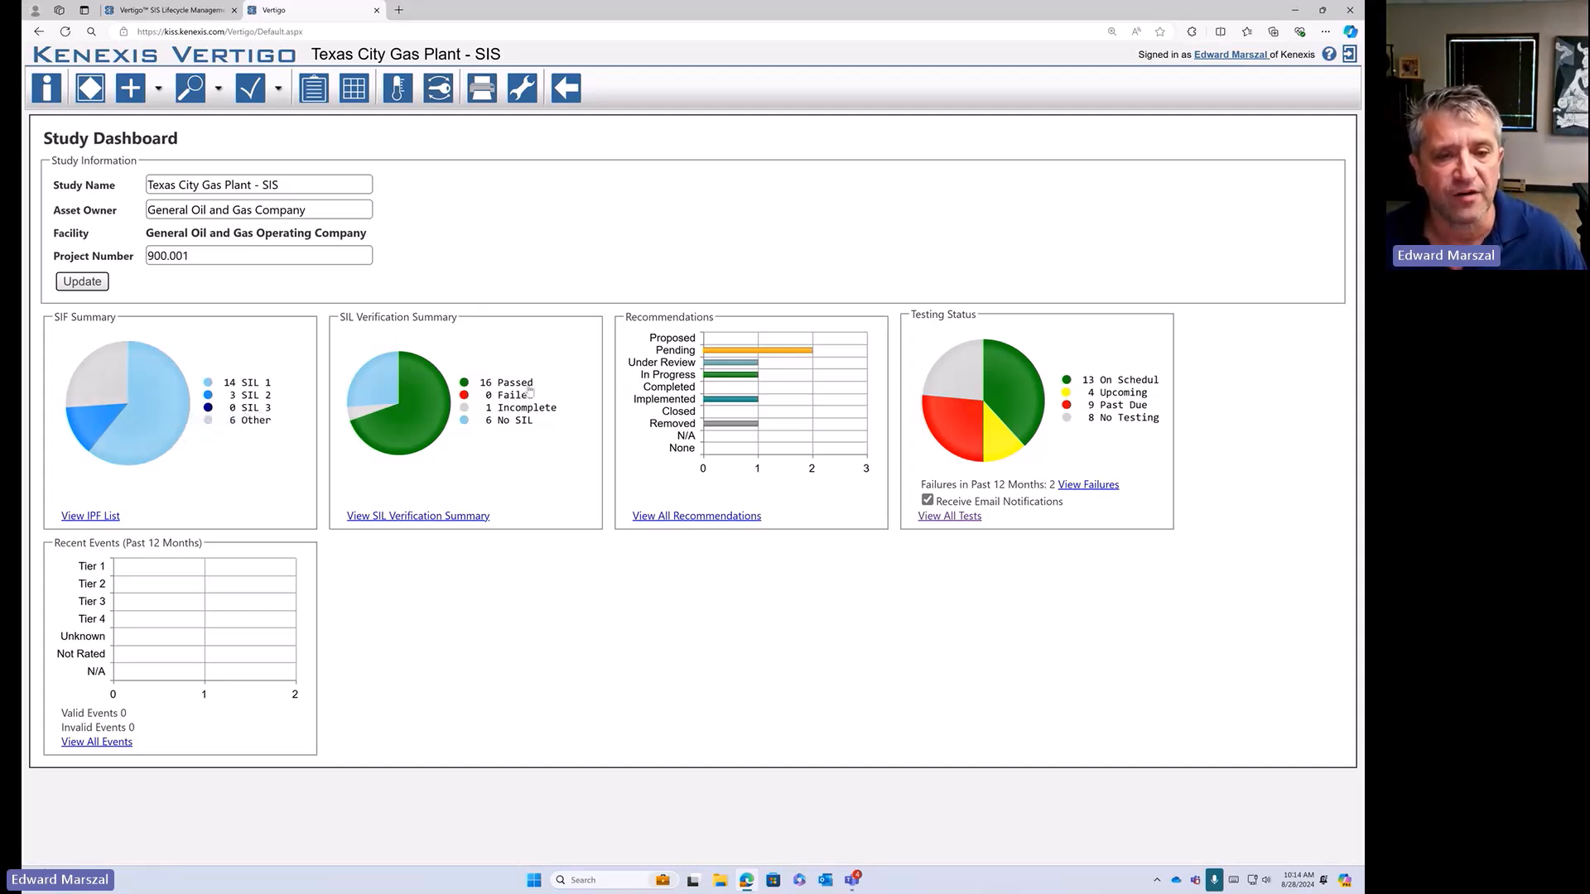
pyautogui.moveTo(405, 378)
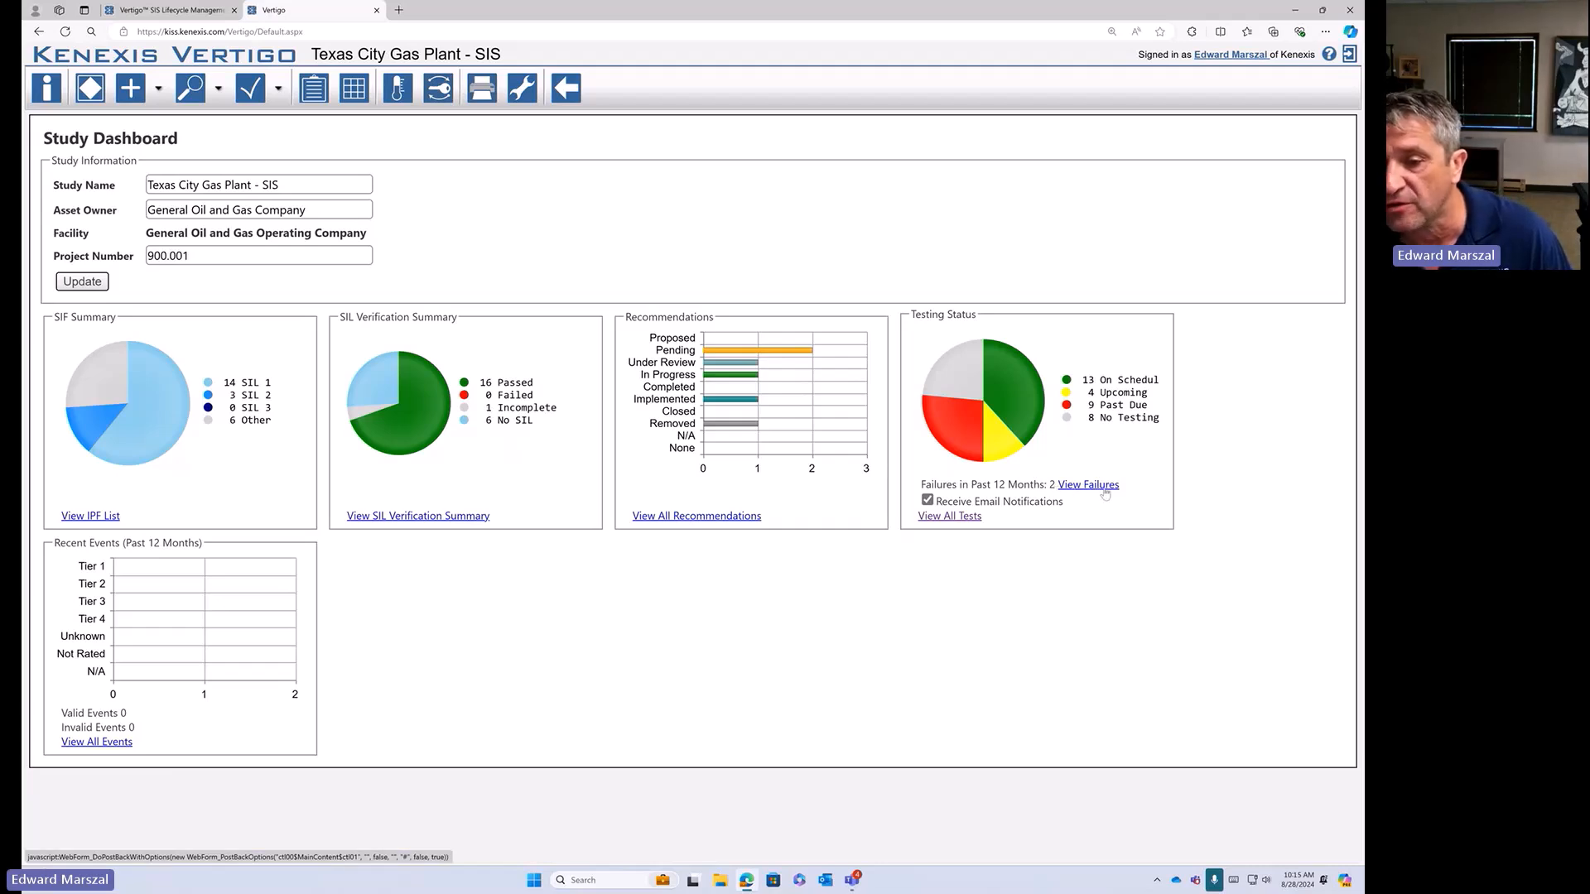
pyautogui.click(927, 500)
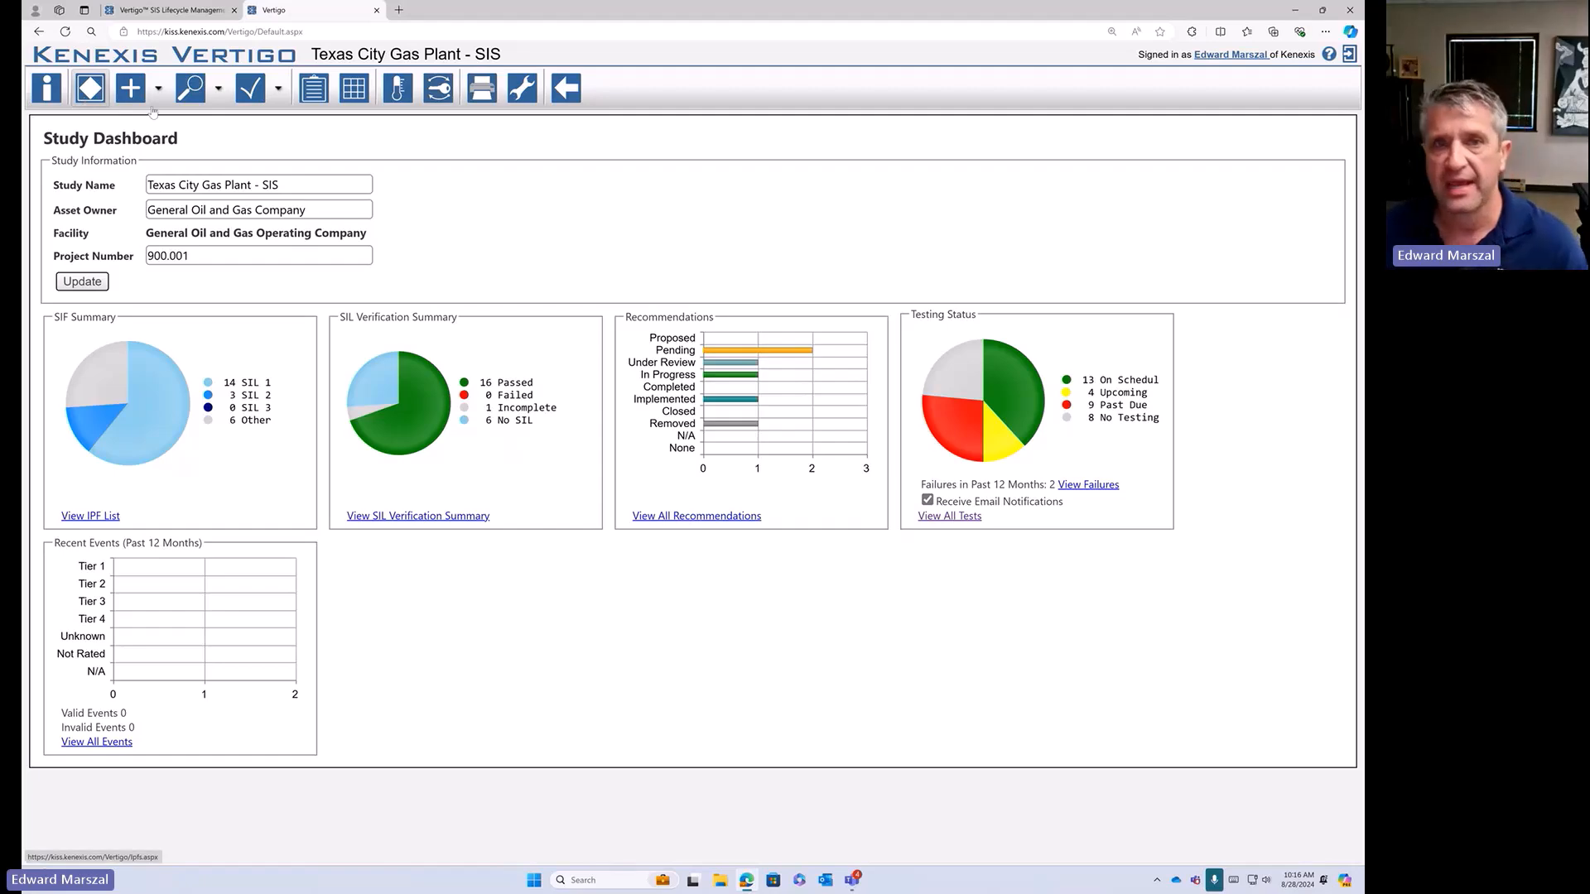
# - Open the study's IPF list and add an IPF with the tag New
pyautogui.click(101, 99)
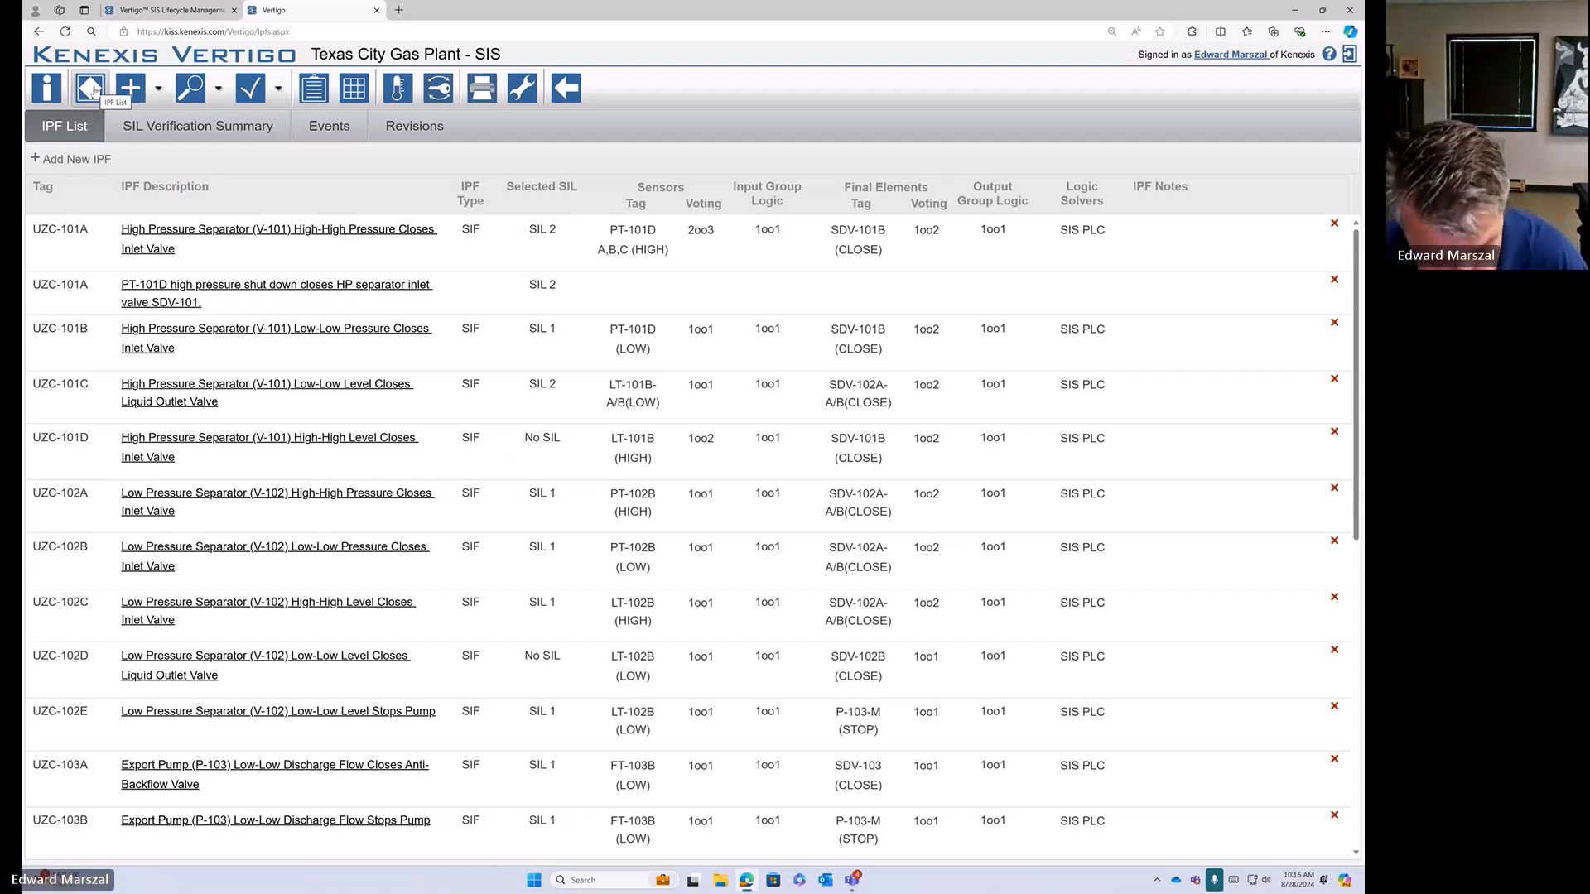
pyautogui.press('XF86AudioRaiseVolume')
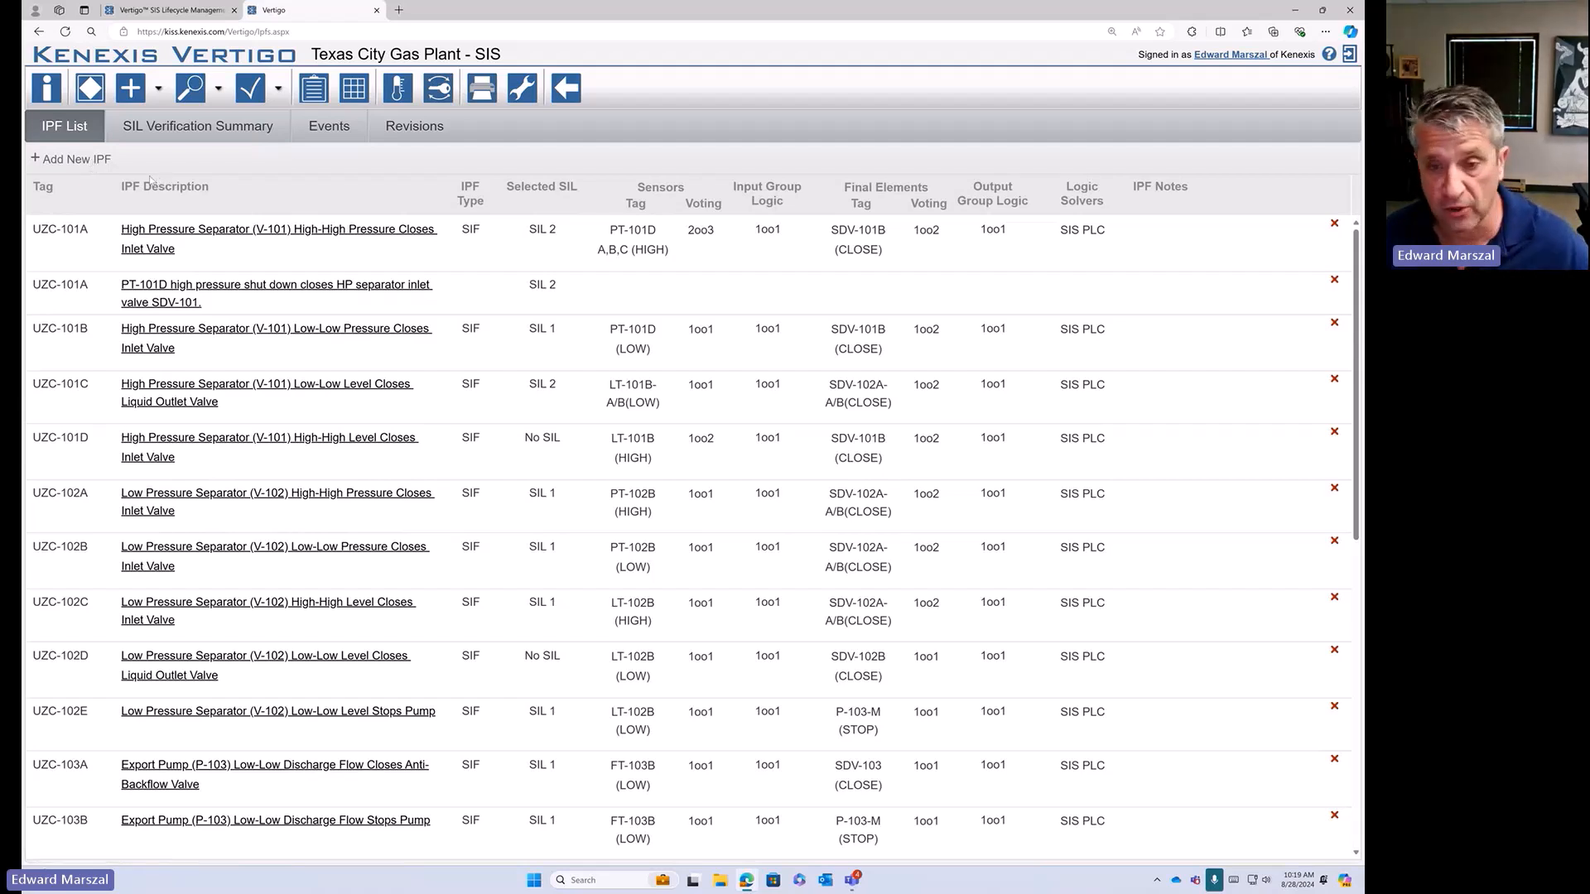
pyautogui.click(84, 160)
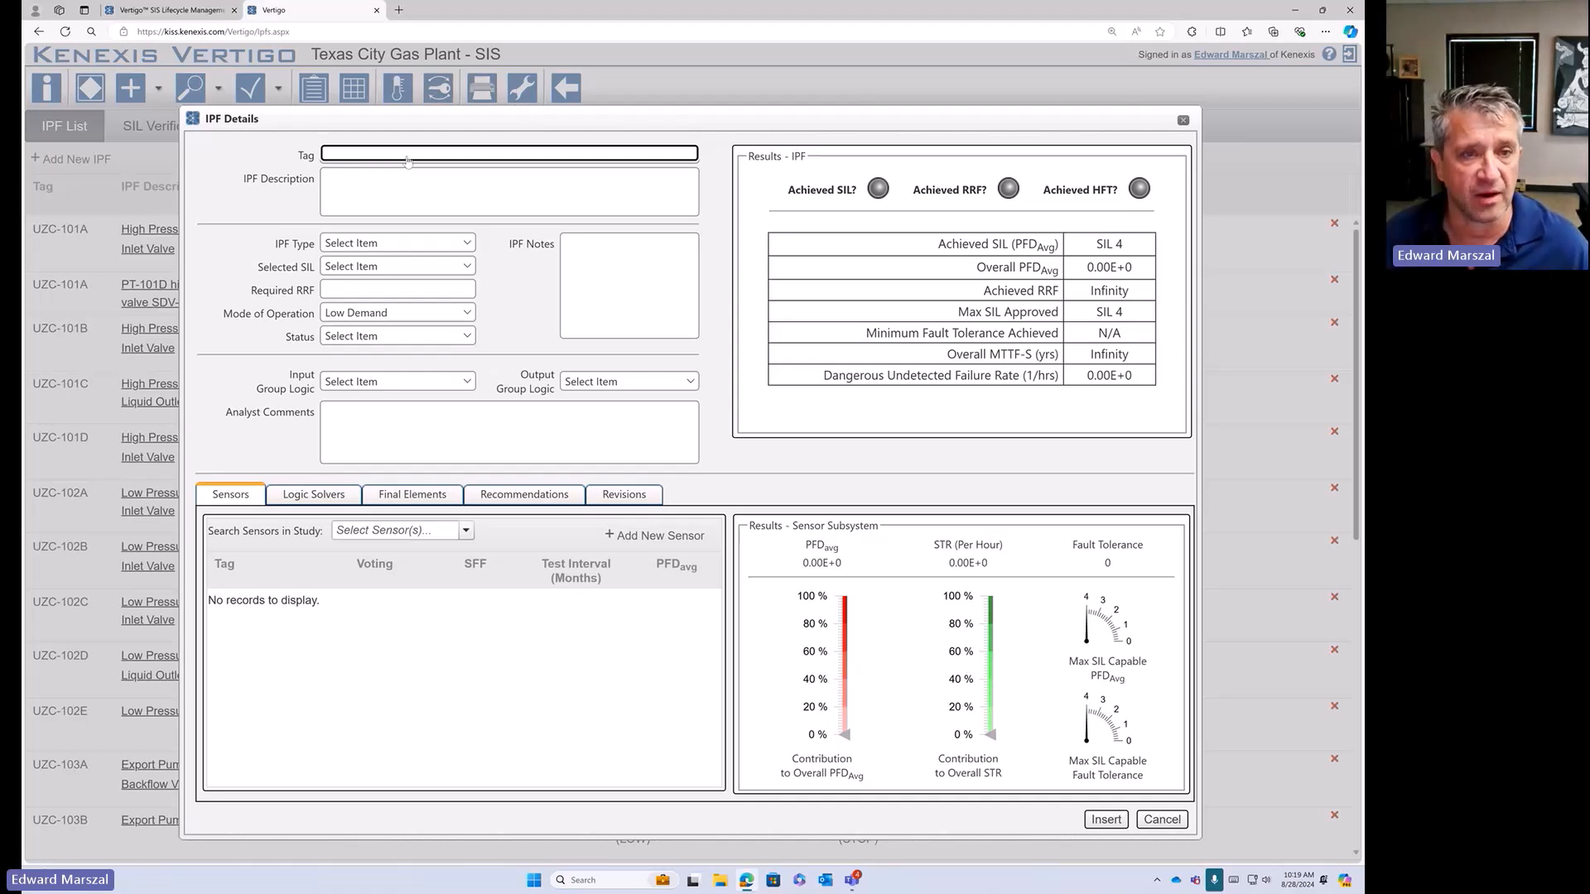
pyautogui.write('New')
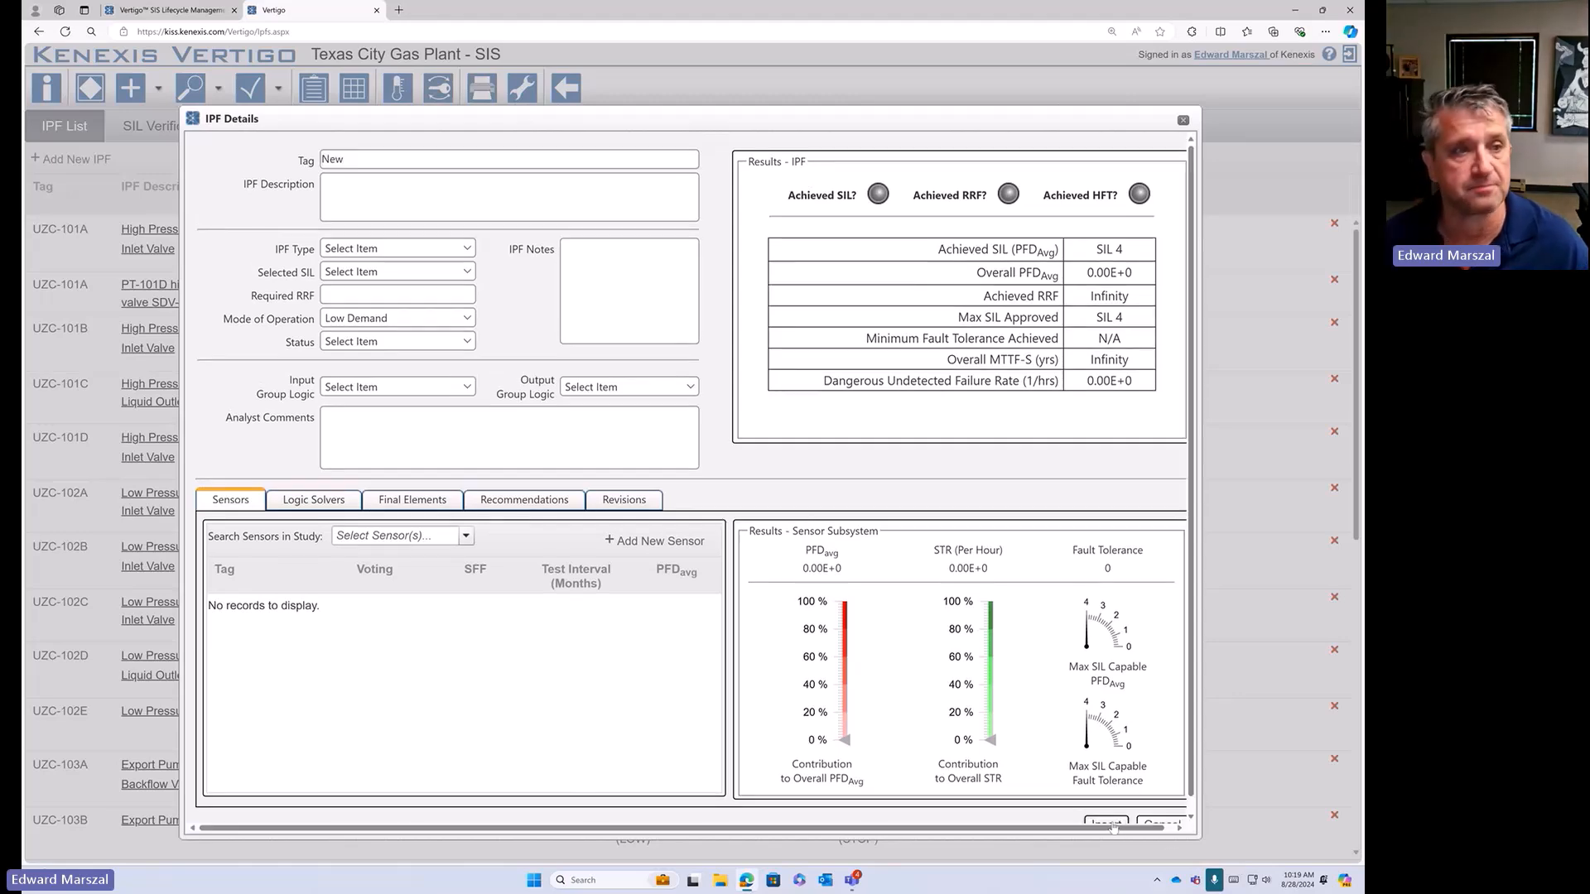
pyautogui.click(1162, 819)
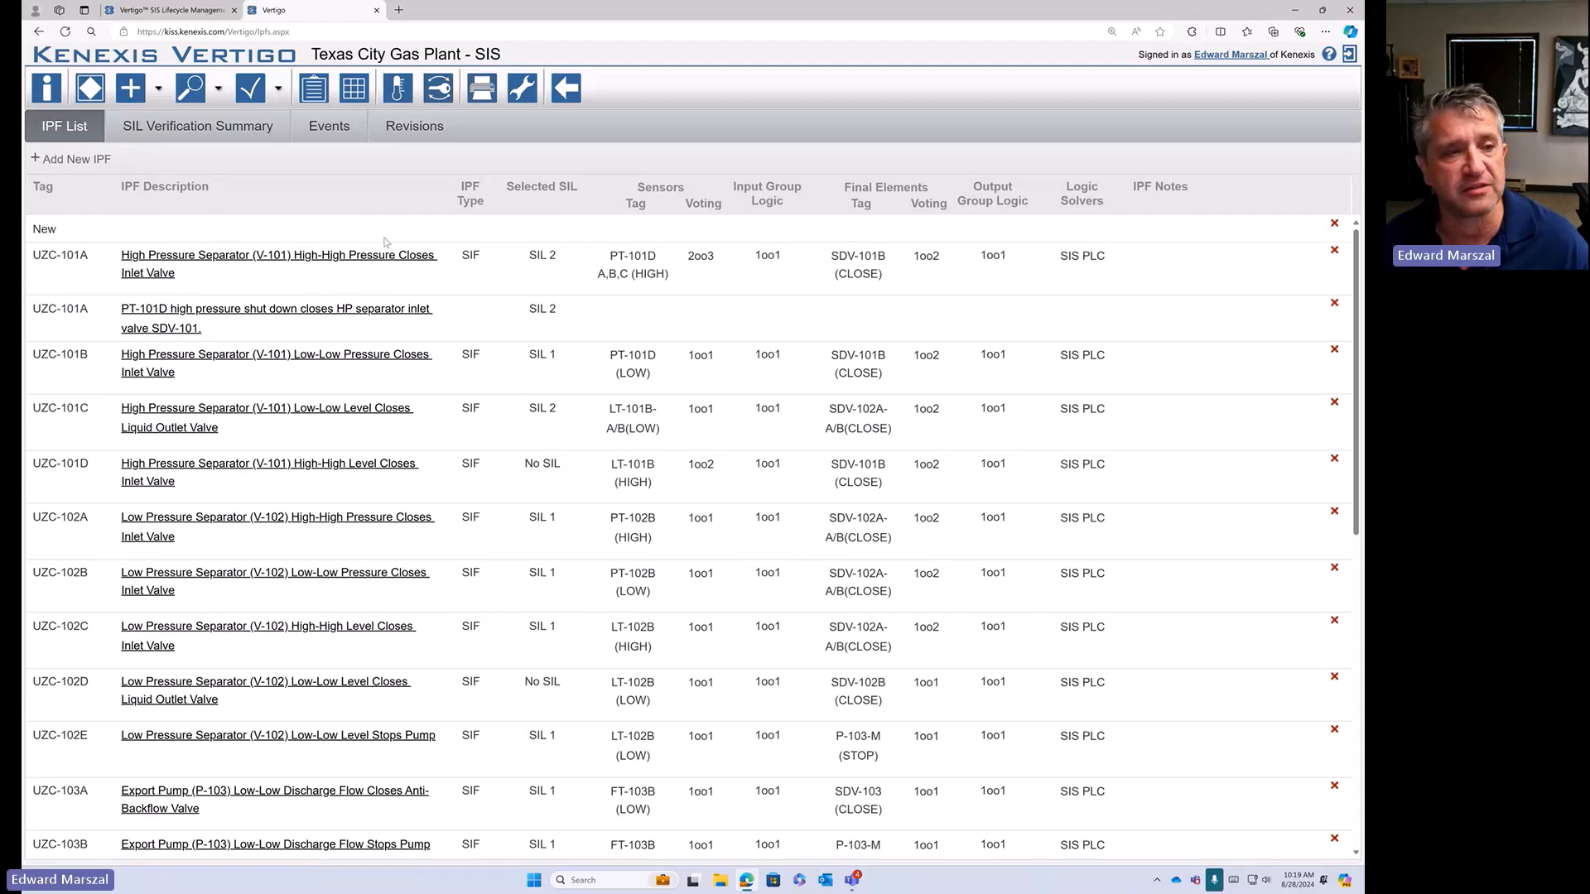
# - Start an Open PHA safeguard link for the New IPF, choosing the Texas City Gas Plant HAZOP study in the Separations Area
pyautogui.click(194, 131)
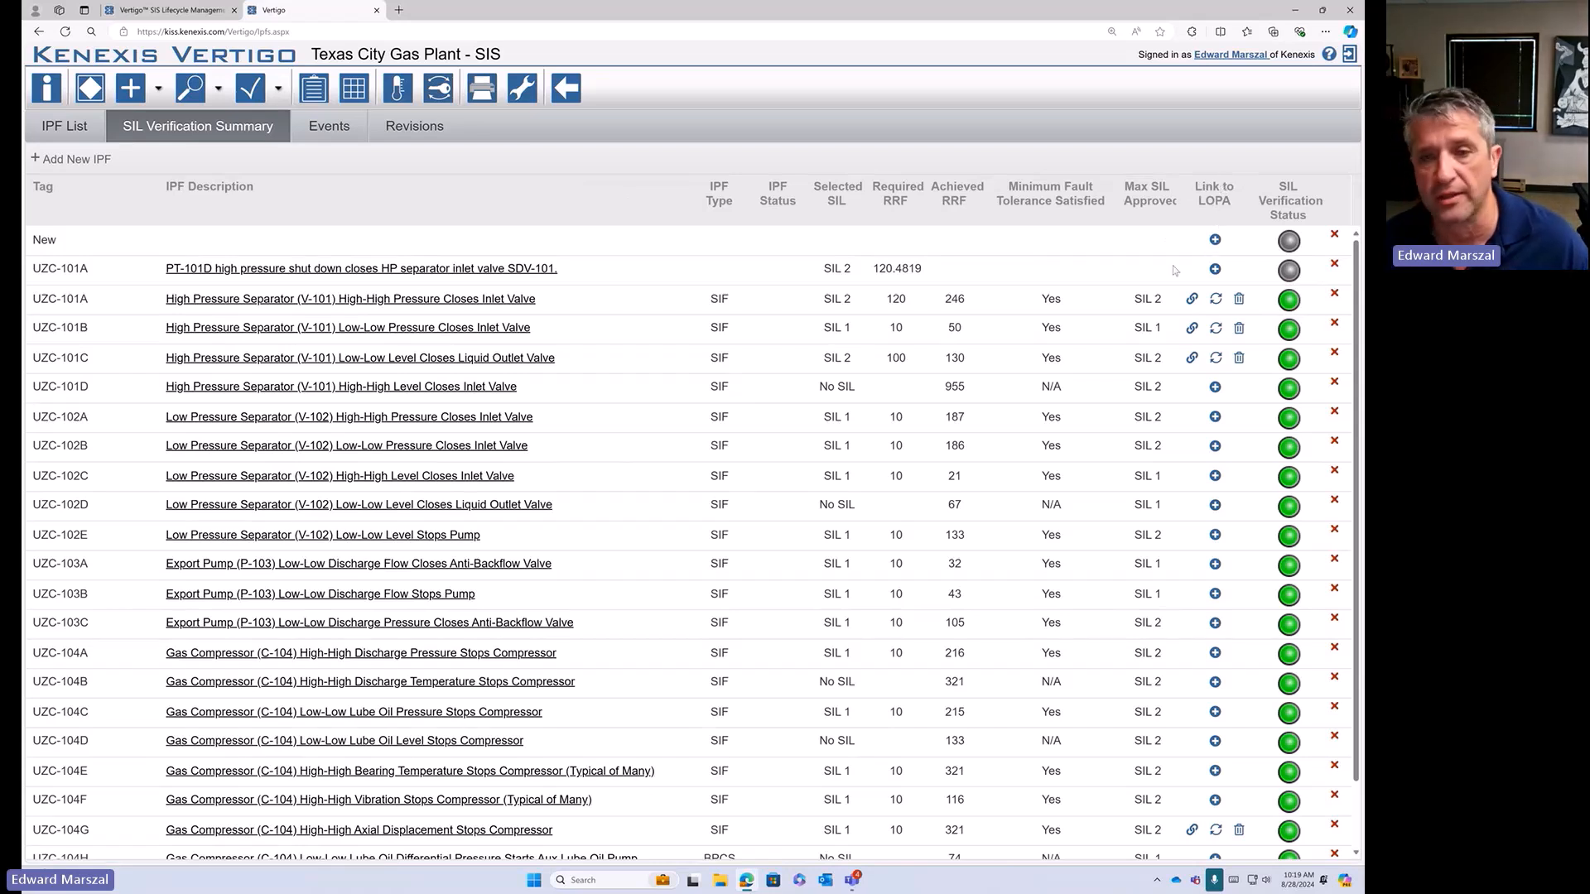
pyautogui.click(1214, 240)
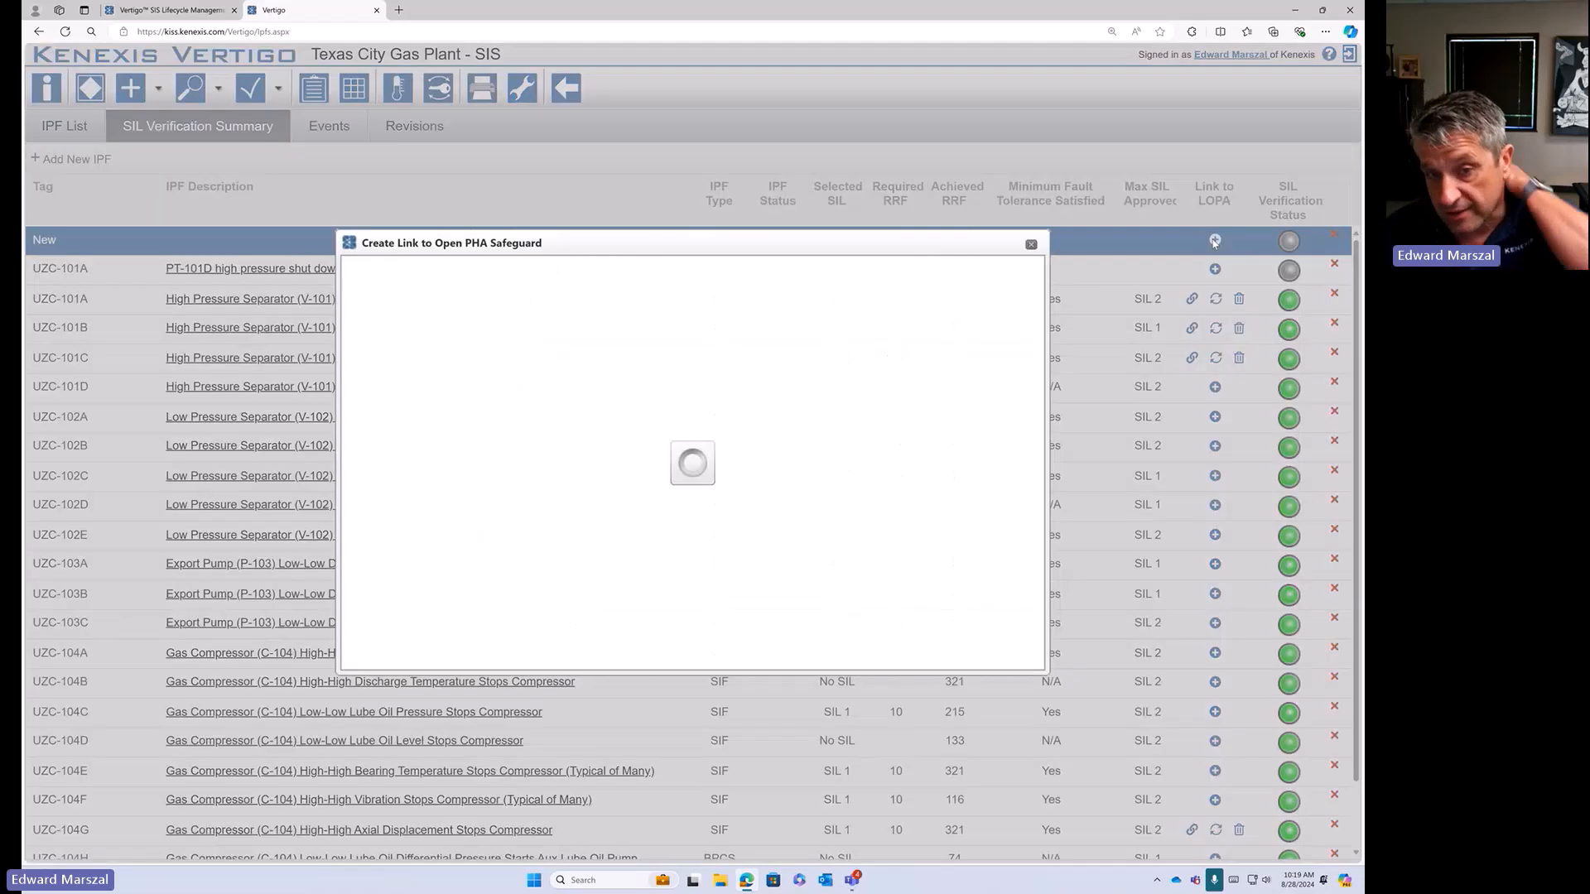
pyautogui.click(375, 431)
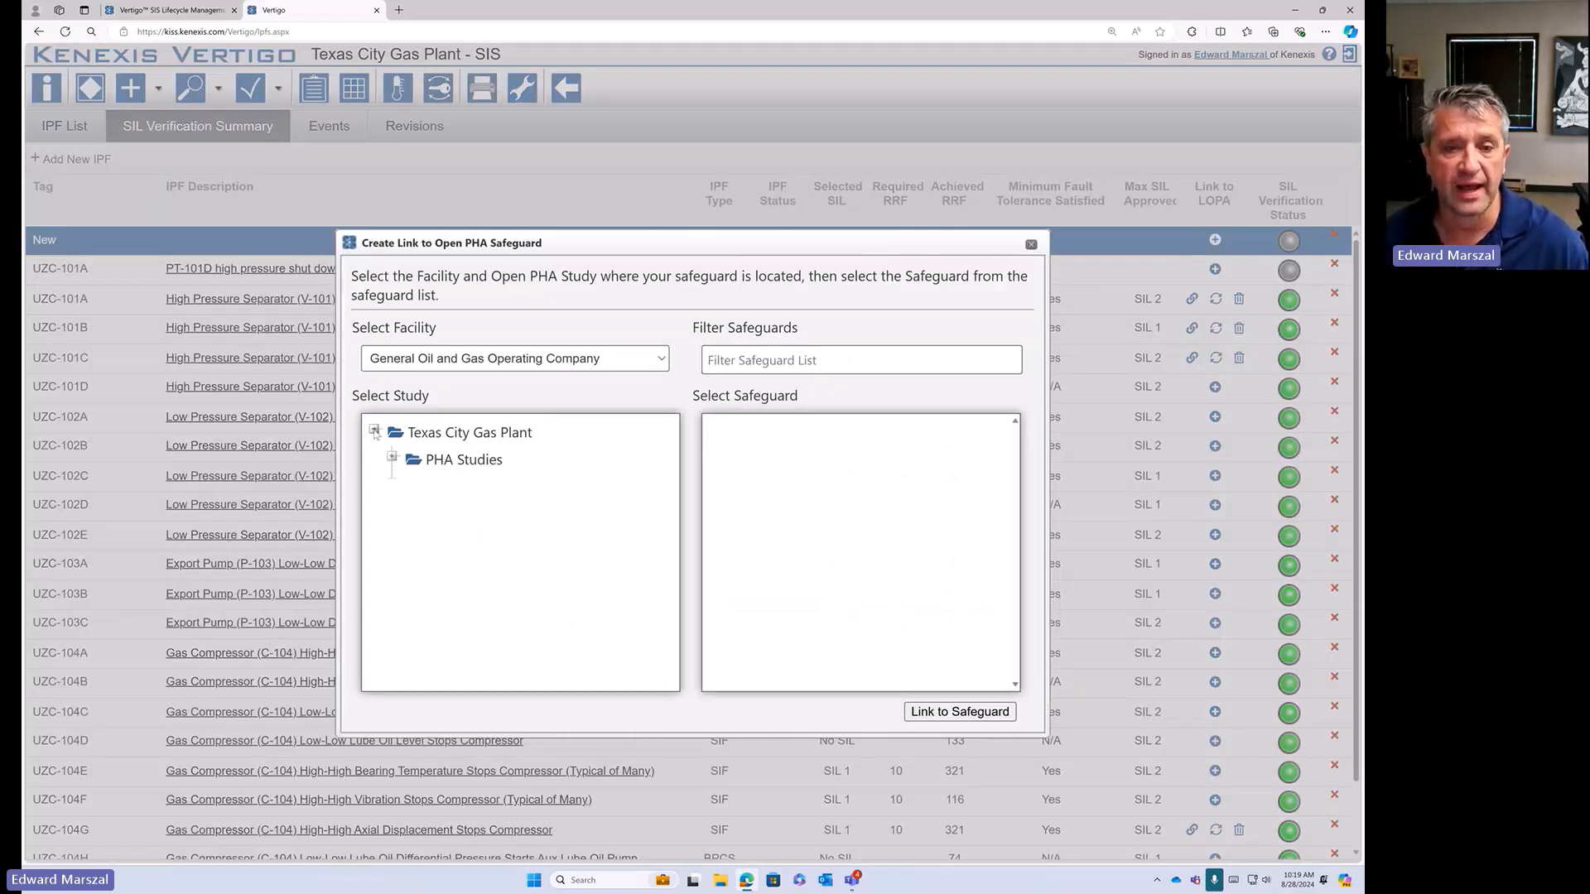
pyautogui.click(668, 360)
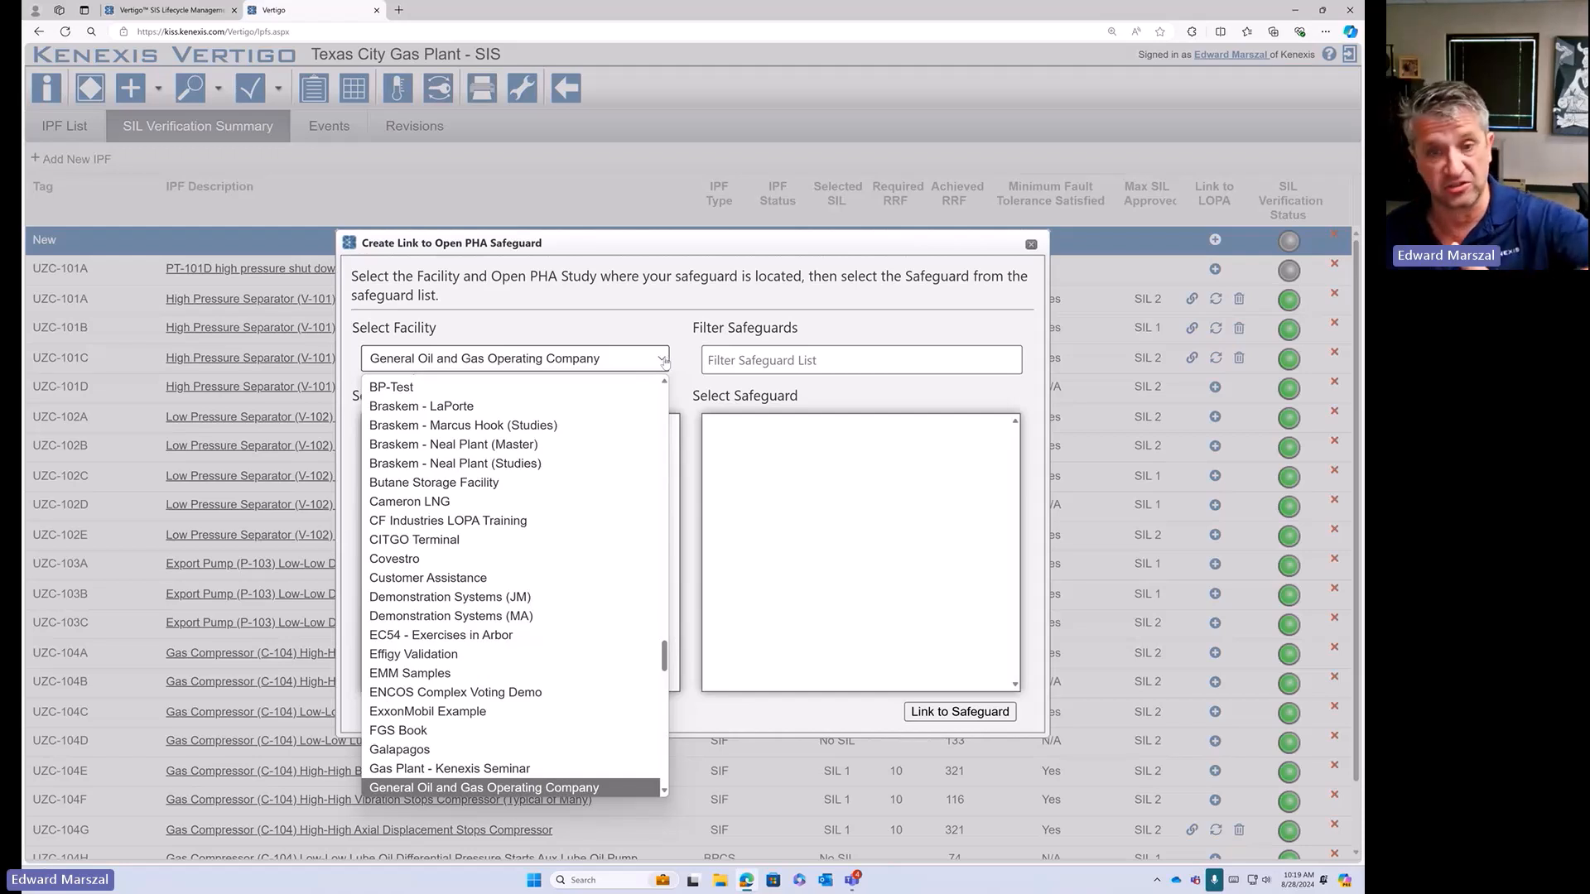
pyautogui.click(663, 361)
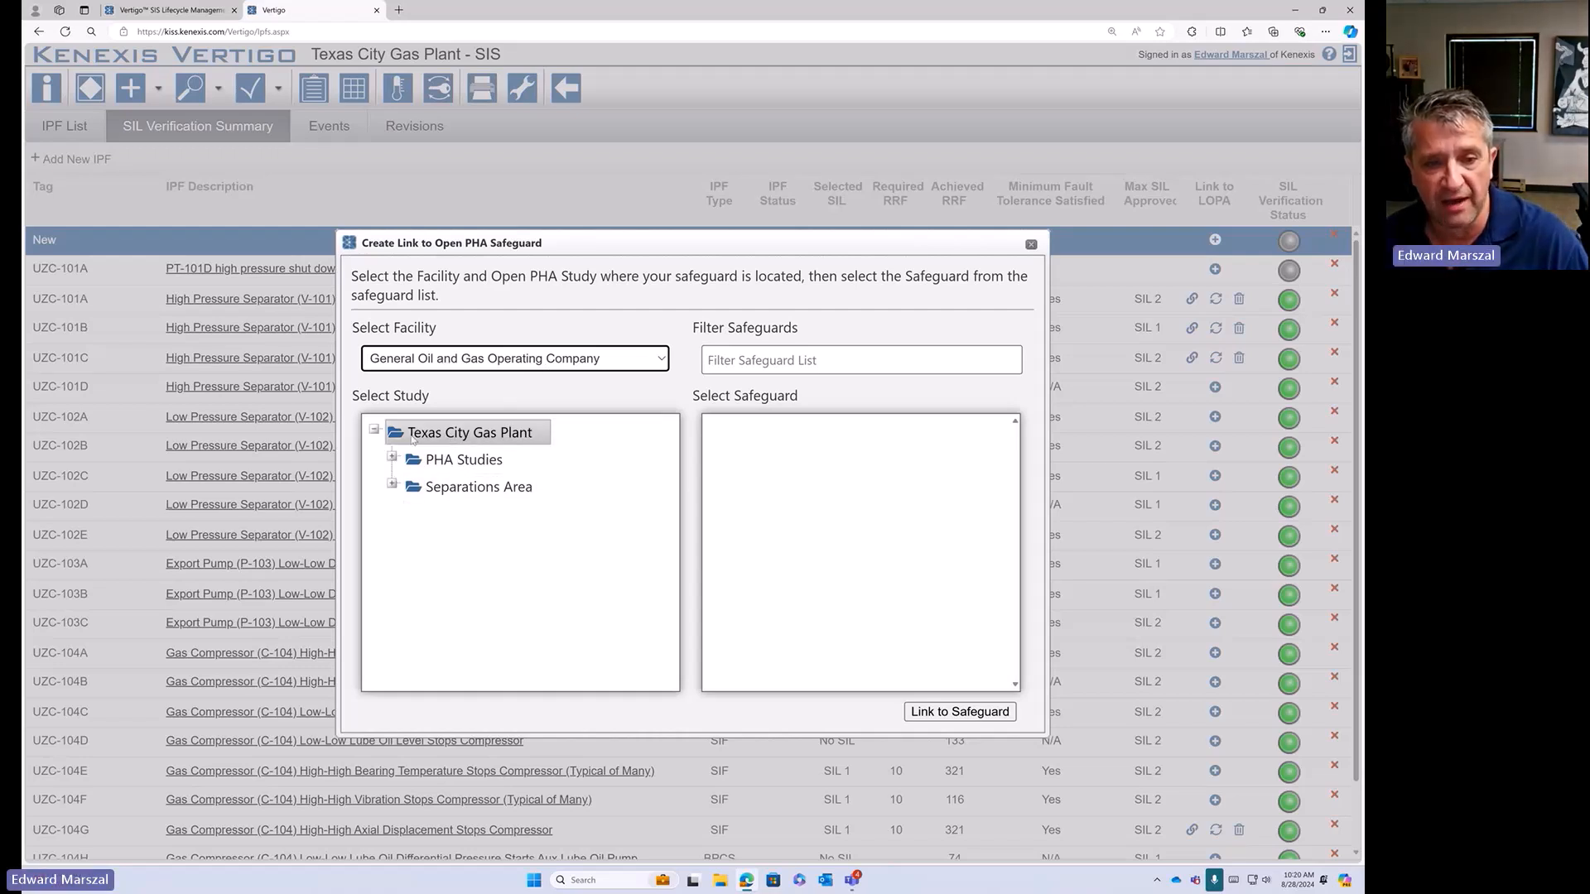
pyautogui.click(393, 485)
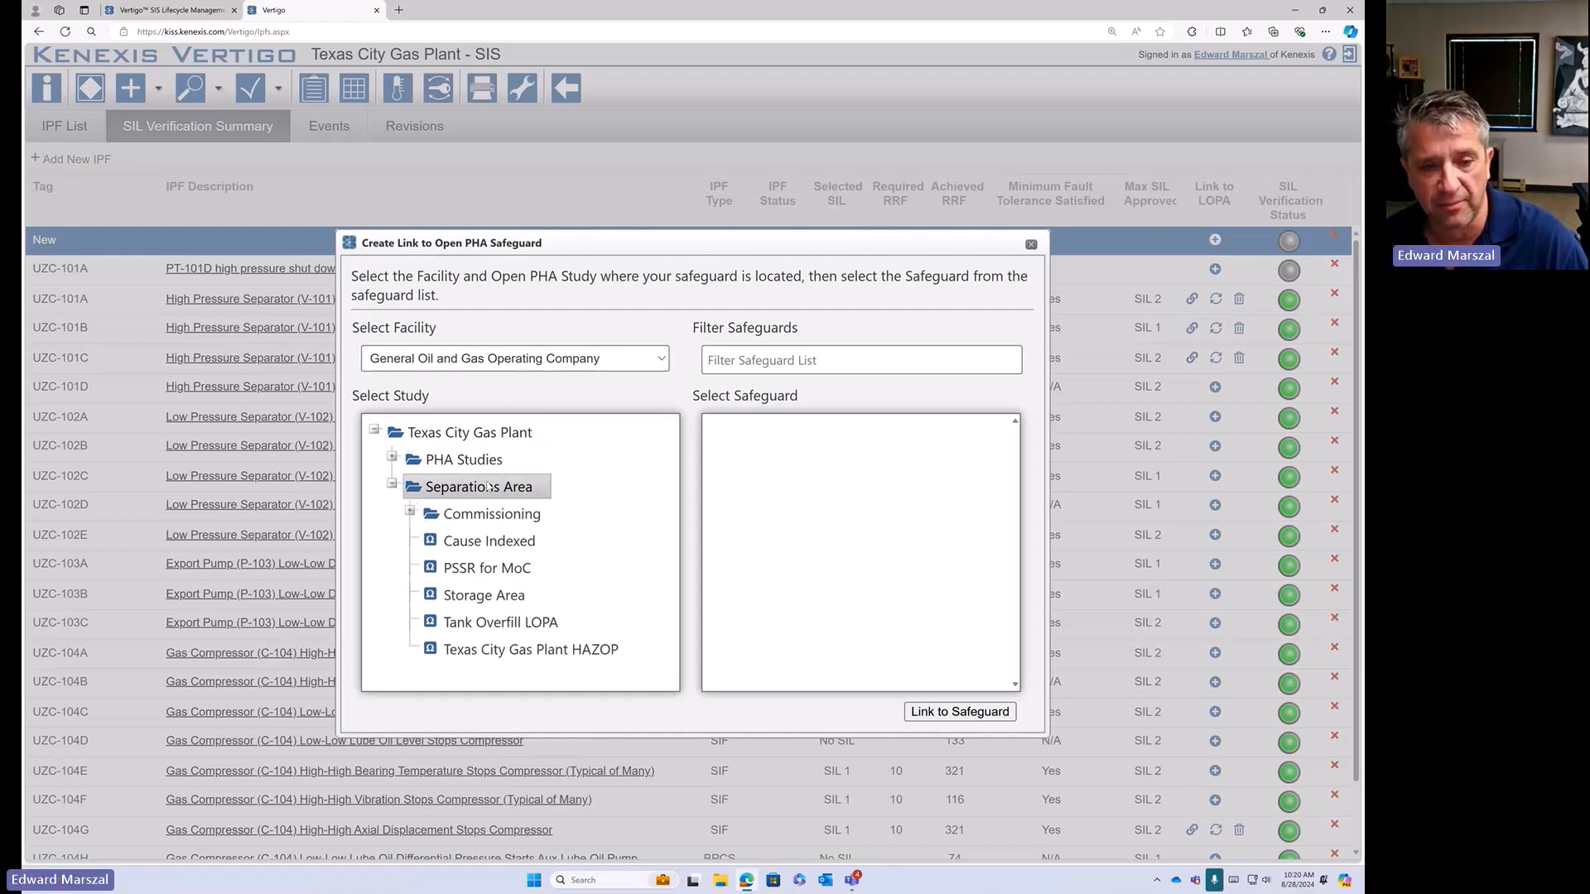
pyautogui.click(509, 650)
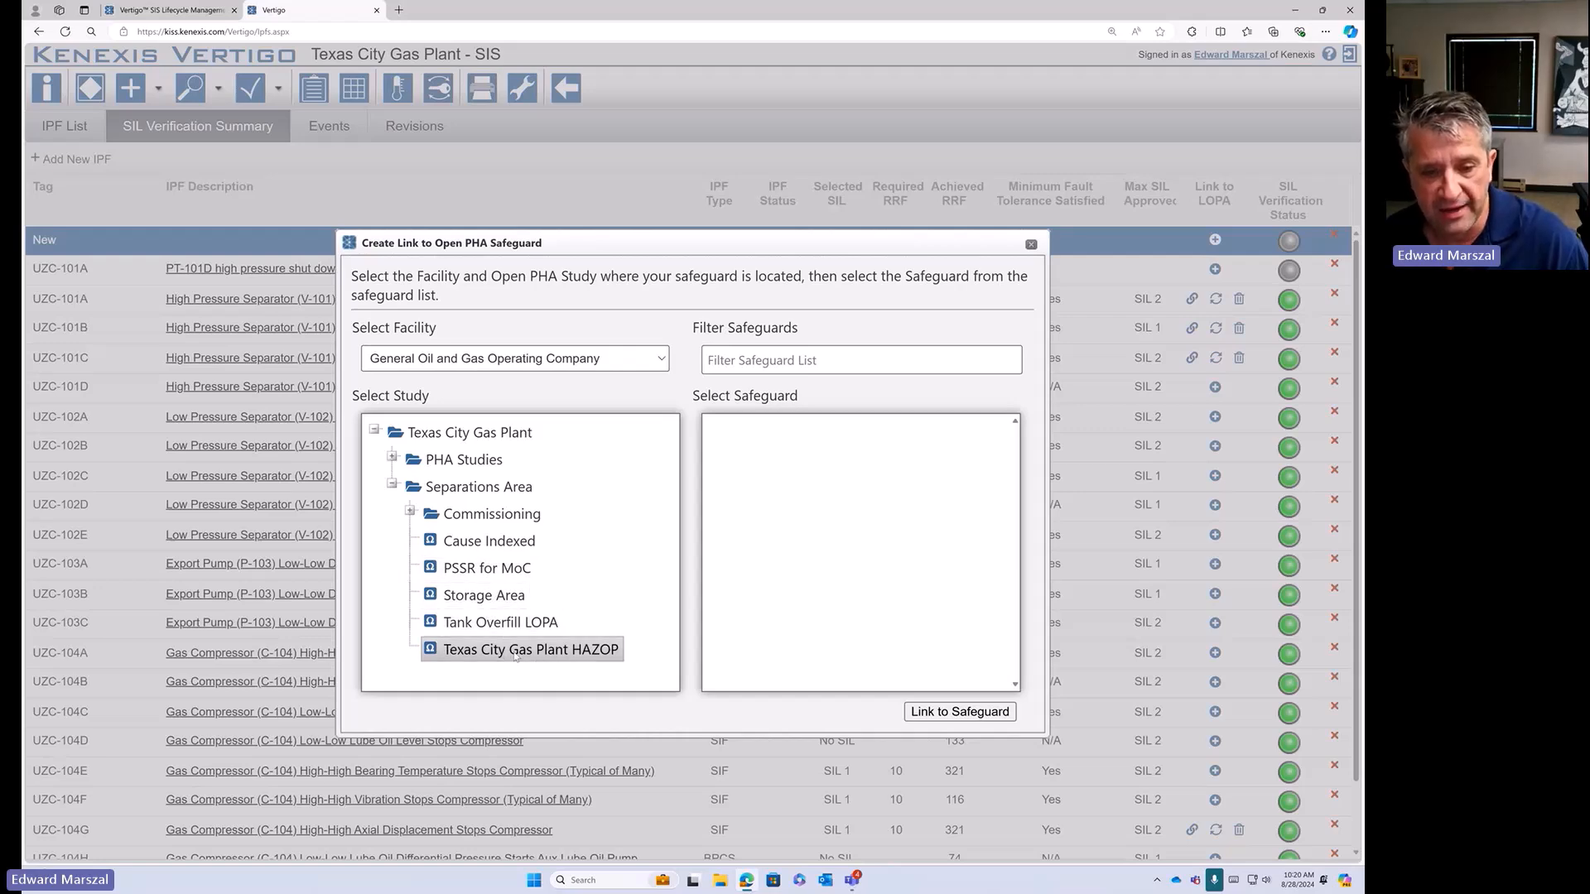
# - Link the New IPF to the safeguard "PT-101D high pressure shut down closes HP separator inlet valve SDV-101."
pyautogui.scroll(-12, 915, 541)
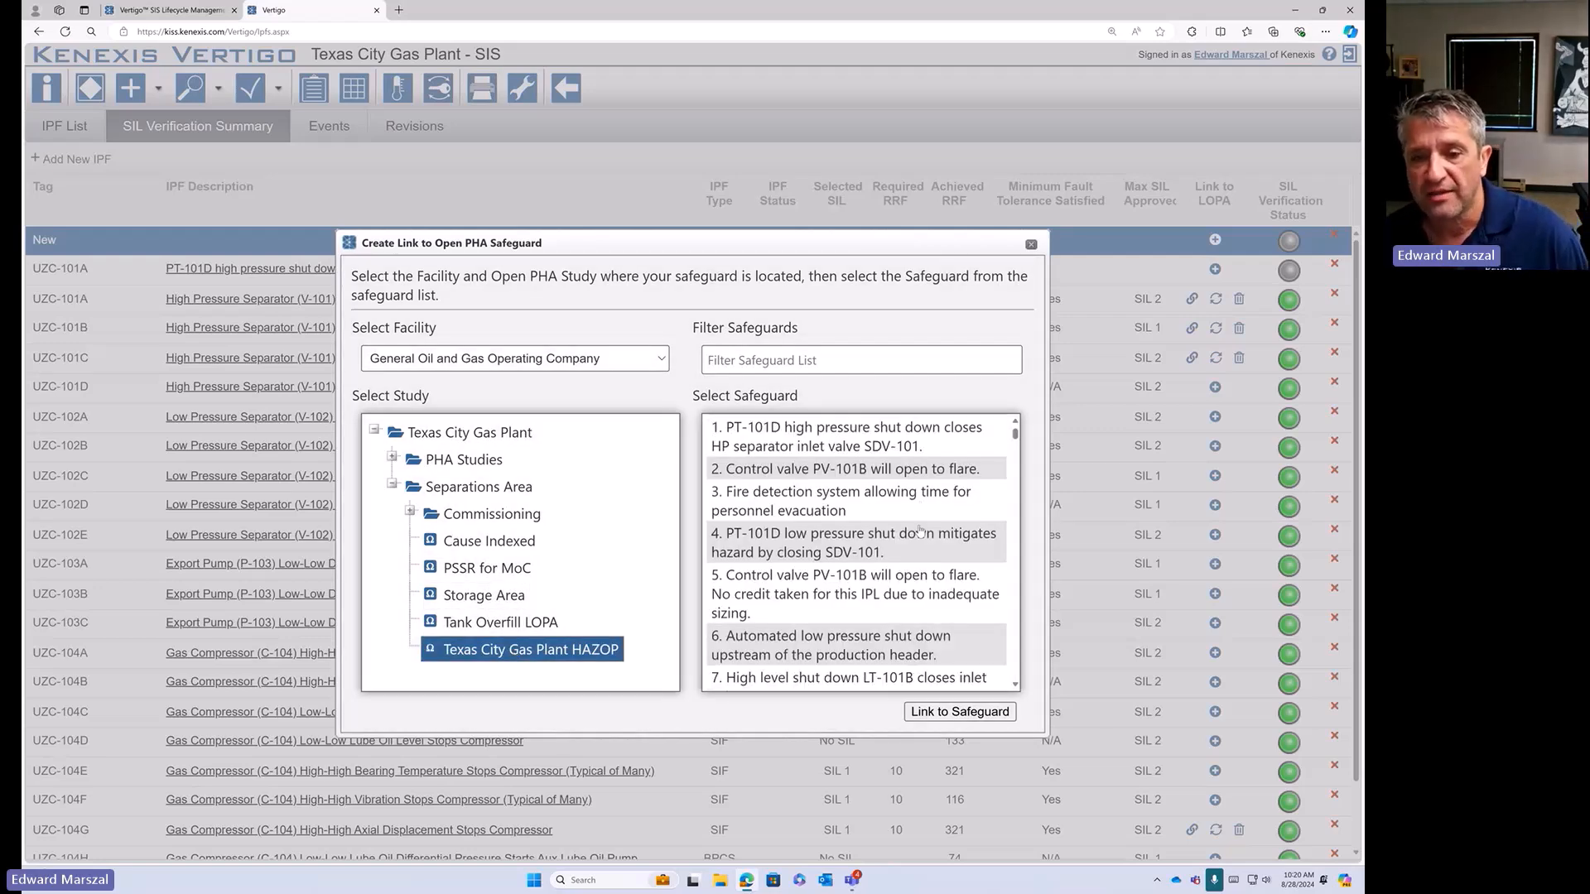
pyautogui.scroll(12, 919, 545)
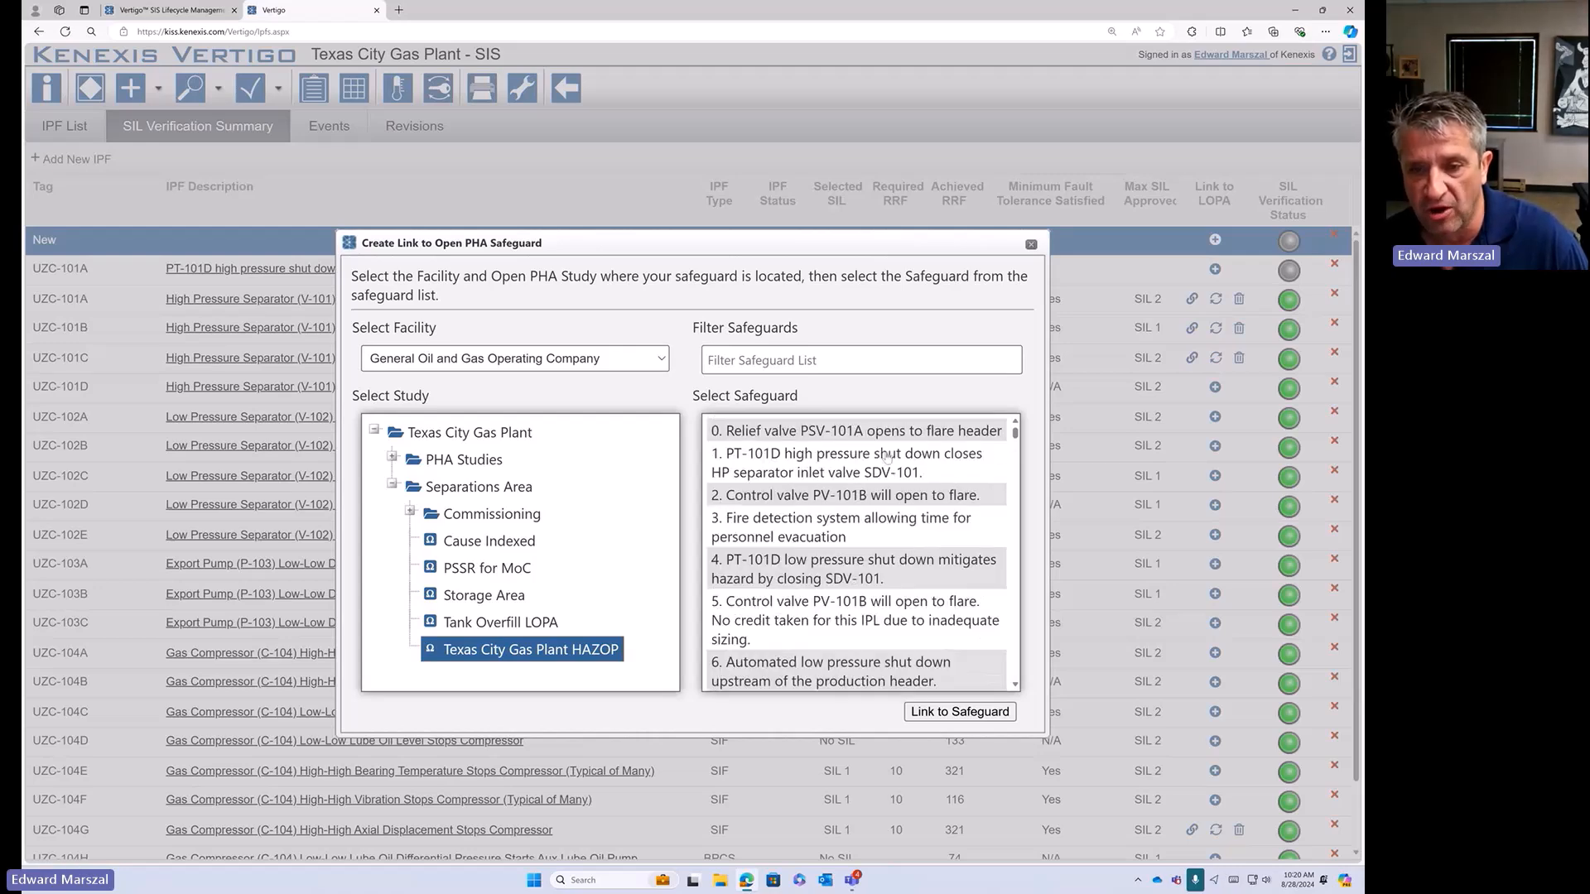
pyautogui.click(838, 469)
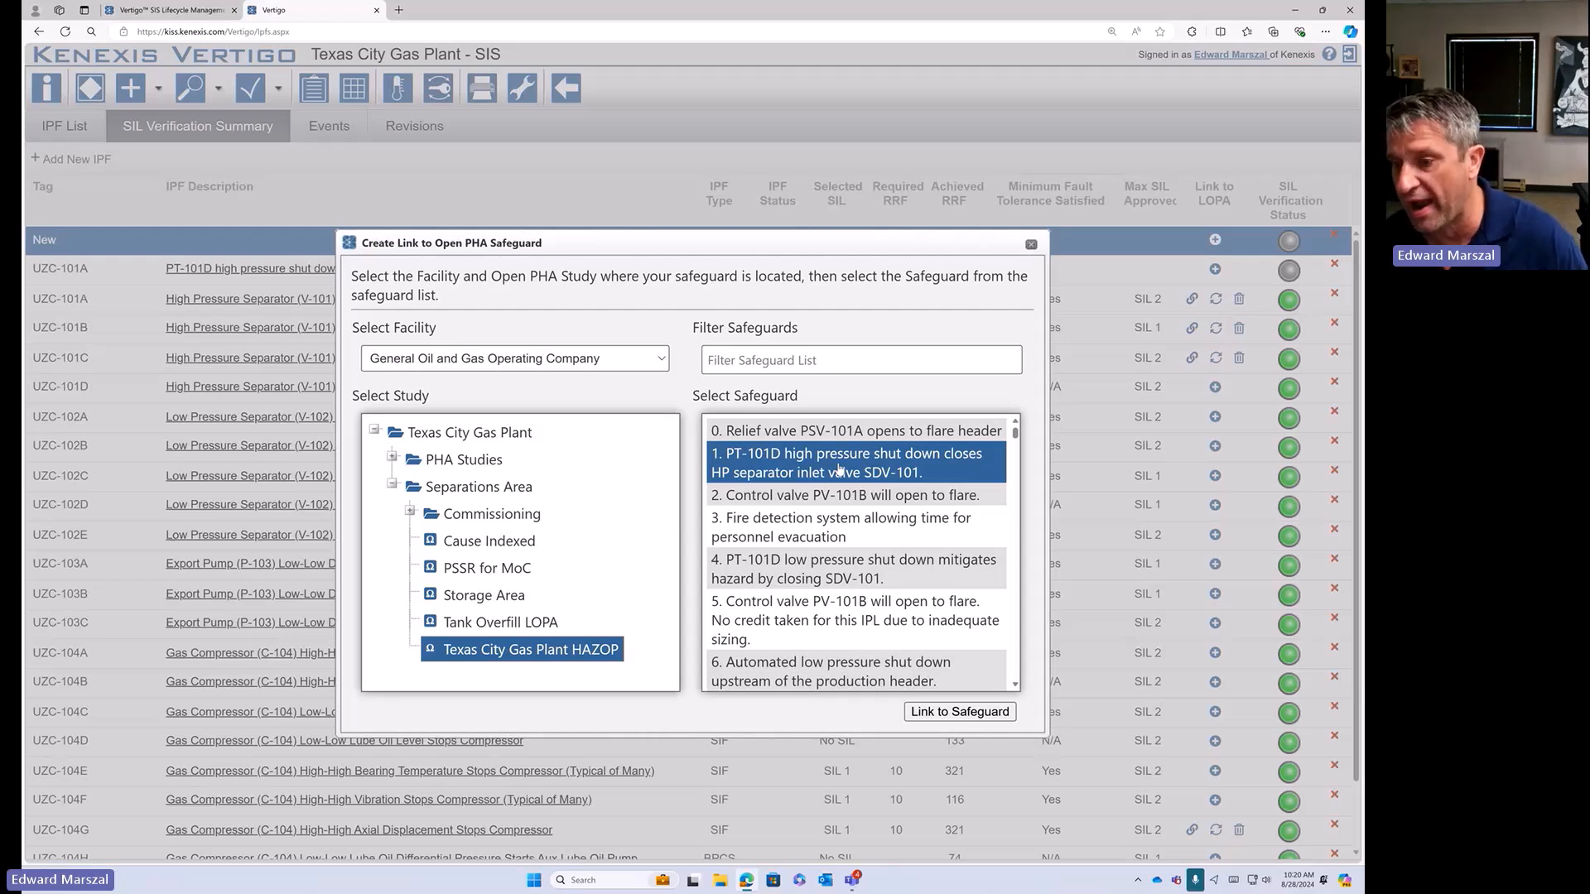
pyautogui.click(969, 713)
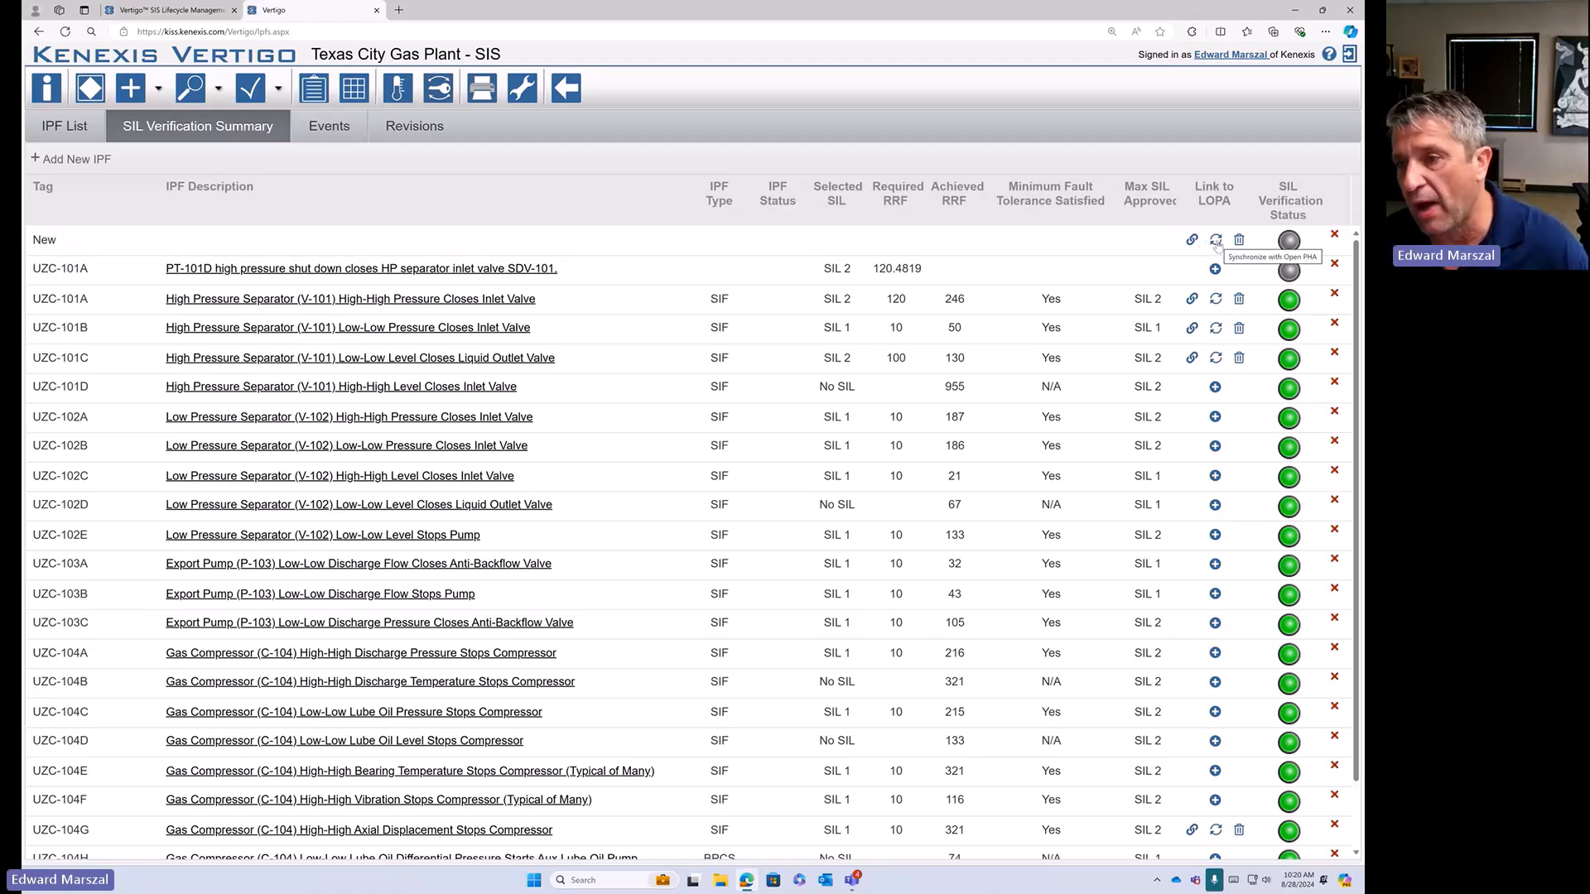
# - Synchronize the New IPF's description, tag, selected SIL and required RRF with its linked Open PHA safeguard, and close the link details
pyautogui.click(1216, 240)
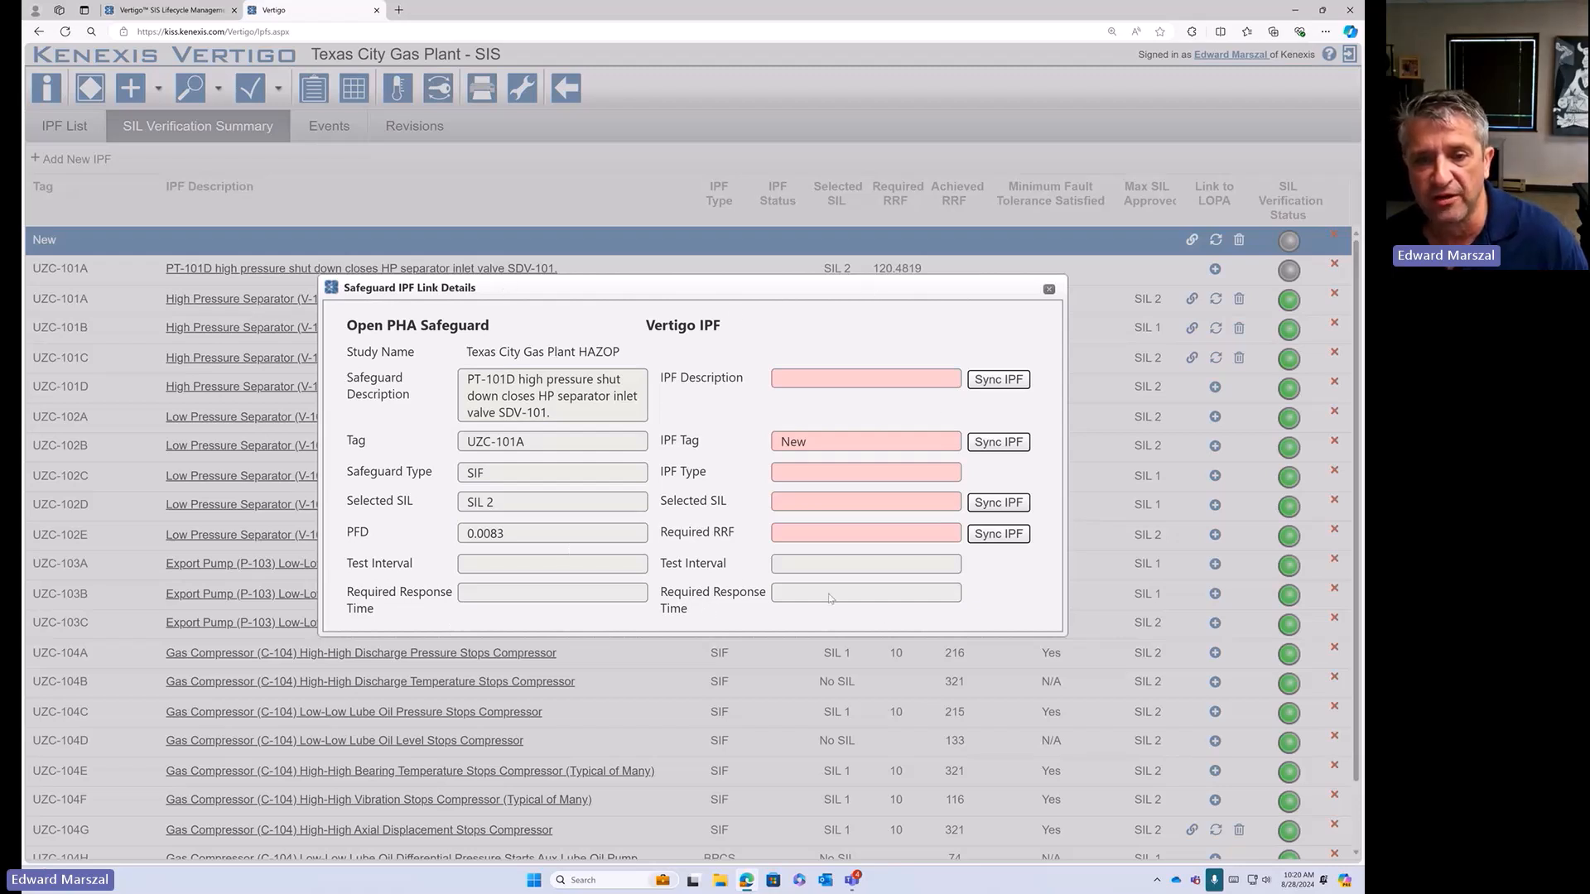
pyautogui.click(1000, 380)
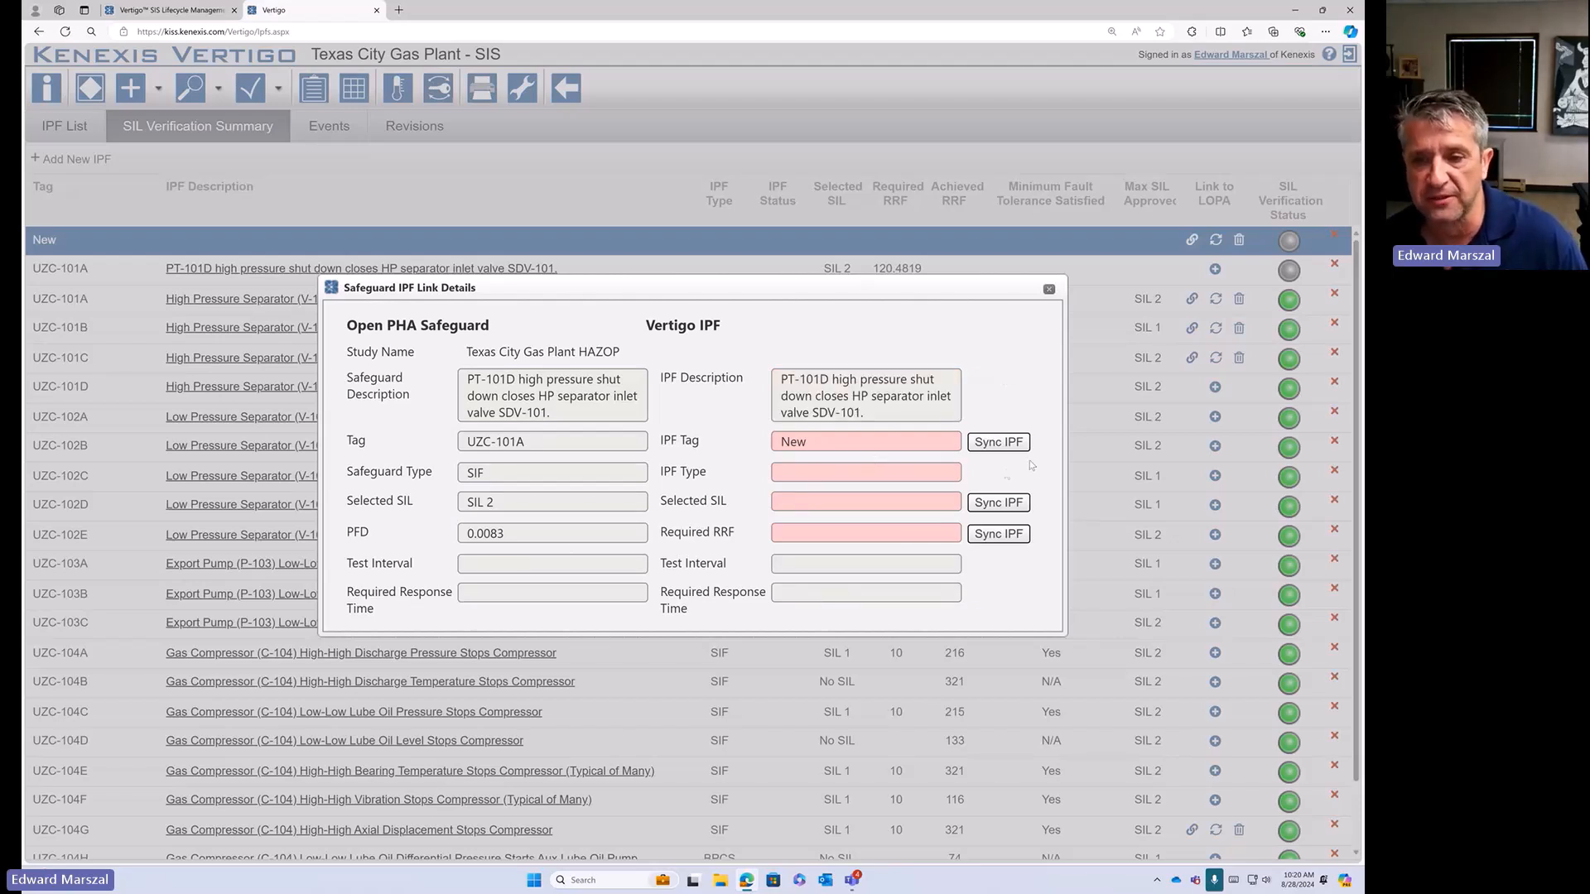
pyautogui.click(993, 443)
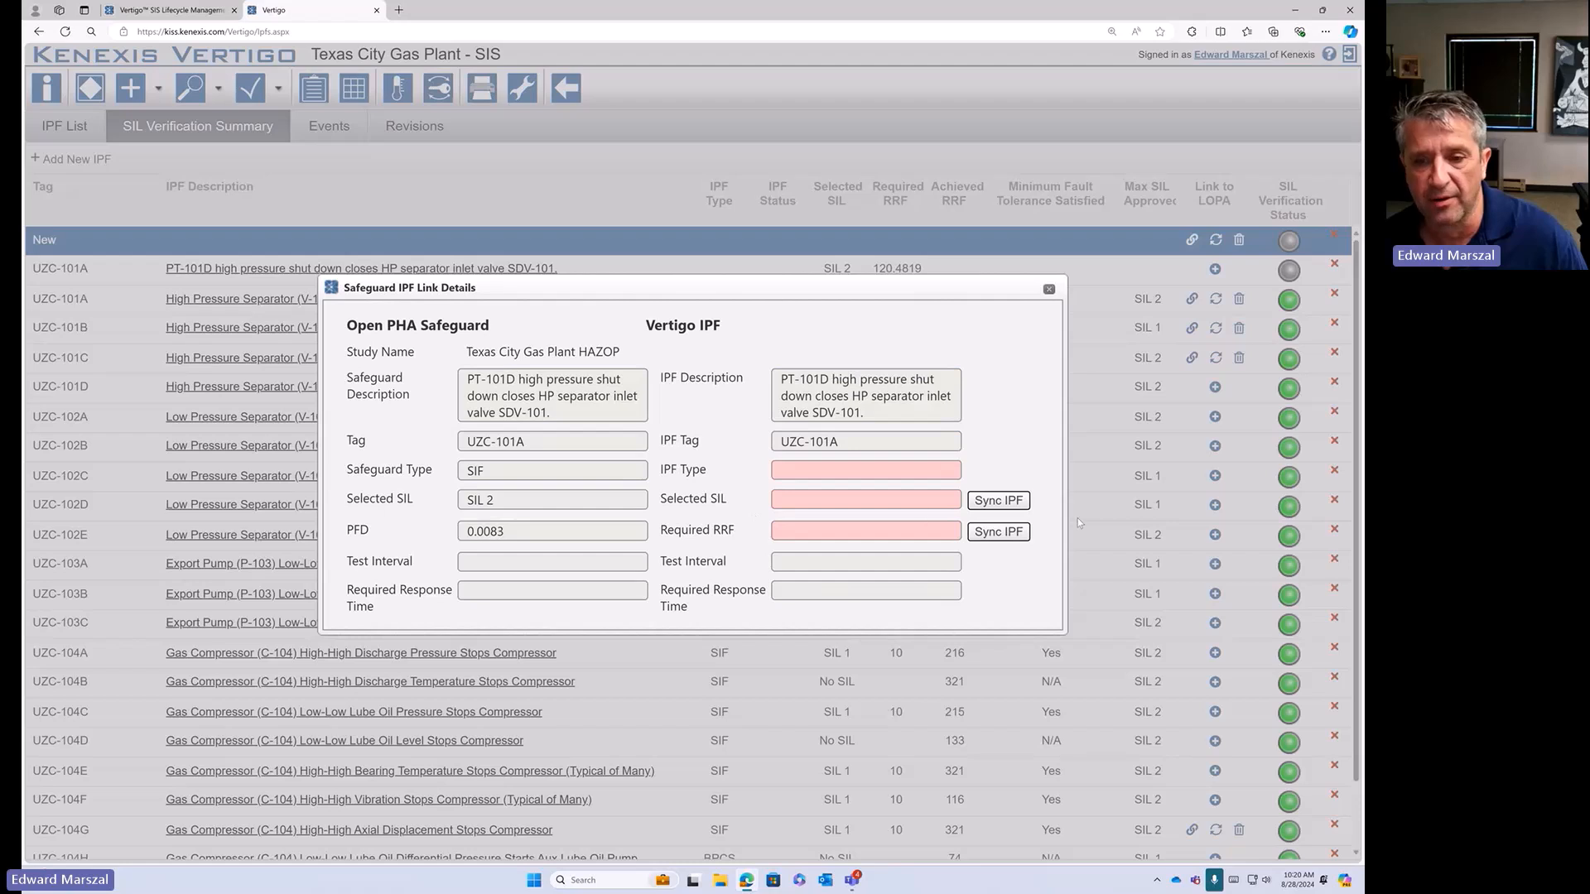
pyautogui.click(997, 501)
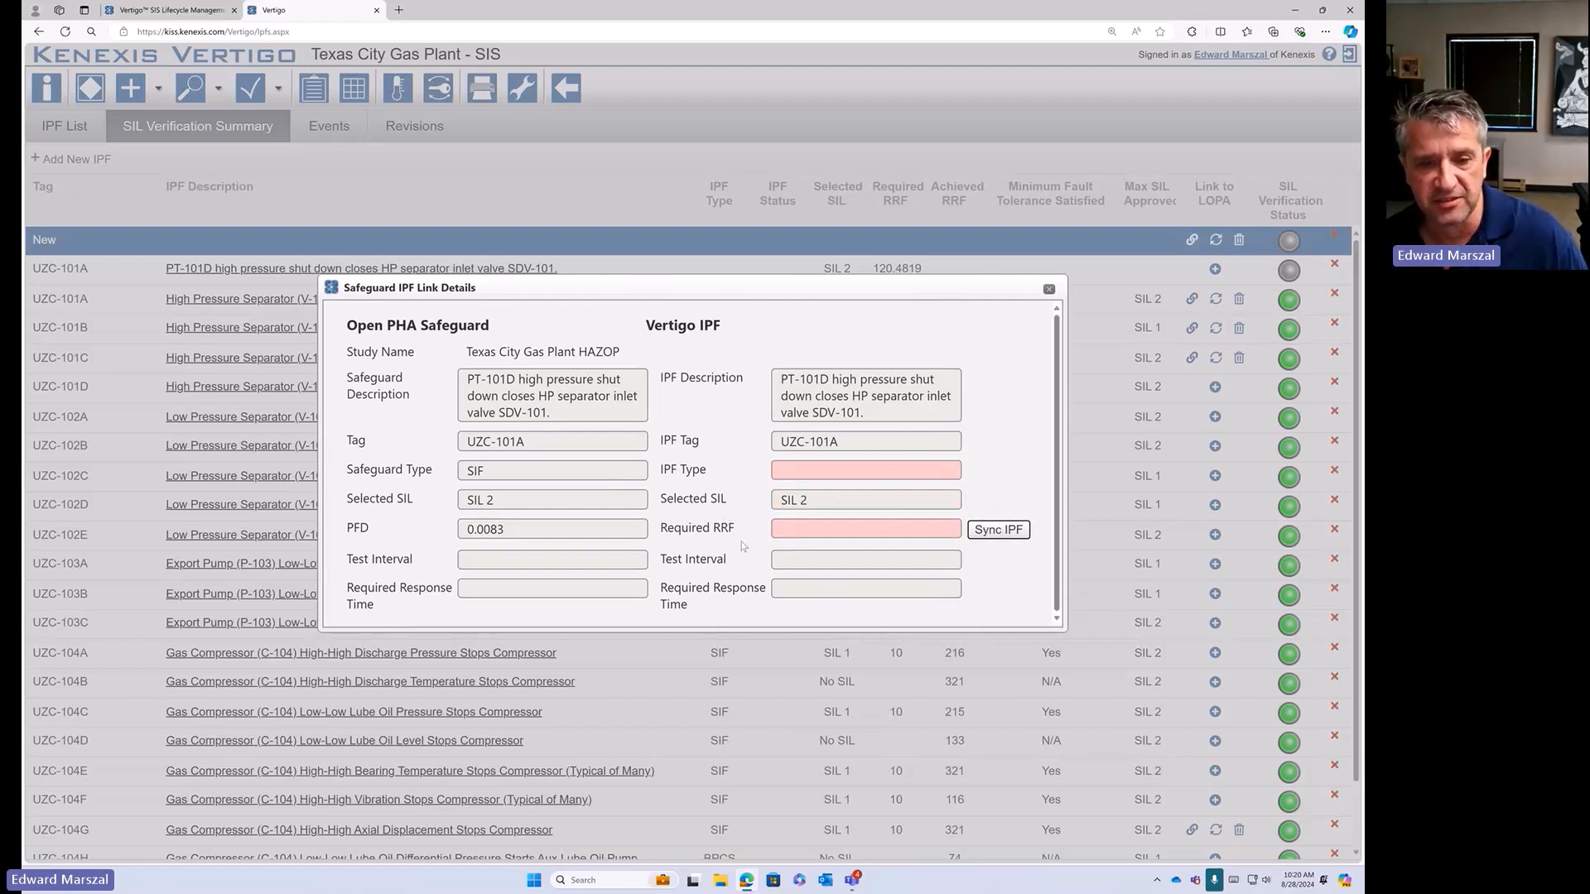
pyautogui.click(998, 529)
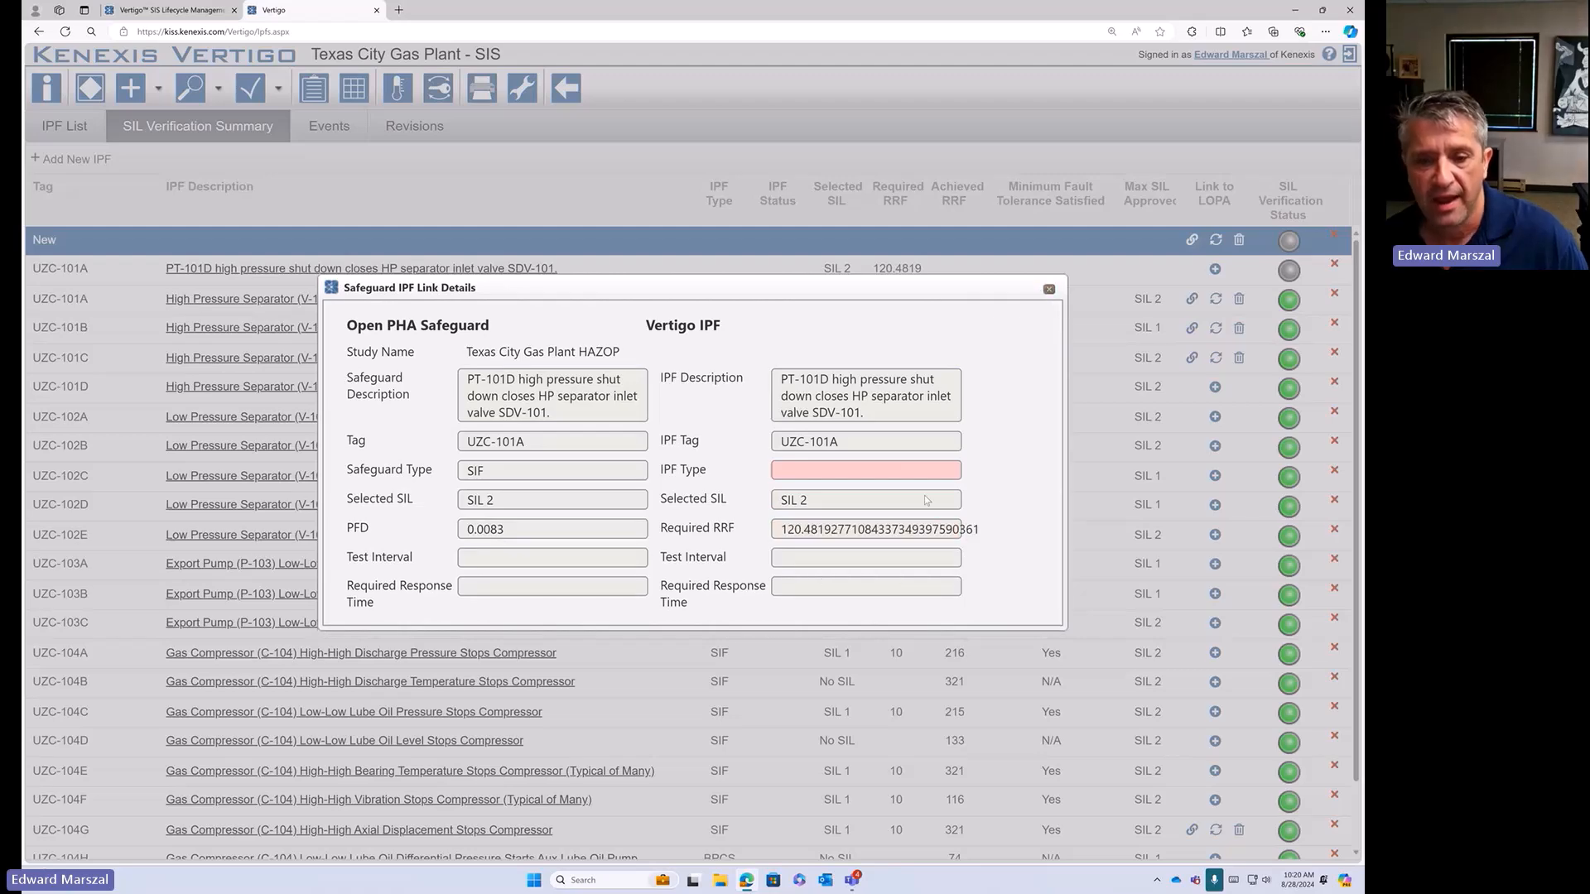
pyautogui.click(1049, 289)
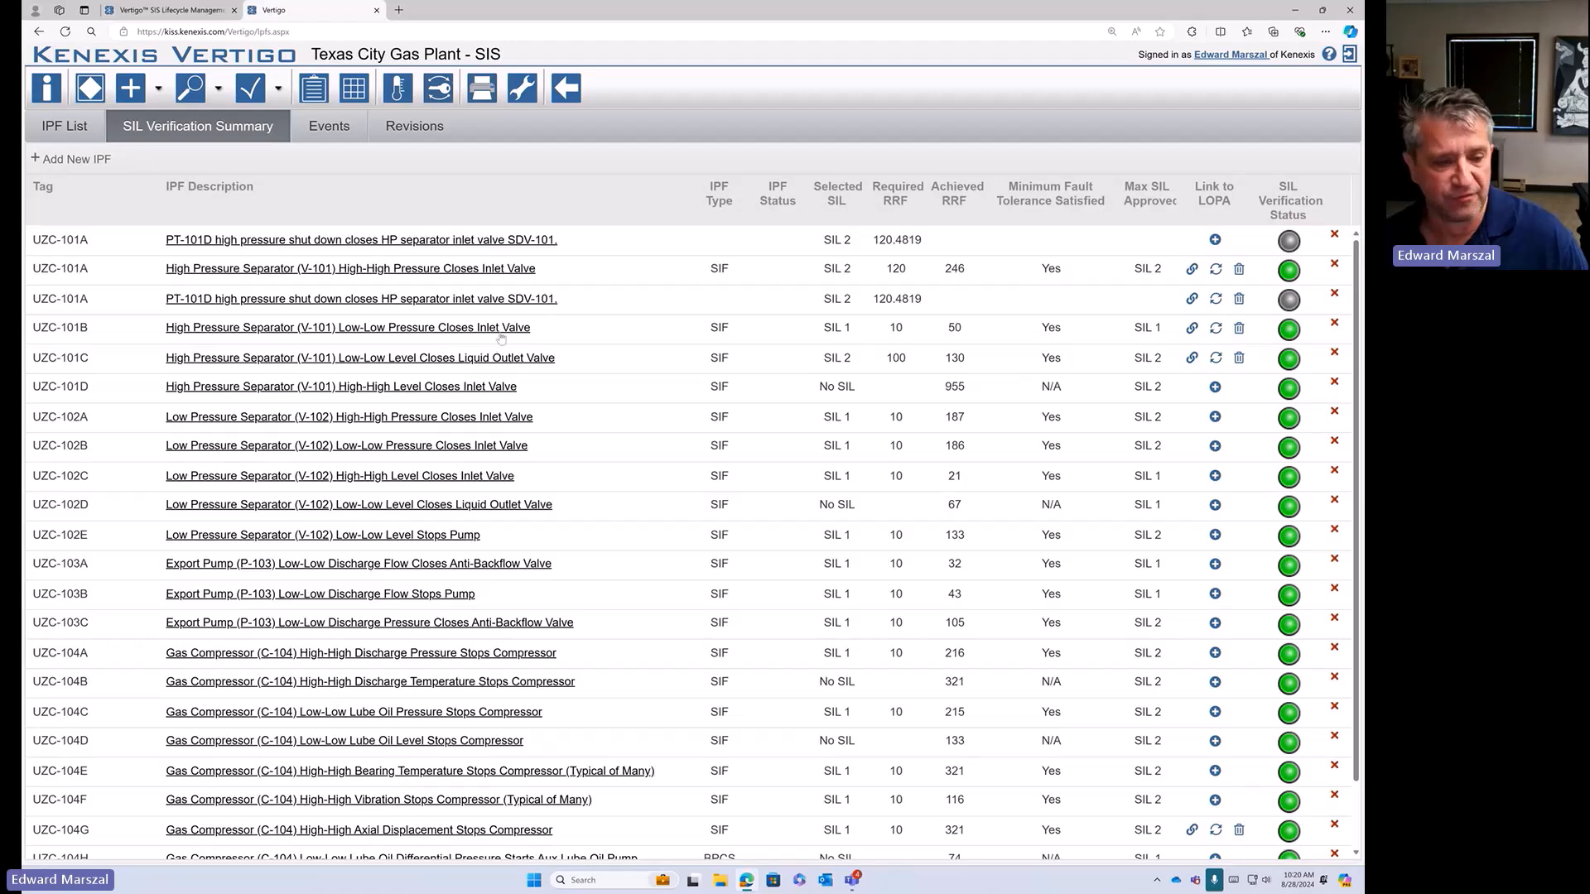
pyautogui.scroll(-1, 453, 535)
pyautogui.scroll(1, 222, 503)
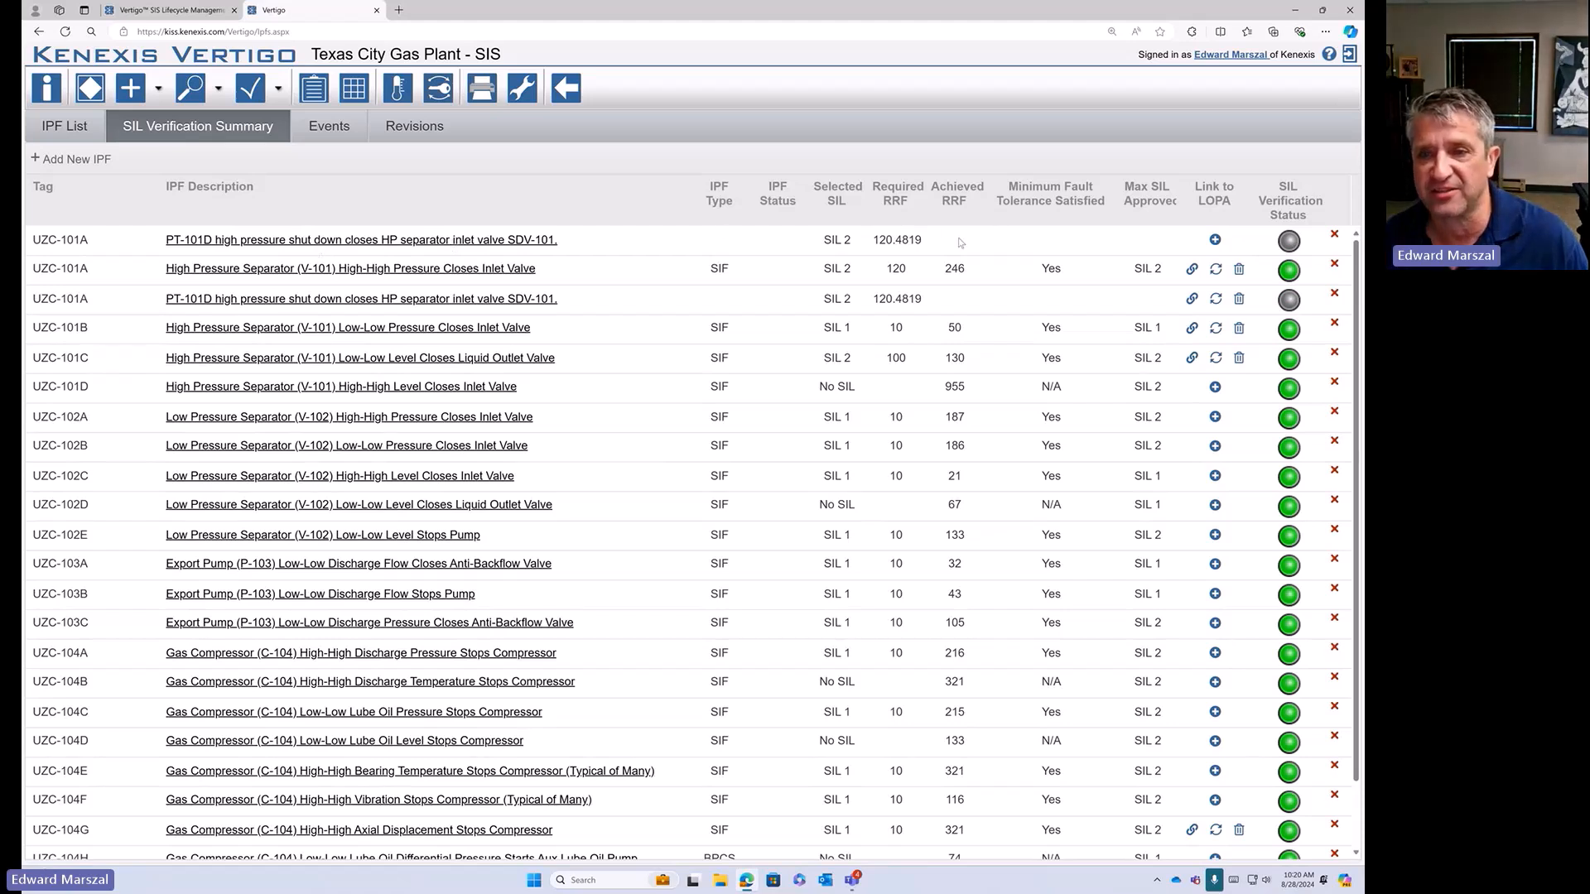
# - Compare the UZC-101C IPF's values with its linked Open PHA safeguard in the link details, without synchronizing anything
pyautogui.click(729, 252)
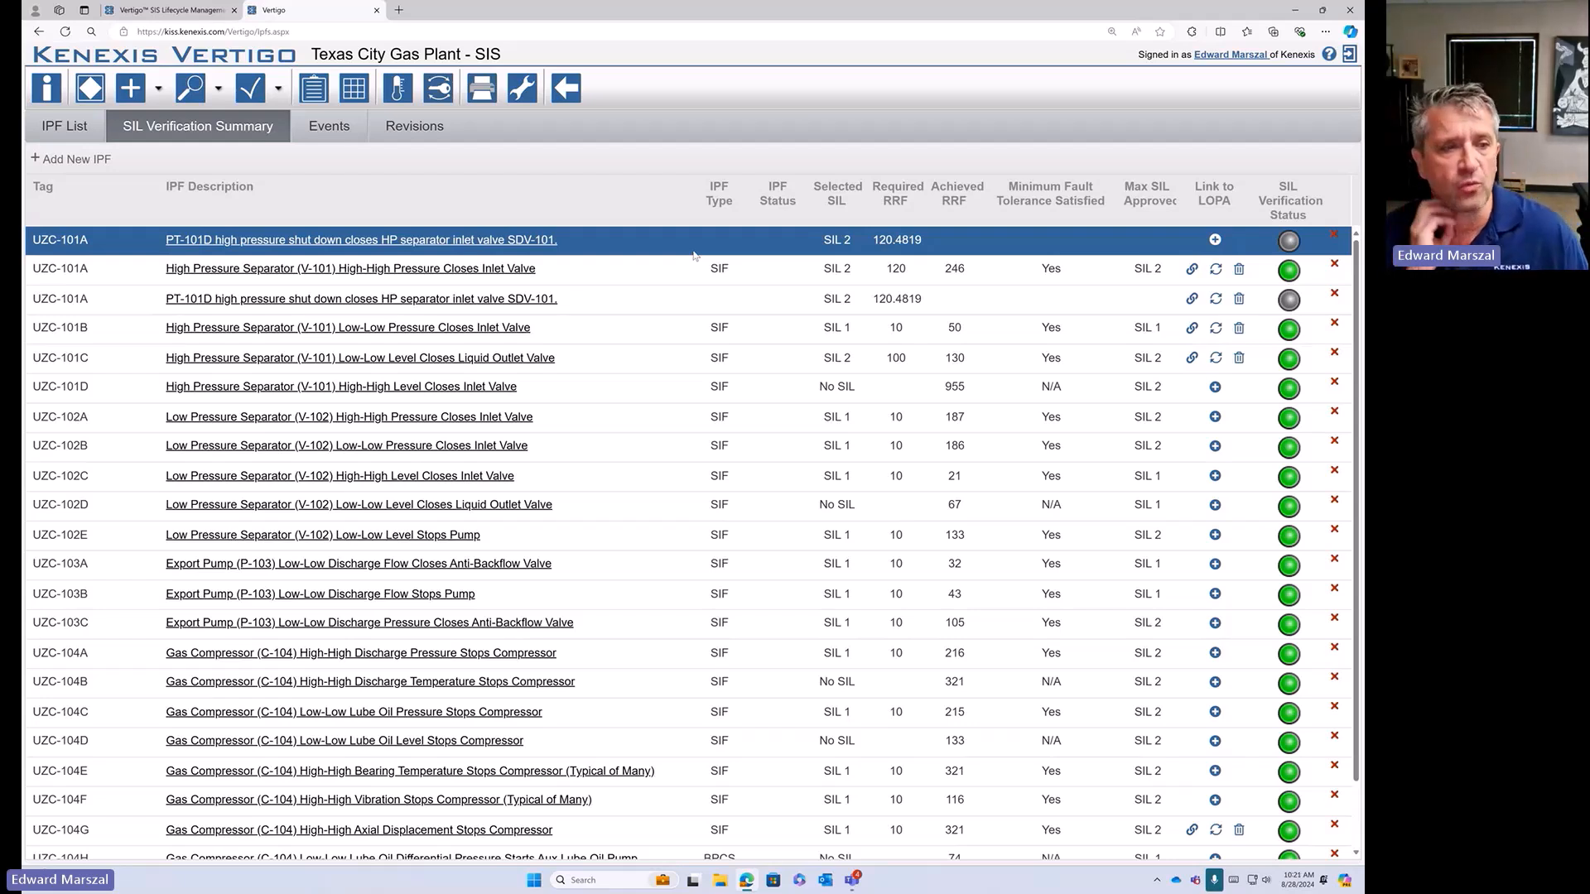
pyautogui.click(569, 305)
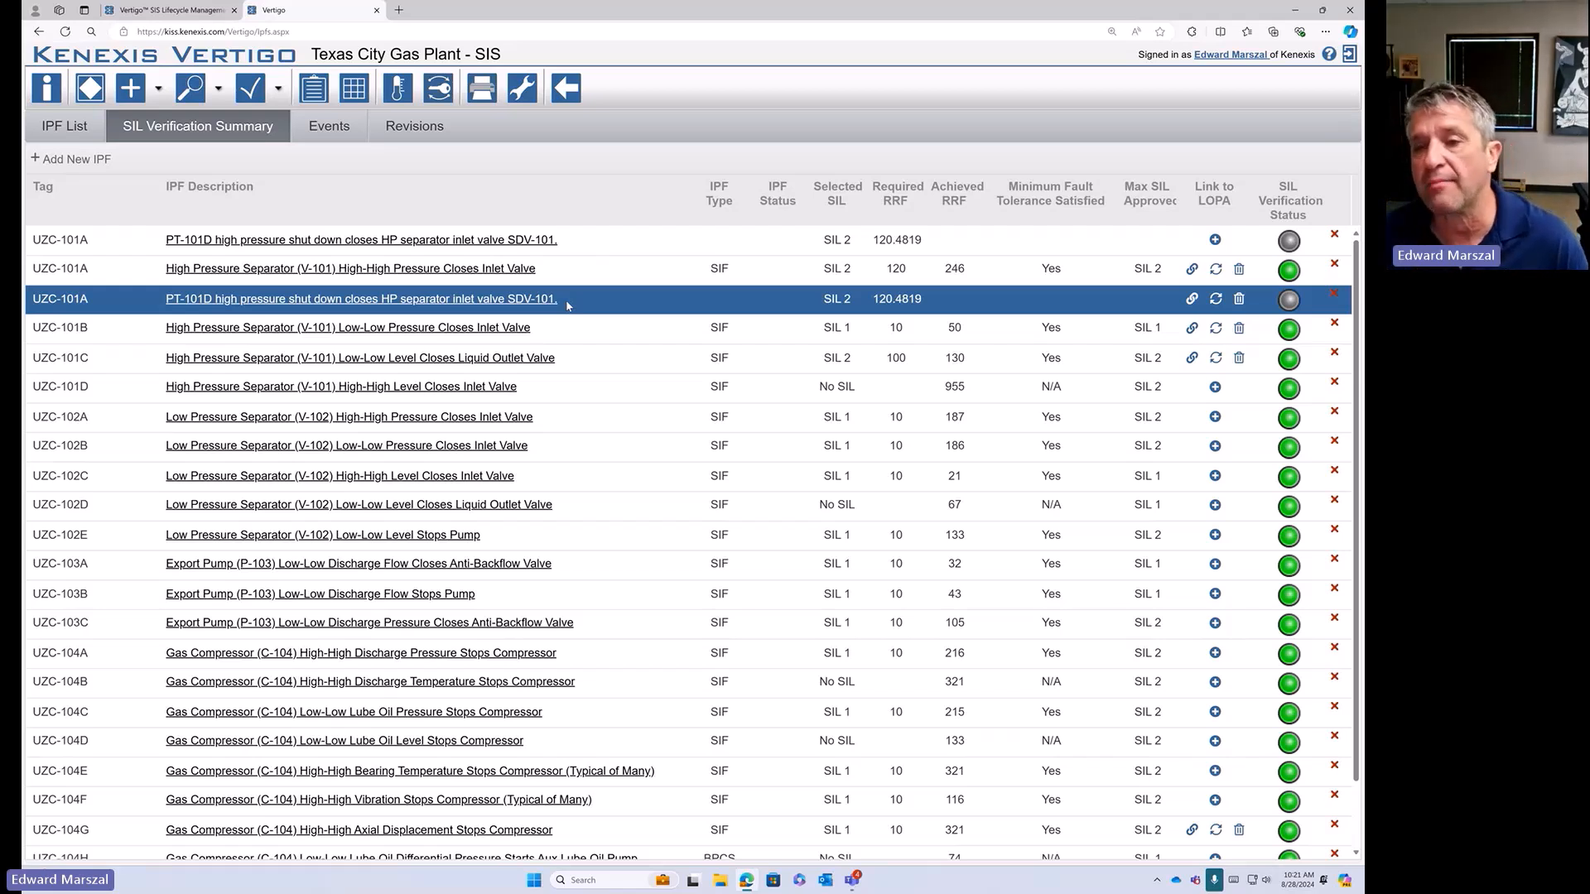
pyautogui.click(1216, 361)
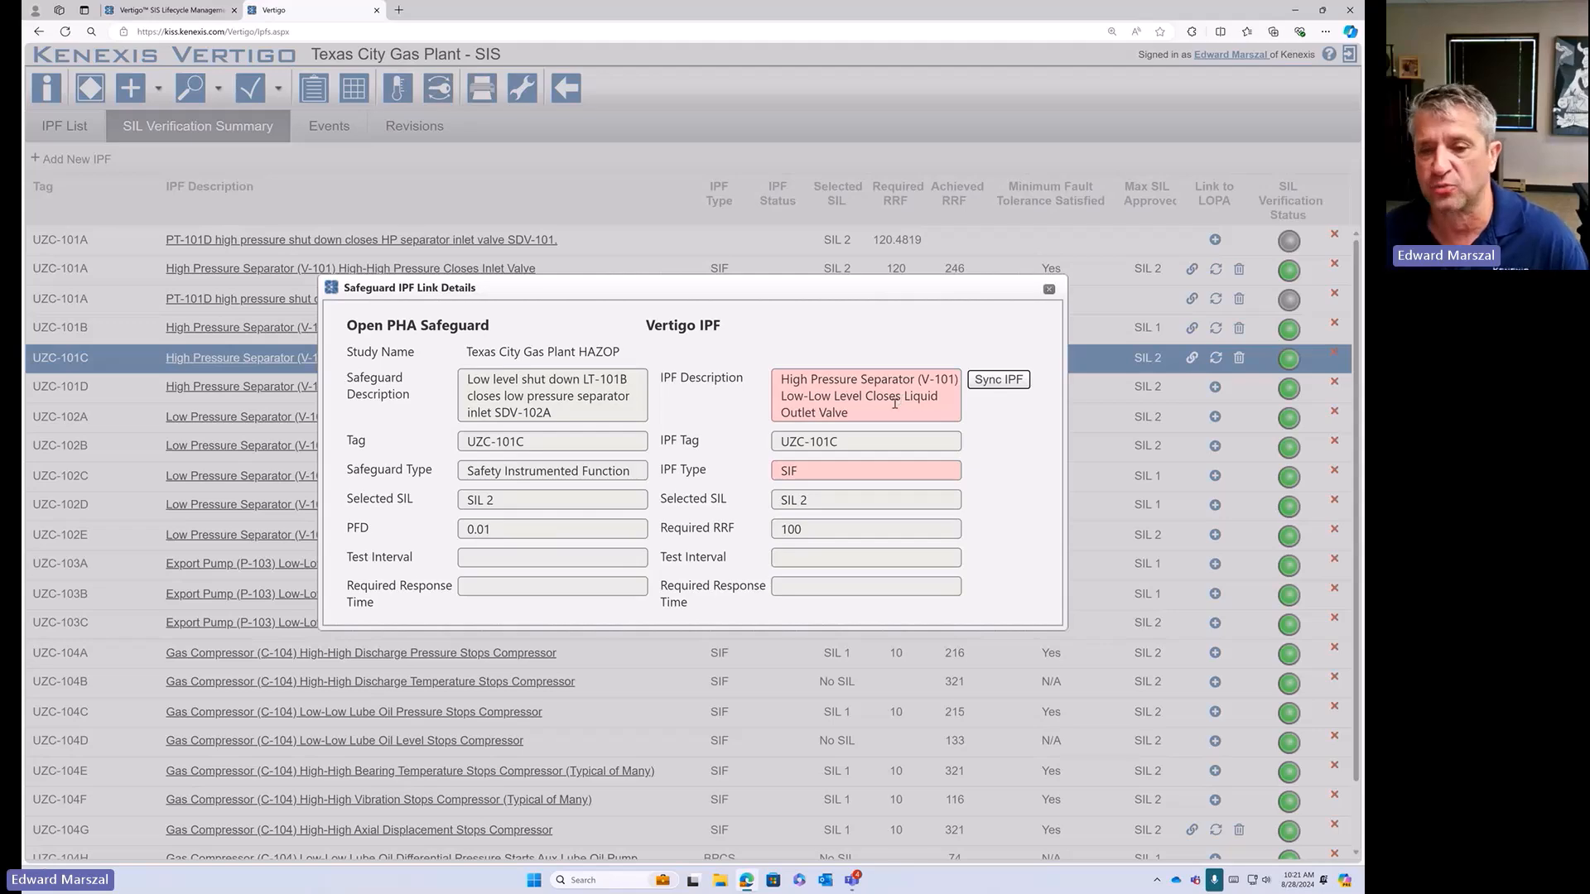
pyautogui.click(1049, 289)
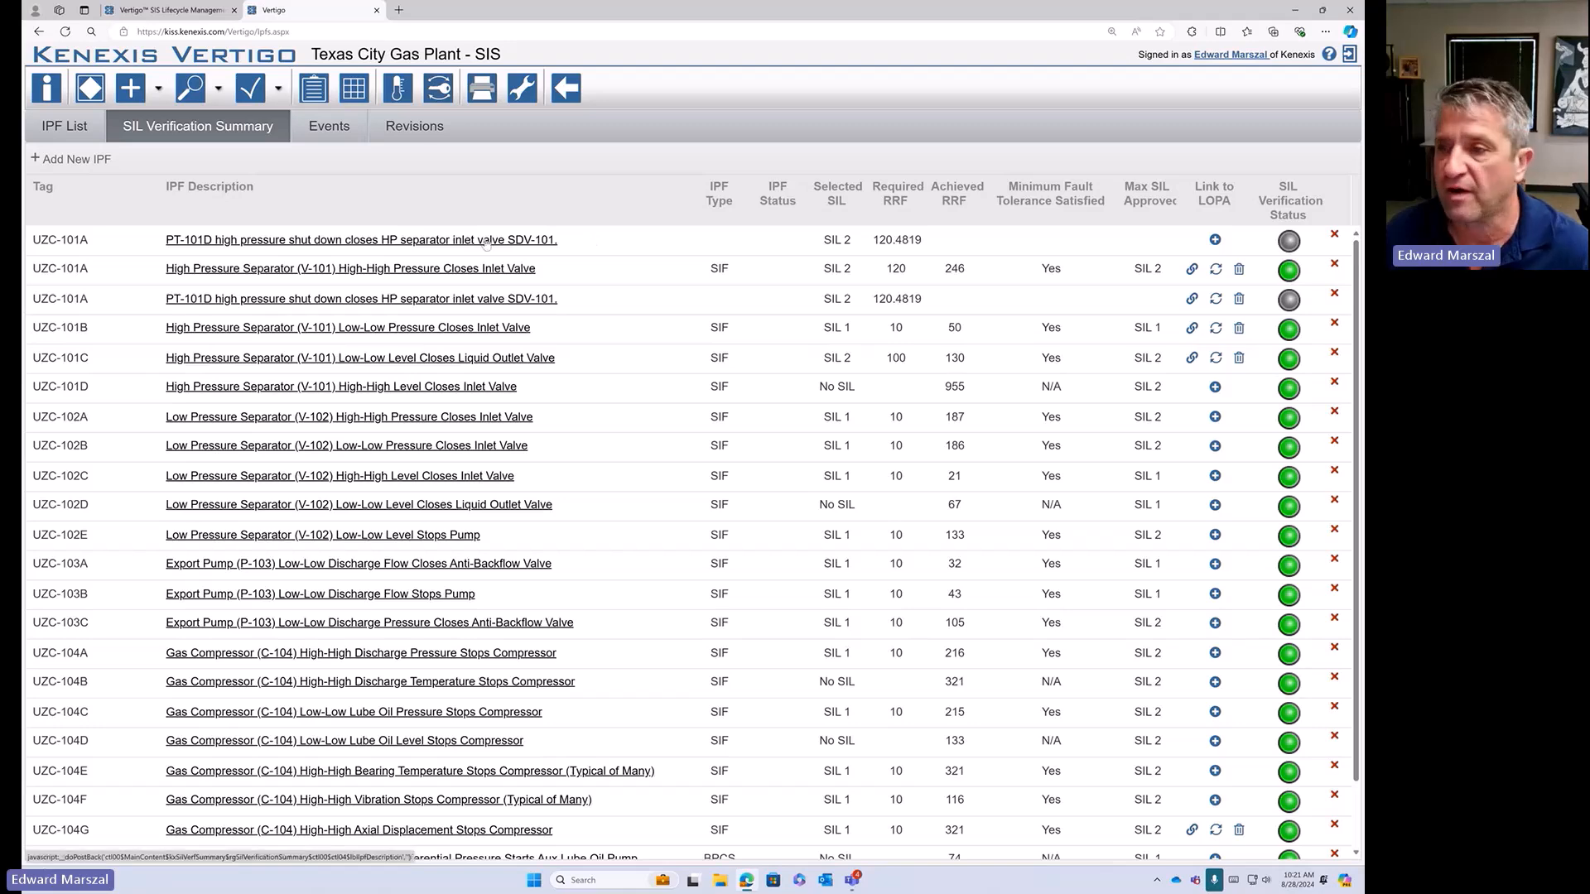
# - Delete both UZC-101A IPFs described as "PT-101D high pressure shut down closes HP separator inlet valve SDV-101."
pyautogui.click(1334, 235)
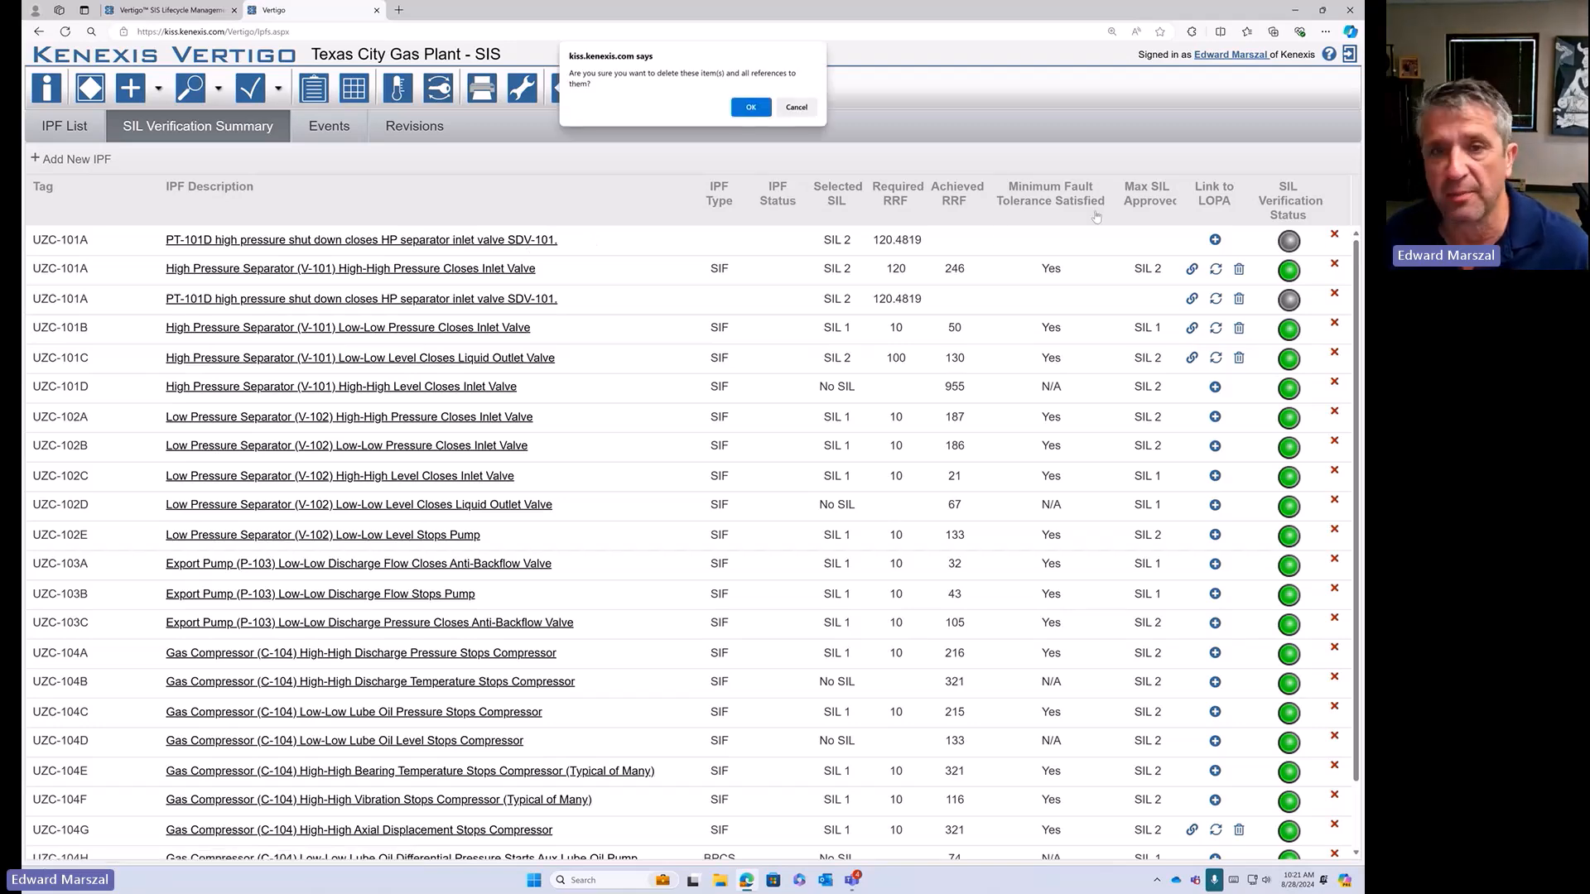
pyautogui.click(753, 111)
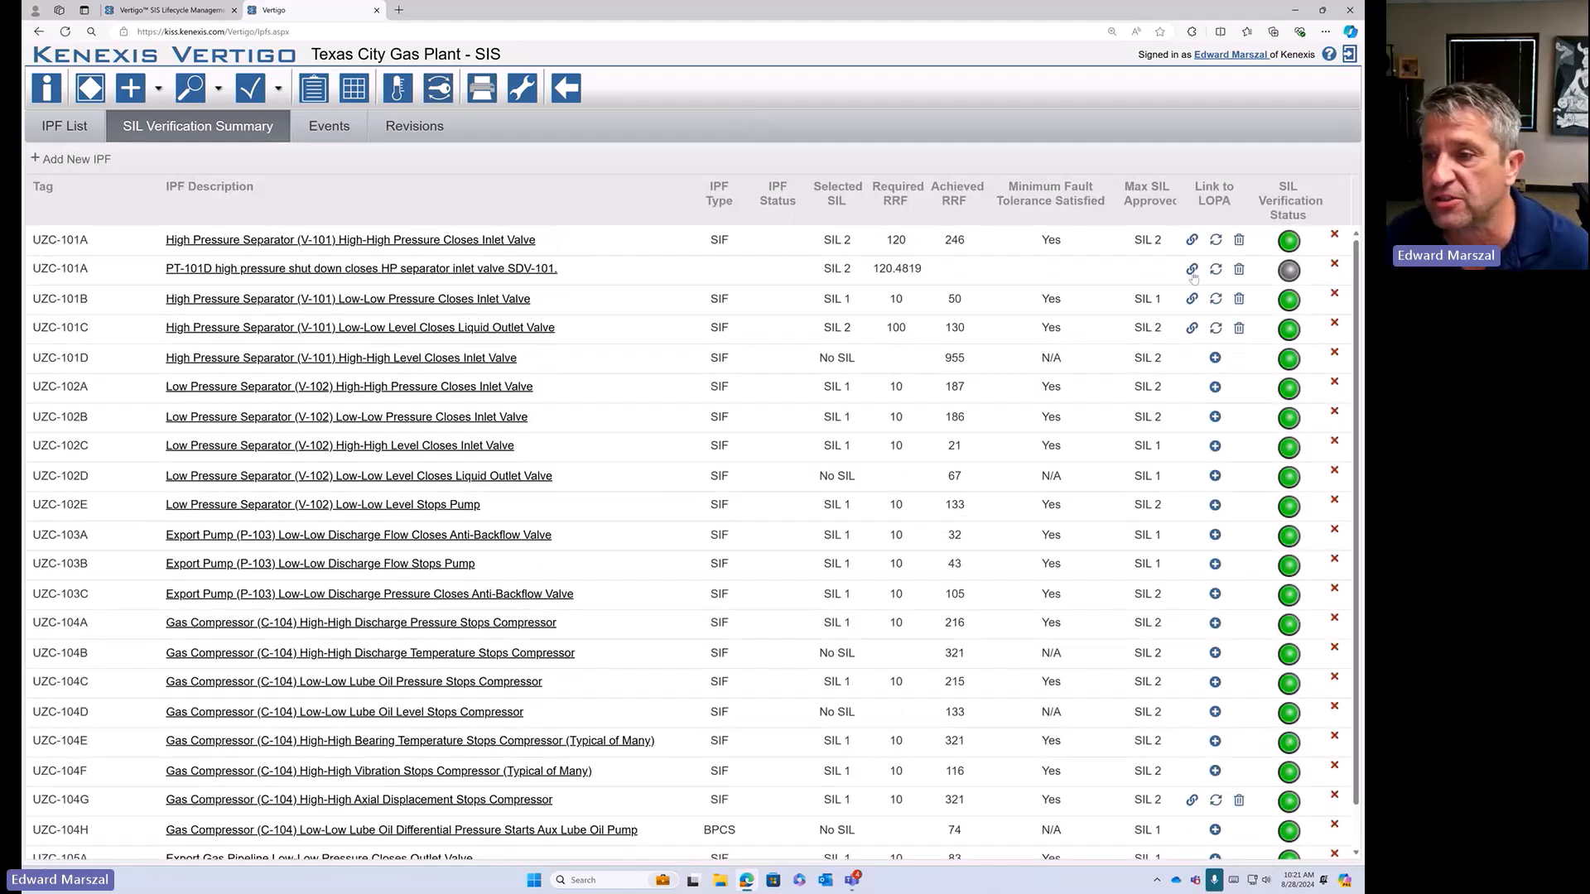
pyautogui.click(1334, 263)
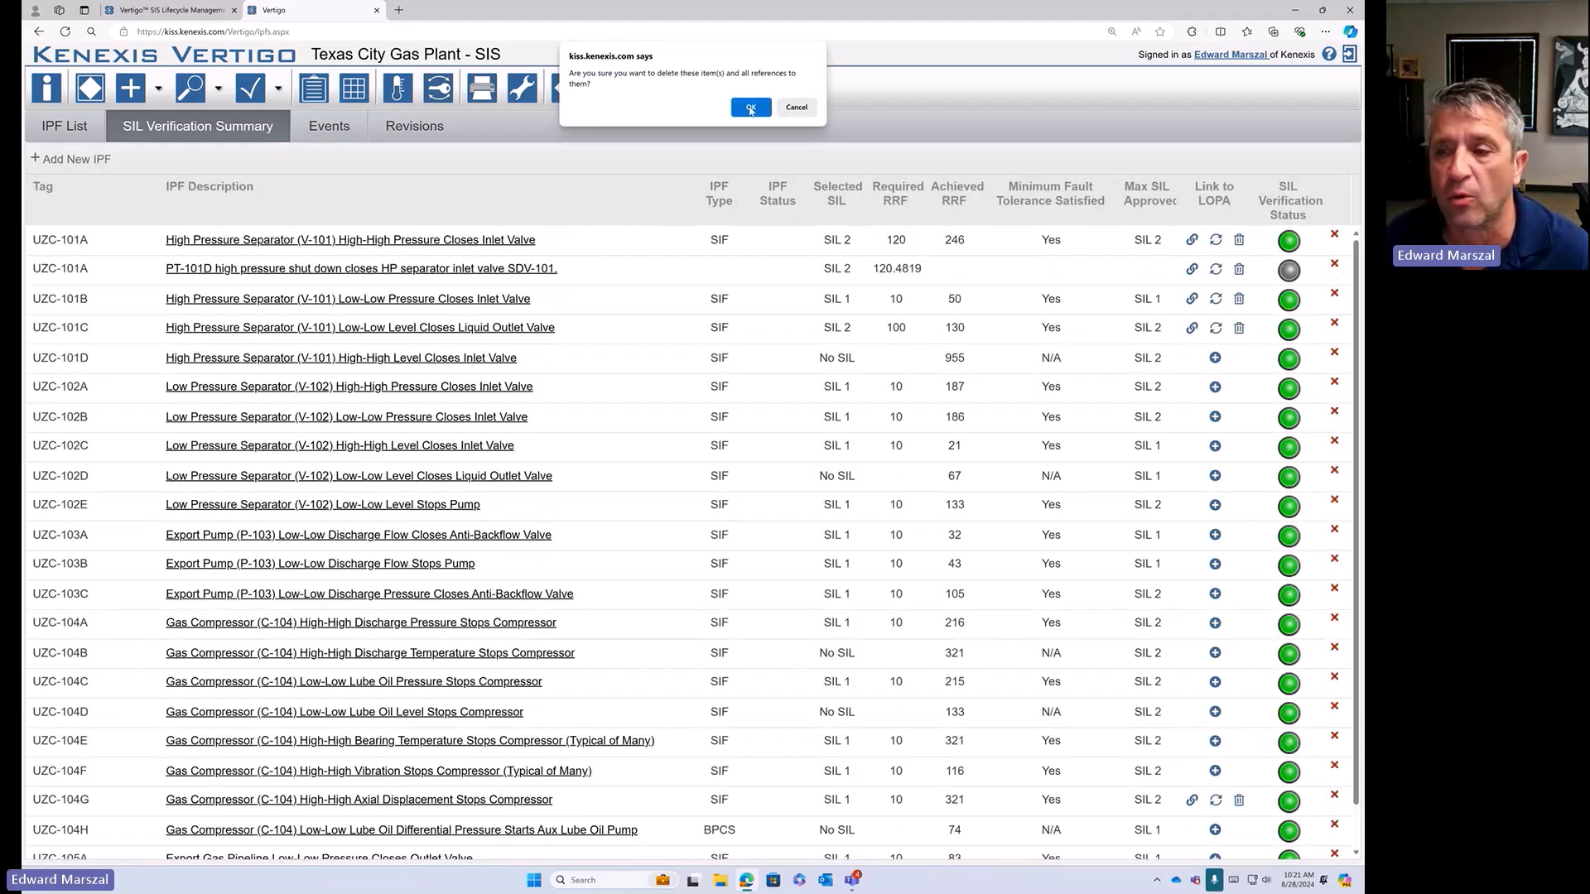
pyautogui.click(753, 111)
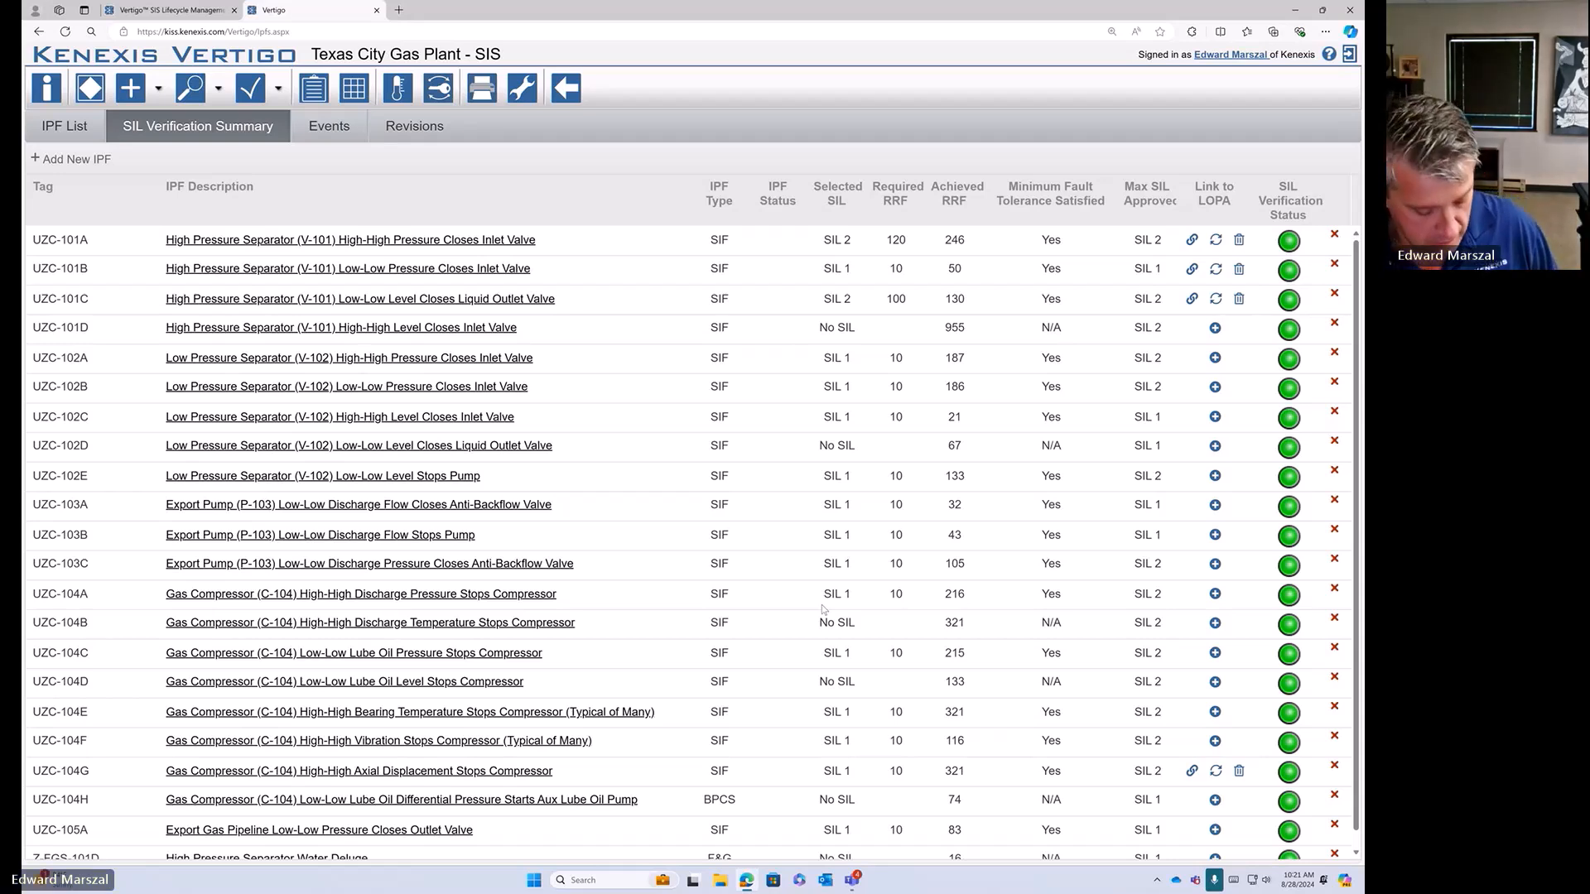
pyautogui.press('XF86AudioLowerVolume')
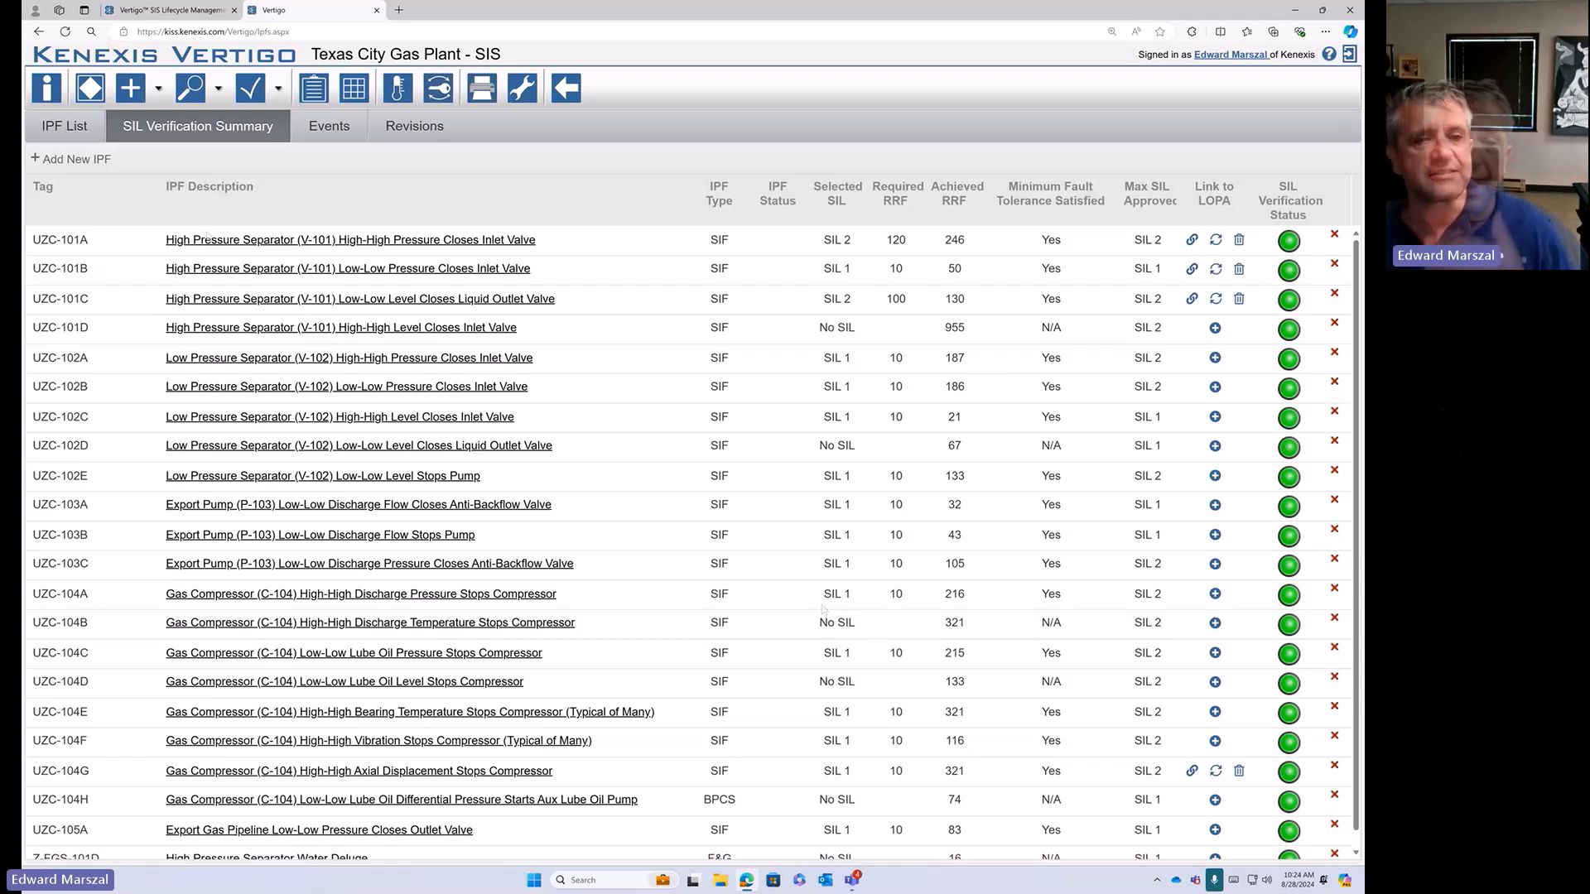
# - Open the details of UZC-101A, High Pressure Separator (V-101) High-High Pressure Closes Inlet Valve, and review its description, selected SIL and required RRF
pyautogui.click(449, 241)
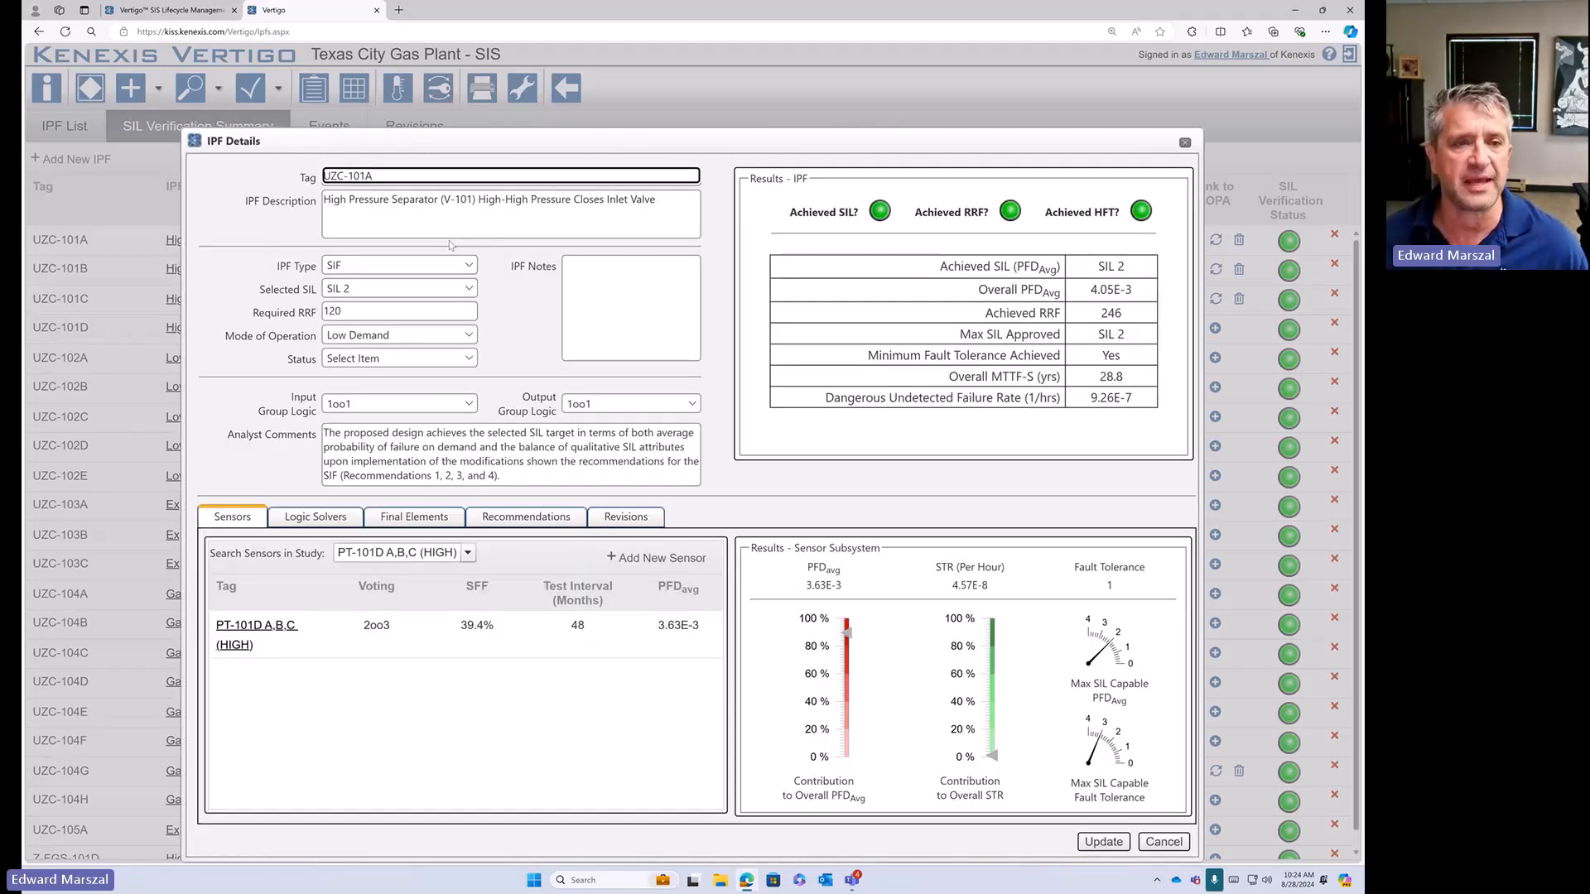
pyautogui.click(385, 223)
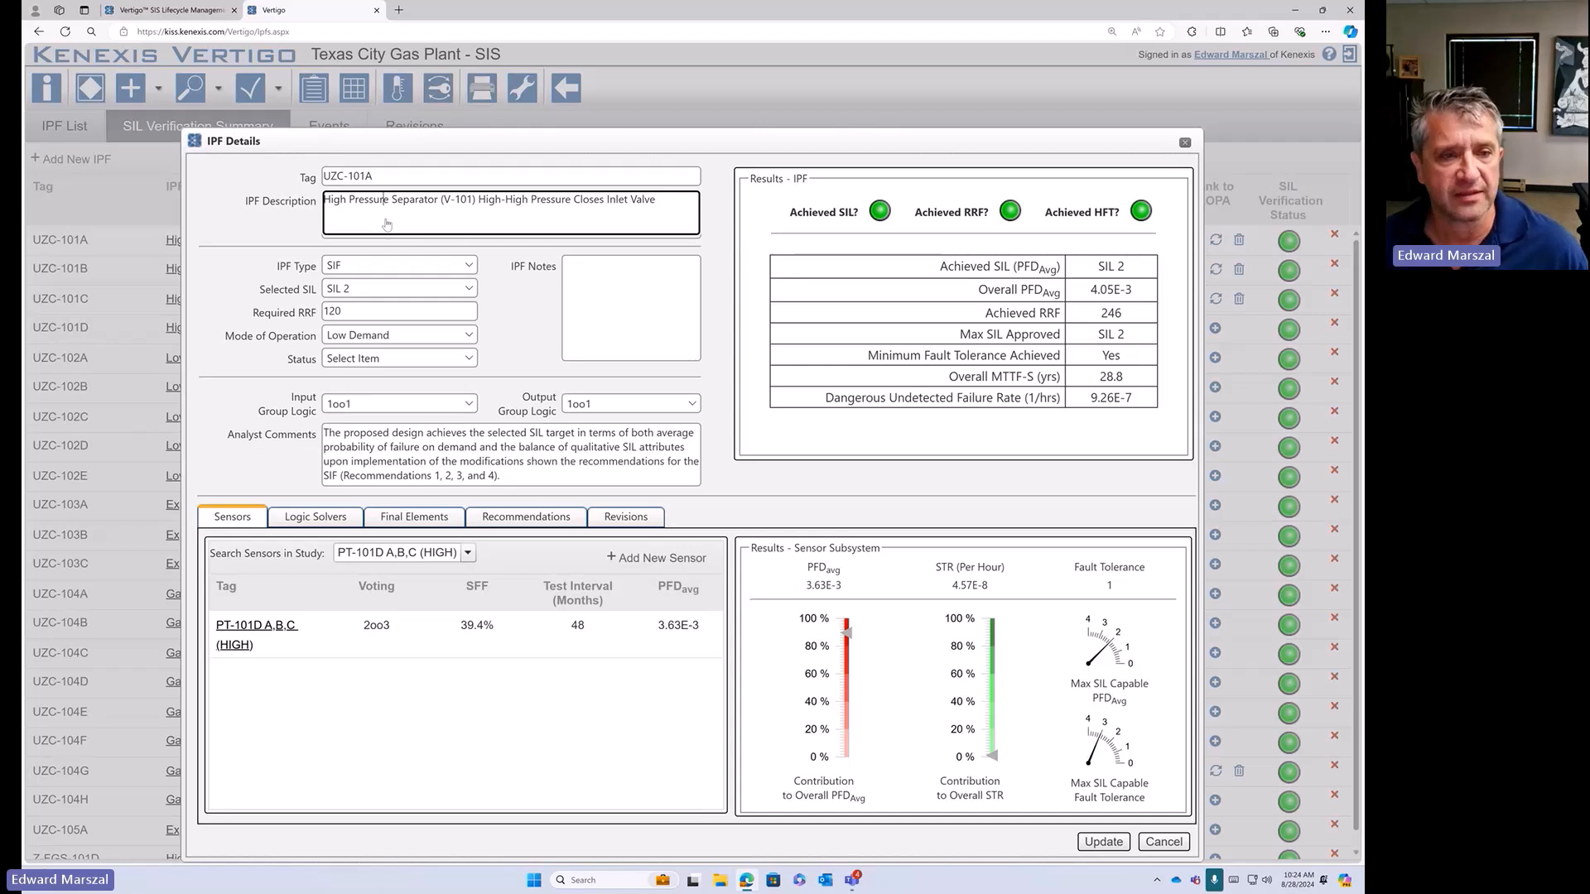
pyautogui.click(380, 294)
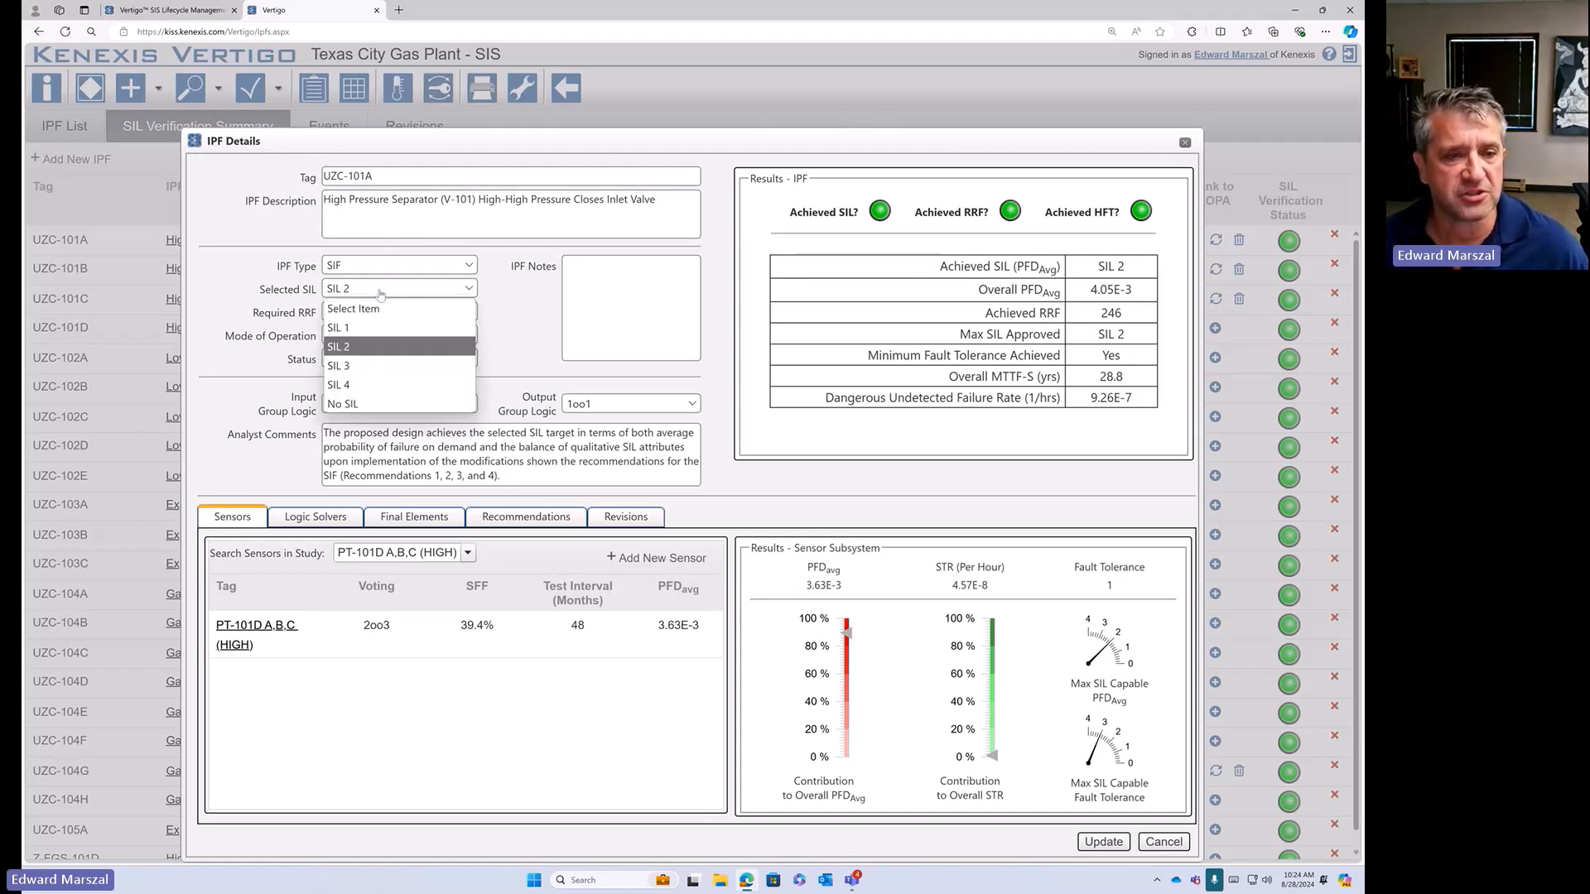
pyautogui.click(380, 292)
pyautogui.click(364, 312)
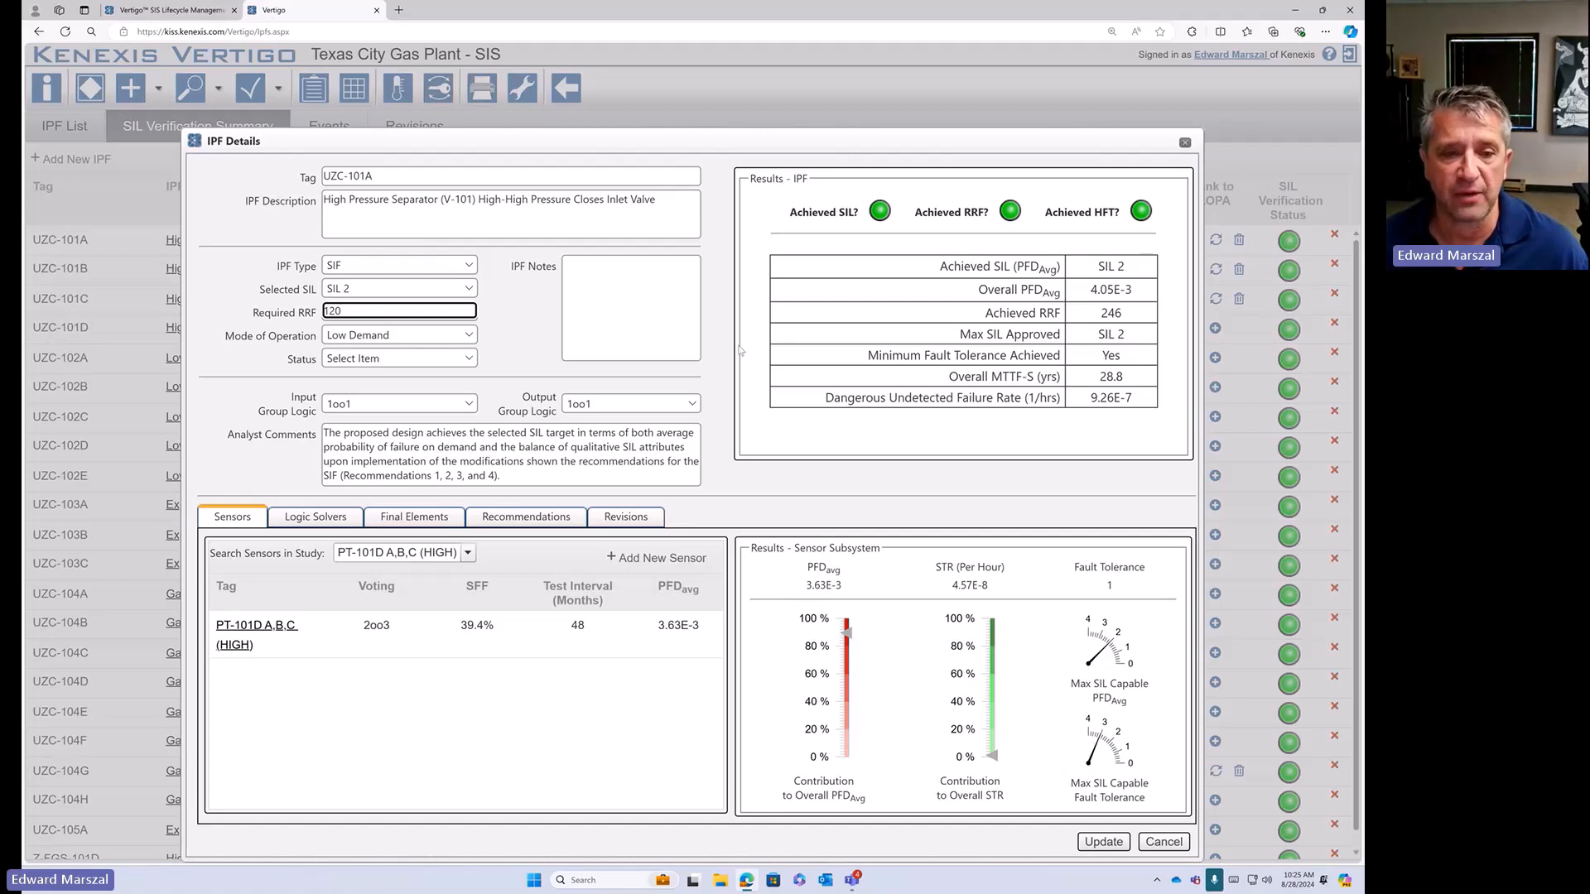
# - Review the sensors, logic solvers, final elements, recommendations and revisions recorded for the UZC-101A IPF
pyautogui.click(308, 520)
pyautogui.click(237, 525)
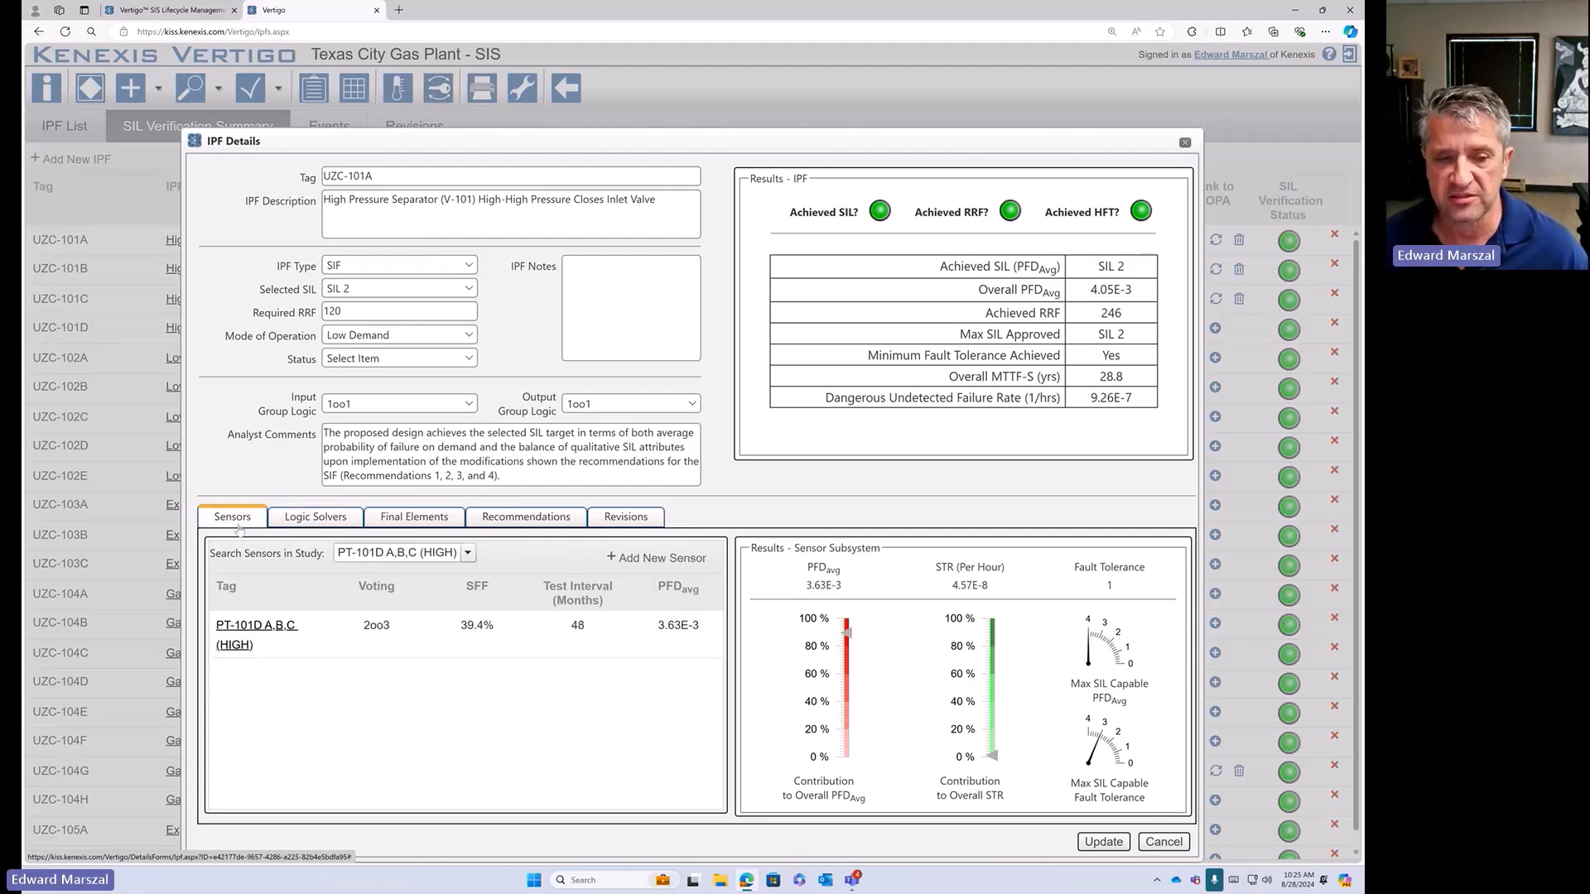
pyautogui.click(331, 525)
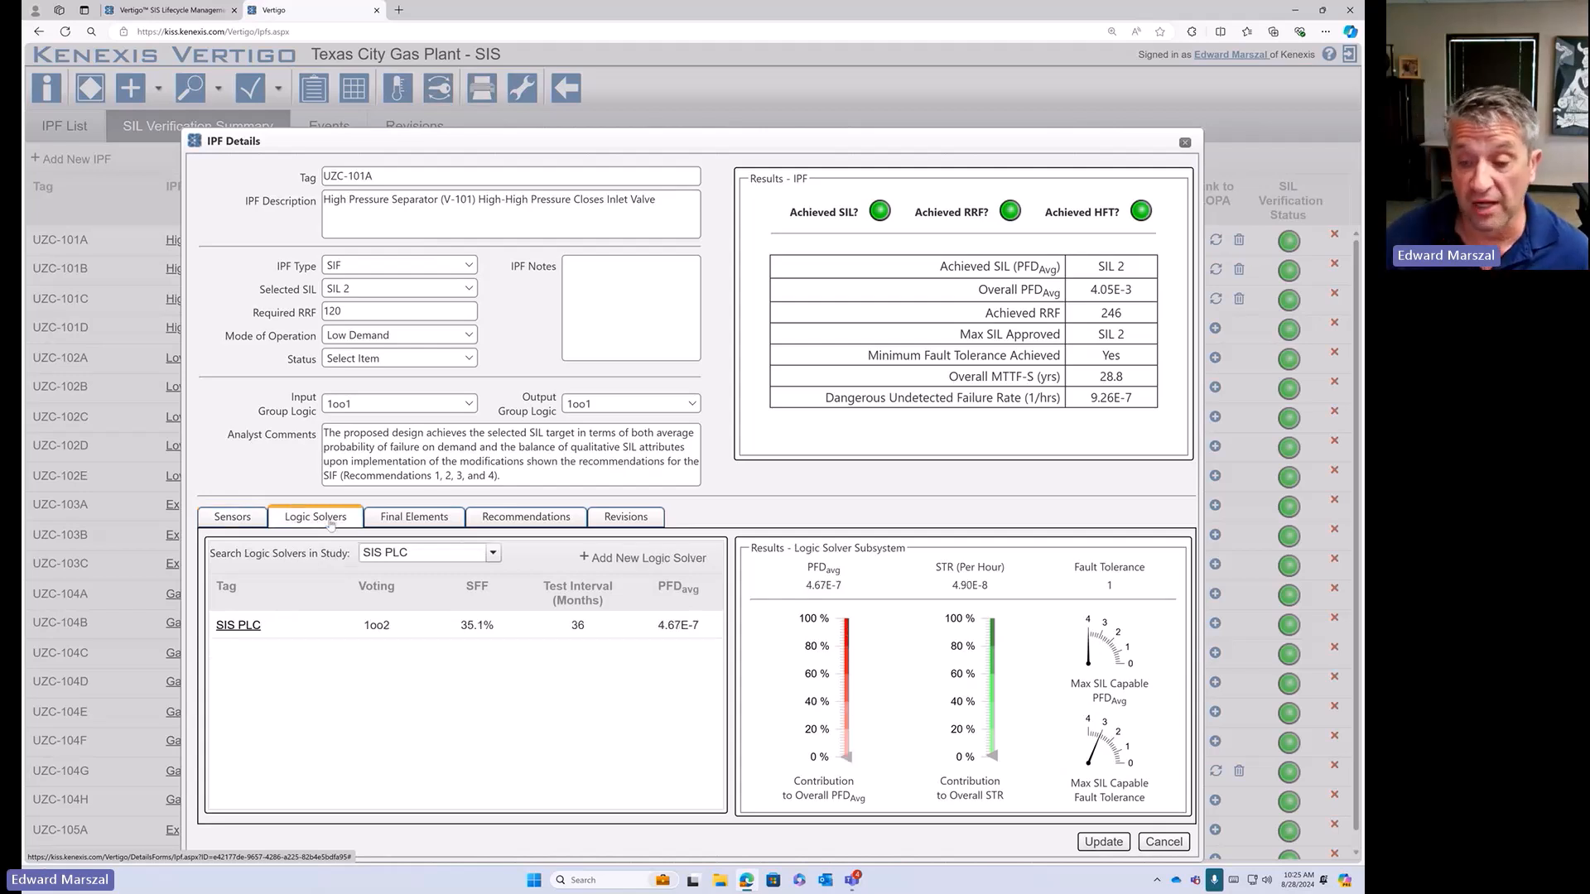
pyautogui.click(439, 522)
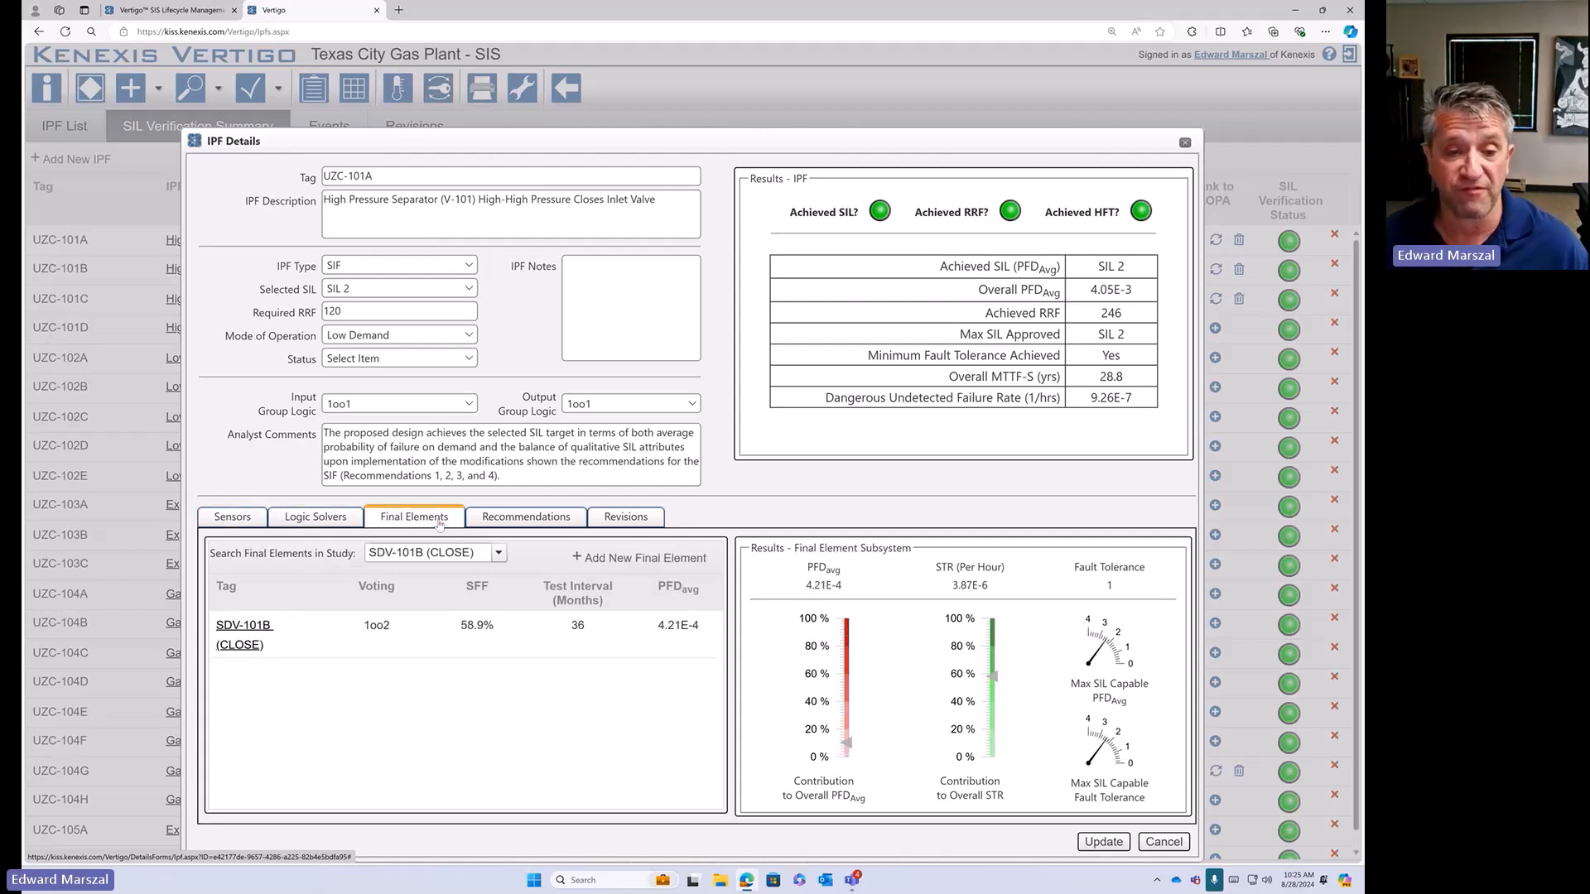
pyautogui.click(534, 521)
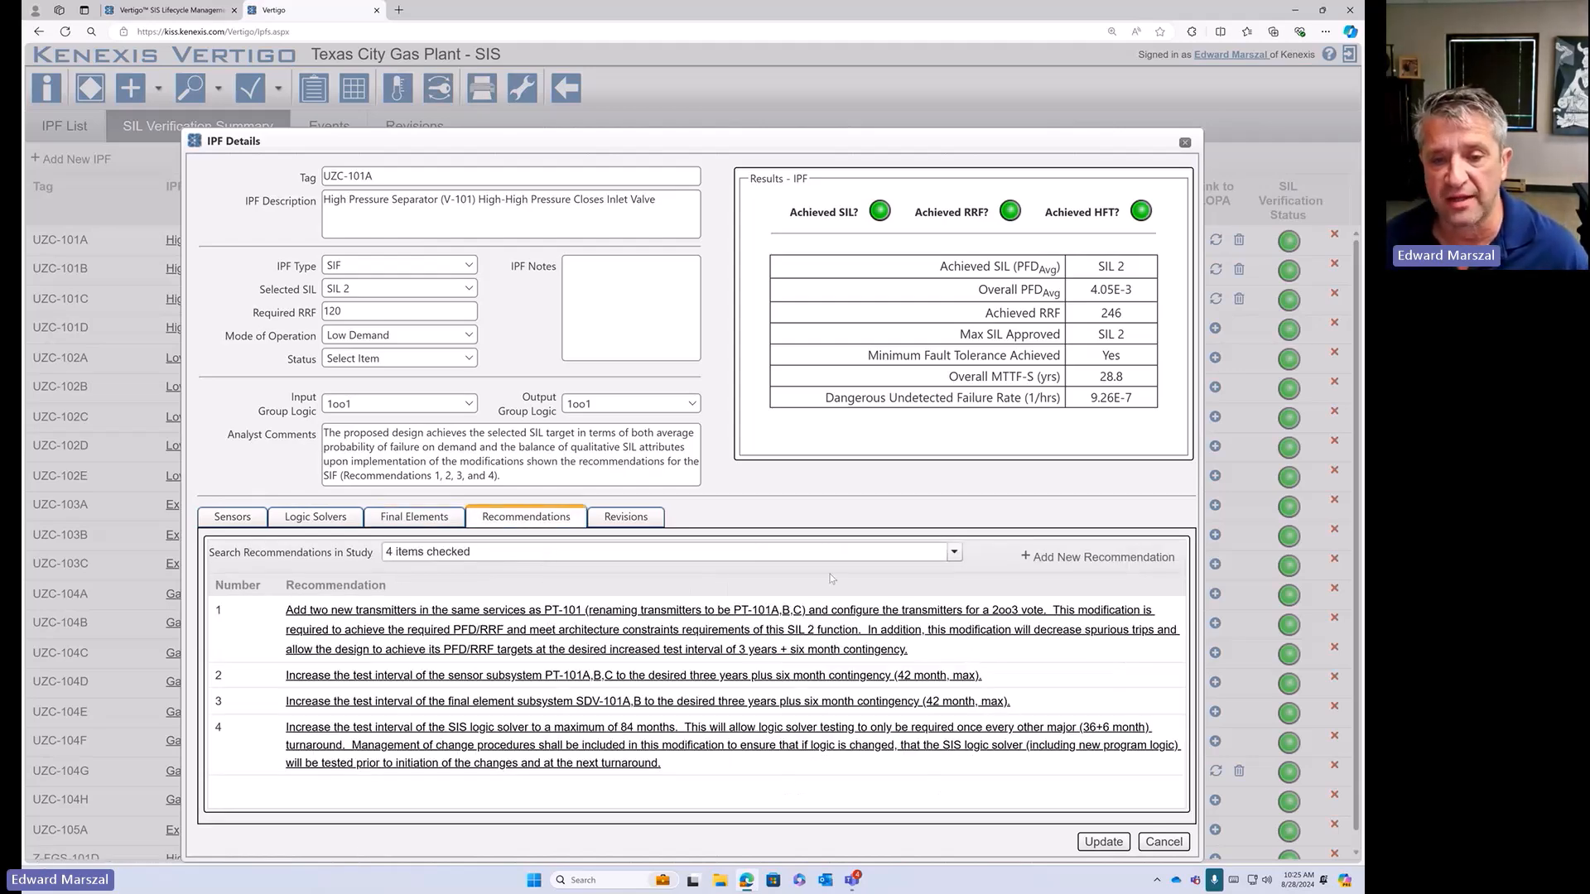
pyautogui.click(643, 516)
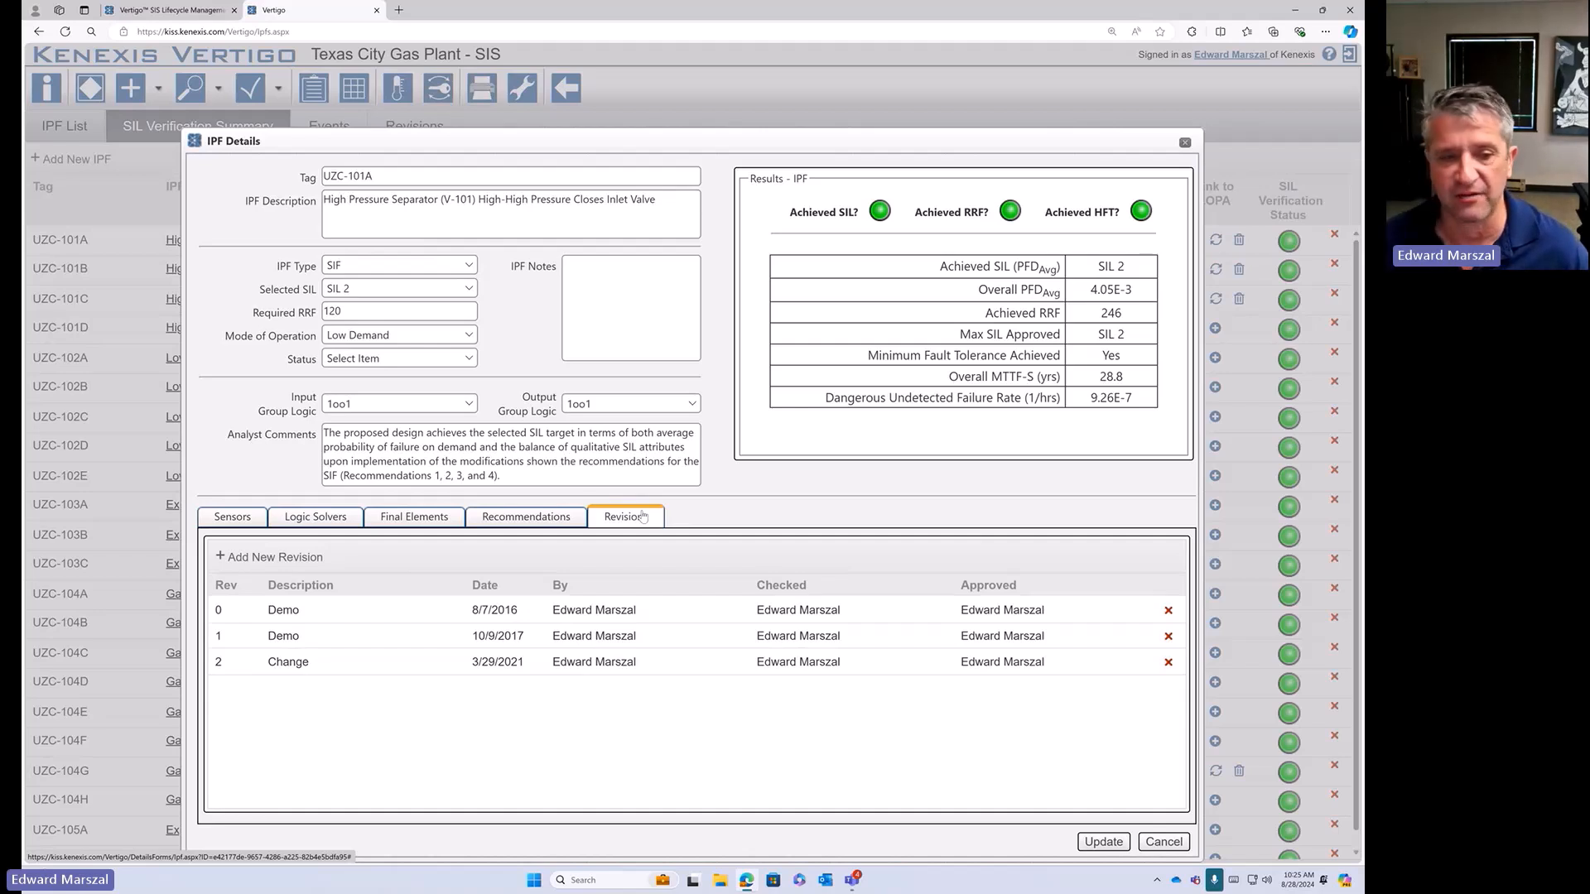
# - Compare the PFDavg, spurious trip rate and fault tolerance results of UZC-101A's sensor, logic solver and final element subsystems
pyautogui.click(233, 517)
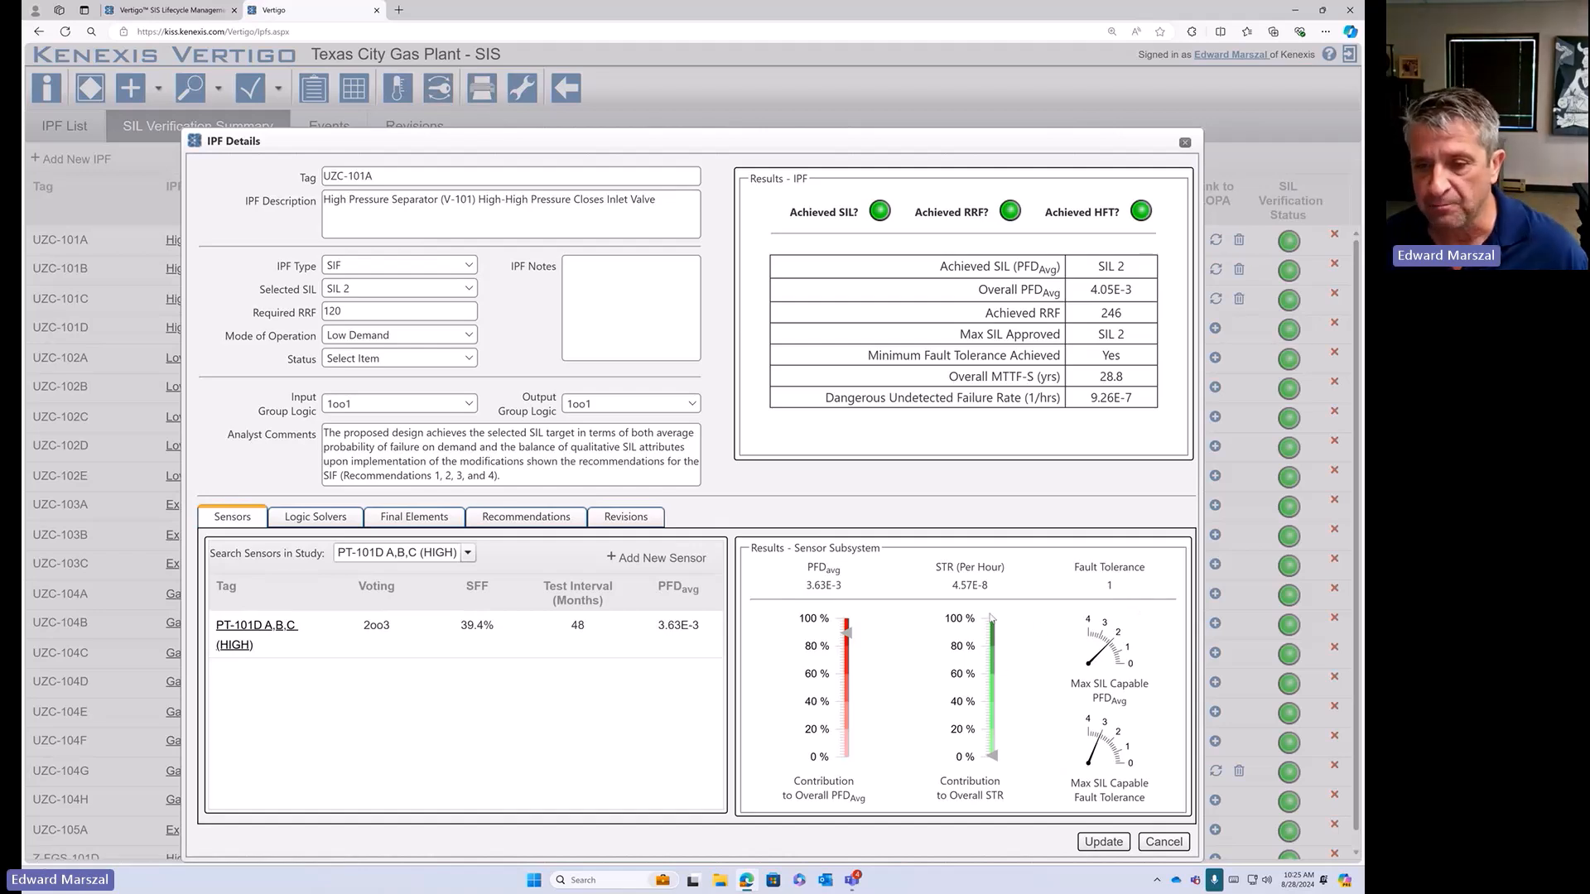
pyautogui.click(344, 520)
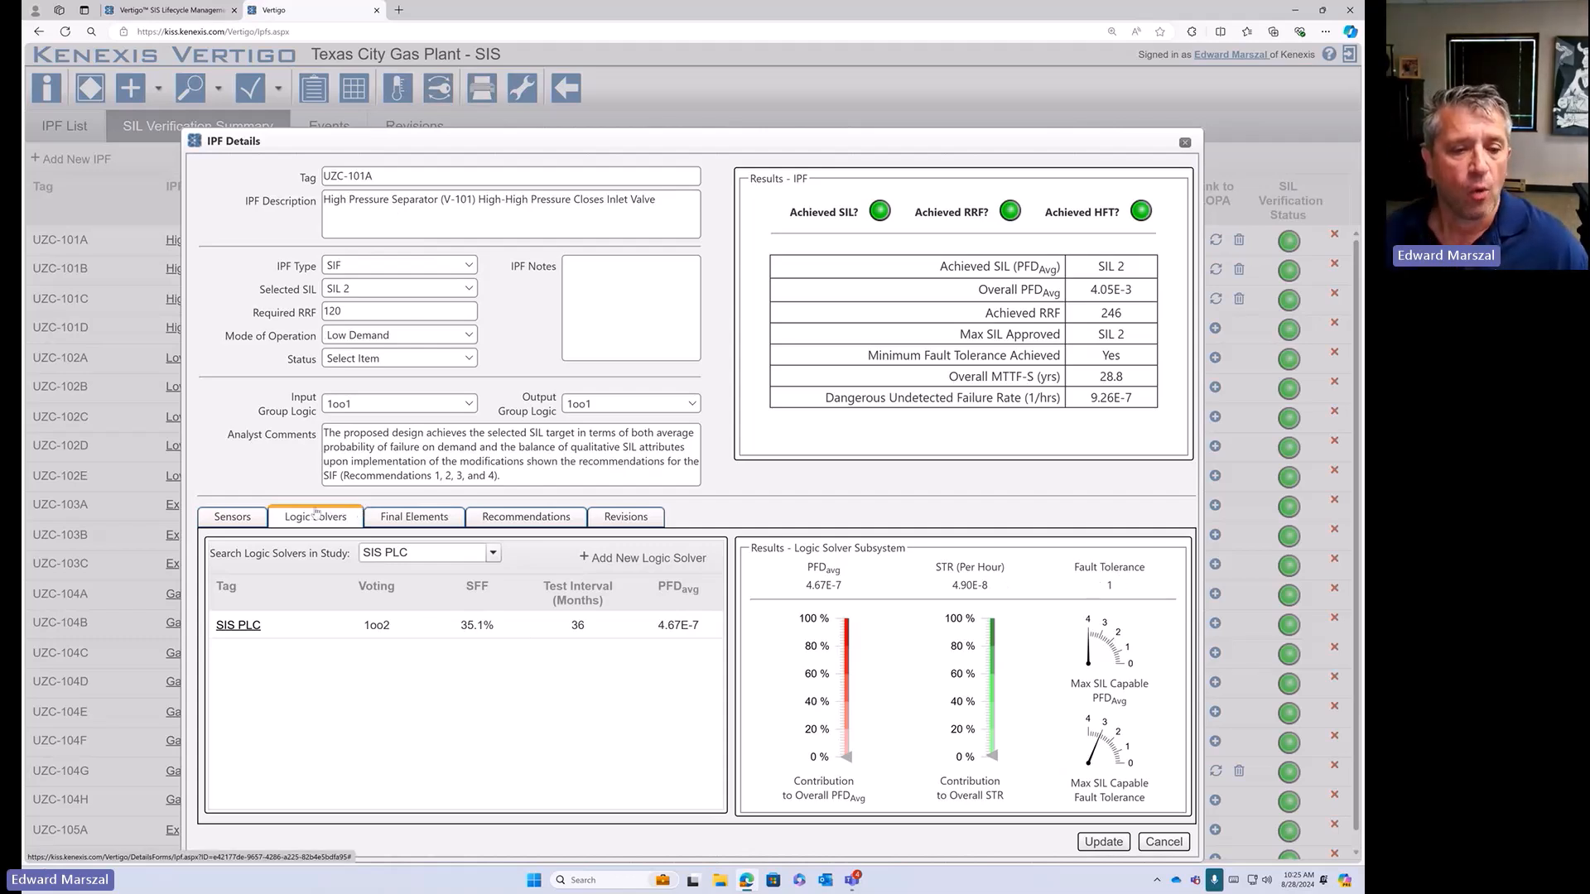
pyautogui.click(253, 518)
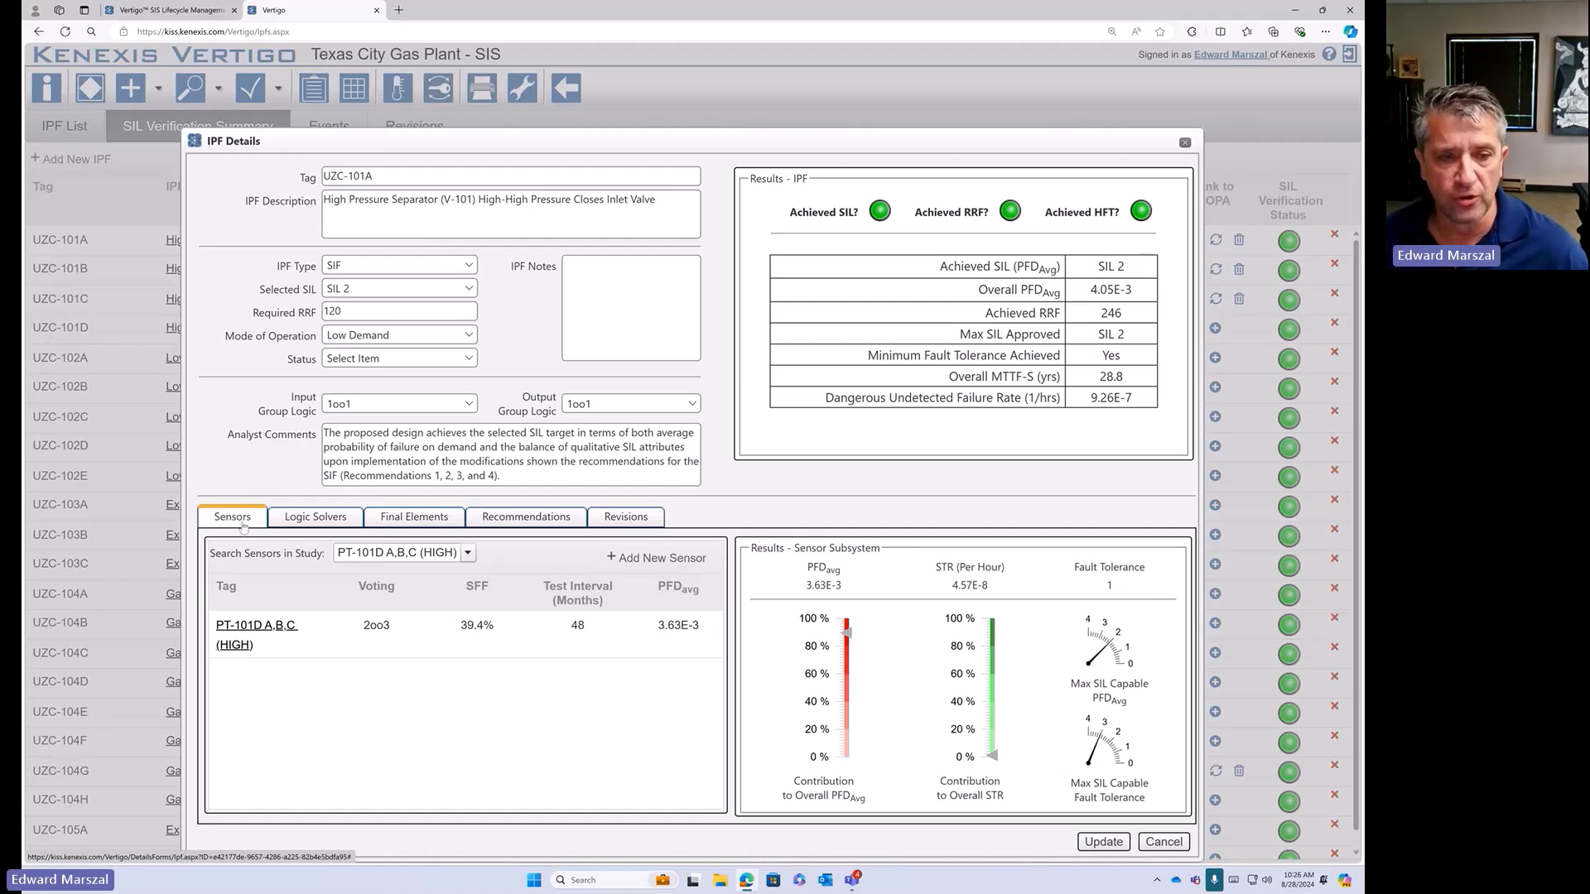
pyautogui.click(328, 526)
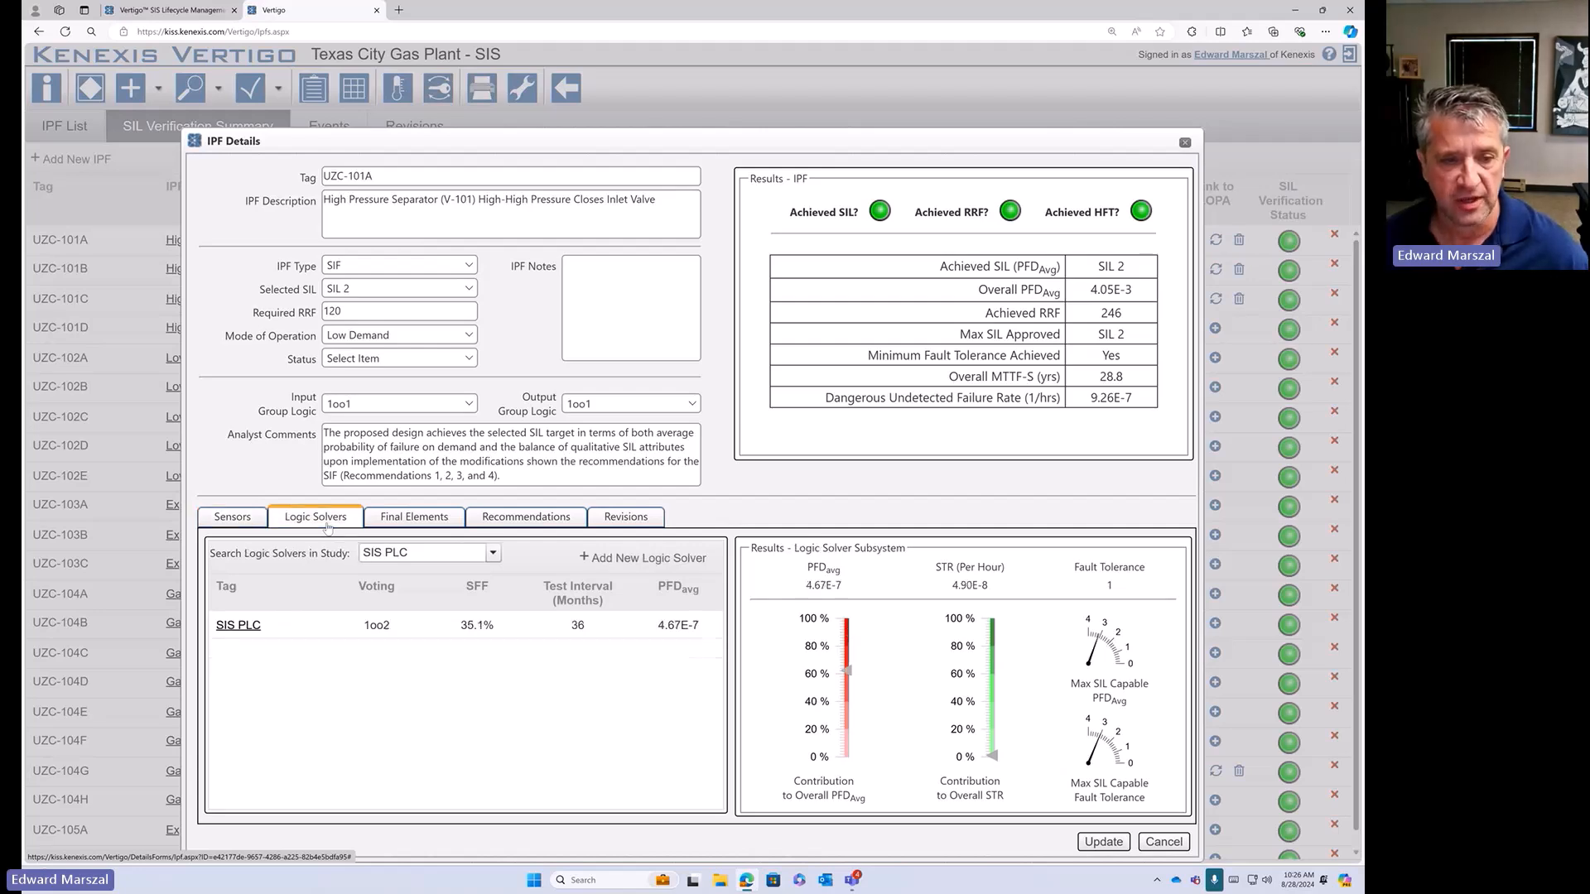
pyautogui.click(415, 523)
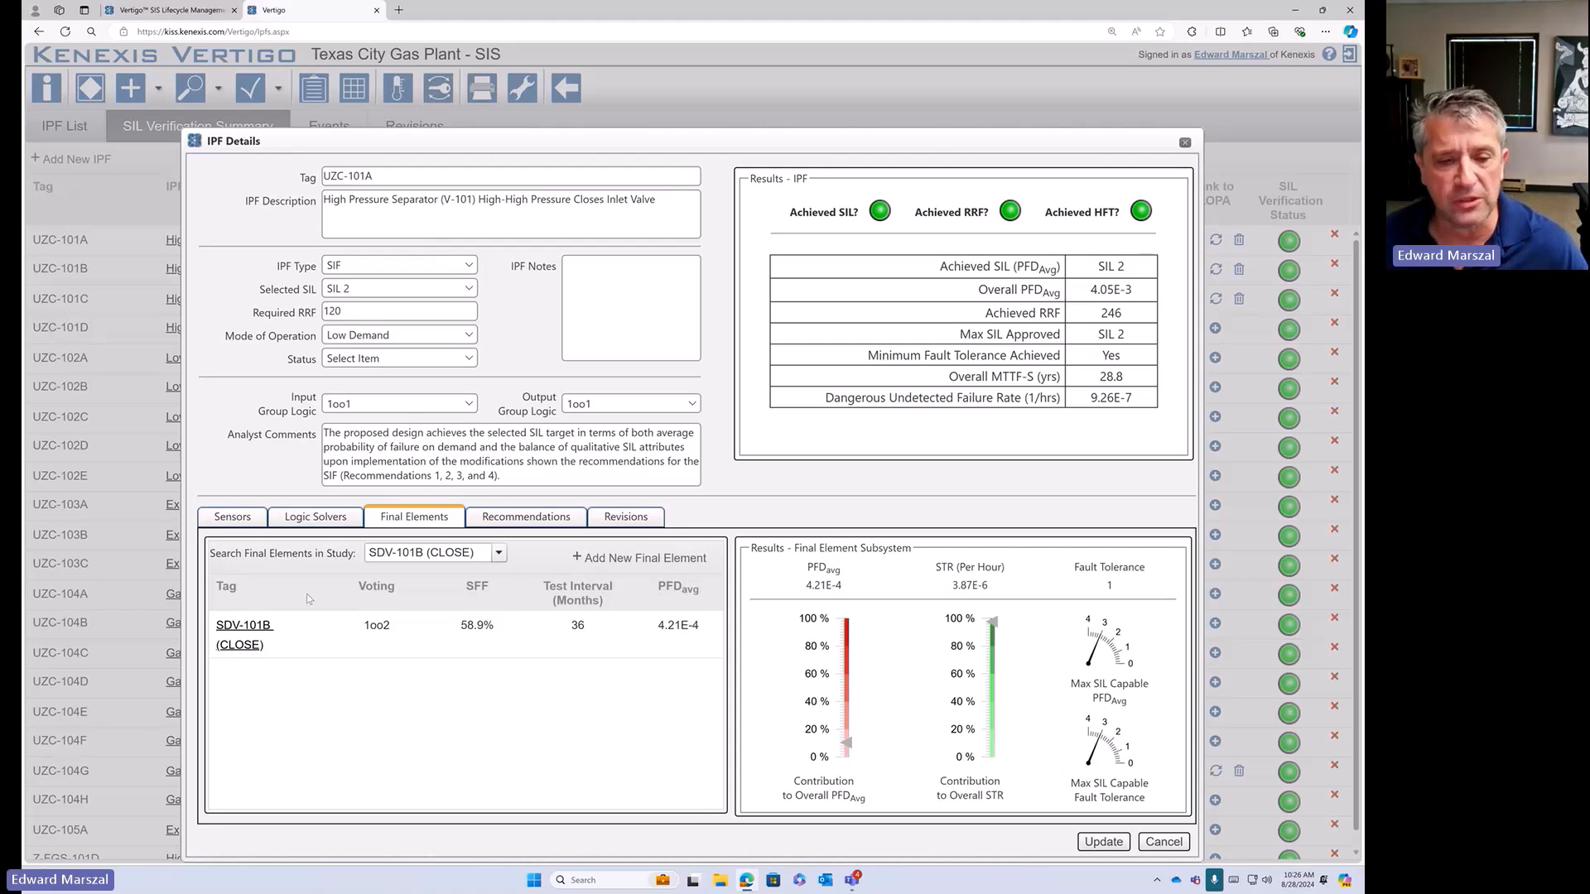
# - Examine the blank form for adding a new sensor to UZC-101A and close it without inserting anything
pyautogui.click(236, 522)
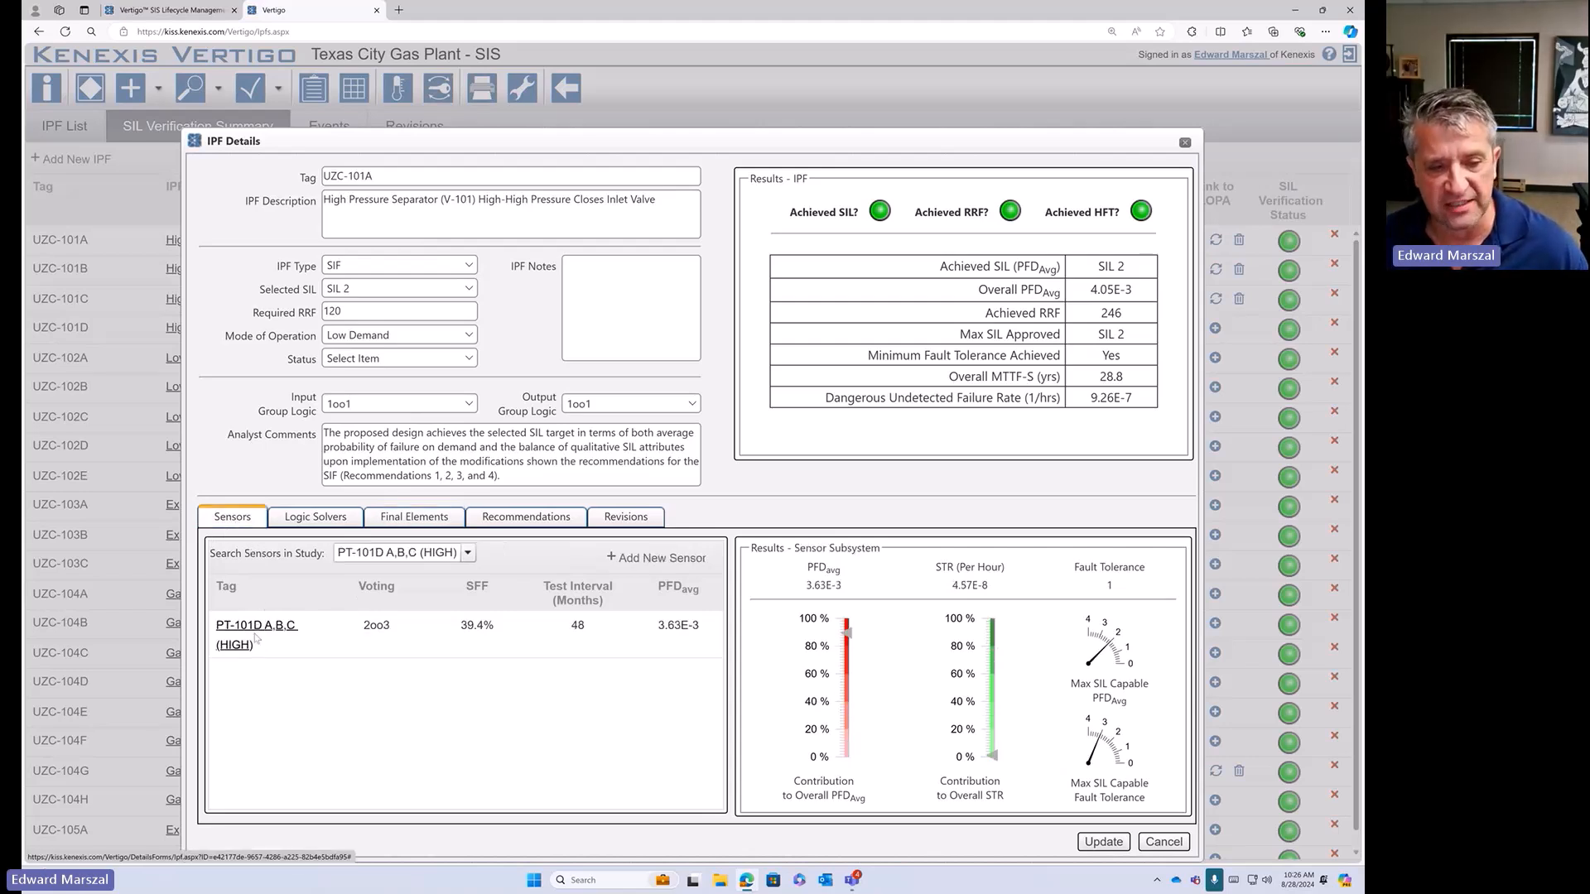
pyautogui.click(612, 559)
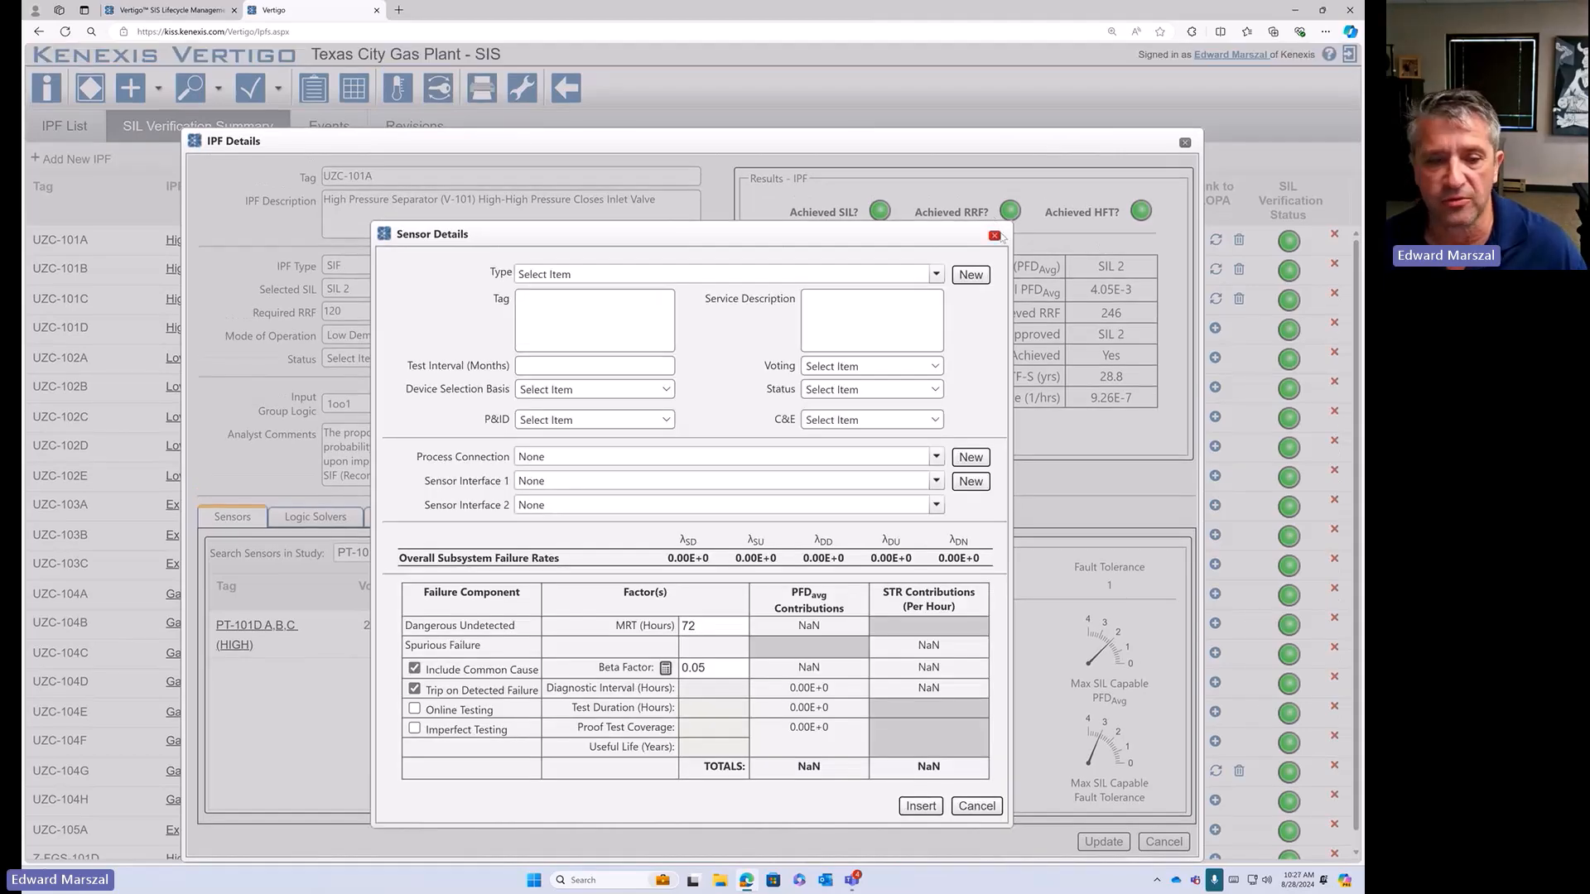
pyautogui.click(995, 236)
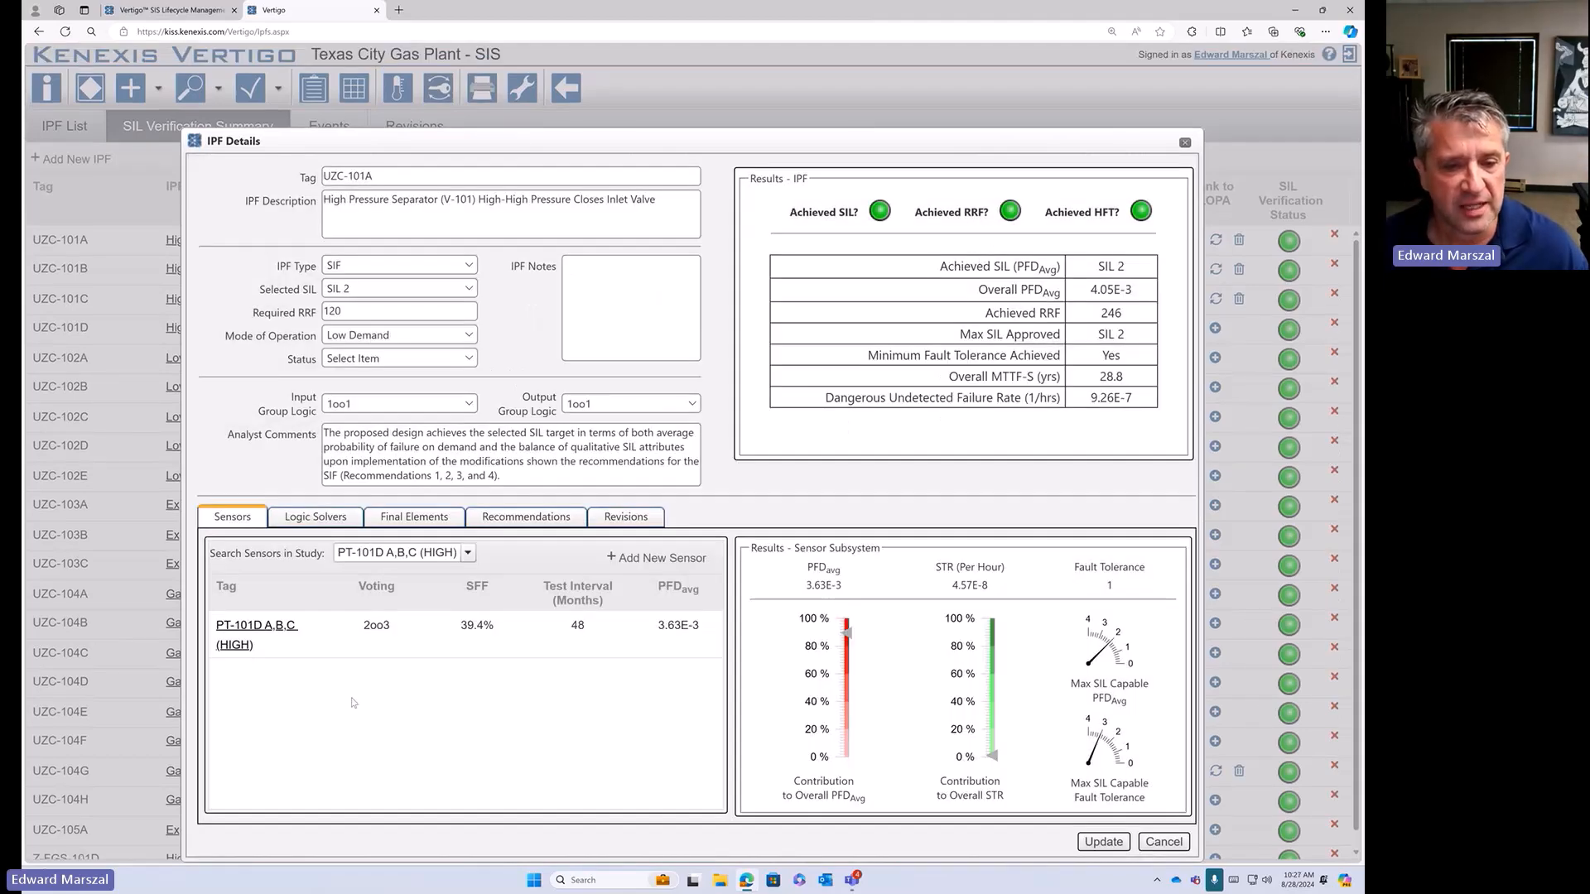
# - Add the existing study sensor TT-104 (HIGH) to UZC-101A and check the IPF results from achieved SIL to dangerous undetected failure rate
pyautogui.click(468, 552)
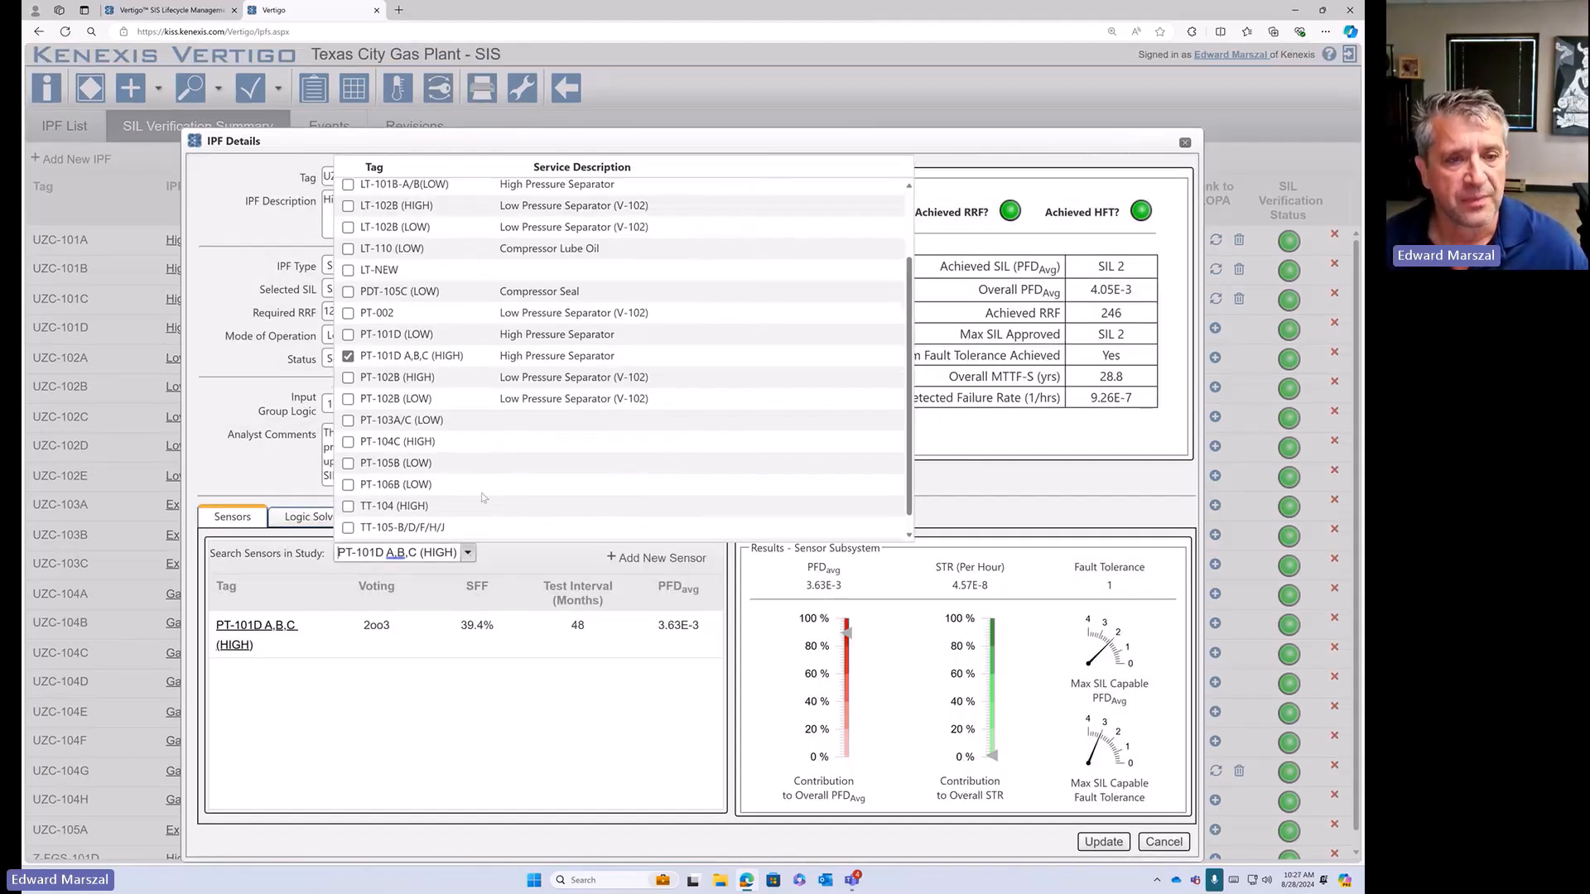
pyautogui.scroll(-1, 393, 432)
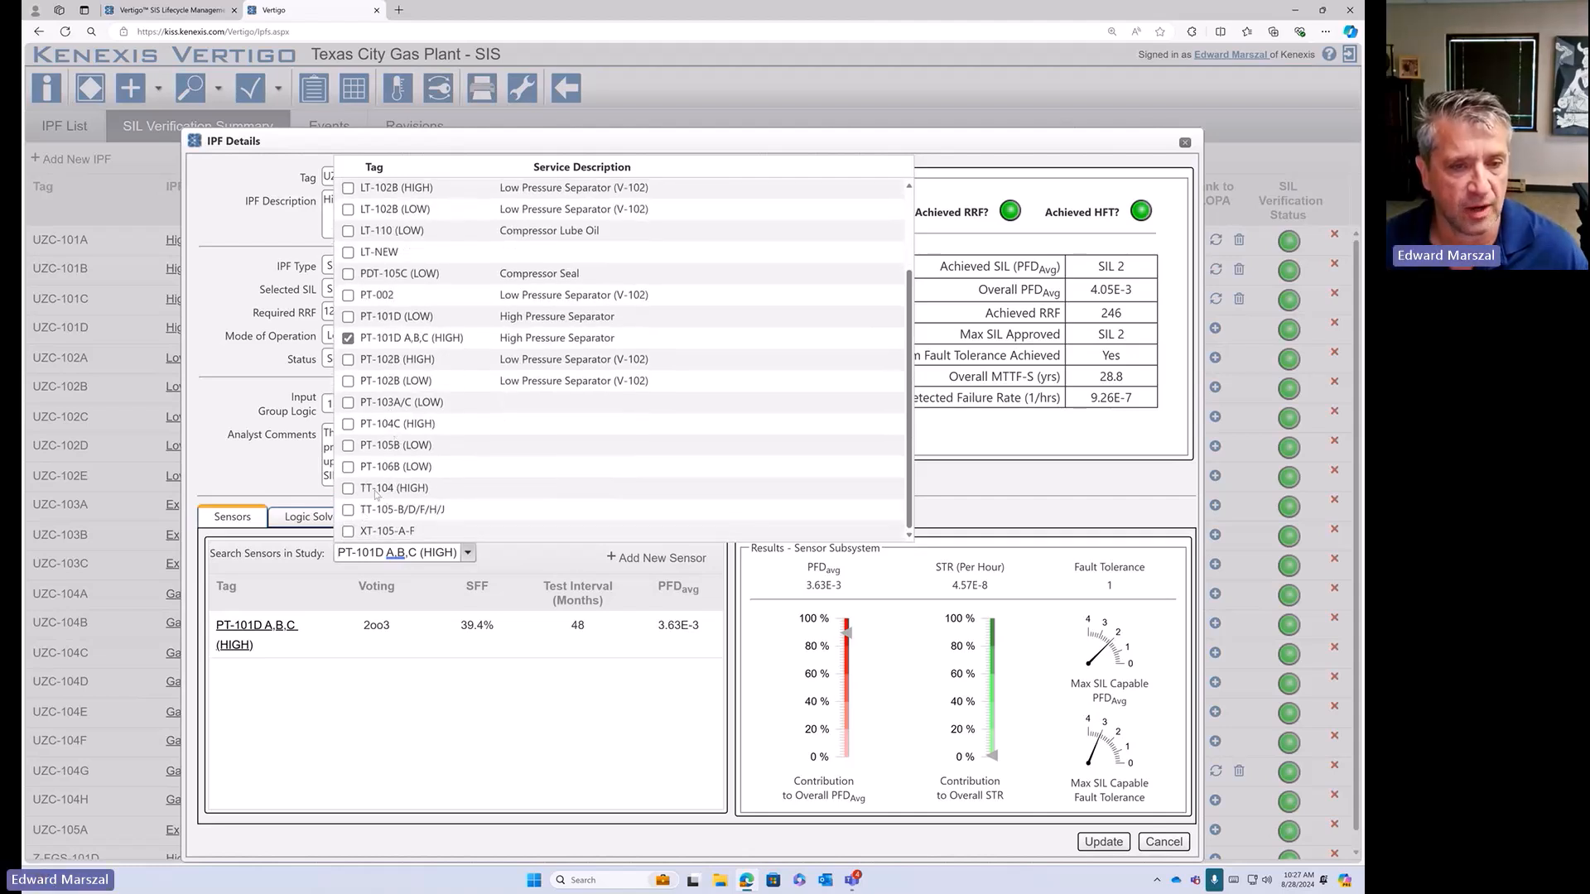
pyautogui.click(347, 488)
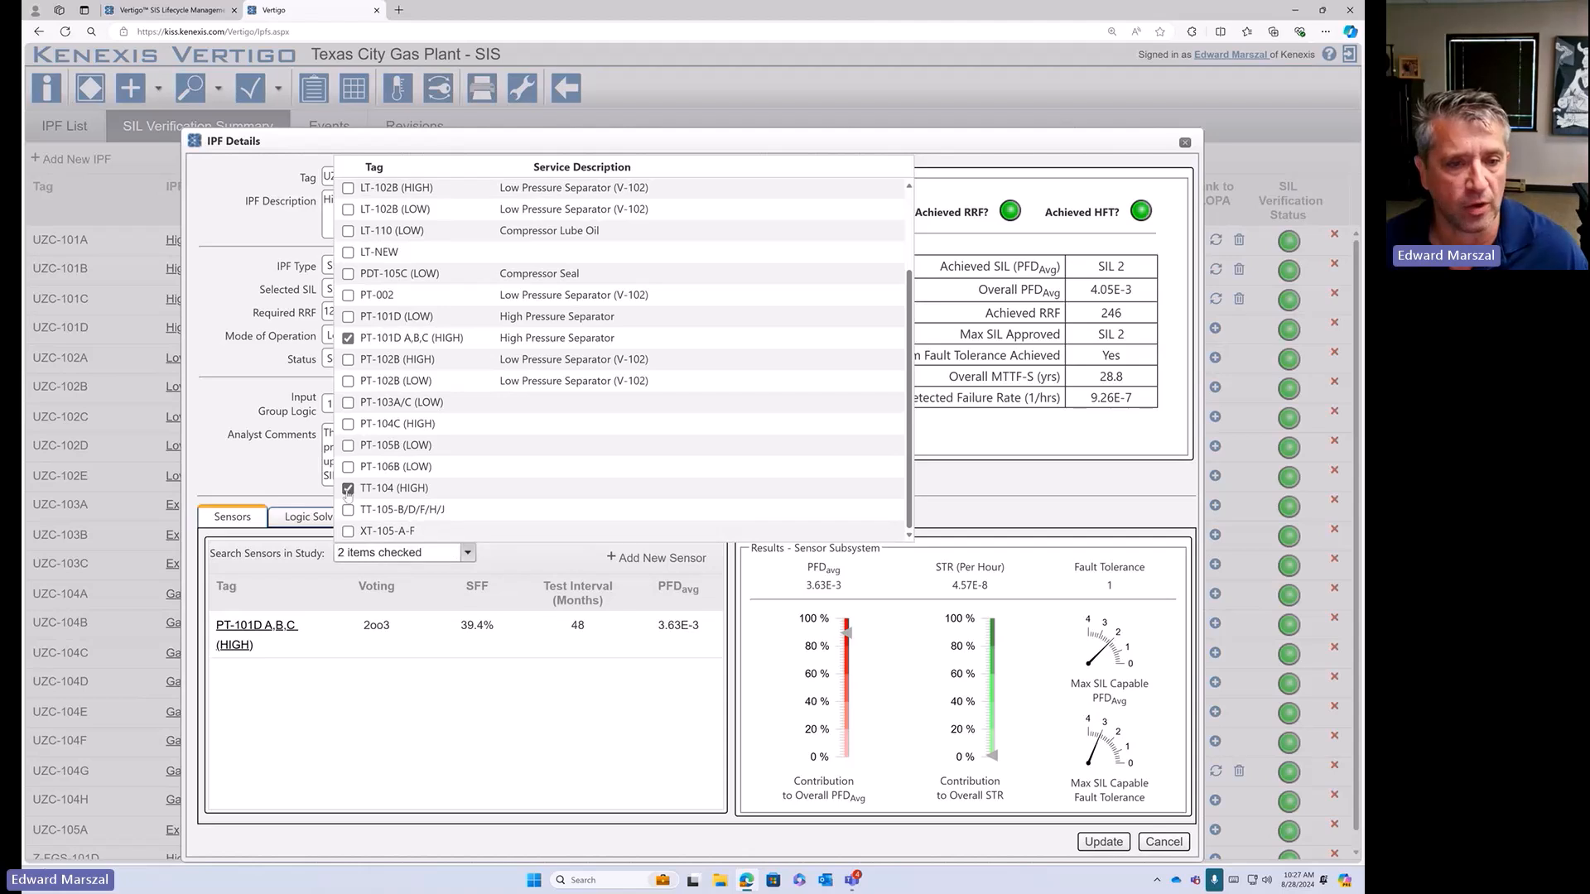
pyautogui.click(459, 779)
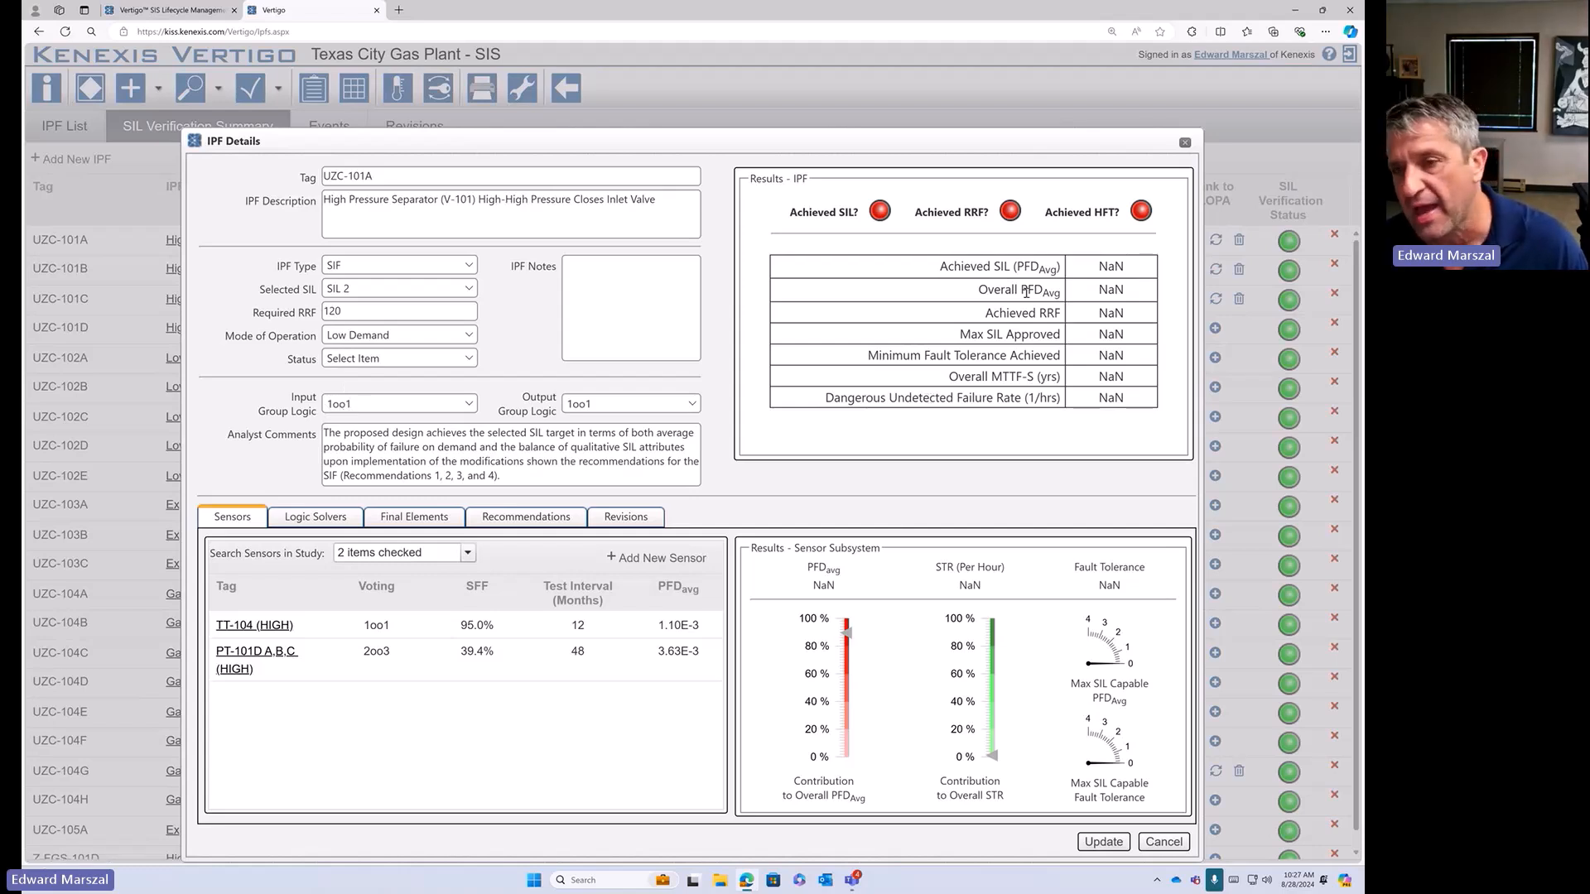
pyautogui.moveTo(1113, 267); pyautogui.dragTo(1110, 419)
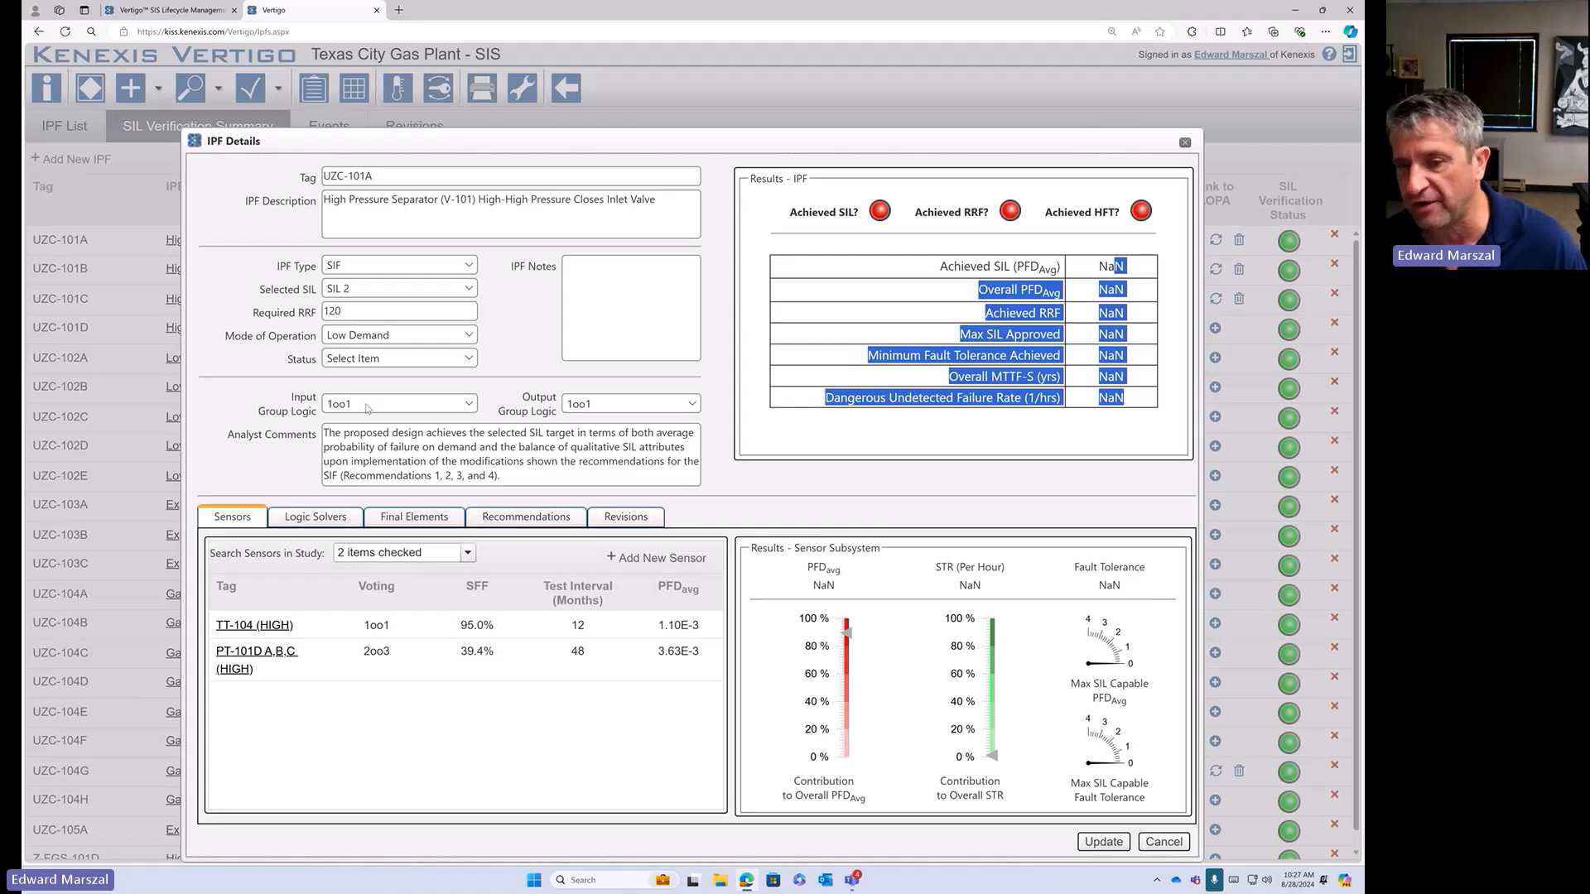
# - Set UZC-101A's input group logic to 1ooX and check the achieved SIL
pyautogui.click(470, 404)
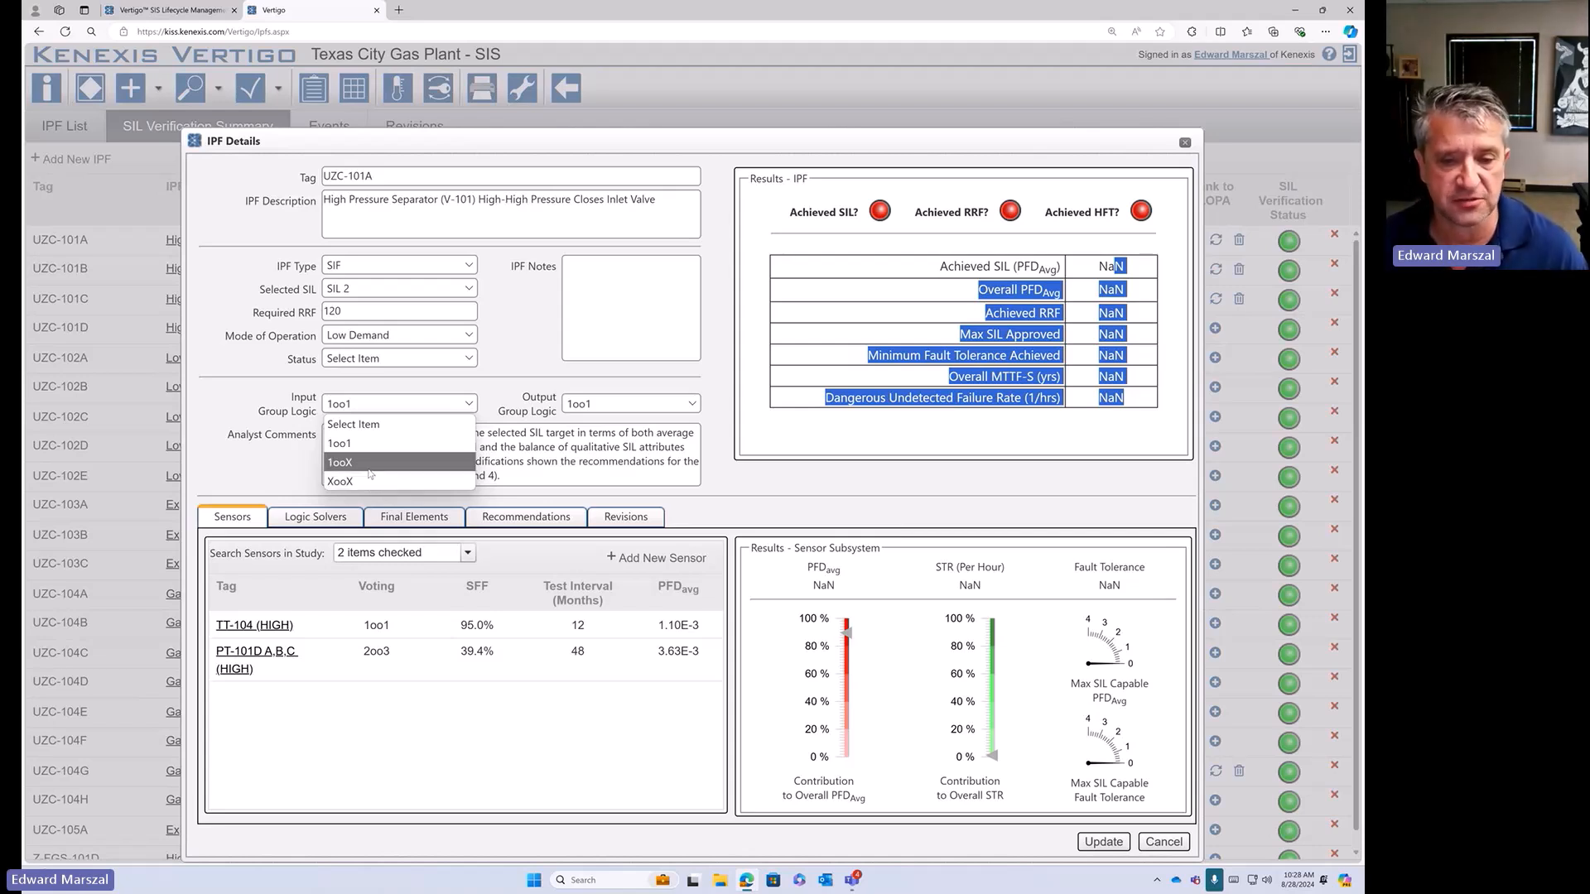
pyautogui.click(338, 462)
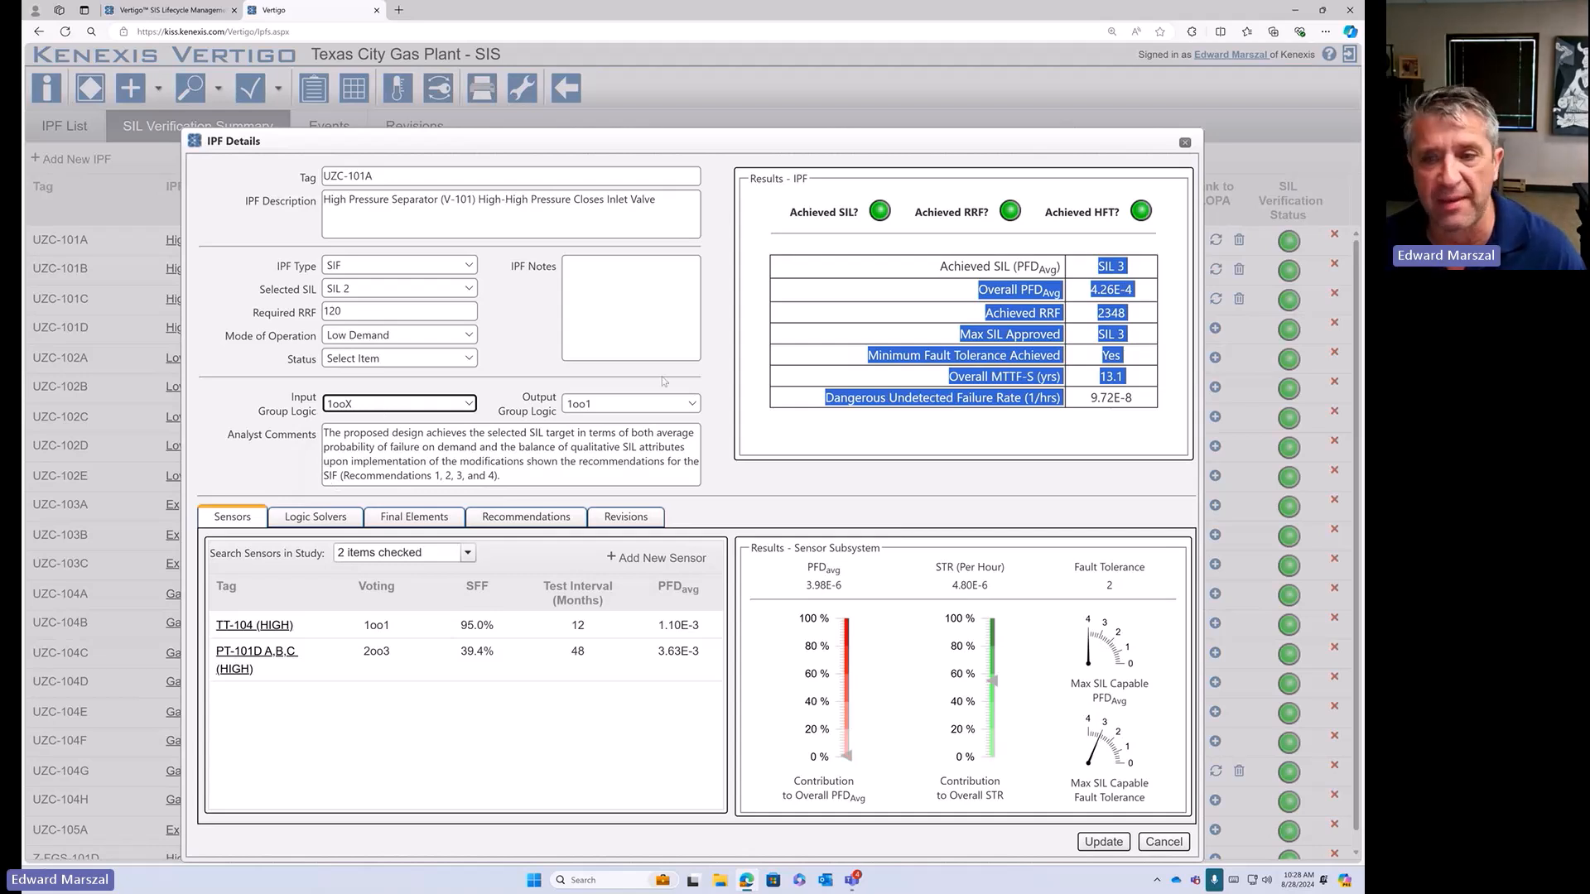
pyautogui.moveTo(1116, 266)
pyautogui.mouseDown()
pyautogui.moveTo(1134, 399)
pyautogui.moveTo(1131, 267)
pyautogui.mouseUp()
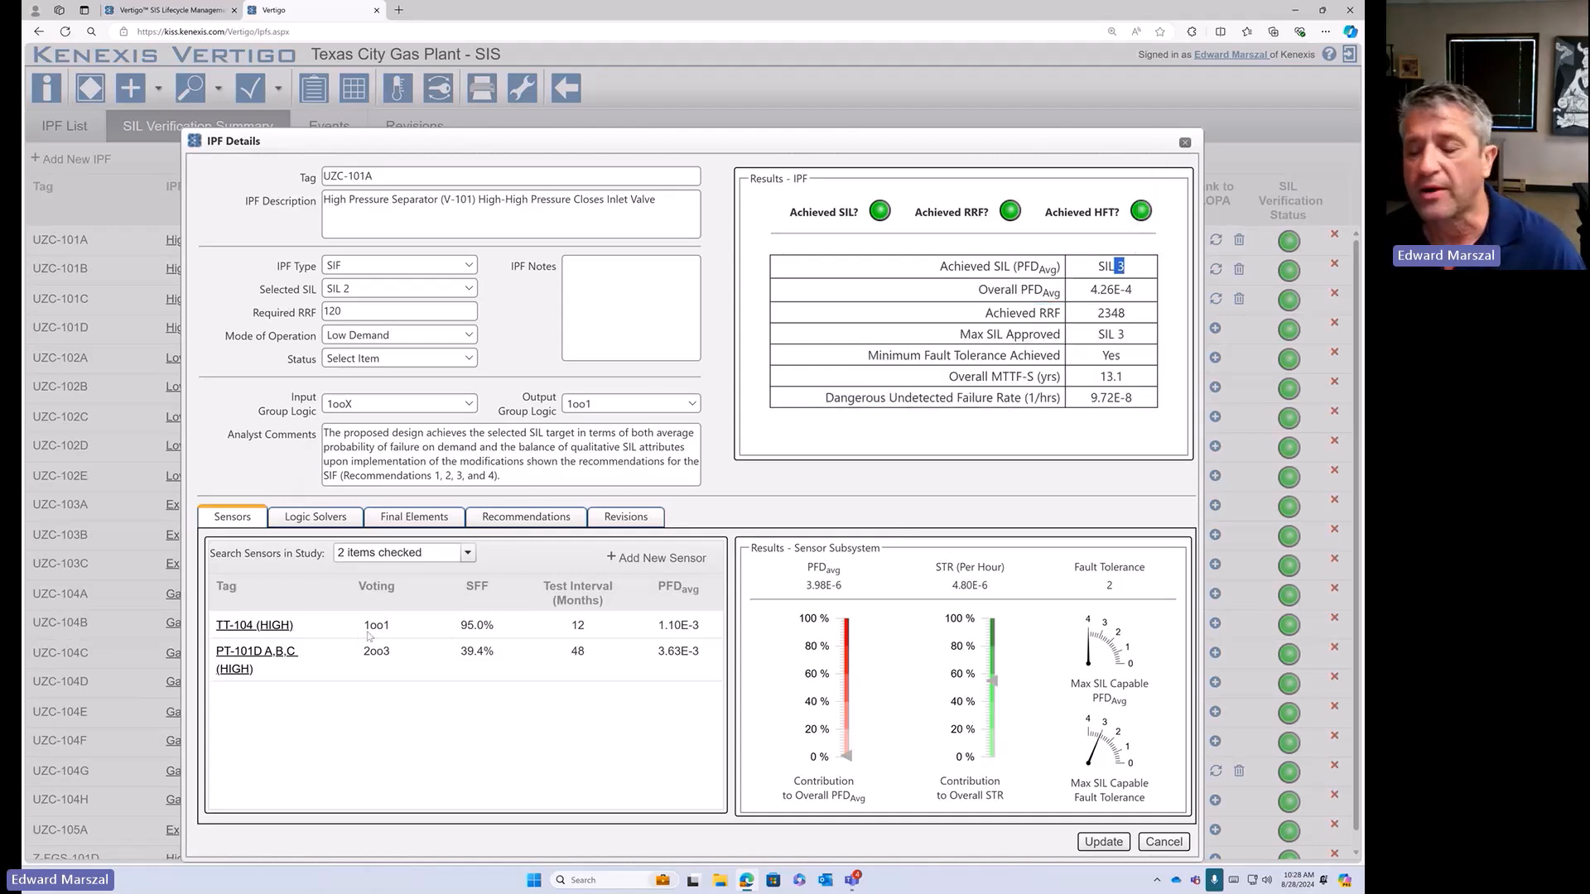
# - Remove sensor TT-104 (HIGH) from UZC-101A and set the input group logic back to 1oo1
pyautogui.click(467, 552)
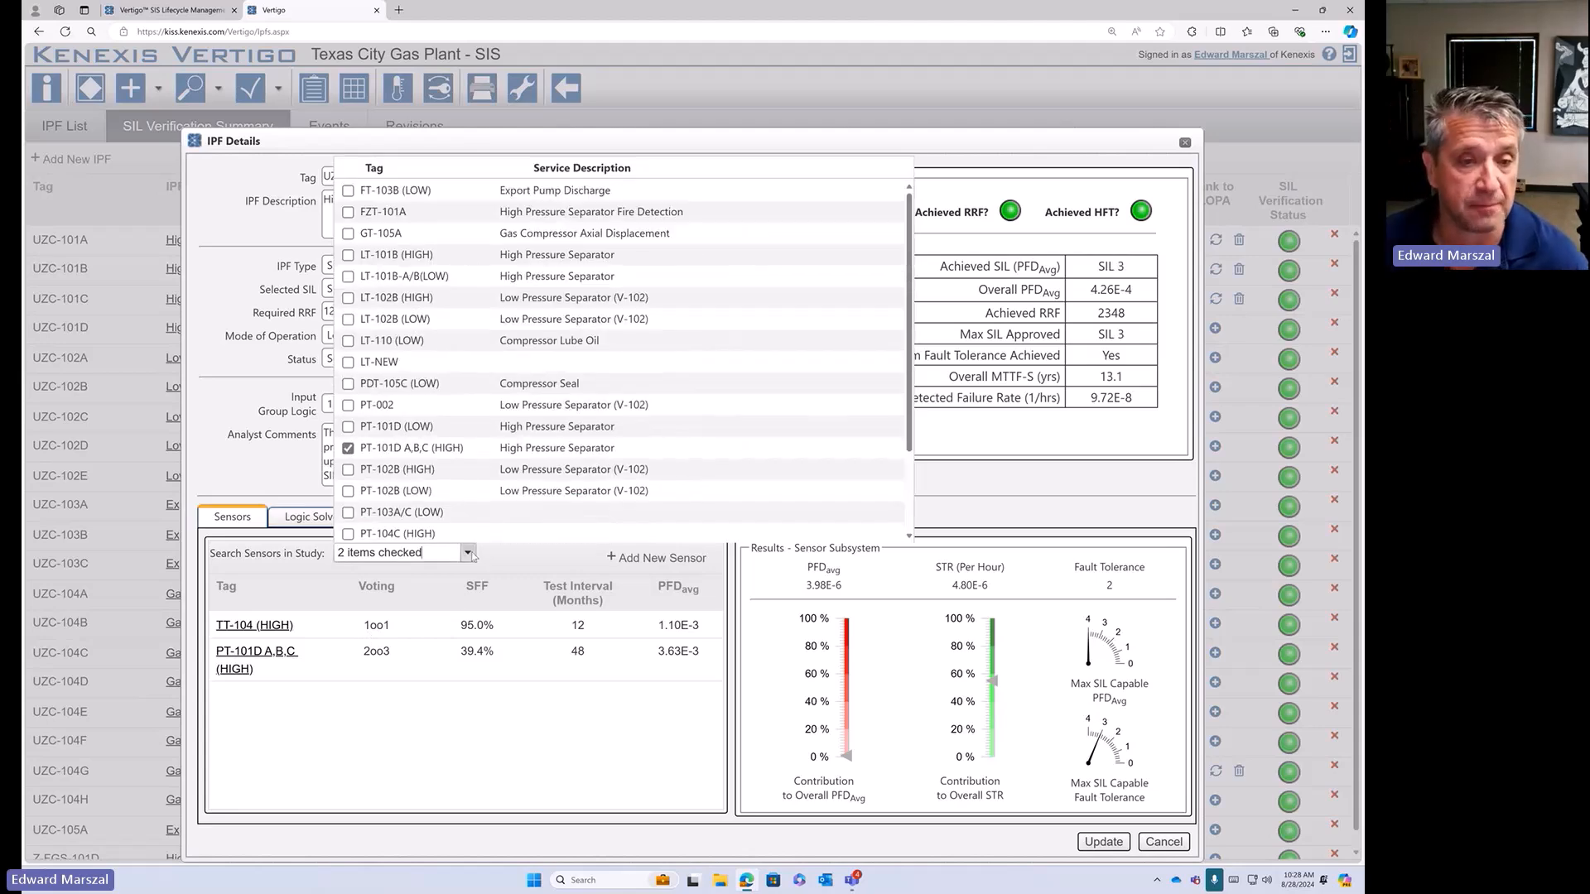
pyautogui.scroll(-3, 467, 465)
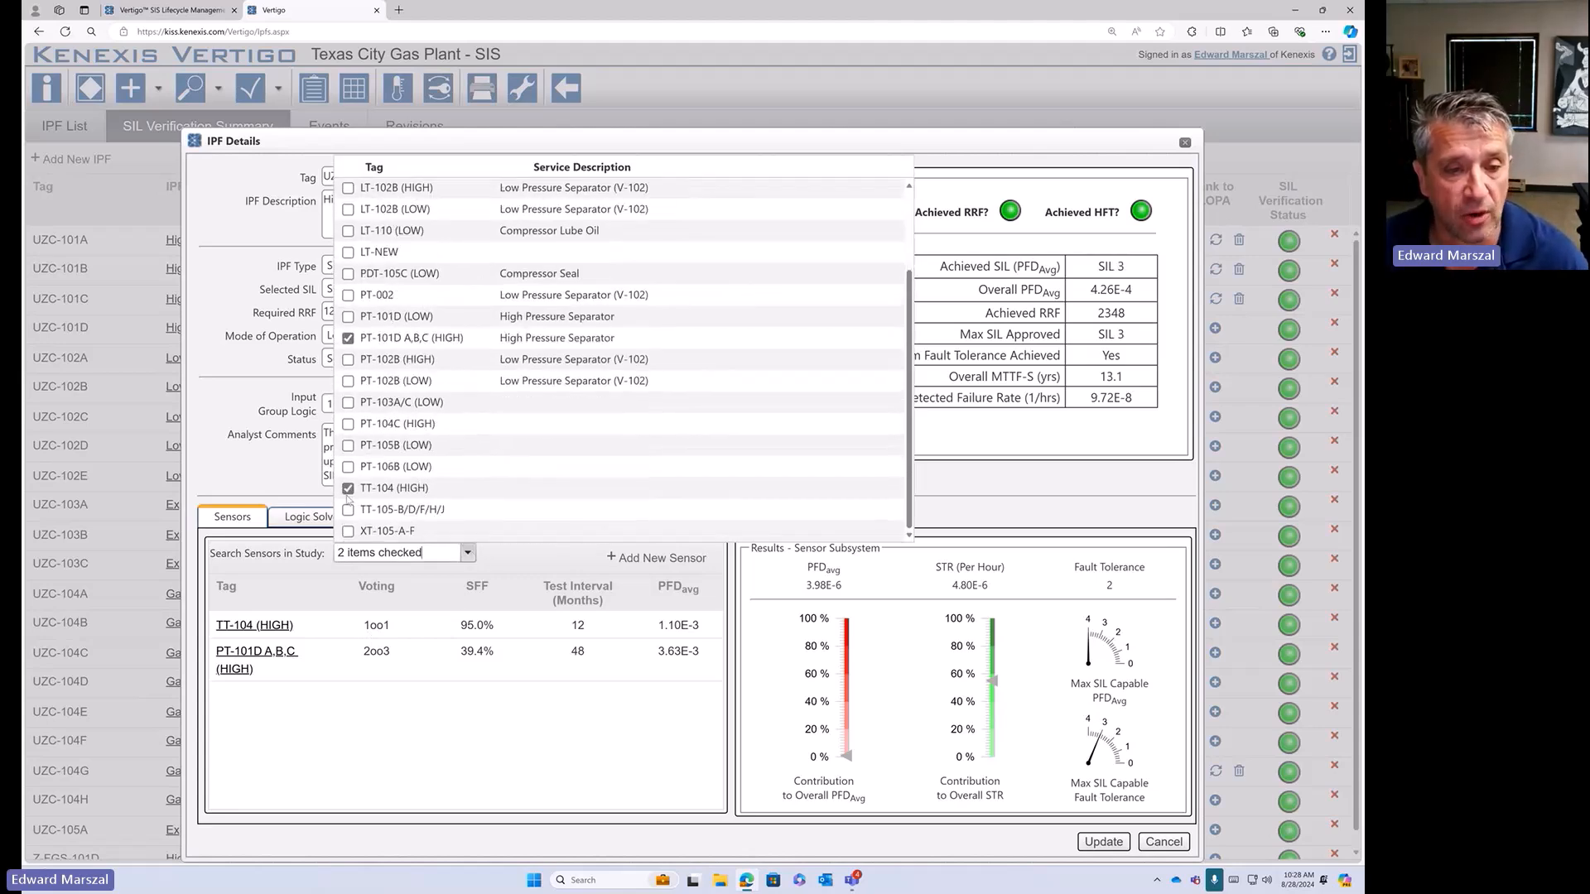
pyautogui.click(348, 489)
pyautogui.click(498, 739)
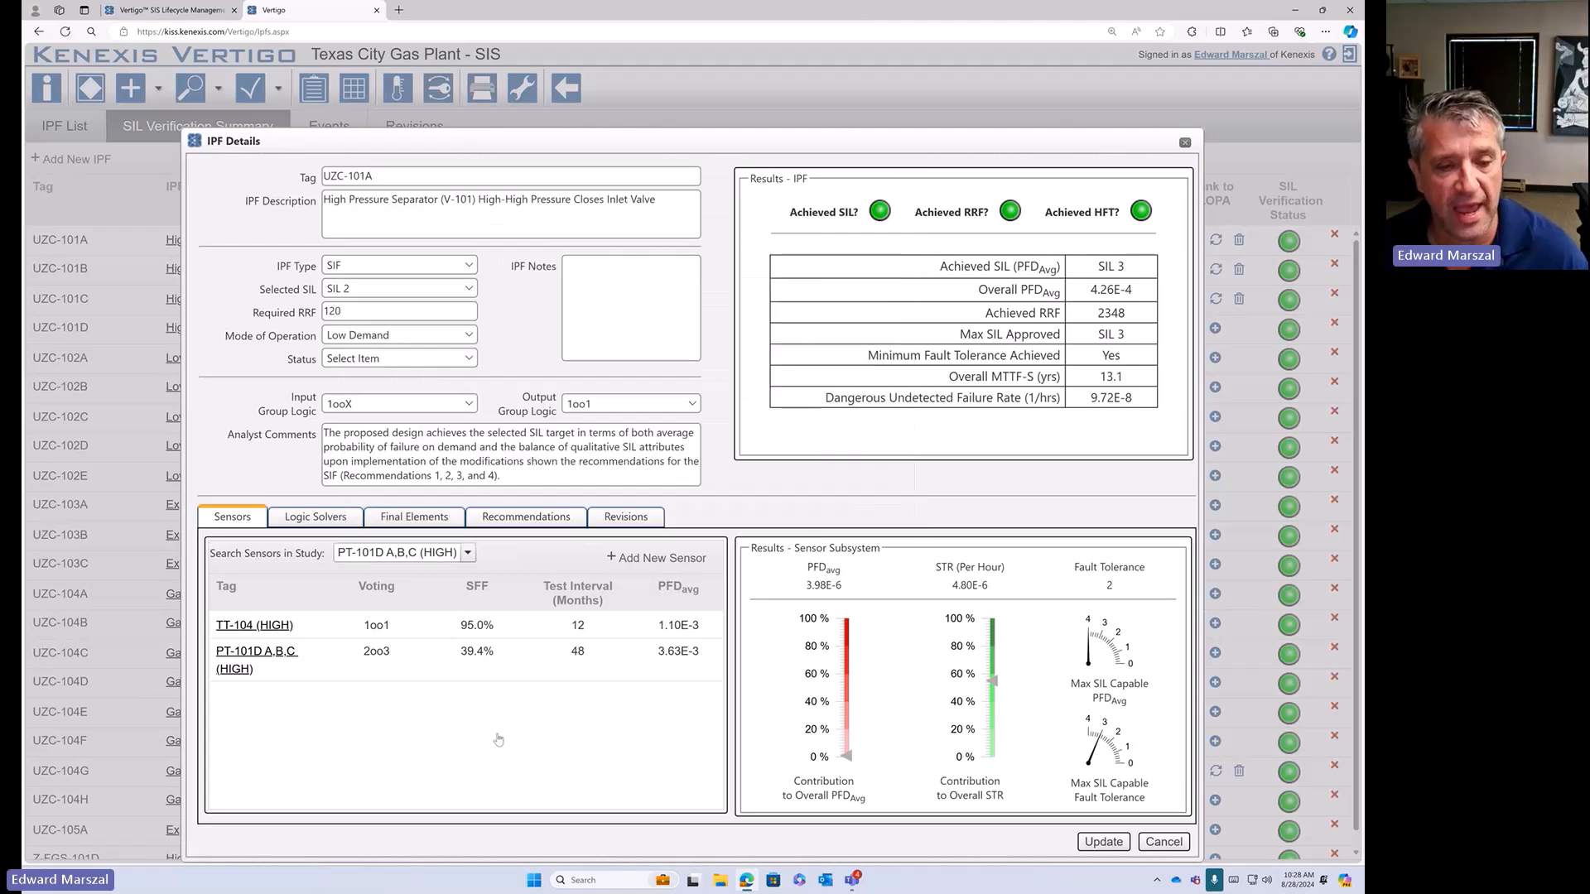
pyautogui.click(469, 404)
pyautogui.click(369, 445)
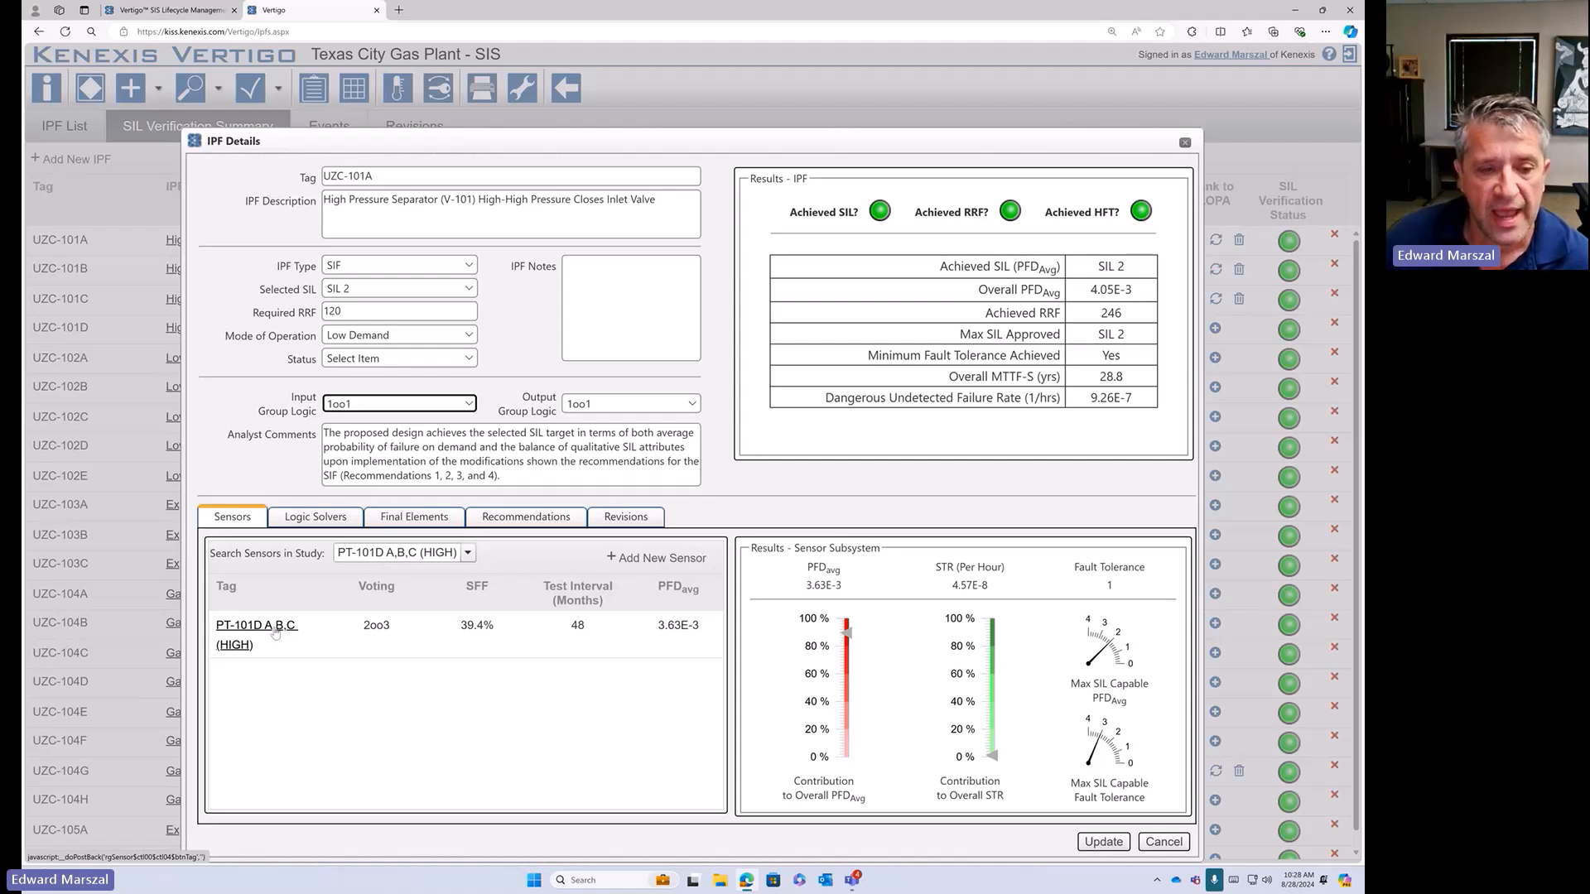
# - Open the details of sensor PT-101D A,B,C (HIGH) and review the sensor types available in the study without changing the selection
pyautogui.click(276, 632)
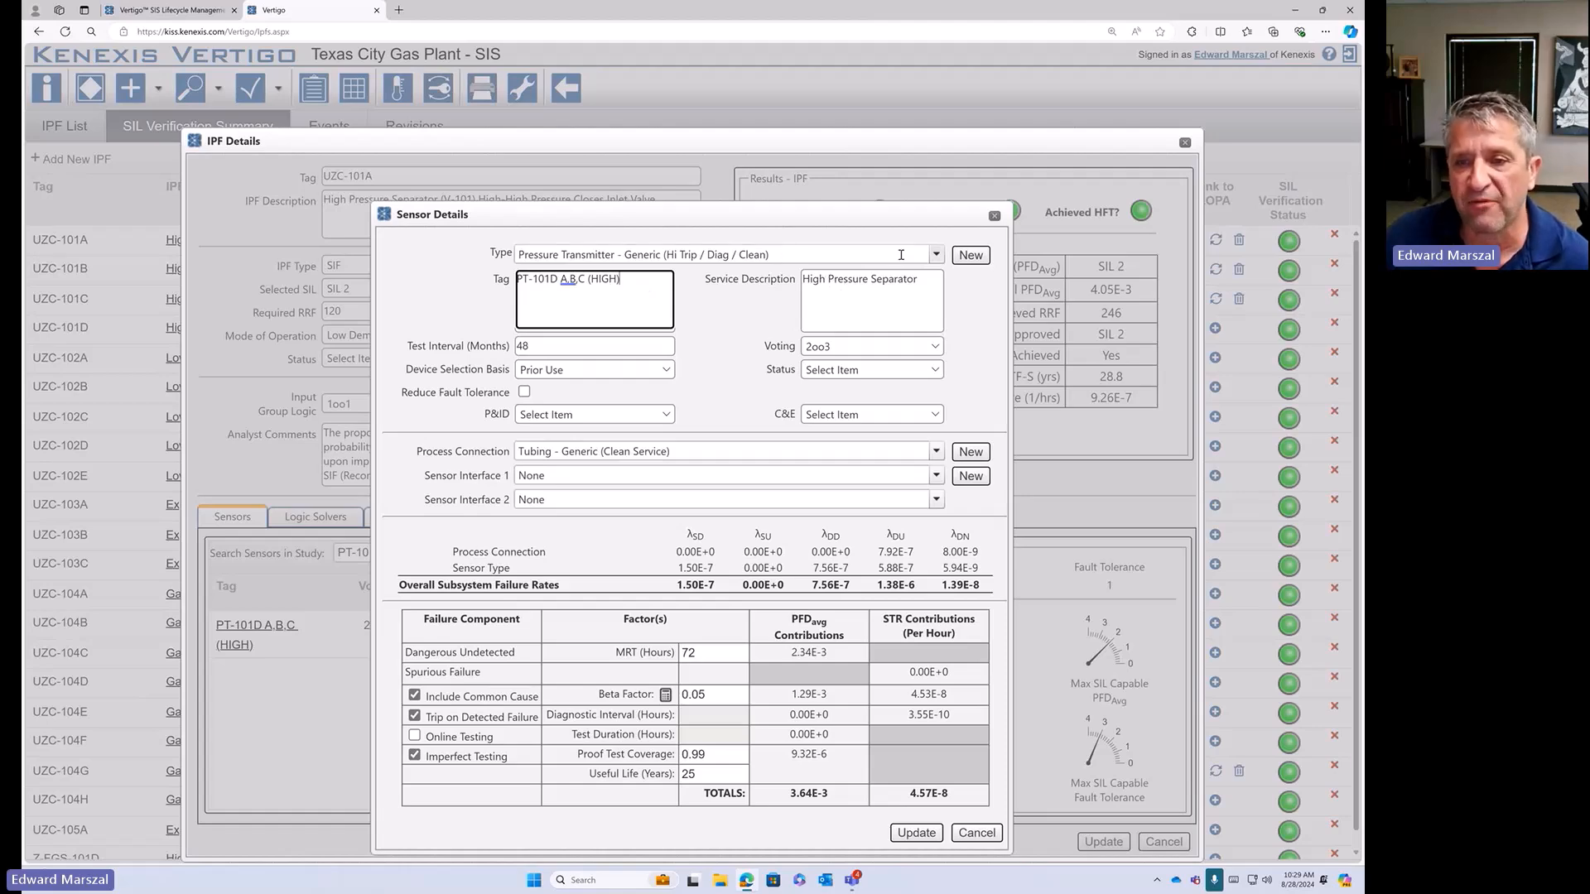
pyautogui.click(936, 255)
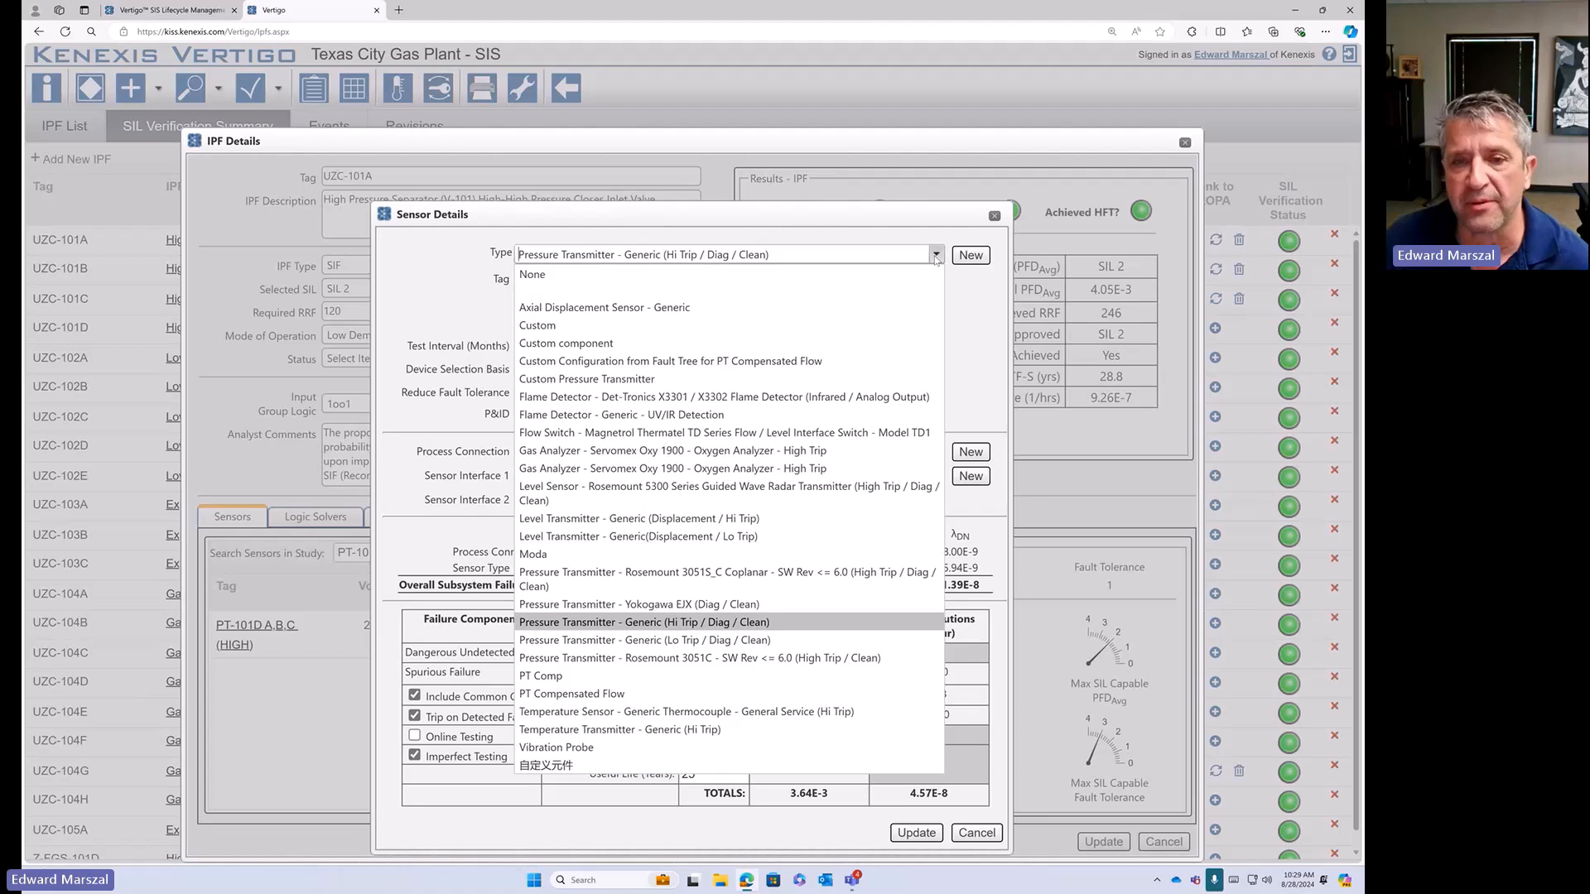
pyautogui.click(935, 257)
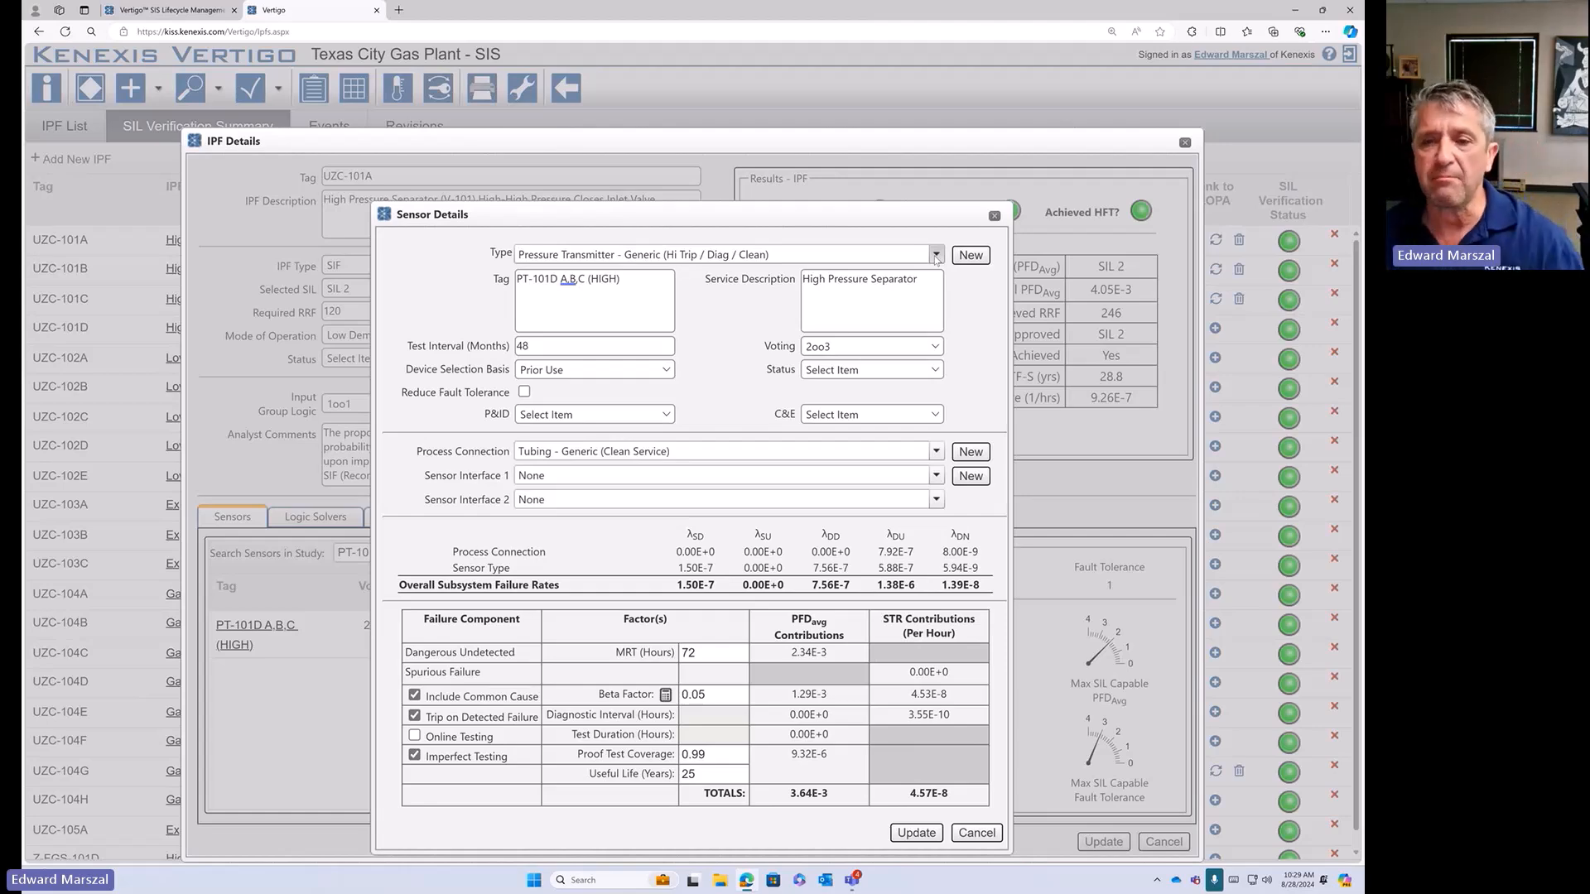
pyautogui.click(935, 257)
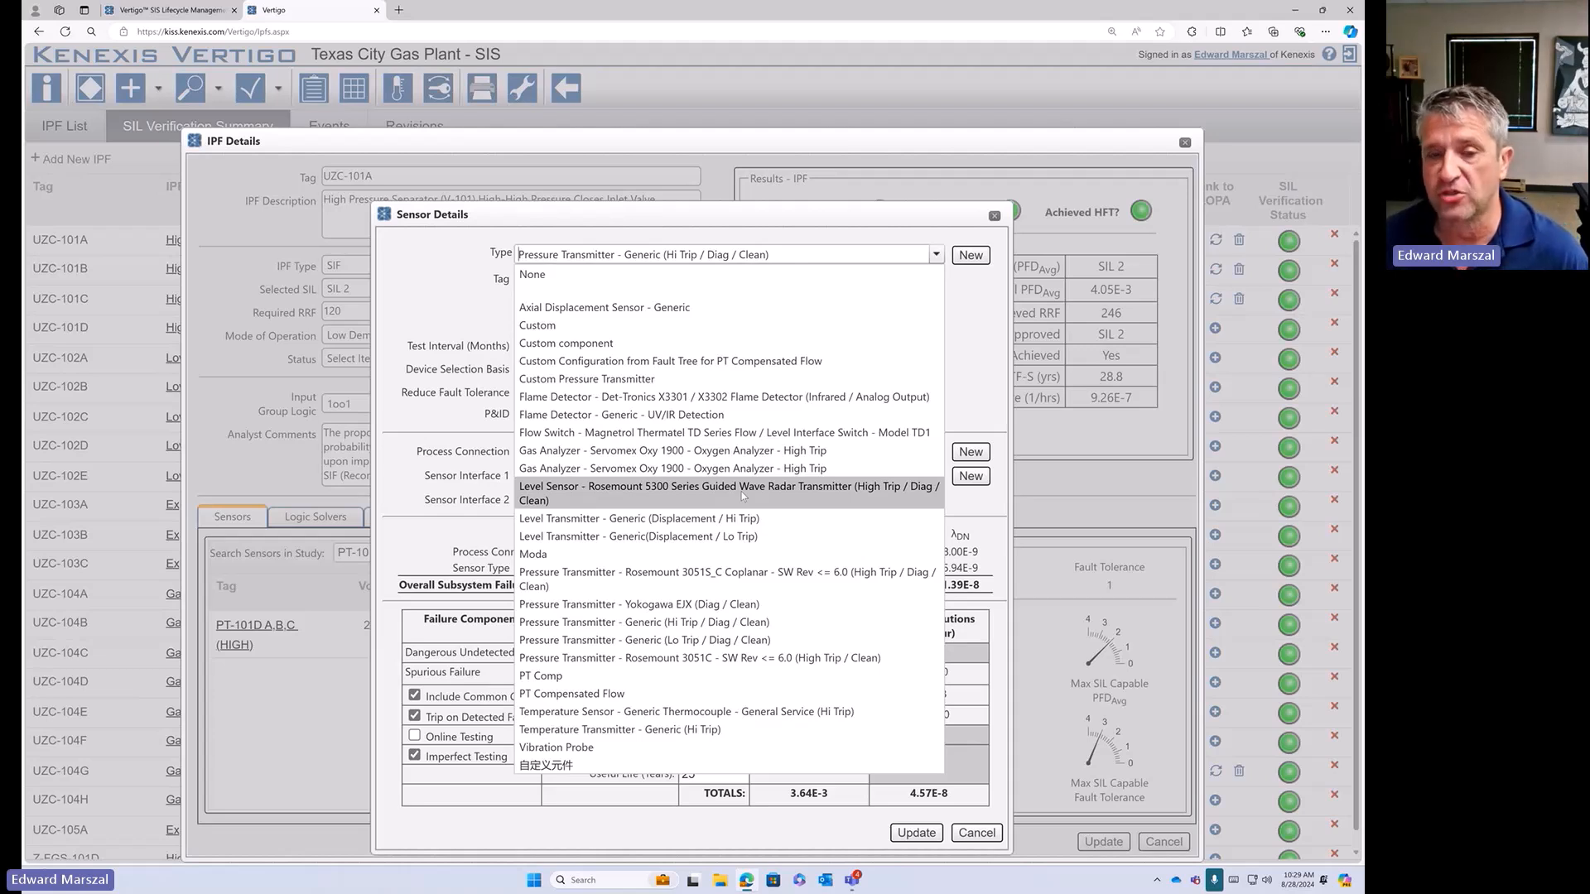
pyautogui.click(967, 322)
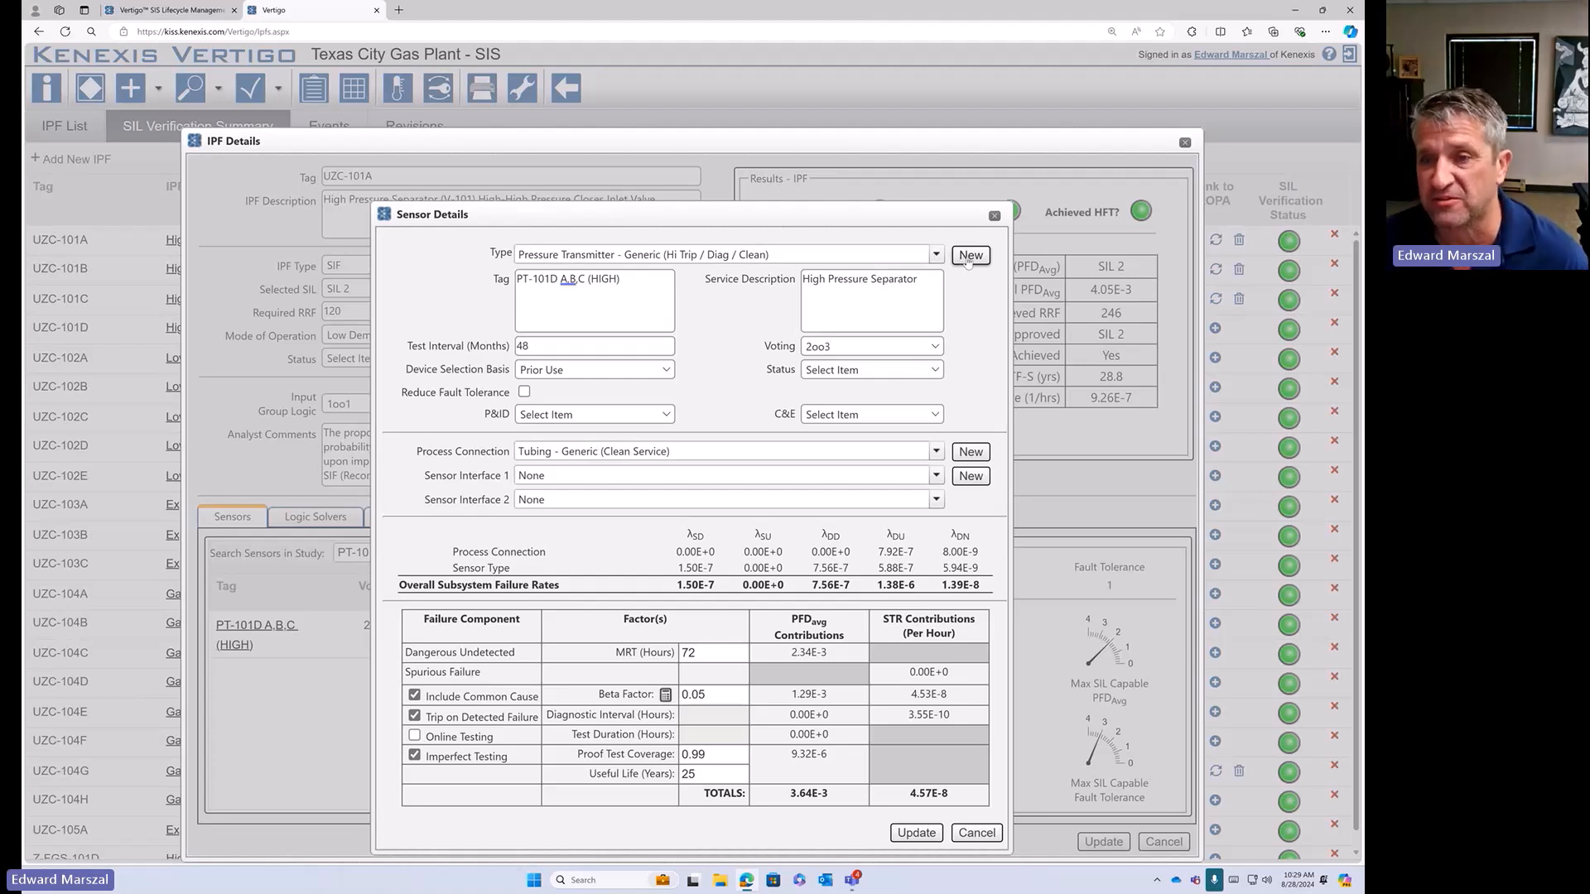
# - Preview the database failure data of the Endress+Hauser PROMASS 83 - COMMODUL C10 (Ex C10-0000 / Coriolis Meter - Low Trip) for a new sensor type without inserting it
pyautogui.click(968, 258)
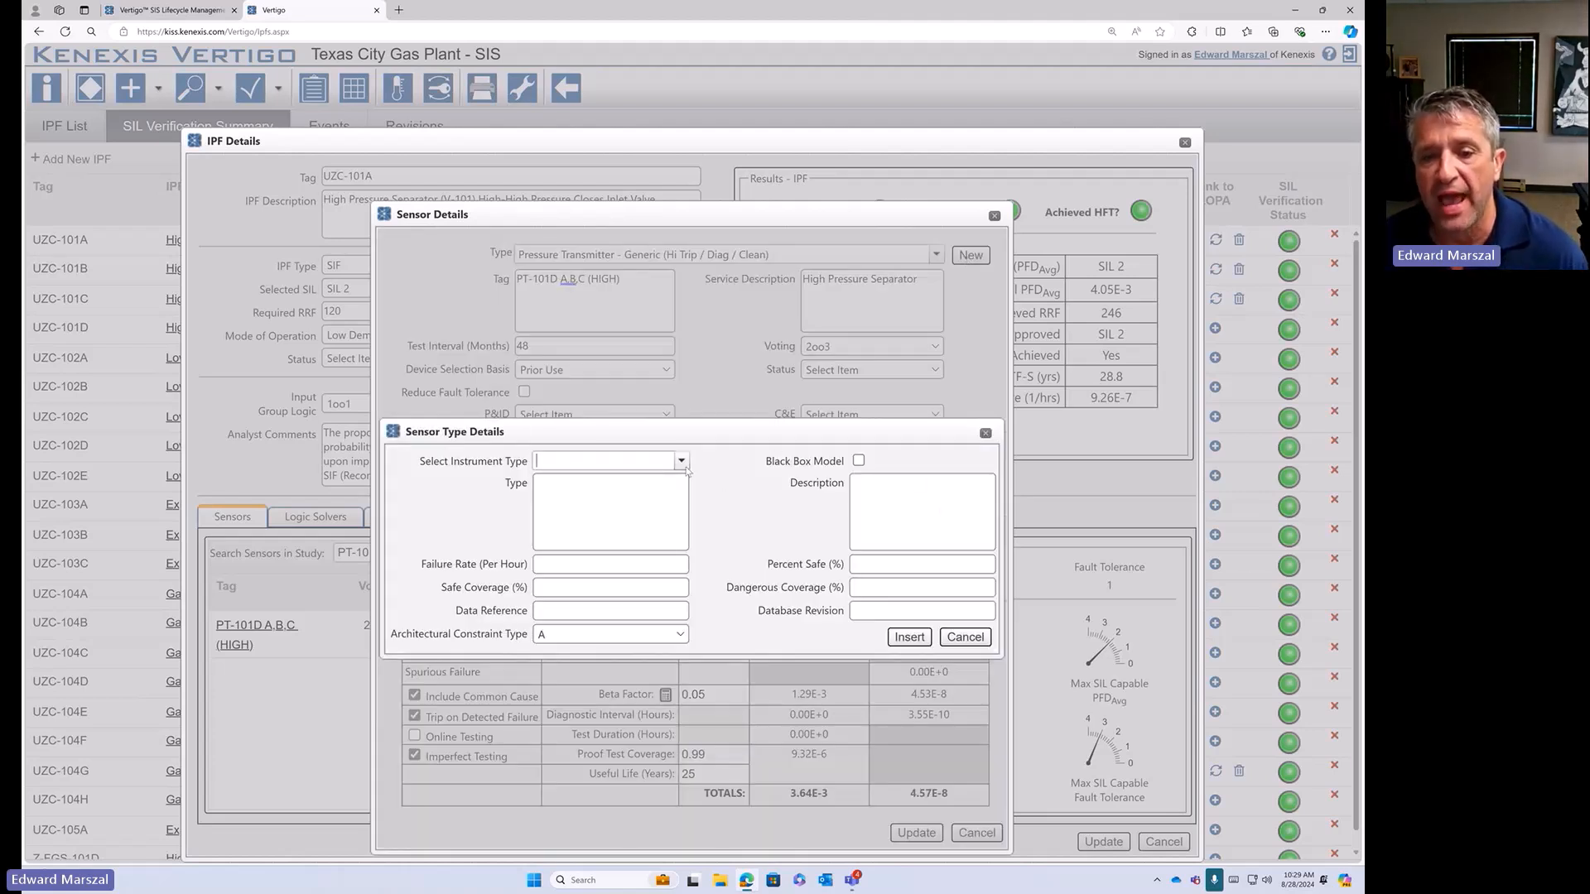
pyautogui.click(682, 461)
pyautogui.scroll(-5, 628, 546)
pyautogui.scroll(-3, 628, 545)
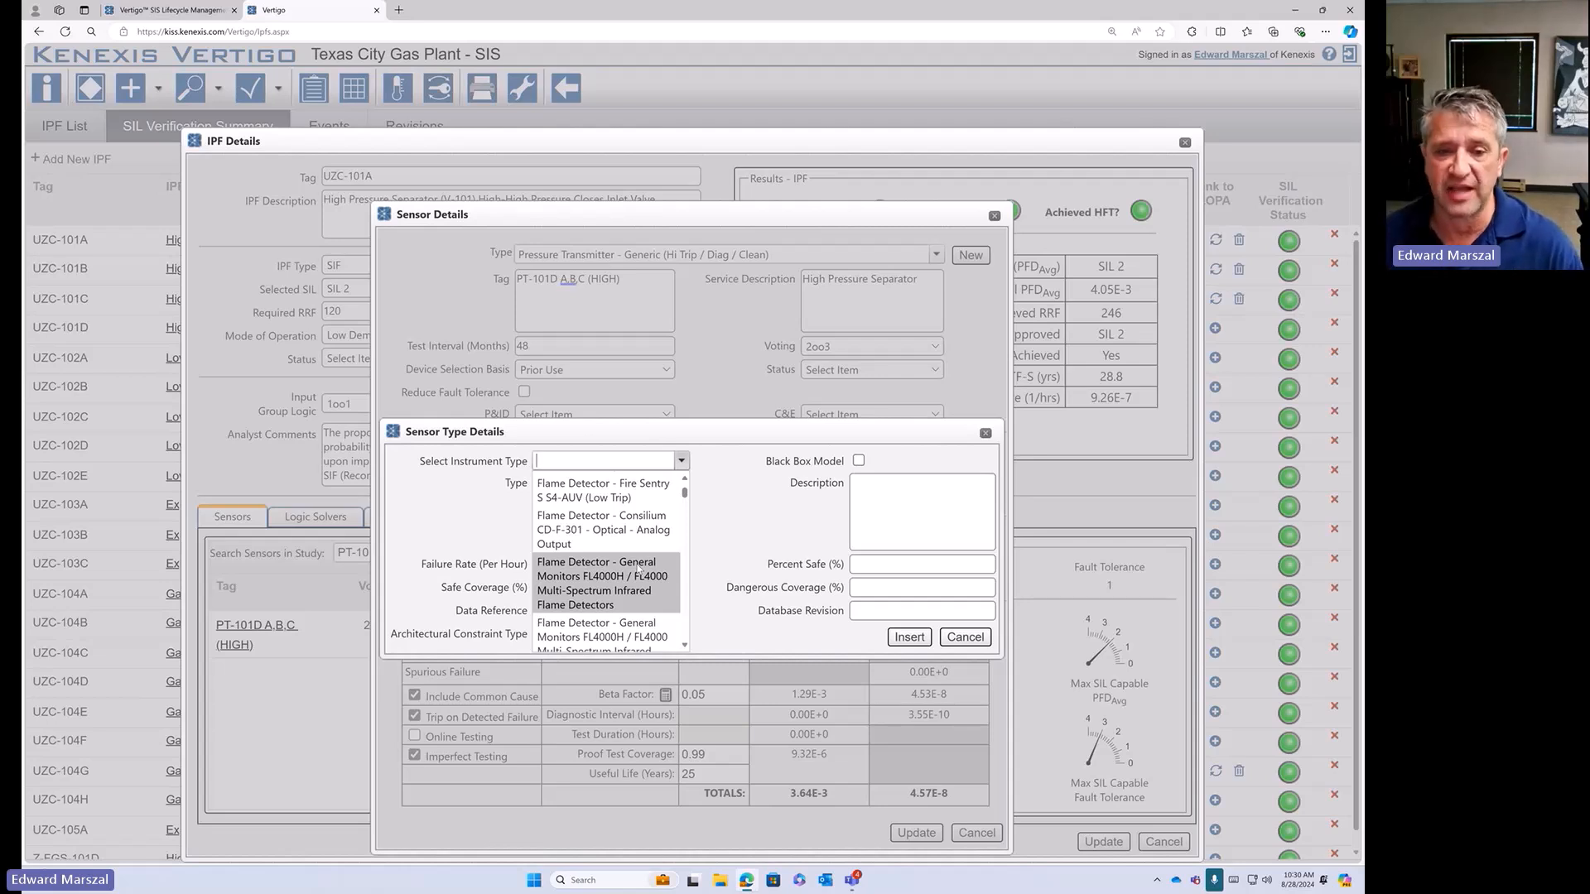
pyautogui.scroll(-4, 640, 570)
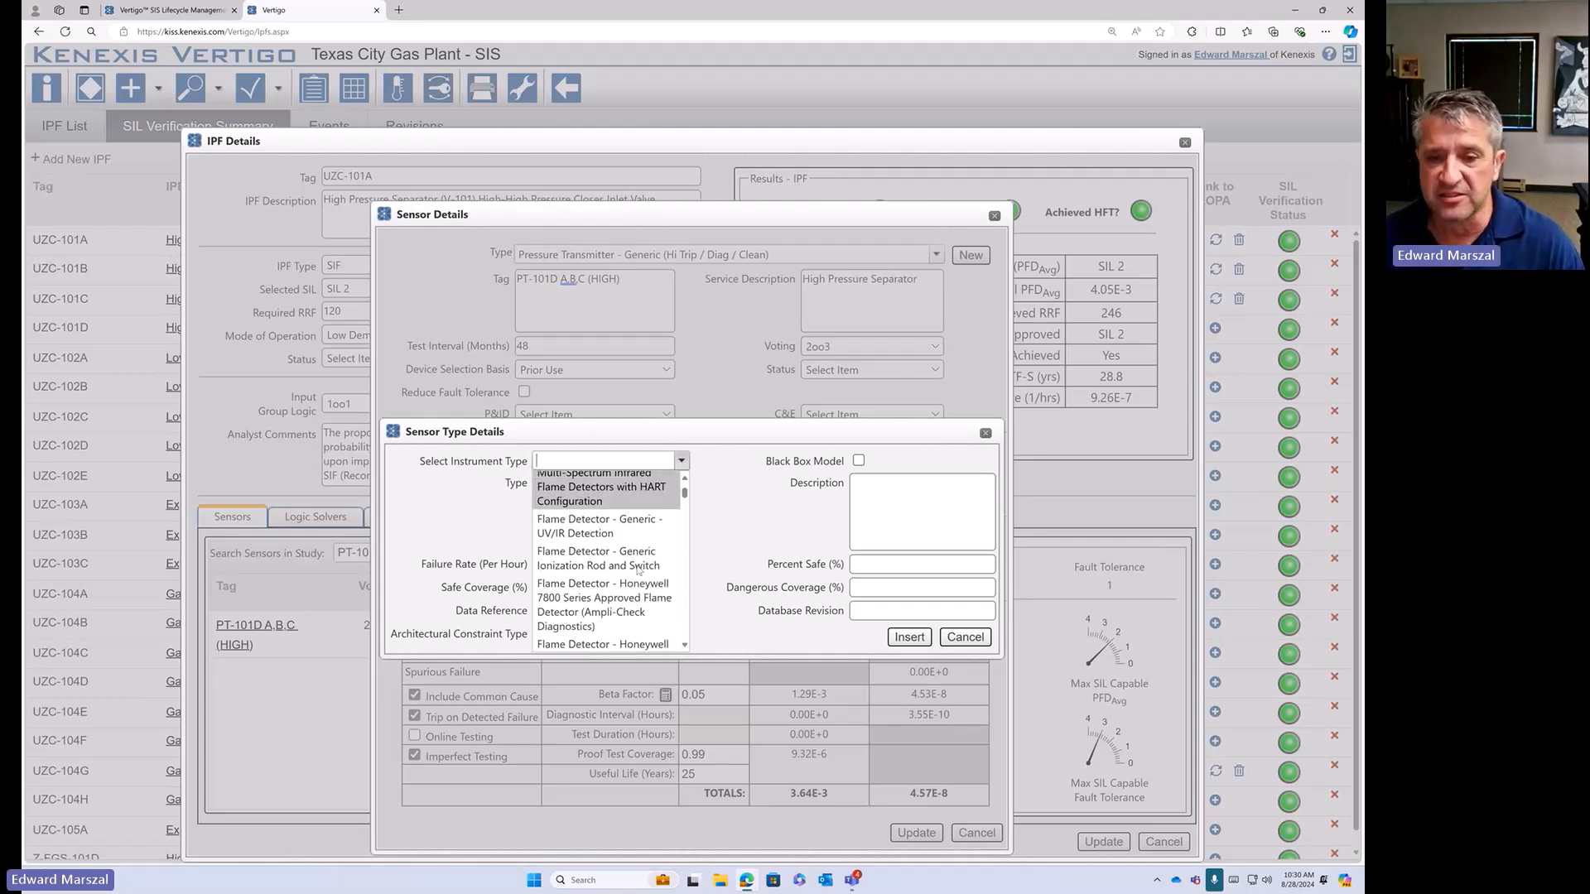
pyautogui.scroll(-3, 639, 571)
pyautogui.scroll(-5, 638, 570)
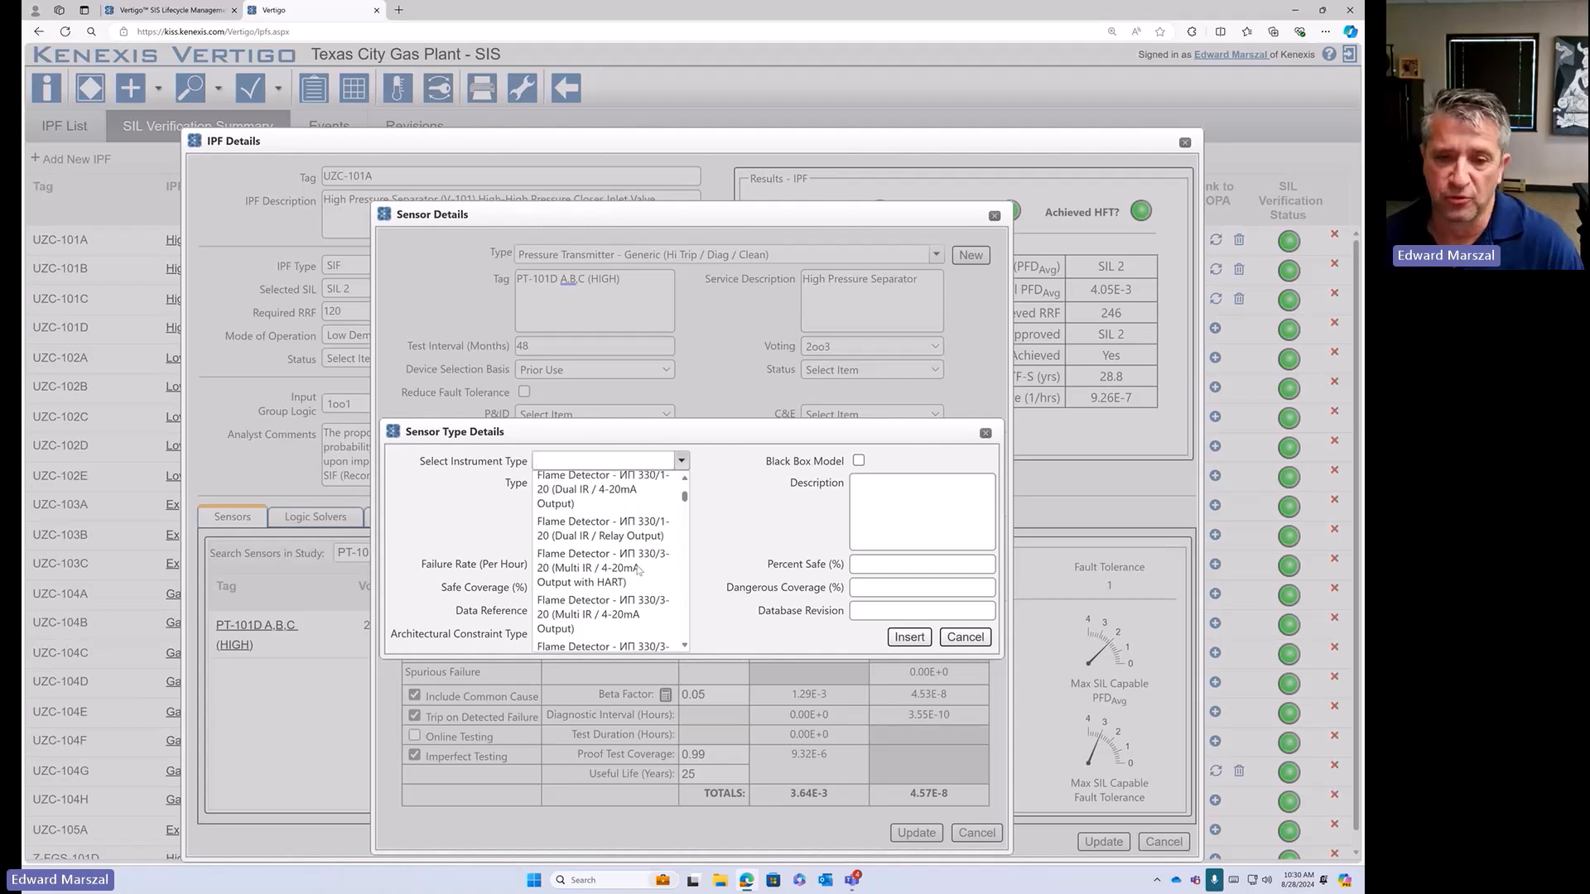
pyautogui.scroll(-10, 640, 565)
pyautogui.scroll(-4, 639, 566)
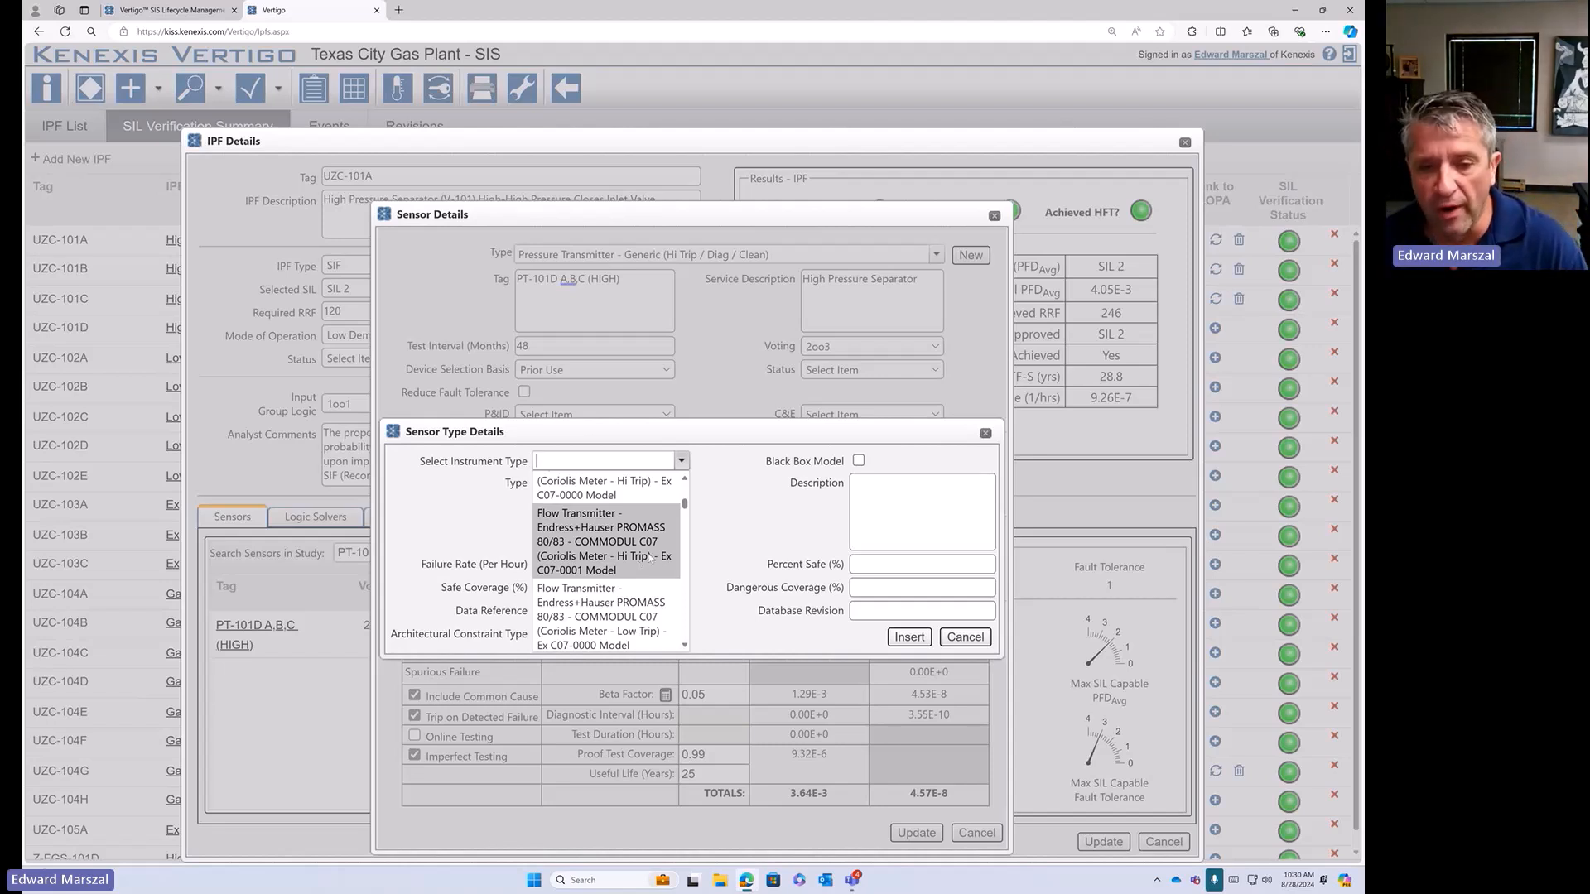
pyautogui.scroll(-1, 615, 577)
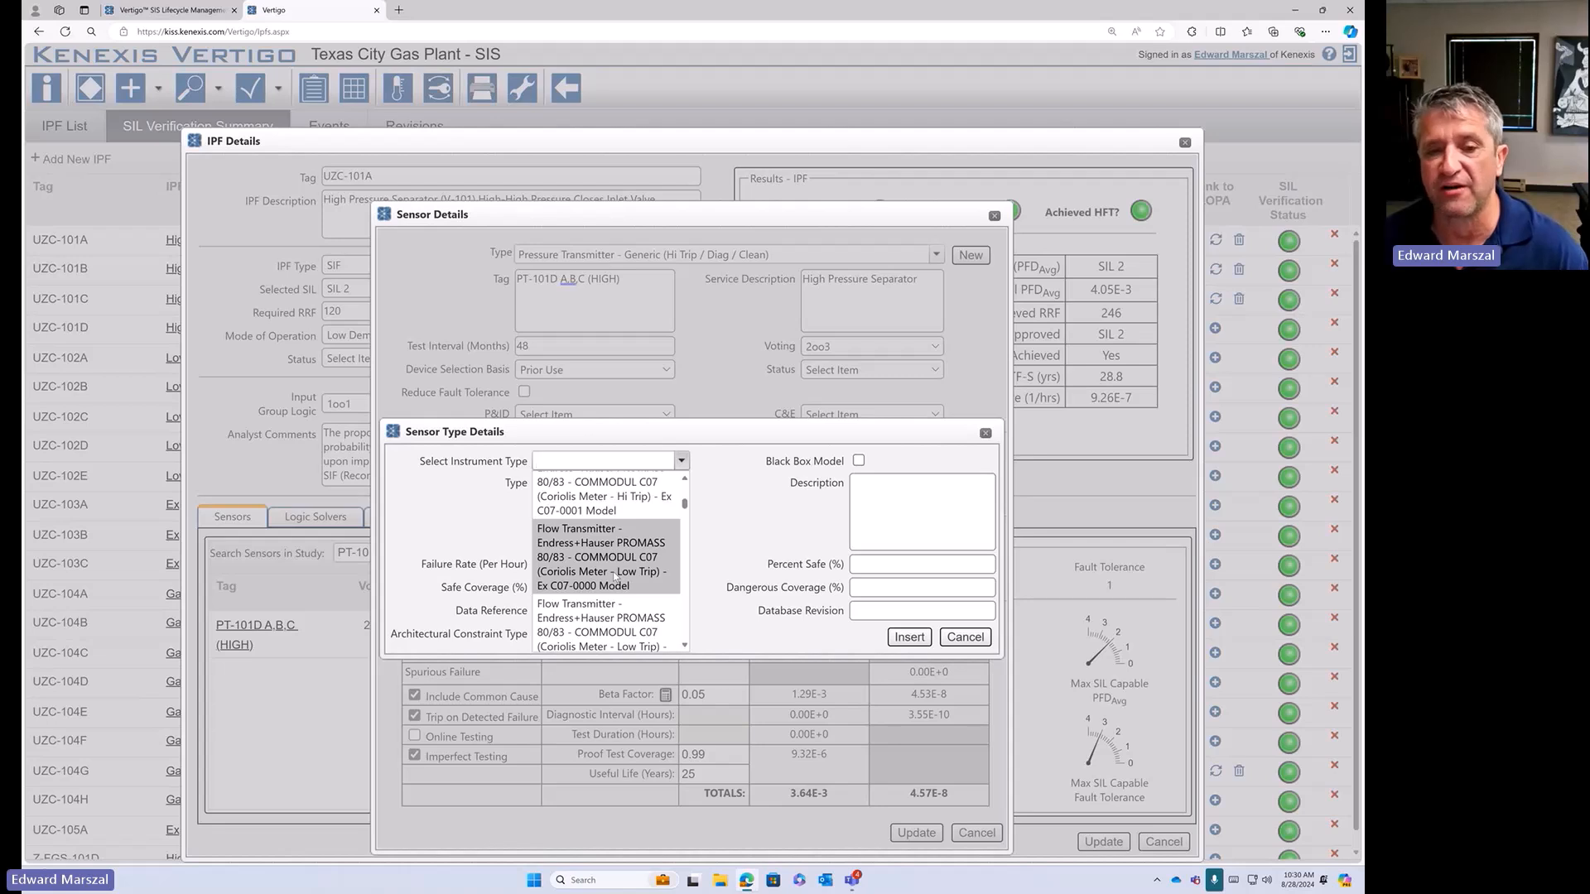
pyautogui.scroll(-3, 615, 577)
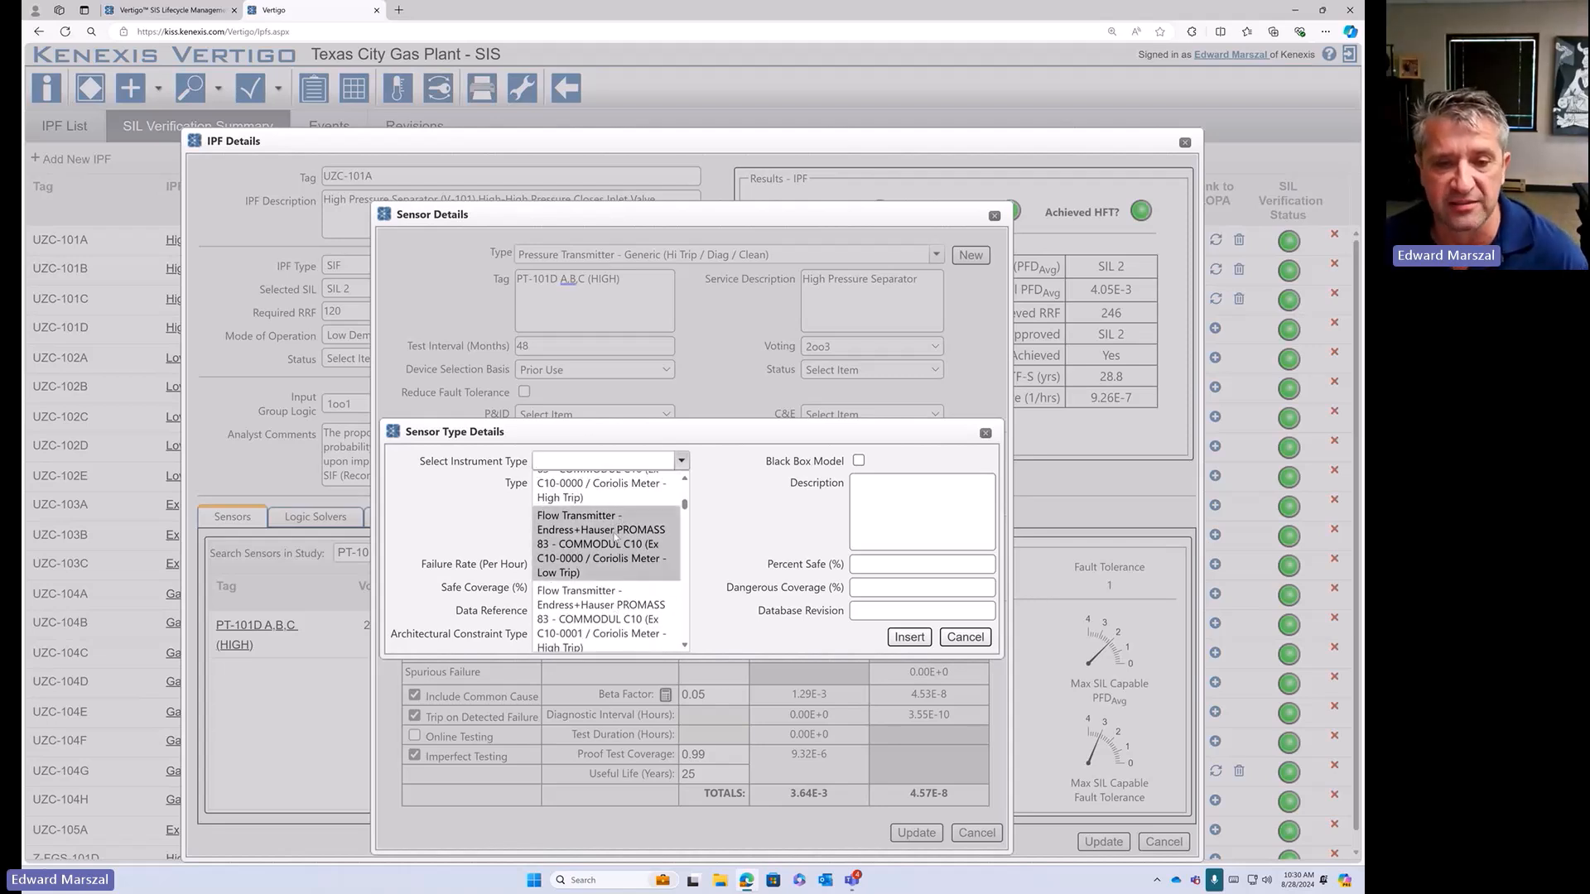
pyautogui.click(615, 537)
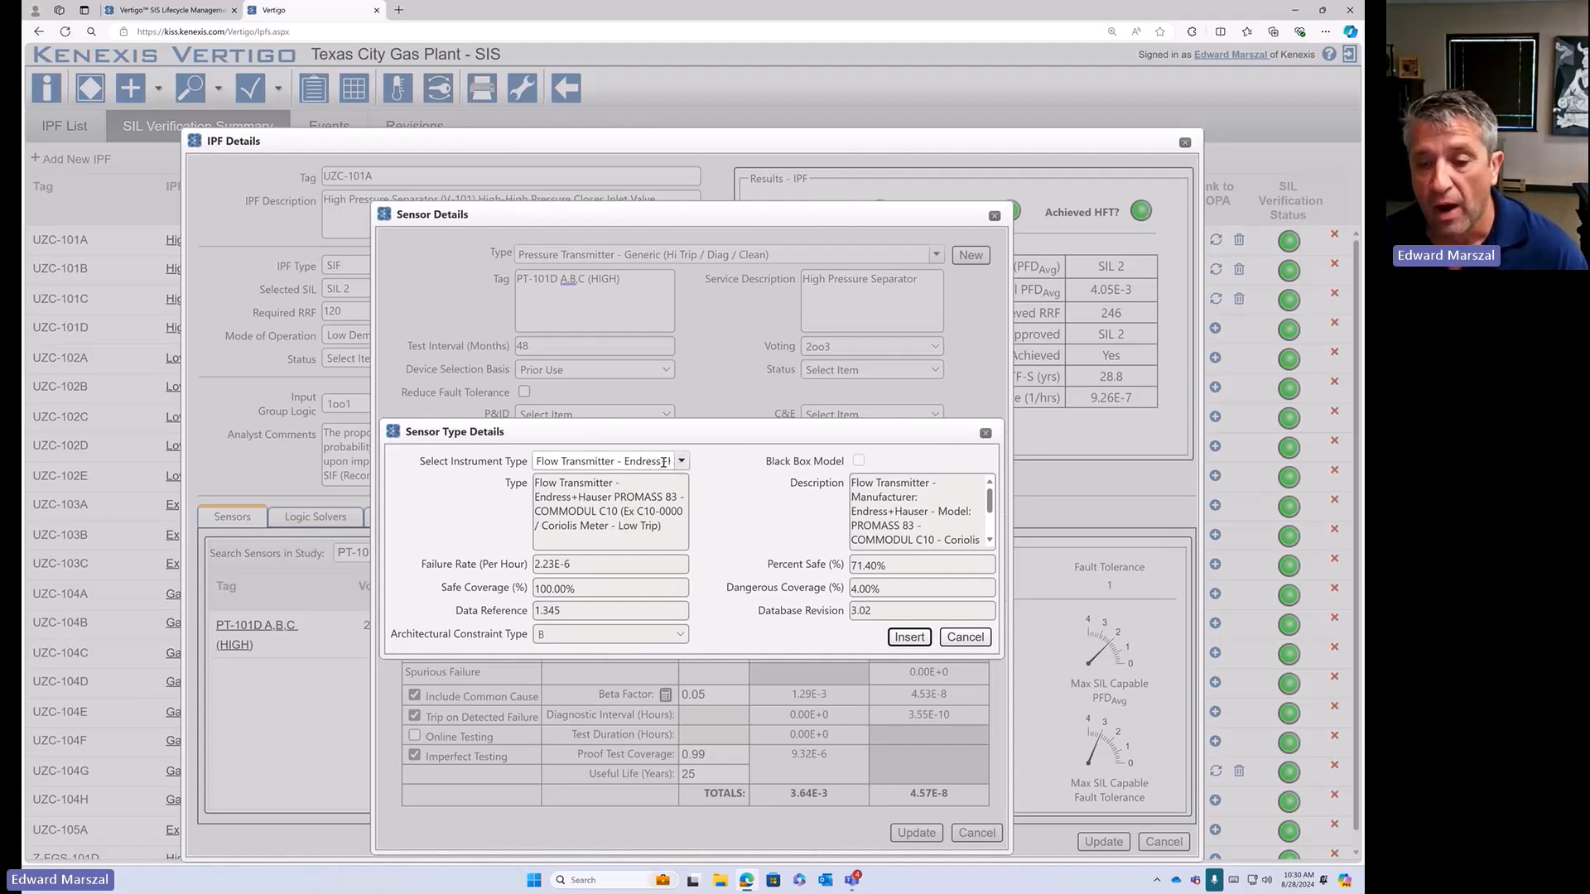
pyautogui.click(964, 637)
# - Start another new sensor type and examine its Black Box Model fields, leaving that option switched off
pyautogui.click(971, 255)
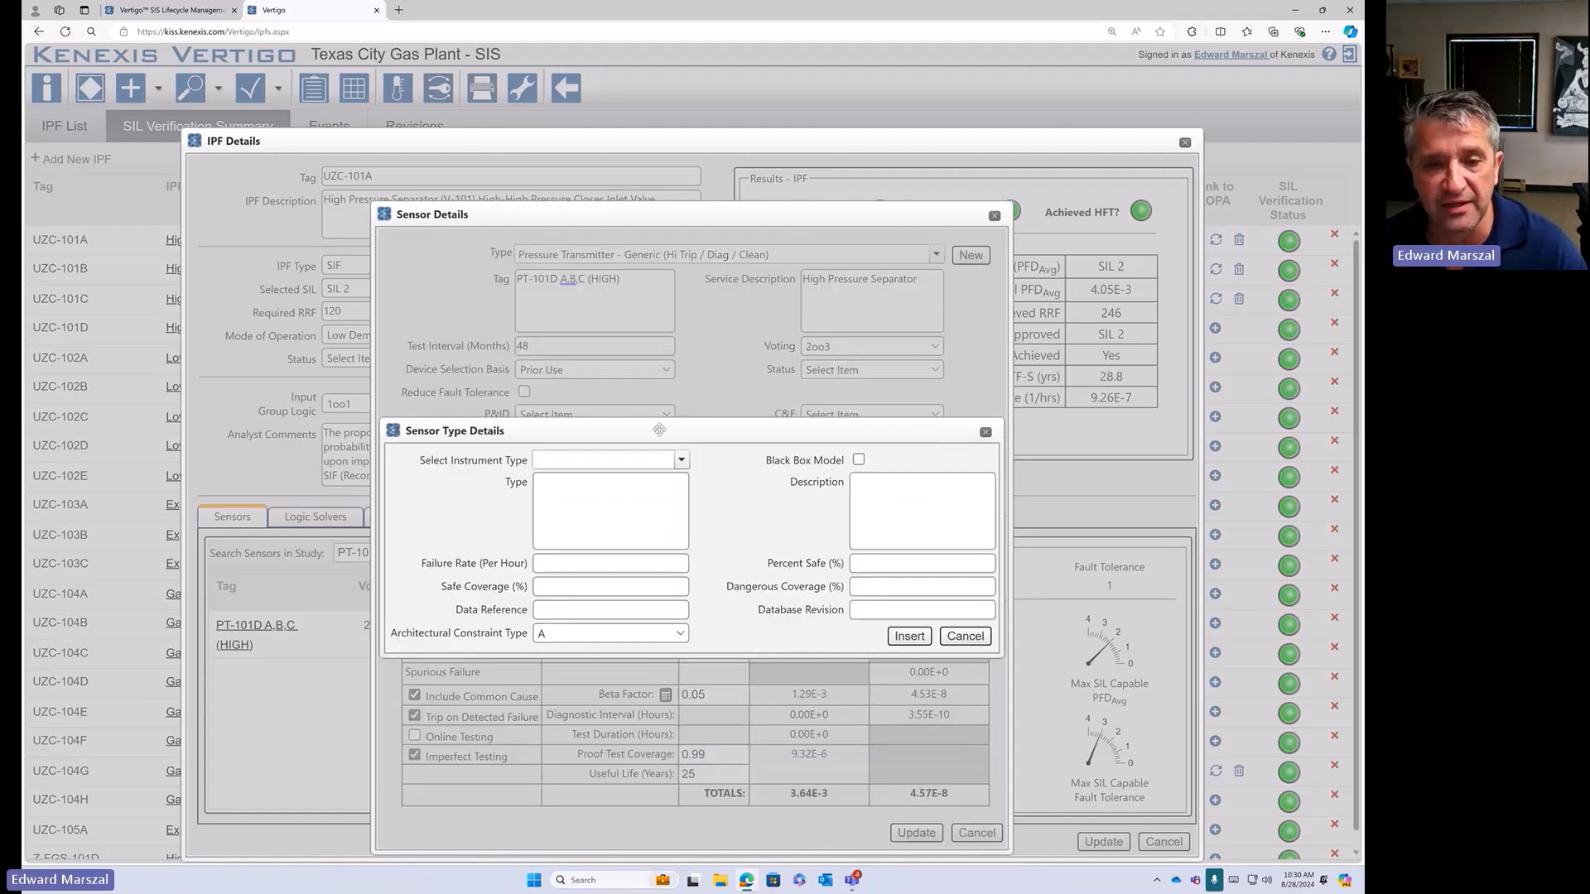
pyautogui.click(858, 459)
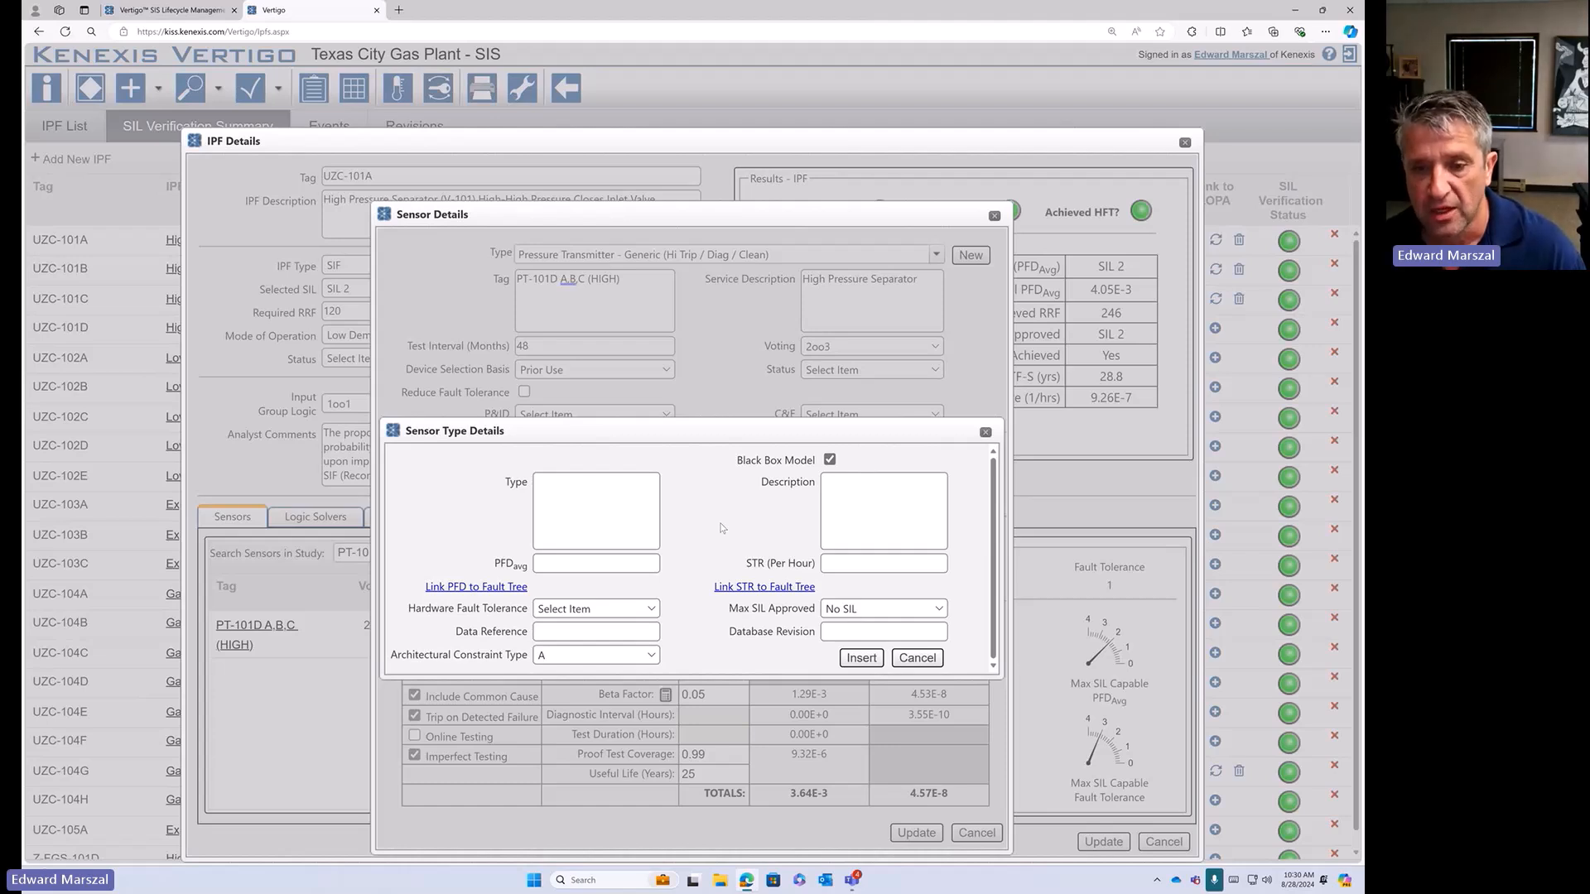
pyautogui.click(830, 459)
# - Try naming the new sensor type Custom, go through its description, failure rate, percent safe and coverage fields, and clear the name
pyautogui.click(593, 514)
pyautogui.write('Custom')
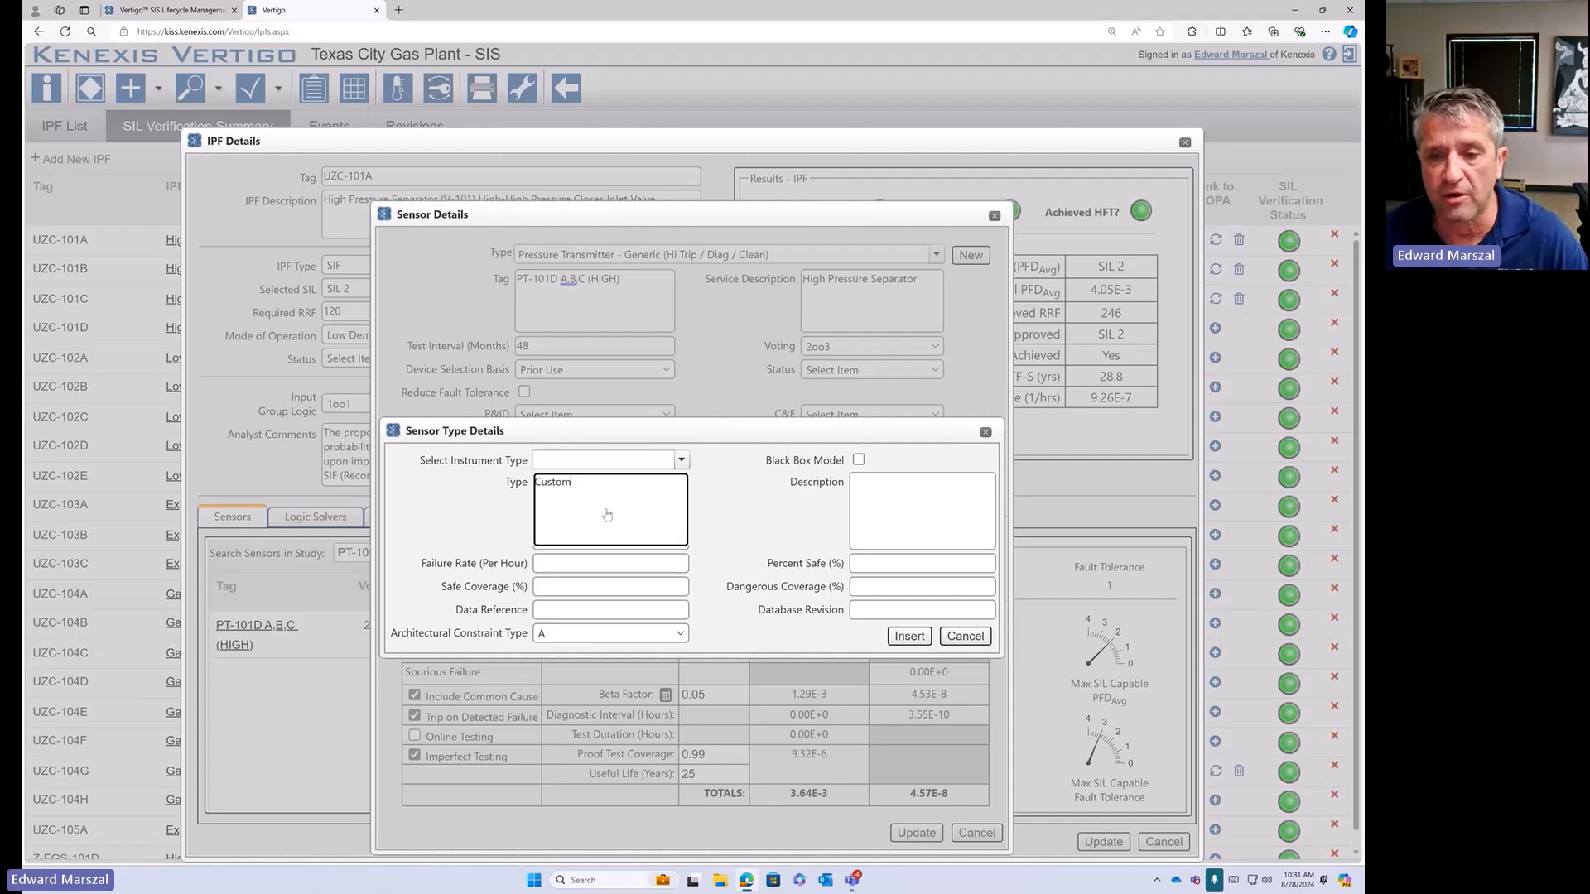
pyautogui.click(879, 509)
pyautogui.click(614, 563)
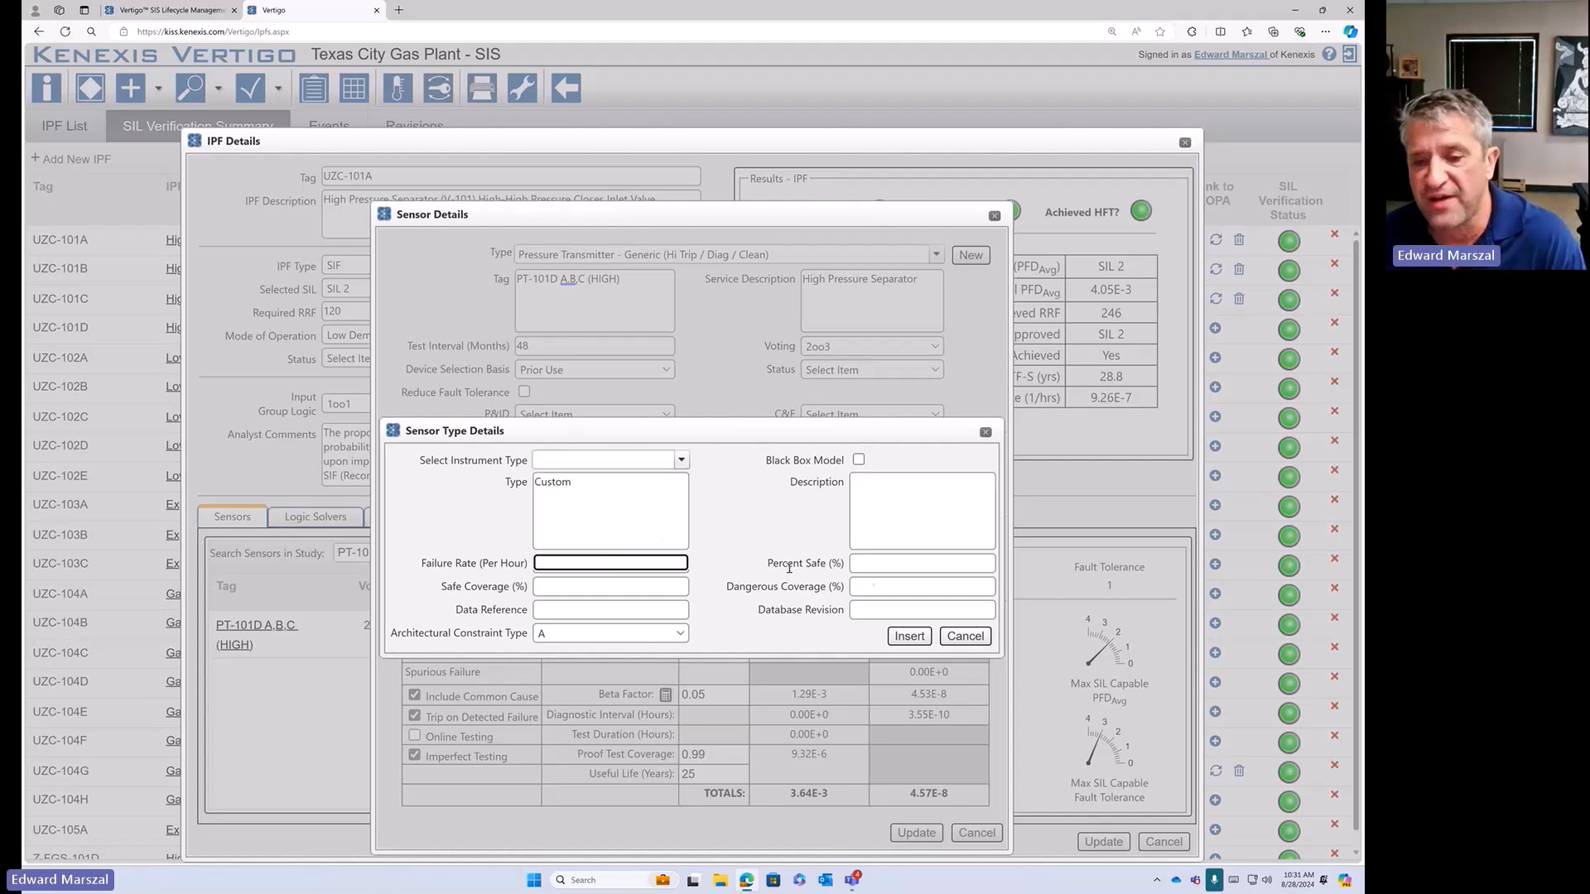
pyautogui.click(890, 562)
pyautogui.click(624, 587)
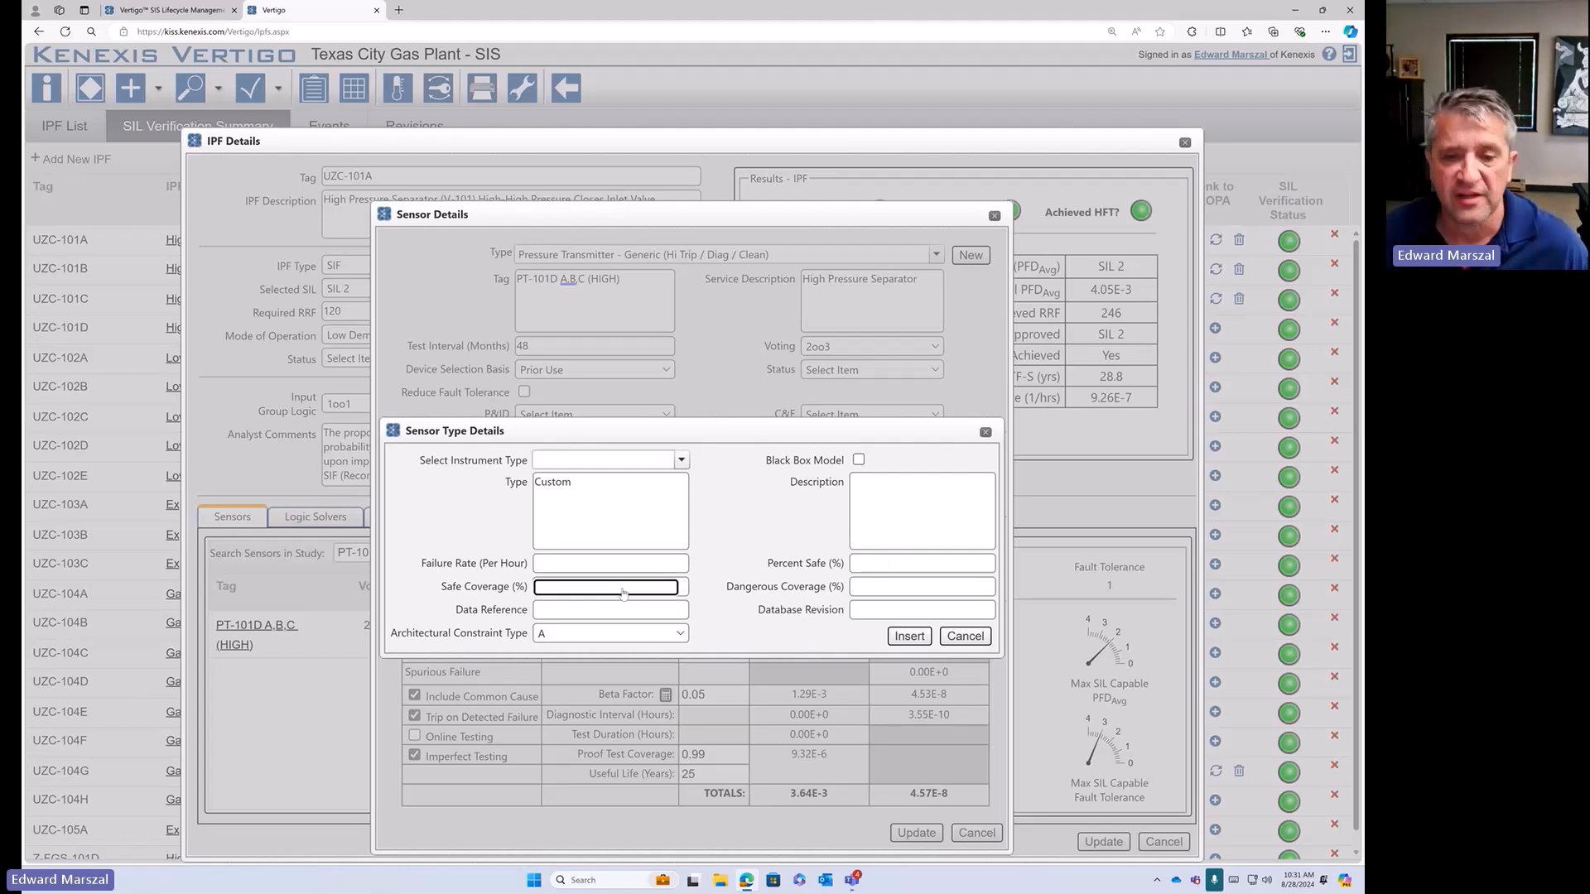
pyautogui.press('Tab')
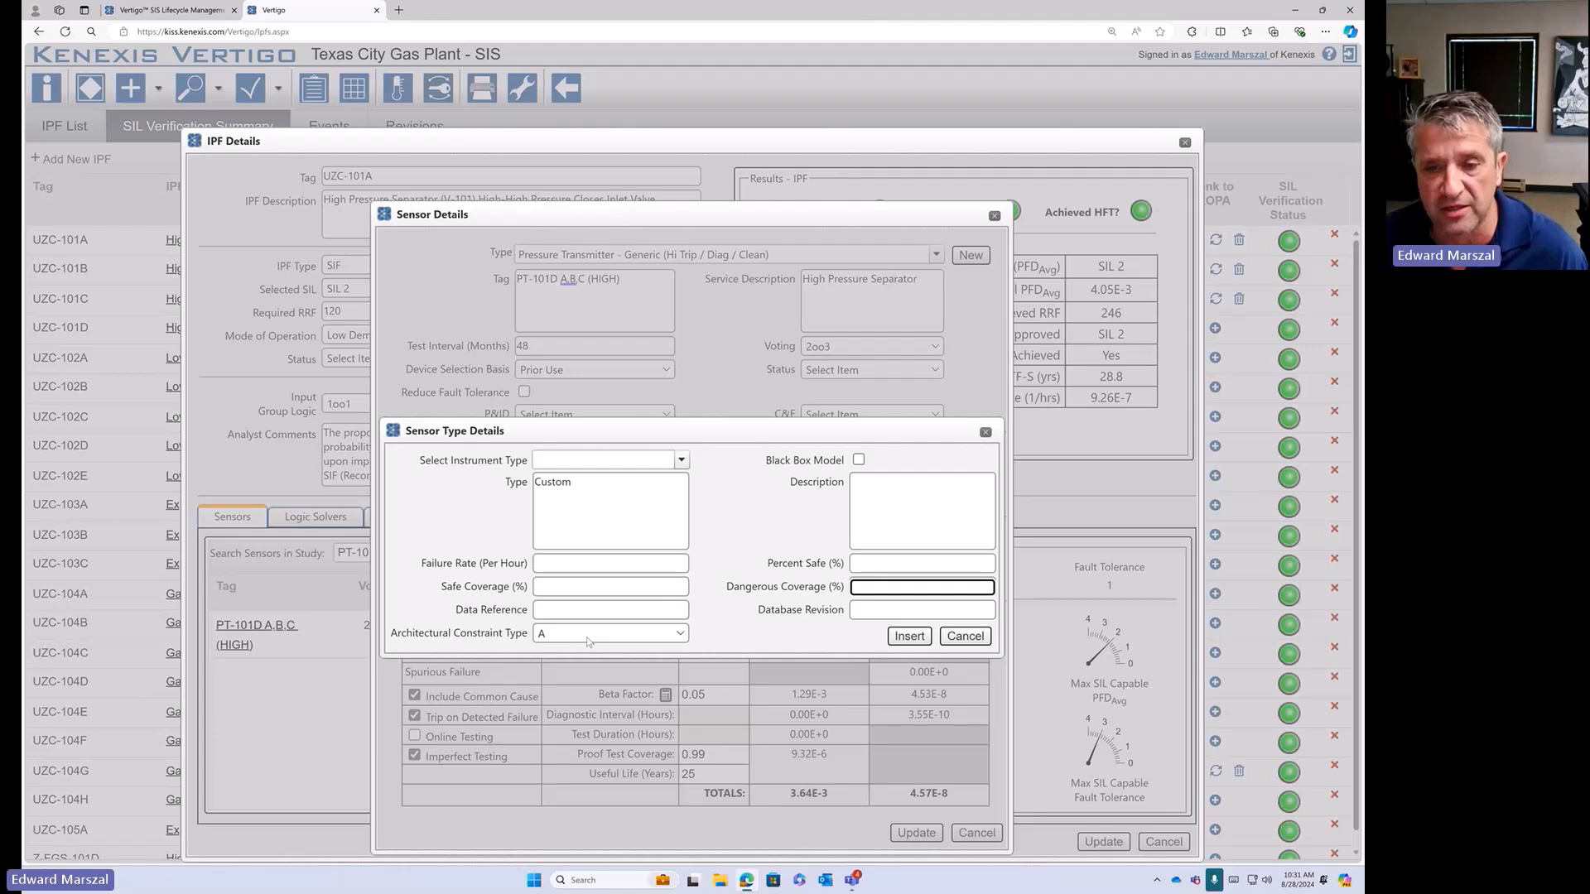
pyautogui.moveTo(586, 482); pyautogui.dragTo(546, 481)
pyautogui.hotkey('ctrl', 'a')
pyautogui.press('BackSpace')
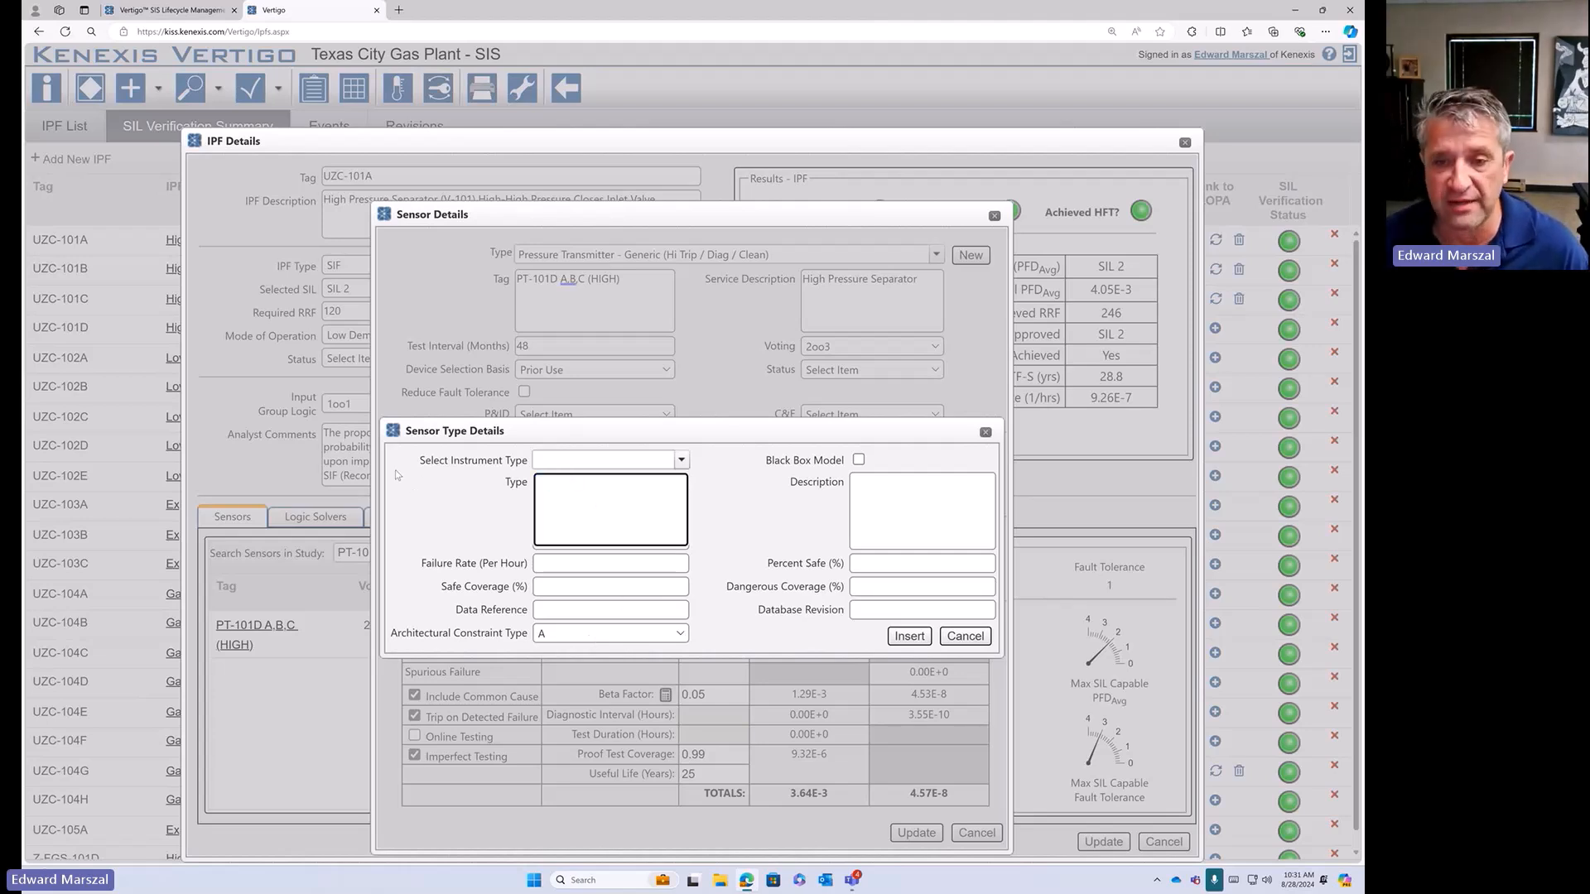
# - Switch the new sensor type to the Black Box Model and name it Triconex Custom System
pyautogui.click(859, 460)
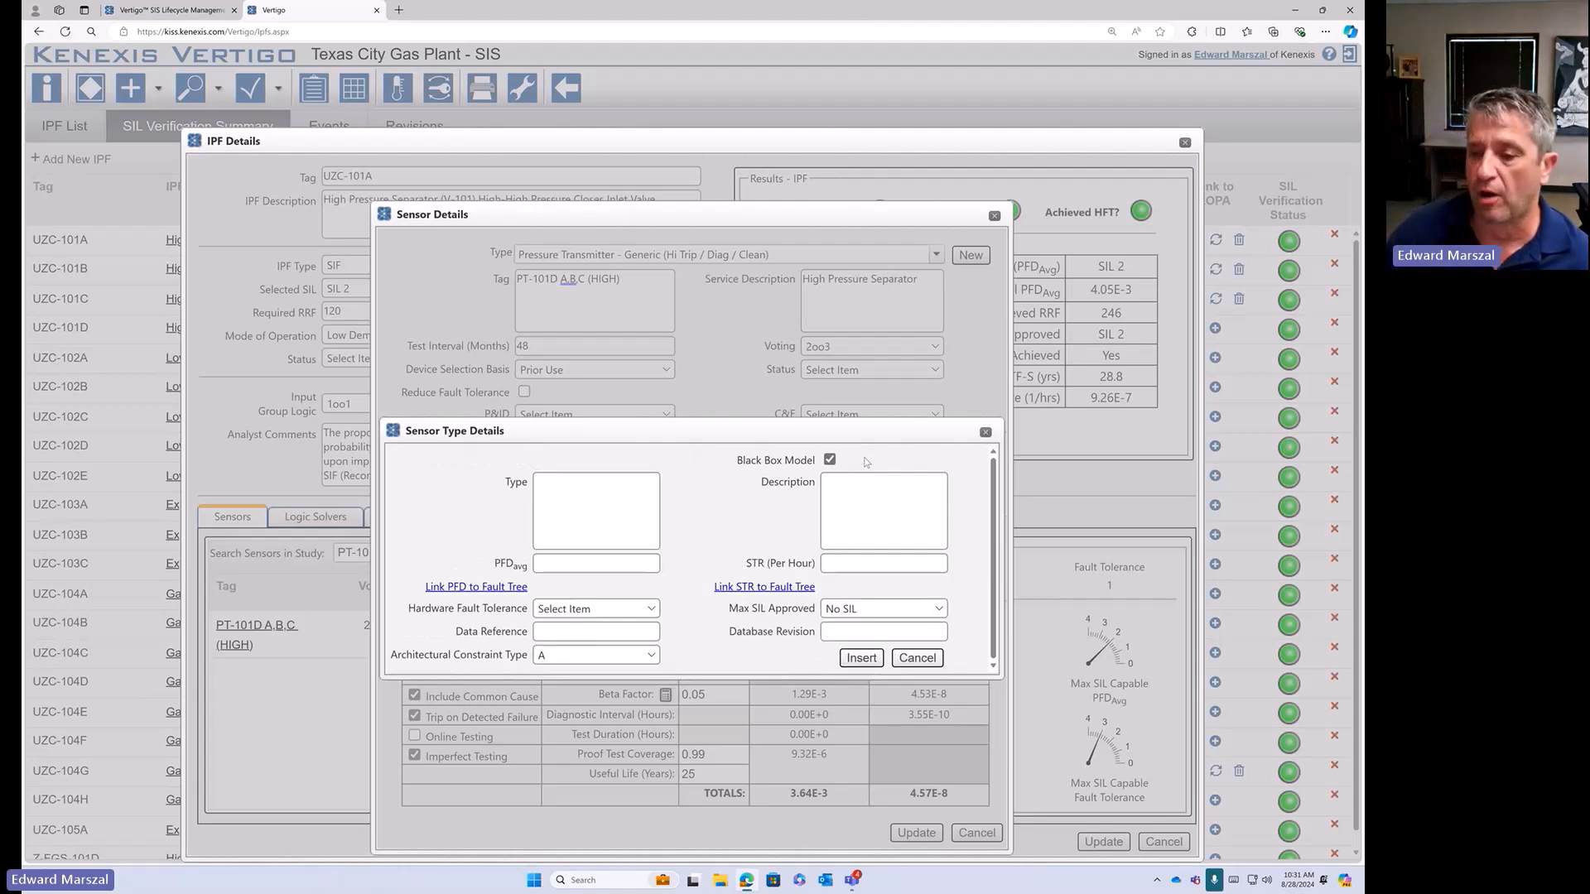
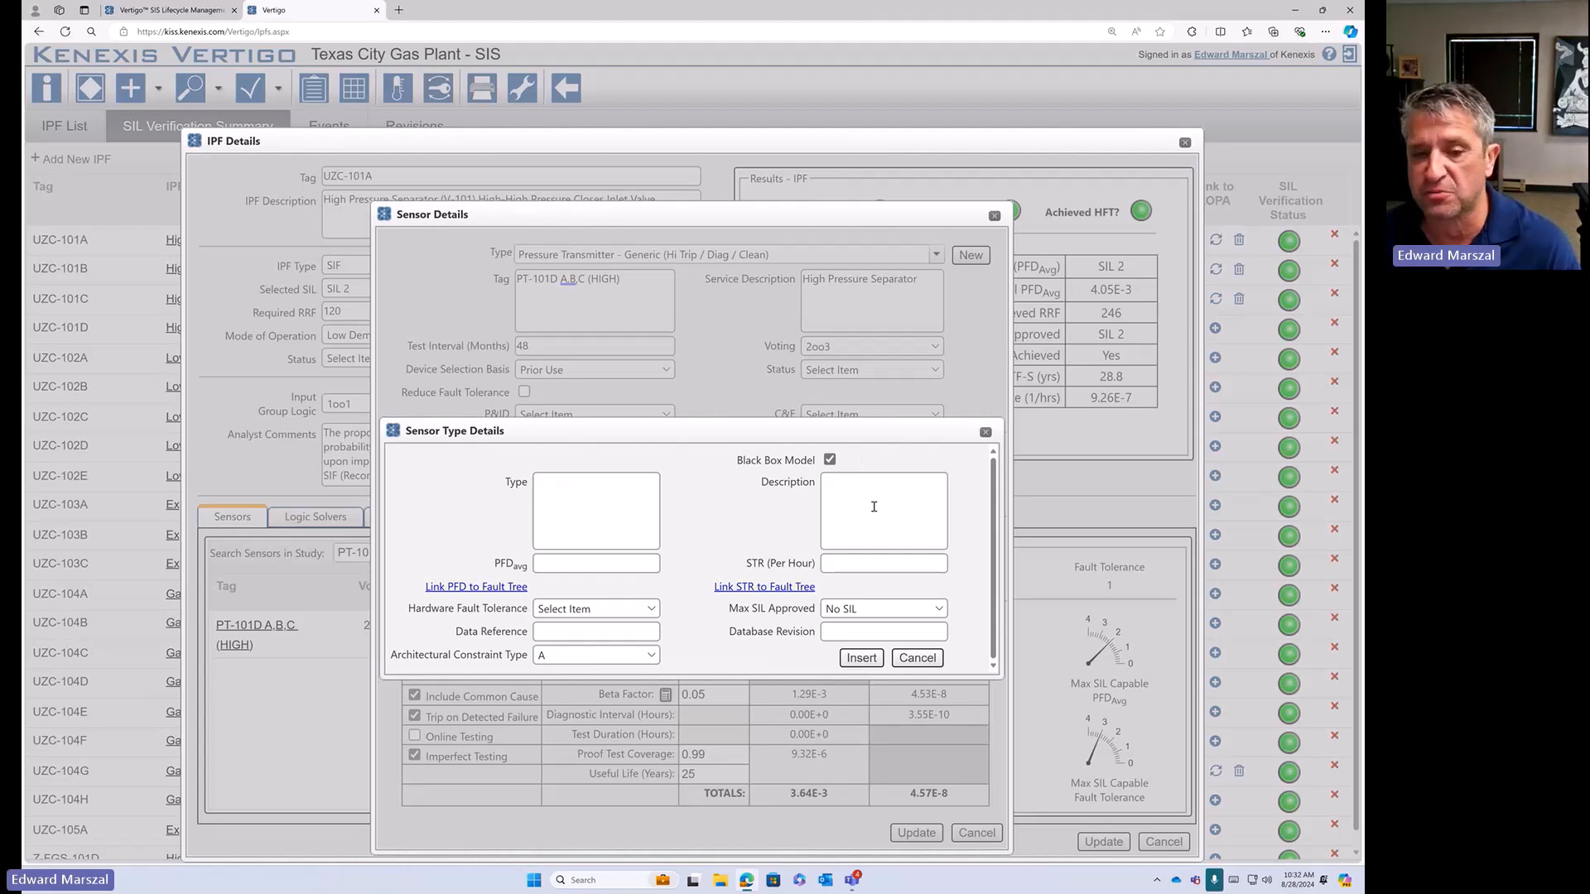
pyautogui.click(592, 500)
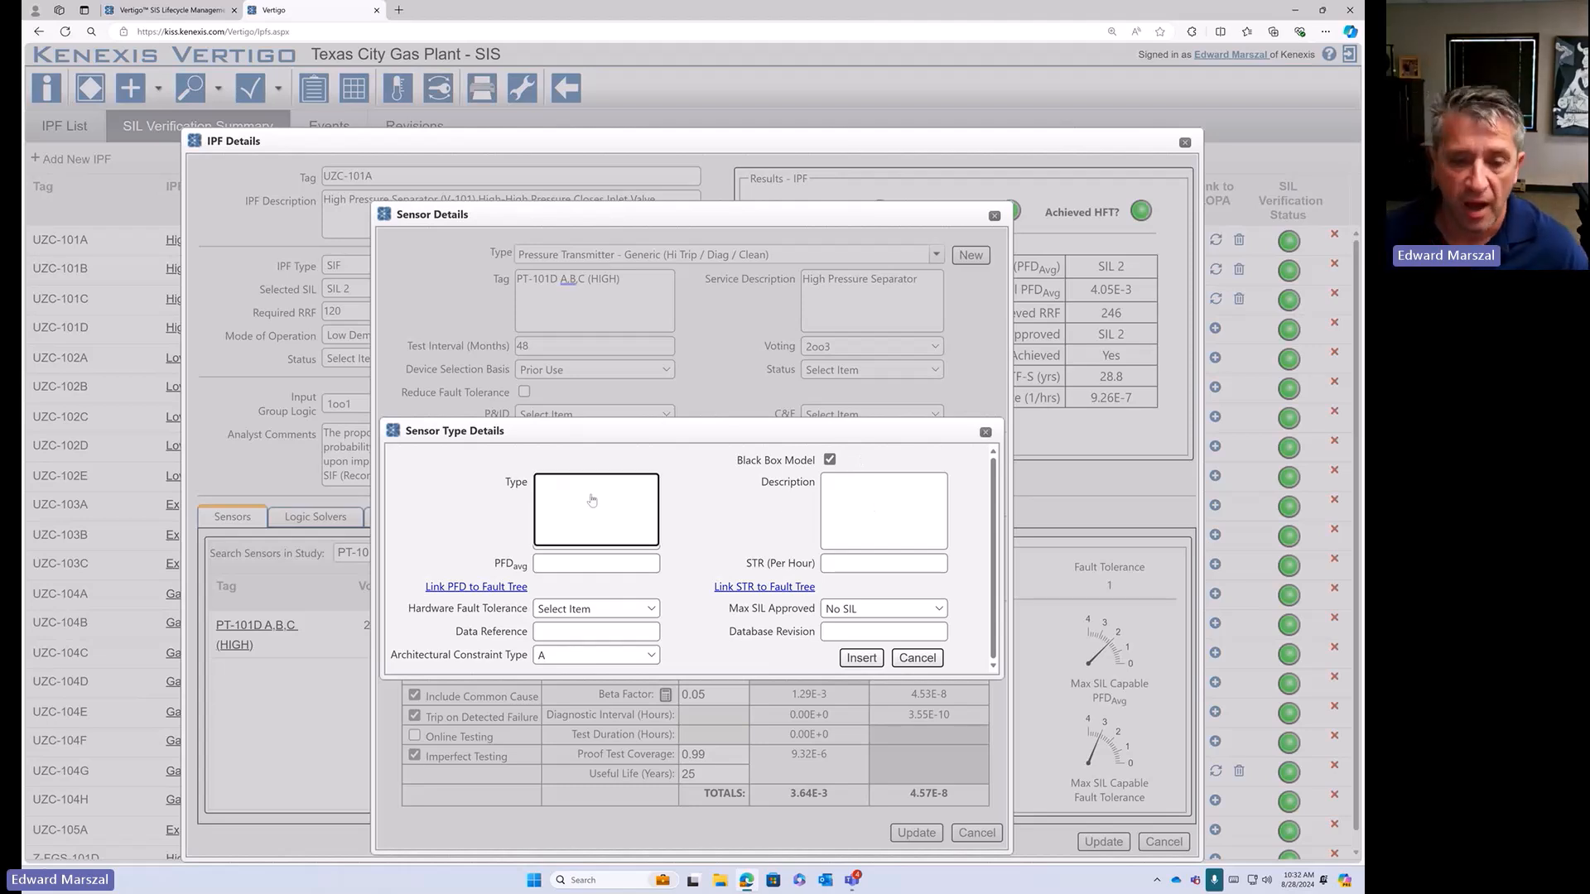
pyautogui.write('Tricone')
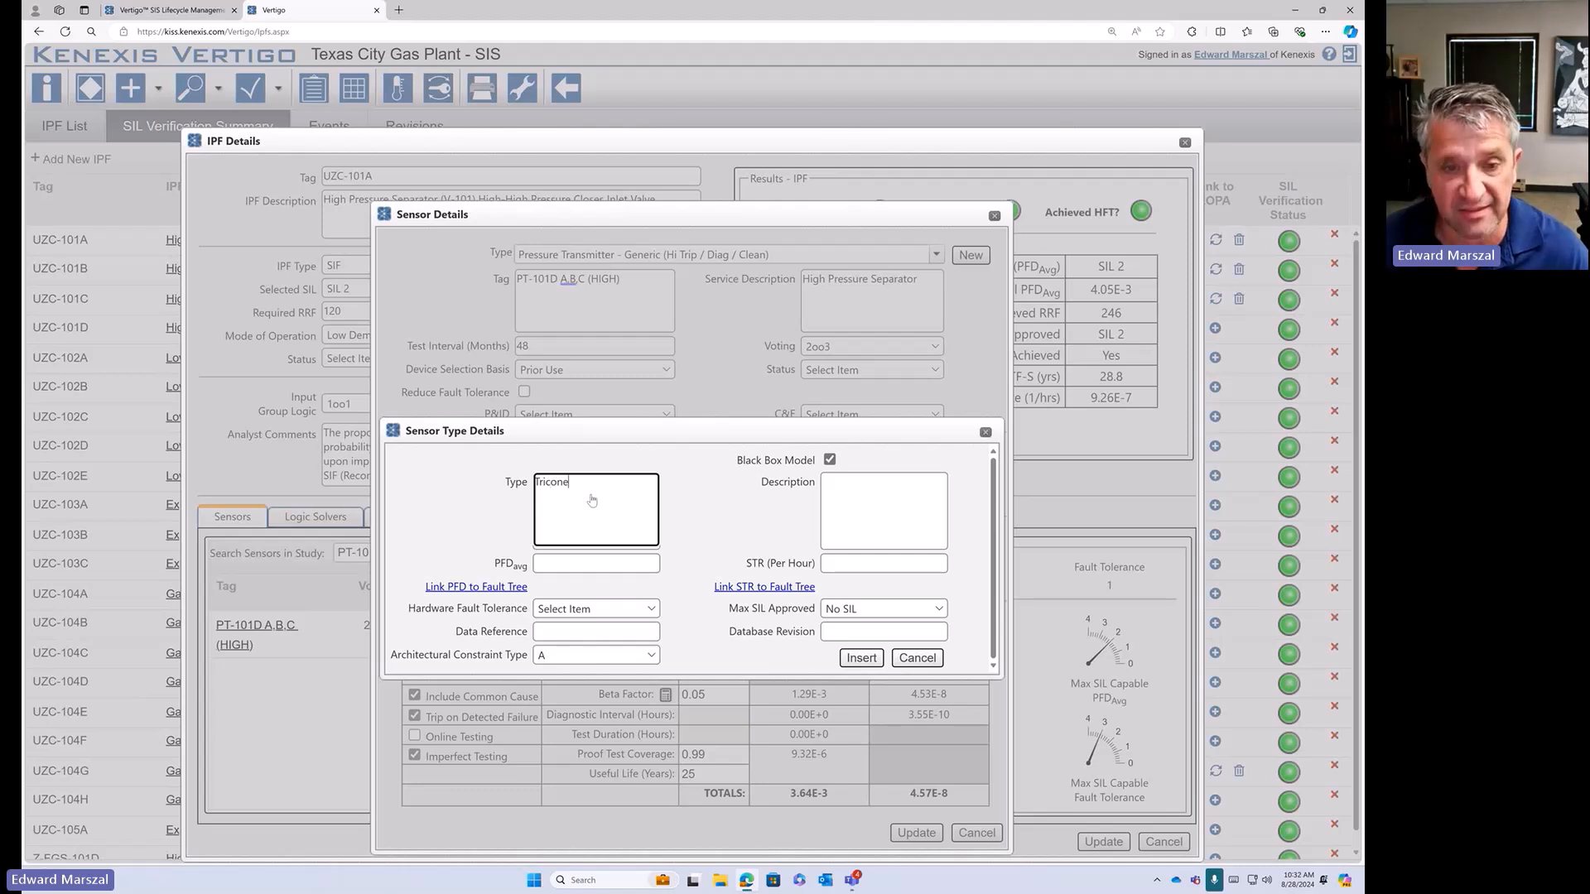
pyautogui.write('x Tricon')
pyautogui.press('BackSpace')
pyautogui.press('BackSpace')
pyautogui.press('BackSpace')
pyautogui.press('BackSpace')
pyautogui.press('BackSpace')
pyautogui.press('BackSpace')
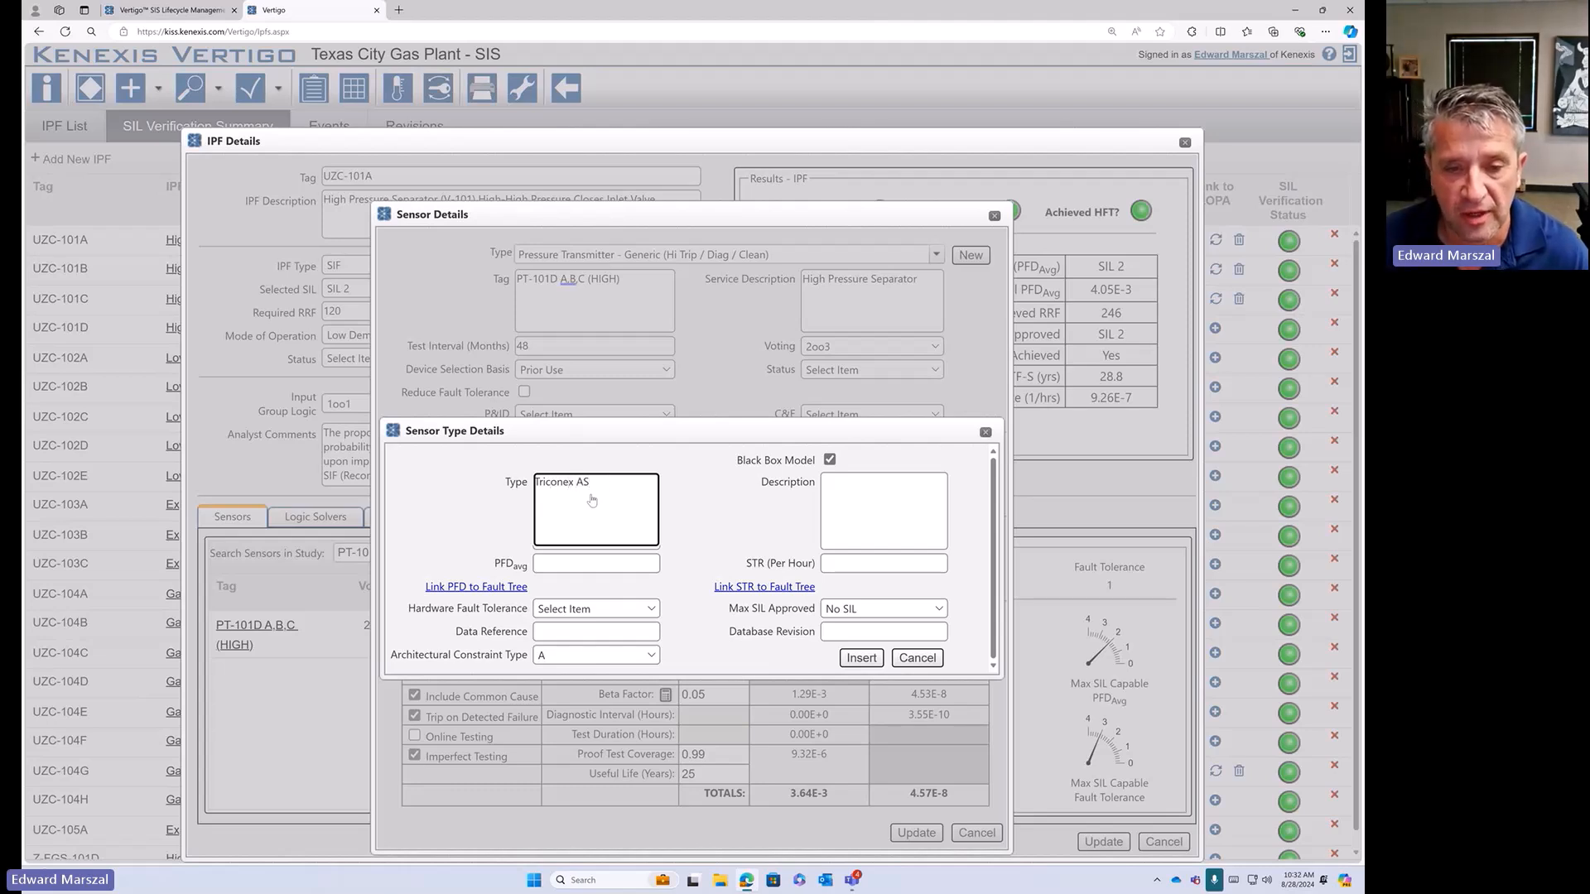
pyautogui.write('Custom')
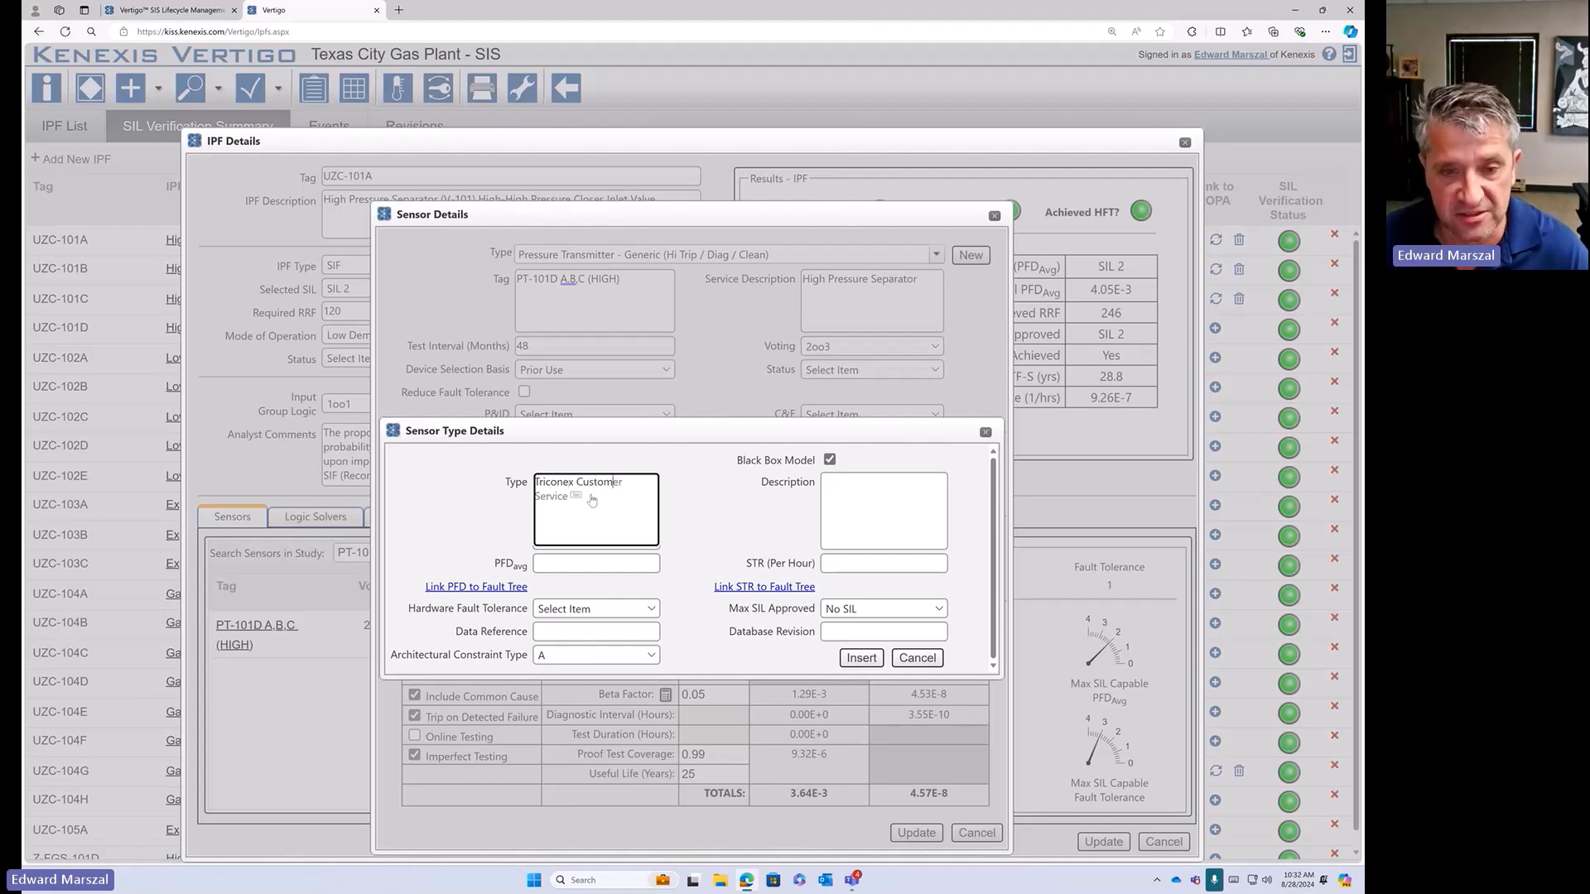
pyautogui.write(' System')
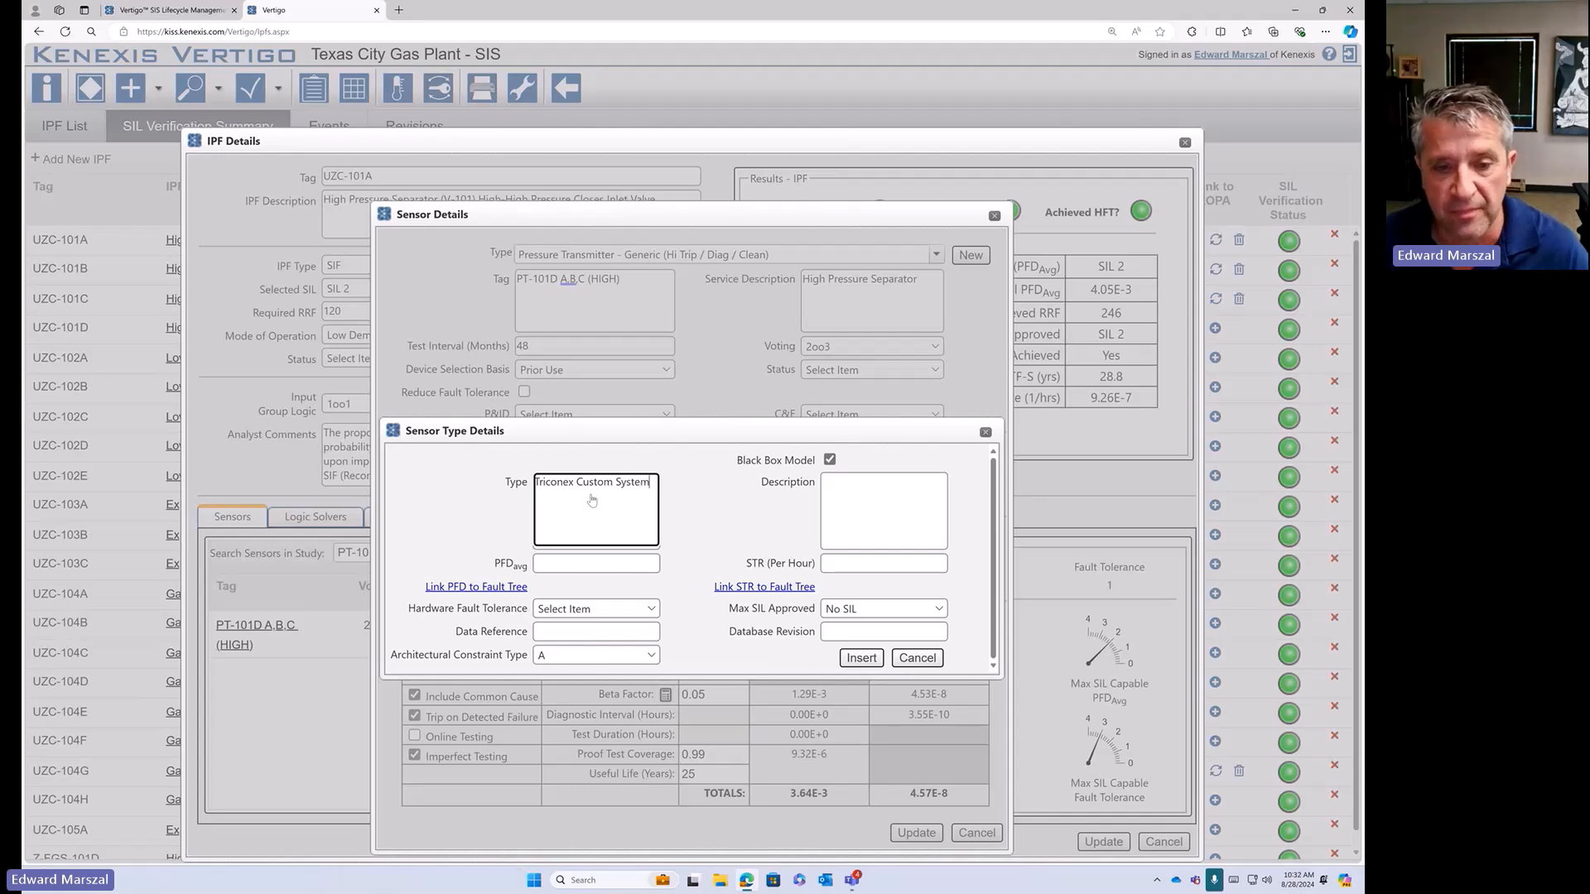
# - Give the black box sensor type a PFDavg of 2e-6, STR of 1e-8 per hour, hardware fault tolerance 1 and max SIL approved SIL 3
pyautogui.click(602, 563)
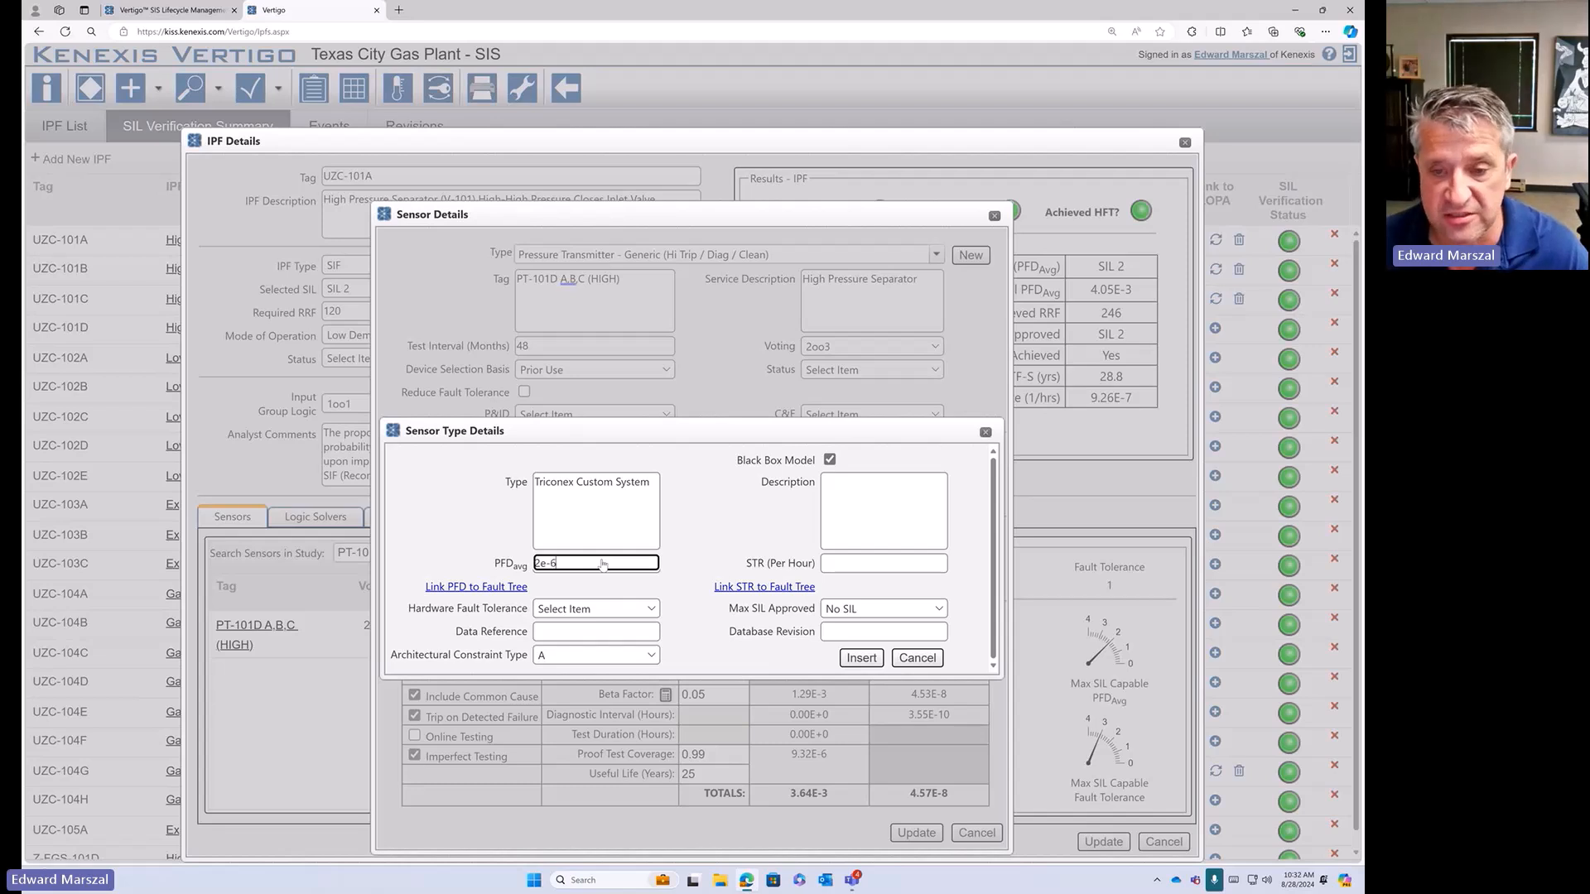
pyautogui.click(907, 566)
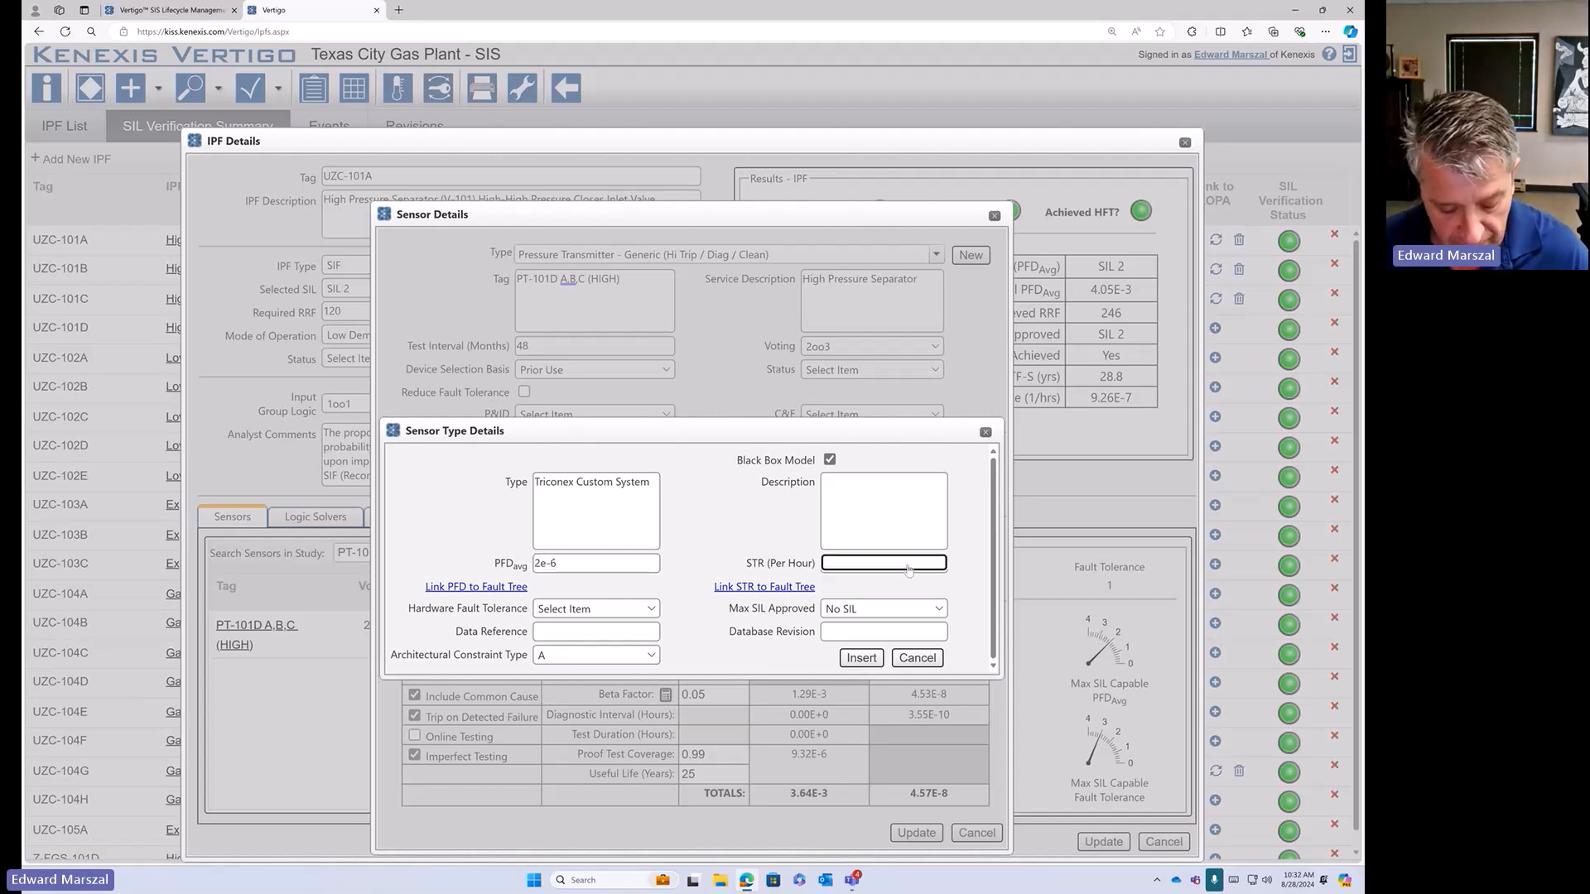
pyautogui.write('1e-8')
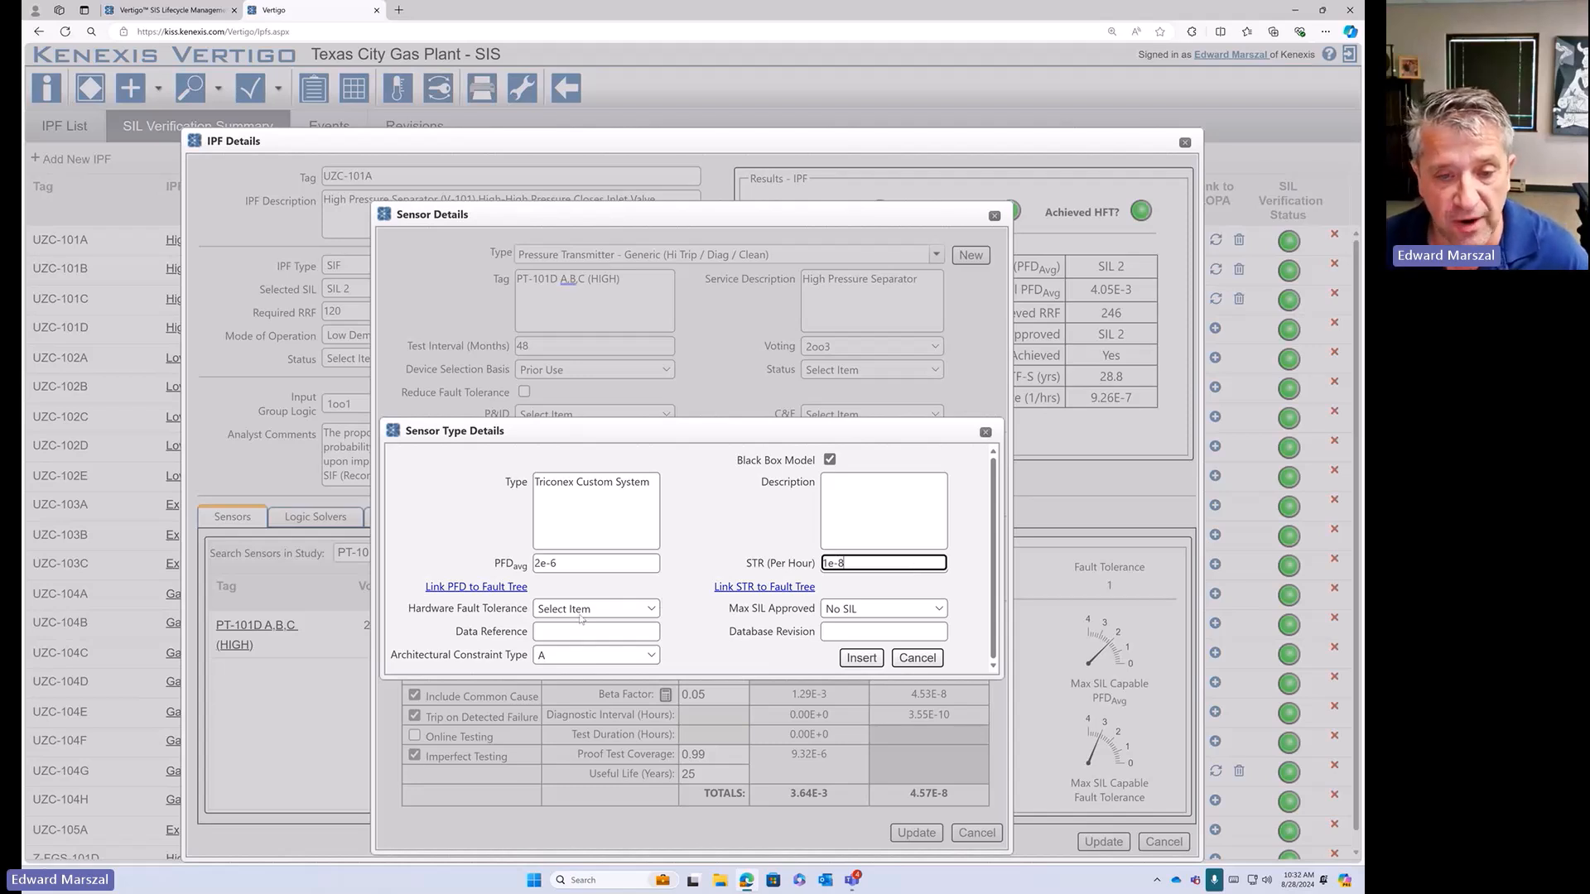
pyautogui.click(608, 614)
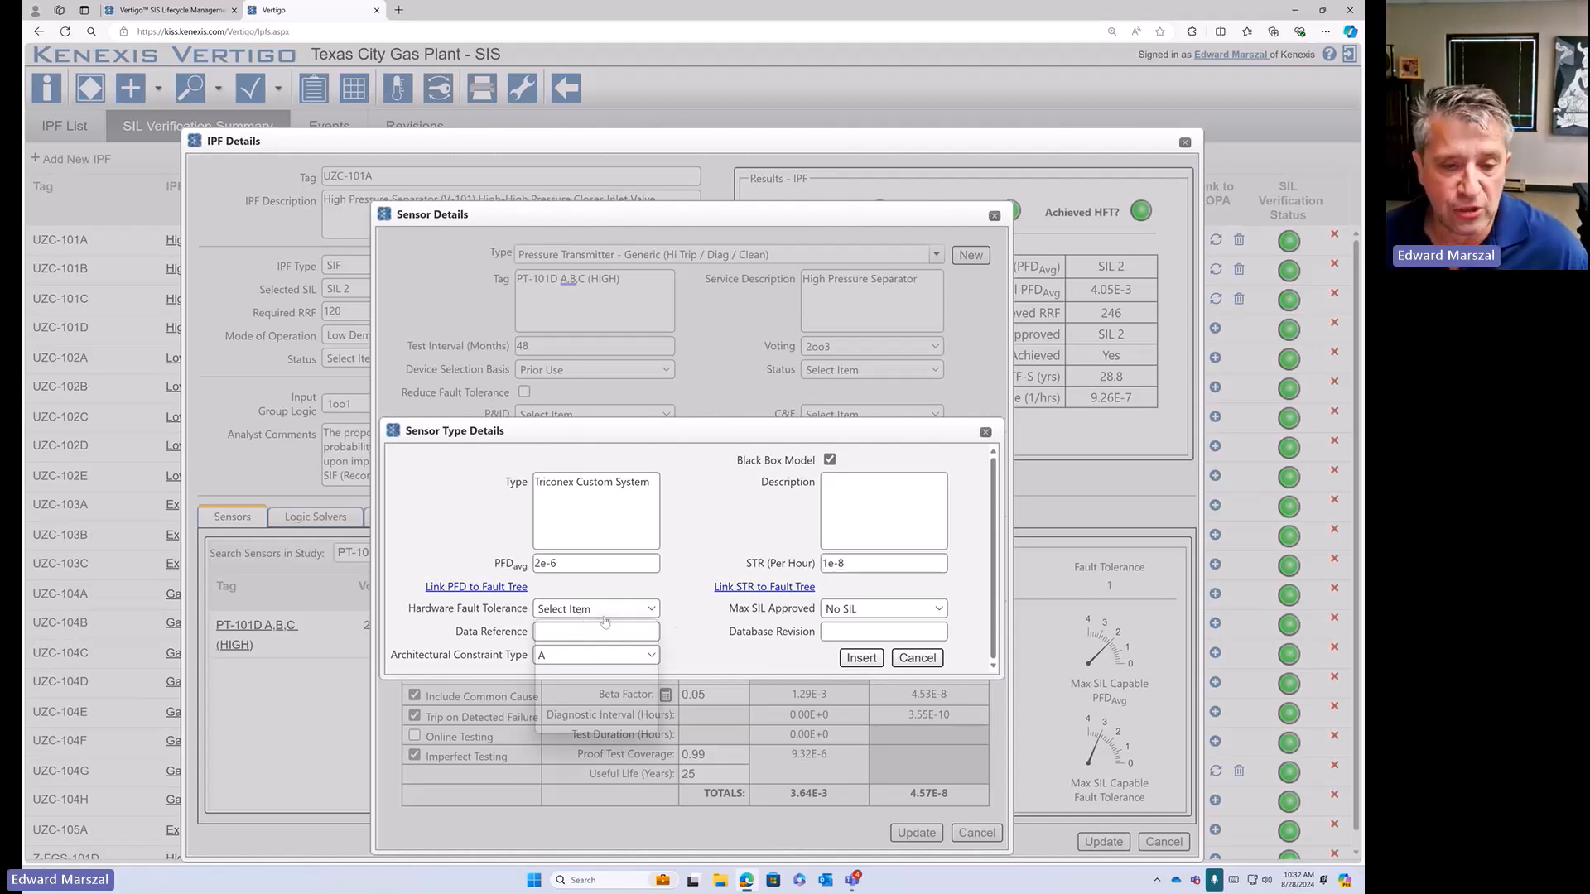
pyautogui.click(575, 669)
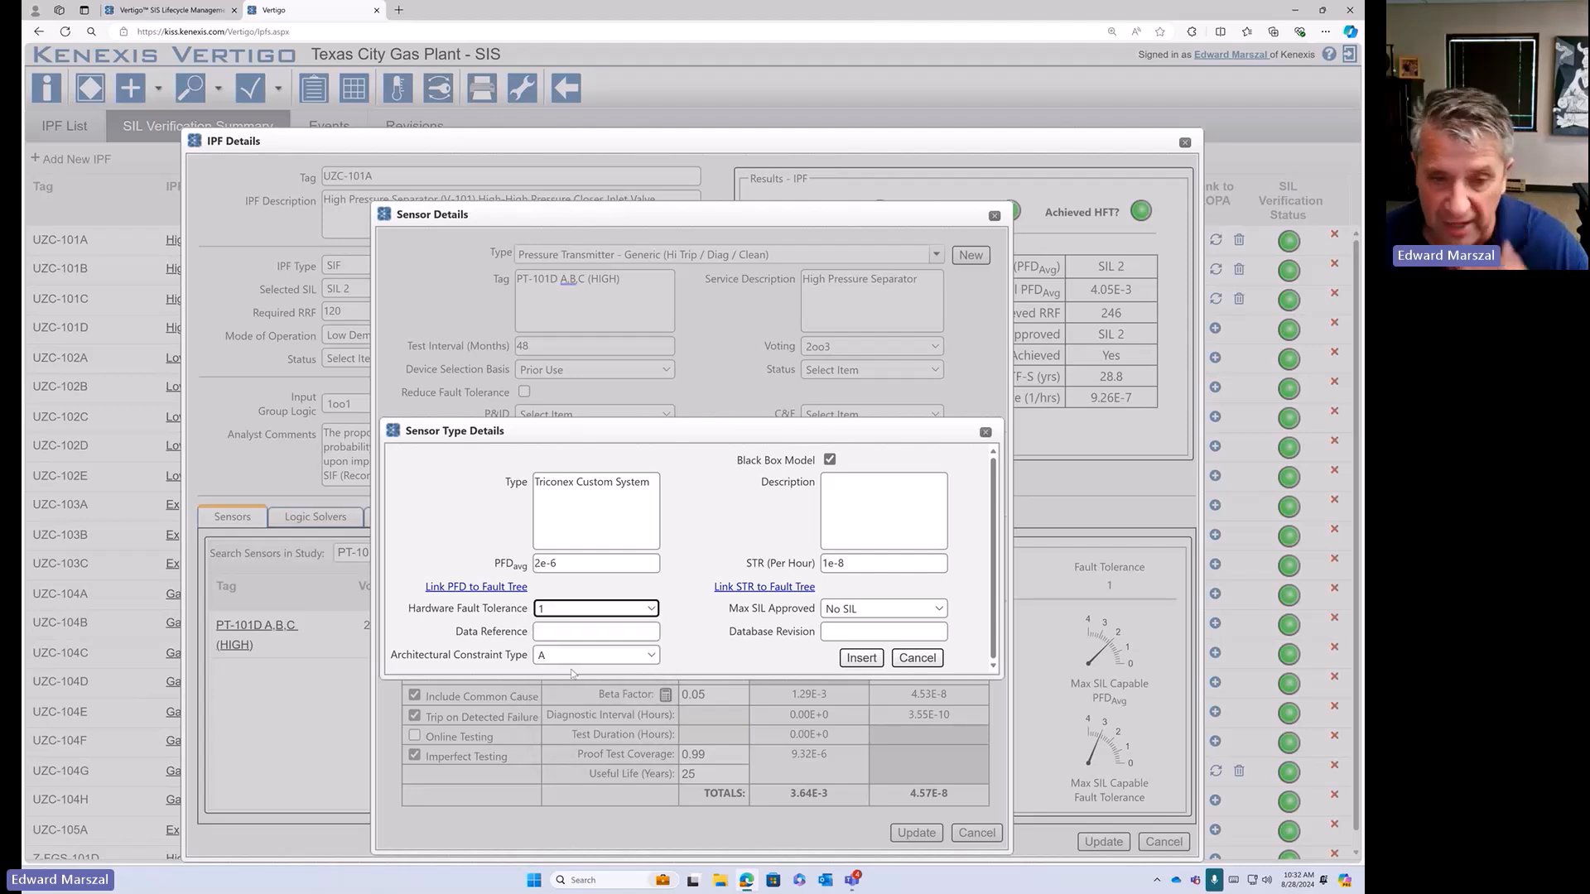
pyautogui.click(883, 612)
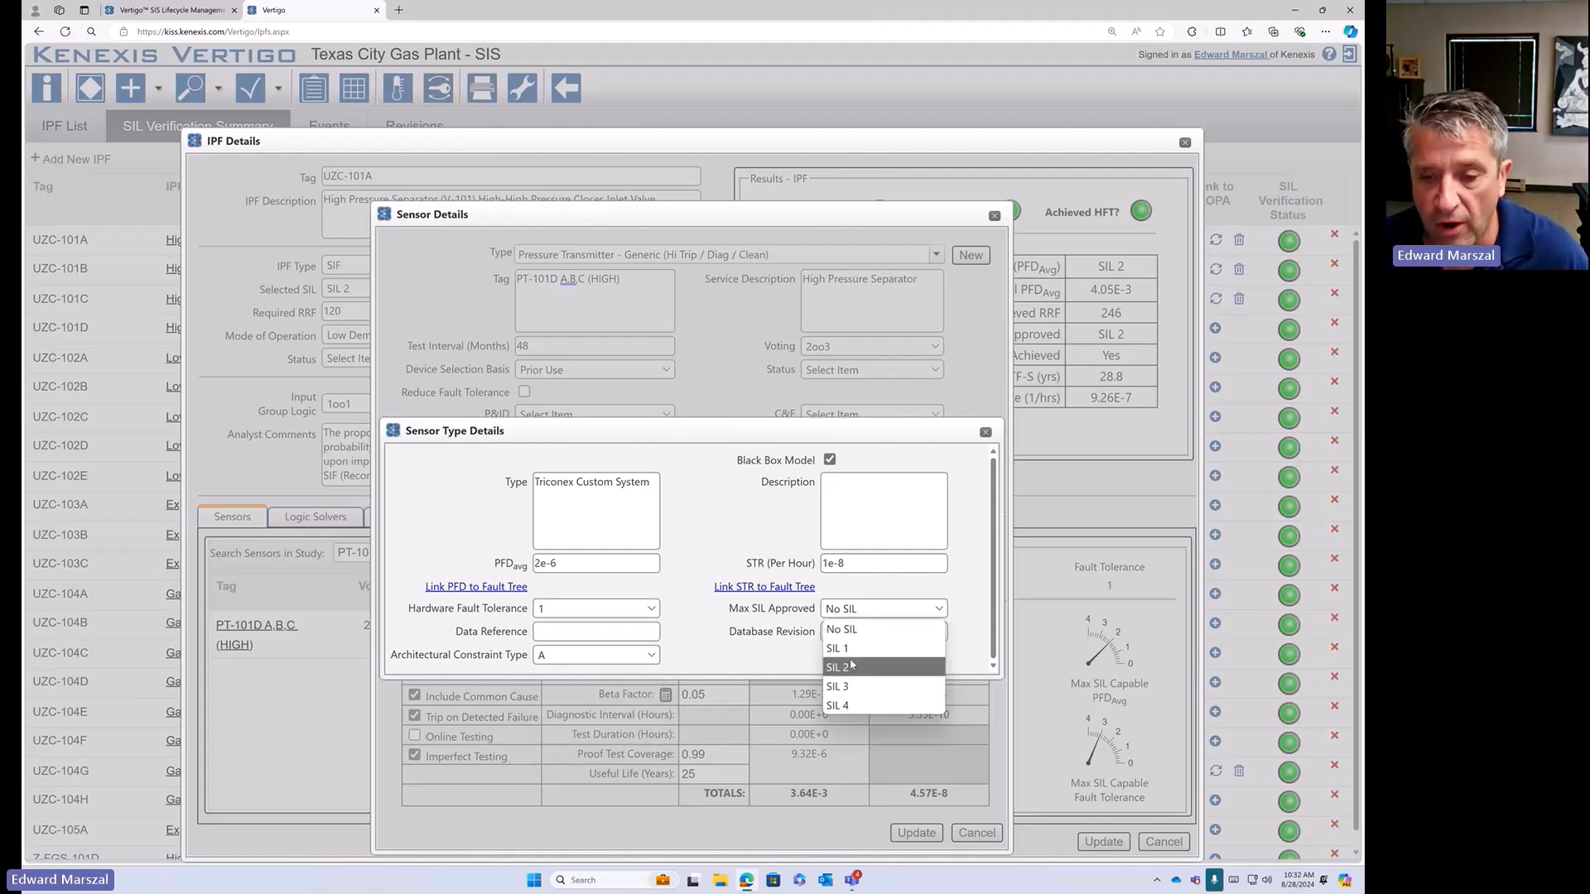
pyautogui.click(853, 687)
# - Fill in Vendor Report as the data reference and NA as the database revision, and set the architectural constraint type to B
pyautogui.click(627, 636)
pyautogui.write('Vednro')
pyautogui.press('BackSpace')
pyautogui.press('BackSpace')
pyautogui.press('BackSpace')
pyautogui.press('BackSpace')
pyautogui.write('endor Repot')
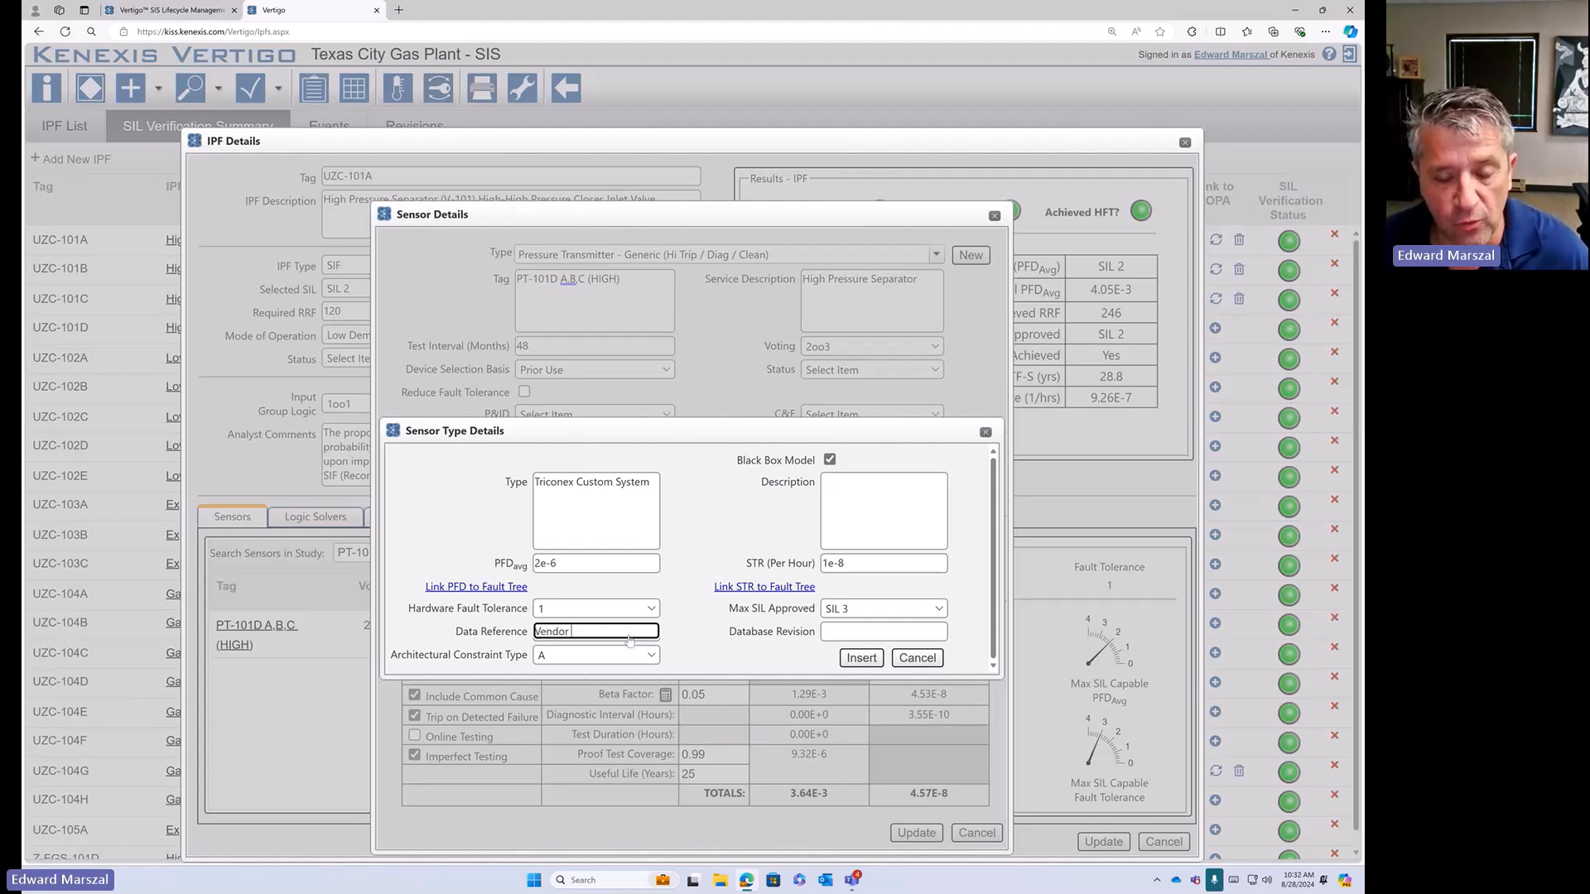
pyautogui.press('Left')
pyautogui.write('r')
pyautogui.click(863, 634)
pyautogui.write('NA')
pyautogui.click(646, 656)
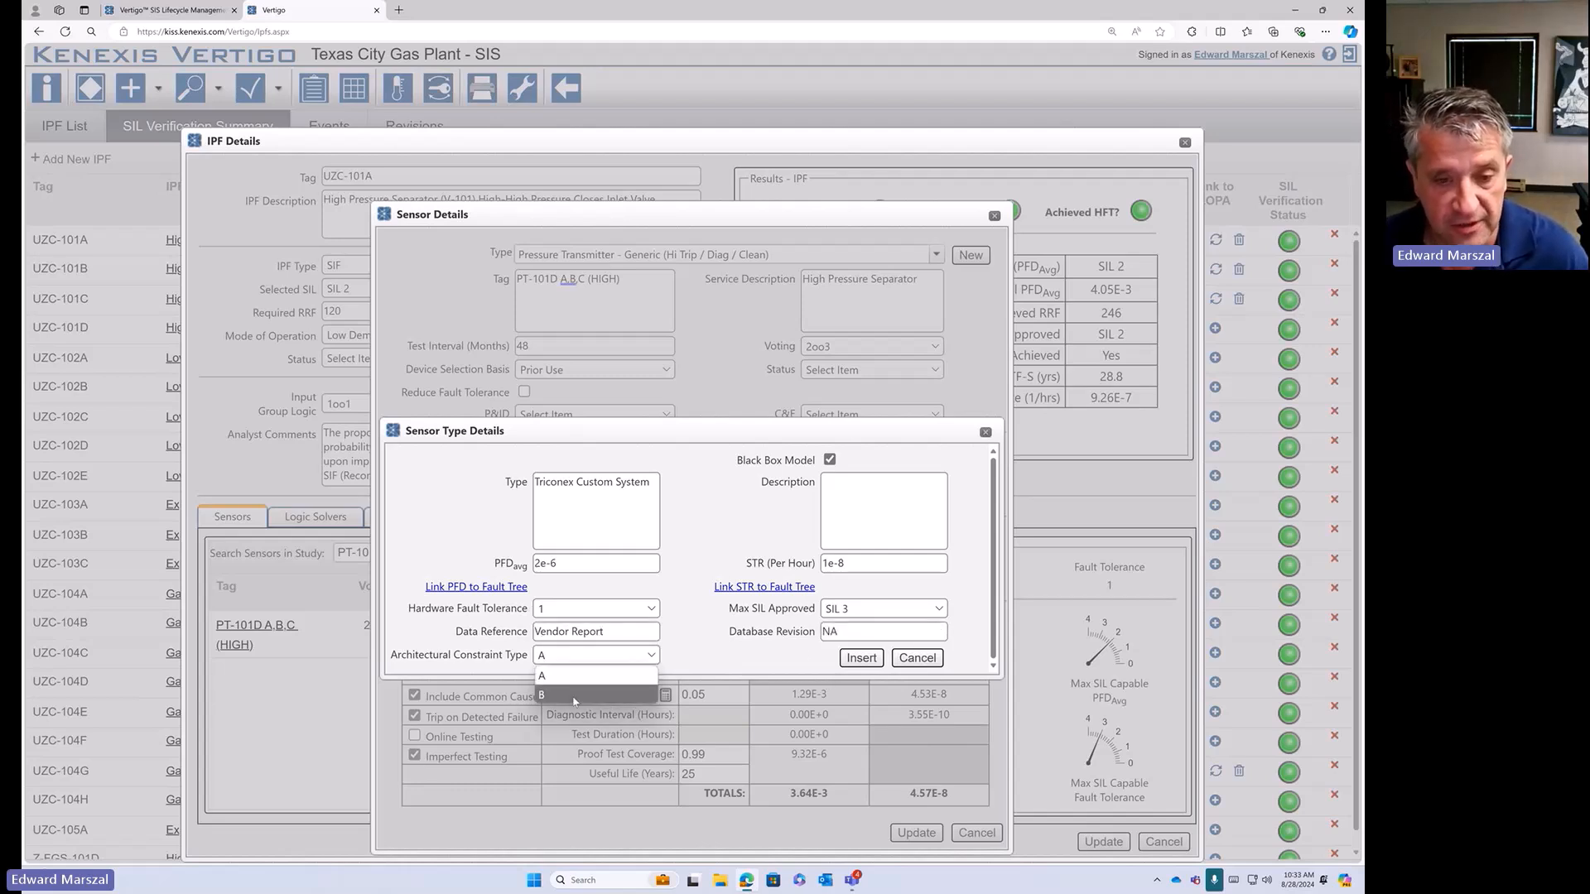
pyautogui.click(574, 695)
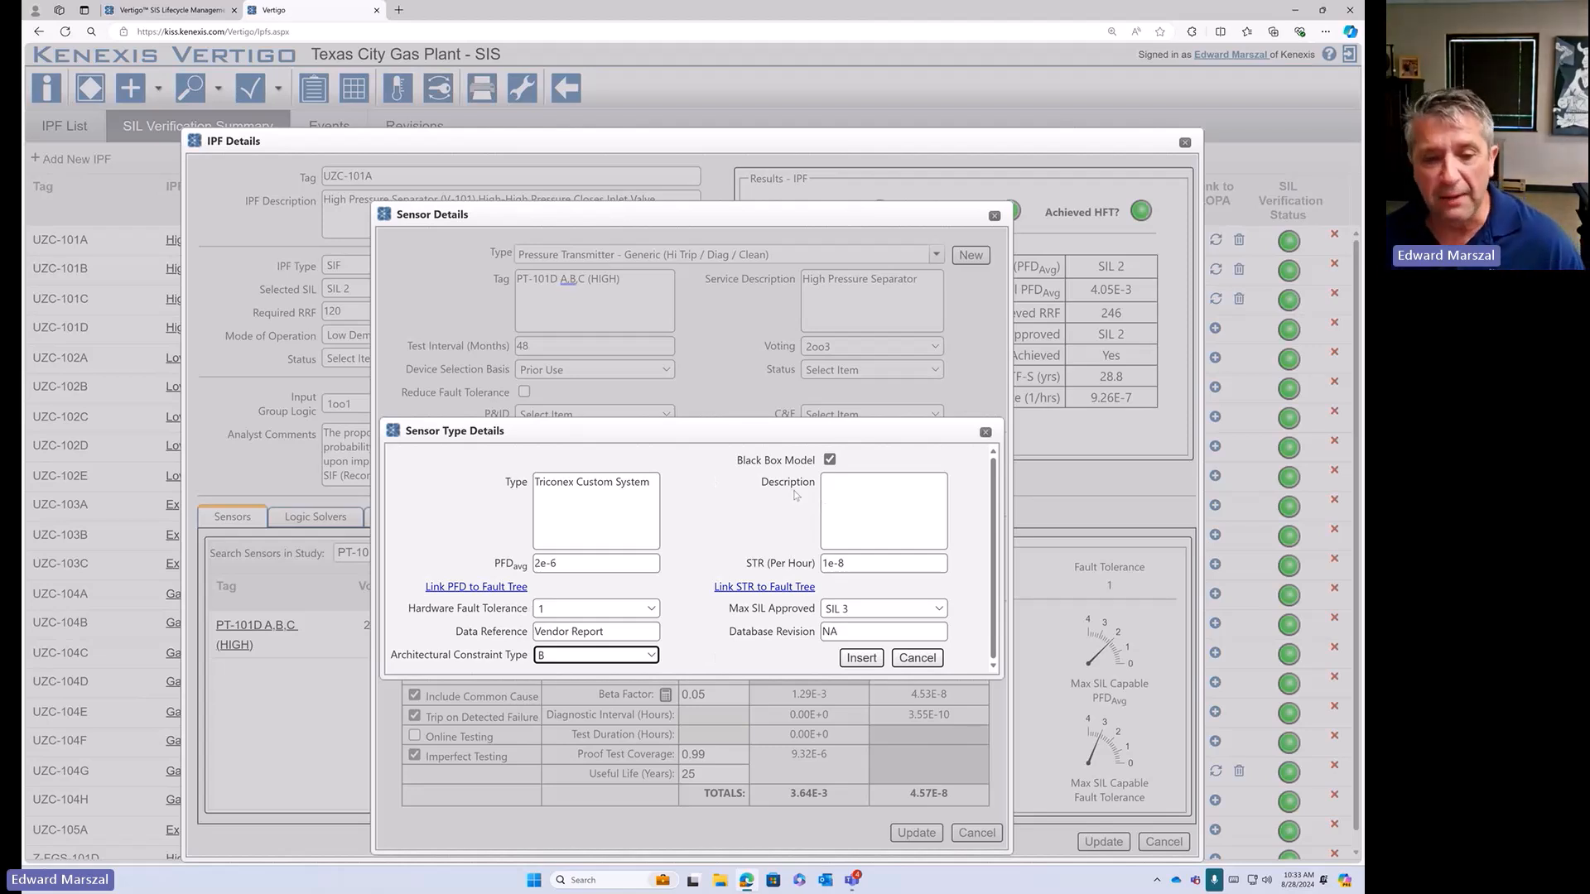
# - Clear the PFDavg and STR values, try linking the PFD to an Arbor fault tree study, and discard the new sensor type
pyautogui.click(596, 559)
pyautogui.hotkey('ctrl', 'a')
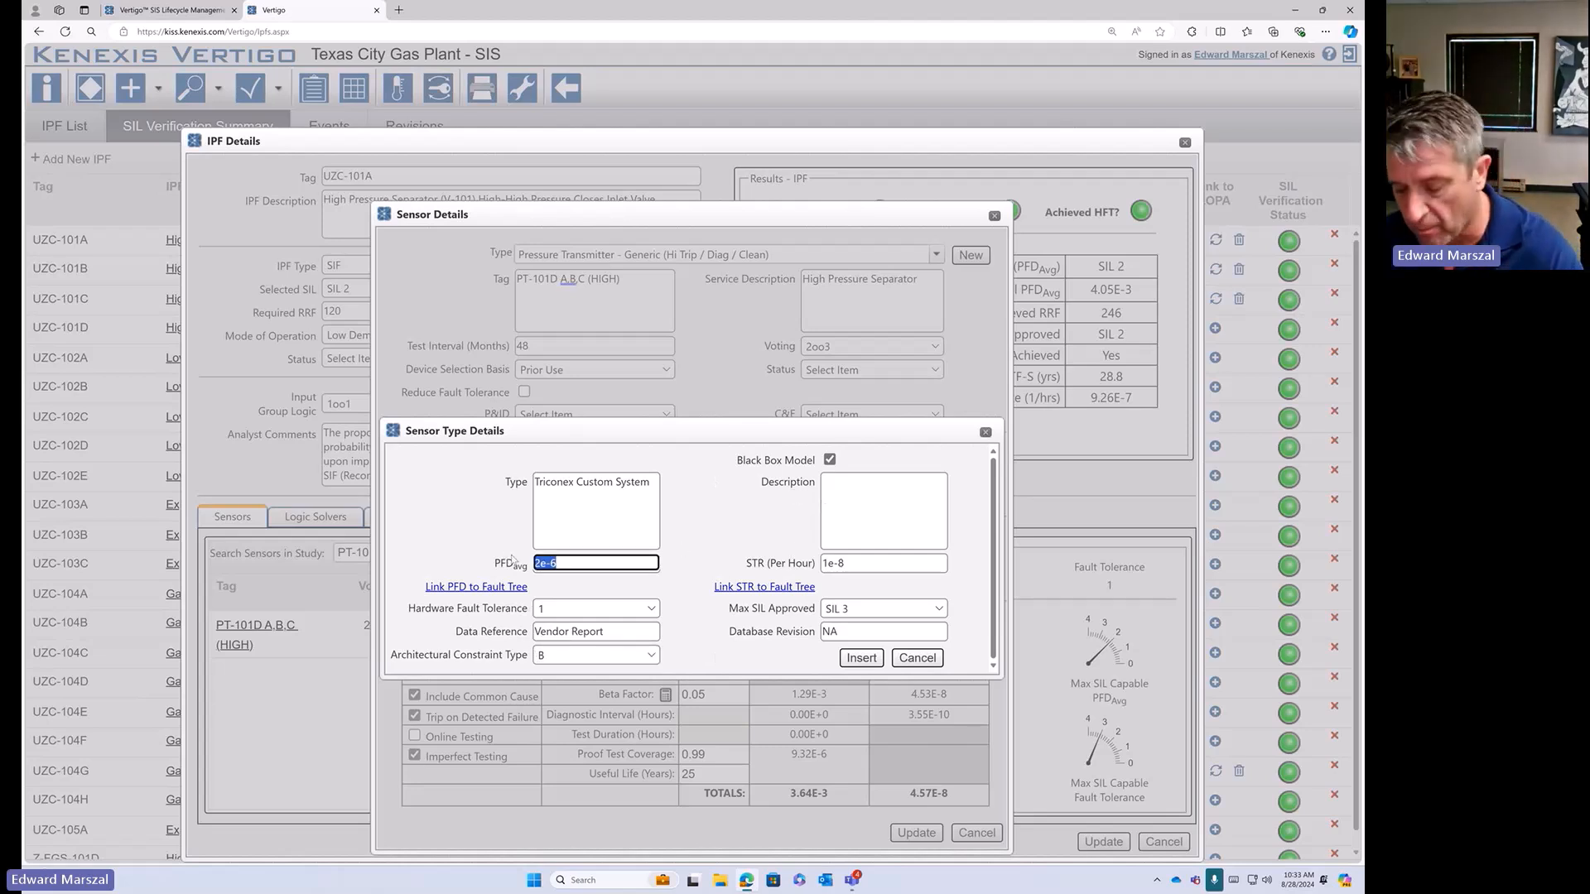
pyautogui.press('BackSpace')
pyautogui.moveTo(879, 562); pyautogui.dragTo(810, 559)
pyautogui.press('BackSpace')
pyautogui.click(766, 539)
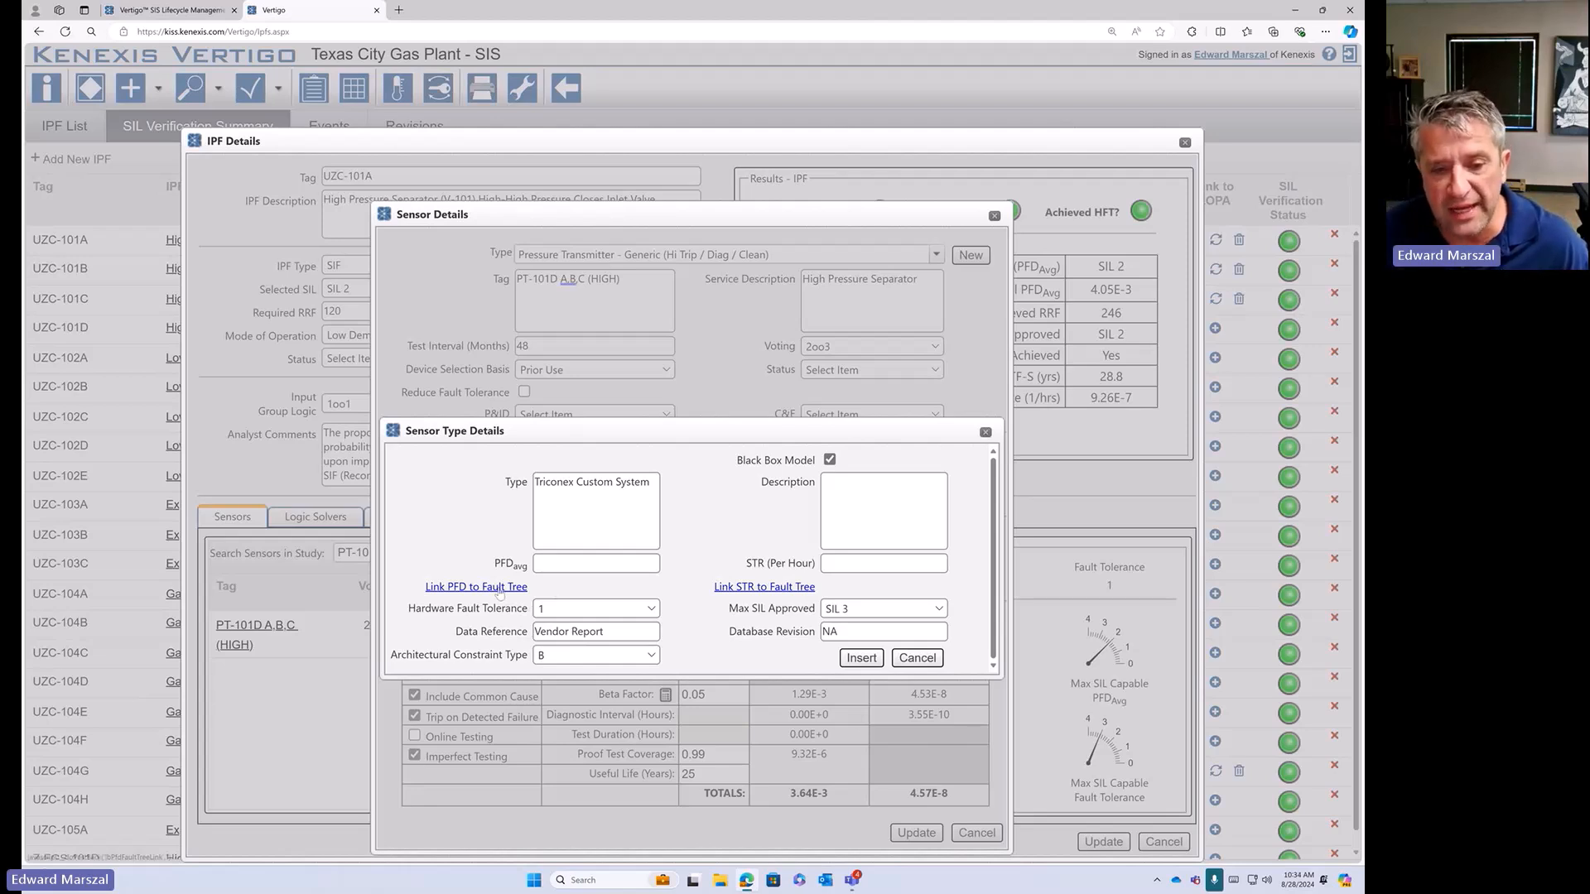
pyautogui.click(500, 593)
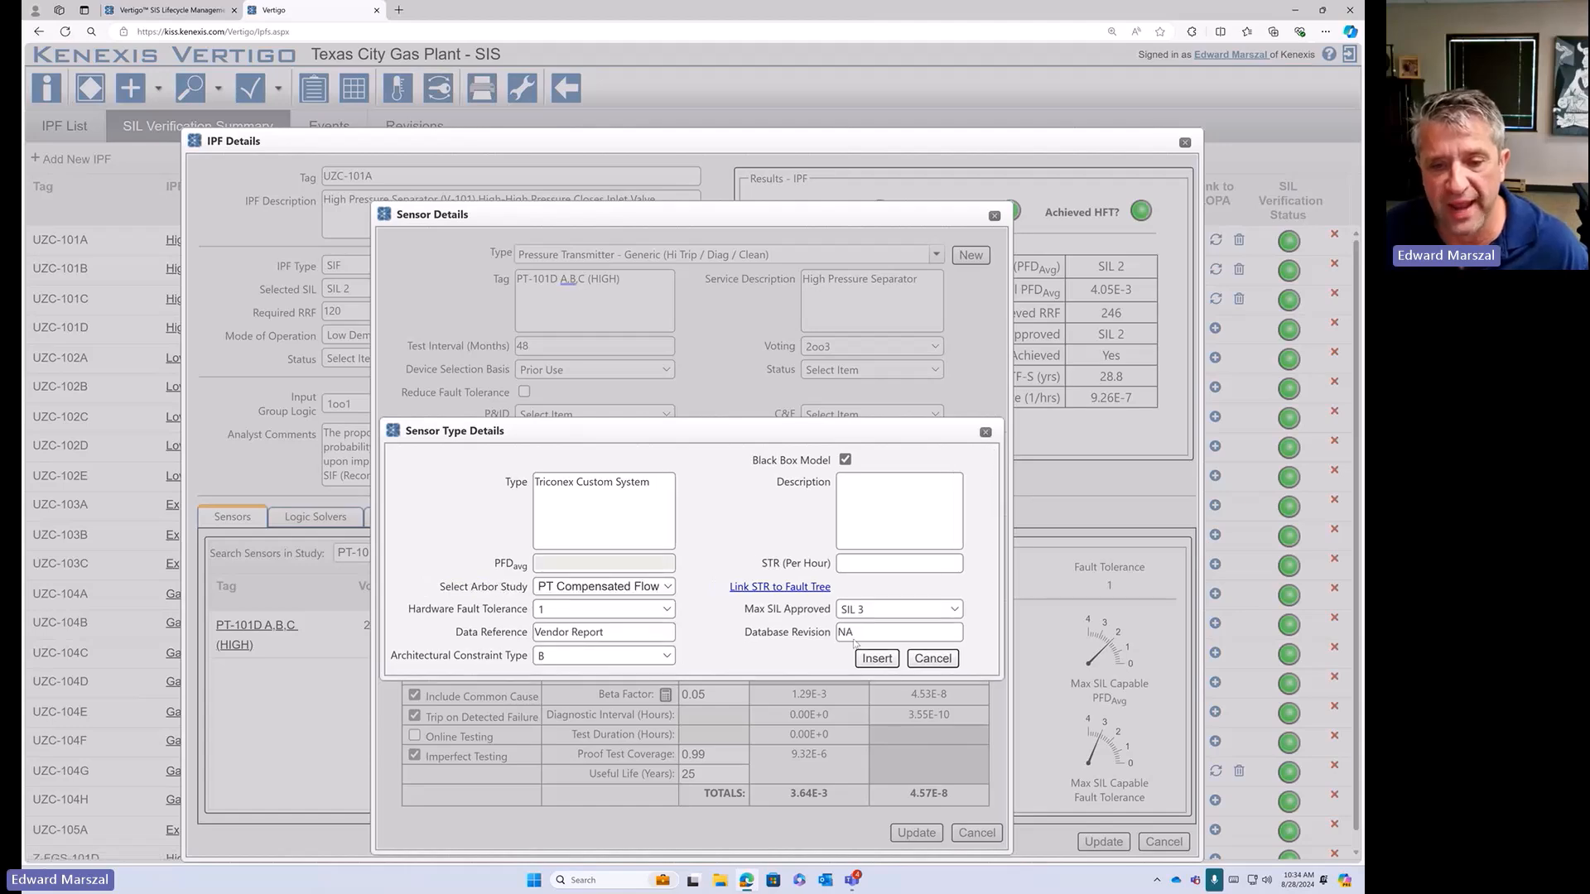
pyautogui.click(914, 663)
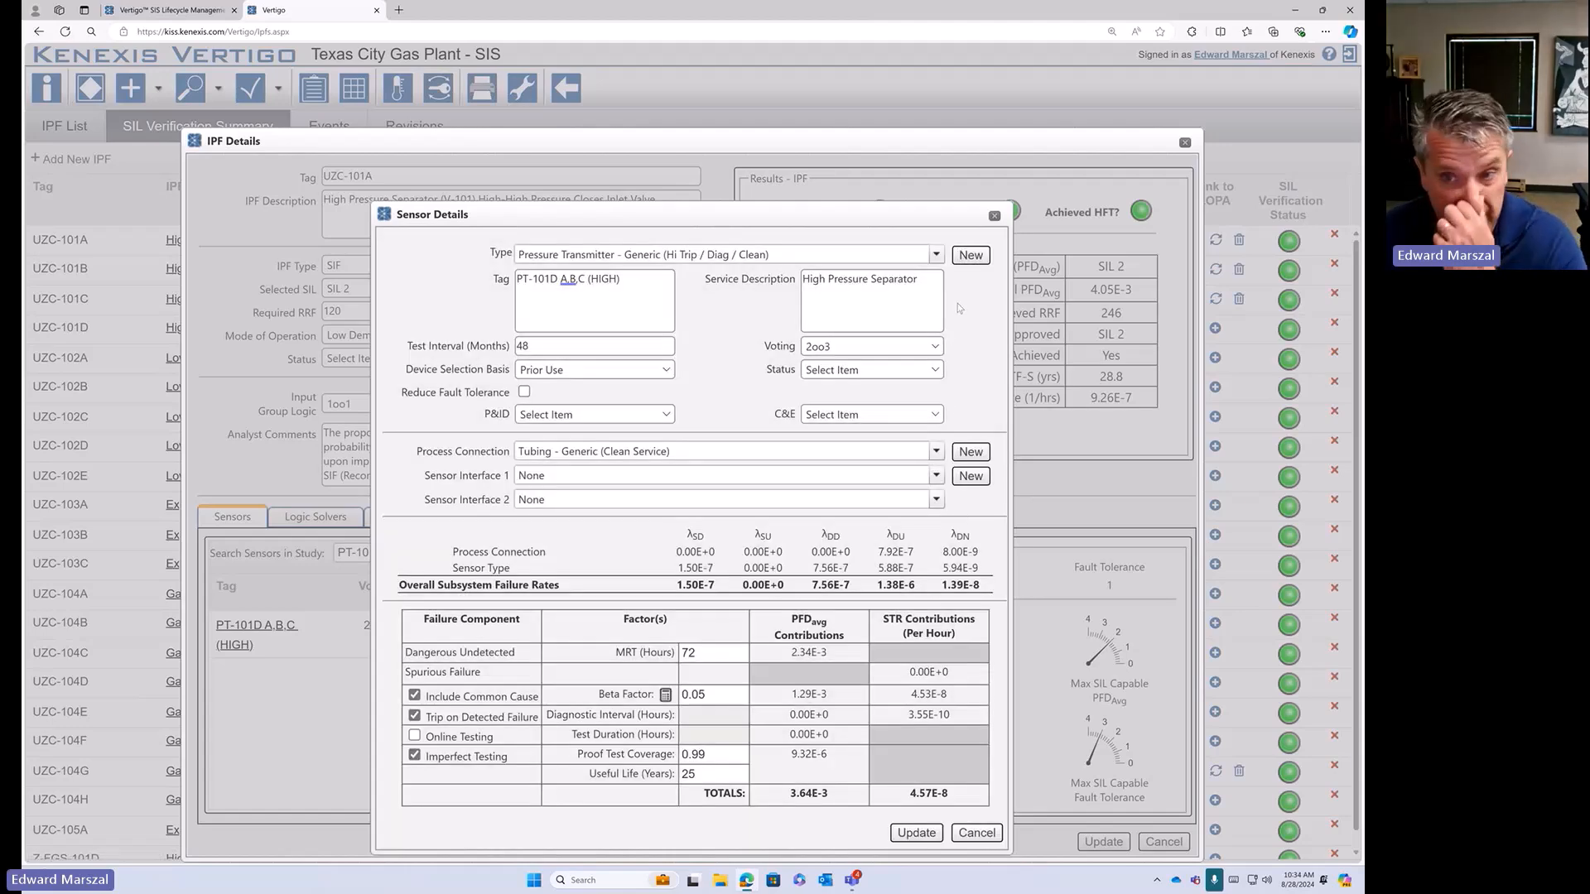
# - Close the sensor and IPF details without saving and browse the study's list of sensor types
pyautogui.click(995, 216)
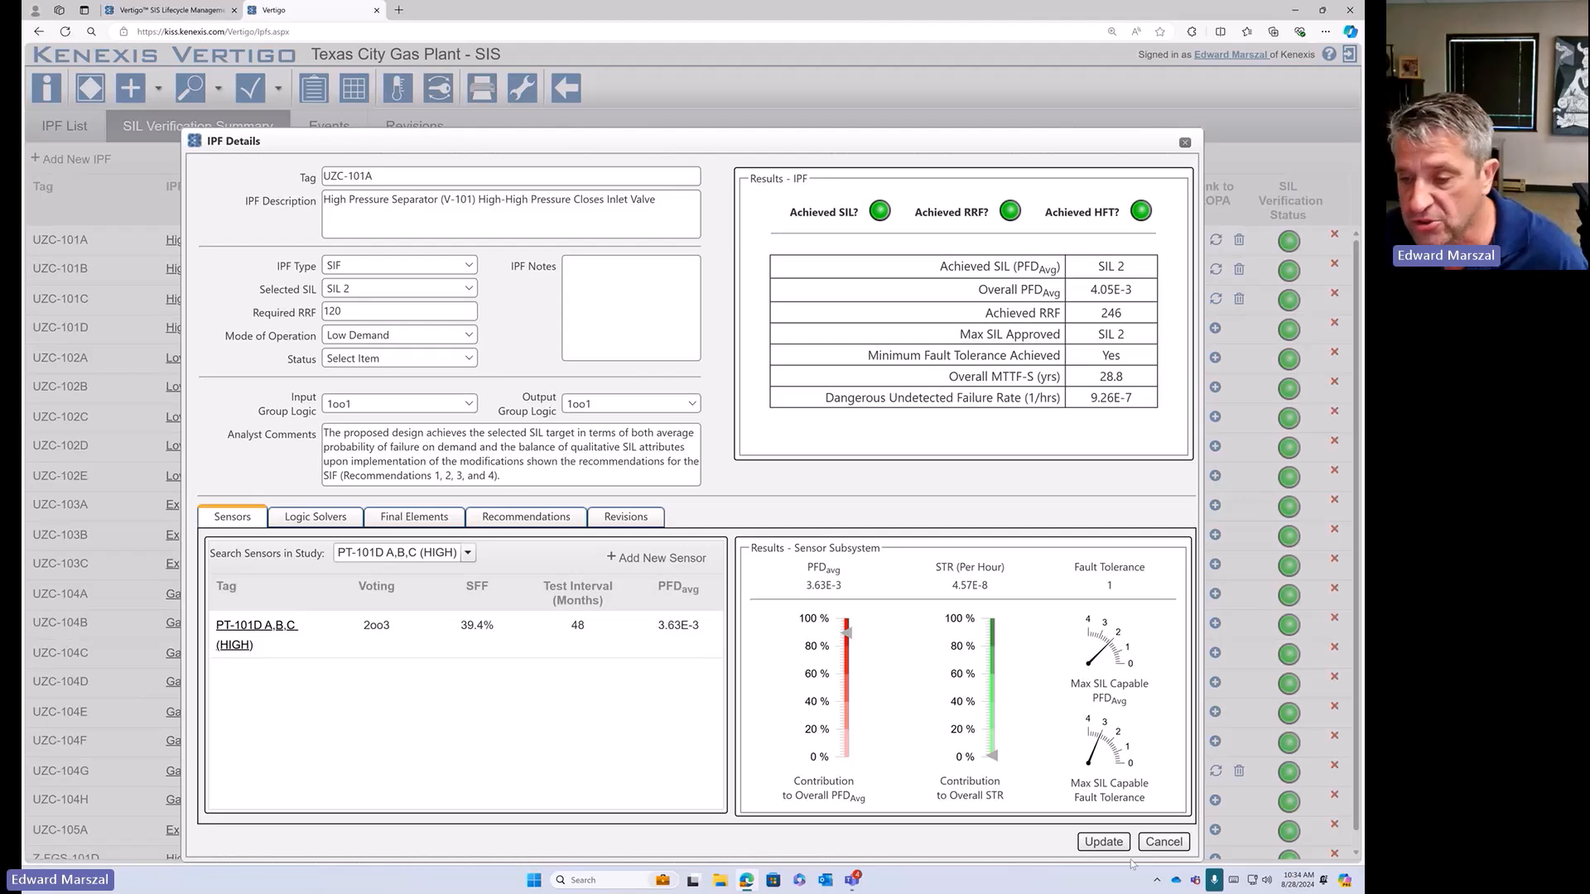
pyautogui.click(1163, 841)
pyautogui.click(218, 88)
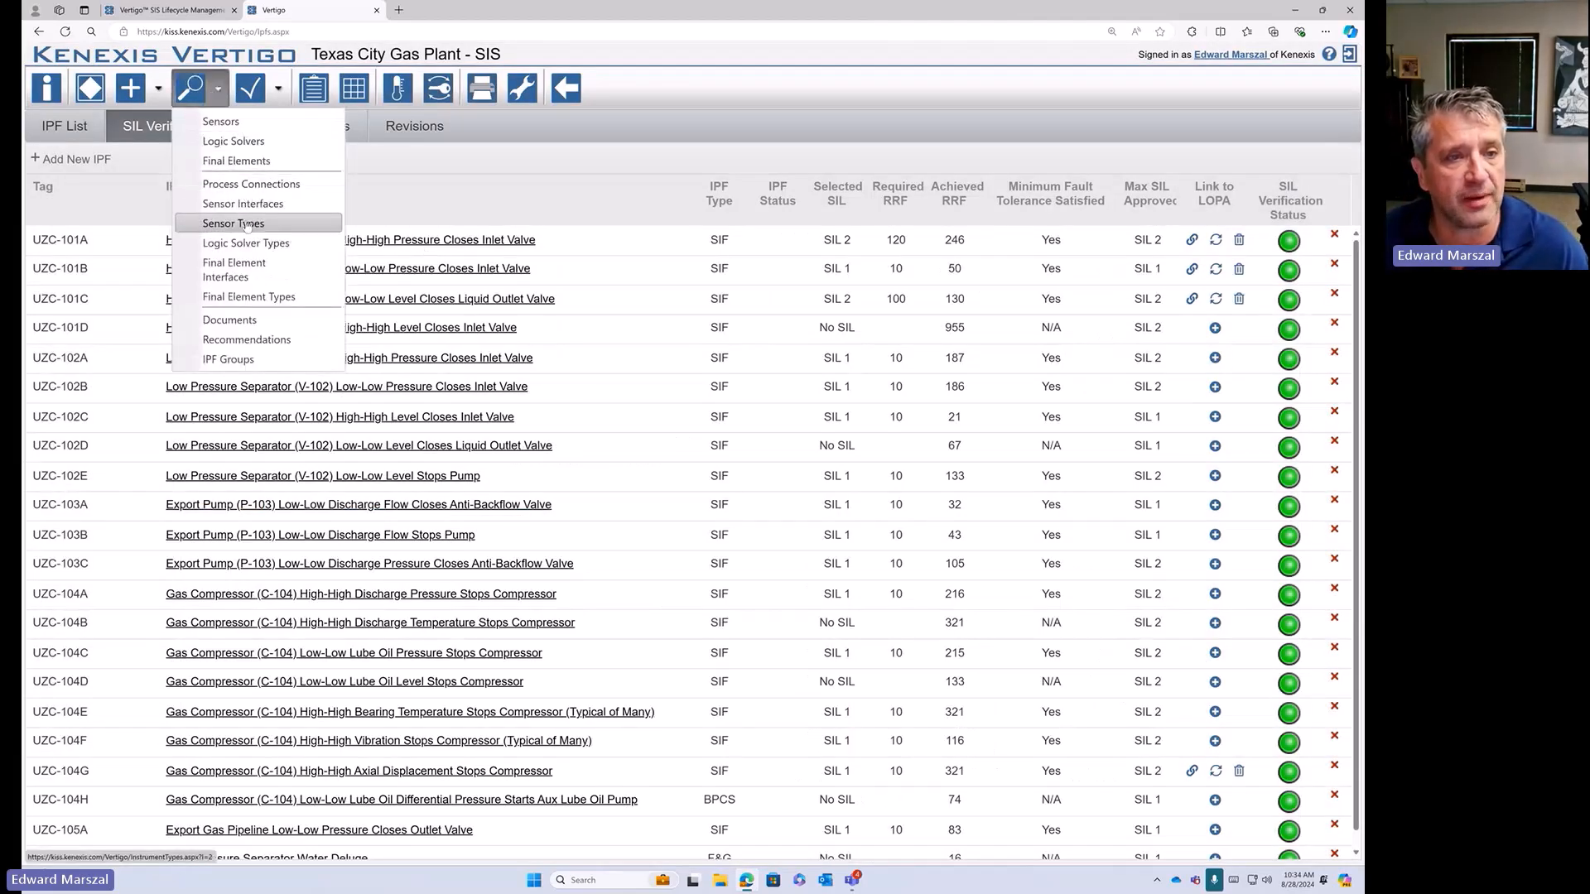
pyautogui.click(249, 224)
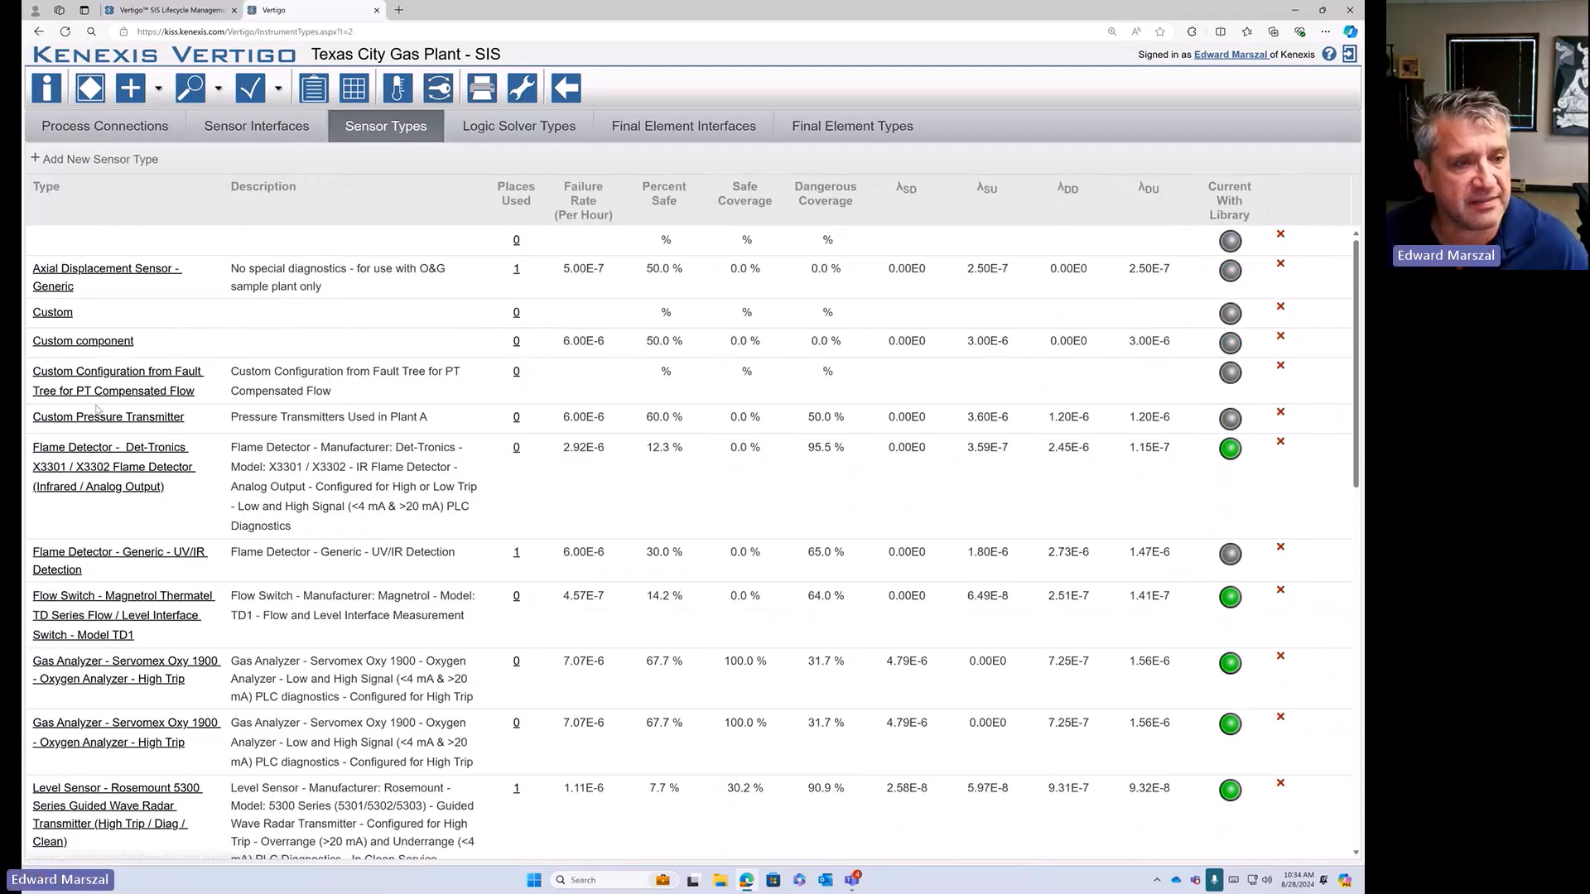
pyautogui.scroll(-2, 97, 408)
pyautogui.scroll(1, 120, 340)
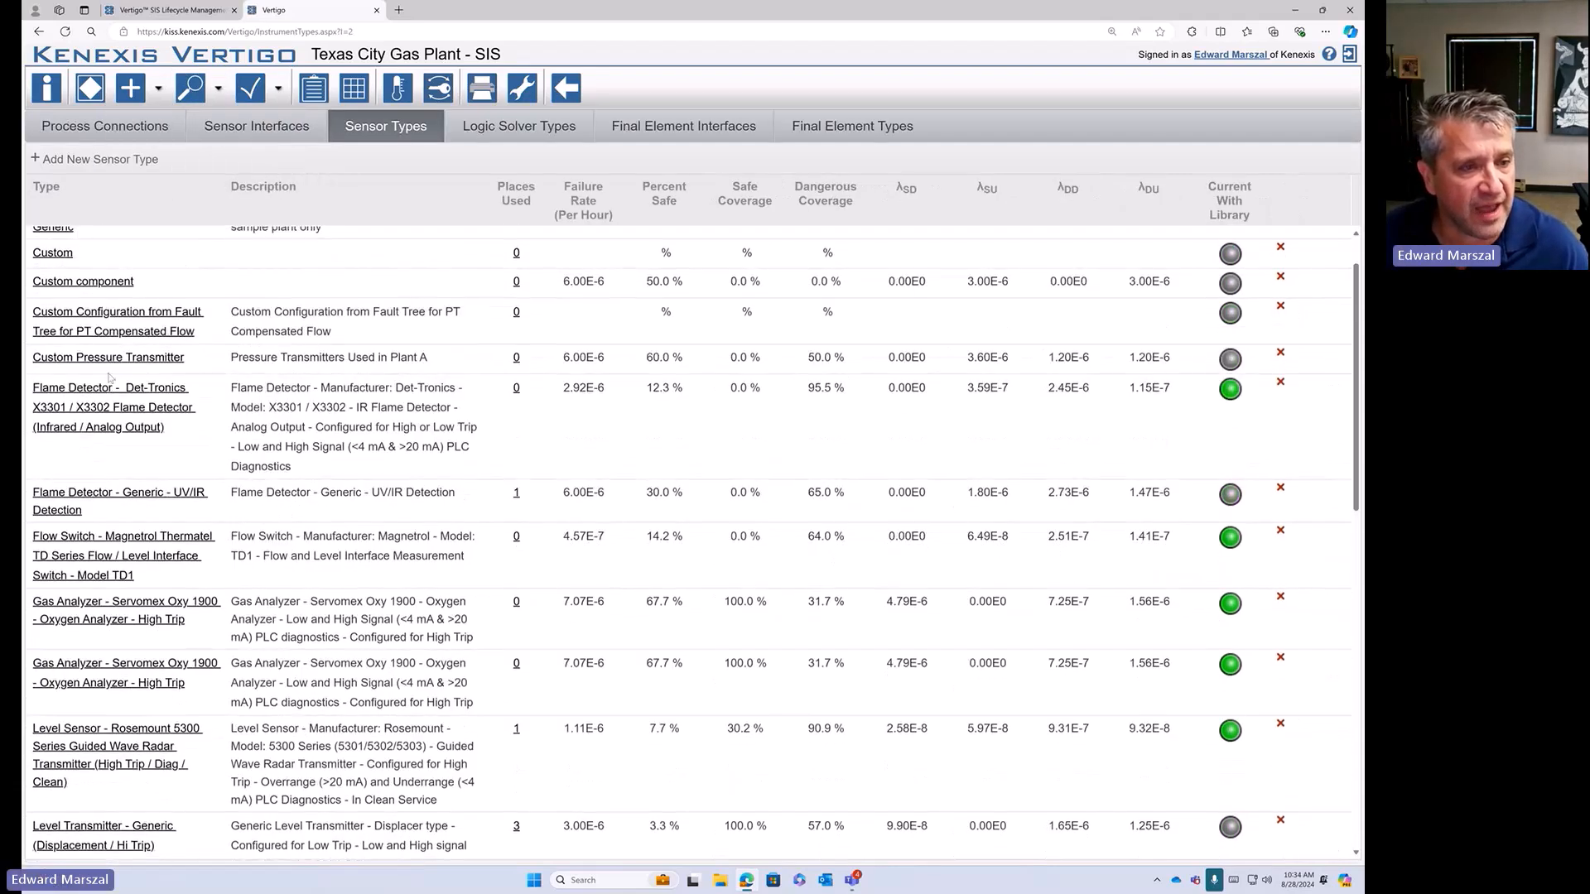
# - Examine which Arbor studies supply PFDavg and STR for Custom Configuration from Fault Tree for PT Compensated Flow, without saving changes
pyautogui.click(149, 320)
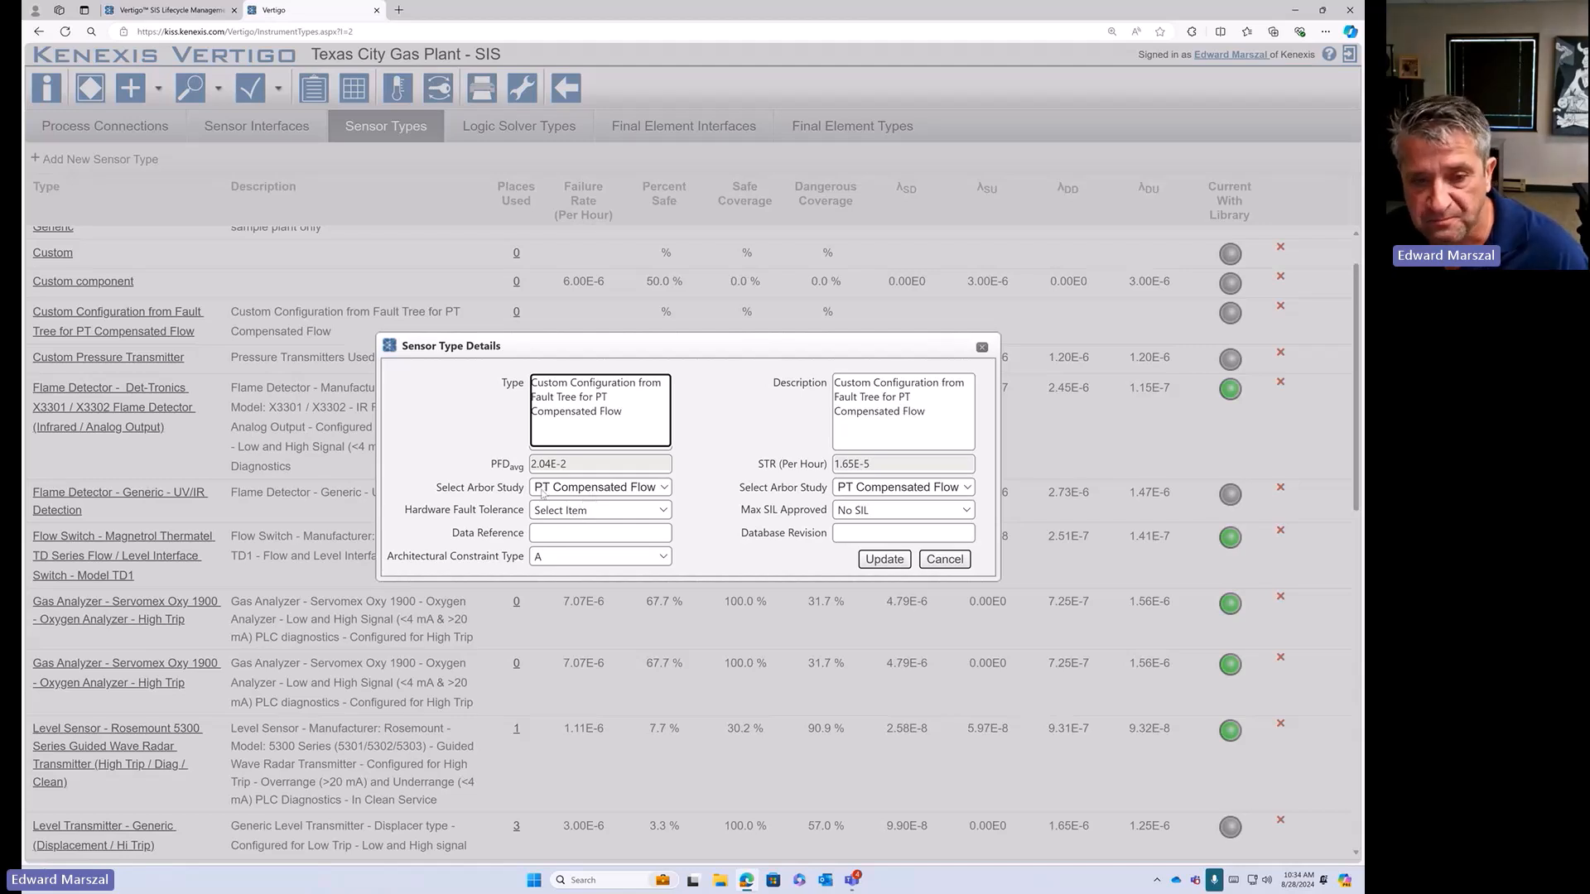
pyautogui.click(665, 486)
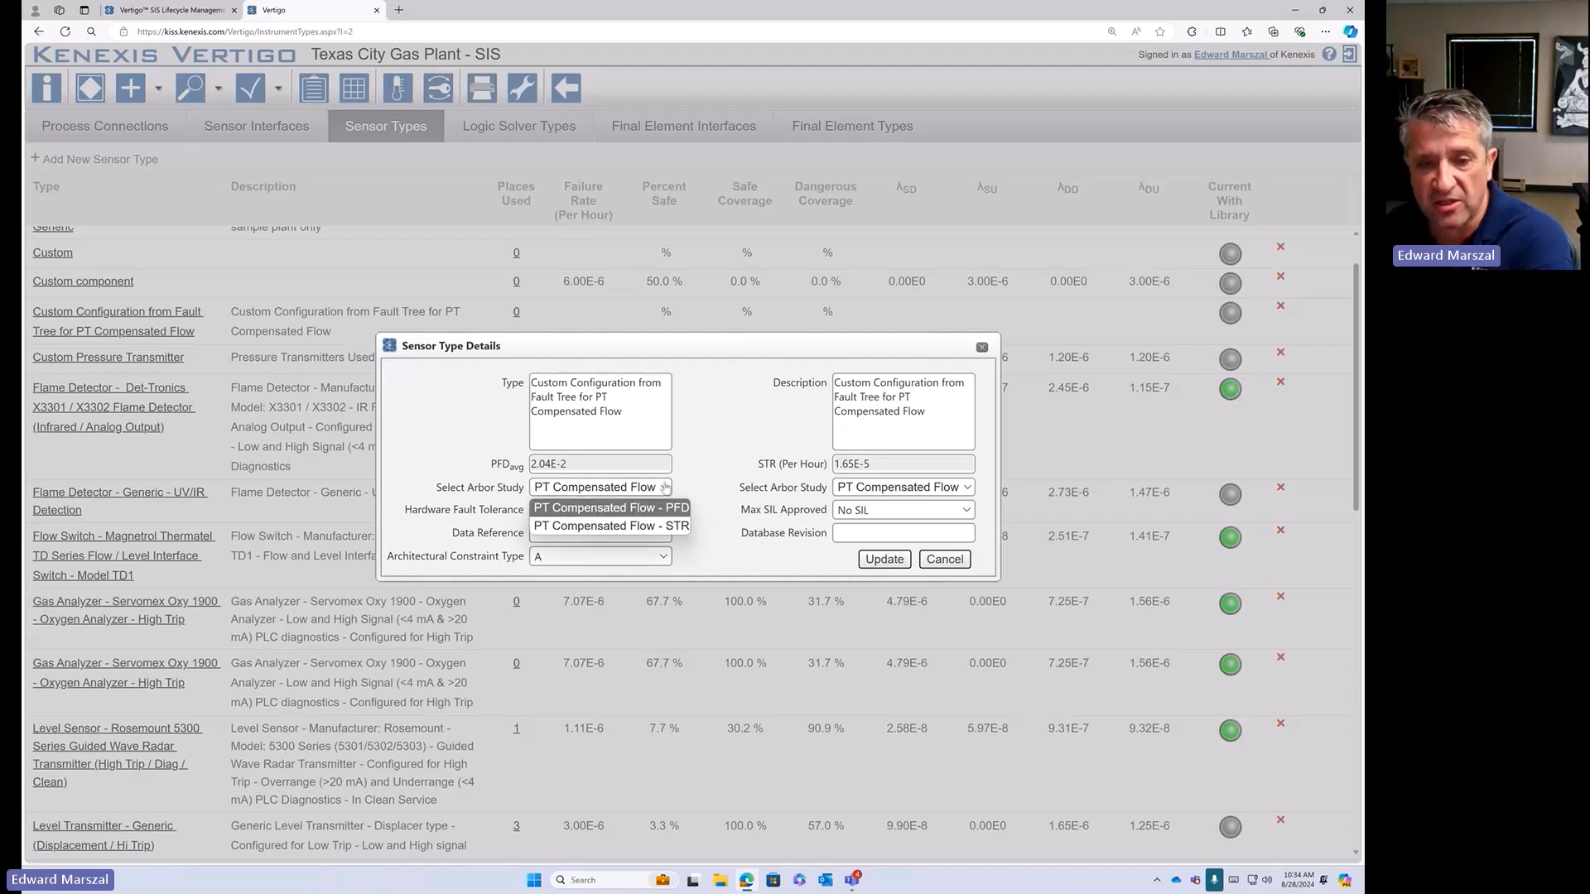
pyautogui.click(654, 507)
pyautogui.click(920, 489)
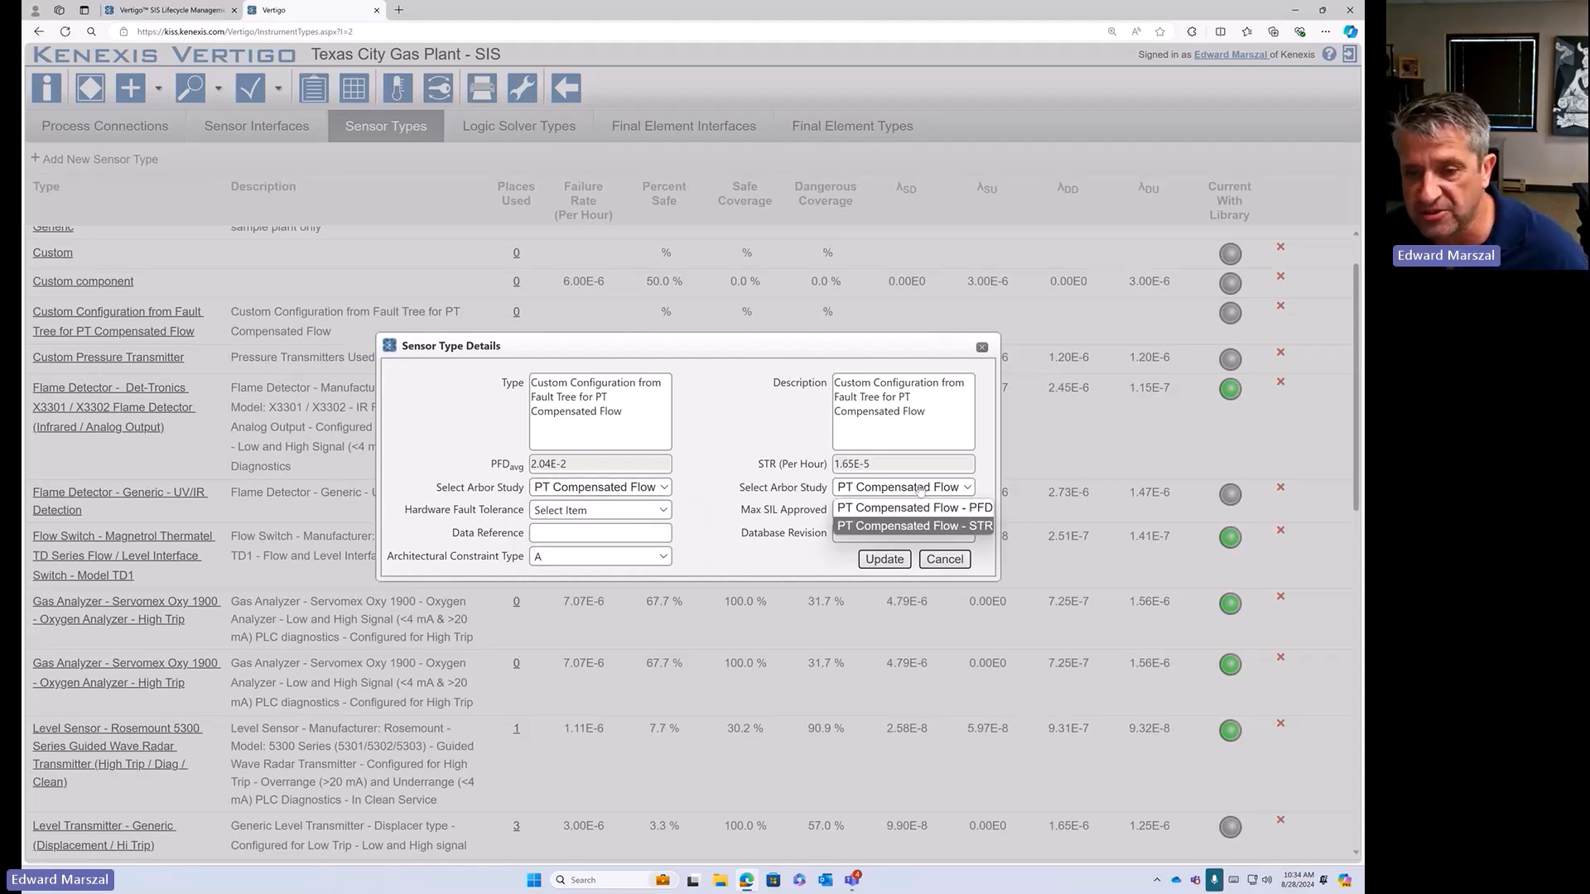
pyautogui.click(919, 526)
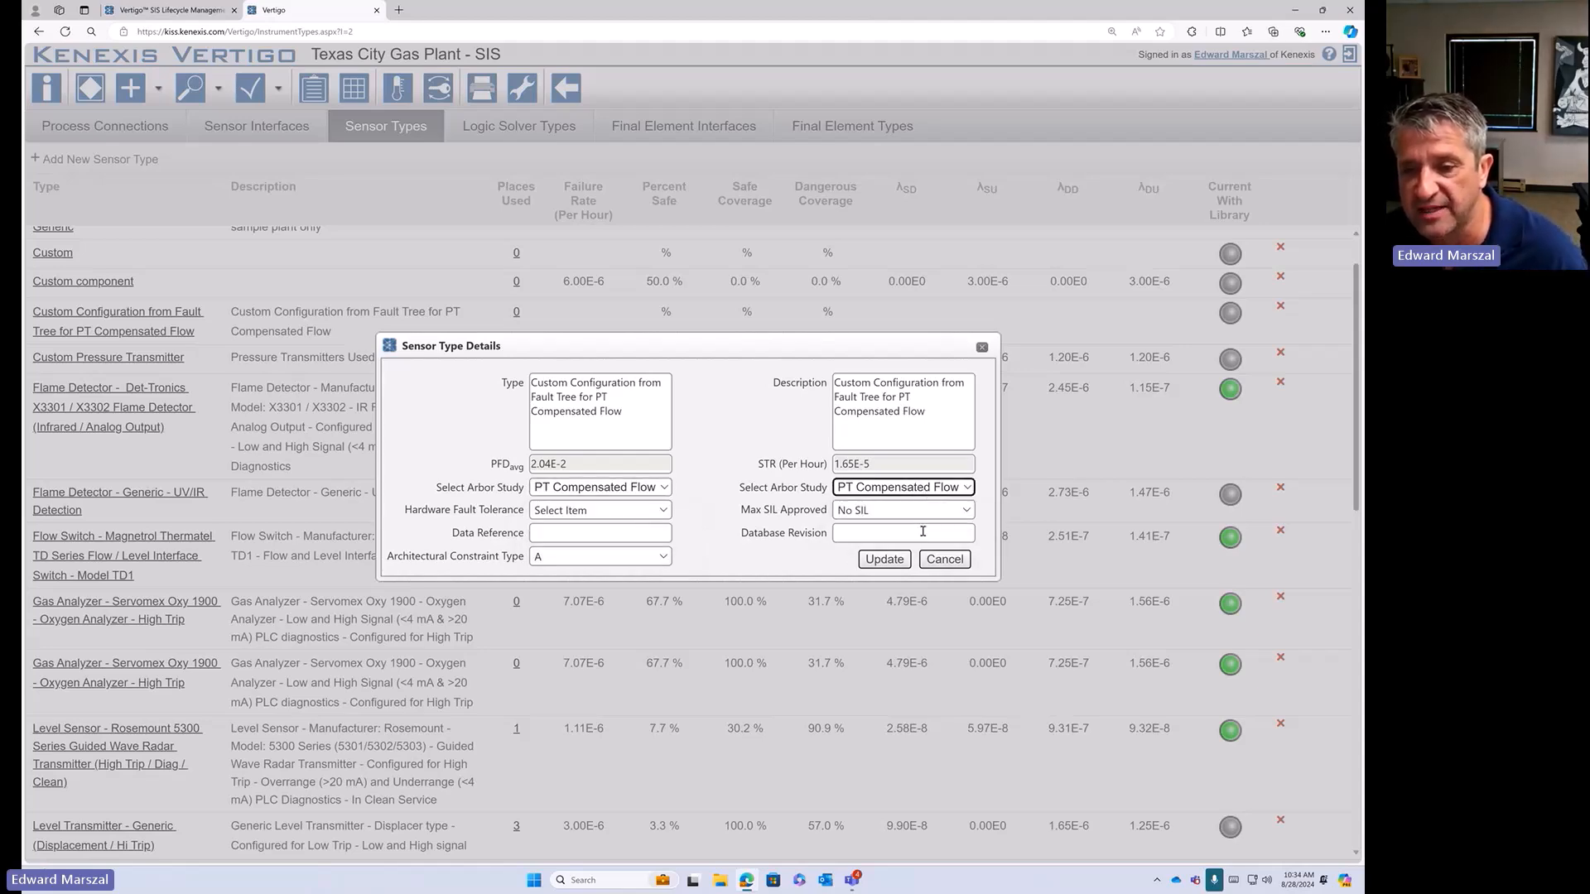
pyautogui.click(945, 559)
# - Leave the Vertigo study and display the fault tree of the Arbor study PT Compensated Flow - PFD
pyautogui.click(566, 89)
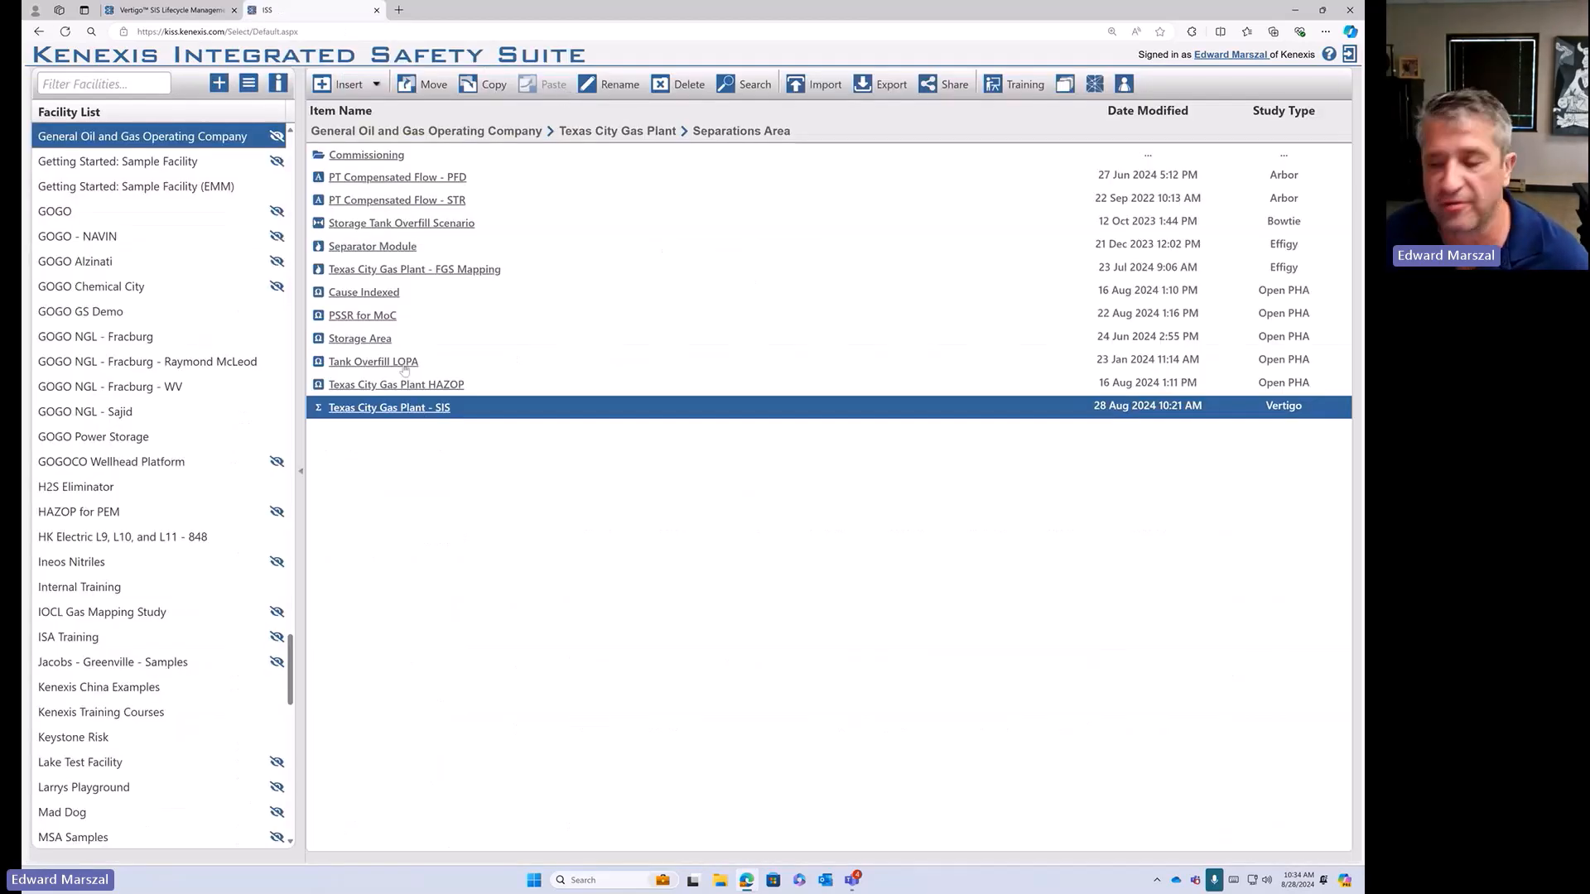
pyautogui.click(429, 181)
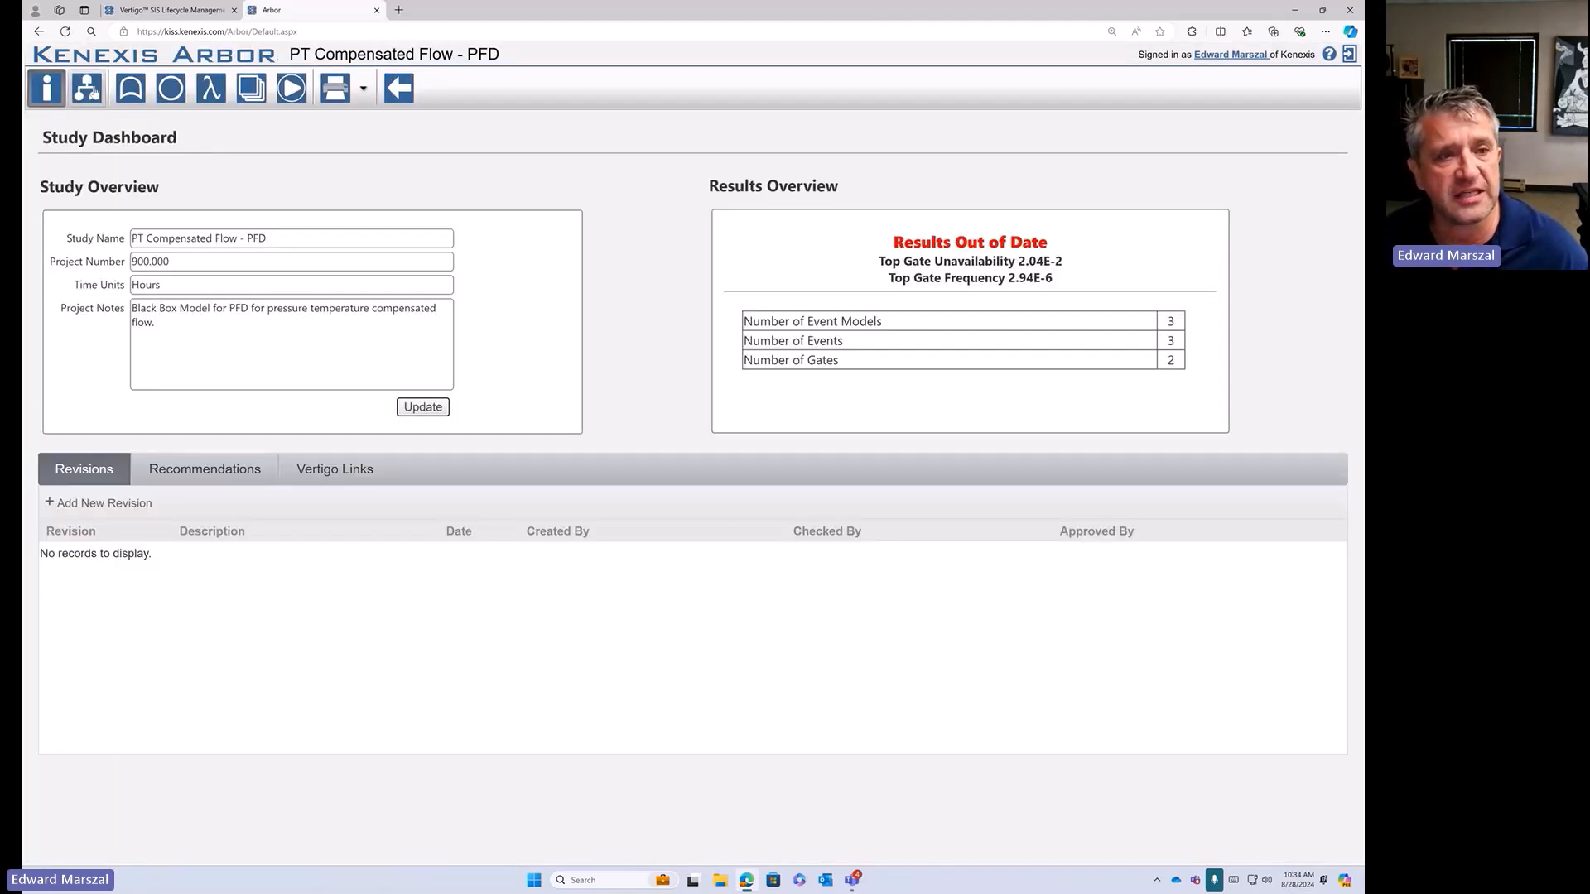
pyautogui.click(85, 97)
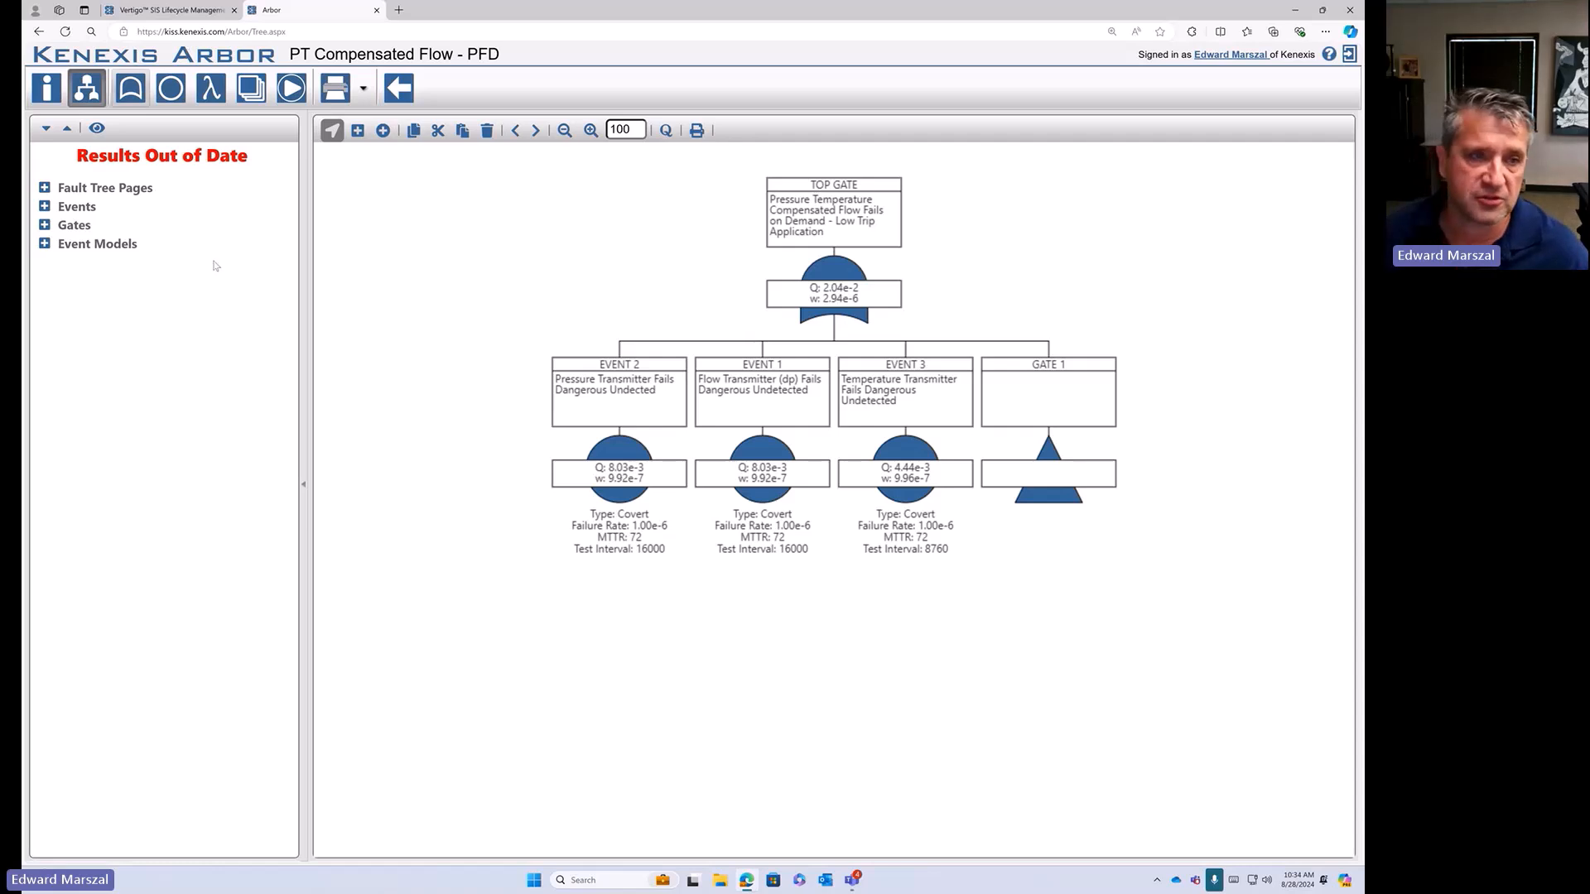
# - Delete the empty GATE 1 from the fault tree and select the top gate
pyautogui.click(1058, 403)
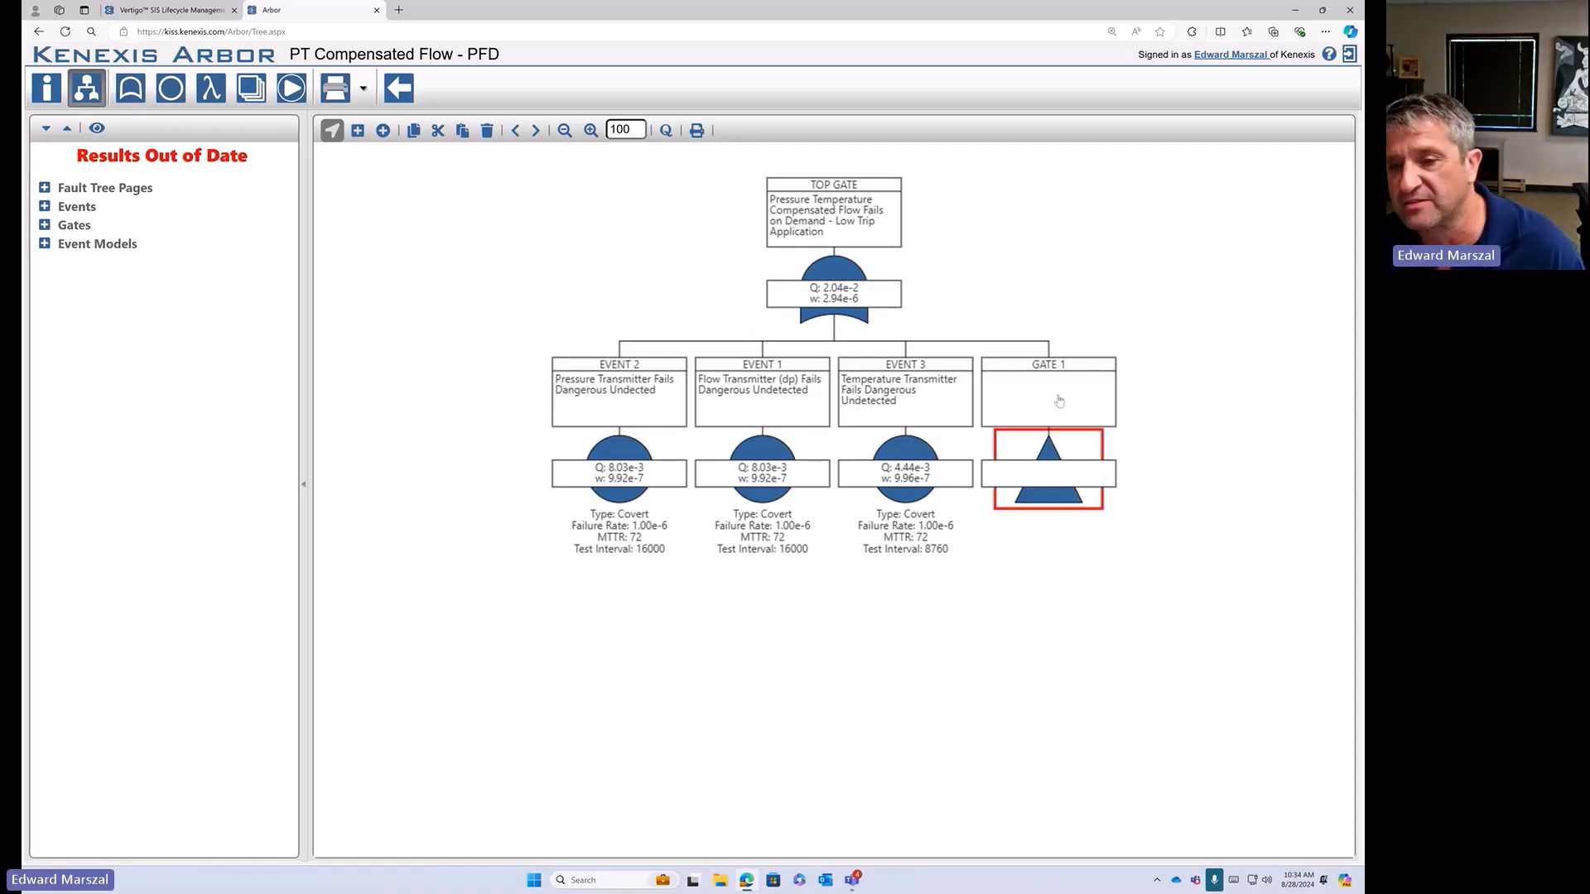
pyautogui.click(487, 130)
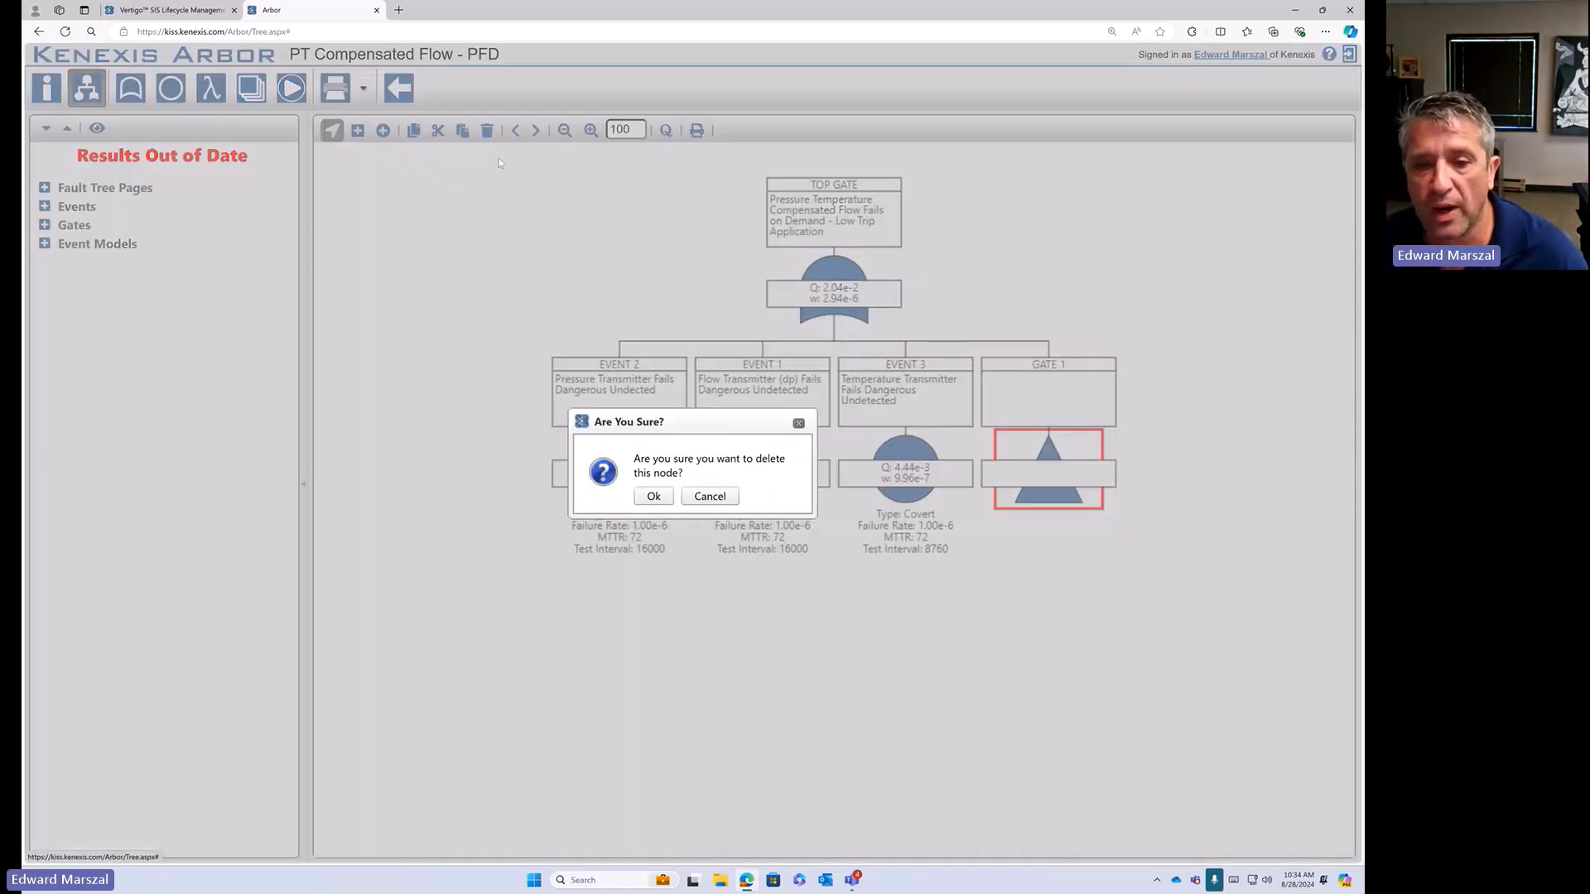
pyautogui.click(654, 499)
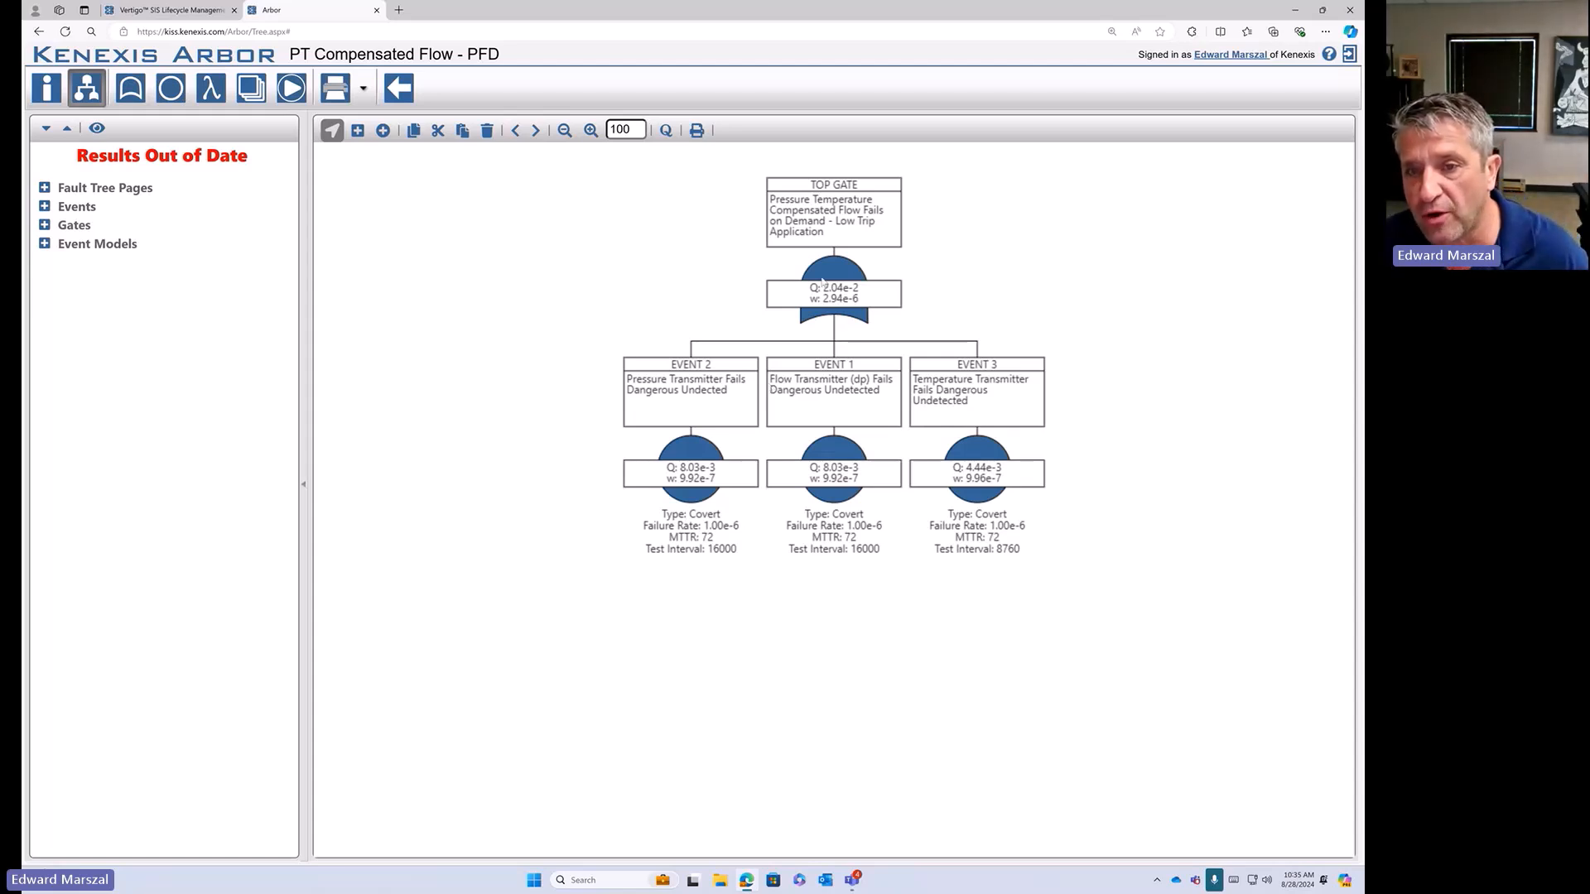
pyautogui.click(814, 293)
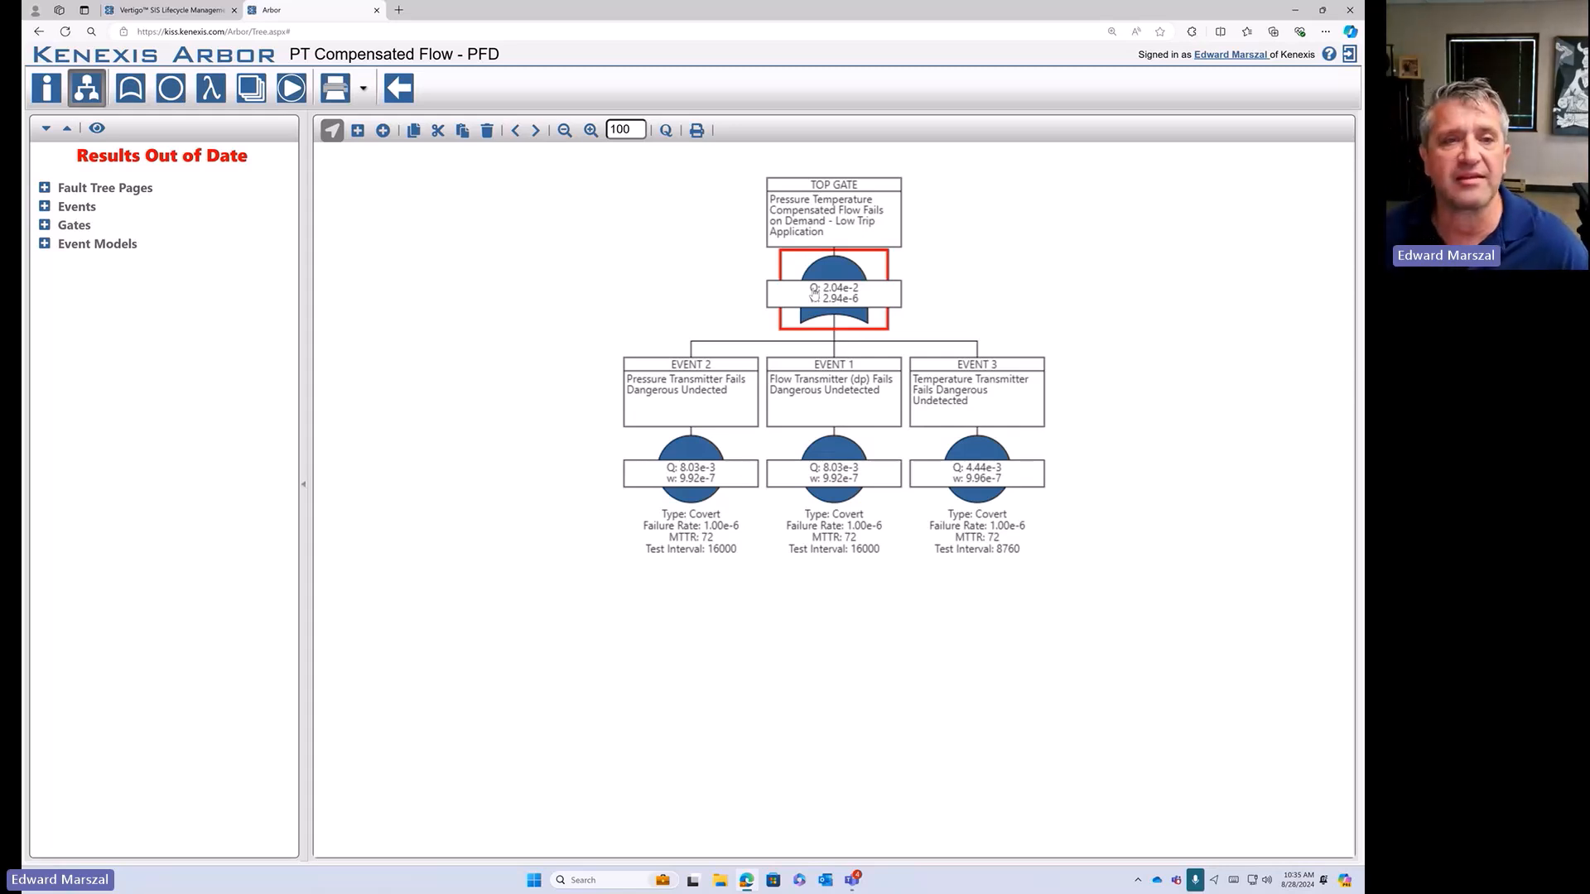
# - Return to the Vertigo study Texas City Gas Plant - SIS and check the PFDavg and STR of Custom Configuration from Fault Tree for PT Compensated Flow
pyautogui.click(408, 97)
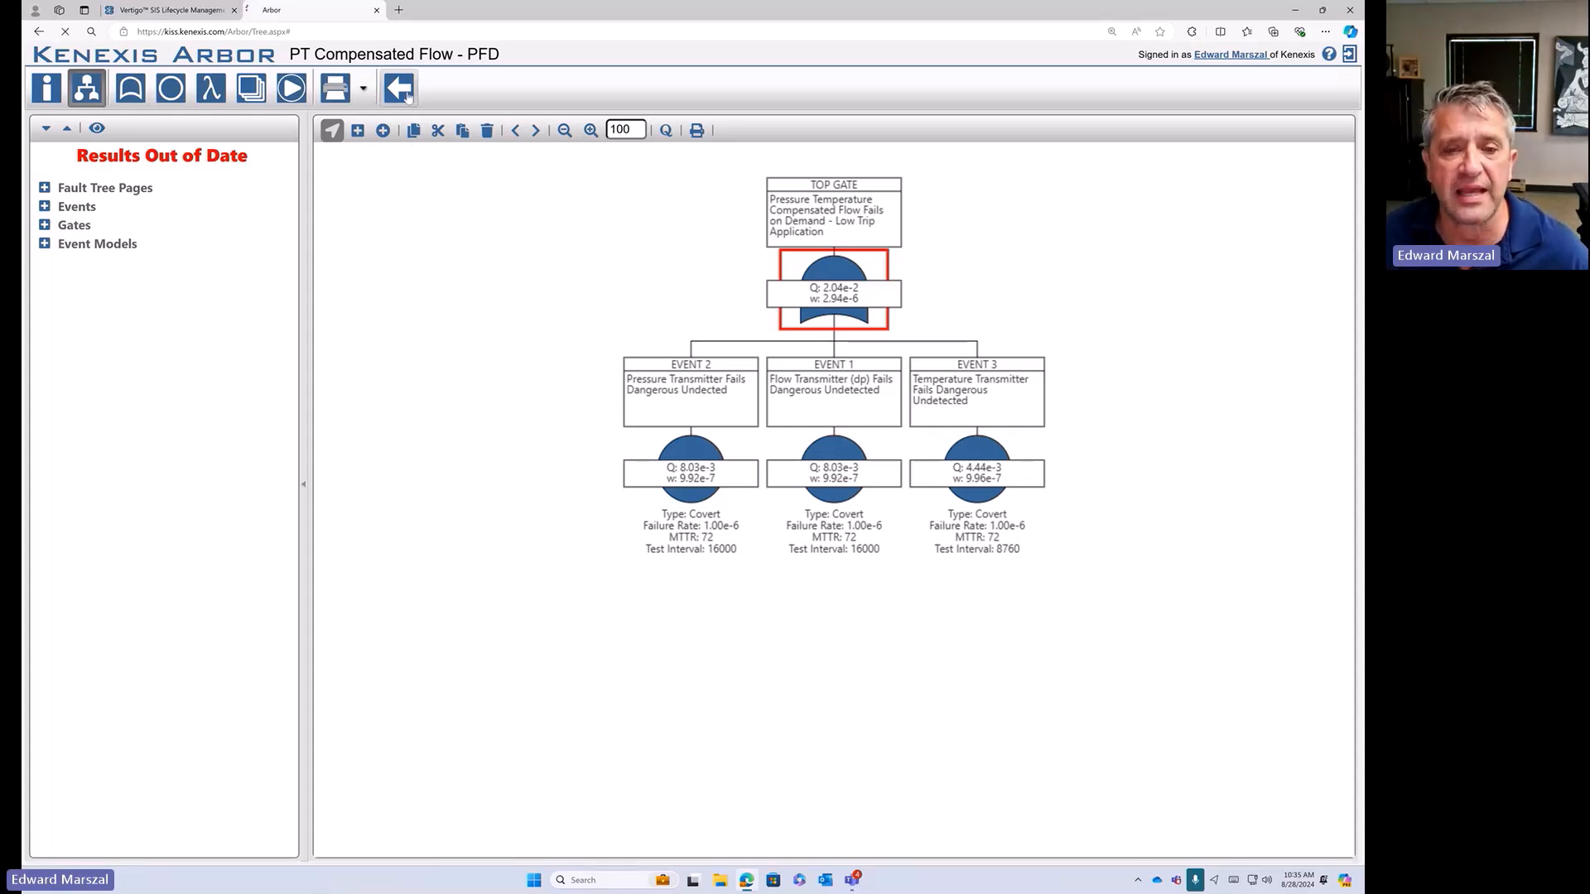
pyautogui.click(407, 409)
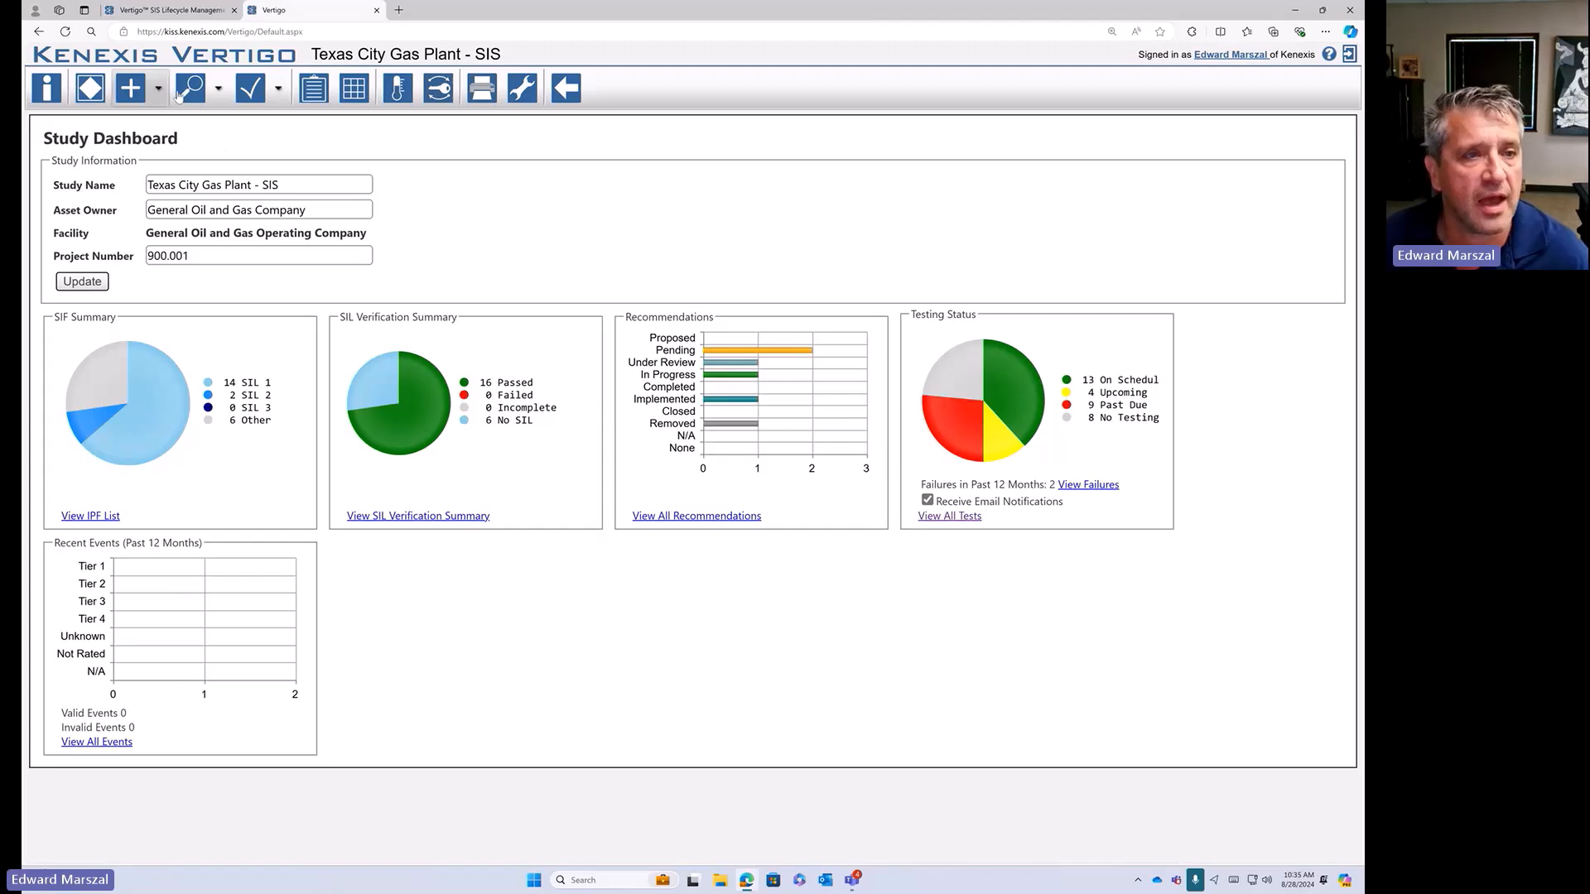
pyautogui.moveTo(189, 91)
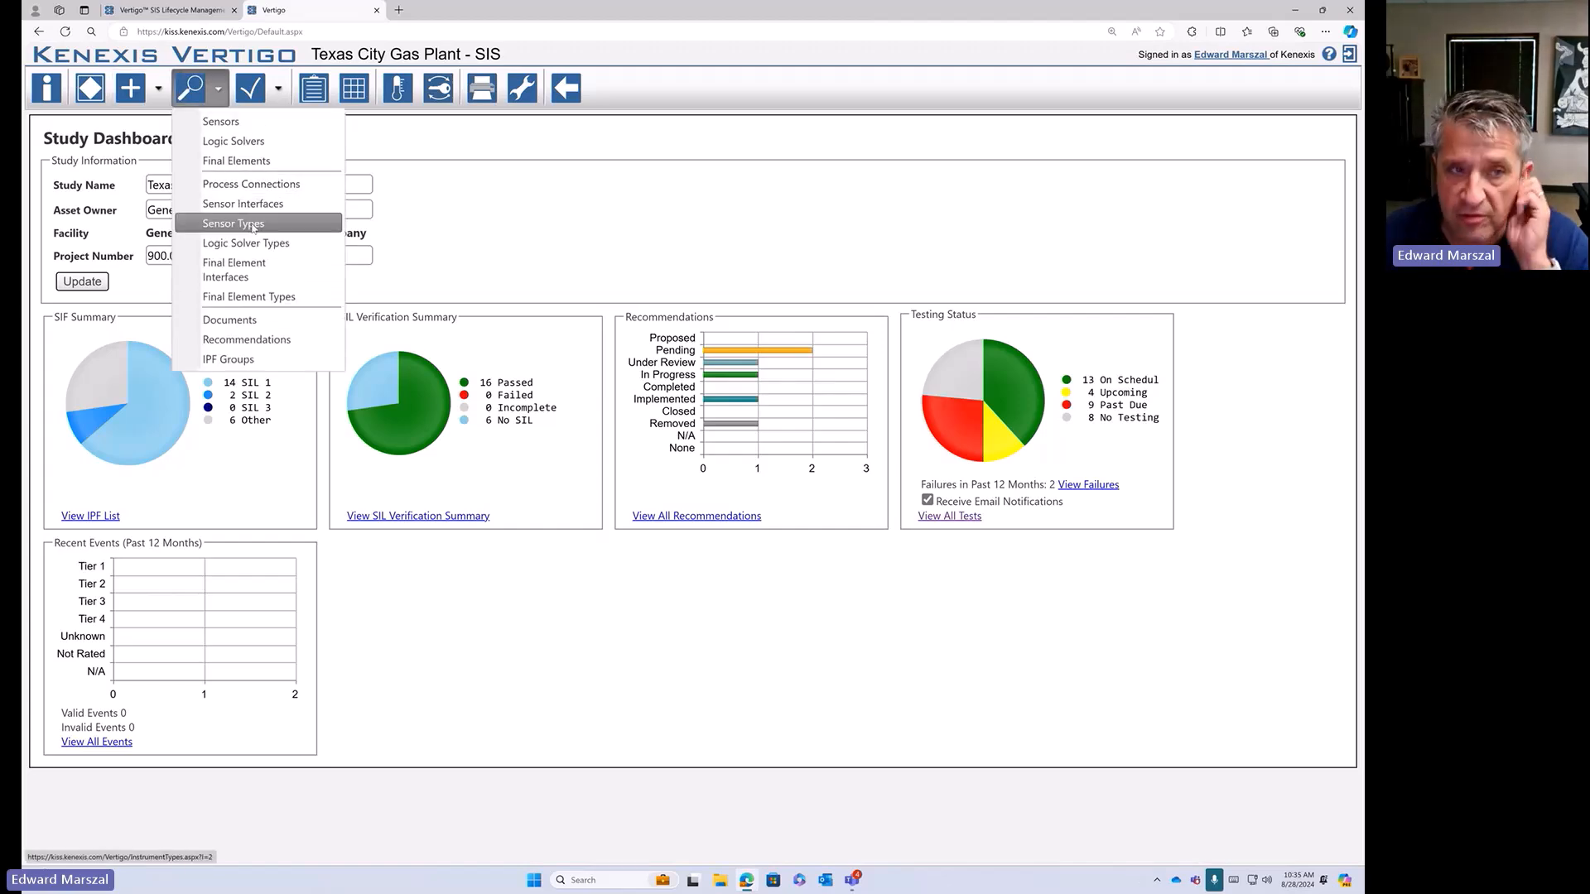
pyautogui.click(252, 227)
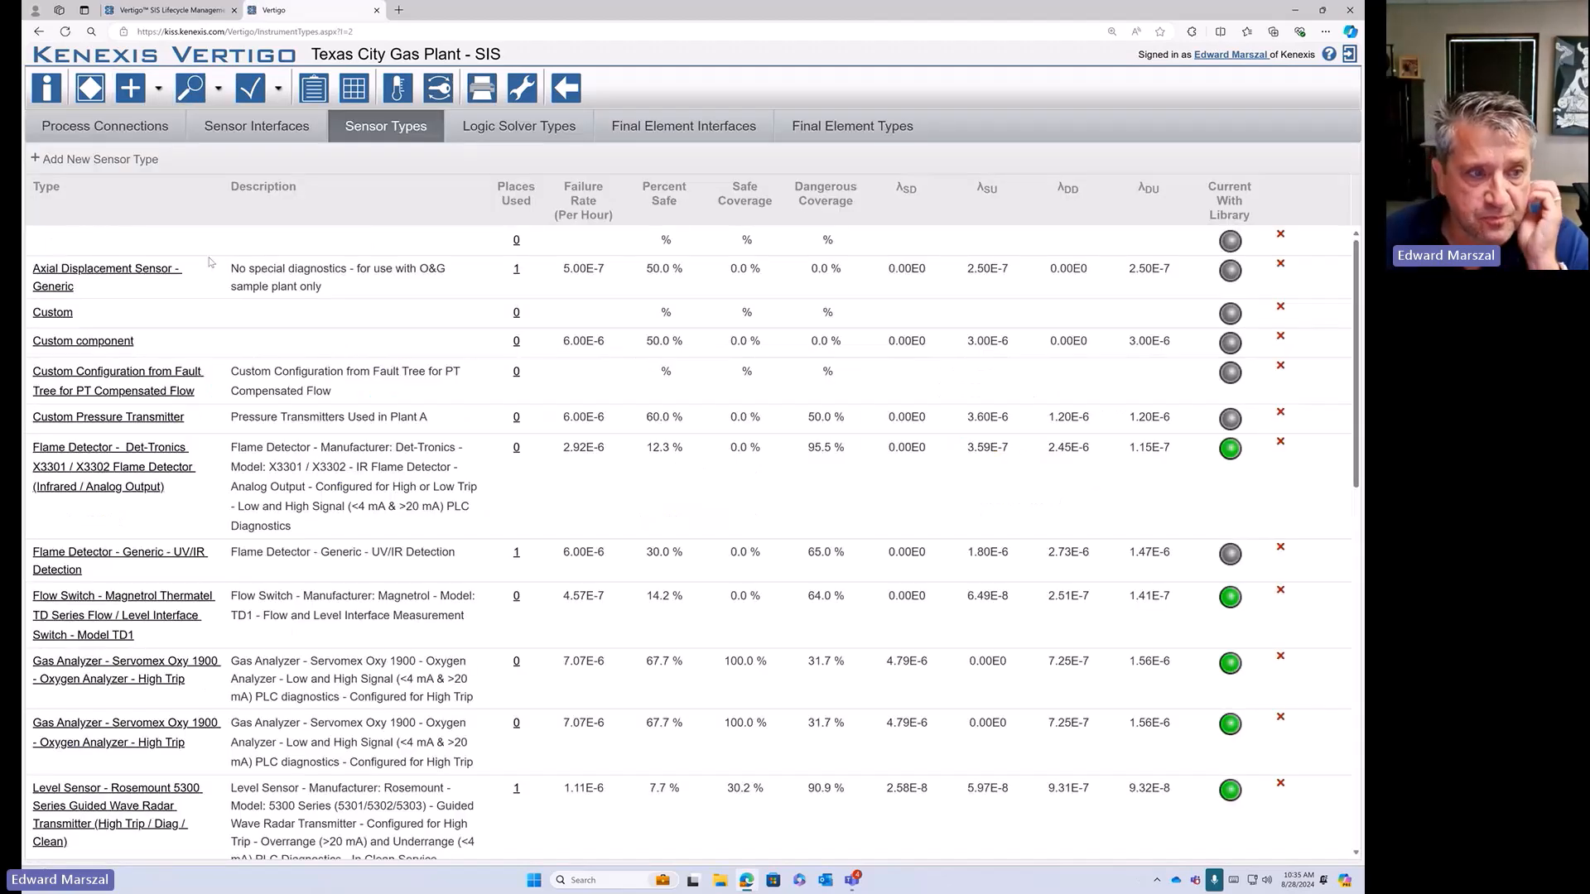
pyautogui.click(136, 394)
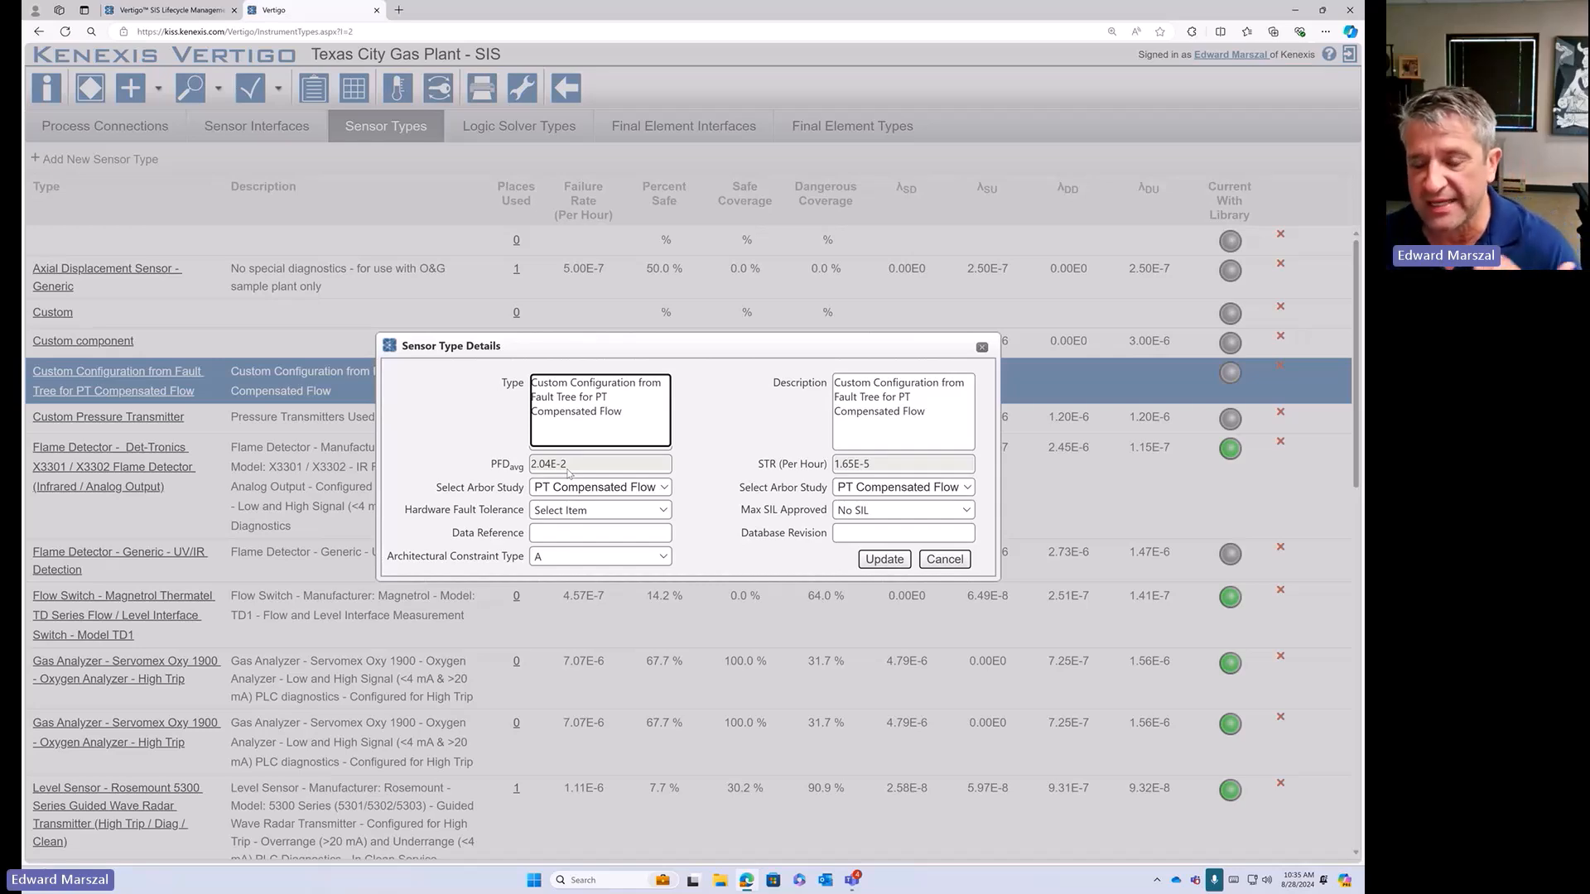
pyautogui.click(962, 561)
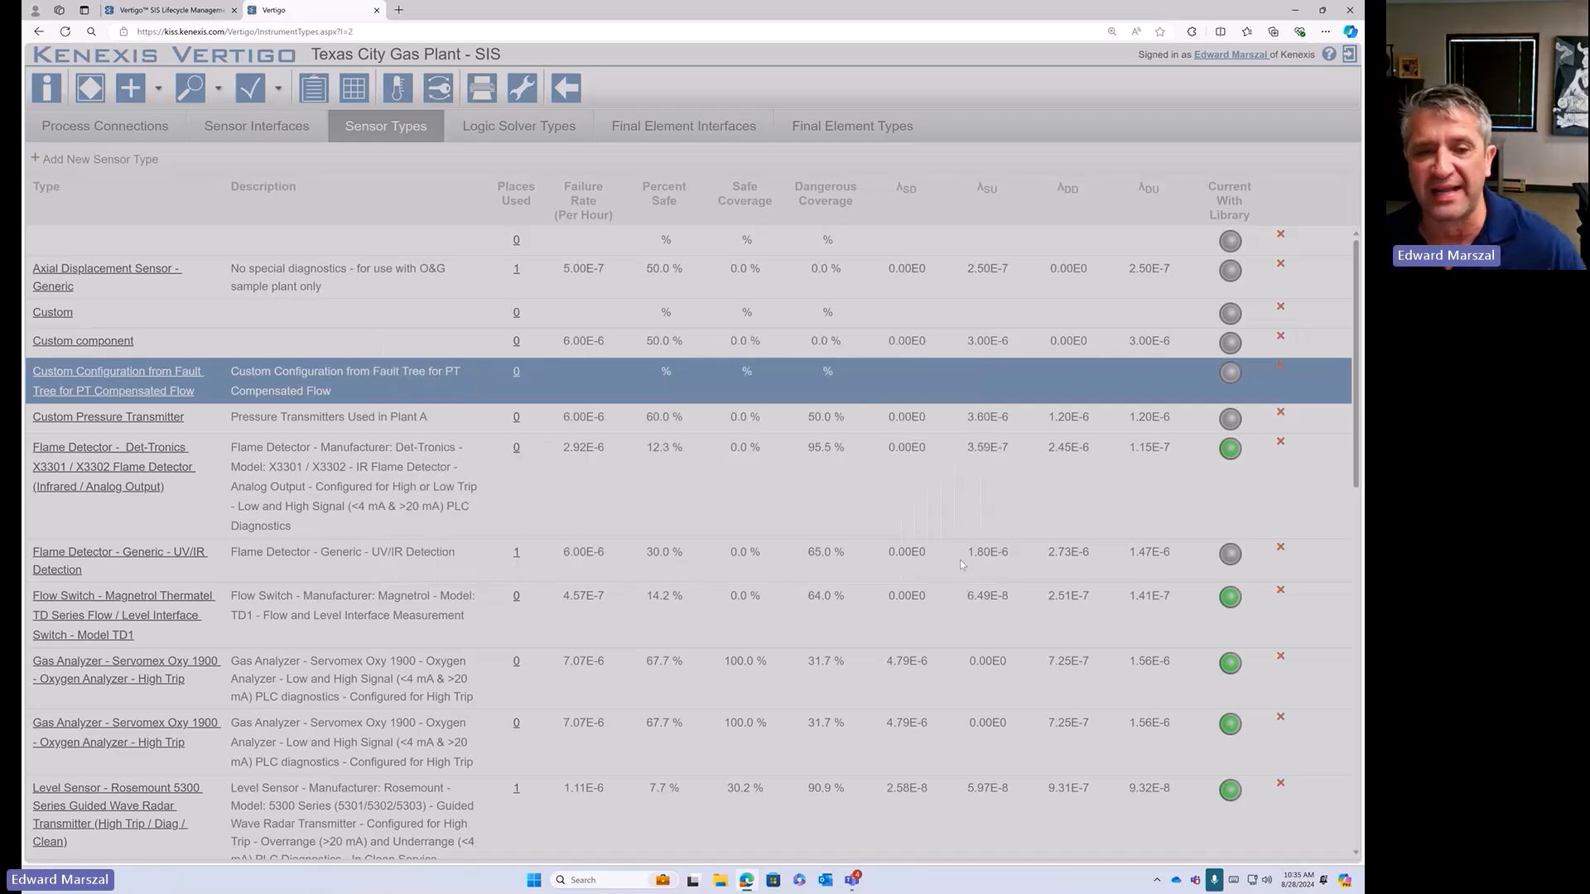
# - In IPF UZC-101A, inspect the sensor type and test interval of sensor PT-101D A,B,C (HIGH)
pyautogui.click(88, 97)
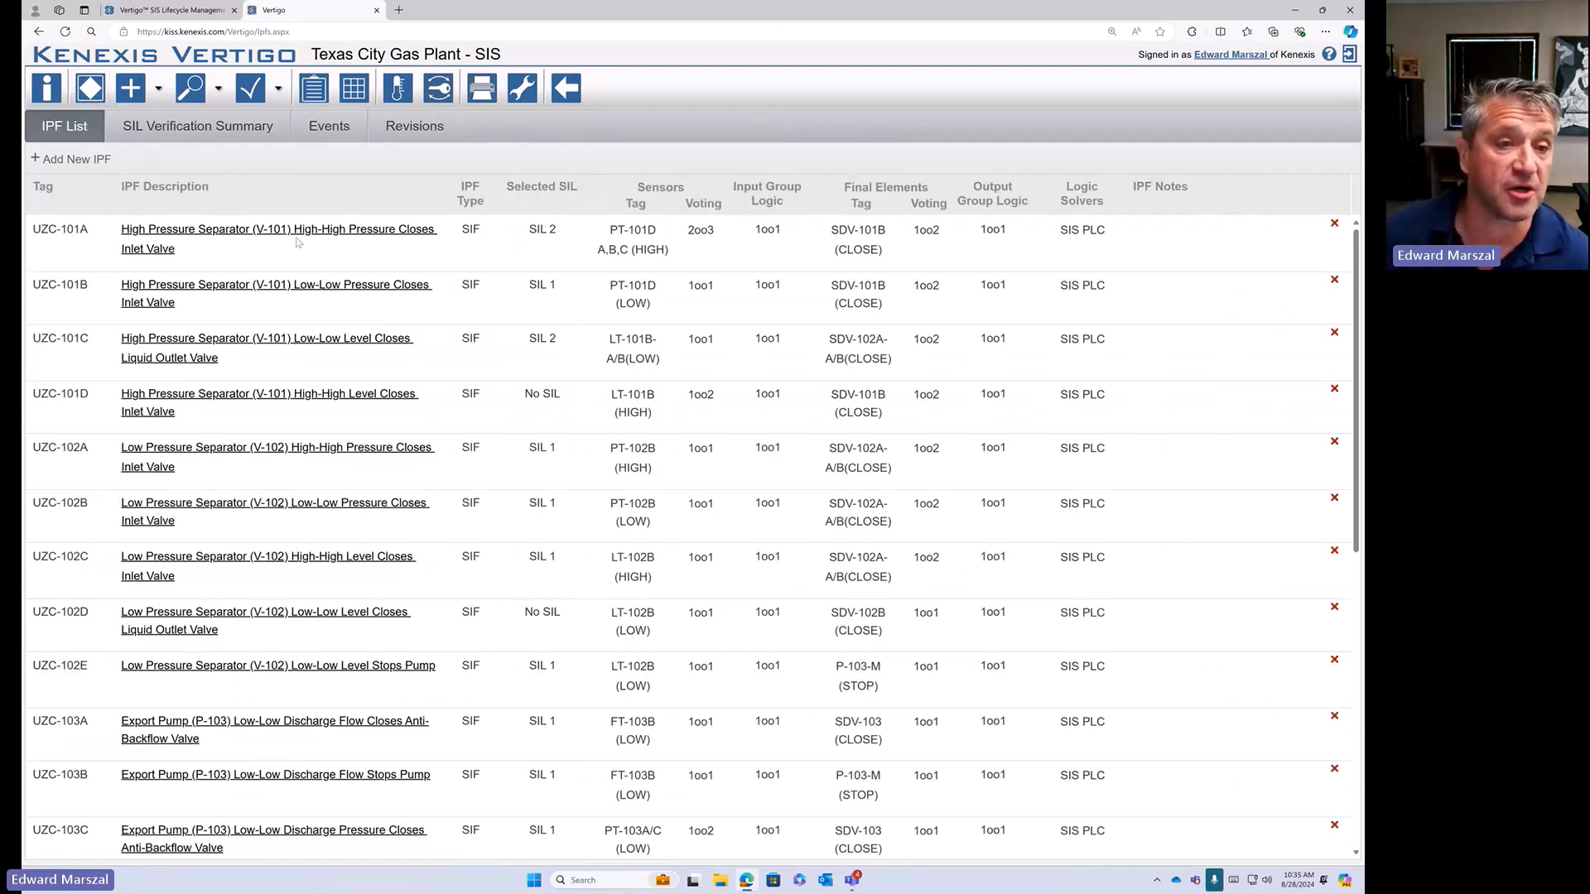
pyautogui.click(312, 230)
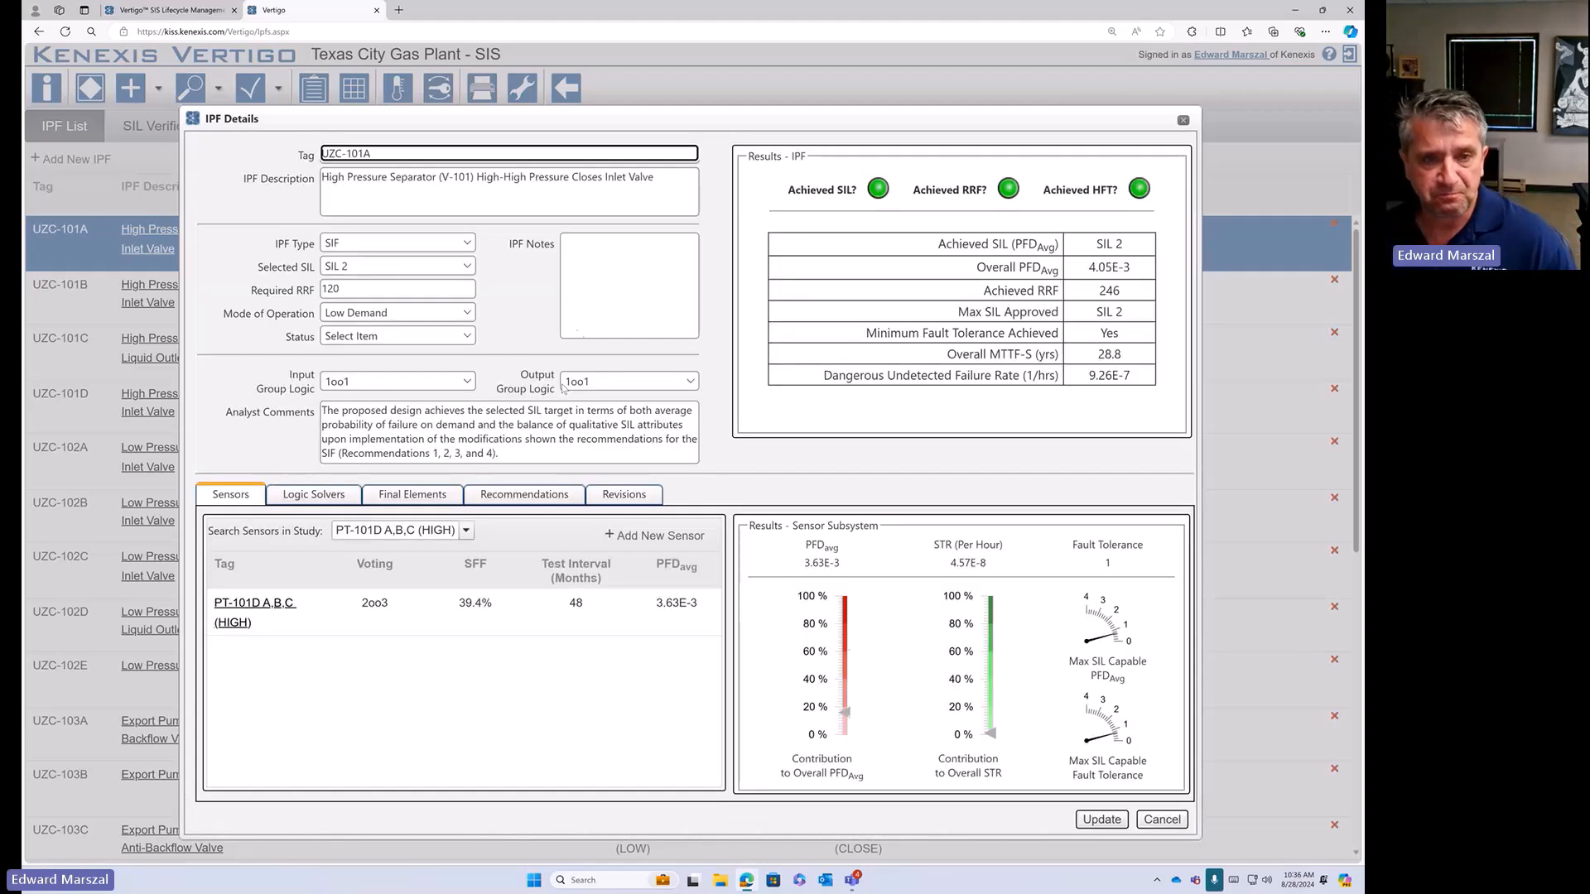
pyautogui.click(281, 608)
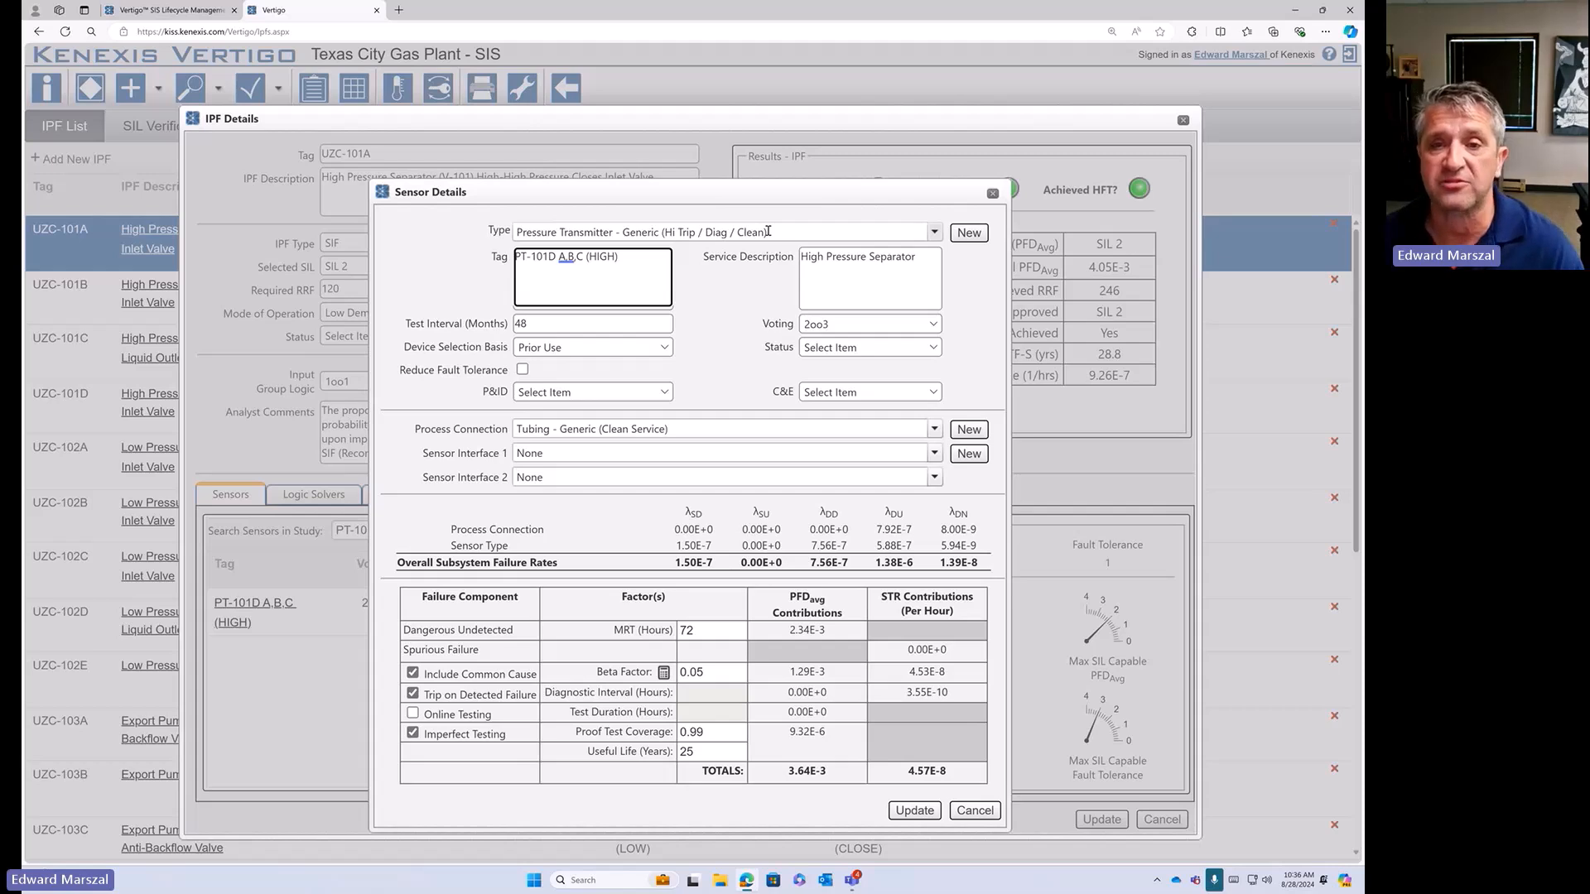
pyautogui.moveTo(768, 231); pyautogui.dragTo(505, 209)
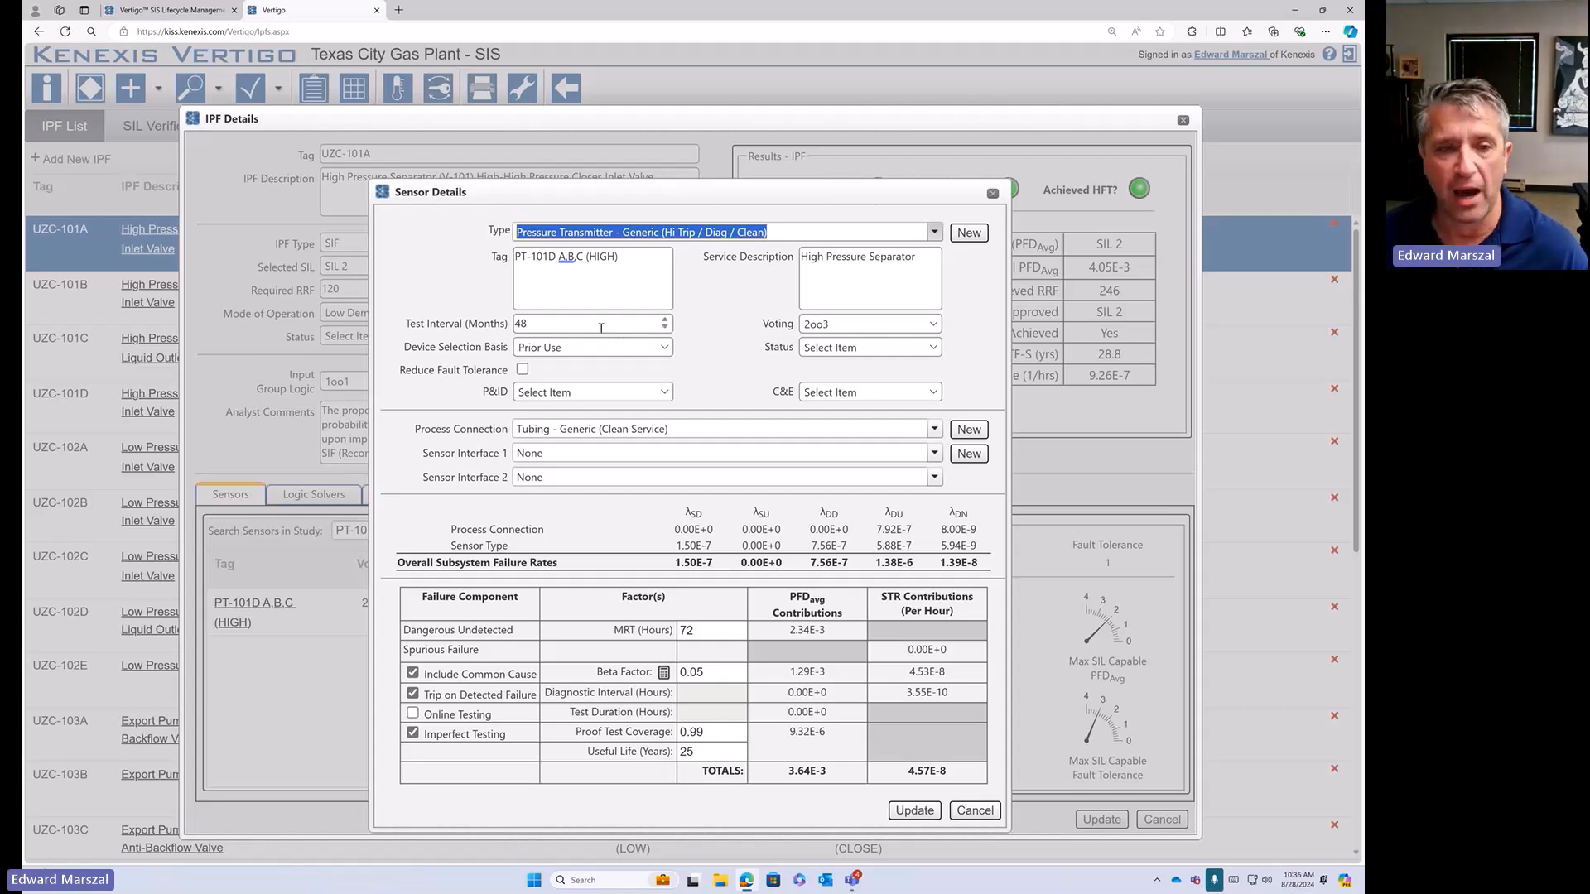
pyautogui.doubleClick(538, 324)
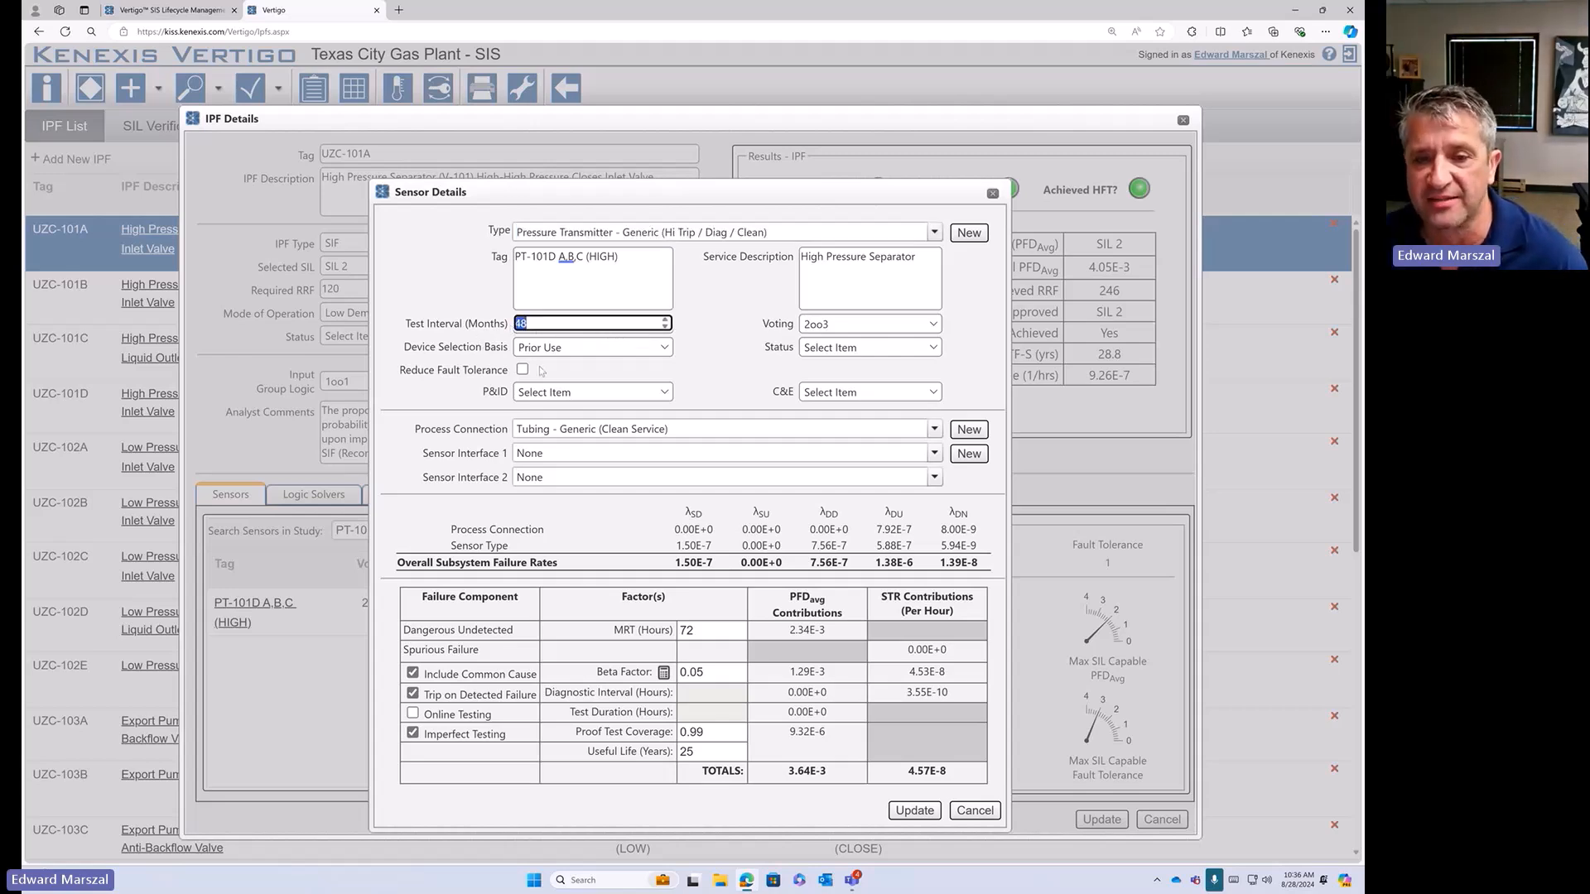
# - Review the sensor's voting and device selection basis options and set its status to Pending
pyautogui.click(850, 325)
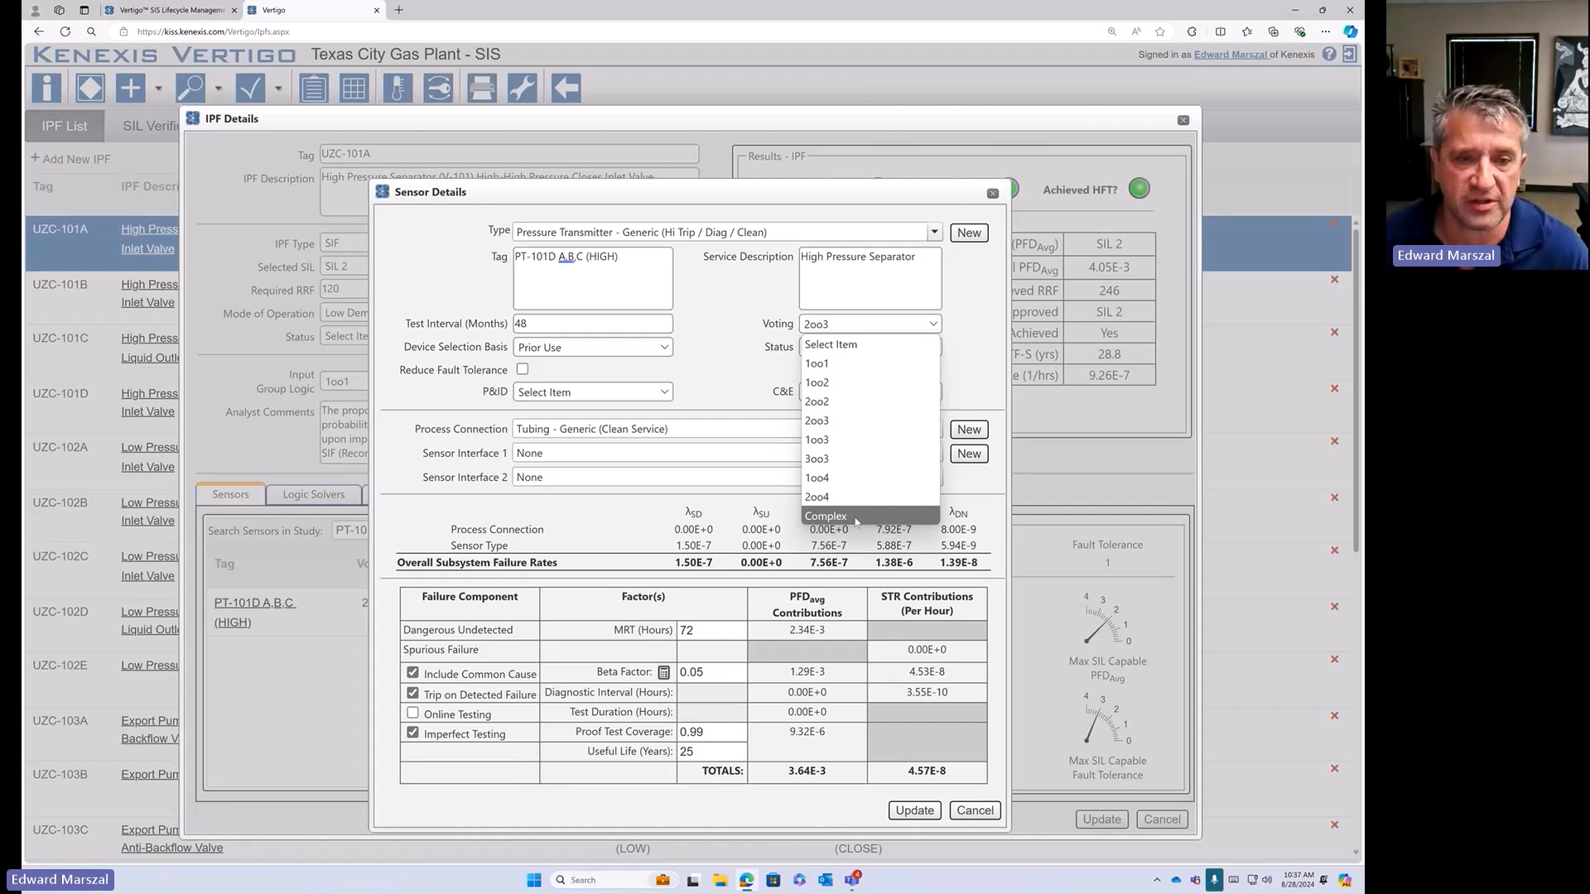
pyautogui.click(713, 373)
pyautogui.click(663, 350)
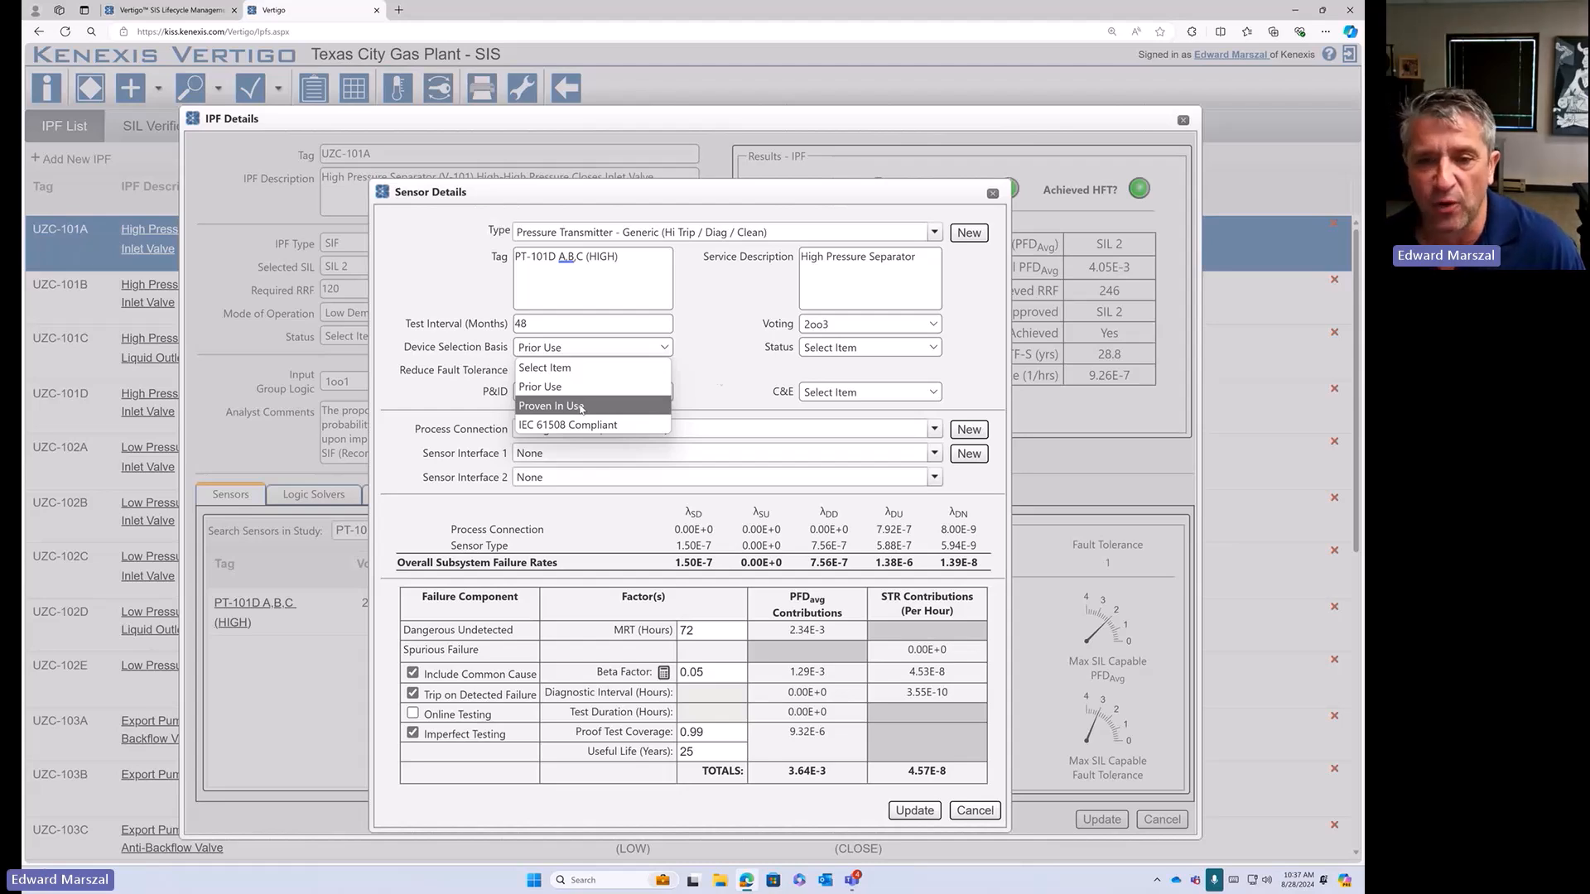
pyautogui.click(723, 379)
pyautogui.click(858, 349)
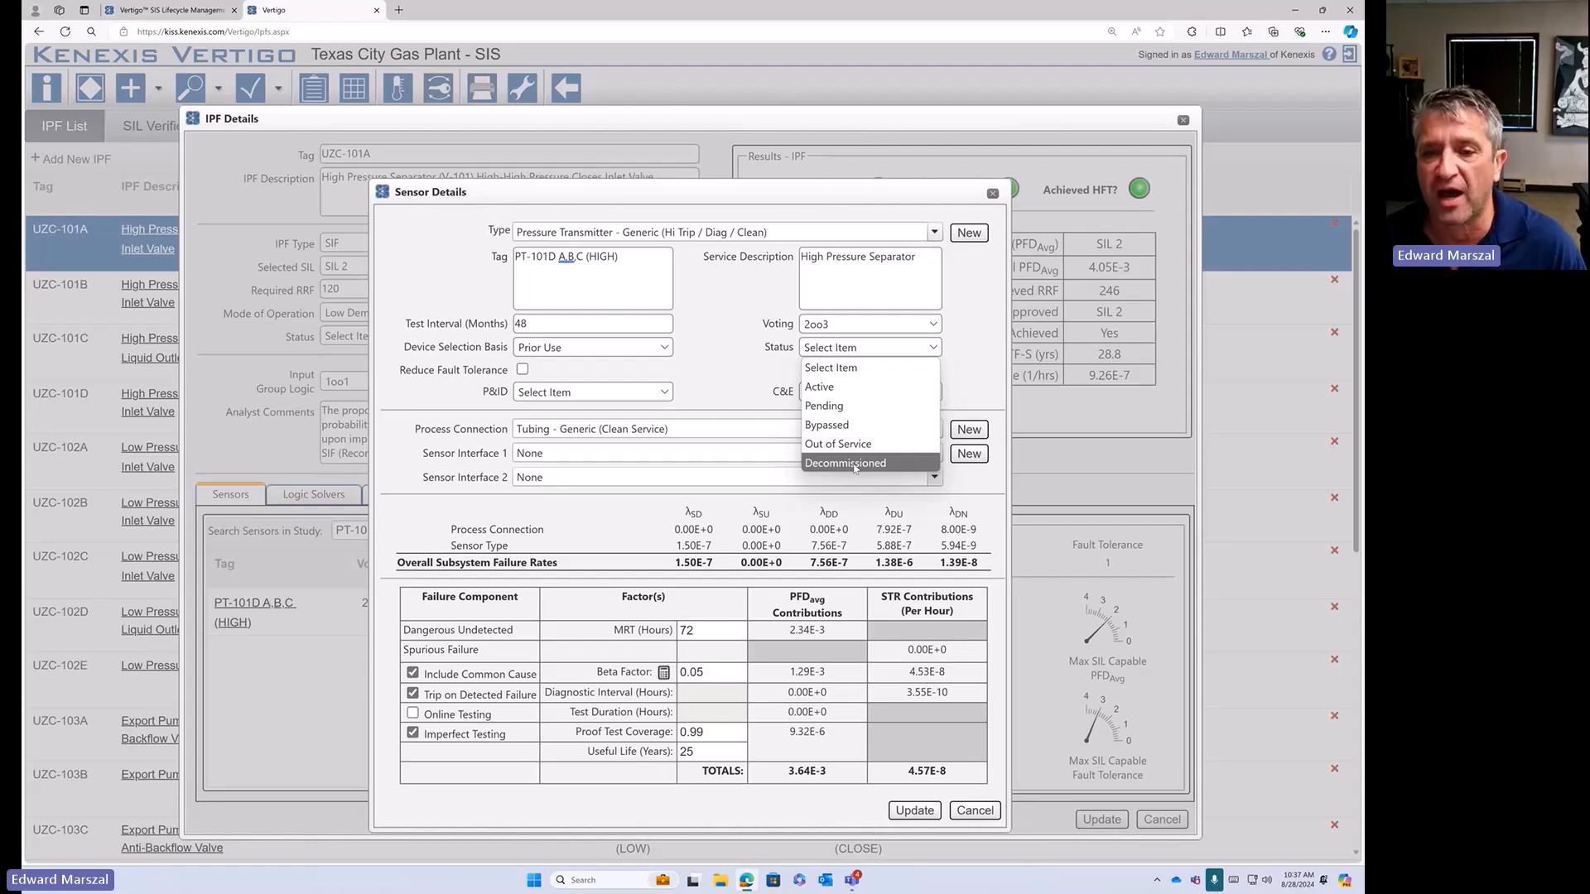
pyautogui.click(845, 408)
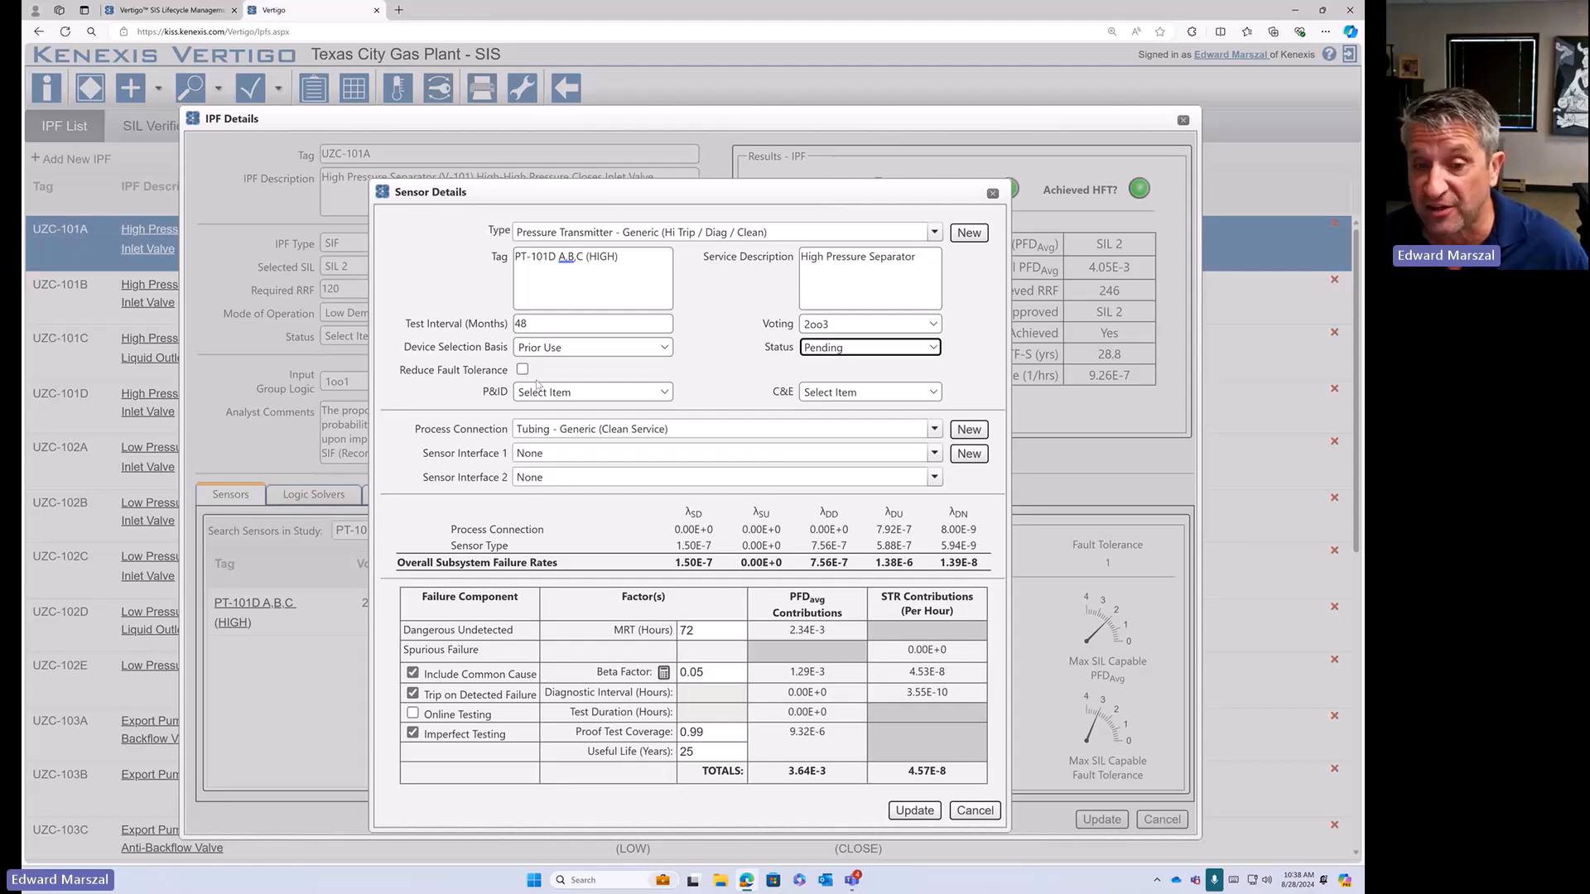
# - Check which documents can be linked to the sensor as P&ID and C&E references without choosing any
pyautogui.click(664, 394)
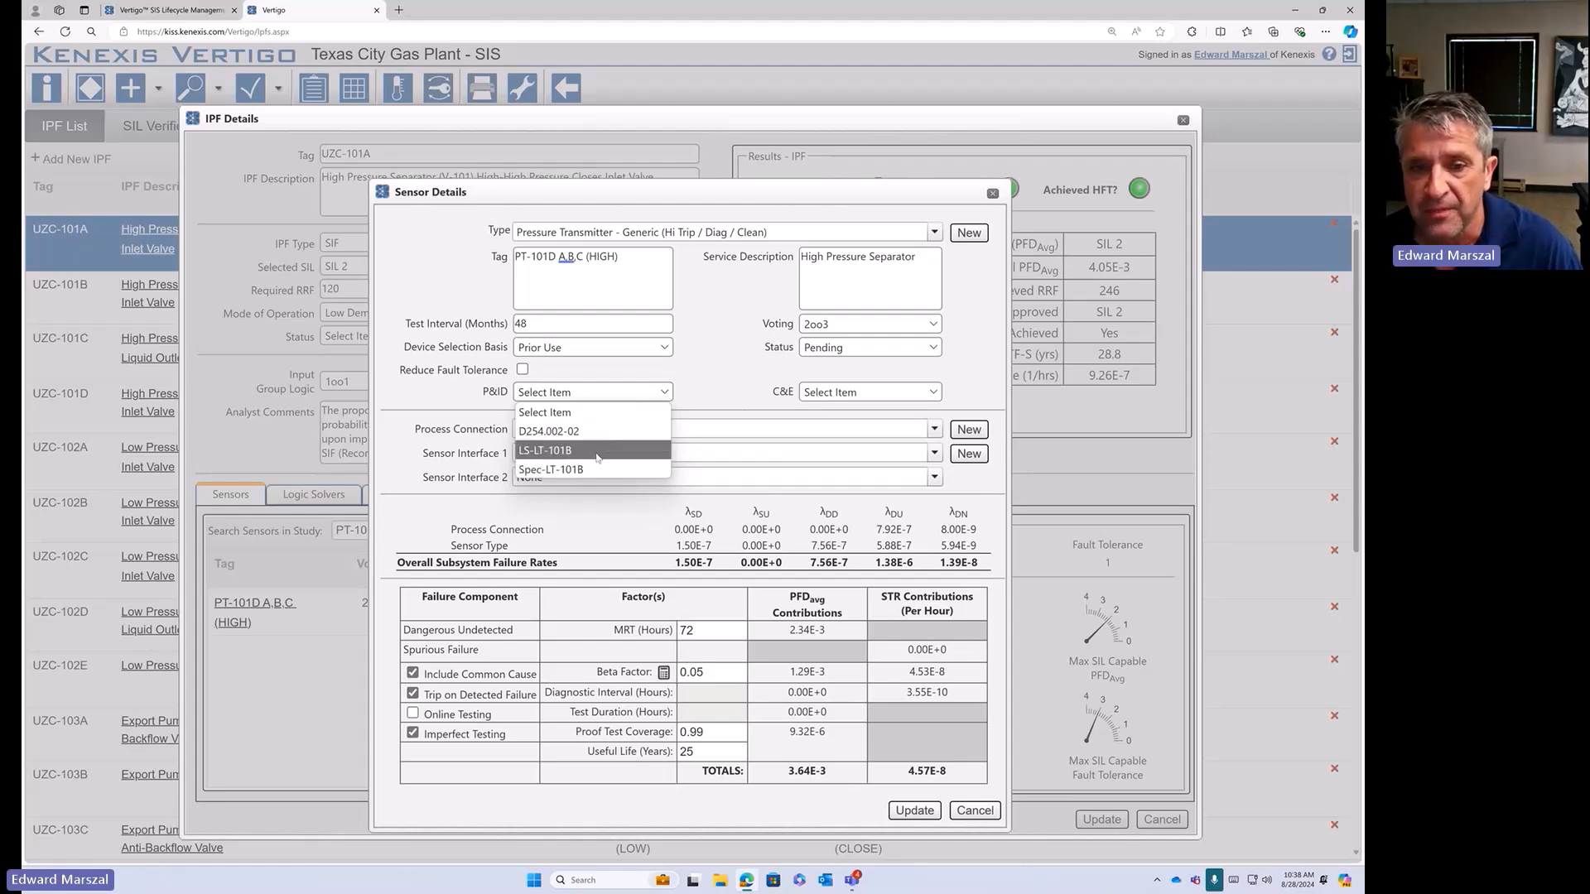
pyautogui.click(737, 400)
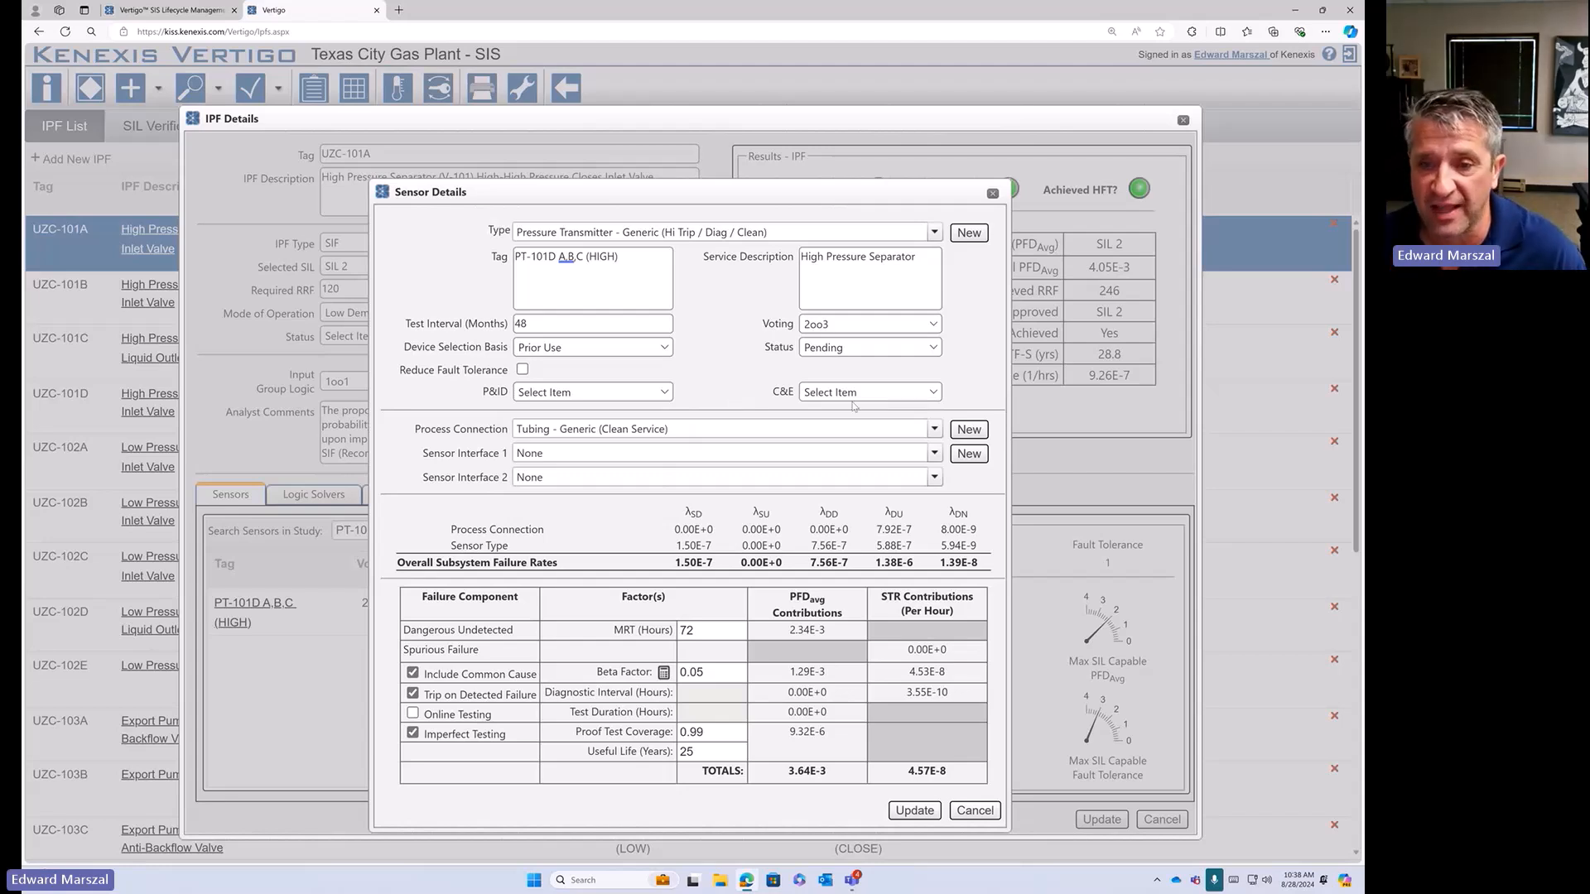
pyautogui.click(933, 393)
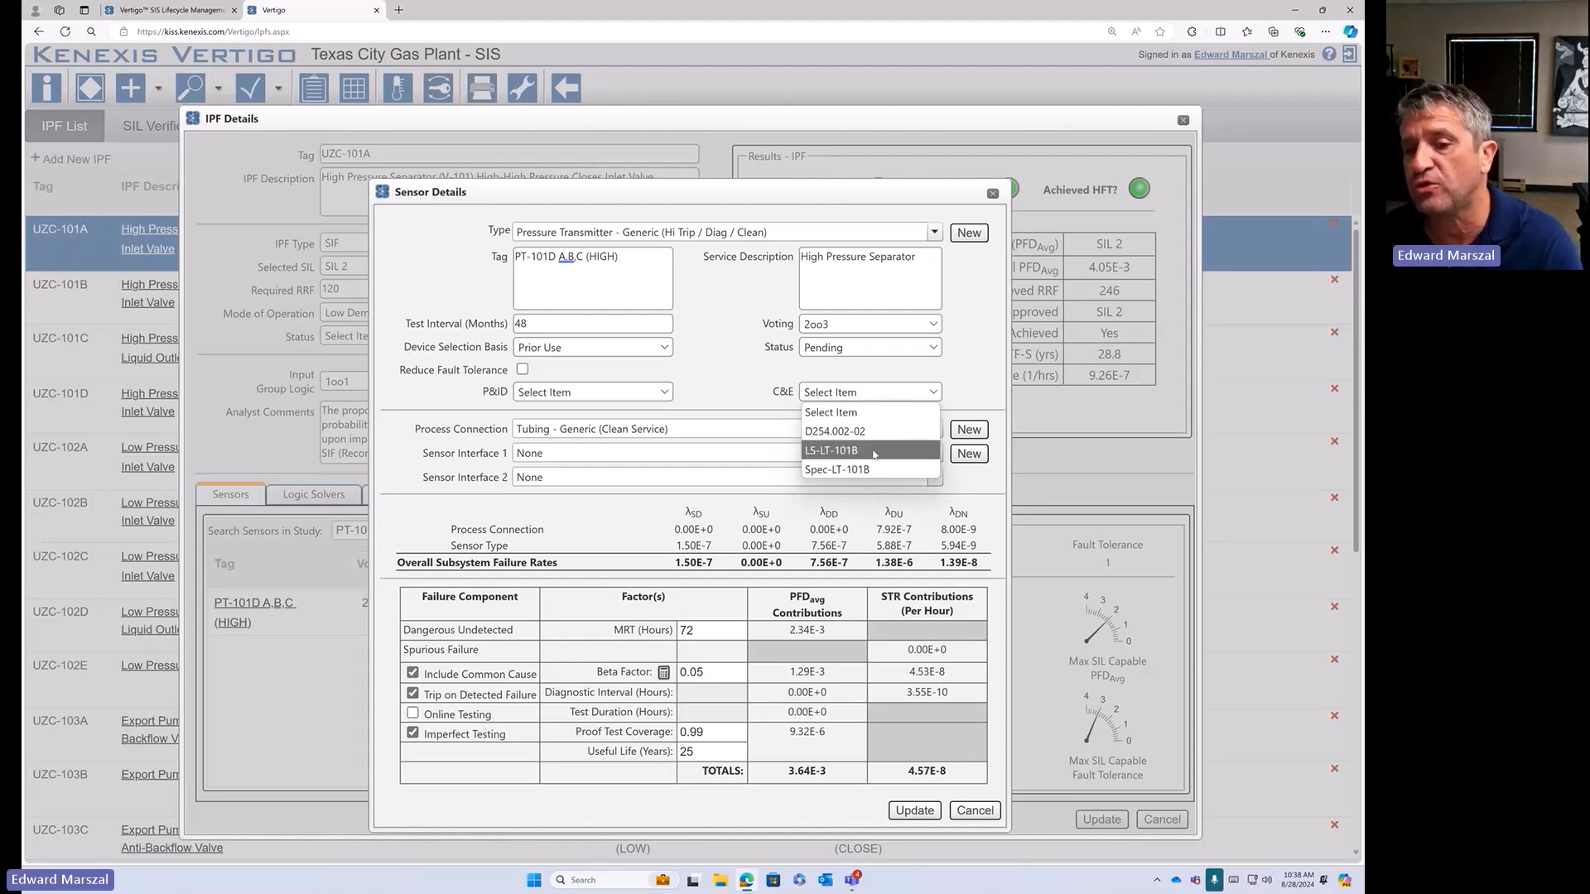
pyautogui.click(973, 394)
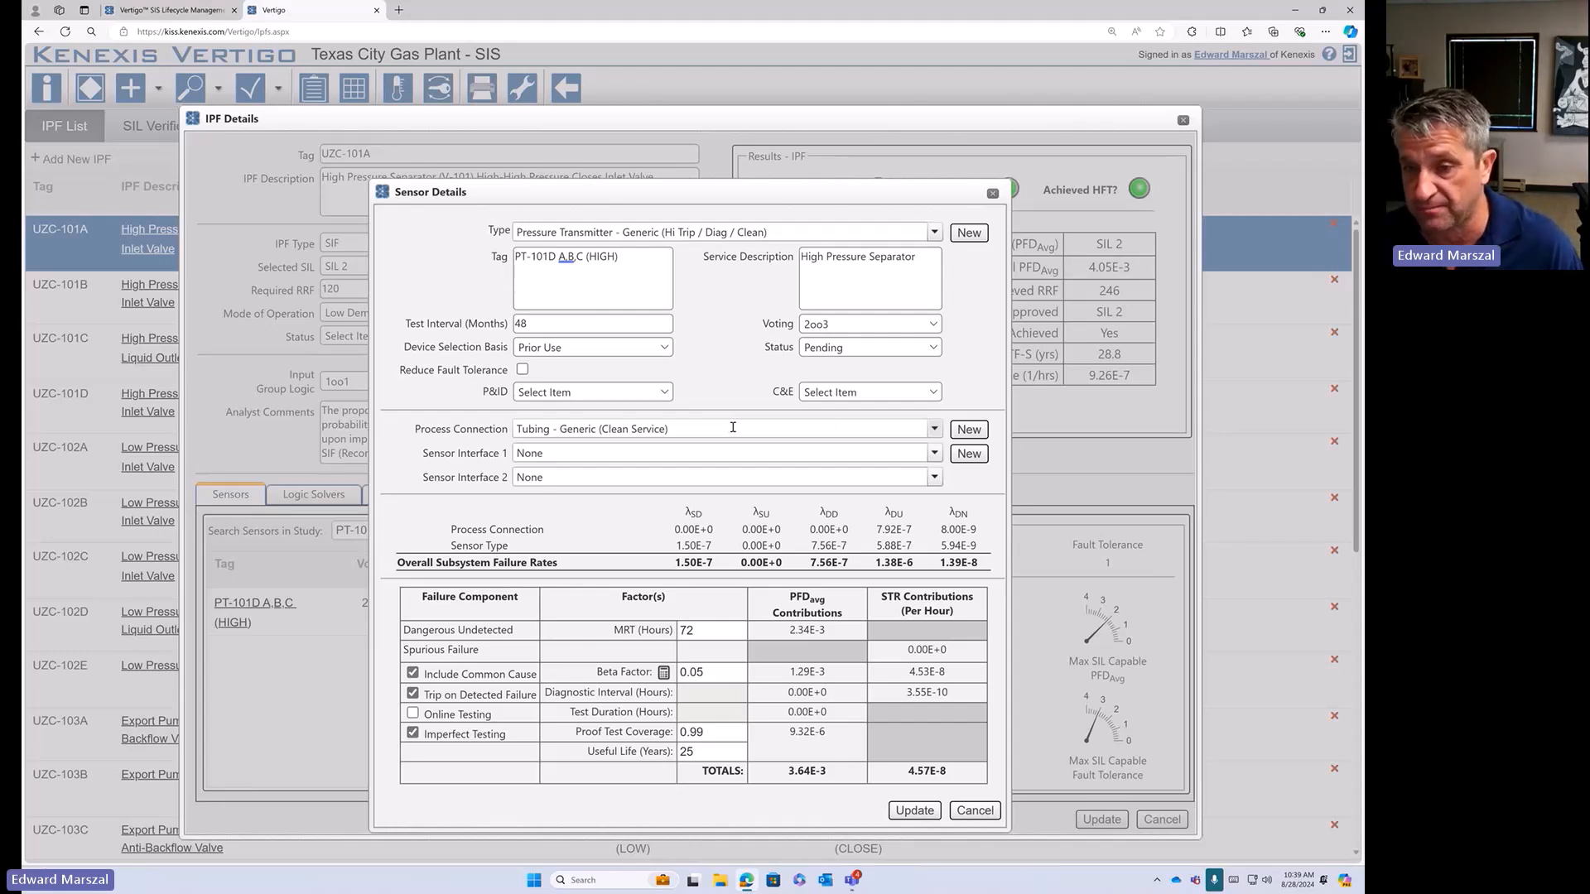
# - Review the process connection choices, including library types for a new one, and the Sensor Interface 1 options, keeping Sensor Interface 1 at None
pyautogui.click(934, 428)
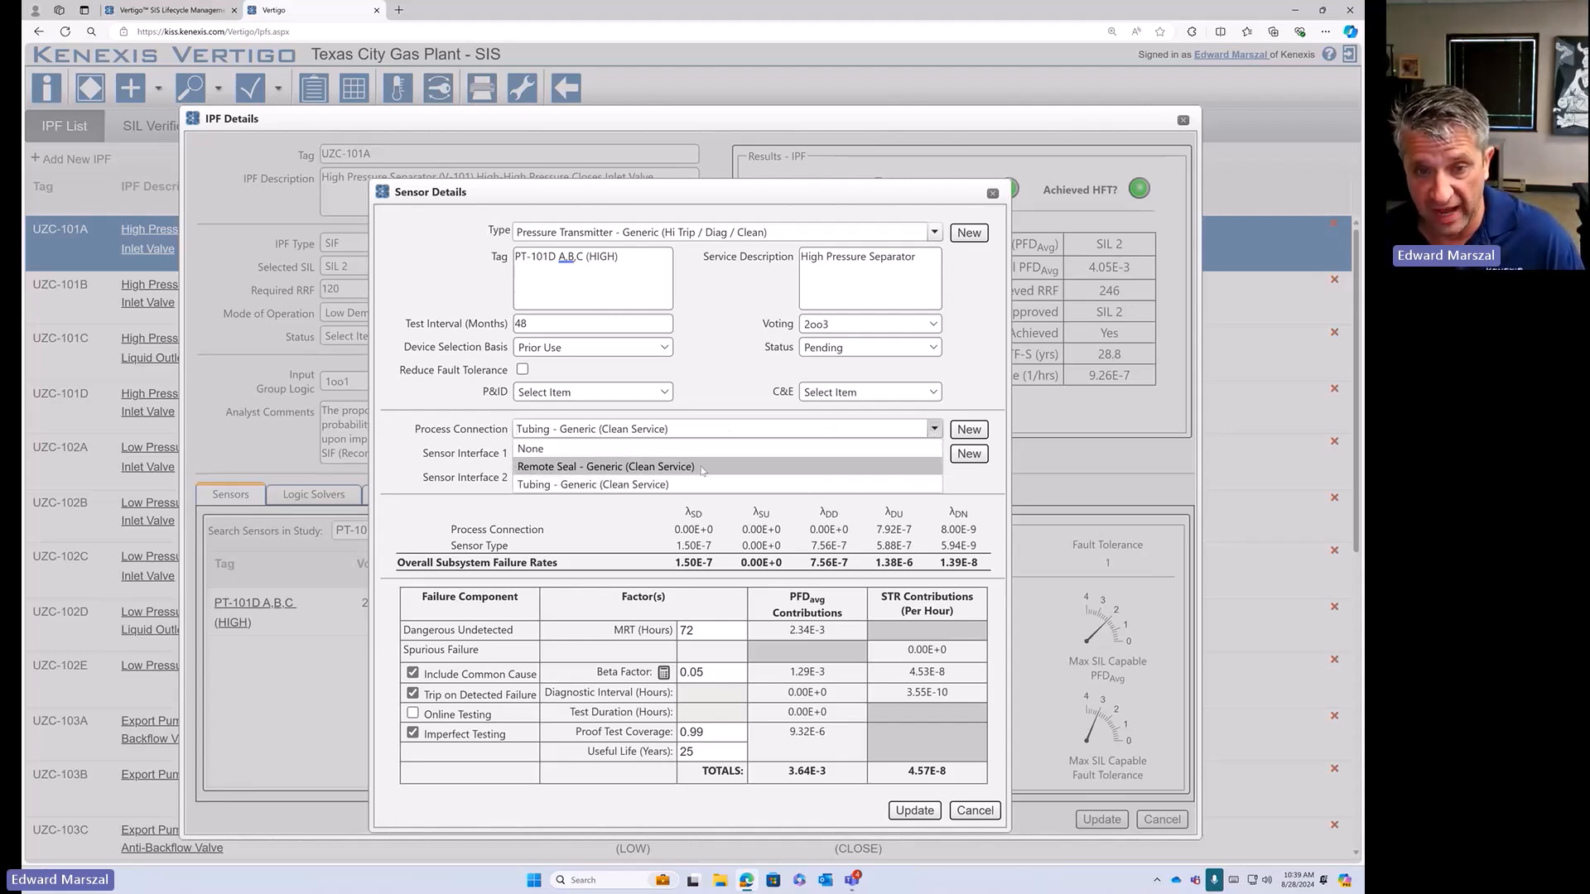
pyautogui.click(969, 429)
pyautogui.click(678, 438)
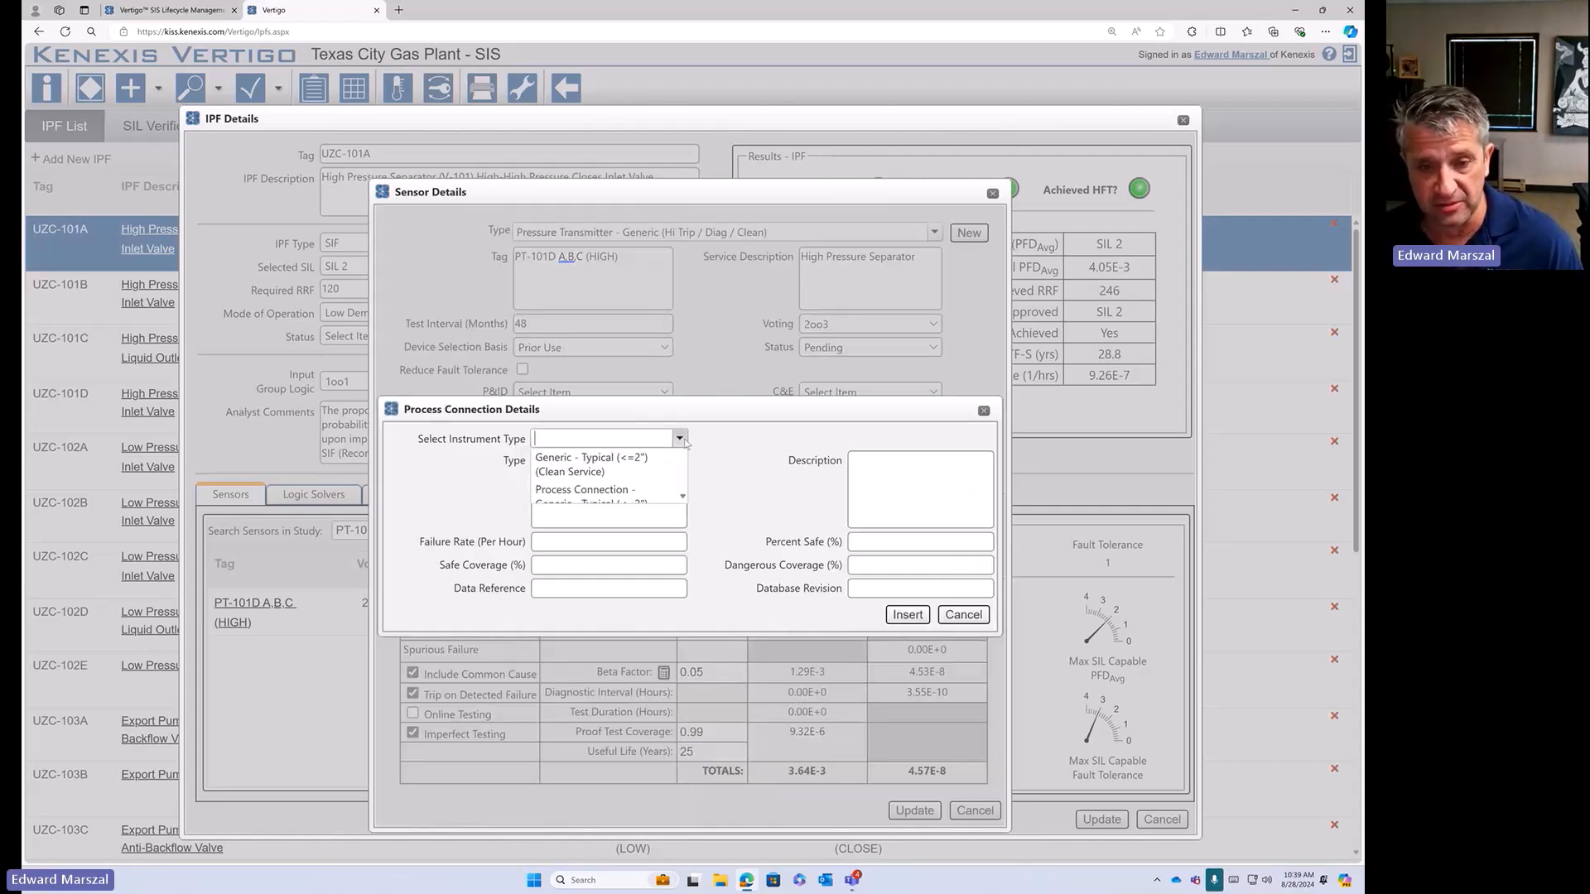
pyautogui.scroll(-5, 609, 530)
pyautogui.scroll(5, 609, 530)
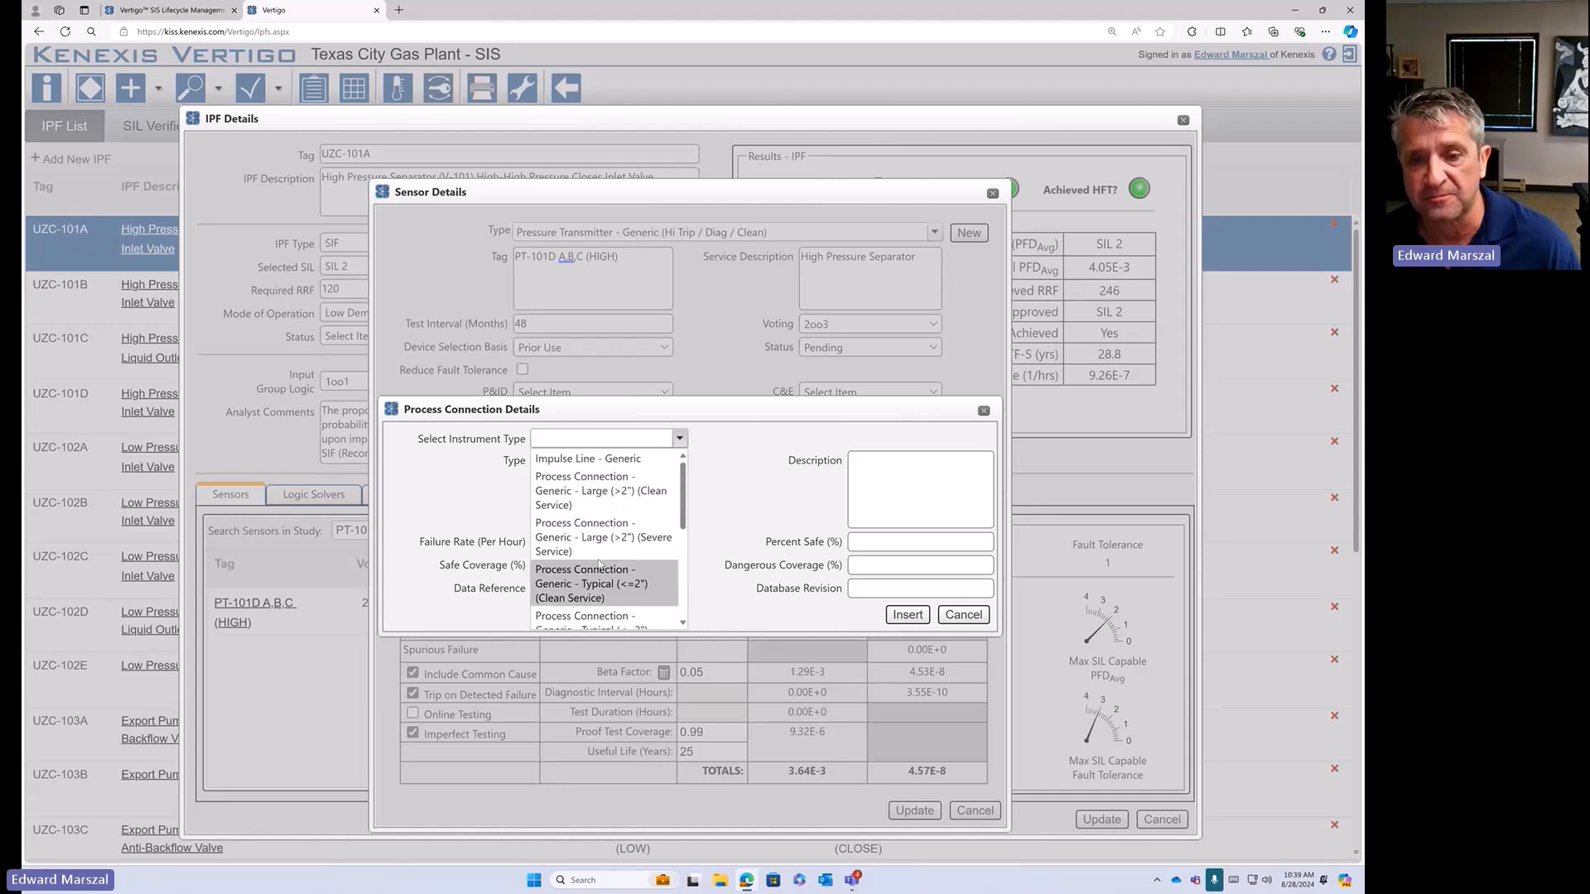
pyautogui.click(974, 619)
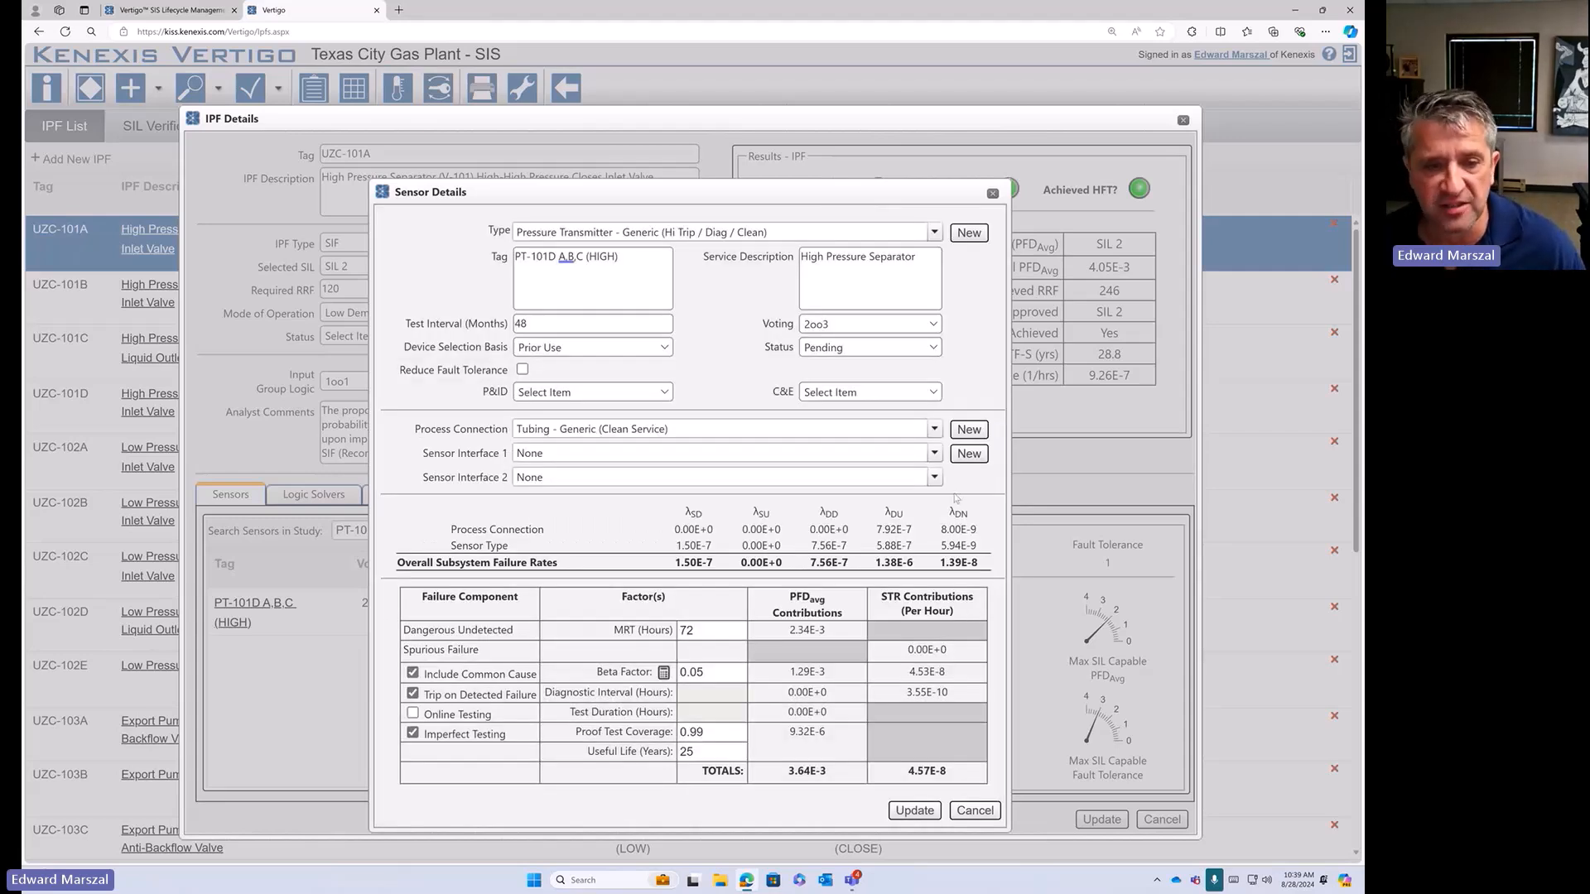
pyautogui.click(934, 452)
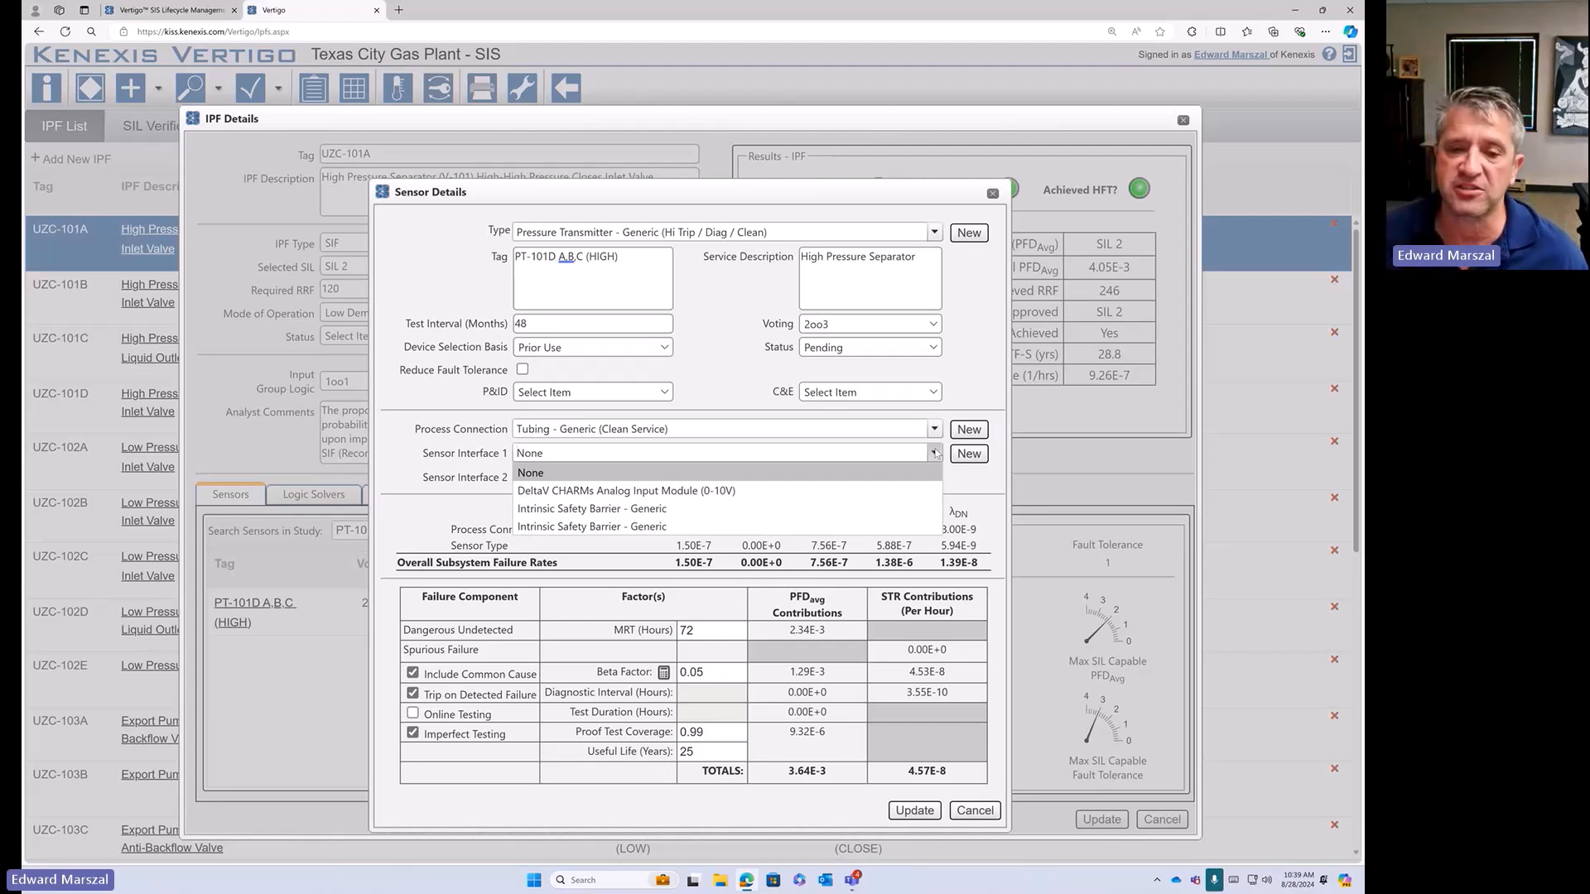
pyautogui.click(630, 472)
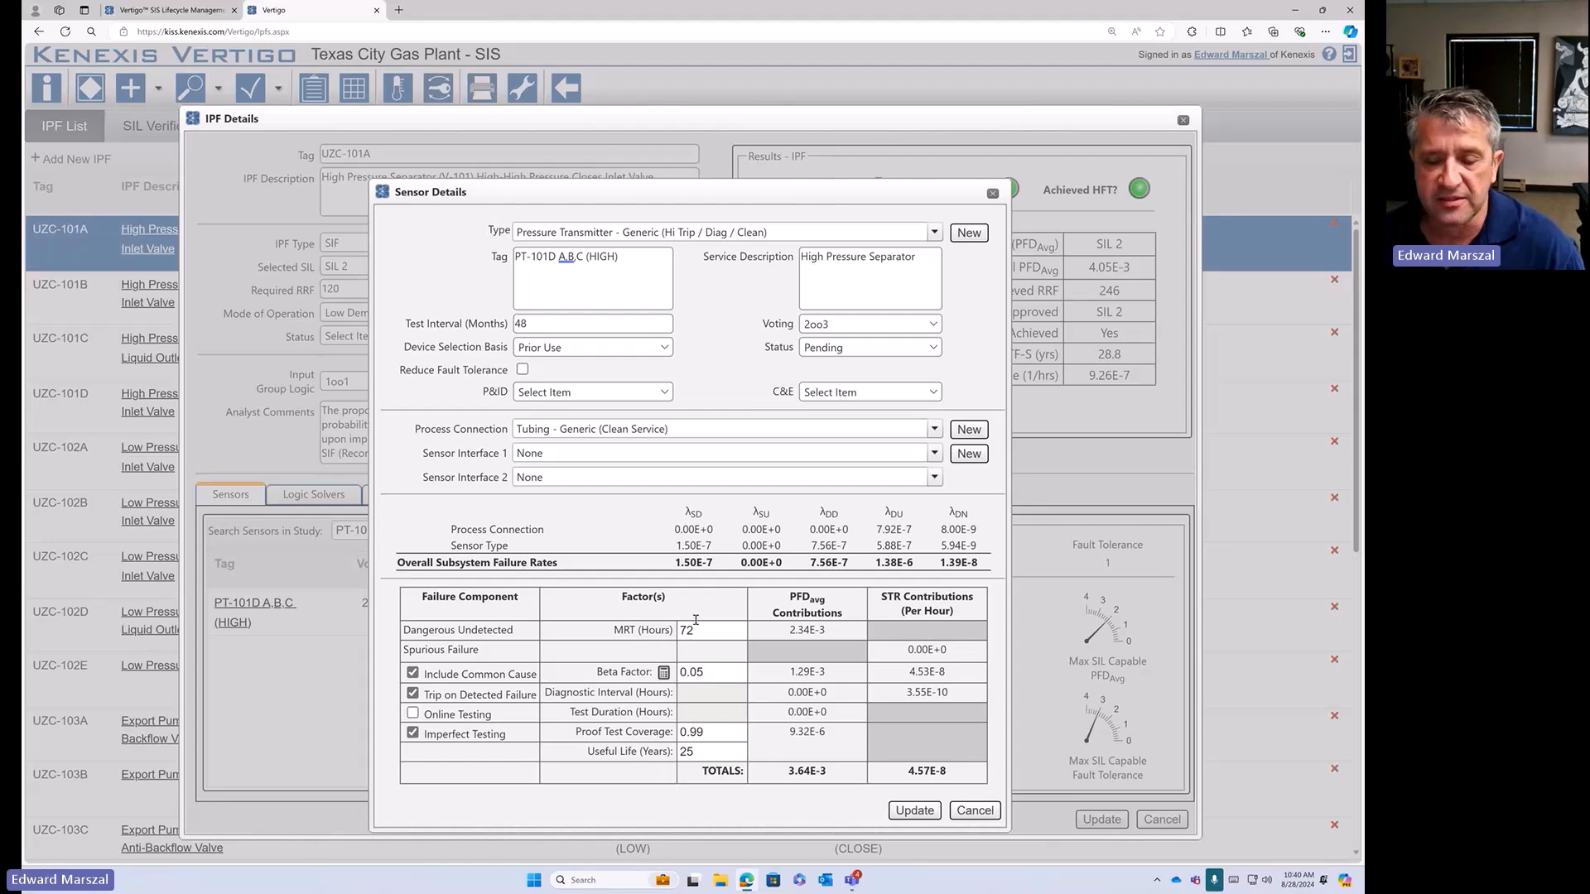
# - Examine the sensor's overall subsystem failure rates and the PFDavg contribution of each failure component
pyautogui.moveTo(689, 562); pyautogui.dragTo(981, 563)
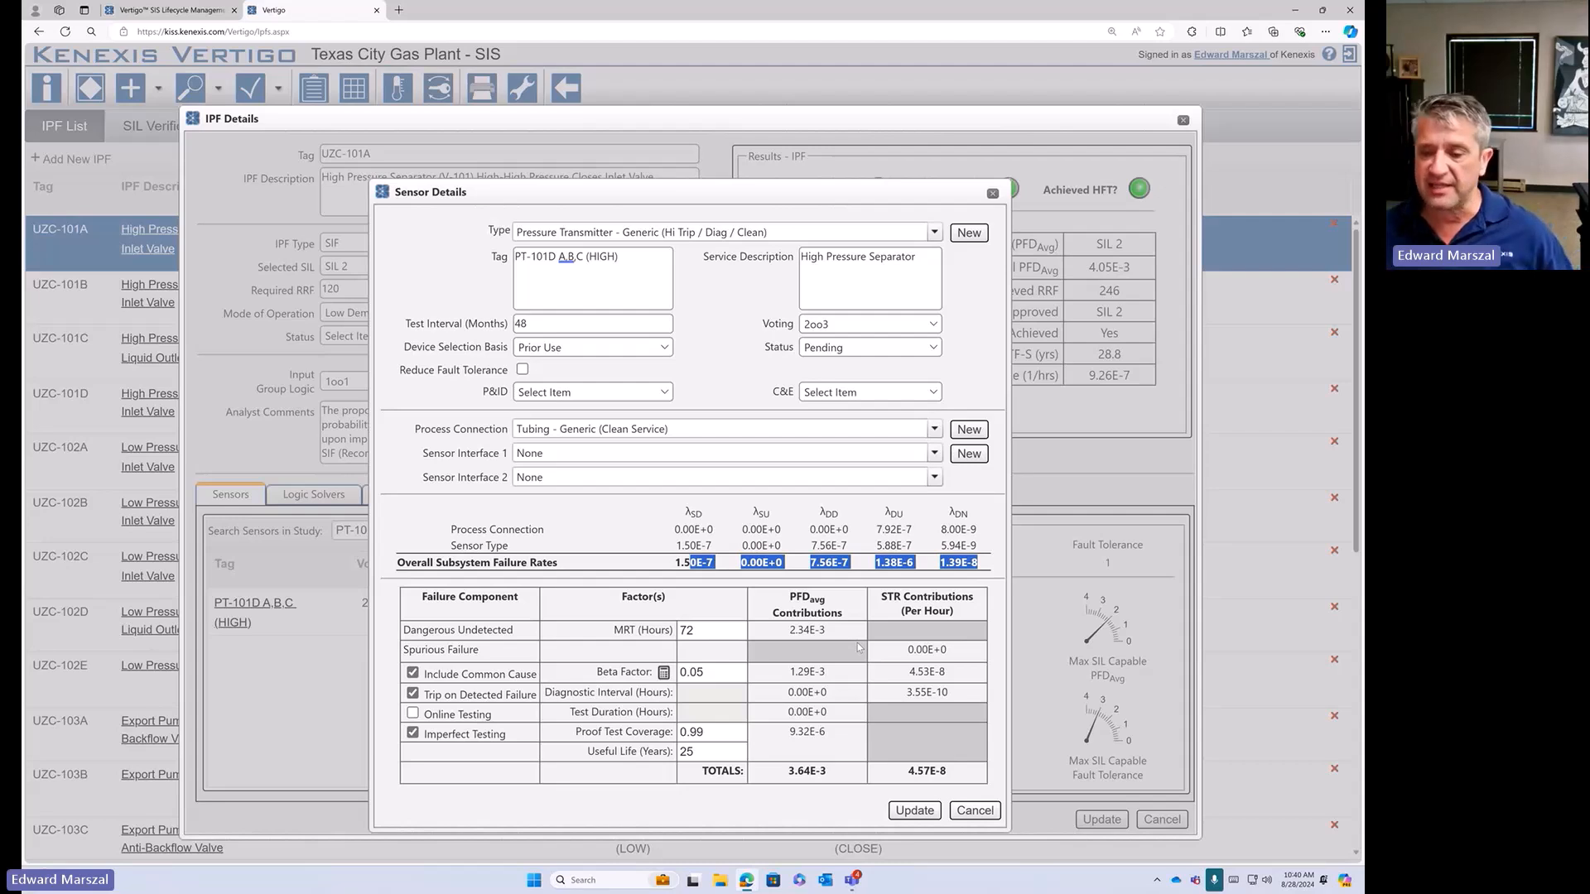
pyautogui.moveTo(839, 635); pyautogui.dragTo(770, 634)
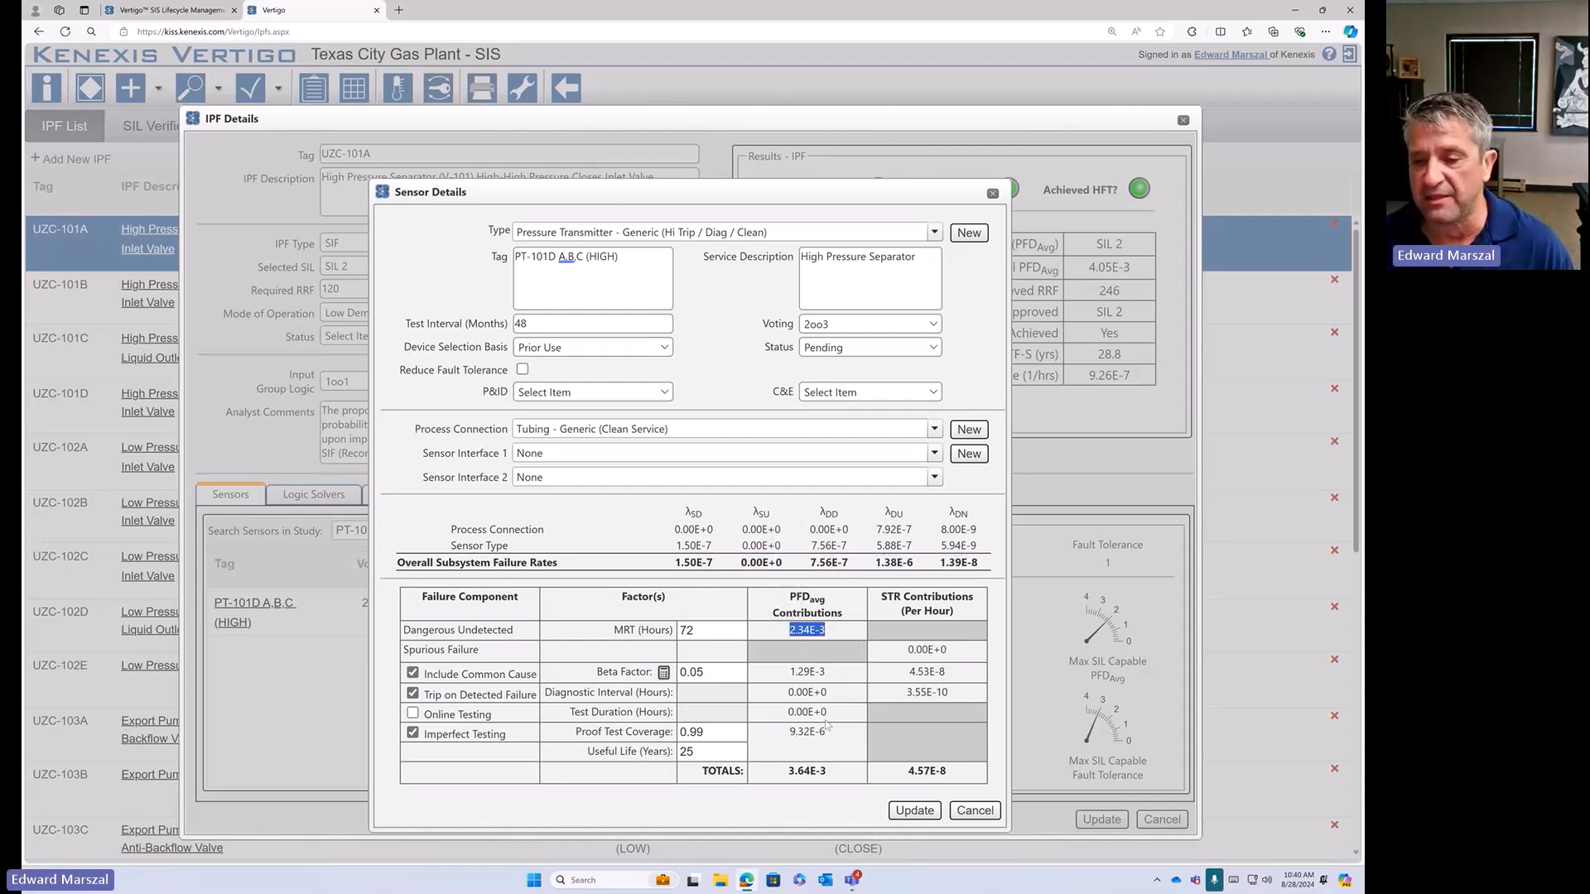
pyautogui.moveTo(835, 679); pyautogui.dragTo(788, 692)
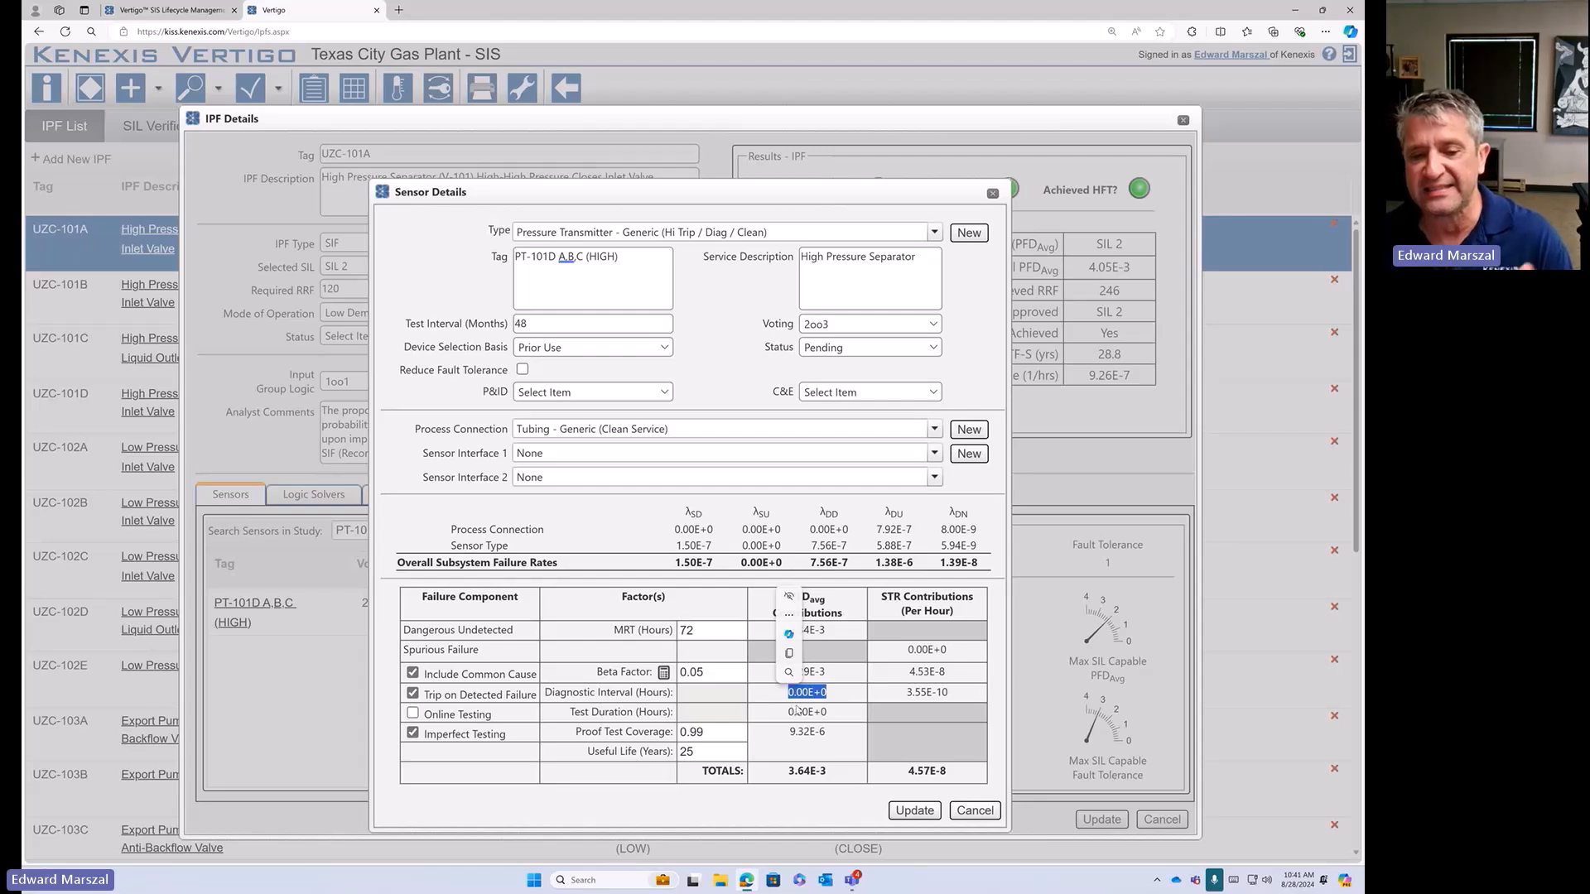
pyautogui.moveTo(827, 712)
pyautogui.mouseDown()
pyautogui.moveTo(787, 712)
pyautogui.moveTo(823, 734)
pyautogui.mouseUp()
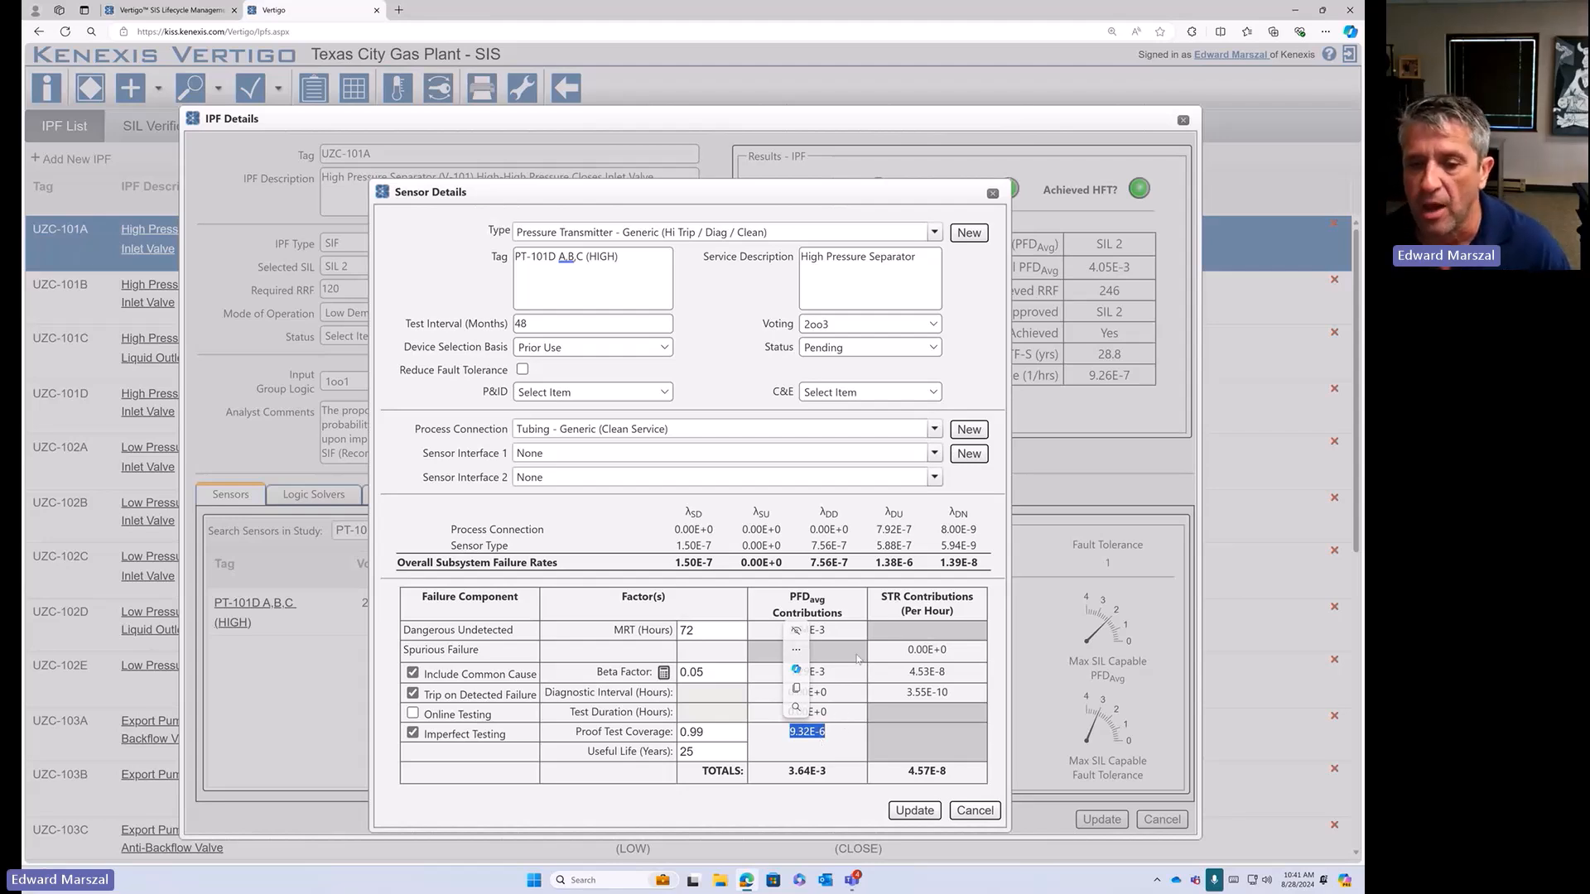
pyautogui.click(796, 649)
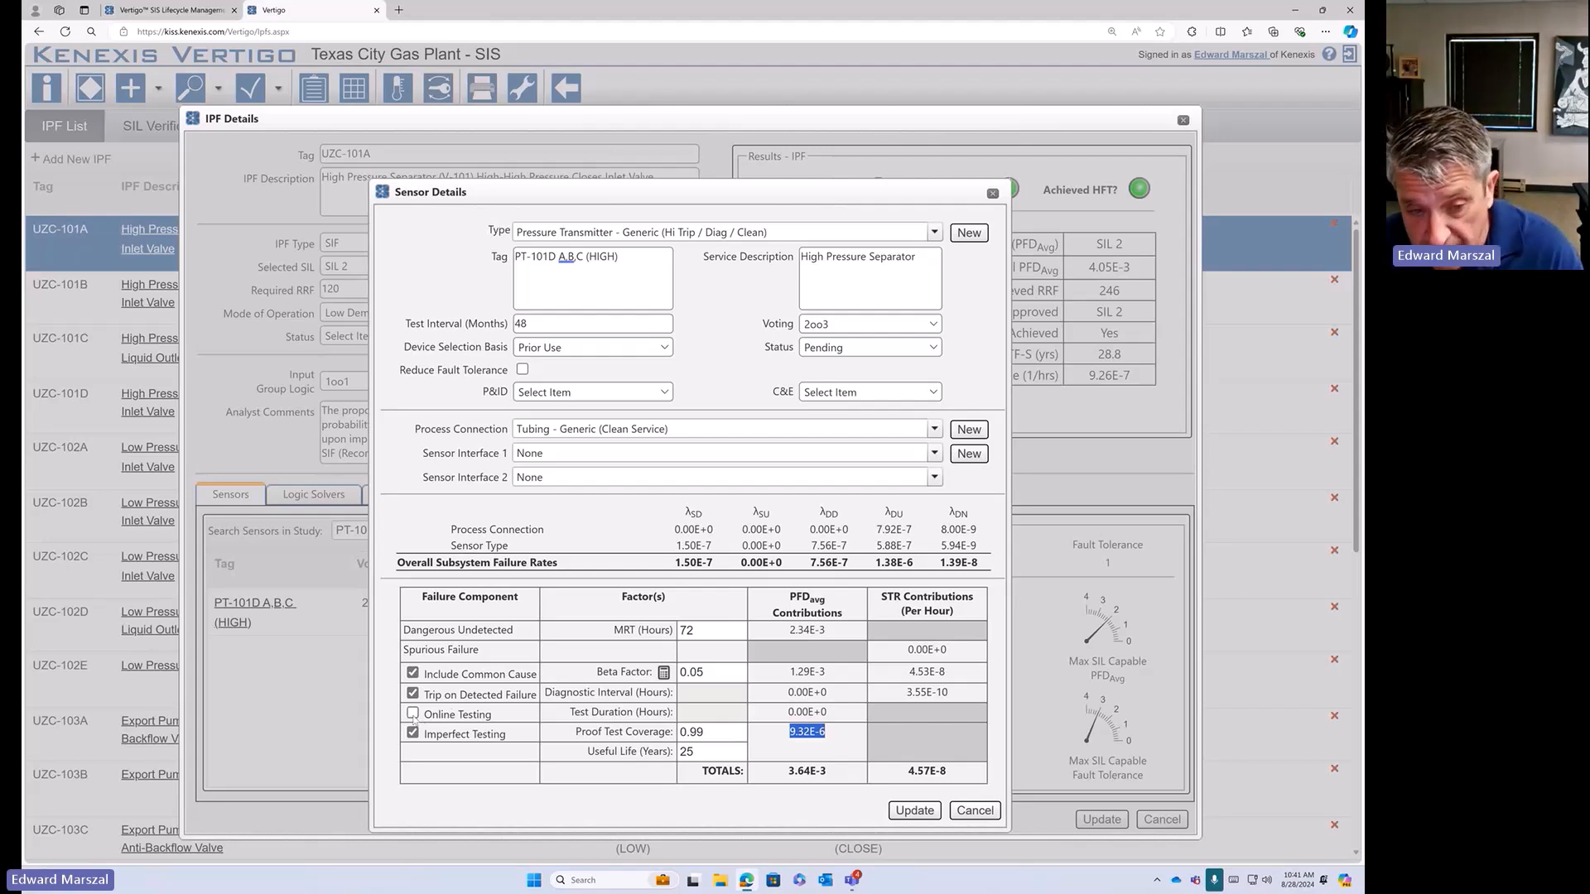
# - Try online testing with a 1-hour test duration, check its PFDavg contribution, and disable online testing again
pyautogui.click(414, 714)
pyautogui.click(710, 712)
pyautogui.write('1')
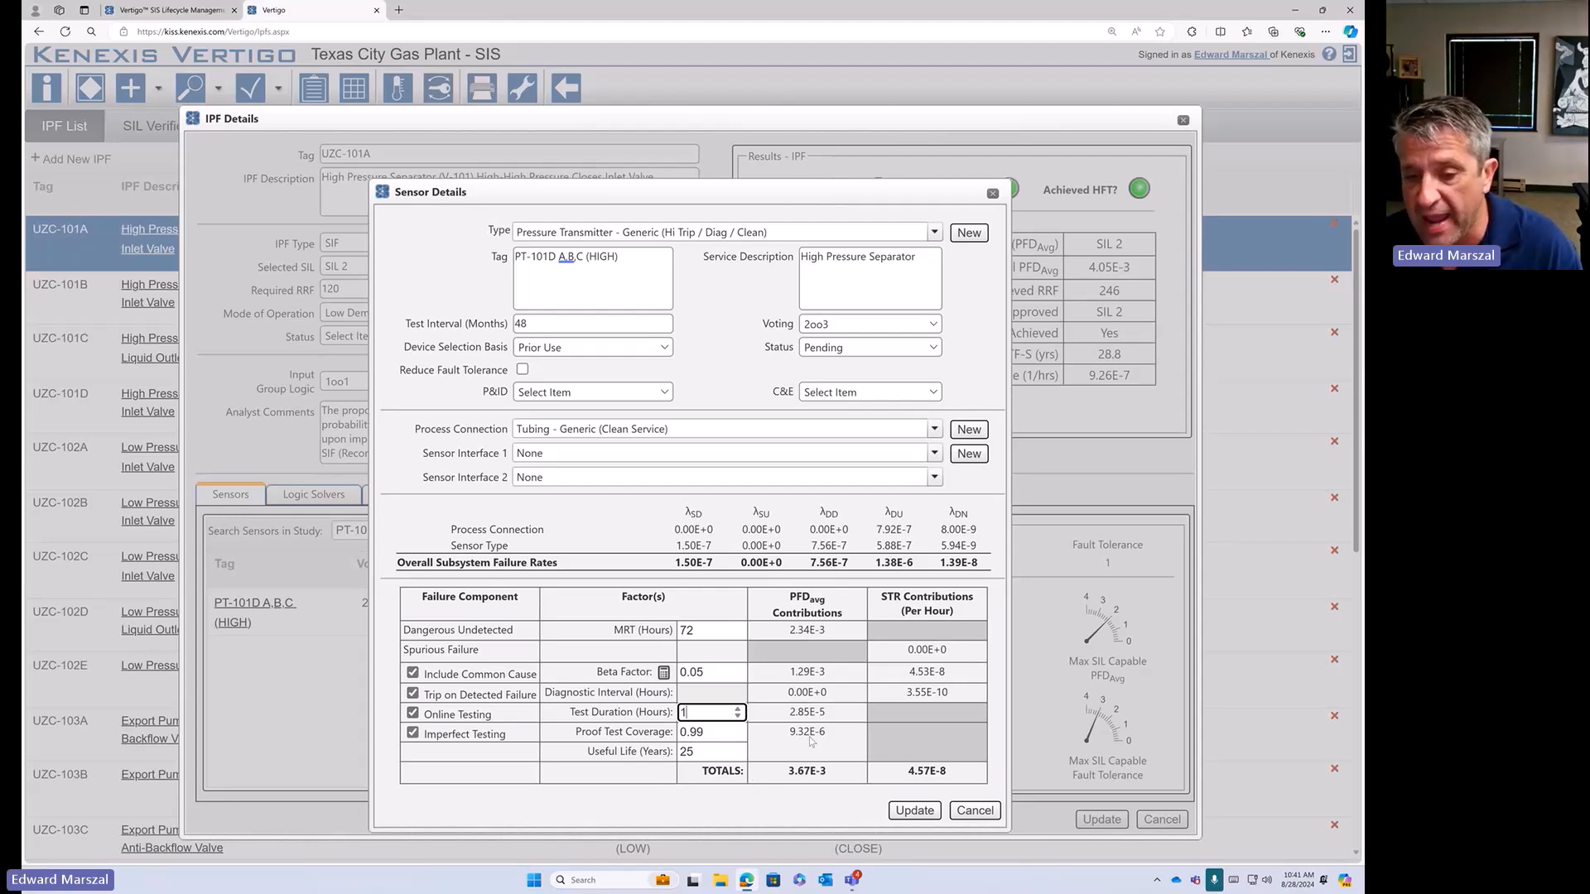
pyautogui.moveTo(825, 712); pyautogui.dragTo(789, 712)
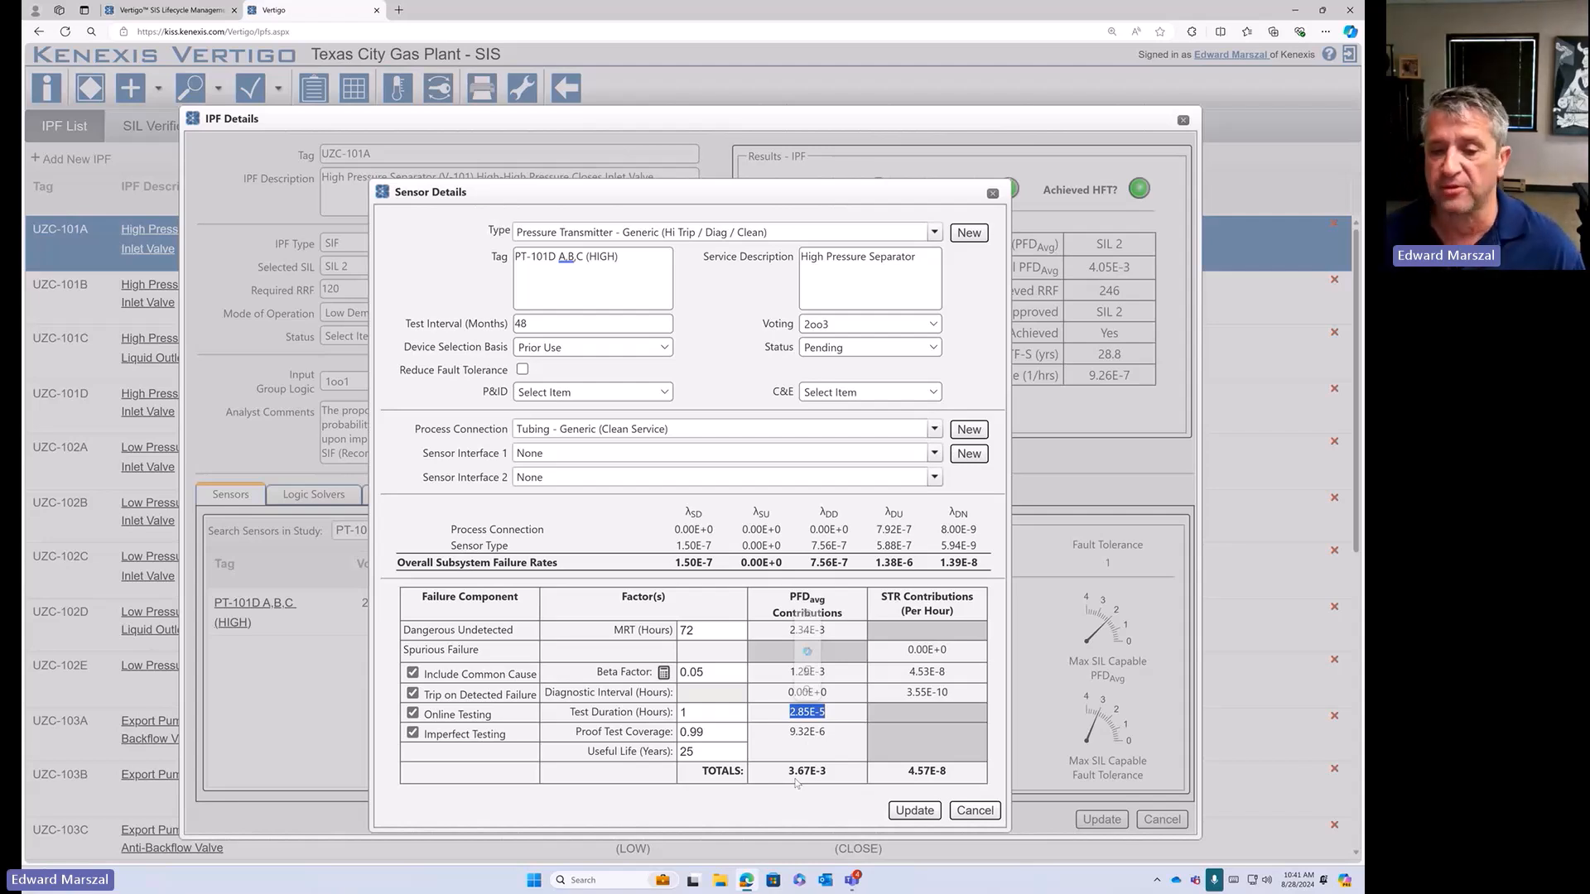
pyautogui.click(413, 712)
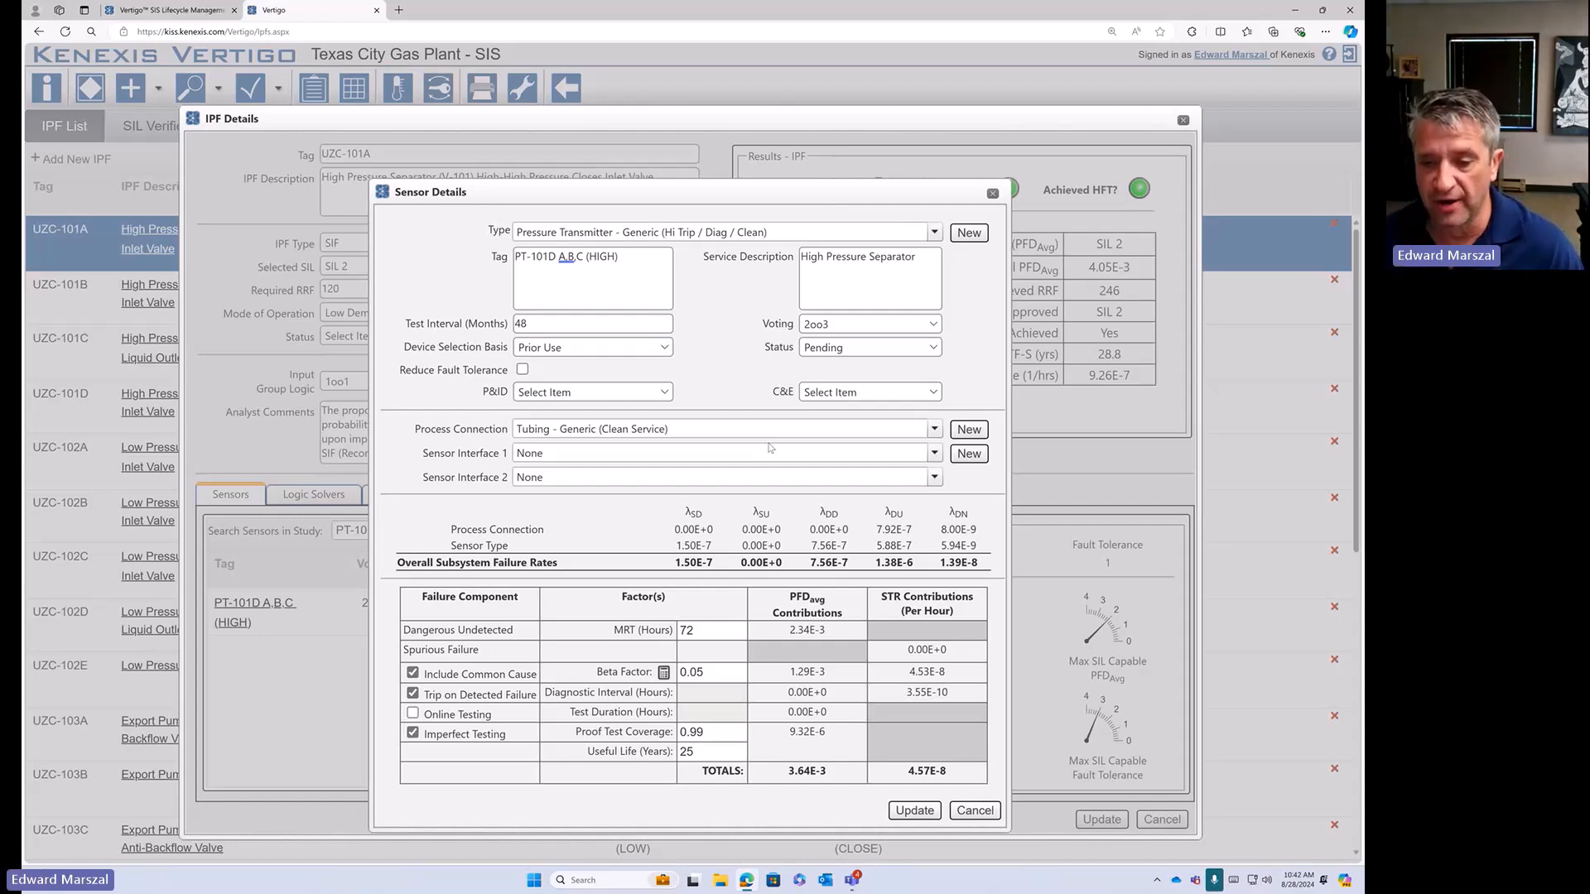
# - Discard the sensor edits, review the sensor subsystem results of UZC-101A, and close the IPF details without saving
pyautogui.click(975, 810)
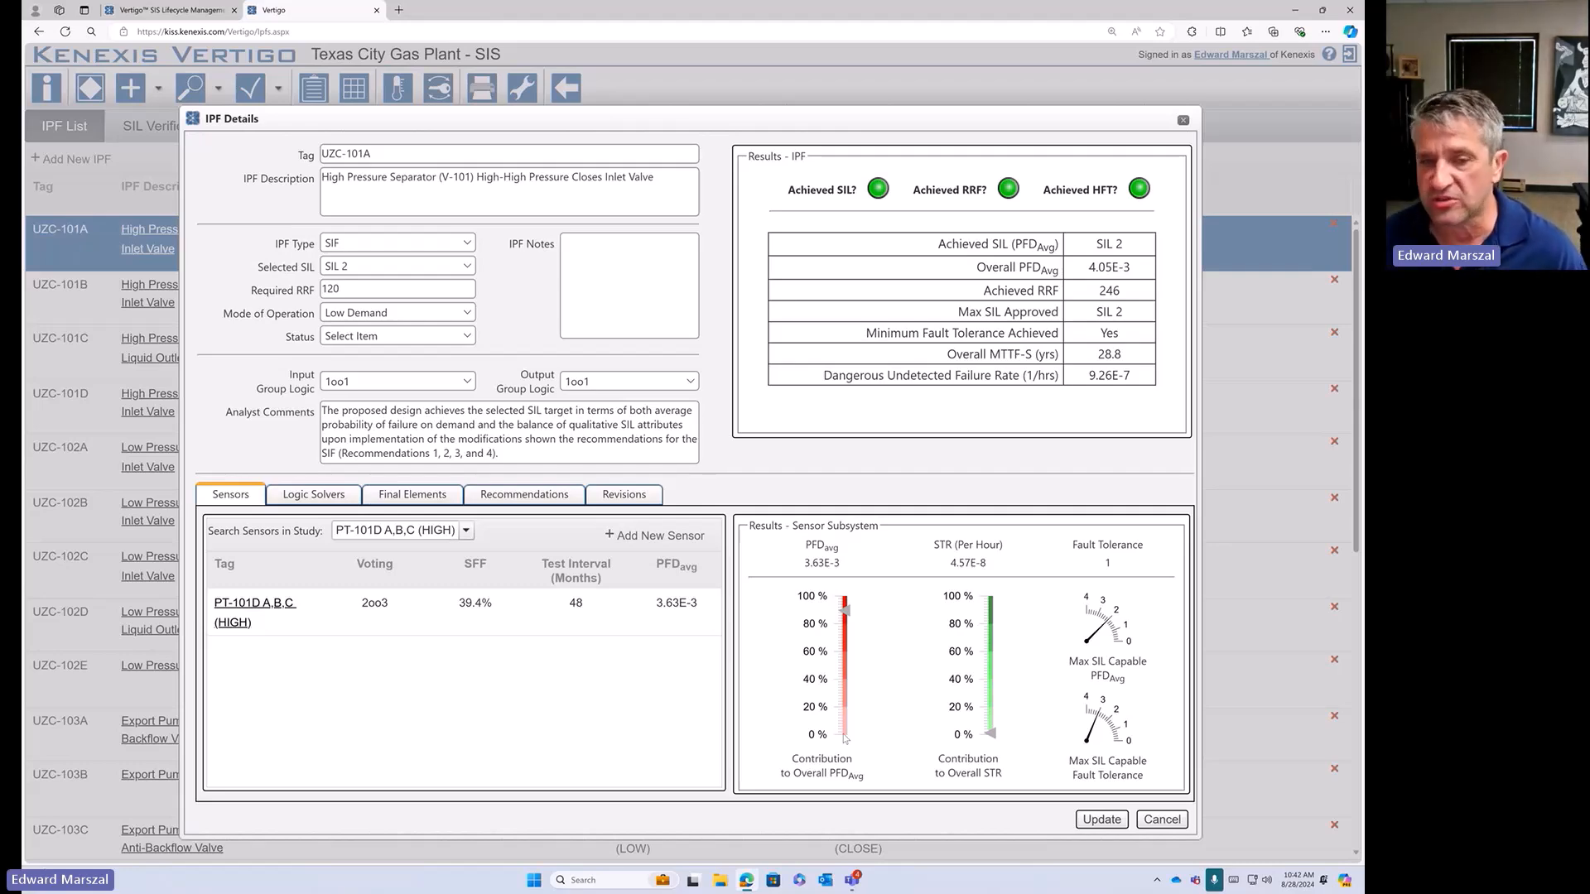
pyautogui.click(1162, 819)
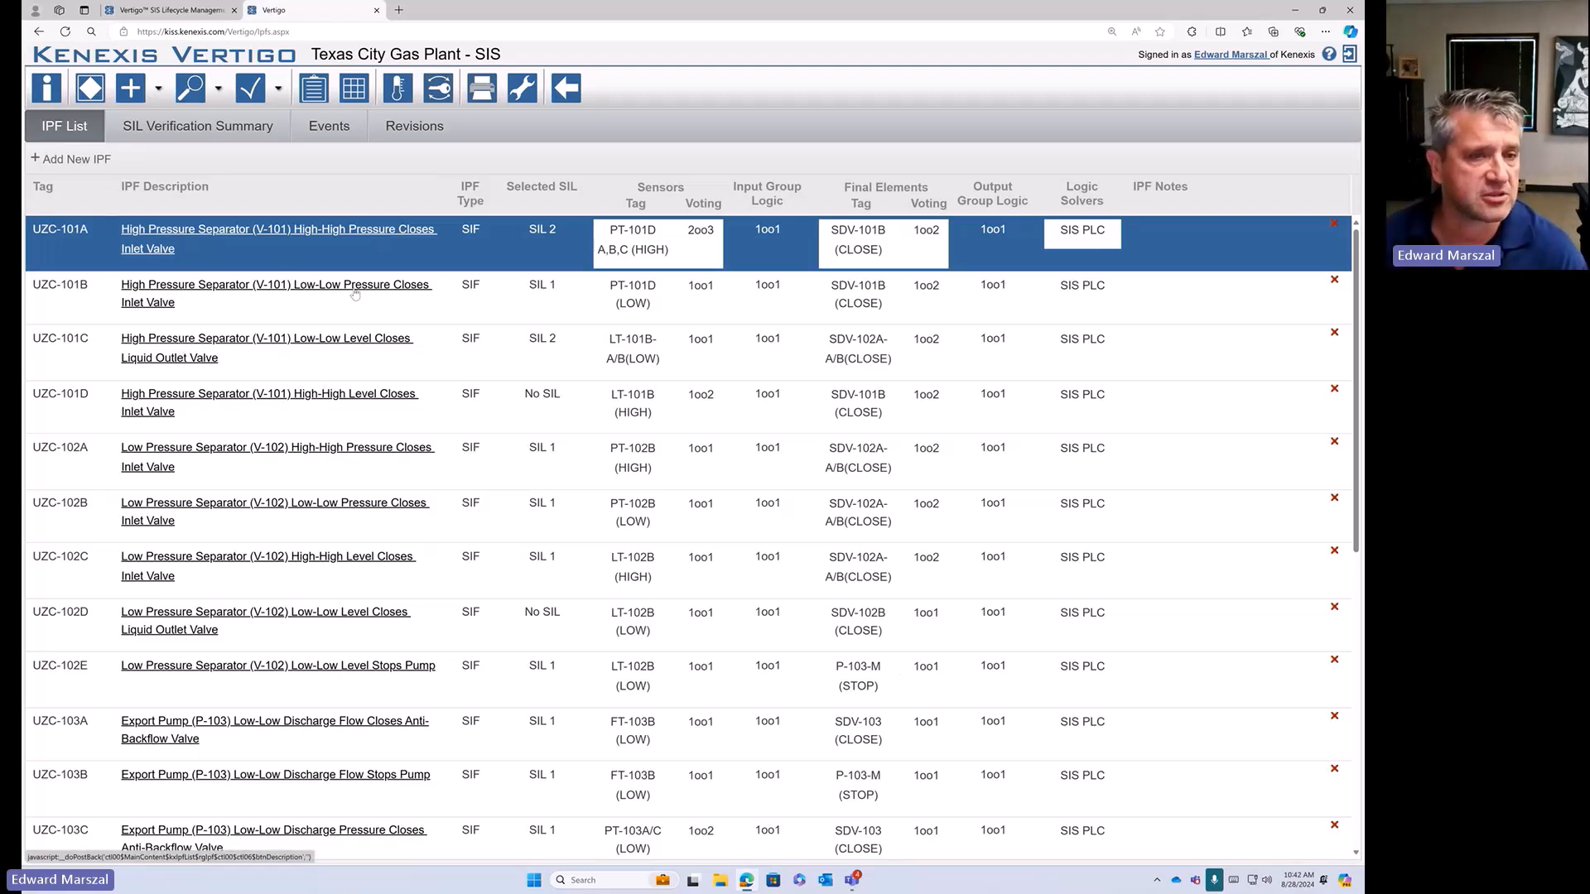
# - Try adding the existing sensor PT-101D A,B,C (HIGH) to UZC-102E, remove it again, and close the IPF details without saving
pyautogui.scroll(-3, 292, 471)
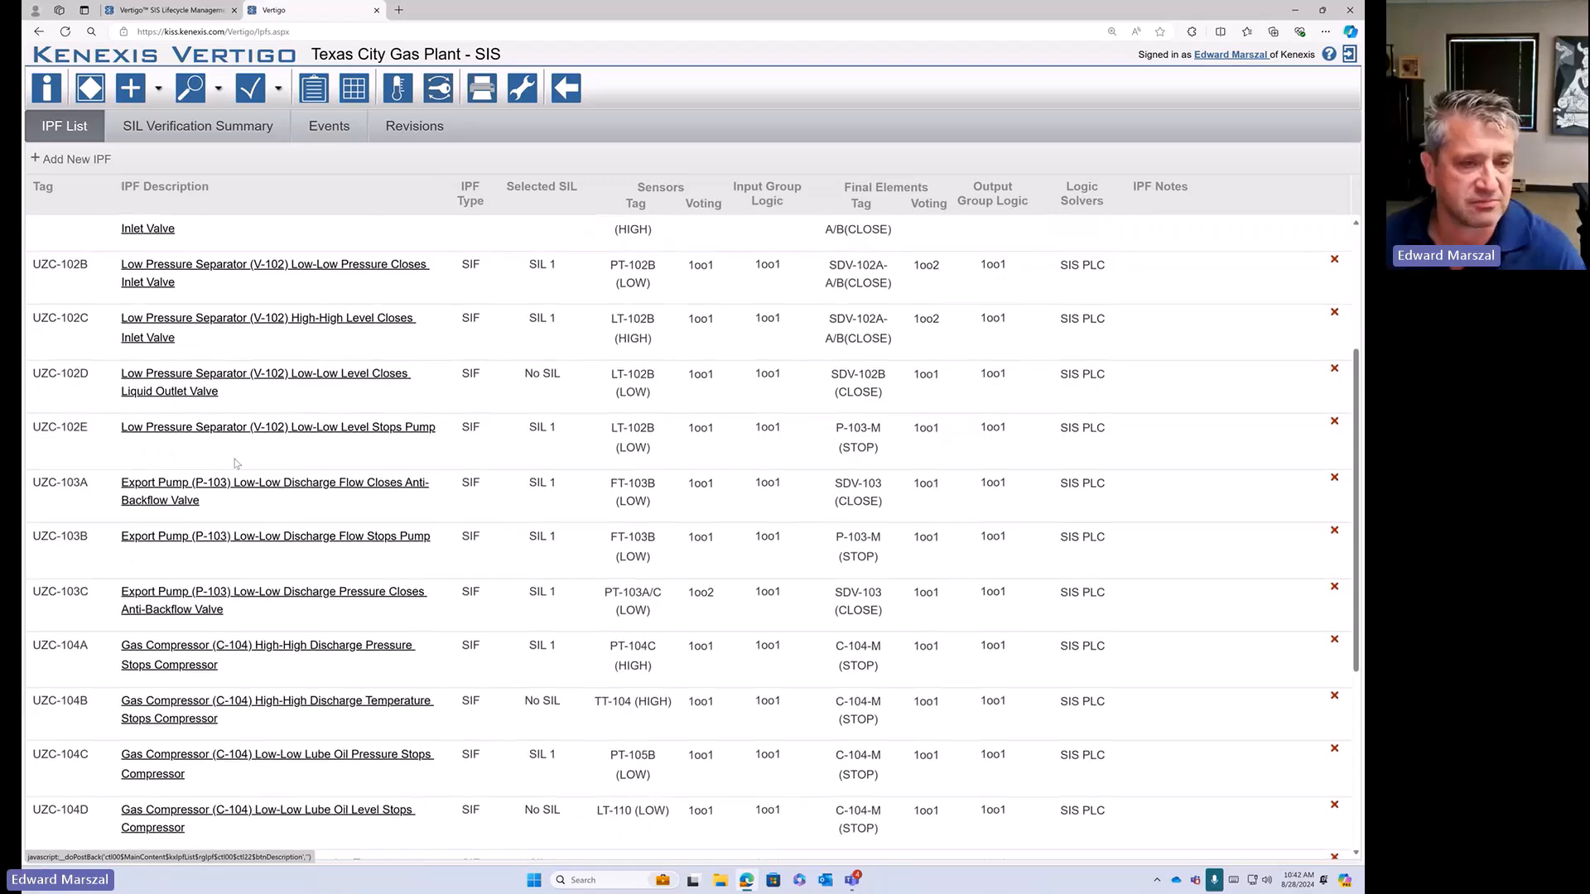
pyautogui.click(228, 433)
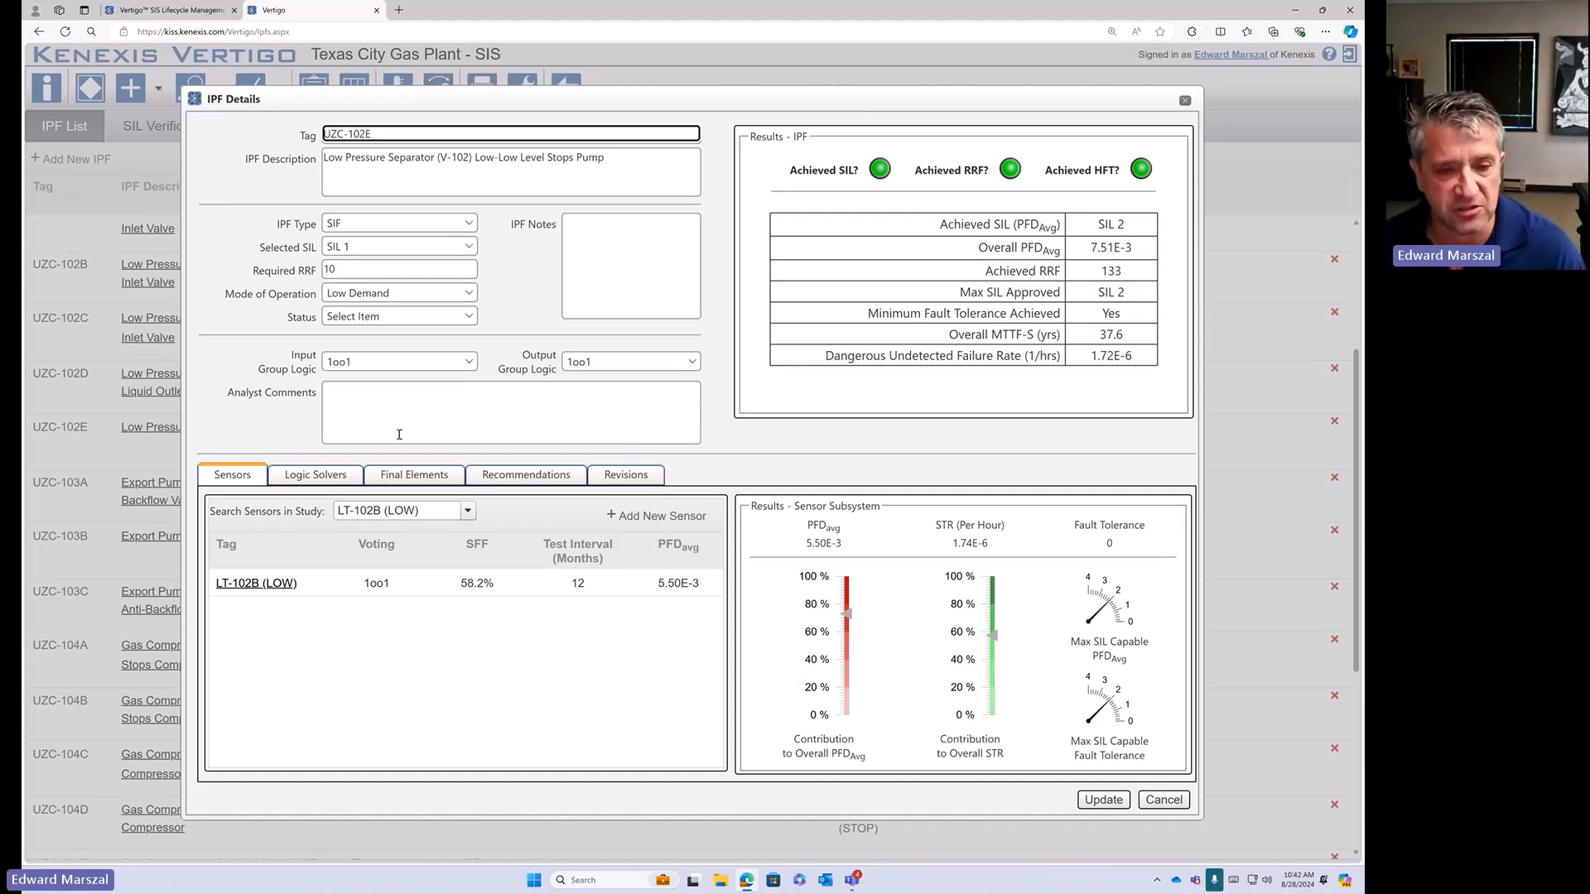
pyautogui.click(468, 512)
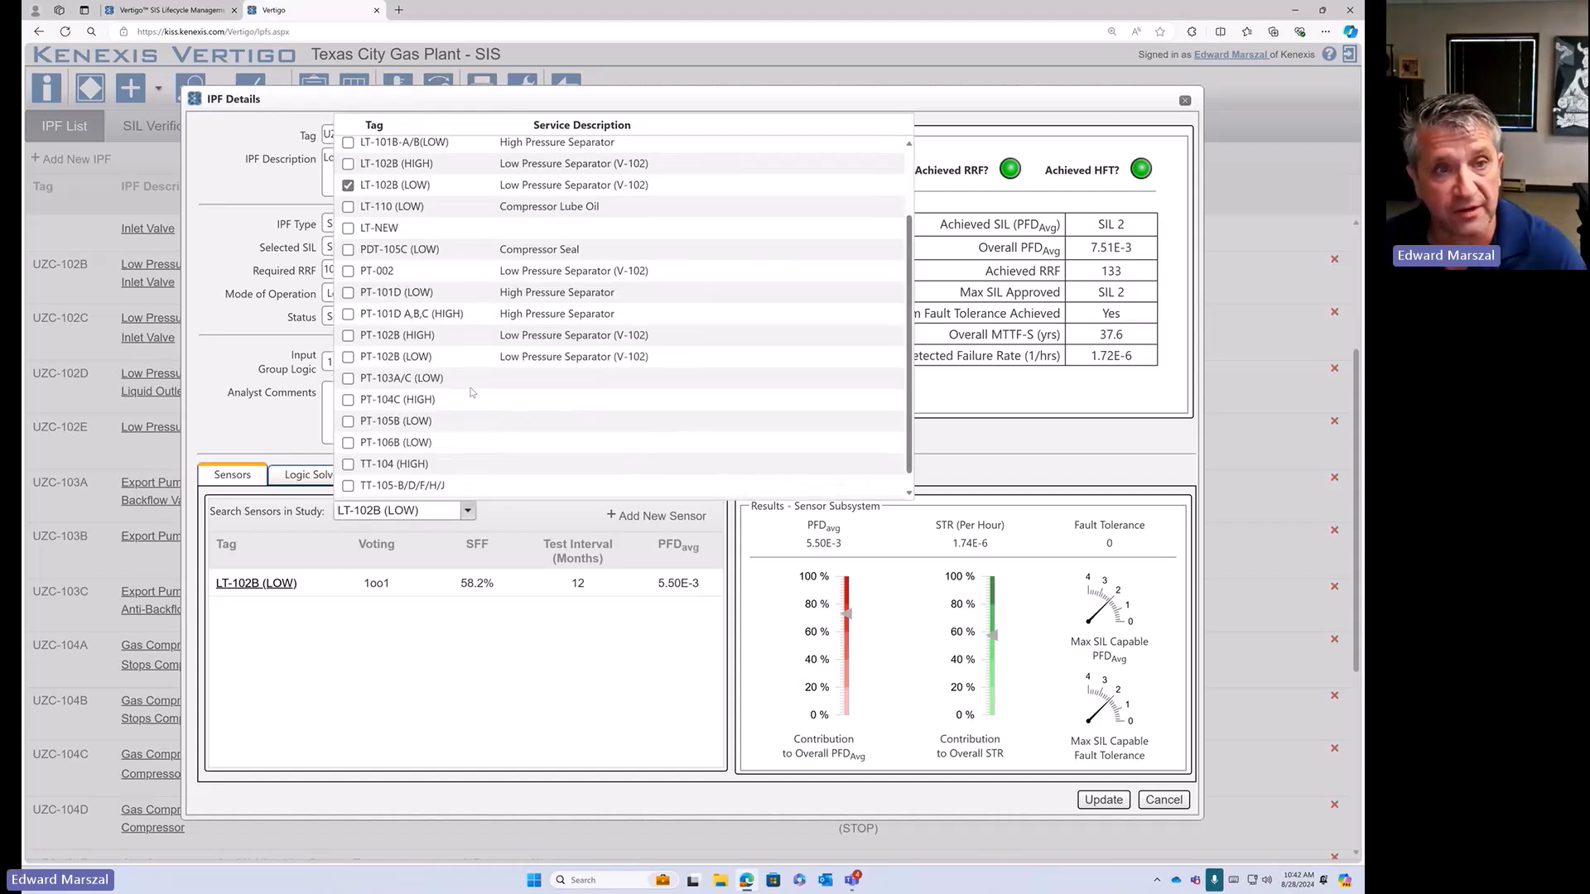
pyautogui.scroll(2, 464, 351)
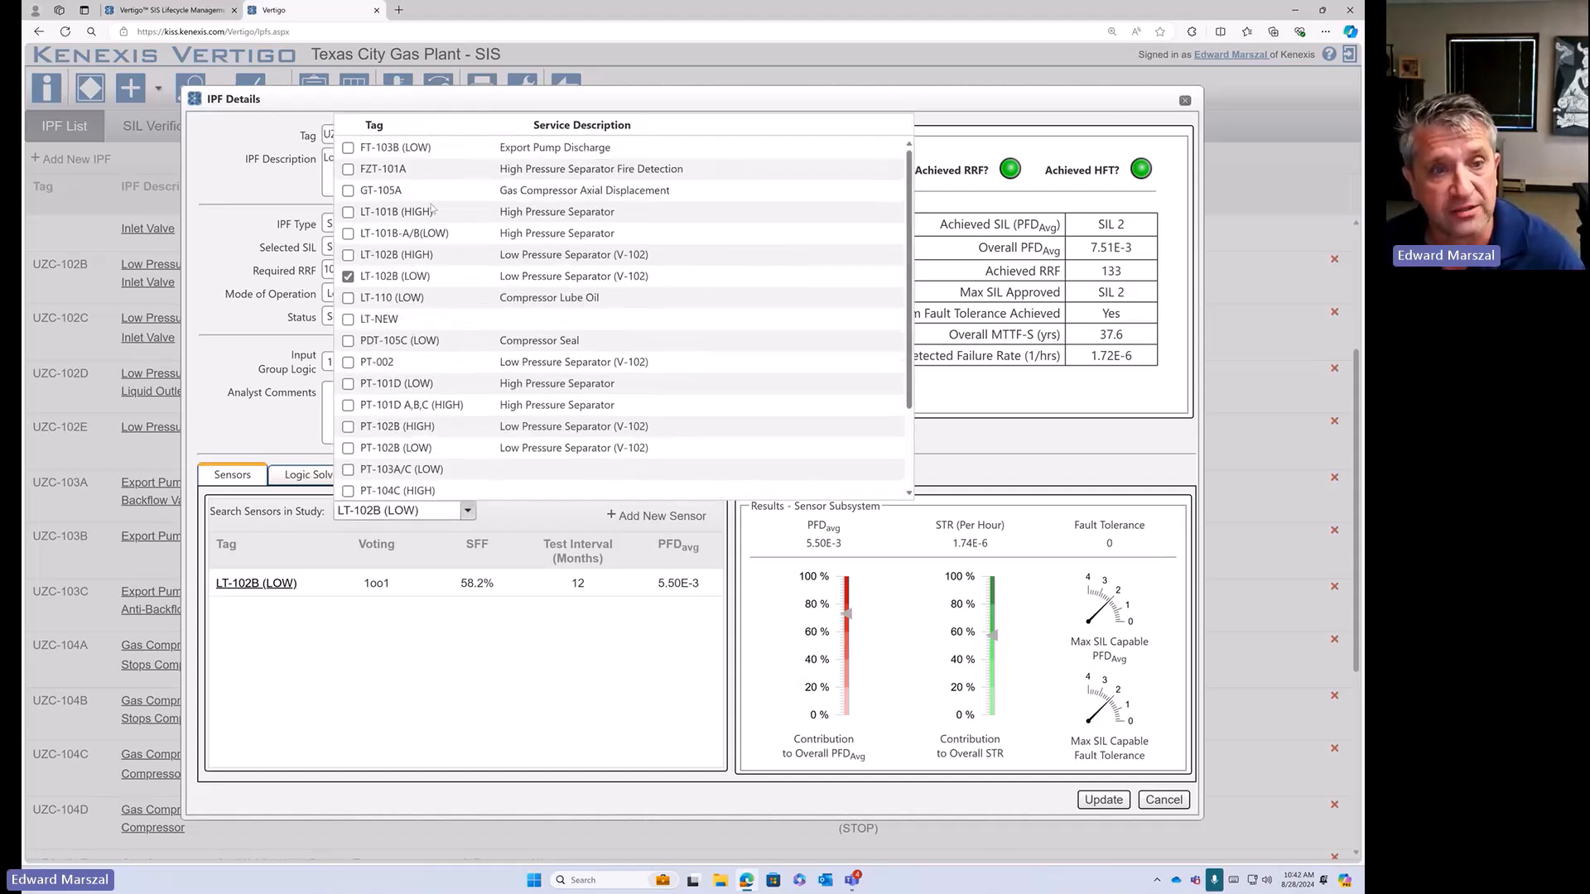
pyautogui.click(349, 405)
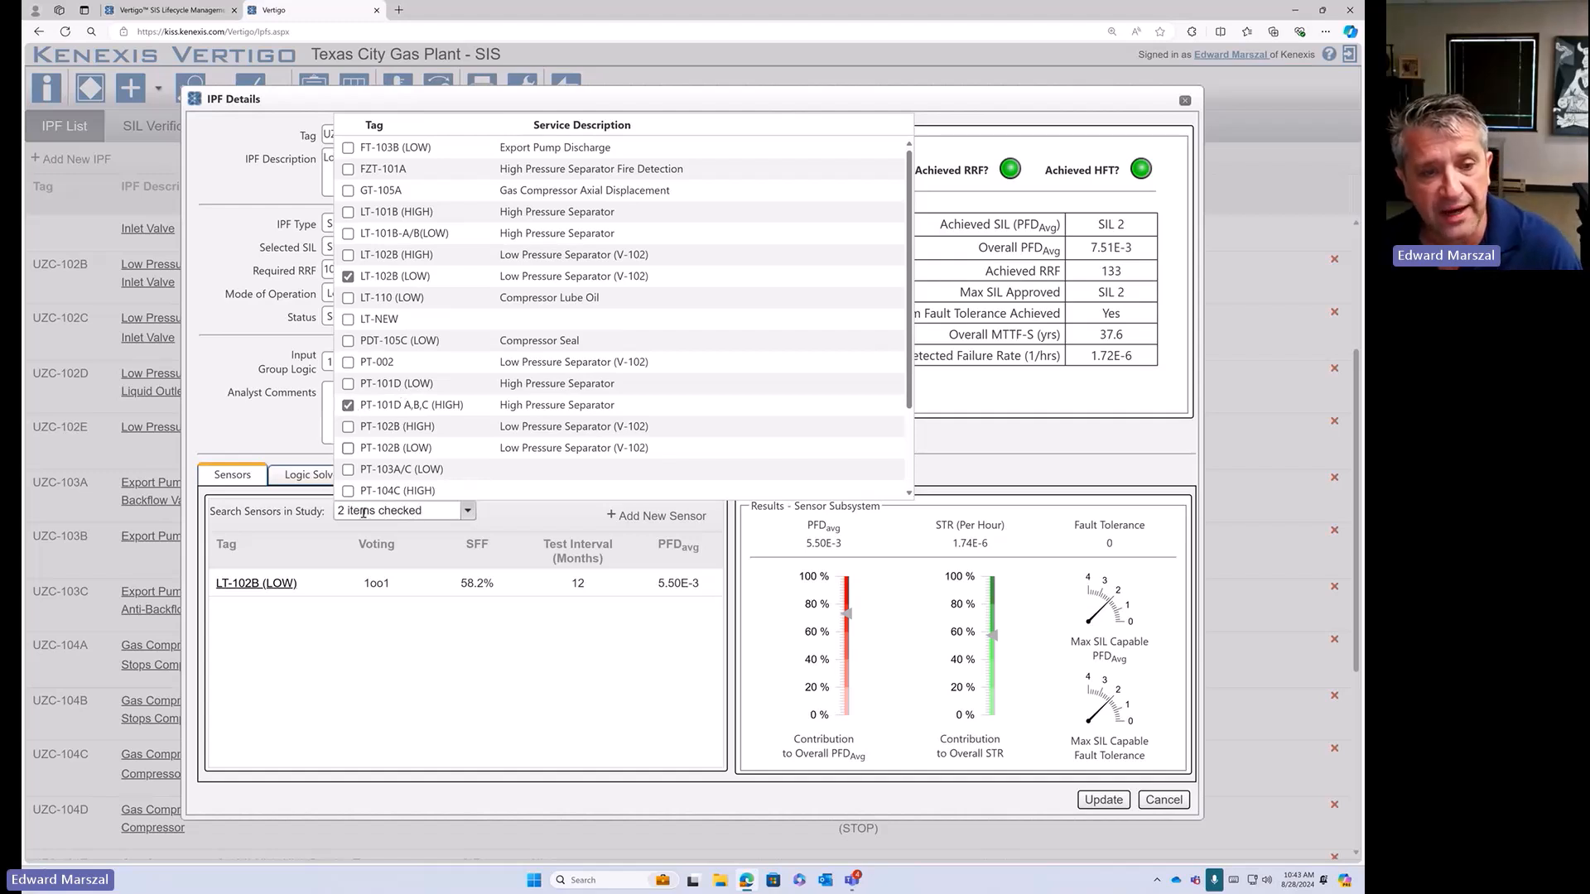
pyautogui.click(485, 676)
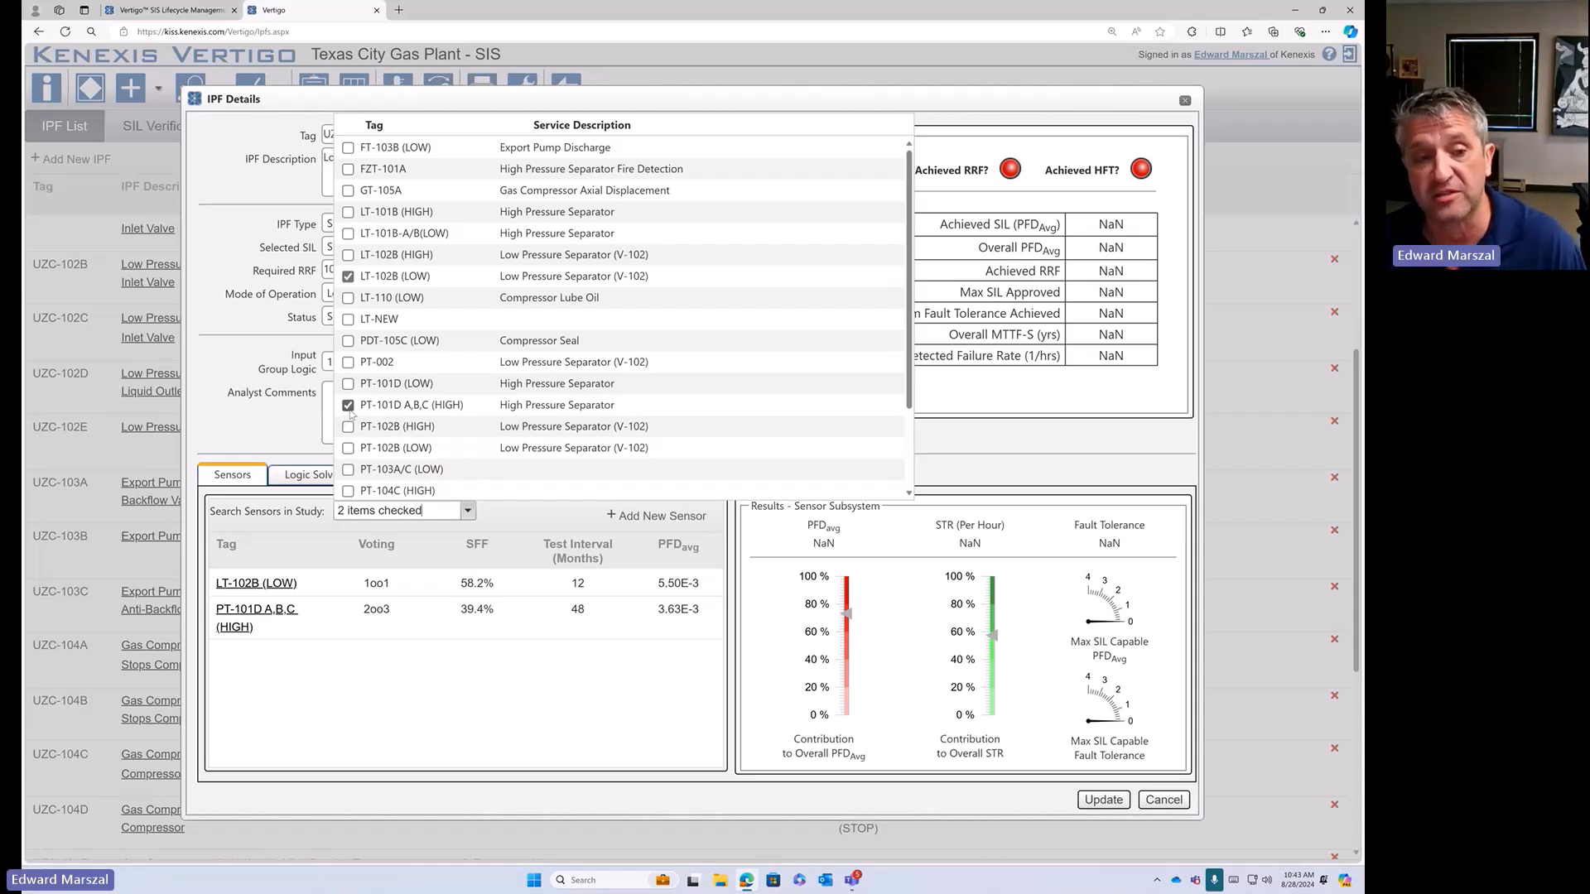
pyautogui.click(565, 668)
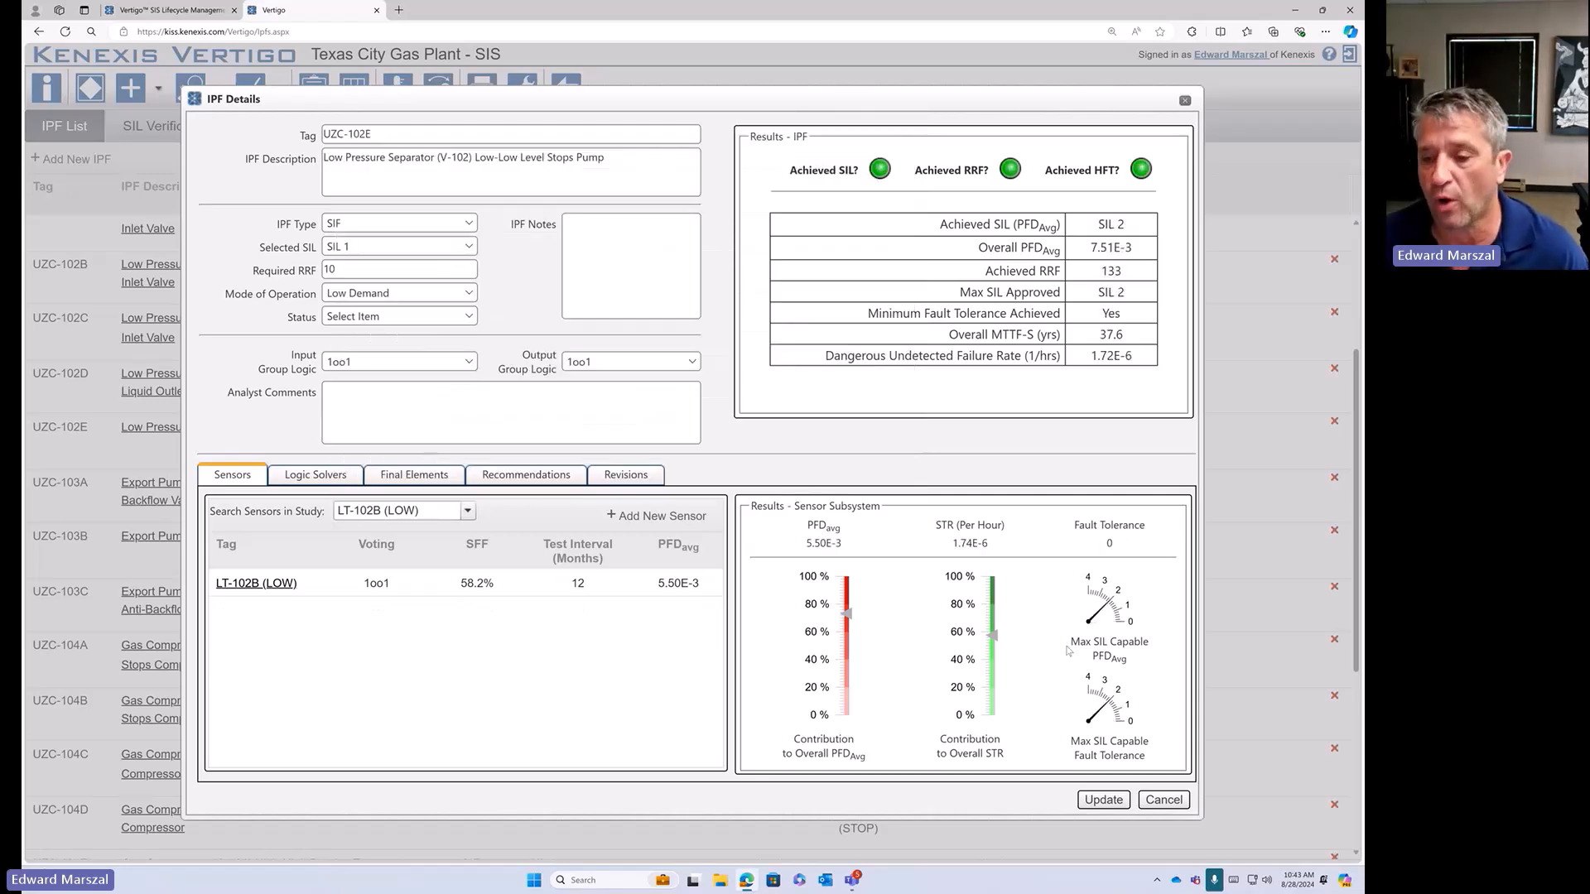
pyautogui.click(1163, 799)
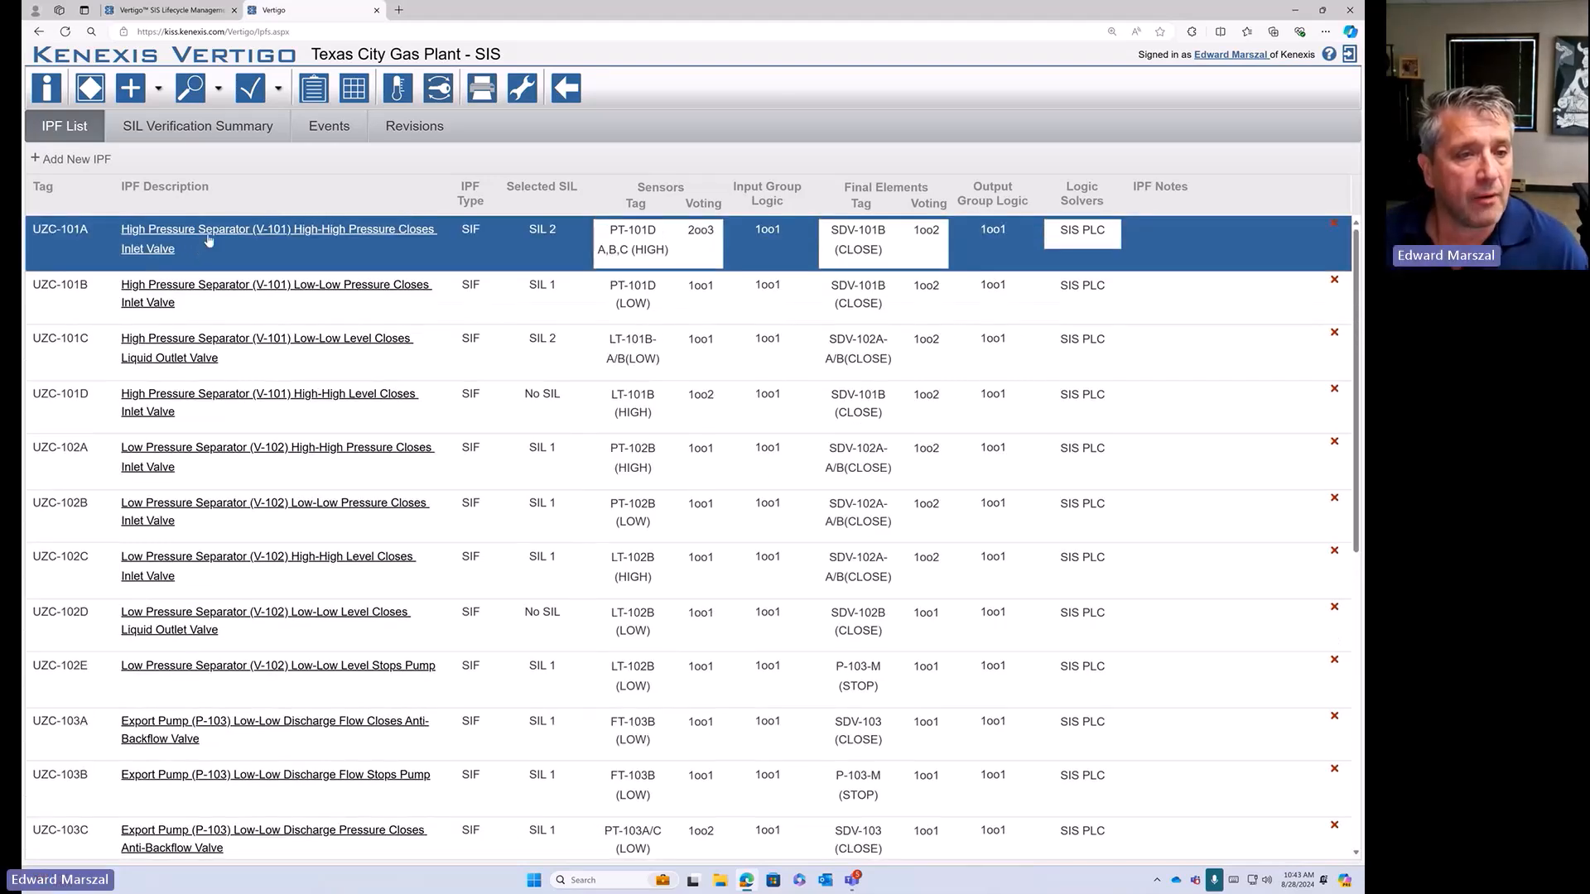
# - Review the logic solver and final element subsystem results of UZC-101A and the final elements available in the study
pyautogui.click(207, 240)
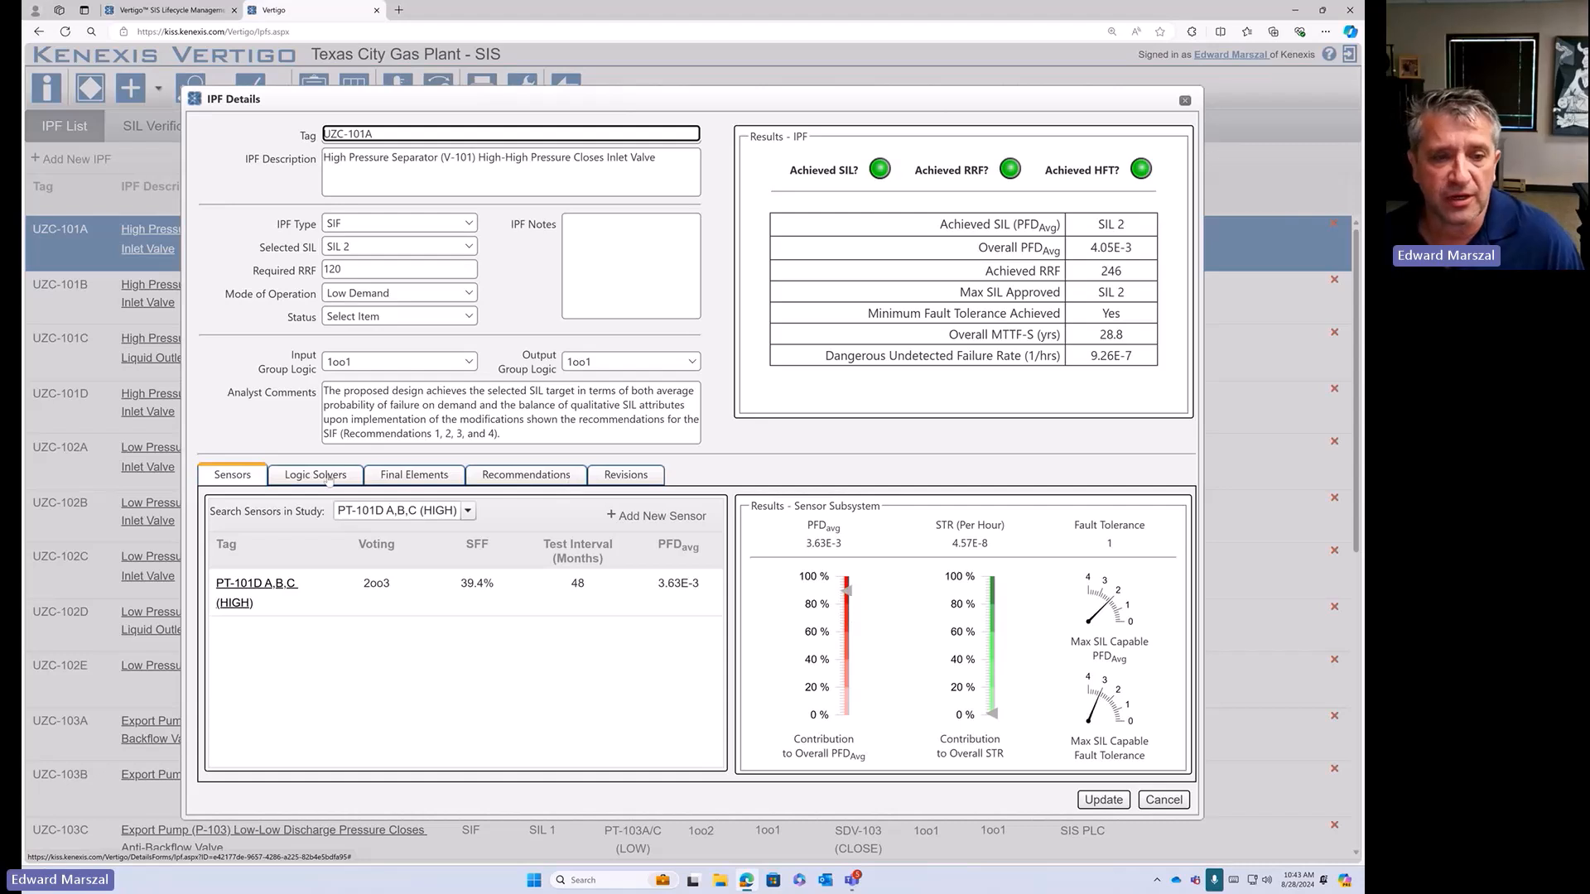
pyautogui.click(328, 477)
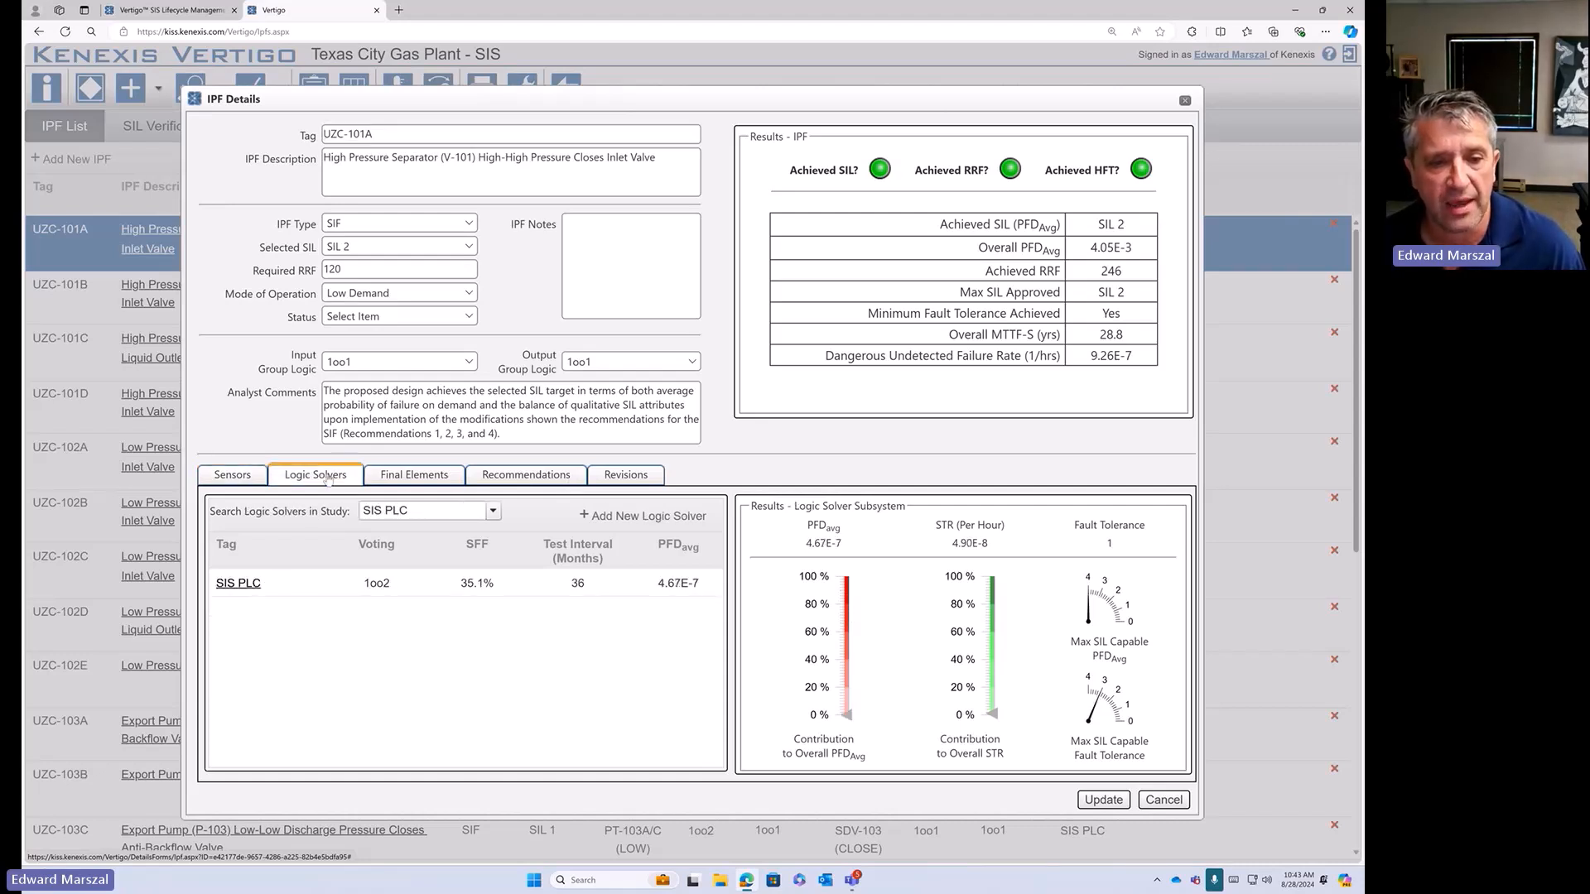
pyautogui.click(416, 478)
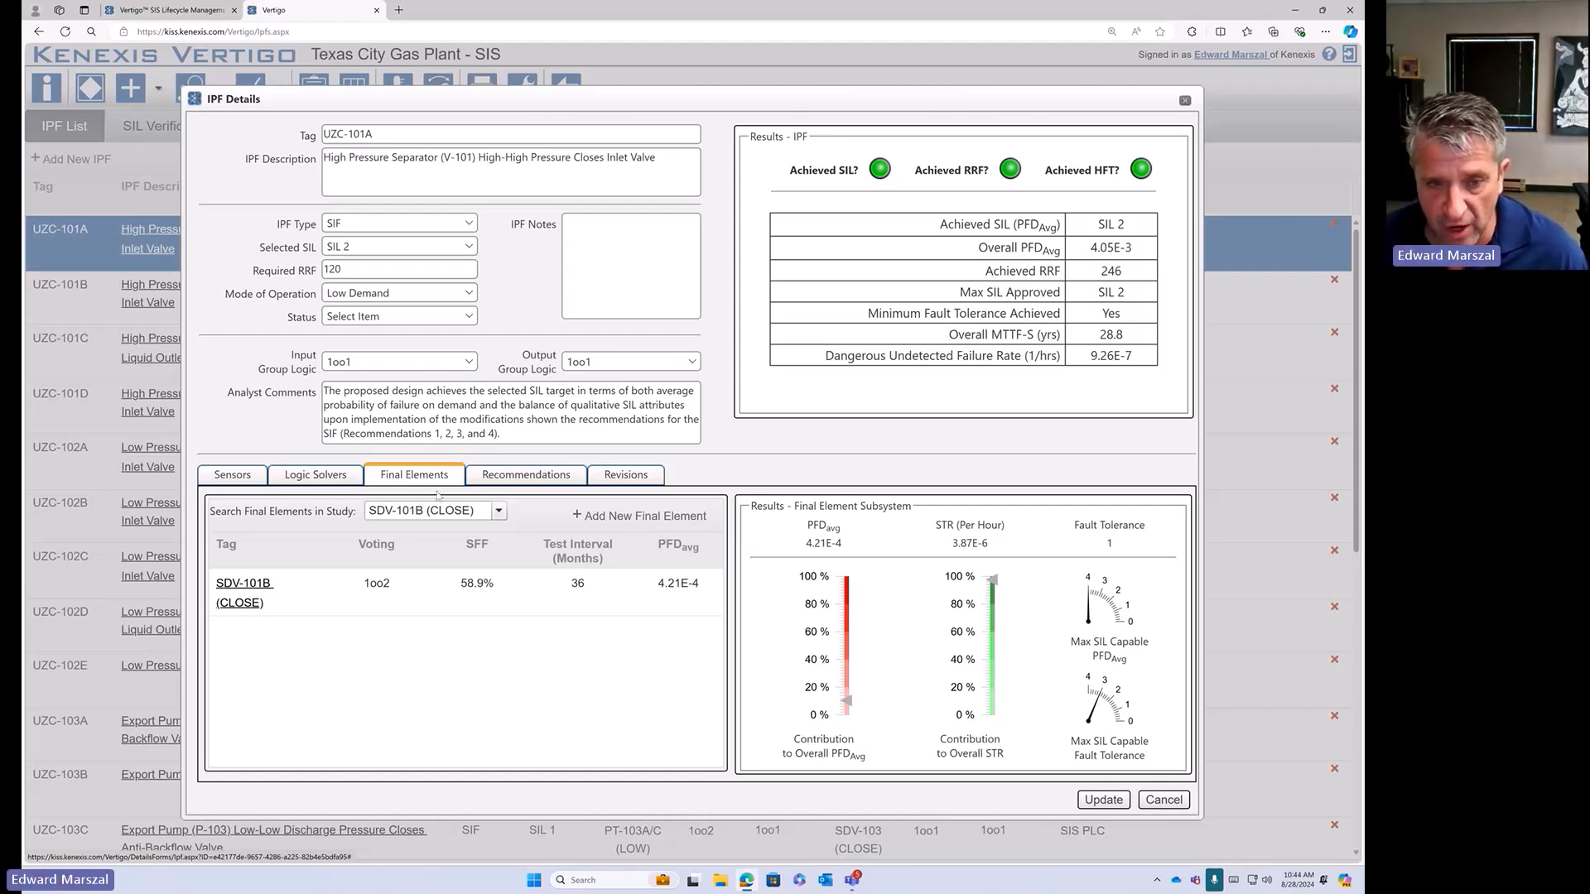
pyautogui.click(498, 510)
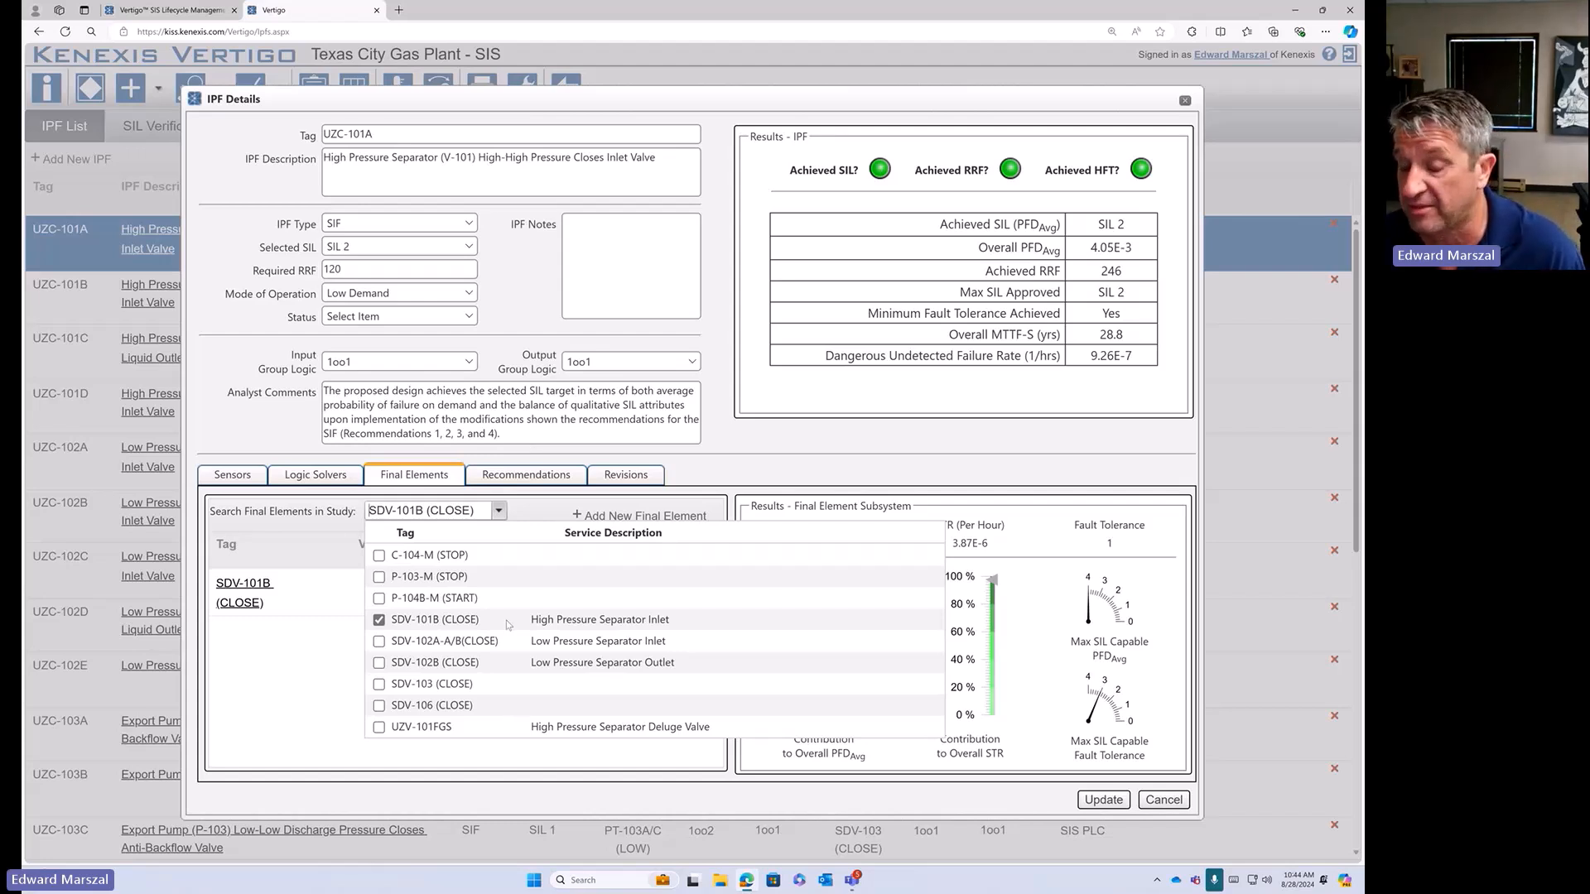
pyautogui.click(309, 657)
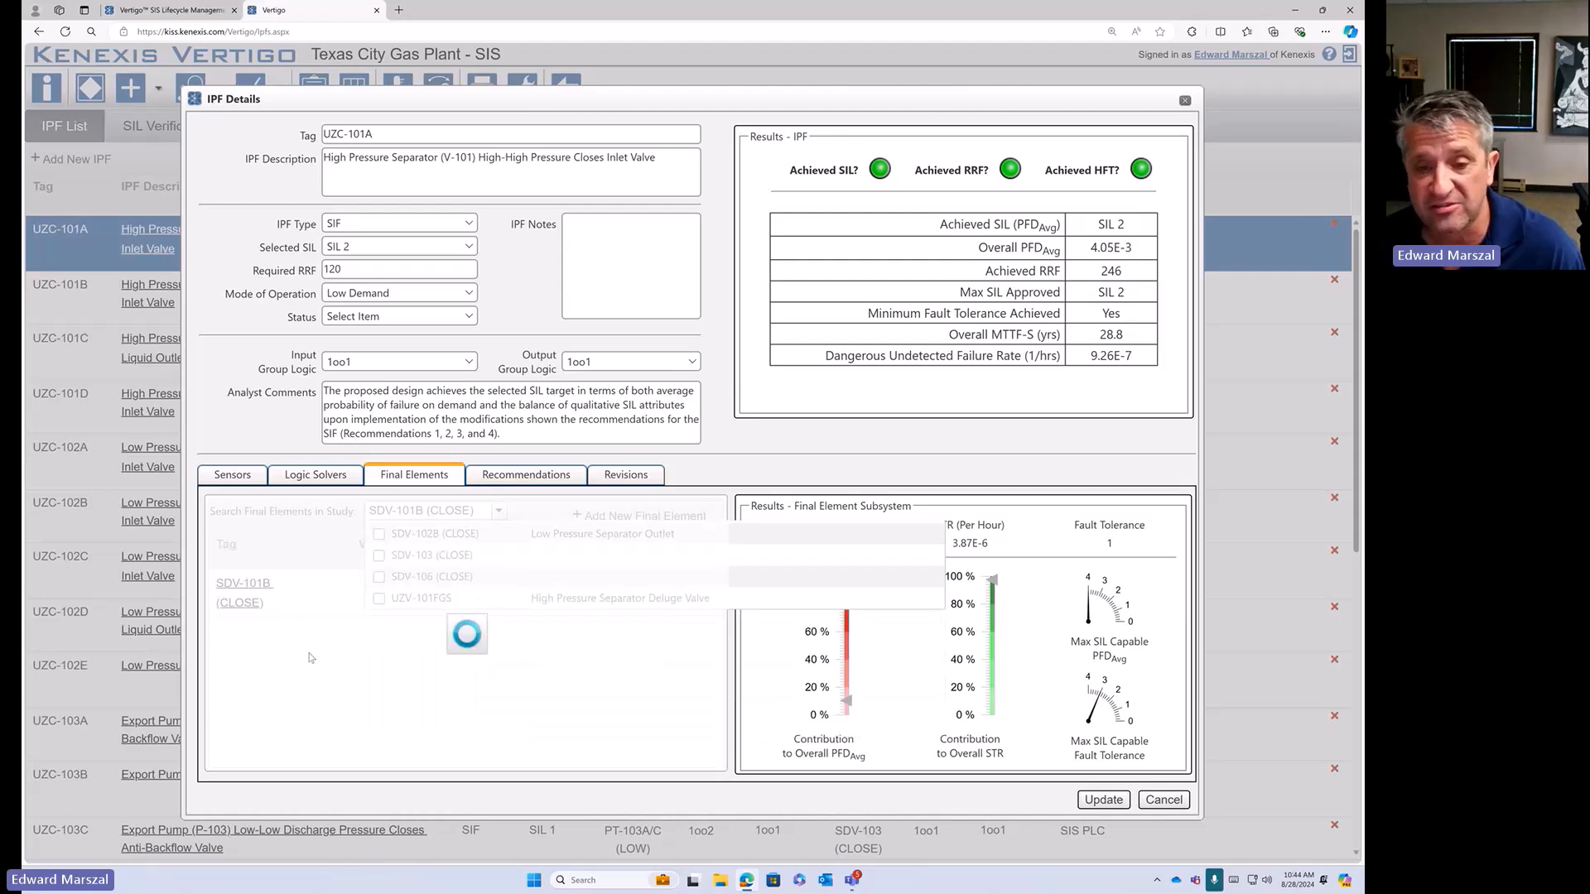
# - Examine the blank form for a new final element of UZC-101A and cancel it without inserting
pyautogui.click(626, 520)
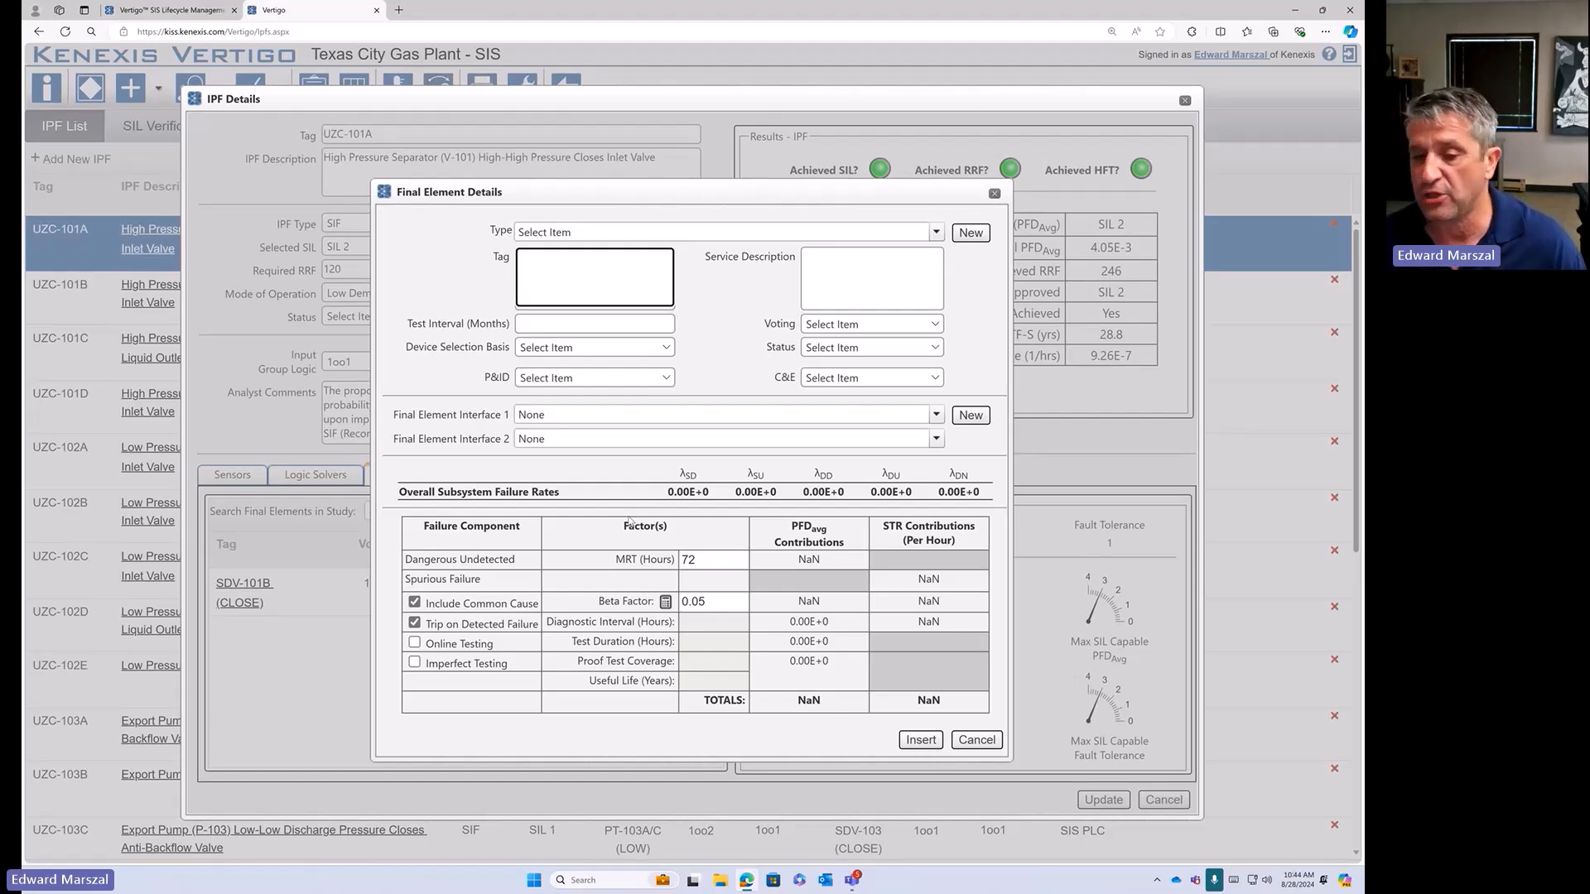
pyautogui.click(977, 739)
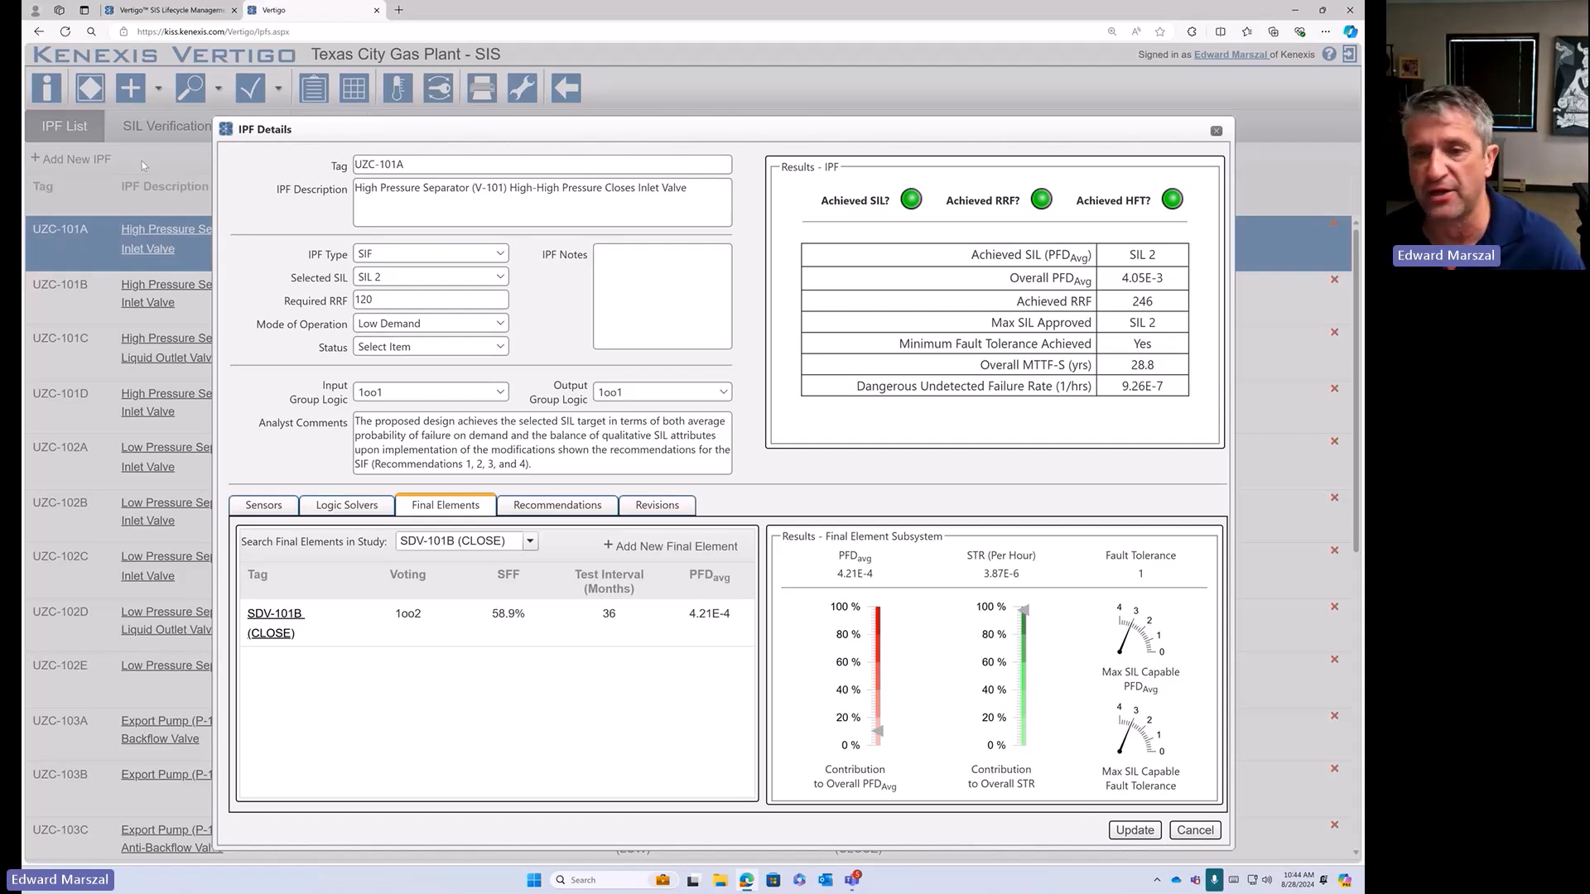
pyautogui.moveTo(956, 129); pyautogui.dragTo(856, 104)
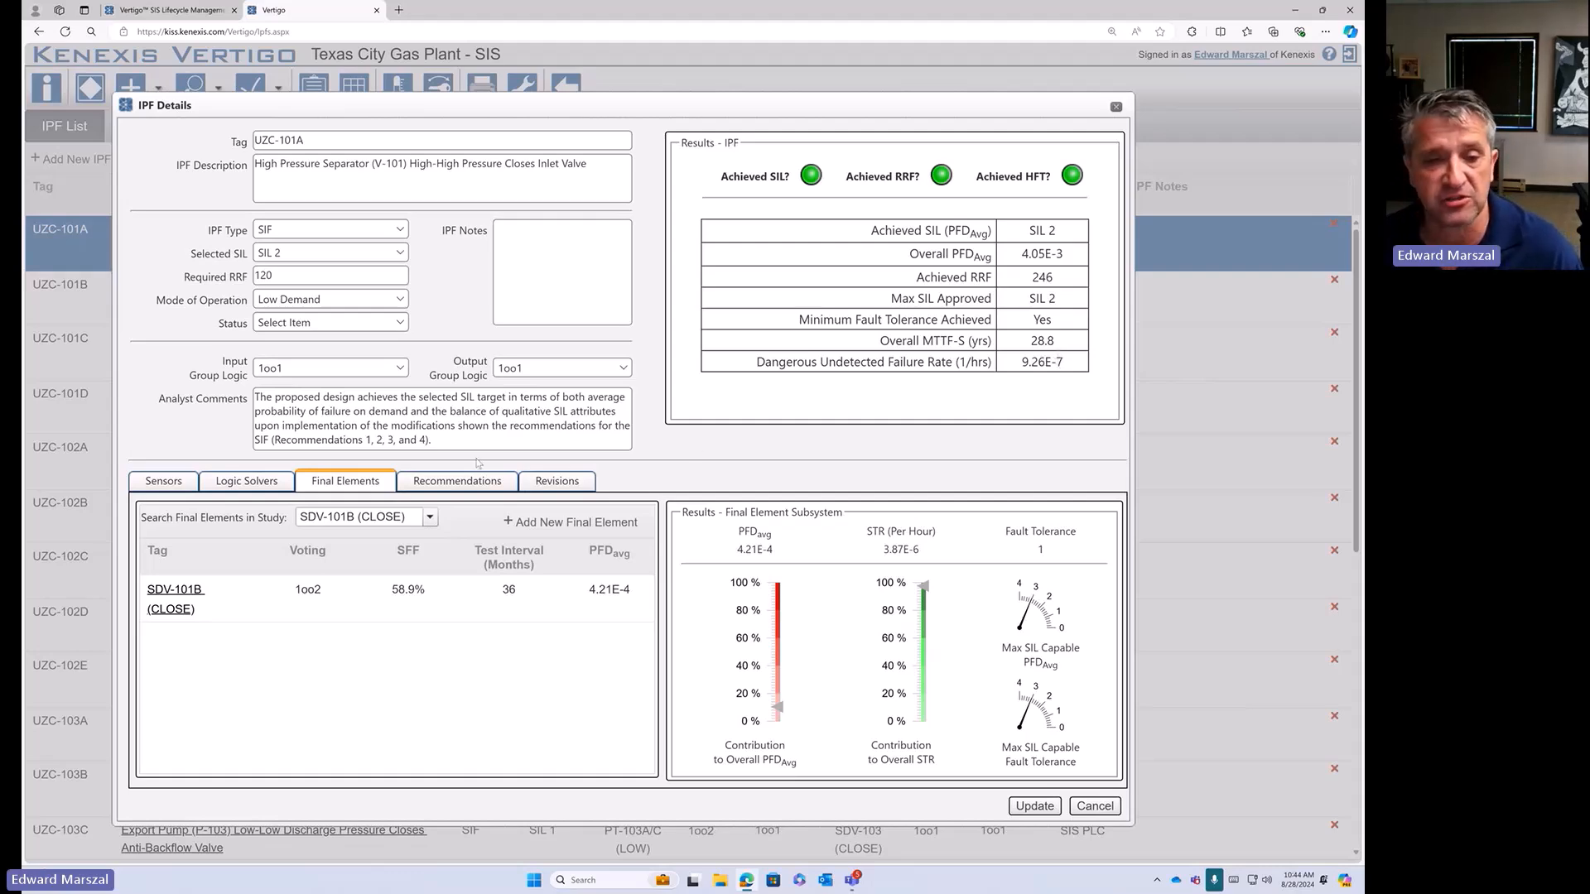
# - Review the recommendations of UZC-101A, including the details of recommendation 1 and the form for a new recommendation, without saving changes
pyautogui.click(467, 482)
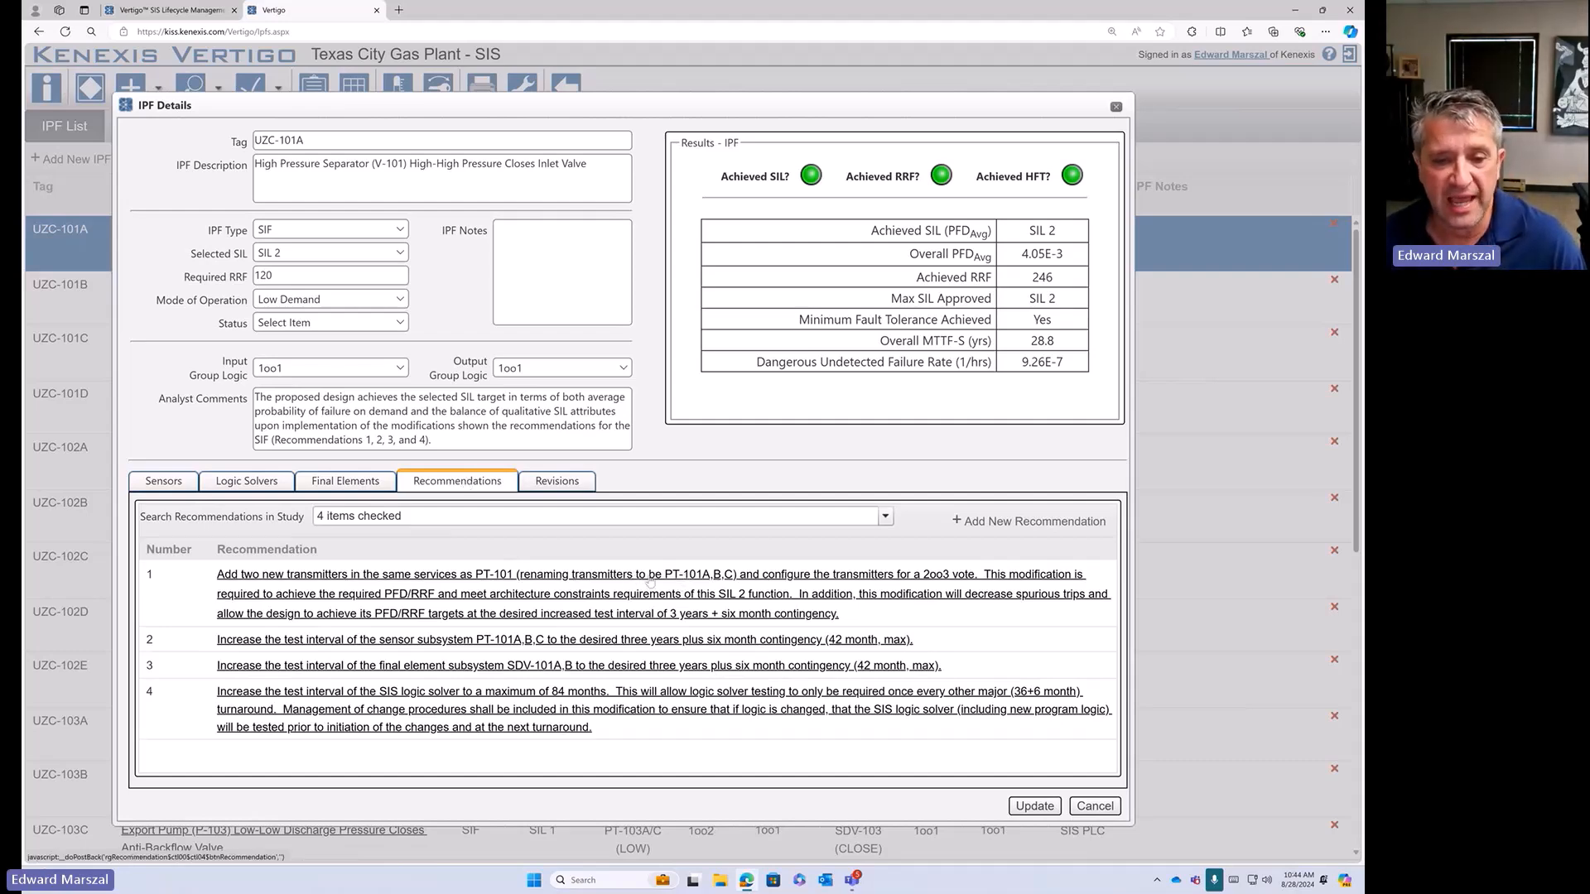
pyautogui.click(623, 577)
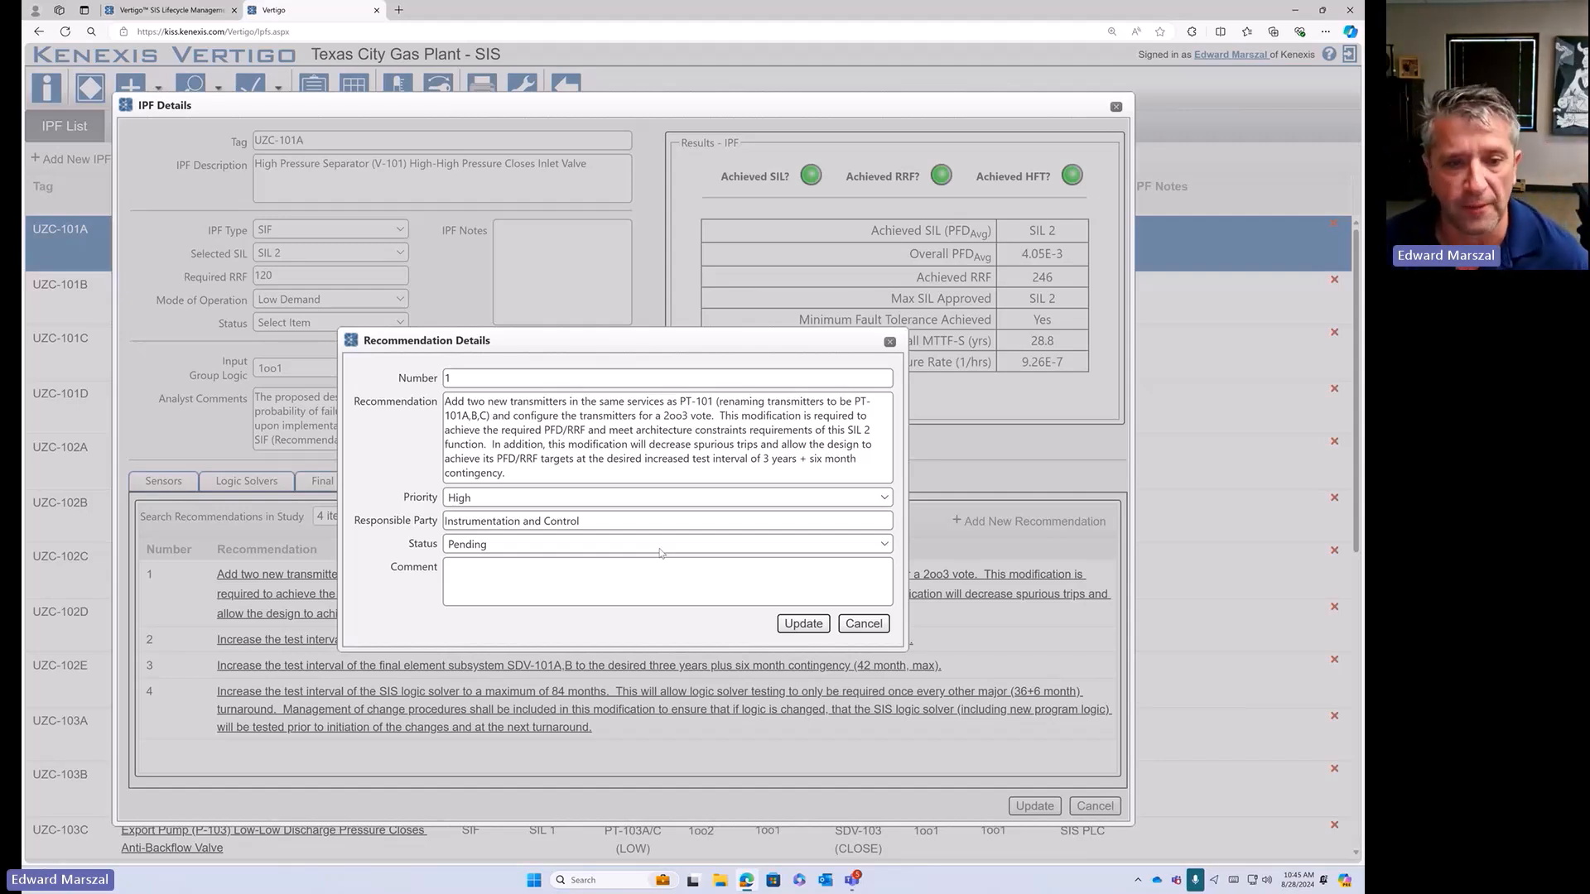
pyautogui.click(861, 624)
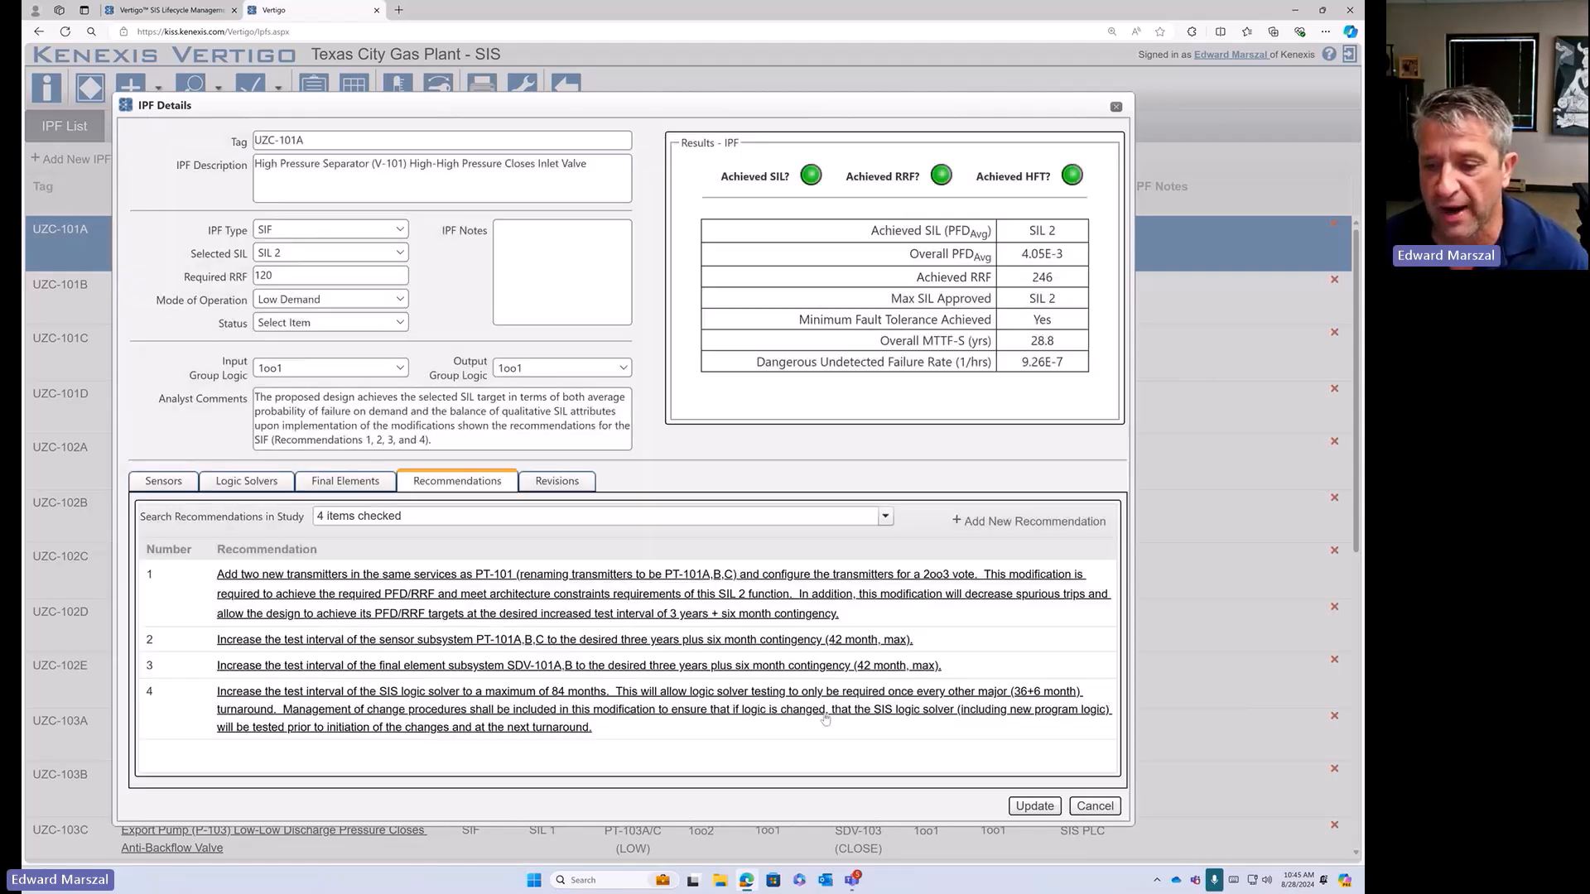
pyautogui.click(1030, 521)
pyautogui.click(890, 303)
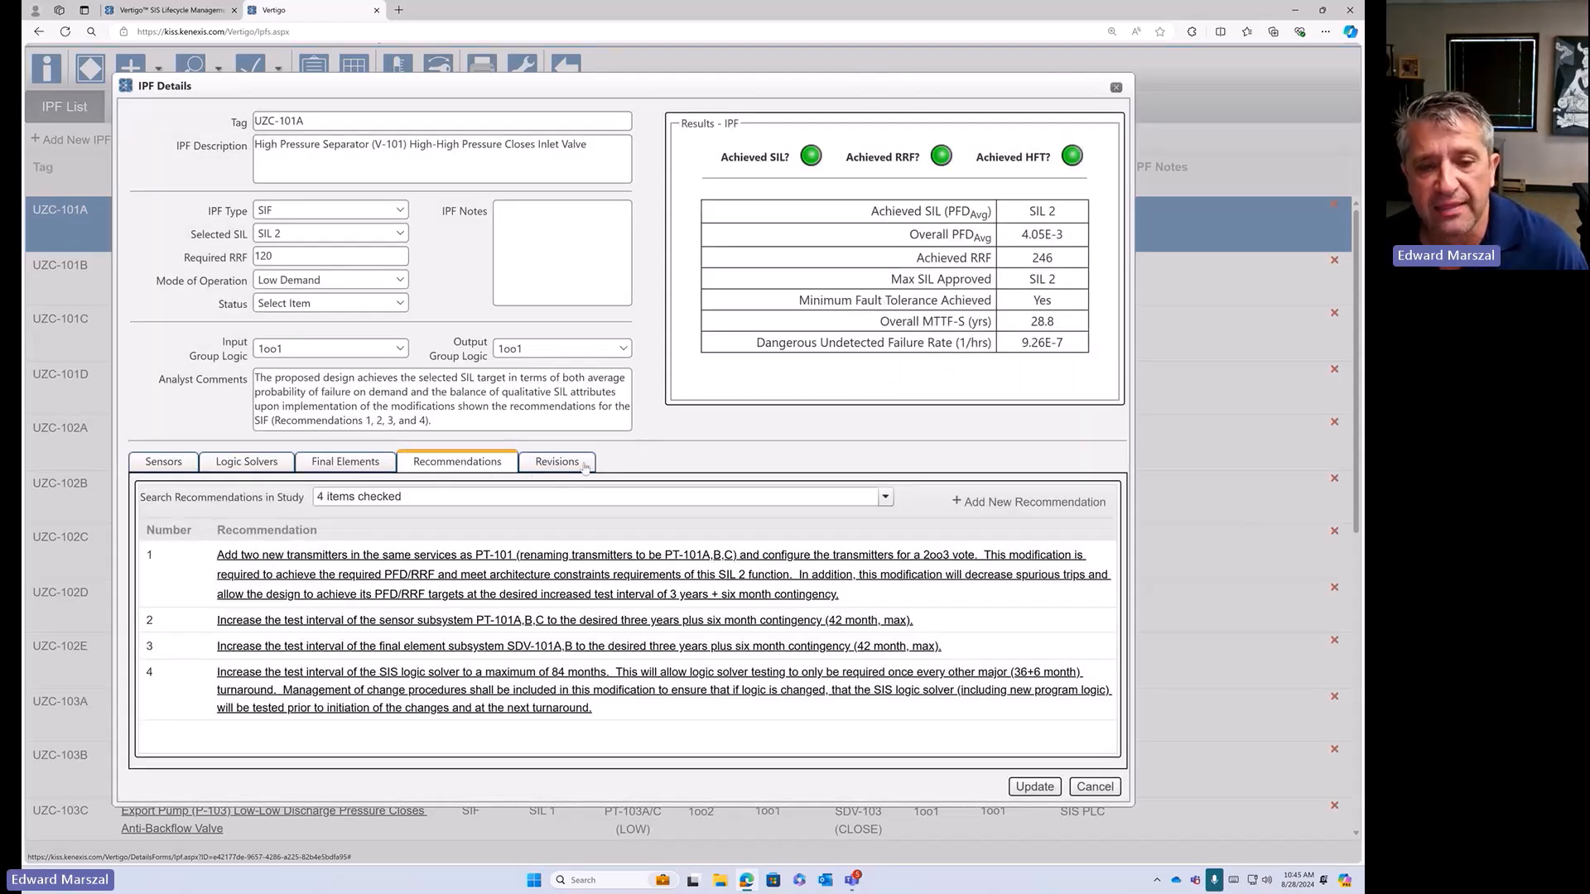
# - Try adding a blank revision to UZC-101A, delete it from the revision history, and close the IPF details without saving
pyautogui.click(558, 466)
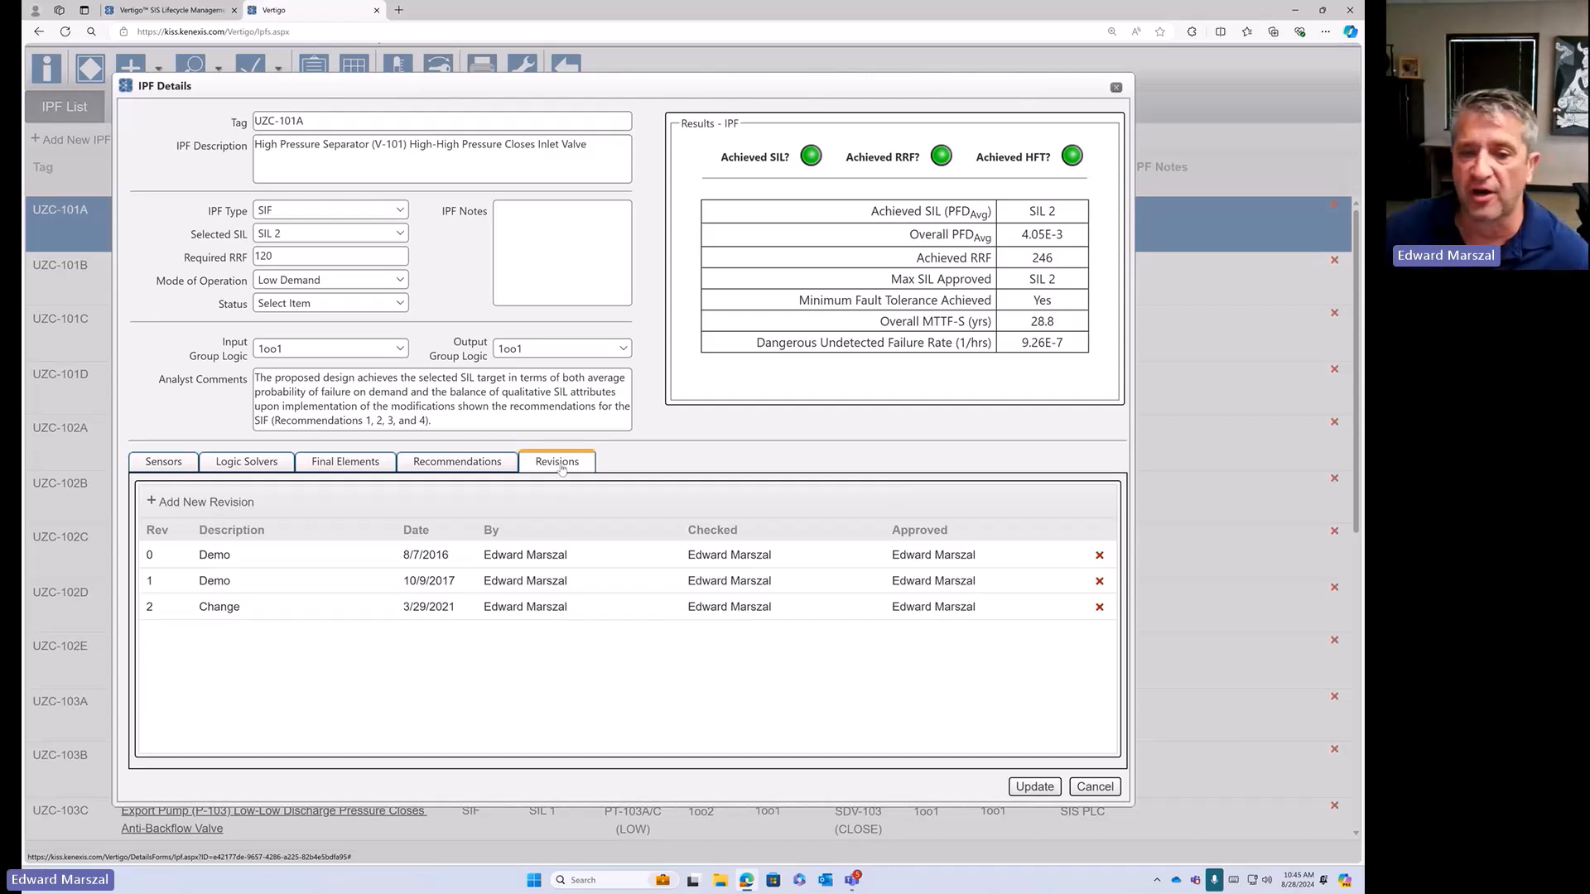
pyautogui.click(168, 504)
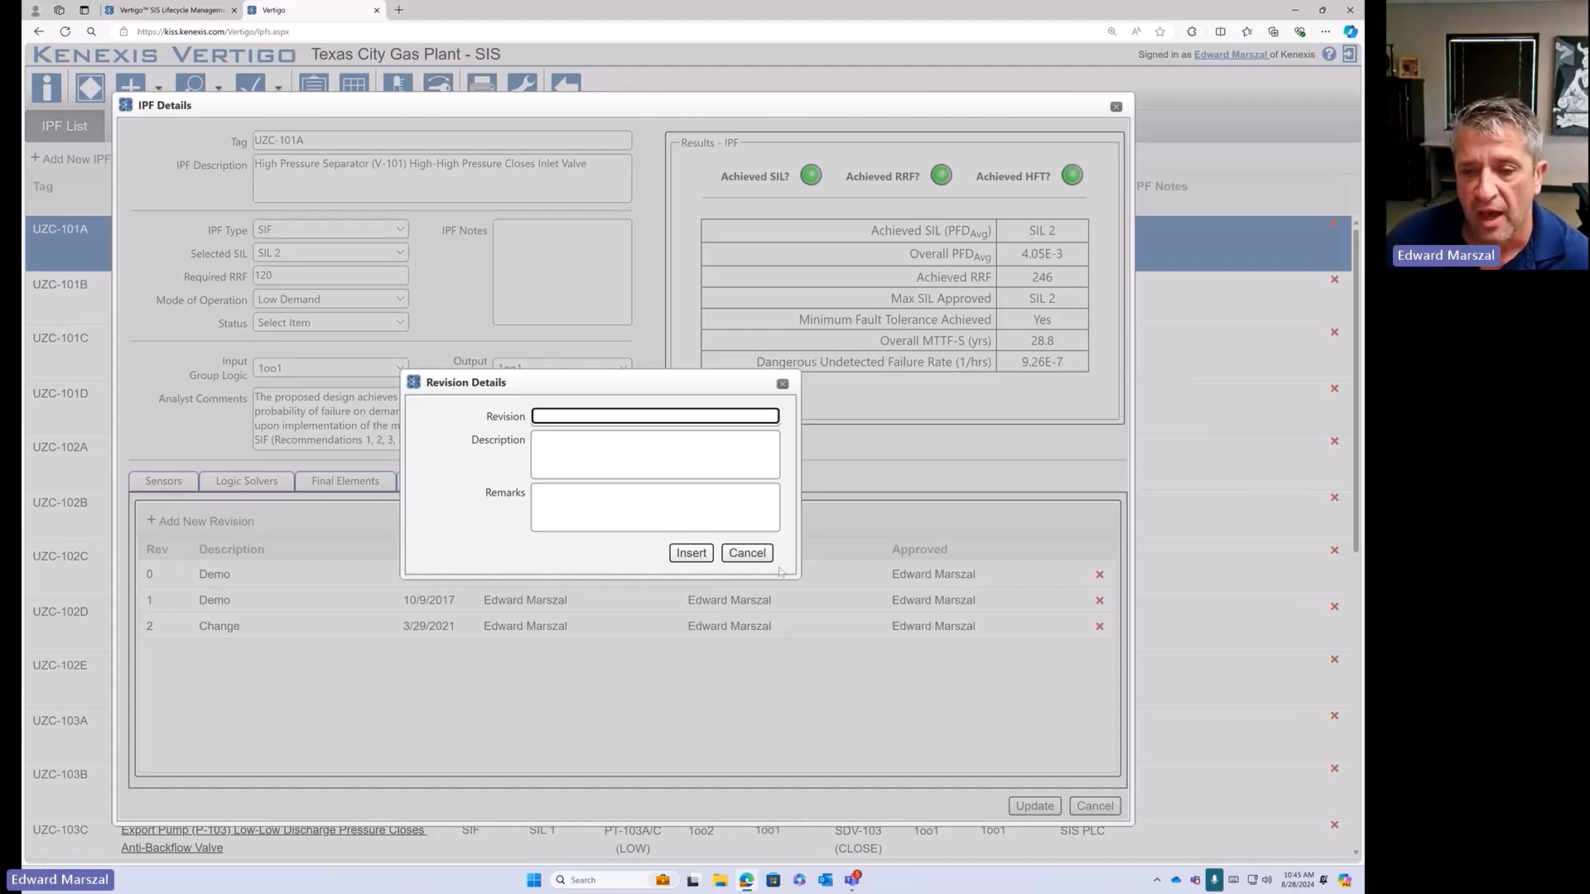
pyautogui.click(692, 553)
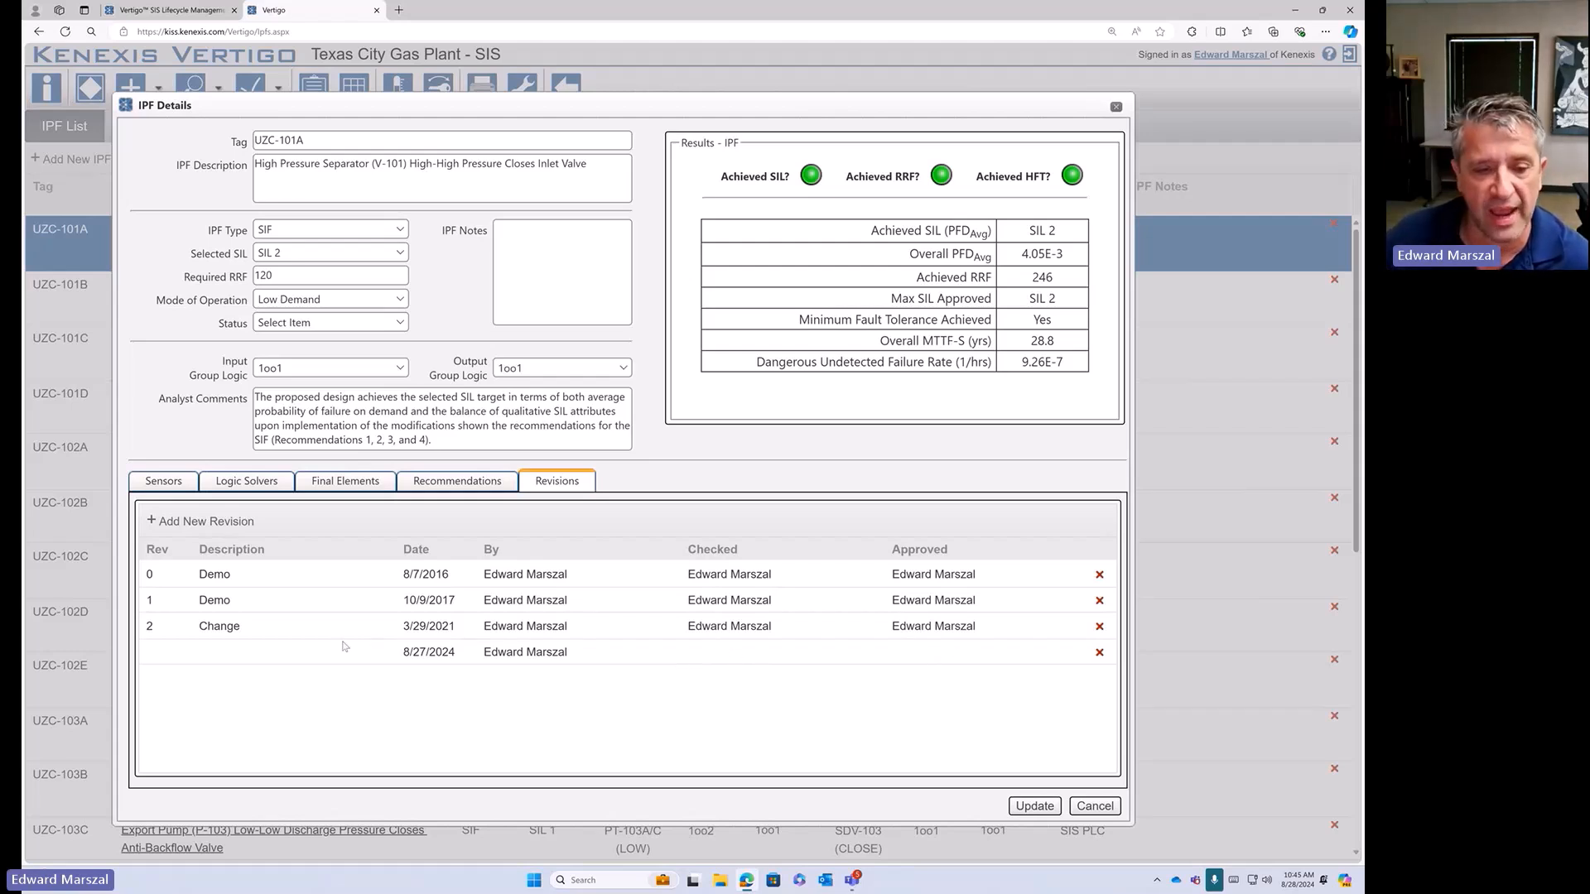
pyautogui.click(1099, 652)
pyautogui.click(750, 107)
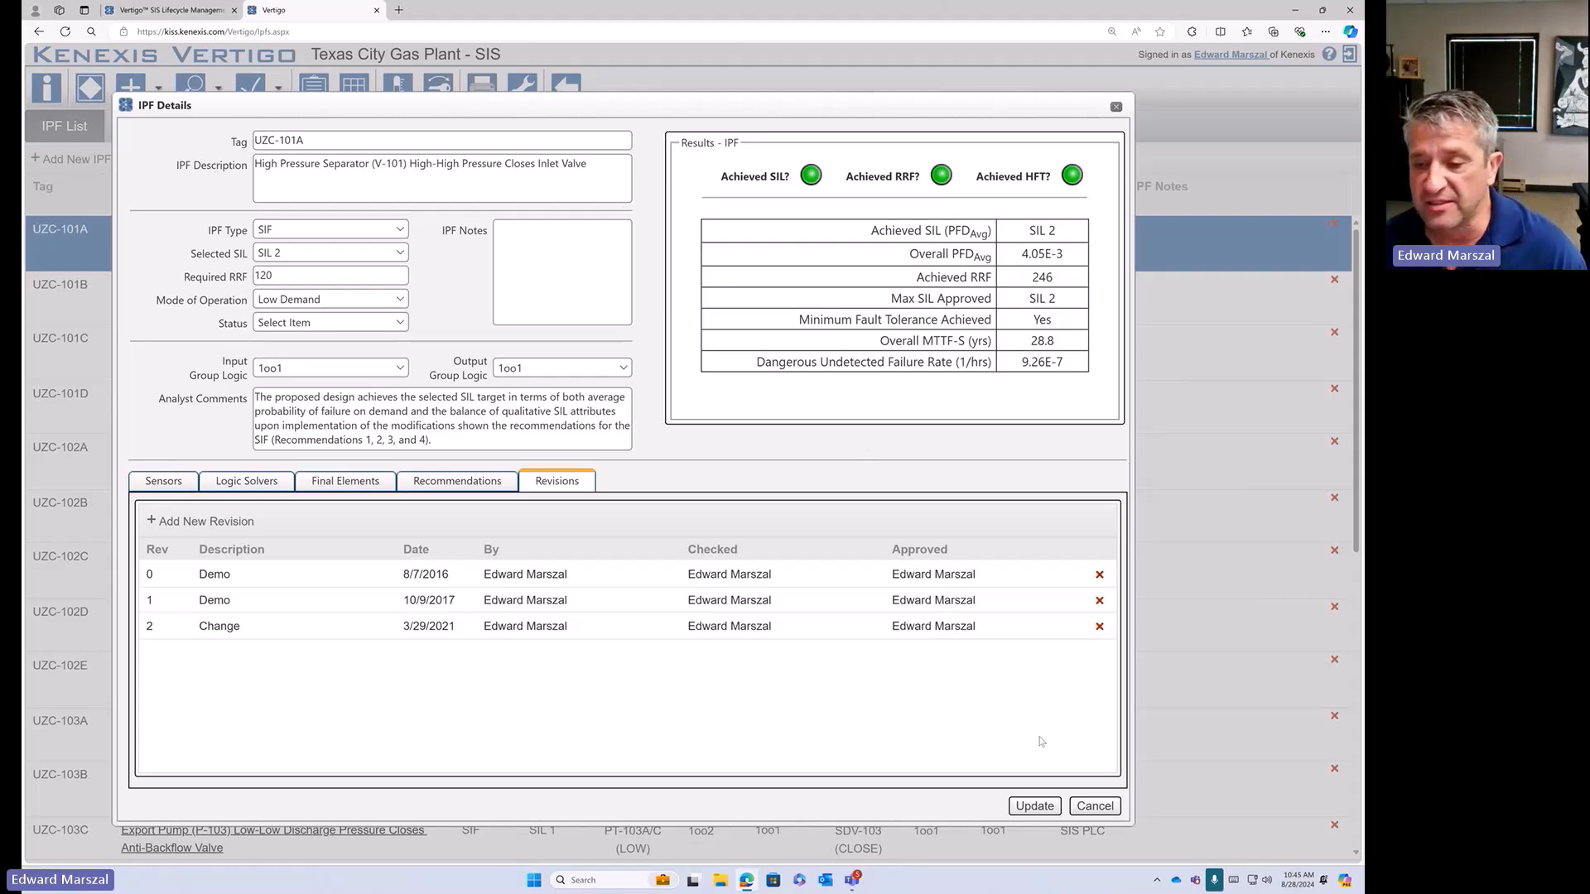
pyautogui.click(1095, 806)
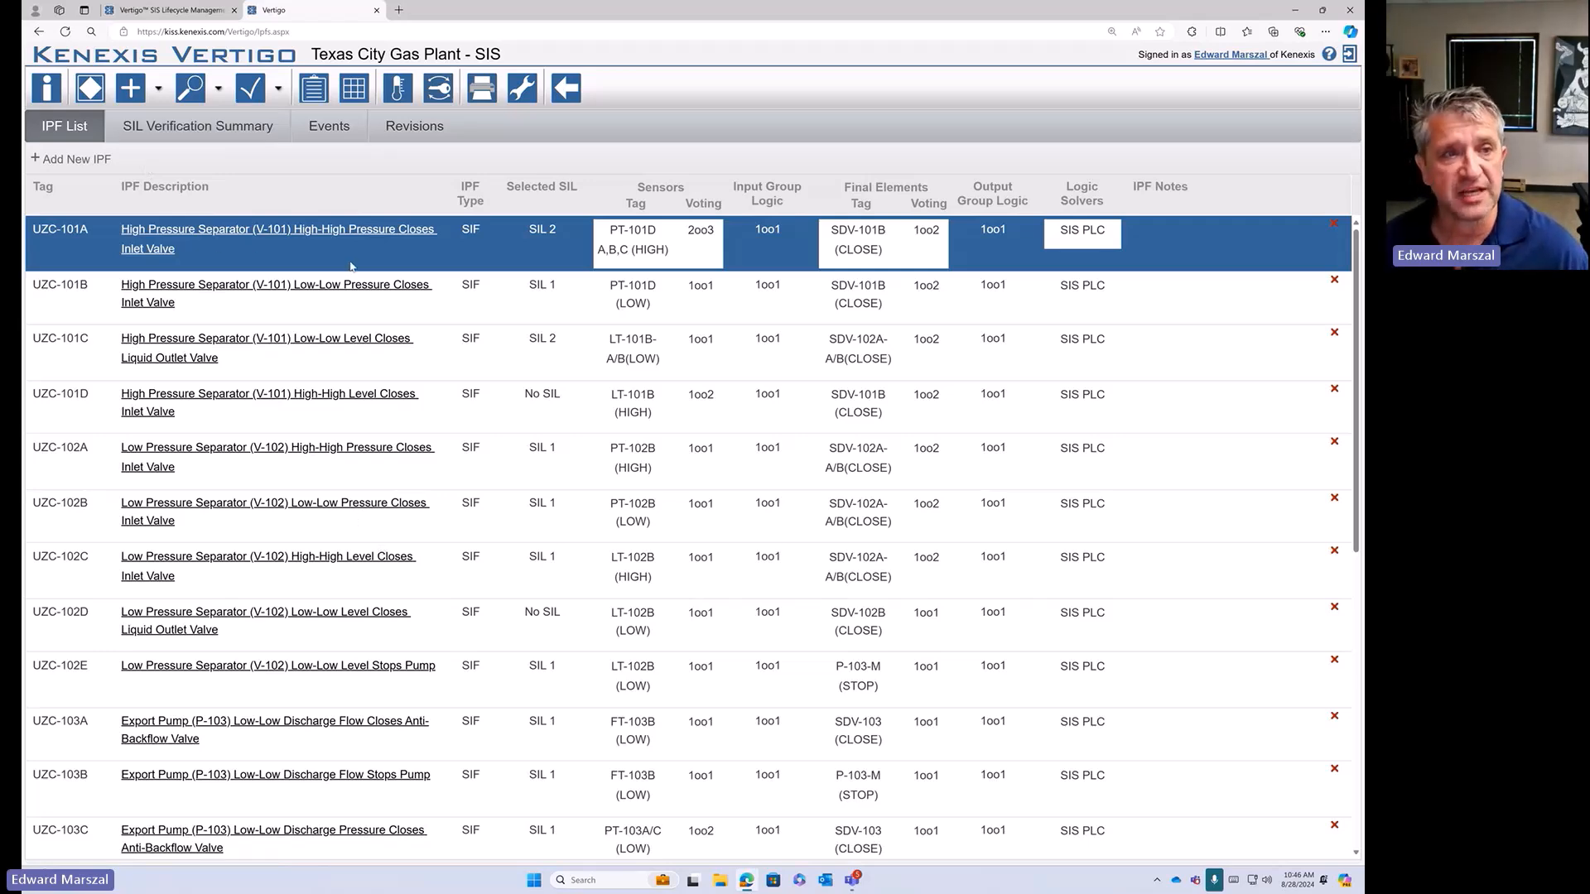
# - Review the study's SIL verification summary, events, and the revision status of all IPFs
pyautogui.click(198, 138)
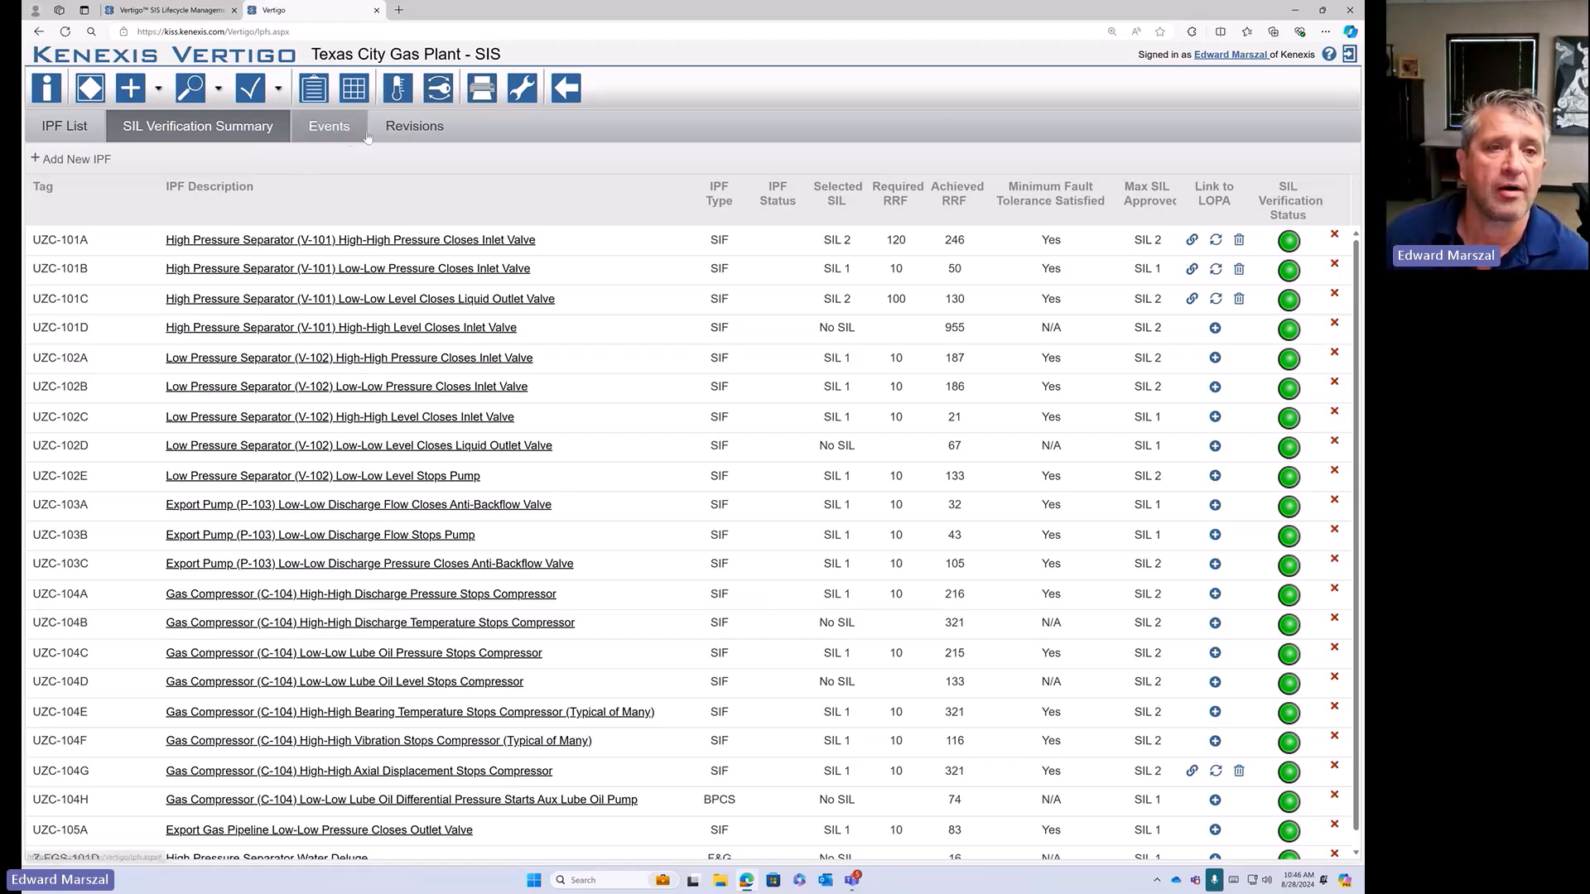
pyautogui.click(340, 131)
pyautogui.click(409, 131)
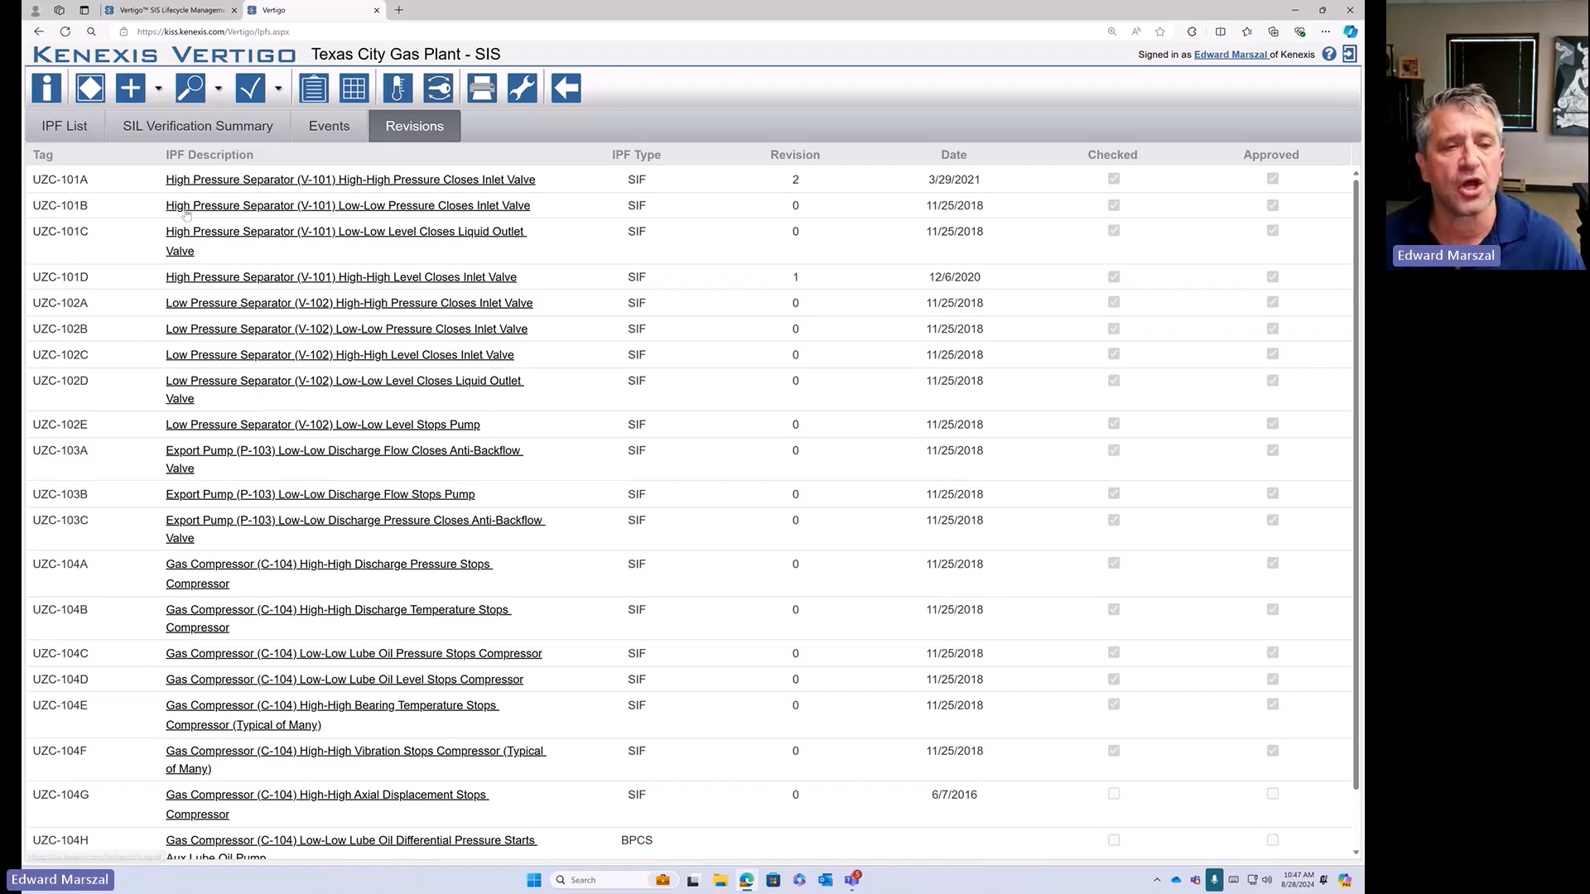
pyautogui.scroll(-2, 445, 339)
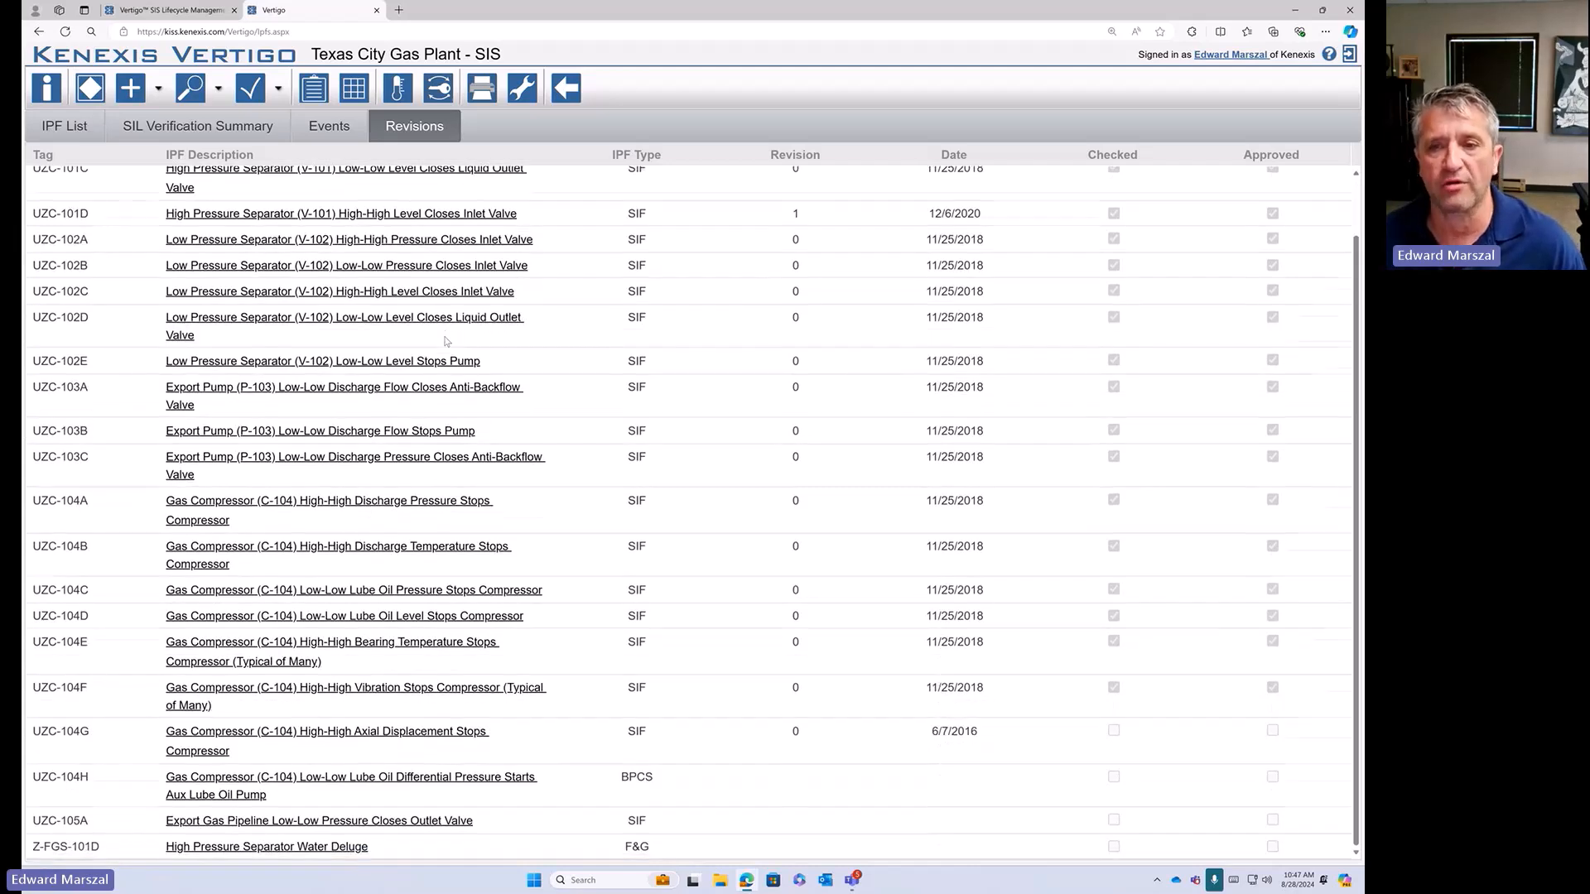
pyautogui.scroll(2, 446, 341)
pyautogui.scroll(-2, 445, 340)
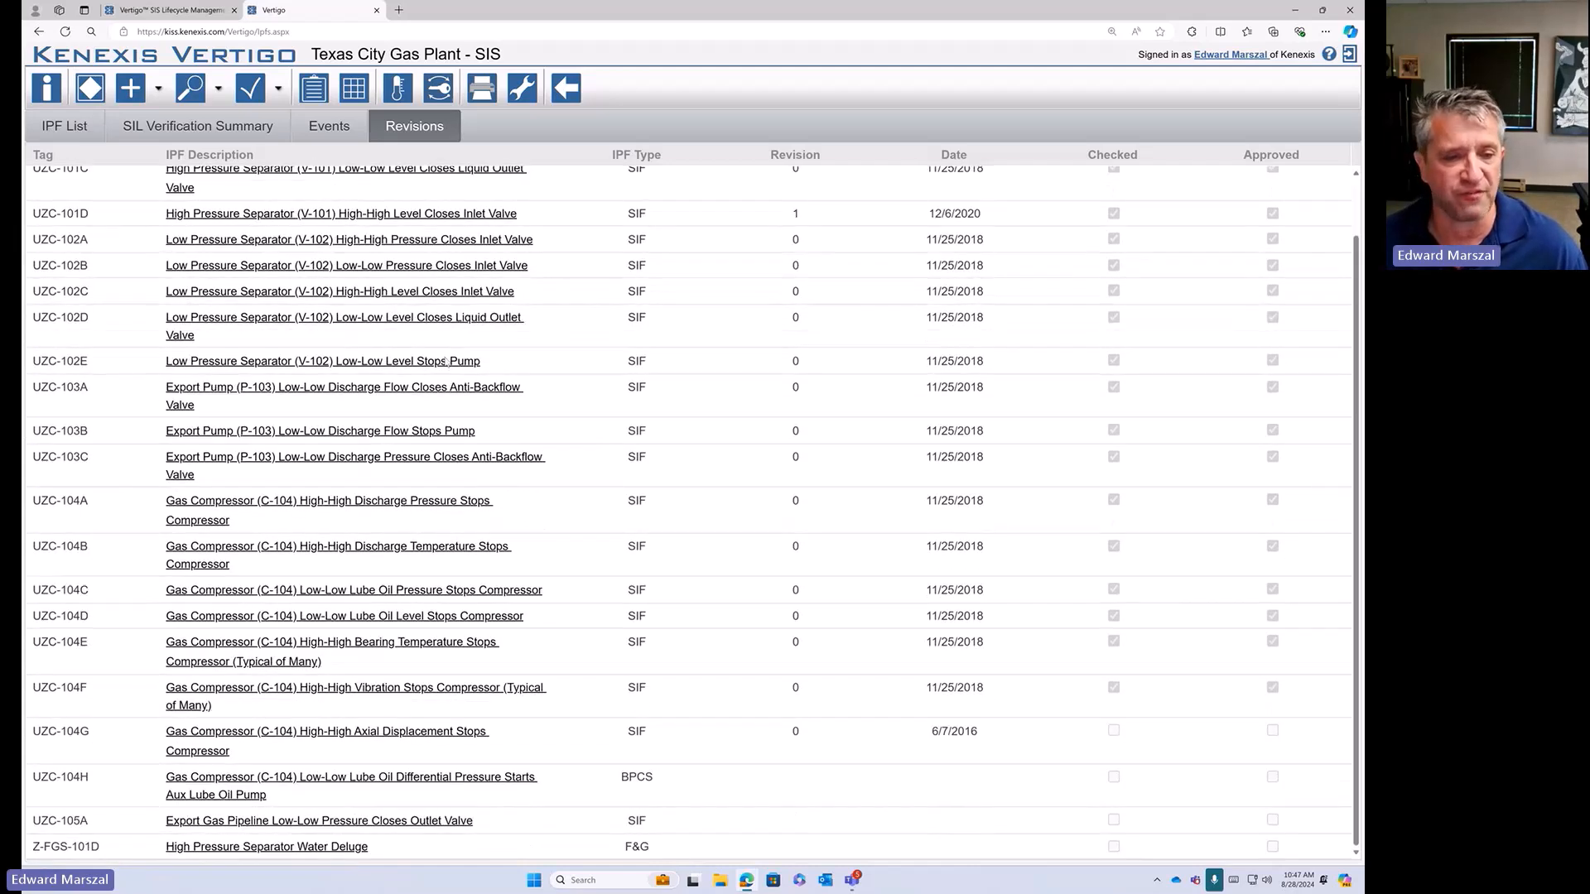
# - Select UZC-104A through UZC-104G in the revision list, open a new revision for all of them, and cancel it
pyautogui.click(725, 514)
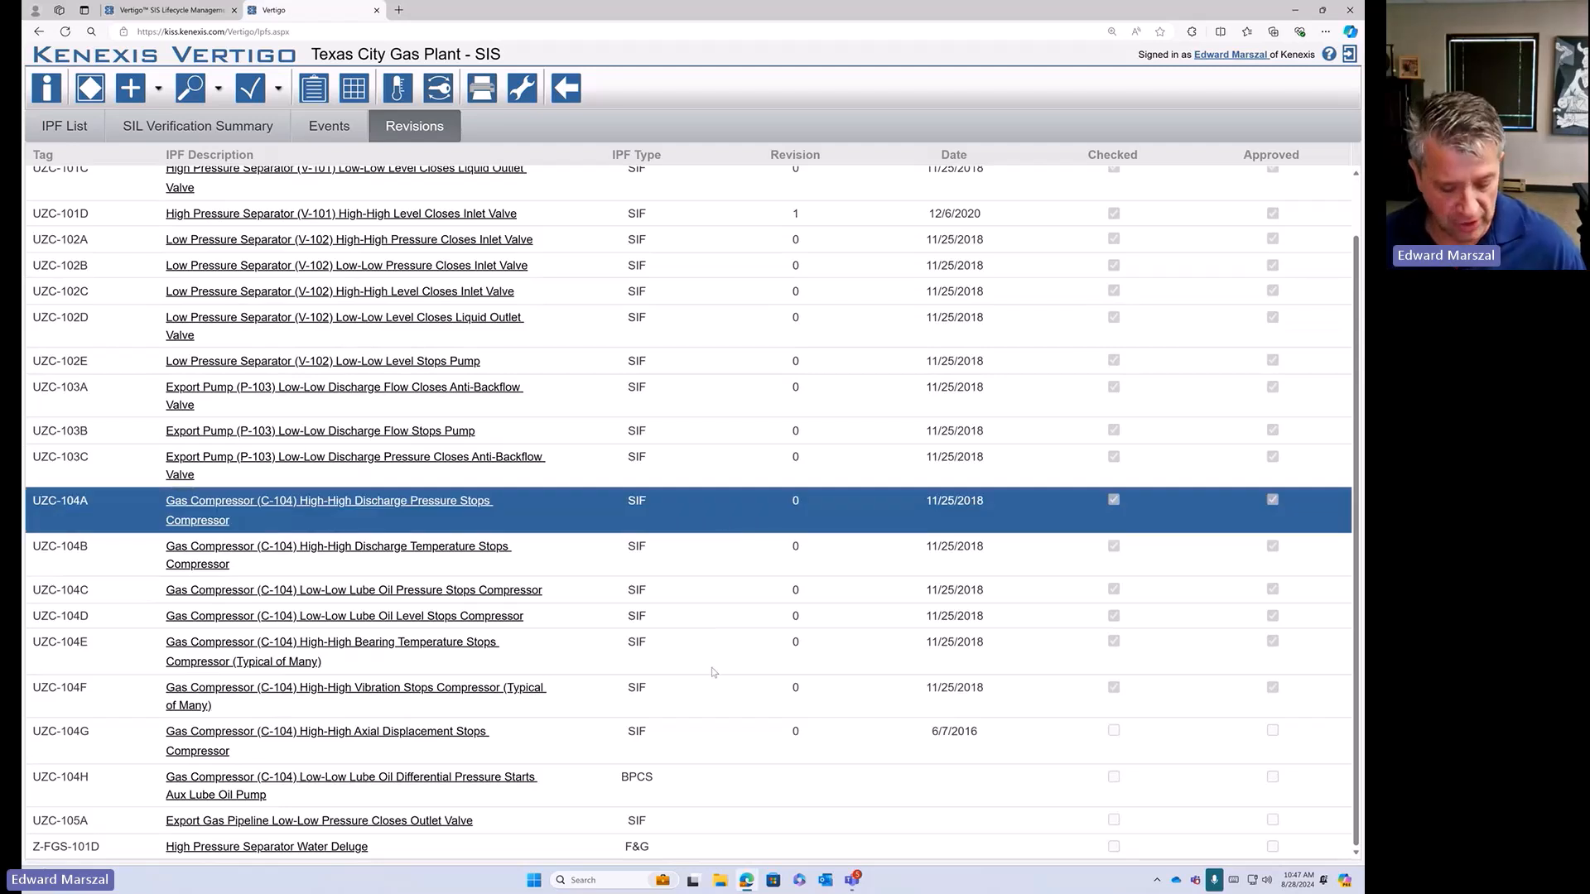
pyautogui.keyDown('shift'); pyautogui.click(726, 748); pyautogui.keyUp('shift')
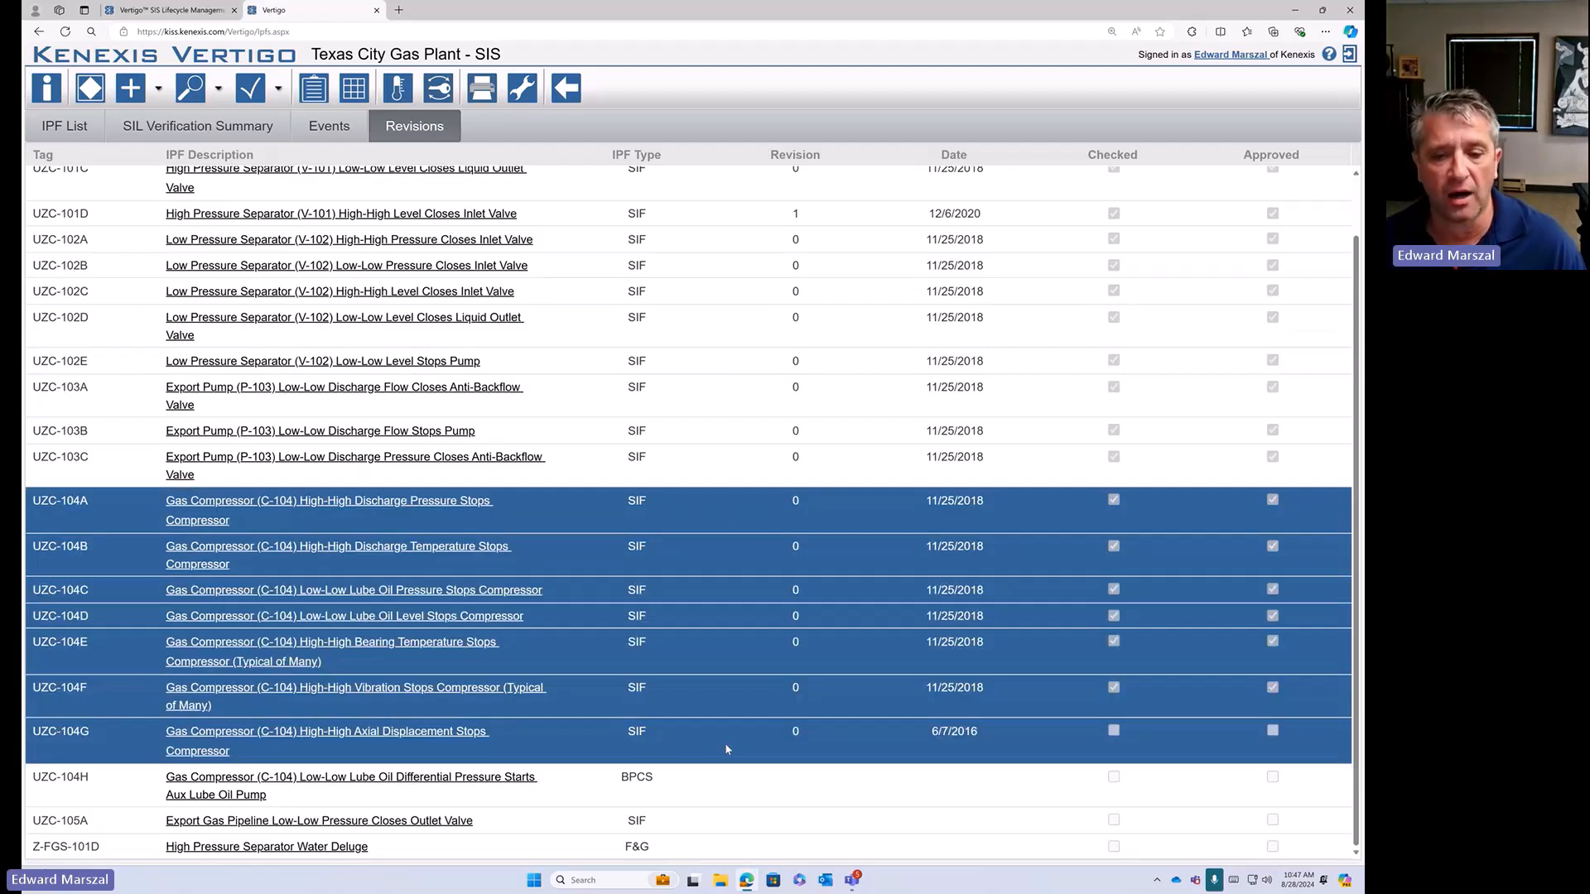
pyautogui.rightClick(723, 742)
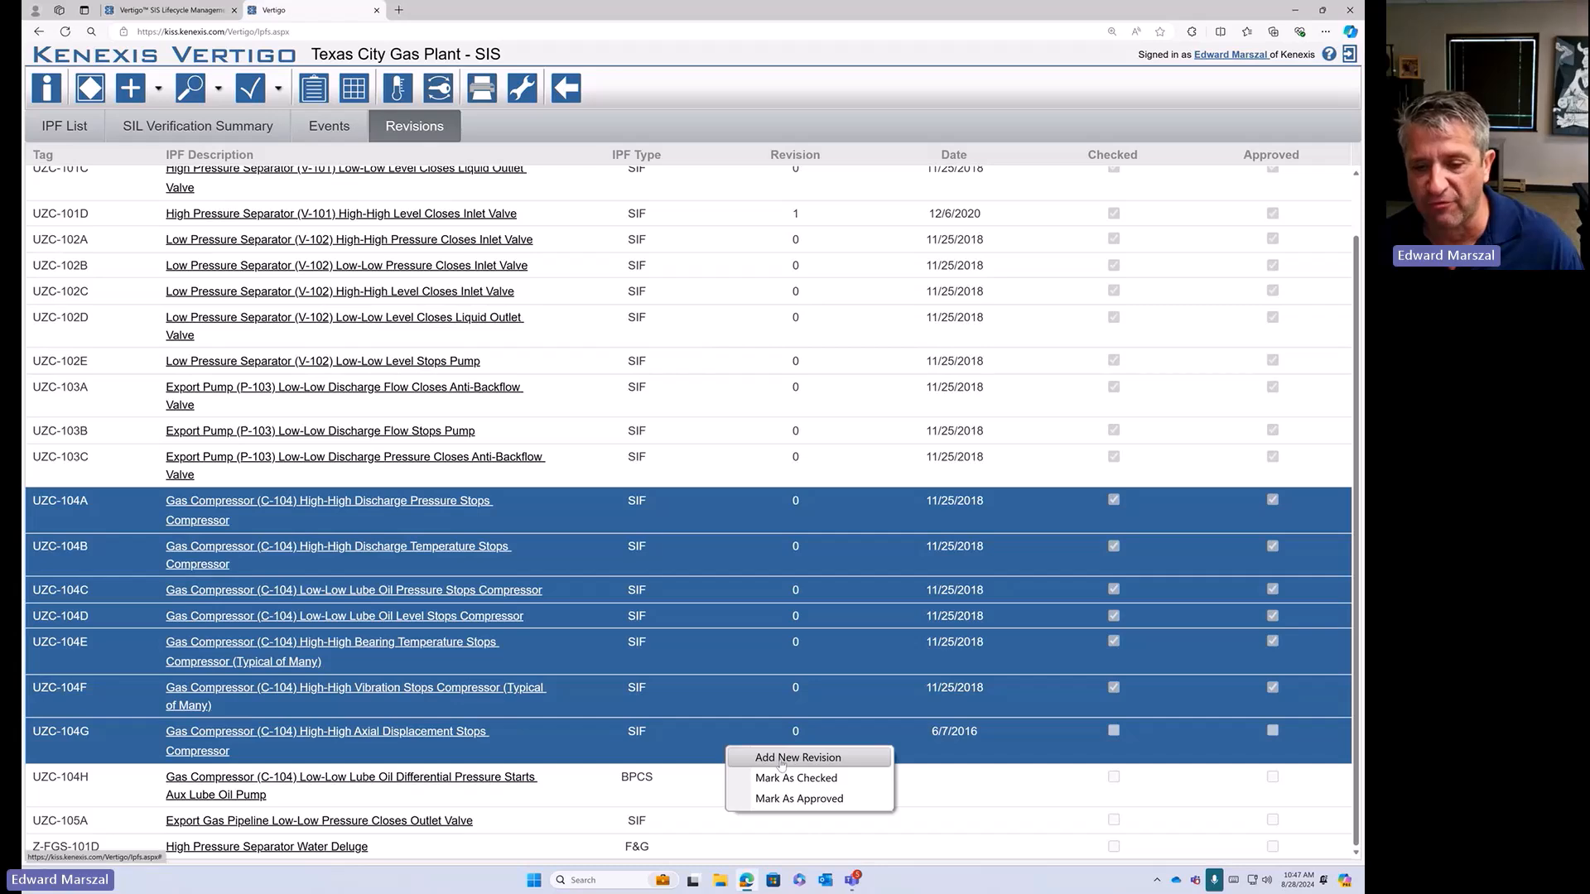
pyautogui.click(782, 758)
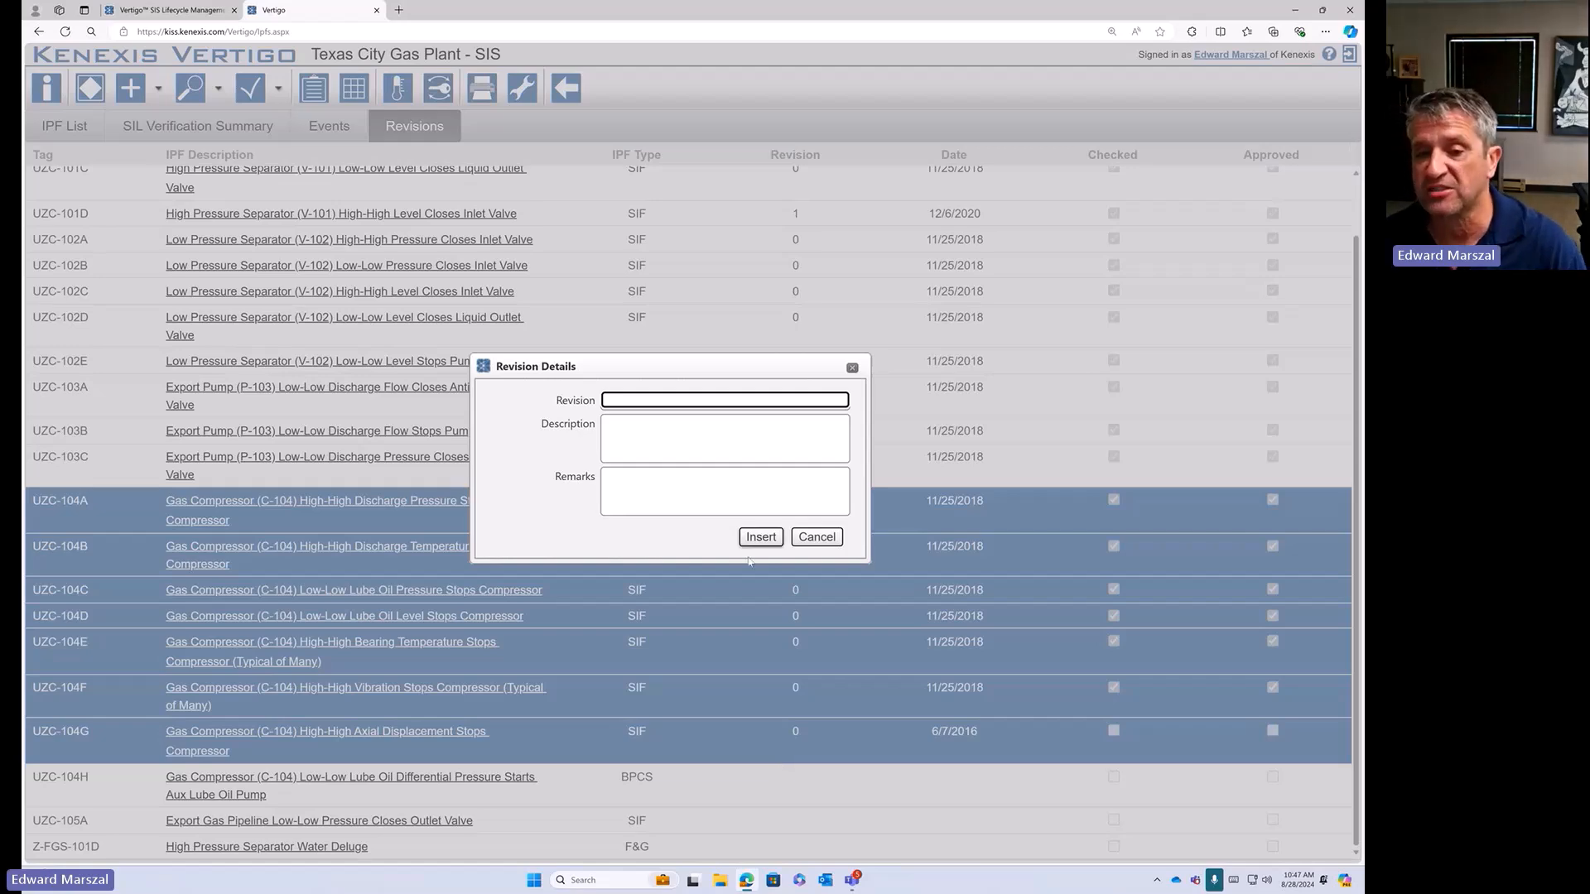
pyautogui.click(816, 536)
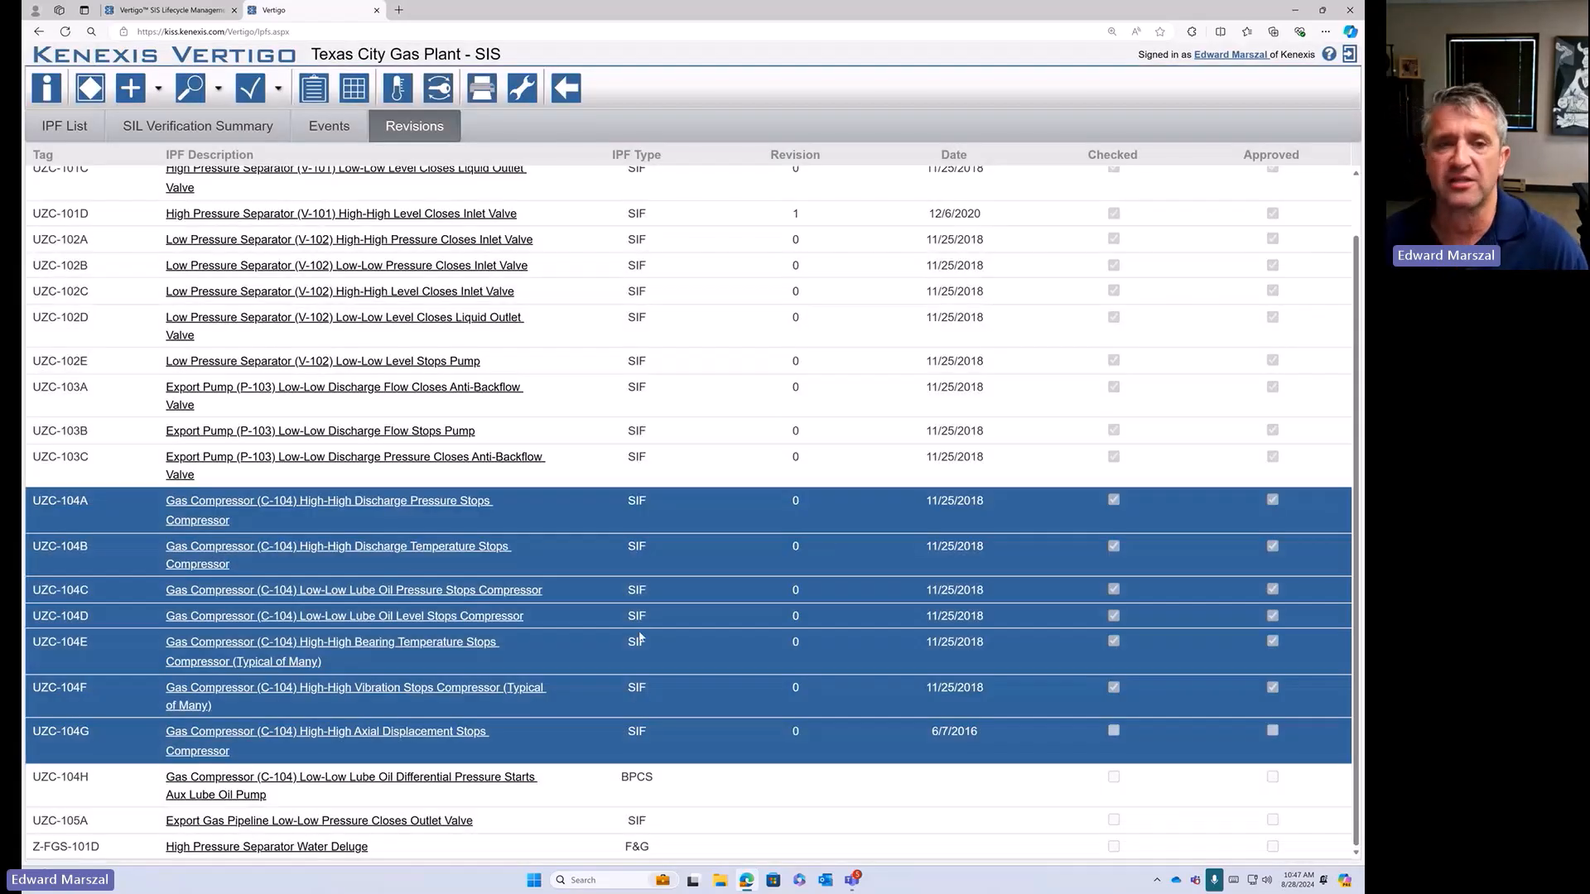
pyautogui.scroll(1, 635, 641)
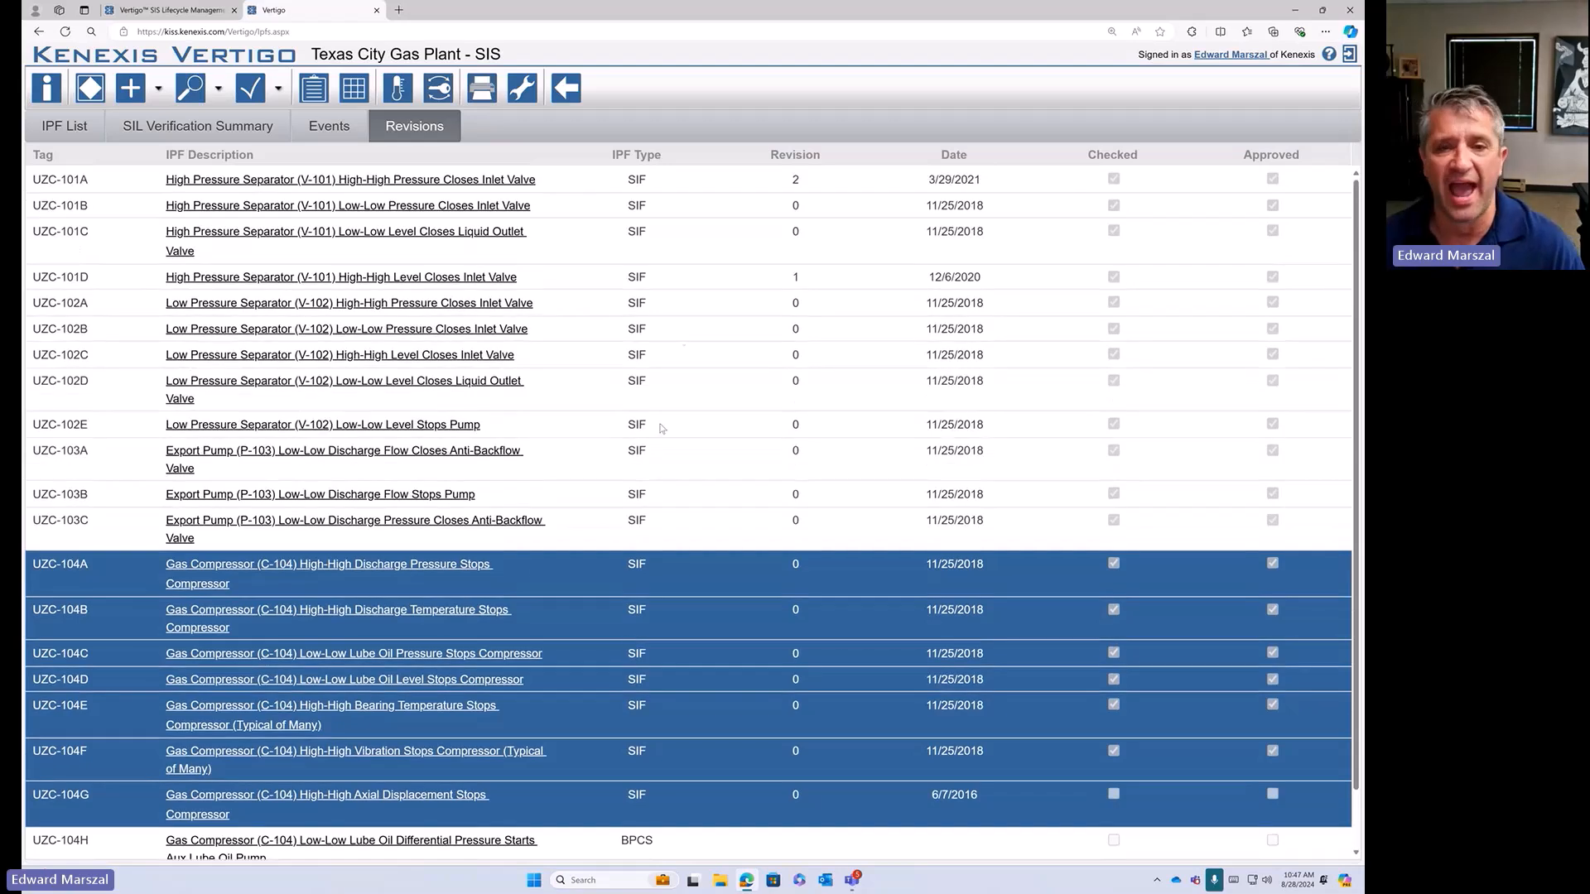
# - Open the event details of UZC-101B and start a new event dated 29 August 2024 07:00
pyautogui.click(337, 132)
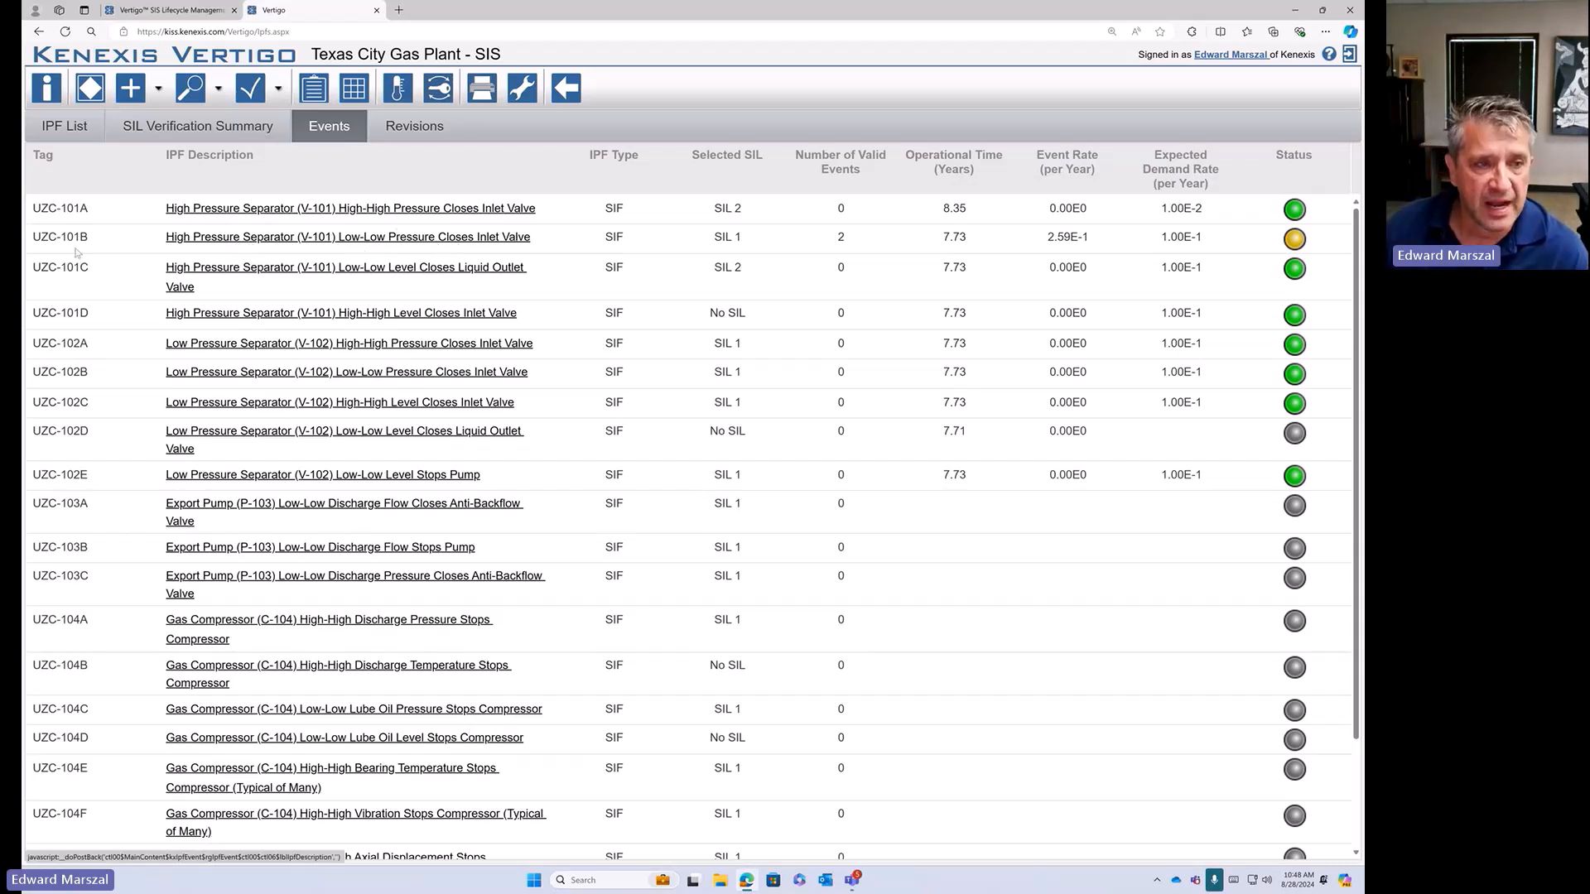
pyautogui.click(257, 239)
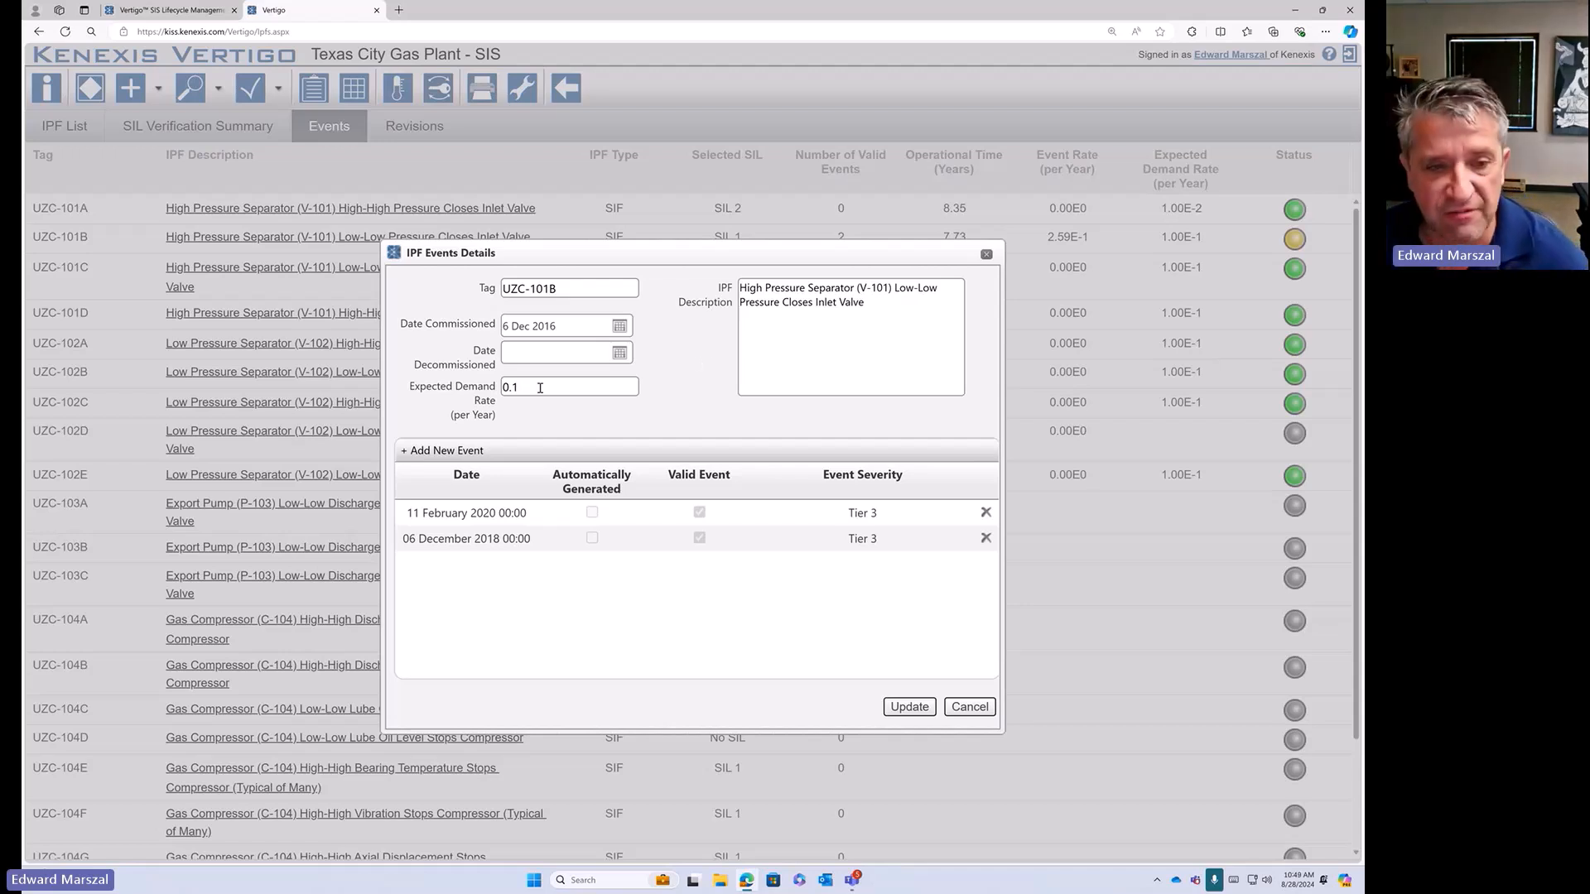
pyautogui.click(458, 452)
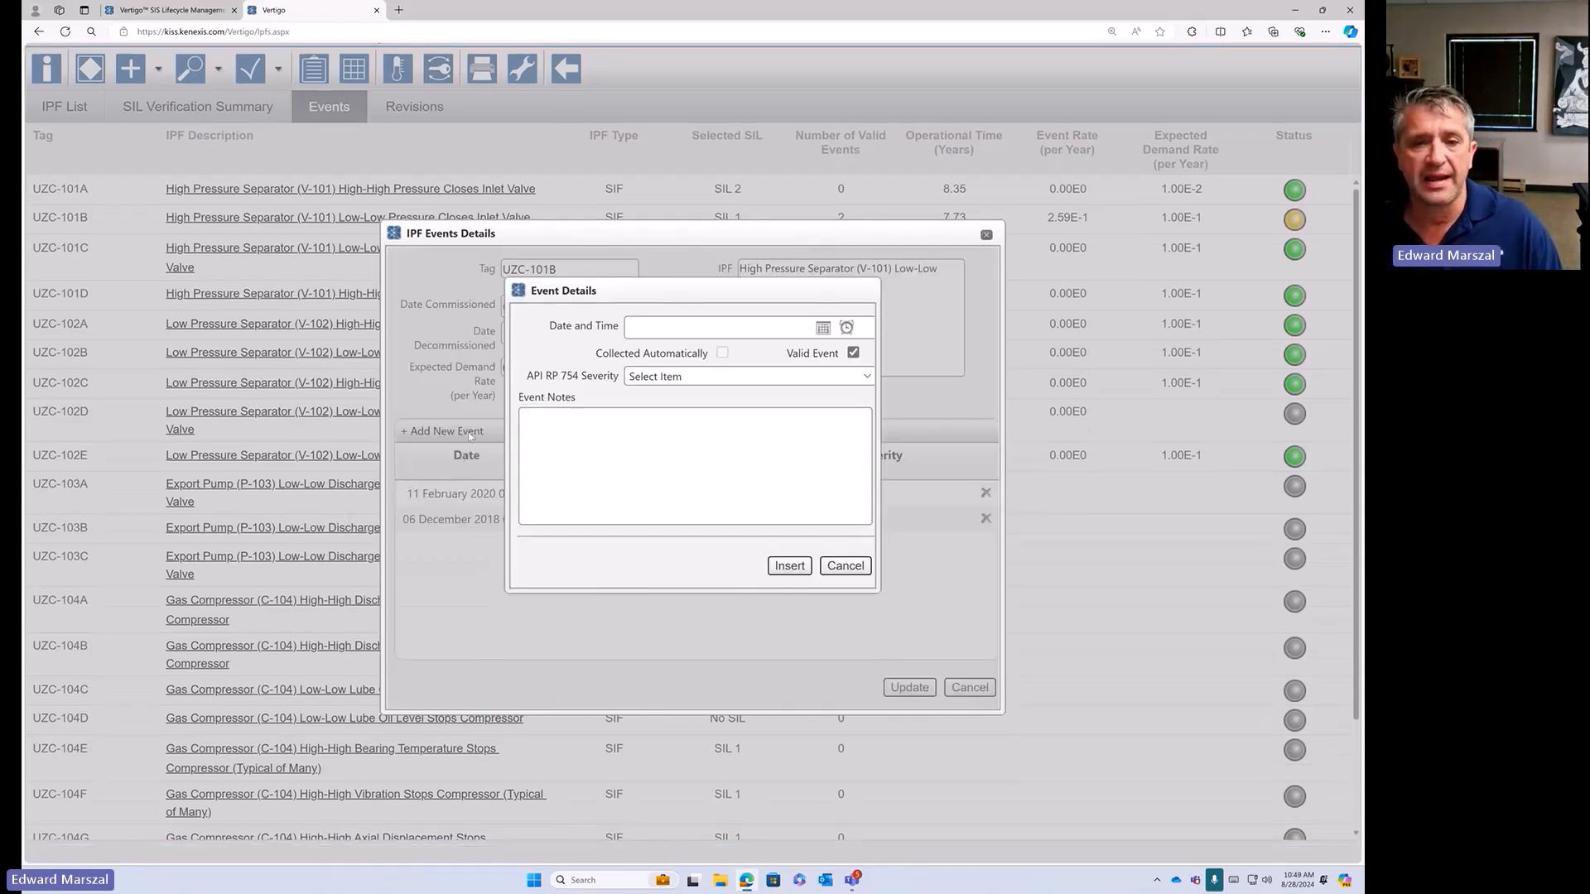
pyautogui.click(821, 333)
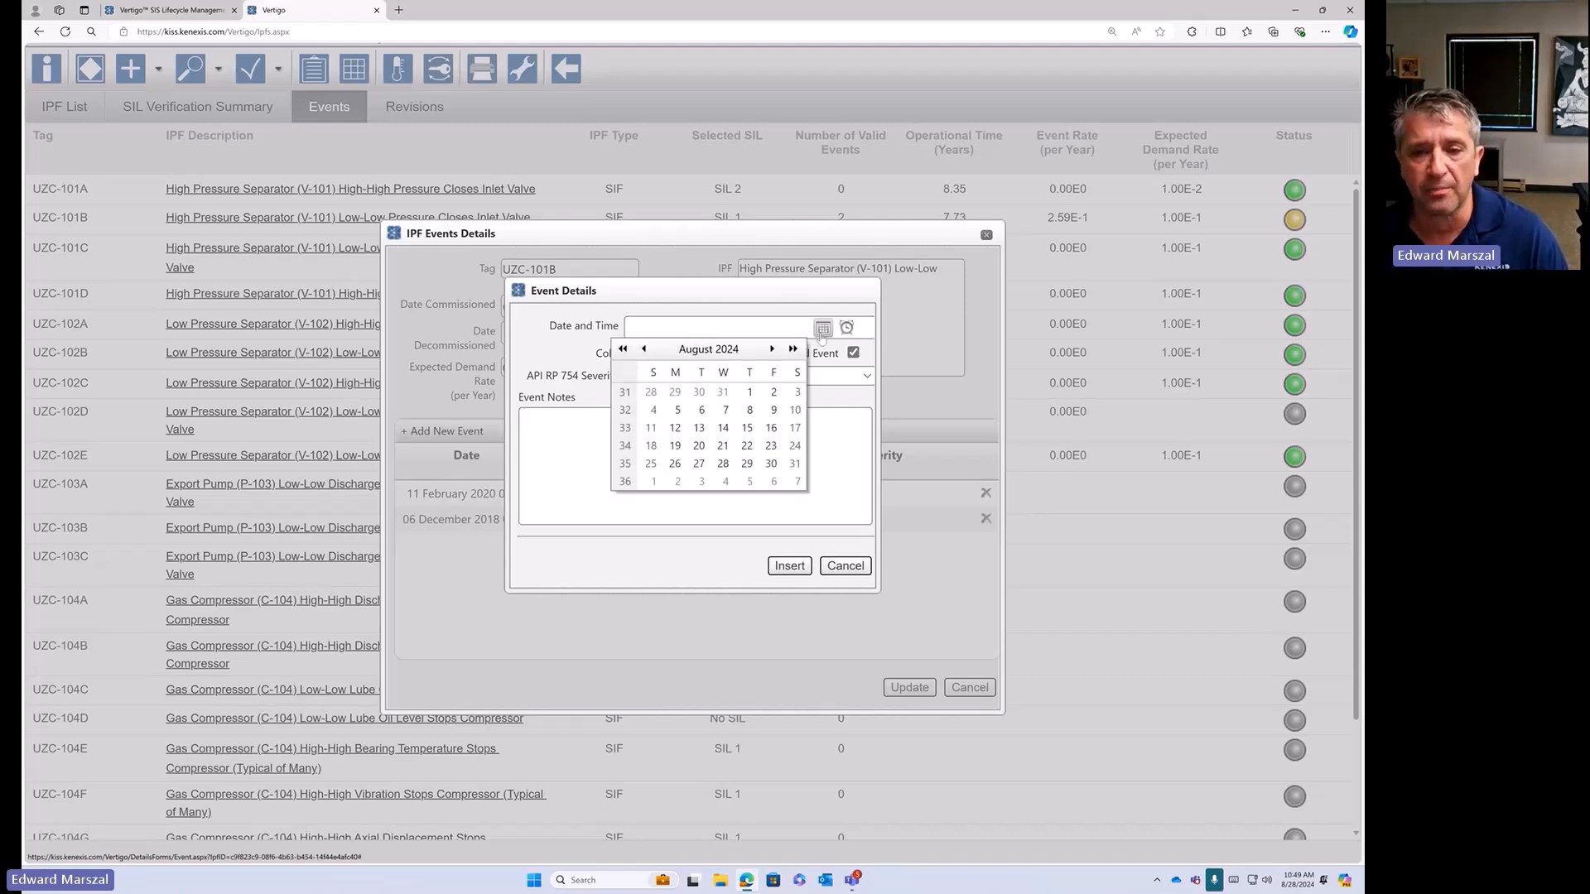
pyautogui.click(747, 463)
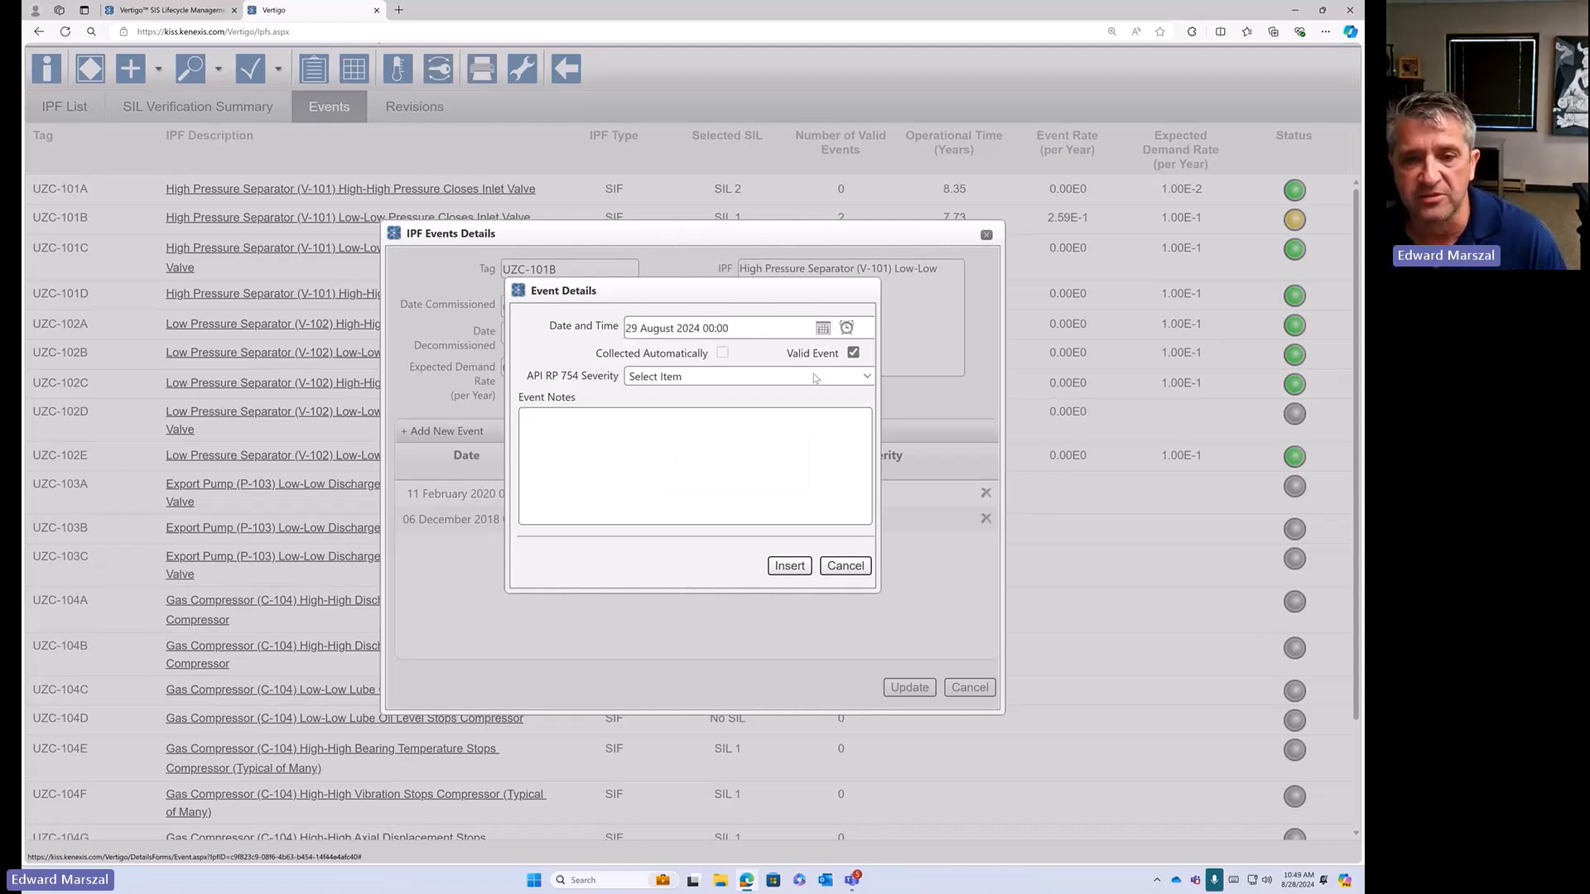
pyautogui.click(846, 326)
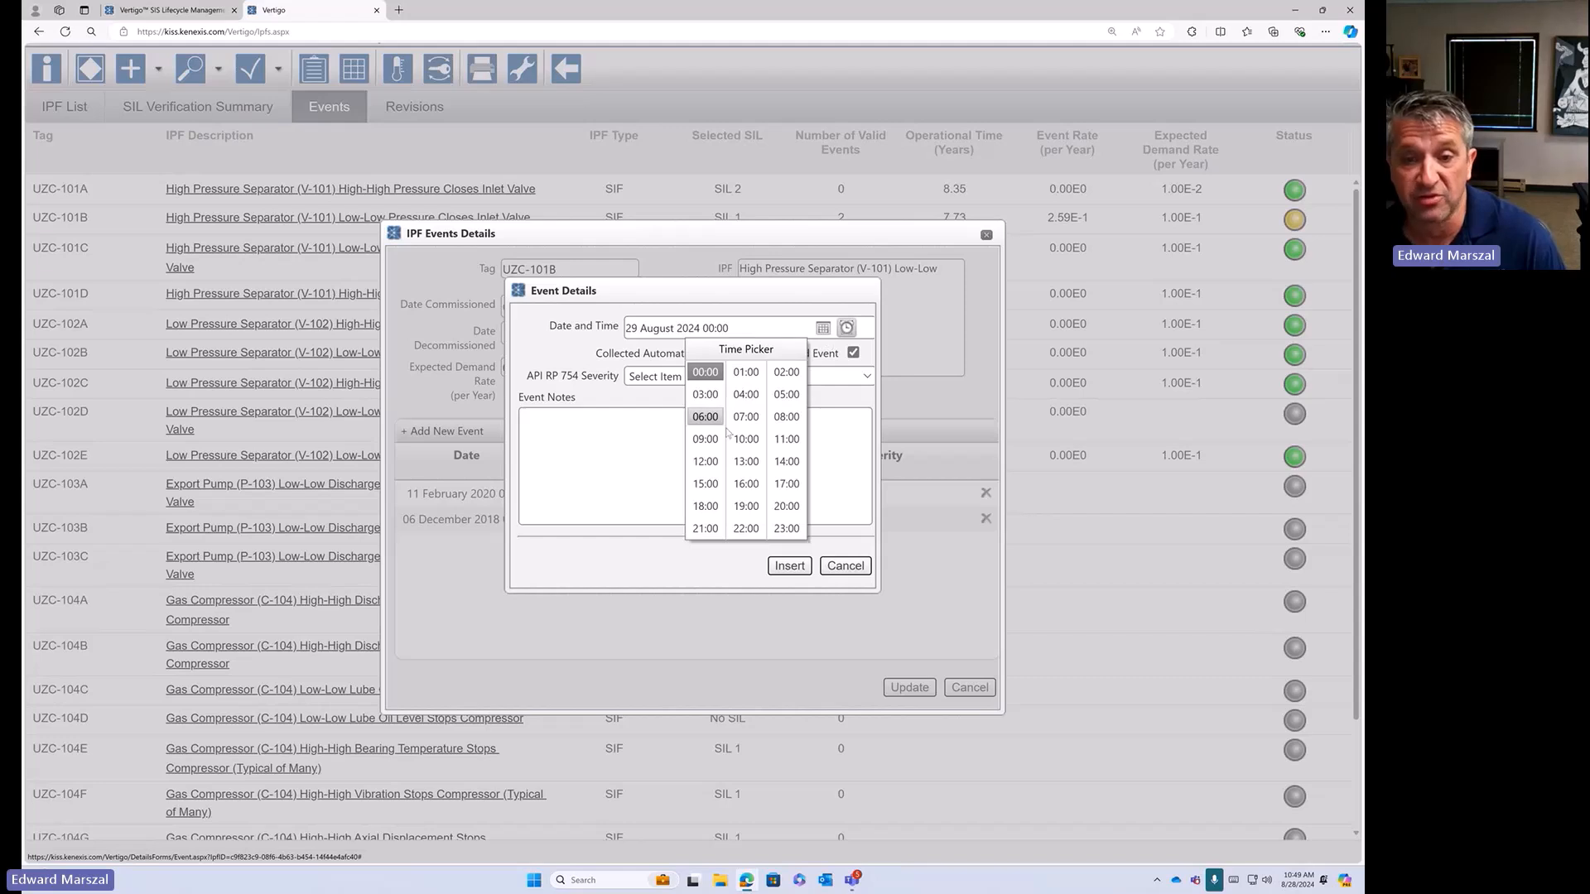
pyautogui.click(744, 418)
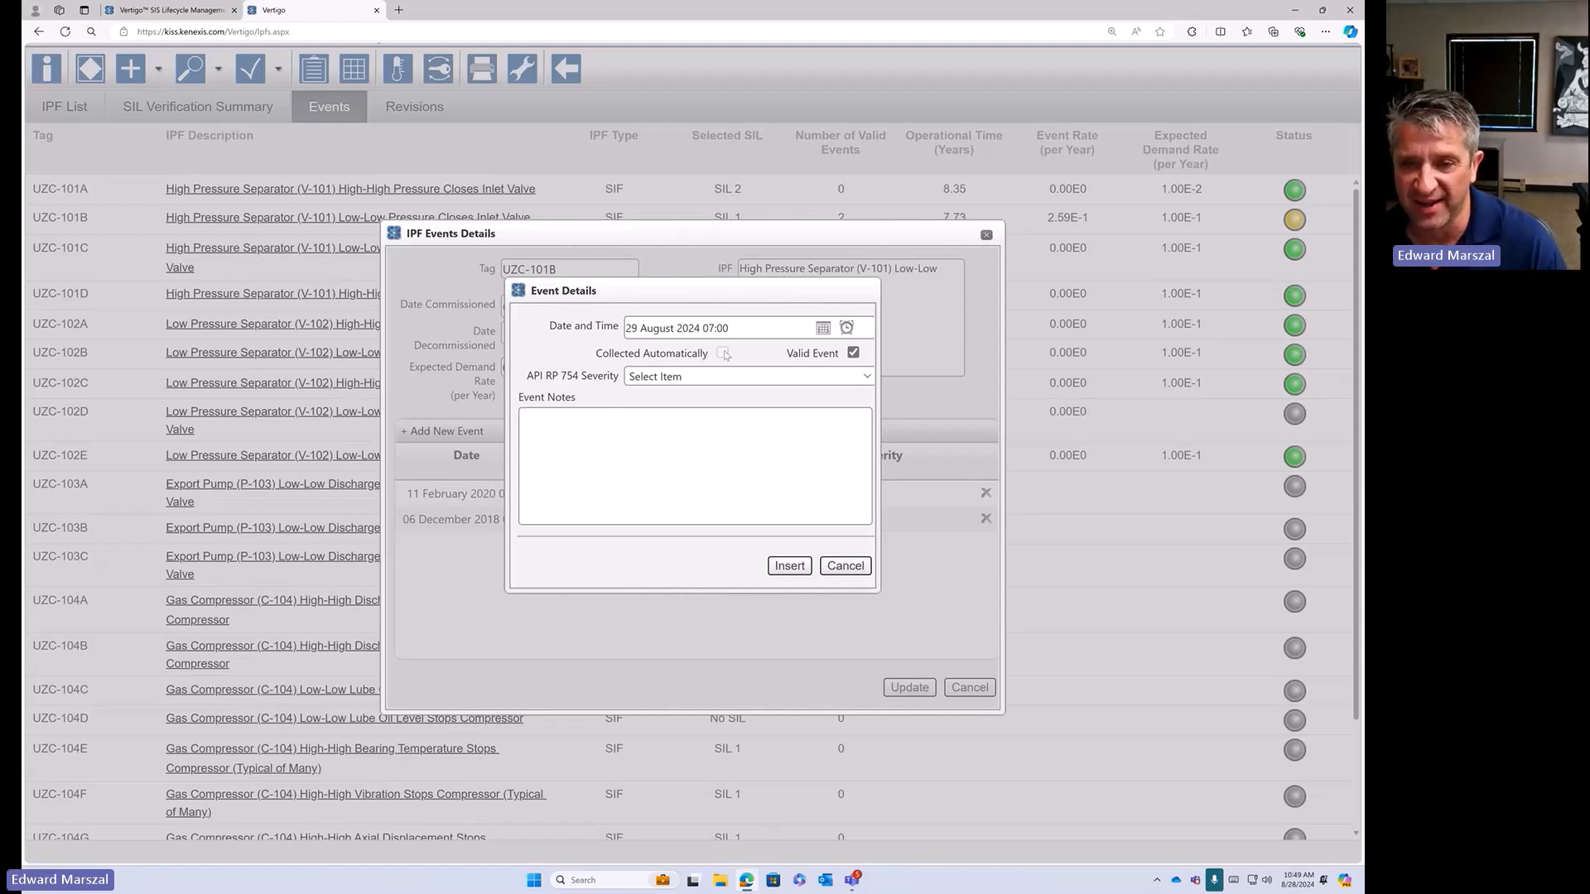
# - Toggle the new event's Valid Event setting to examine the validation notes field, leaving the event marked as valid
pyautogui.click(853, 354)
pyautogui.click(855, 354)
pyautogui.click(854, 354)
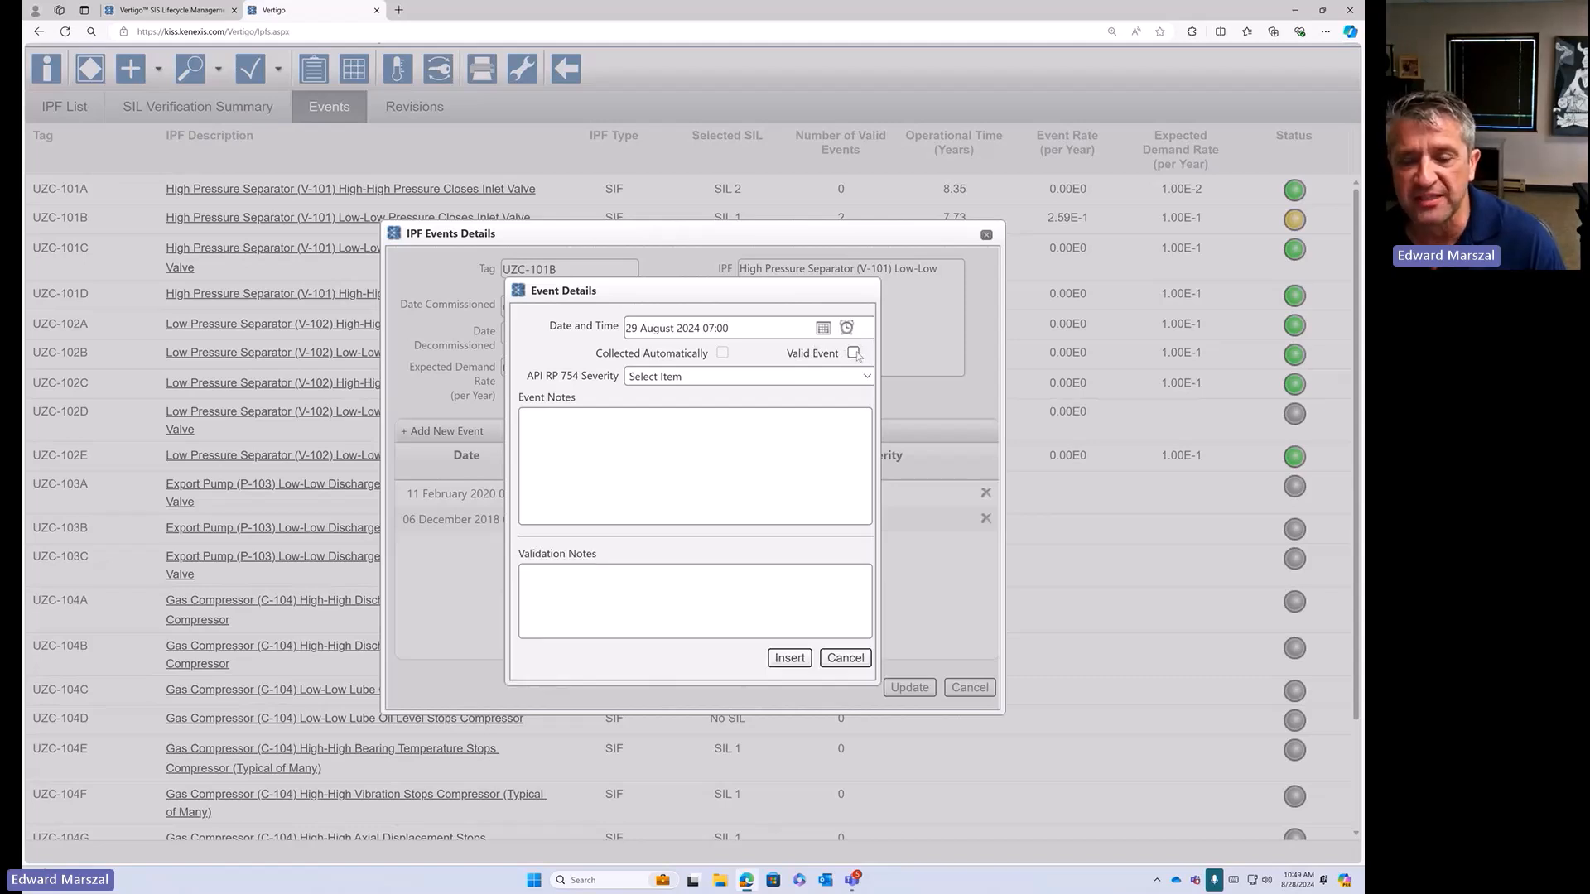
pyautogui.click(853, 354)
pyautogui.click(853, 354)
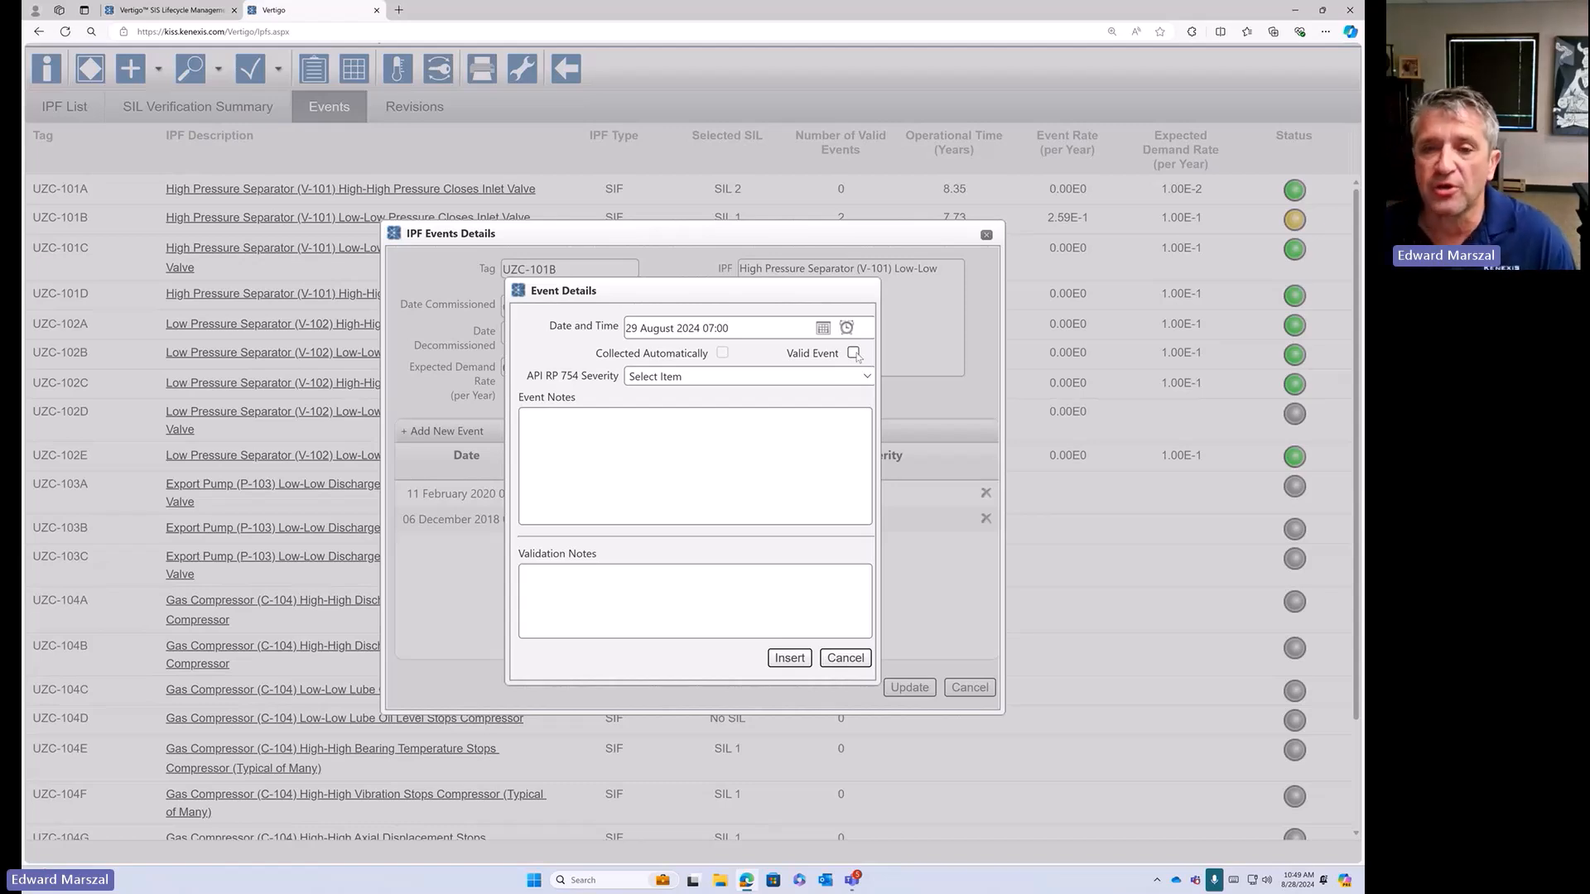
pyautogui.click(854, 354)
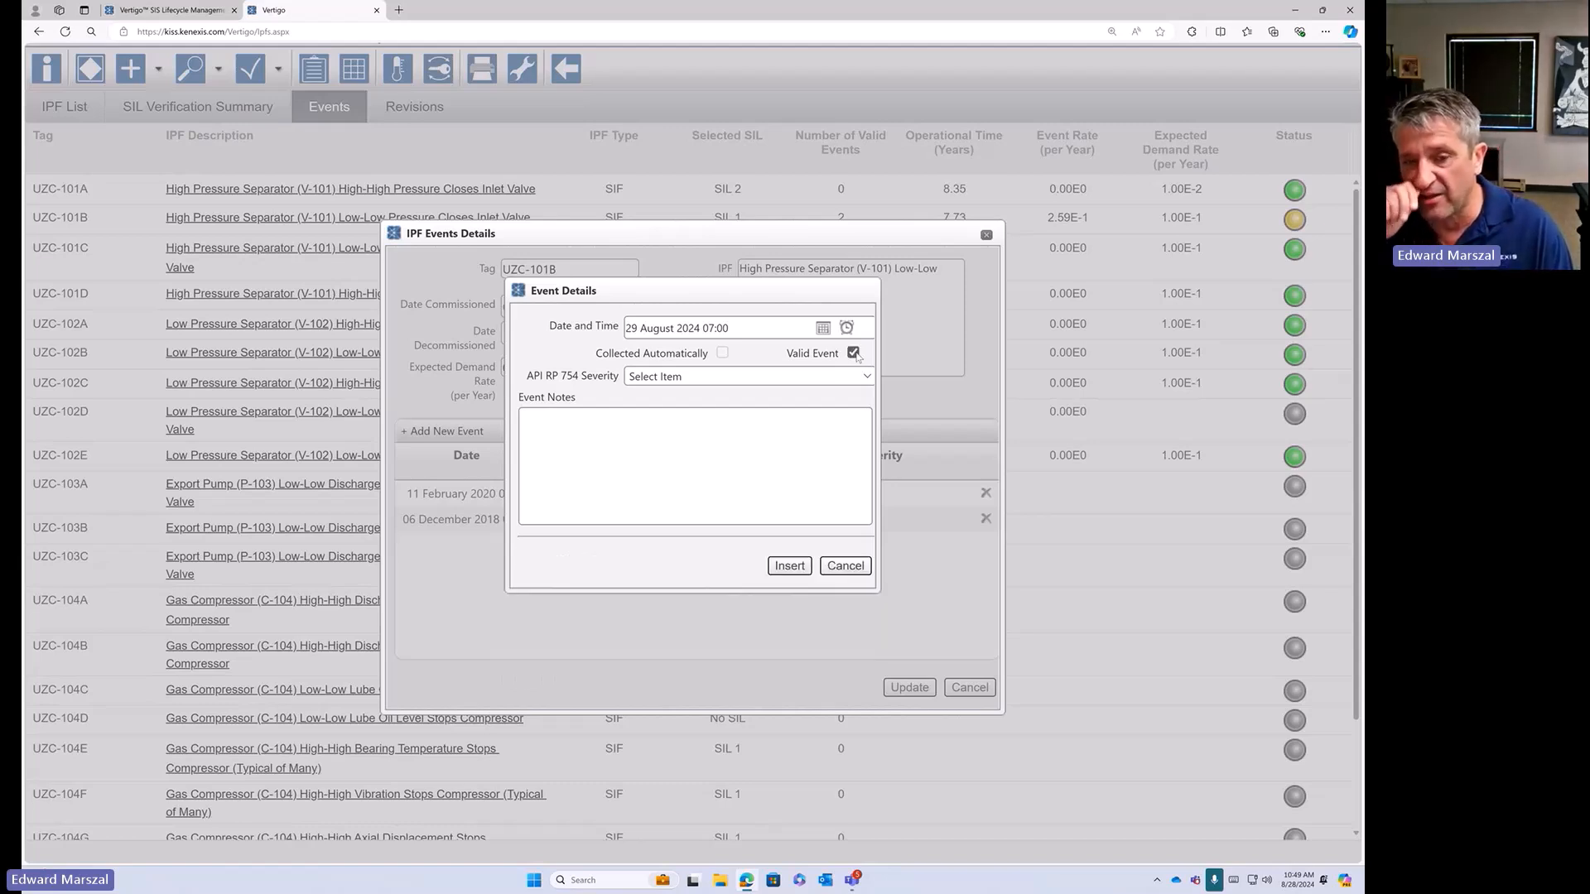
# - Review the API RP 754 severity options for the new event, and cancel both the event and the IPF events details
pyautogui.click(832, 377)
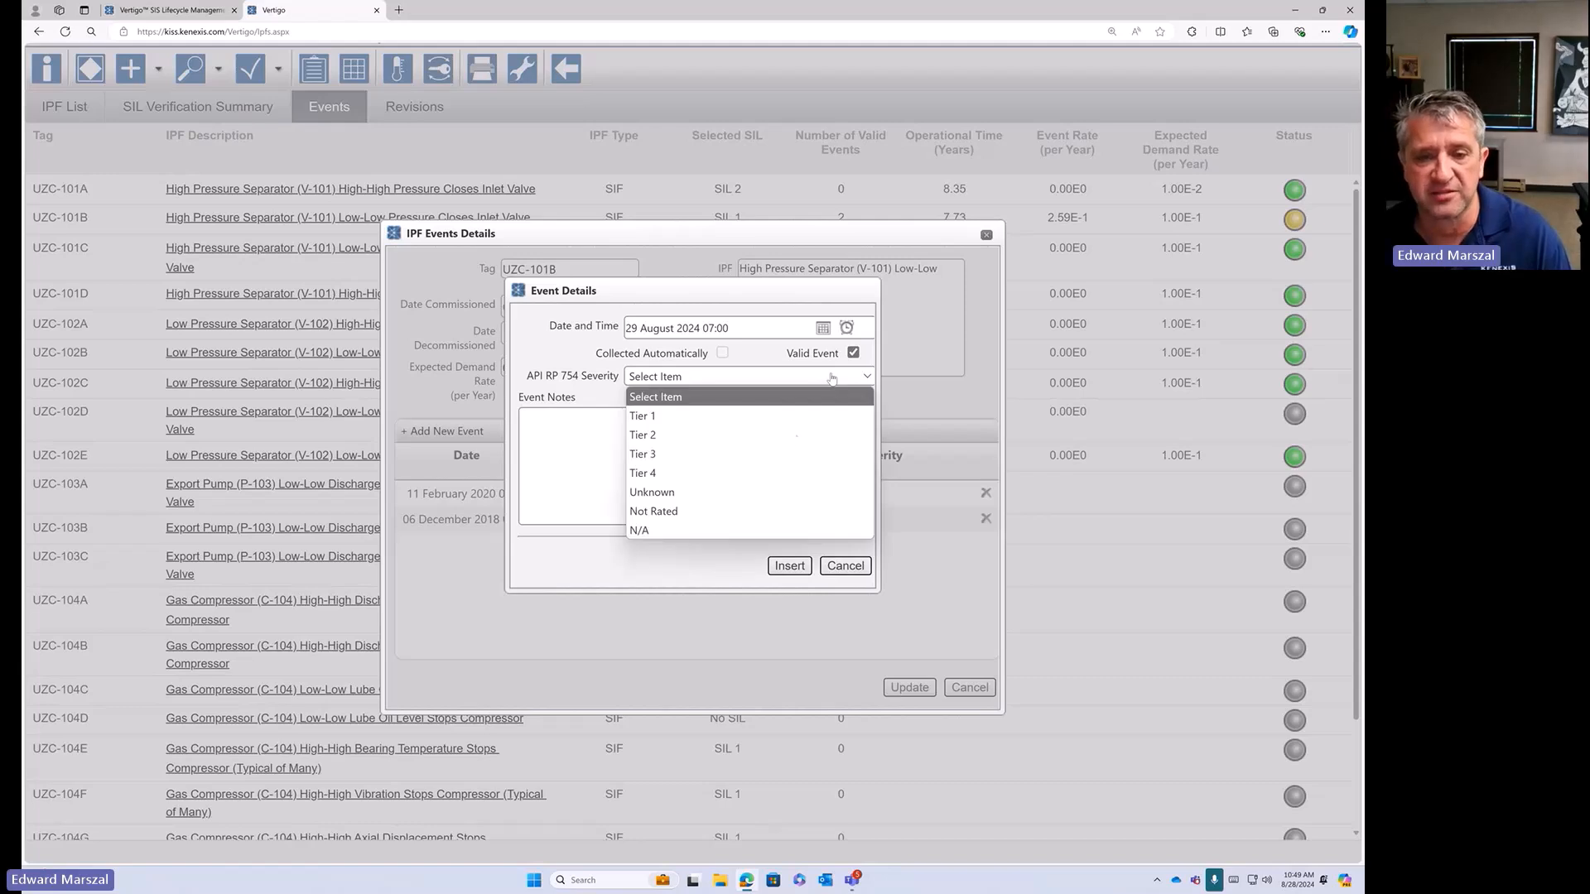
pyautogui.click(741, 377)
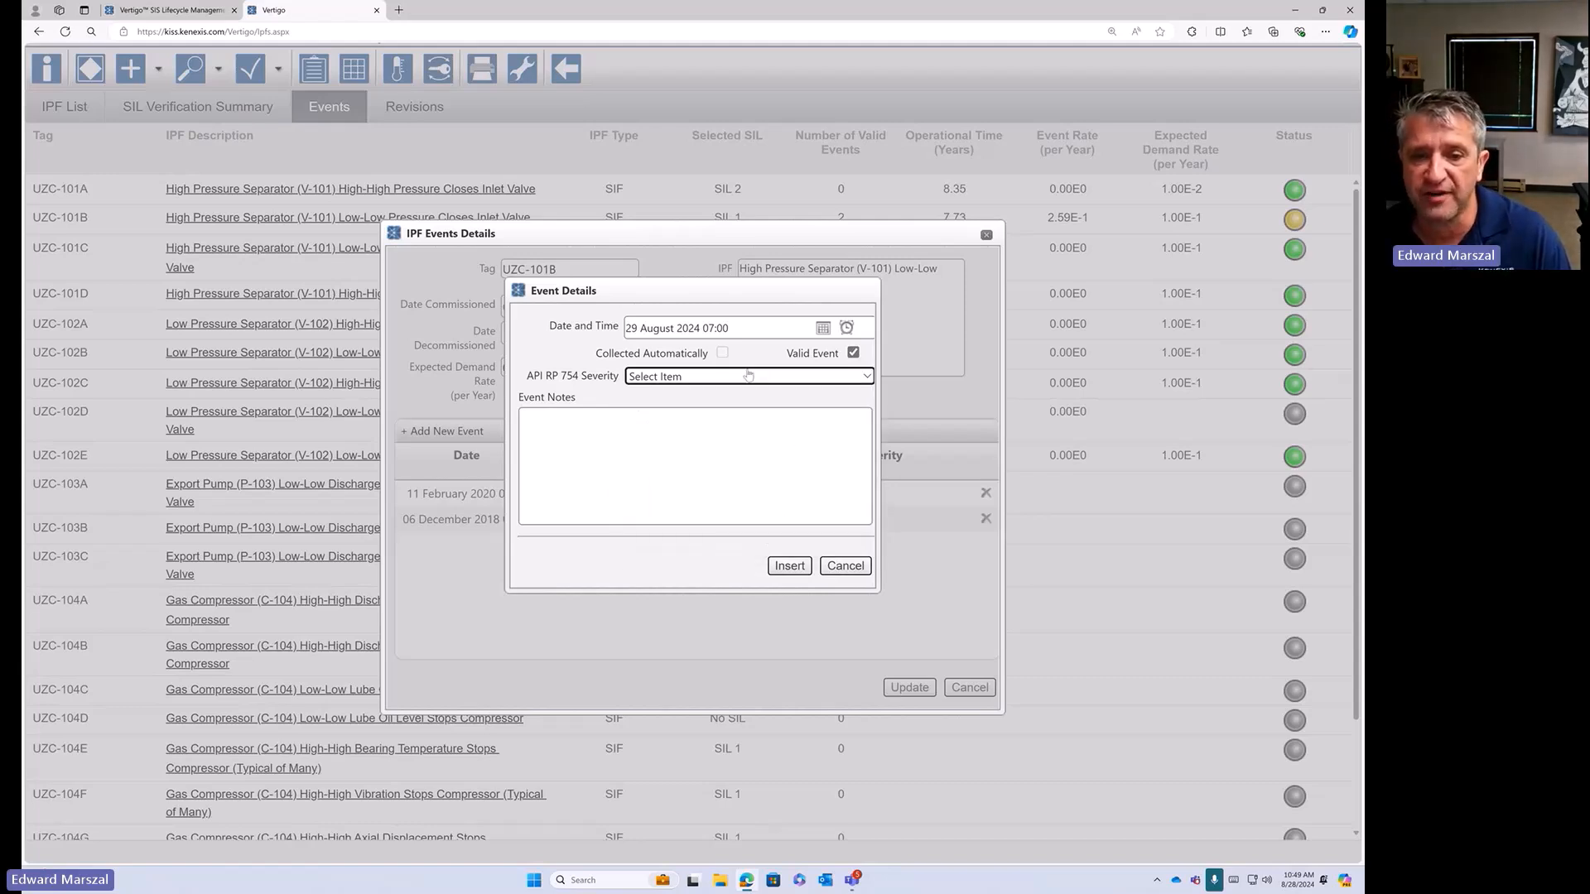
pyautogui.click(685, 439)
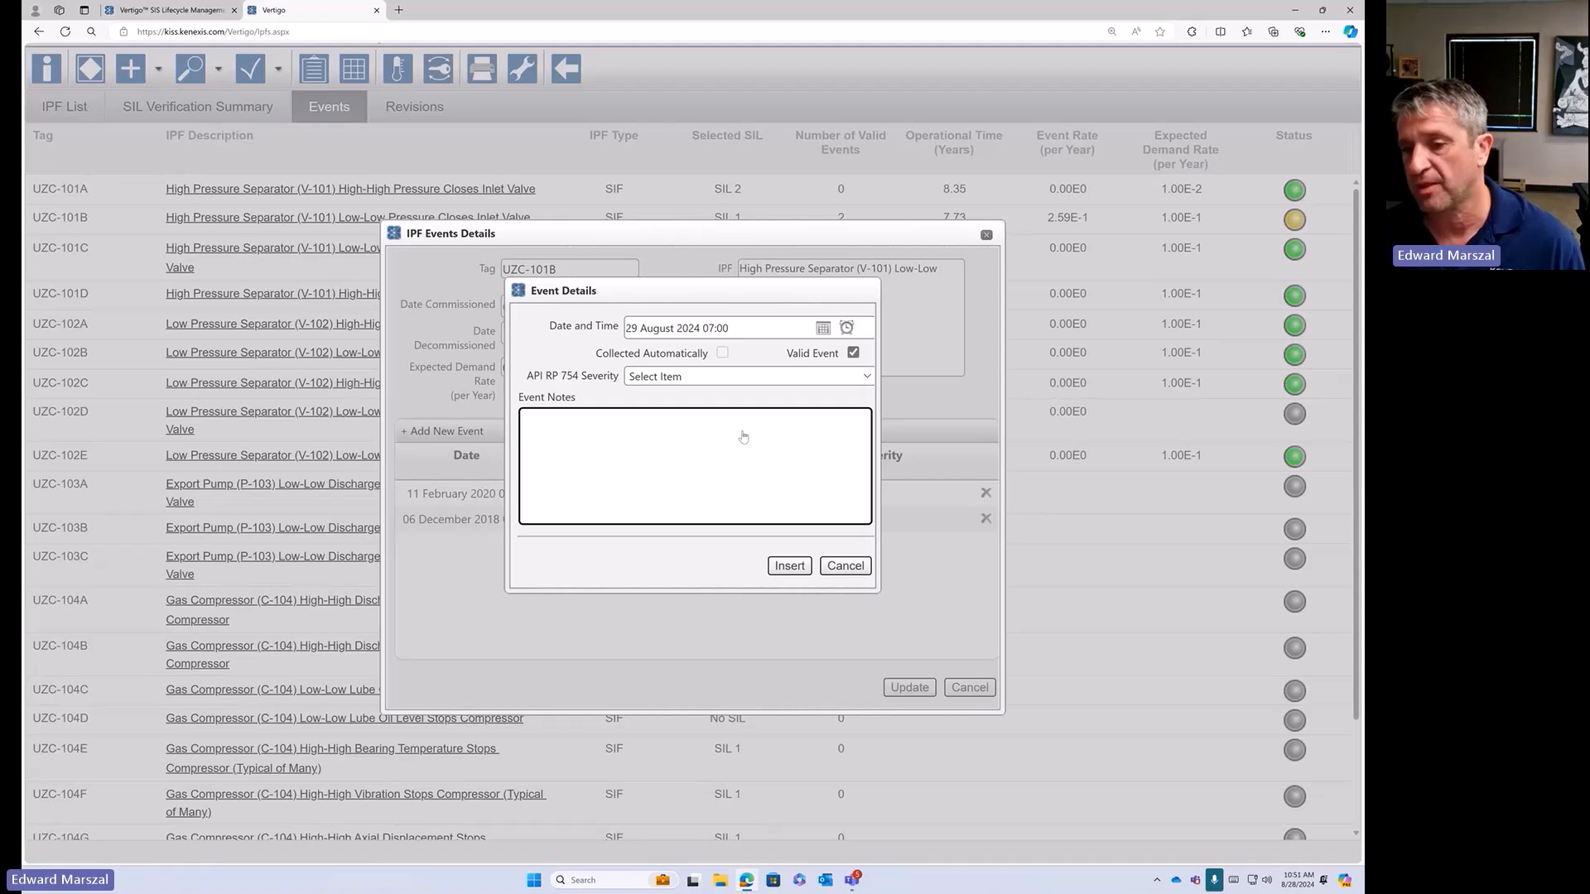
pyautogui.click(845, 566)
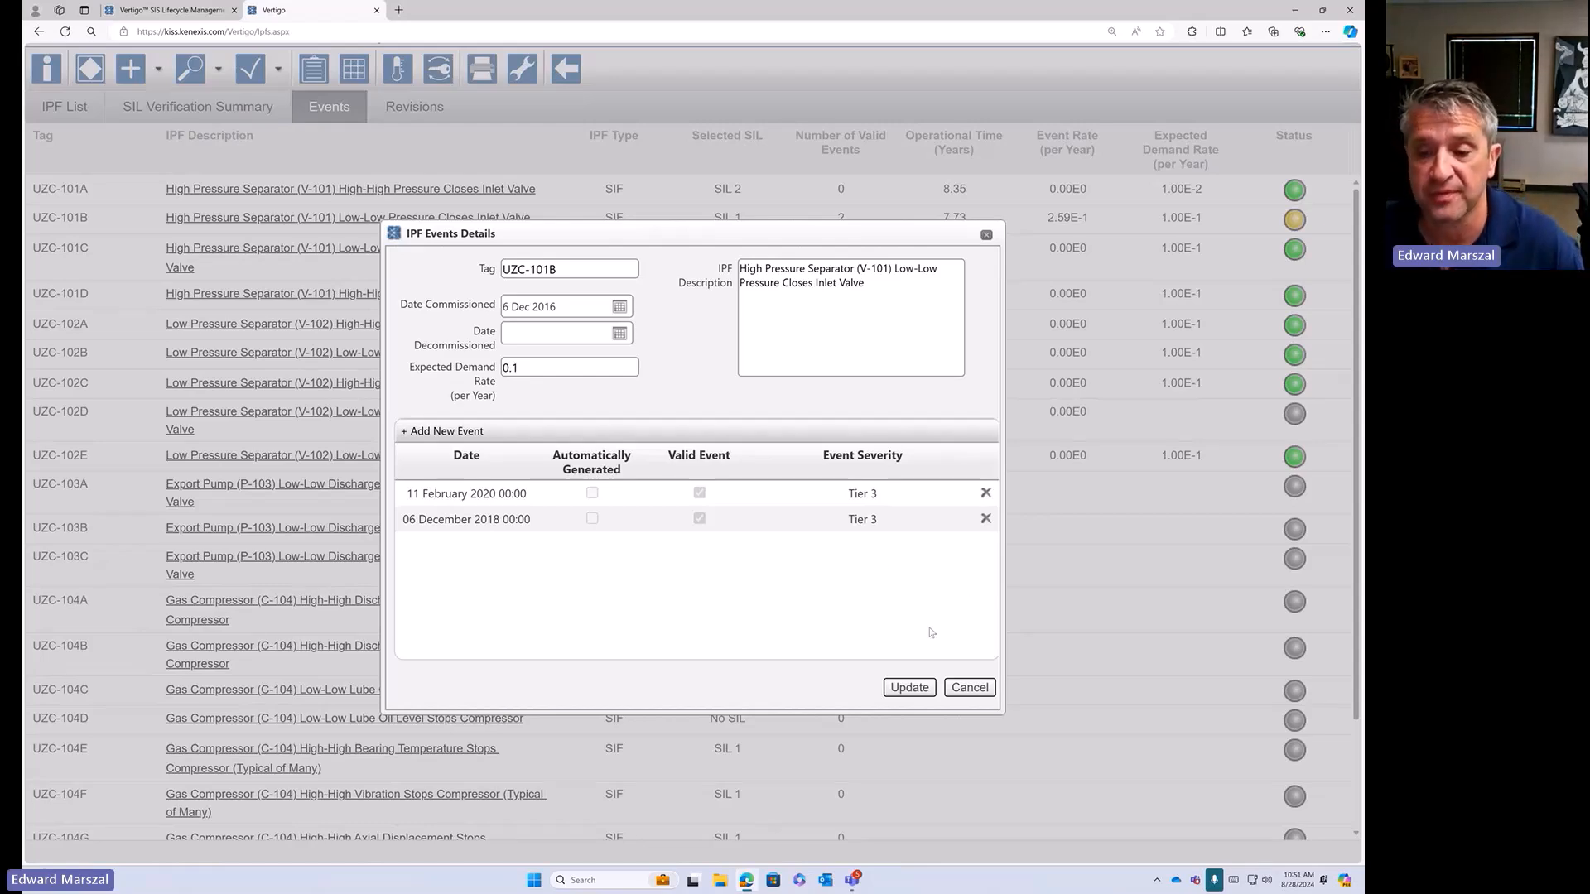
pyautogui.click(969, 687)
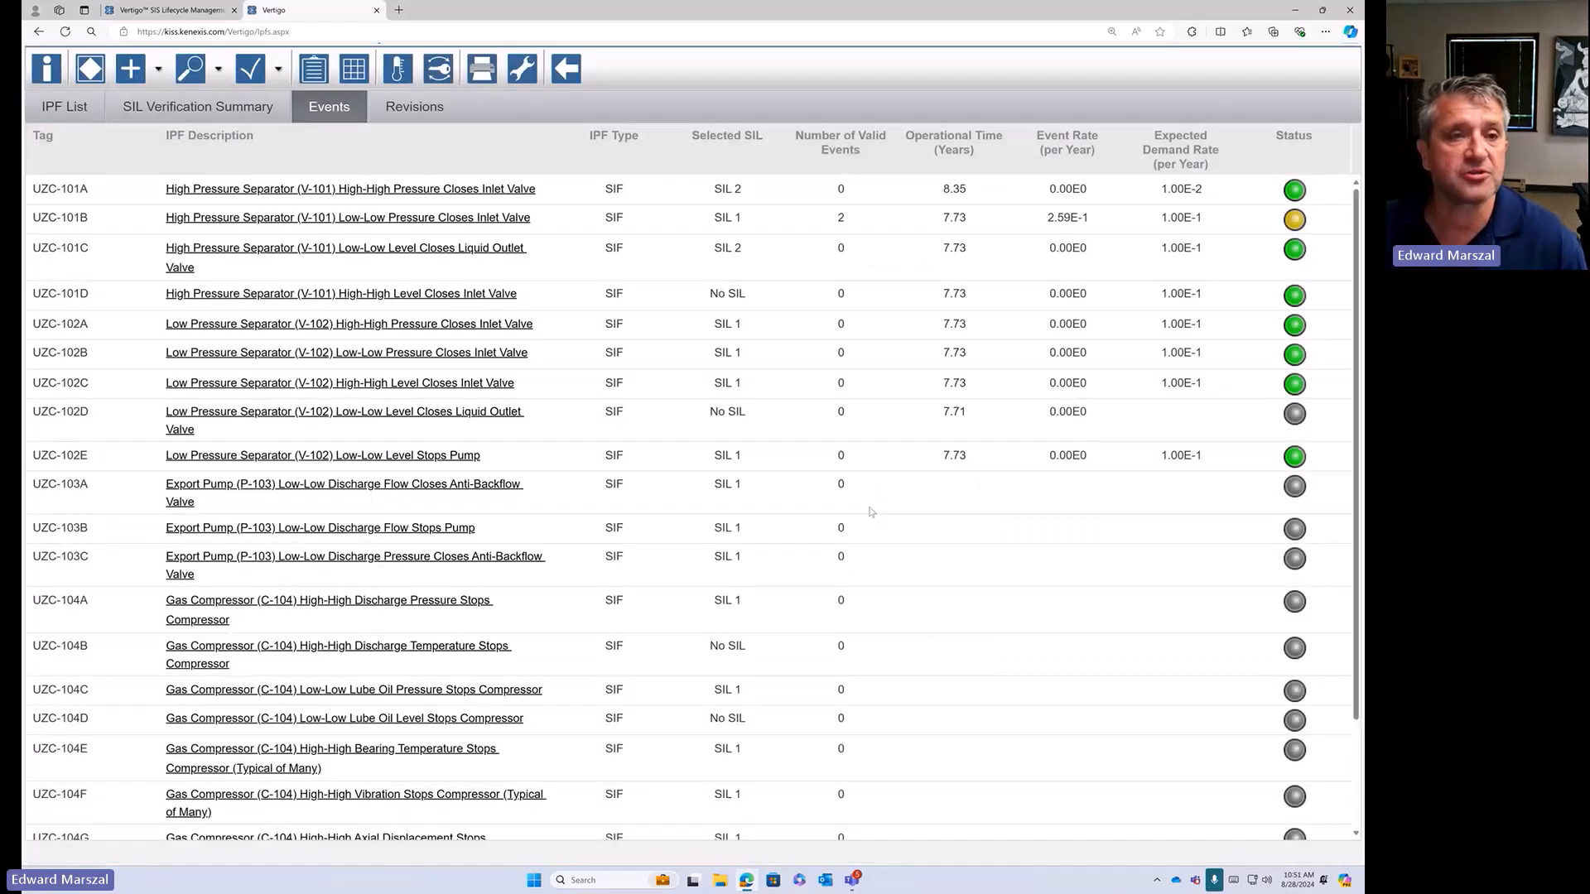
# - Return to the IPF list and review which item types can be added to and looked up in the study
pyautogui.click(440, 120)
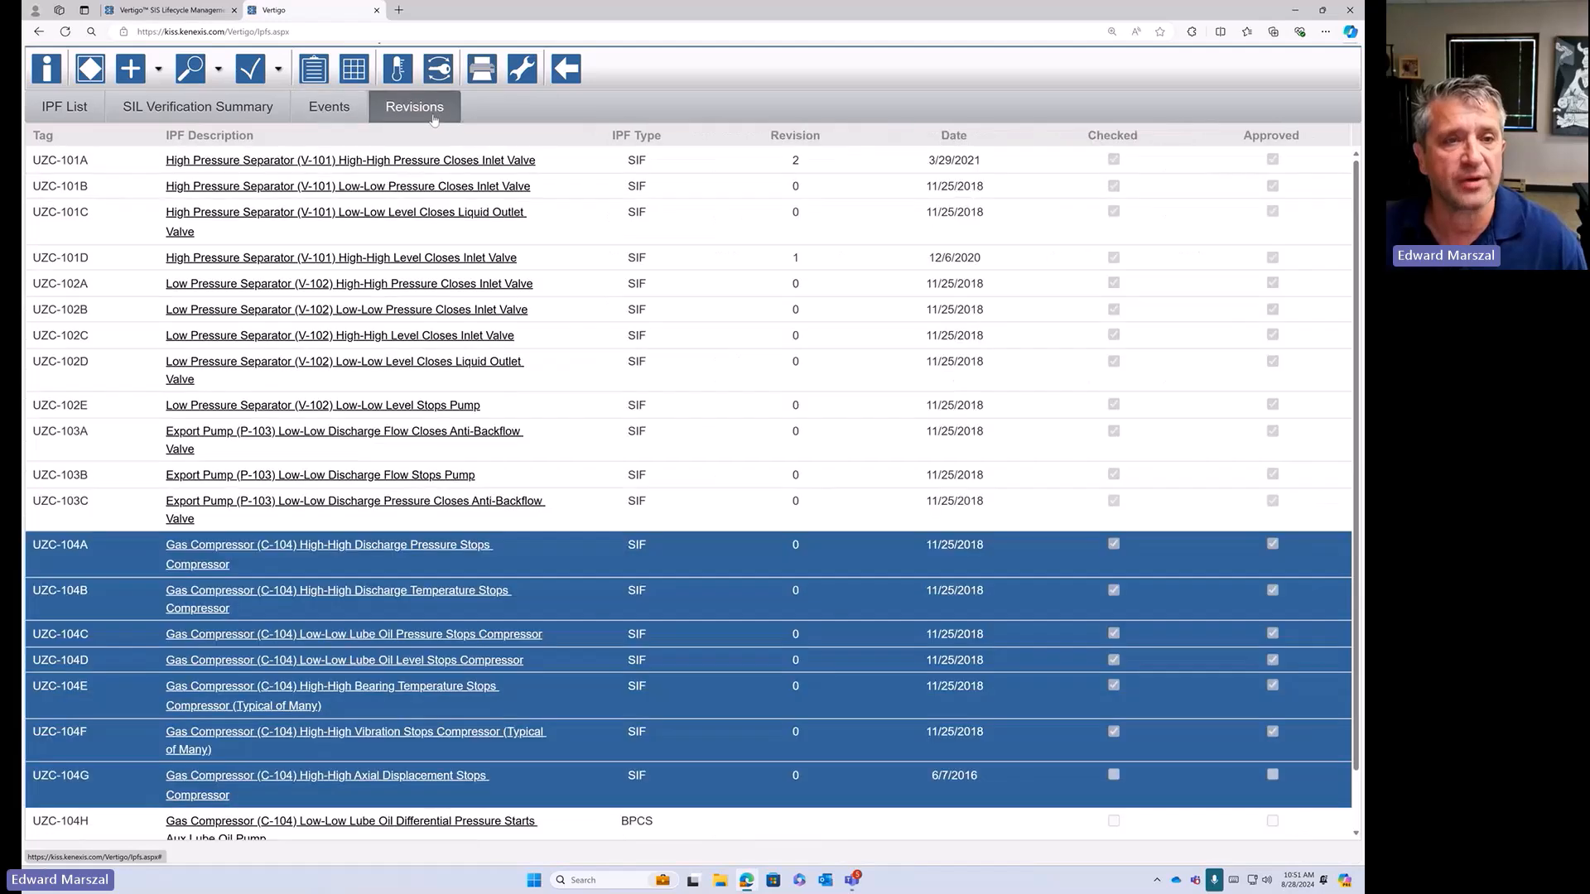
pyautogui.click(361, 119)
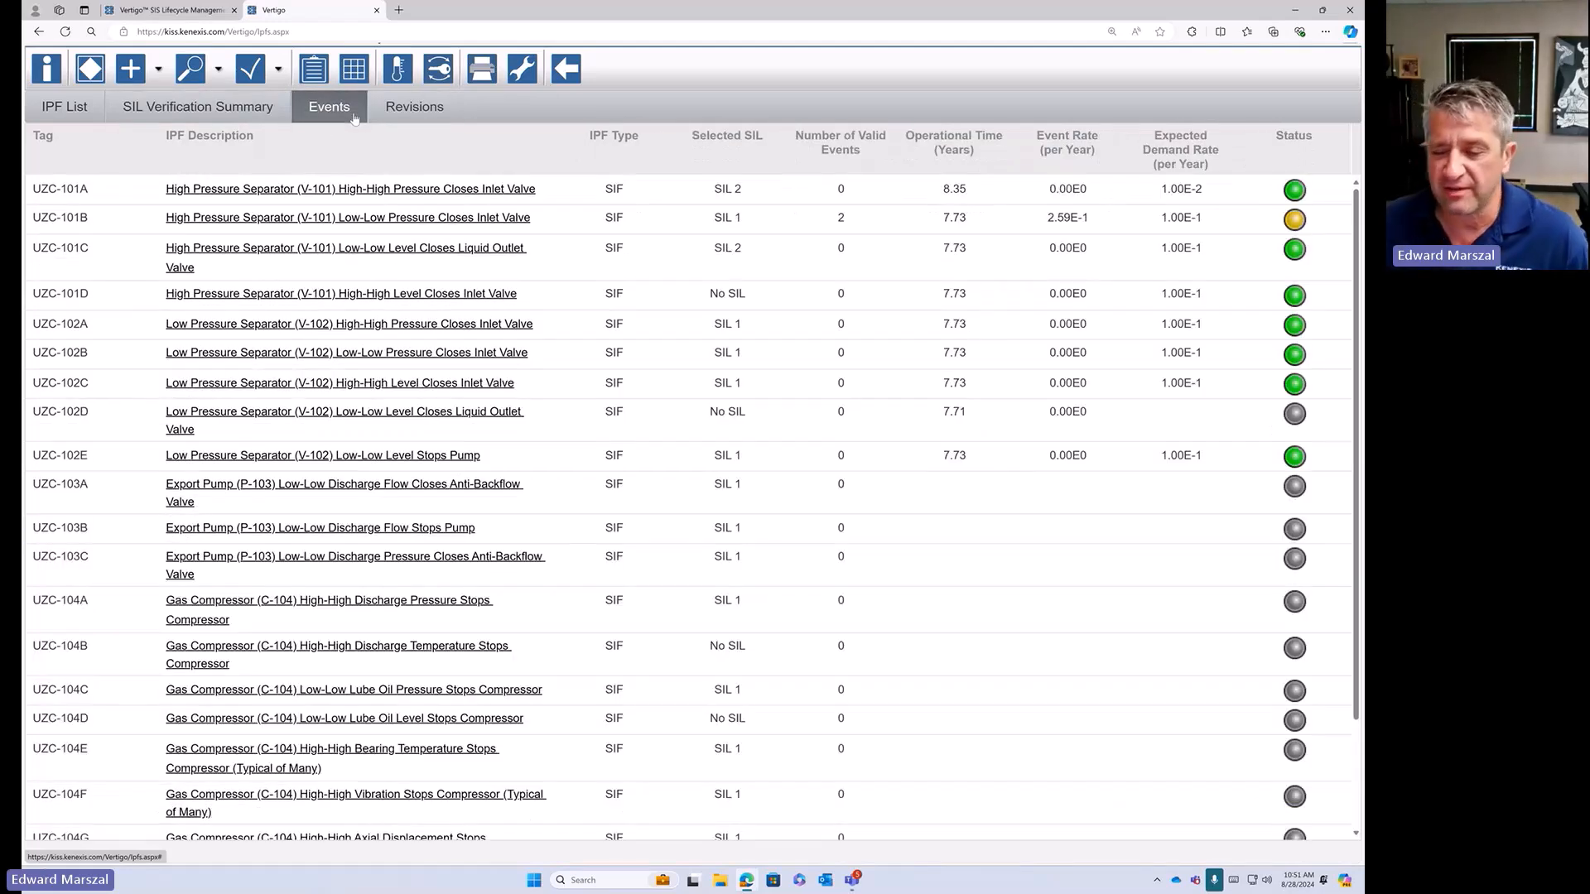
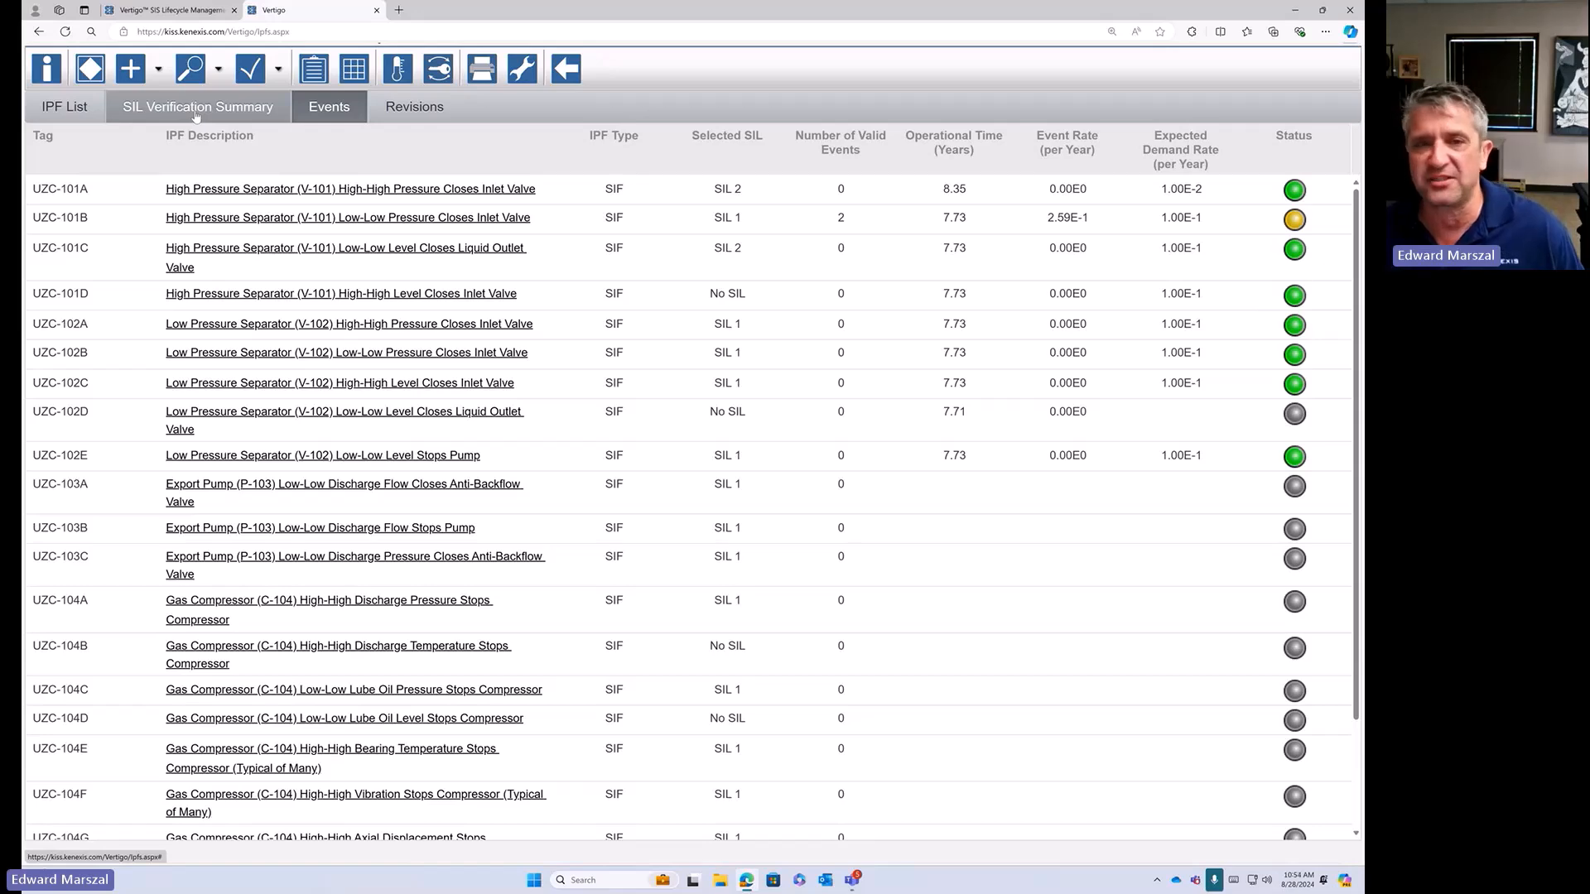
pyautogui.click(87, 67)
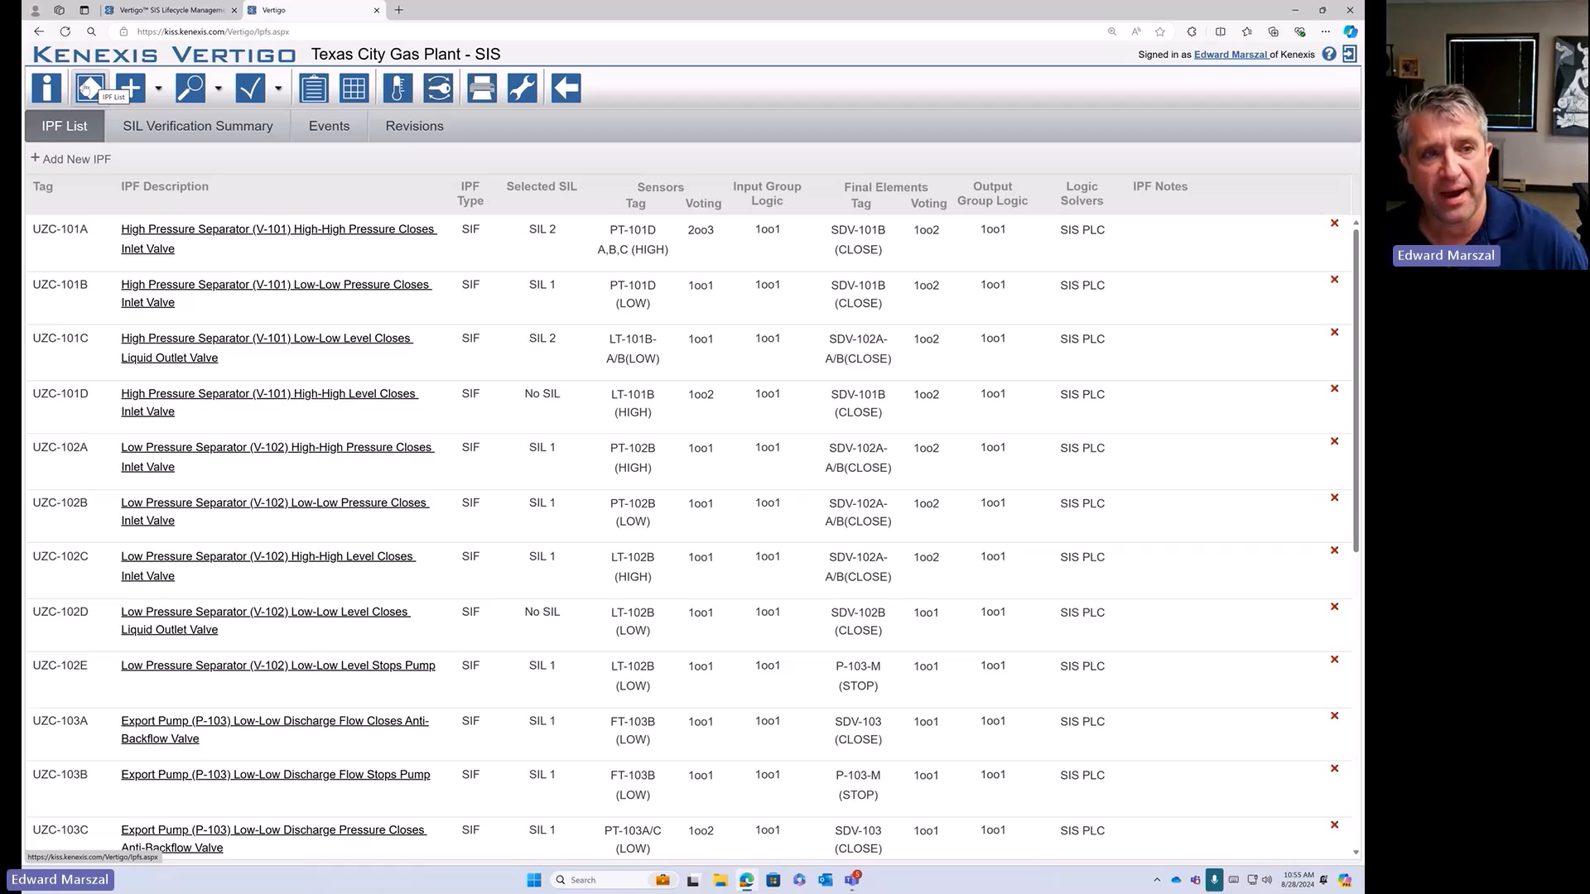
pyautogui.click(160, 91)
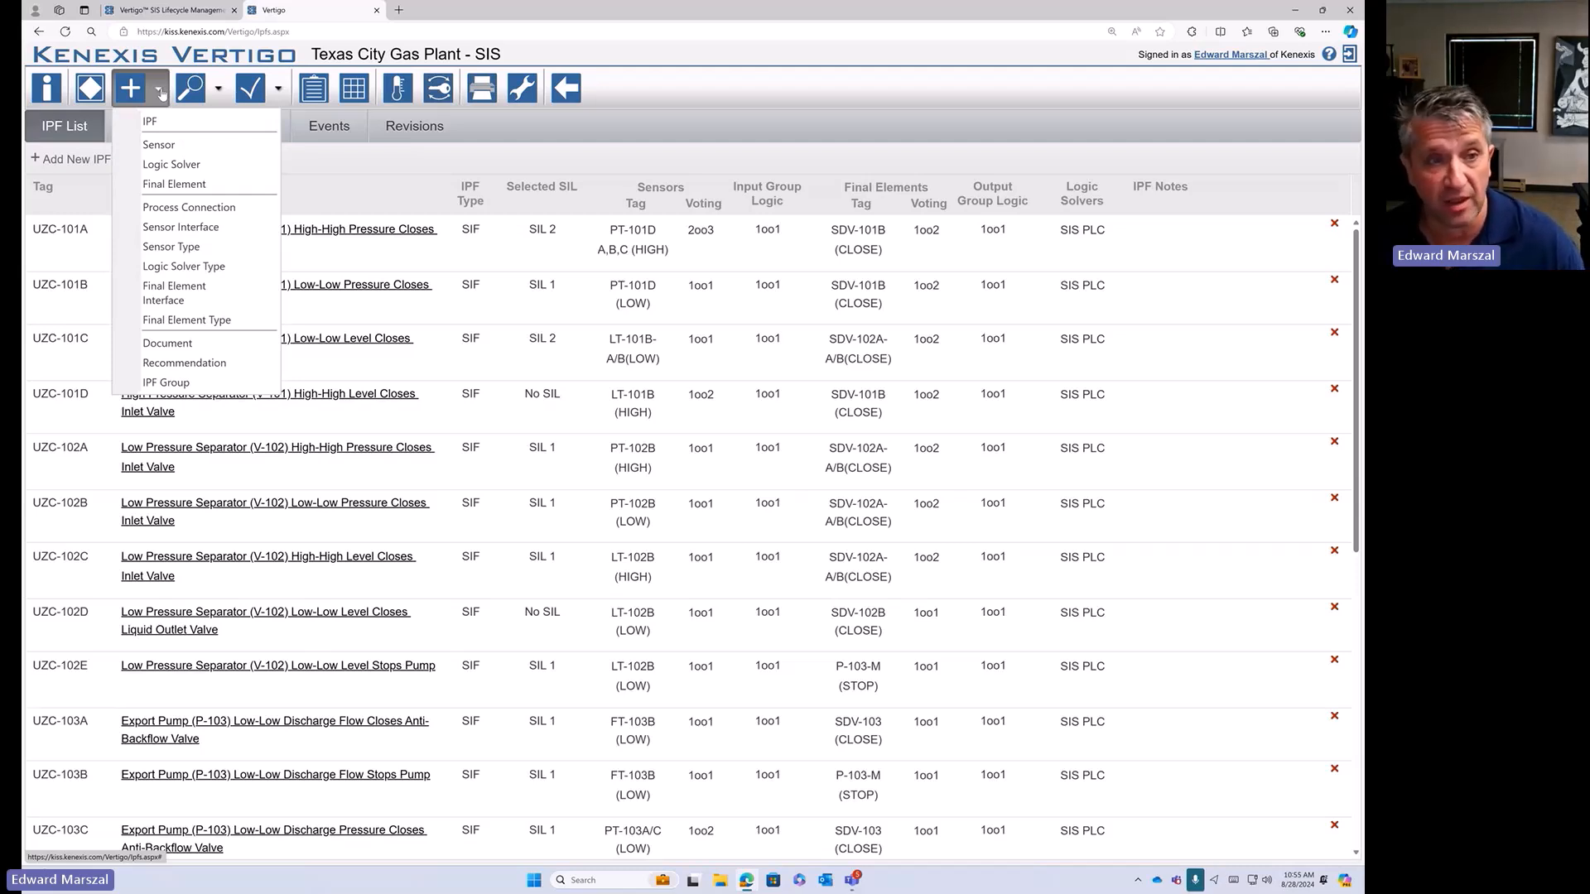
pyautogui.click(218, 92)
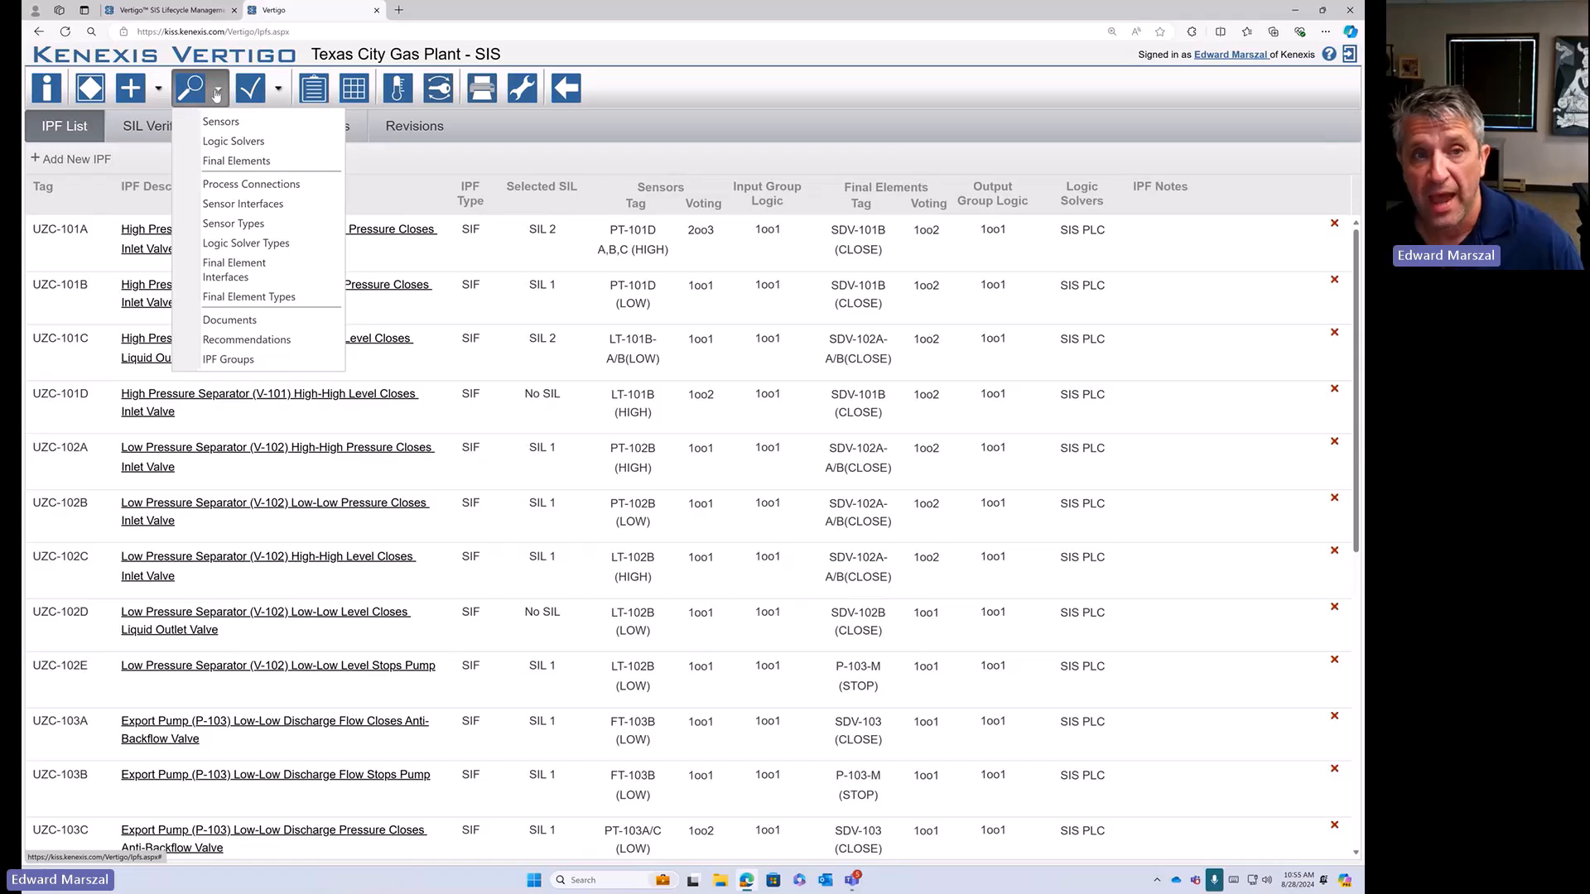
# - Run the SIL Verification Data Validation, examine the sensor calculation entry for PT-002 in the log, and close the log
pyautogui.click(275, 91)
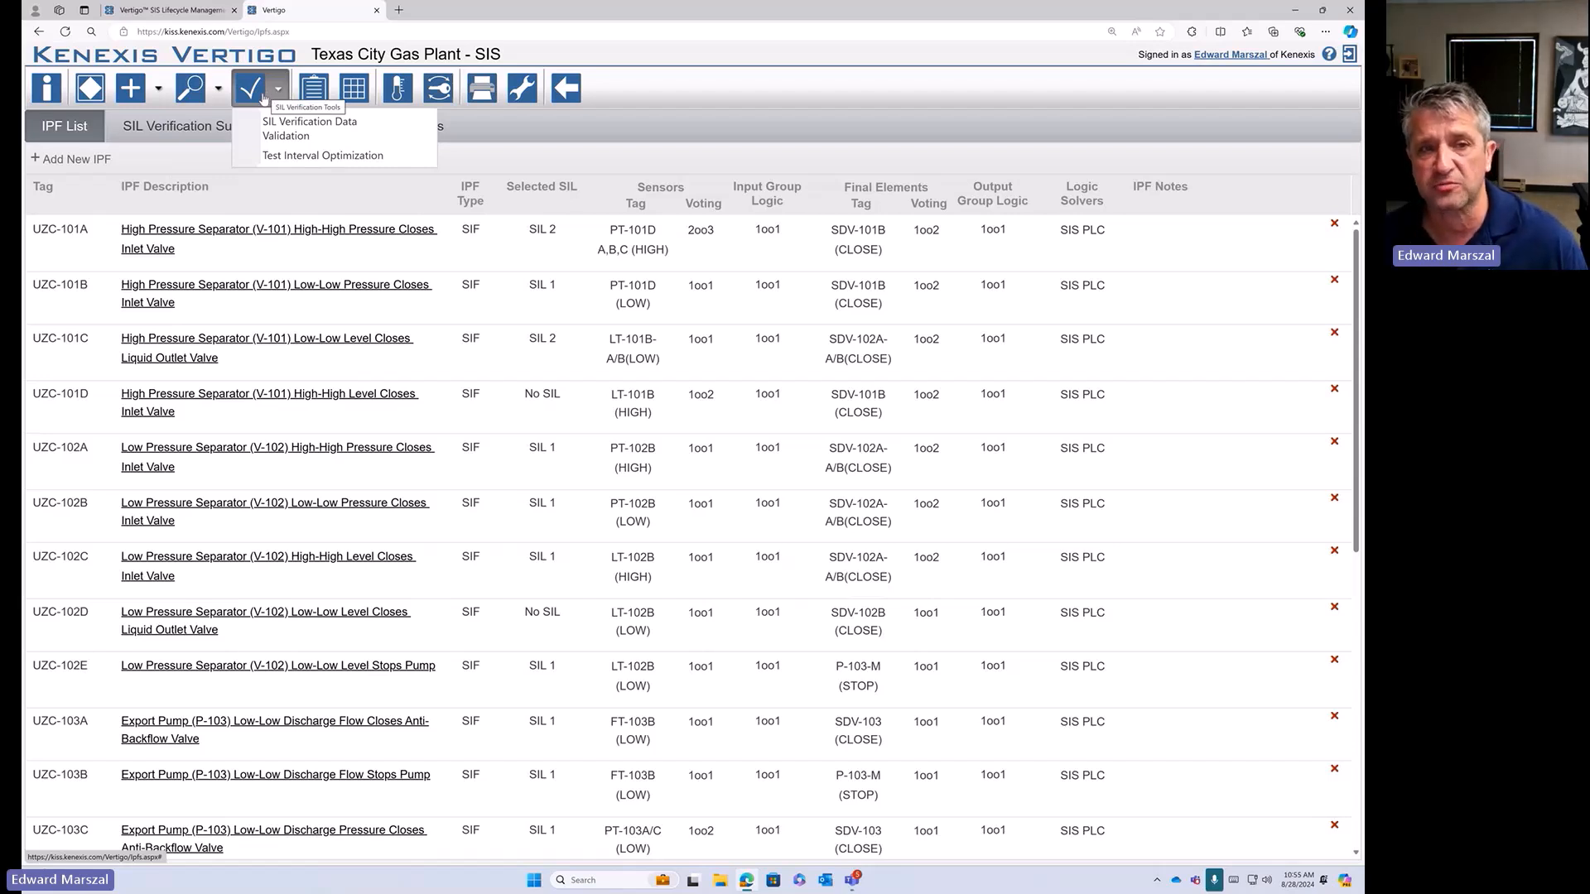
pyautogui.click(318, 138)
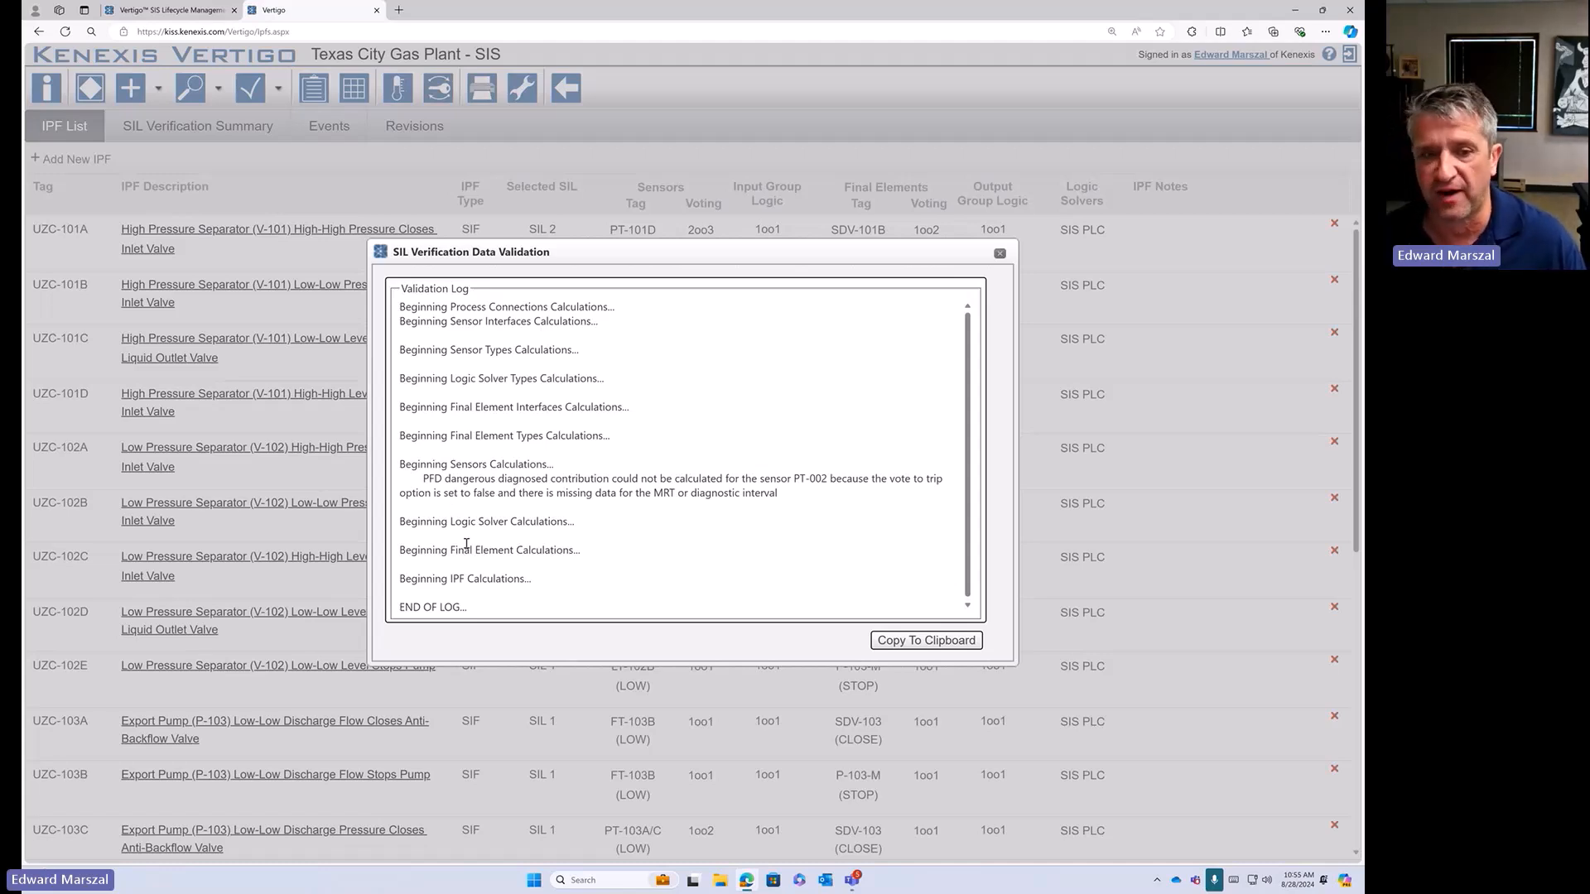
pyautogui.scroll(-1, 457, 470)
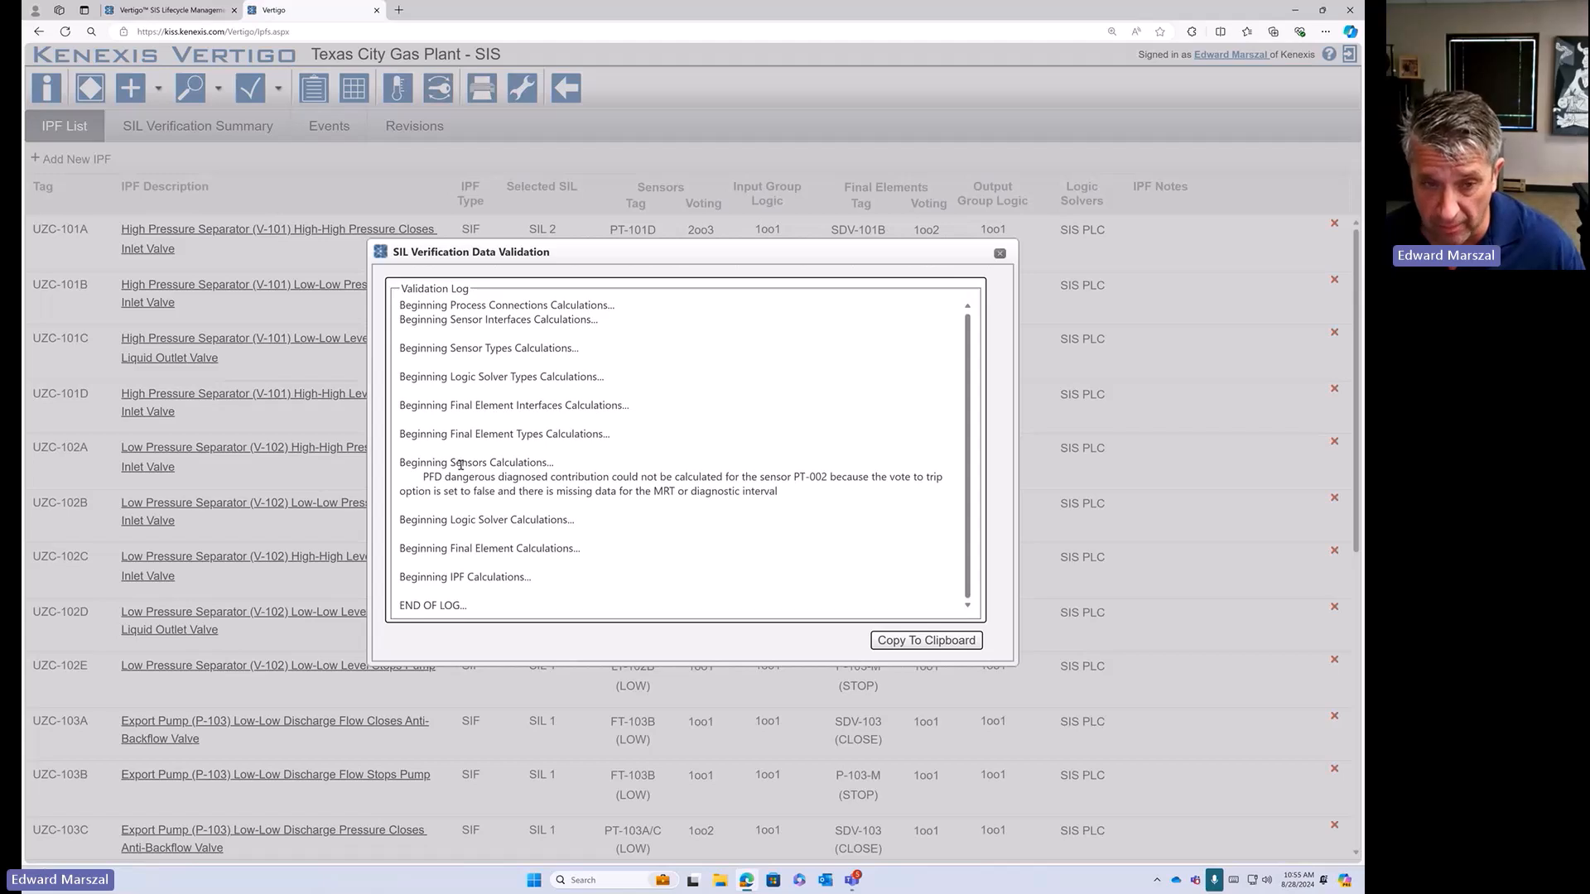
pyautogui.moveTo(417, 464); pyautogui.dragTo(571, 464)
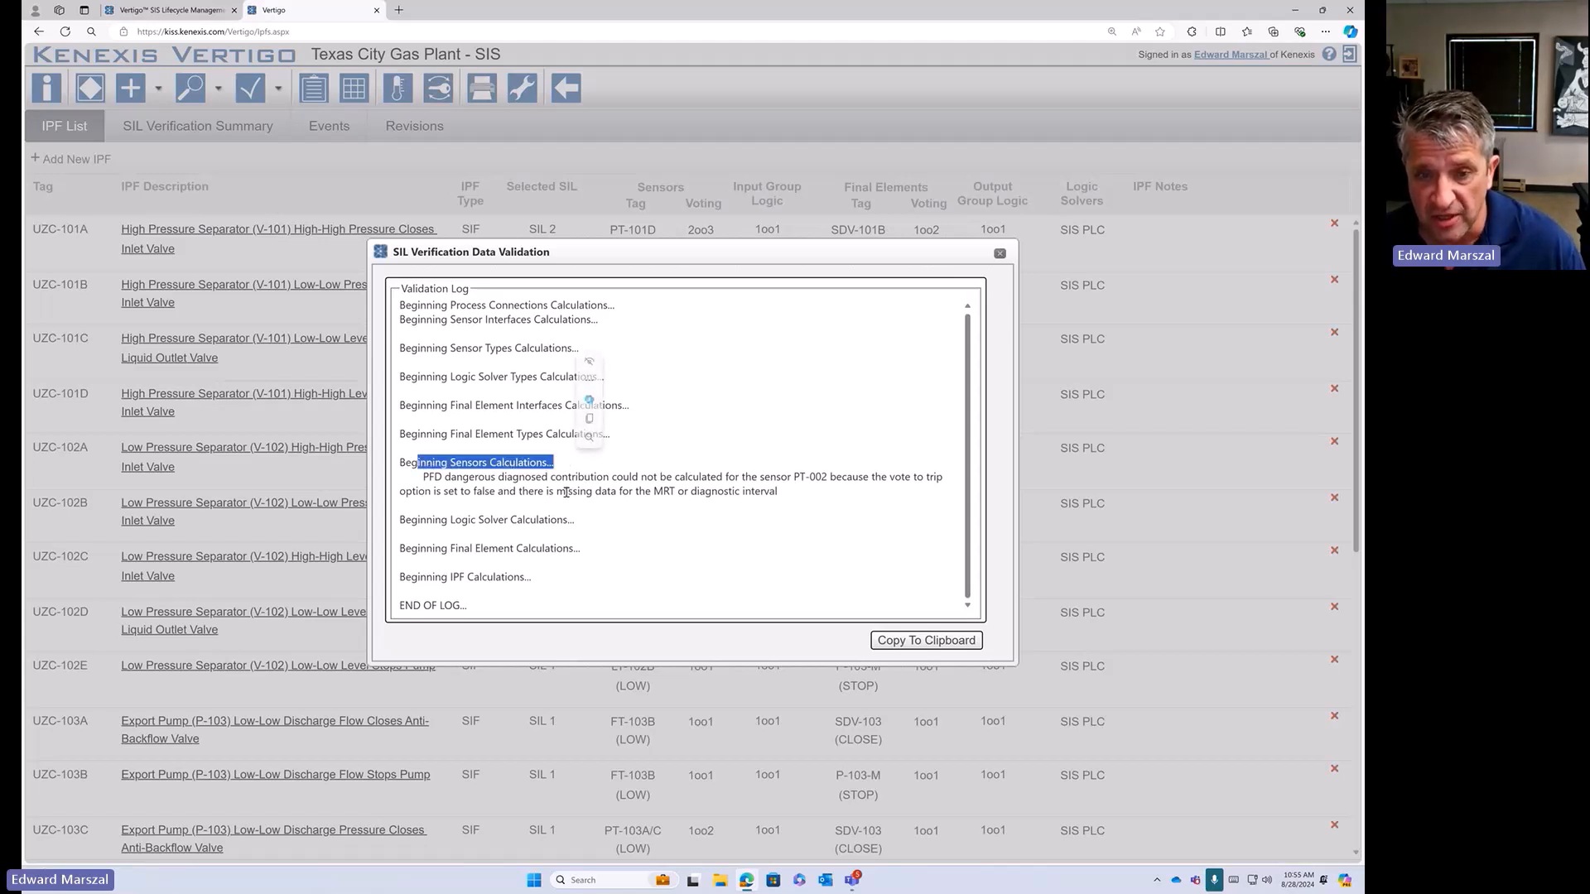
pyautogui.click(436, 479)
pyautogui.moveTo(436, 478); pyautogui.dragTo(830, 482)
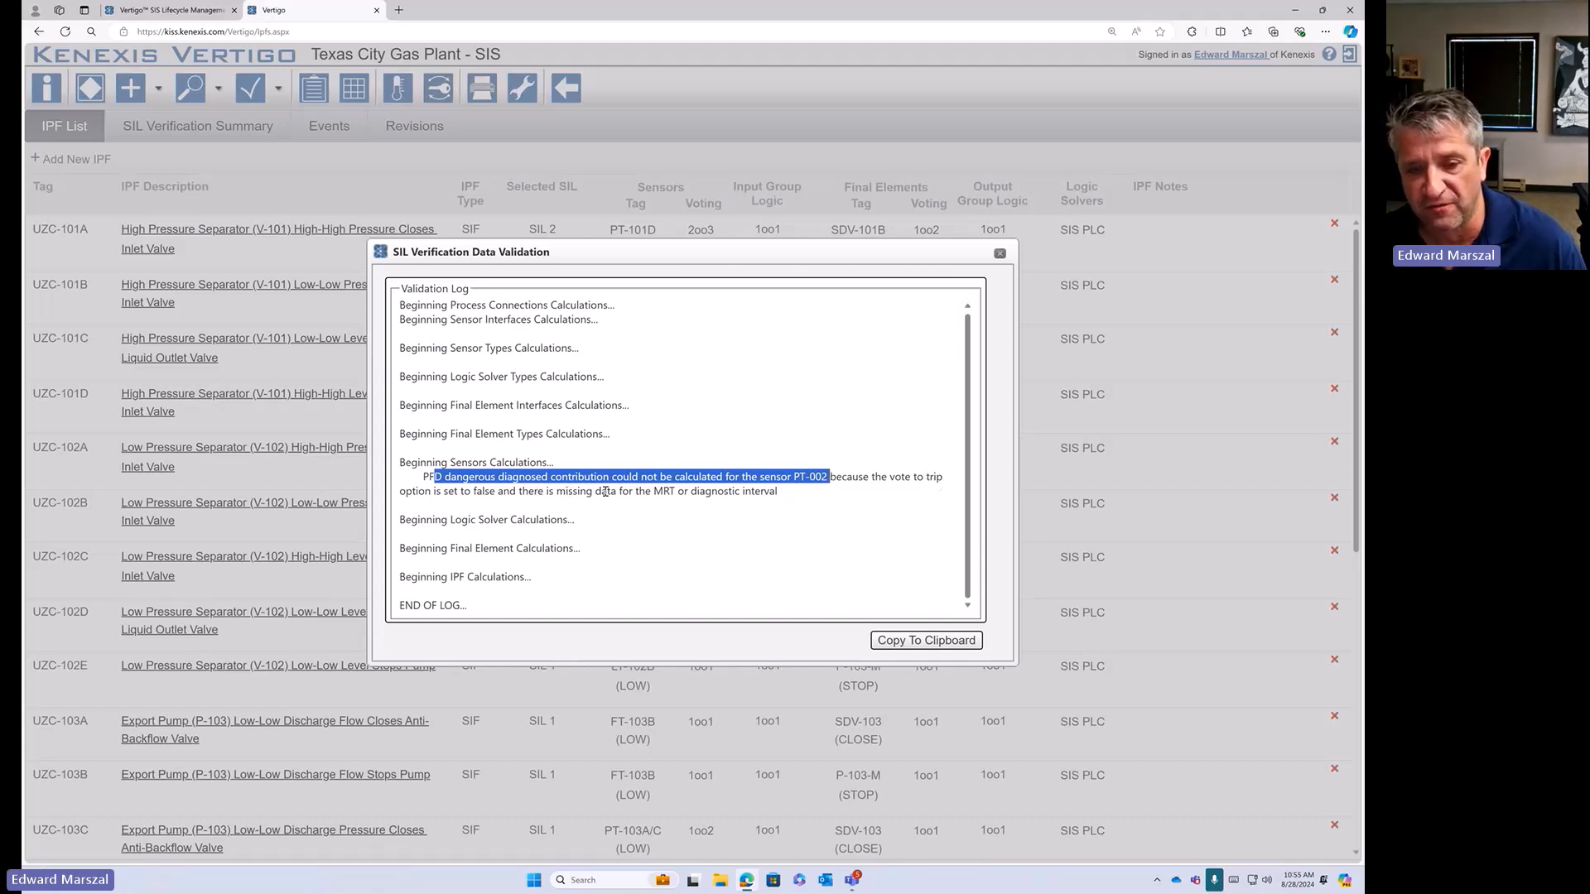
pyautogui.moveTo(654, 491); pyautogui.dragTo(778, 492)
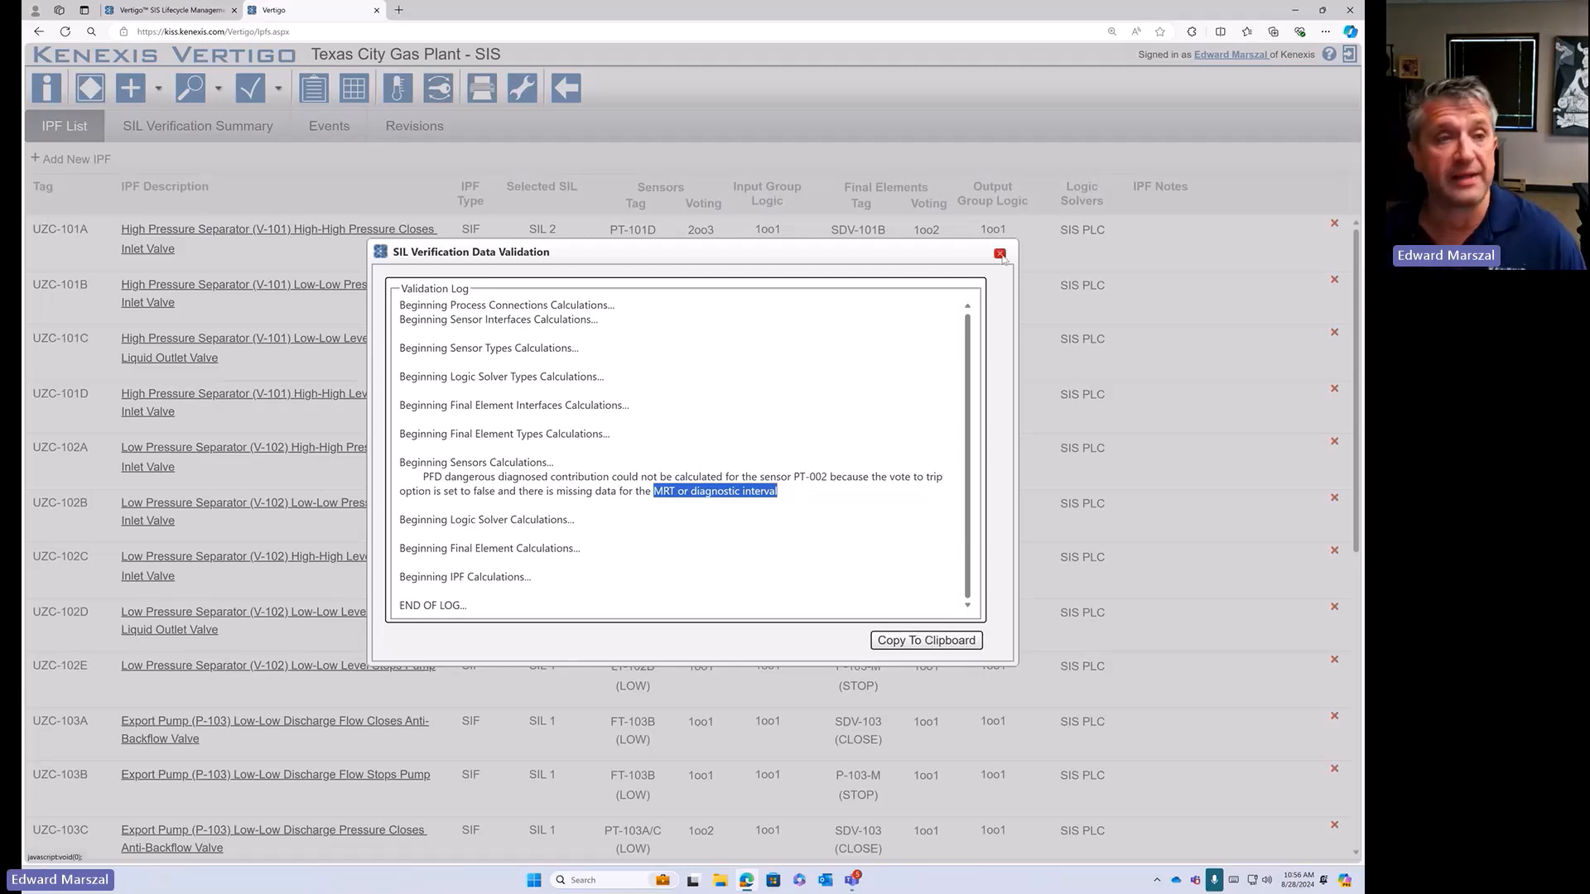
pyautogui.click(1000, 255)
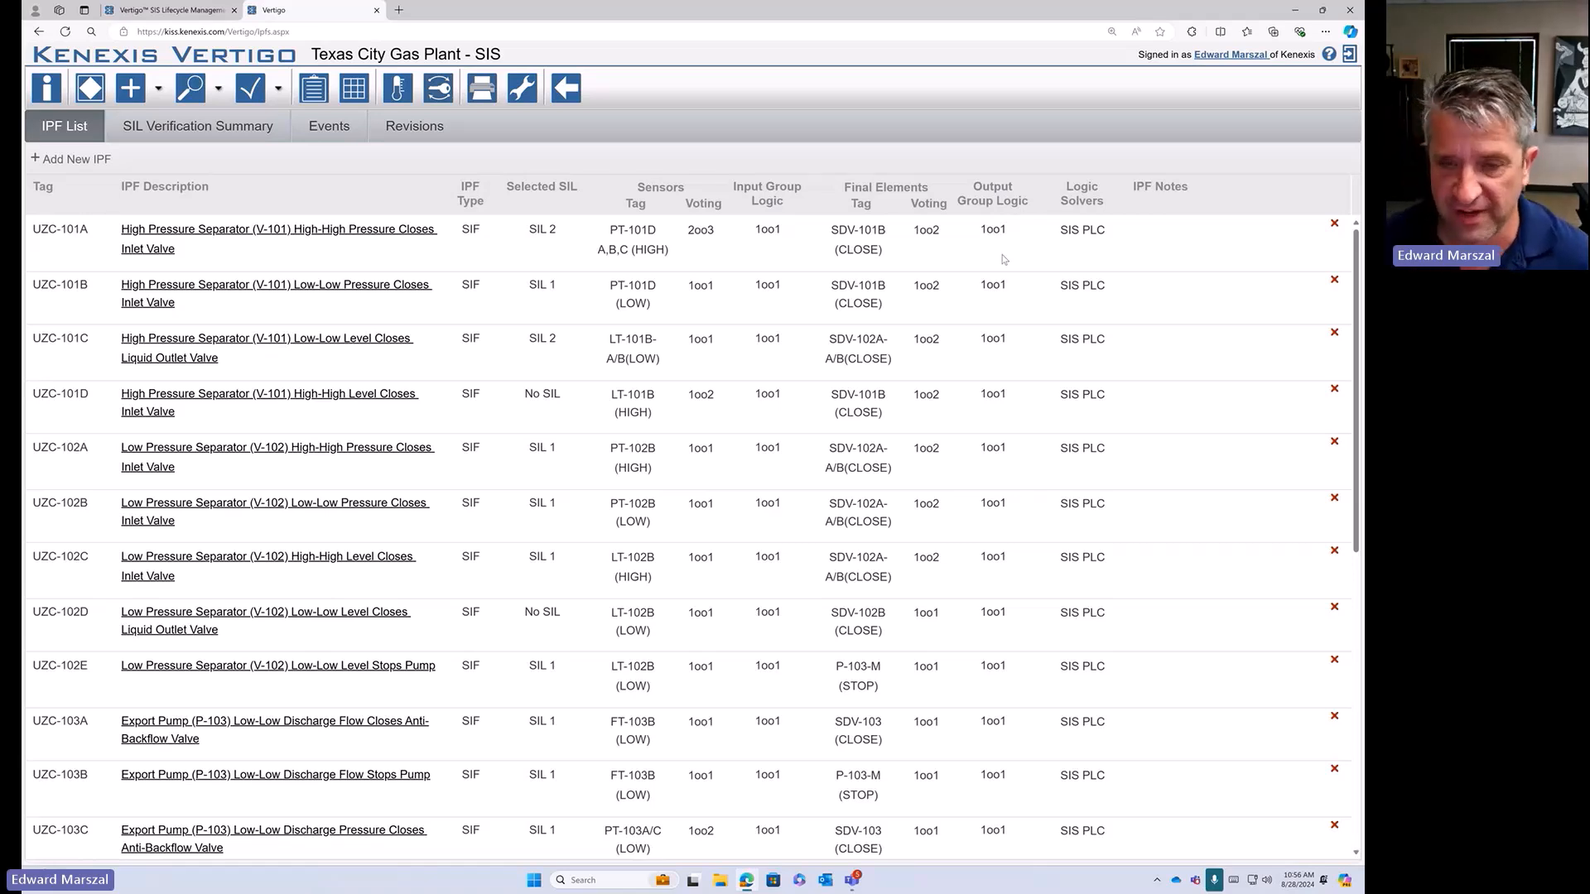
# - Review the study's SRS general requirements, from the purpose and scope through the SIS design requirements for field devices
pyautogui.click(316, 100)
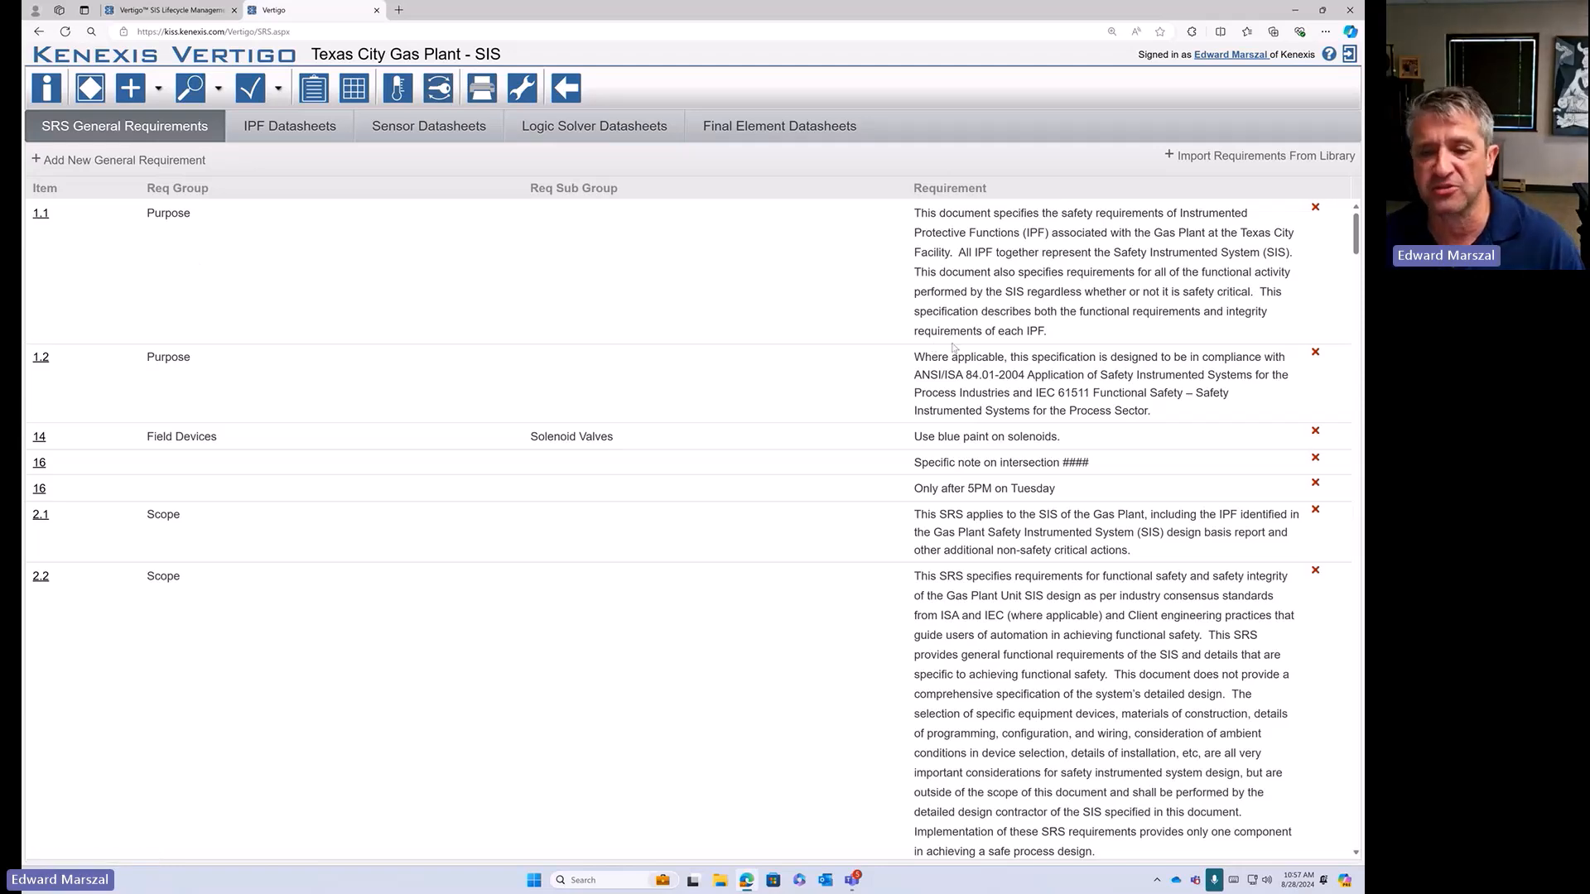
pyautogui.scroll(-10, 910, 439)
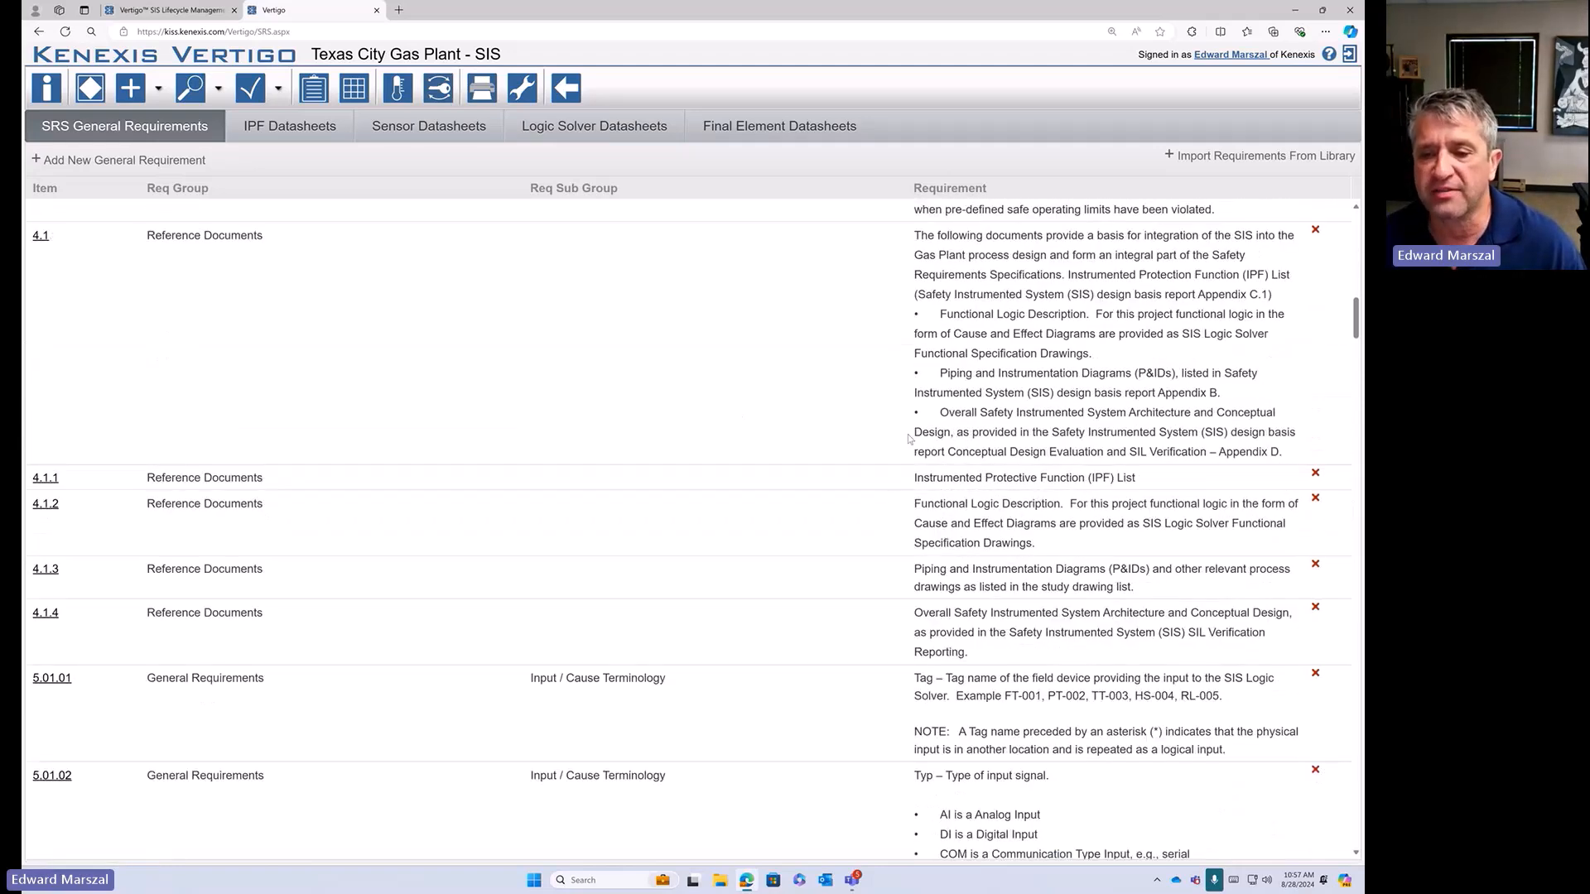
pyautogui.scroll(-10, 910, 439)
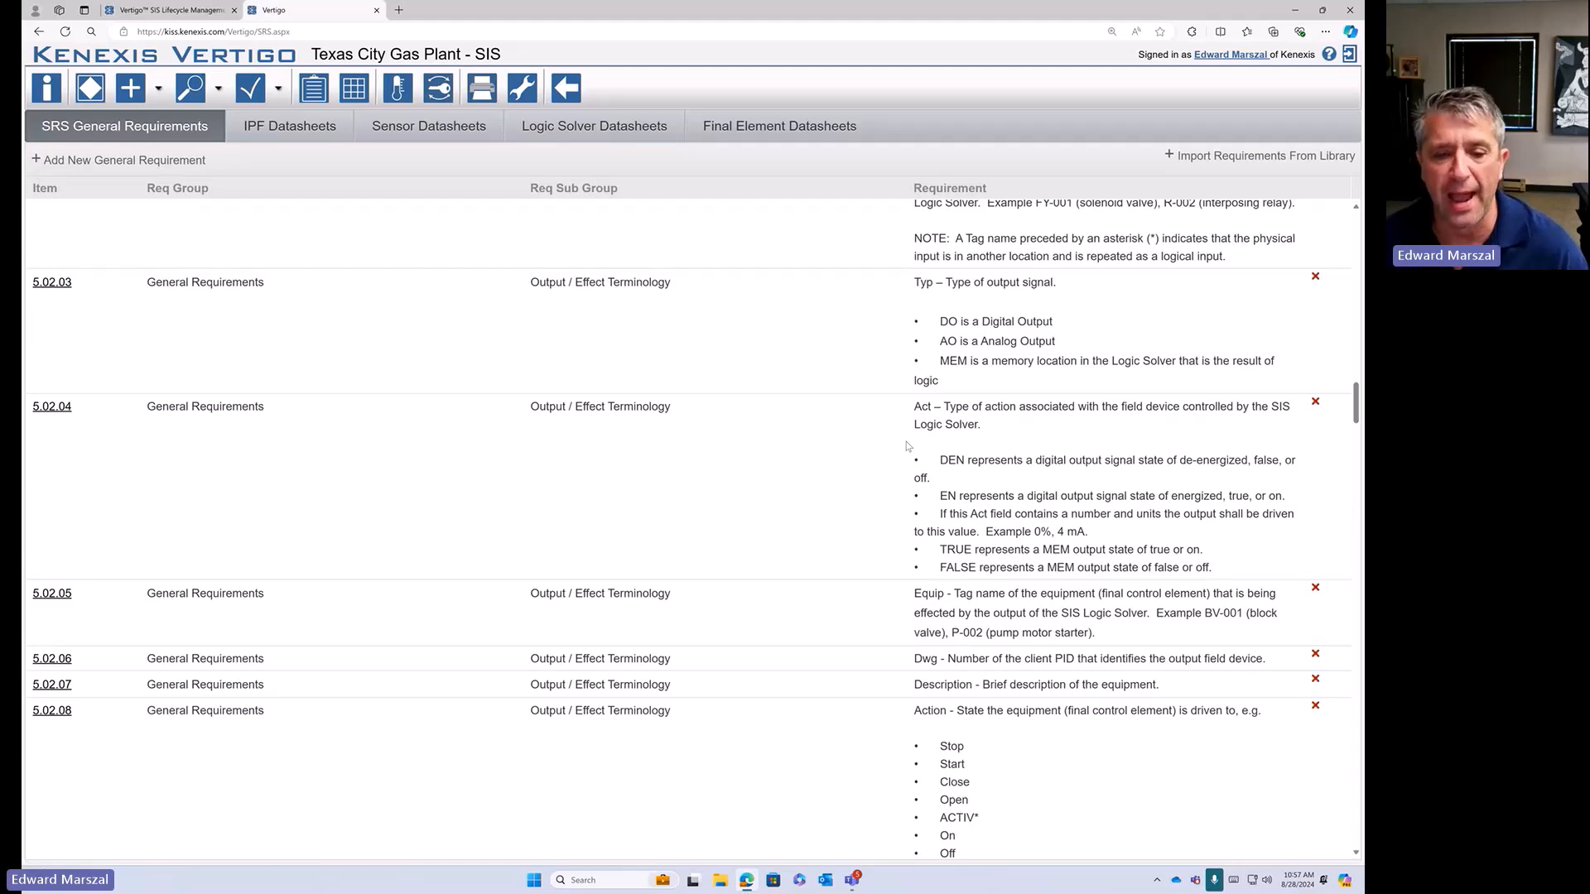
pyautogui.scroll(-2, 906, 447)
pyautogui.scroll(3, 907, 447)
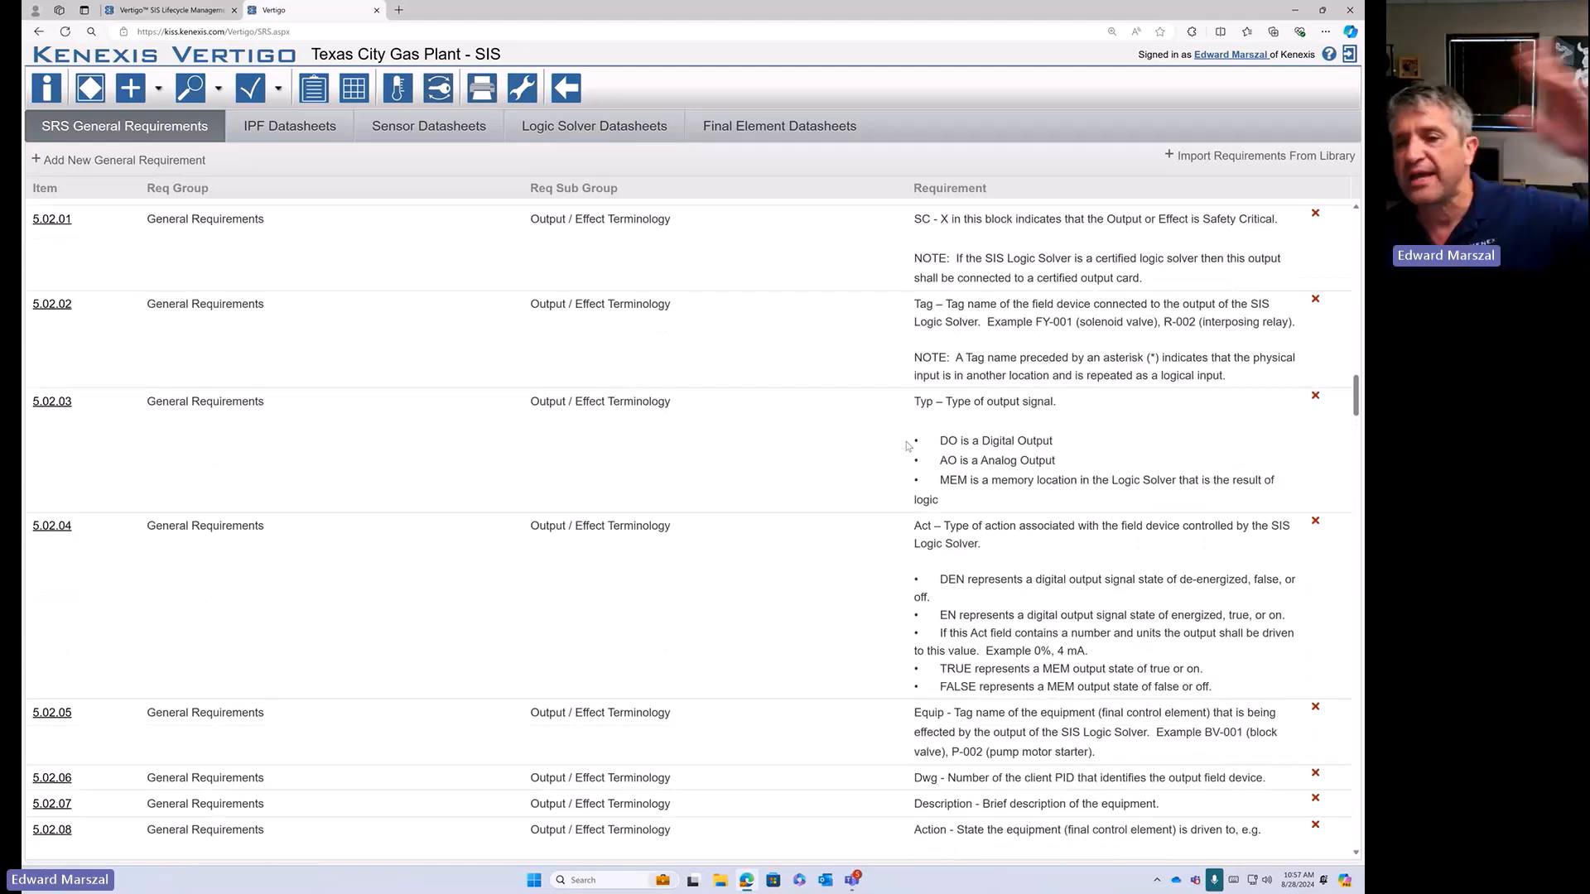
pyautogui.scroll(3, 927, 443)
pyautogui.scroll(-15, 936, 441)
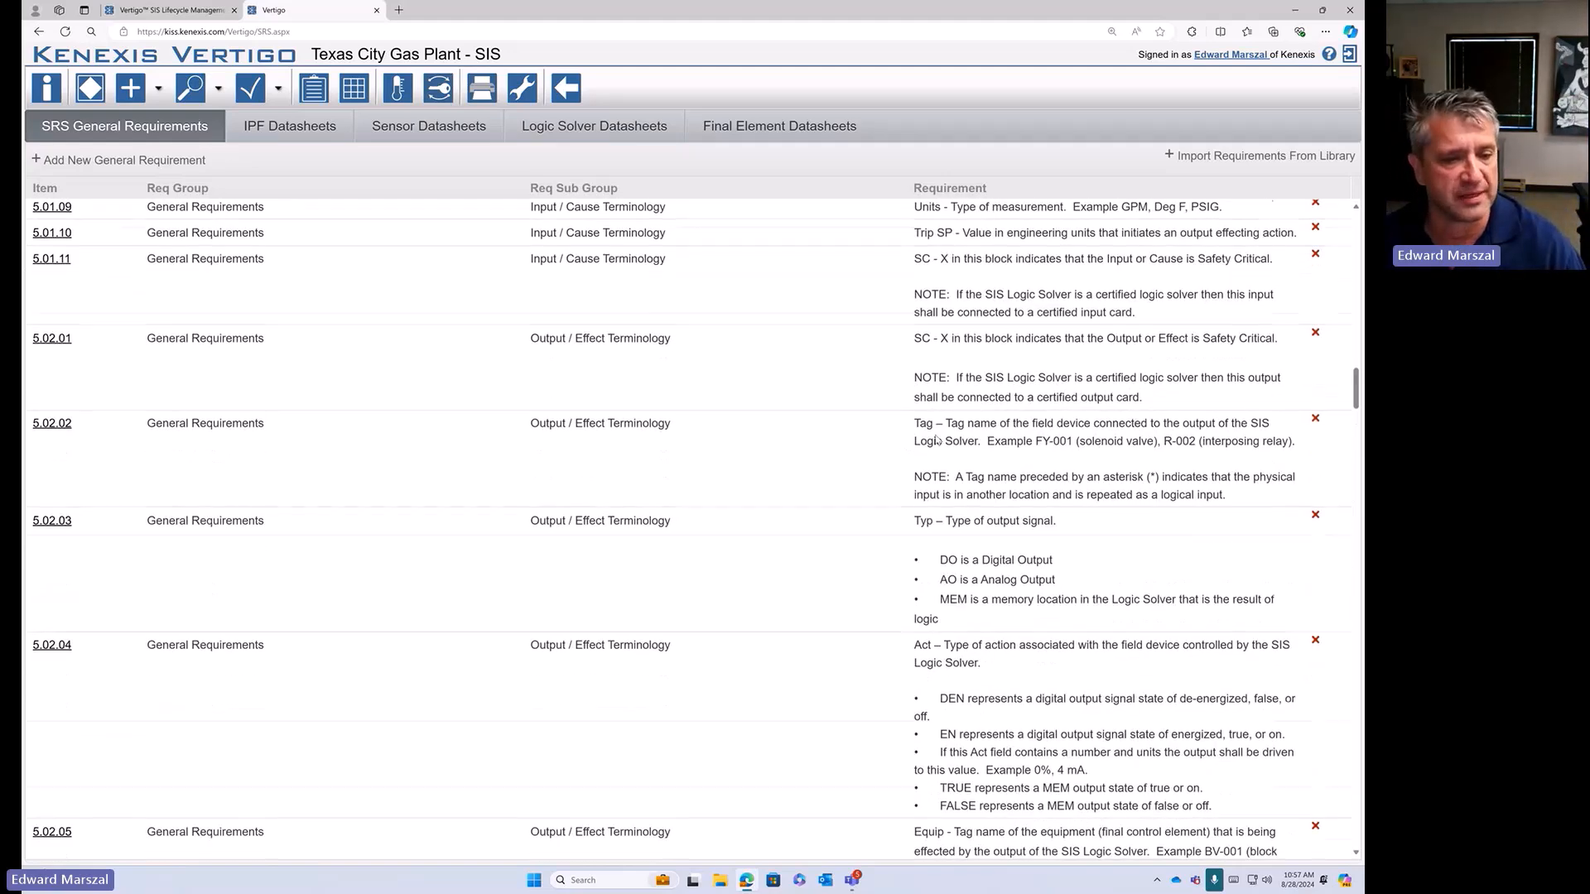
pyautogui.scroll(3, 932, 452)
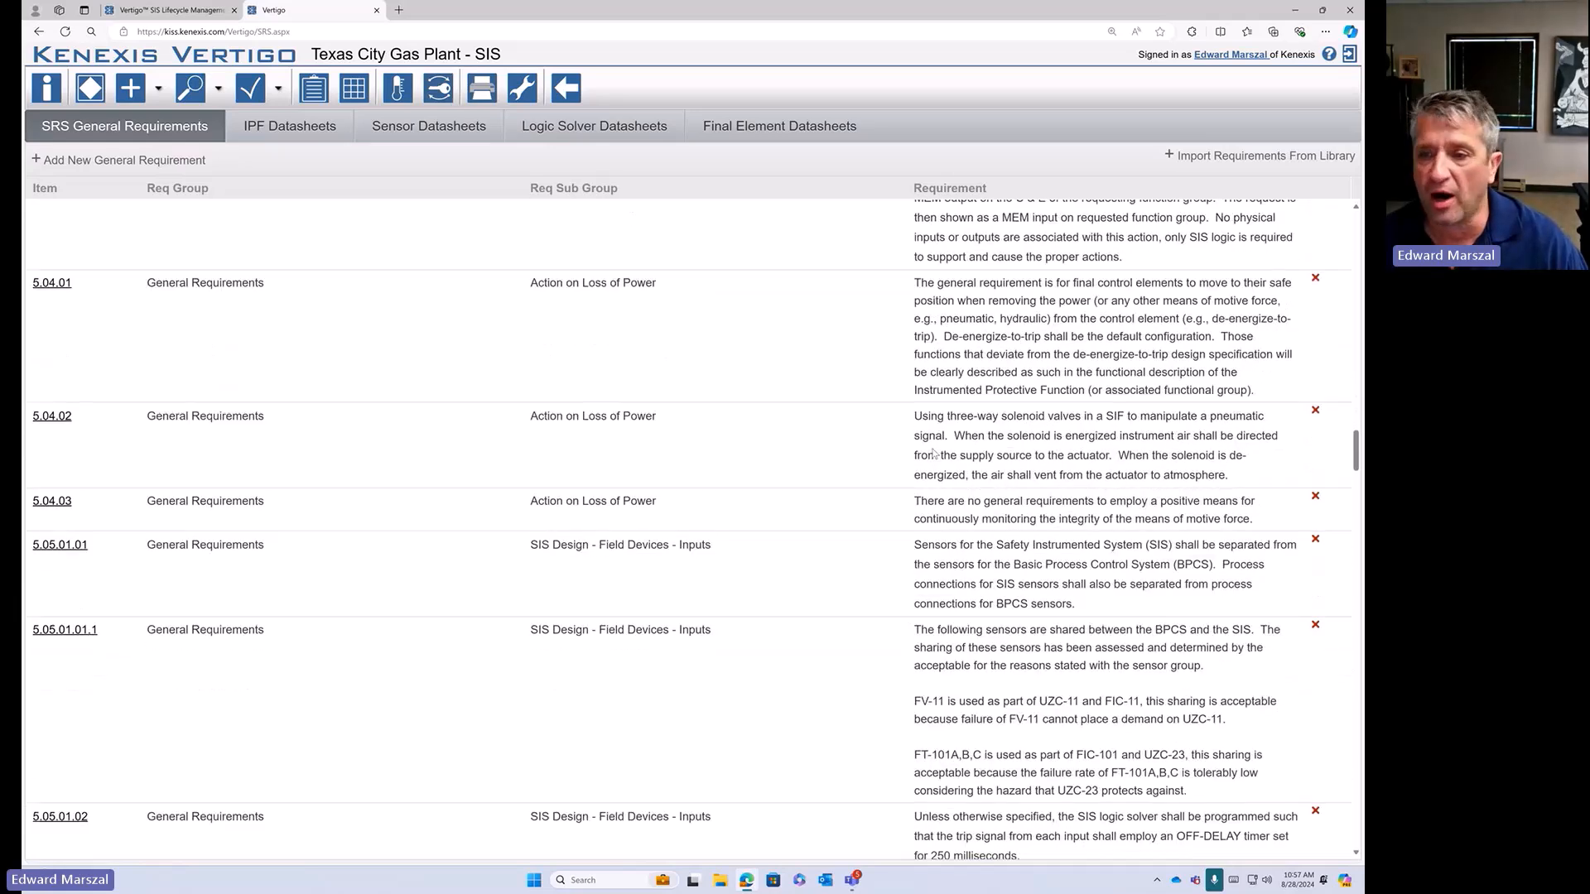
# - Select requirement 5.04.01, view the blank form for adding a general requirement, and close it without inserting anything
pyautogui.click(636, 341)
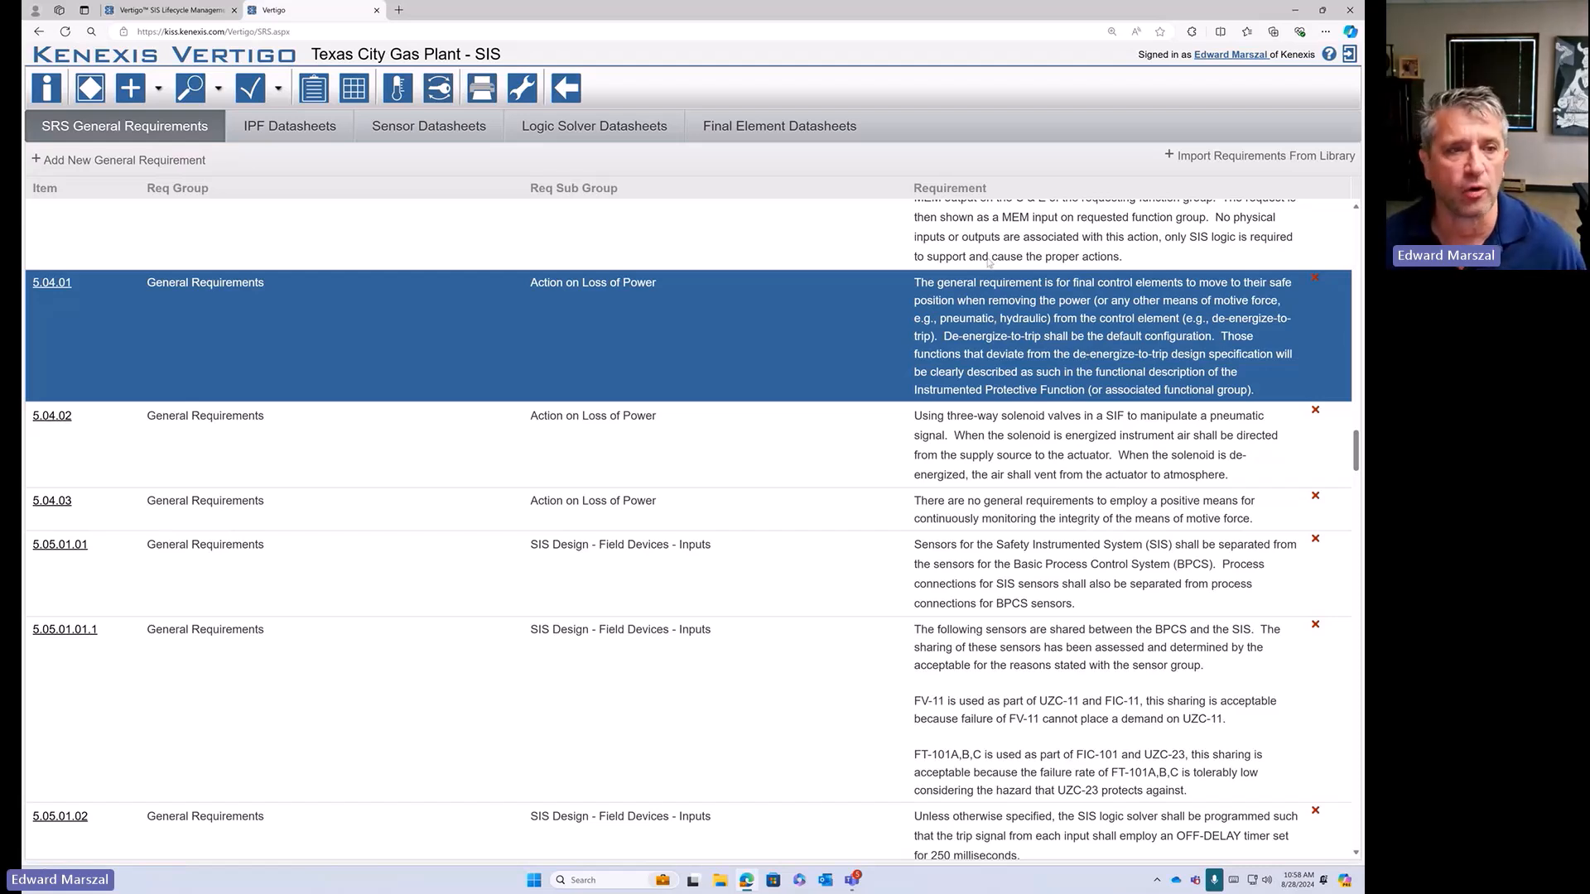
pyautogui.click(187, 168)
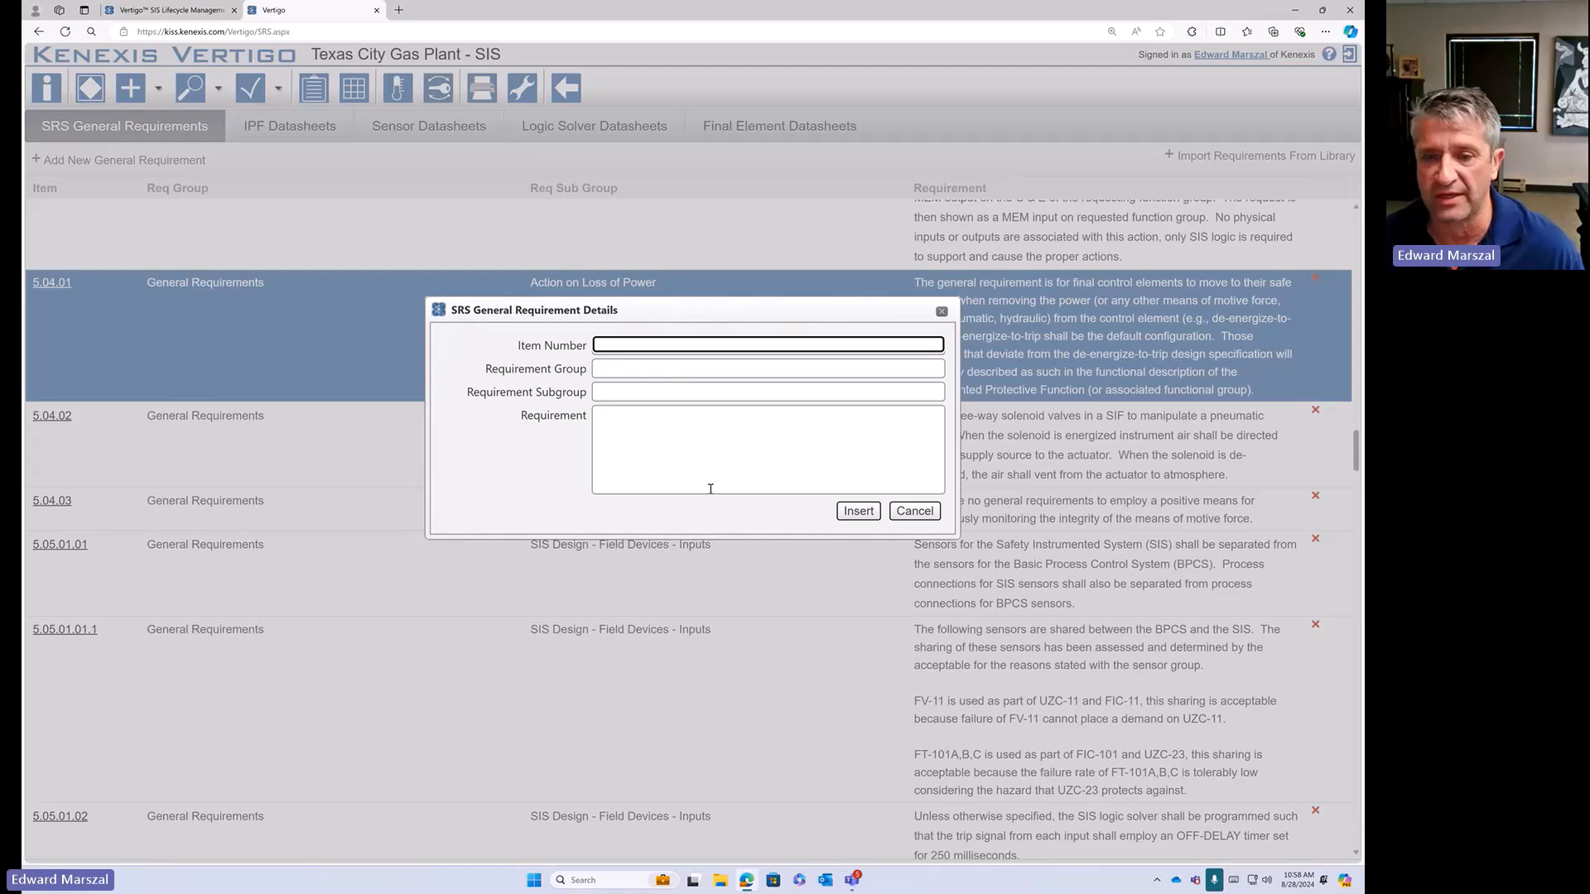
pyautogui.click(911, 516)
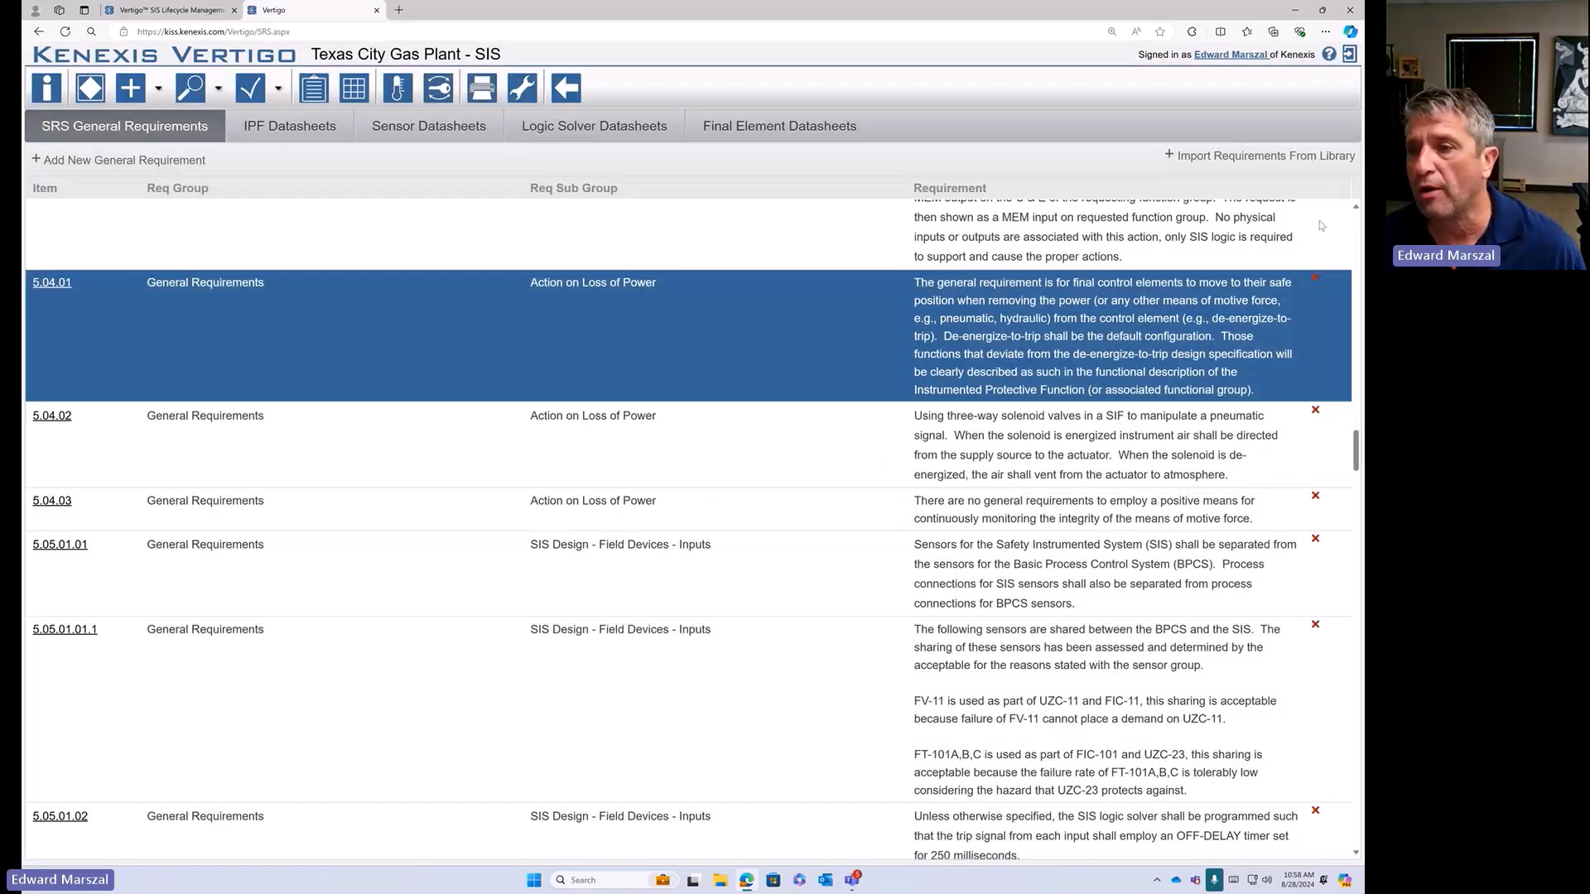
# - Choose the Eds Custom library for importing SRS requirements, then close the import dialog without importing
pyautogui.click(1272, 158)
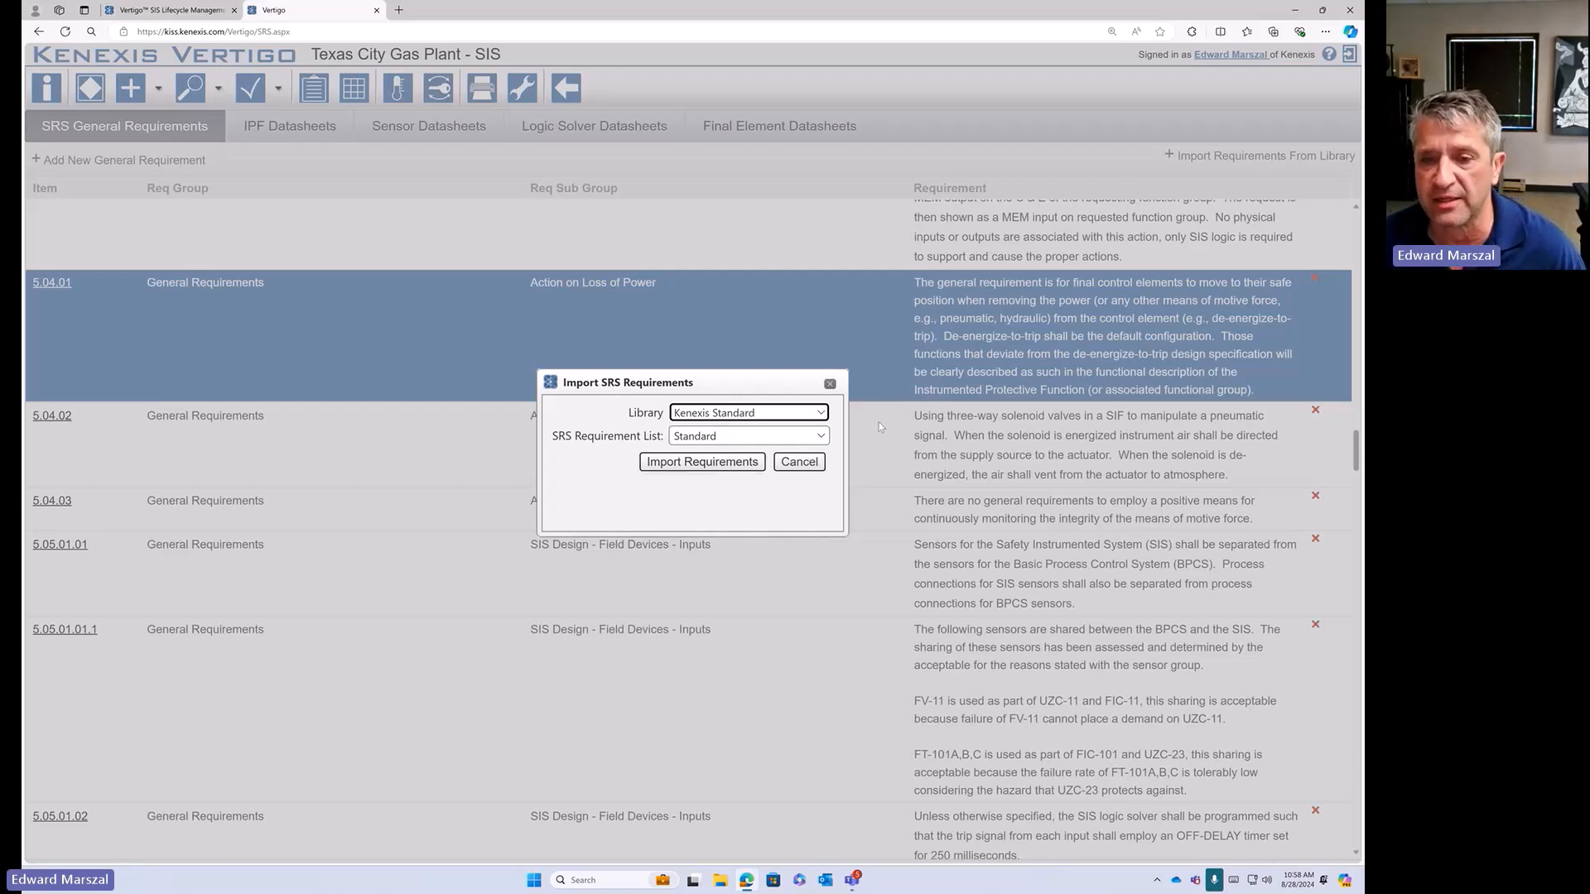
pyautogui.click(822, 413)
pyautogui.click(728, 491)
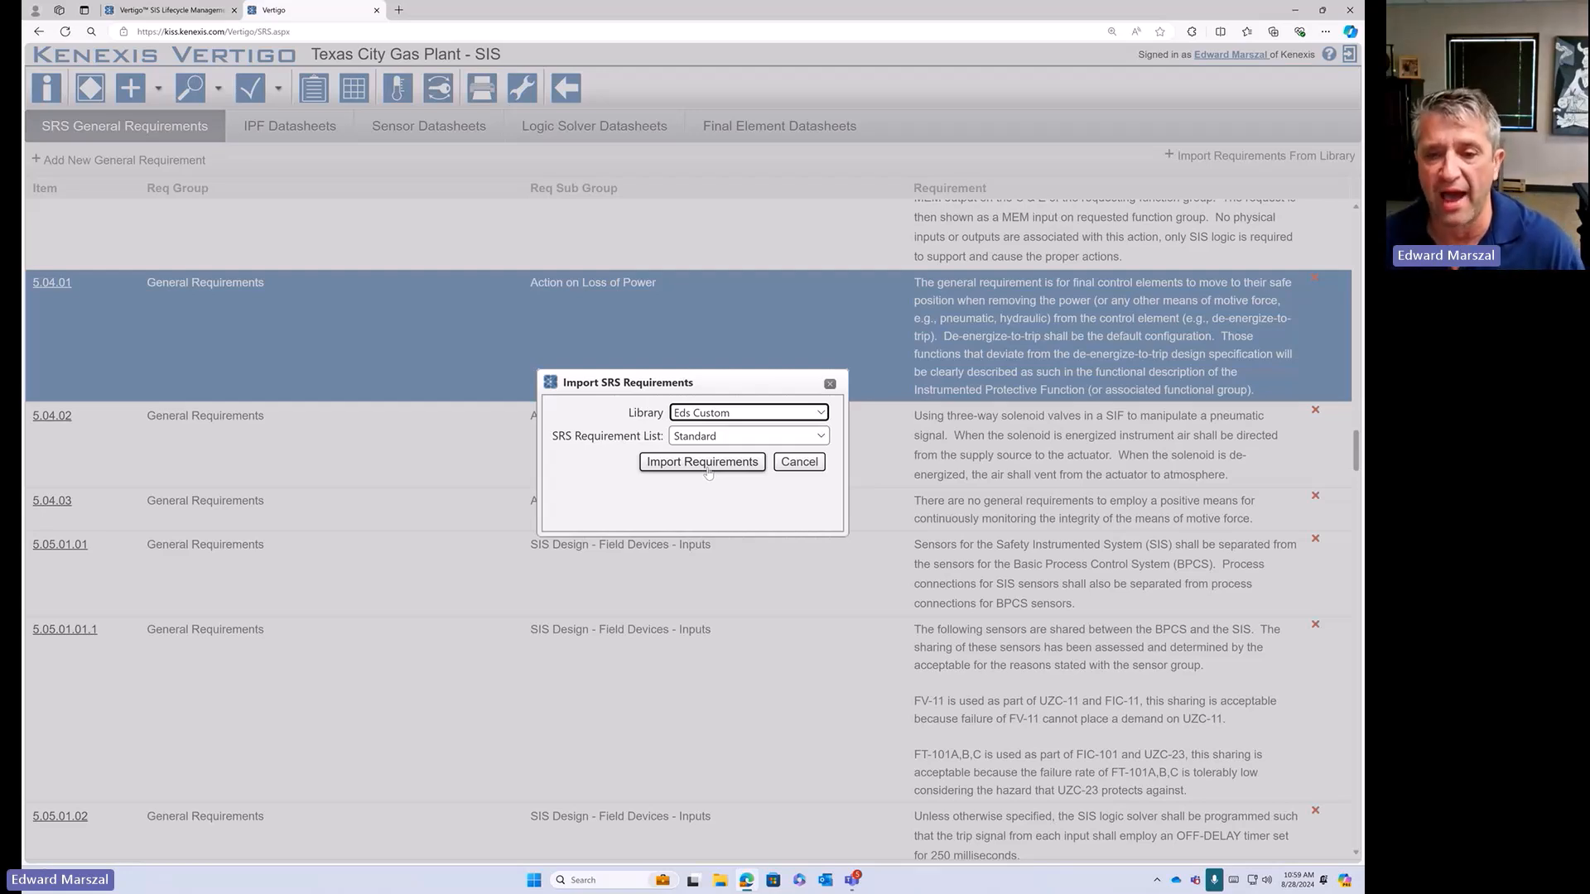
pyautogui.click(829, 384)
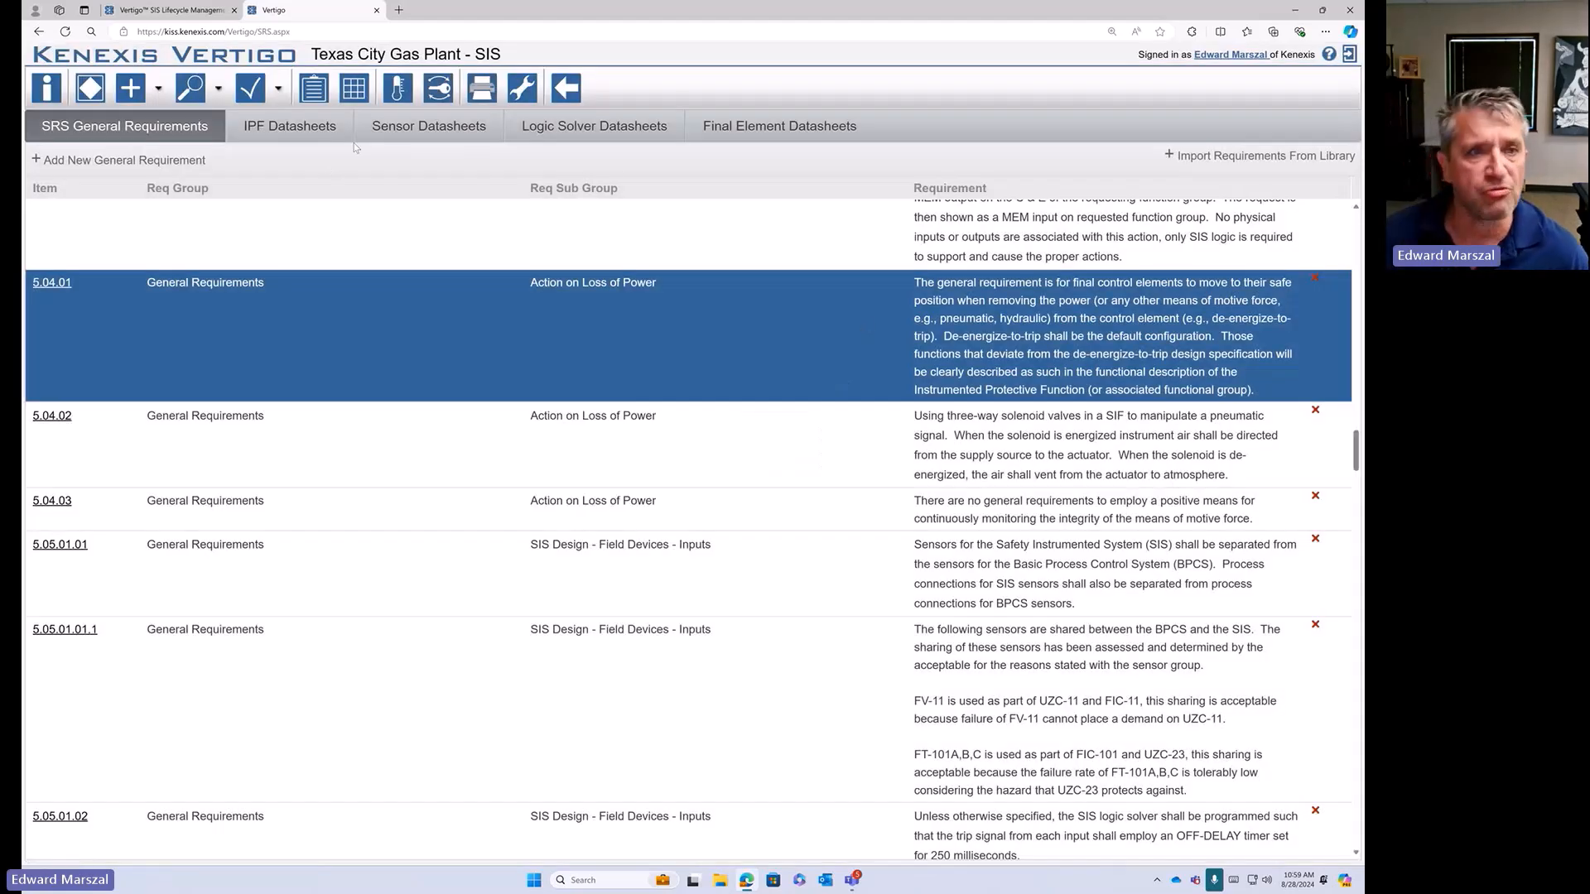
# - Set the status to Pending in the IPF datasheet for UZC-101A and save the update
pyautogui.click(313, 135)
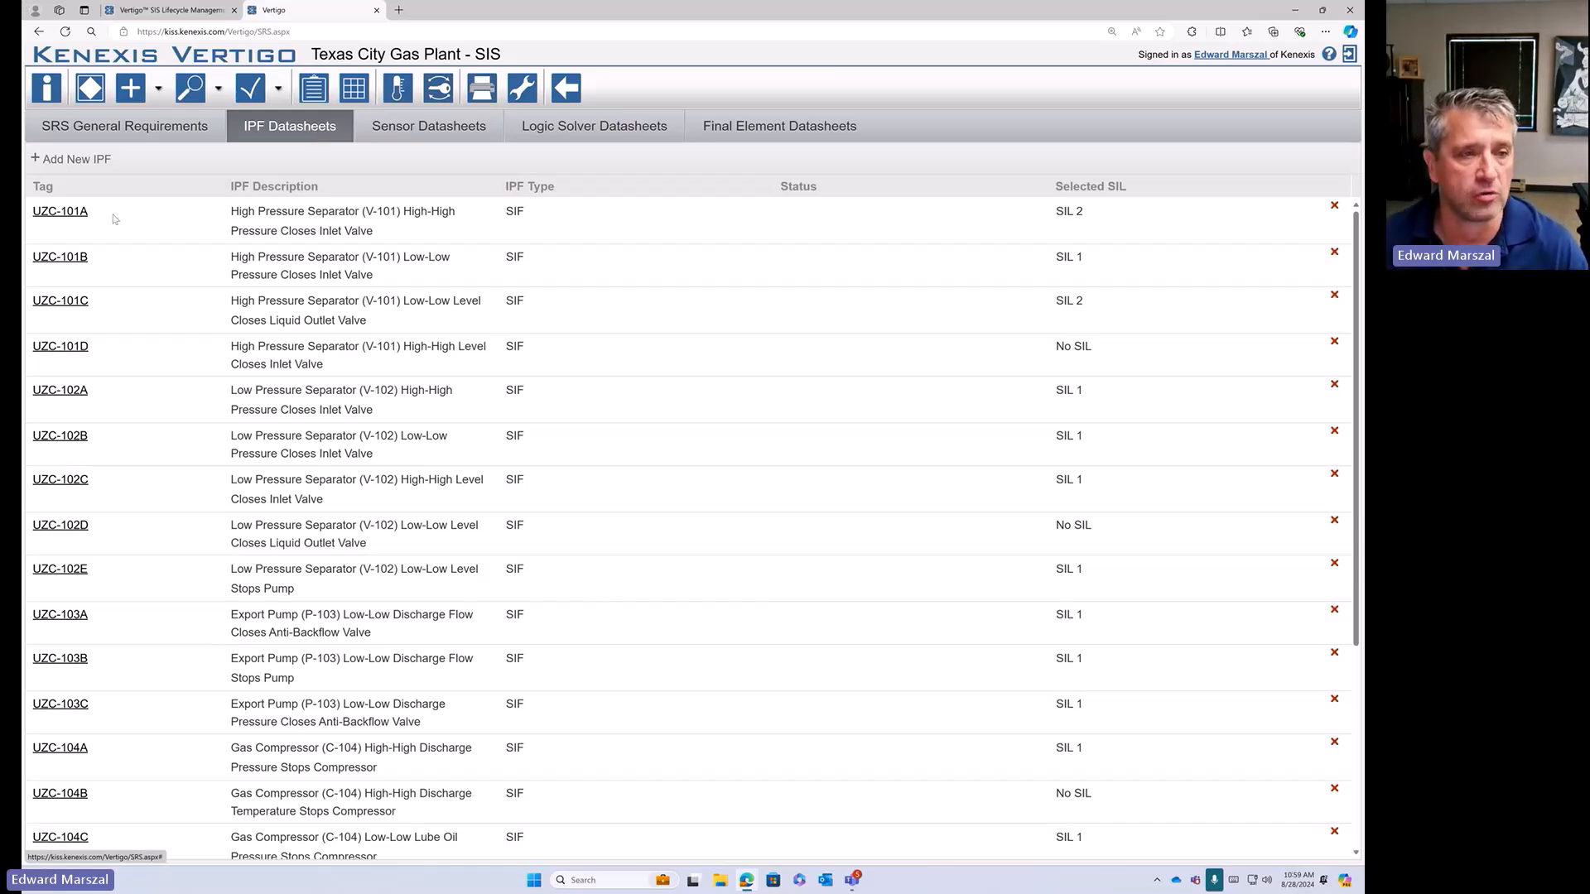
pyautogui.click(85, 216)
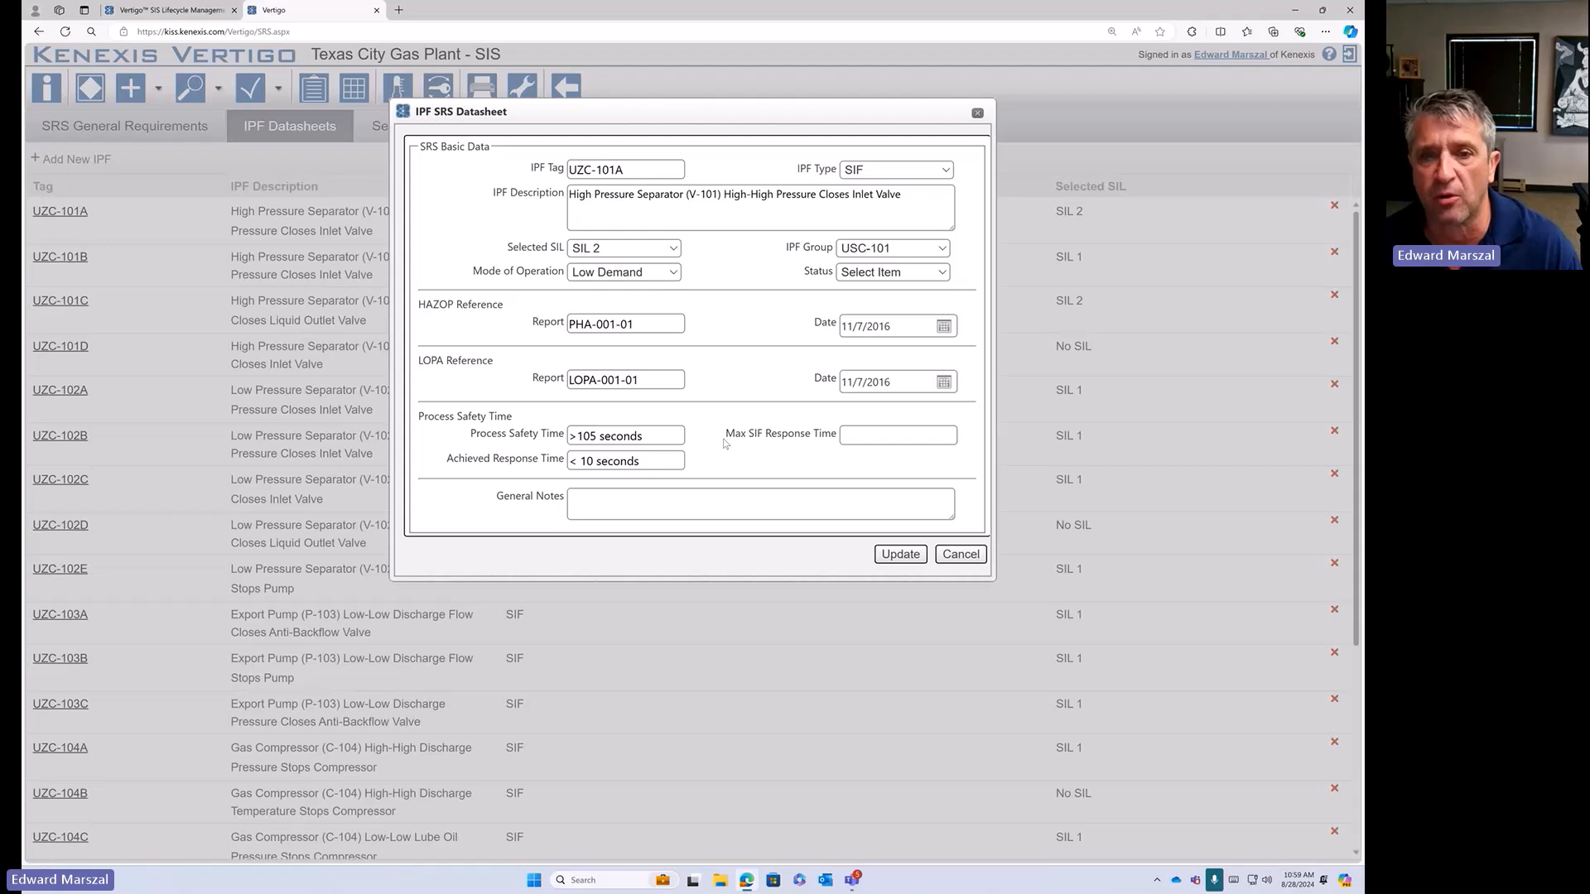
pyautogui.moveTo(545, 167); pyautogui.dragTo(964, 277)
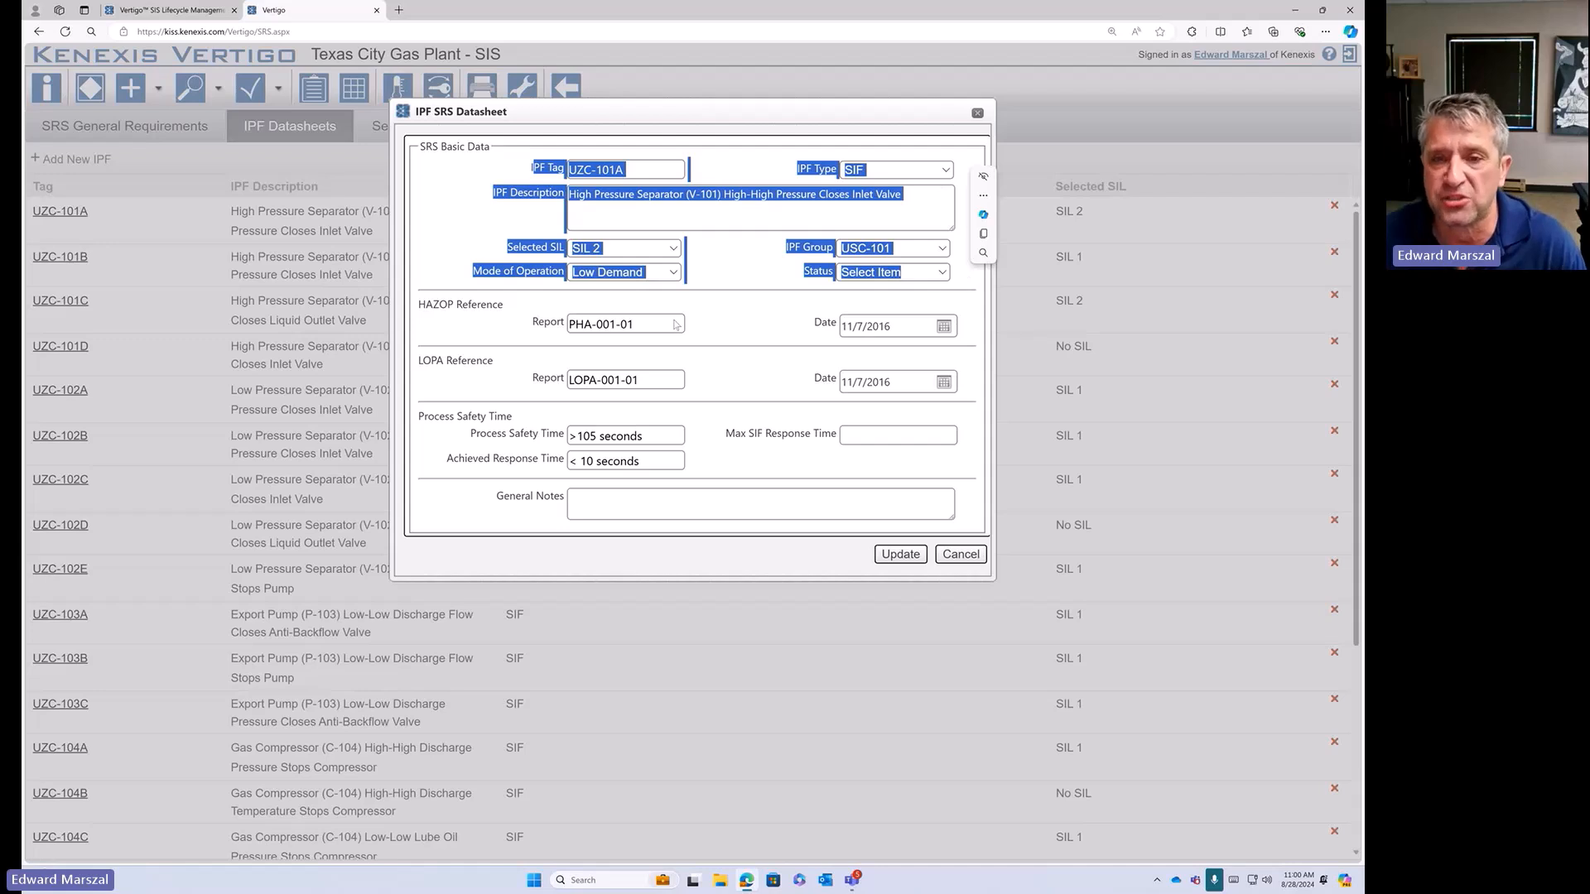
pyautogui.click(732, 274)
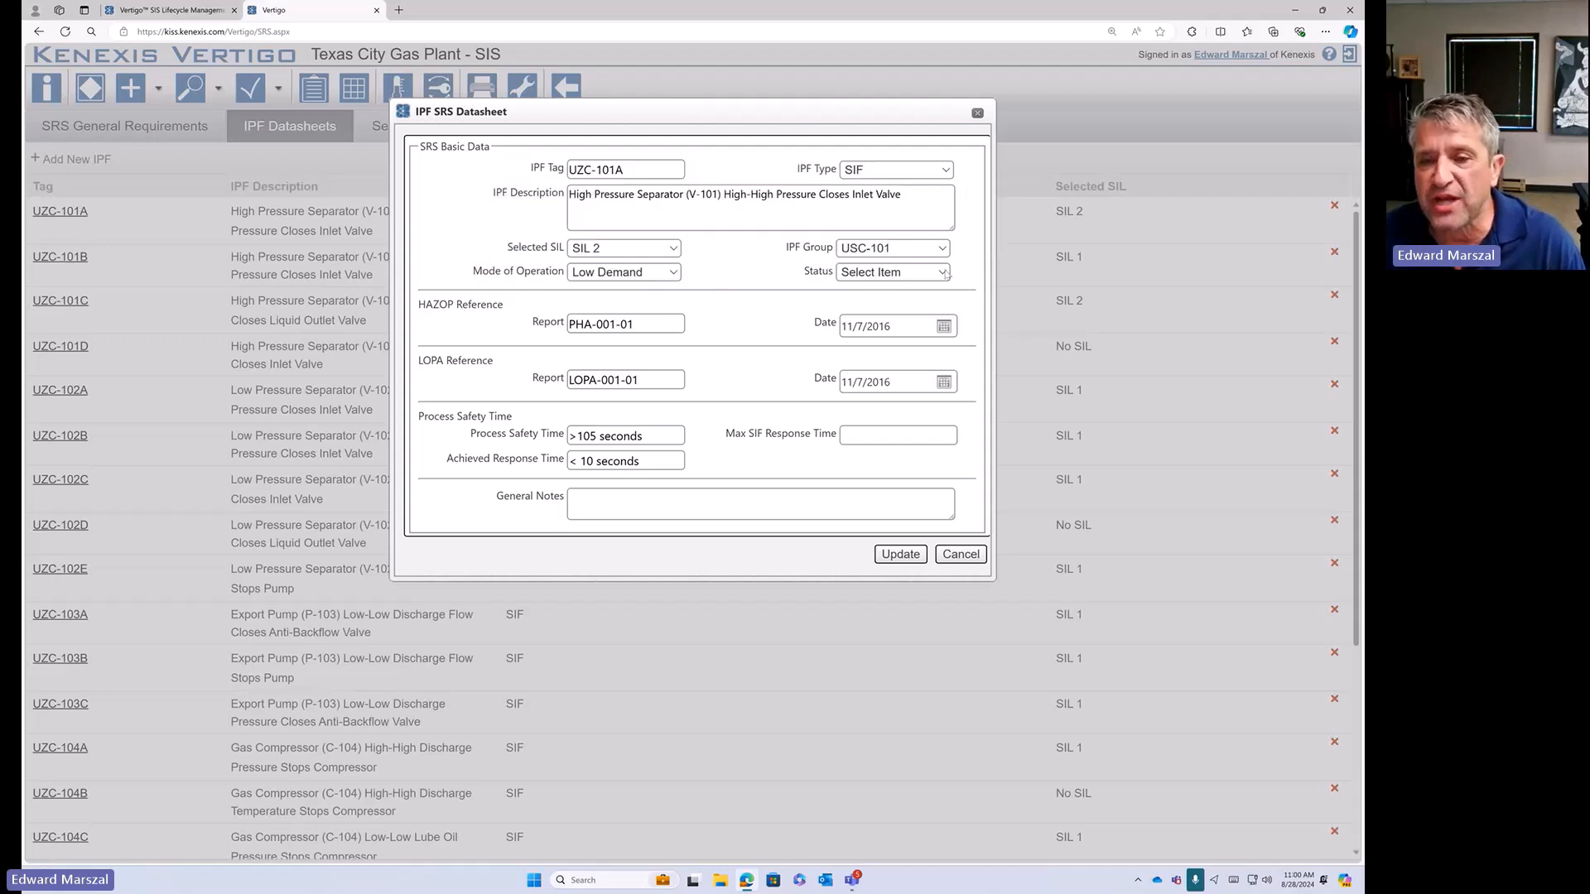
pyautogui.click(946, 274)
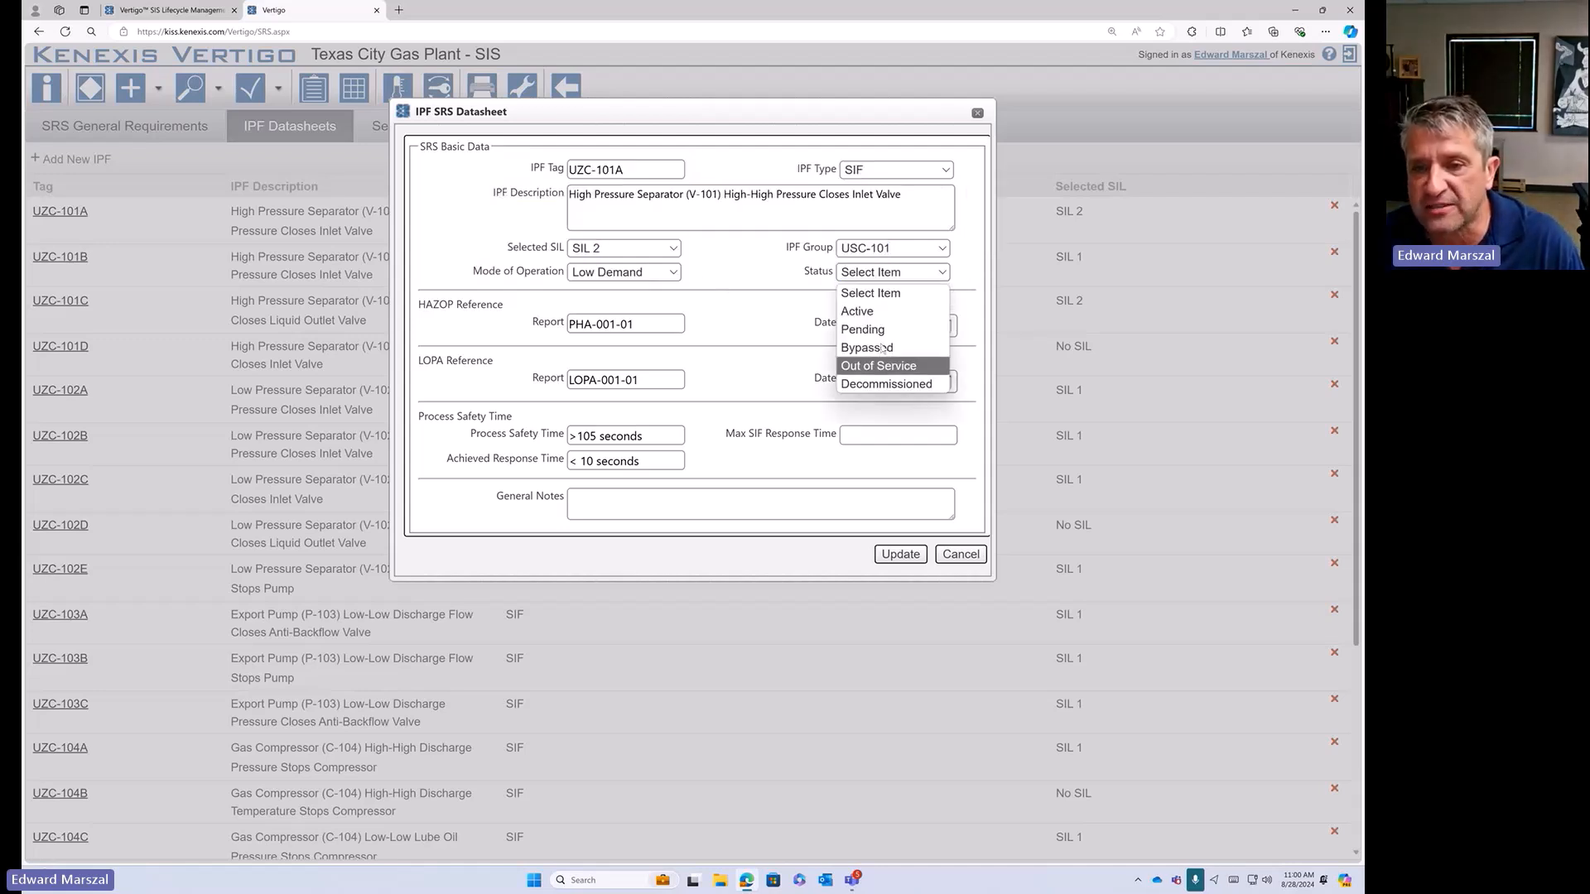
pyautogui.click(879, 329)
pyautogui.click(902, 558)
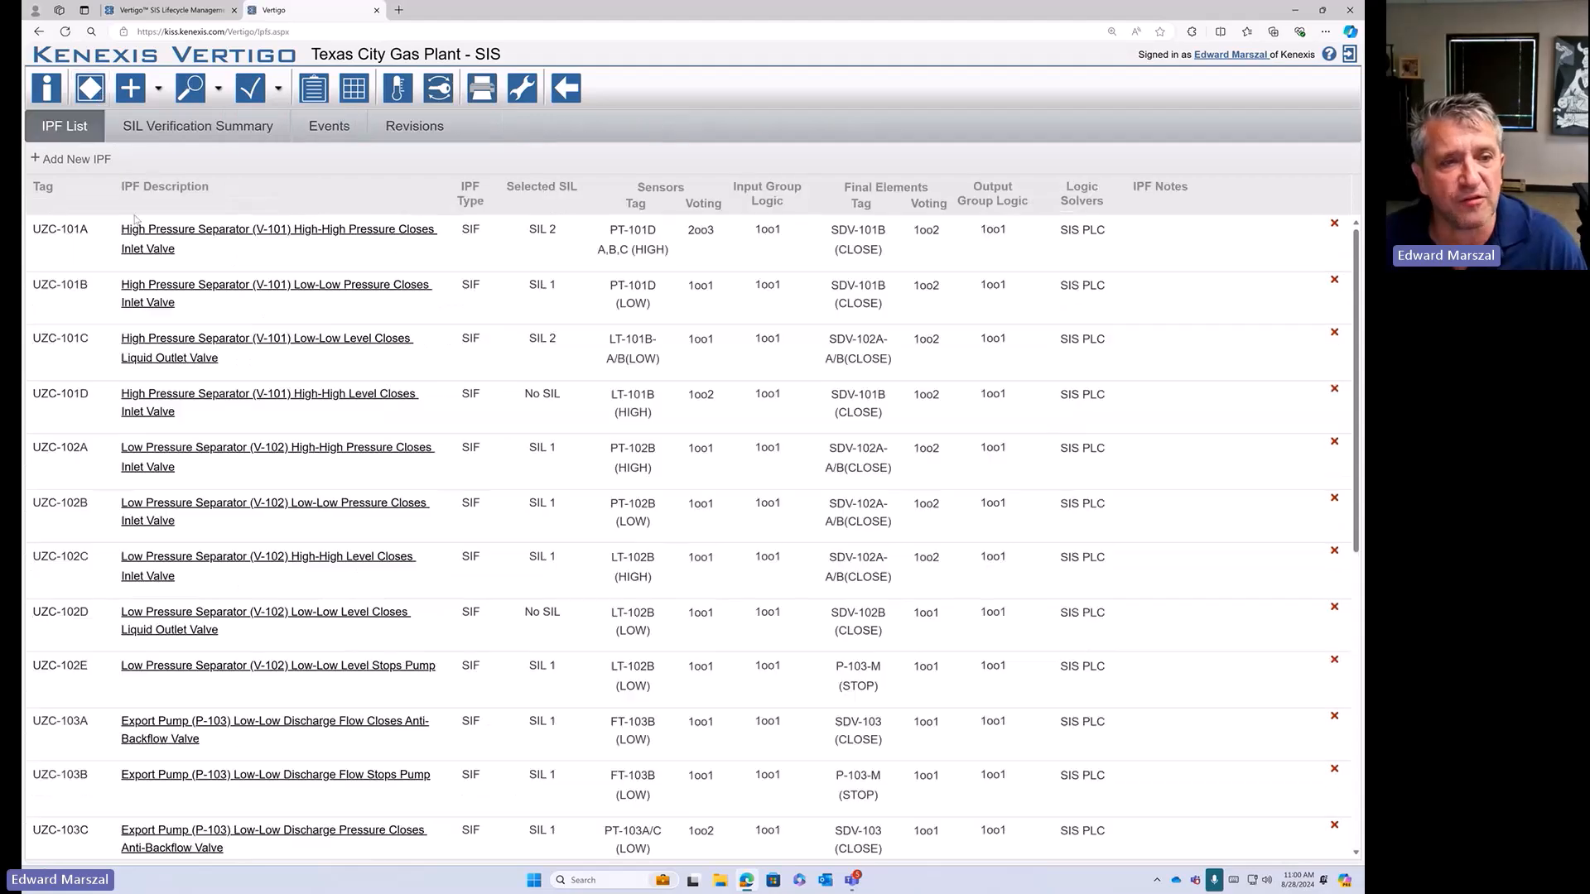
# - Review the IPF details of UZC-101A from the IPF list and close them without changes
pyautogui.click(187, 235)
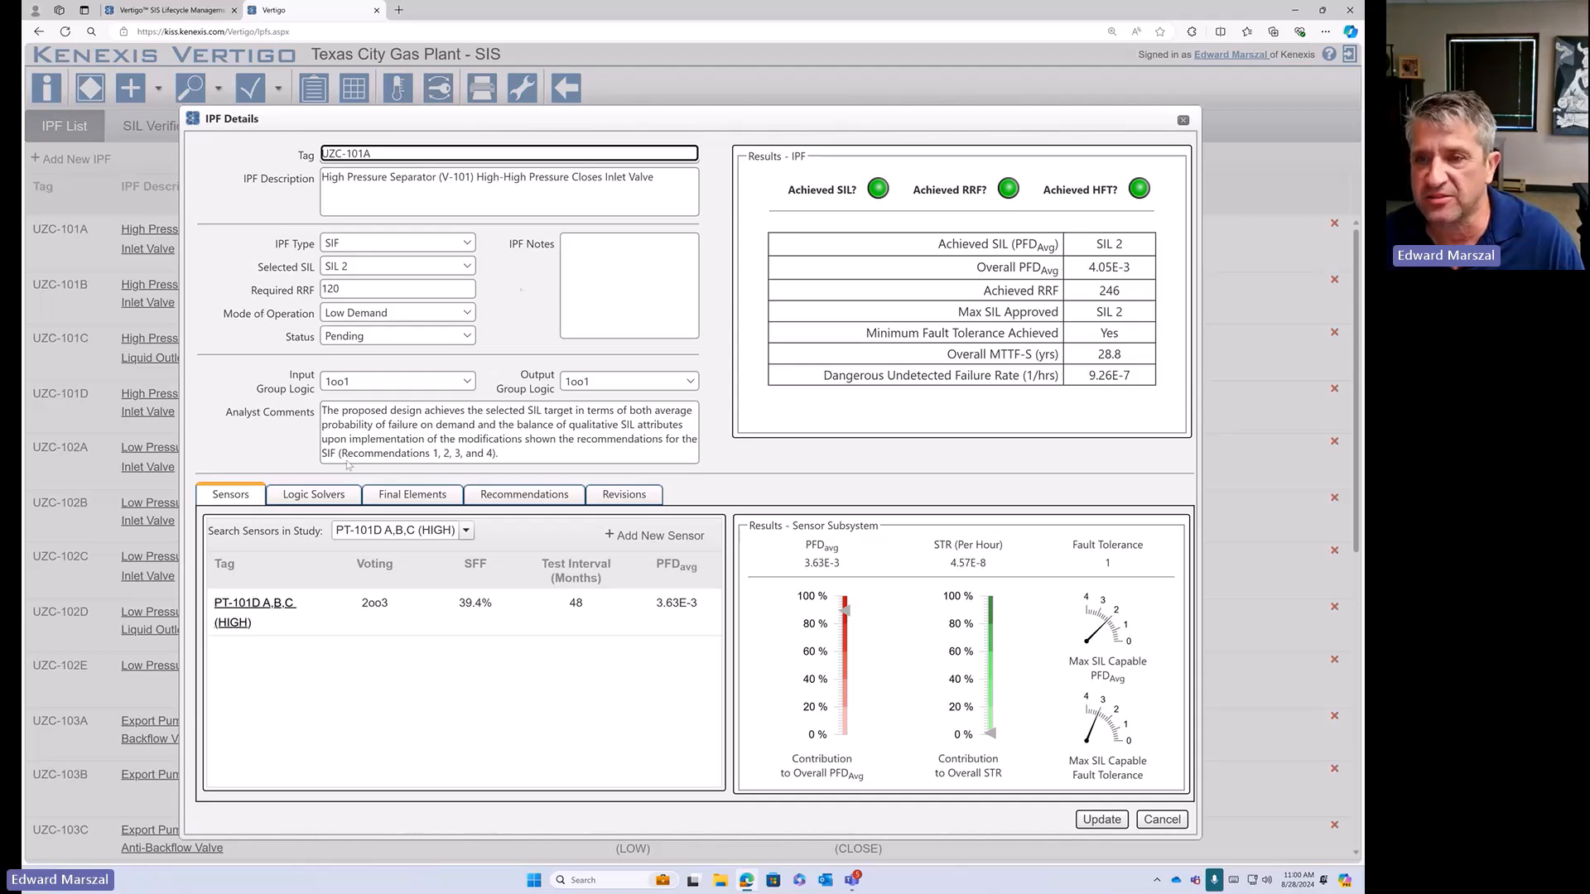
pyautogui.moveTo(879, 126); pyautogui.dragTo(807, 103)
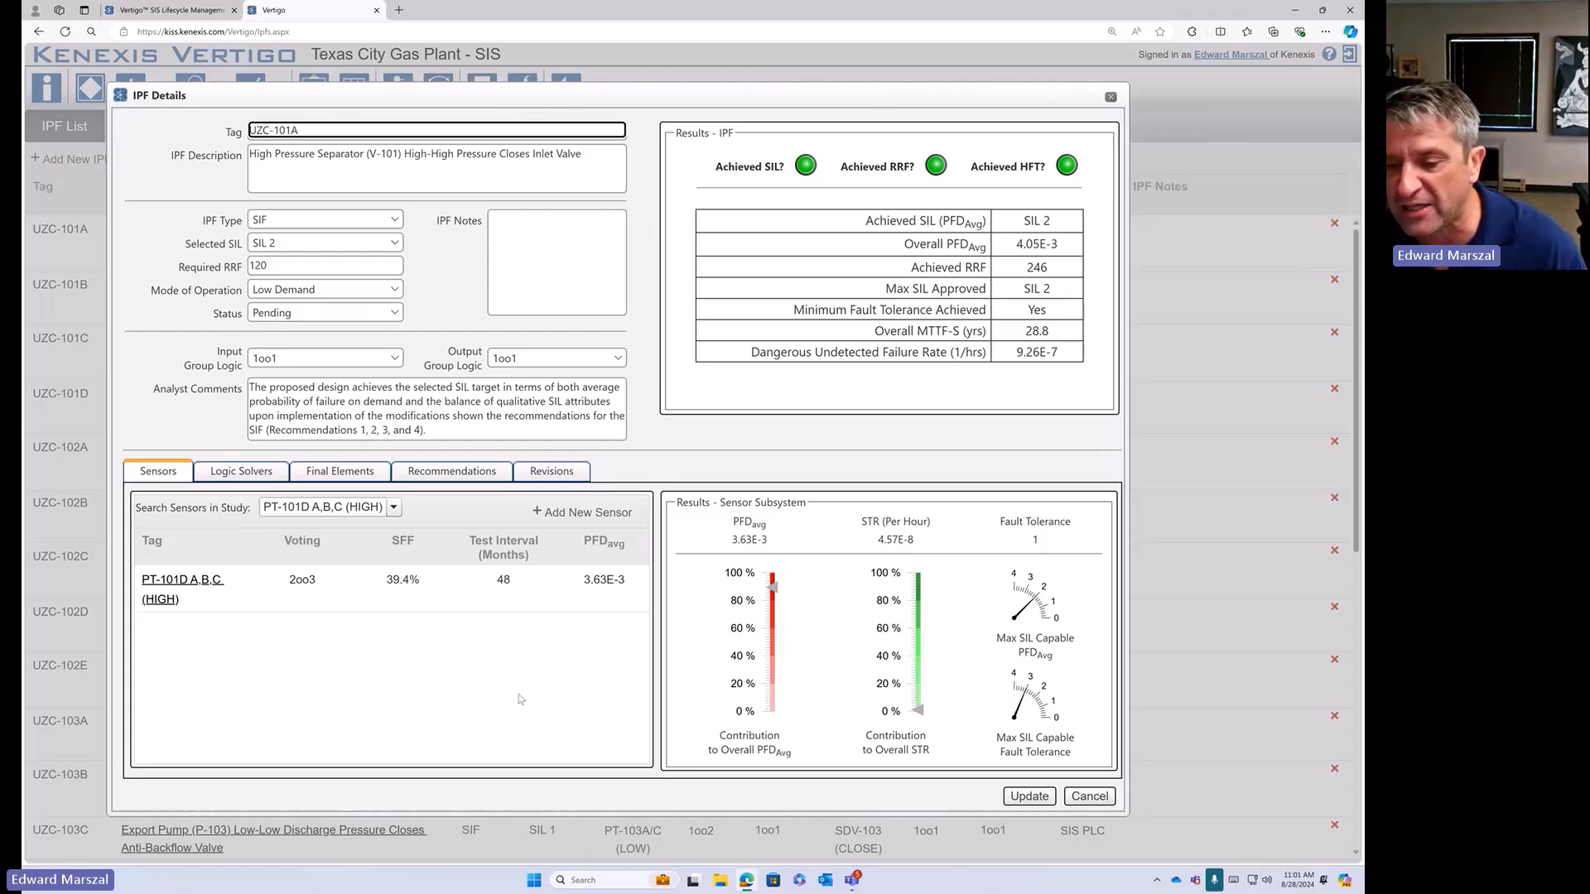
pyautogui.click(1097, 796)
# - Return to the SRS section and look through the IPF, sensor, logic solver and final element datasheet lists
pyautogui.click(314, 93)
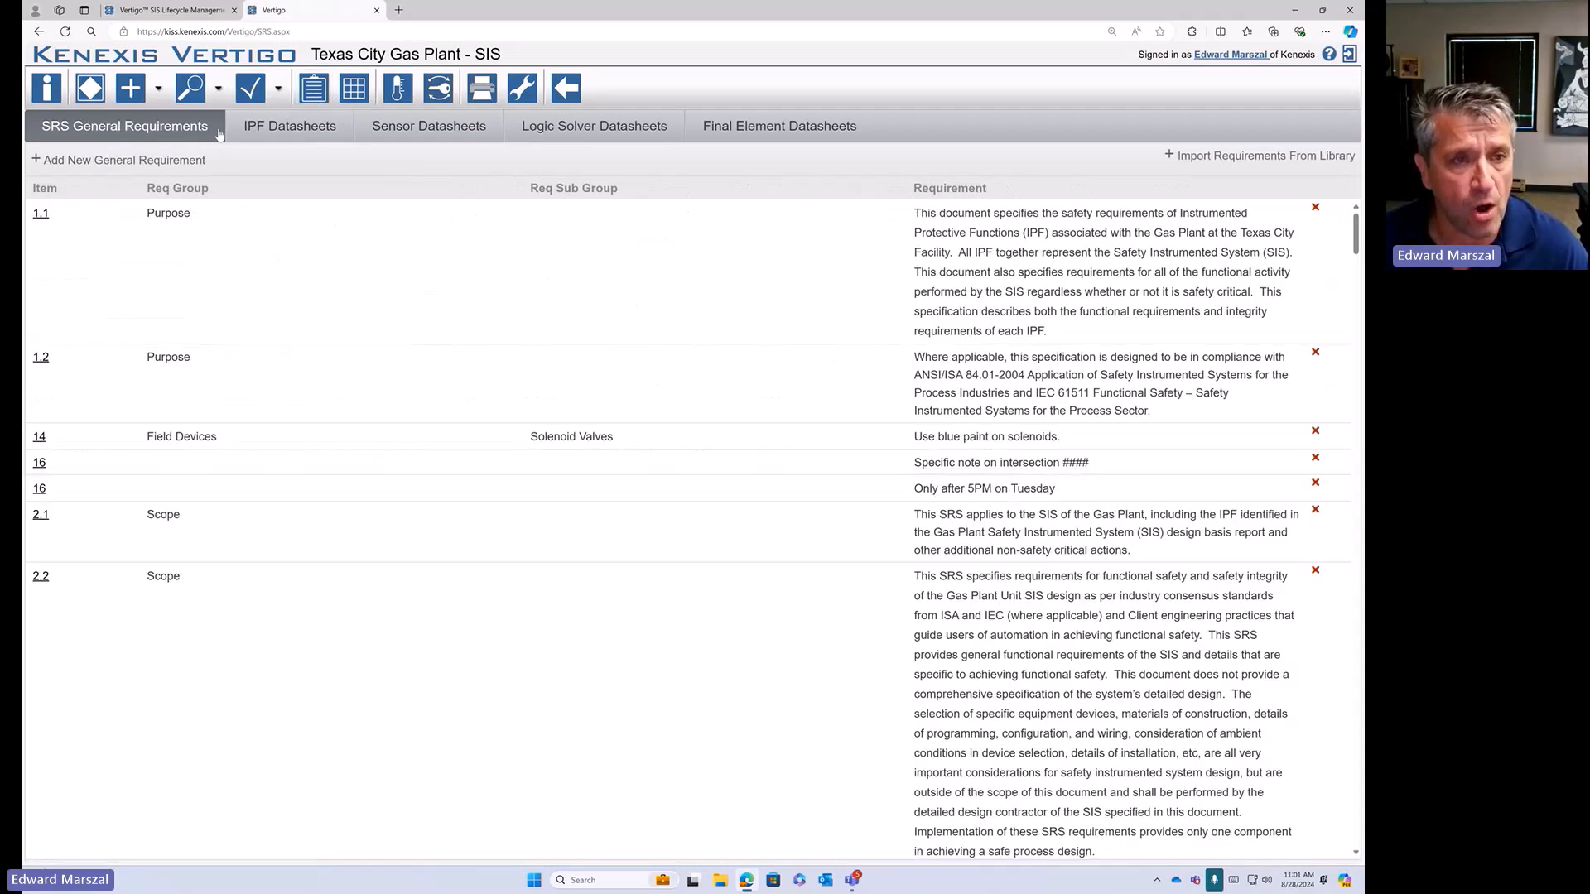
pyautogui.click(313, 88)
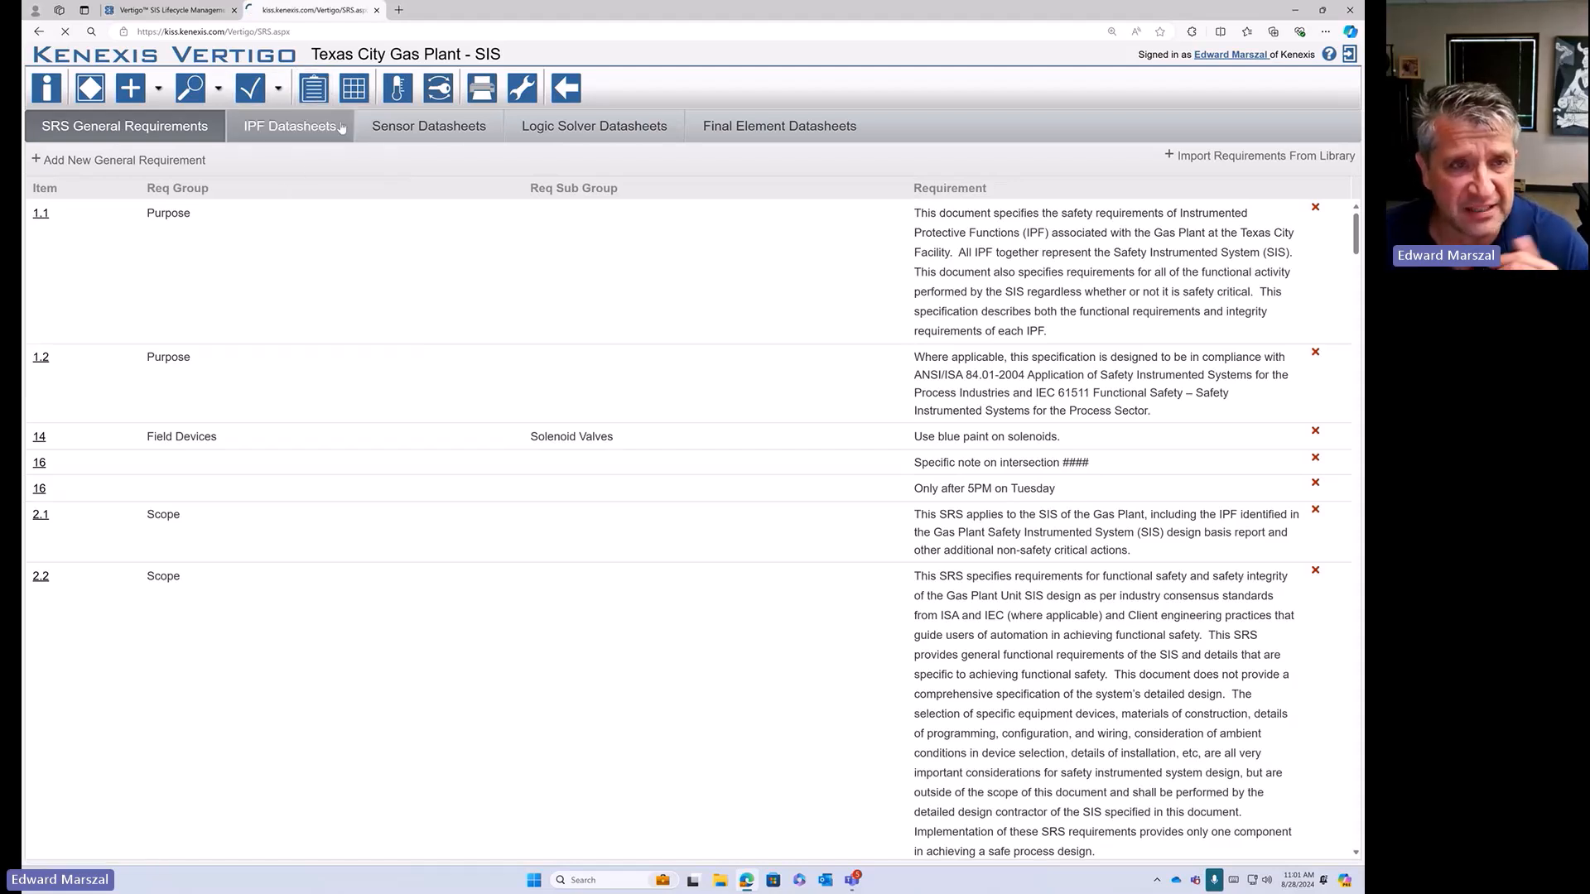
pyautogui.click(286, 129)
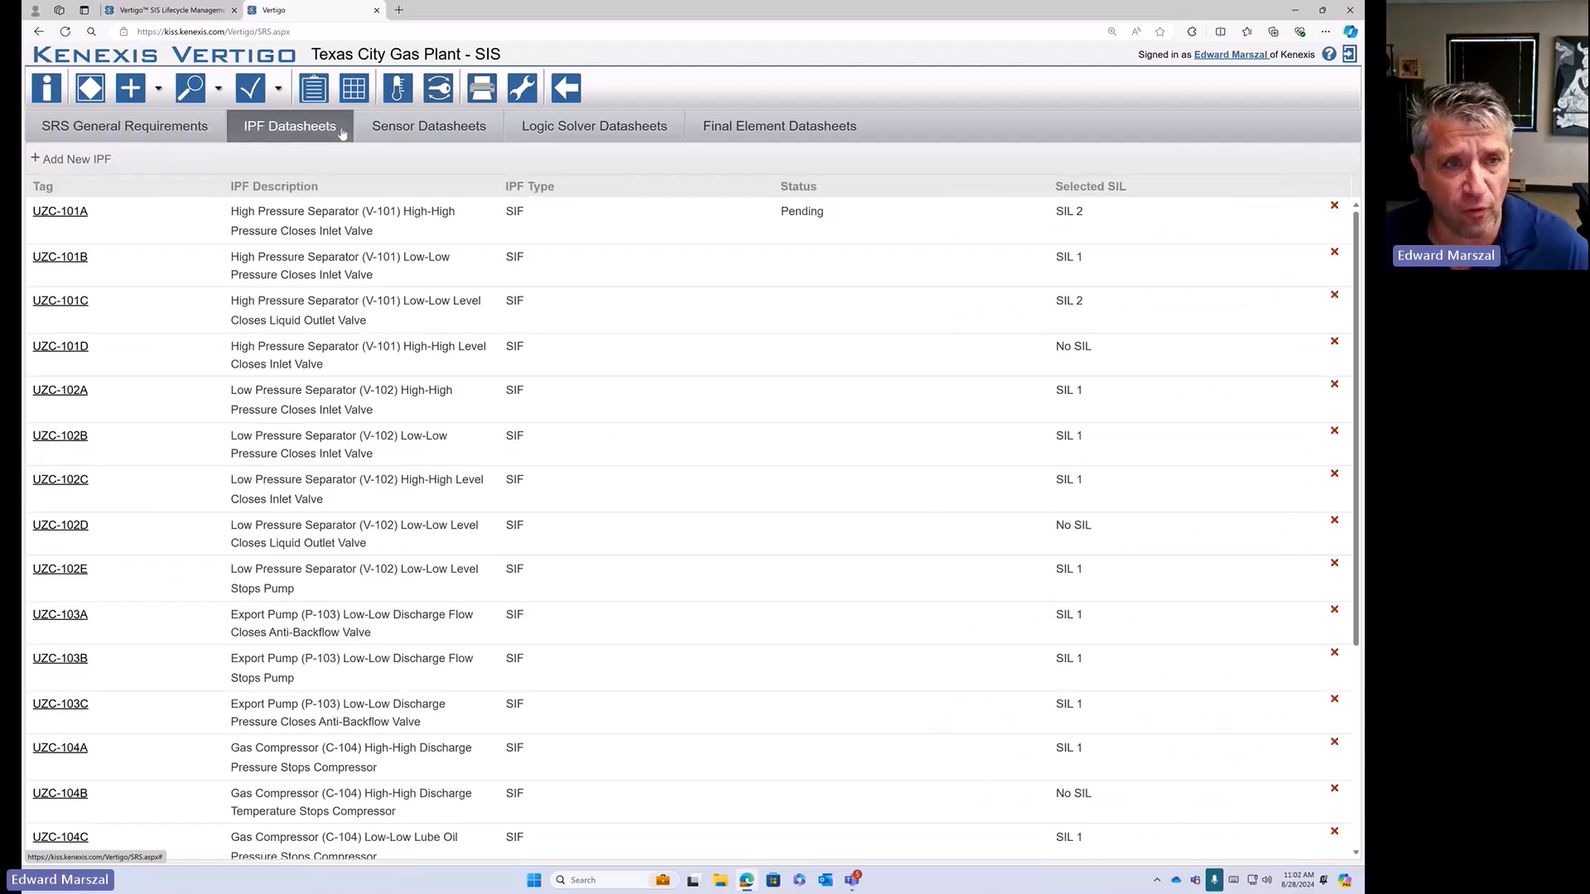
pyautogui.click(427, 134)
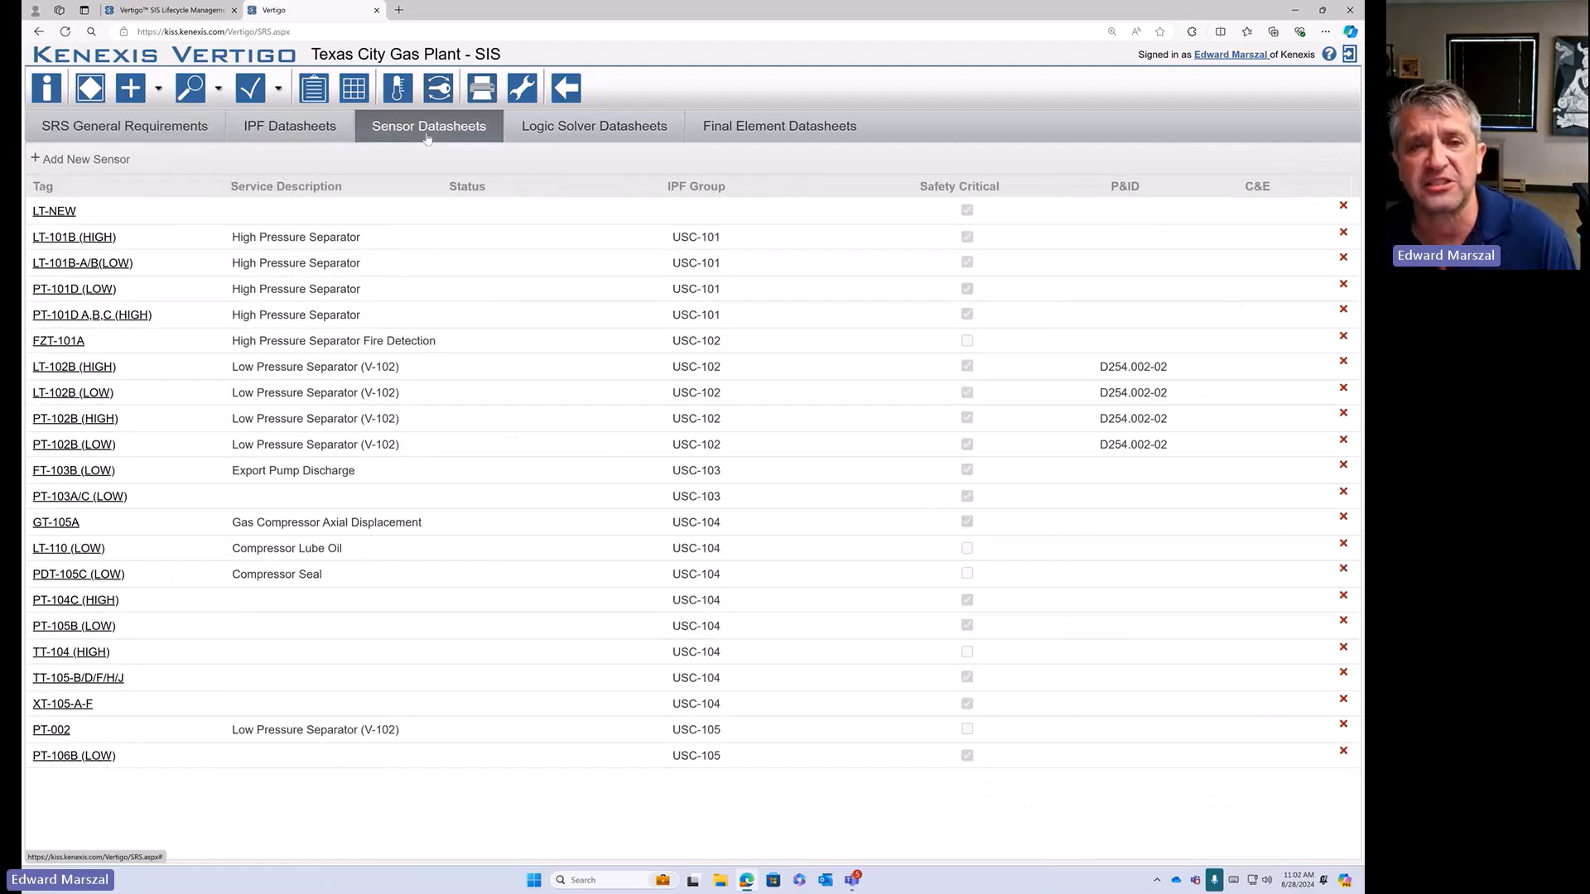
pyautogui.click(593, 129)
pyautogui.click(779, 128)
# - Open the sensor datasheet for PT-101D A,B,C (HIGH) and examine its basic data and input details
pyautogui.click(428, 128)
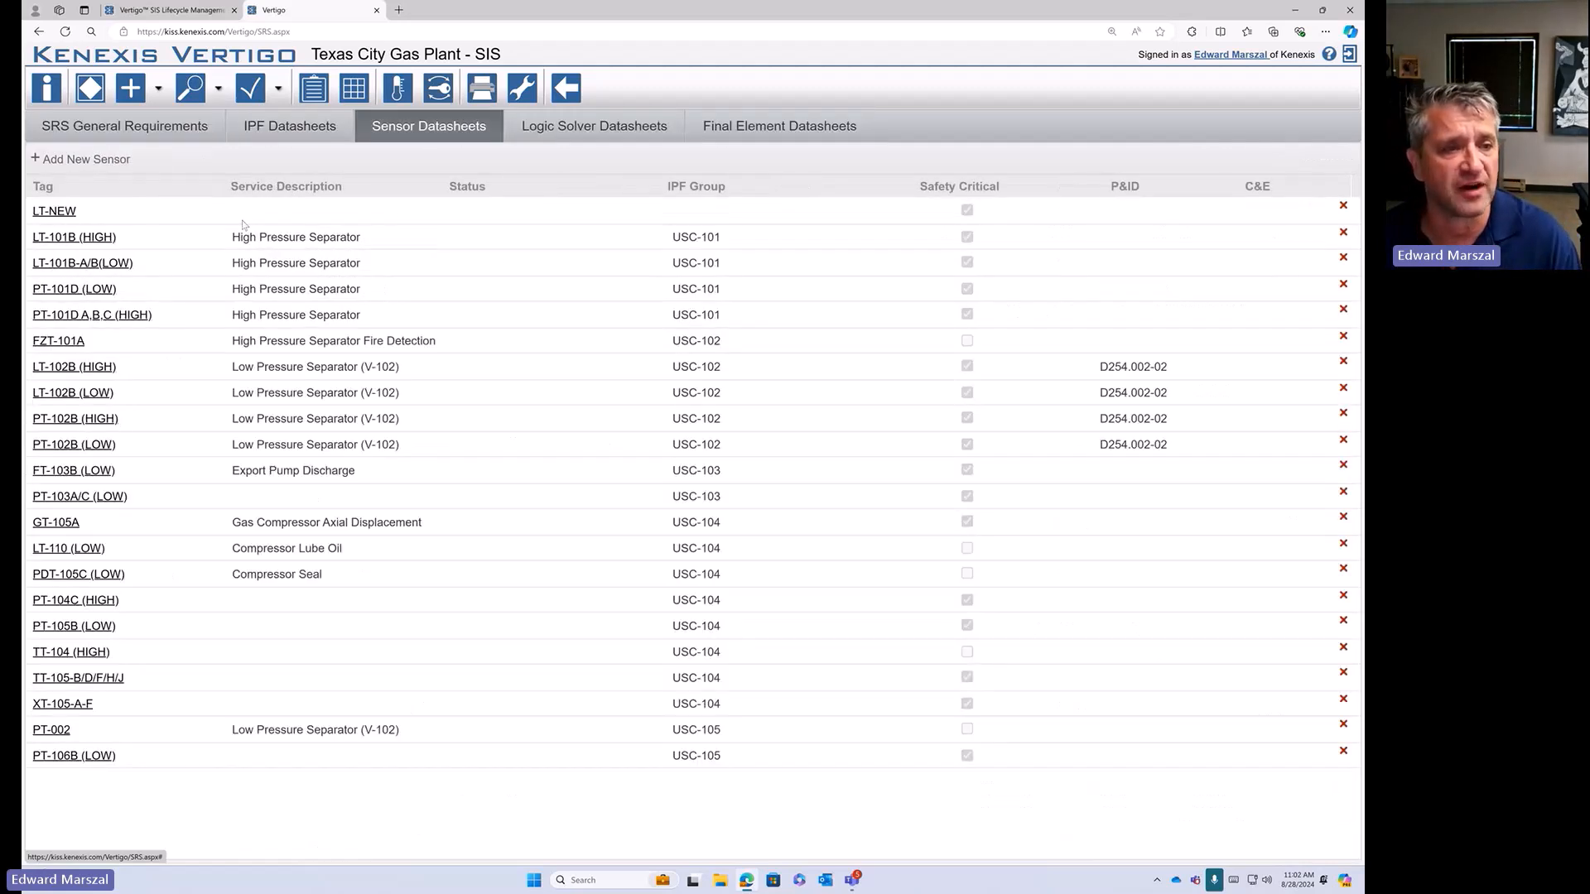
pyautogui.click(117, 316)
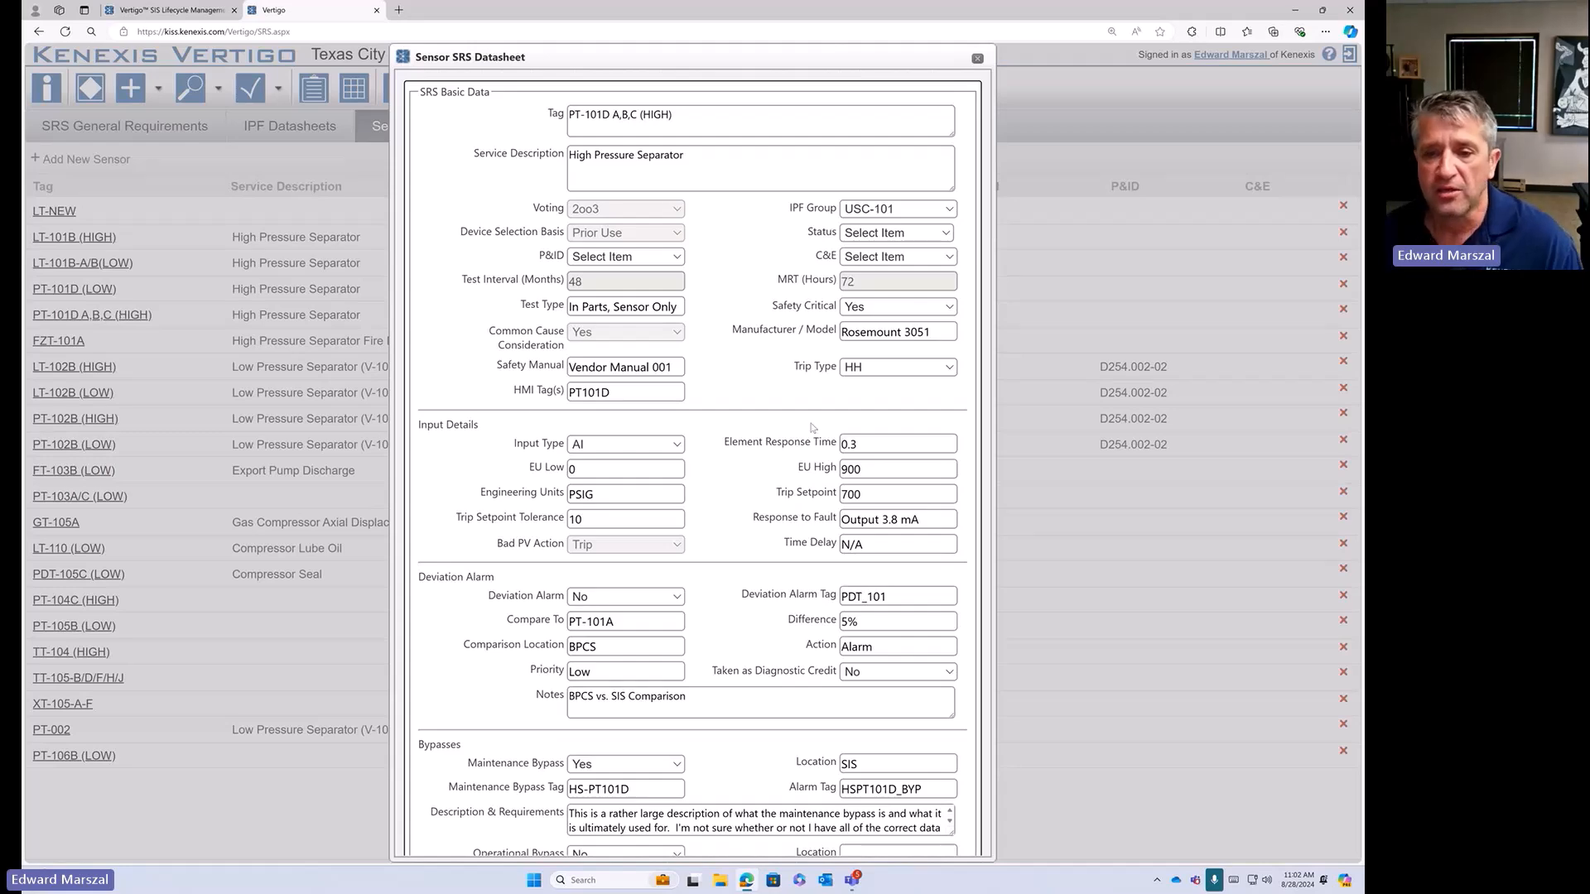
pyautogui.scroll(-2, 740, 539)
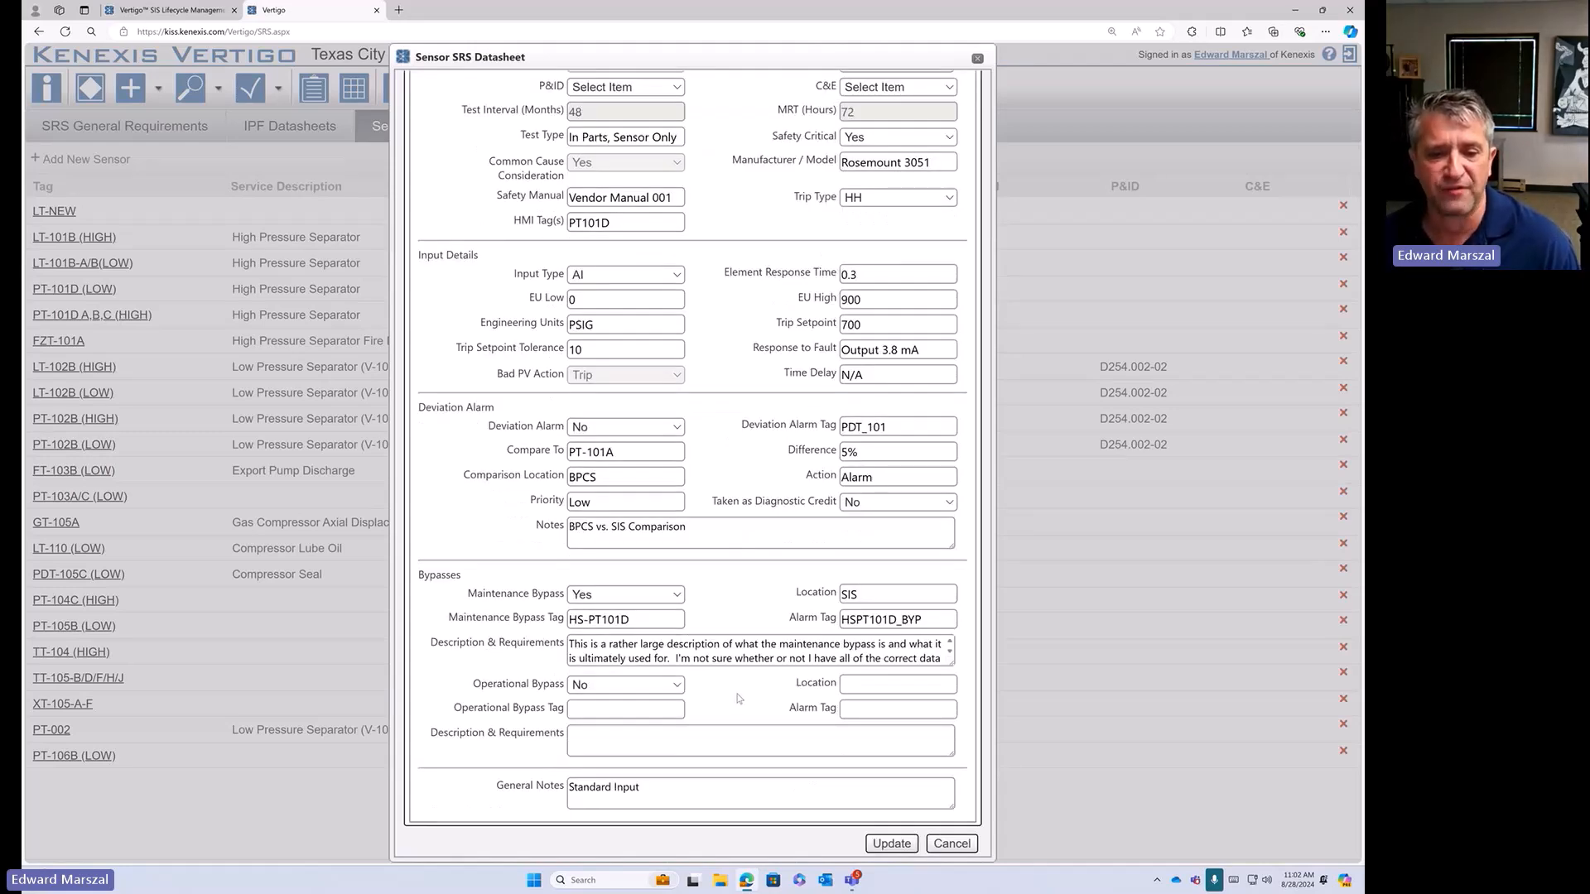
pyautogui.scroll(2, 779, 689)
pyautogui.scroll(-2, 779, 689)
pyautogui.scroll(2, 779, 689)
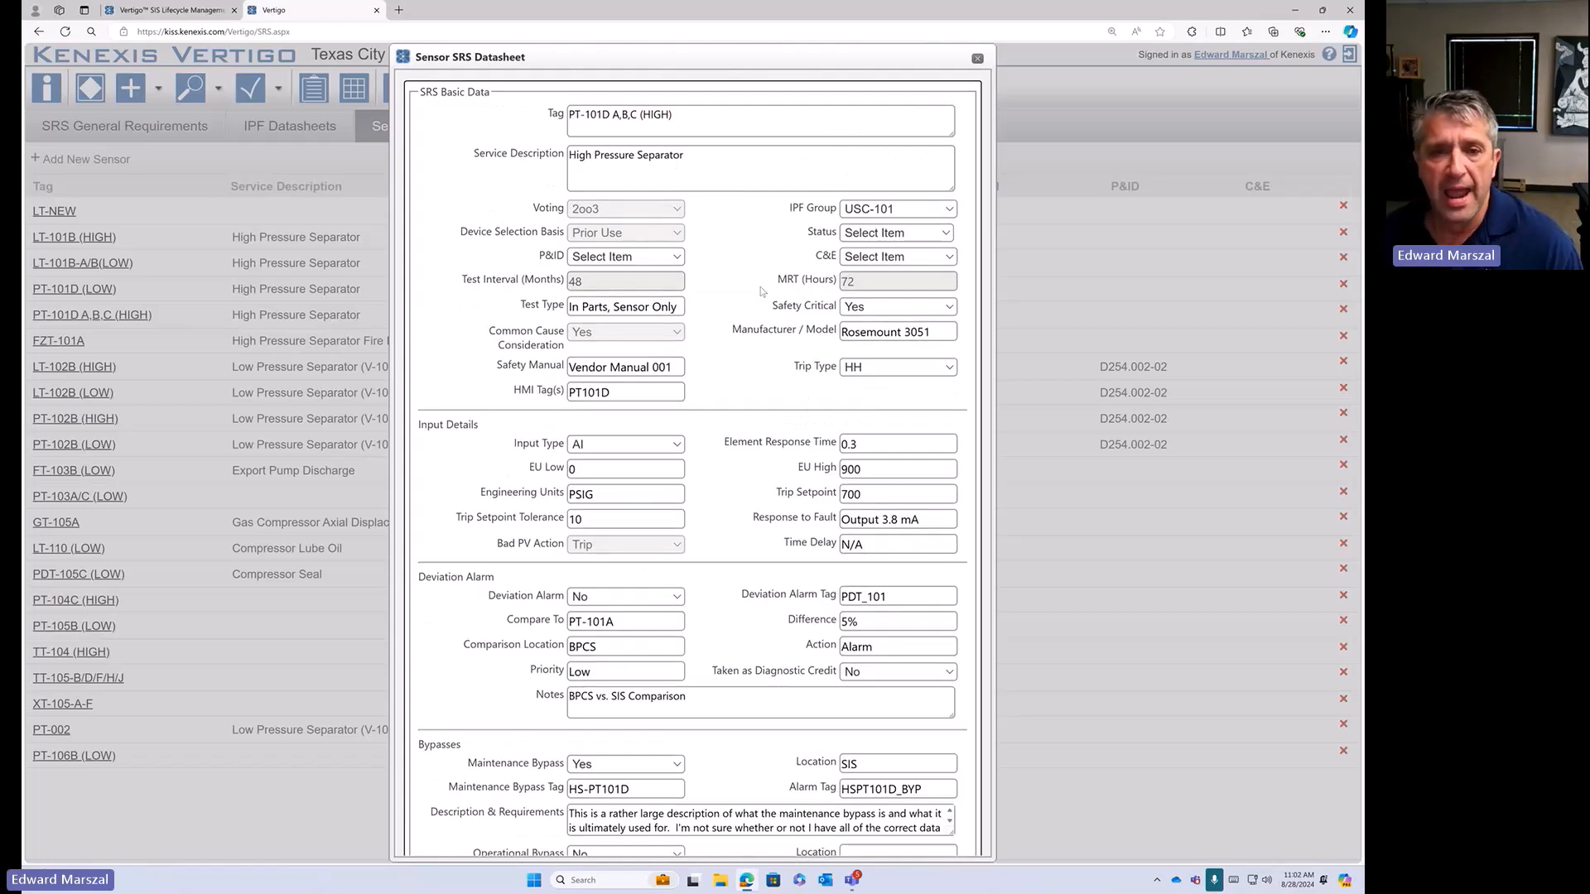
pyautogui.moveTo(544, 119); pyautogui.dragTo(817, 293)
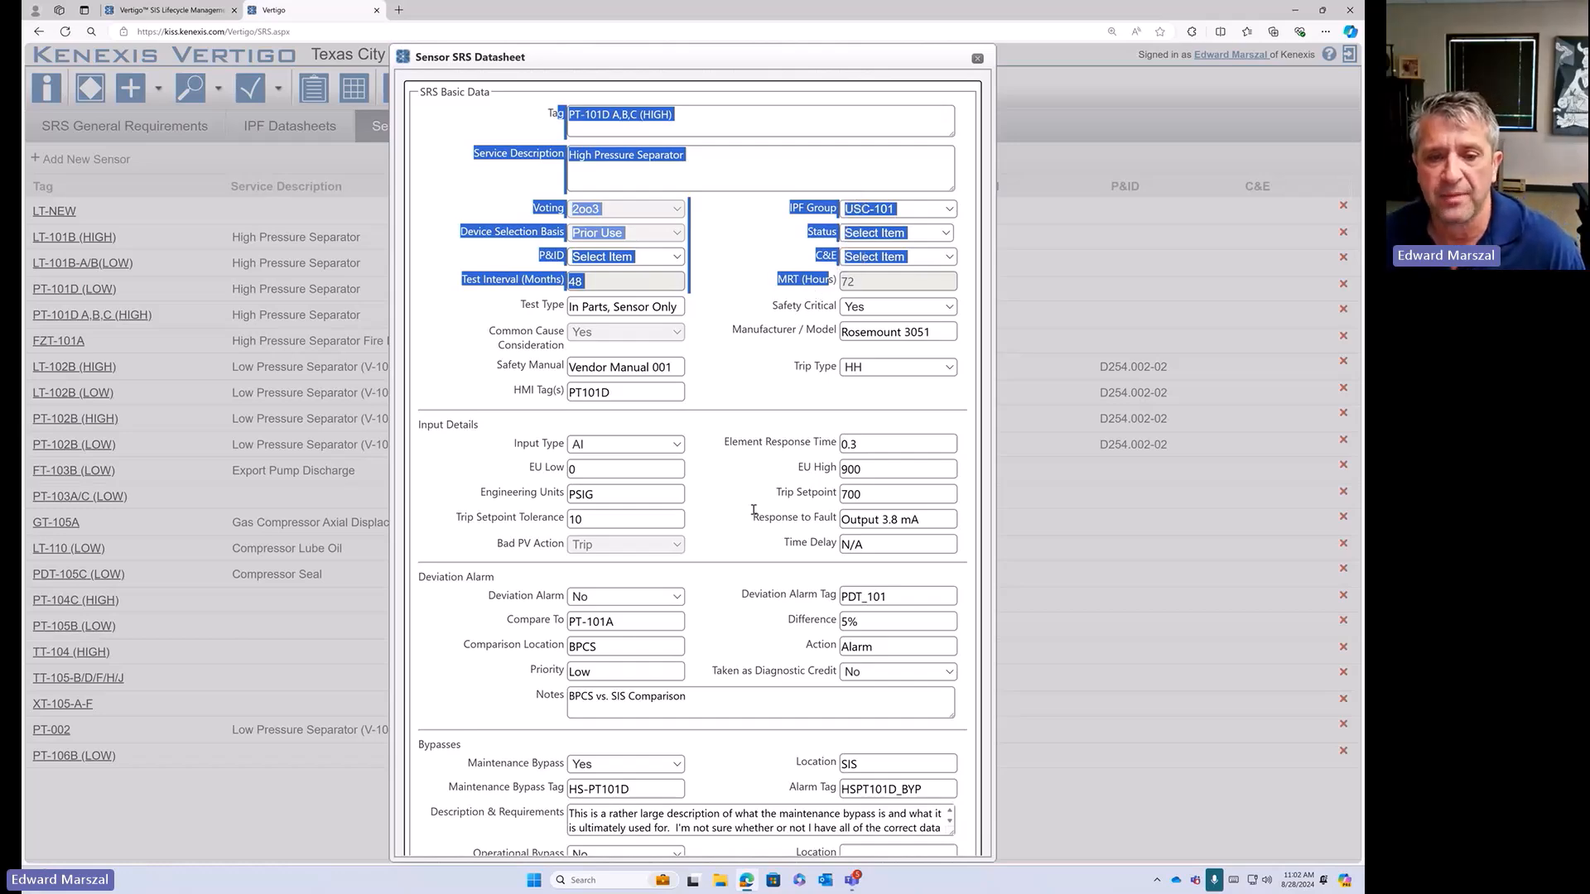
pyautogui.click(727, 528)
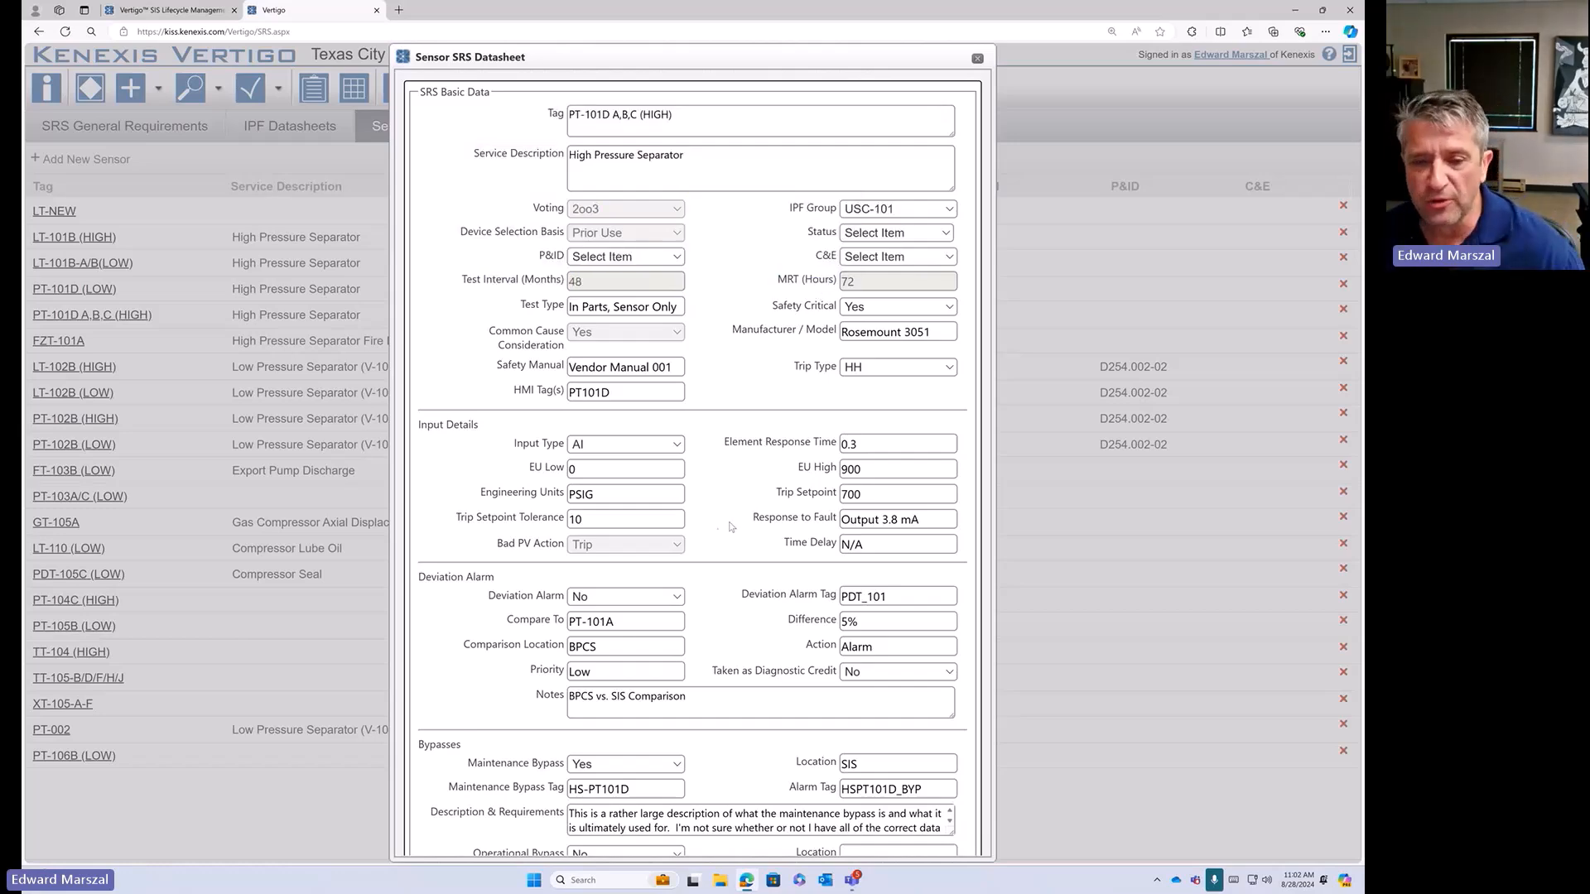
# - Examine the deviation alarm and bypass sections of the PT-101D A,B,C (HIGH) datasheet, then close it without saving
pyautogui.scroll(-2, 731, 528)
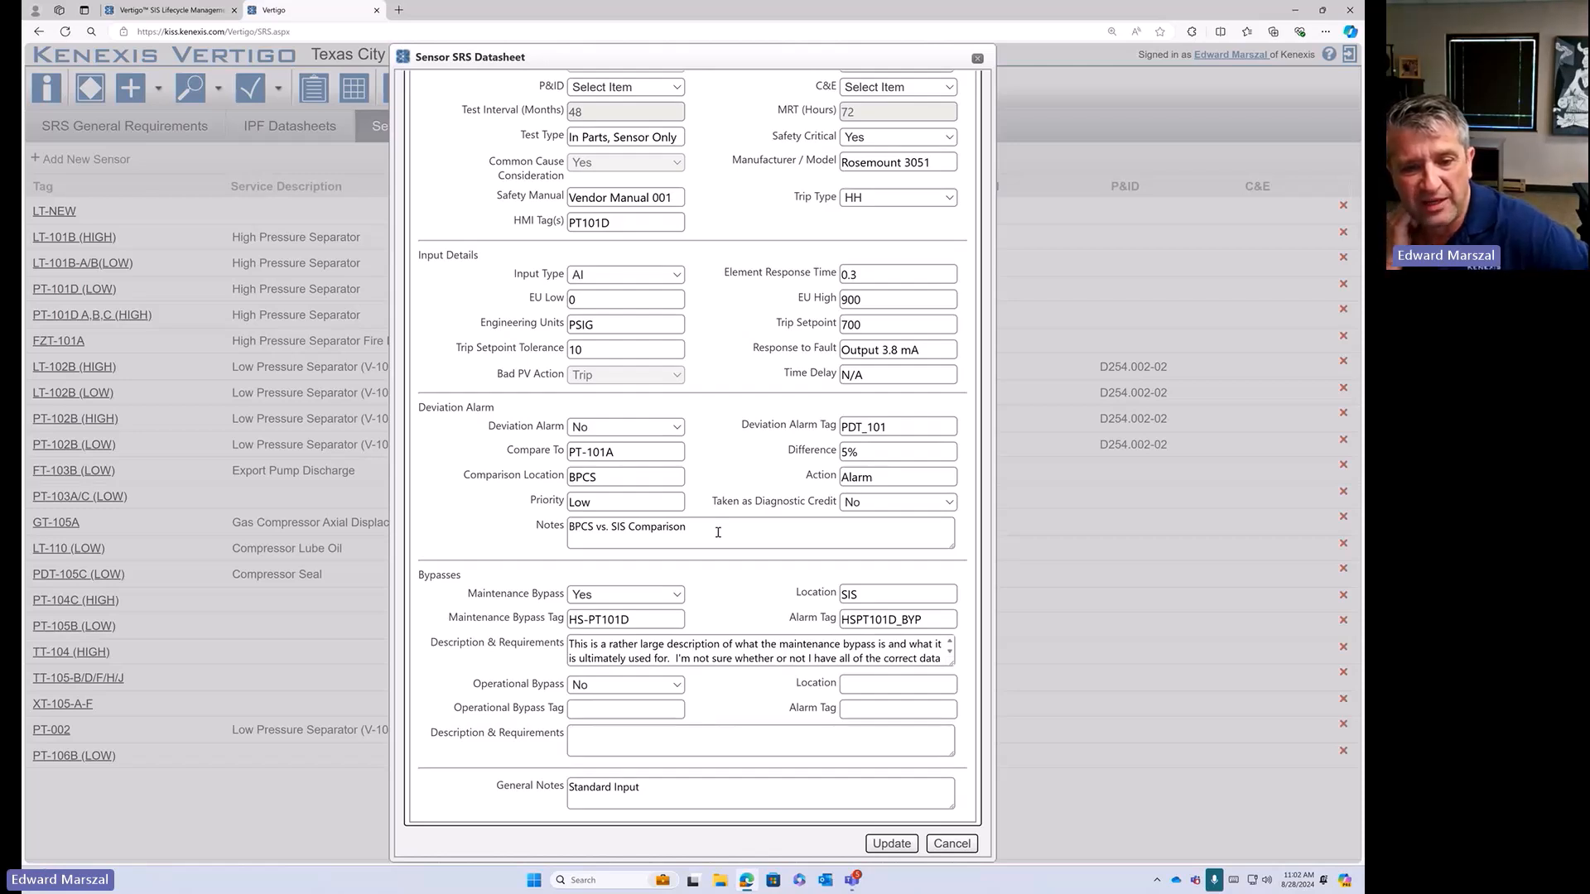
pyautogui.moveTo(510, 426); pyautogui.dragTo(797, 522)
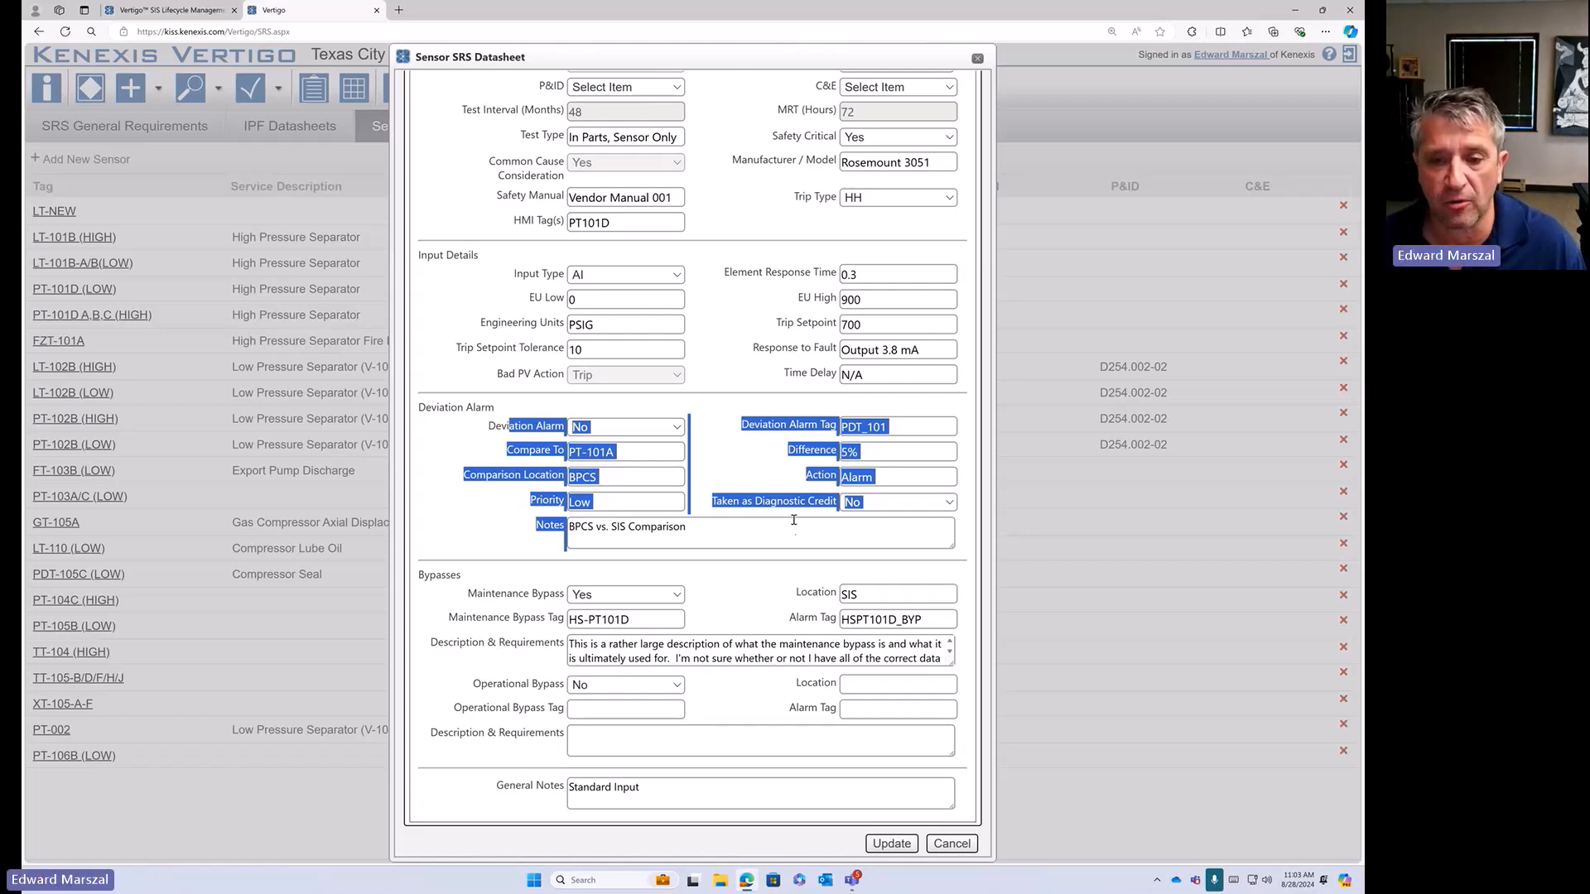
pyautogui.click(785, 536)
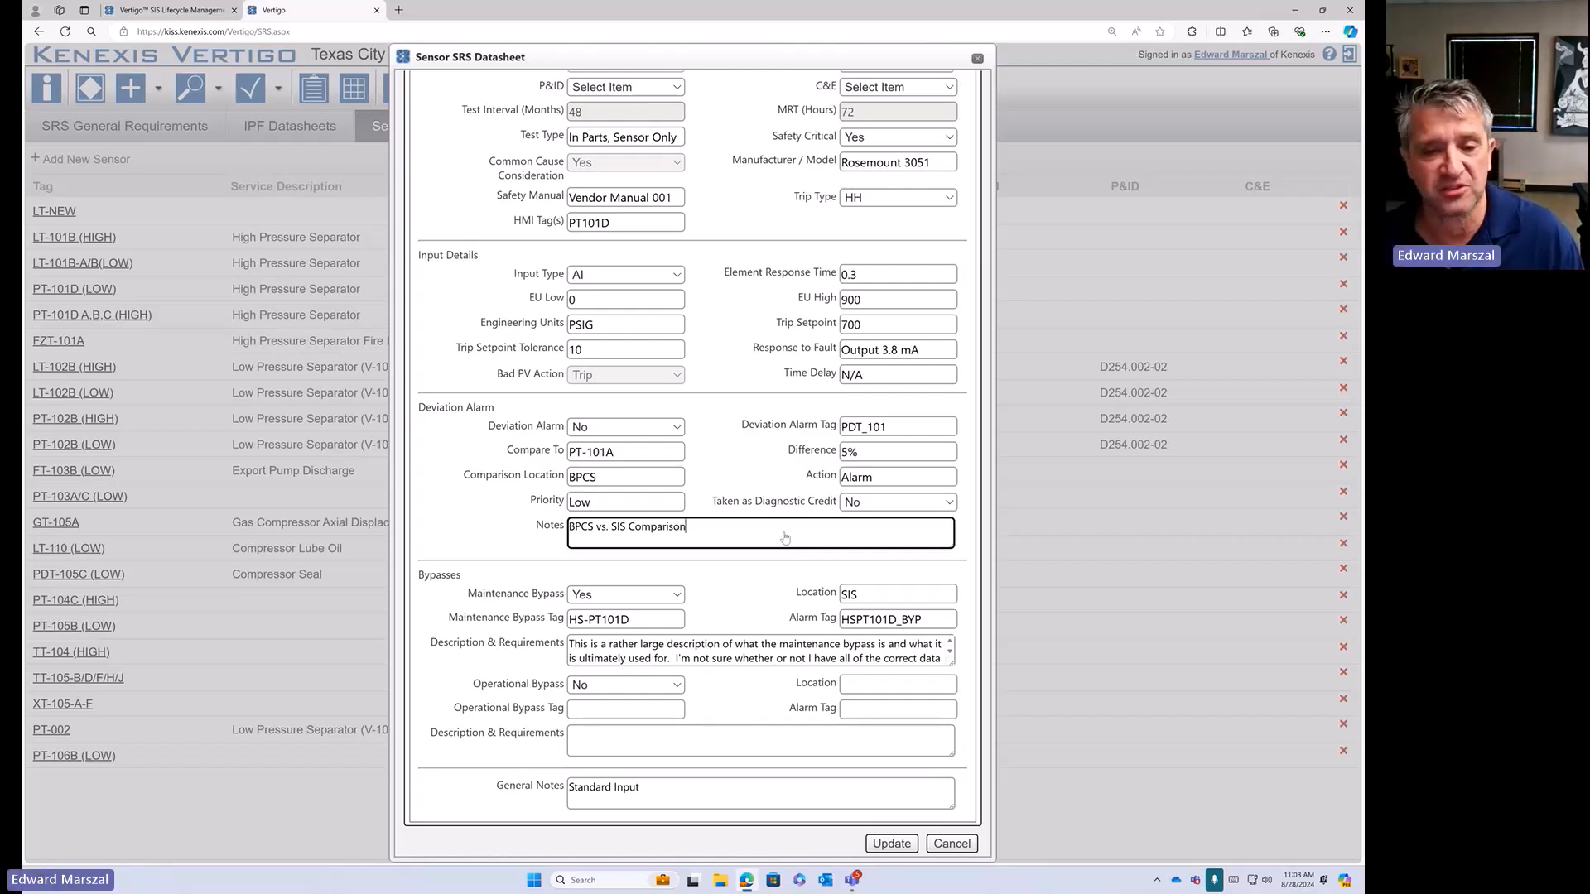
pyautogui.scroll(3, 757, 456)
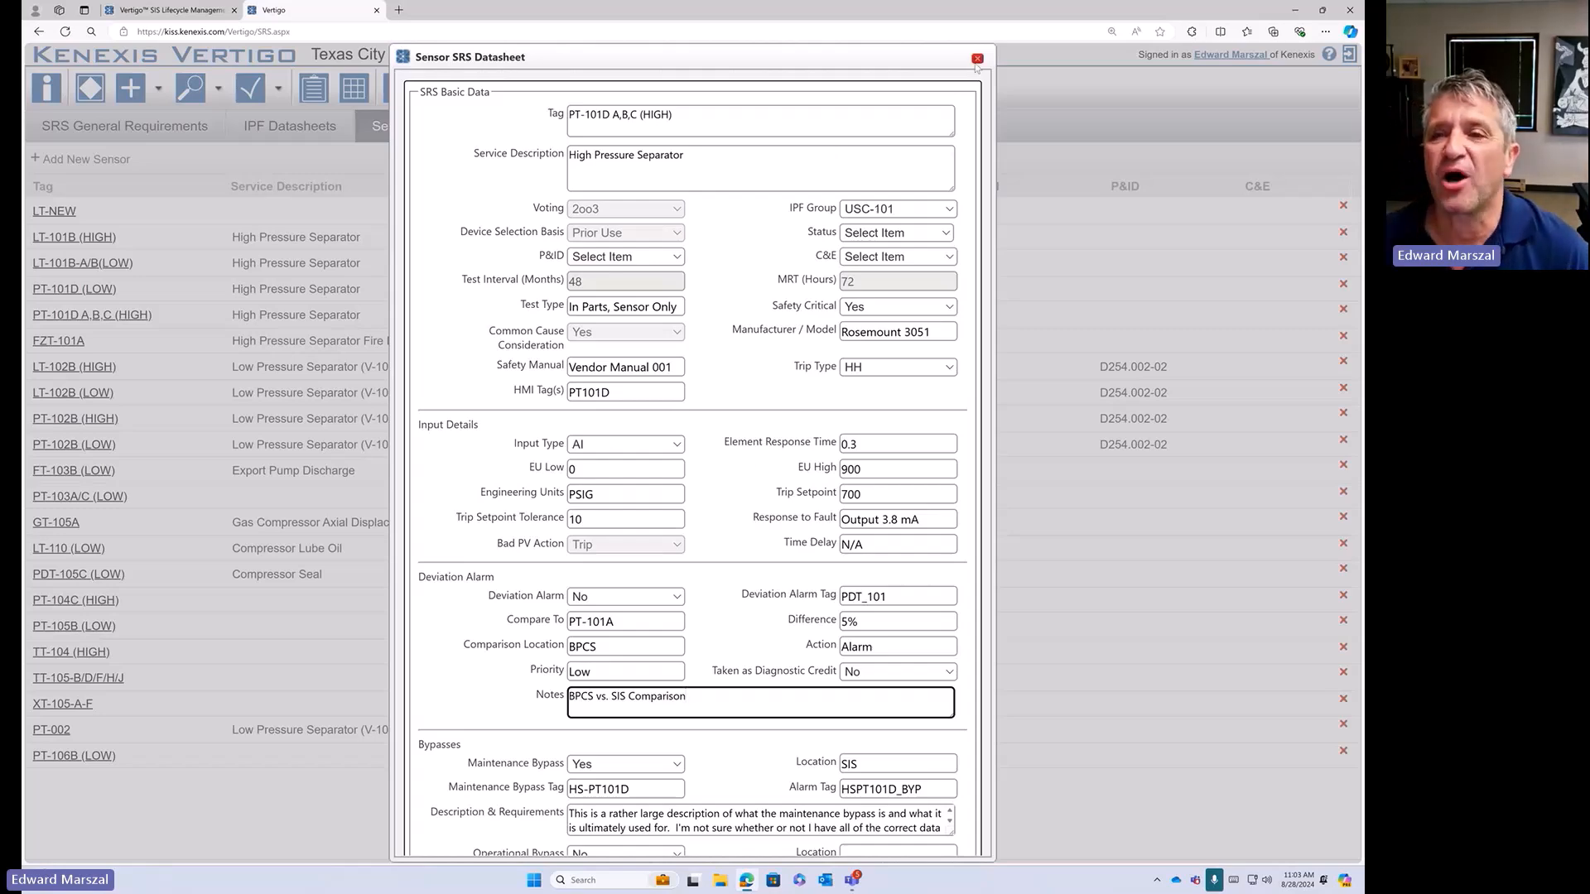
pyautogui.scroll(-2, 791, 453)
pyautogui.scroll(2, 790, 452)
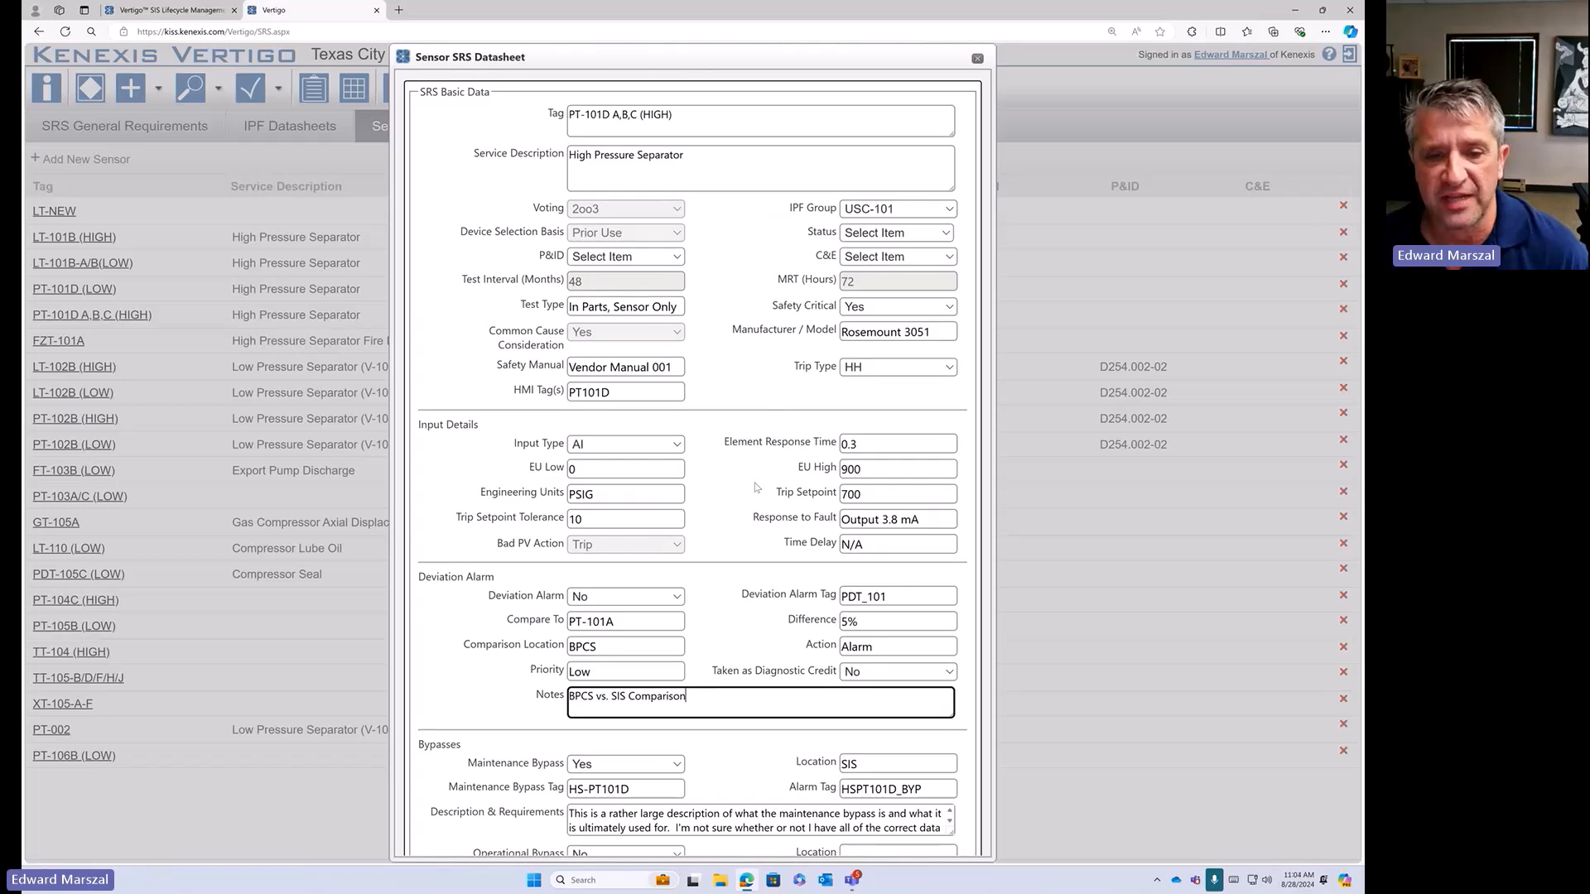
pyautogui.scroll(-2, 755, 487)
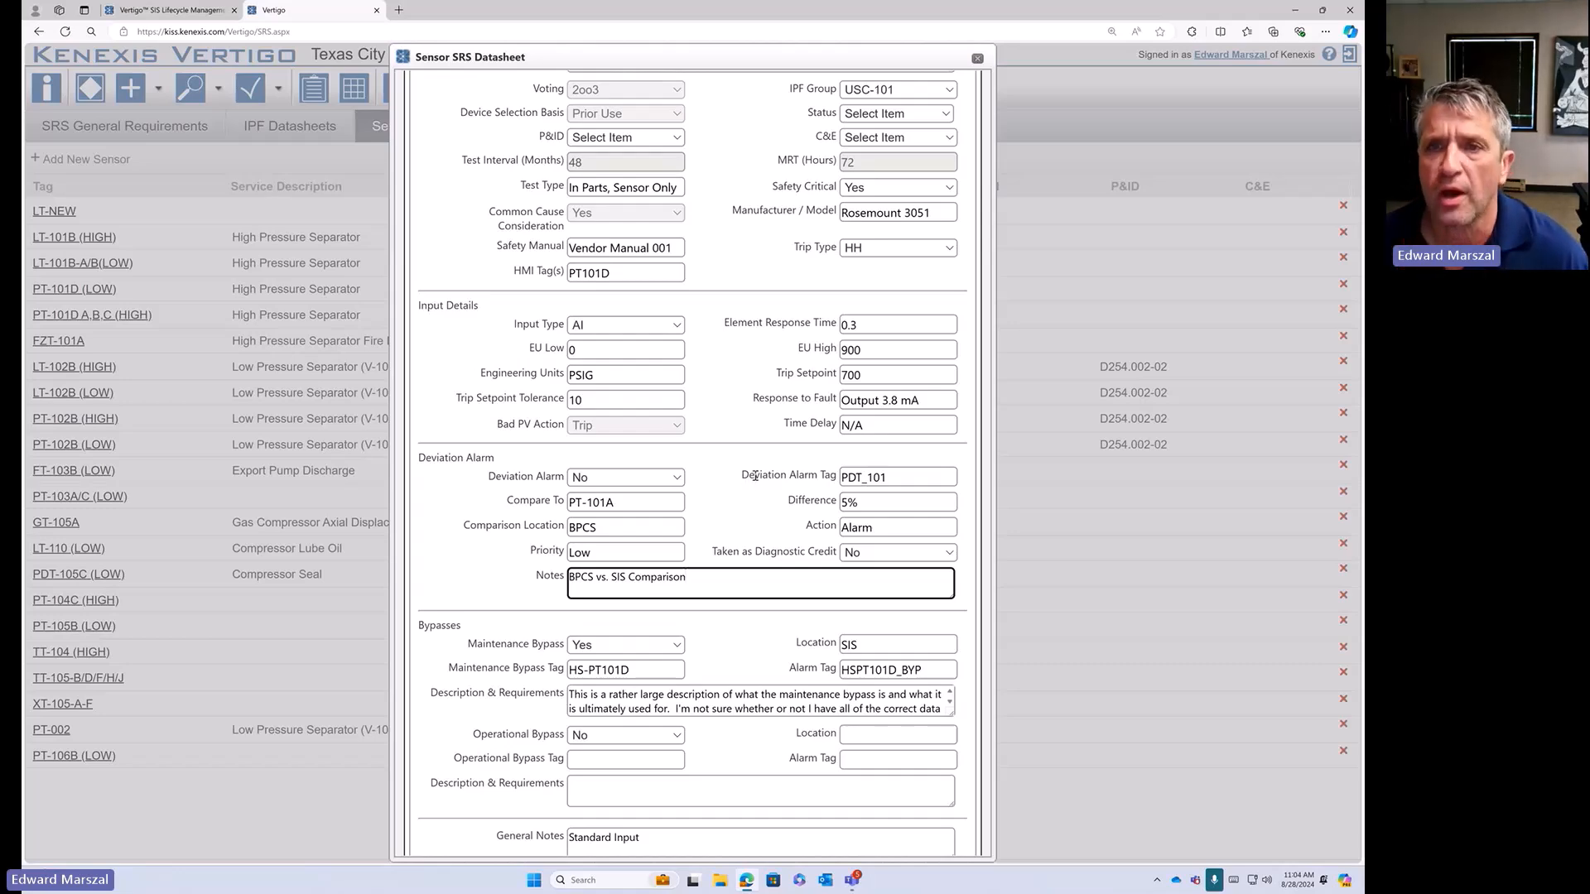
pyautogui.scroll(2, 755, 476)
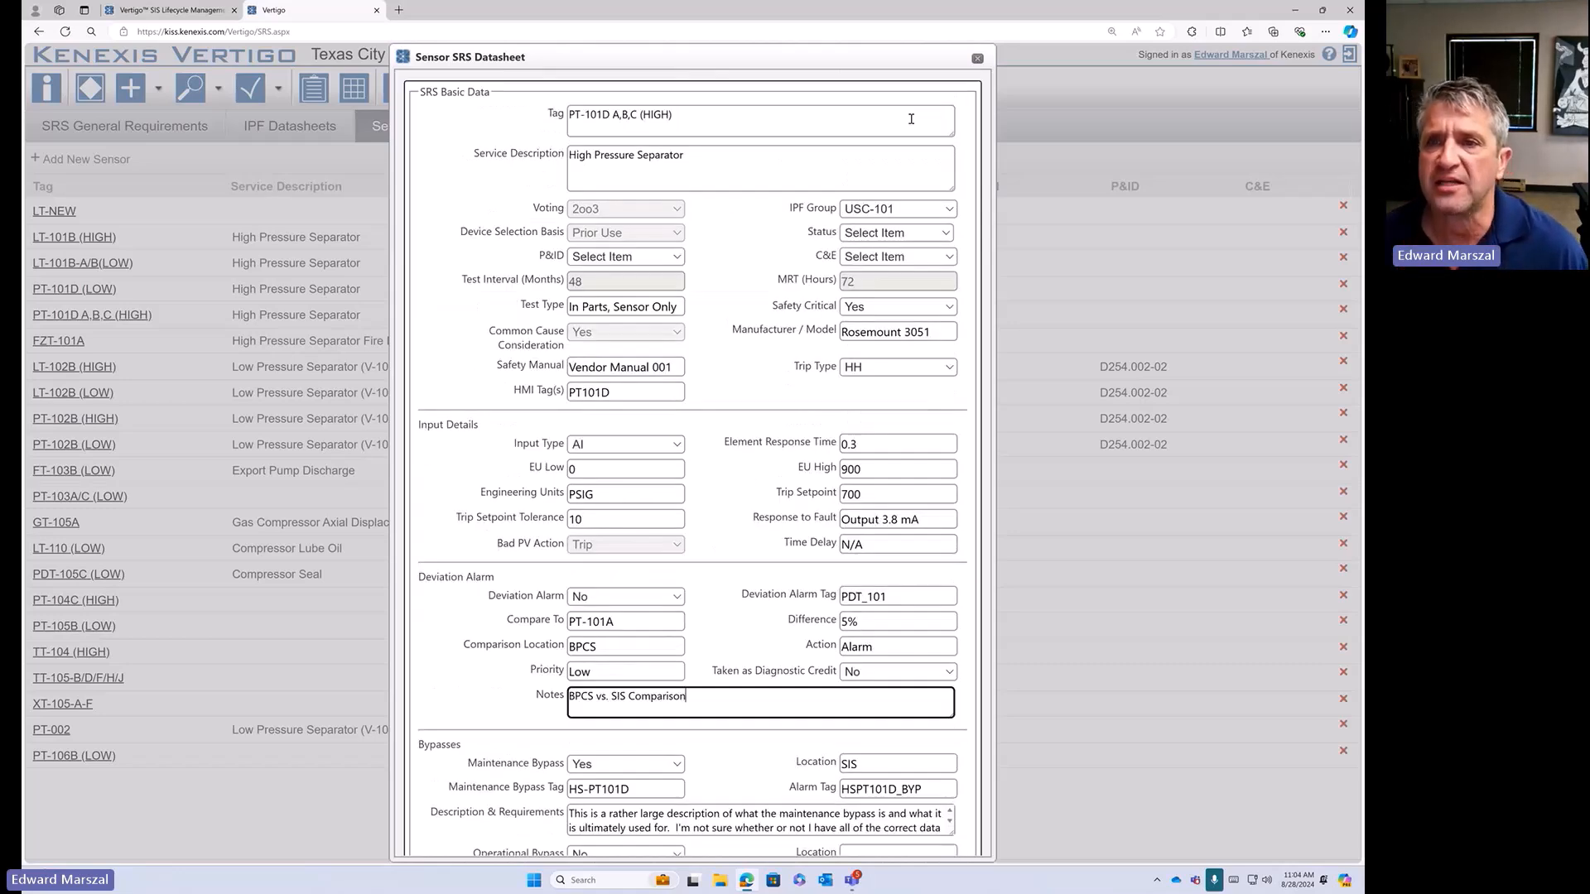
pyautogui.click(978, 59)
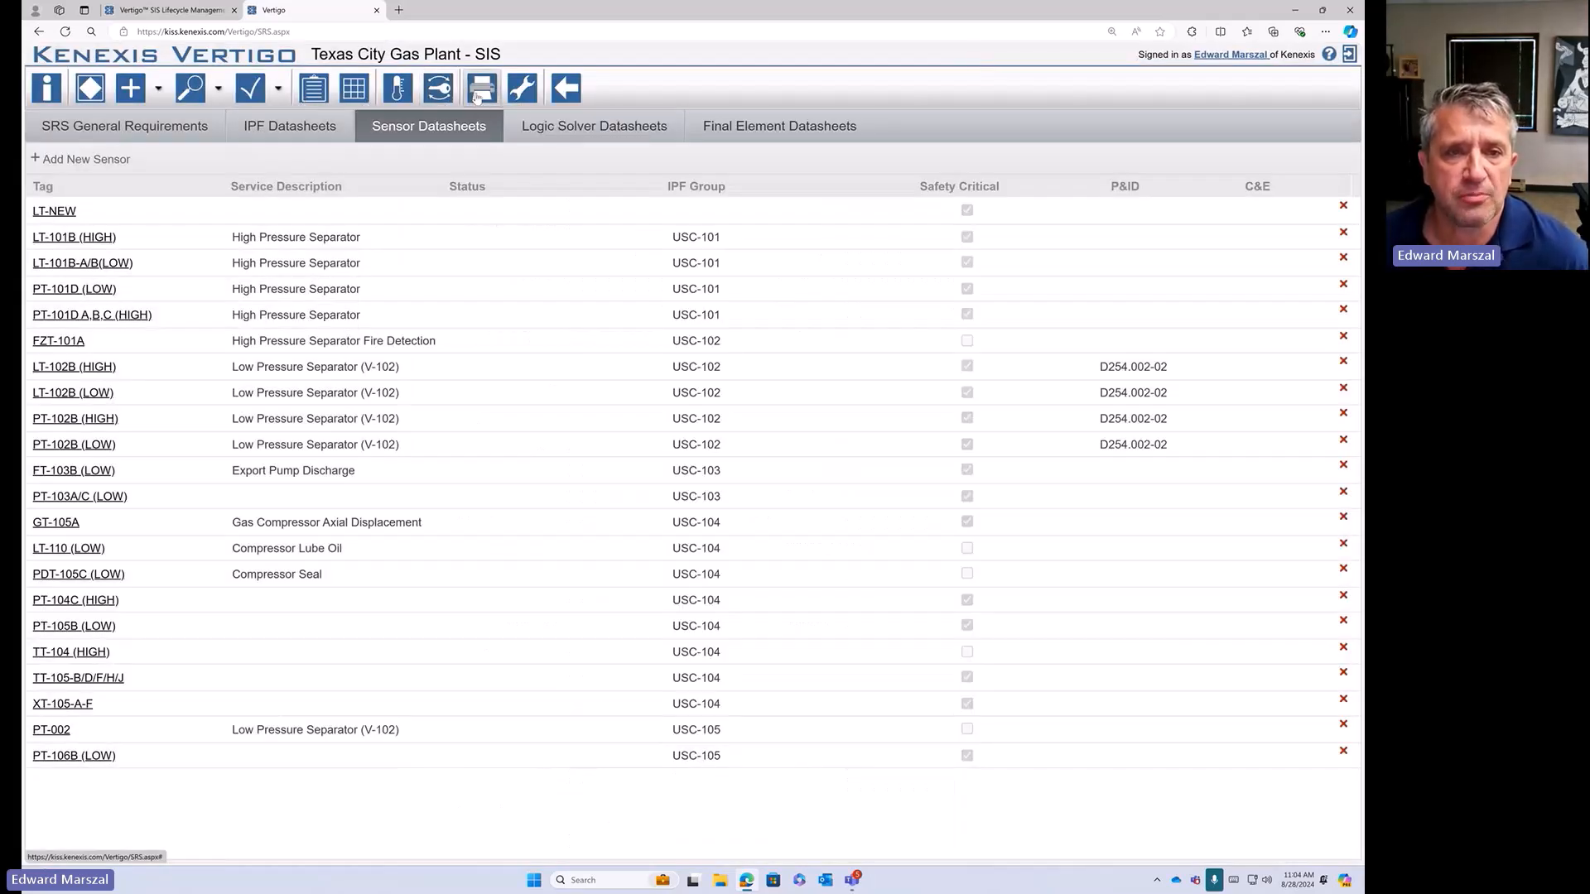
# - Open the study settings and expand the sensor Deviation Alarm fields under SRS Tracked Fields
pyautogui.click(520, 96)
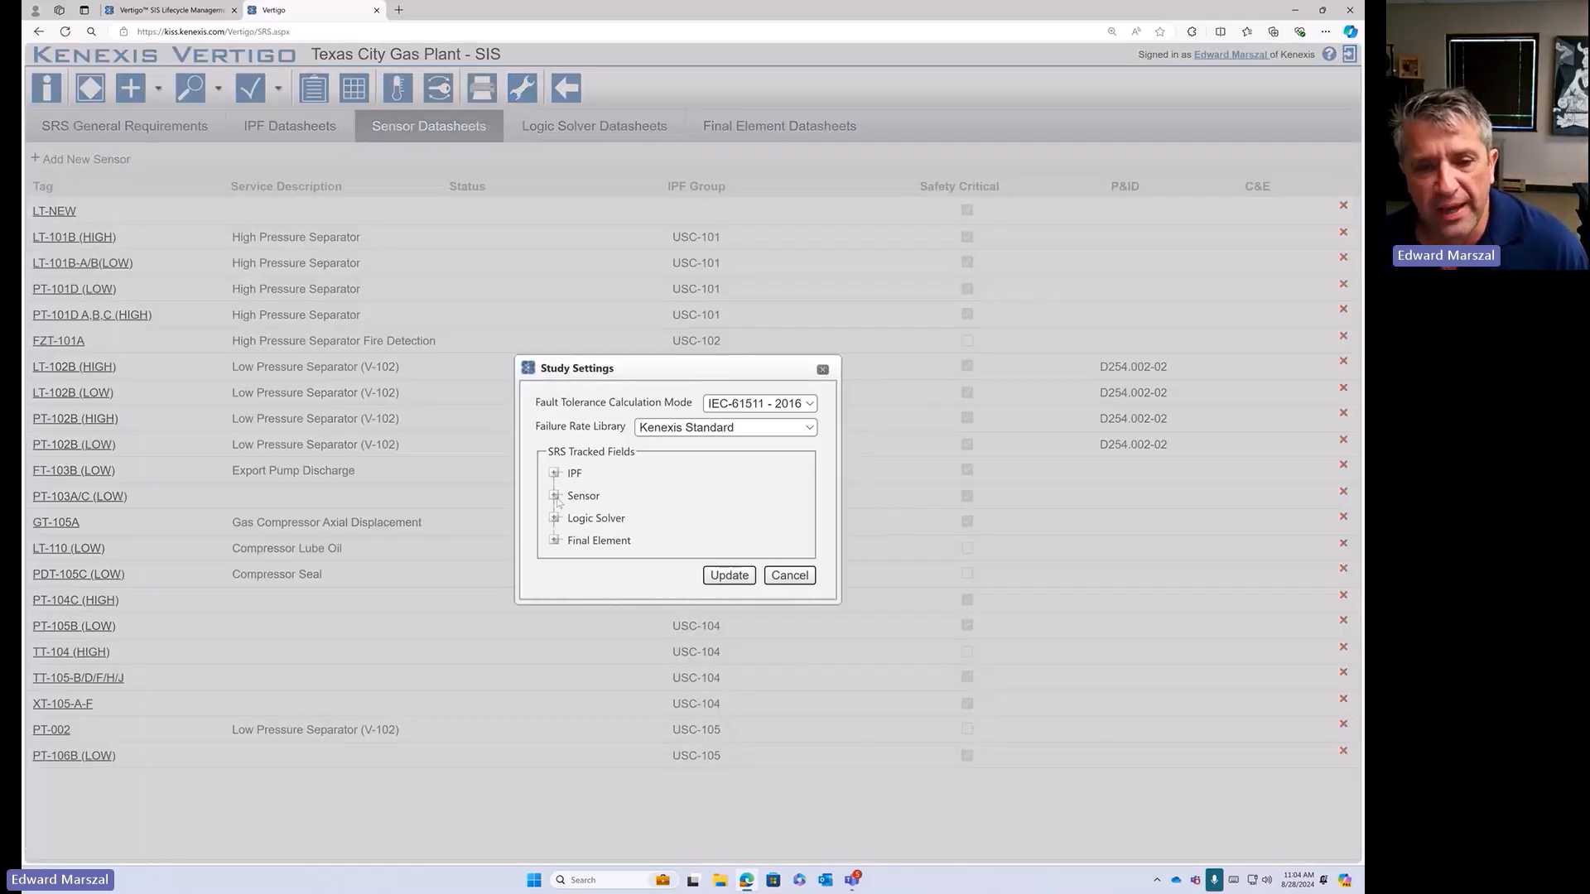
pyautogui.moveTo(559, 452); pyautogui.dragTo(623, 453)
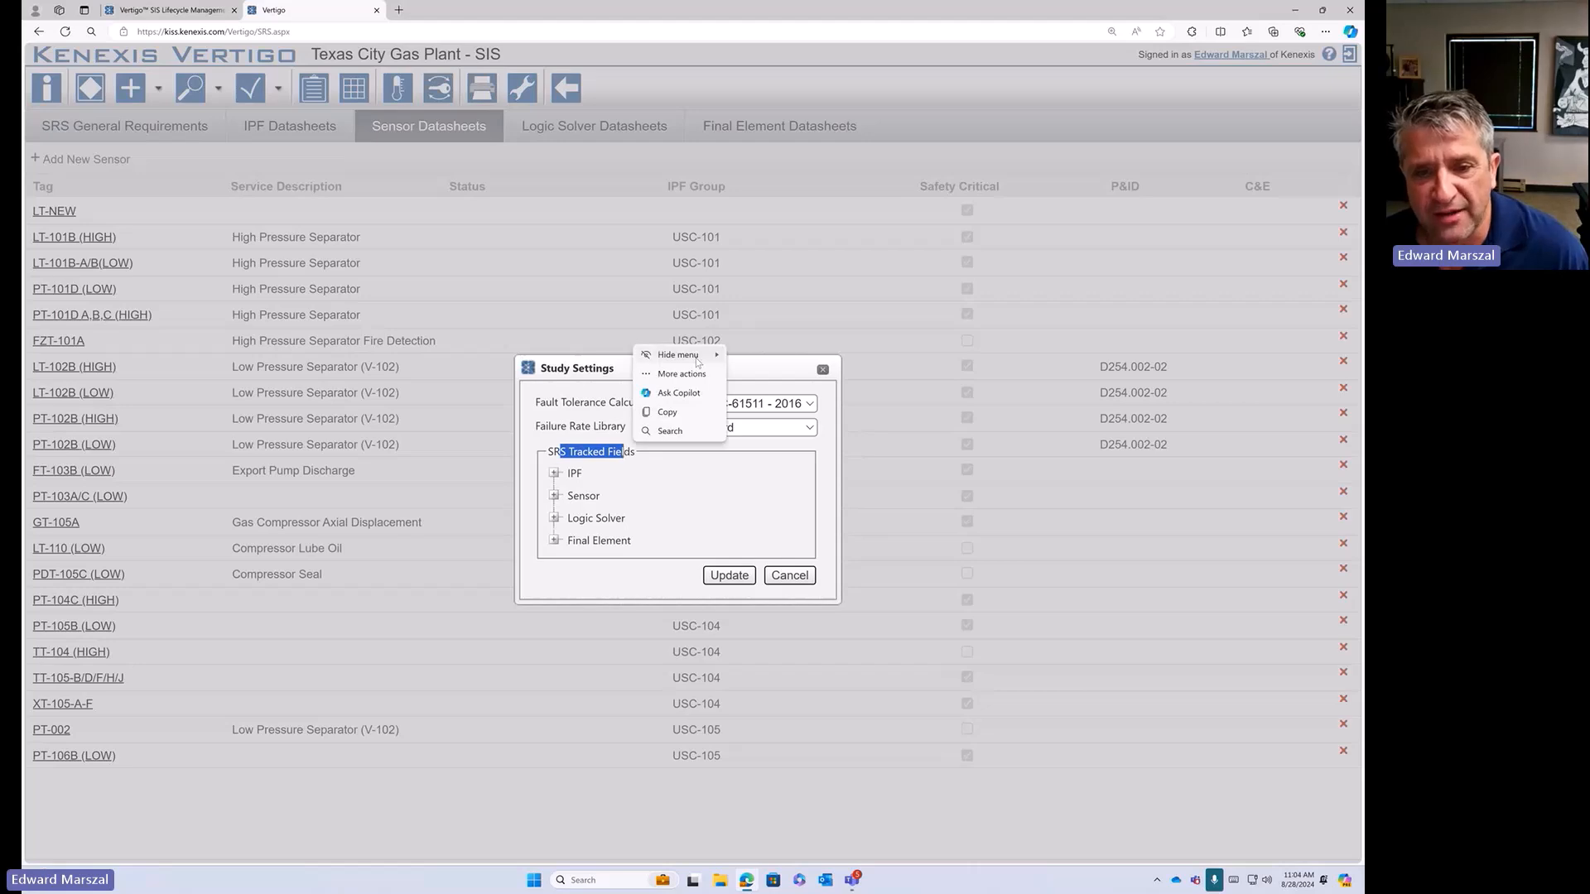
pyautogui.moveTo(762, 373); pyautogui.dragTo(762, 246)
pyautogui.click(554, 368)
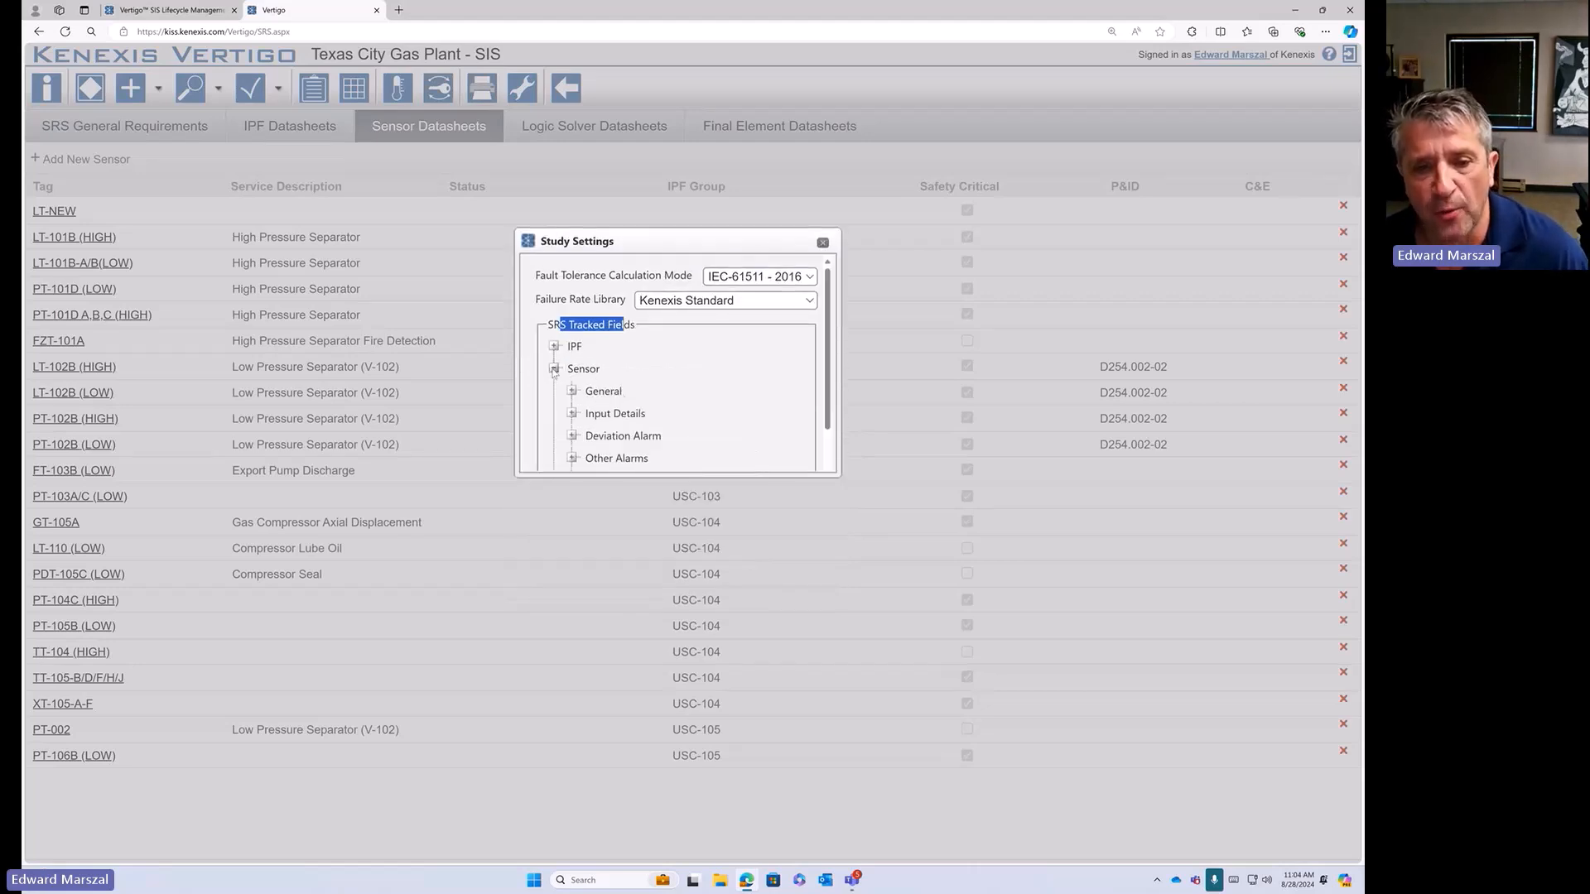
pyautogui.click(571, 435)
# - Stop tracking all nine sensor Deviation Alarm fields, from Deviation Alarm through Notes, and apply the updated study settings
pyautogui.click(607, 458)
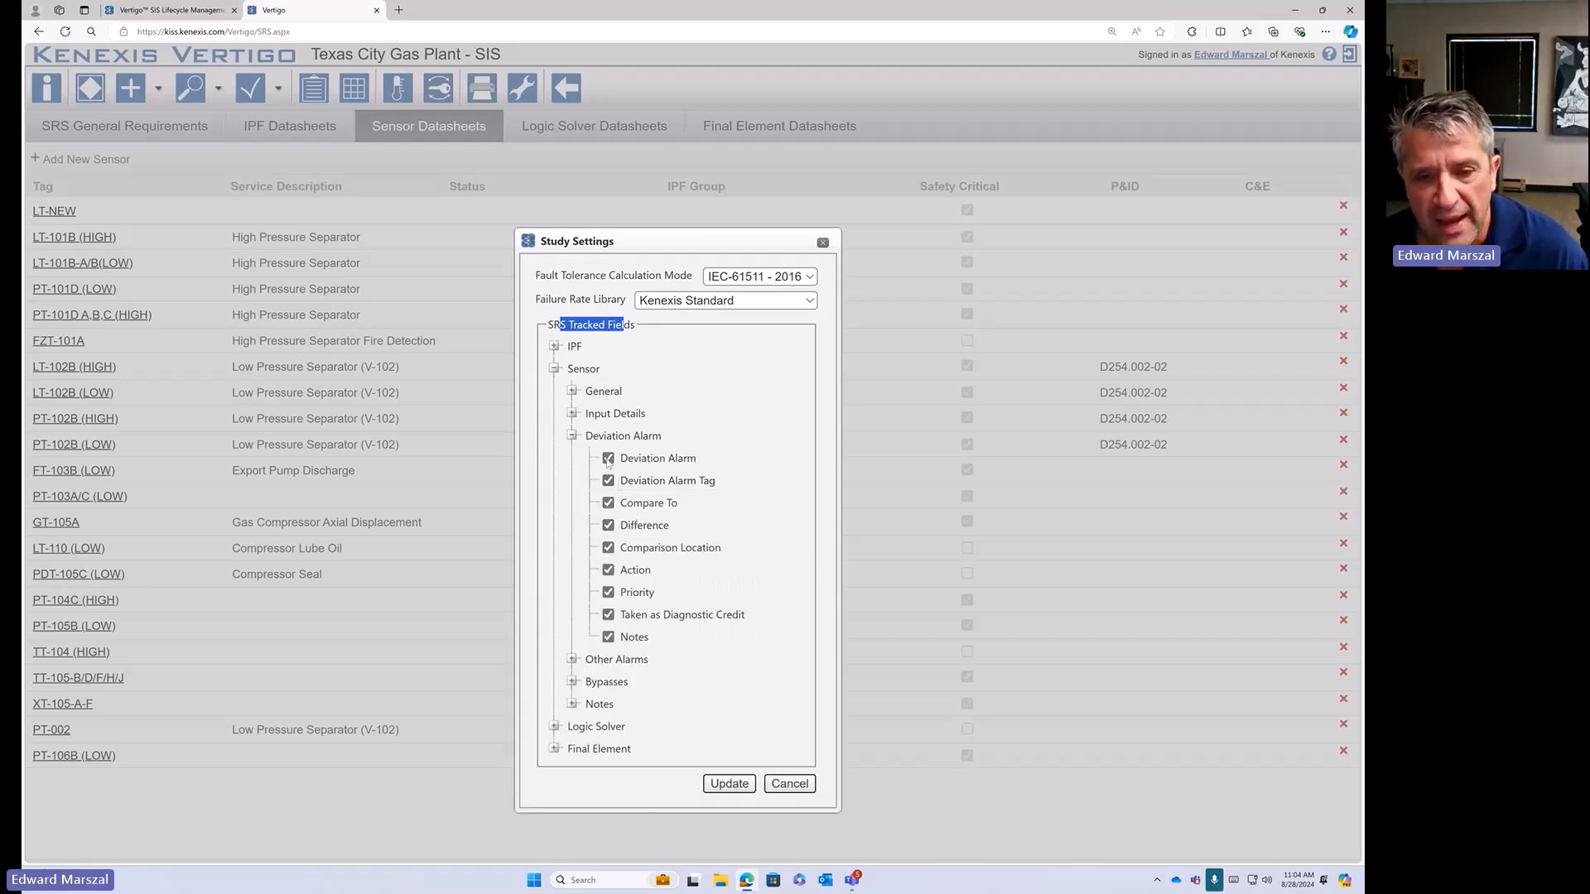
pyautogui.click(607, 481)
pyautogui.click(608, 502)
pyautogui.click(608, 525)
pyautogui.click(608, 547)
pyautogui.click(608, 570)
pyautogui.click(608, 592)
pyautogui.click(608, 614)
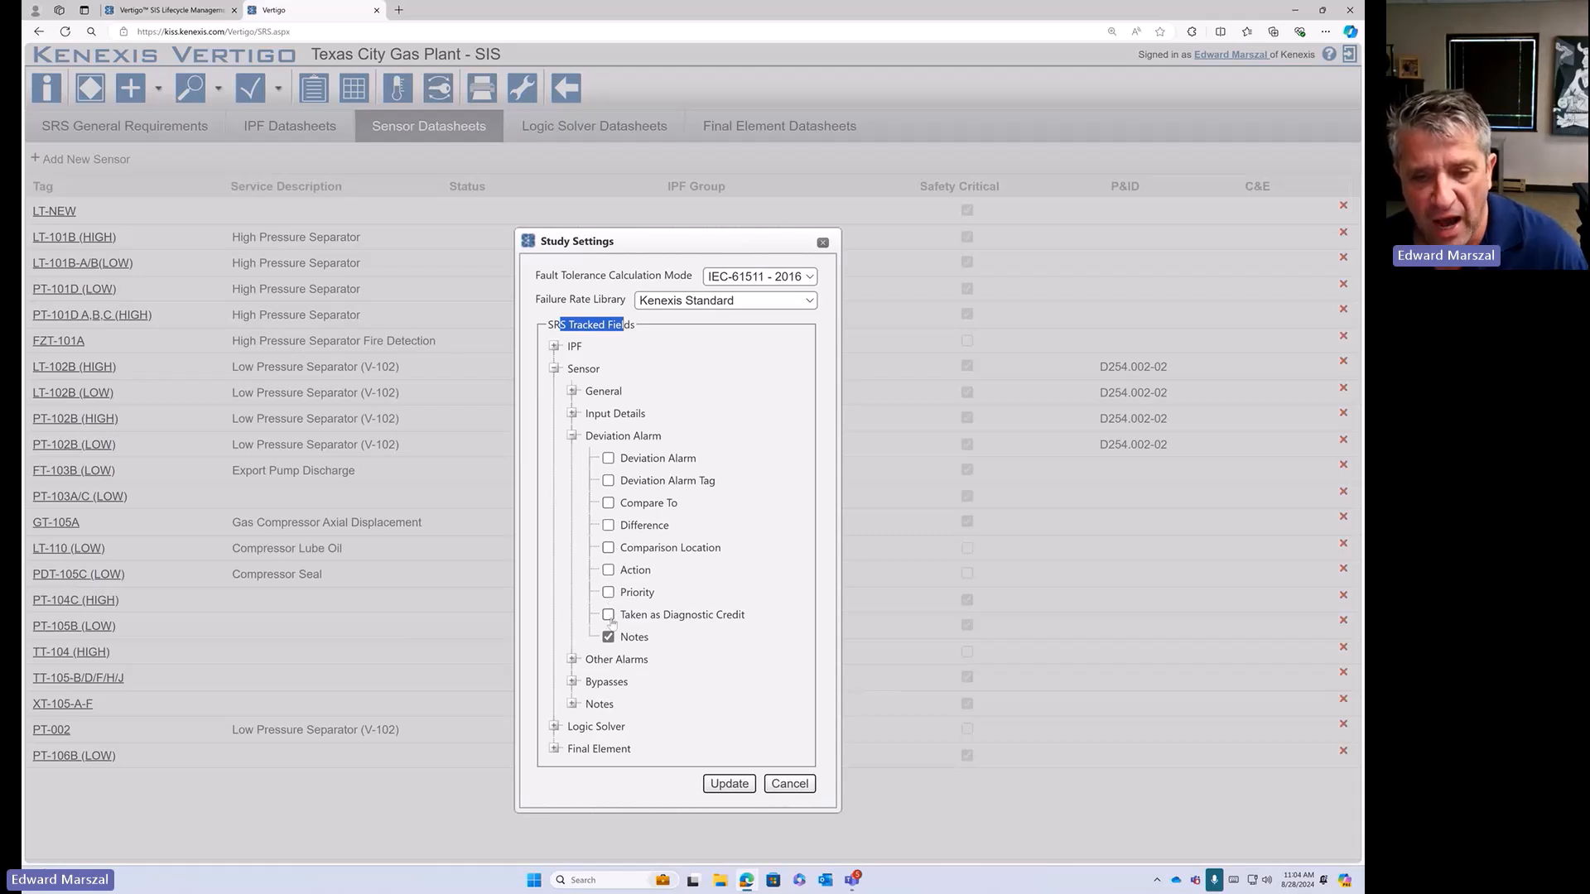
pyautogui.click(608, 636)
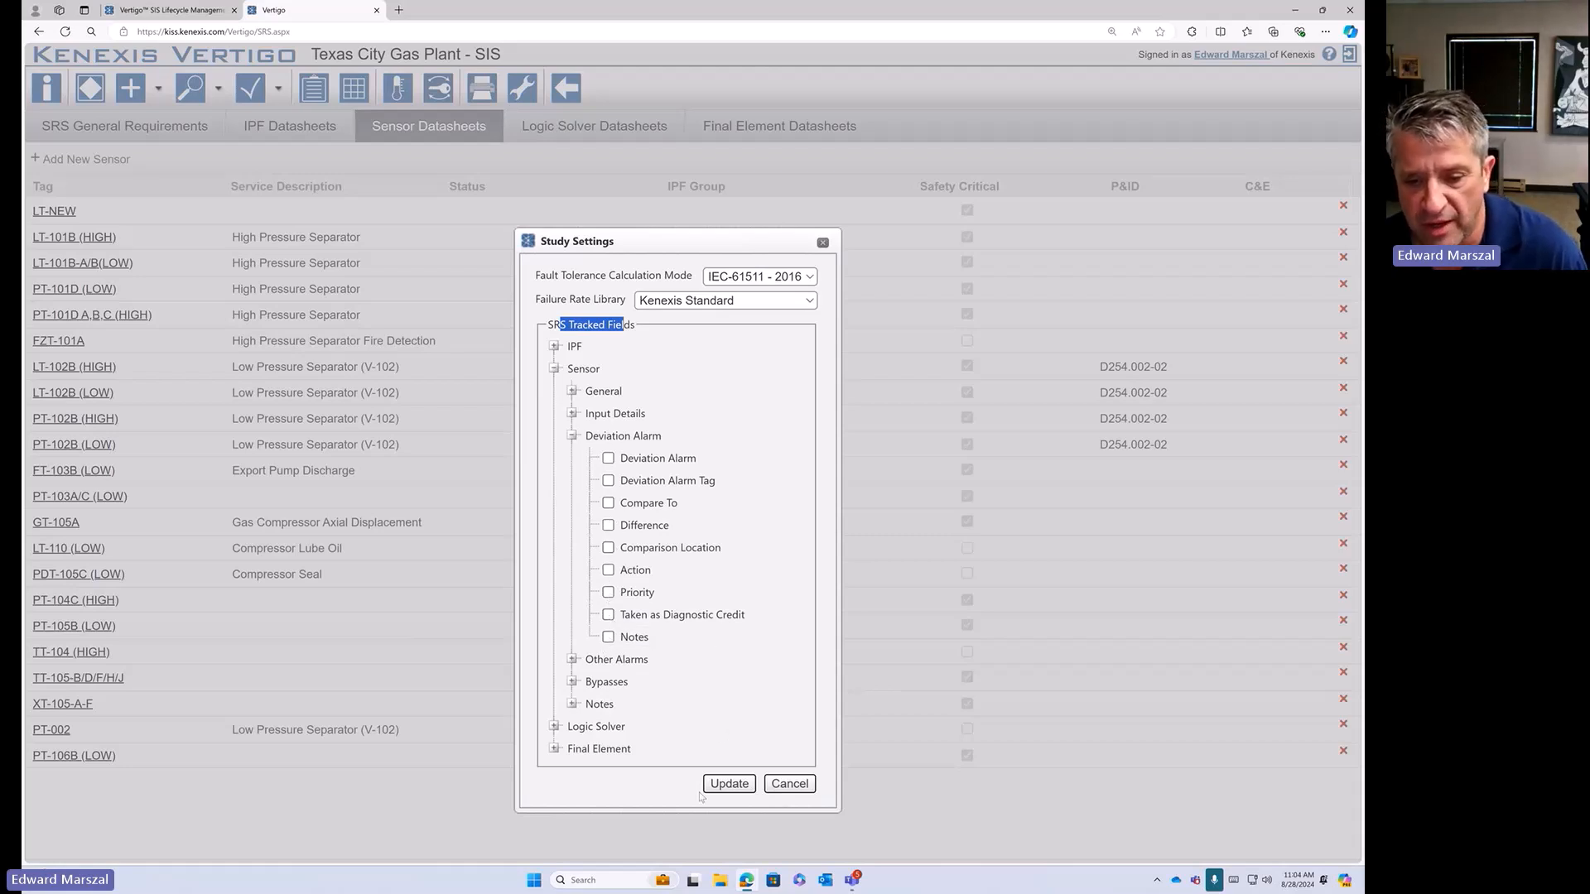
pyautogui.click(731, 790)
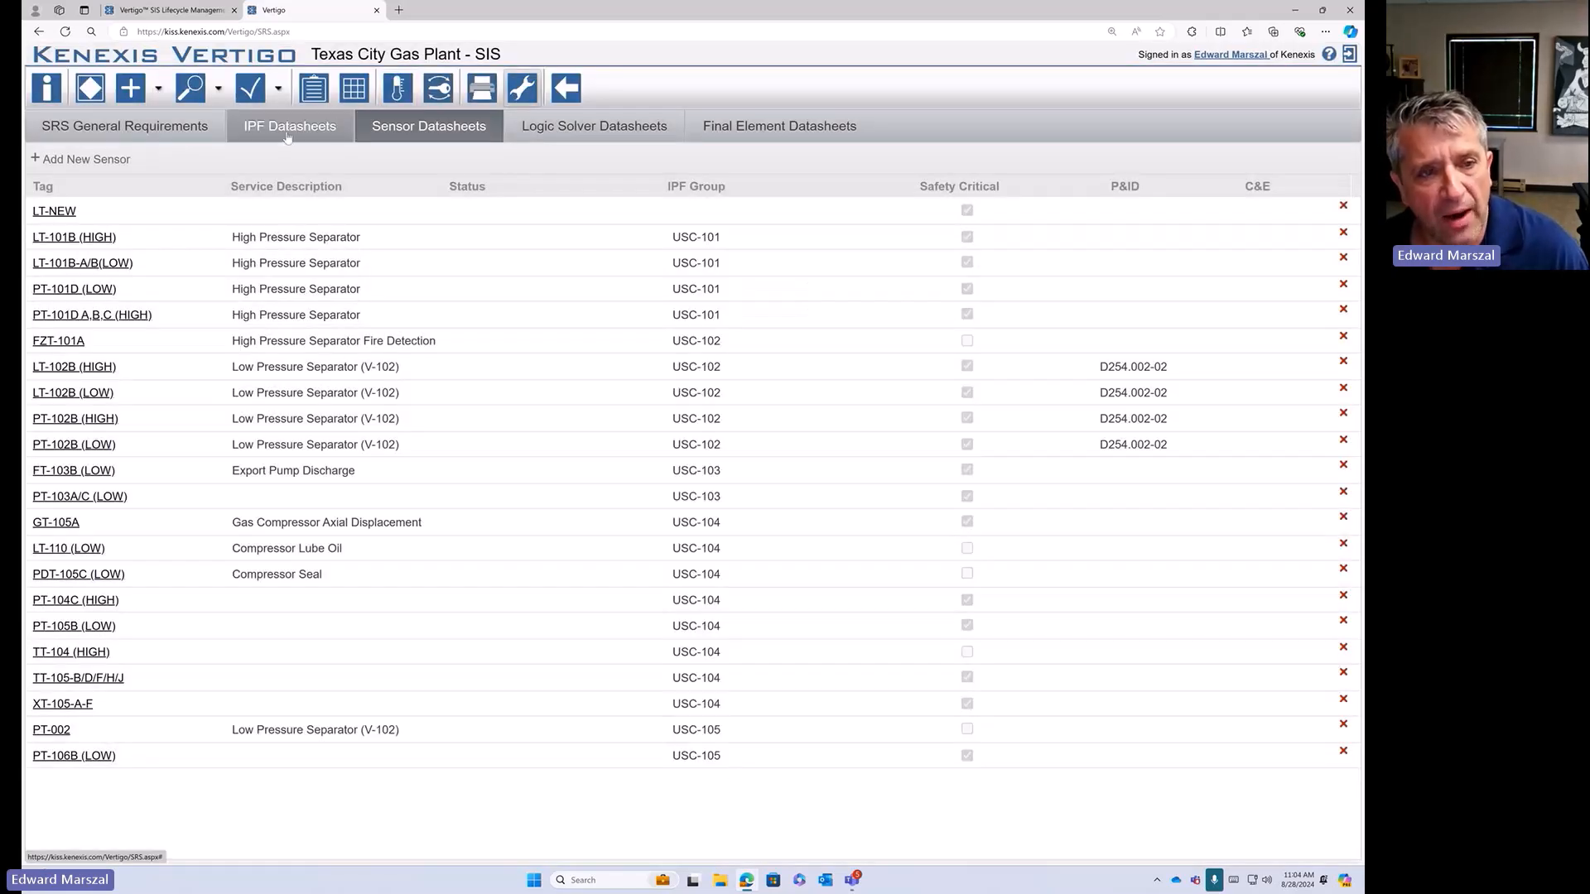
# - Check the sections of the PT-101D A,B,C (HIGH) sensor datasheet, close it without saving, and view the logic solver datasheet list
pyautogui.click(118, 325)
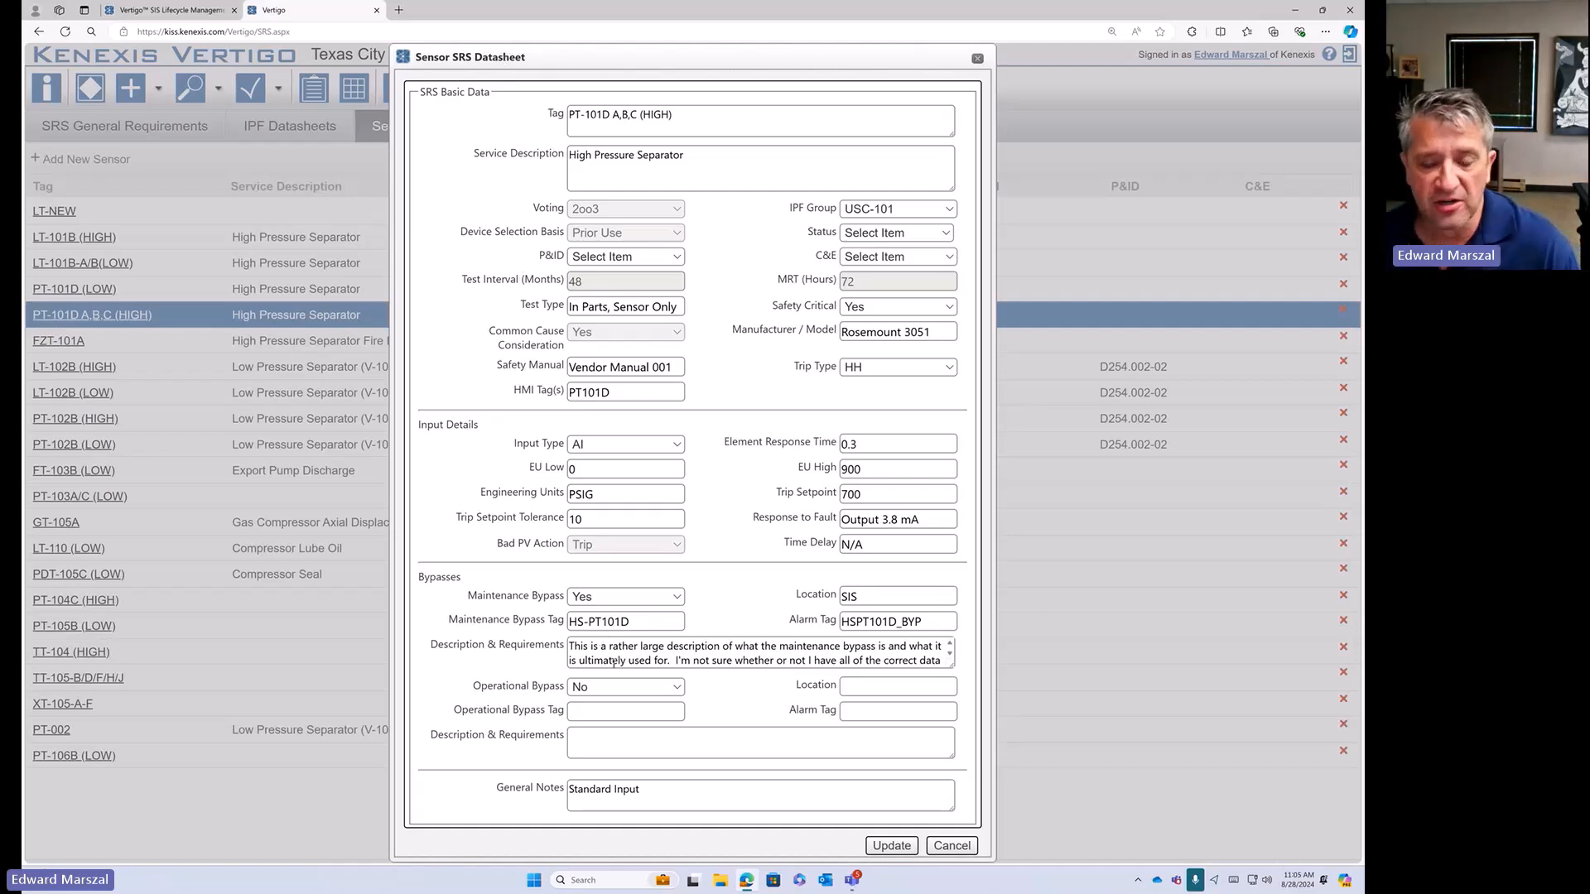
pyautogui.click(963, 845)
pyautogui.click(628, 133)
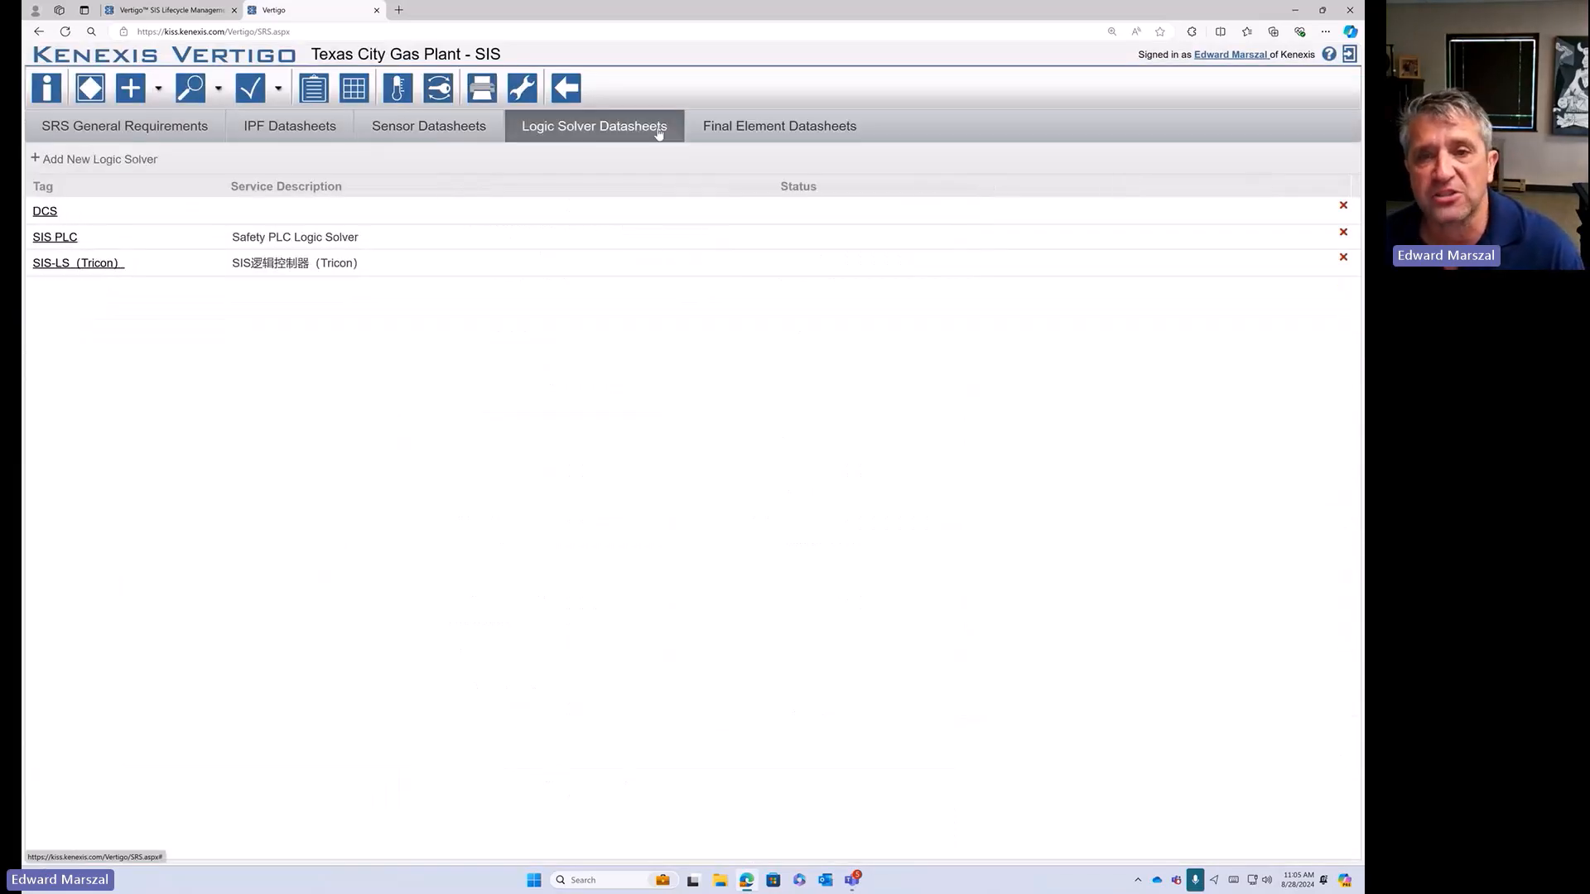
# - Examine the final element datasheet for SDV-101B (CLOSE), including its basic data, and close it without saving
pyautogui.click(791, 126)
pyautogui.click(102, 212)
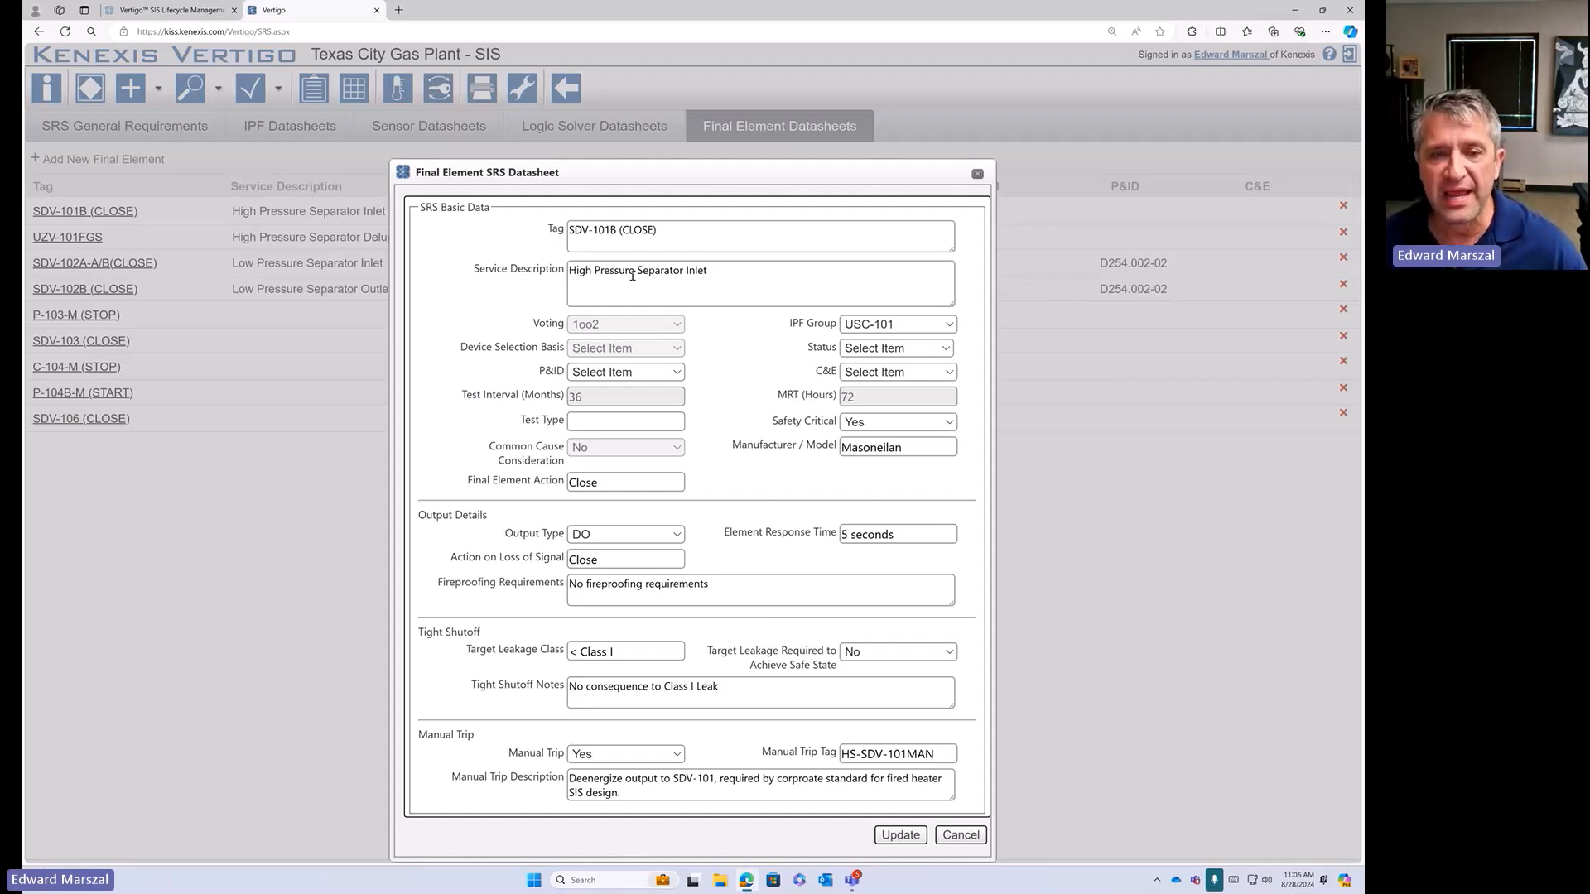
pyautogui.moveTo(552, 230); pyautogui.dragTo(935, 372)
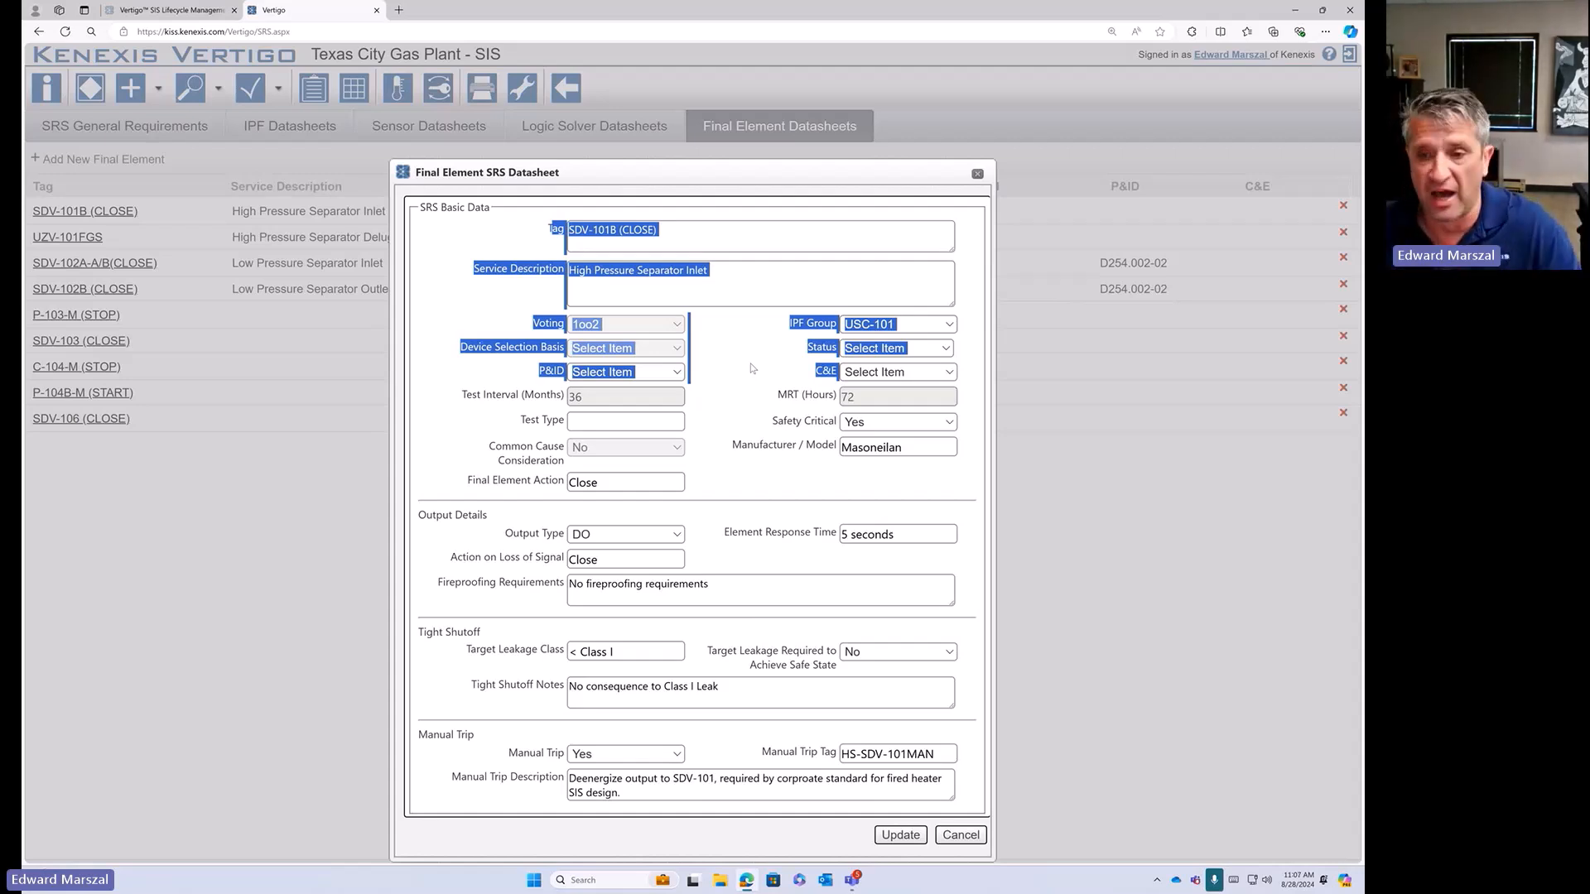
pyautogui.click(960, 834)
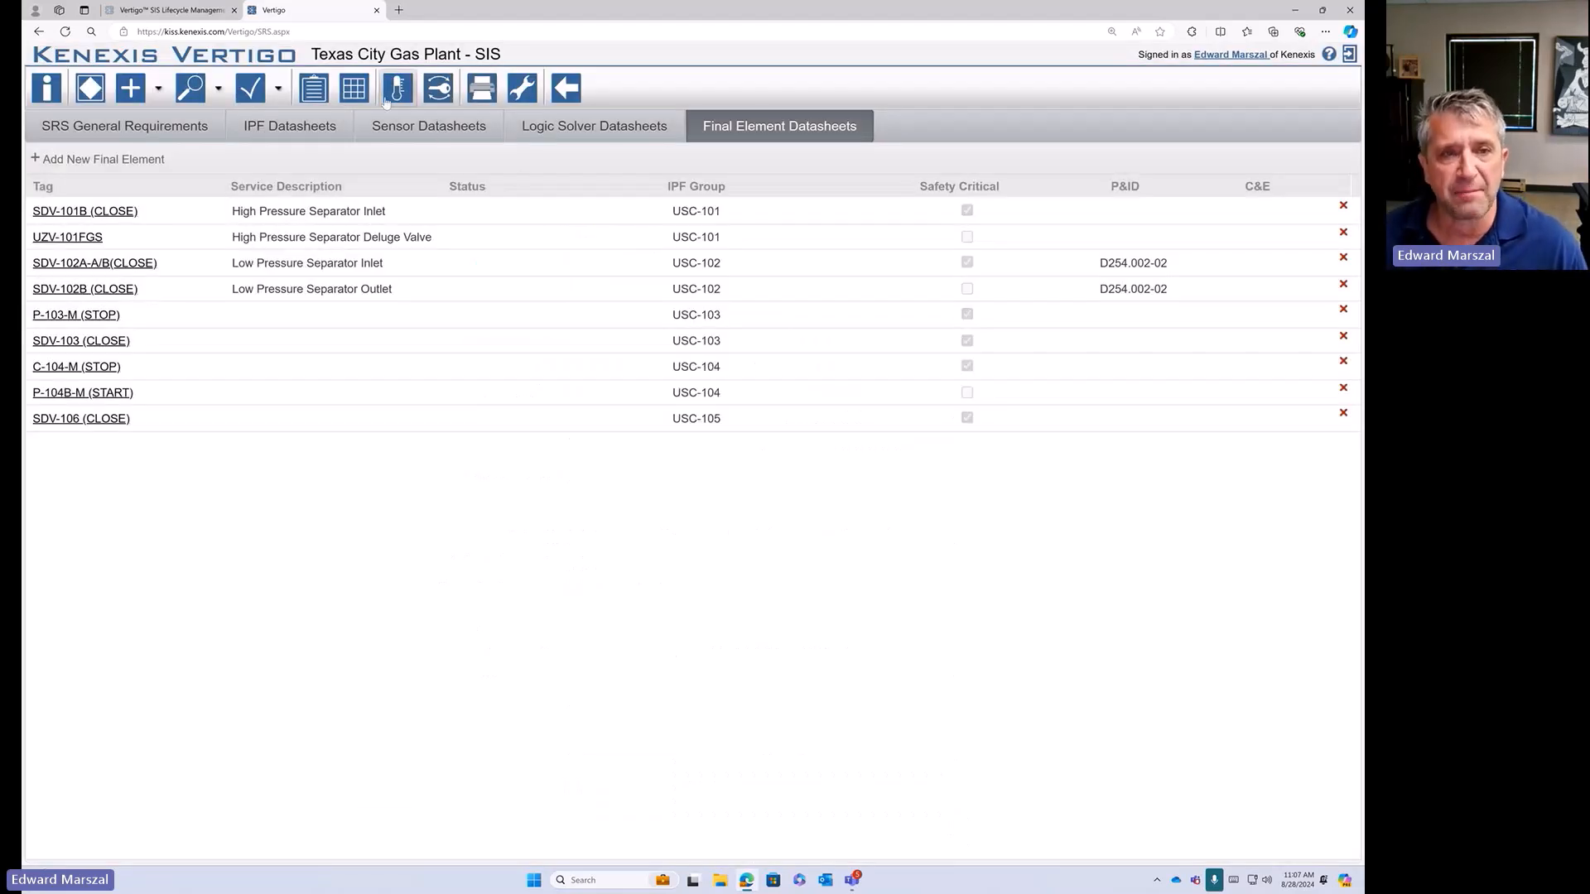
# - Open the cause and effect diagram, review the LT-101B (HIGH) sensor datasheet from its row, and close it without saving
pyautogui.click(356, 93)
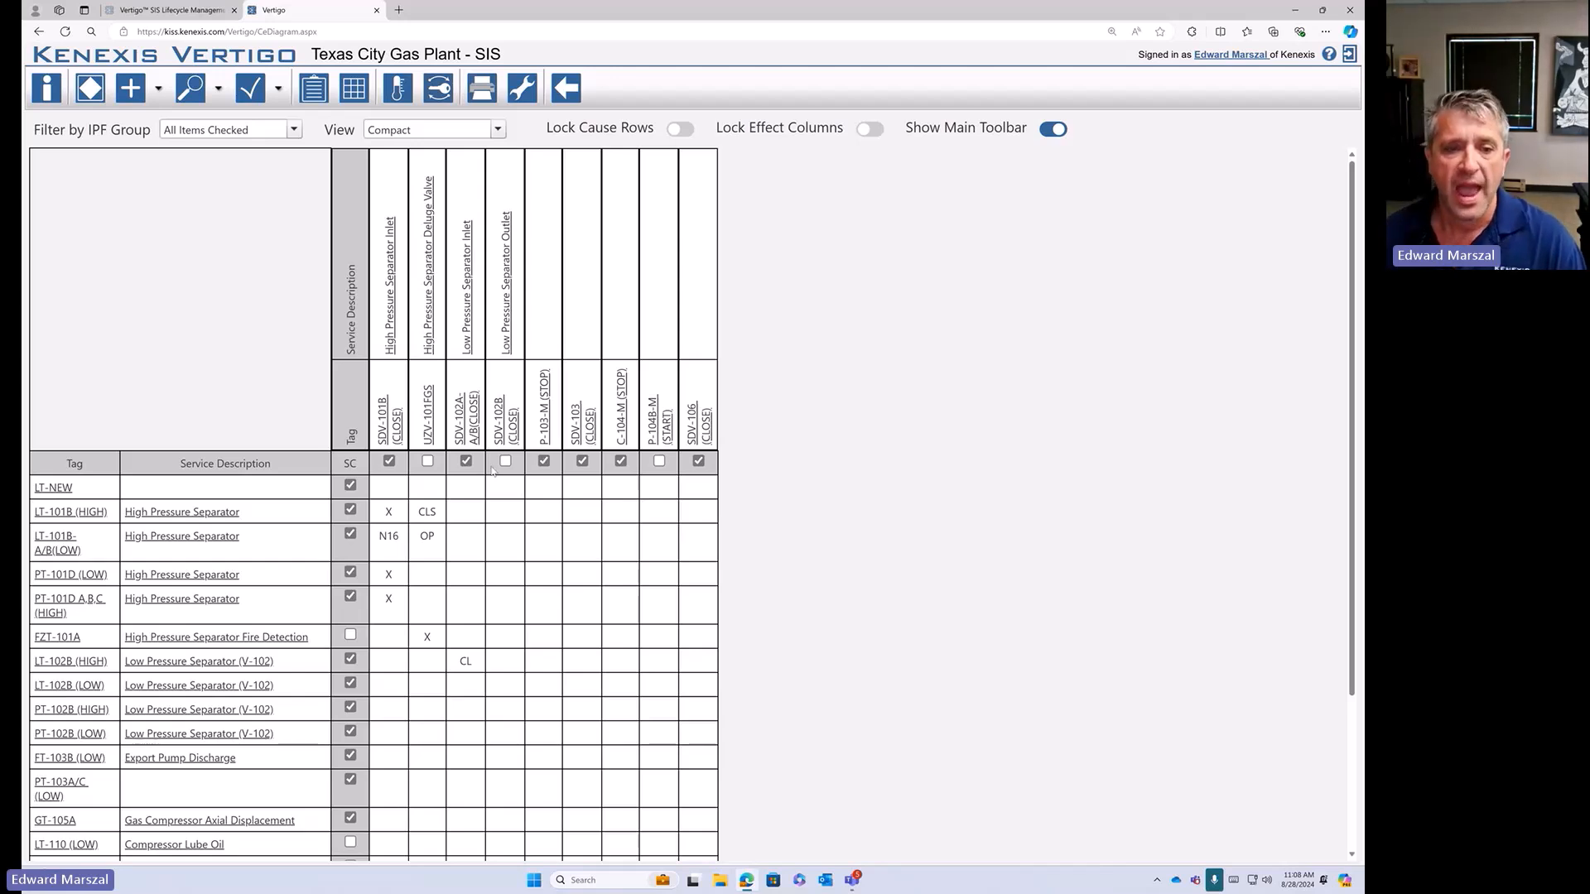
pyautogui.scroll(-1, 495, 471)
pyautogui.scroll(1, 430, 389)
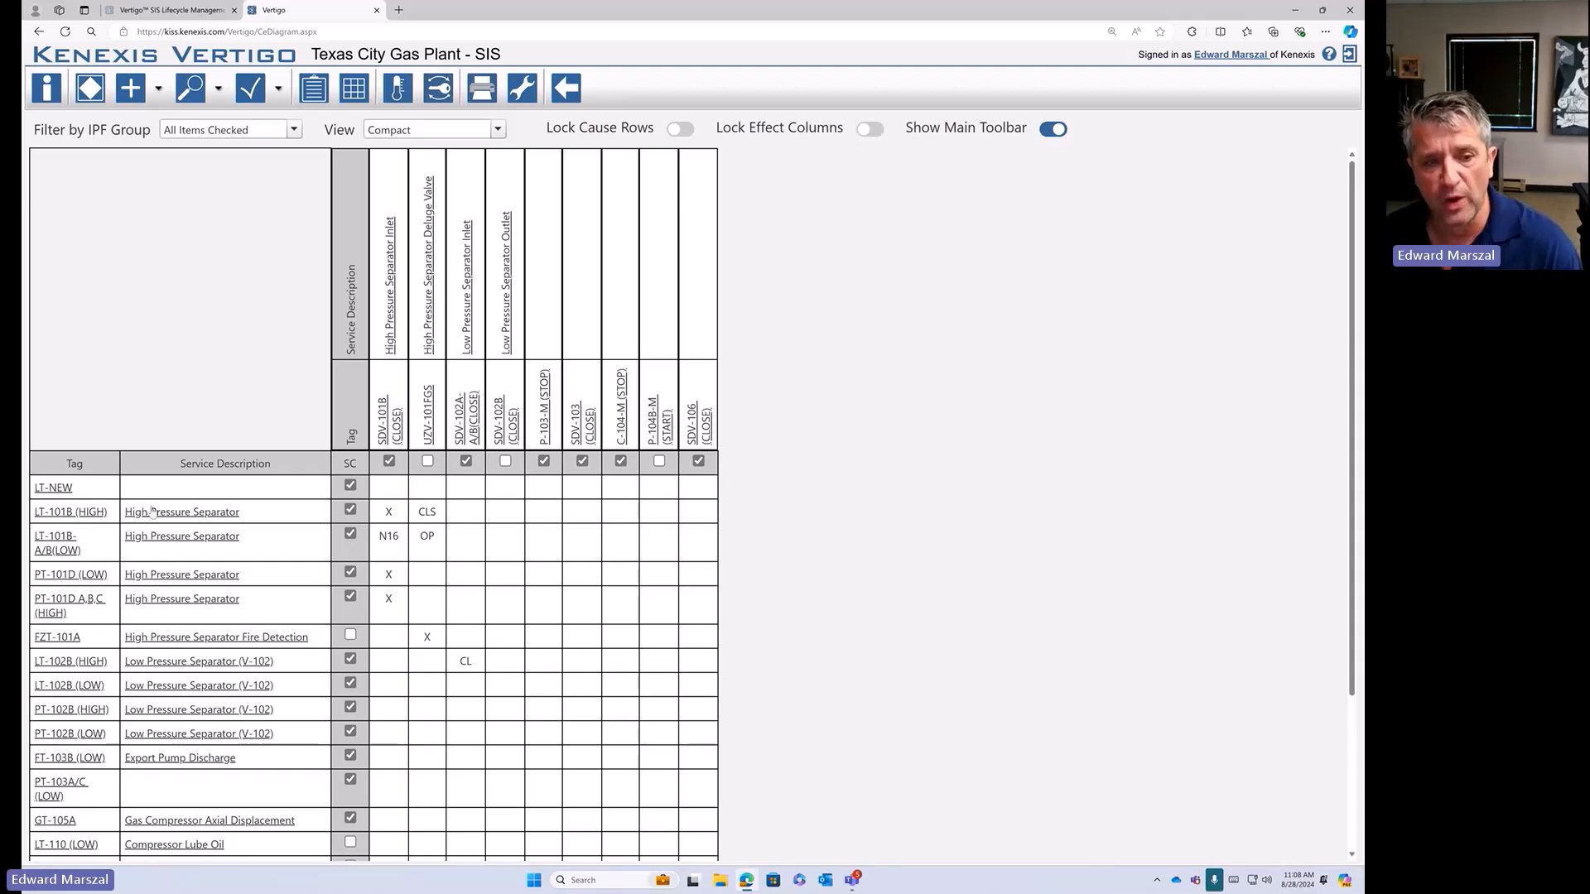
pyautogui.click(199, 517)
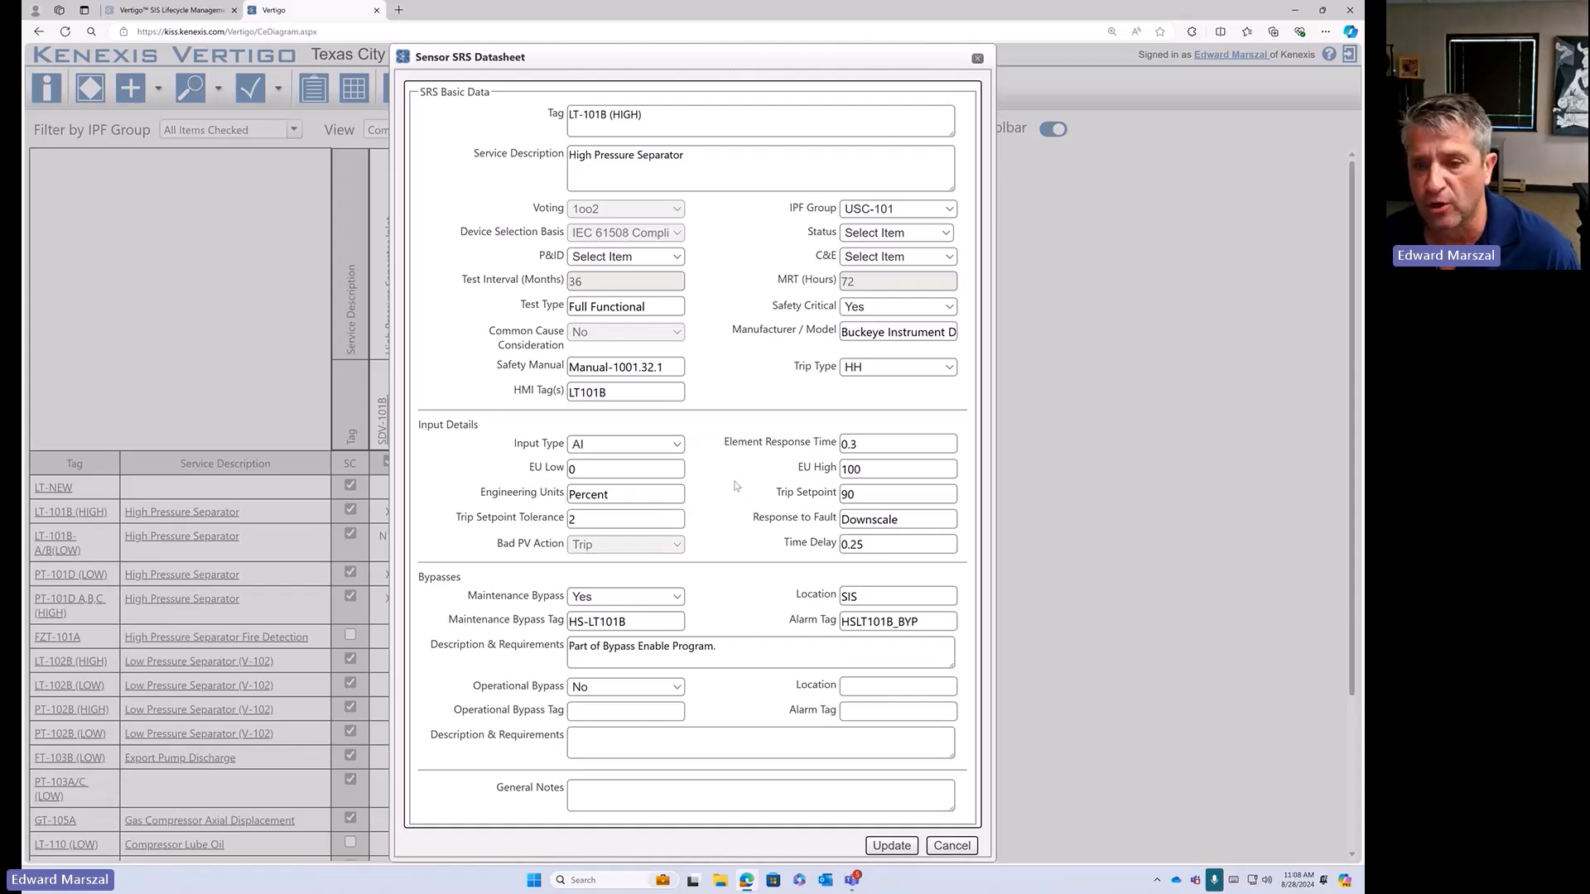
pyautogui.click(951, 845)
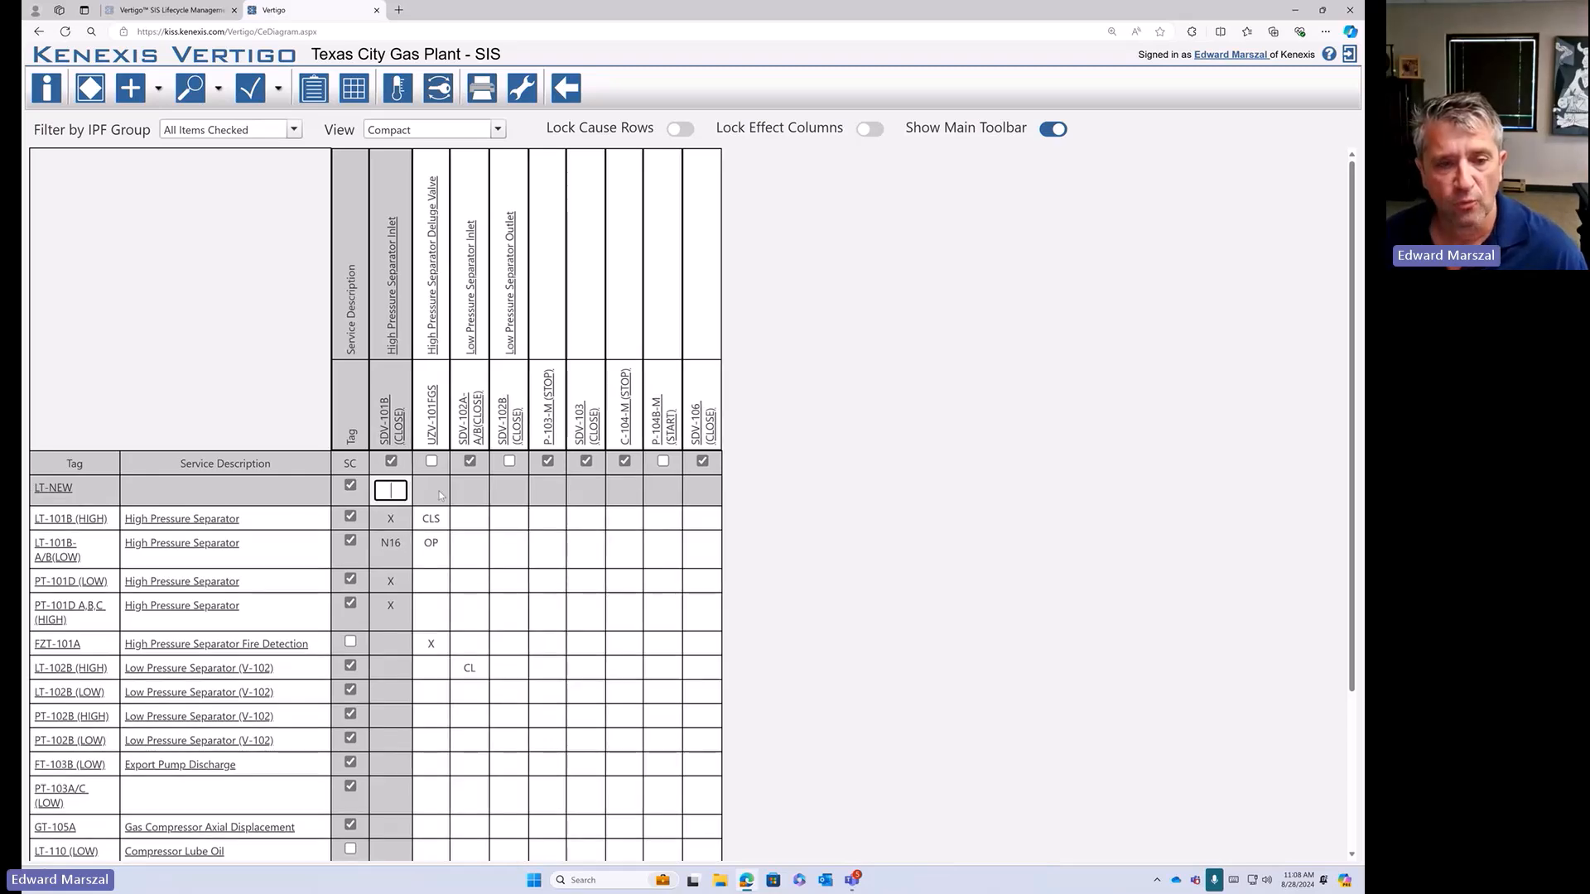
# - Enter X where the LT-NEW cause row meets the SDV-101B (CLOSE) effect column
pyautogui.click(400, 497)
pyautogui.write('X')
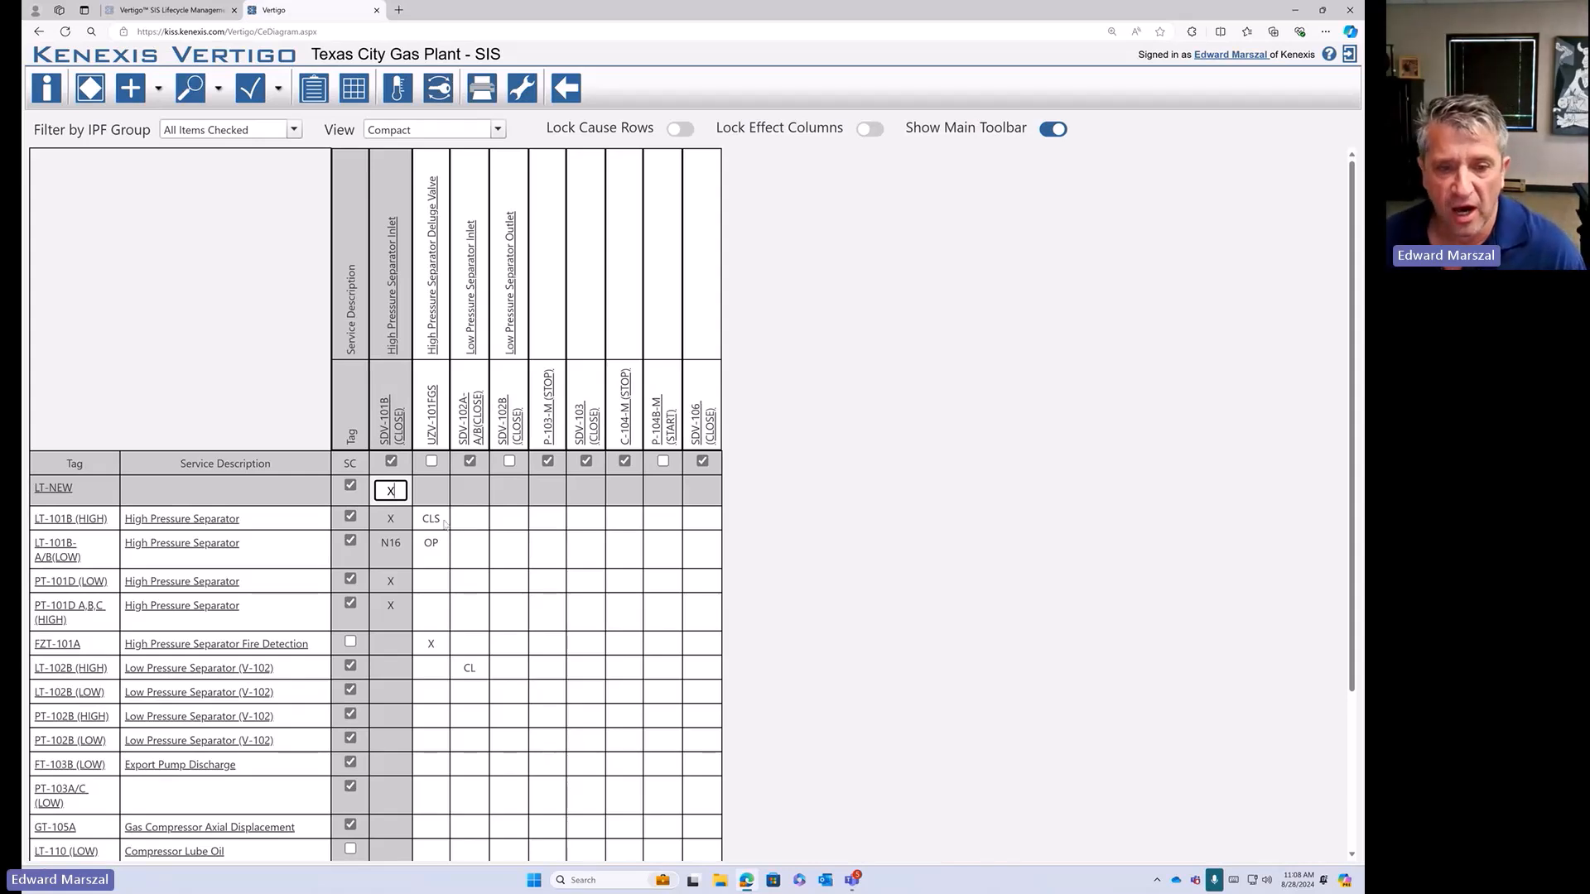
pyautogui.click(435, 523)
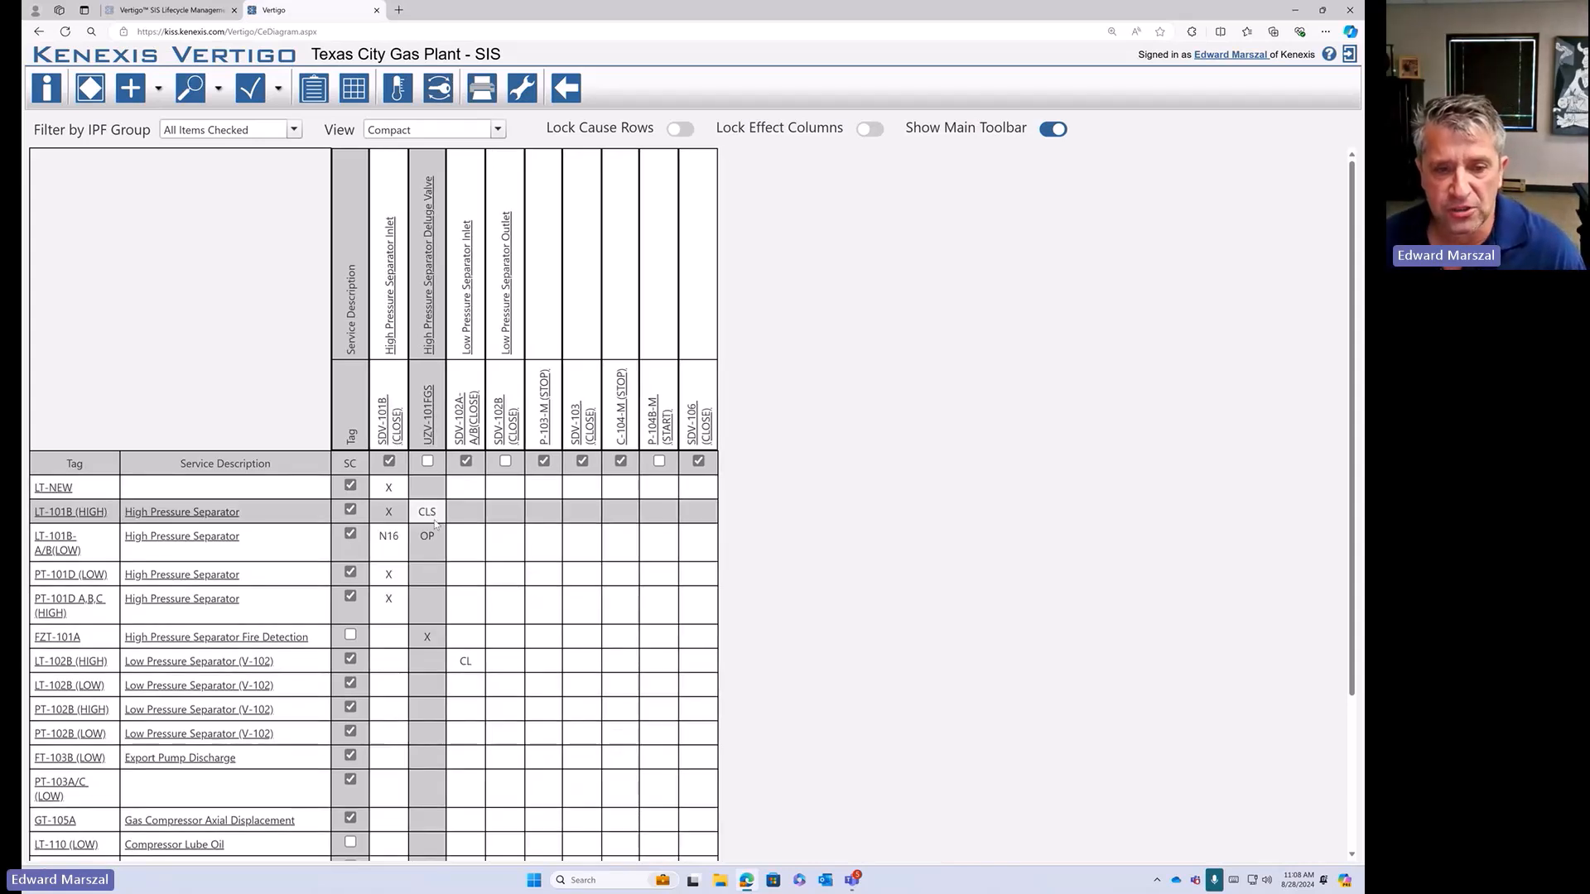
# - Open the LT-101B-A/B(LOW) entry under SDV-101B (CLOSE) for editing and leave the cell
pyautogui.click(397, 540)
pyautogui.click(397, 540)
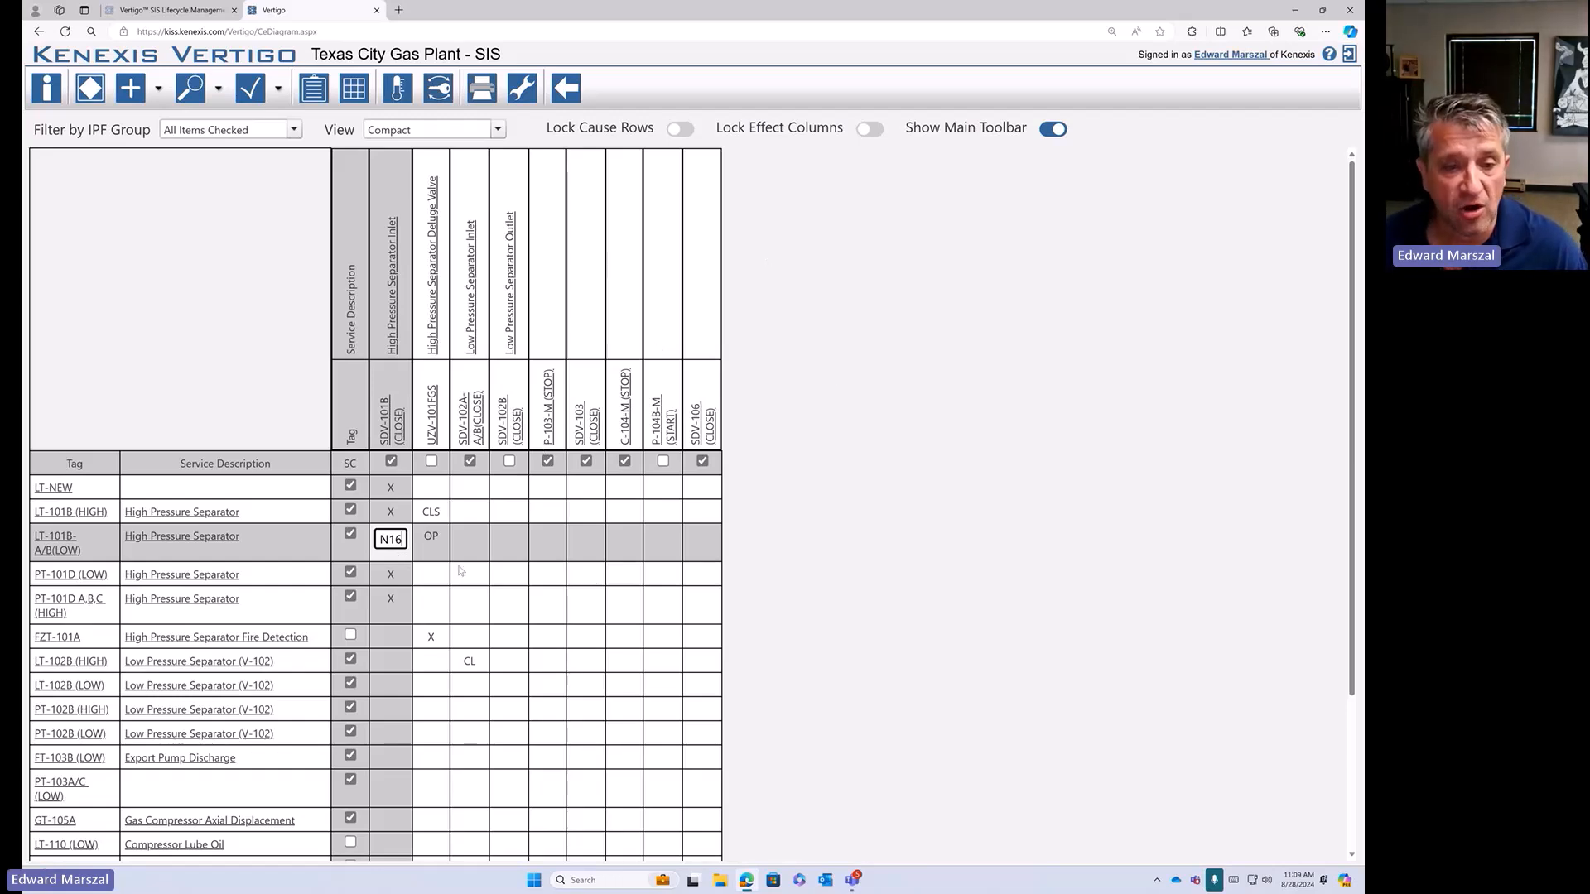
pyautogui.click(472, 537)
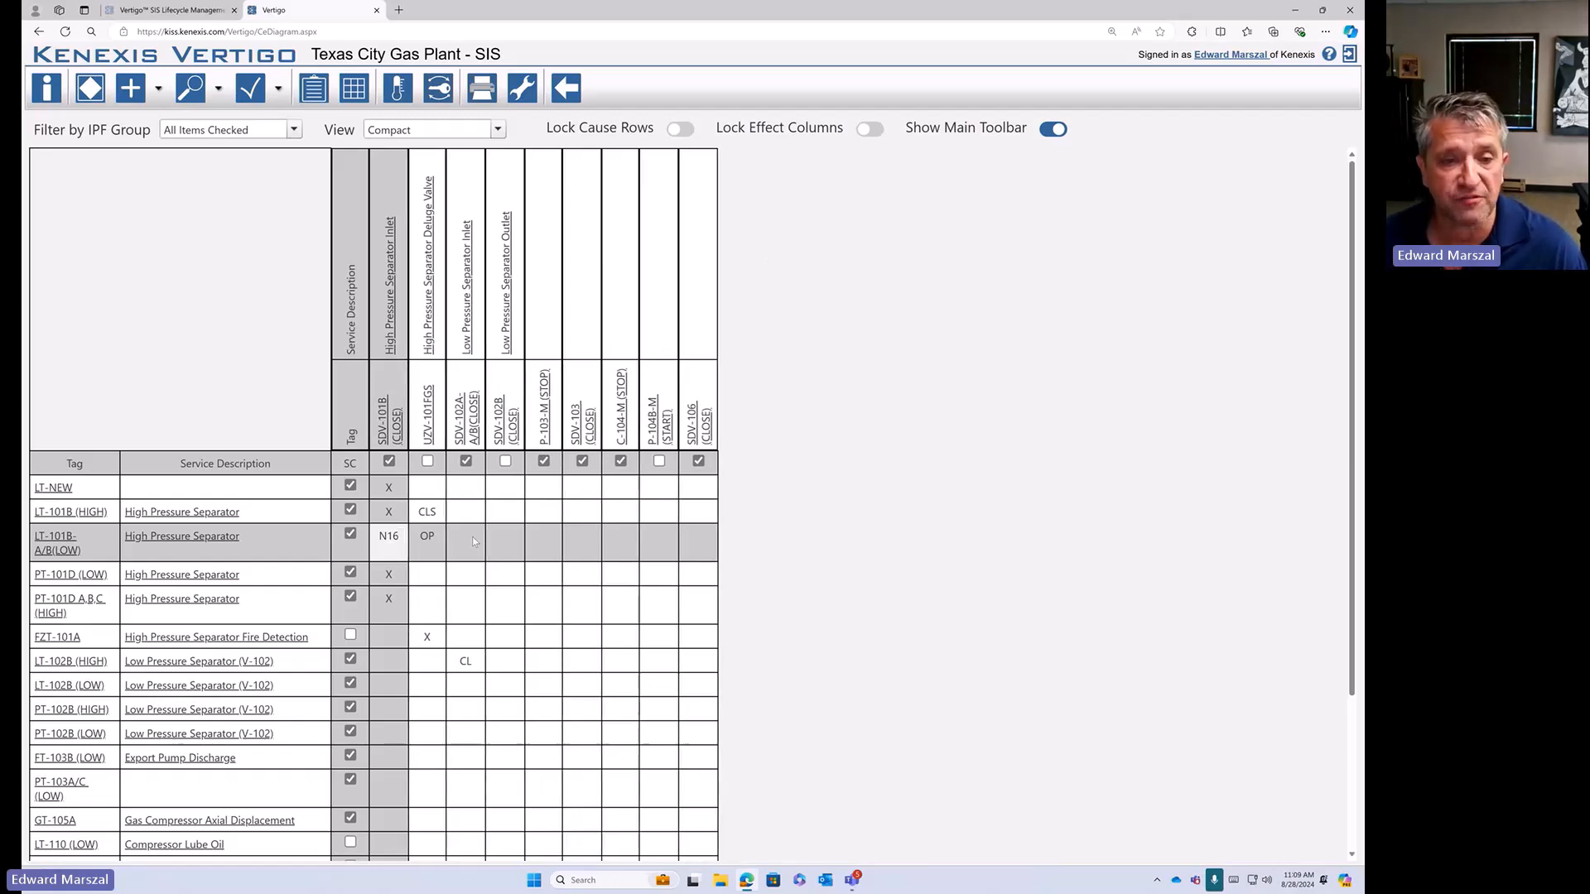
# - Switch the cause row and effect column locks of the diagram on and back off
pyautogui.click(683, 130)
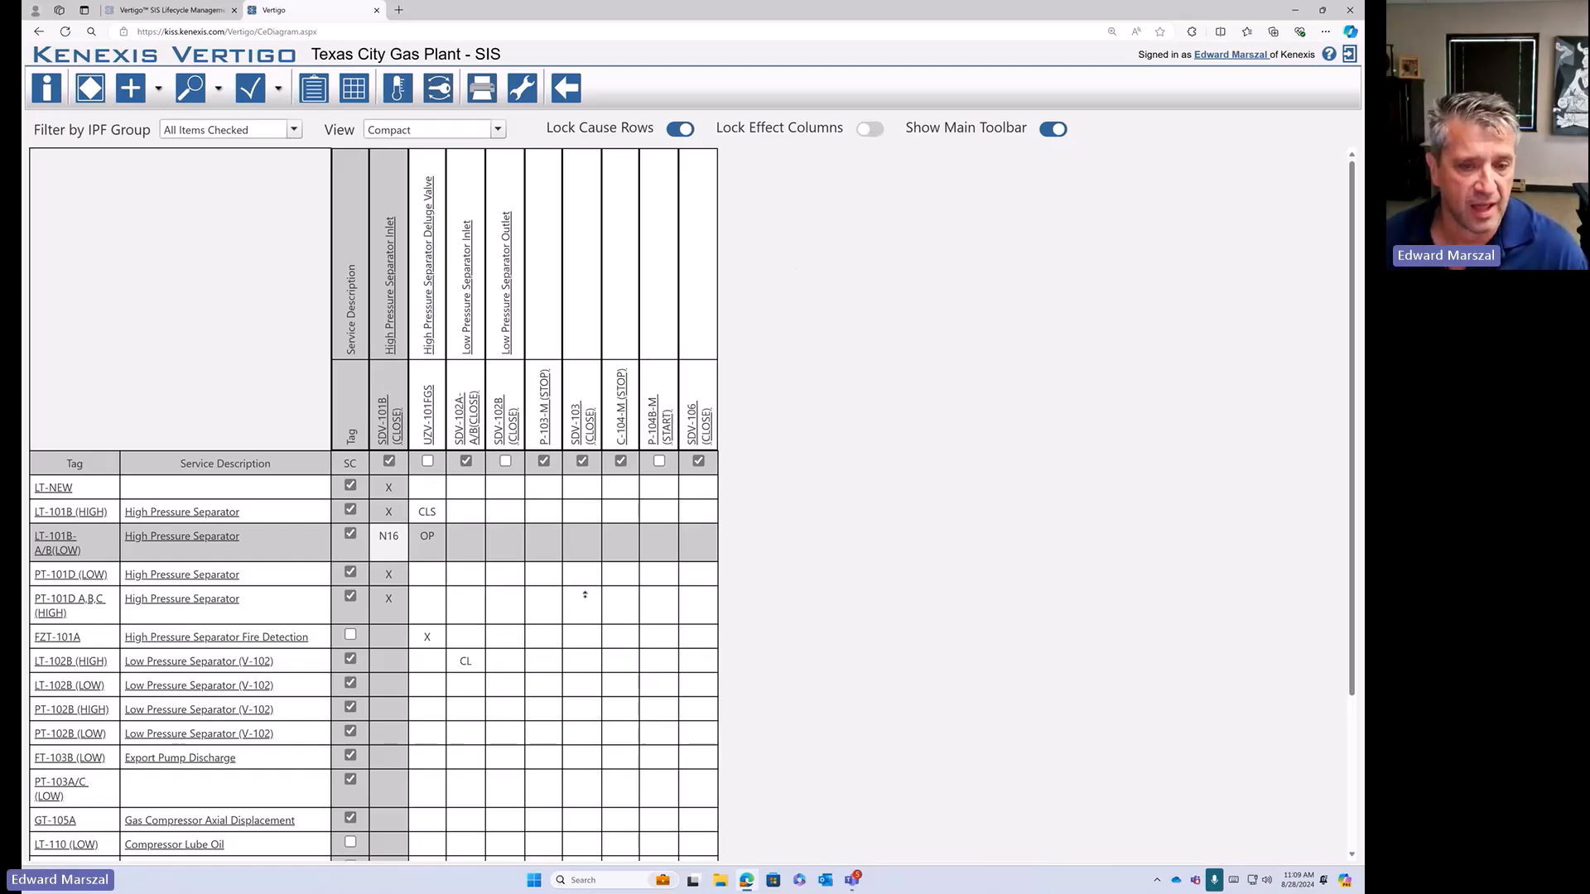
pyautogui.click(868, 132)
pyautogui.click(868, 133)
pyautogui.click(680, 129)
# - Hide the main toolbar above the cause and effect diagram and show it again
pyautogui.click(1052, 130)
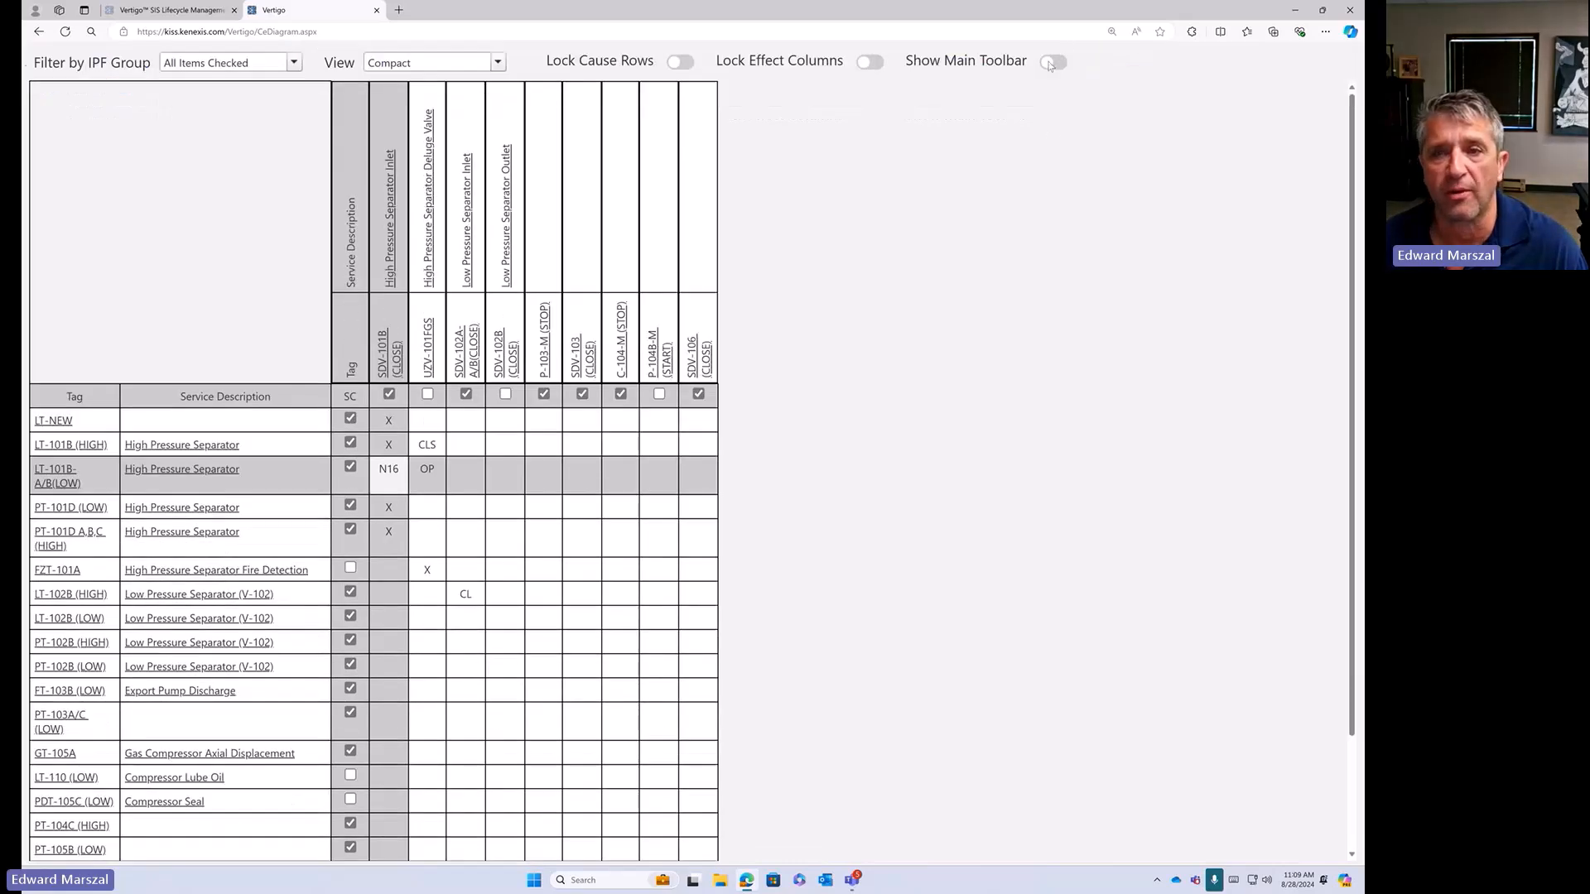
pyautogui.click(1051, 62)
pyautogui.click(1053, 124)
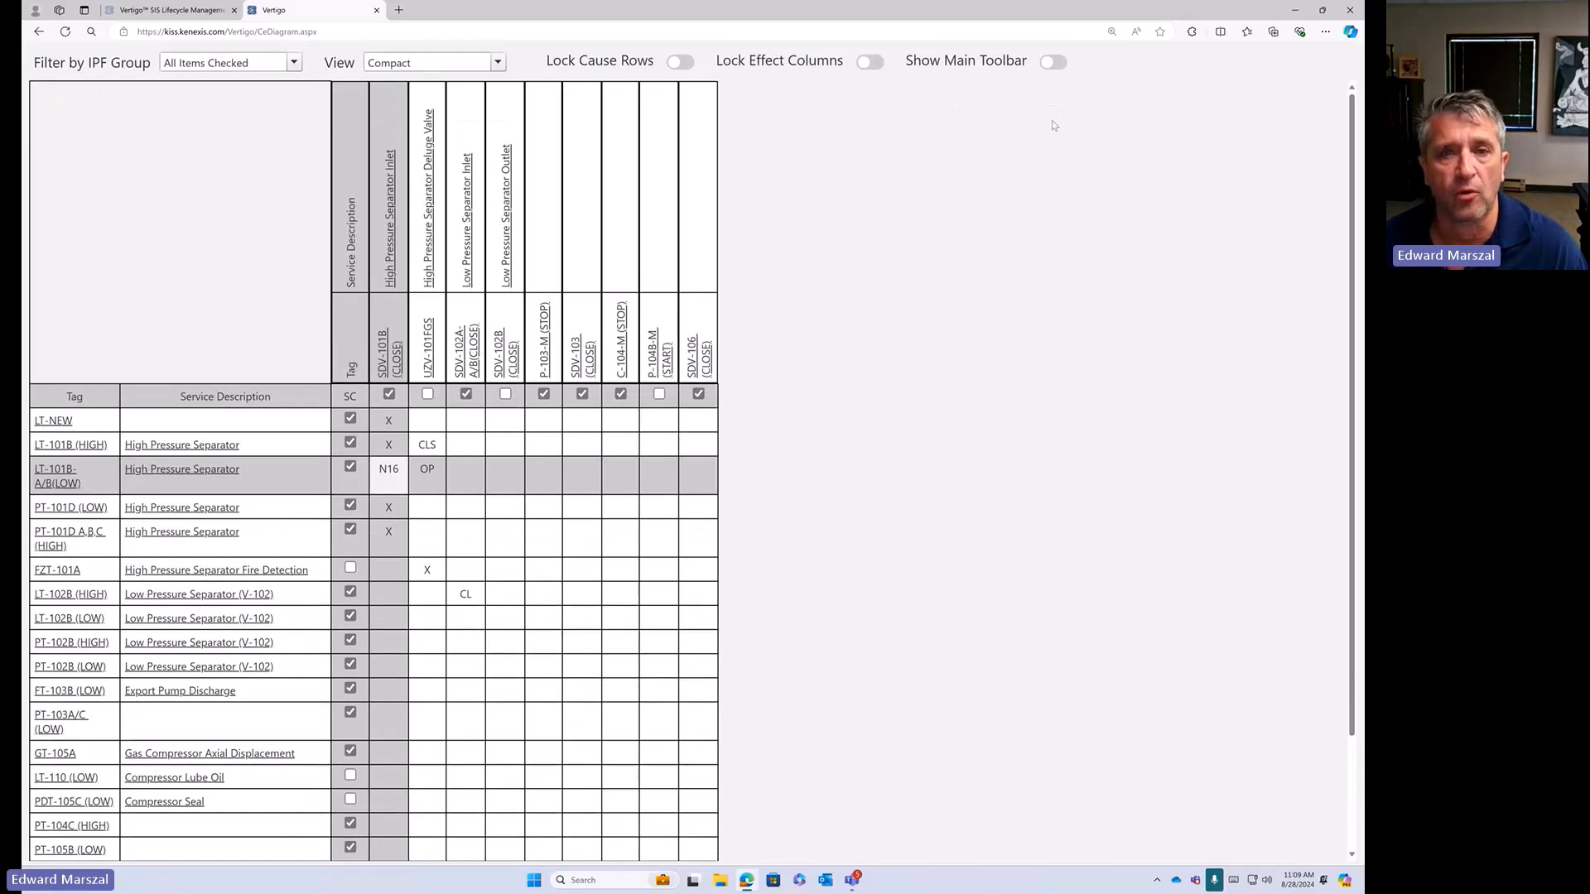
pyautogui.click(1053, 64)
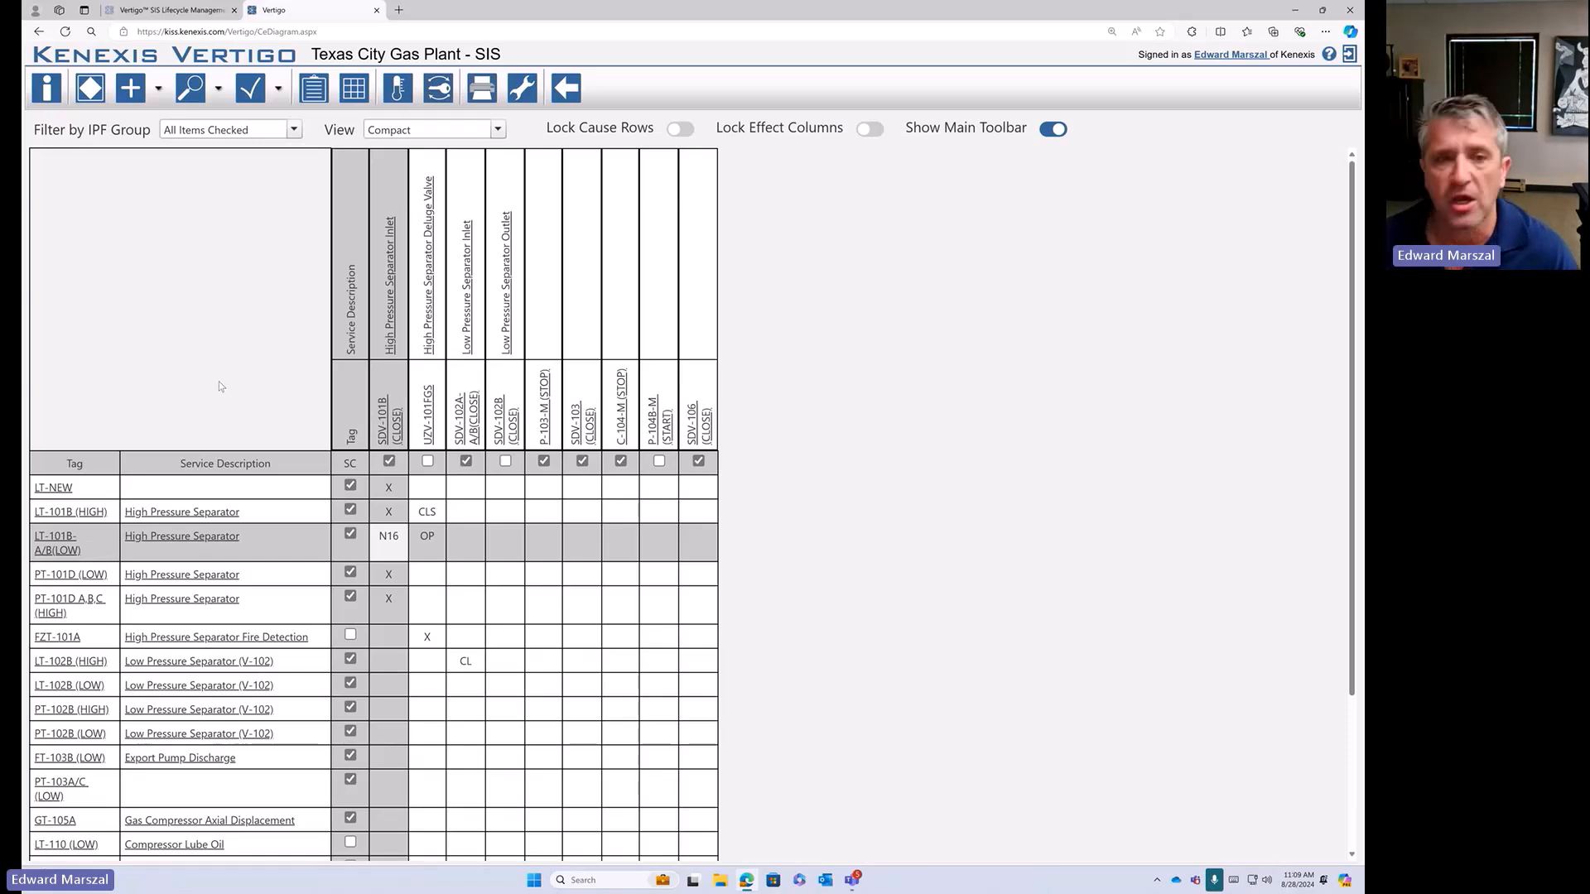
# - Filter the cause and effect diagram to IPF group USC-101 only, excluding ungrouped items and USC-102 through USC-105
pyautogui.click(293, 130)
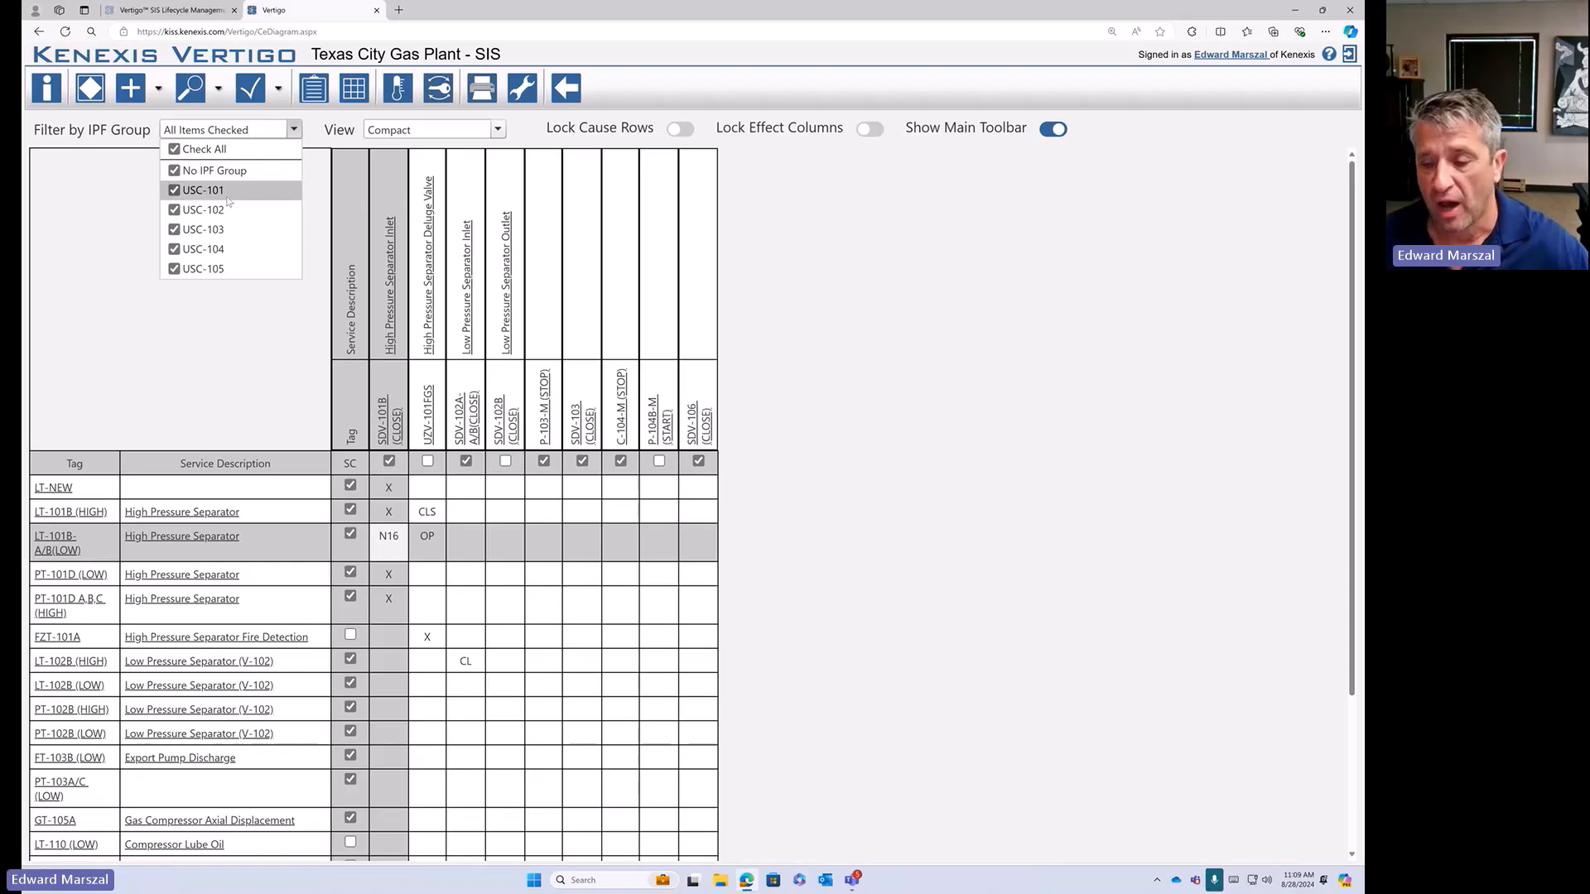
pyautogui.click(175, 170)
pyautogui.click(174, 209)
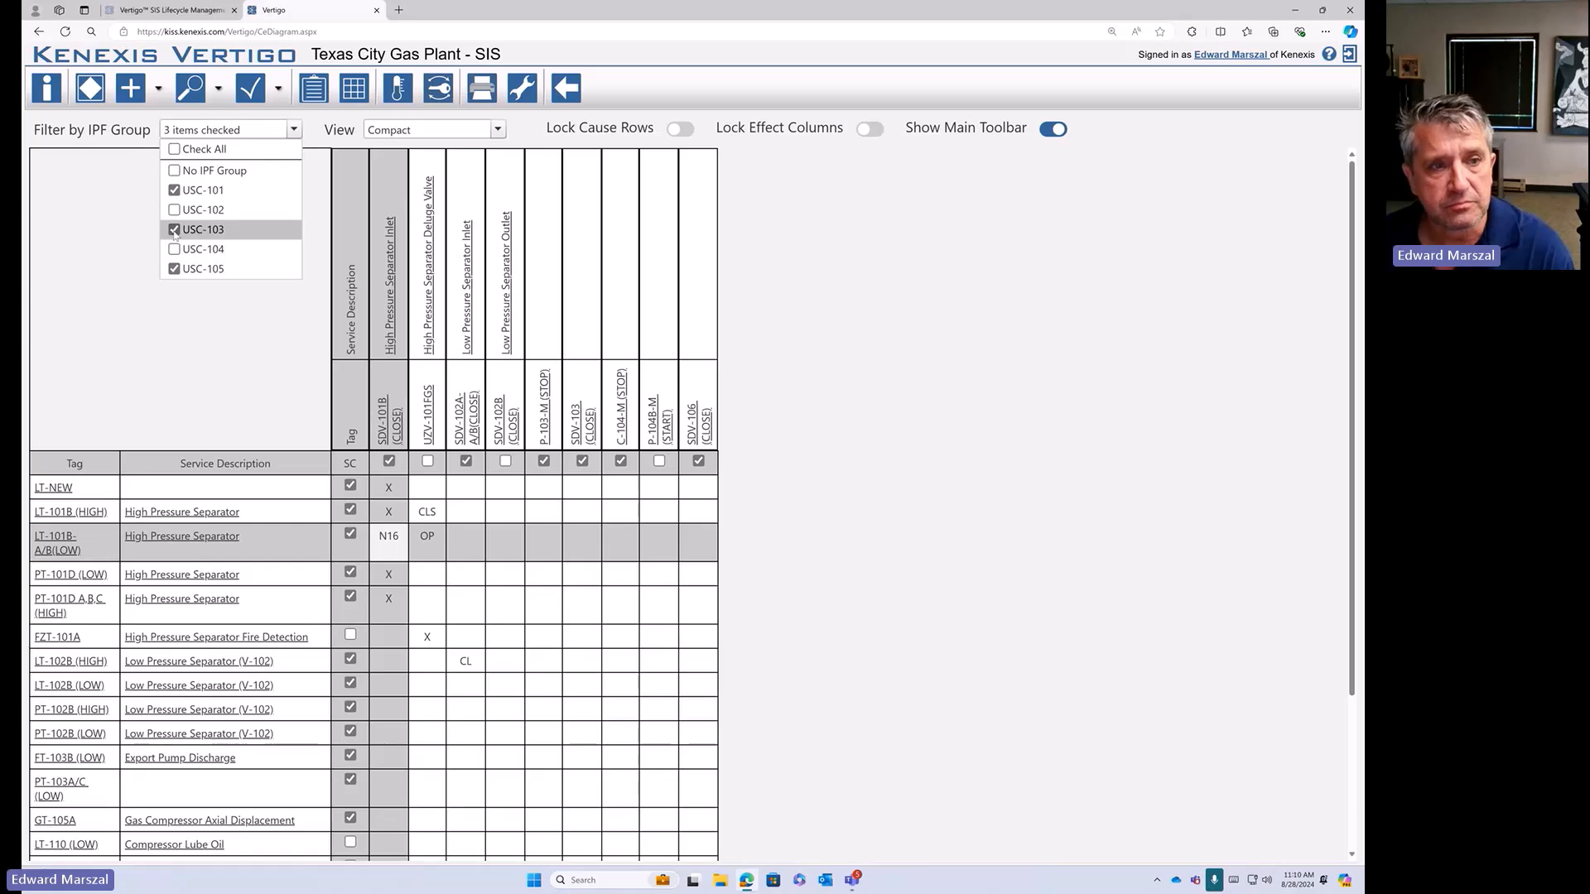
pyautogui.click(175, 229)
pyautogui.click(175, 249)
pyautogui.click(175, 269)
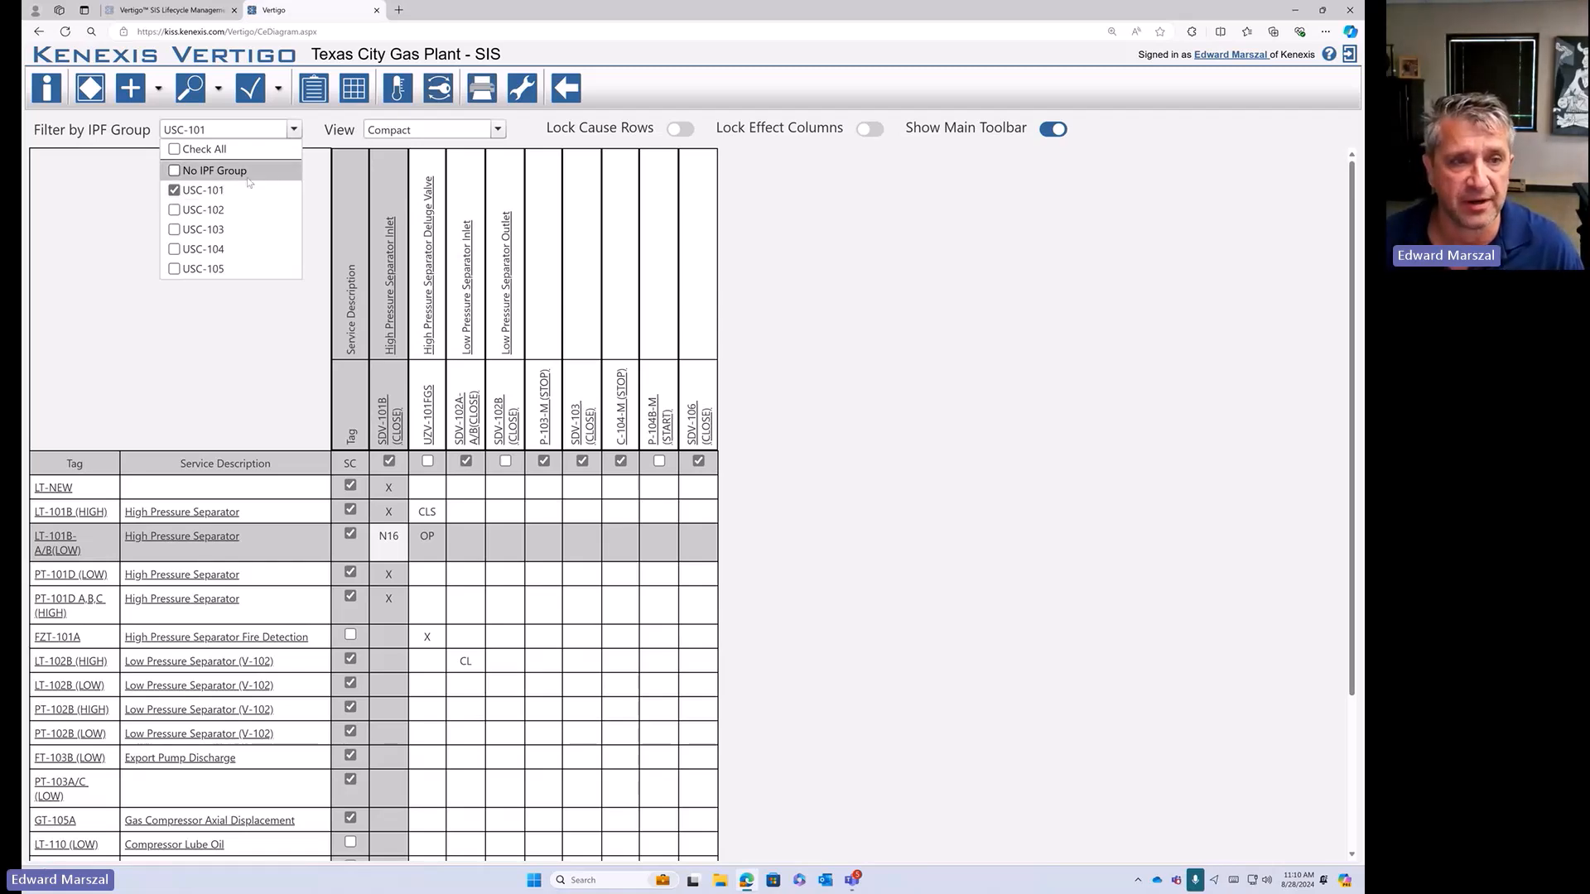
pyautogui.click(174, 190)
pyautogui.click(174, 191)
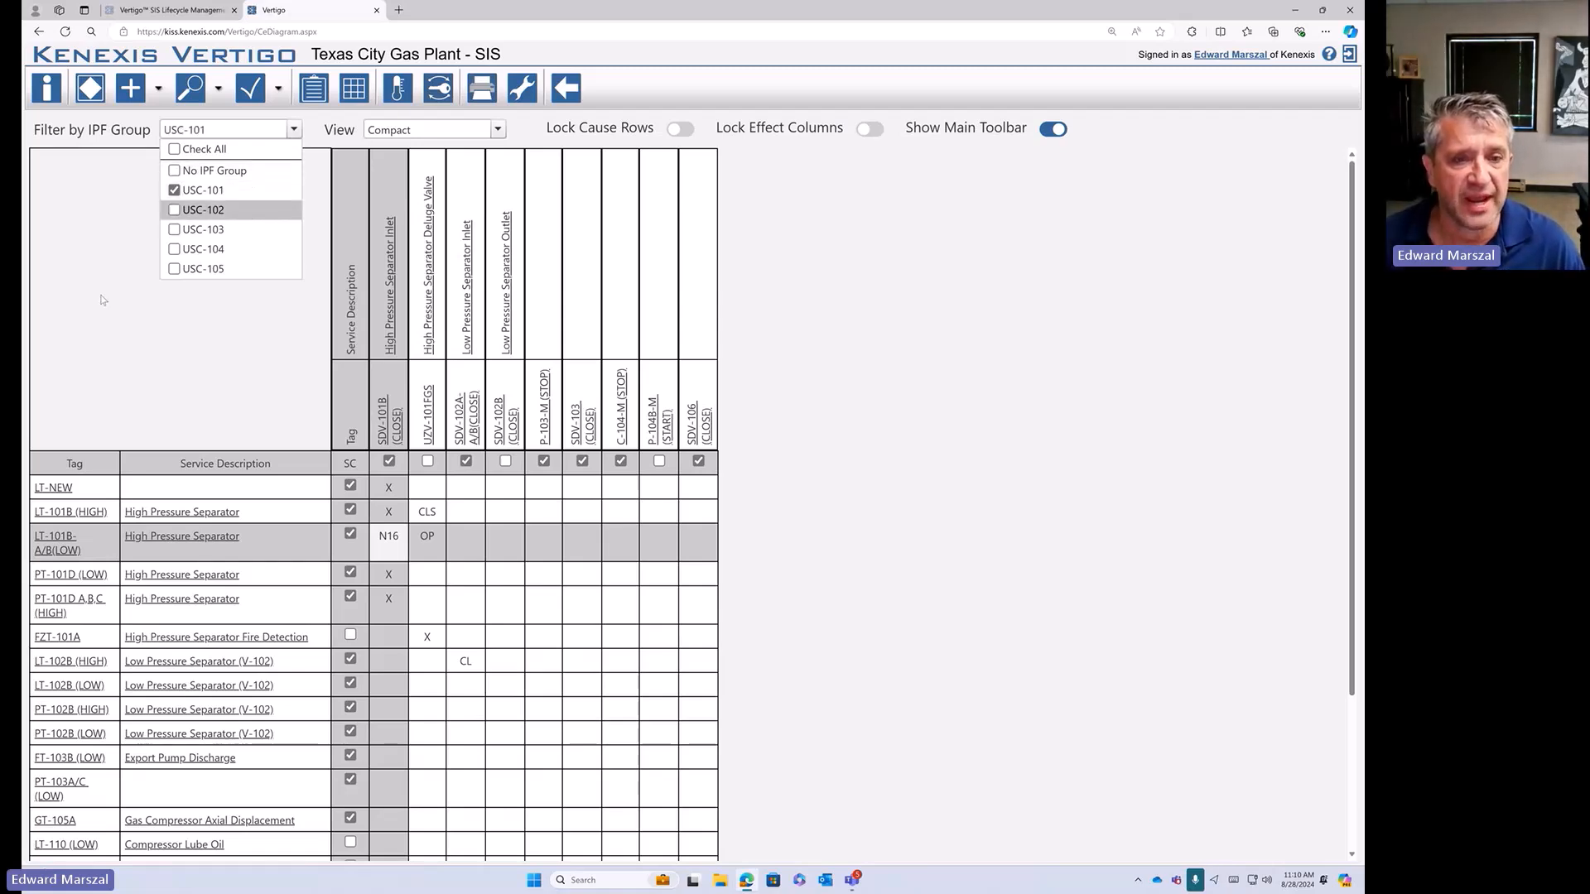
pyautogui.click(83, 304)
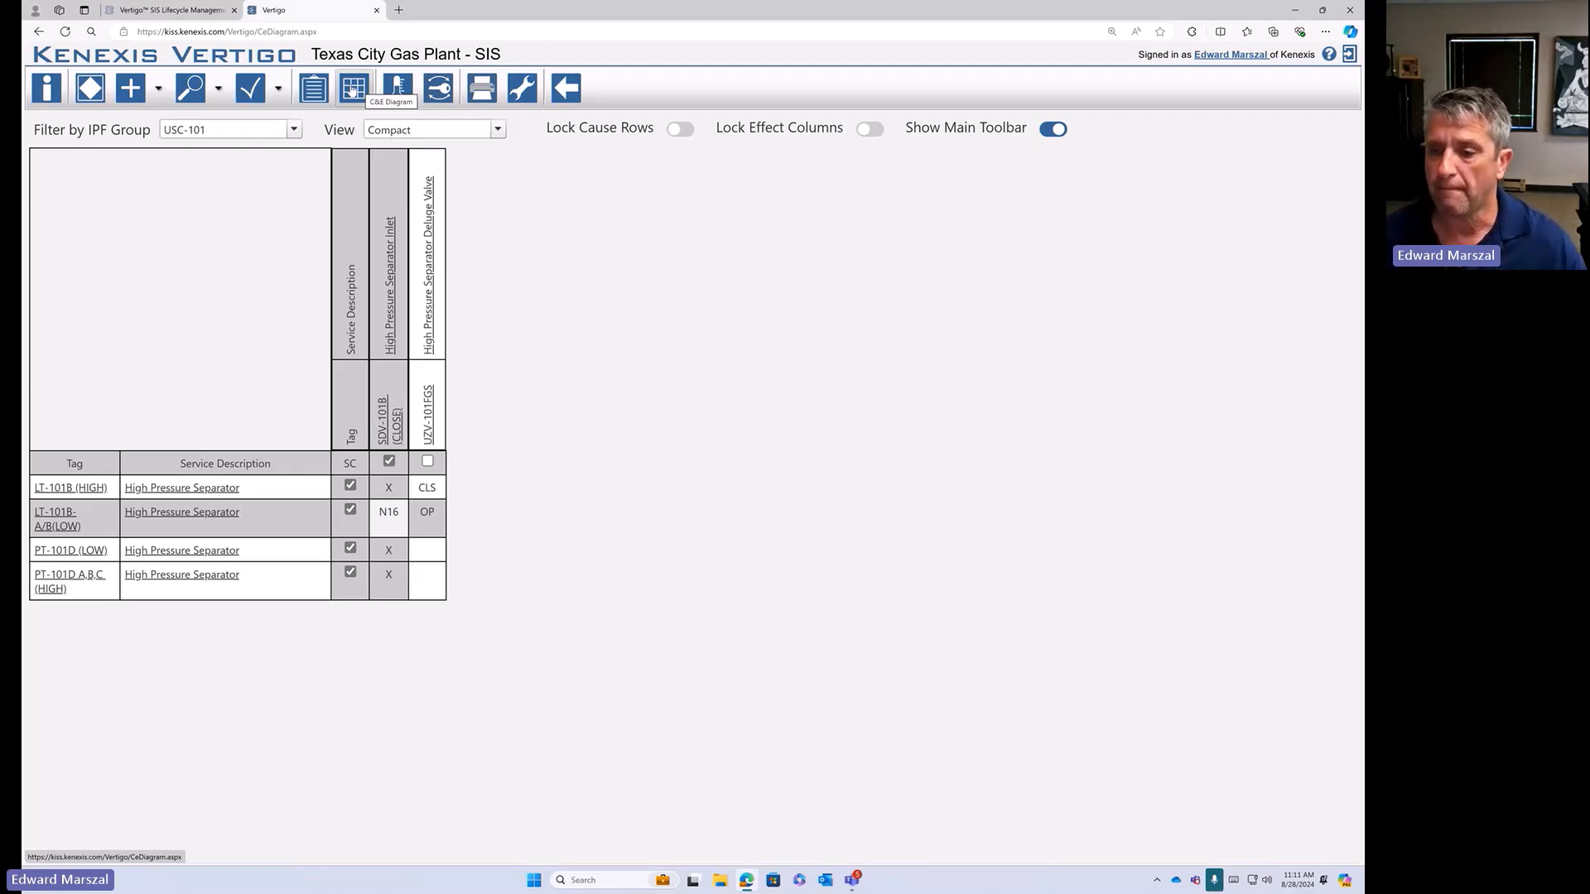
# - Open the reporting section and expand the SRS and Sensors report groups to look over the available reports
pyautogui.click(483, 90)
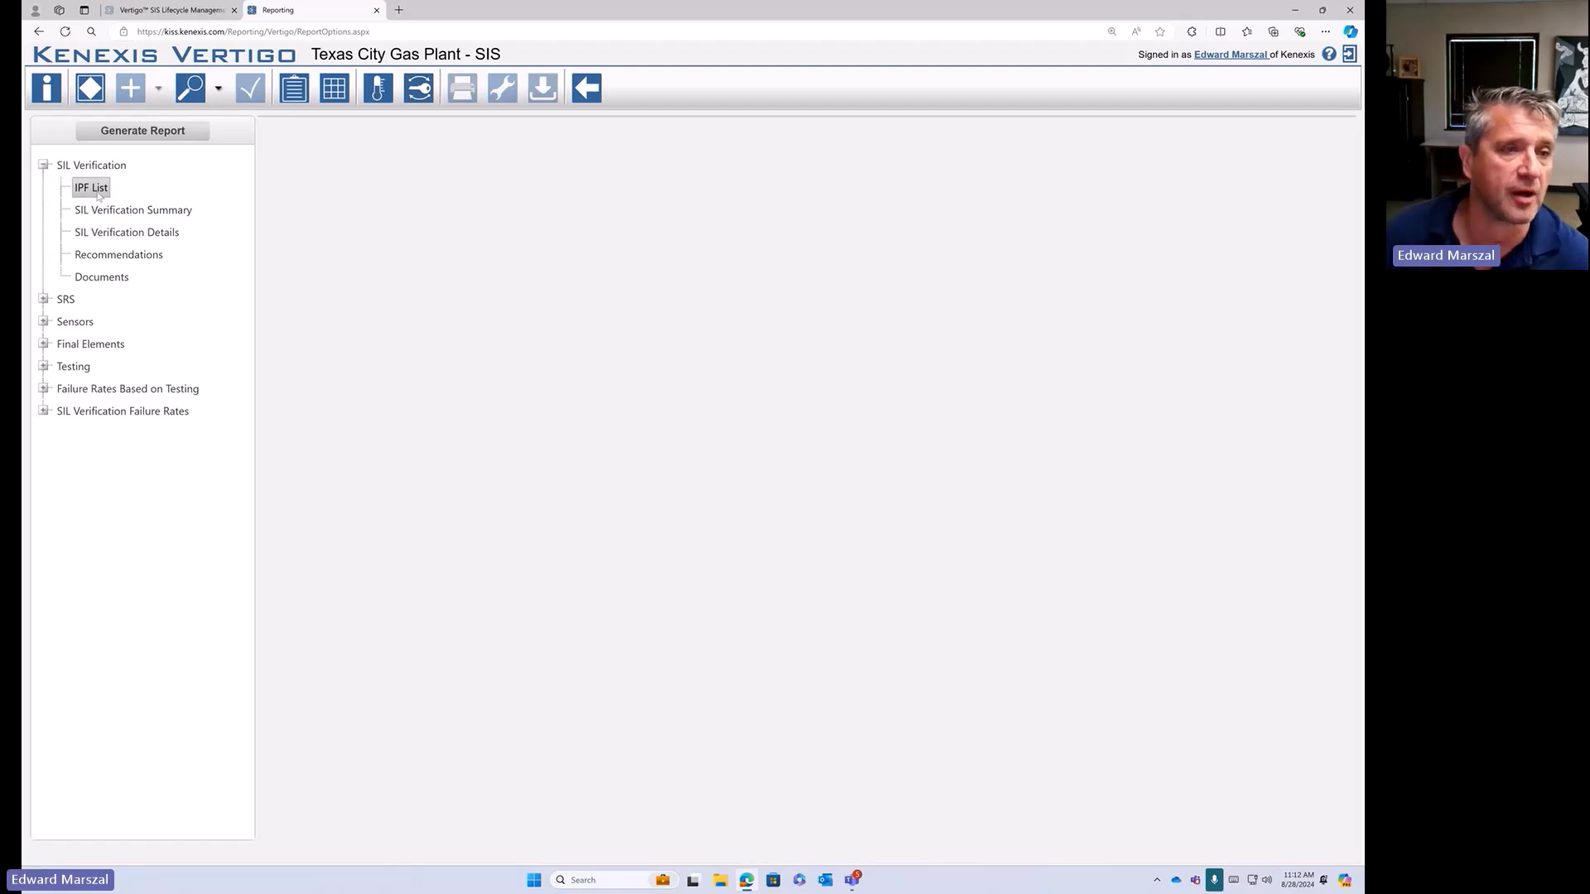
pyautogui.click(44, 300)
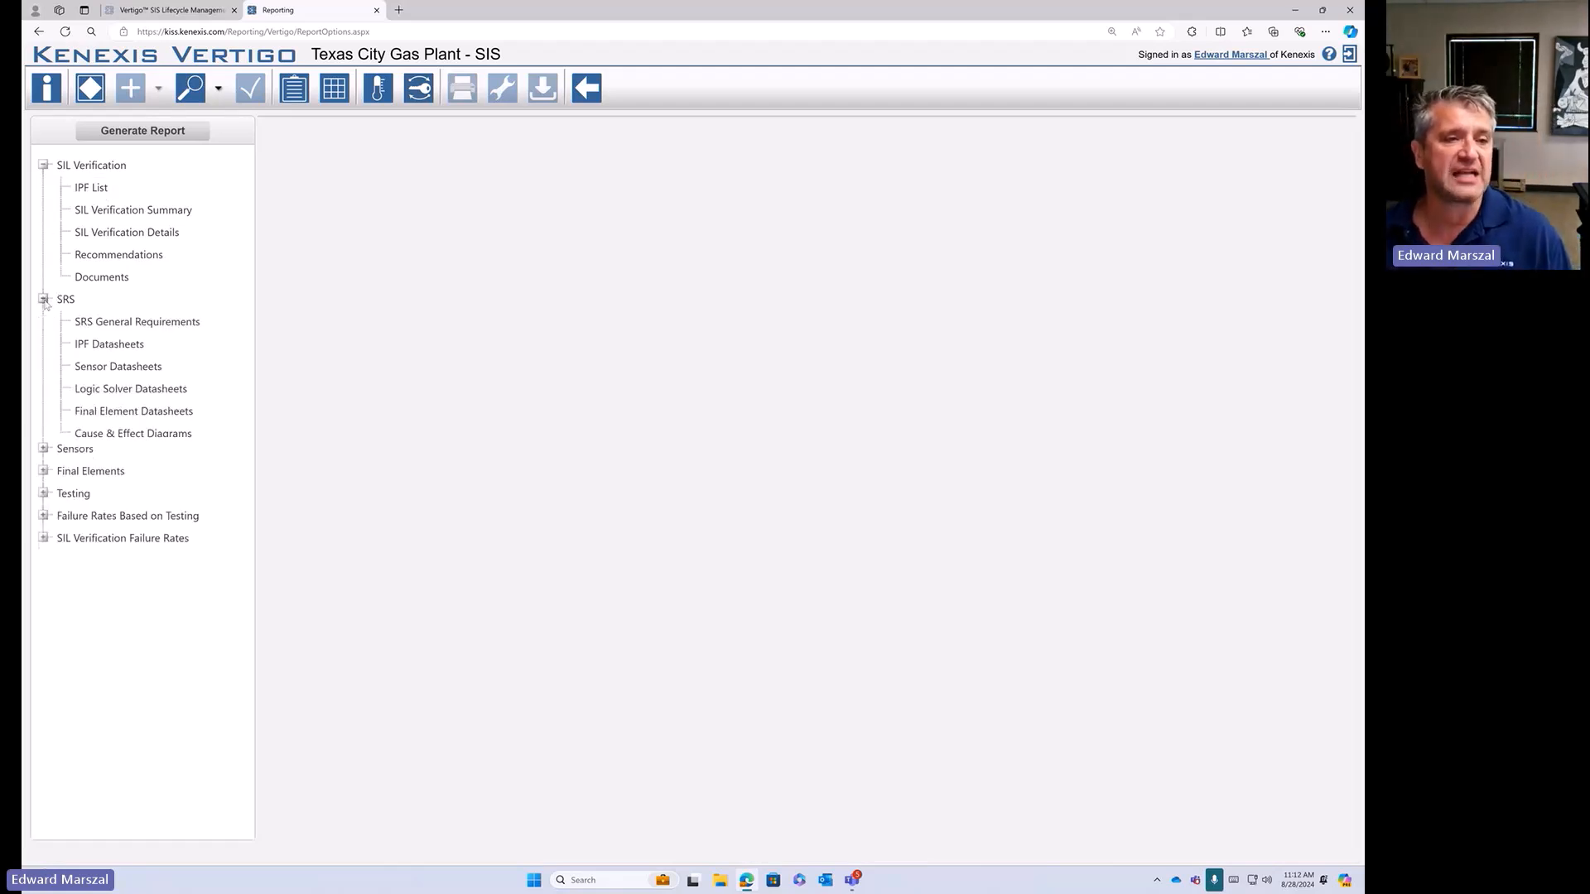
pyautogui.click(44, 456)
pyautogui.click(44, 501)
pyautogui.click(44, 501)
pyautogui.click(44, 502)
pyautogui.click(44, 502)
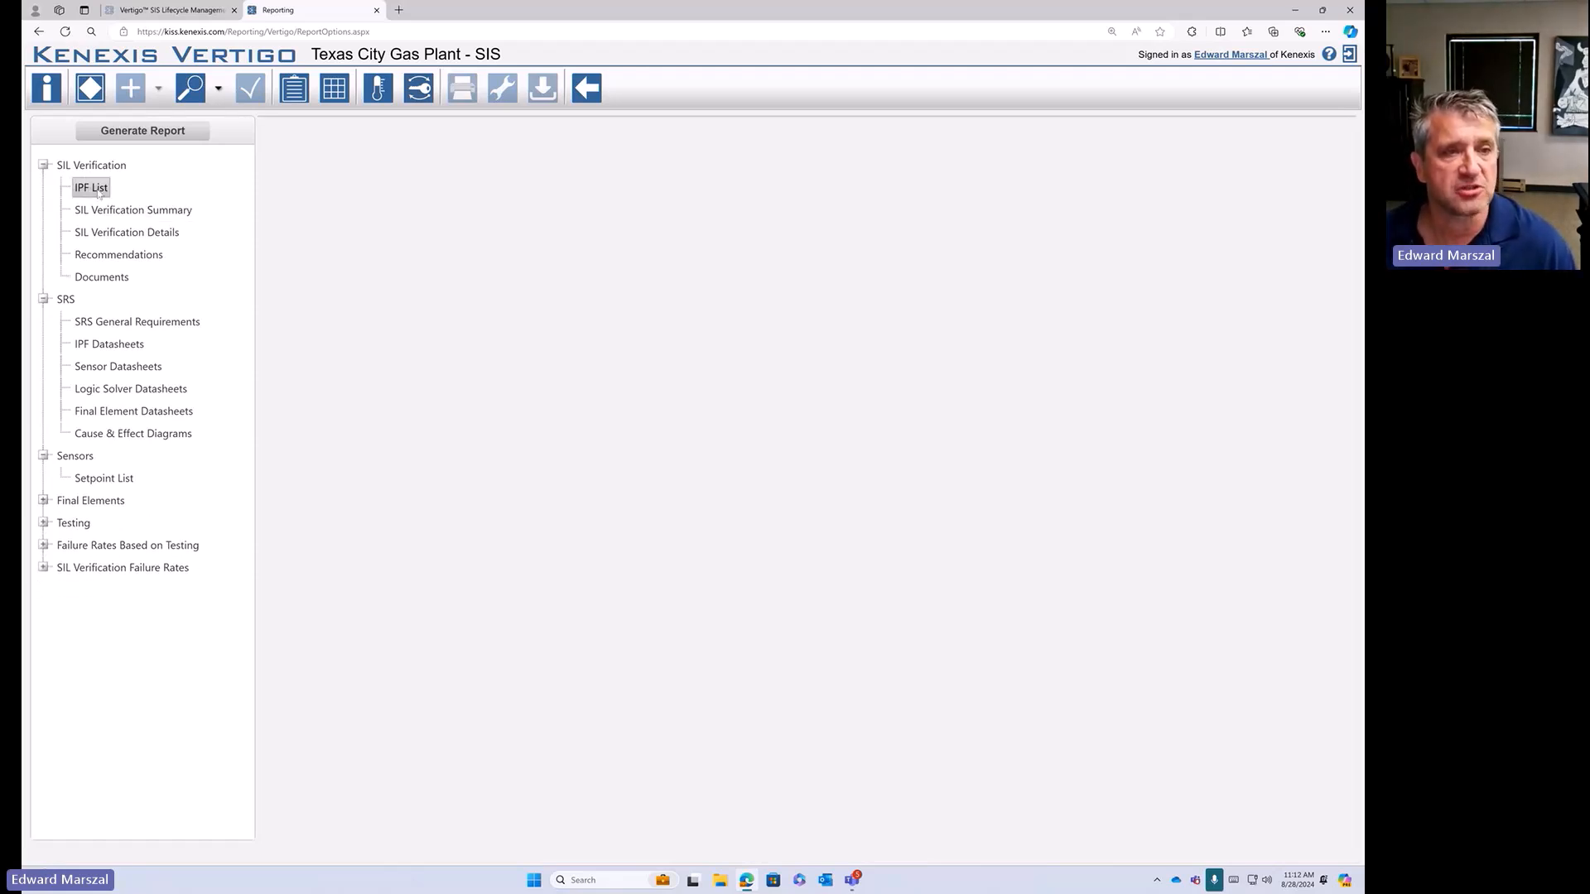
# - Choose the IPF List report under SIL Verification, select all its IPFs, and clear the selection
pyautogui.click(98, 190)
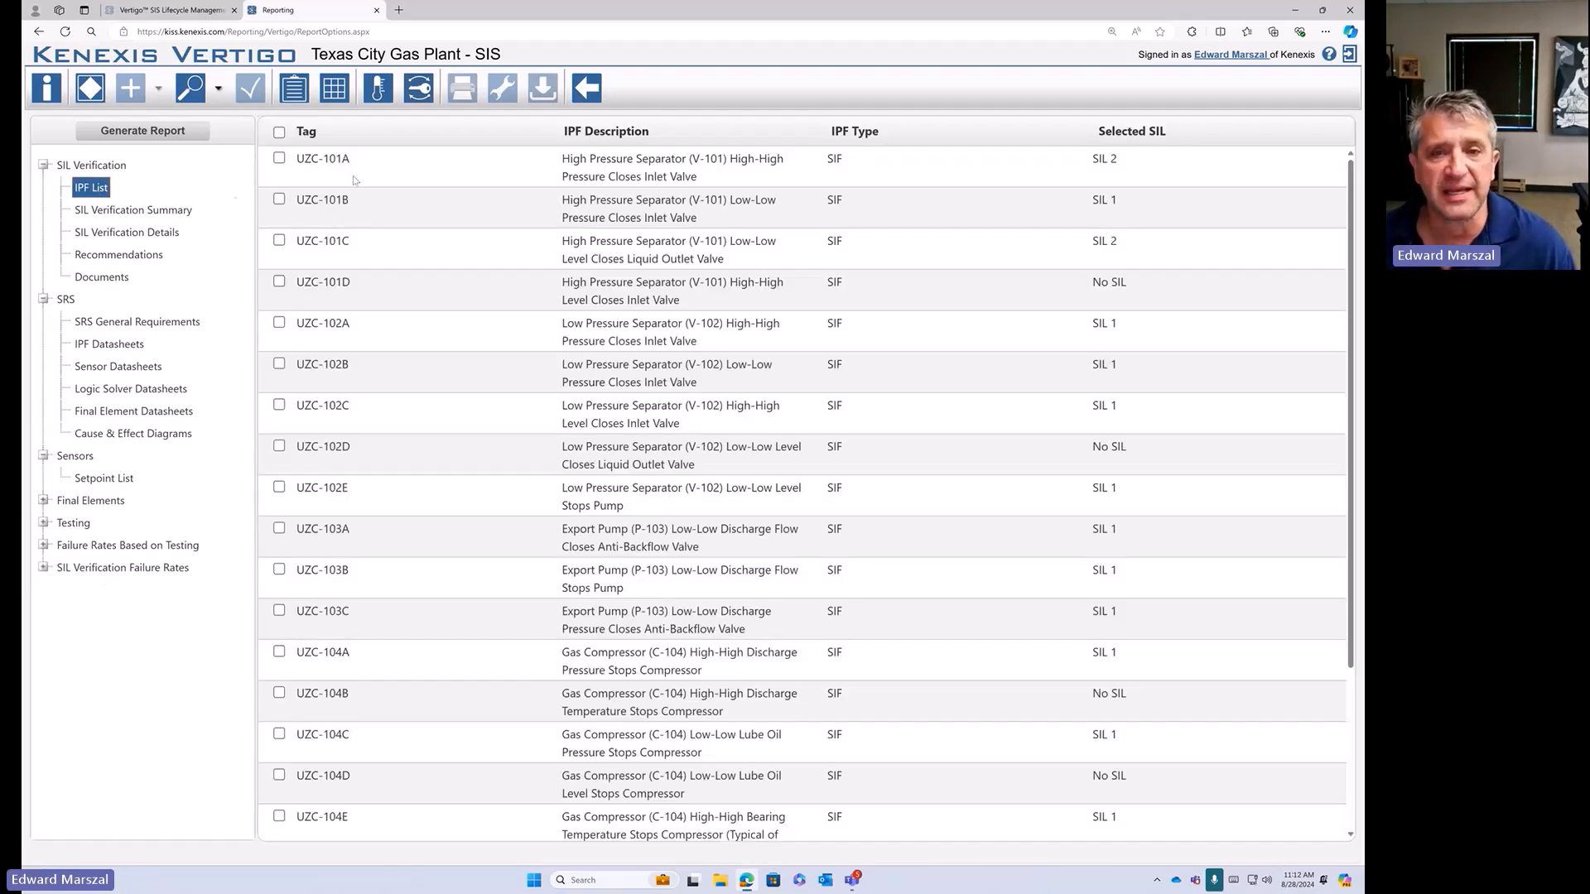
pyautogui.click(279, 133)
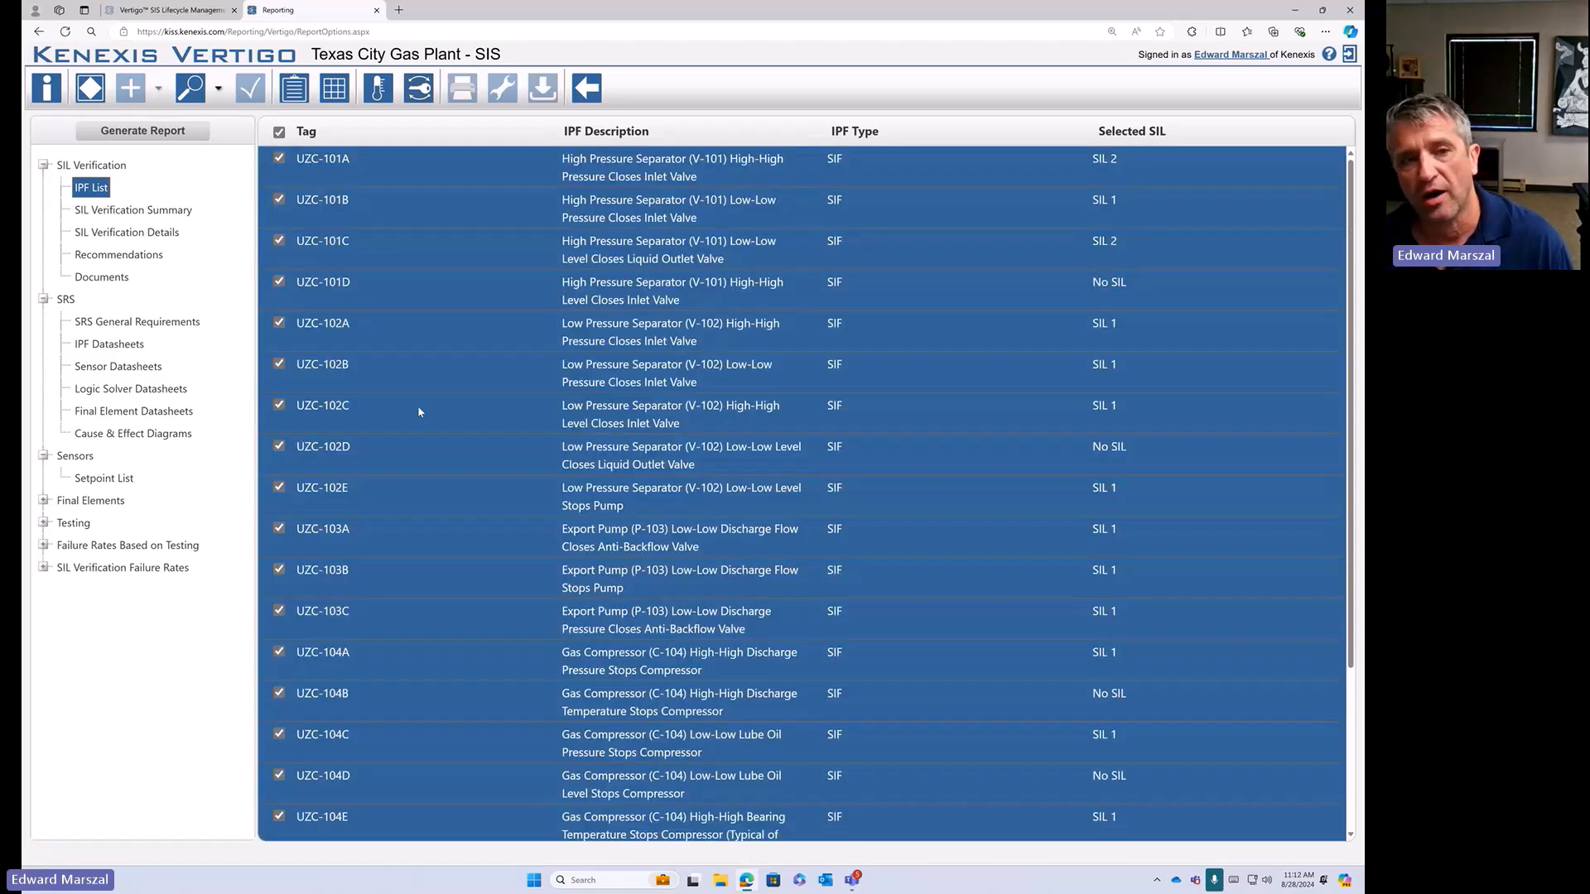
pyautogui.click(280, 134)
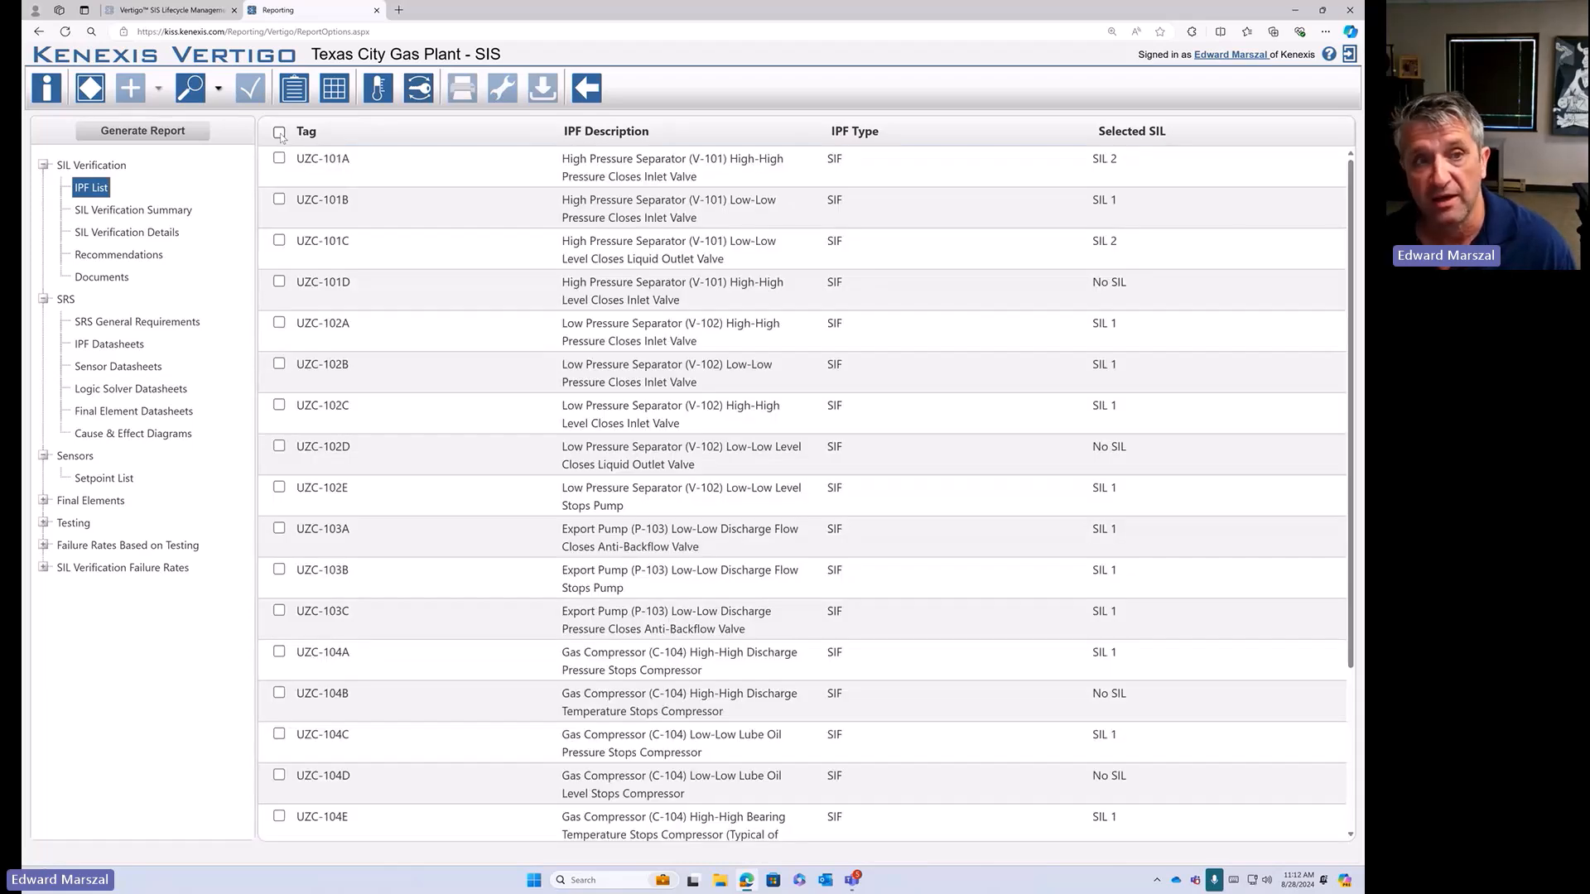
# - Generate the IPF List report for all IPFs except UZC-101C and UZC-101D
pyautogui.click(280, 133)
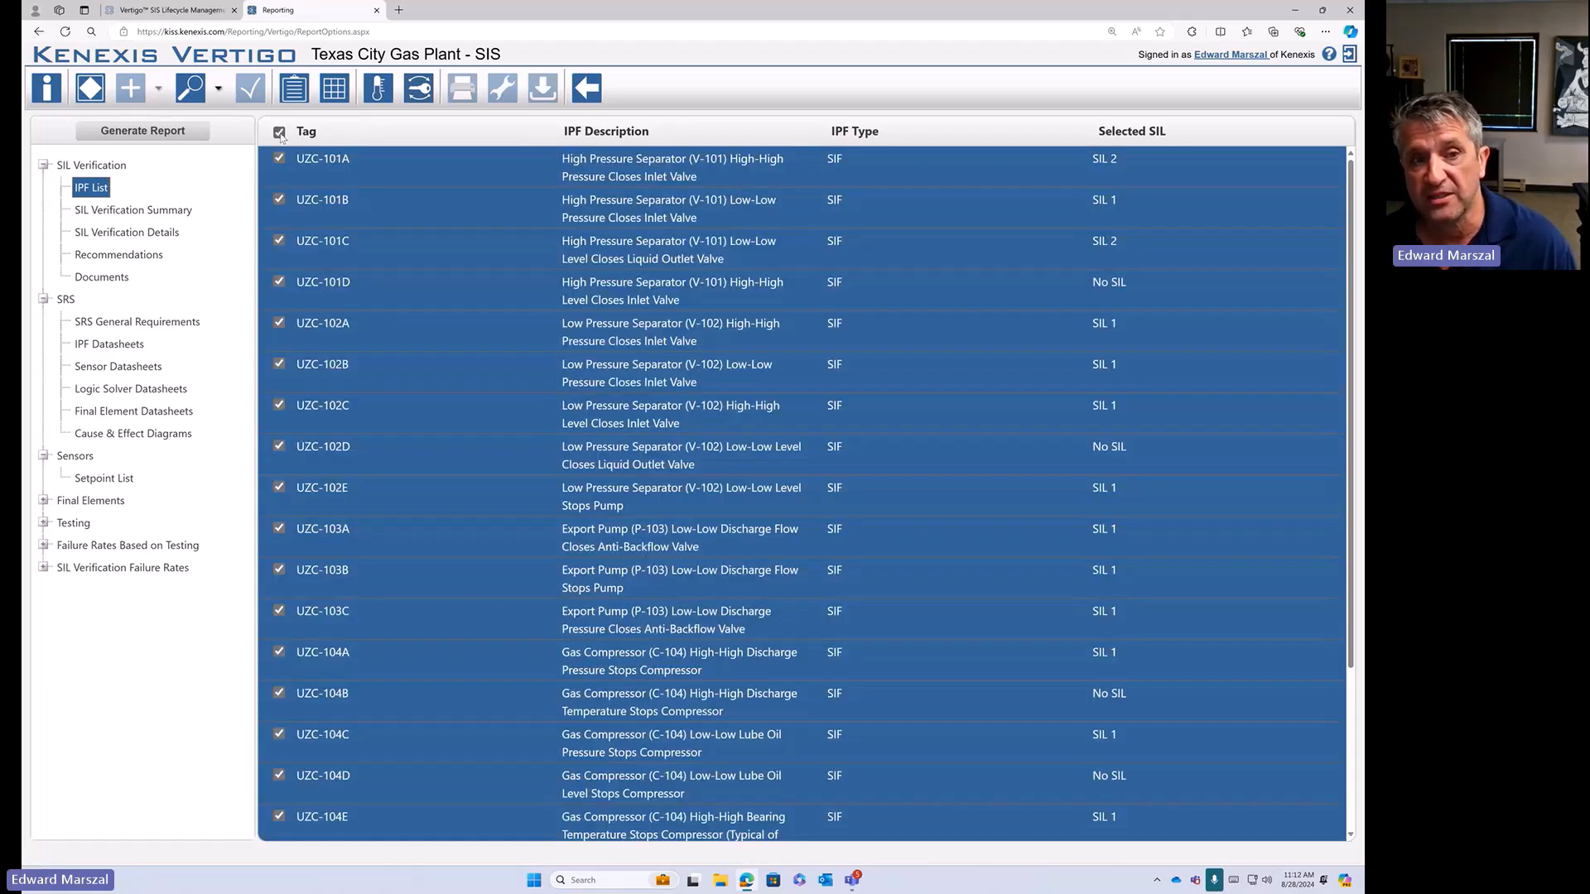
pyautogui.click(279, 241)
pyautogui.click(279, 282)
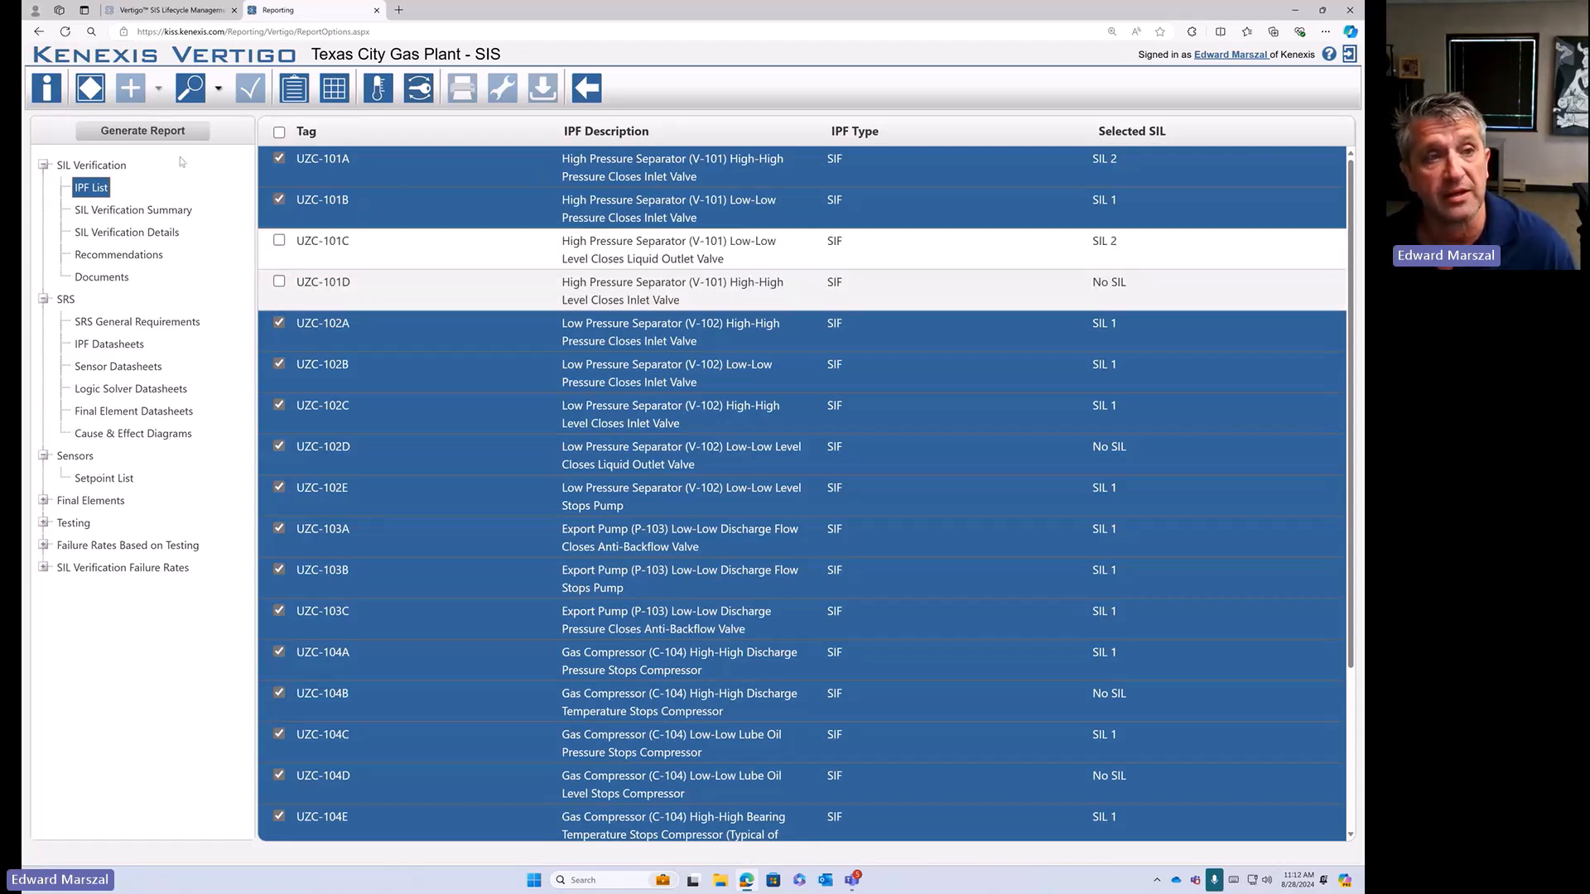
pyautogui.click(168, 133)
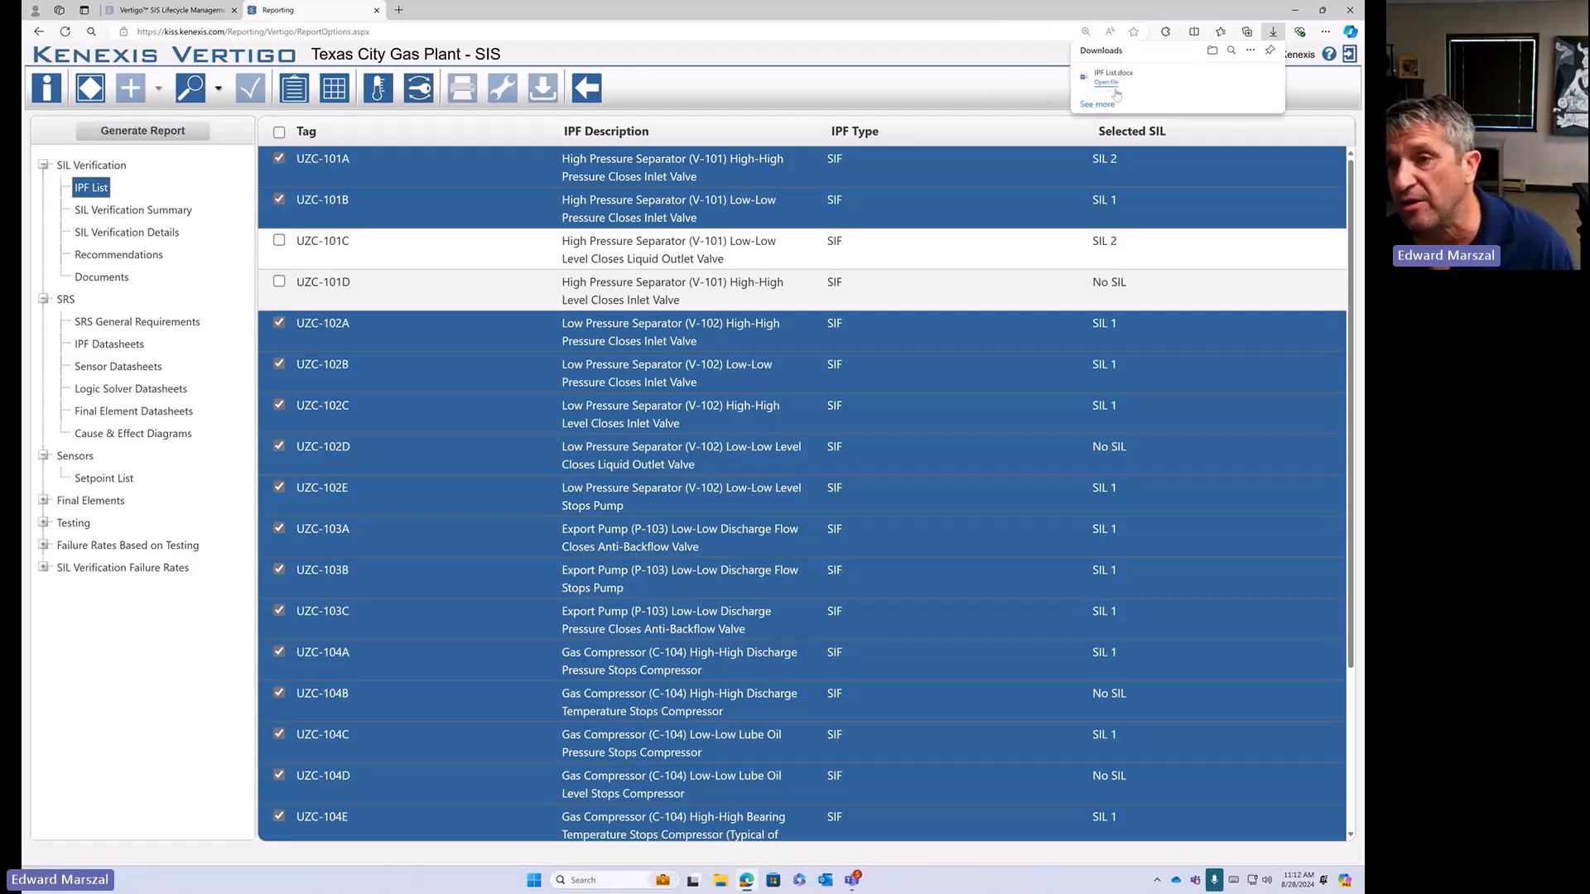
# - Open the downloaded IPF List.docx in Word, look through its IPF table, and close the document
pyautogui.click(1108, 84)
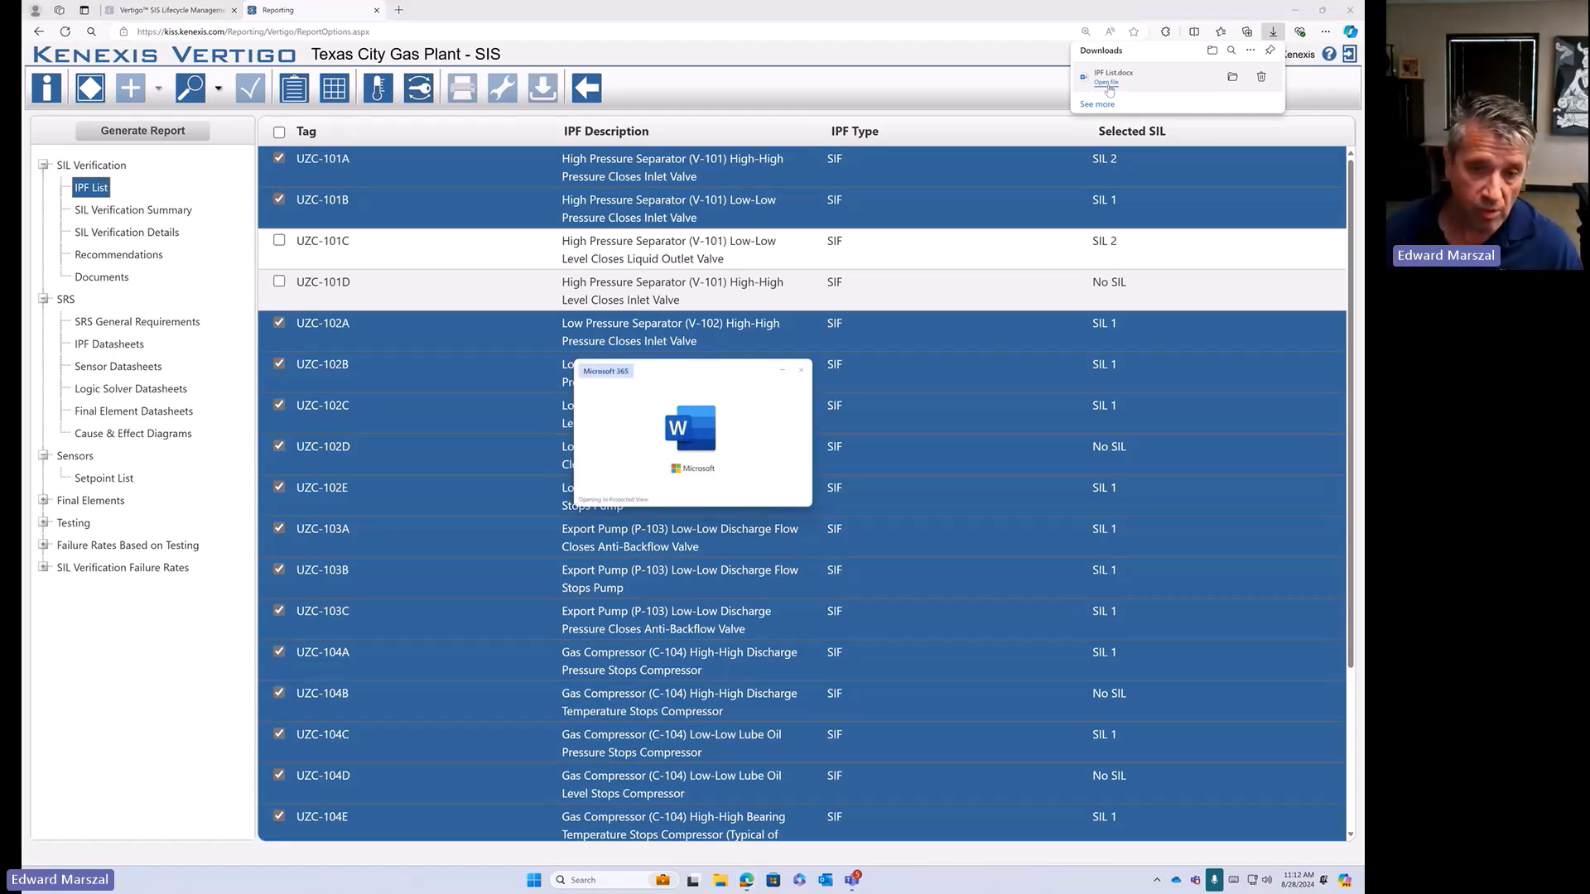
pyautogui.scroll(-1, 472, 455)
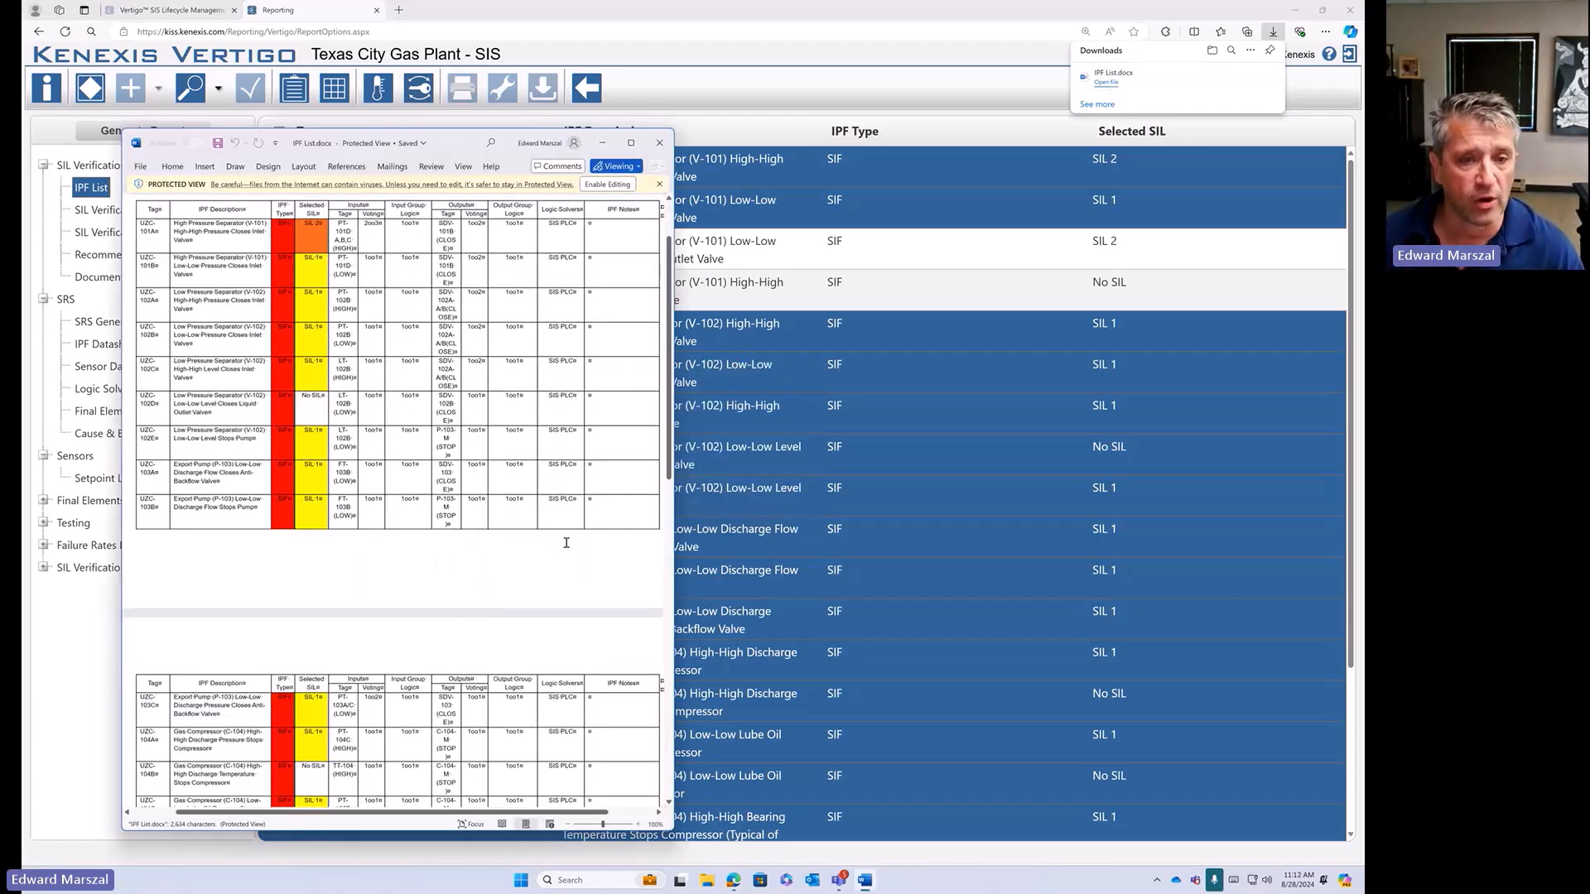
pyautogui.scroll(1, 497, 514)
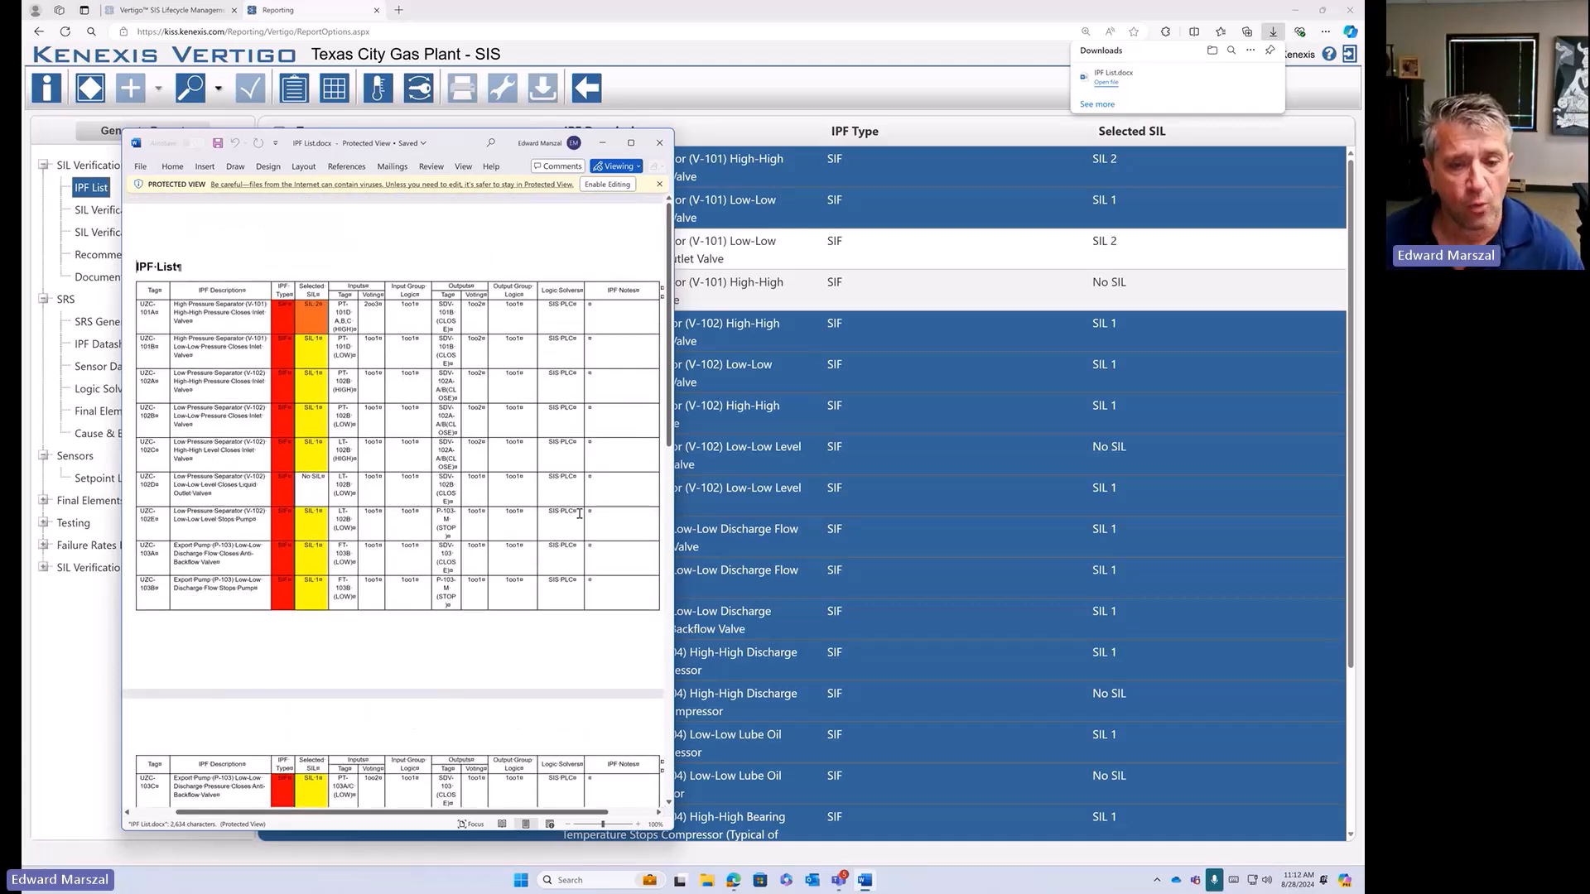
pyautogui.scroll(-10, 580, 514)
pyautogui.scroll(3, 579, 522)
pyautogui.click(659, 143)
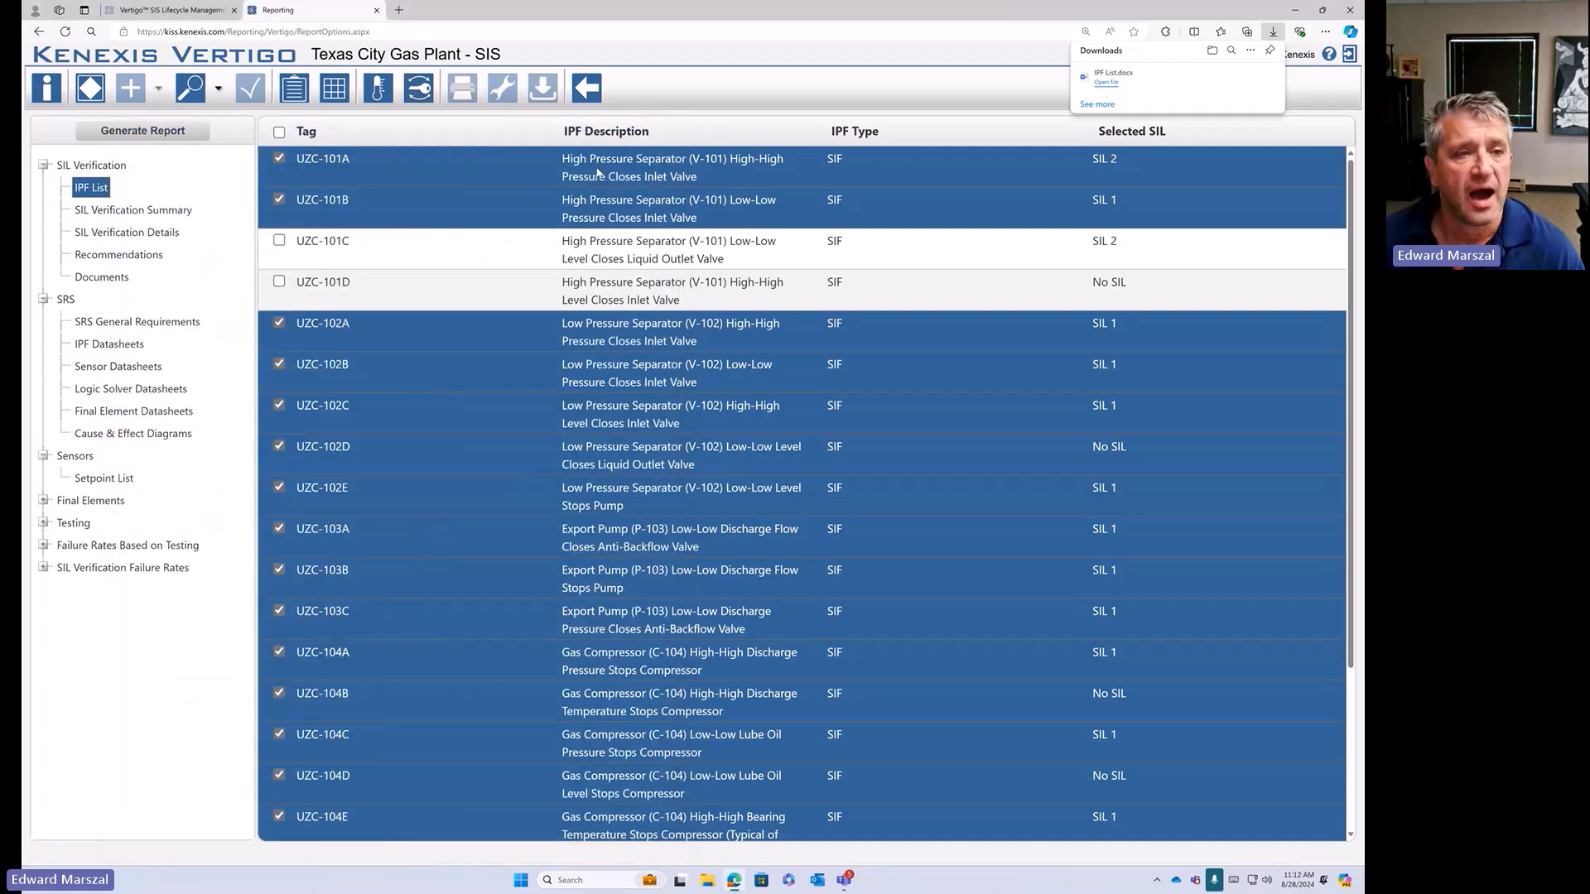
# - Generate the SIL Verification Details report for IPF UZC-101A only
pyautogui.click(147, 235)
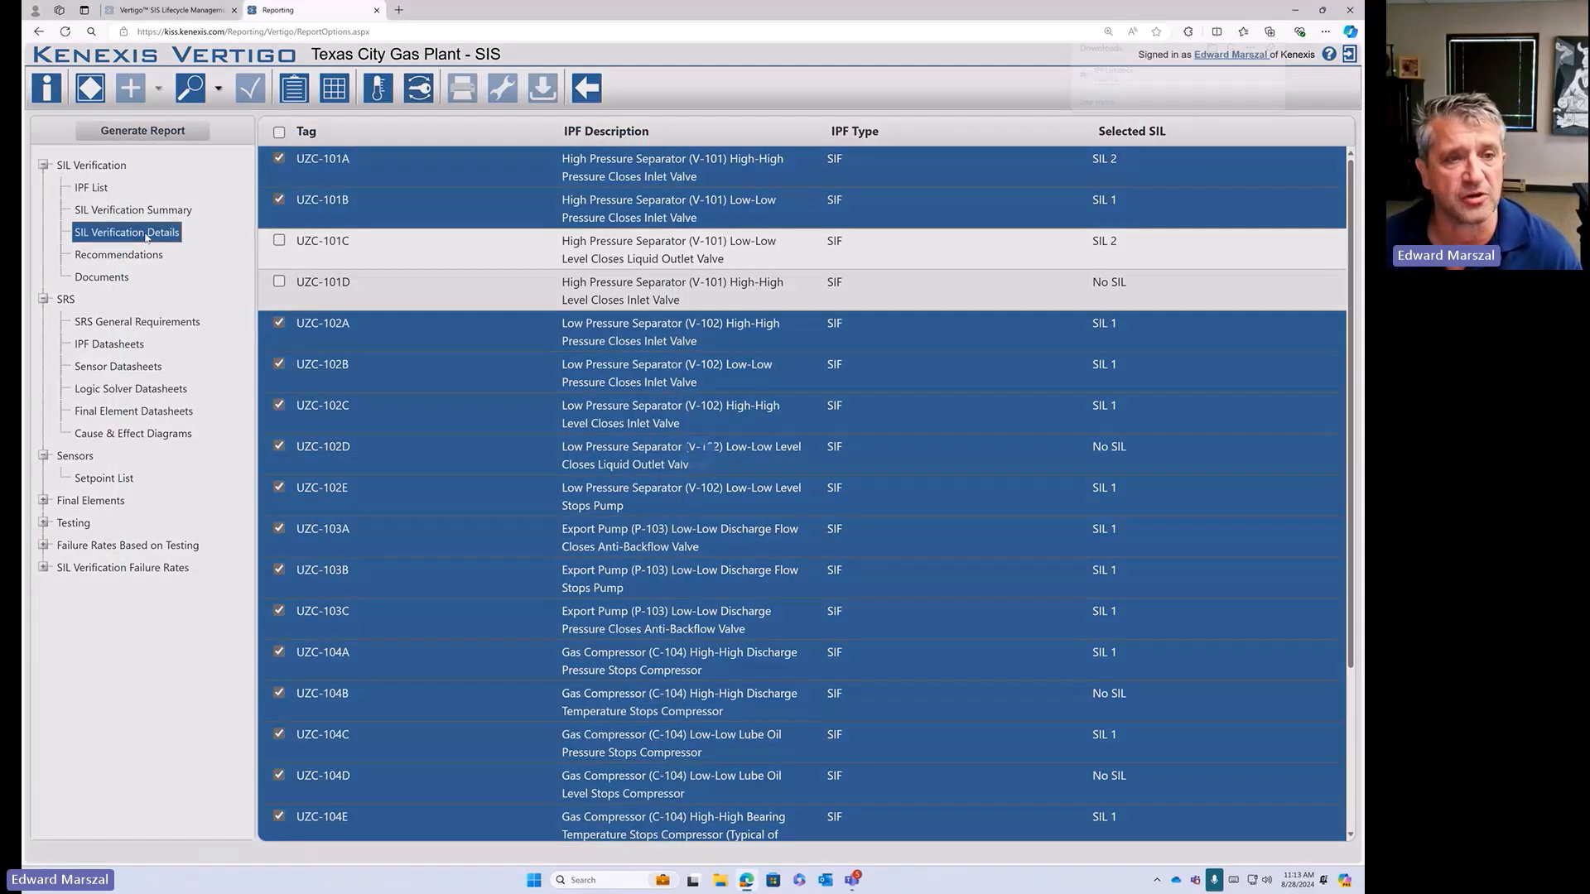
pyautogui.click(280, 158)
pyautogui.click(183, 136)
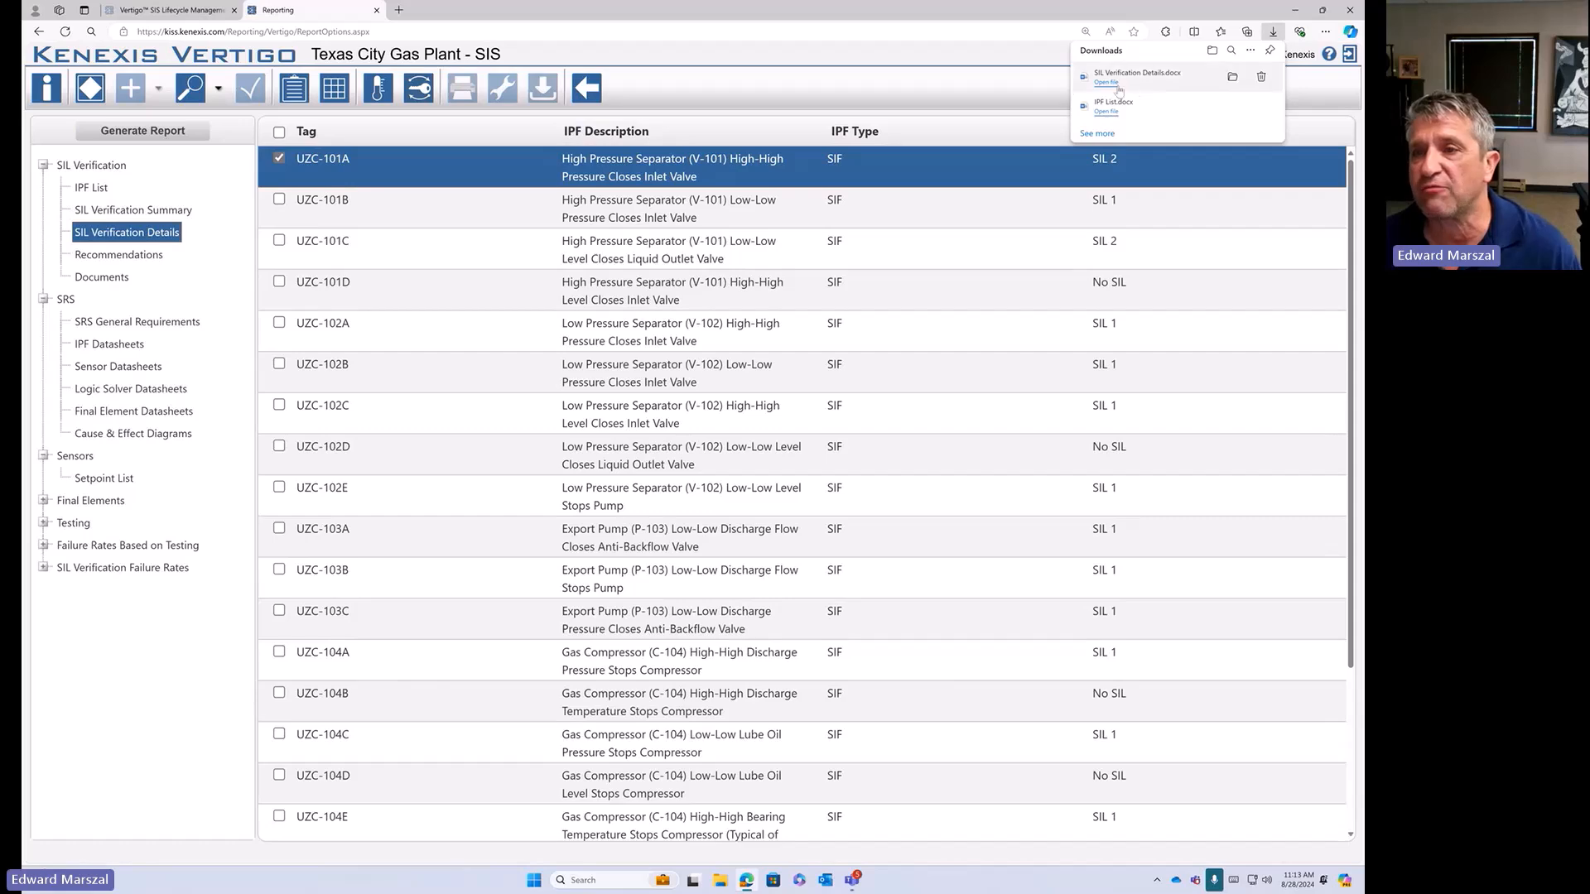
# - Open SIL Verification Details.docx in Word, examine the overall SIF performance and the sensor, logic solver and final element worksheets, and close it
pyautogui.click(1106, 82)
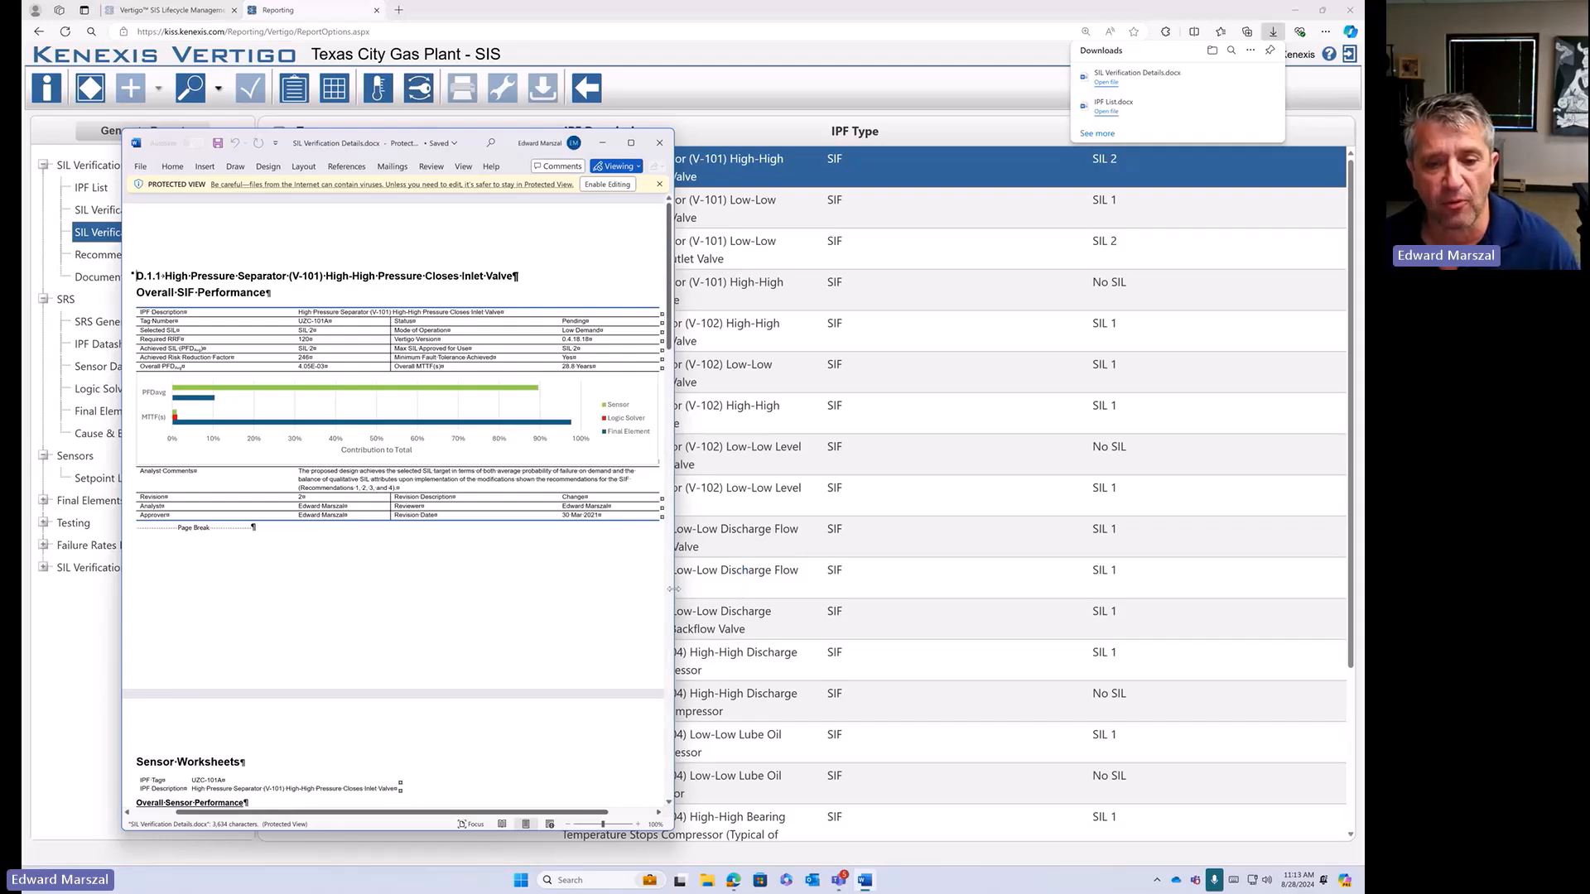
pyautogui.moveTo(674, 591); pyautogui.dragTo(858, 590)
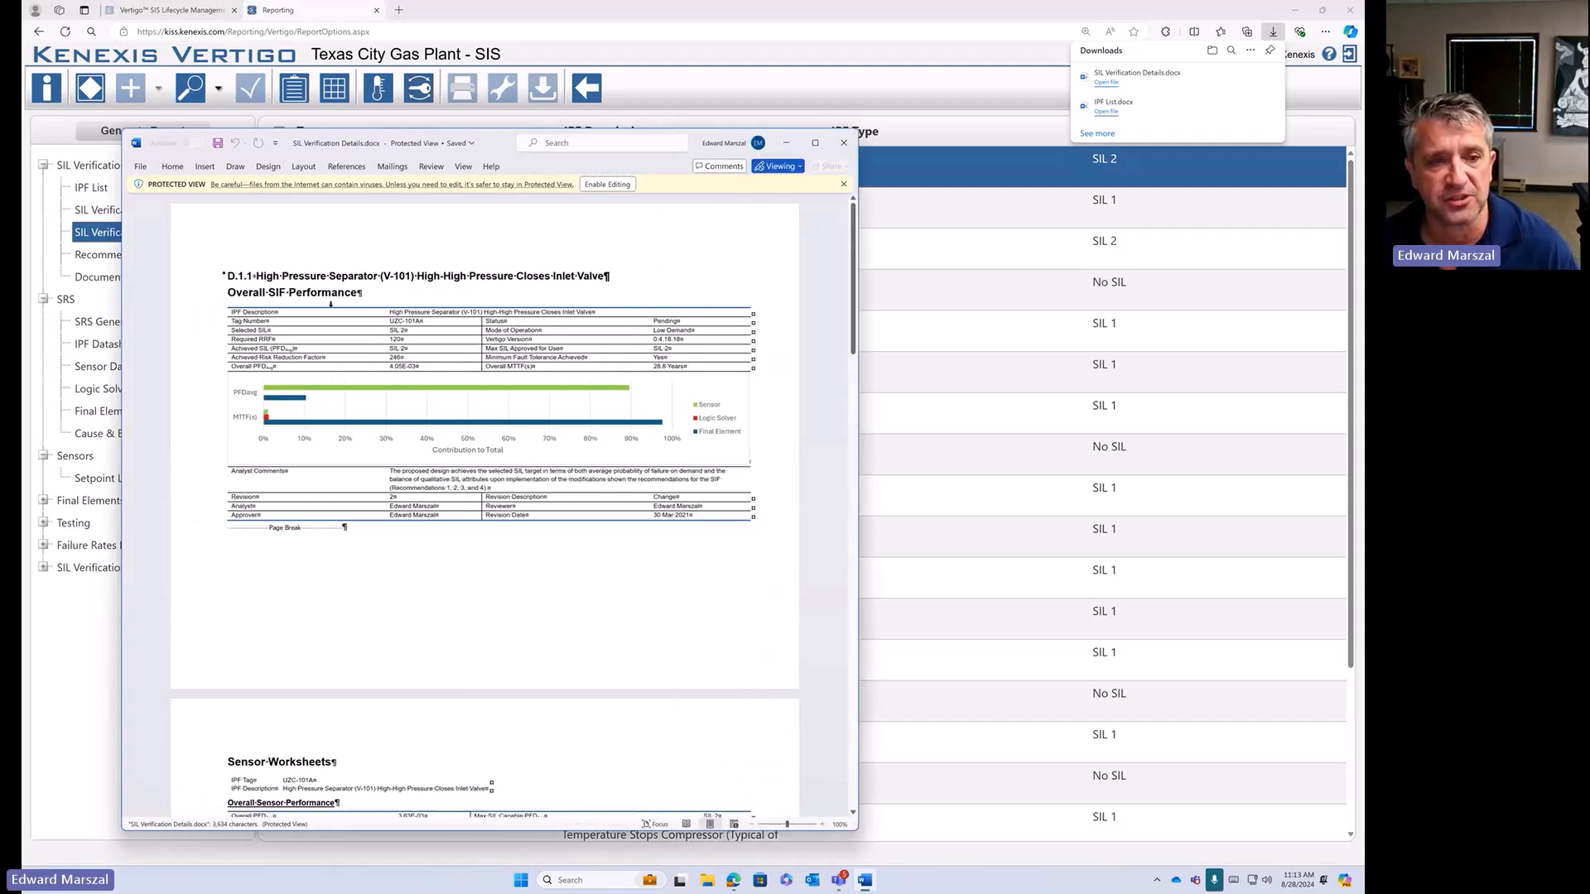
pyautogui.scroll(-2, 488, 400)
pyautogui.scroll(2, 489, 401)
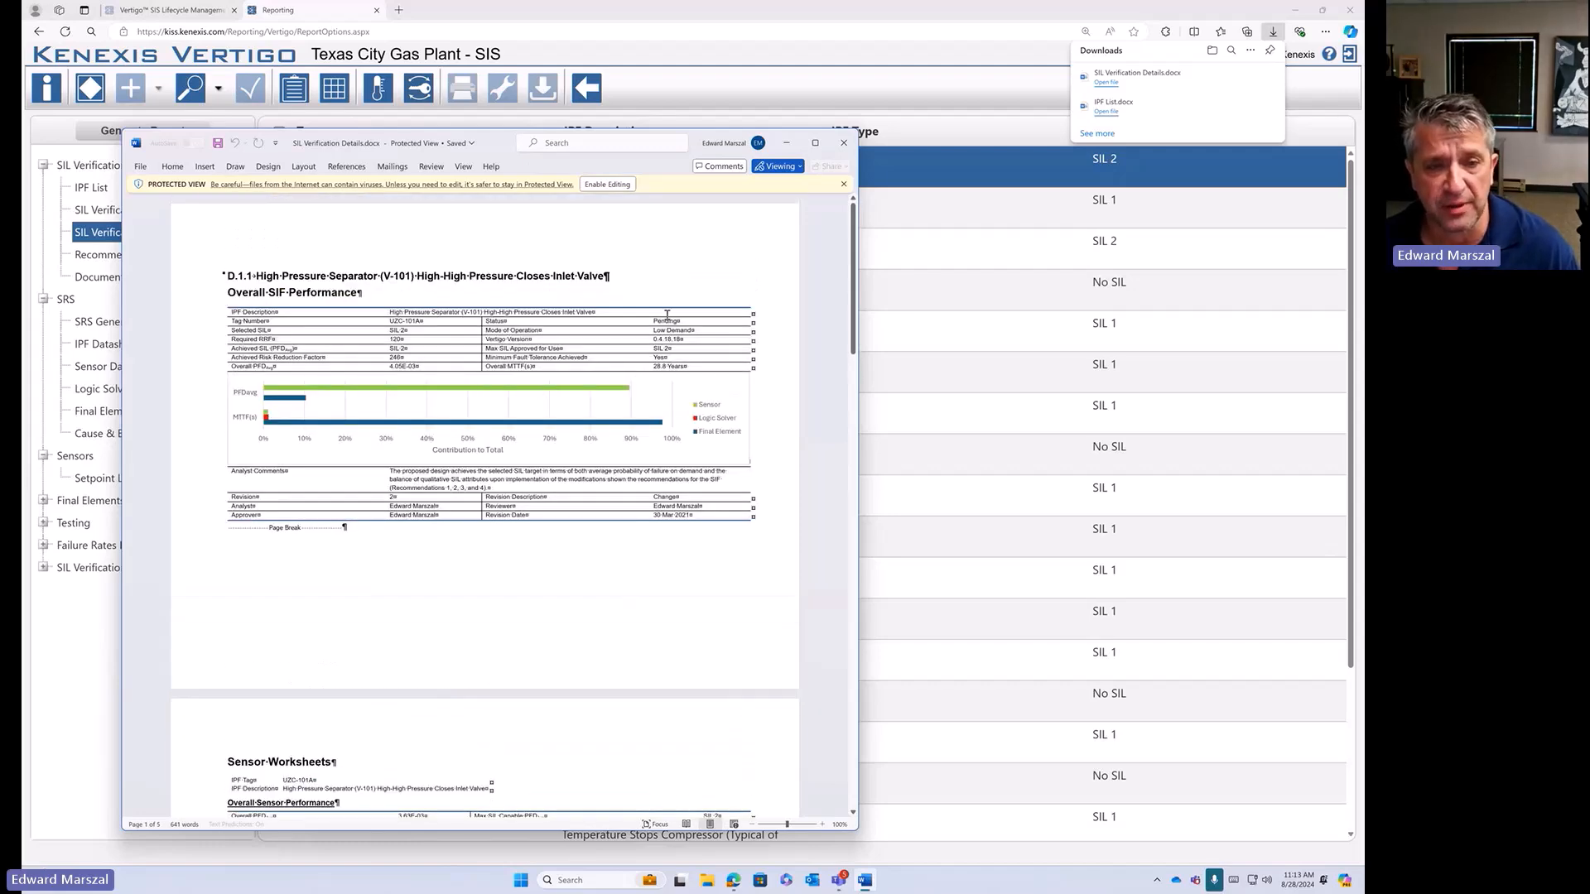
pyautogui.scroll(-7, 494, 527)
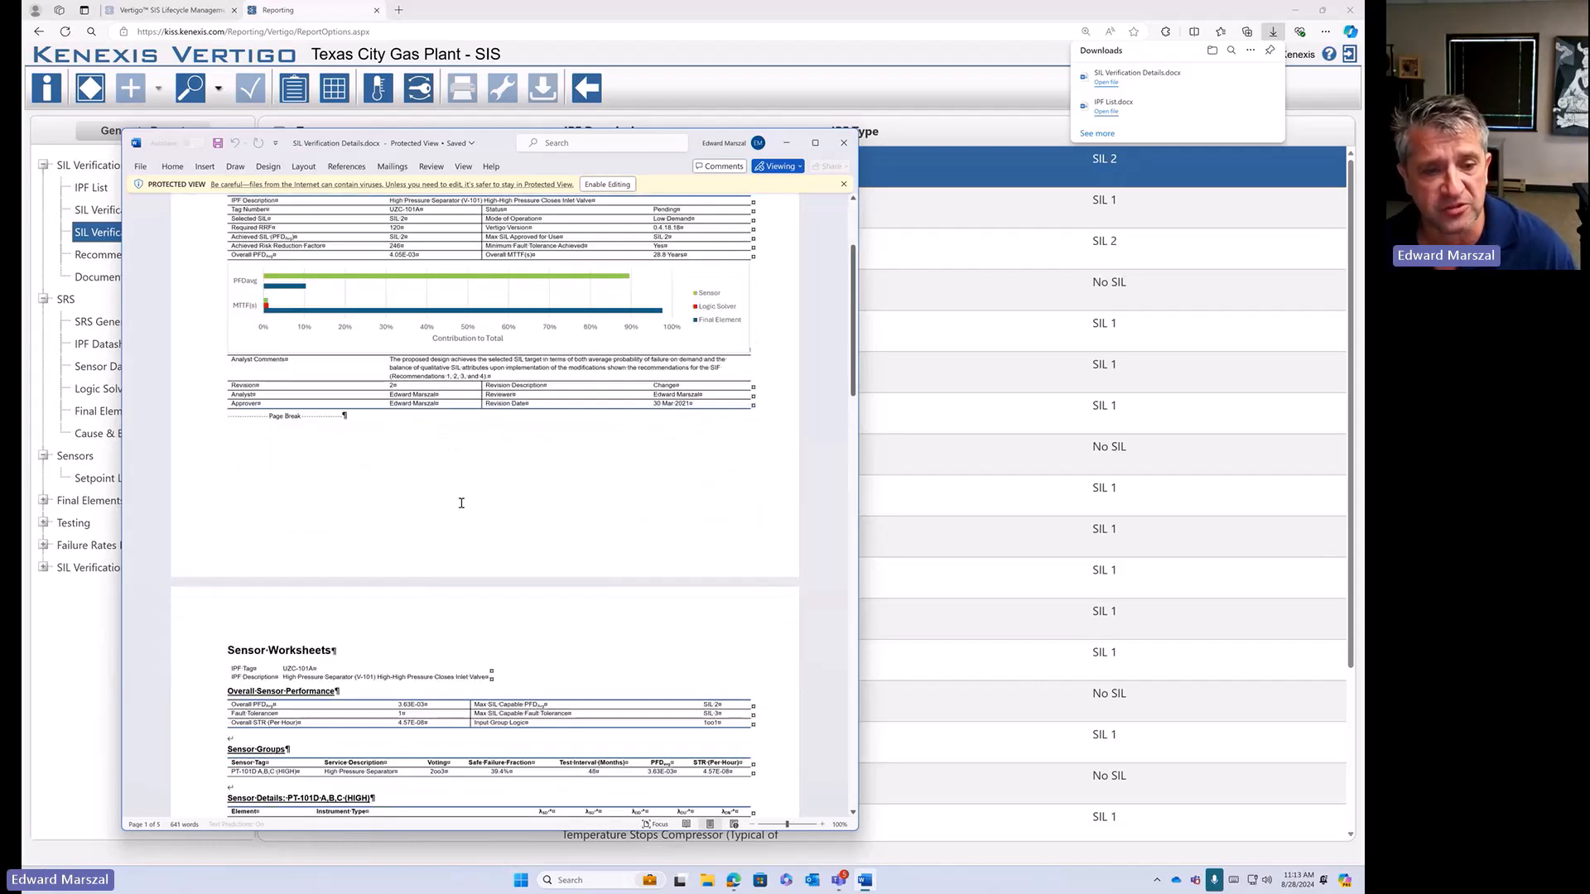
pyautogui.scroll(-1, 494, 527)
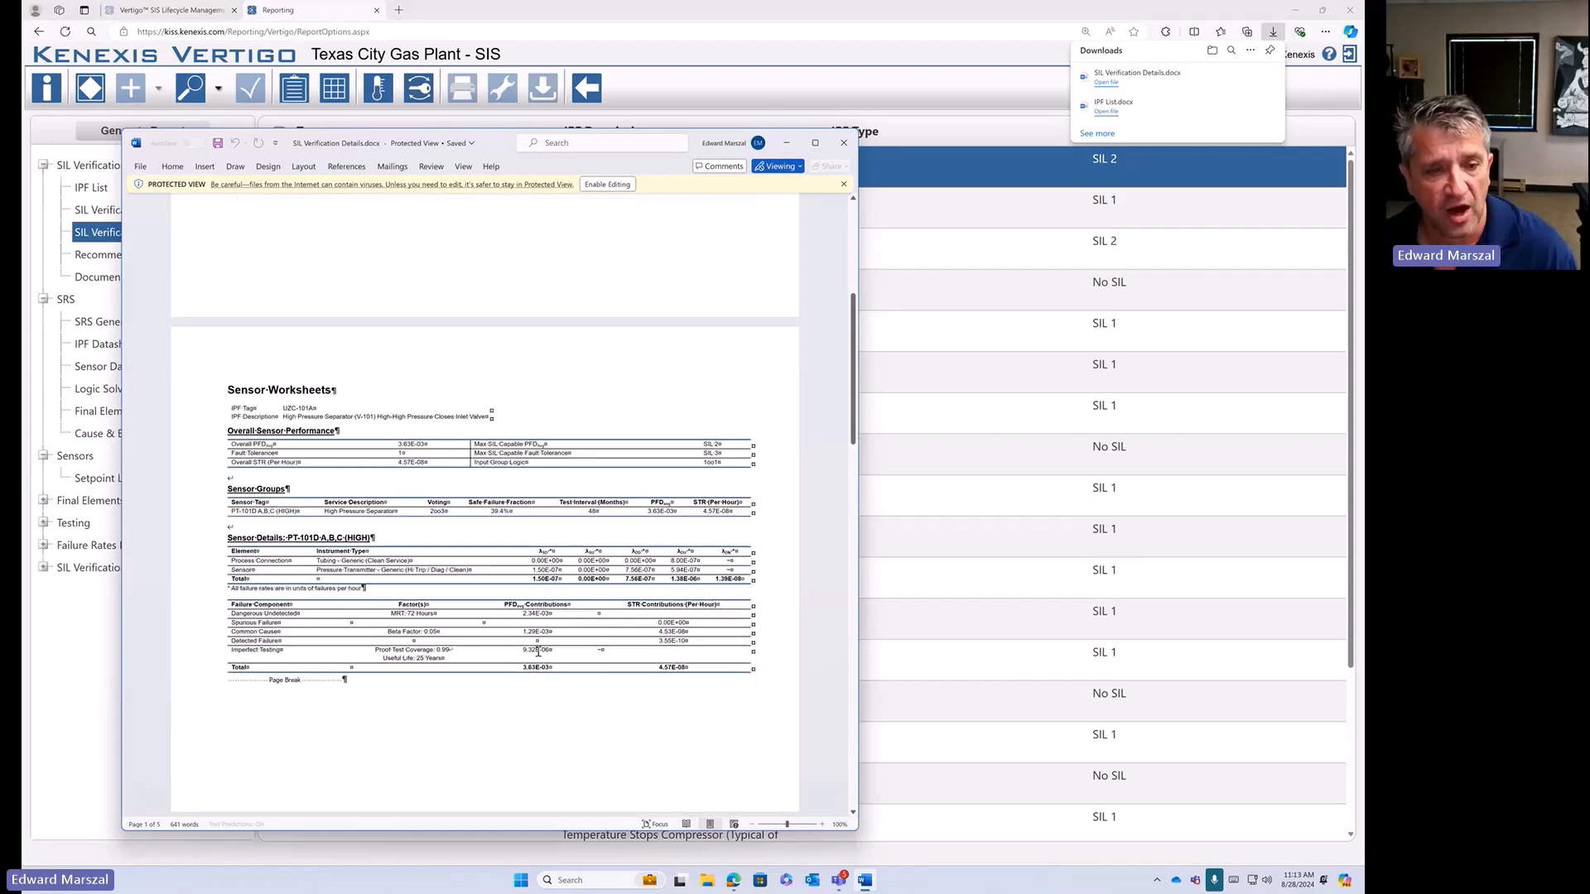
pyautogui.scroll(-9, 577, 629)
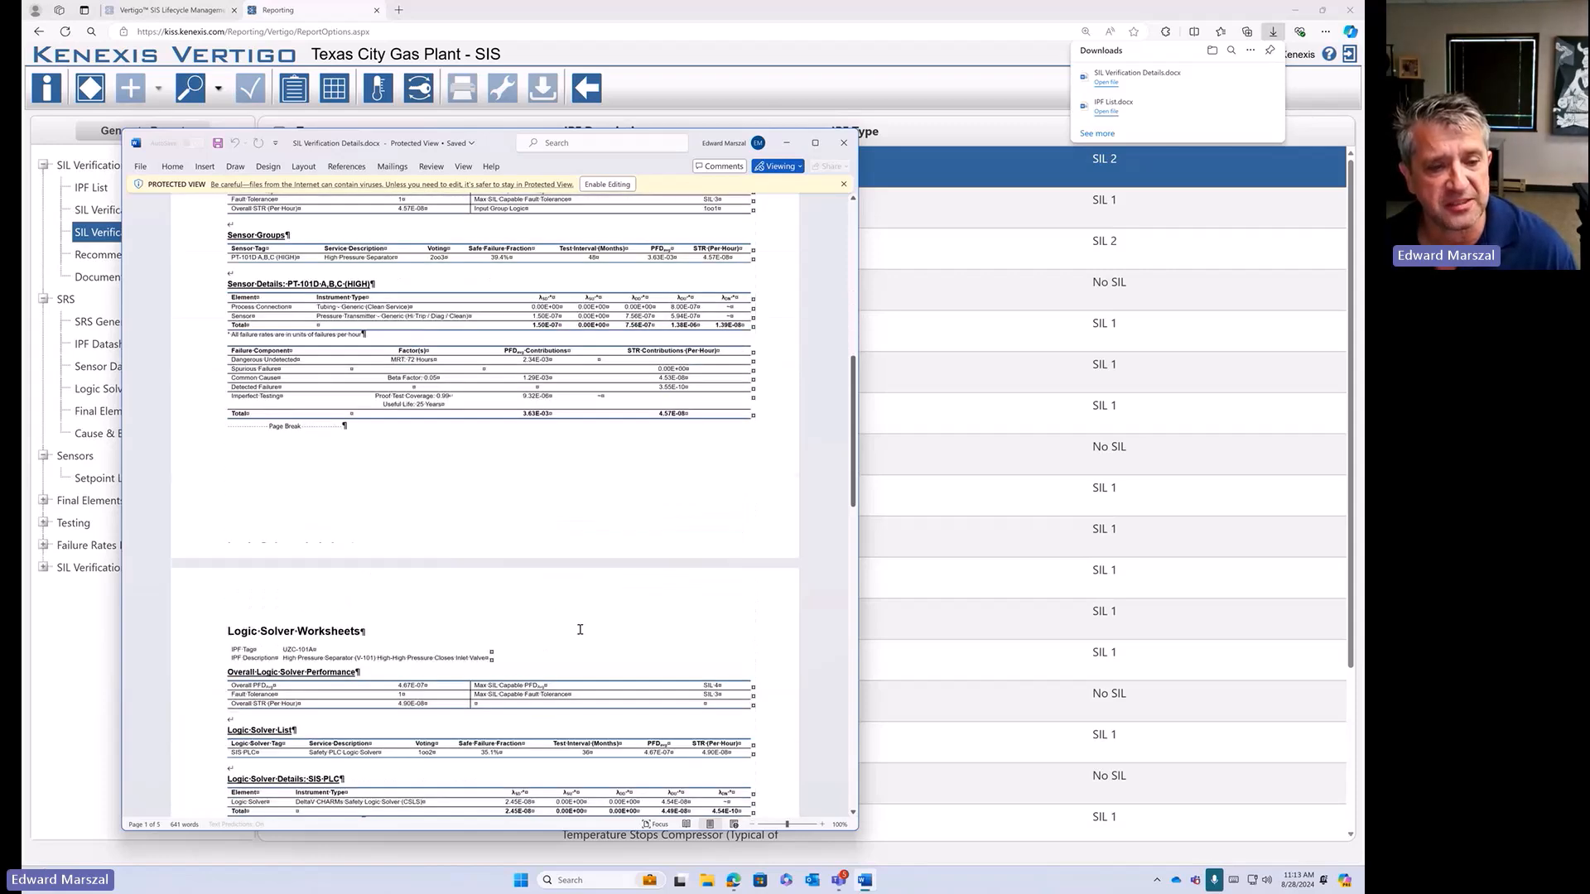
pyautogui.scroll(-5, 469, 409)
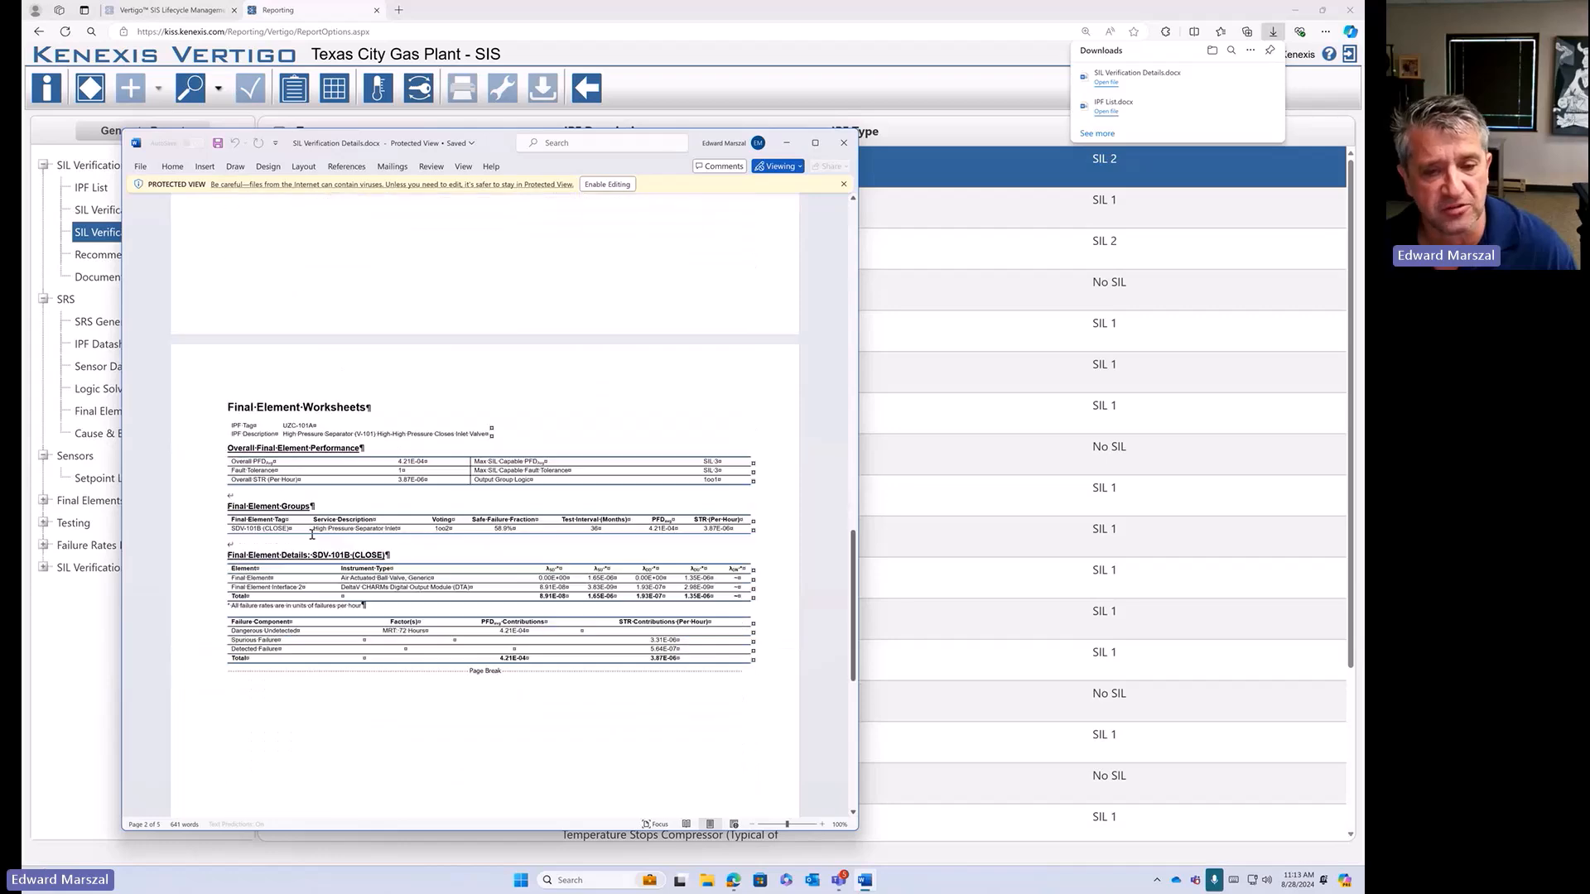
pyautogui.scroll(7, 468, 409)
pyautogui.scroll(3, 838, 188)
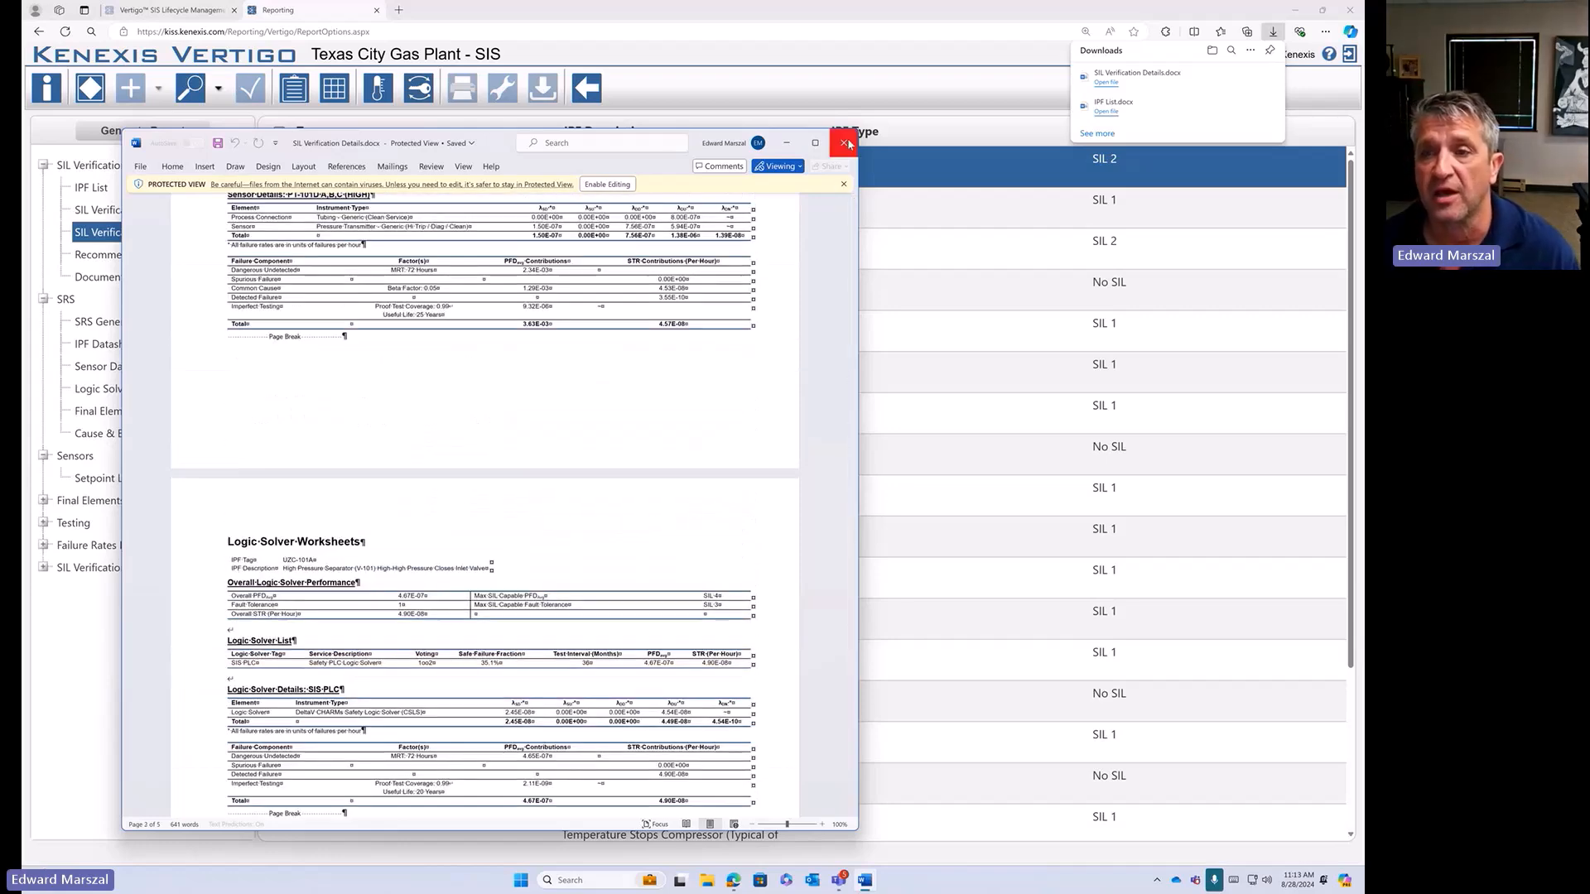
pyautogui.click(843, 142)
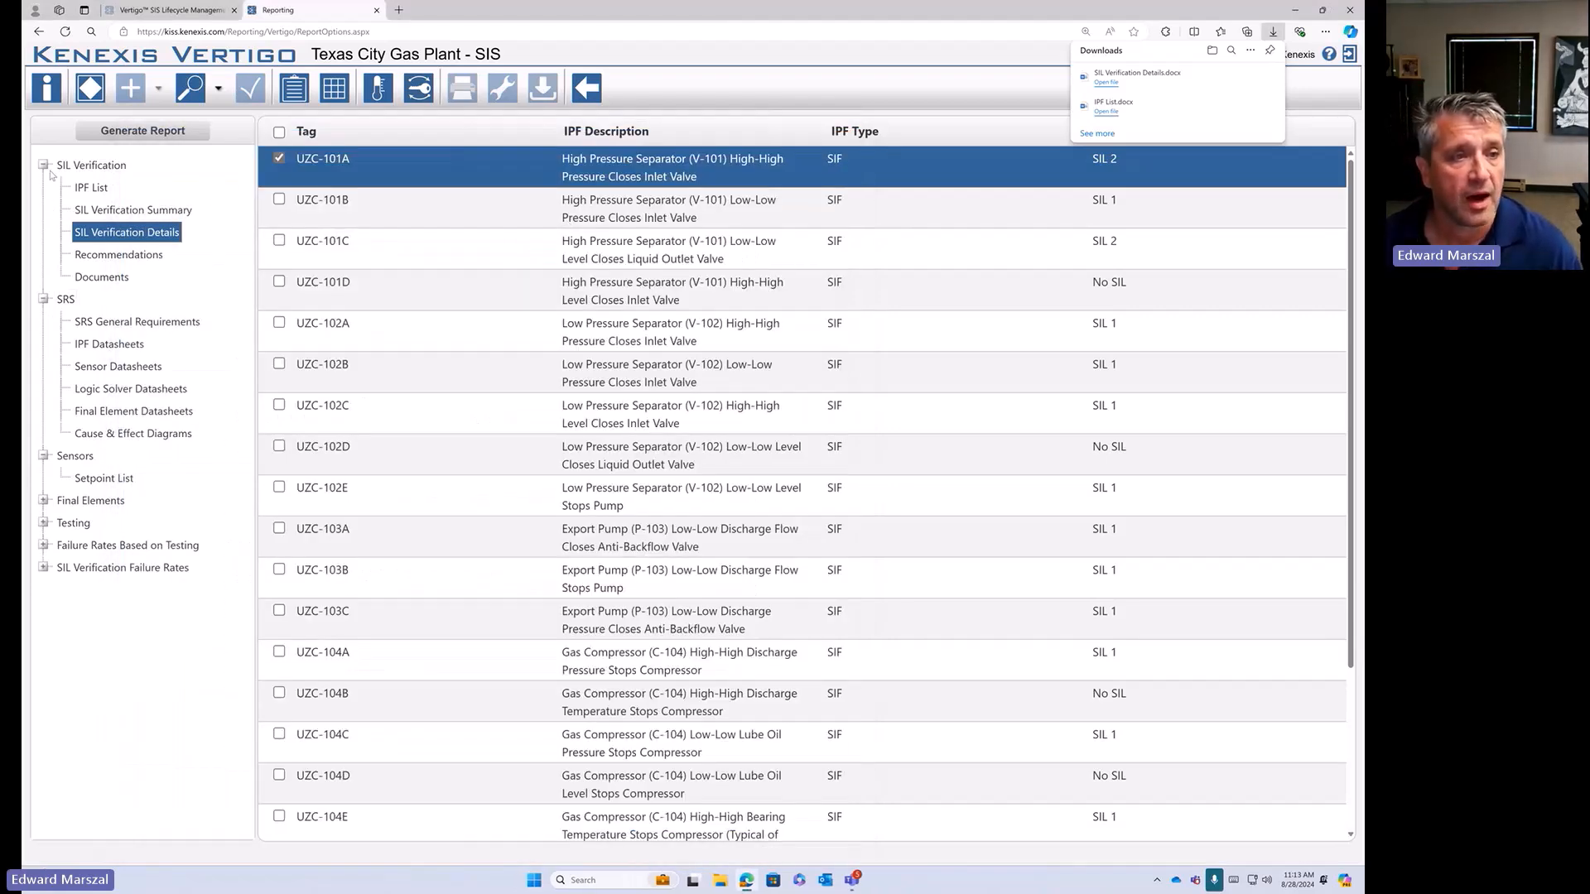
# - Collapse the SIL Verification report group and generate the SRS General Requirements report
pyautogui.click(43, 165)
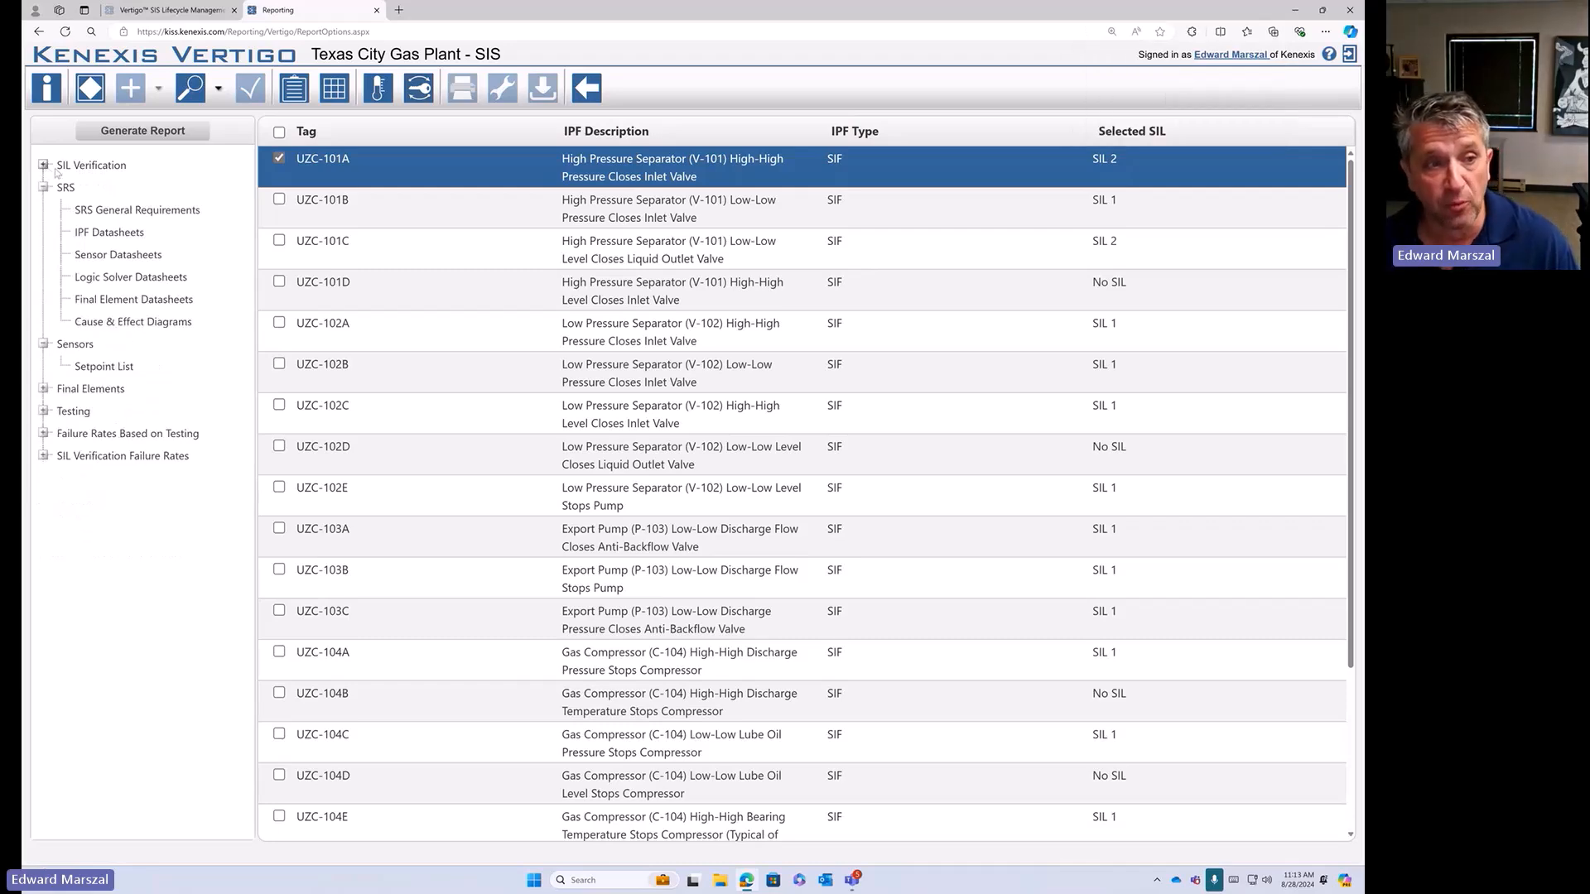
pyautogui.click(151, 214)
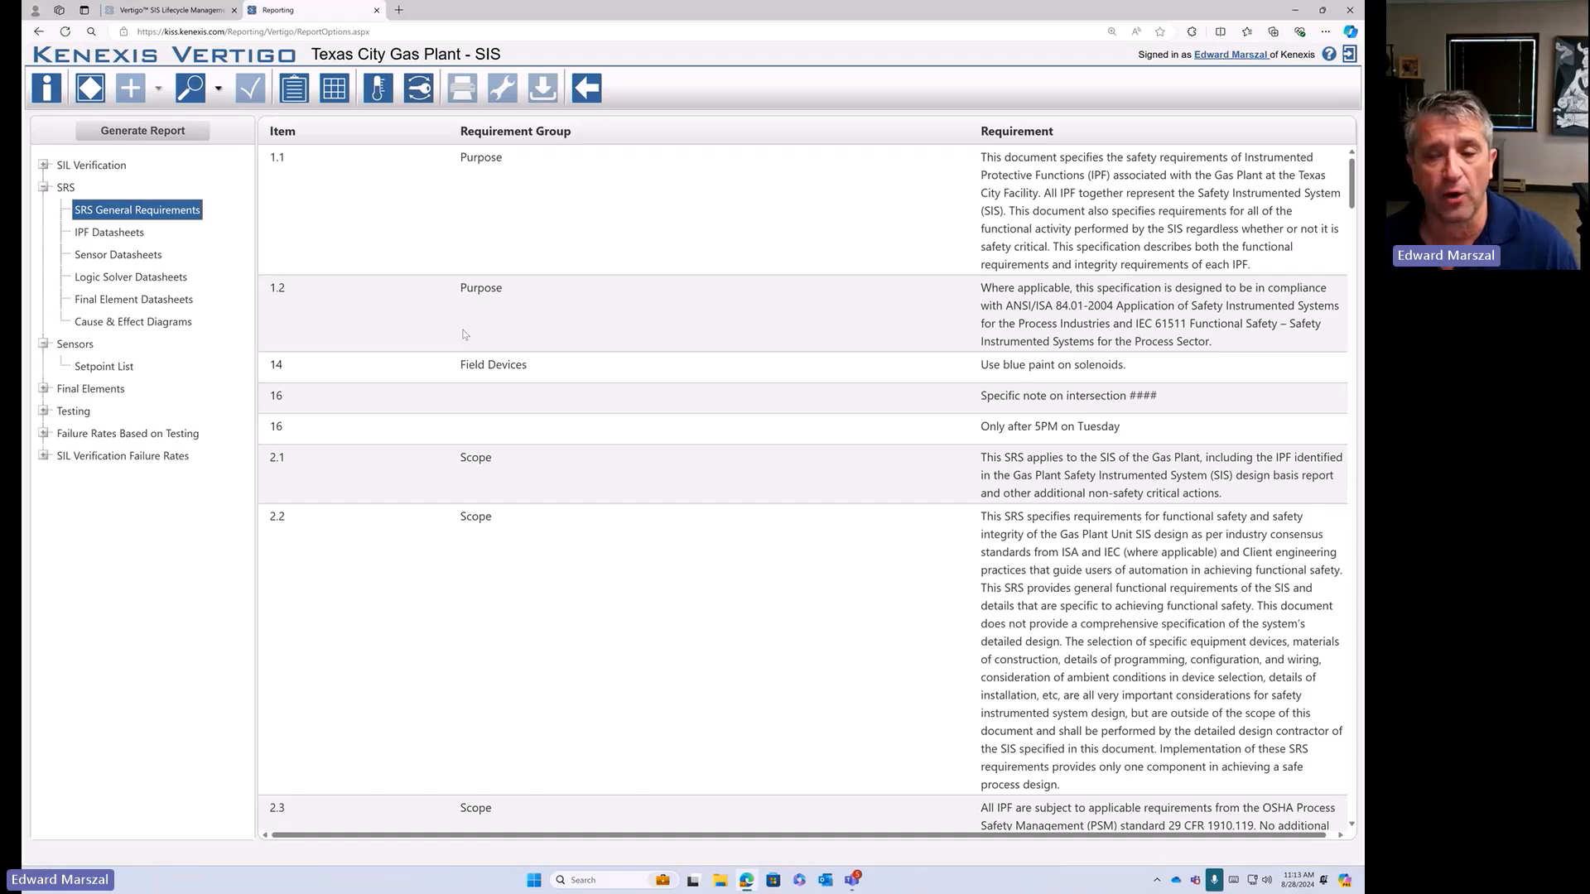
pyautogui.click(142, 131)
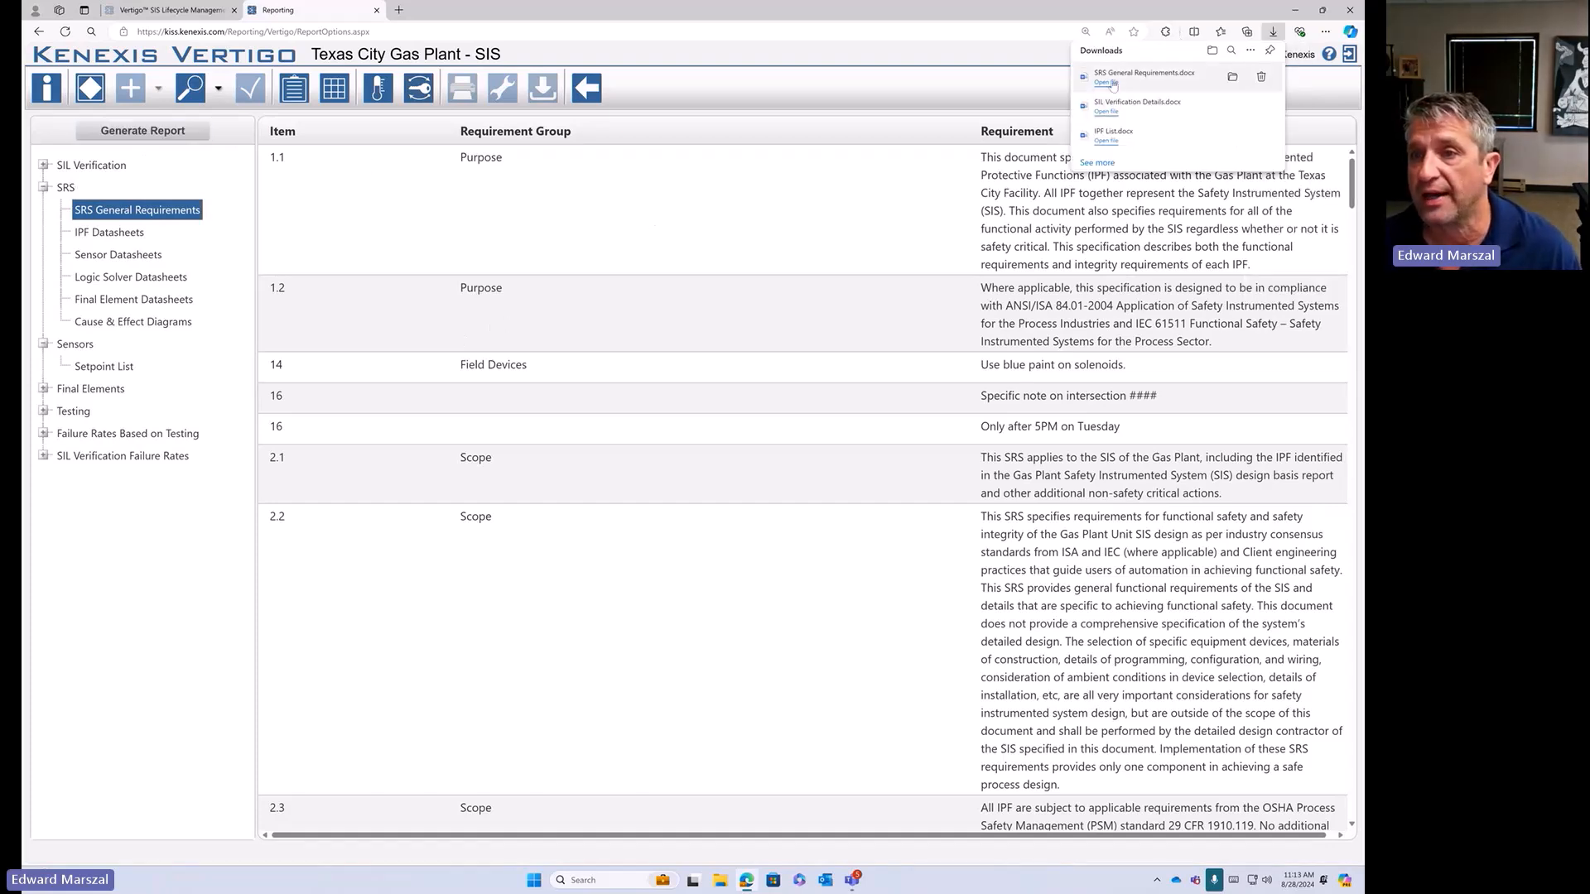
# - Open SRS General Requirements.docx in Word, skim the requirements table, and close the document
pyautogui.click(1112, 87)
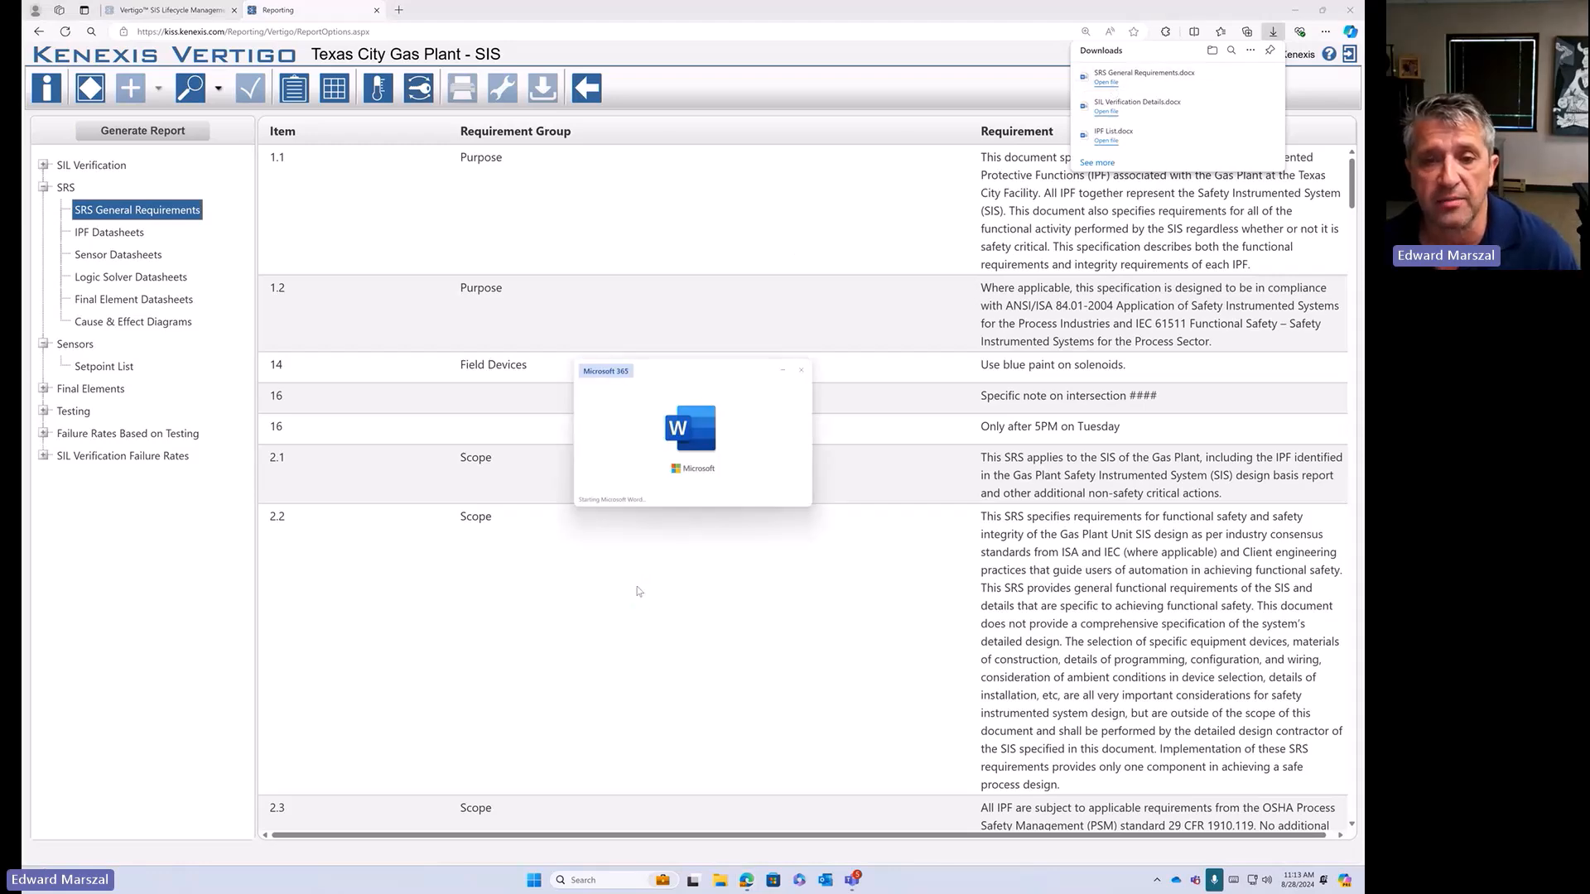
pyautogui.scroll(-10, 553, 554)
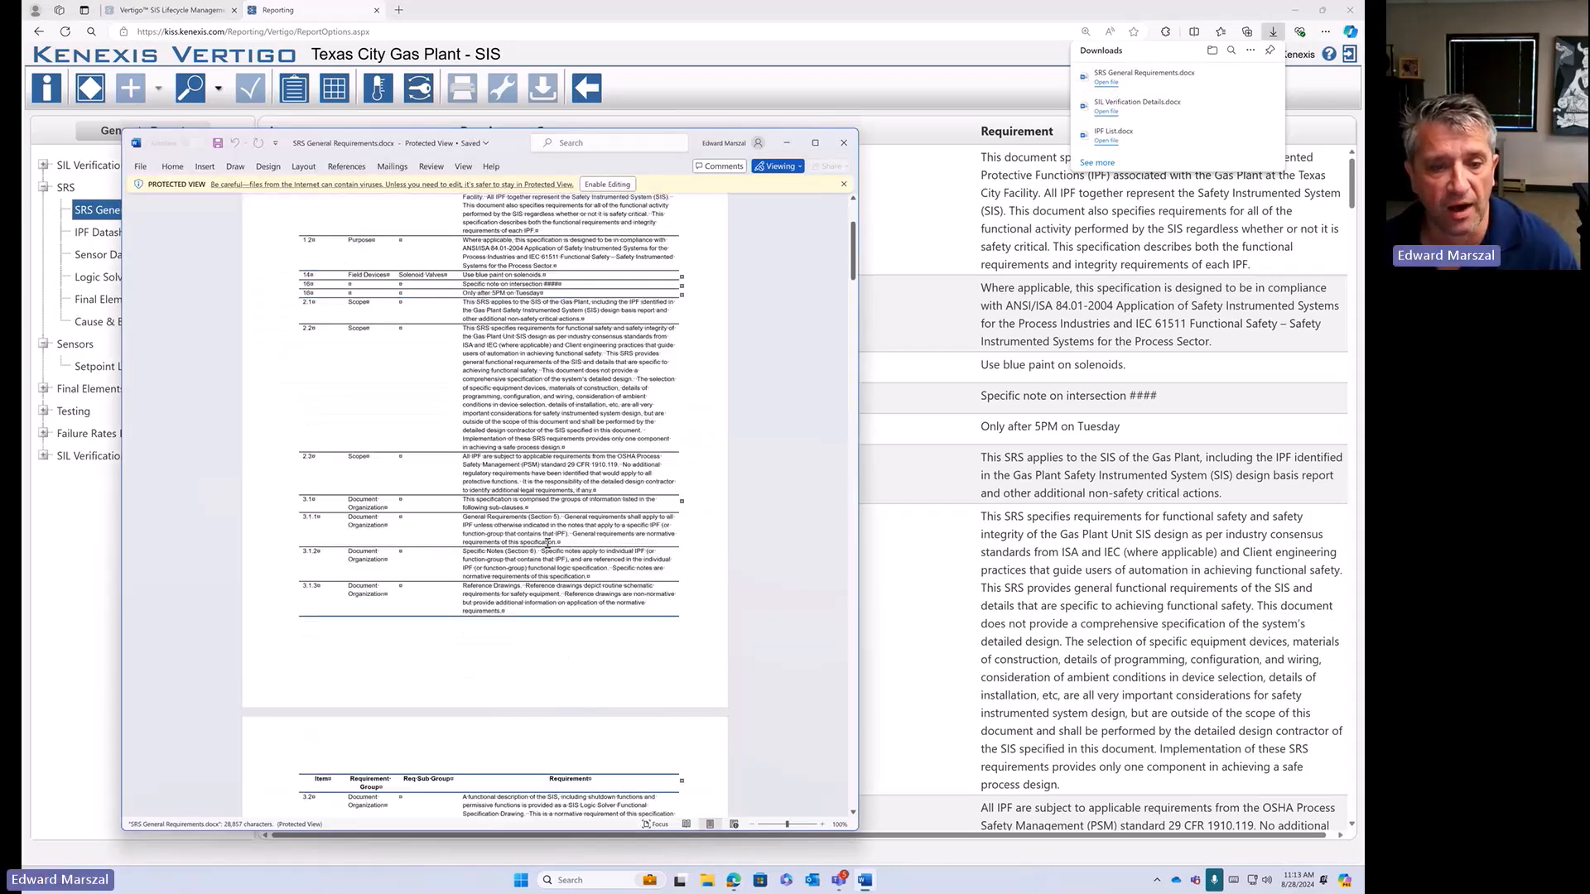
pyautogui.click(844, 142)
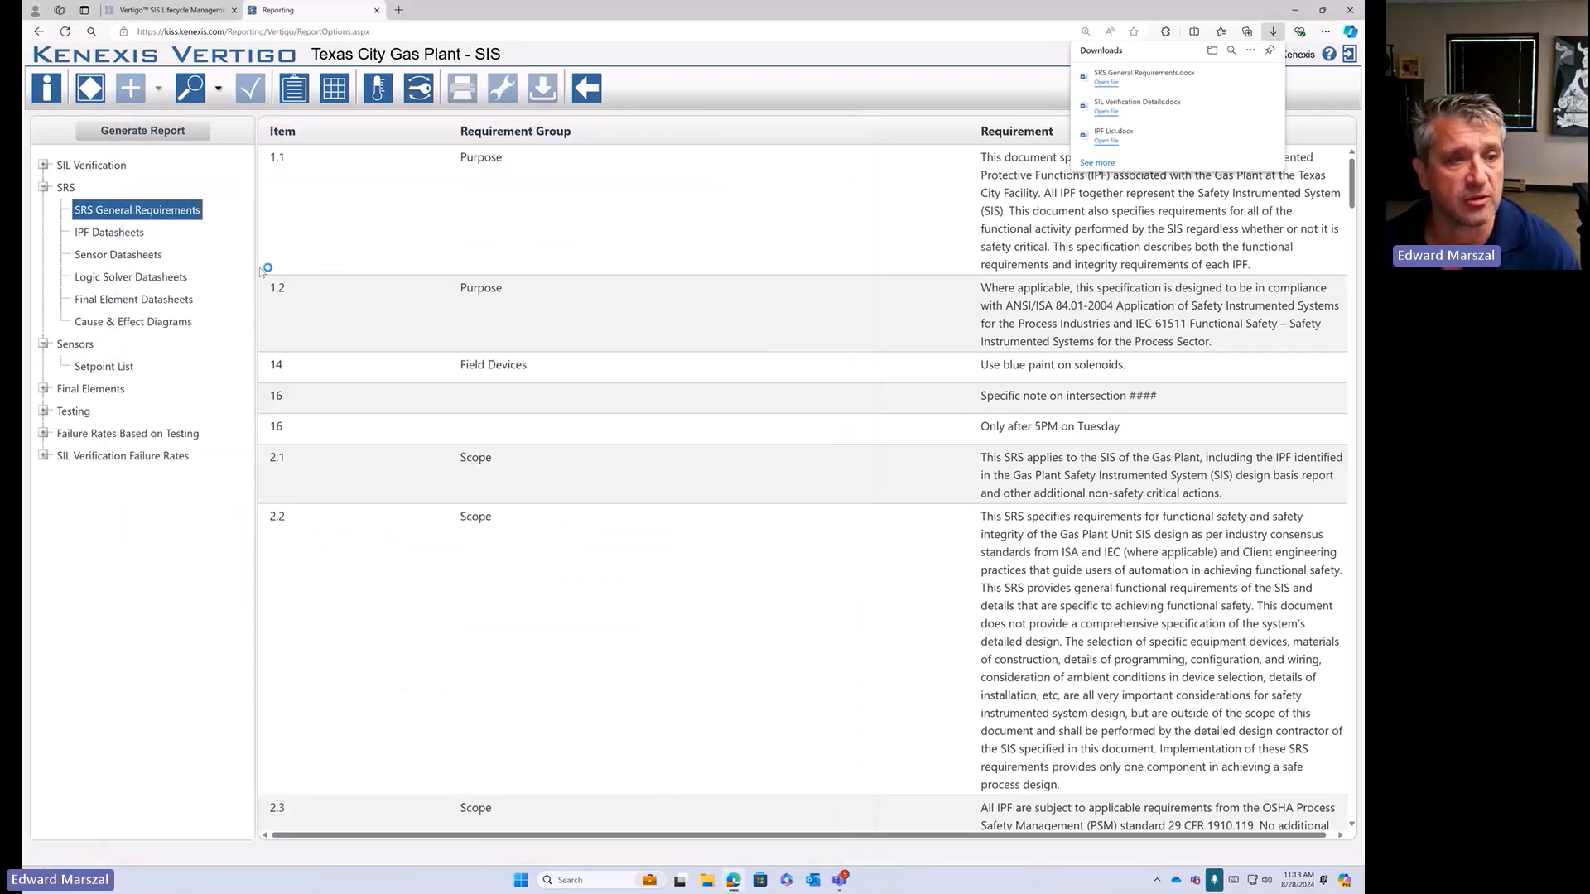
# - Choose the IPF Datasheets report under SRS and select UZC-101A and UZC-101B, followed by all IPFs
pyautogui.click(109, 232)
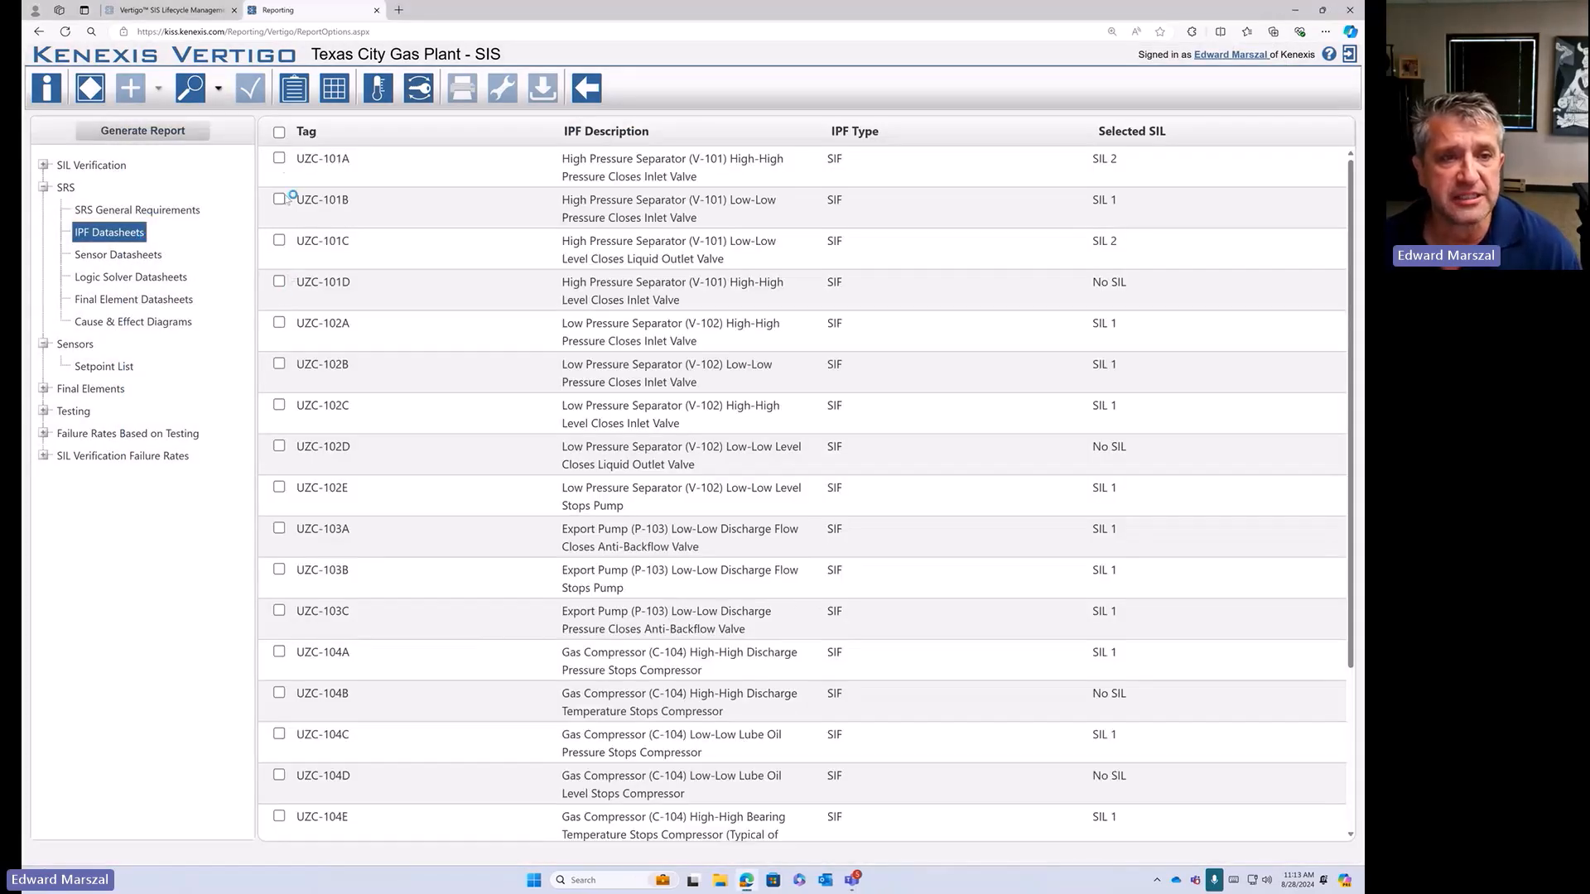
pyautogui.click(279, 158)
pyautogui.click(279, 199)
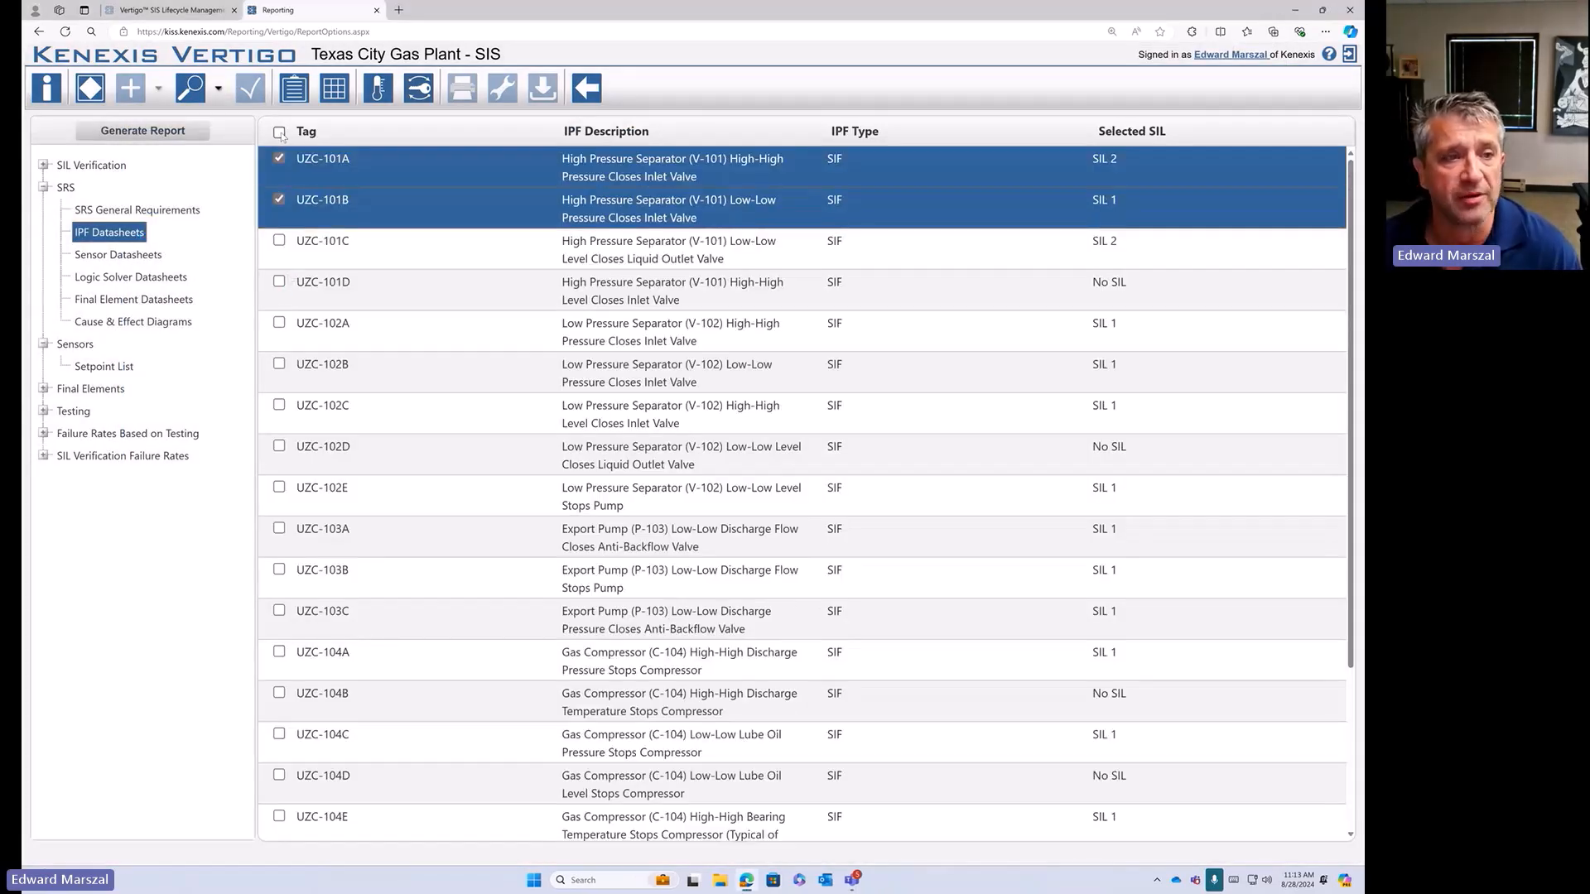
pyautogui.click(279, 131)
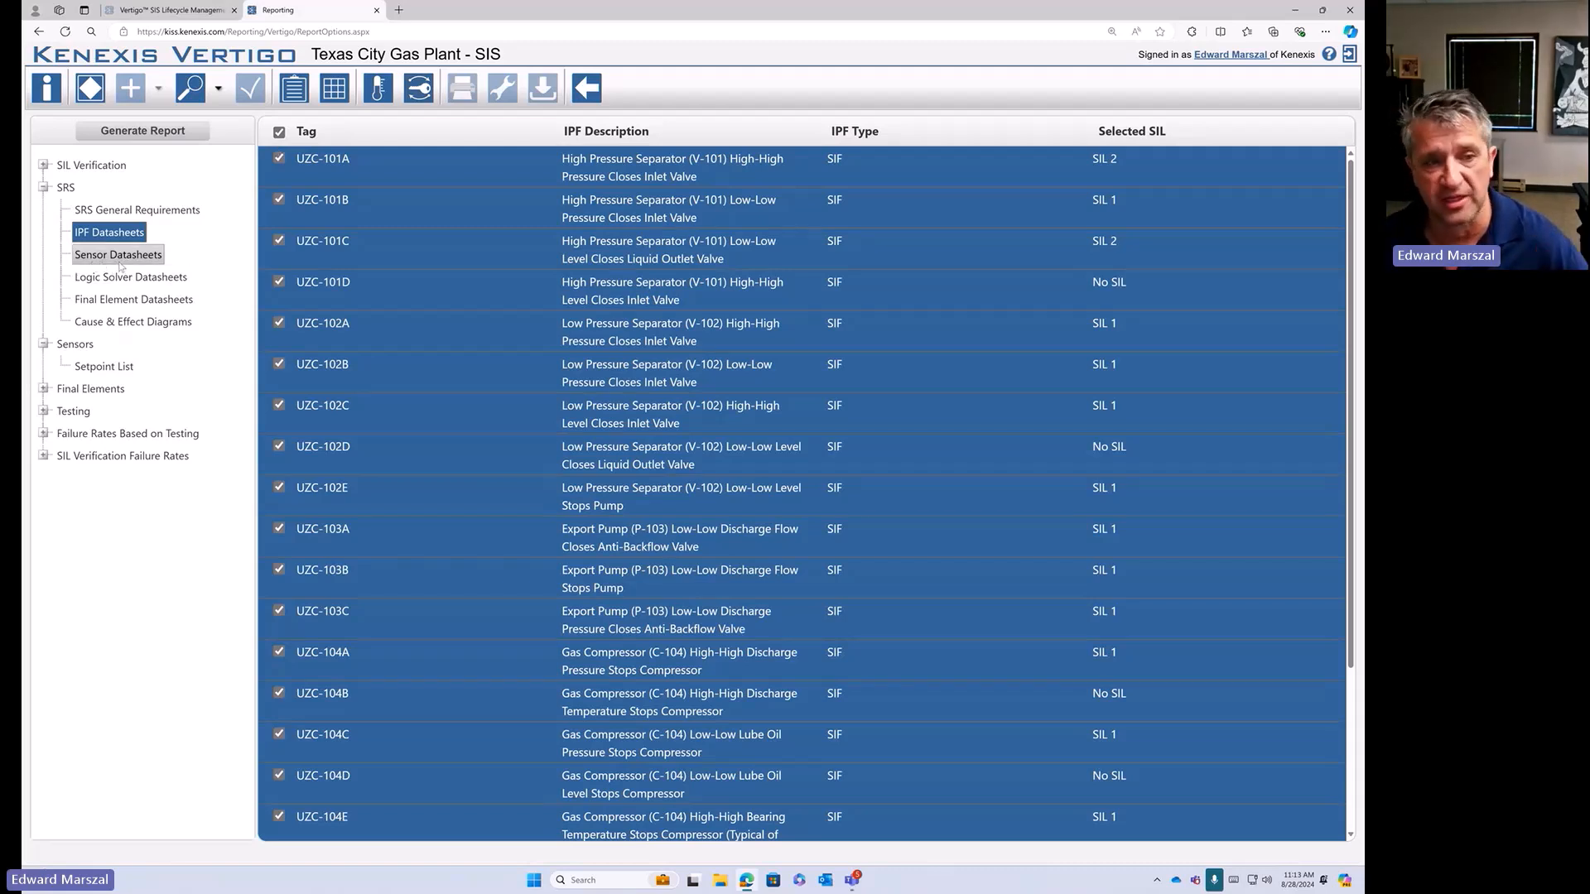
# - Generate the Cause & Effect Diagrams report for IPF groups USC-101 and USC-105 only
pyautogui.click(134, 322)
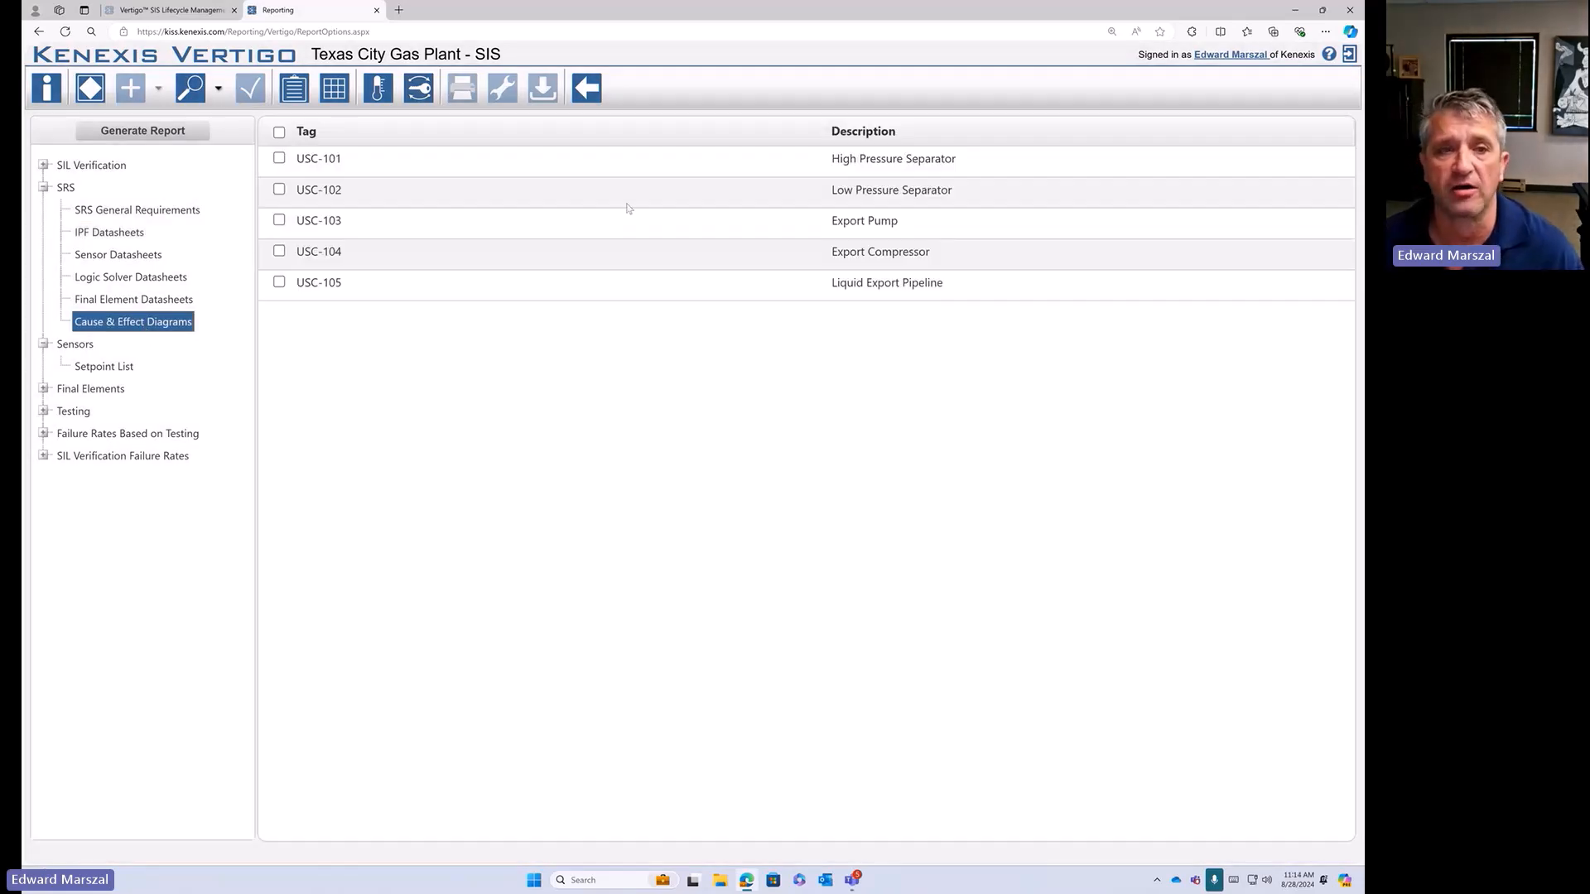
pyautogui.click(279, 132)
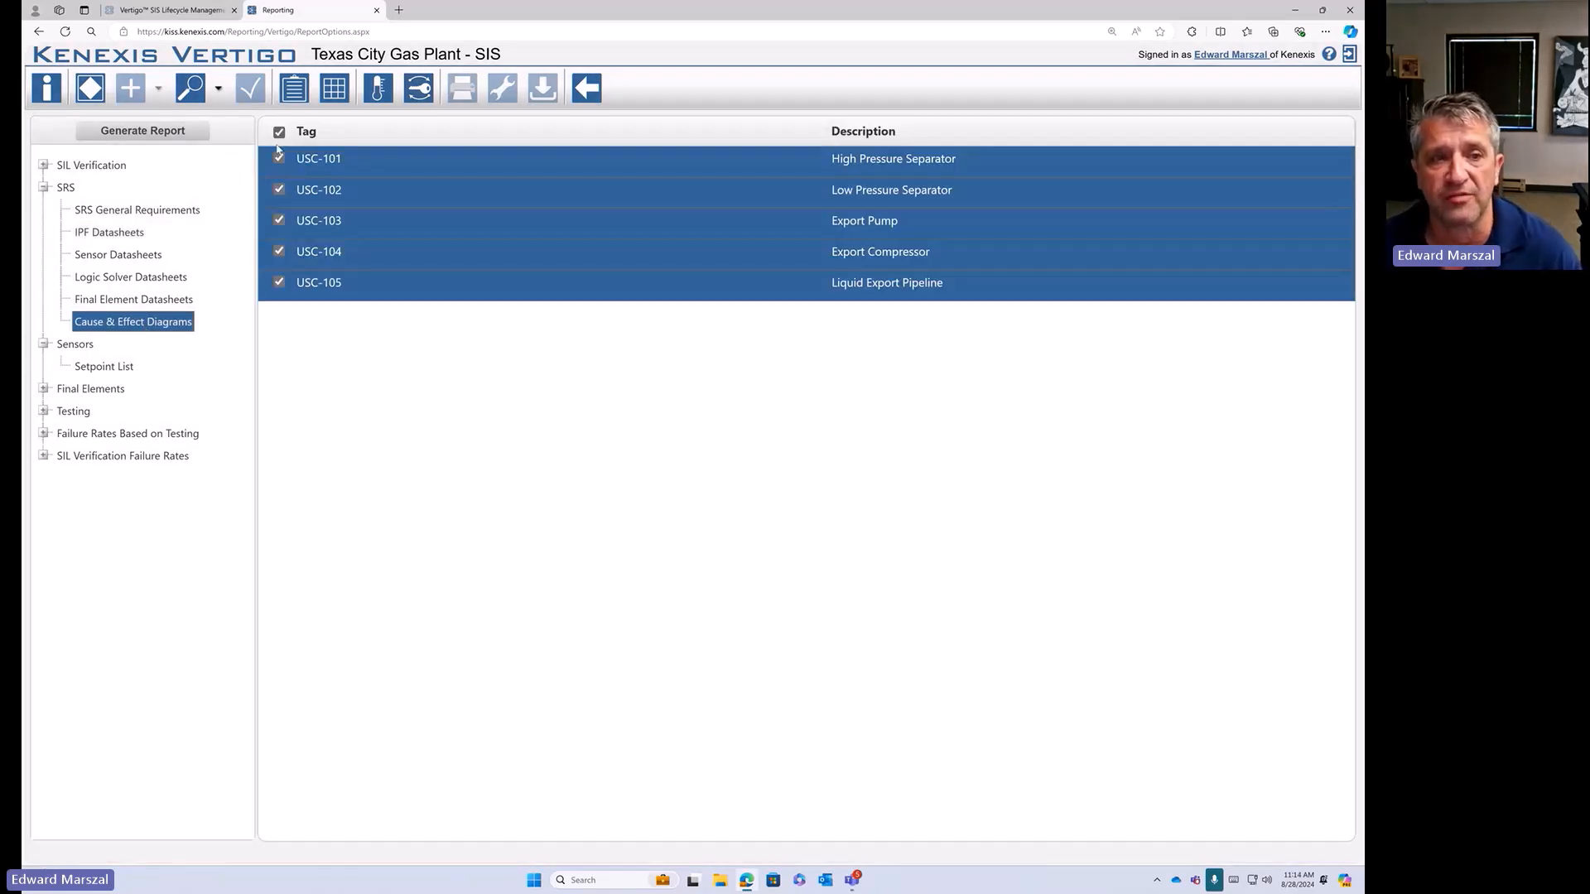
pyautogui.click(279, 190)
pyautogui.click(279, 221)
pyautogui.click(279, 251)
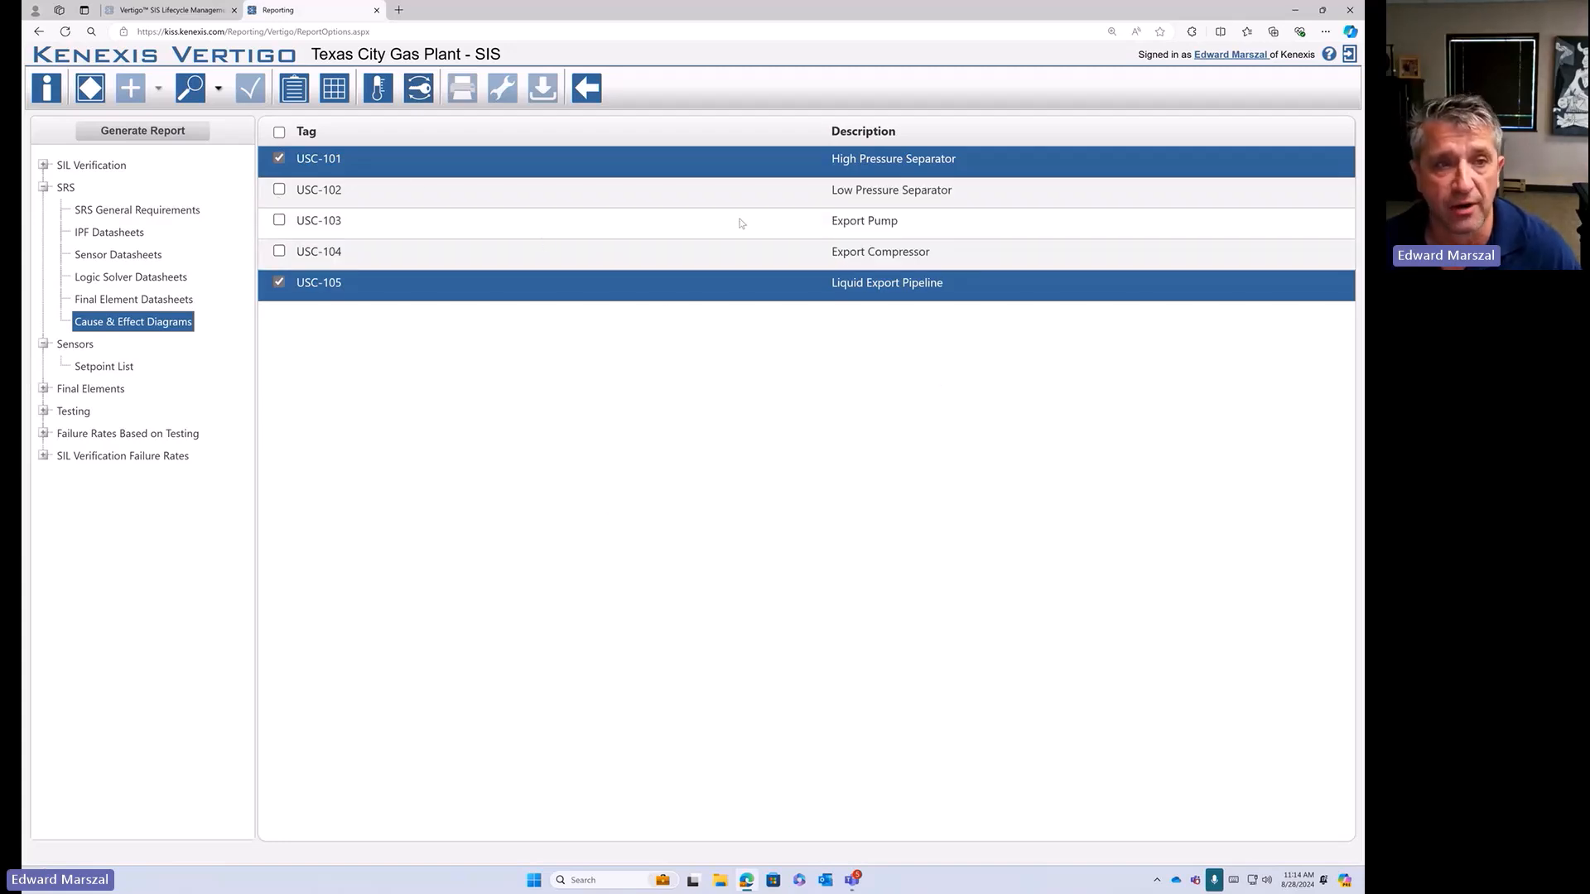
pyautogui.click(143, 131)
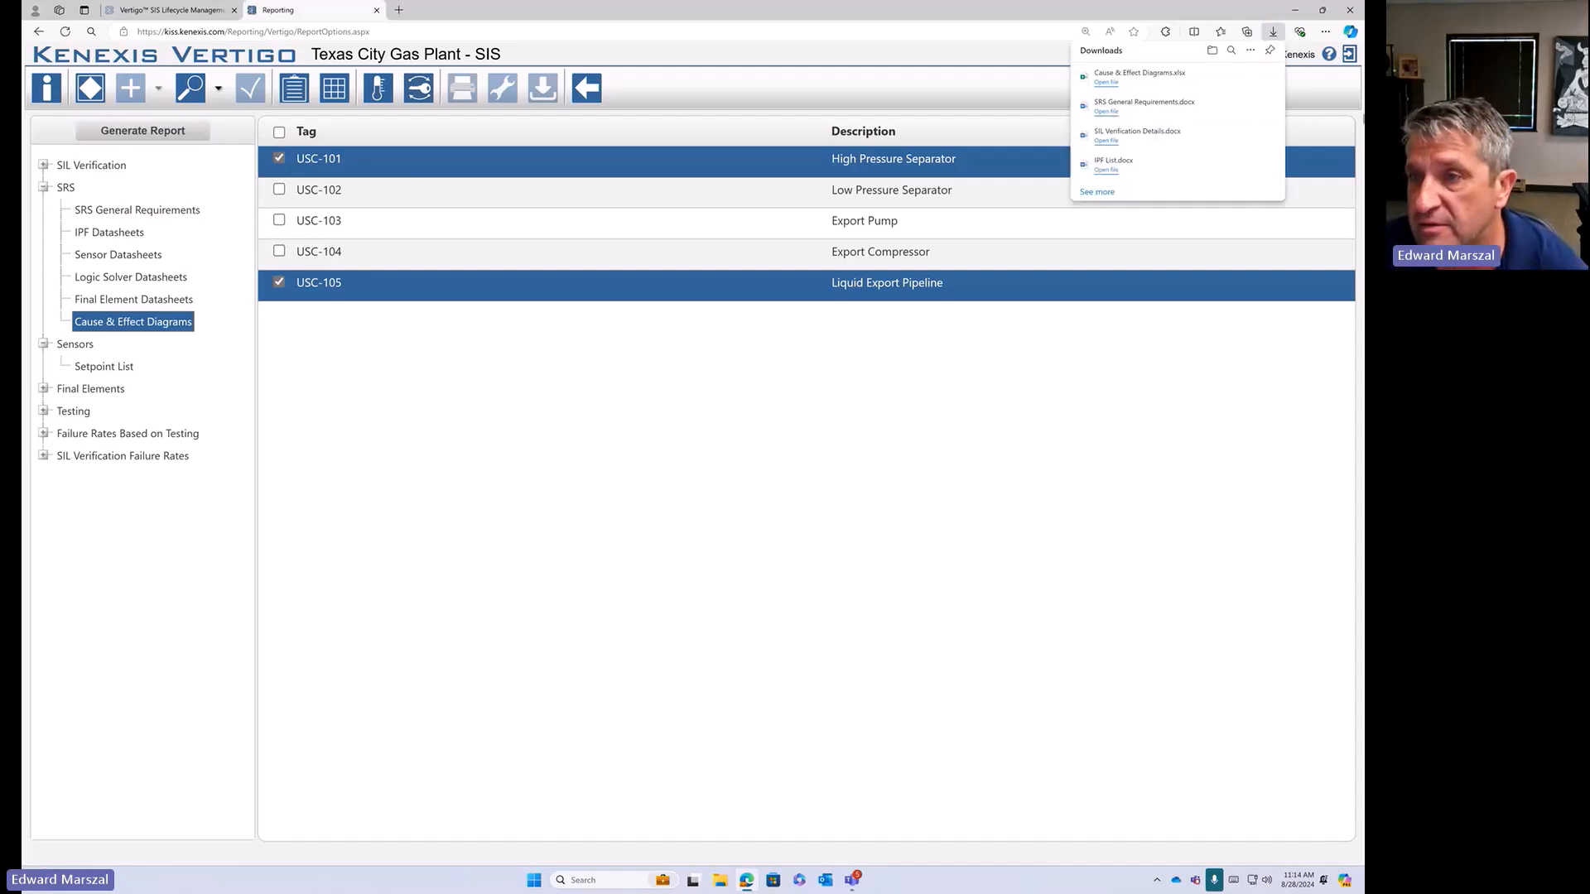
# - Open Cause & Effect Diagrams.xlsx in Excel, view the USC-101 and USC-105 sheets, close the workbook, and collapse the SRS report group
pyautogui.click(1105, 83)
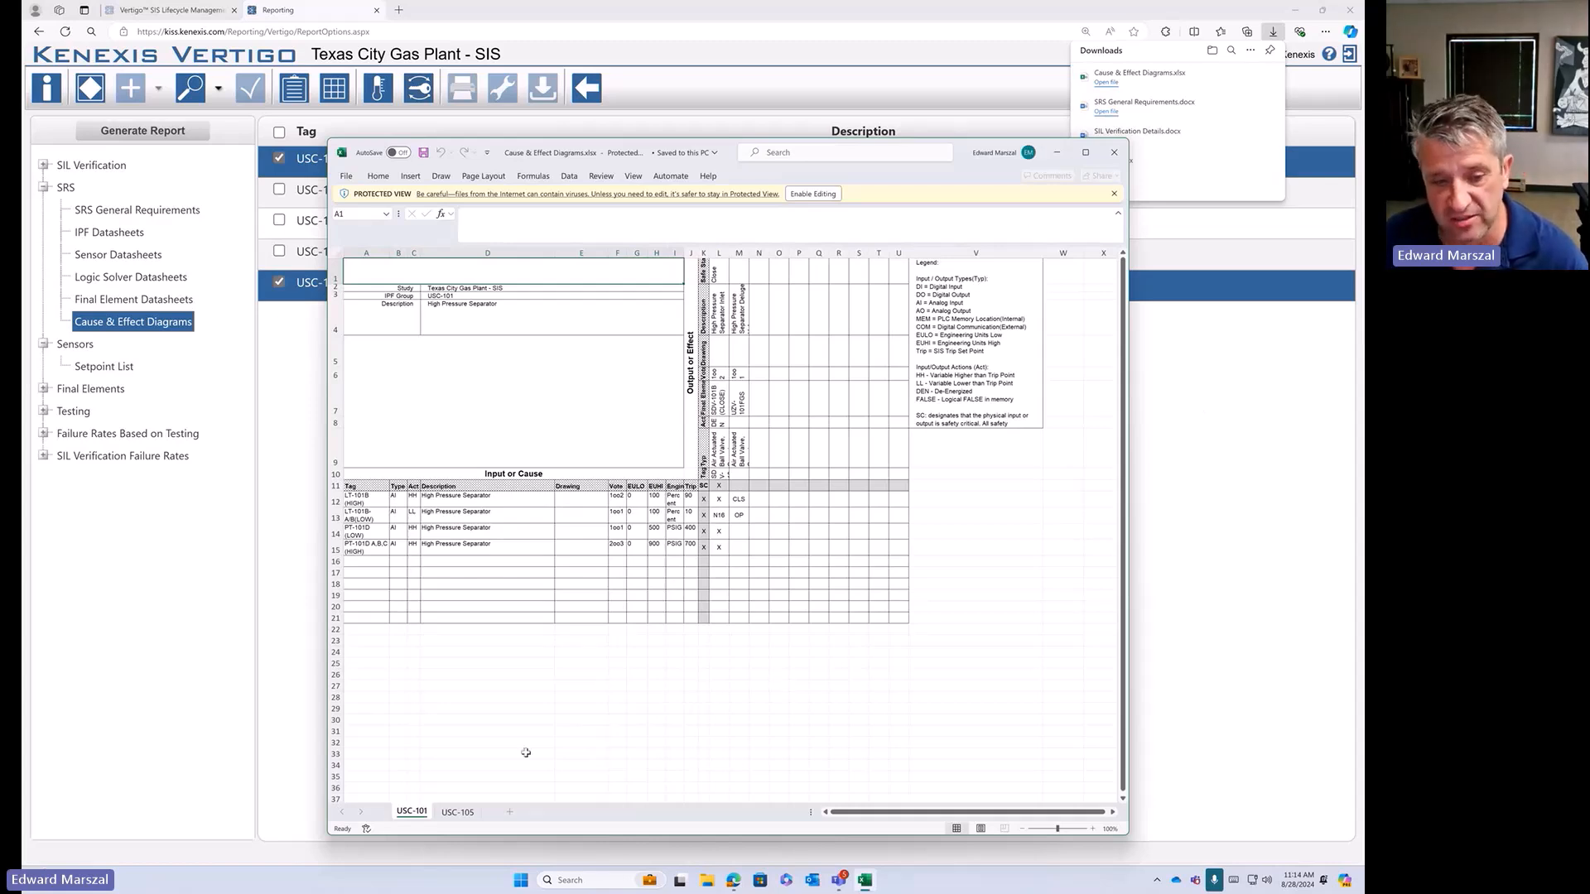
pyautogui.click(458, 813)
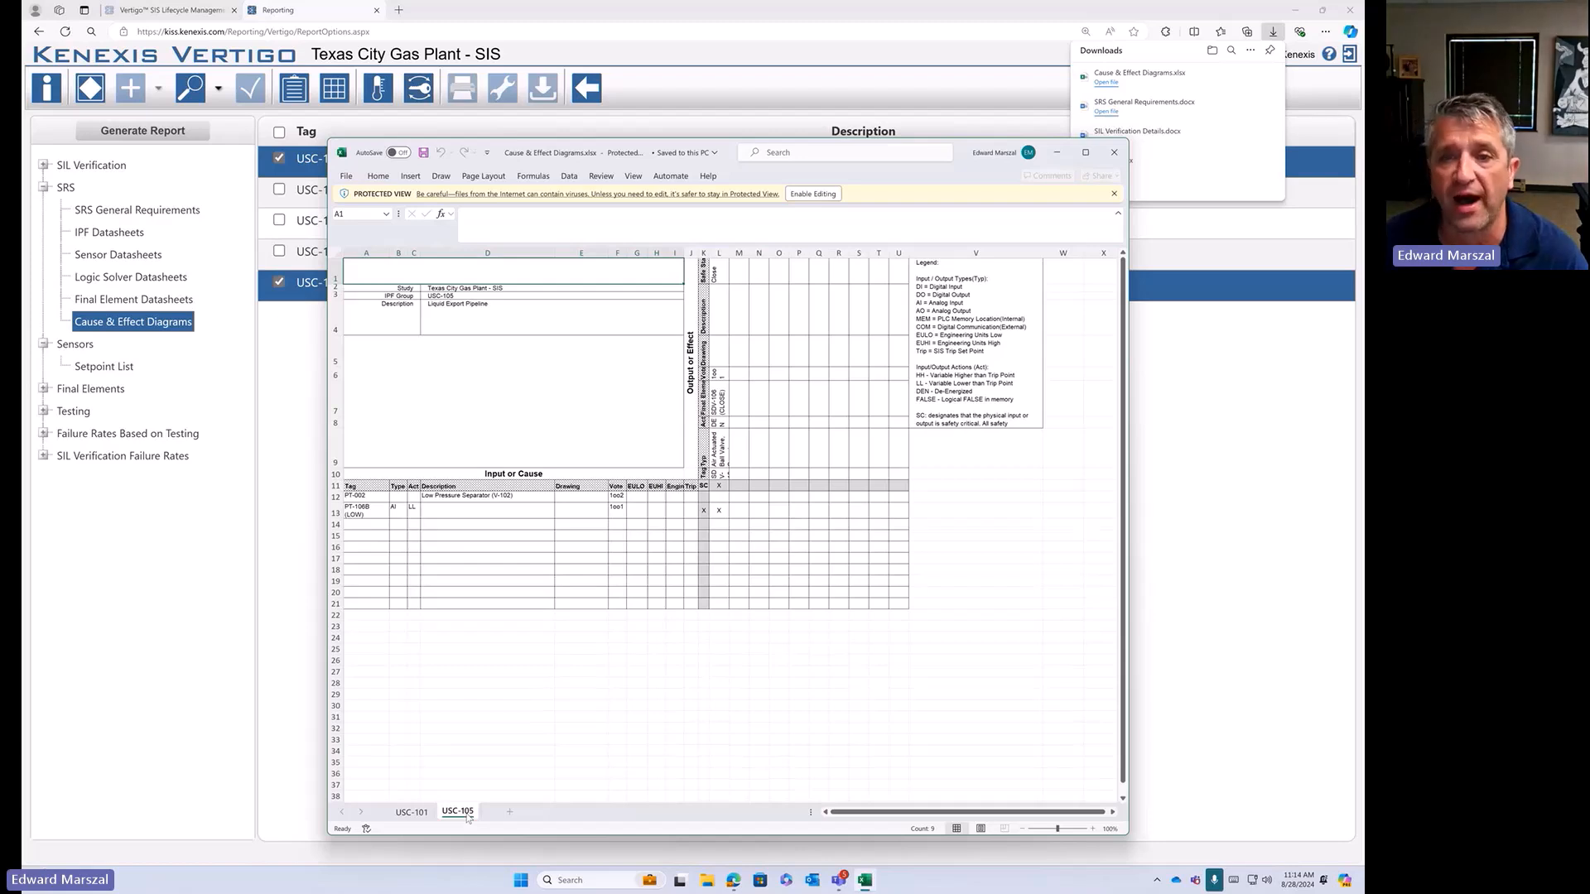
pyautogui.click(1113, 151)
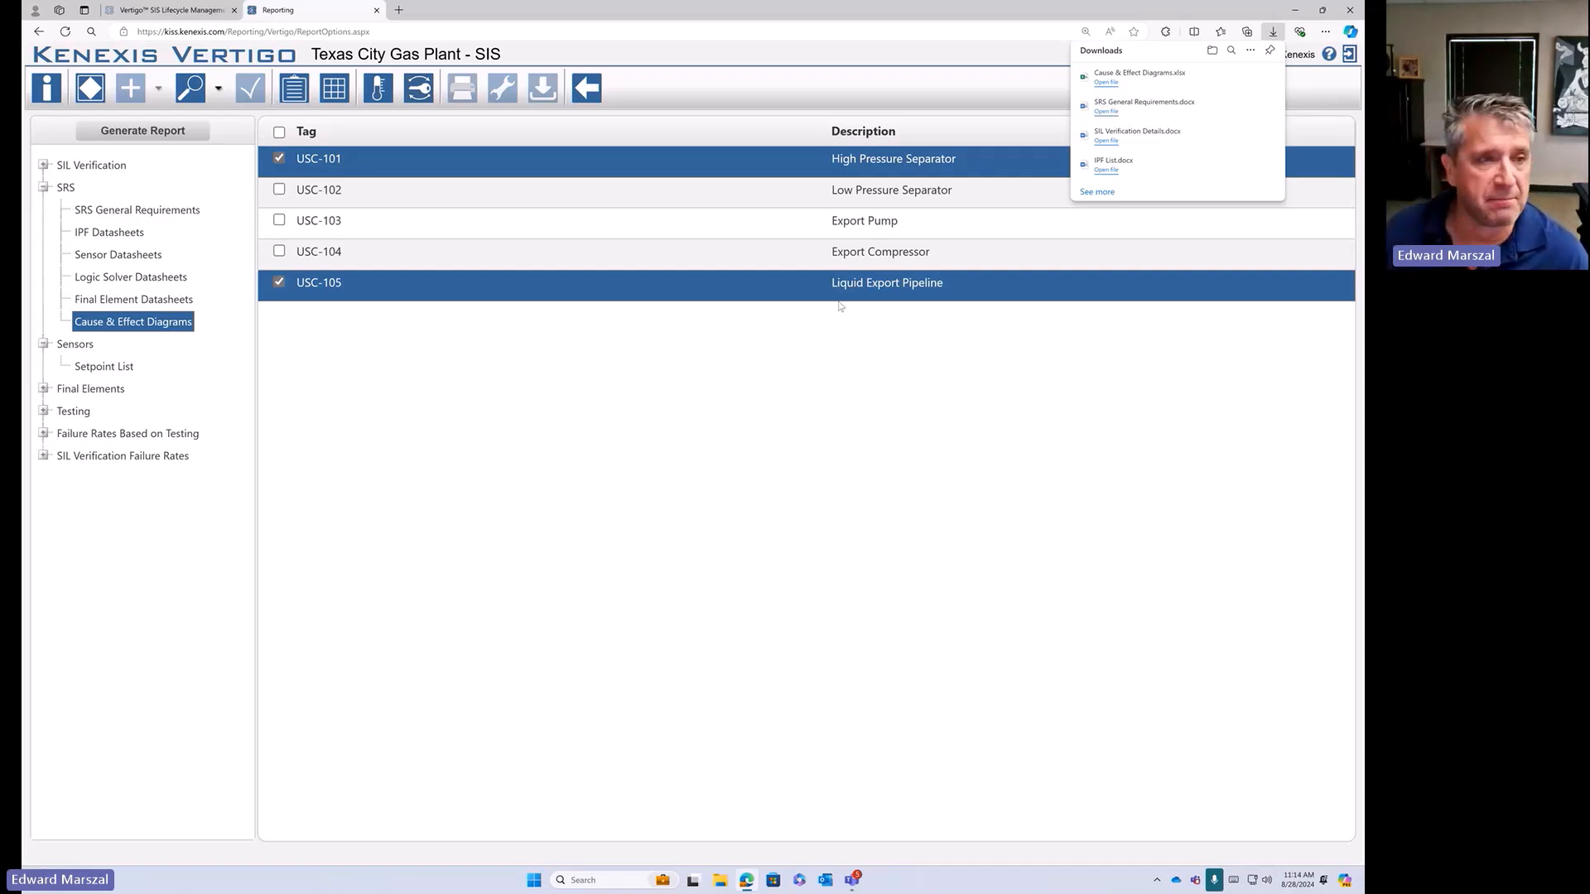
pyautogui.click(44, 188)
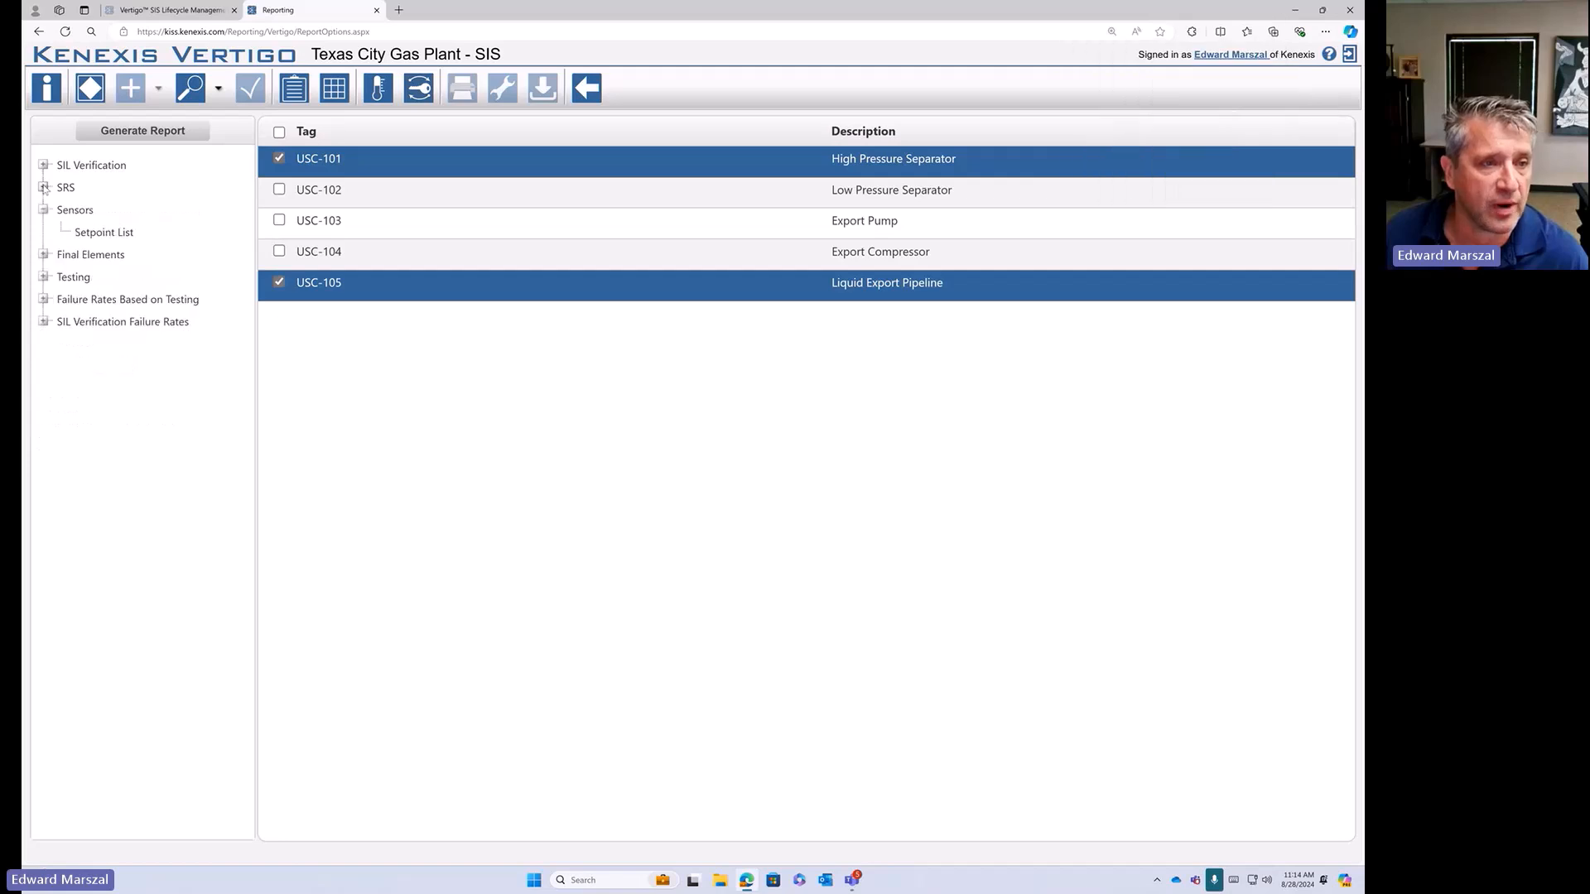
# - Collapse the Sensors report group and expand the SIL Verification and SRS report groups
pyautogui.click(44, 210)
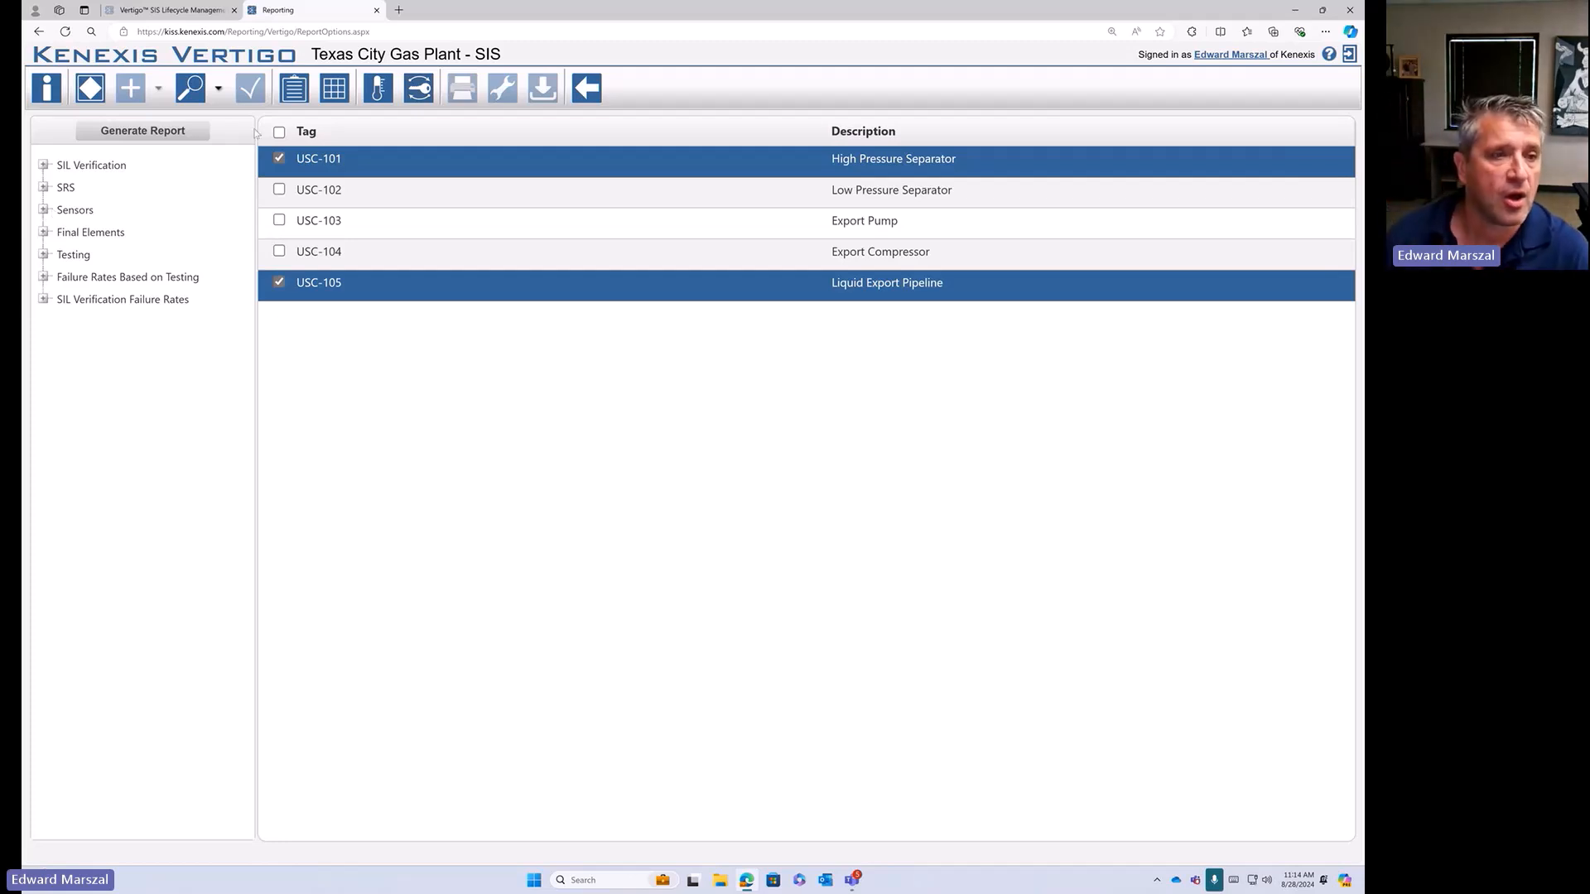
pyautogui.click(43, 165)
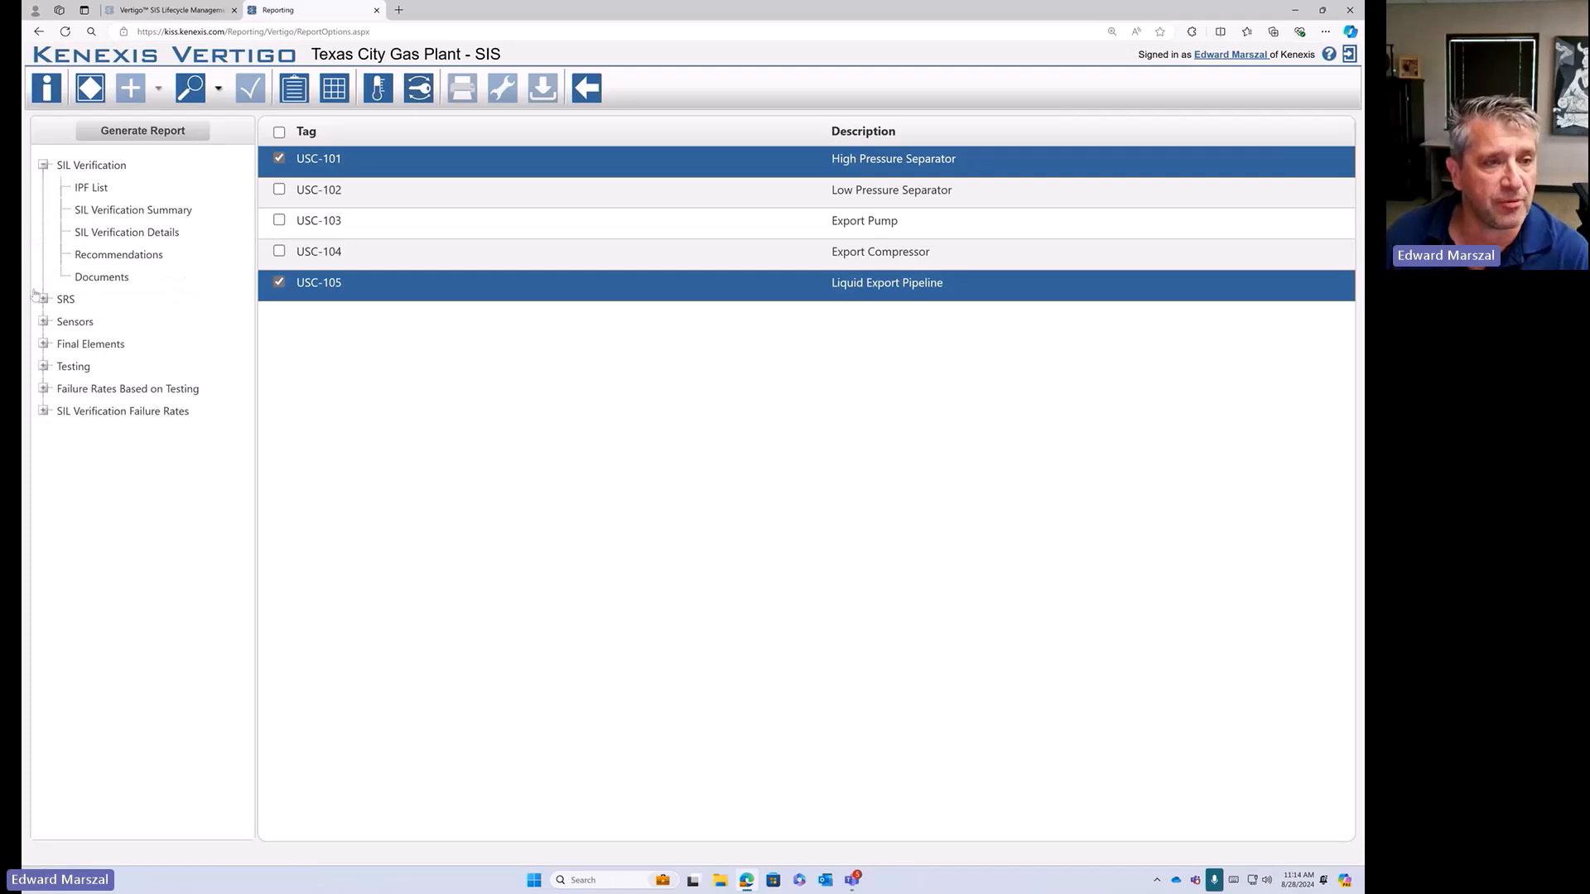
pyautogui.click(43, 299)
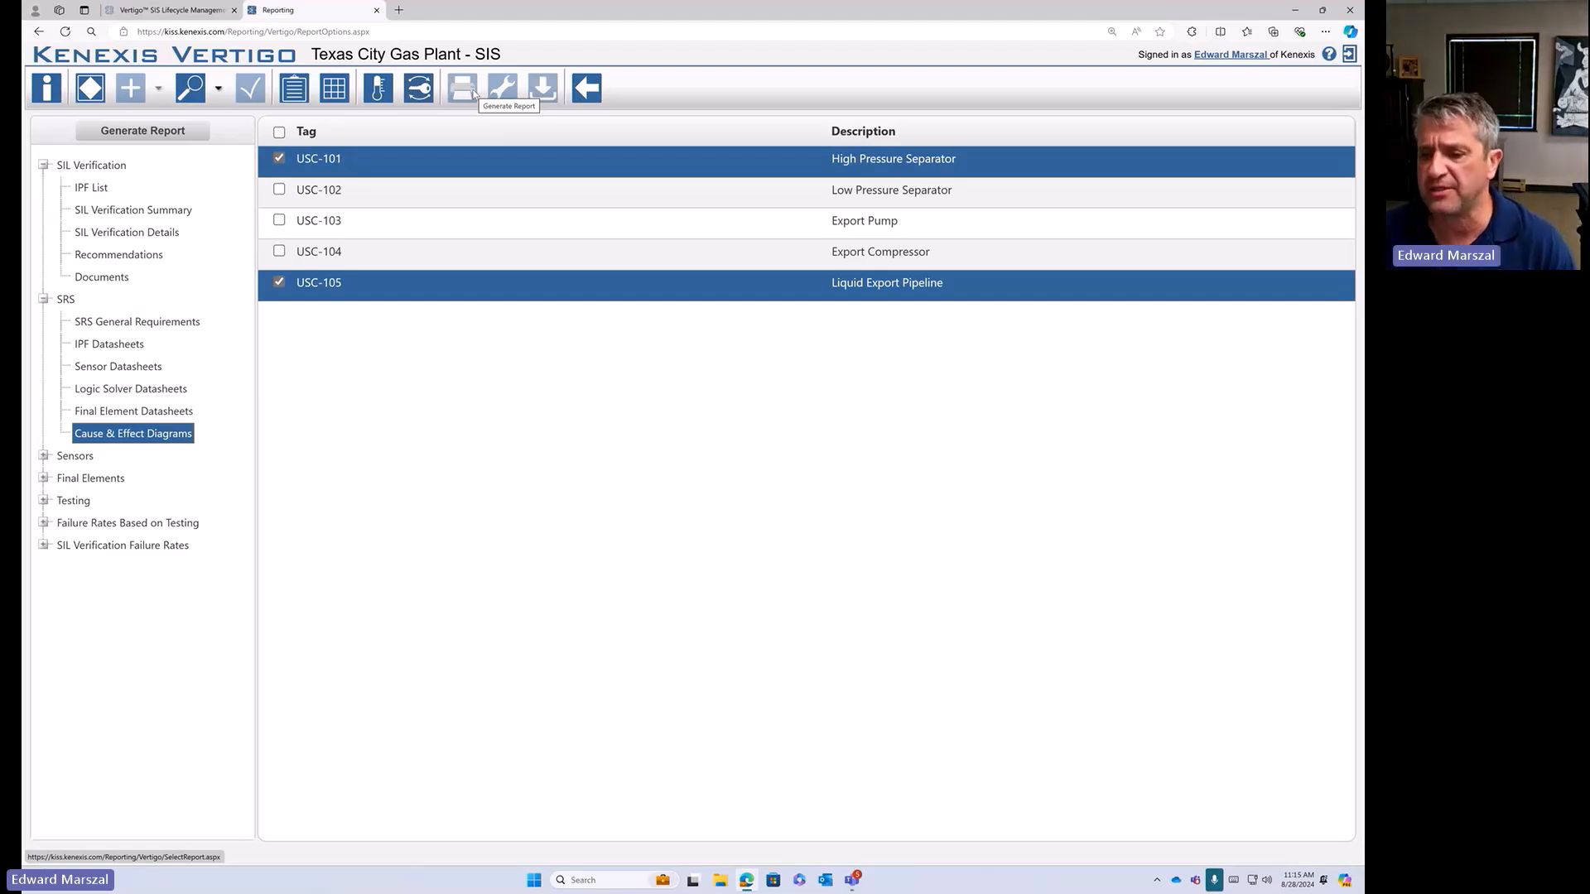
# - Open the Testing page and look through the logic solver, final element and sensor testing lists
pyautogui.click(385, 104)
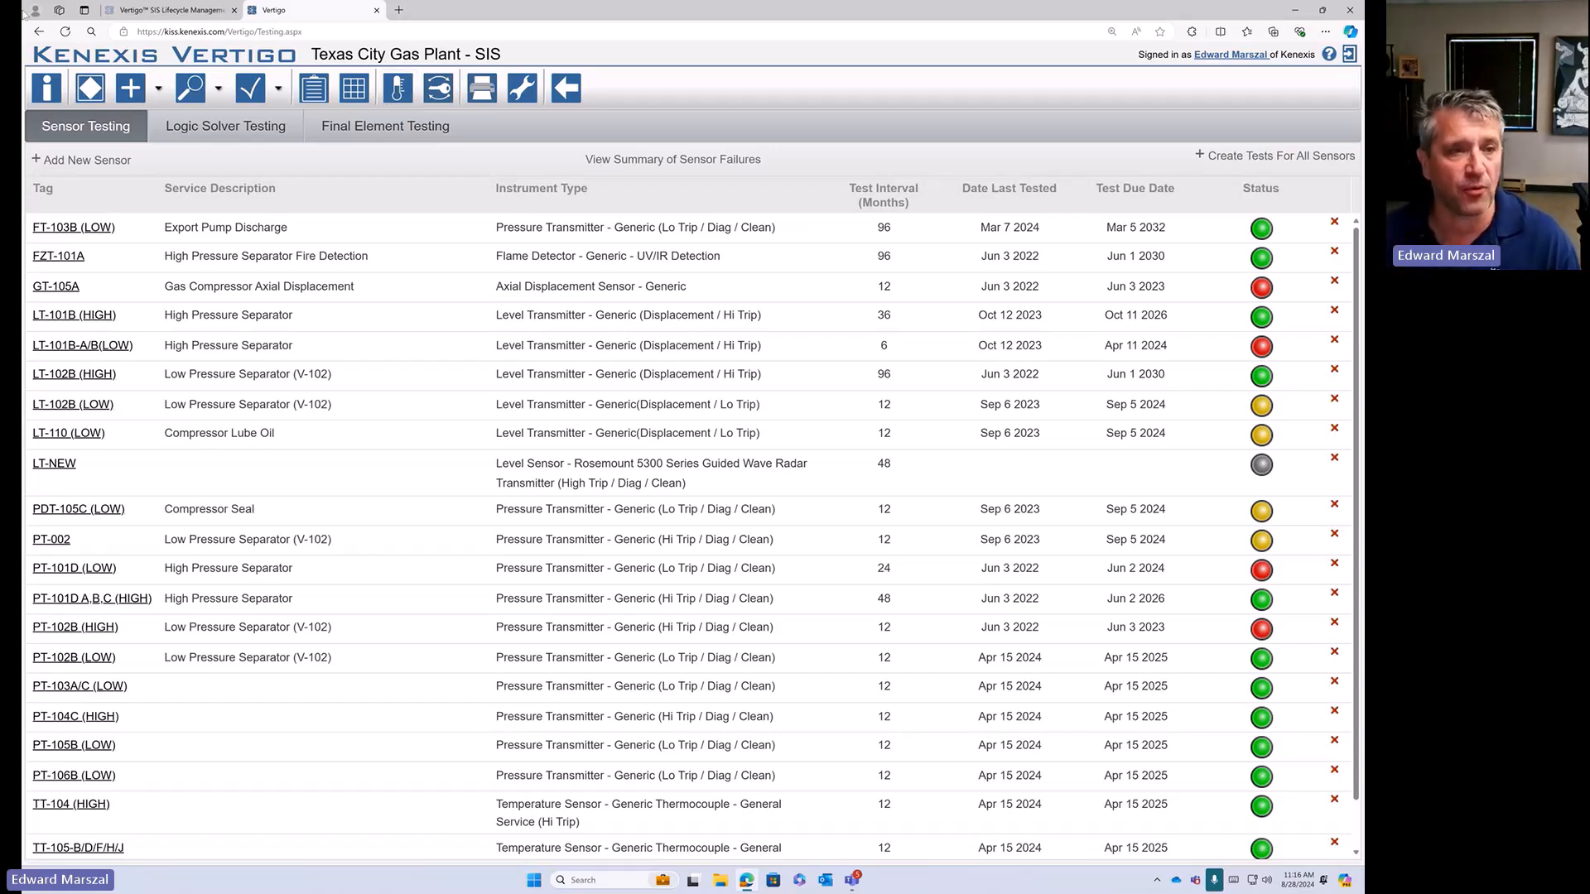
pyautogui.click(207, 133)
pyautogui.click(327, 128)
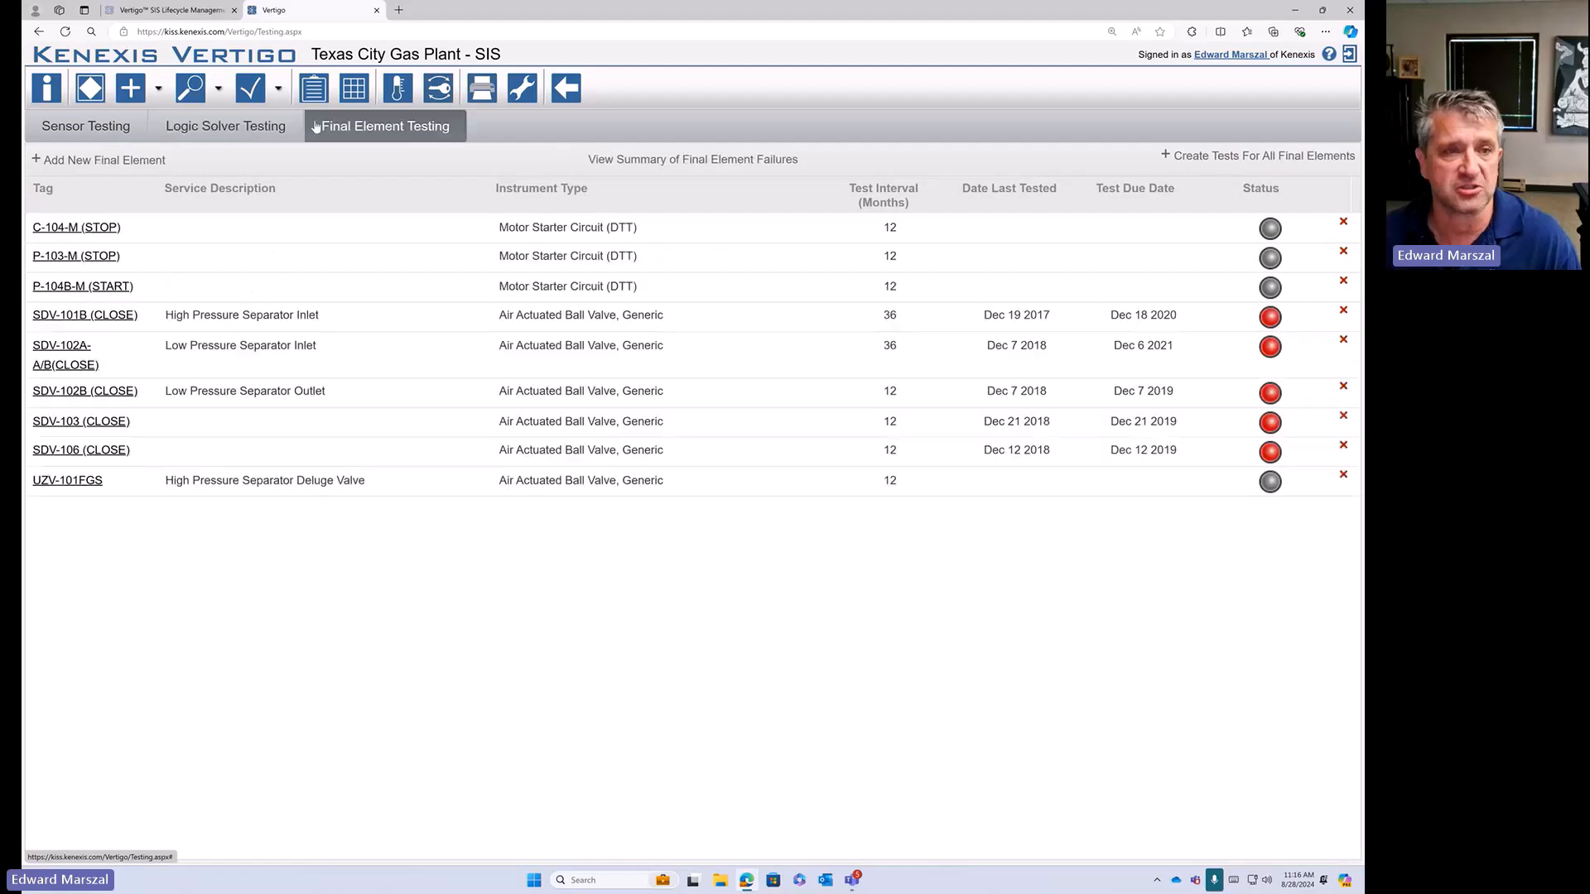
pyautogui.click(106, 128)
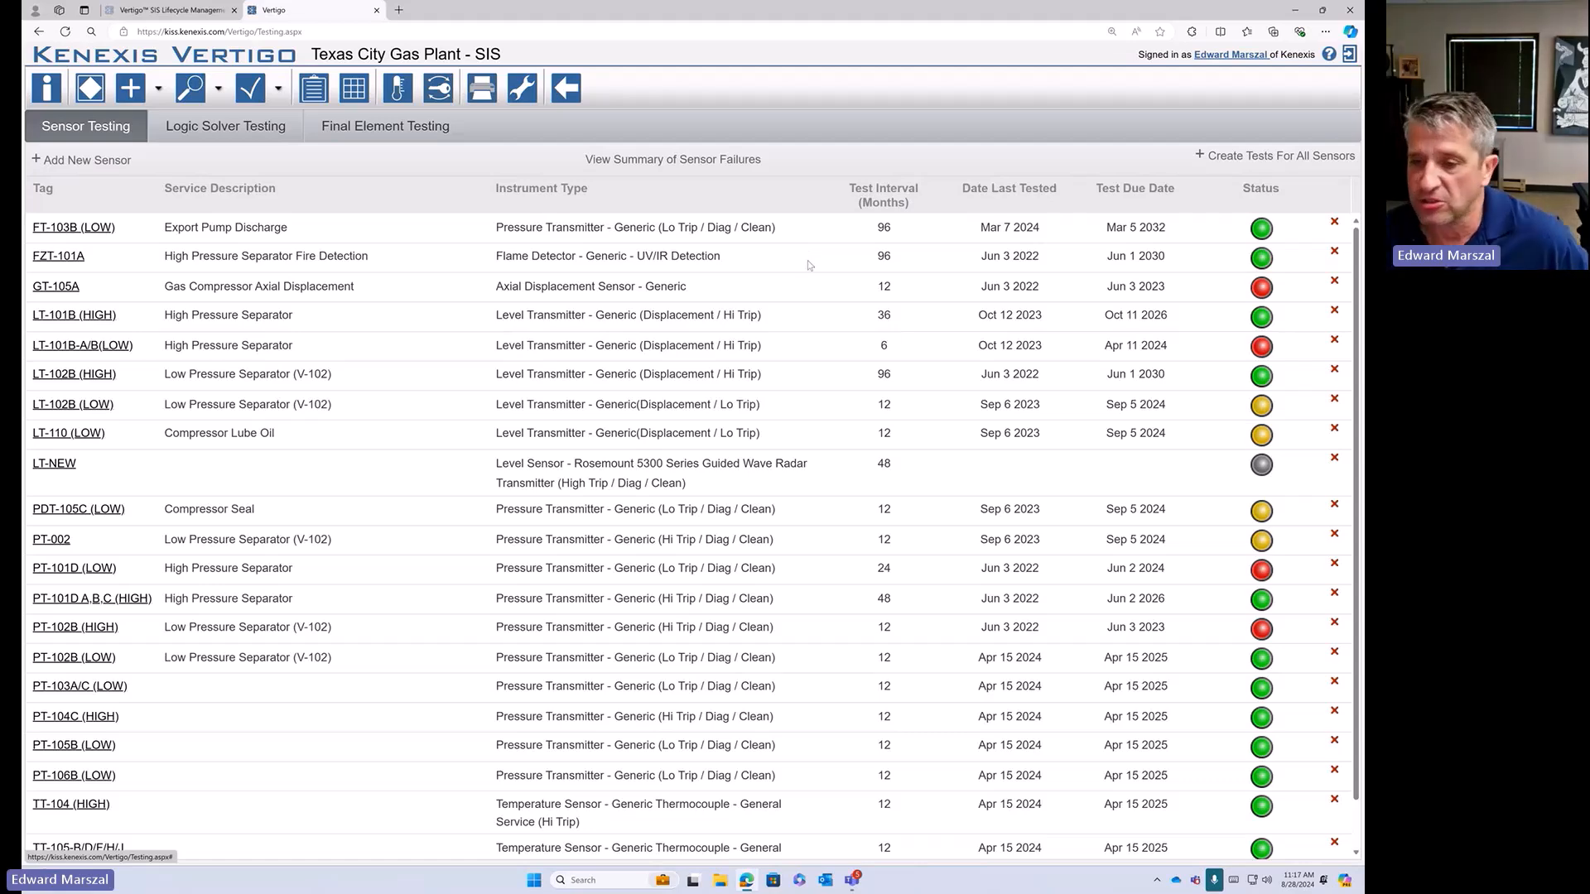
pyautogui.scroll(-1, 809, 265)
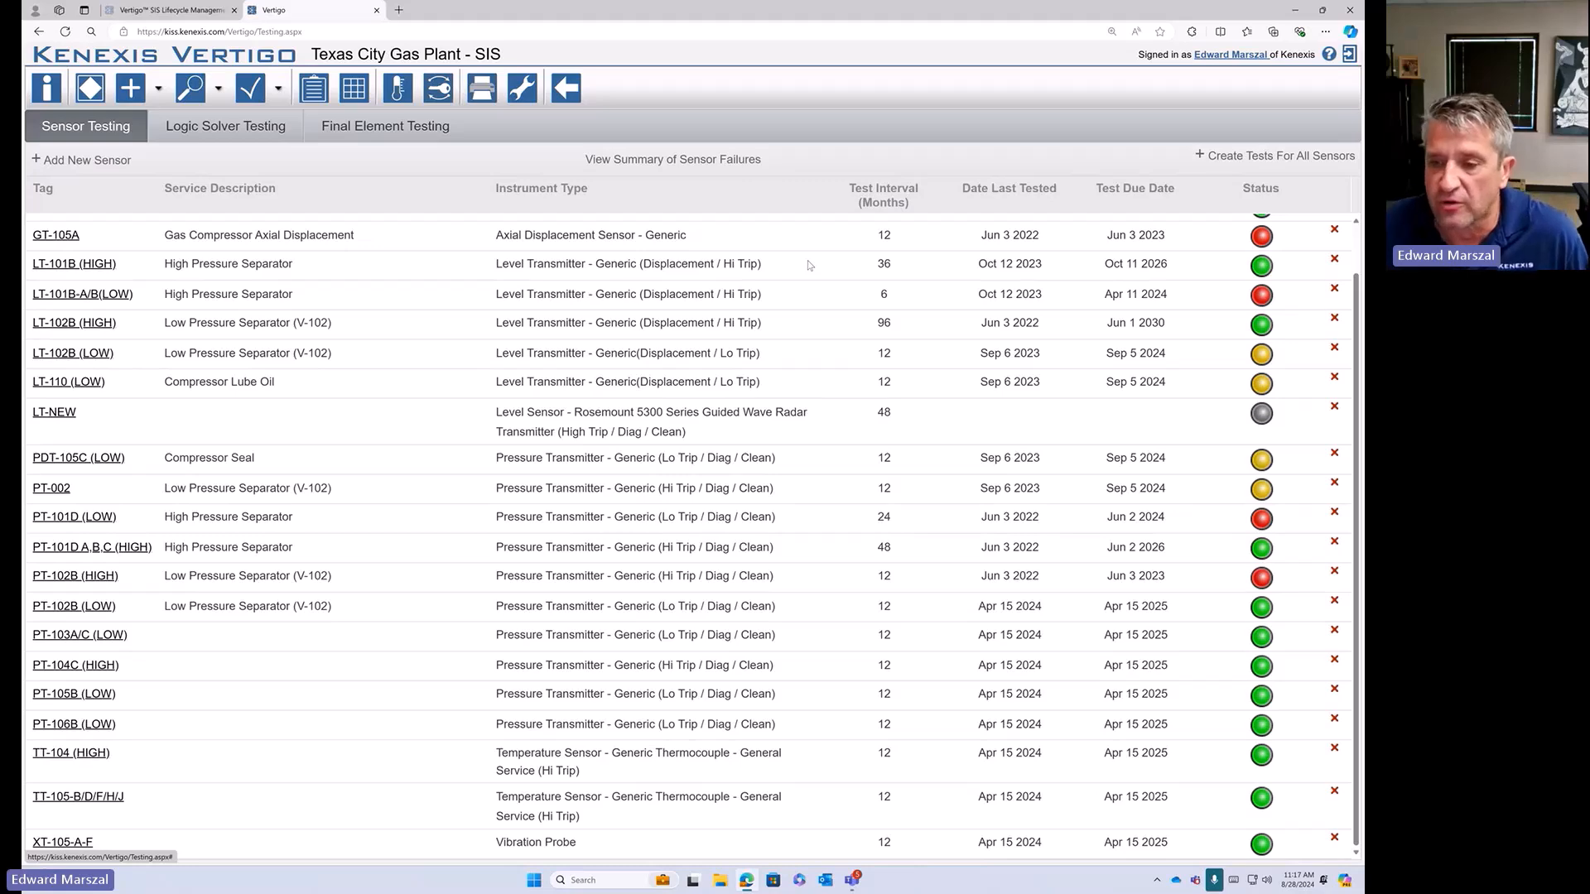
pyautogui.scroll(1, 802, 396)
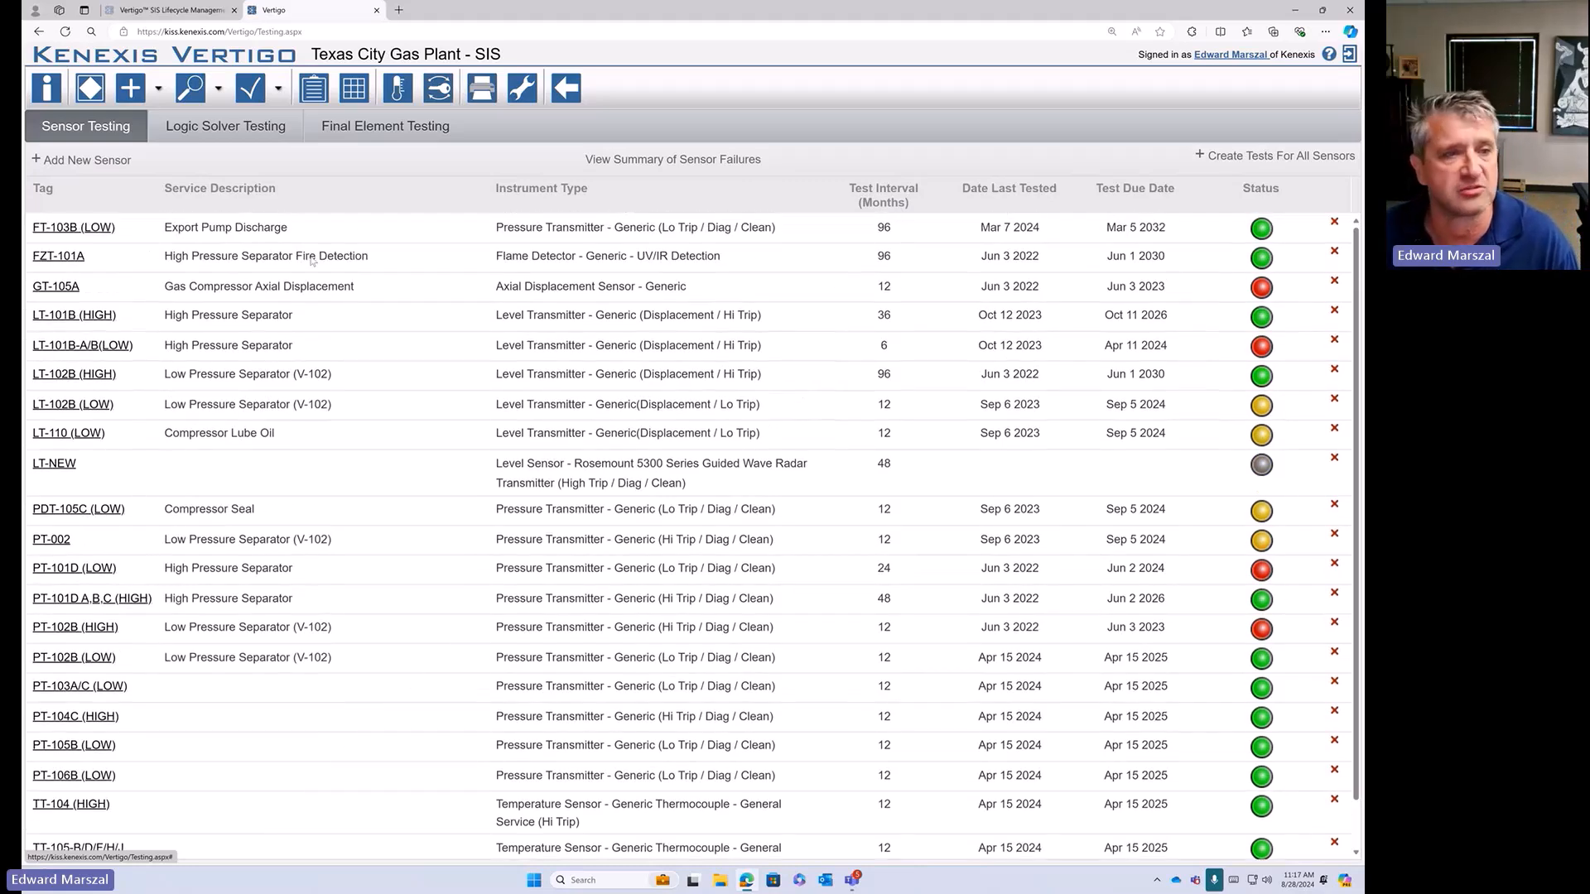
# - Open the test details of sensor FT-103B (LOW), view its May 22 2017 test record, and close that record without changes
pyautogui.click(88, 234)
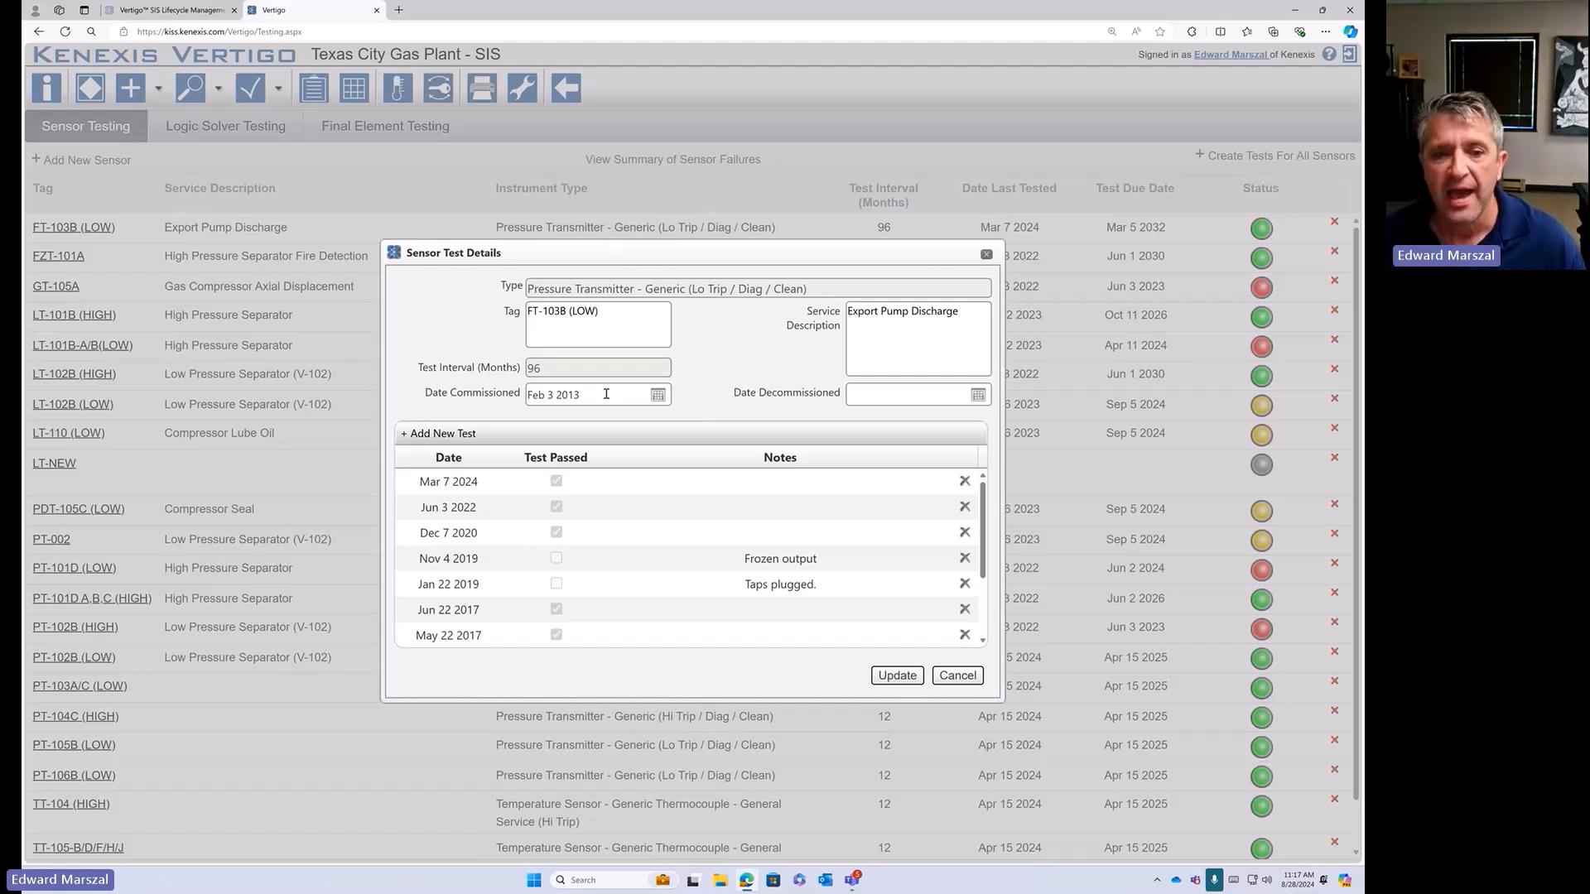
pyautogui.click(477, 492)
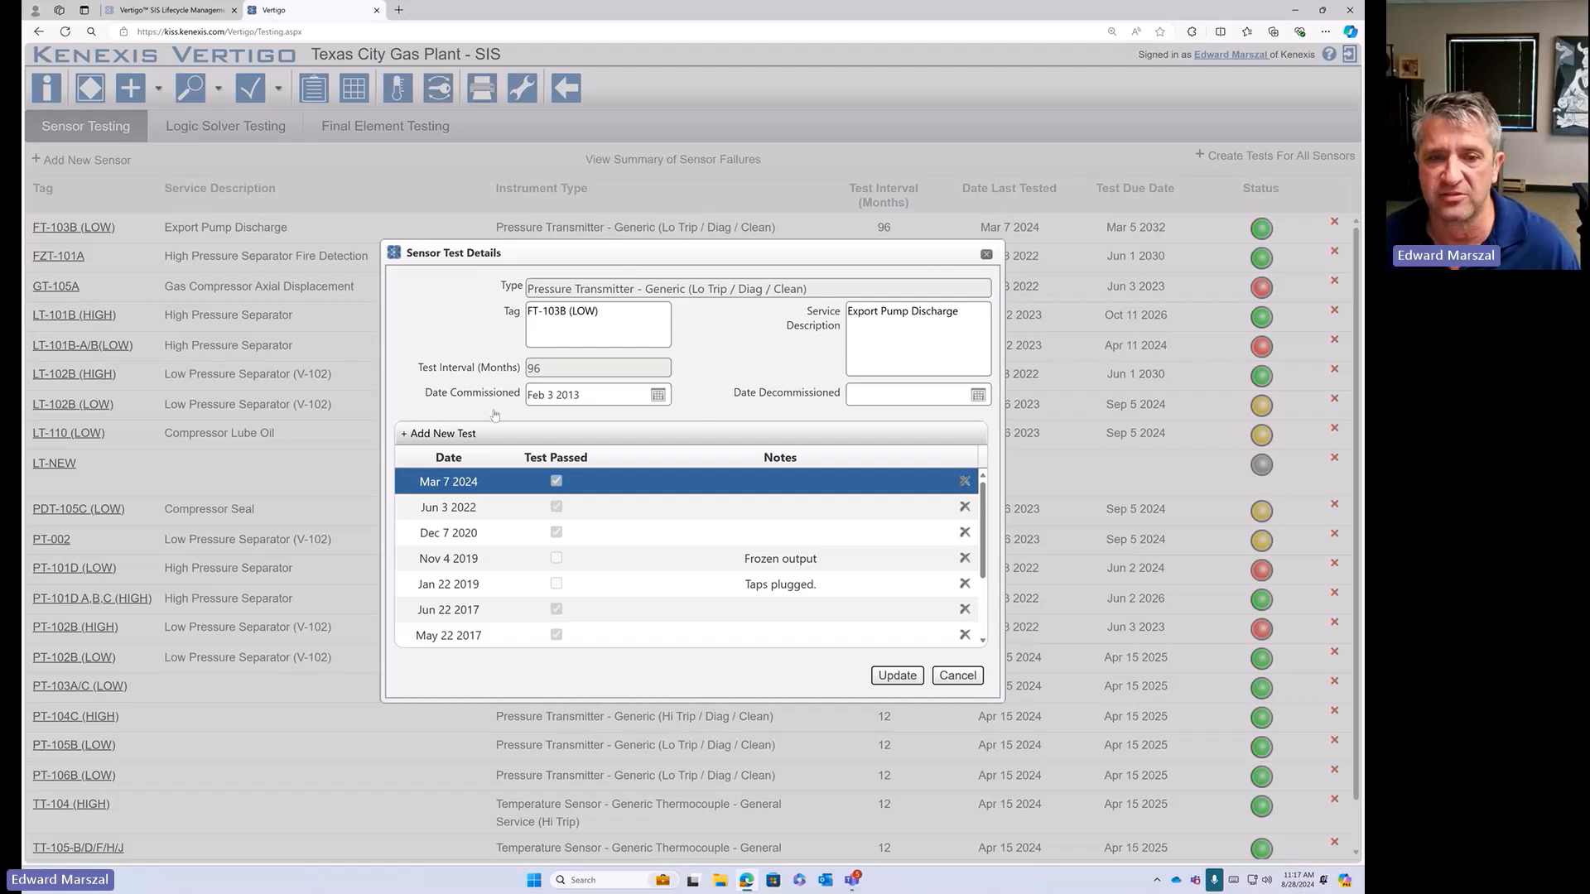
pyautogui.click(928, 401)
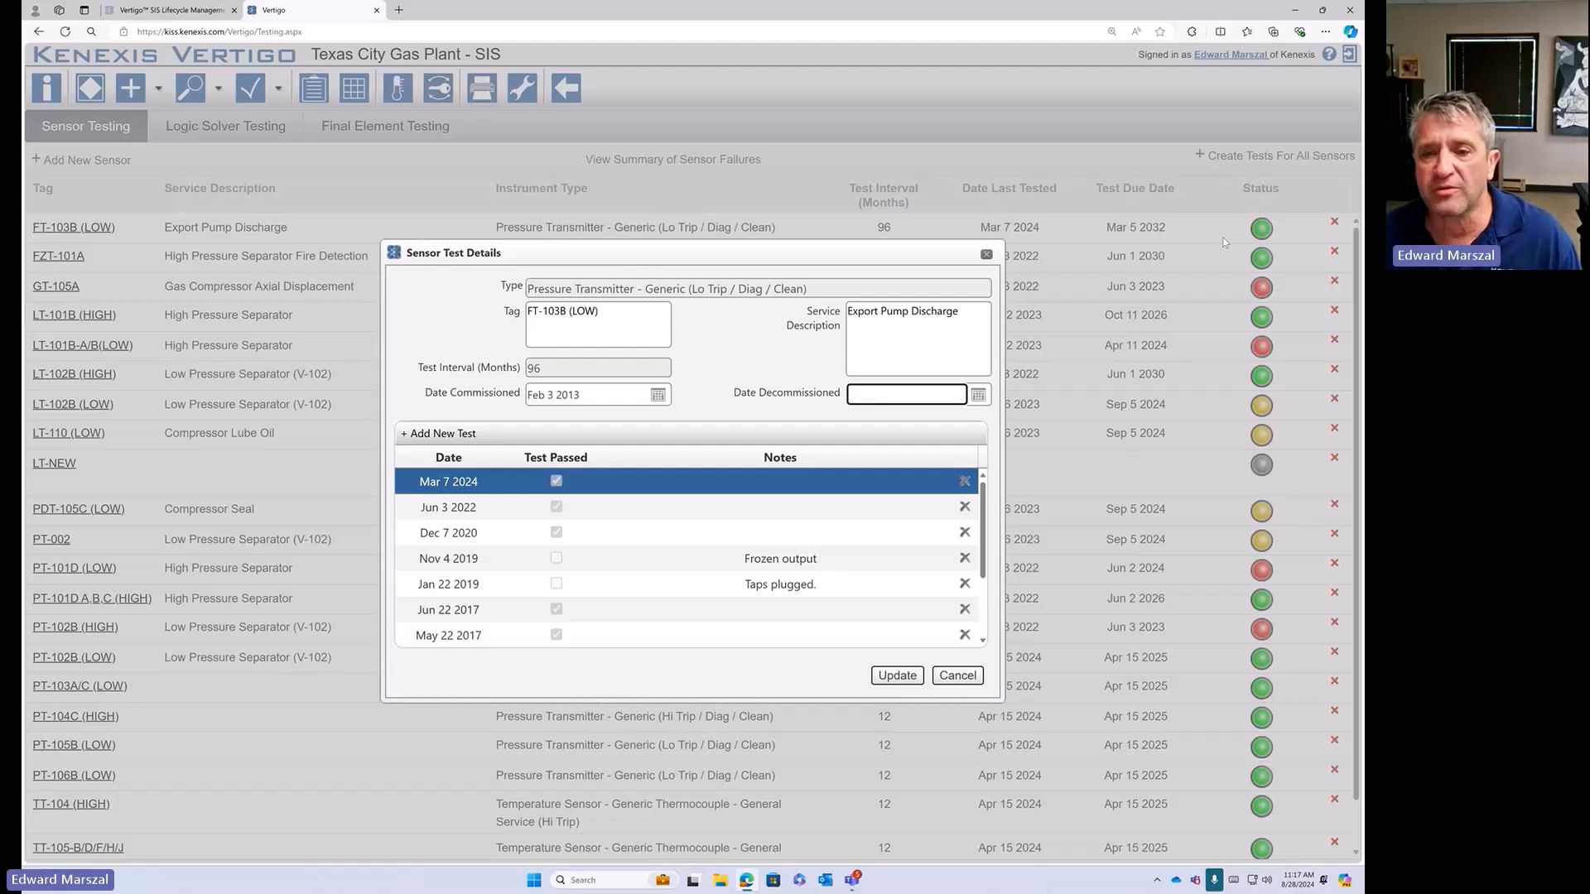
pyautogui.click(465, 488)
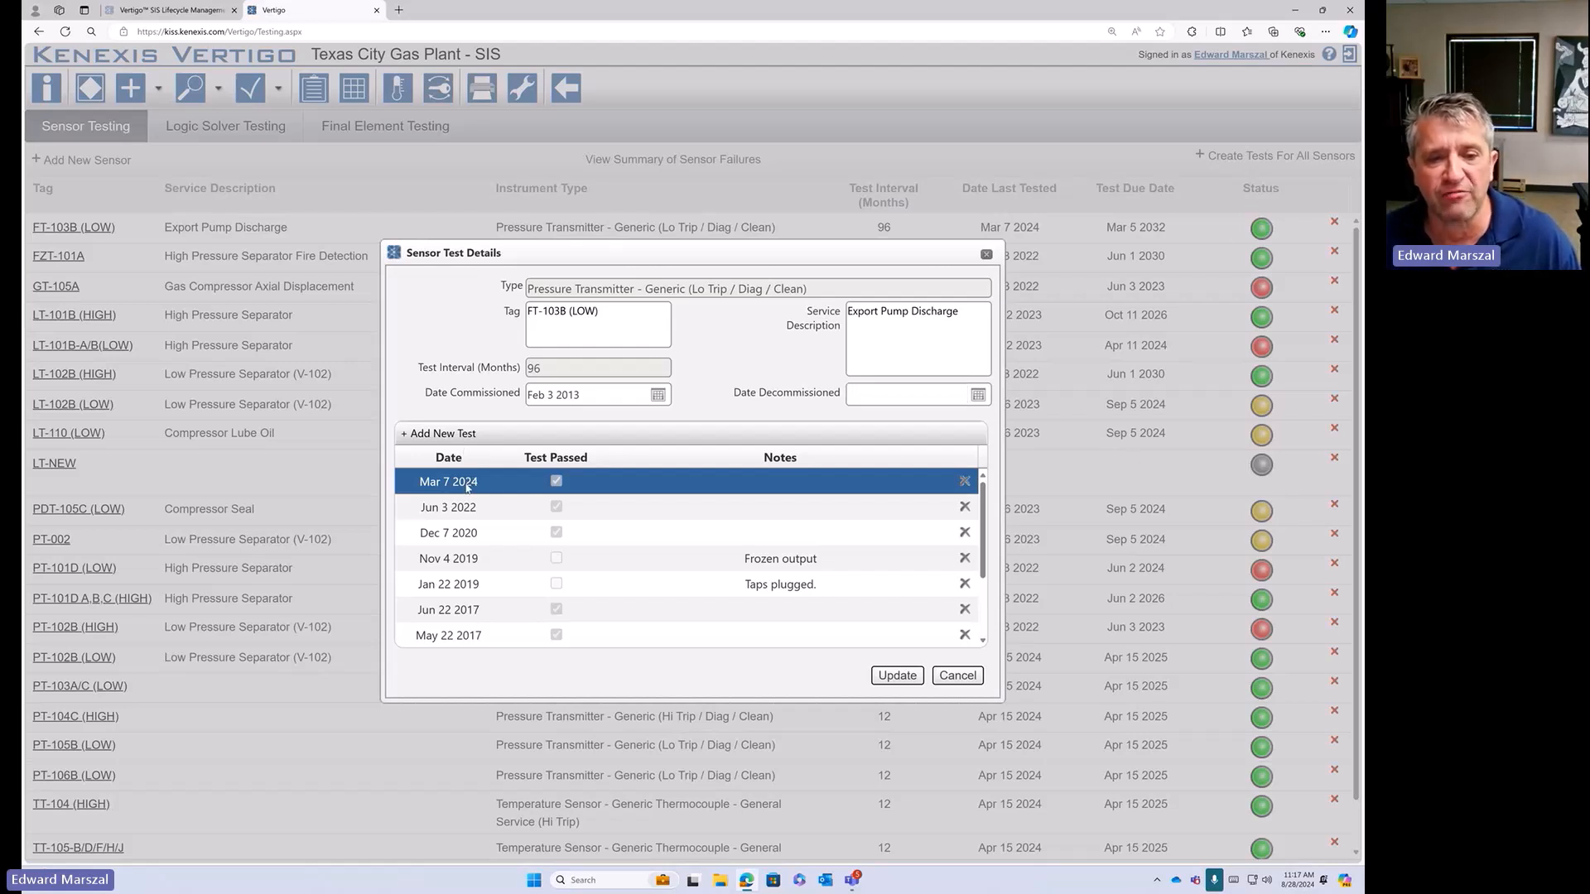
pyautogui.doubleClick(464, 634)
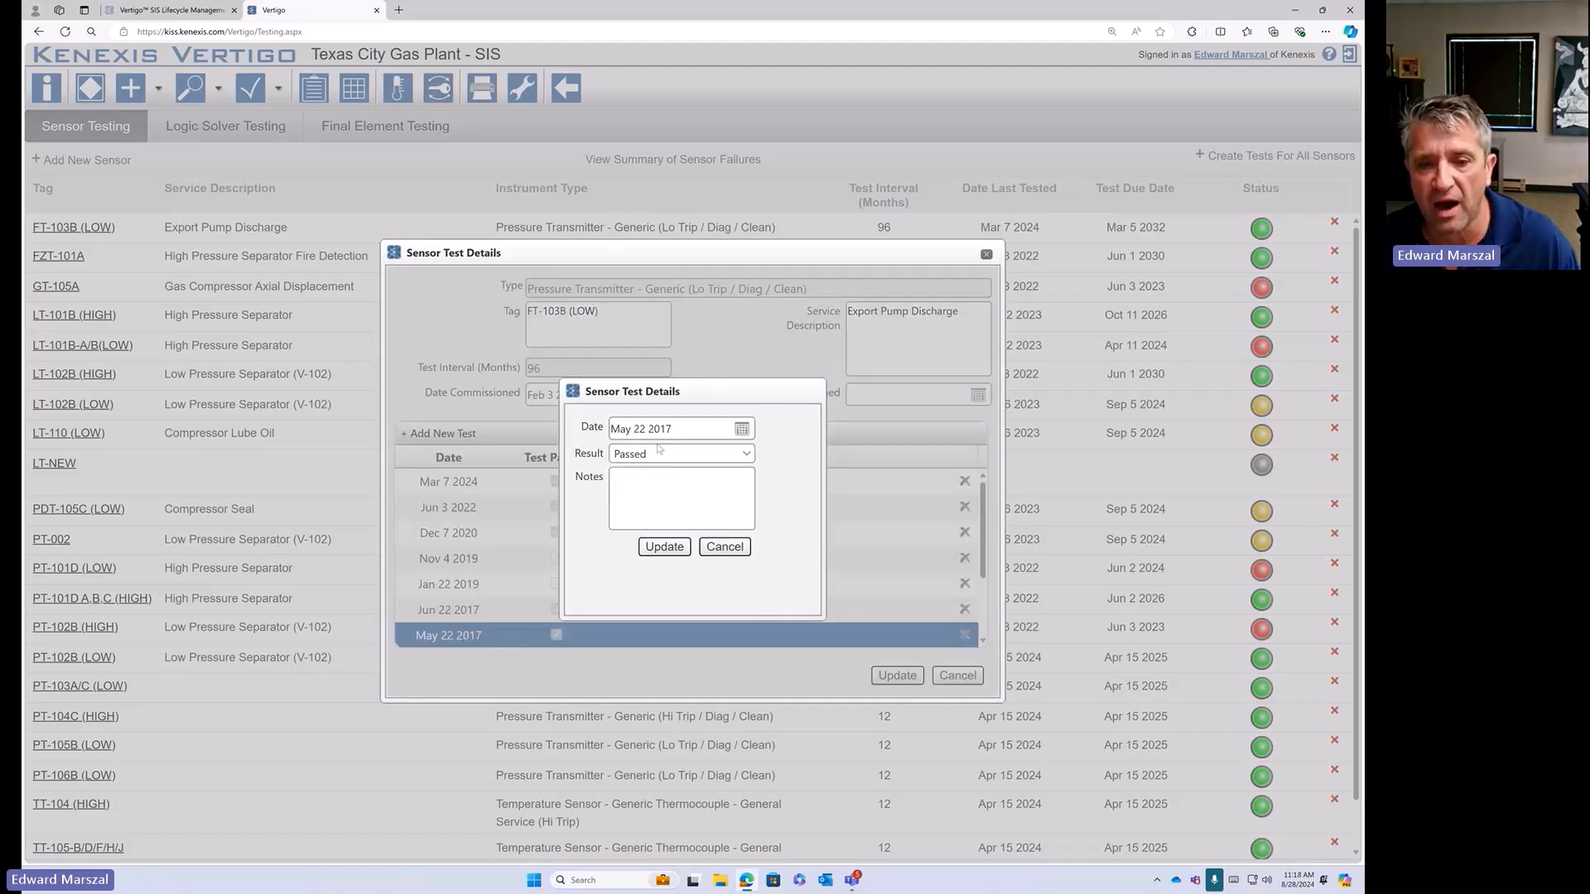
pyautogui.click(724, 546)
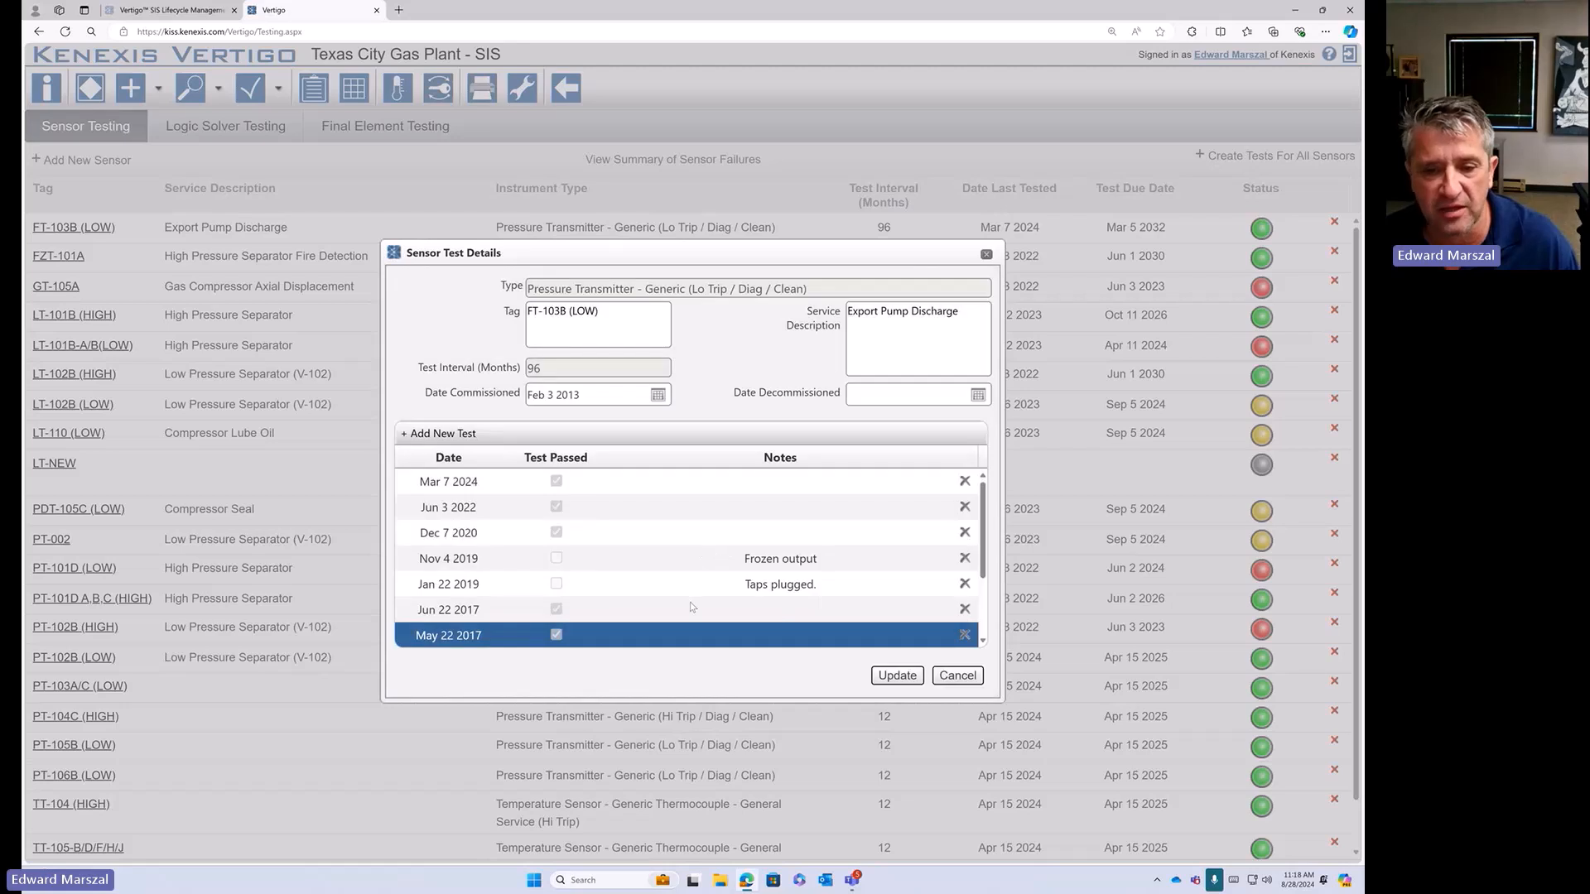
# - View FT-103B (LOW)'s Jan 22 2019 test record and the blank new-test form, and close the sensor's test details without saving
pyautogui.click(451, 584)
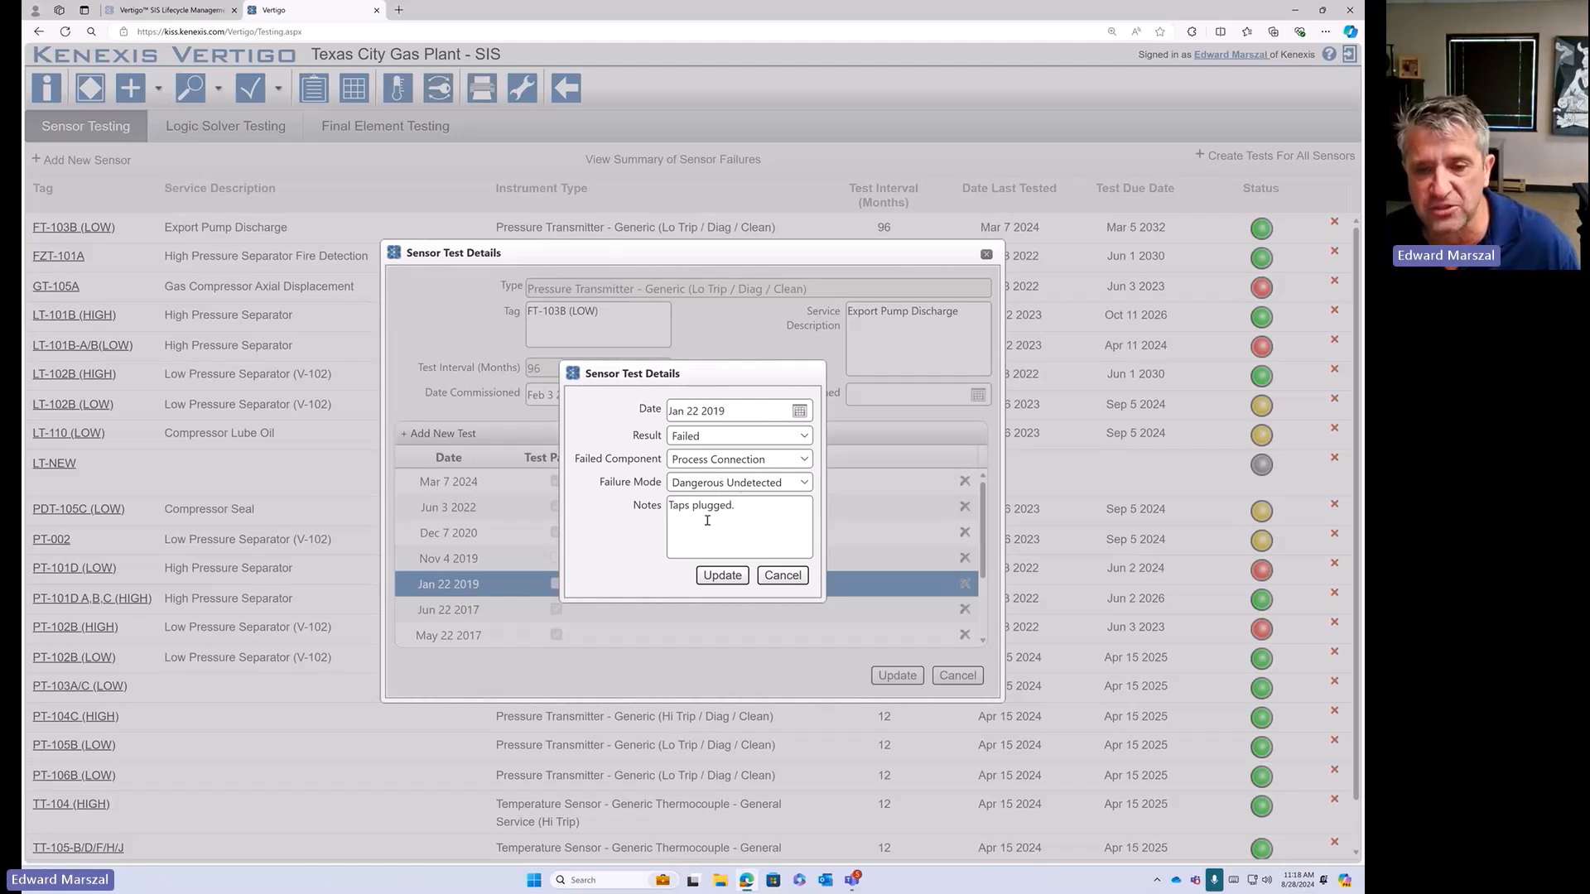
pyautogui.moveTo(737, 506); pyautogui.dragTo(634, 519)
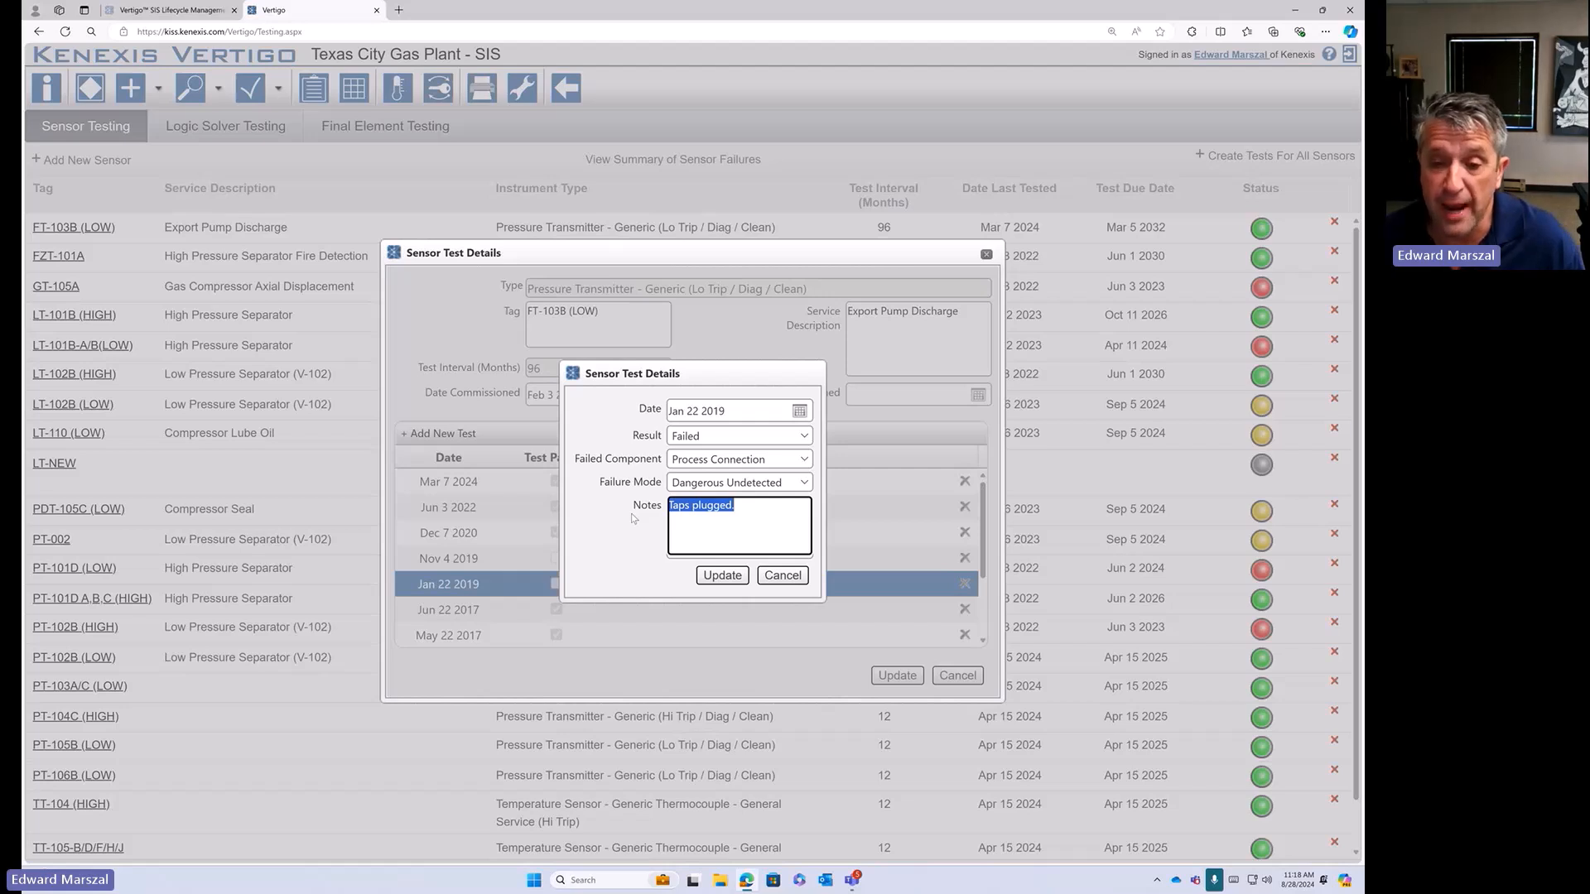
pyautogui.click(782, 577)
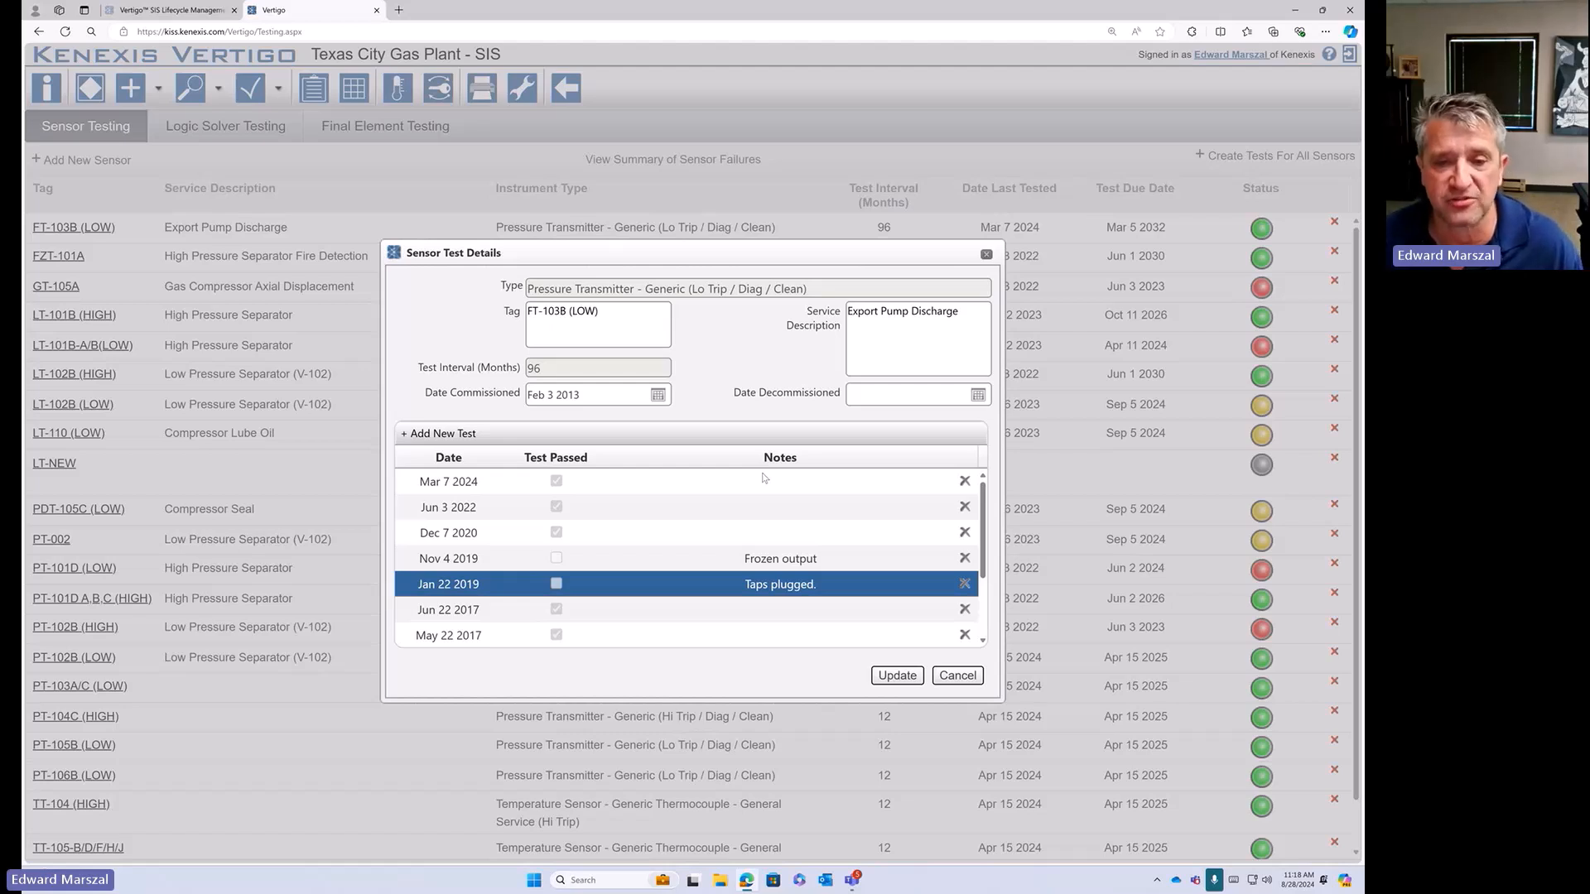
pyautogui.click(466, 437)
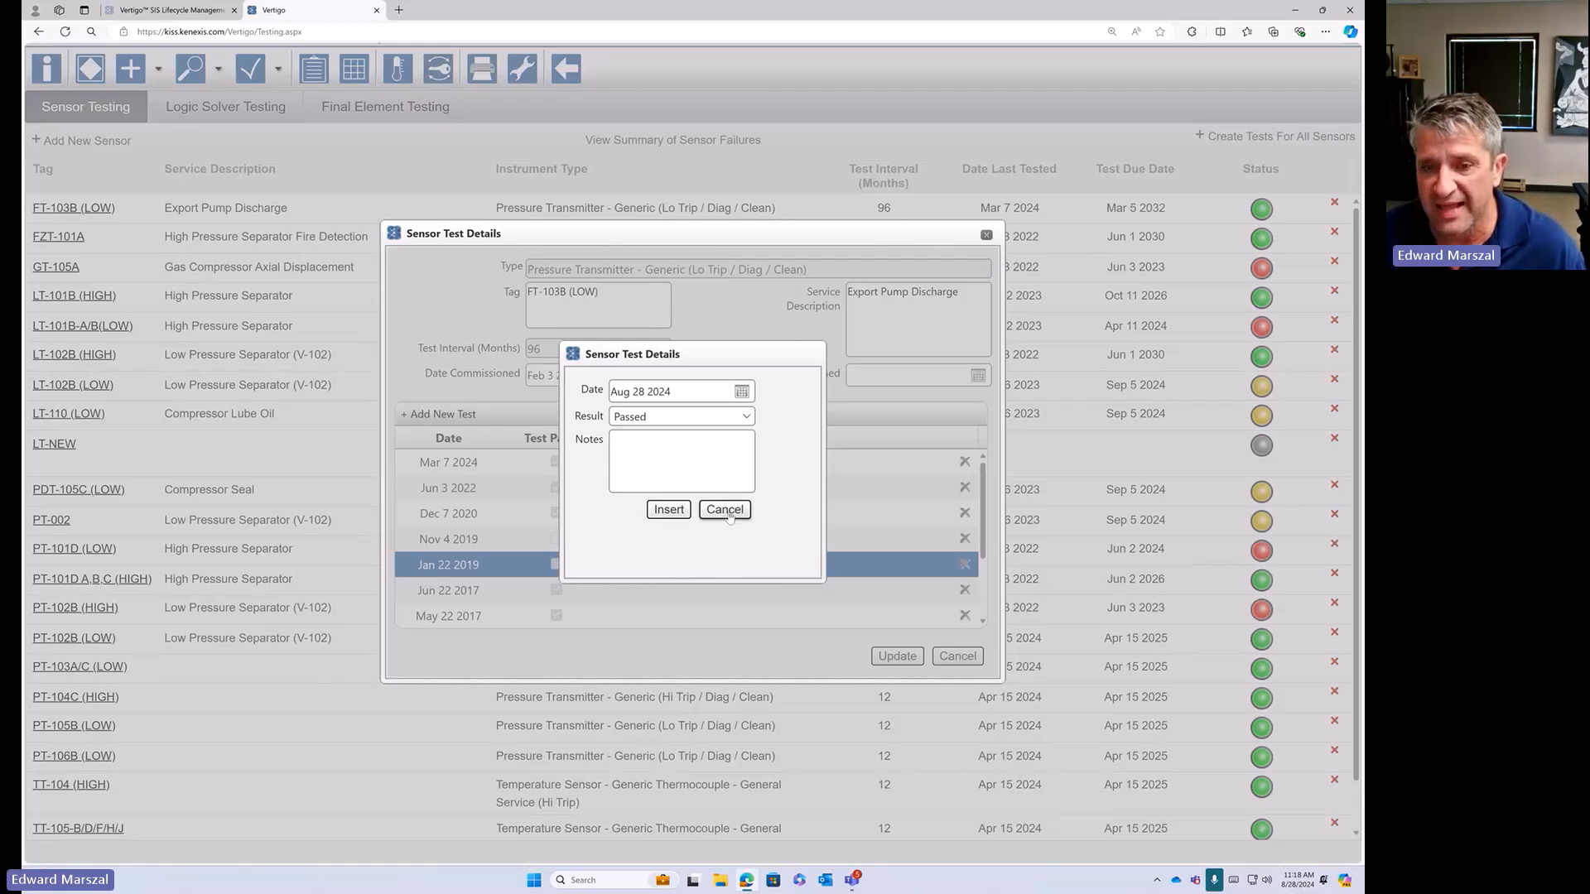
pyautogui.click(727, 513)
pyautogui.click(958, 658)
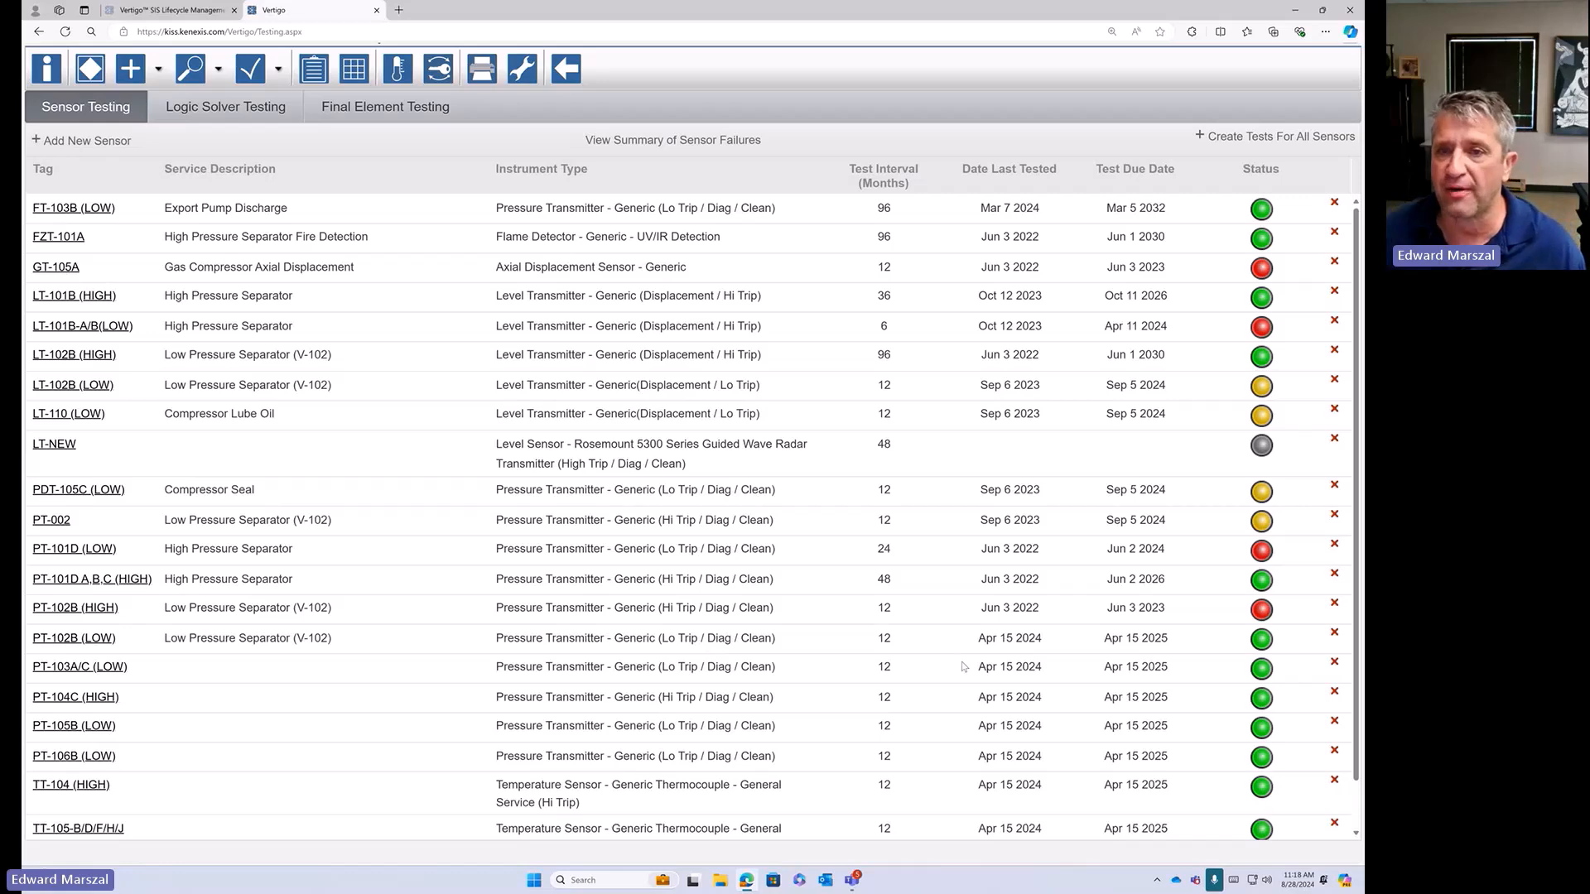
# - Select all sensors from FT-103B (LOW) through XT-105-A-F, bring up a shared new-test form, and cancel it without inserting a test
pyautogui.scroll(-1, 968, 686)
pyautogui.scroll(1, 954, 703)
pyautogui.click(801, 220)
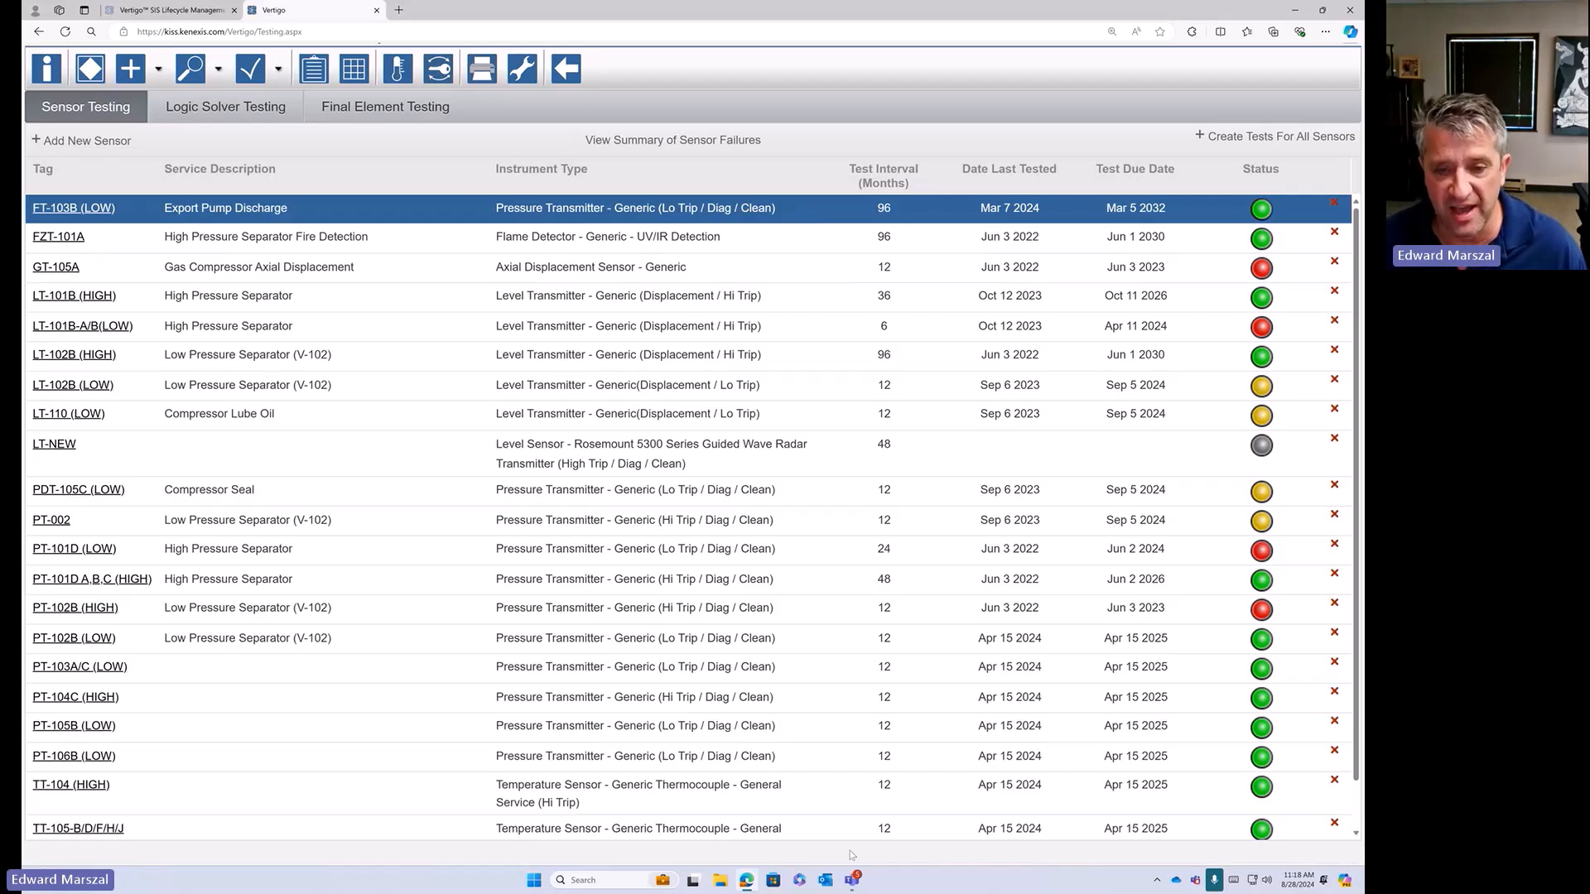
pyautogui.scroll(-1, 815, 788)
pyautogui.scroll(1, 803, 799)
pyautogui.scroll(-1, 787, 812)
pyautogui.keyDown('shift'); pyautogui.click(770, 827); pyautogui.keyUp('shift')
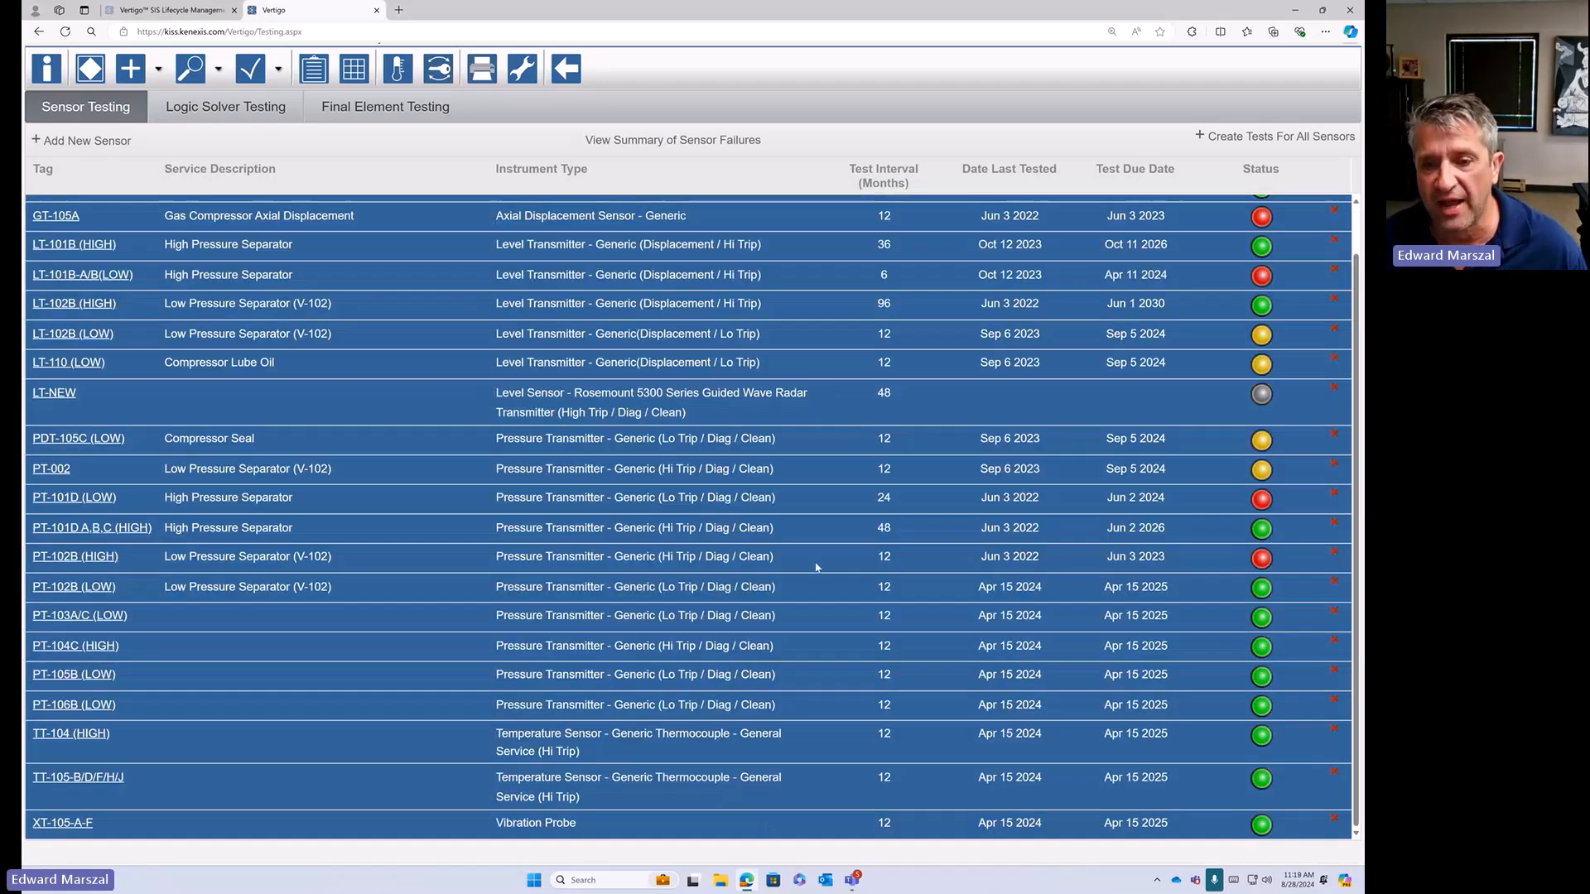
pyautogui.rightClick(822, 509)
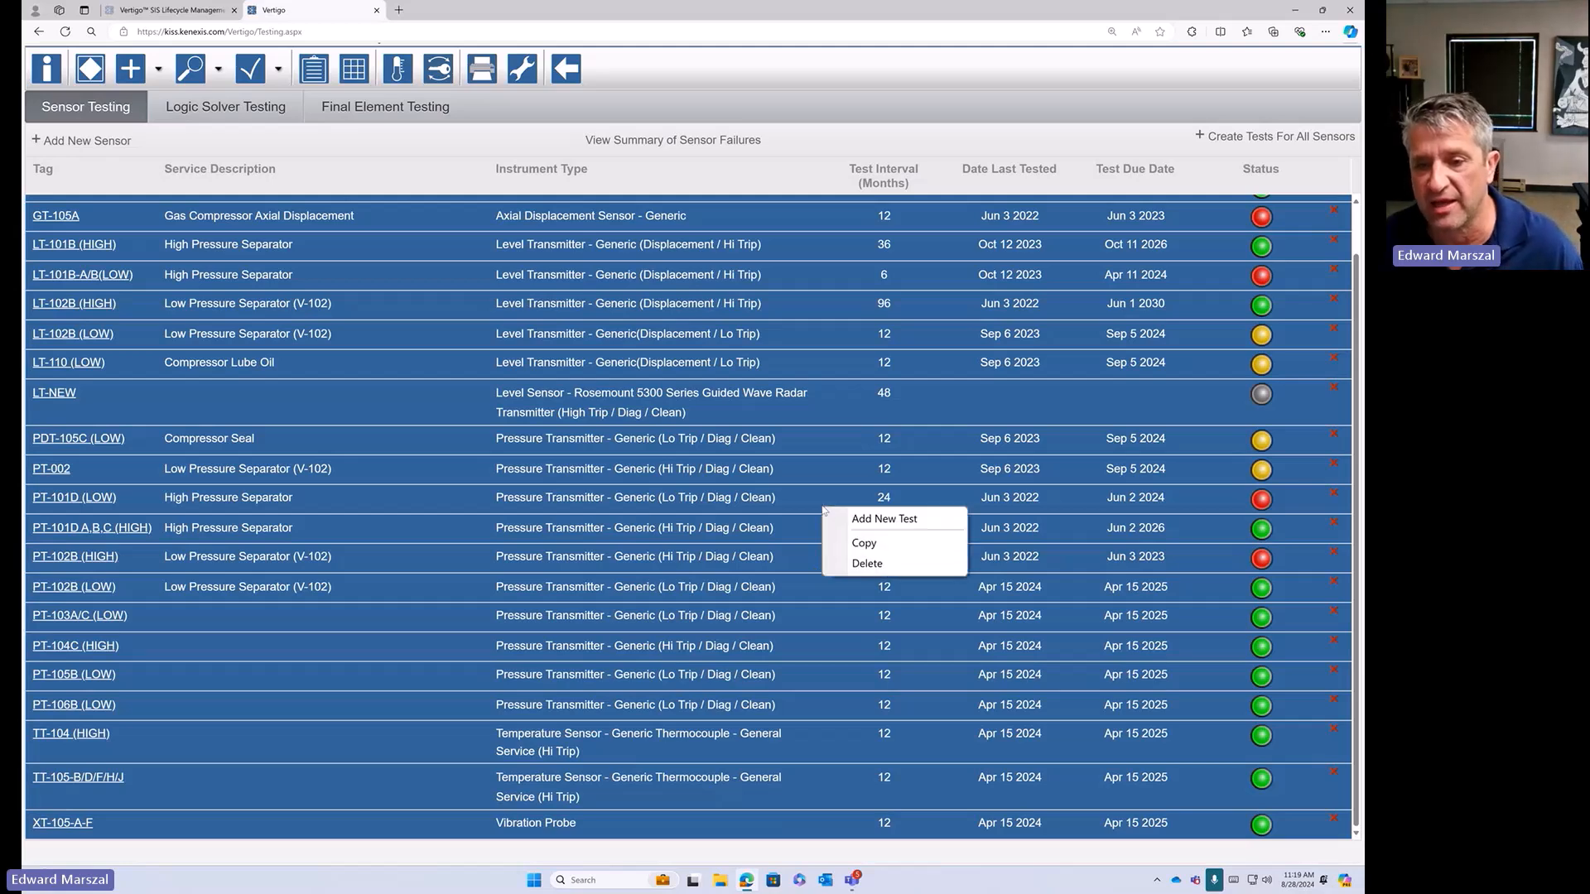
pyautogui.click(881, 520)
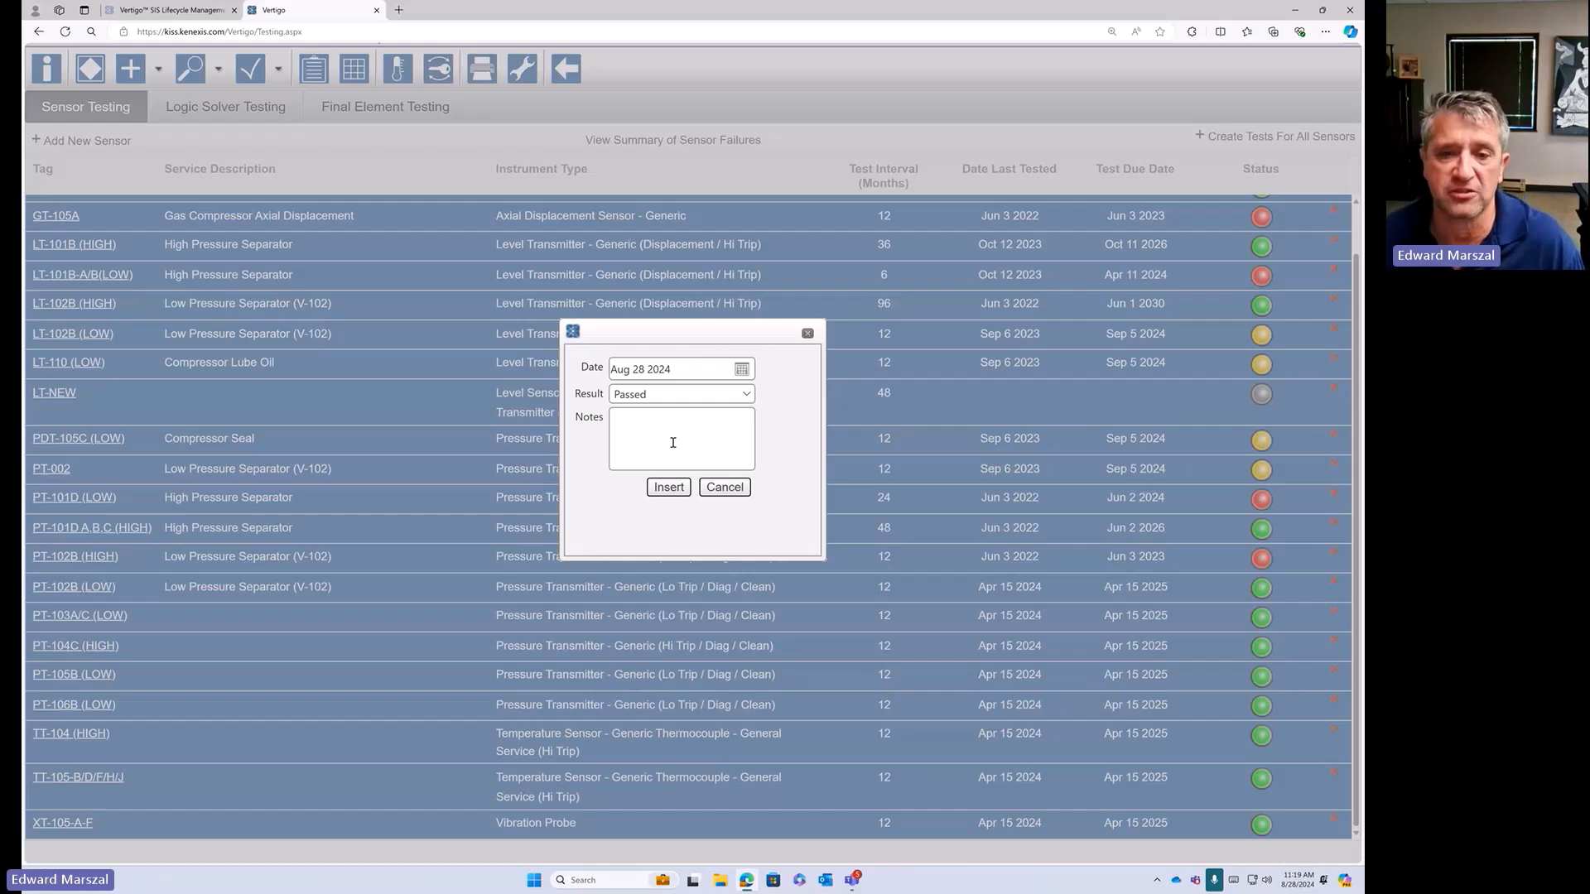
pyautogui.click(743, 489)
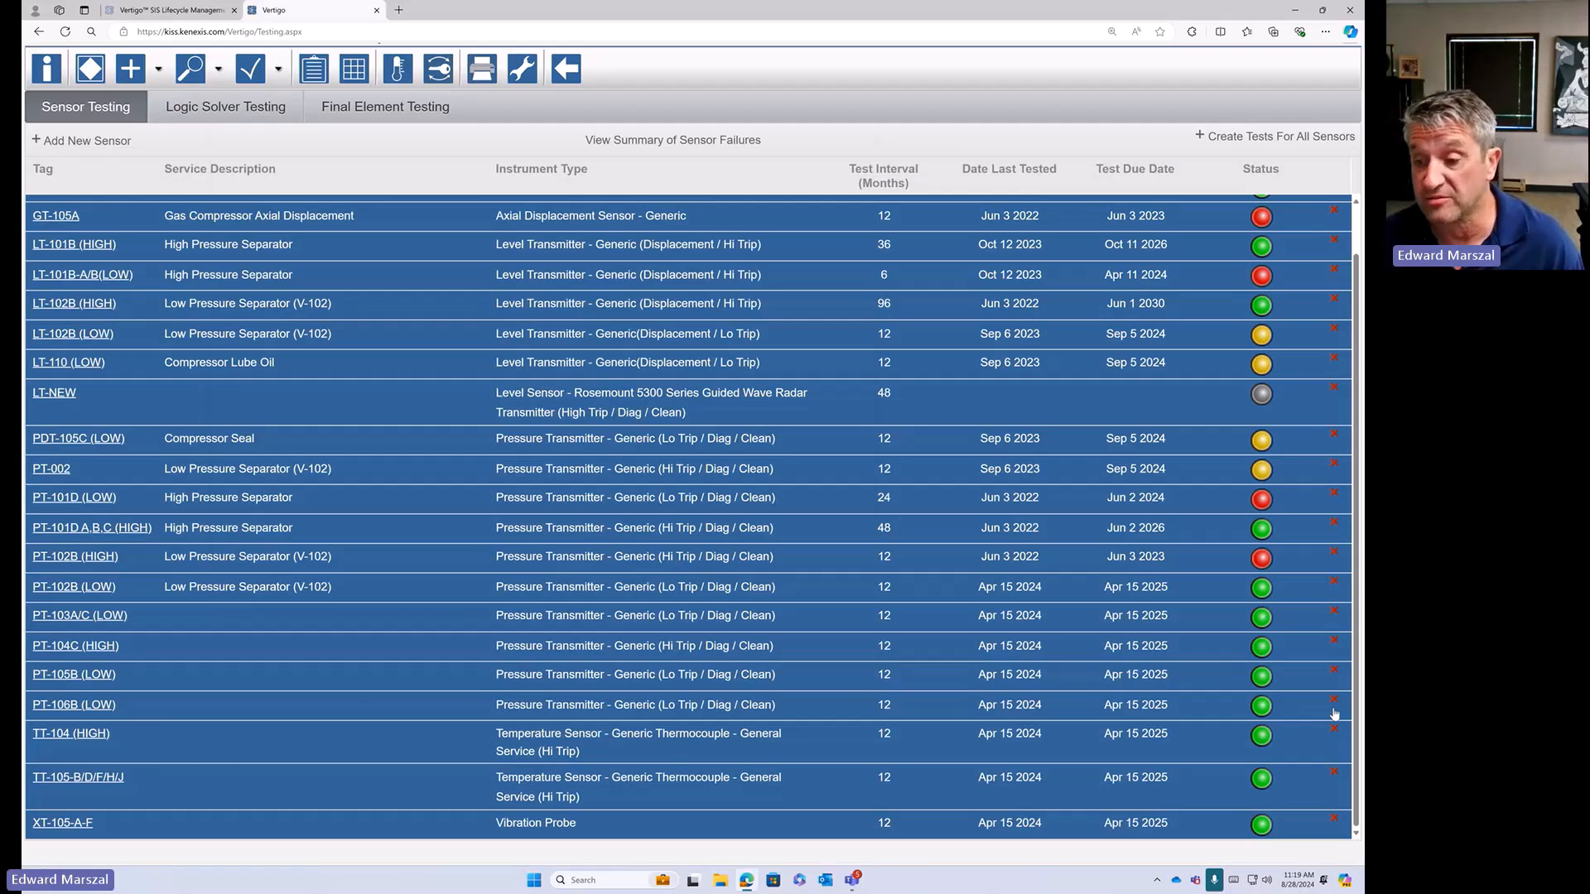
pyautogui.click(1023, 32)
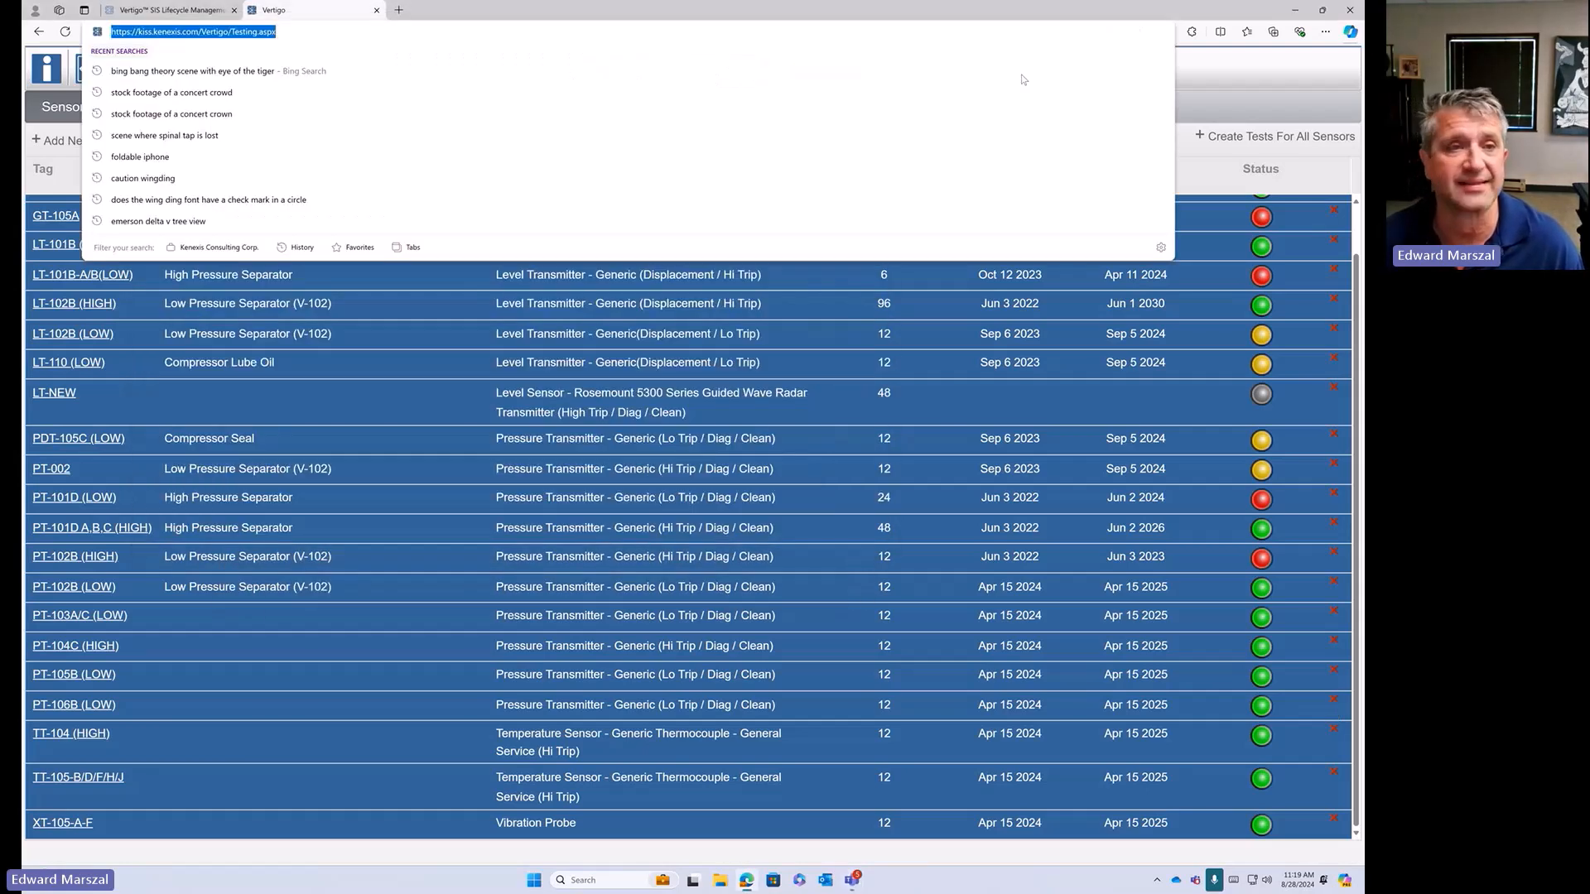
pyautogui.click(78, 117)
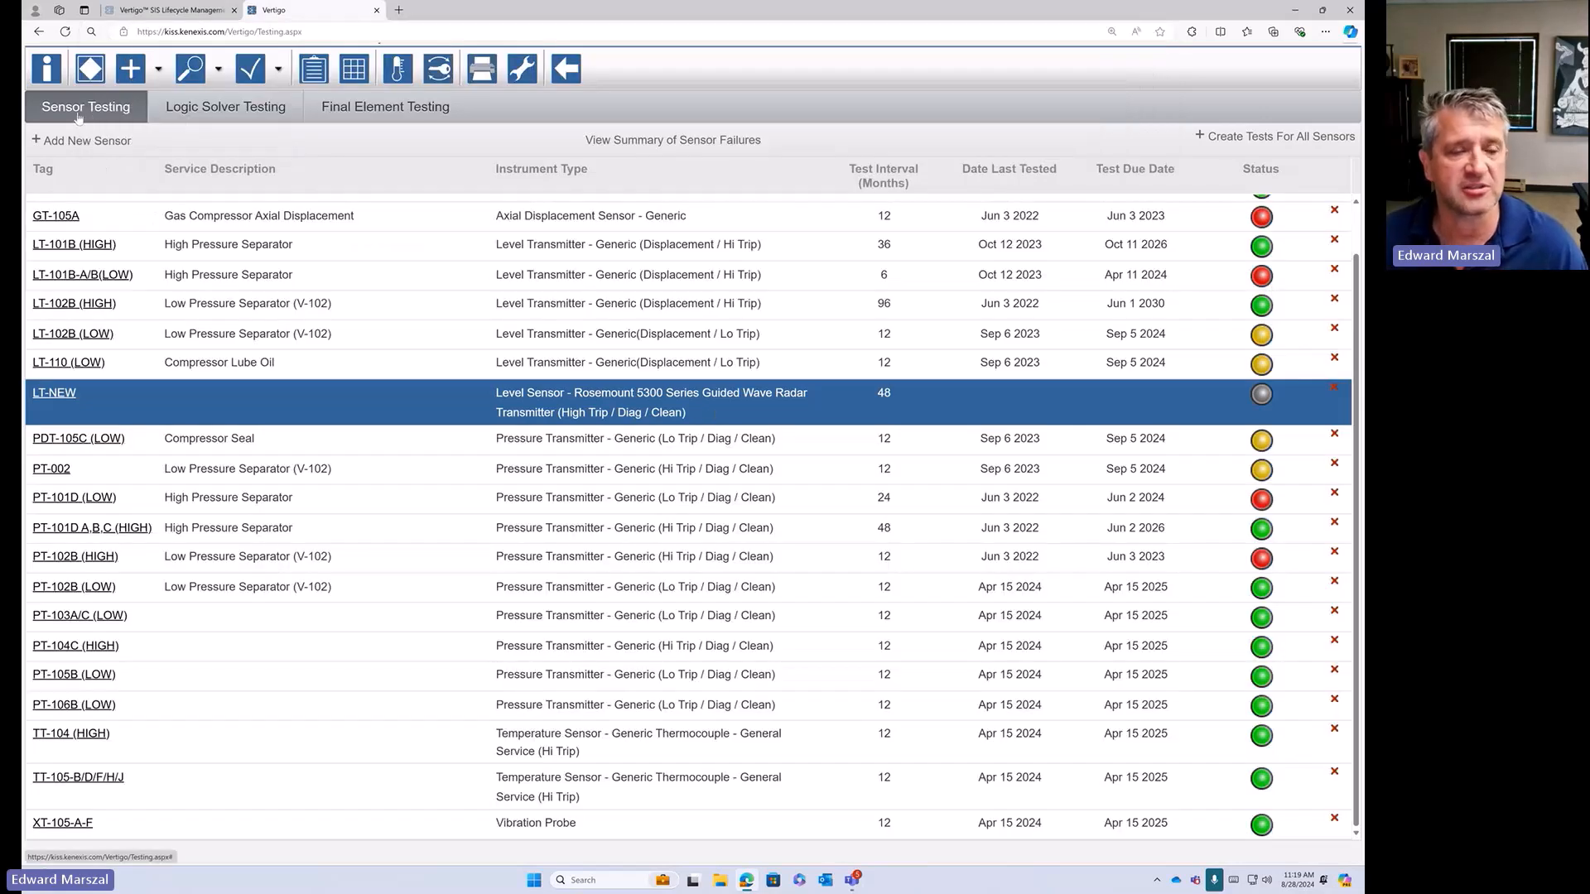
# - Add a Passed test dated Aug 28 2024 to the five final elements from SDV-101B (CLOSE) through SDV-106 (CLOSE)
pyautogui.click(200, 116)
pyautogui.click(323, 112)
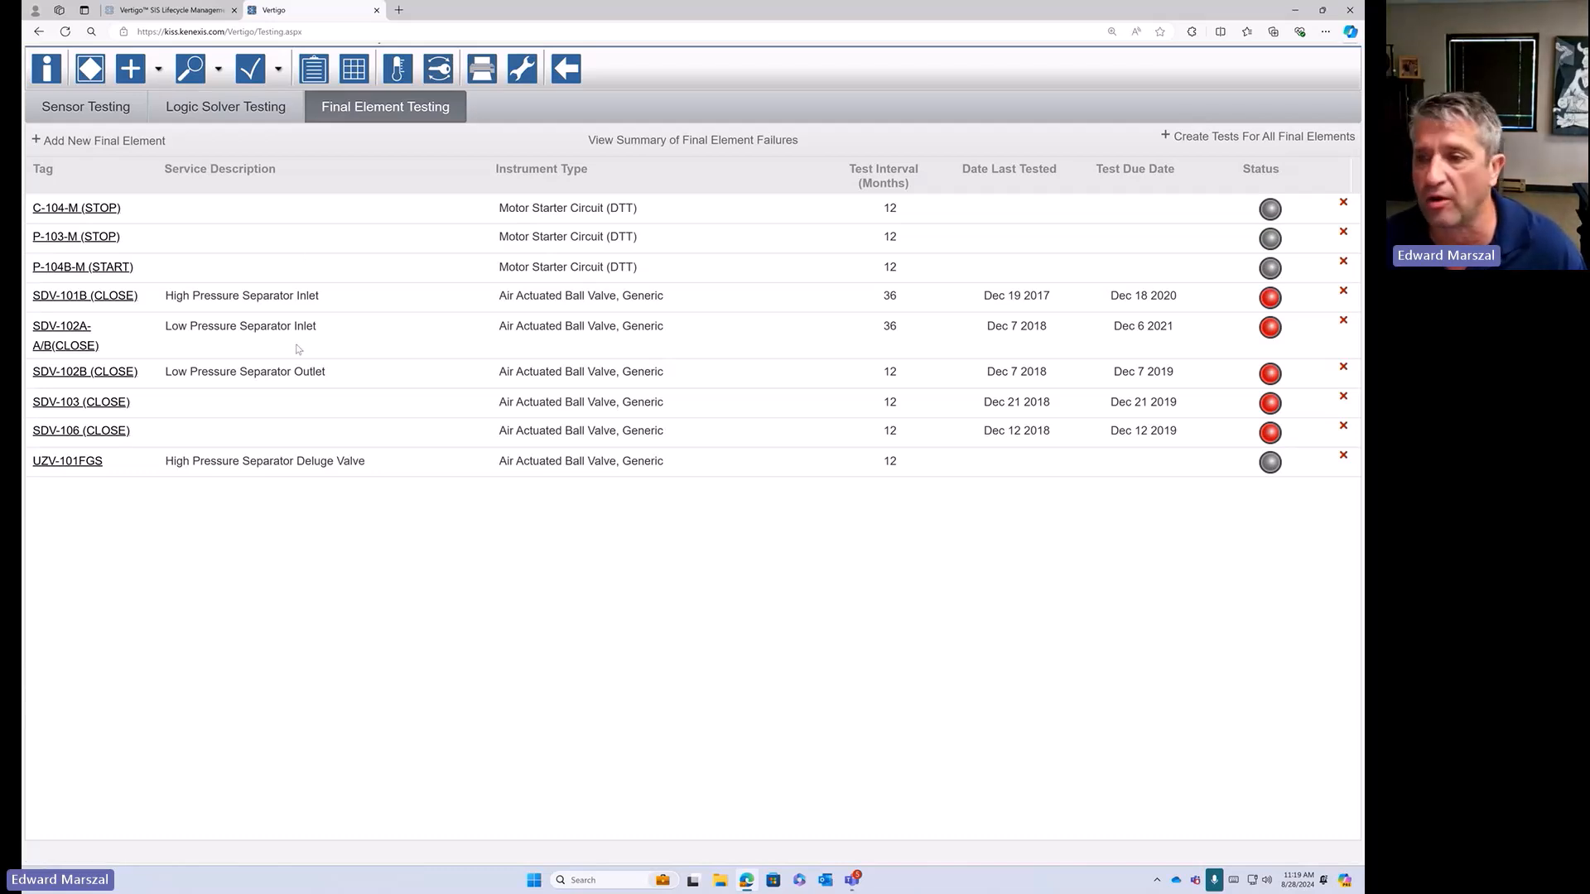
pyautogui.click(738, 299)
pyautogui.keyDown('shift'); pyautogui.click(749, 434); pyautogui.keyUp('shift')
pyautogui.rightClick(749, 434)
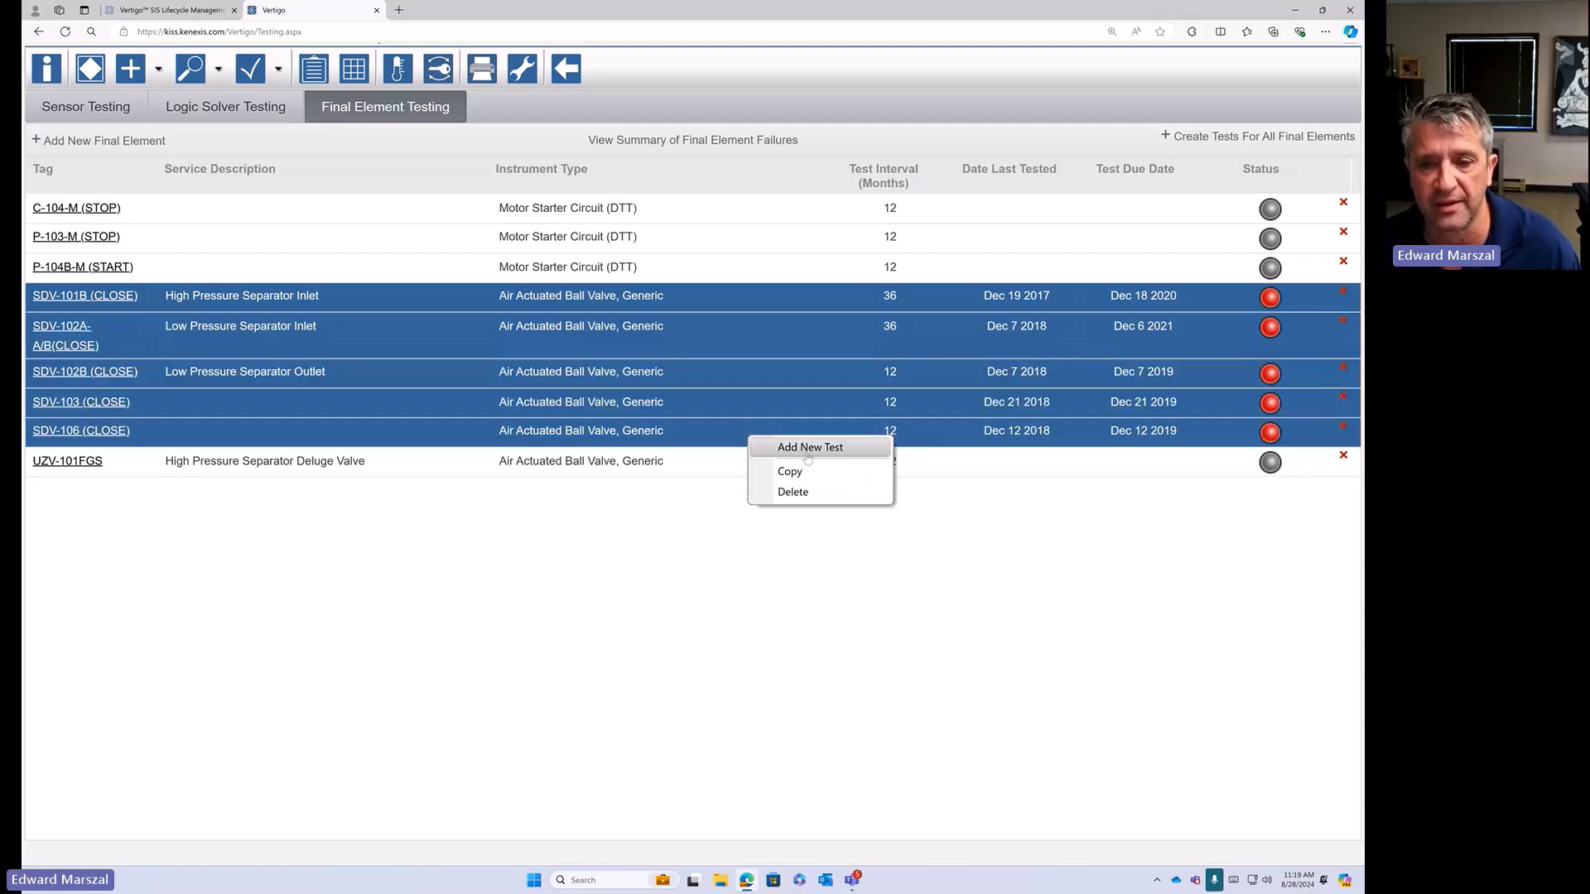
pyautogui.click(816, 452)
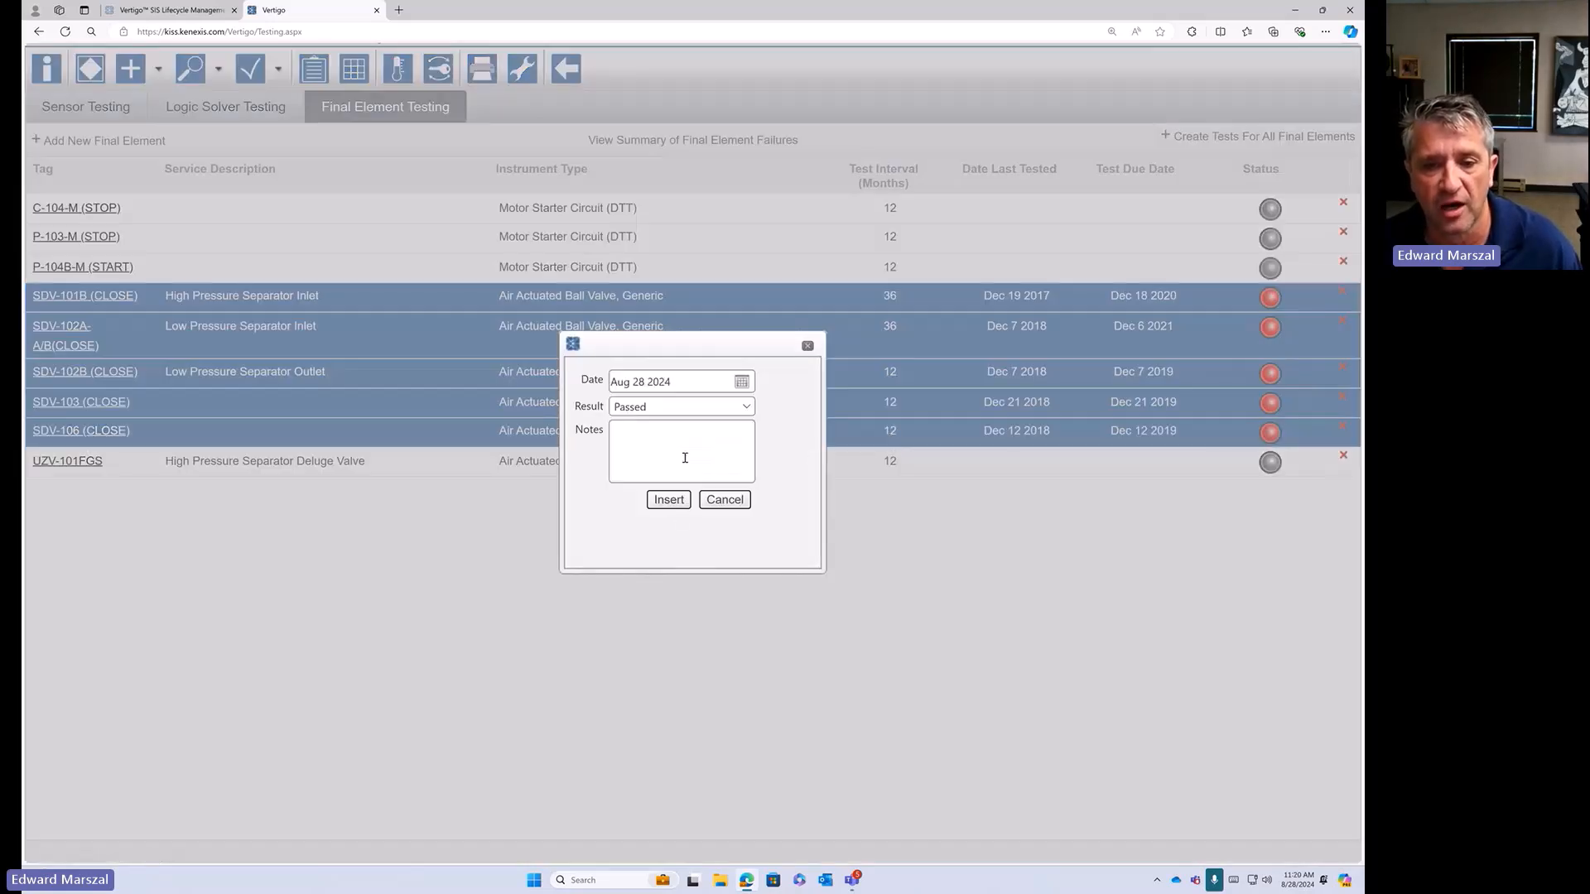
pyautogui.click(668, 500)
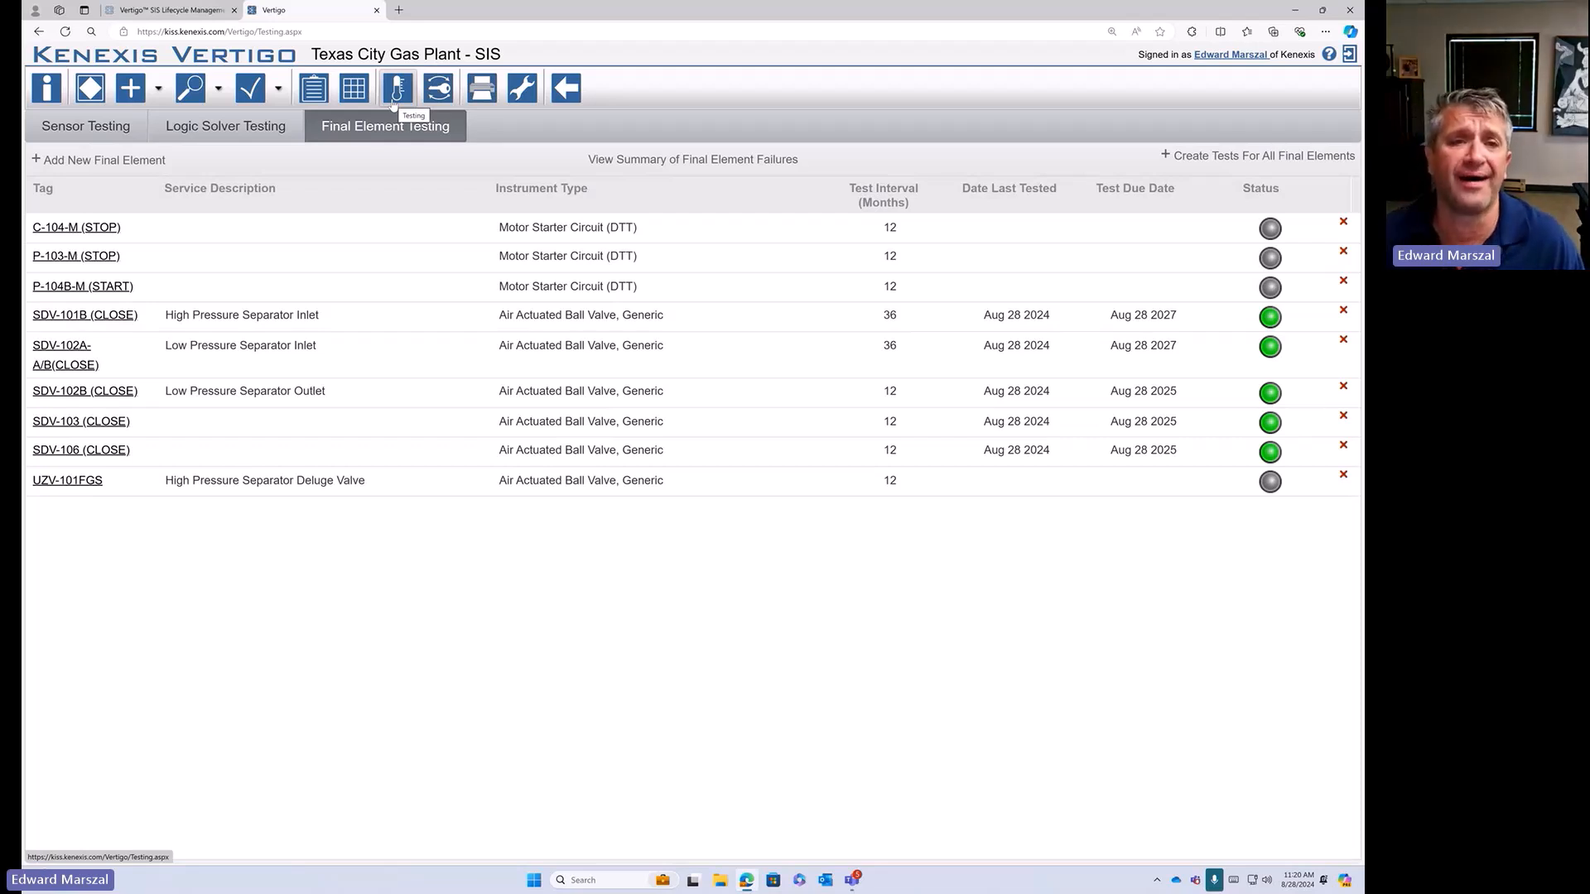
# - Generate the Final Element Types report under Failure Rates Based on Testing for Air Actuated Ball Valve Generic only
pyautogui.click(482, 89)
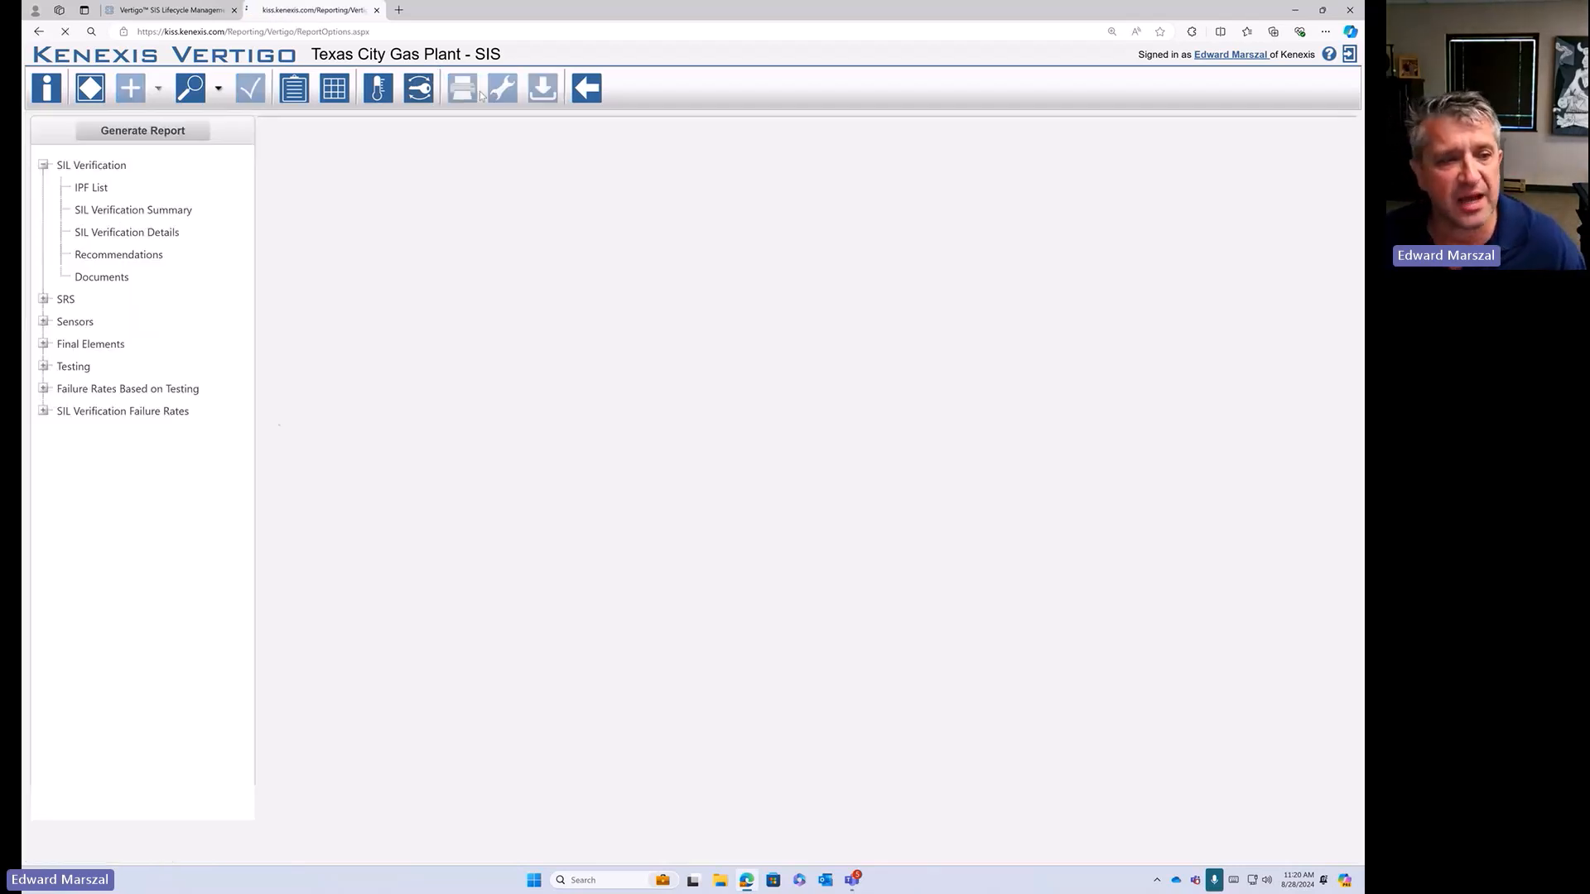
pyautogui.click(43, 389)
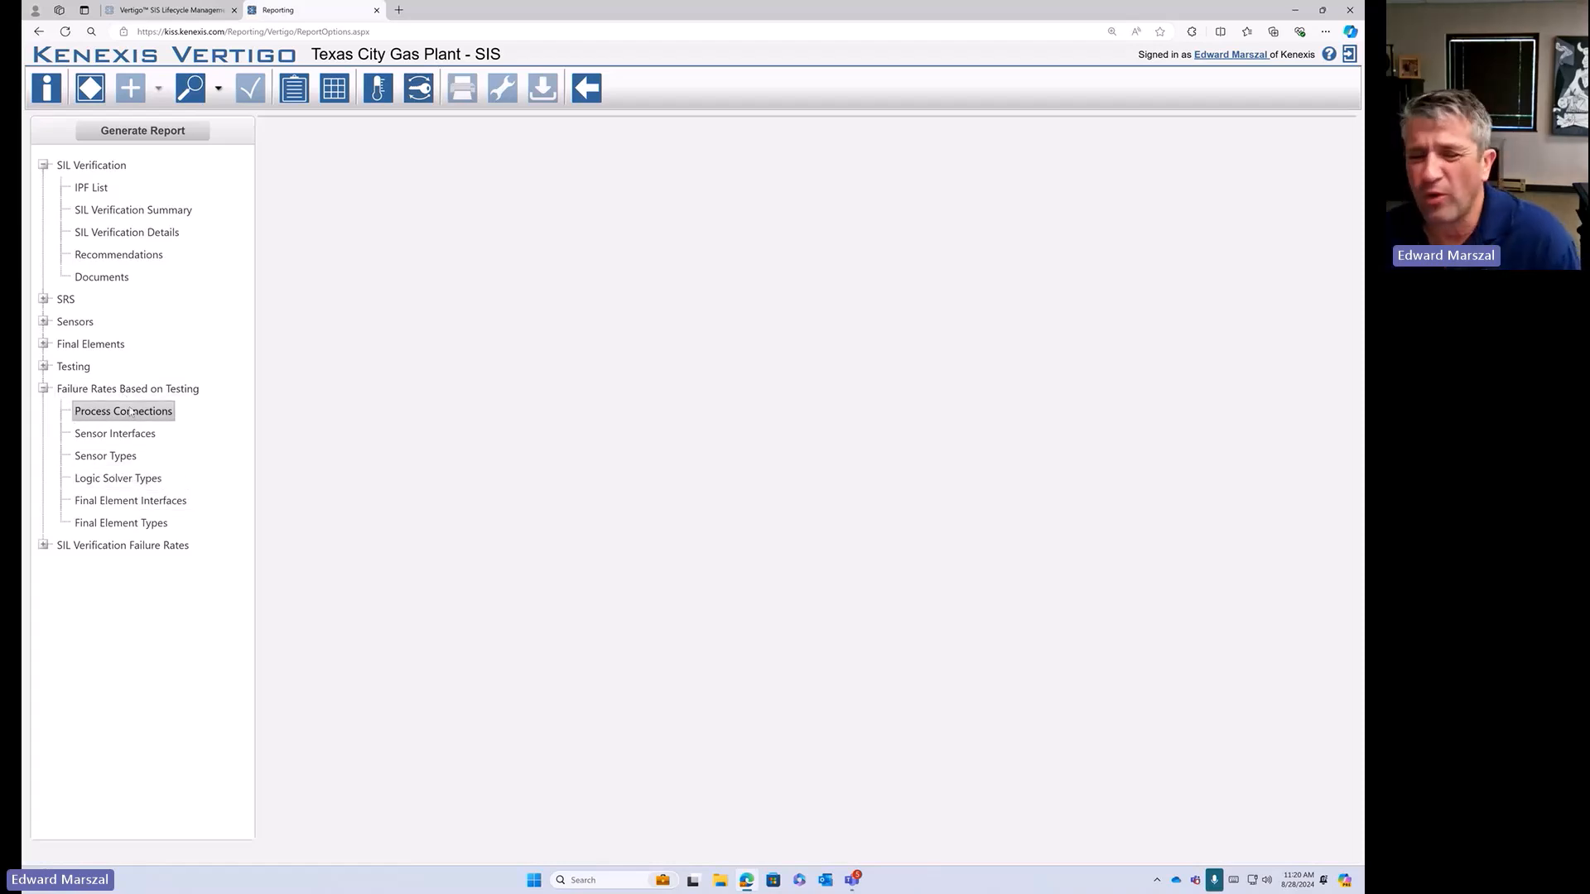
pyautogui.click(125, 524)
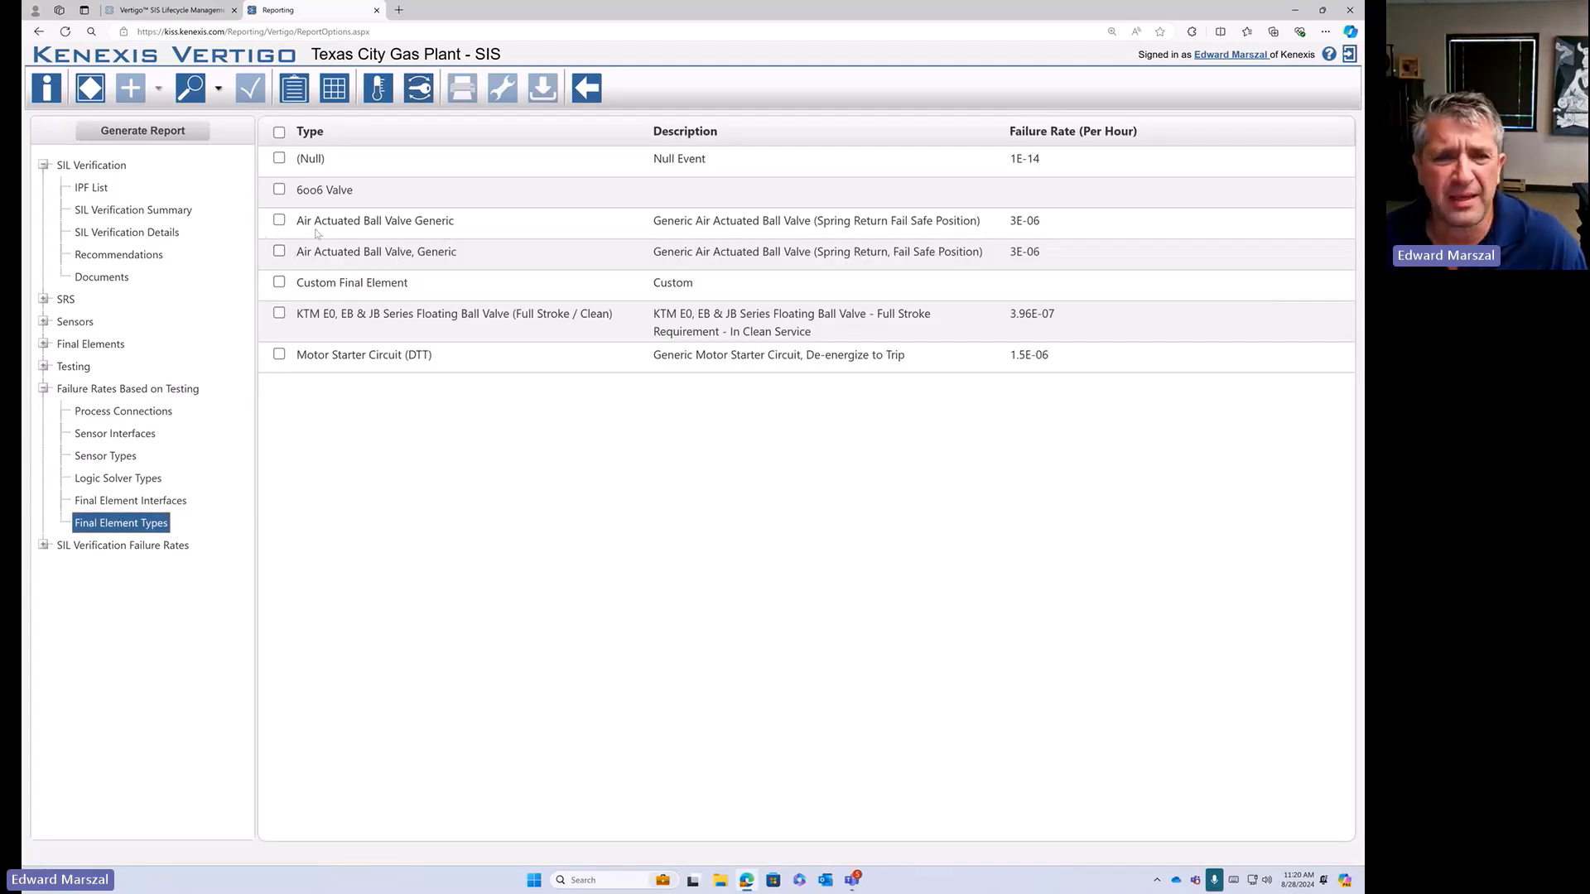
pyautogui.click(279, 220)
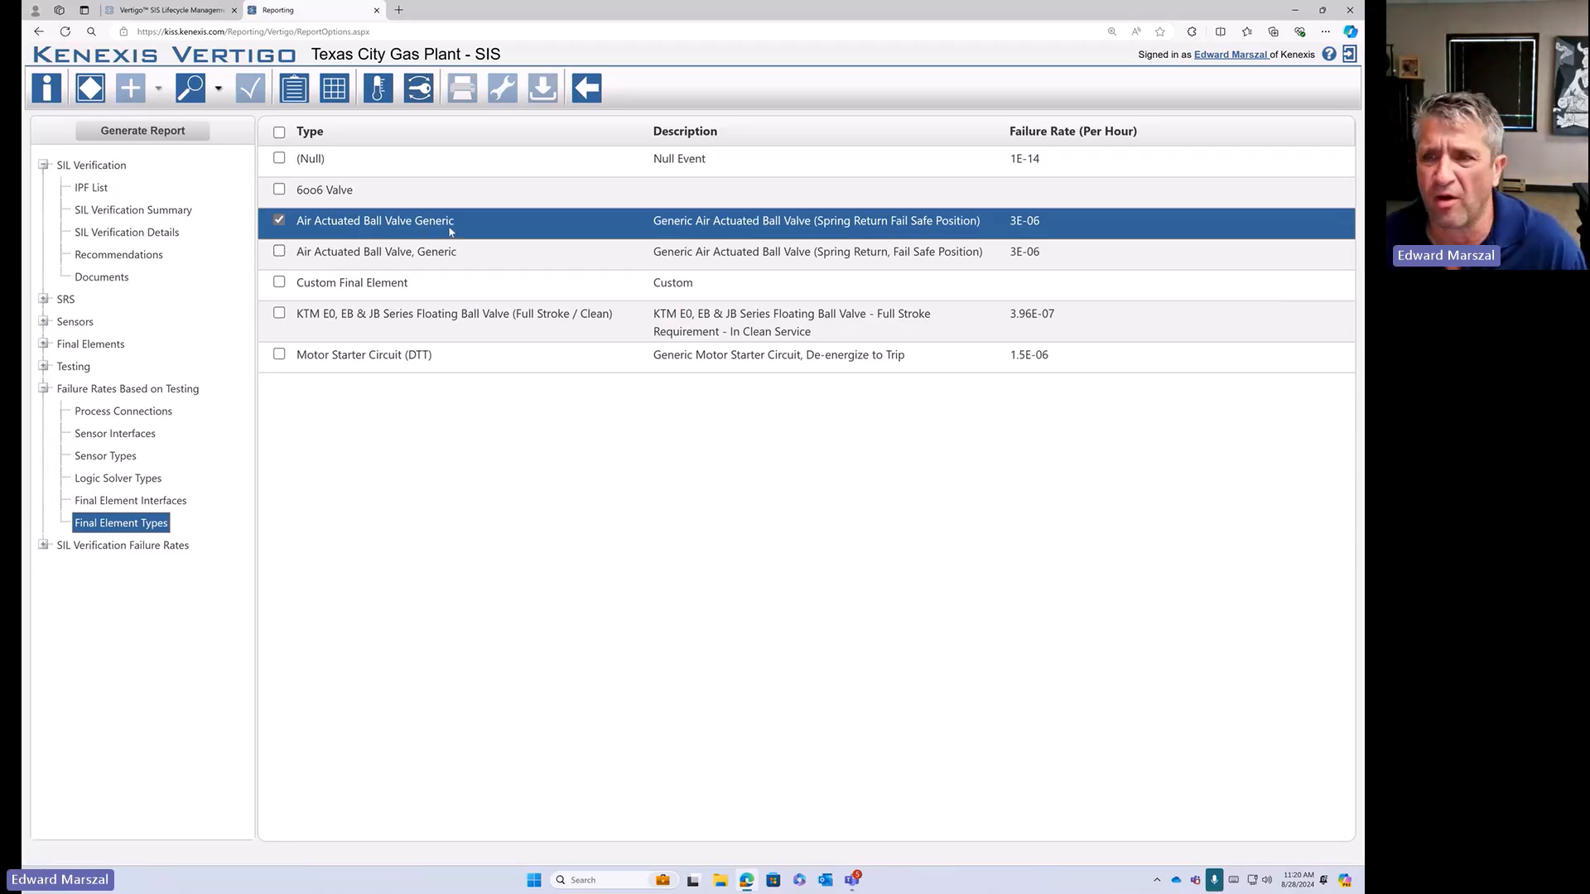
pyautogui.click(144, 133)
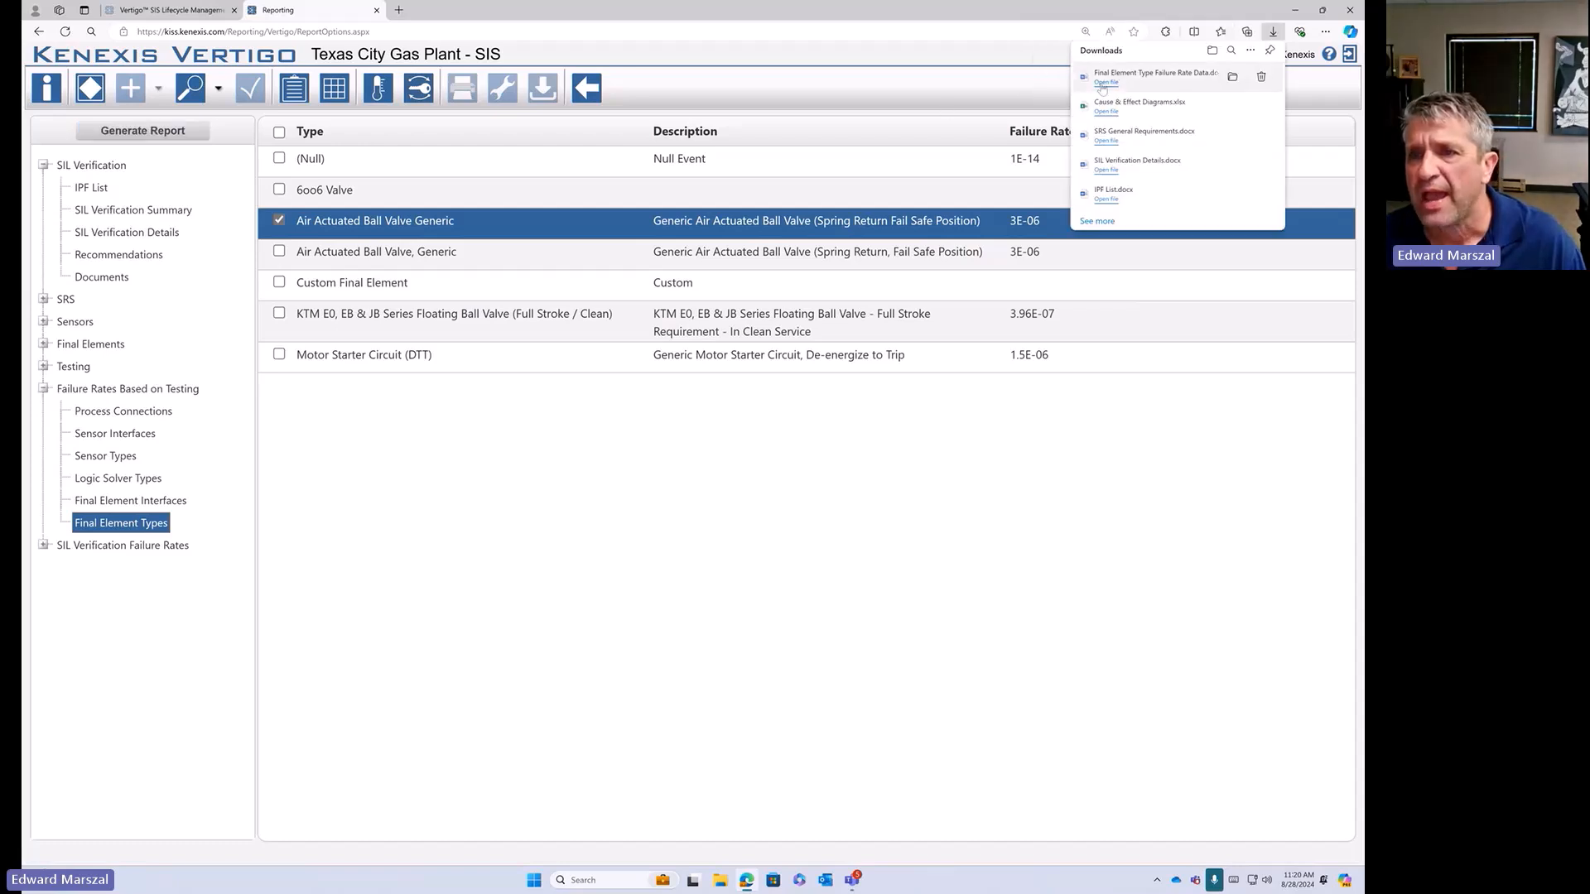
# - Look at the downloaded Final Element Type Failure Rate Data report in Word and close it
pyautogui.click(1104, 84)
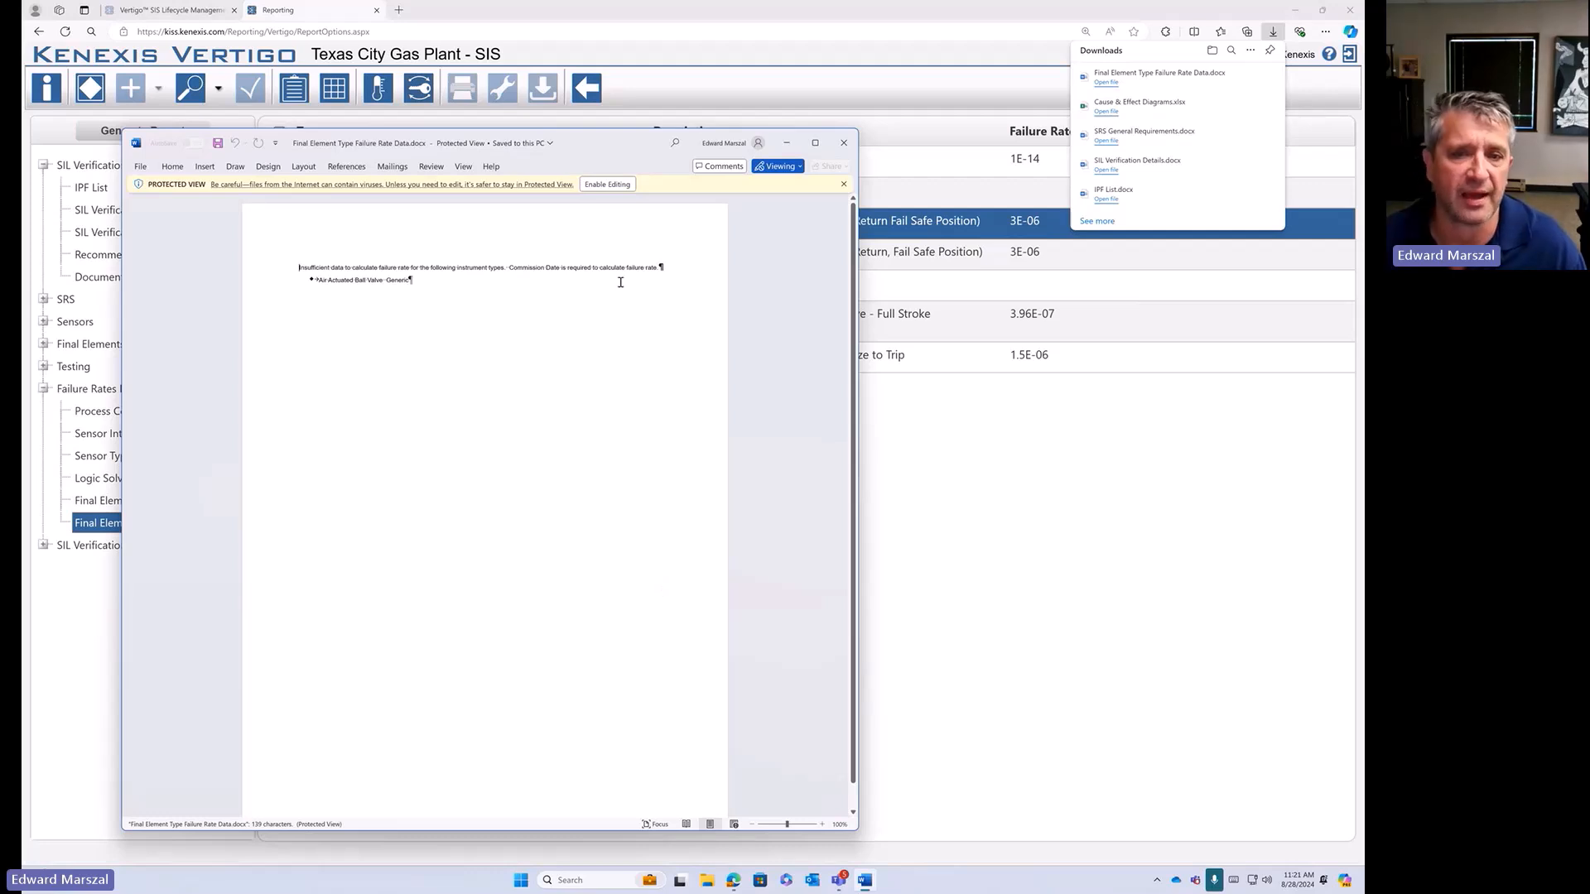
pyautogui.click(845, 144)
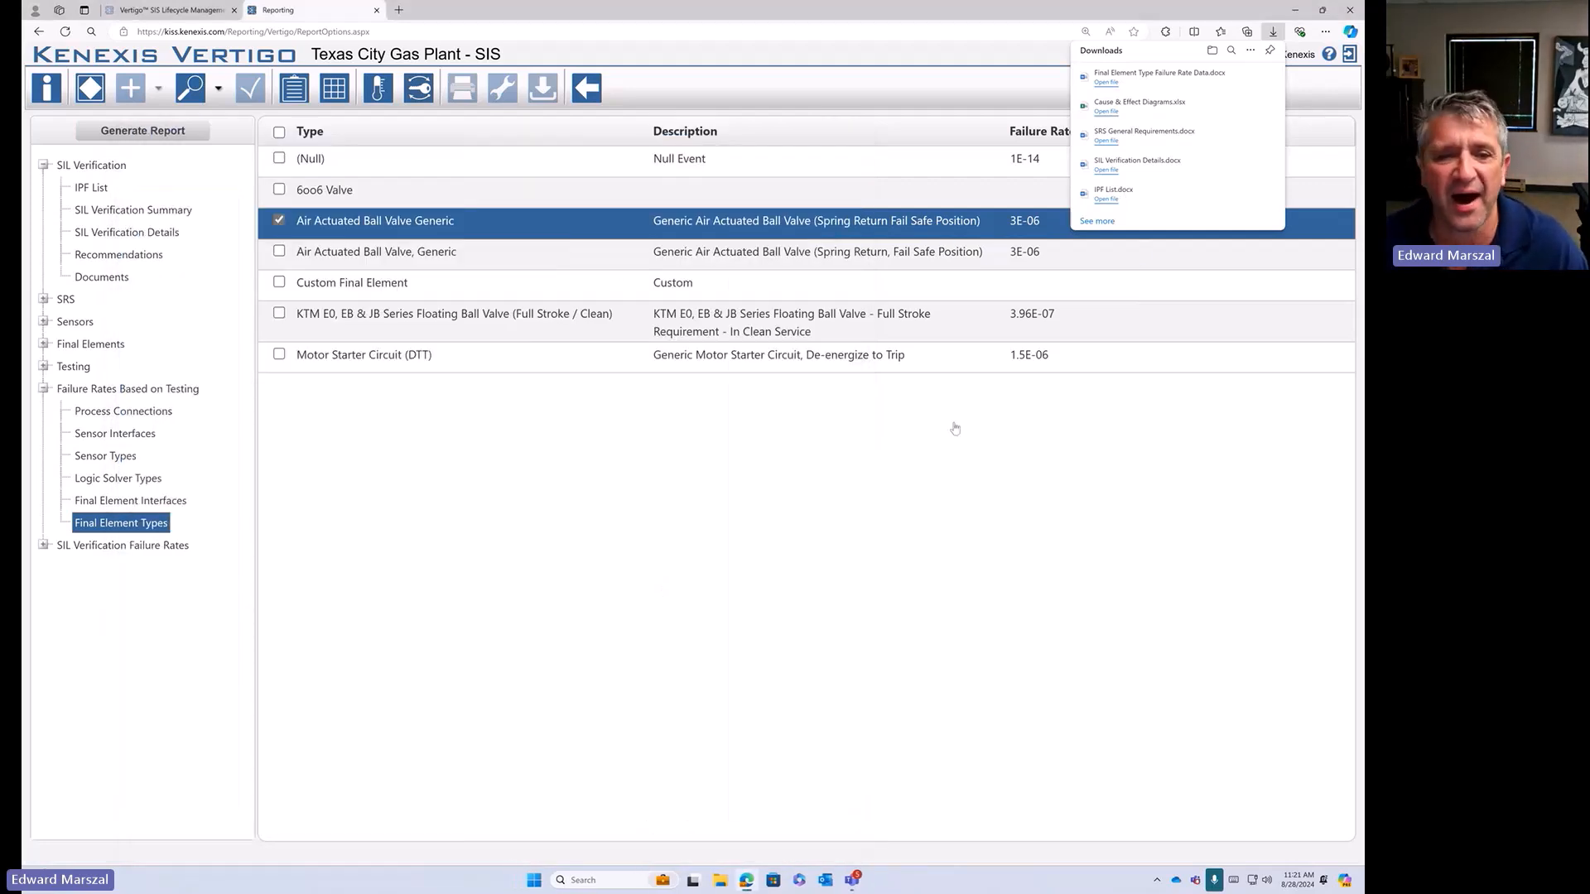
# - Generate the Sensor Types report under Failure Rates Based on Testing for Pressure Transmitter - Generic (Hi Trip / Diag / Clean) only
pyautogui.click(116, 439)
pyautogui.click(105, 455)
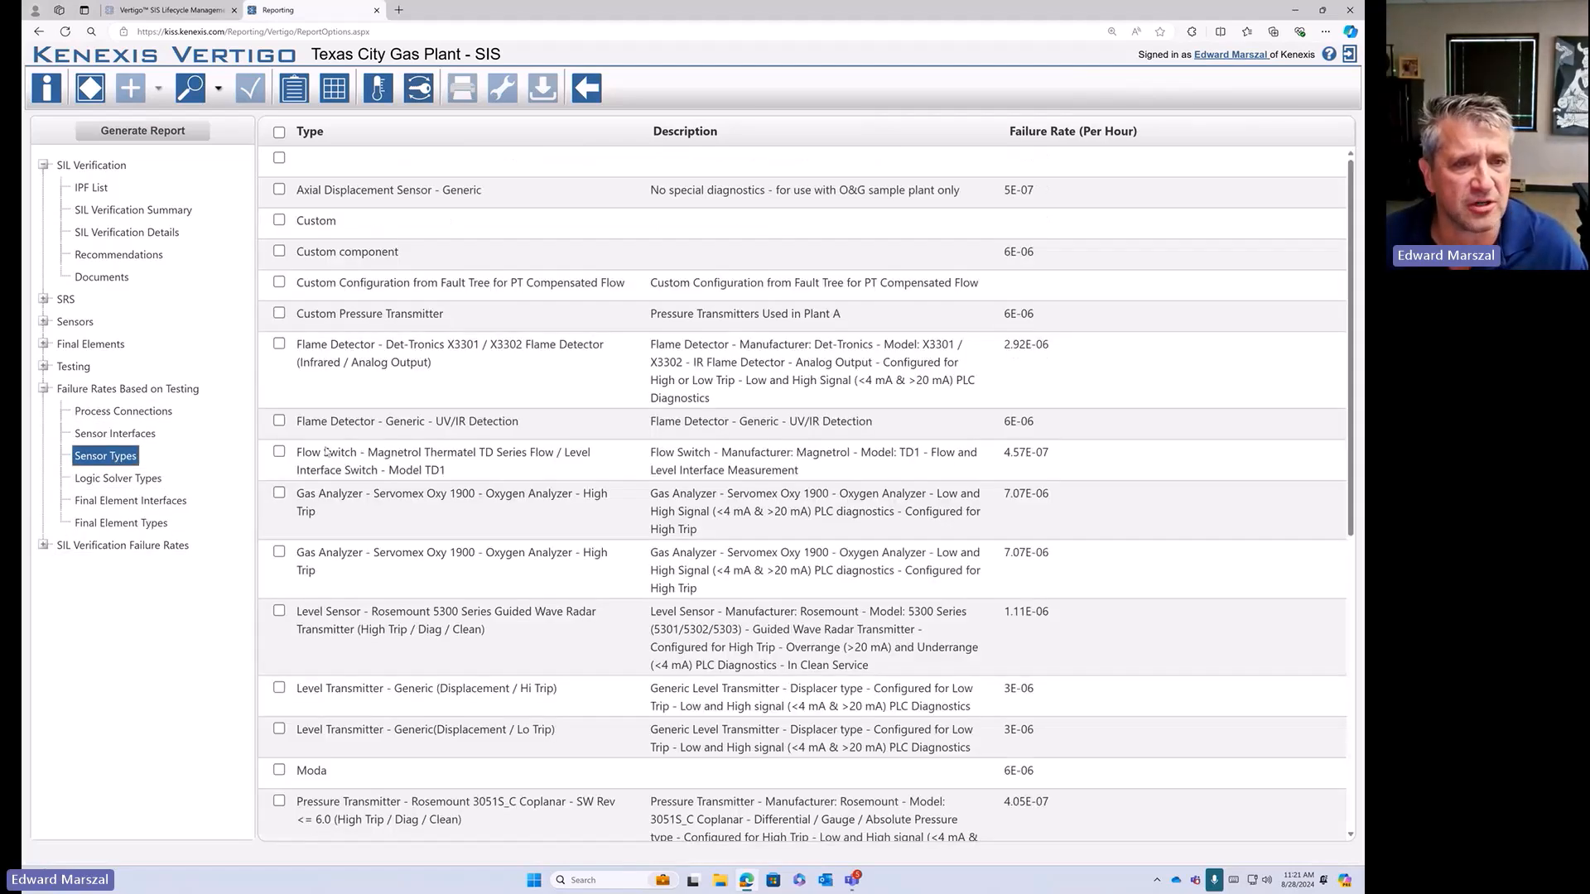
pyautogui.scroll(-2, 381, 332)
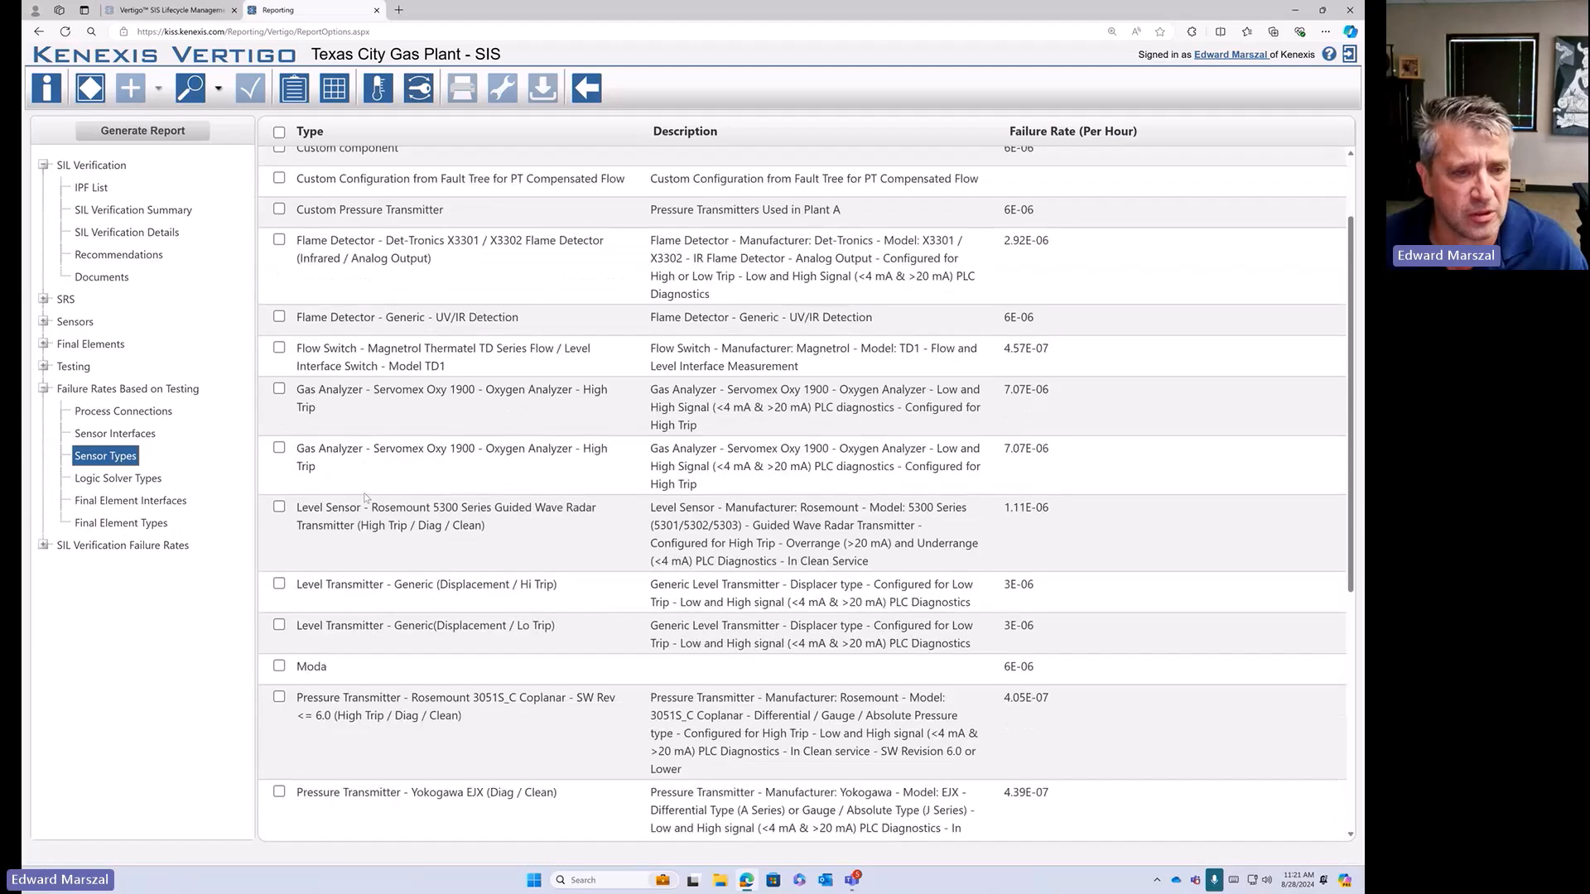
pyautogui.scroll(-3, 385, 578)
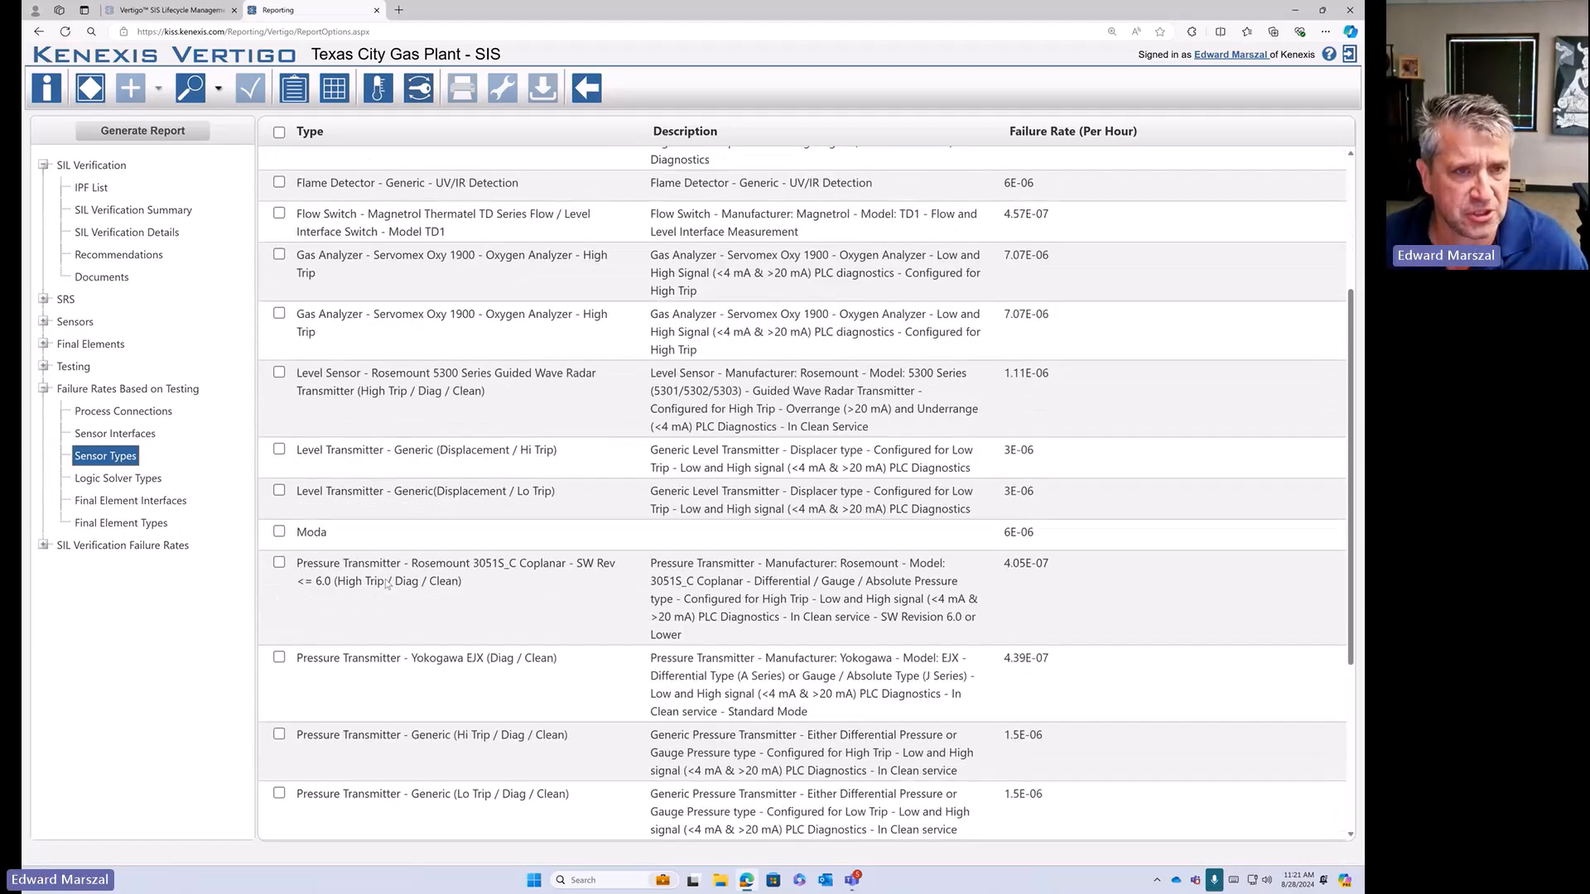
pyautogui.scroll(1, 385, 579)
pyautogui.scroll(-5, 385, 578)
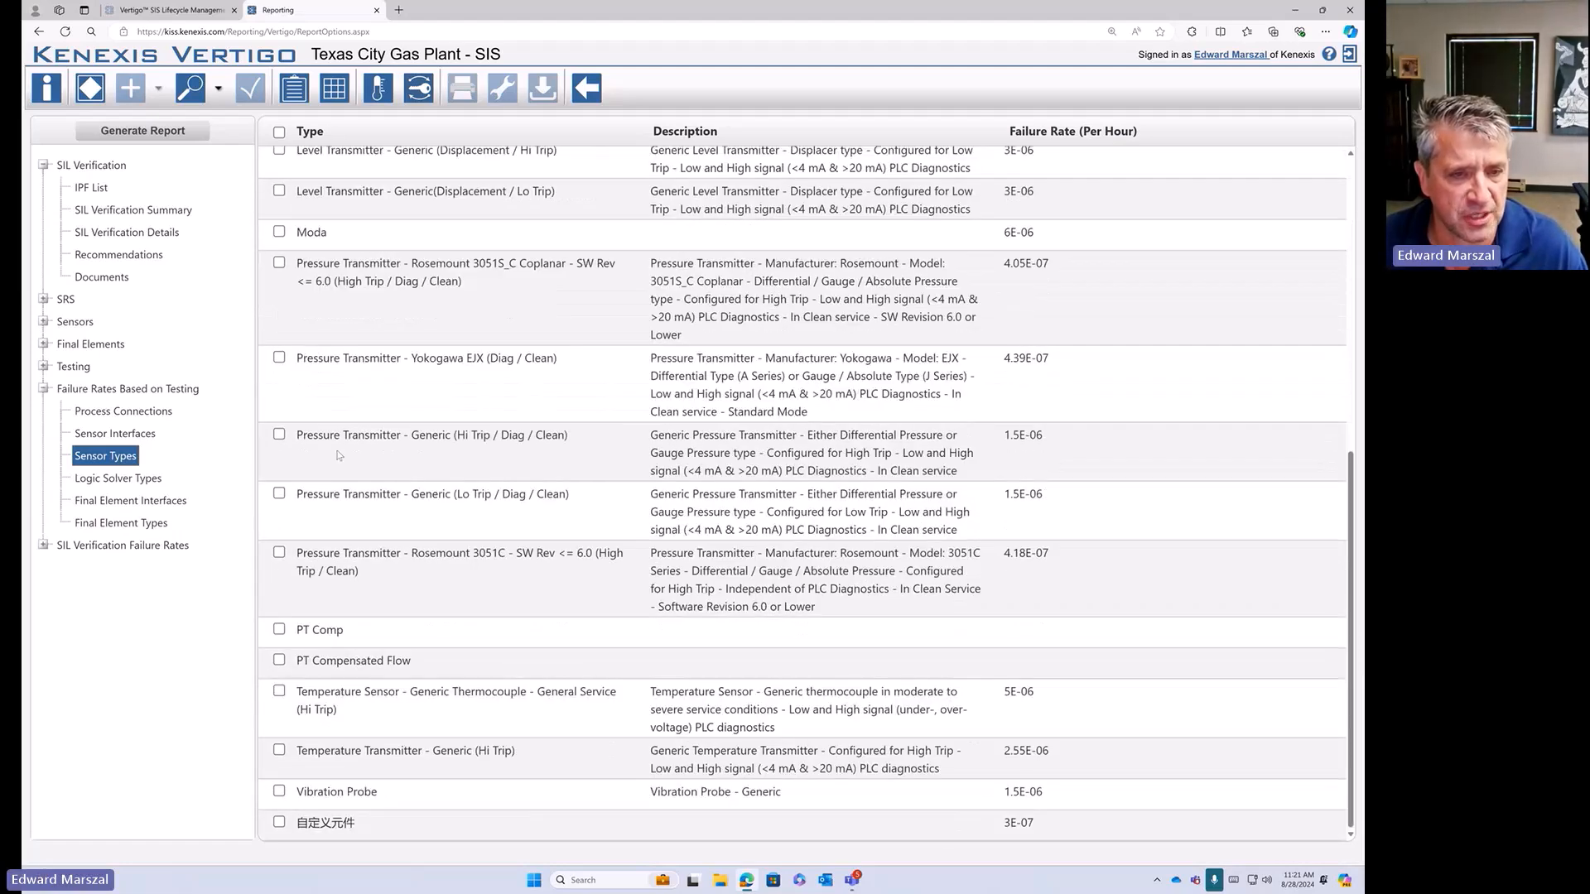
pyautogui.click(279, 435)
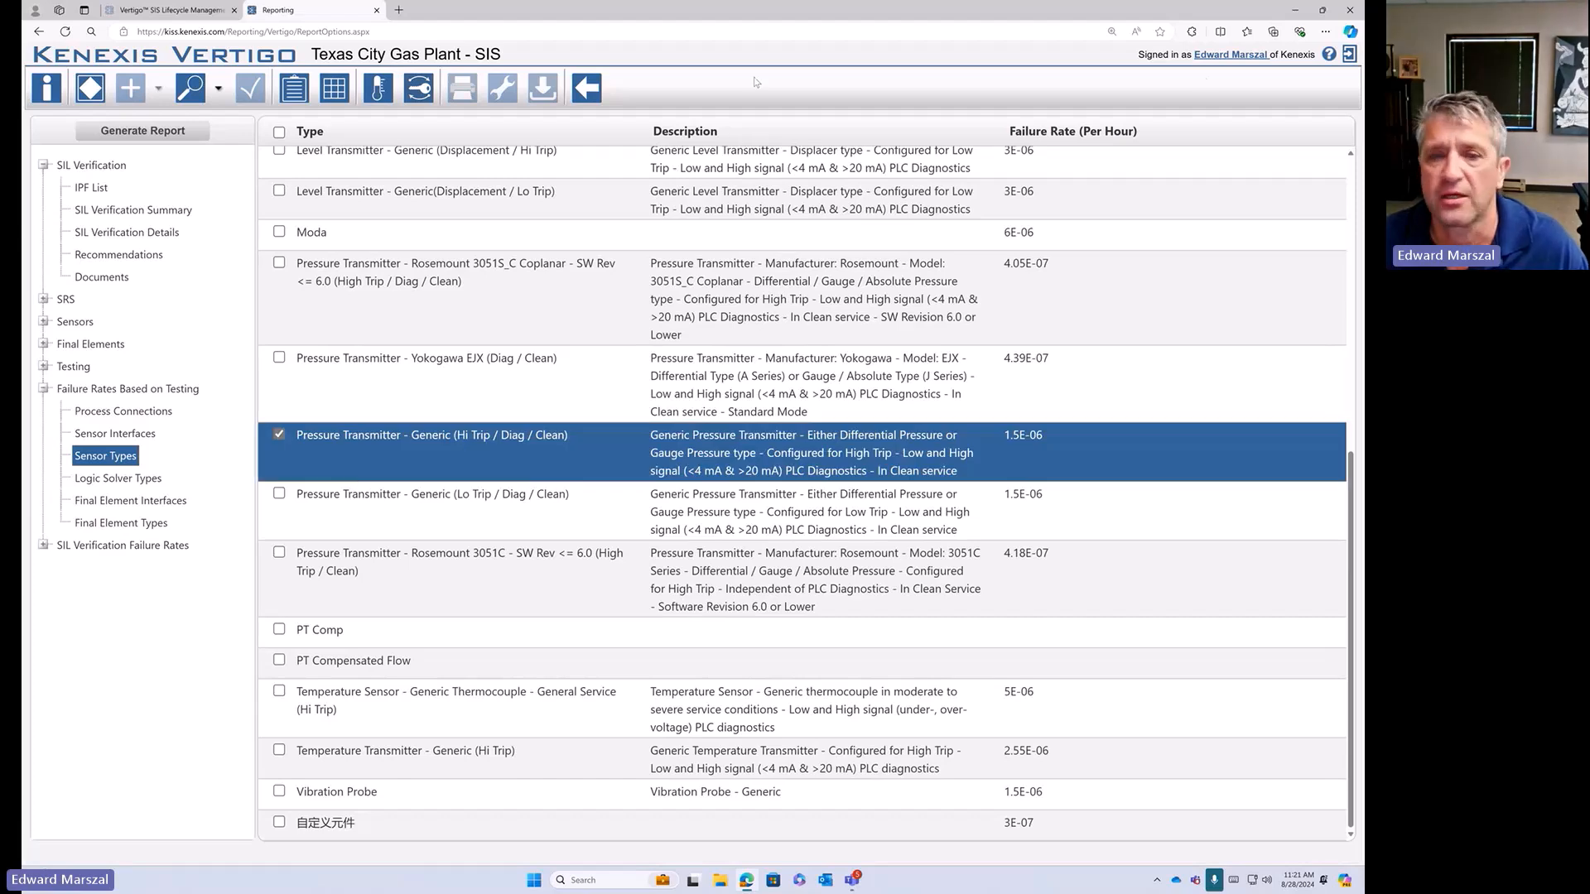
pyautogui.click(170, 139)
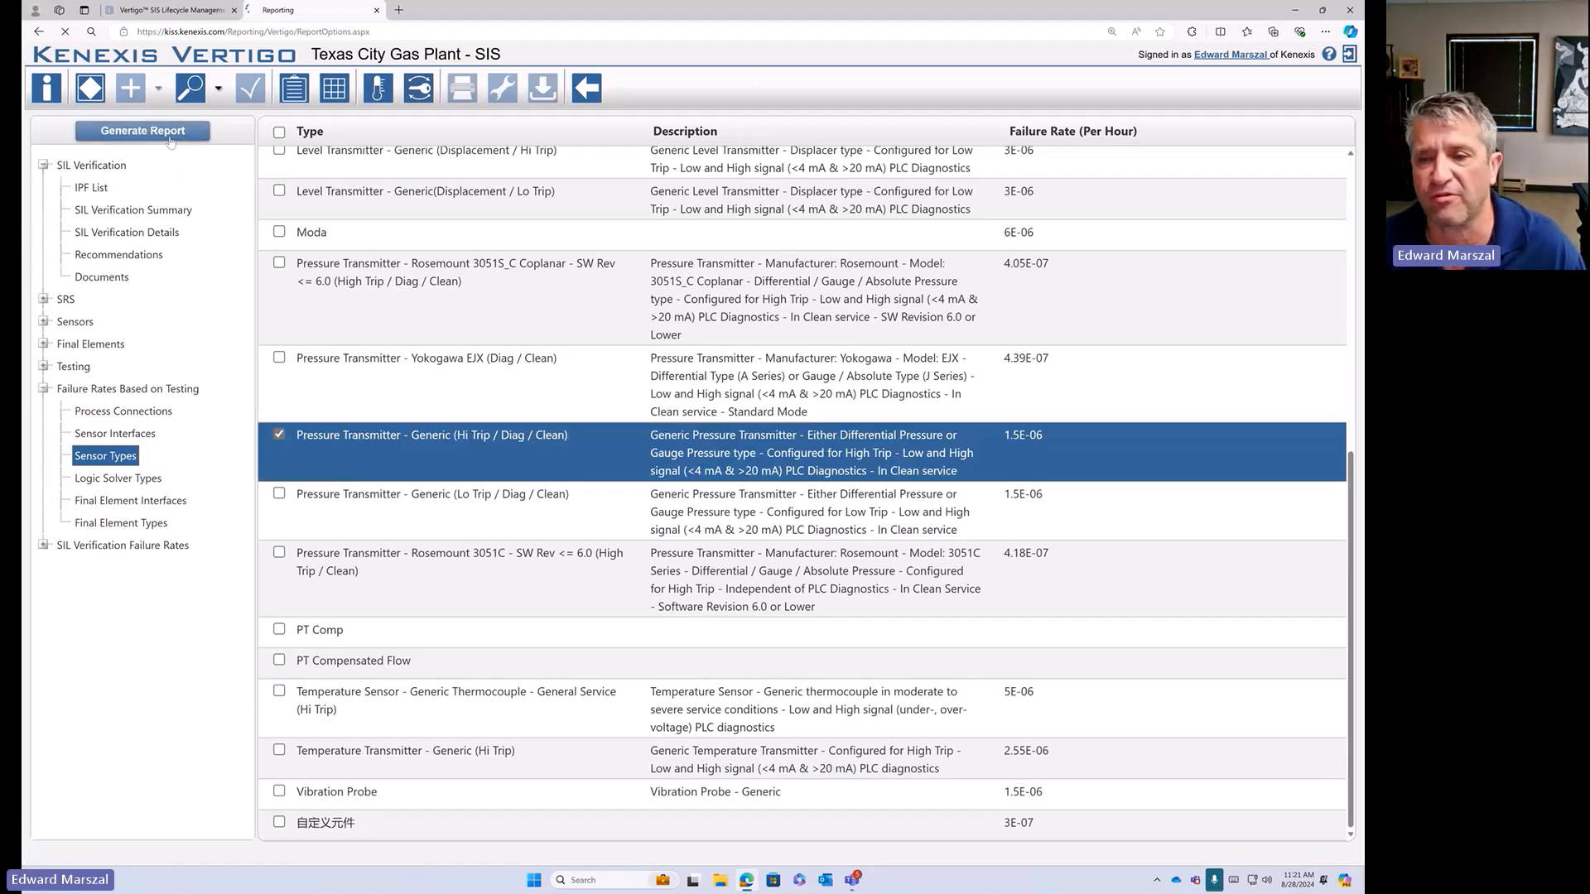
# - Open the downloaded Sensor Type Failure Rate Data report in Word, maximized and enlarged to 240%
pyautogui.click(1112, 83)
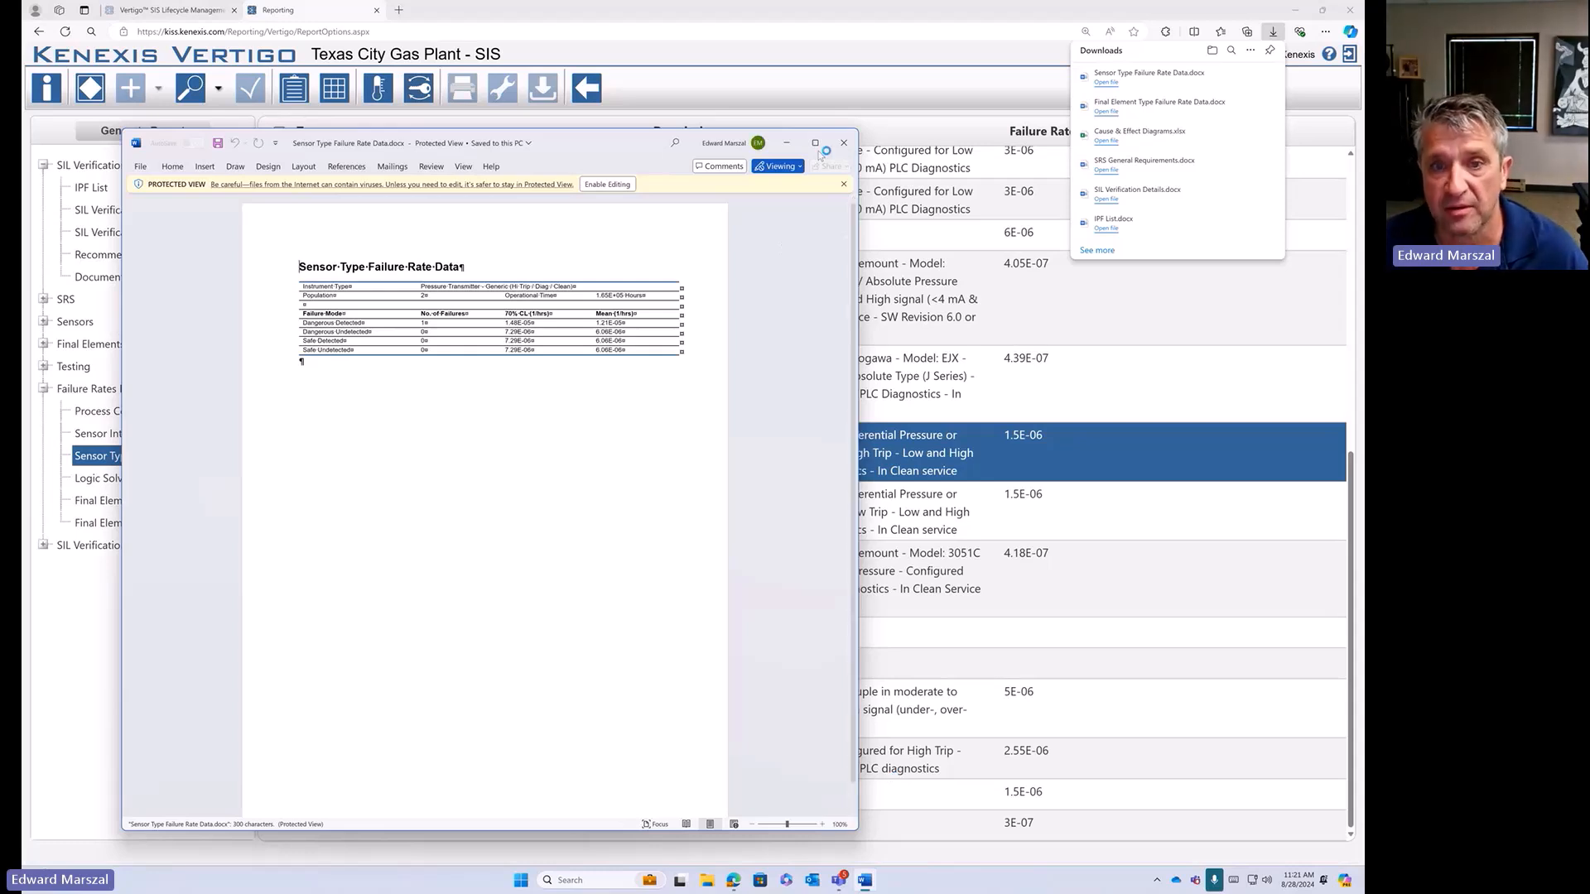
pyautogui.click(815, 144)
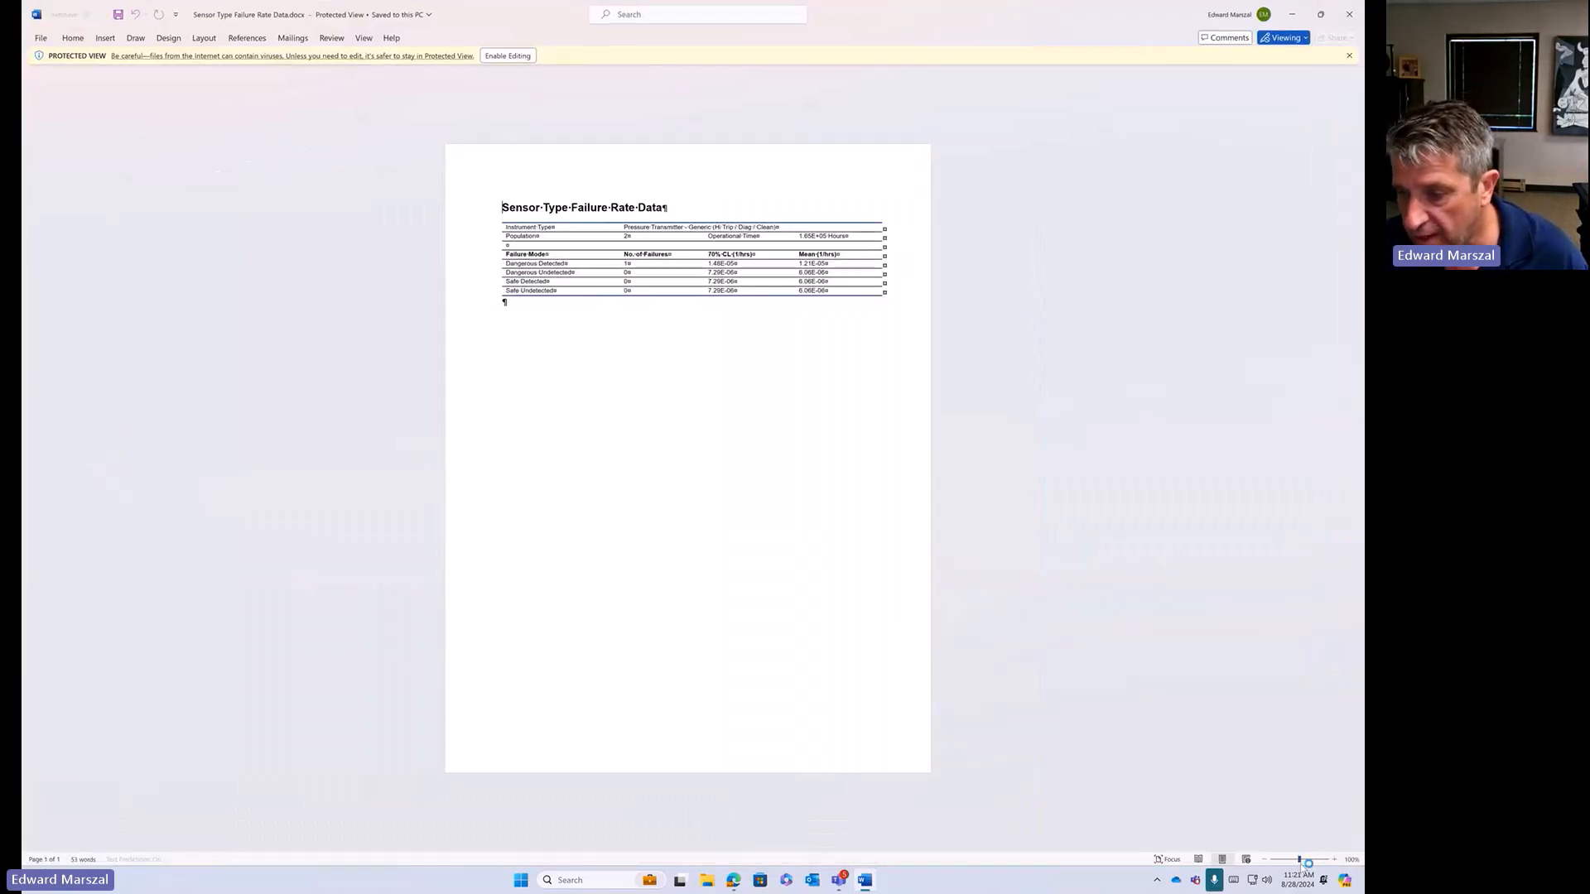
pyautogui.click(1334, 859)
pyautogui.click(1334, 859)
pyautogui.click(1334, 859)
pyautogui.click(1333, 859)
pyautogui.click(1334, 859)
pyautogui.click(1334, 860)
pyautogui.click(1333, 859)
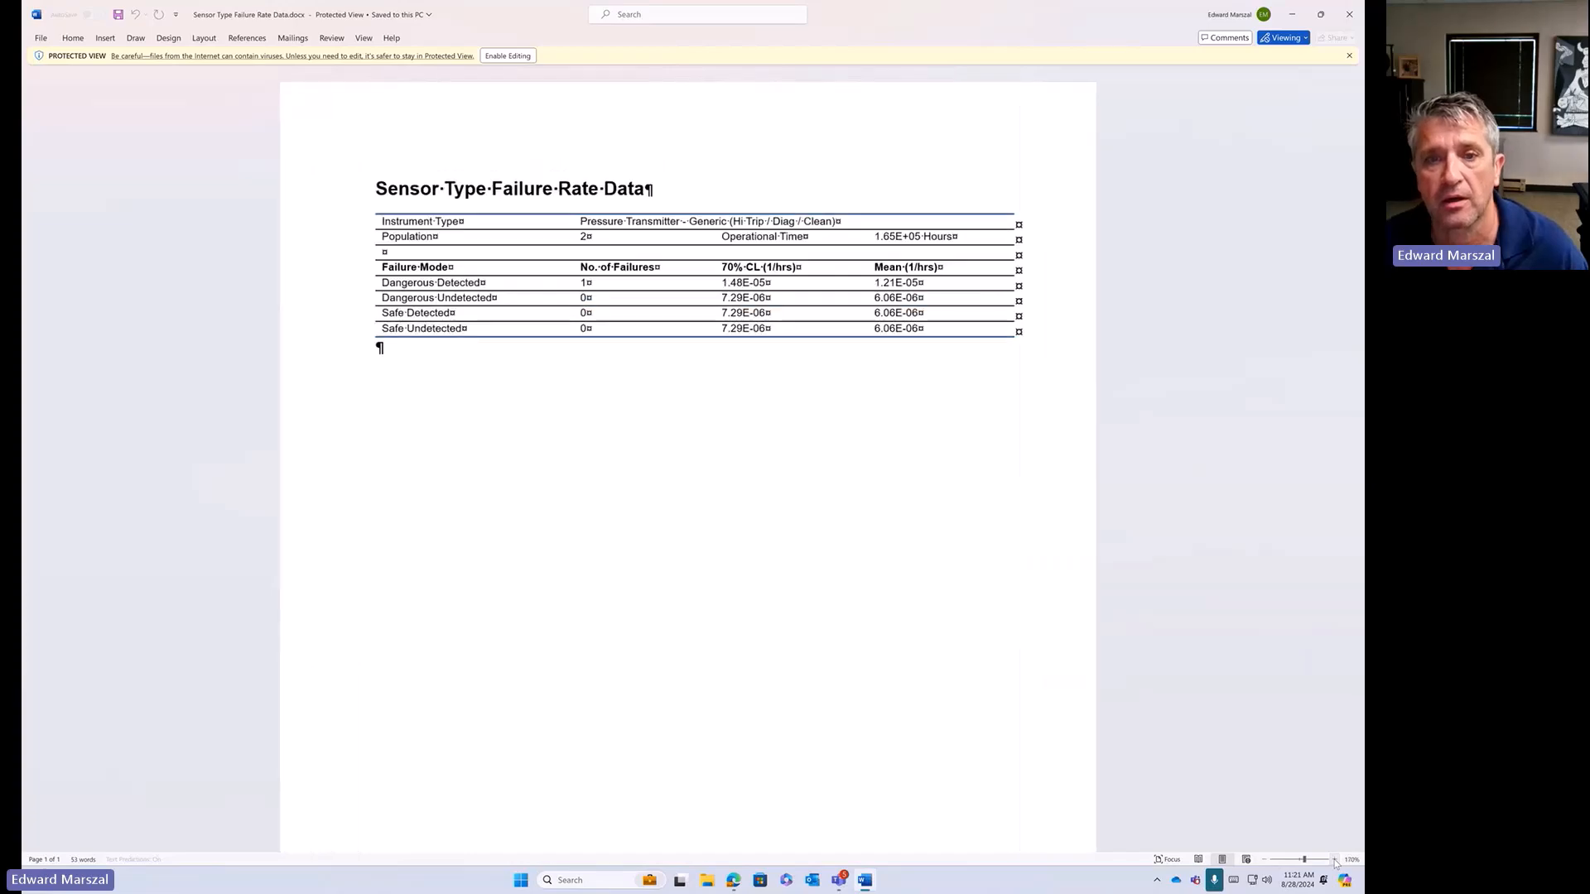
pyautogui.click(1334, 859)
pyautogui.click(1334, 859)
pyautogui.click(1334, 859)
pyautogui.click(1334, 860)
pyautogui.click(1334, 859)
pyautogui.click(1334, 859)
pyautogui.click(1334, 859)
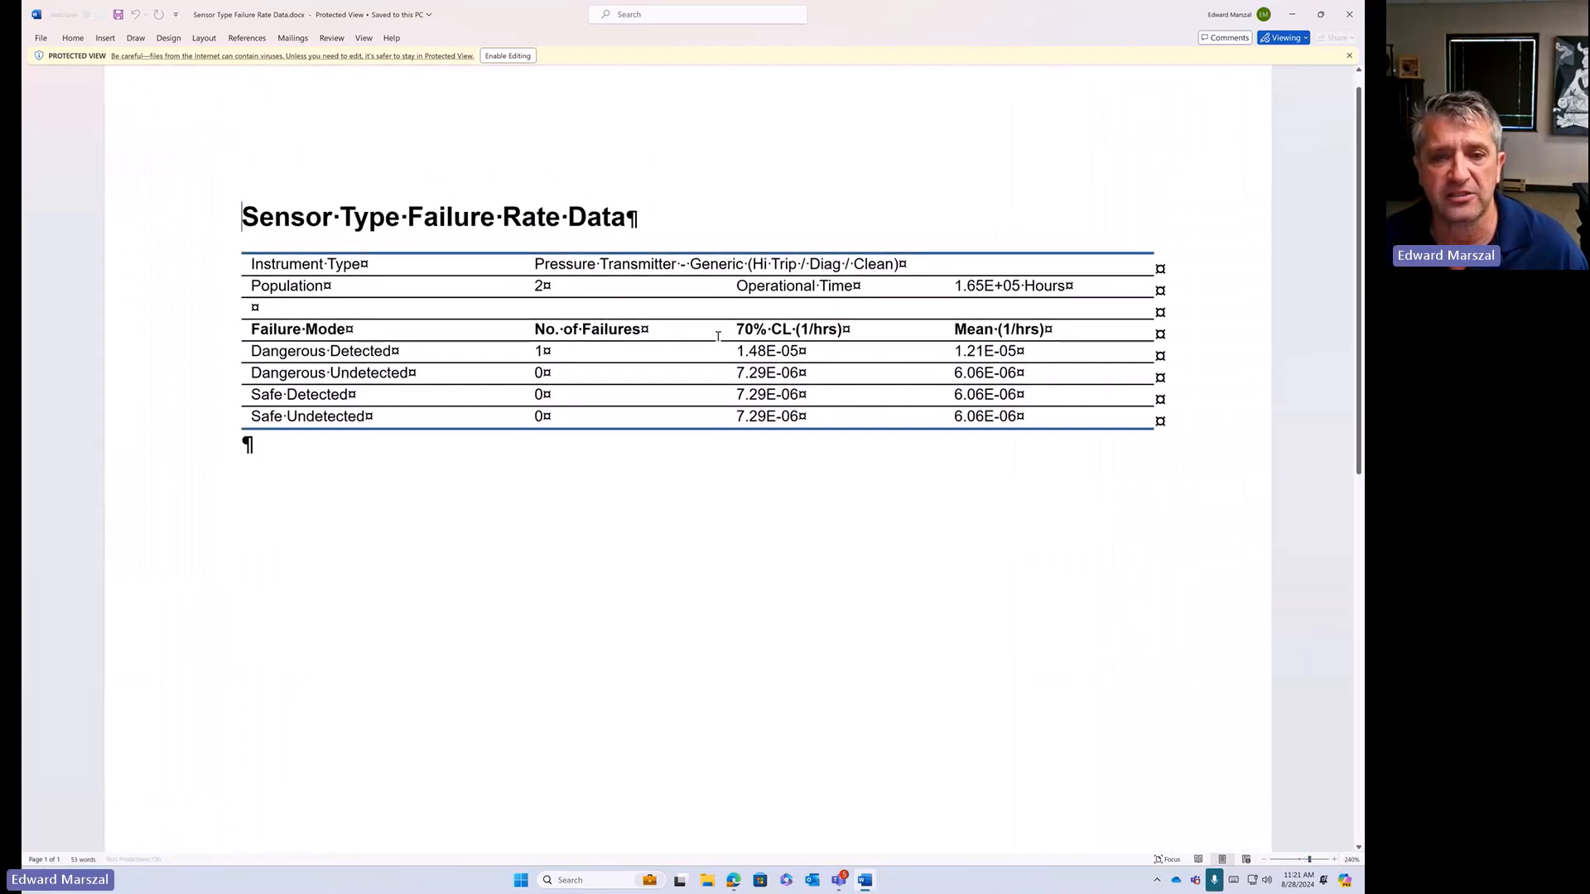
# - Examine the report's instrument type, population, operational time, failure counts per mode, and the mean and 70% confidence failure rates
pyautogui.moveTo(534, 263); pyautogui.dragTo(901, 263)
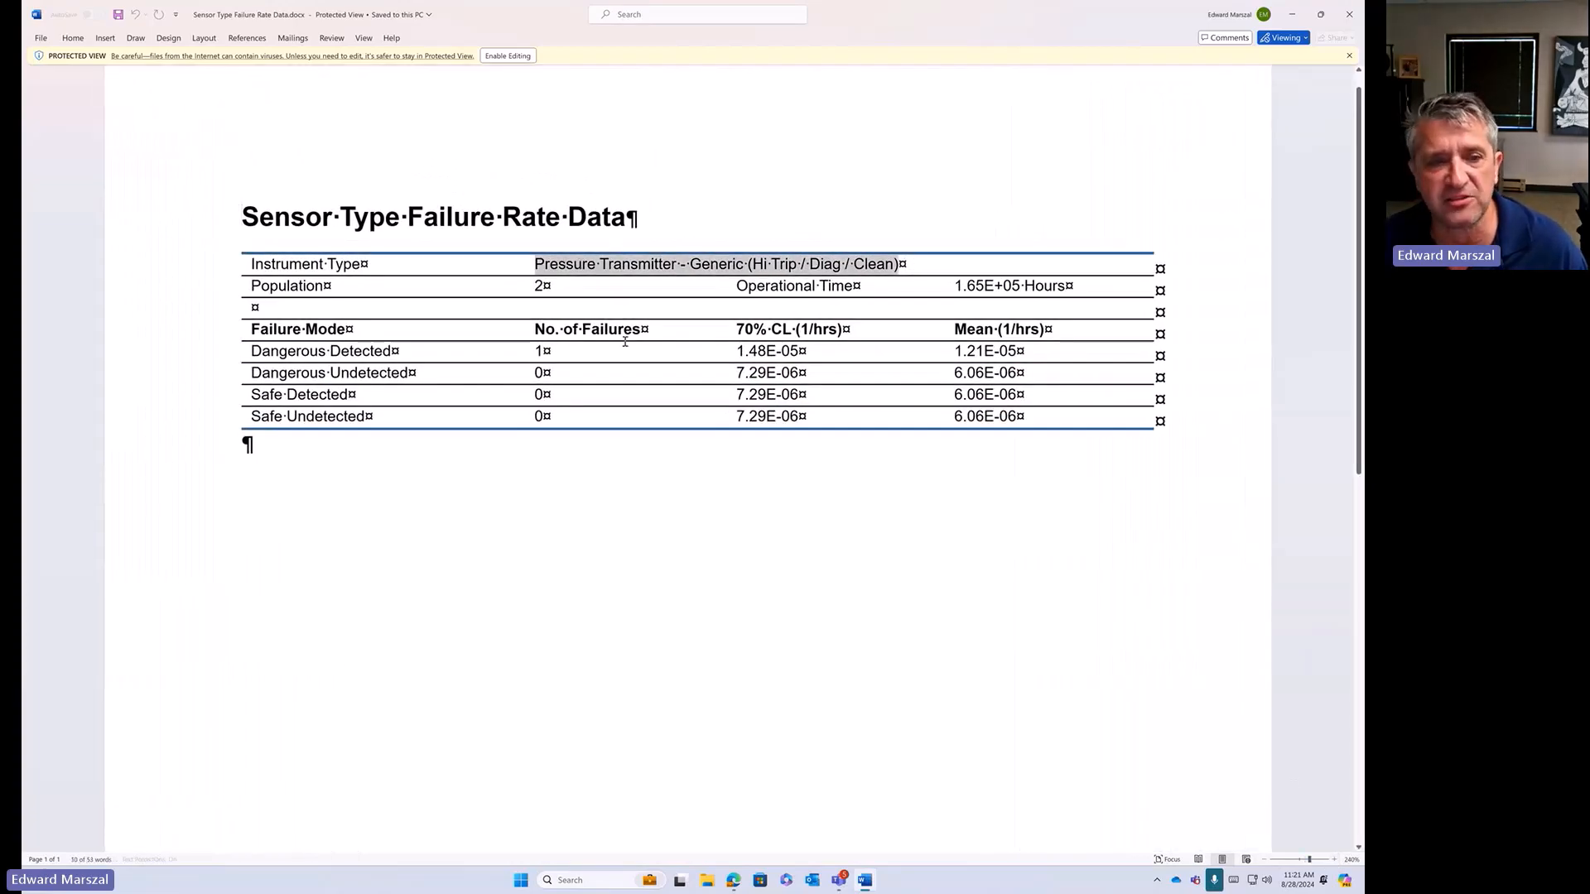
pyautogui.doubleClick(540, 285)
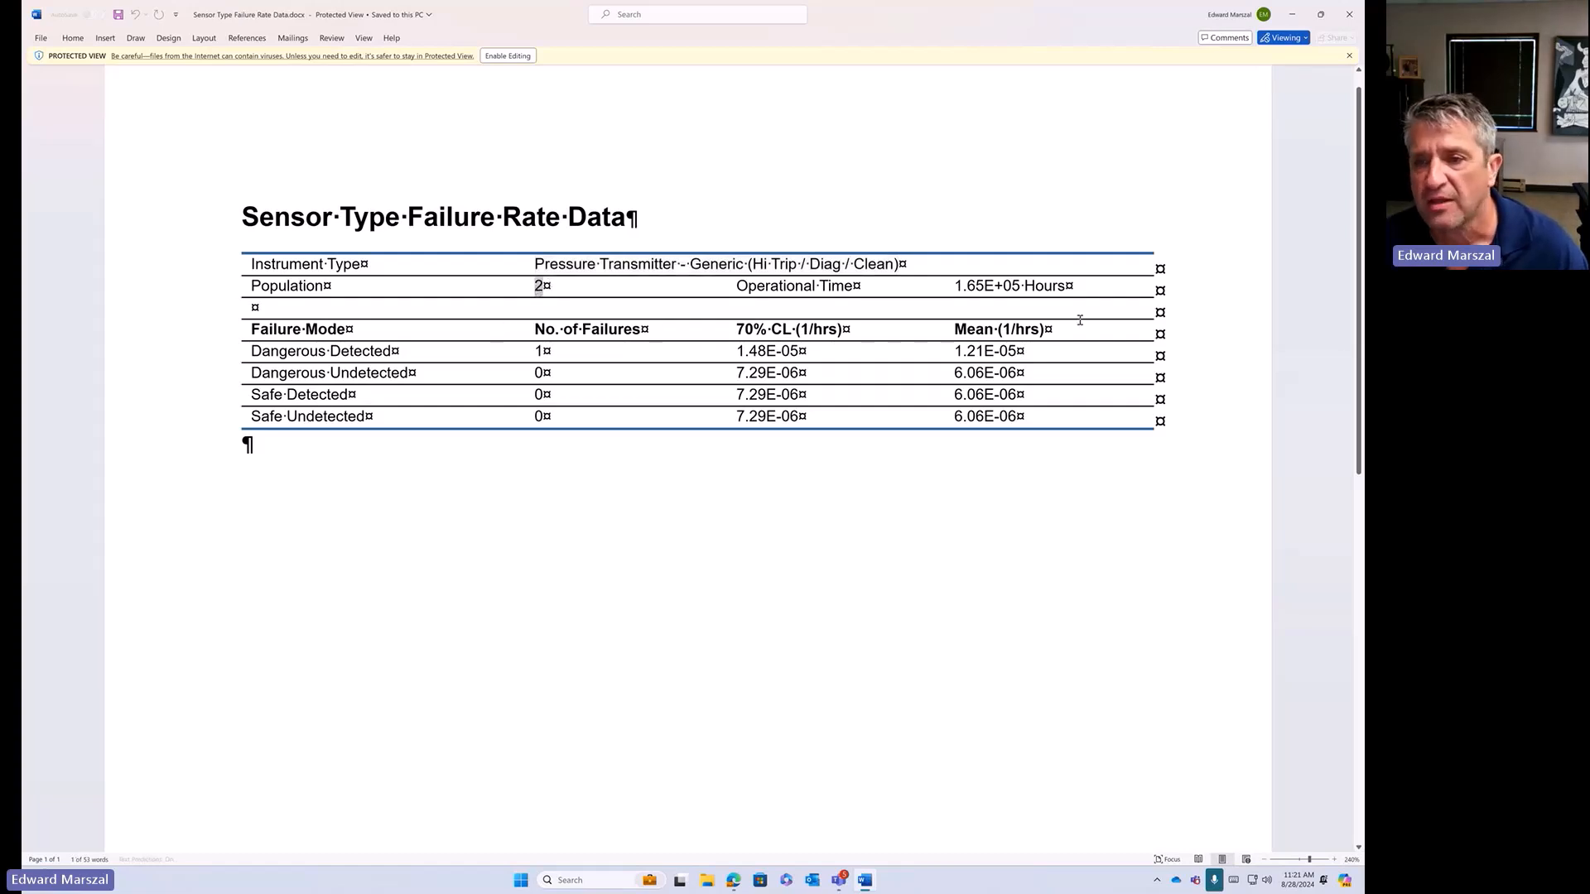
pyautogui.moveTo(1069, 285); pyautogui.dragTo(929, 291)
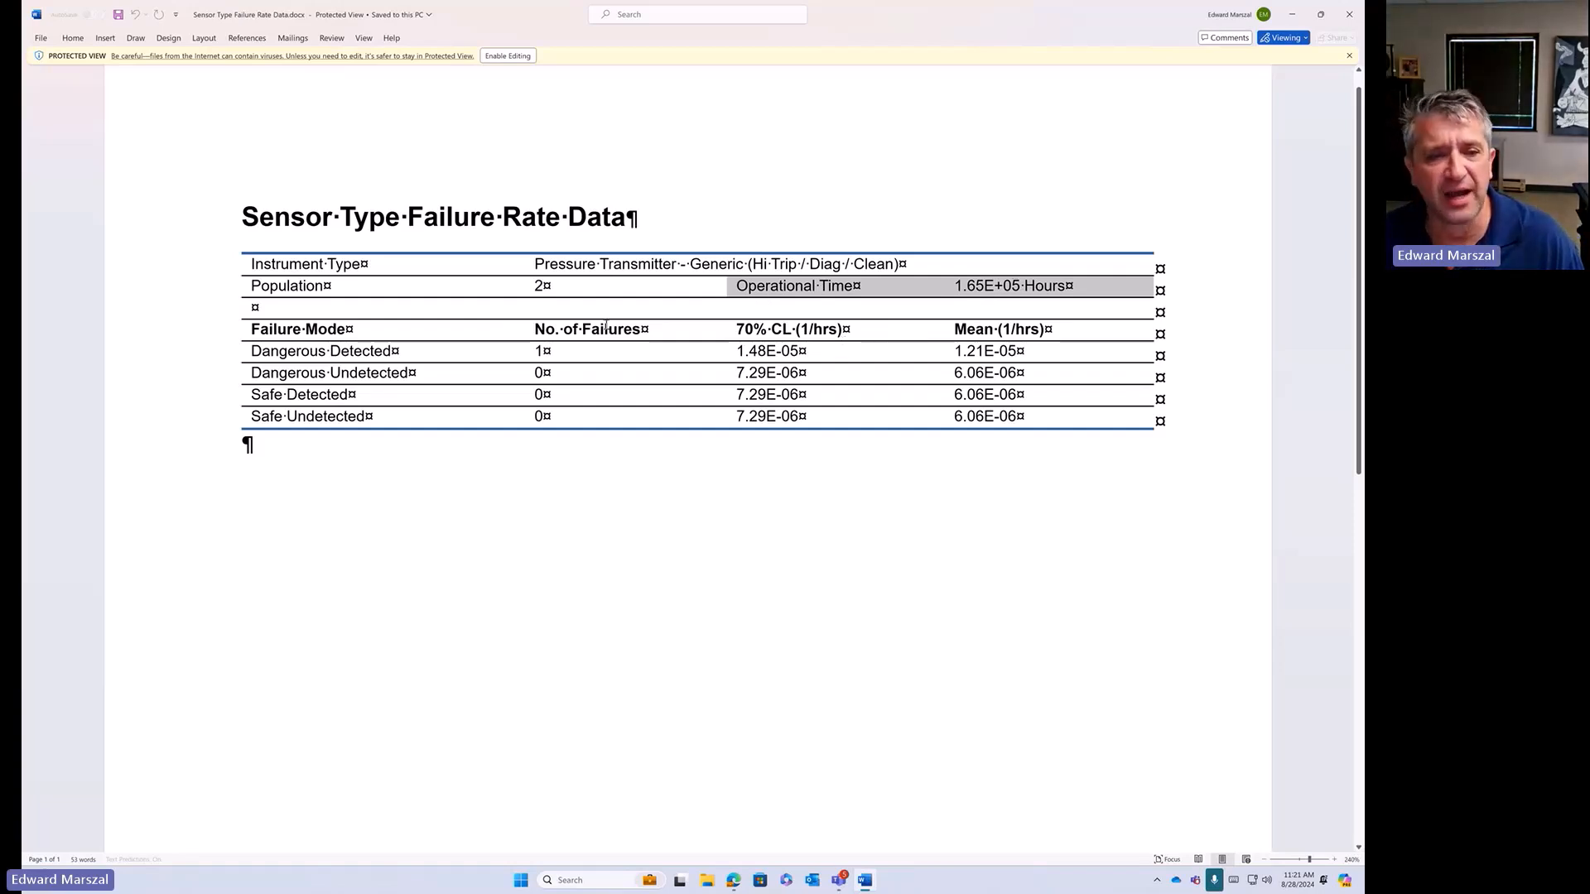
pyautogui.doubleClick(538, 351)
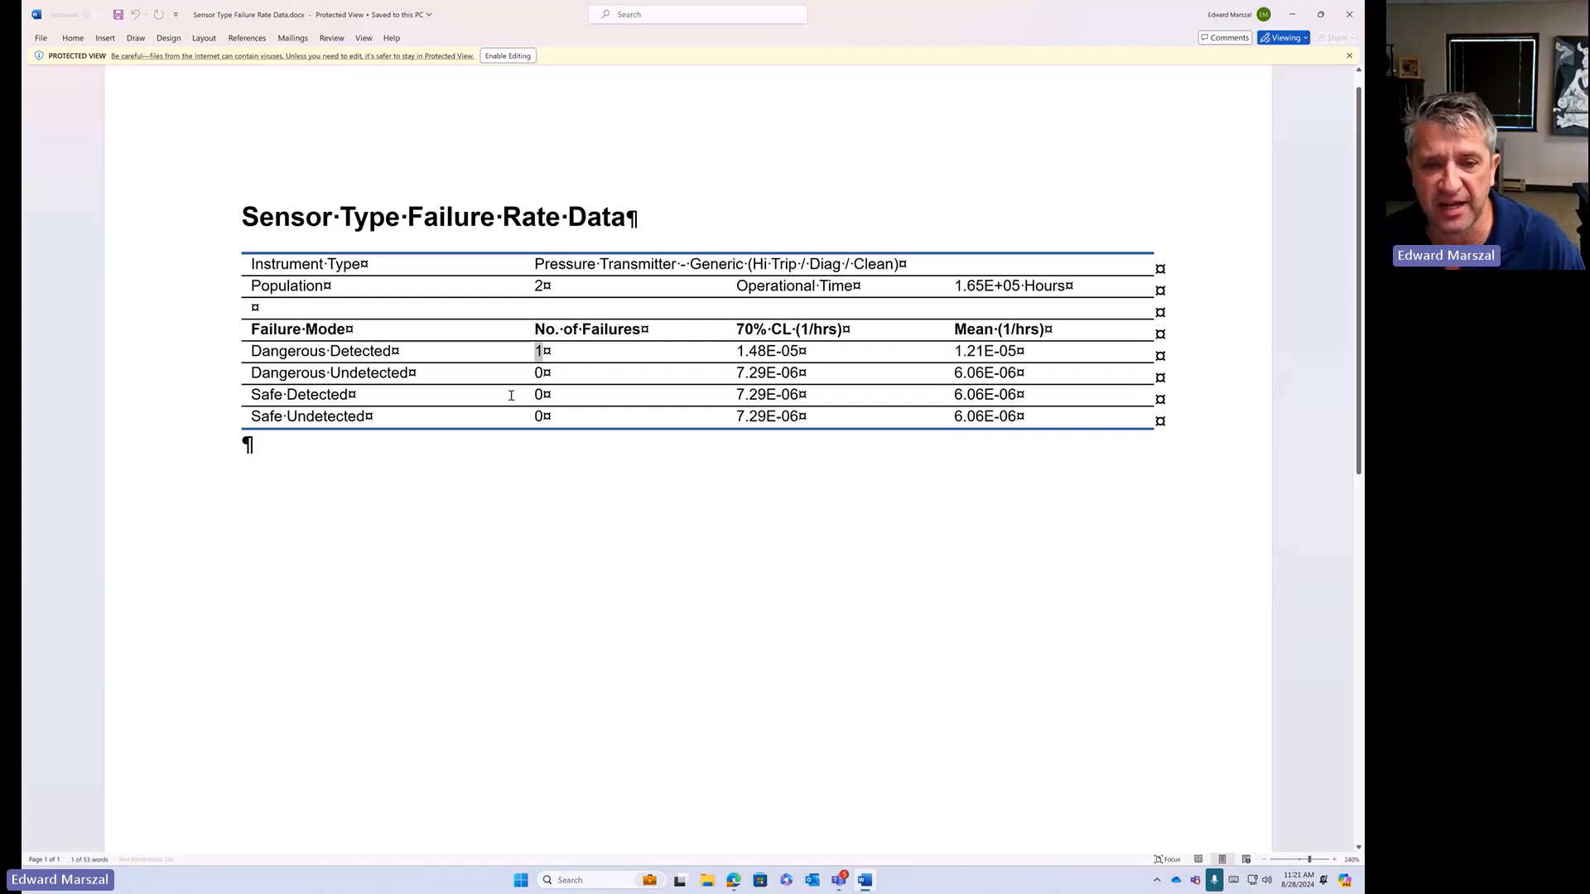
pyautogui.moveTo(543, 377); pyautogui.dragTo(545, 414)
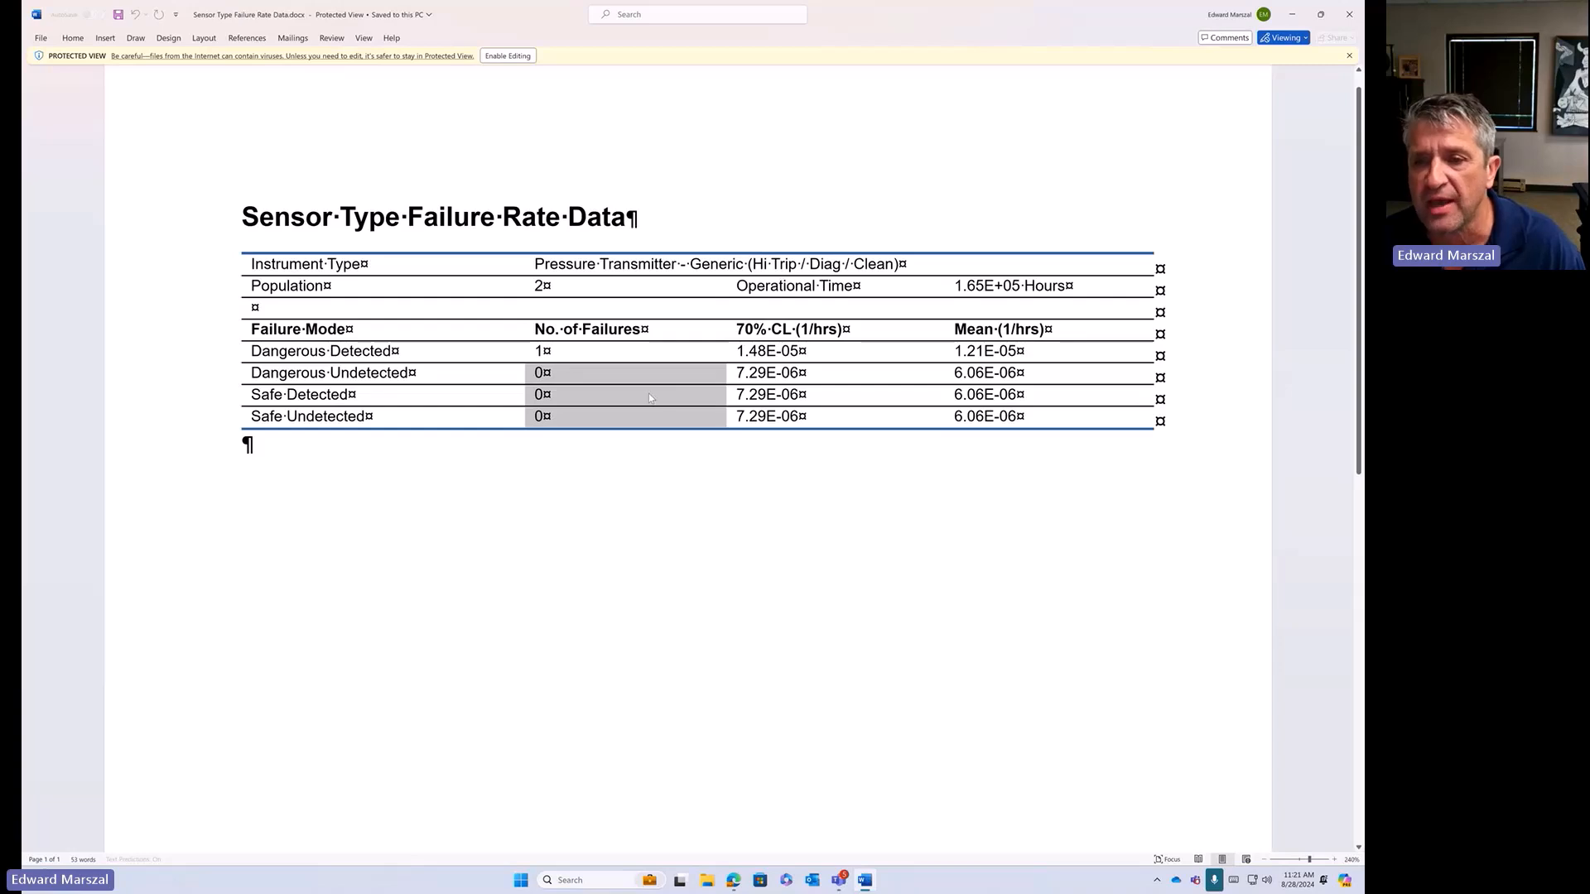
pyautogui.moveTo(955, 351); pyautogui.dragTo(1017, 352)
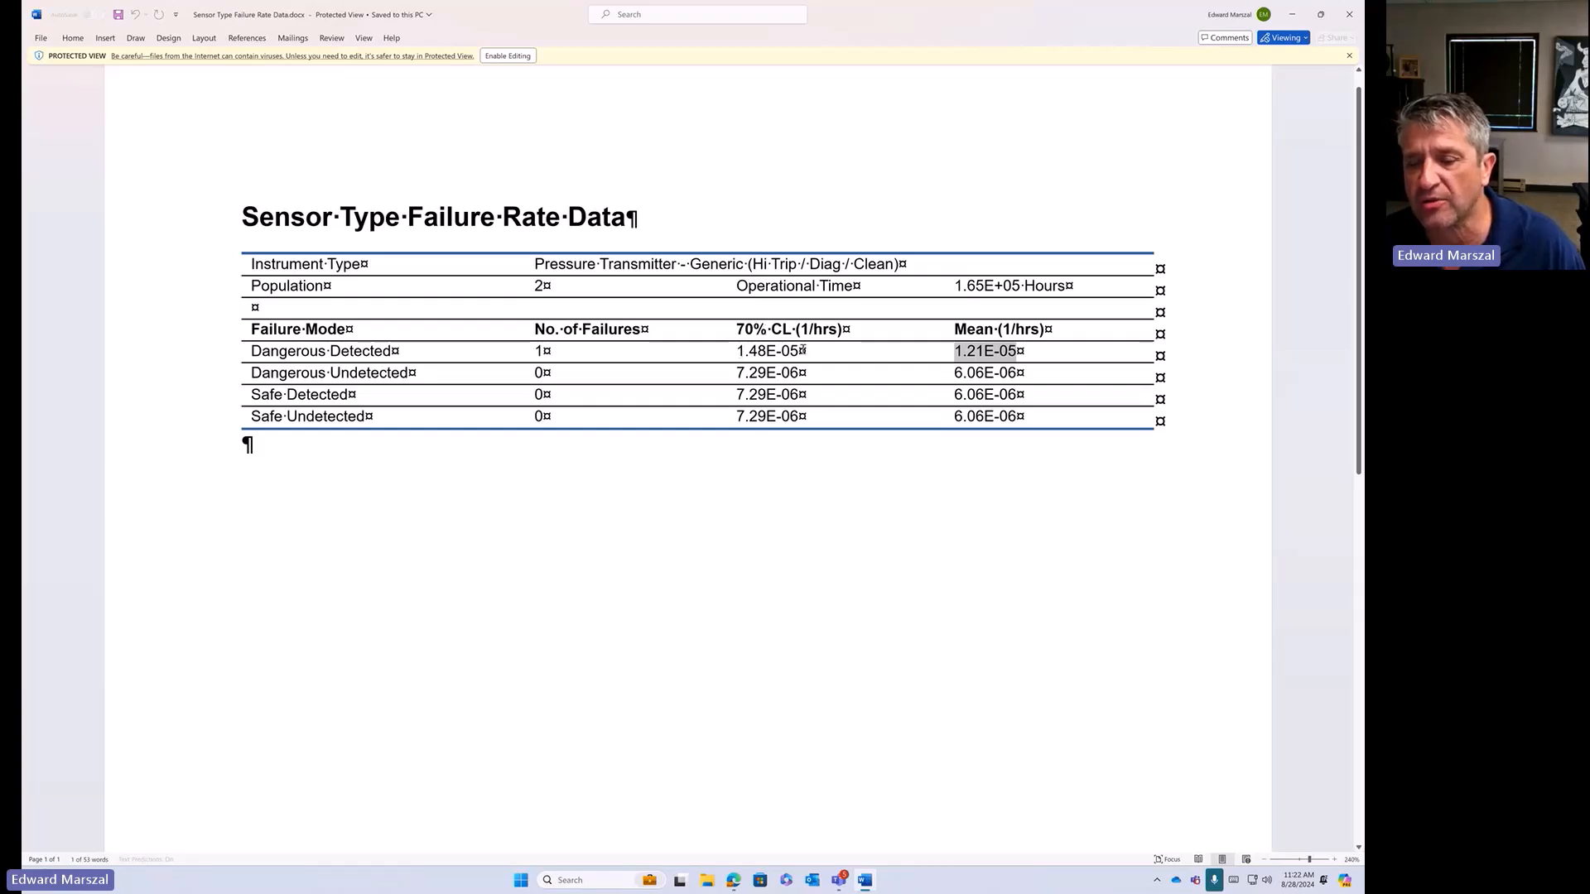
pyautogui.moveTo(737, 351); pyautogui.dragTo(798, 351)
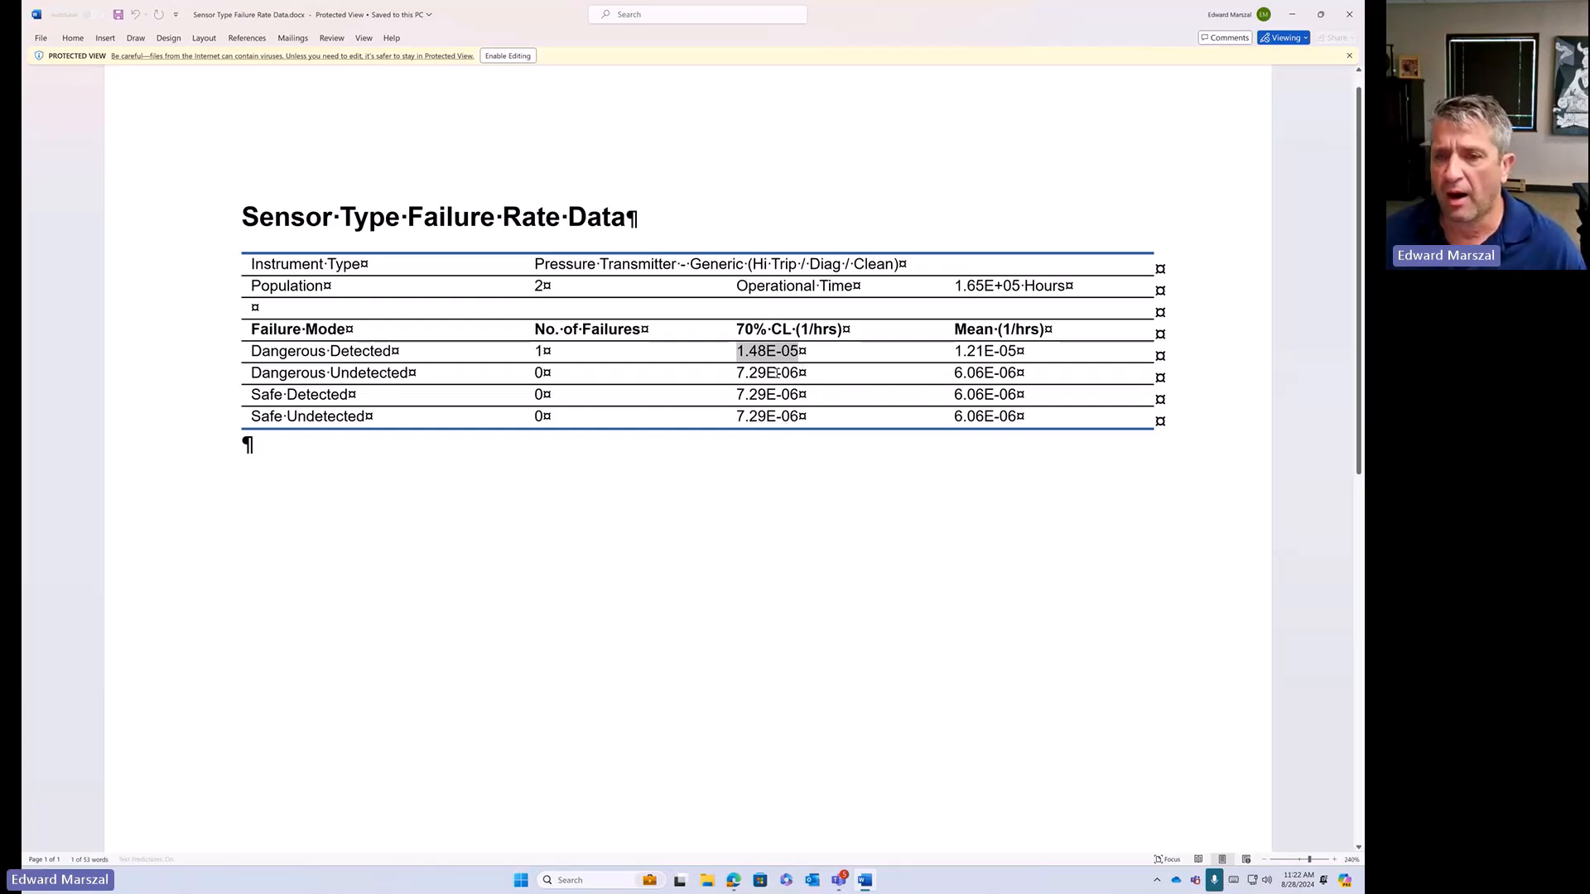
pyautogui.click(758, 372)
pyautogui.moveTo(737, 351); pyautogui.dragTo(798, 351)
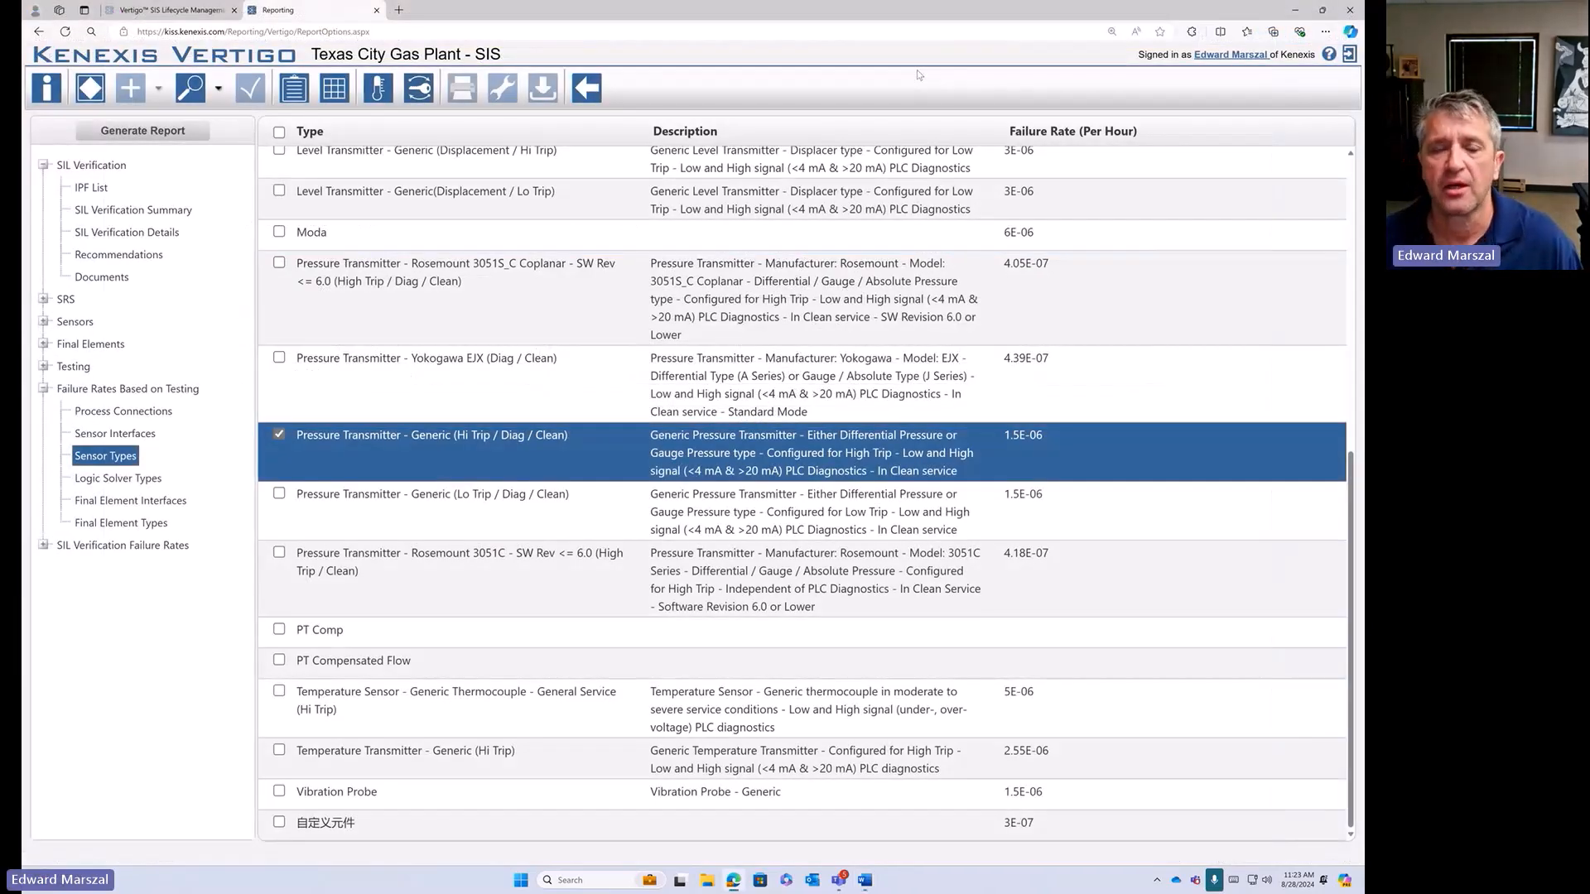
# - Start a new bypass authorization record for the sensor PT-101D A,B,C (HIGH) with Maintenance as the reason for bypass
pyautogui.click(420, 91)
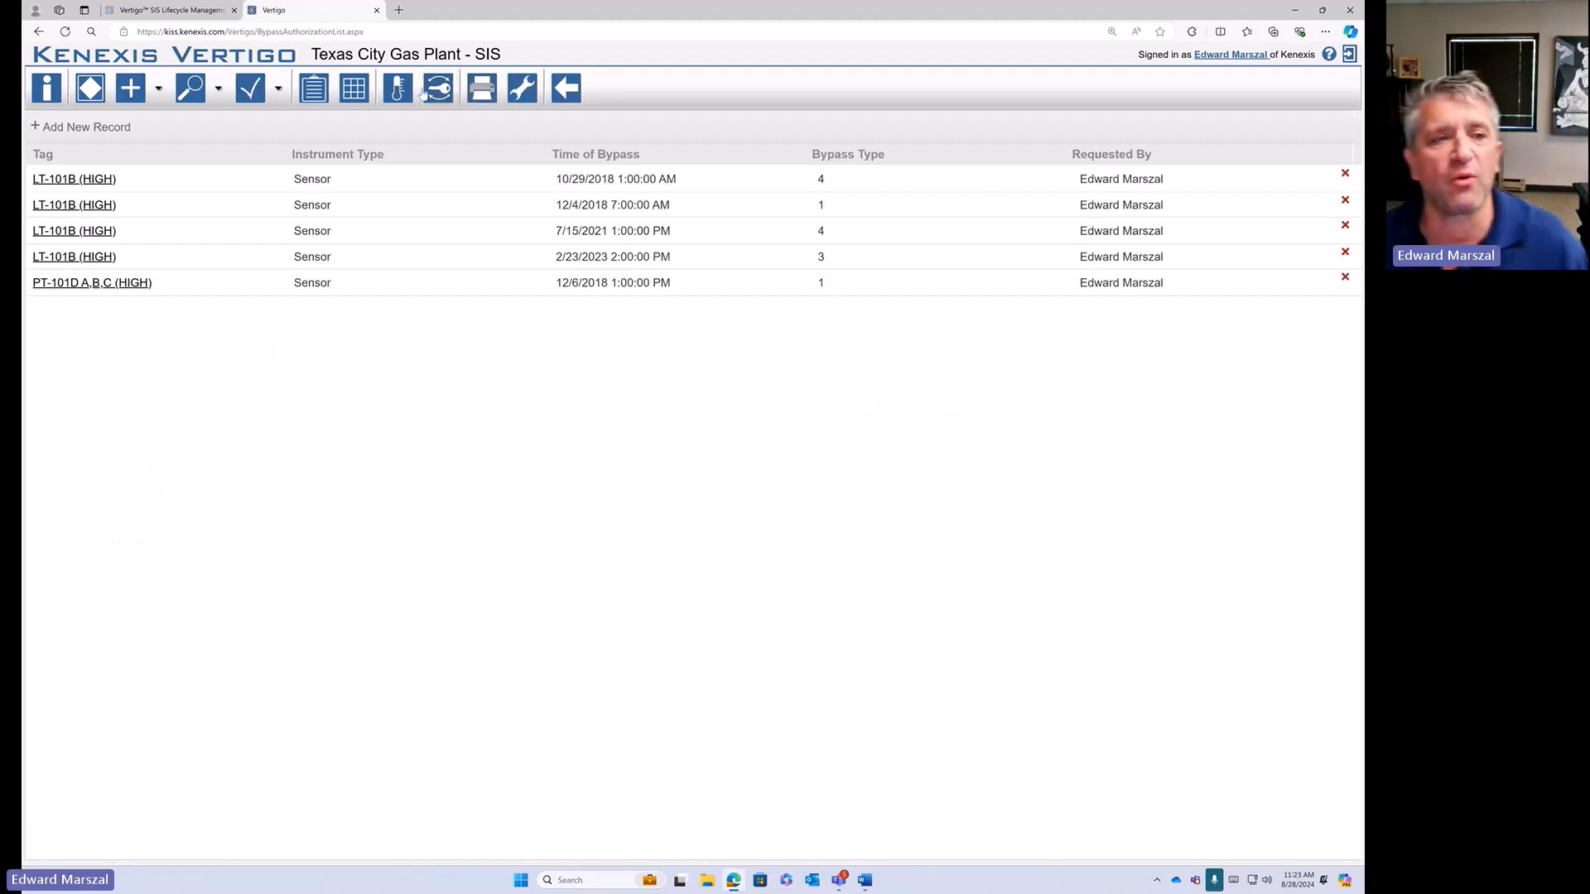
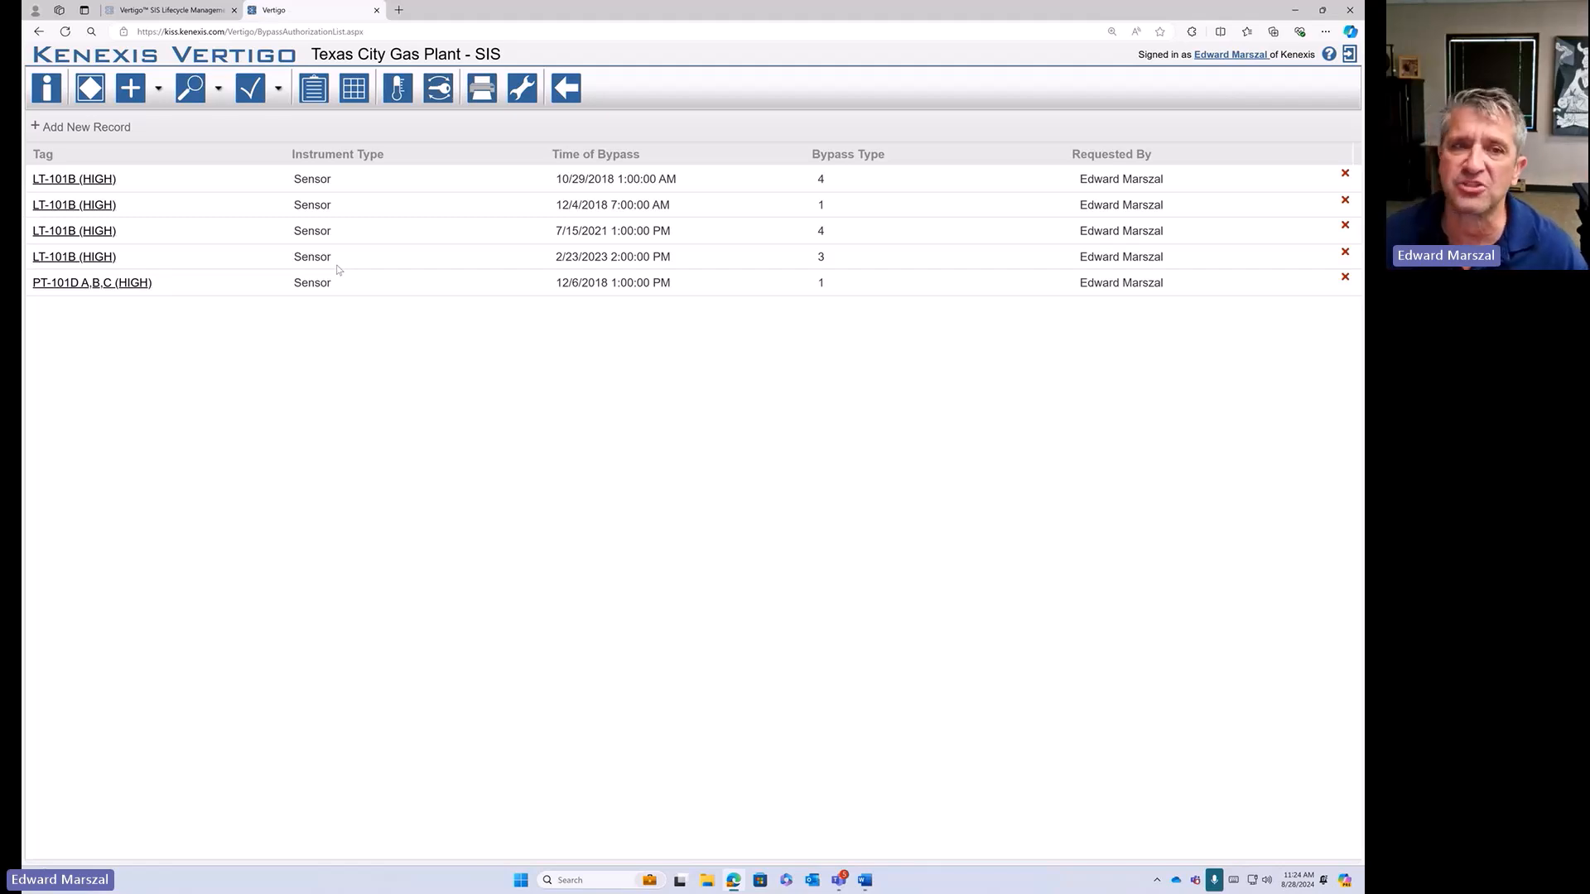
pyautogui.click(75, 130)
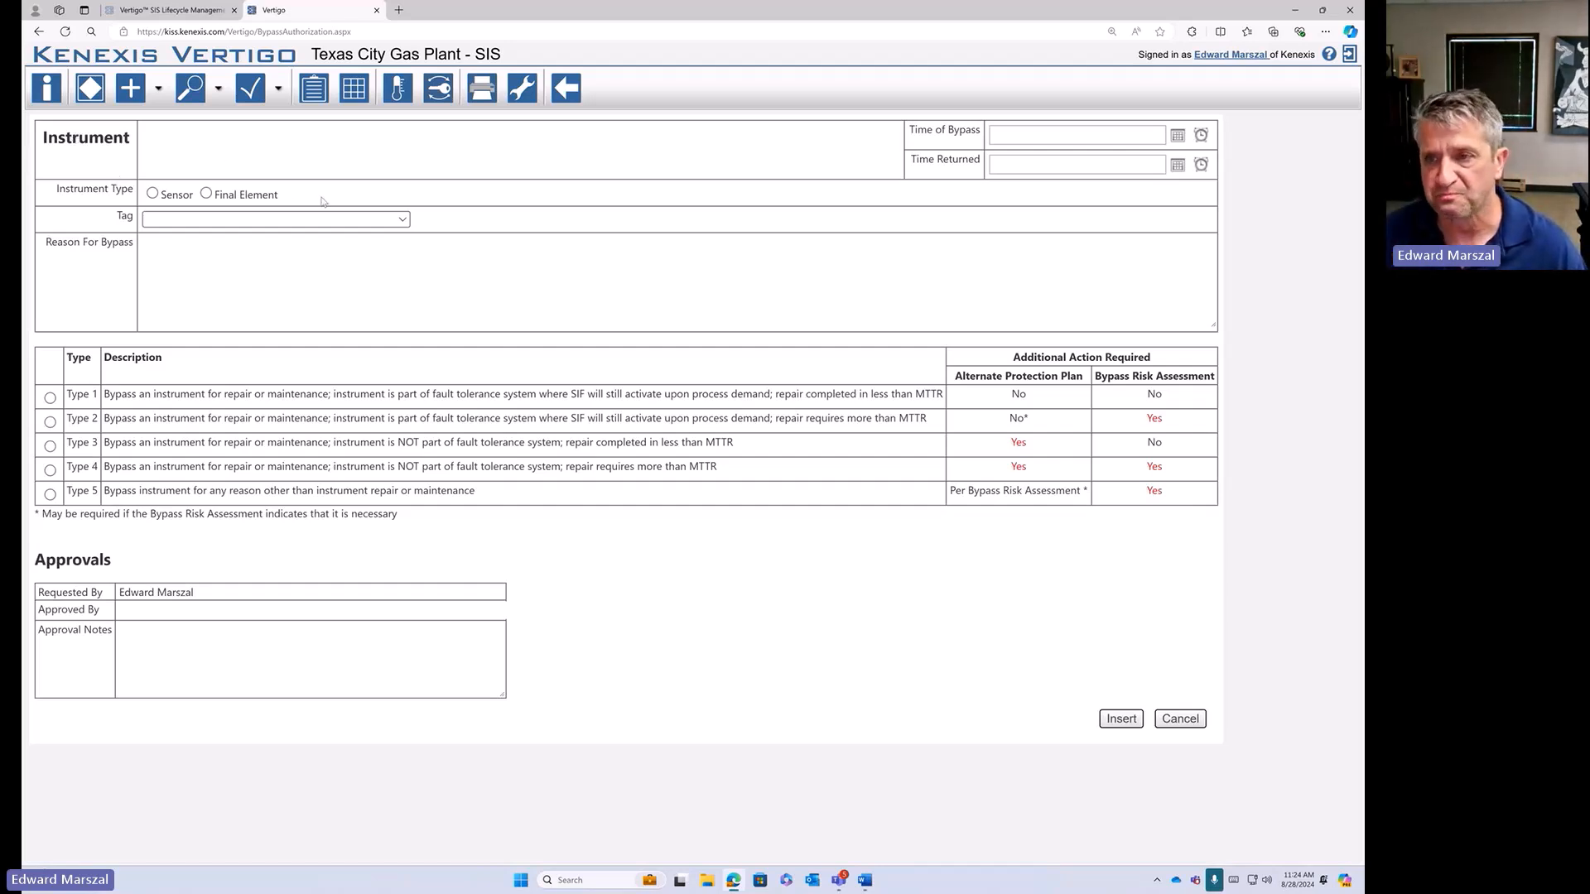
pyautogui.click(153, 195)
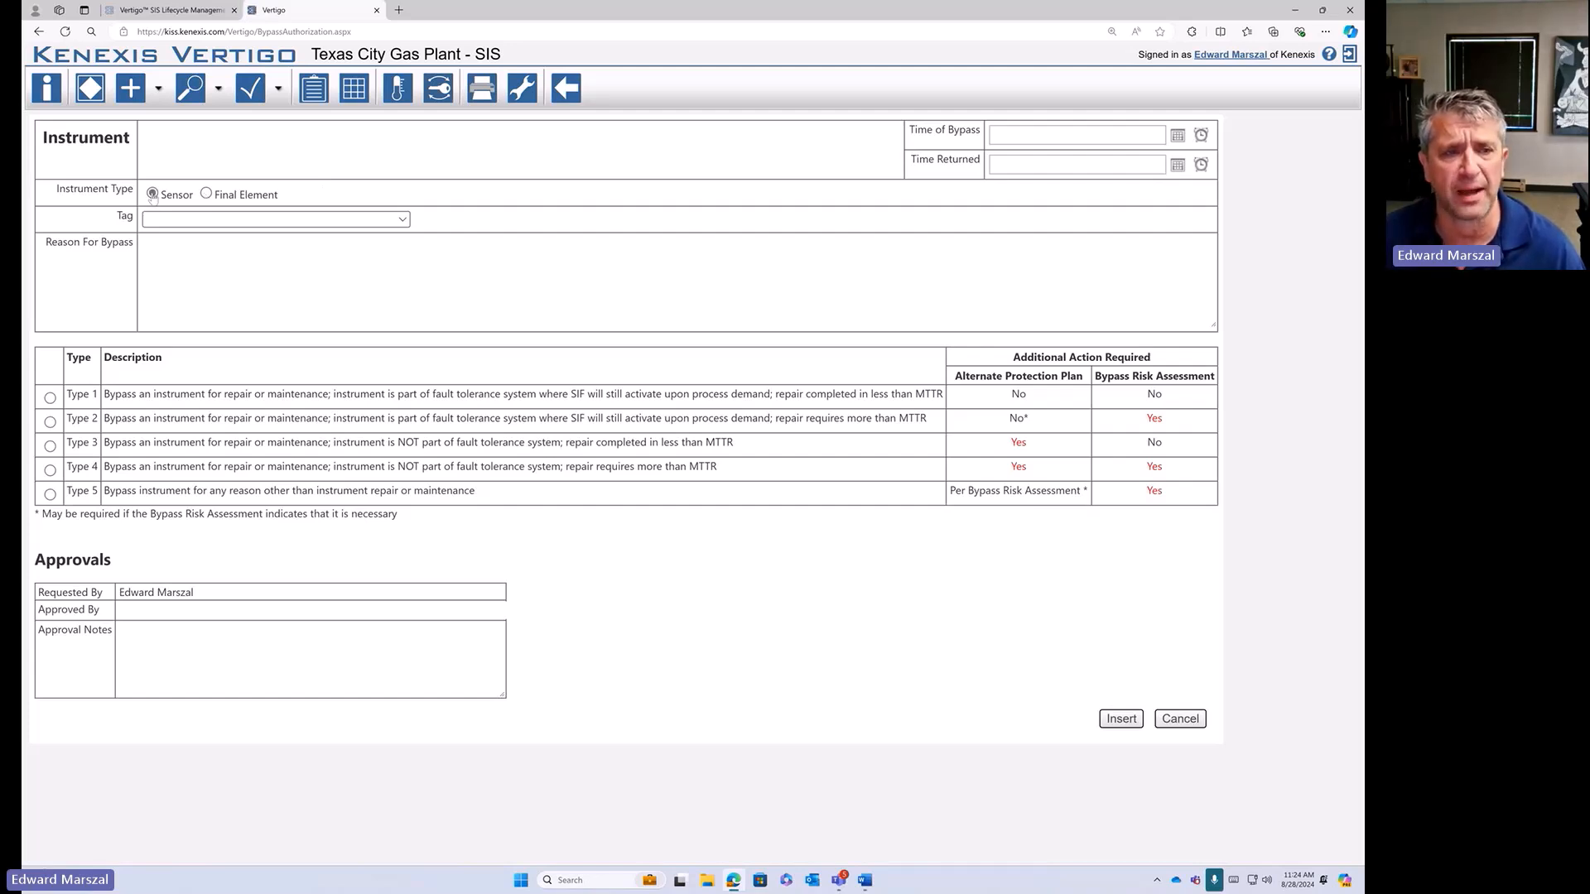
pyautogui.click(206, 194)
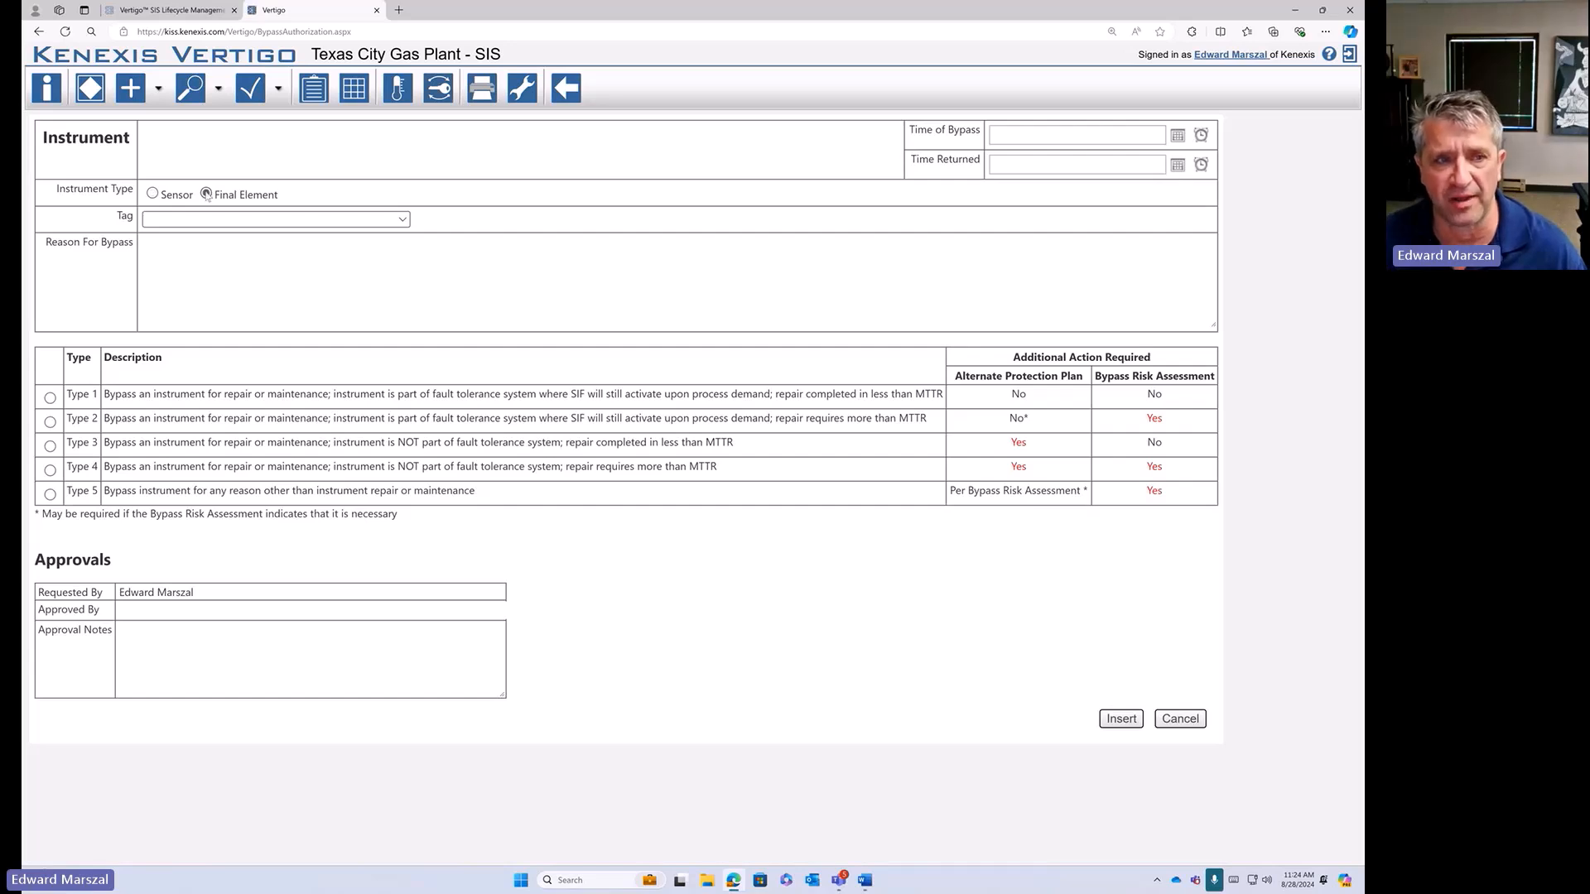
pyautogui.click(154, 193)
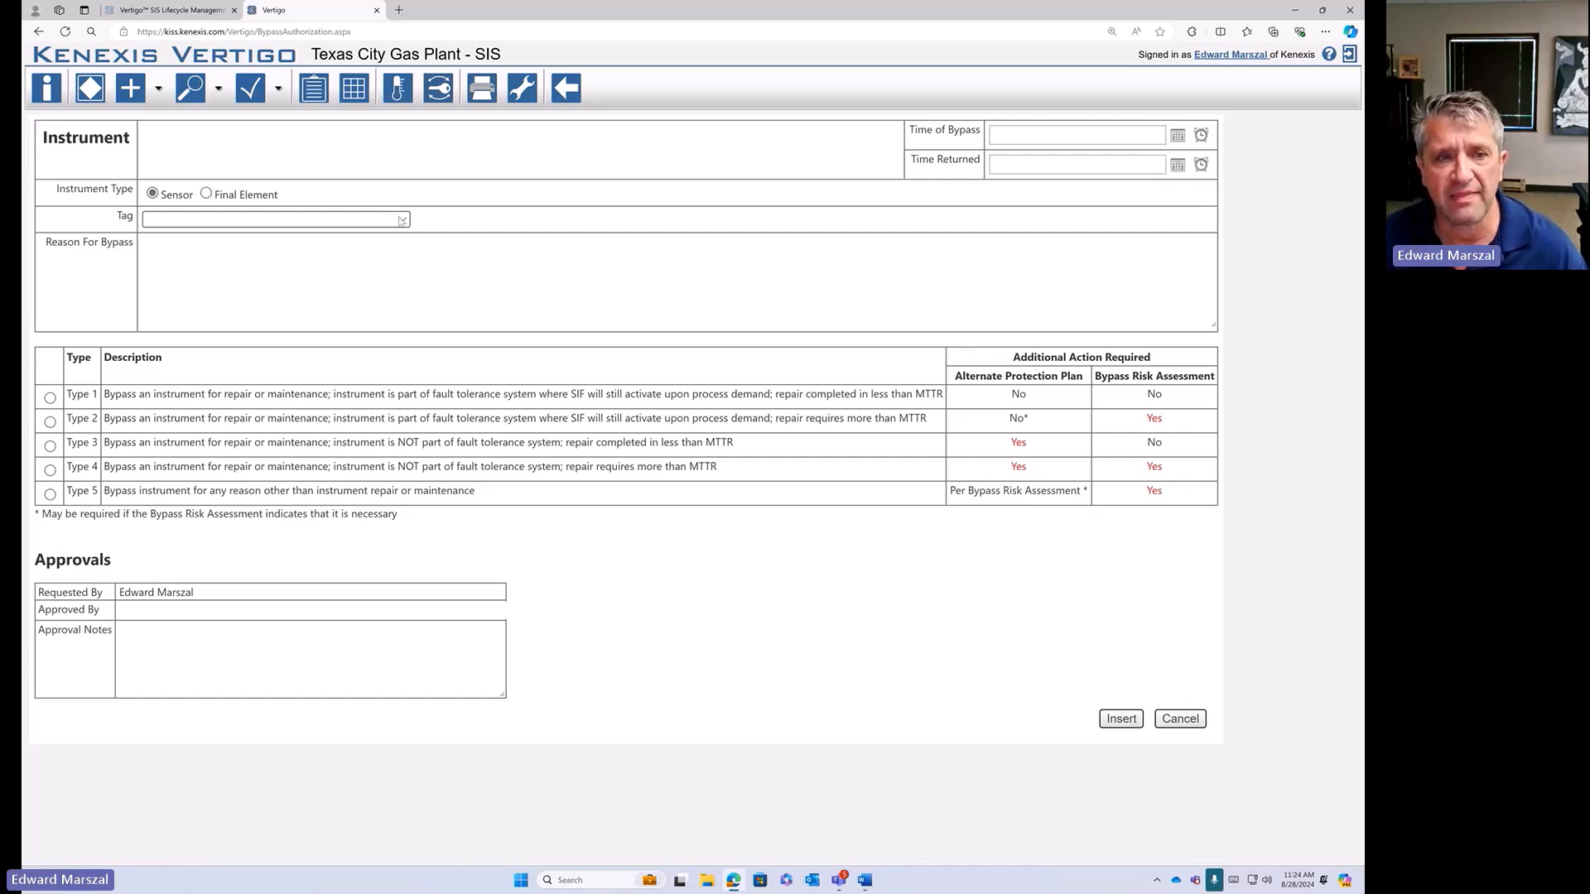
pyautogui.click(323, 220)
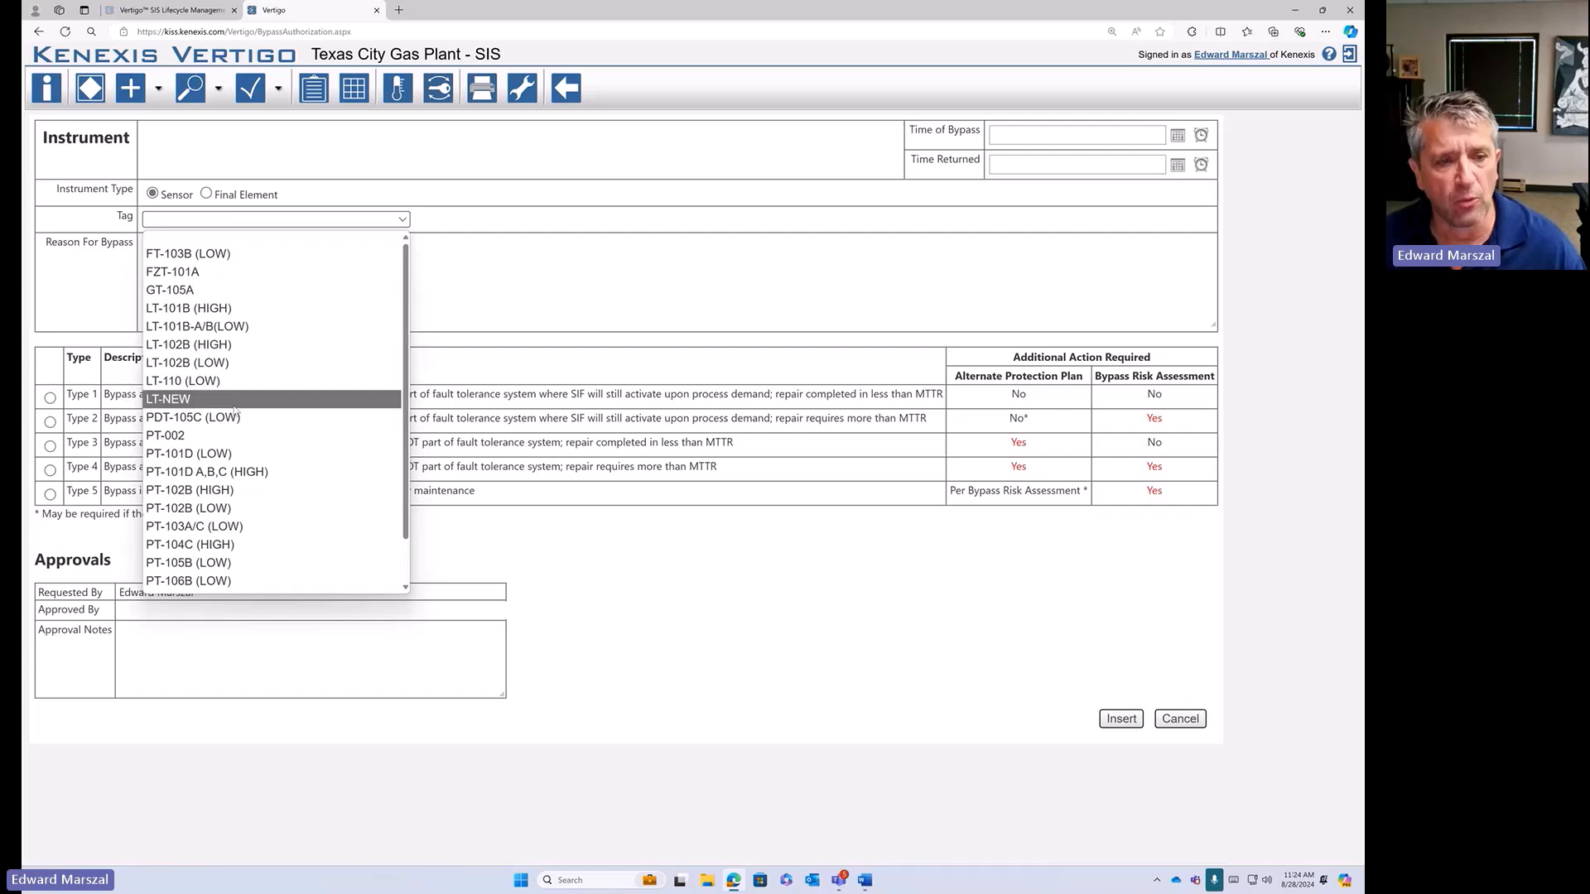
pyautogui.click(229, 472)
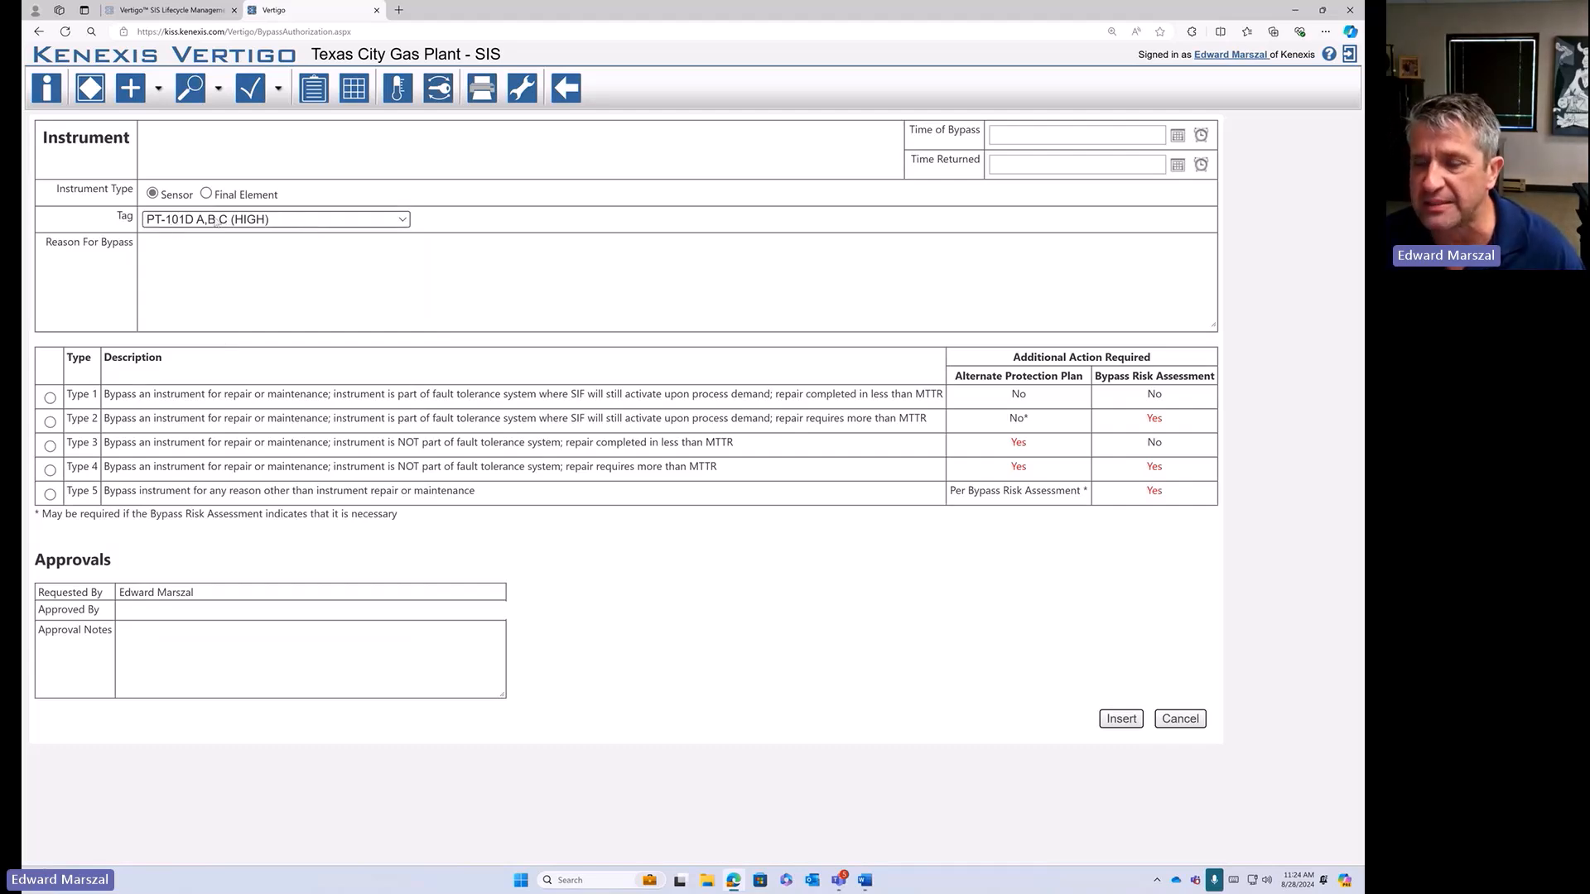
pyautogui.click(217, 251)
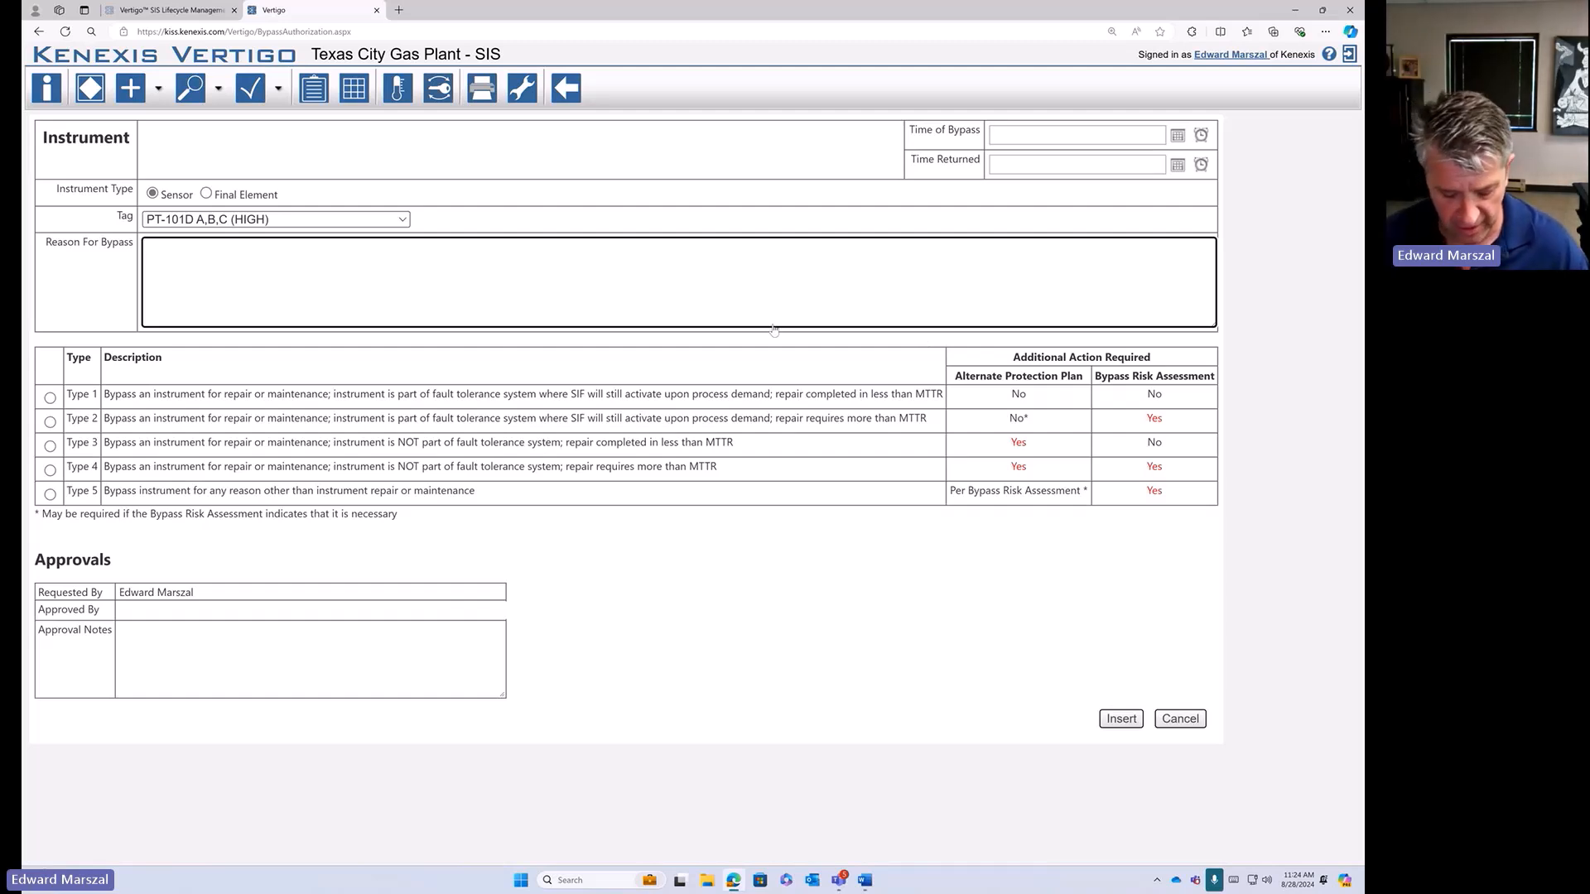
pyautogui.write('Maintenance')
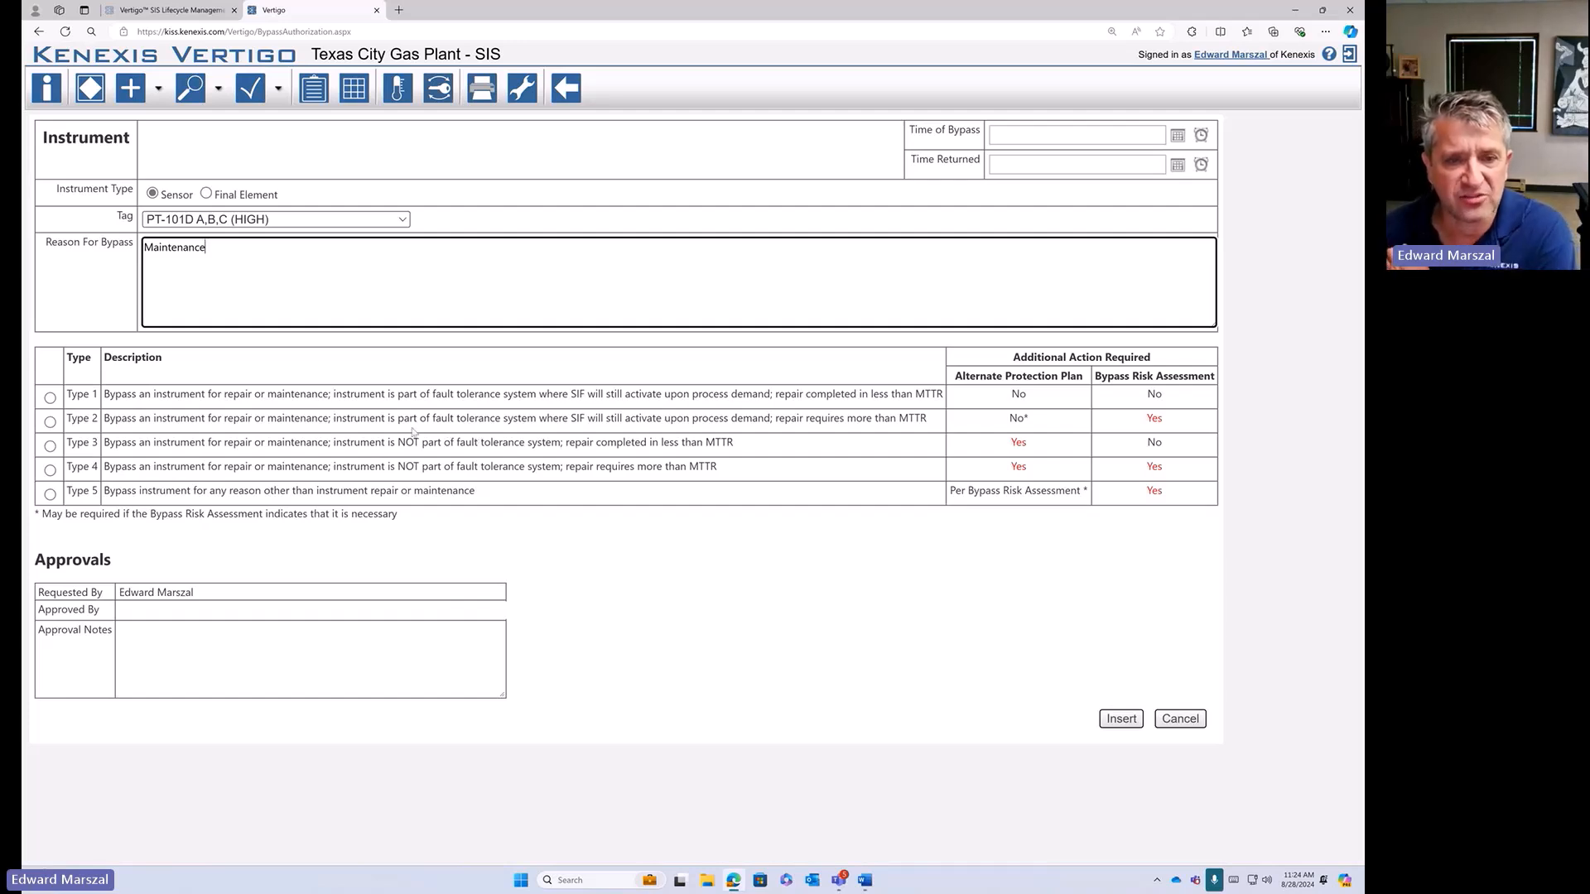
# - Compare the fault tolerance and MTTR wording of the bypass types, choose Type 1, and place the cursor in the approval notes
pyautogui.moveTo(398, 442); pyautogui.dragTo(547, 451)
pyautogui.click(547, 451)
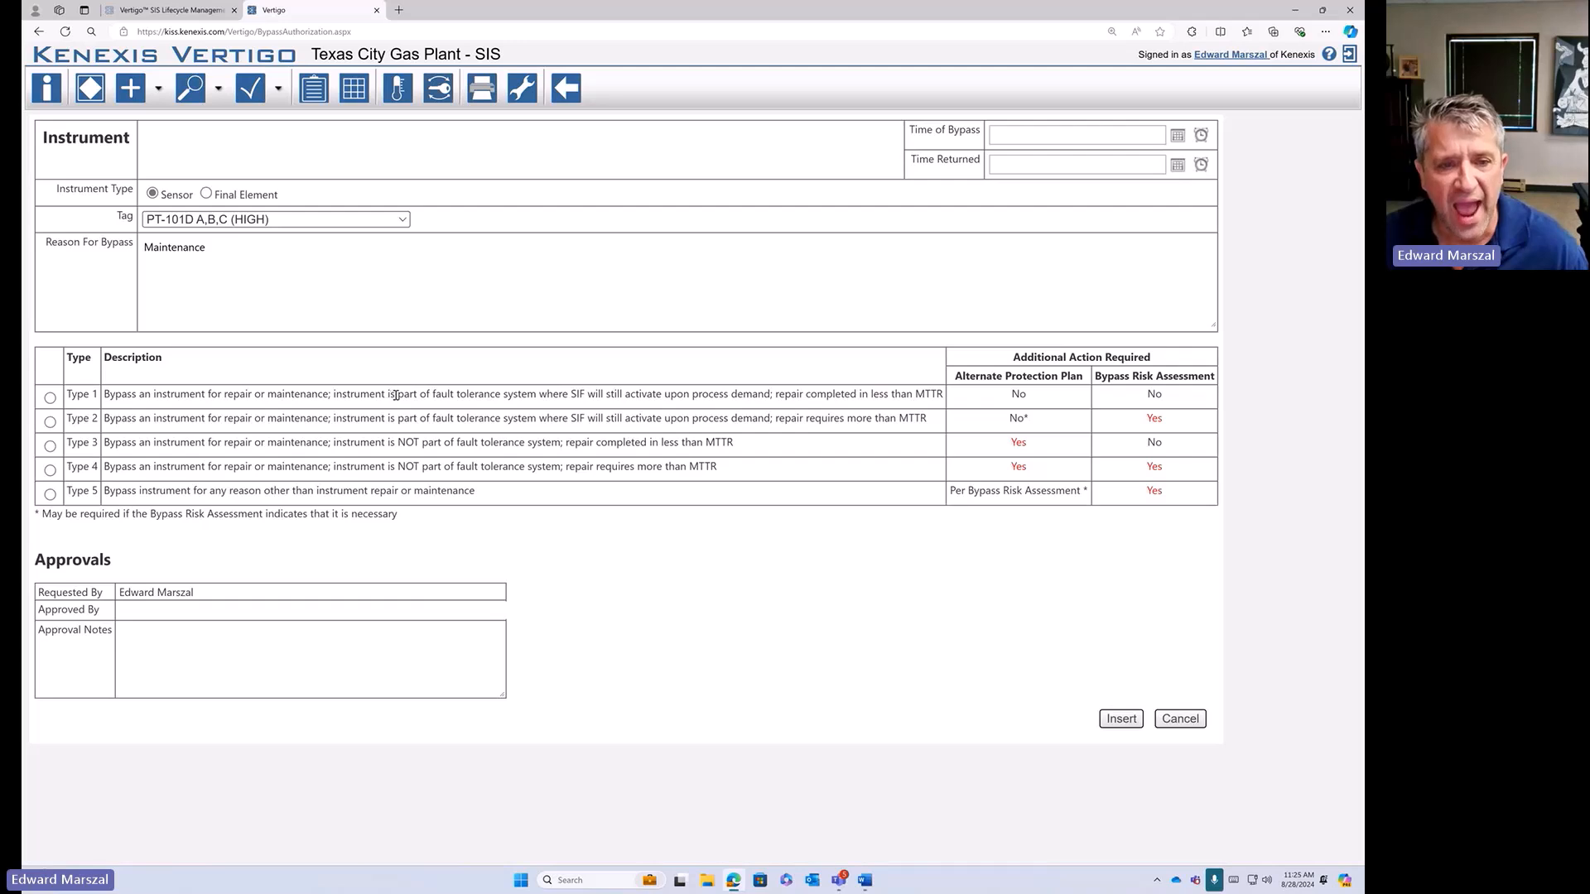
pyautogui.moveTo(396, 395); pyautogui.dragTo(524, 401)
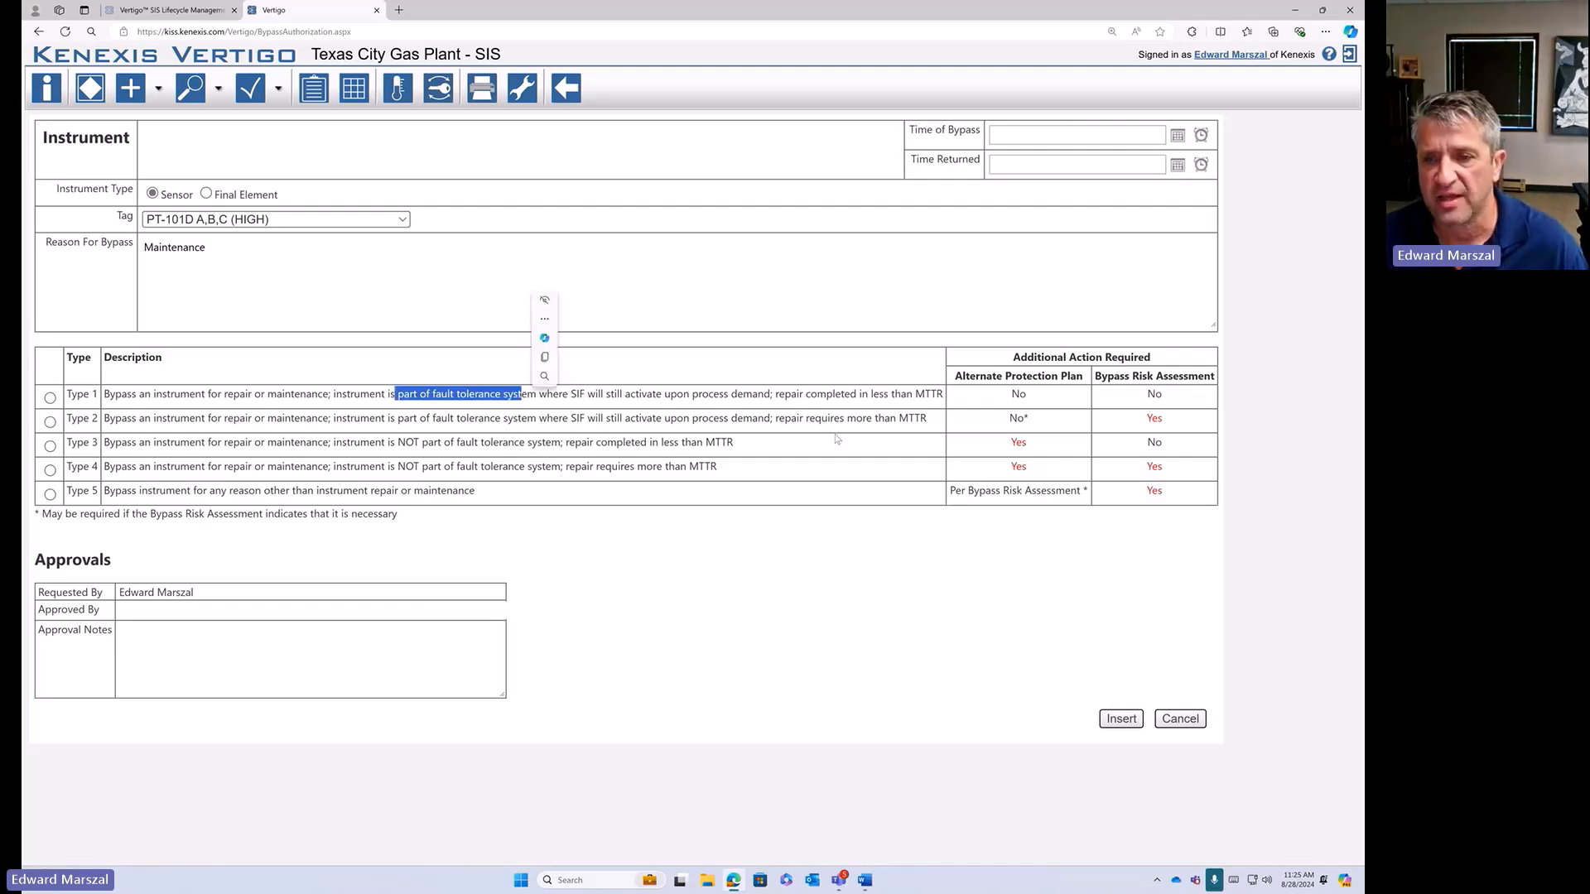
pyautogui.moveTo(816, 396); pyautogui.dragTo(939, 396)
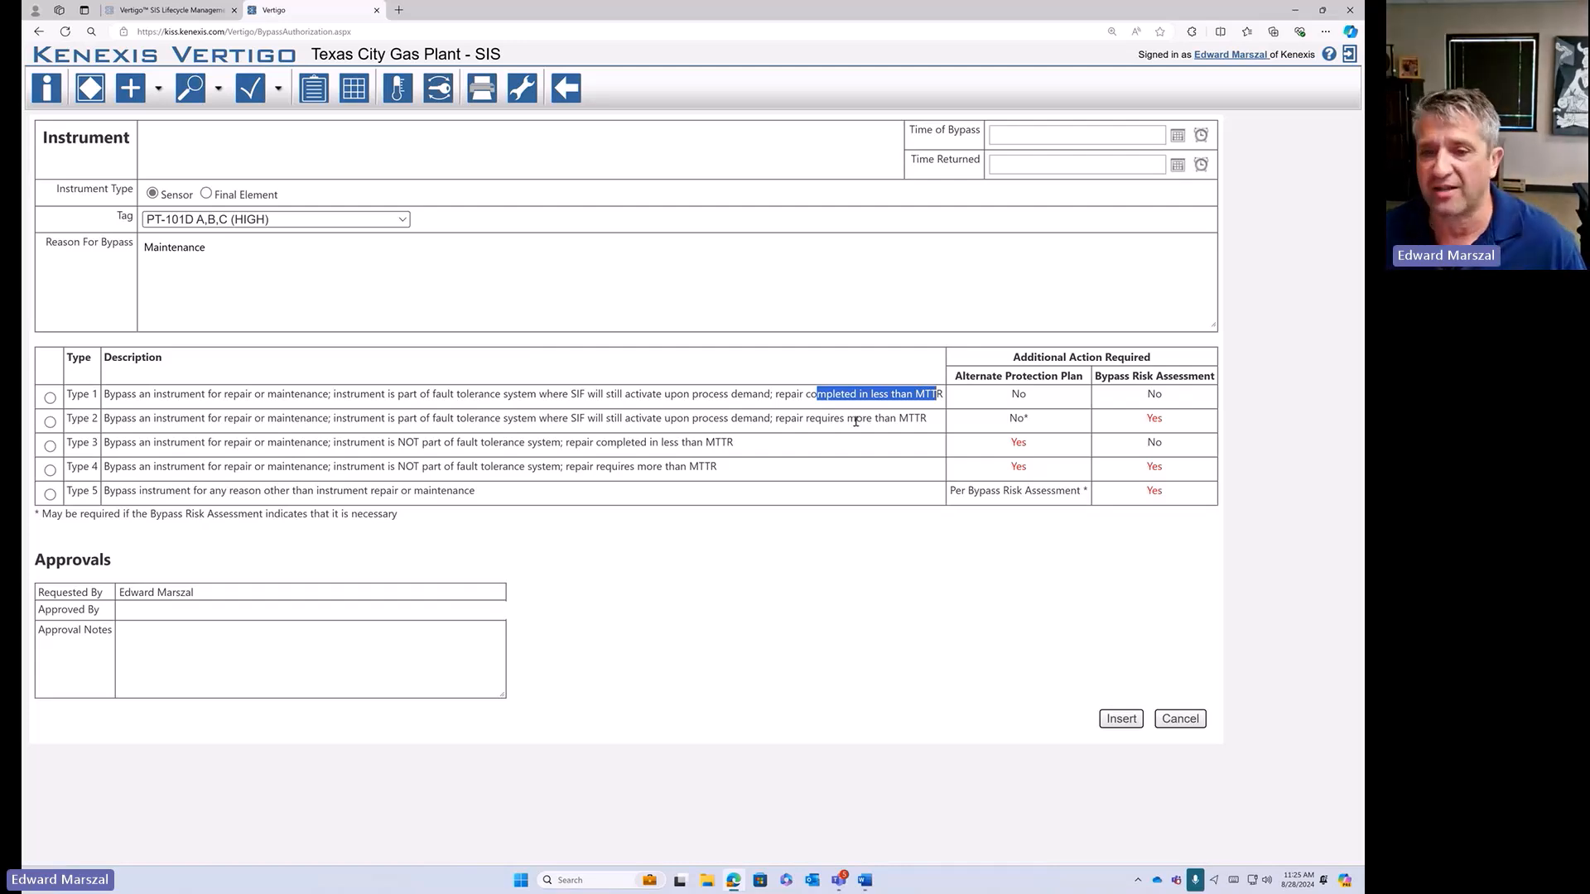
pyautogui.click(50, 398)
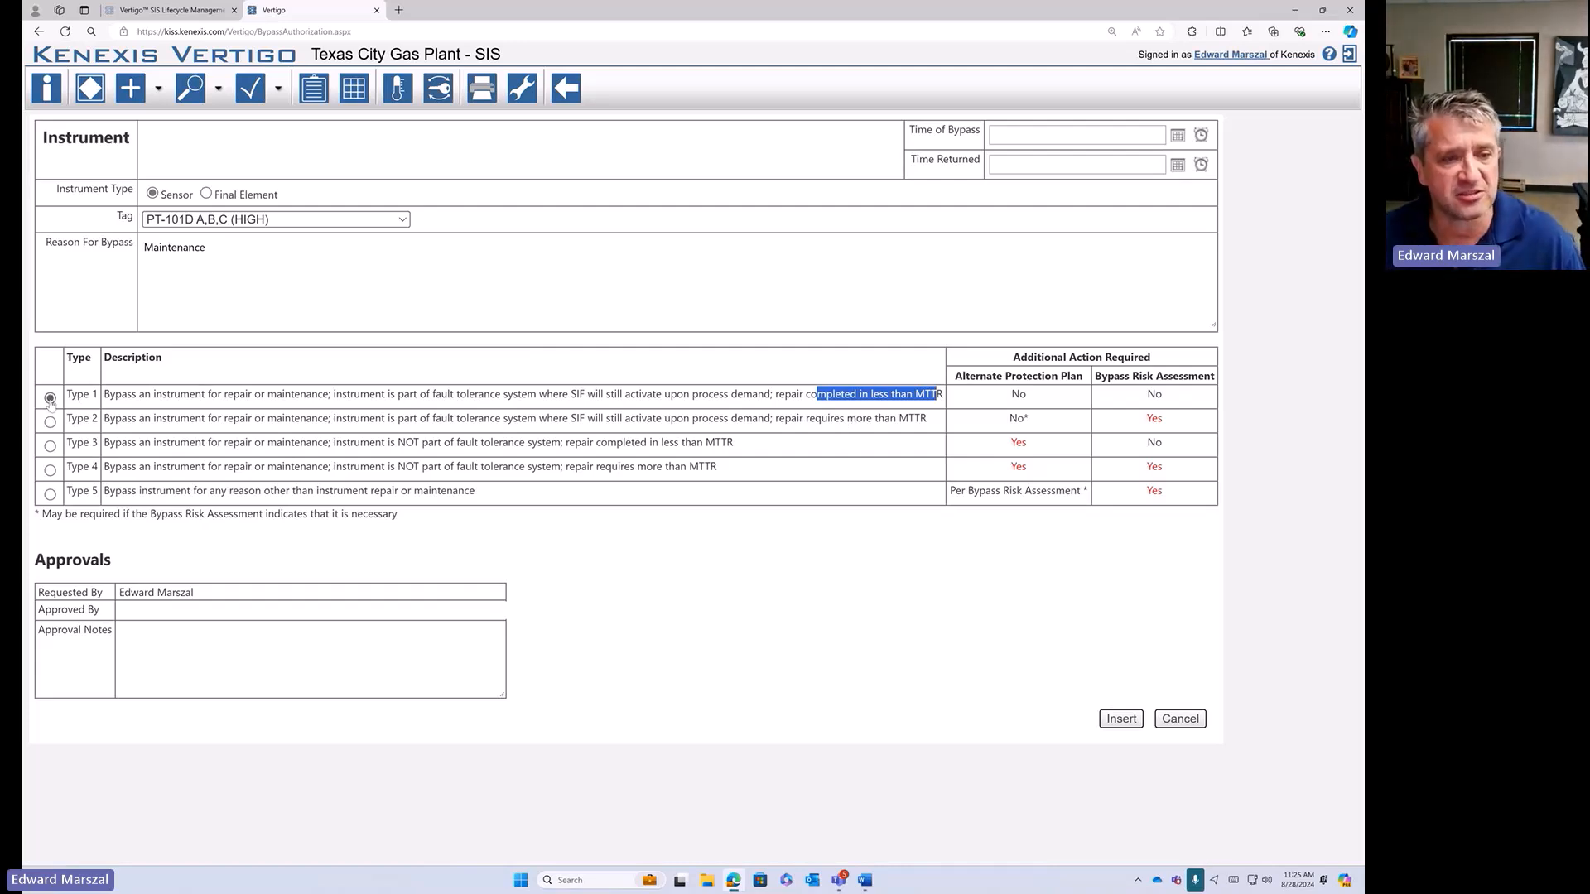
pyautogui.click(136, 614)
pyautogui.click(145, 632)
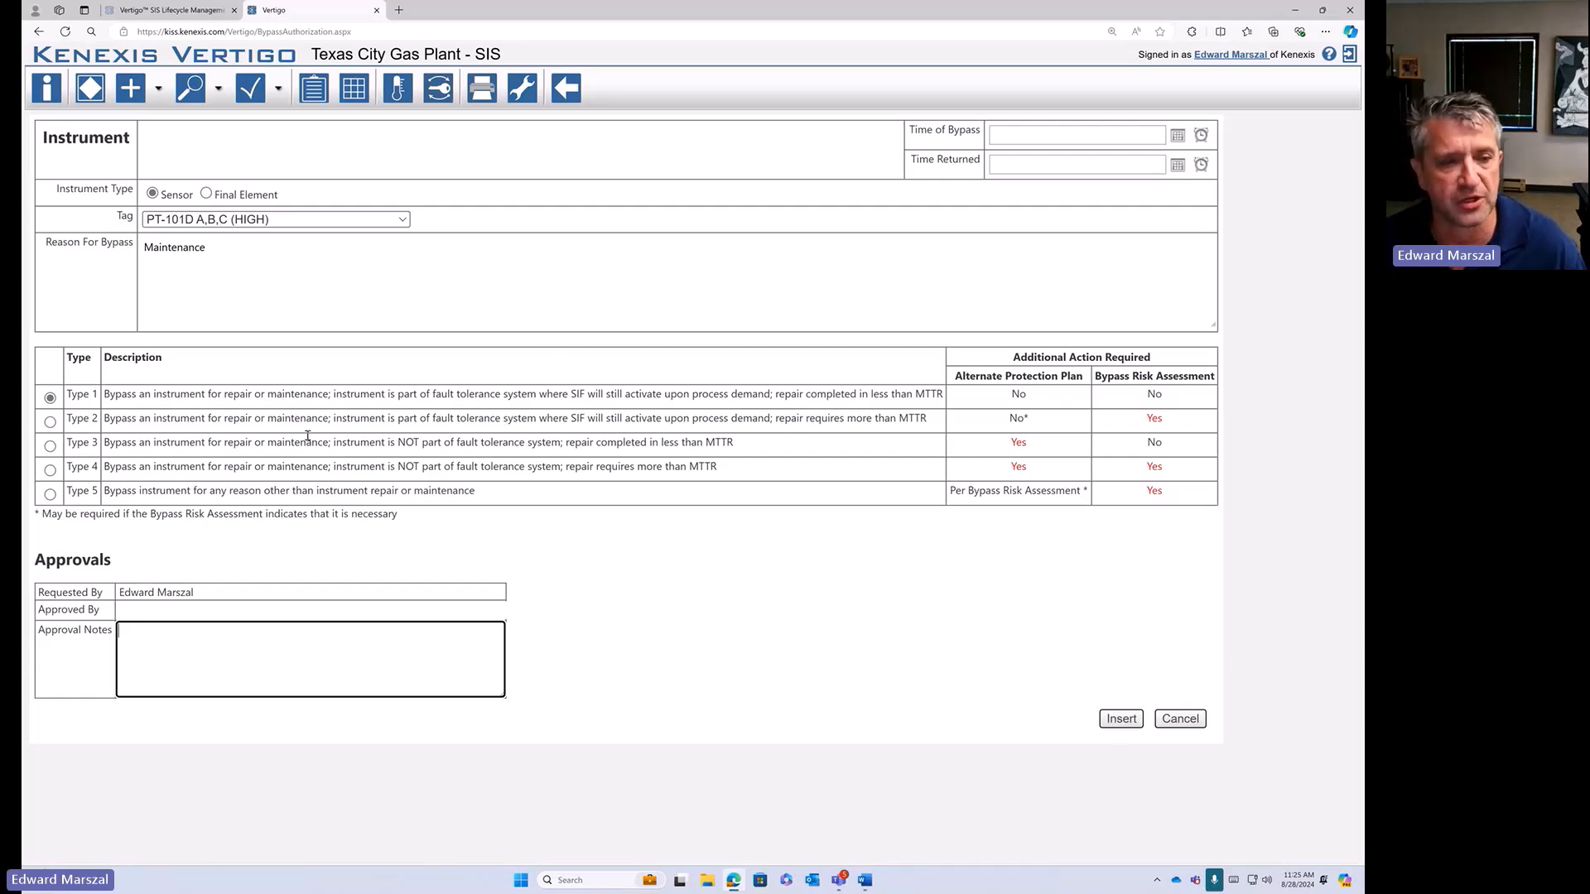
# - Choose bypass Type 2 and examine the Bypass Risk Assessment items down to the team members and approvals
pyautogui.click(50, 422)
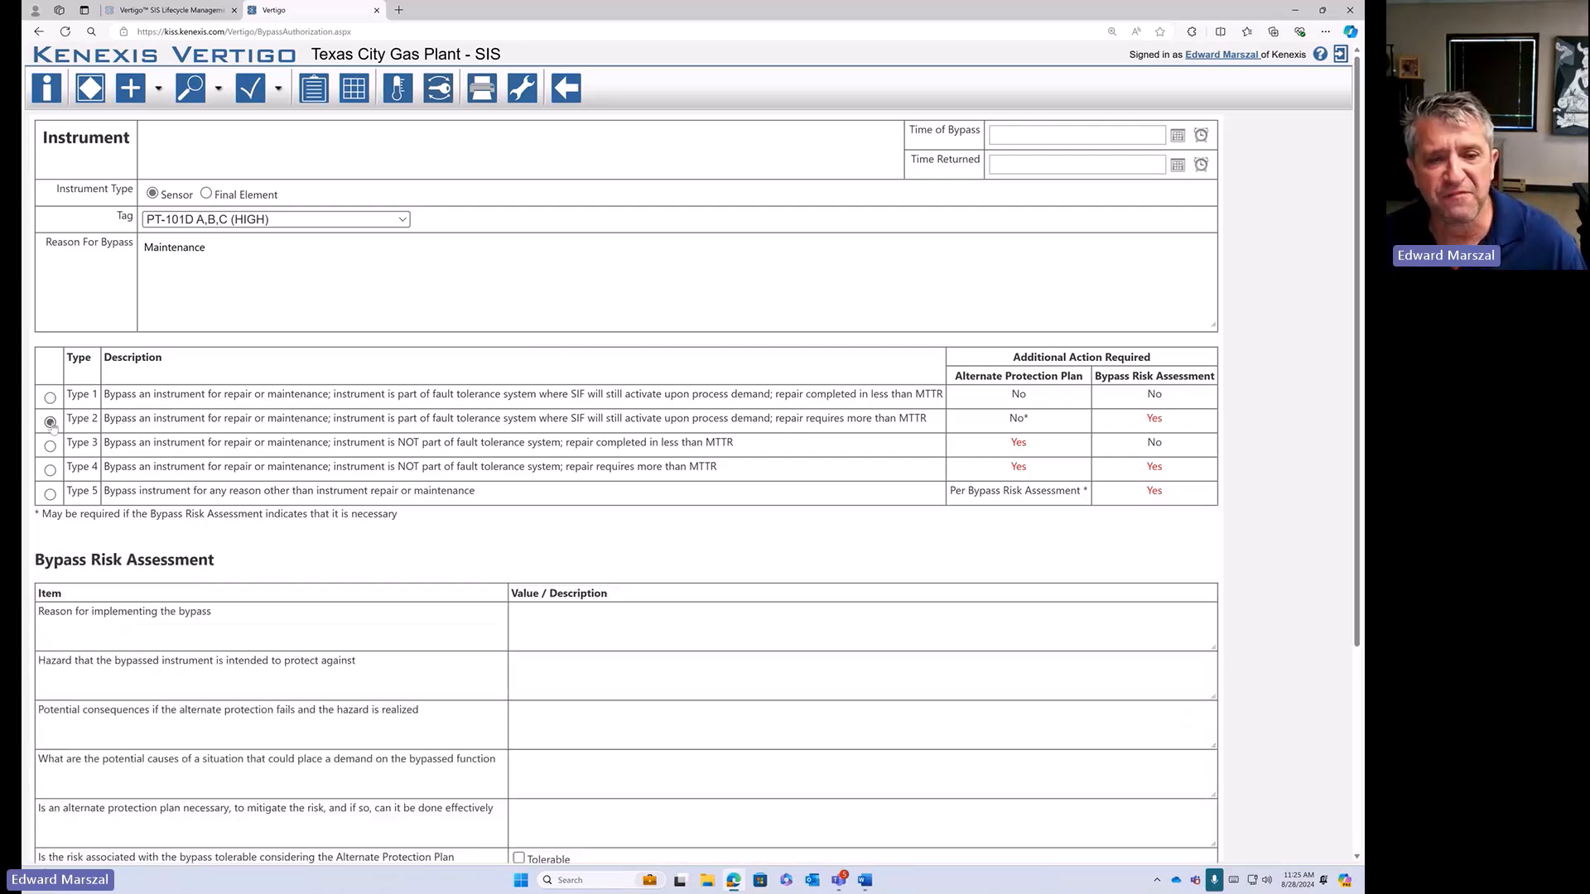
pyautogui.scroll(-1, 662, 504)
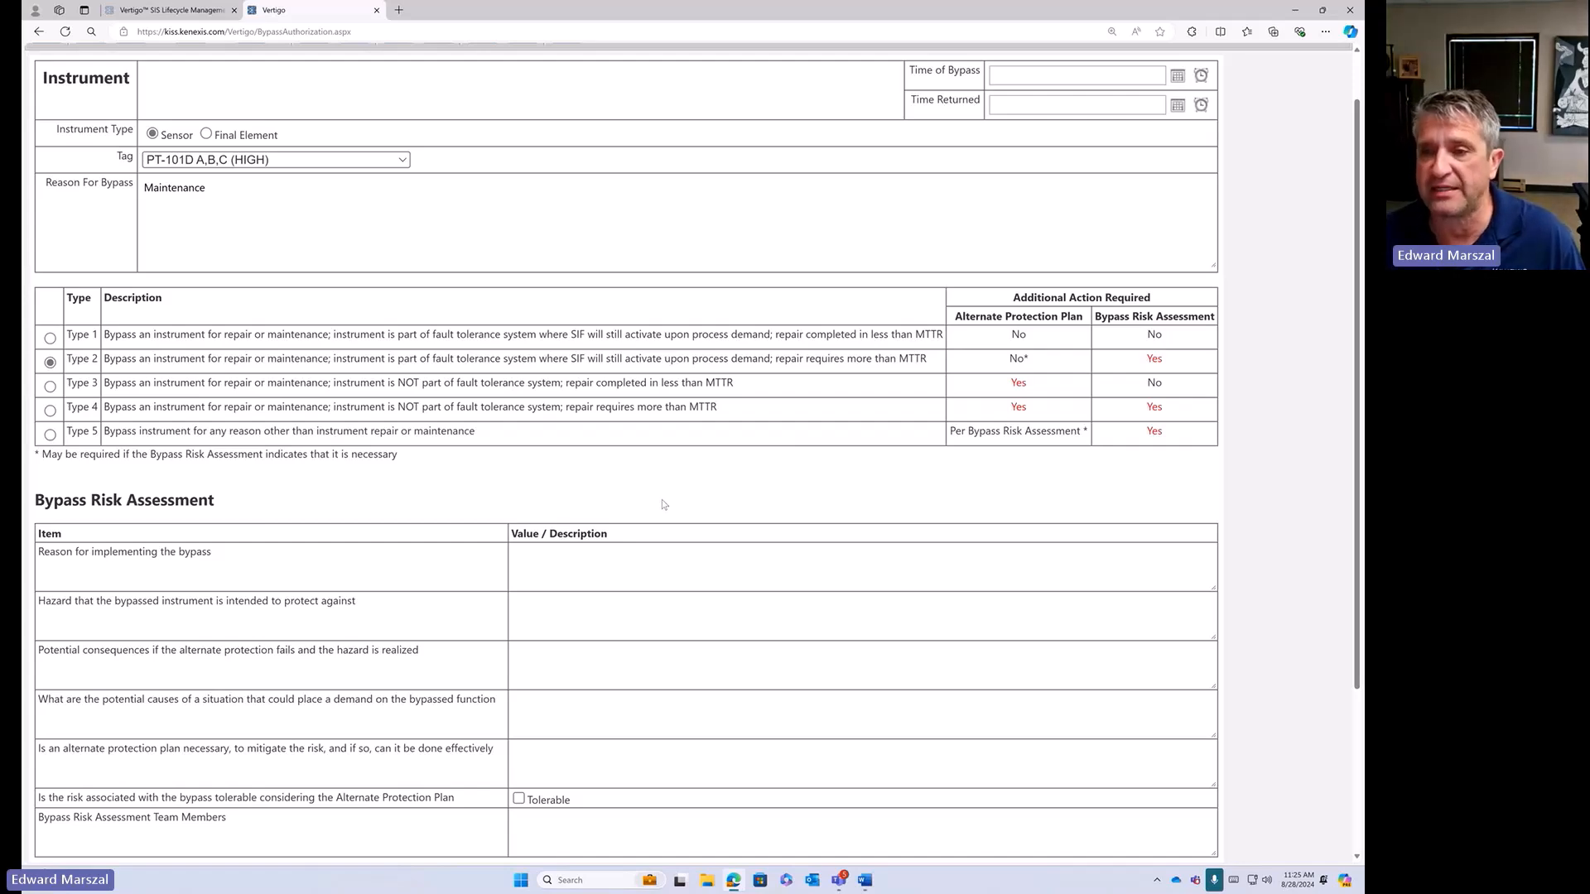
pyautogui.scroll(-1, 1106, 315)
pyautogui.scroll(-2, 728, 590)
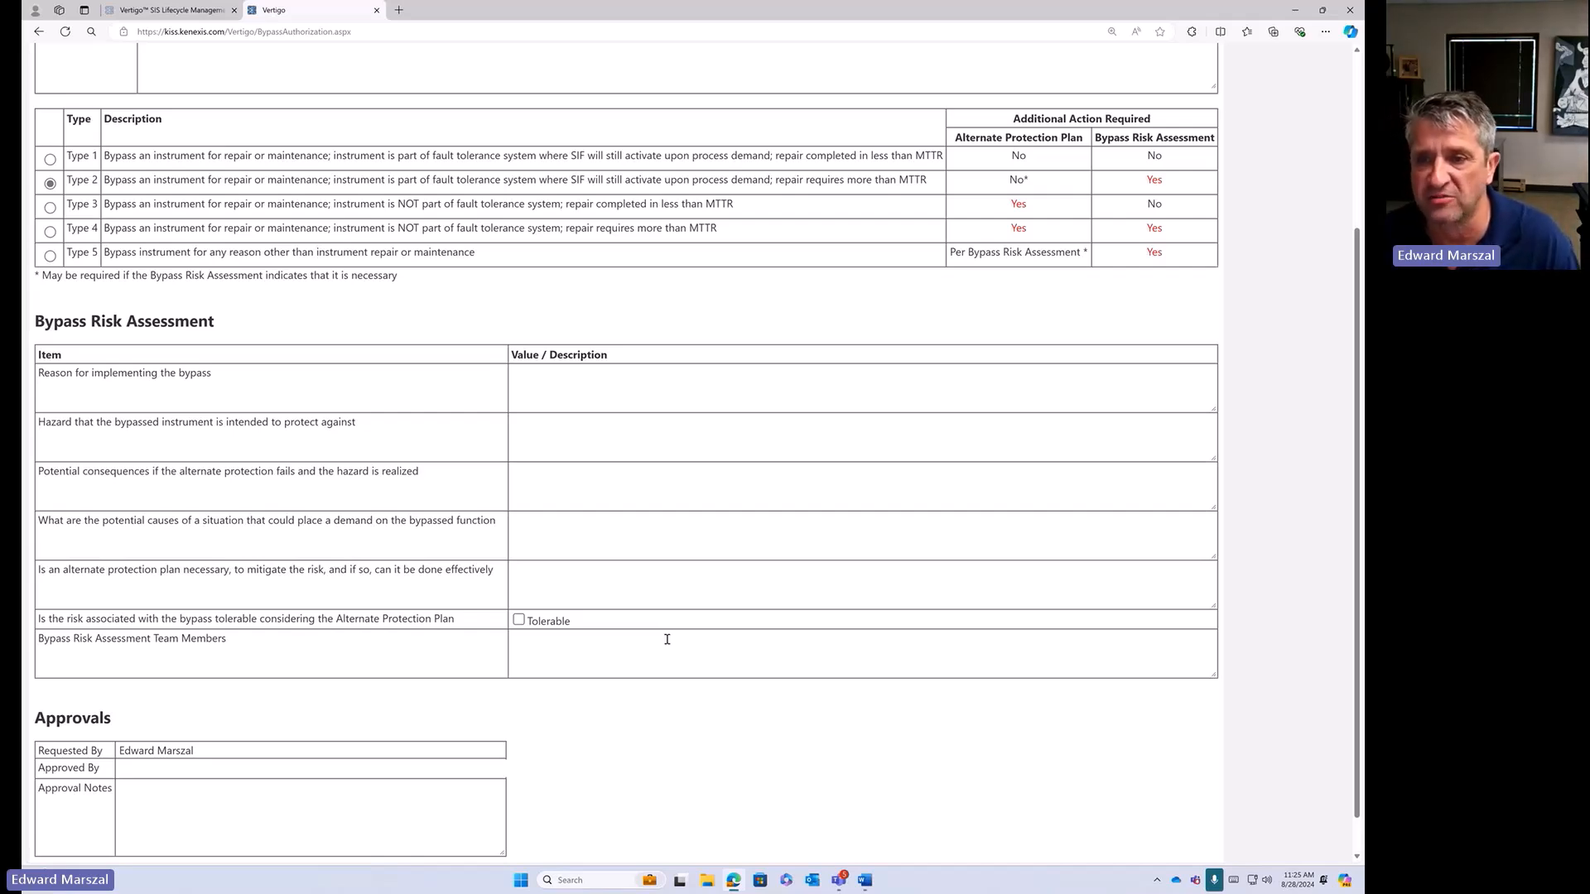
pyautogui.scroll(3, 649, 745)
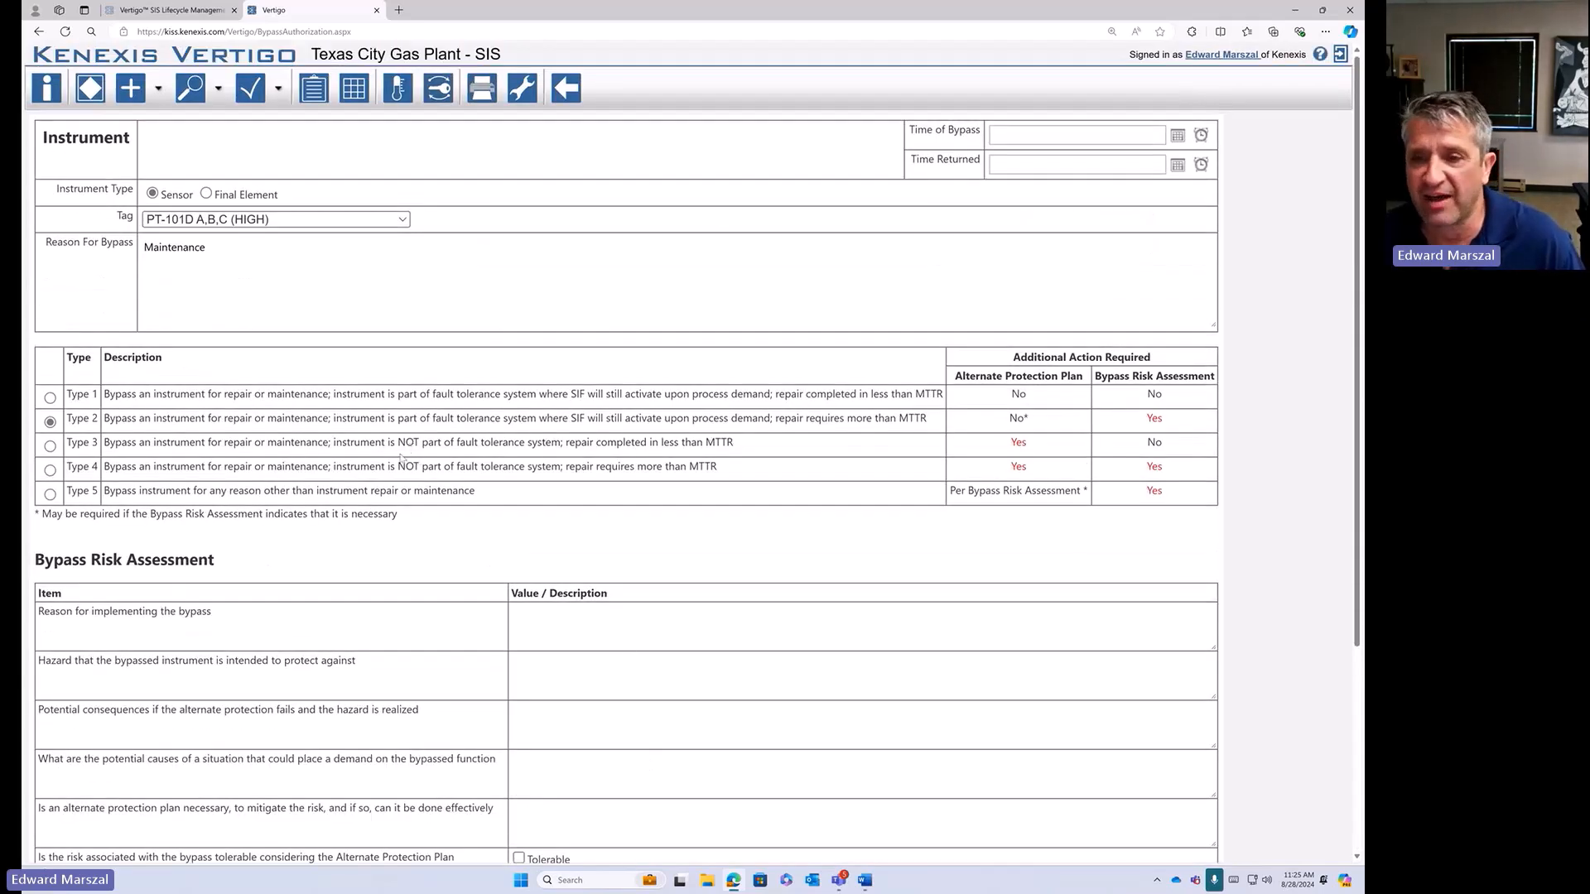
# - Choose bypass Type 3, examine the Alternate Protection Plan questions it requires, and discard the new record
pyautogui.click(50, 447)
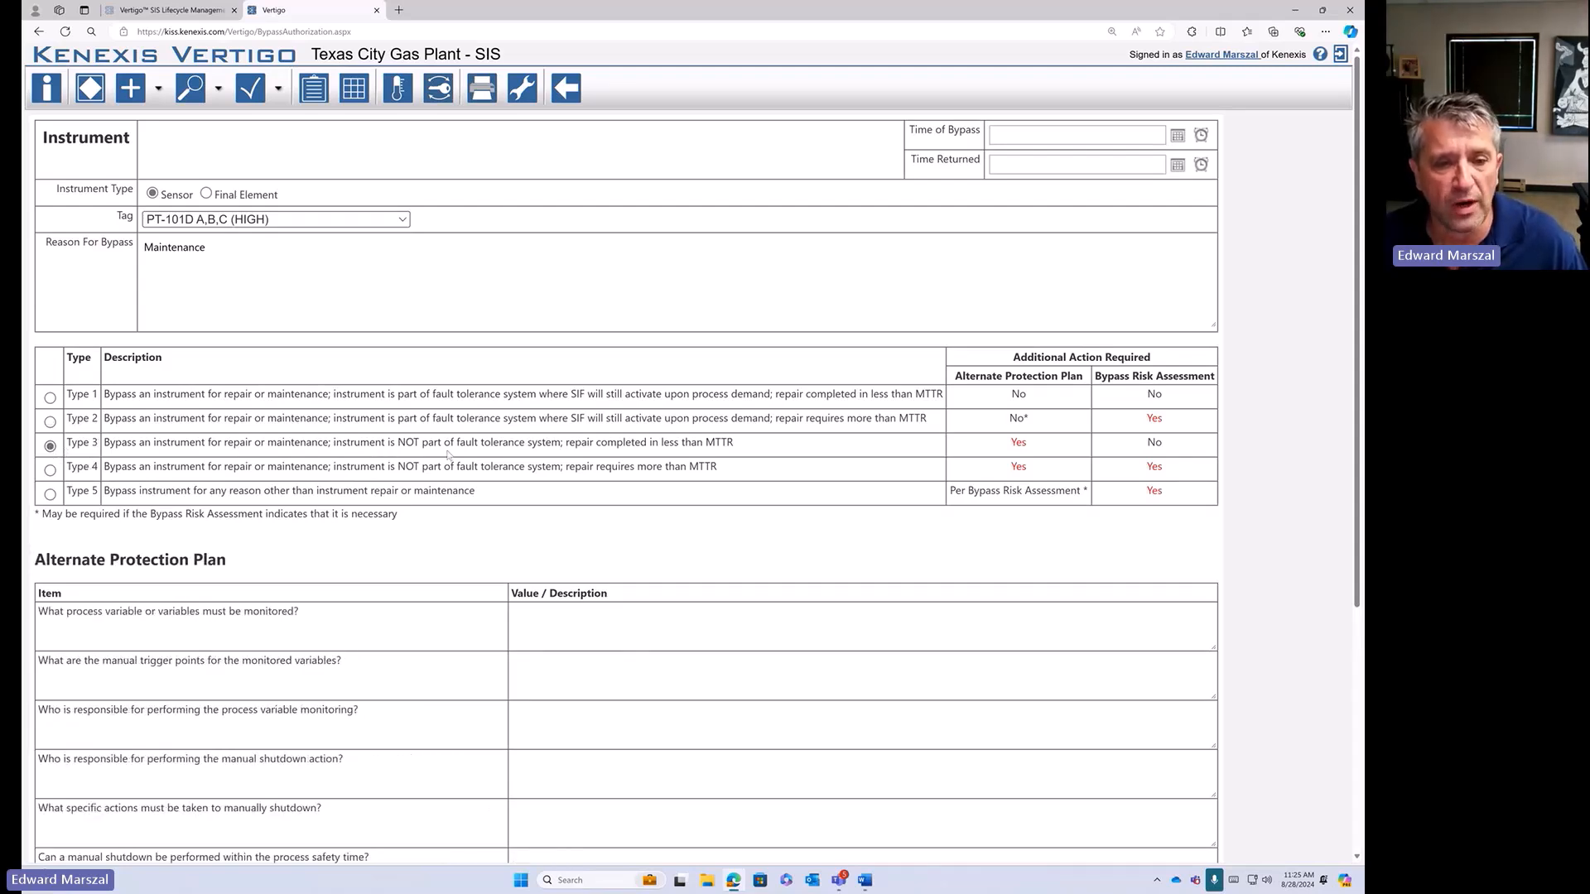
pyautogui.moveTo(398, 442); pyautogui.dragTo(569, 442)
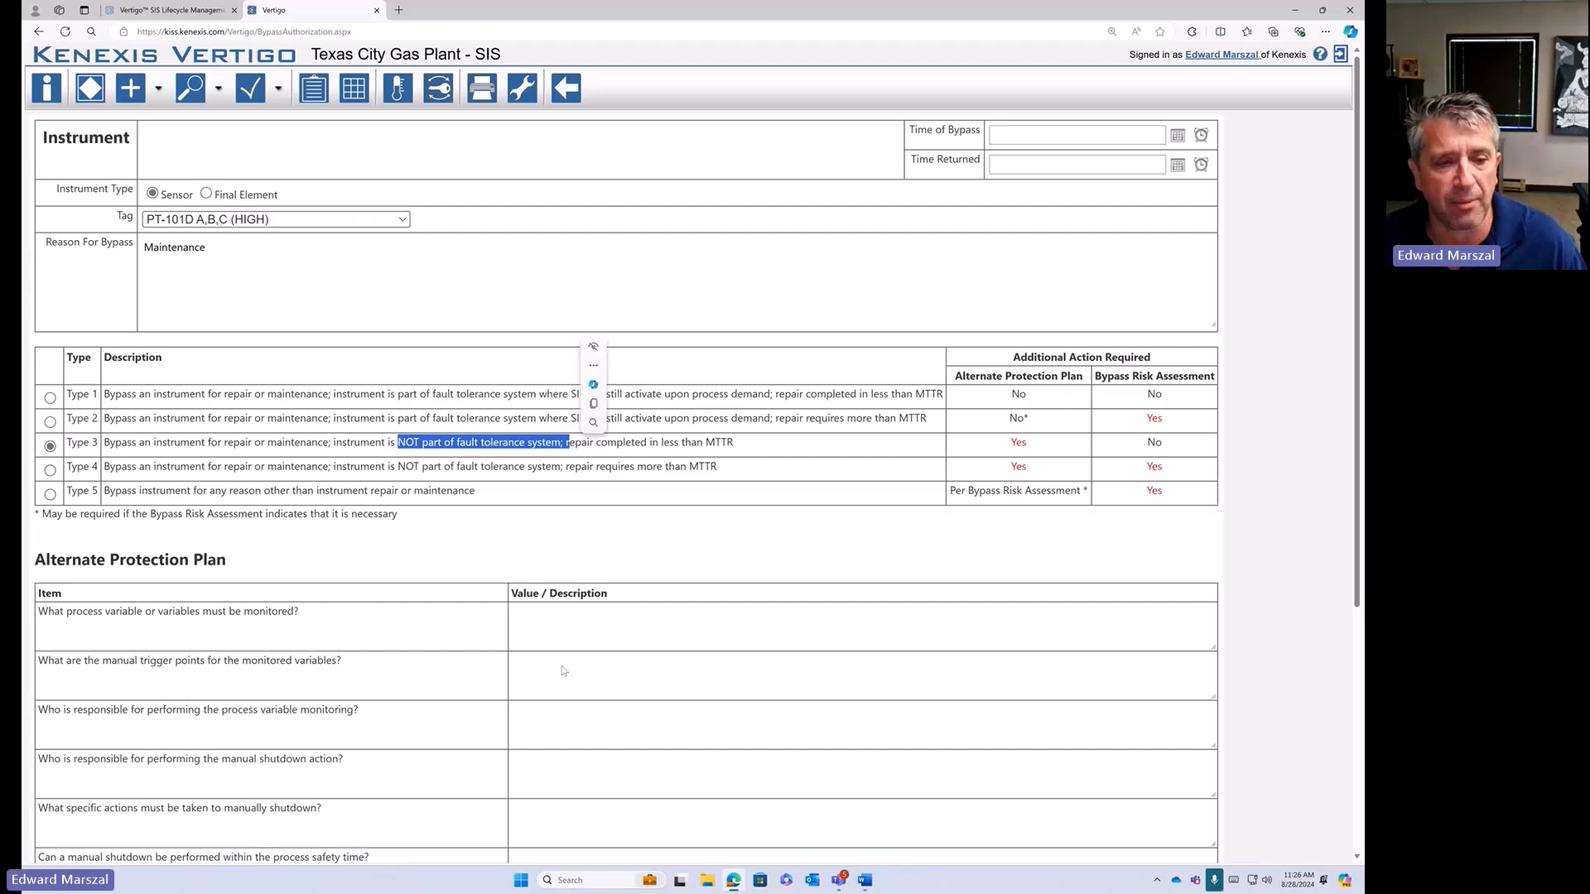
pyautogui.scroll(-2, 570, 669)
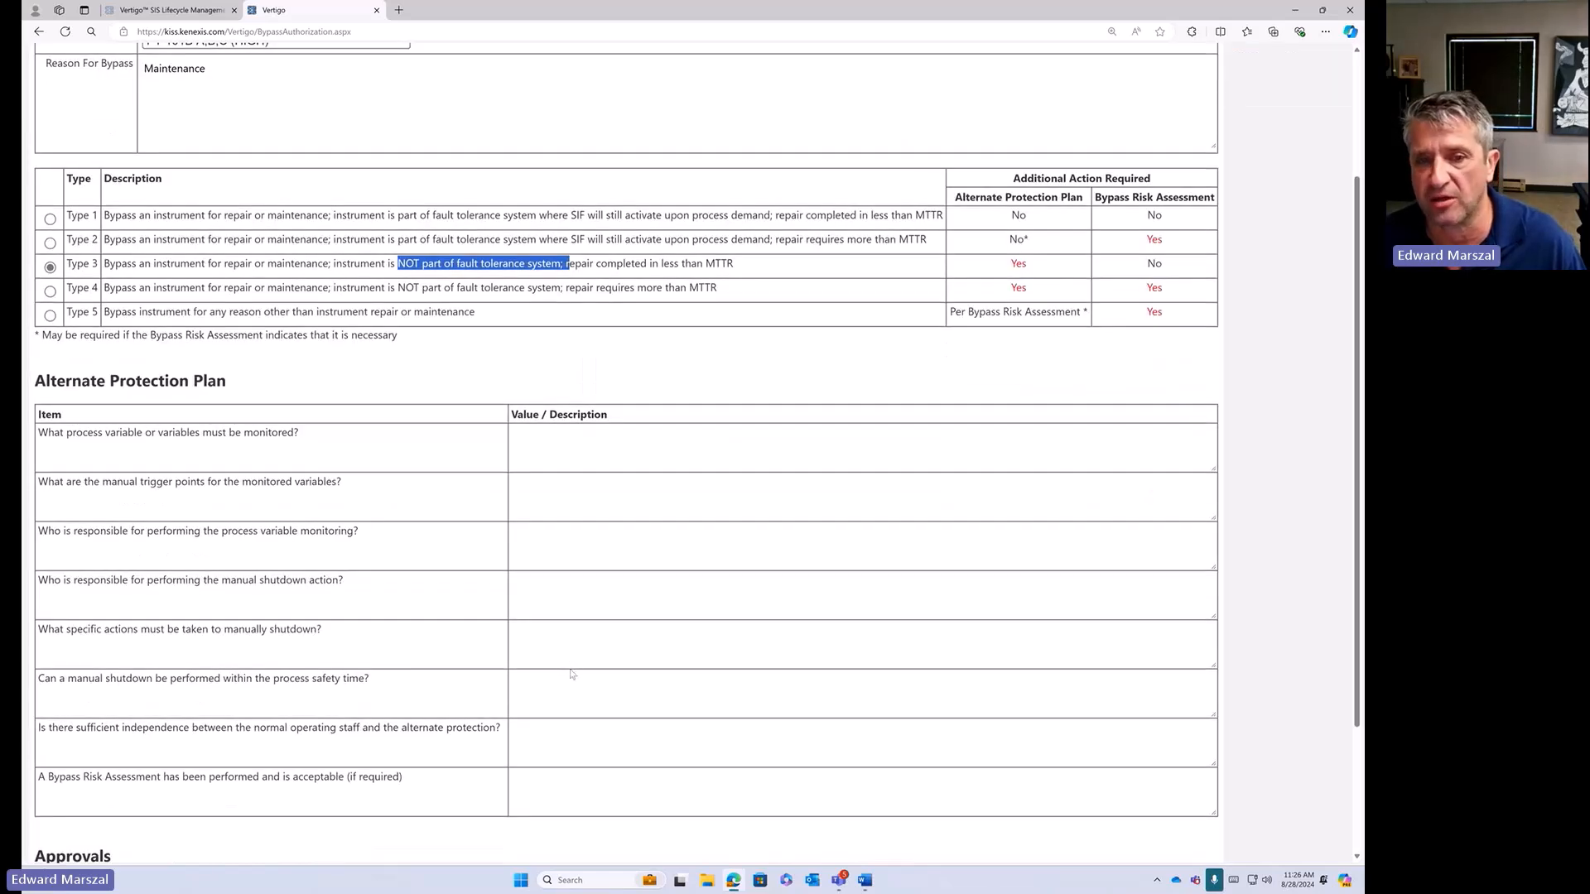
pyautogui.moveTo(36, 381); pyautogui.dragTo(292, 388)
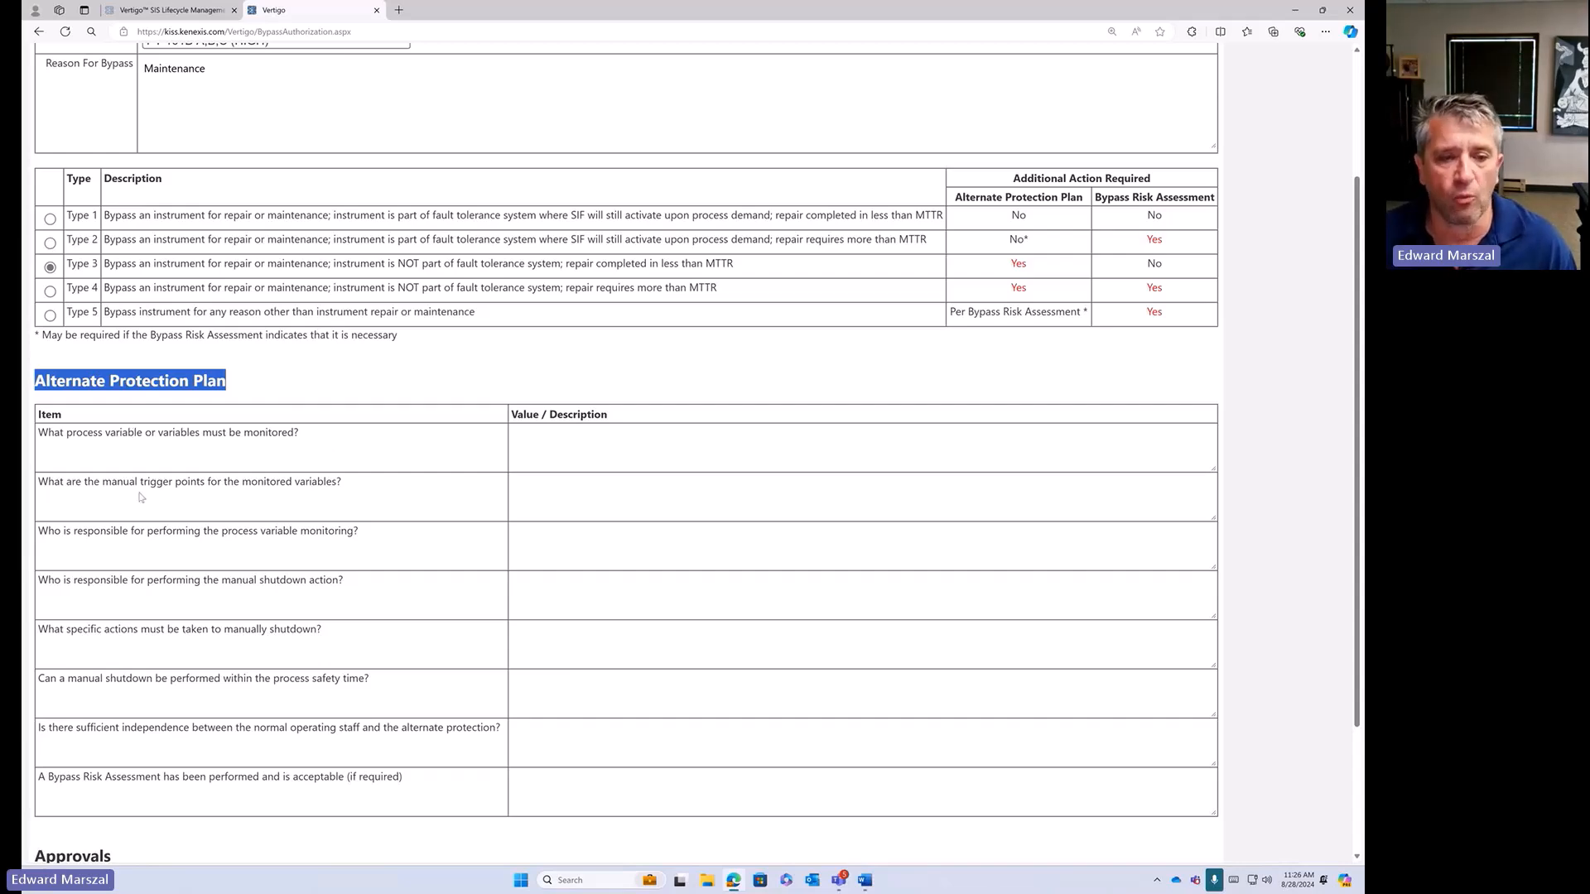
pyautogui.scroll(-2, 581, 514)
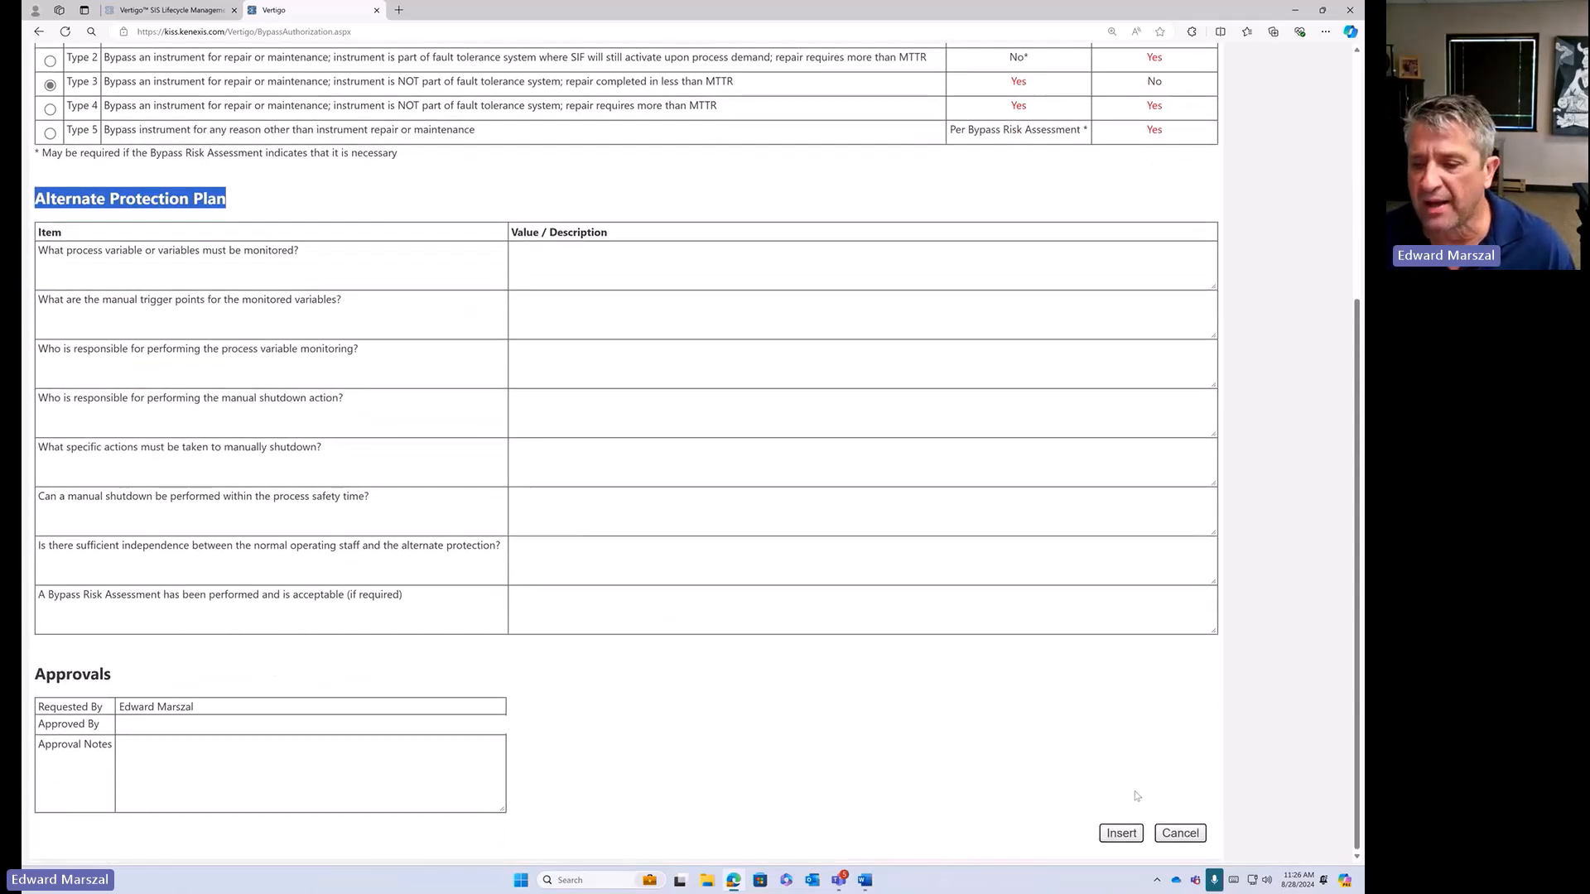
pyautogui.click(1184, 835)
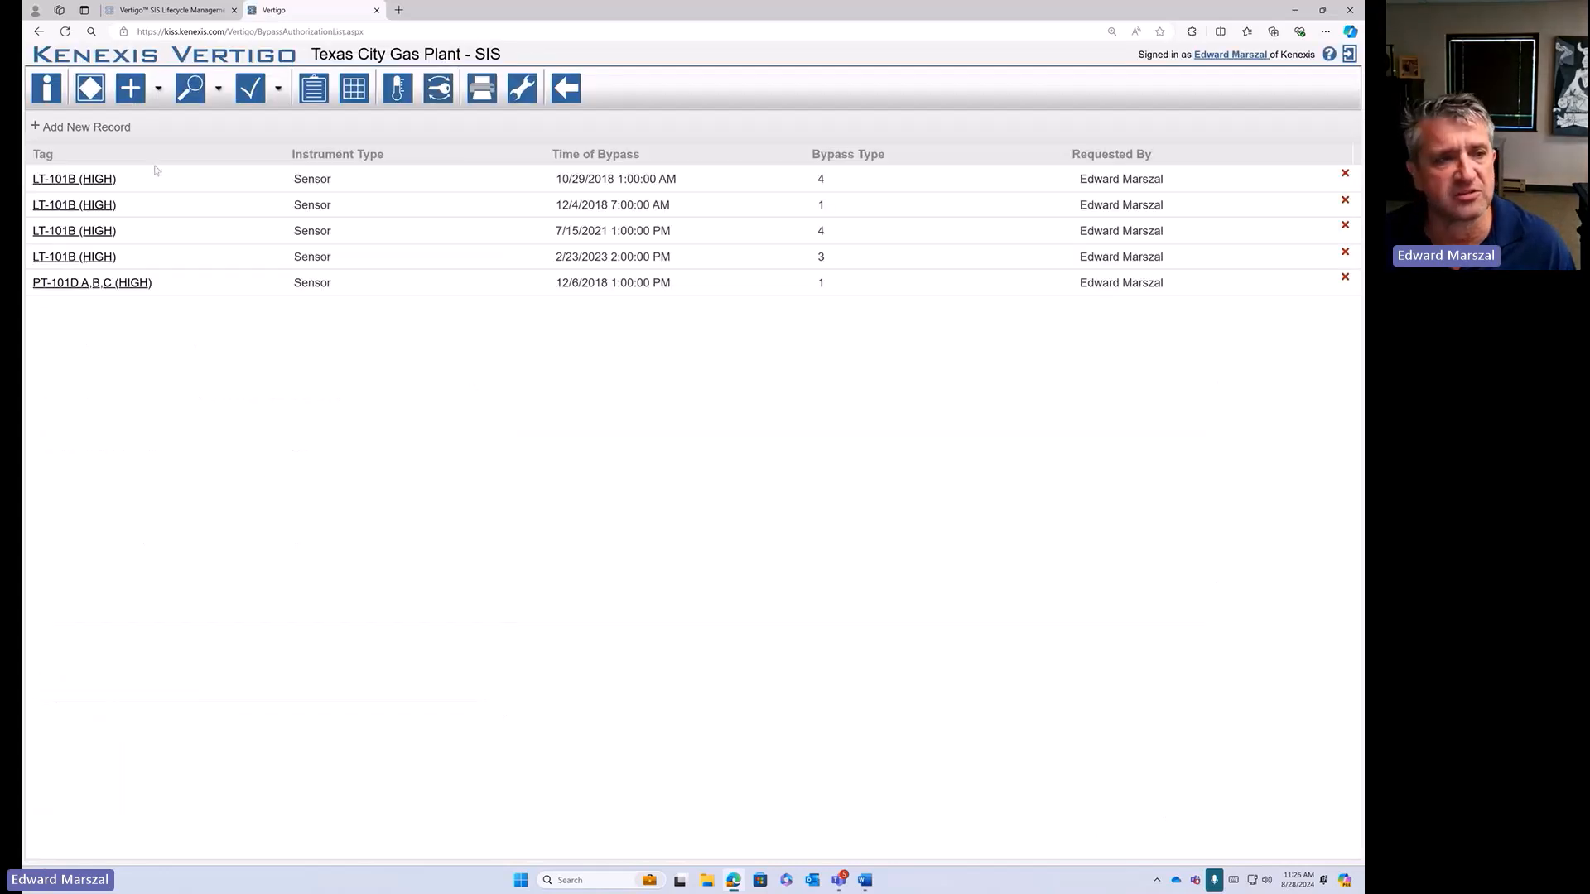
# - Start another bypass authorization record for the sensor LT-101B (HIGH) with bypass Type 3
pyautogui.click(83, 127)
pyautogui.click(153, 193)
pyautogui.click(191, 219)
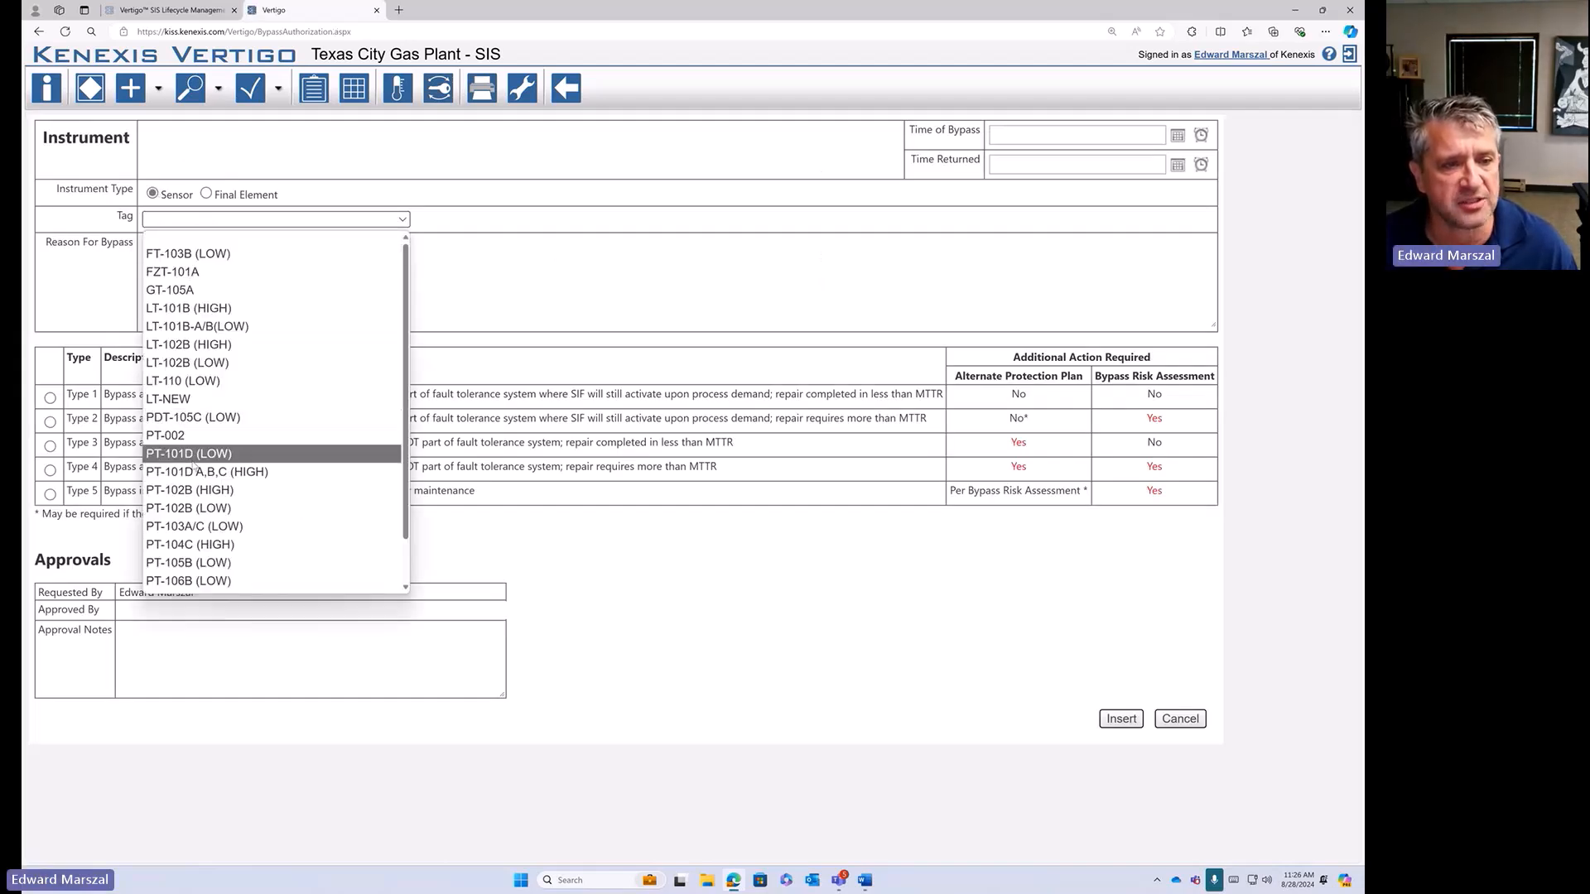
pyautogui.scroll(-1, 197, 373)
pyautogui.scroll(1, 199, 423)
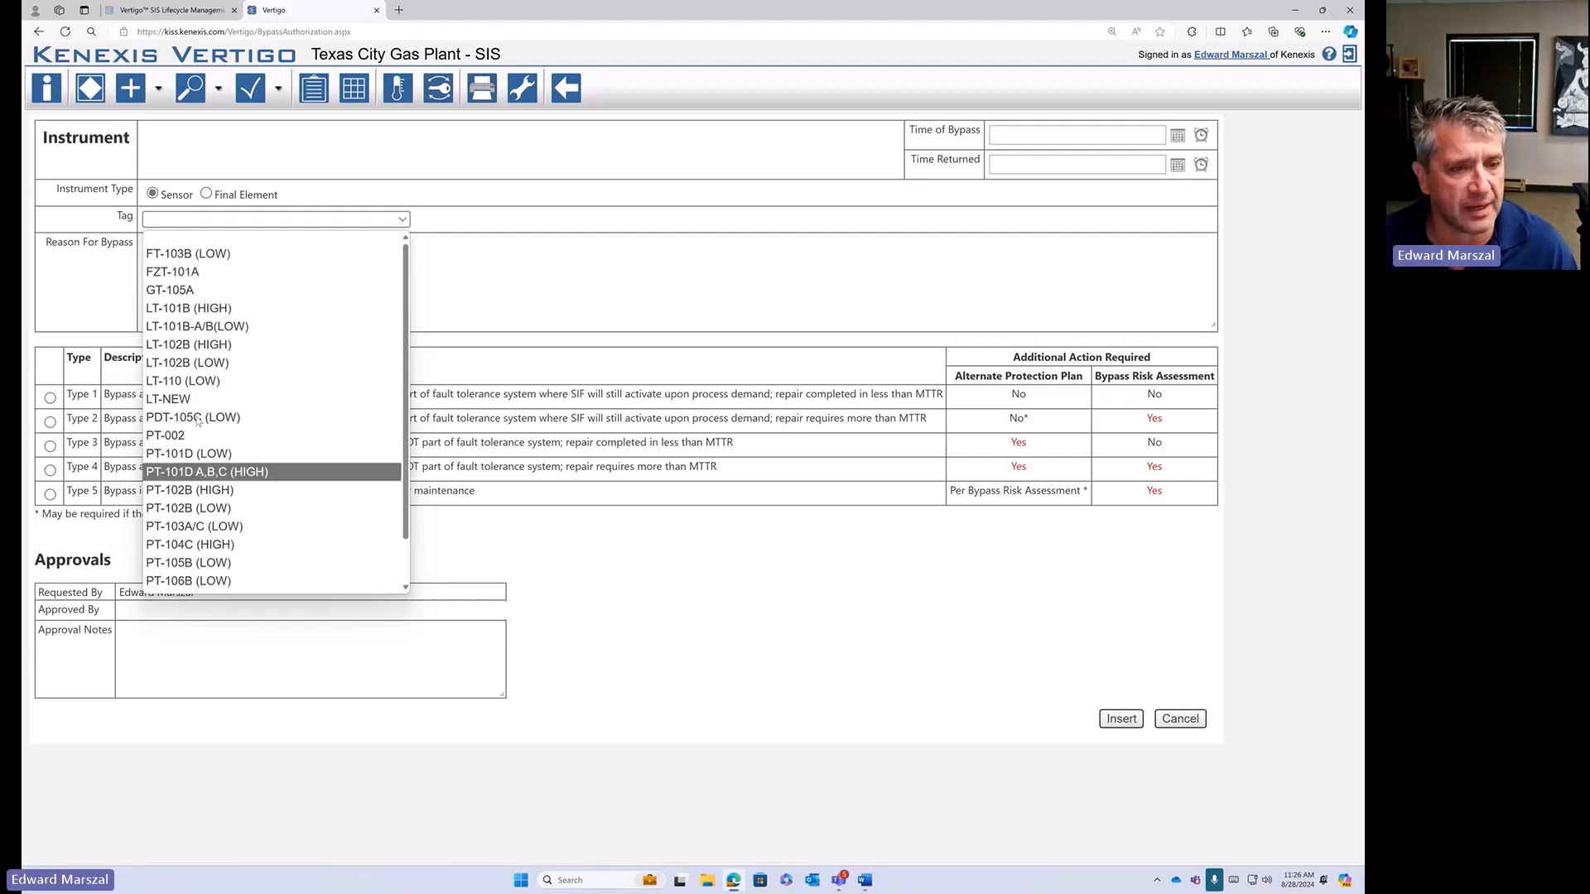
pyautogui.click(211, 308)
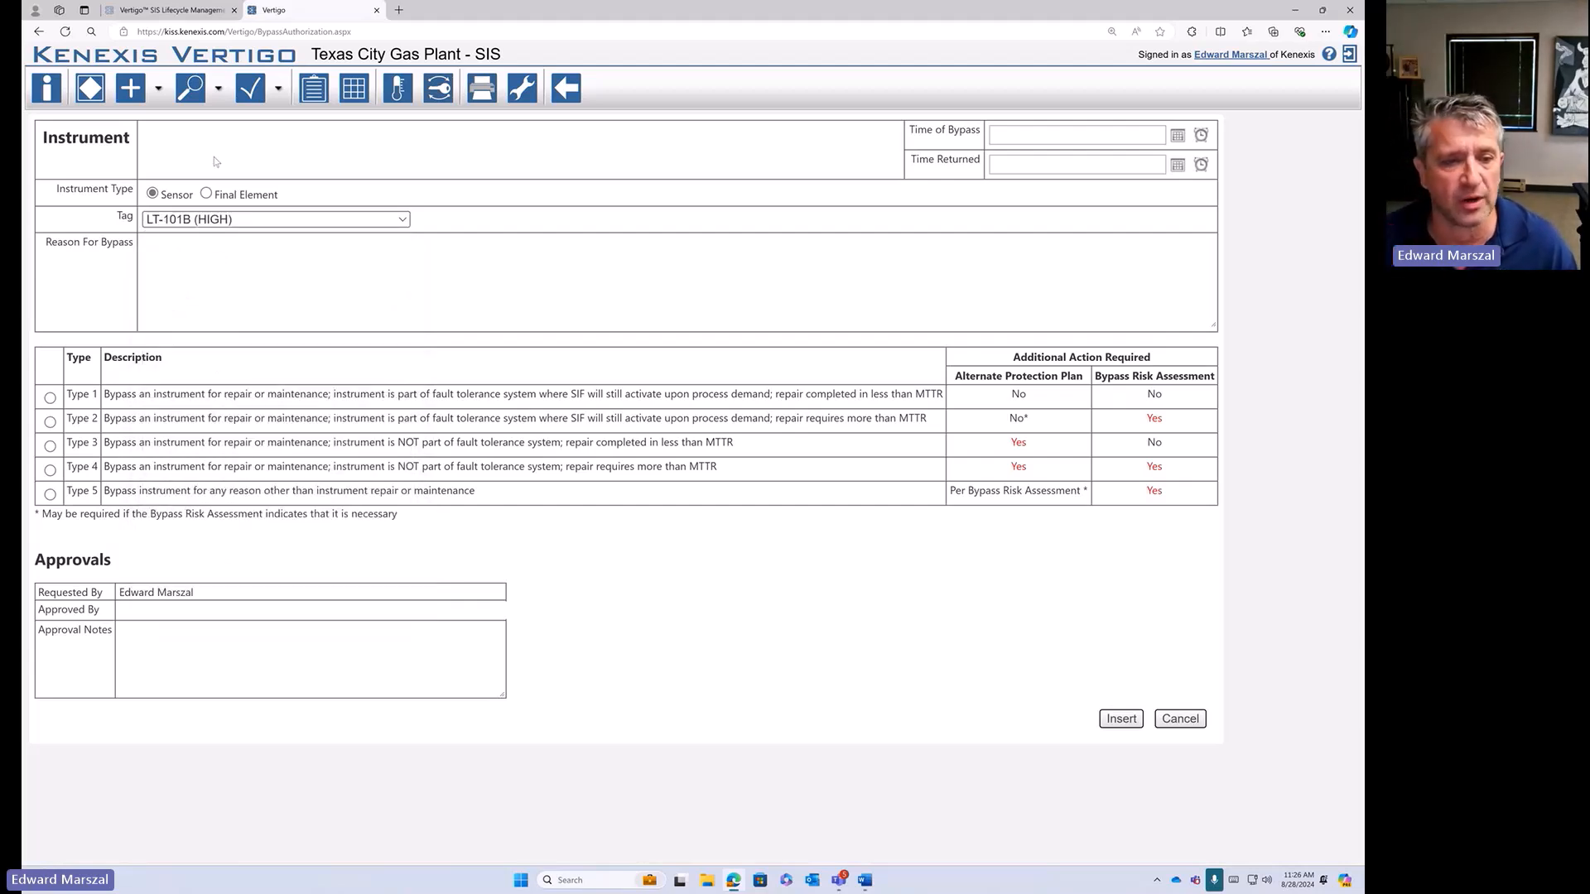
pyautogui.click(50, 446)
# - Review the Alternate Protection Plan answers for LT-101B (HIGH) against the bypass type descriptions, and cancel the record
pyautogui.scroll(-4, 372, 460)
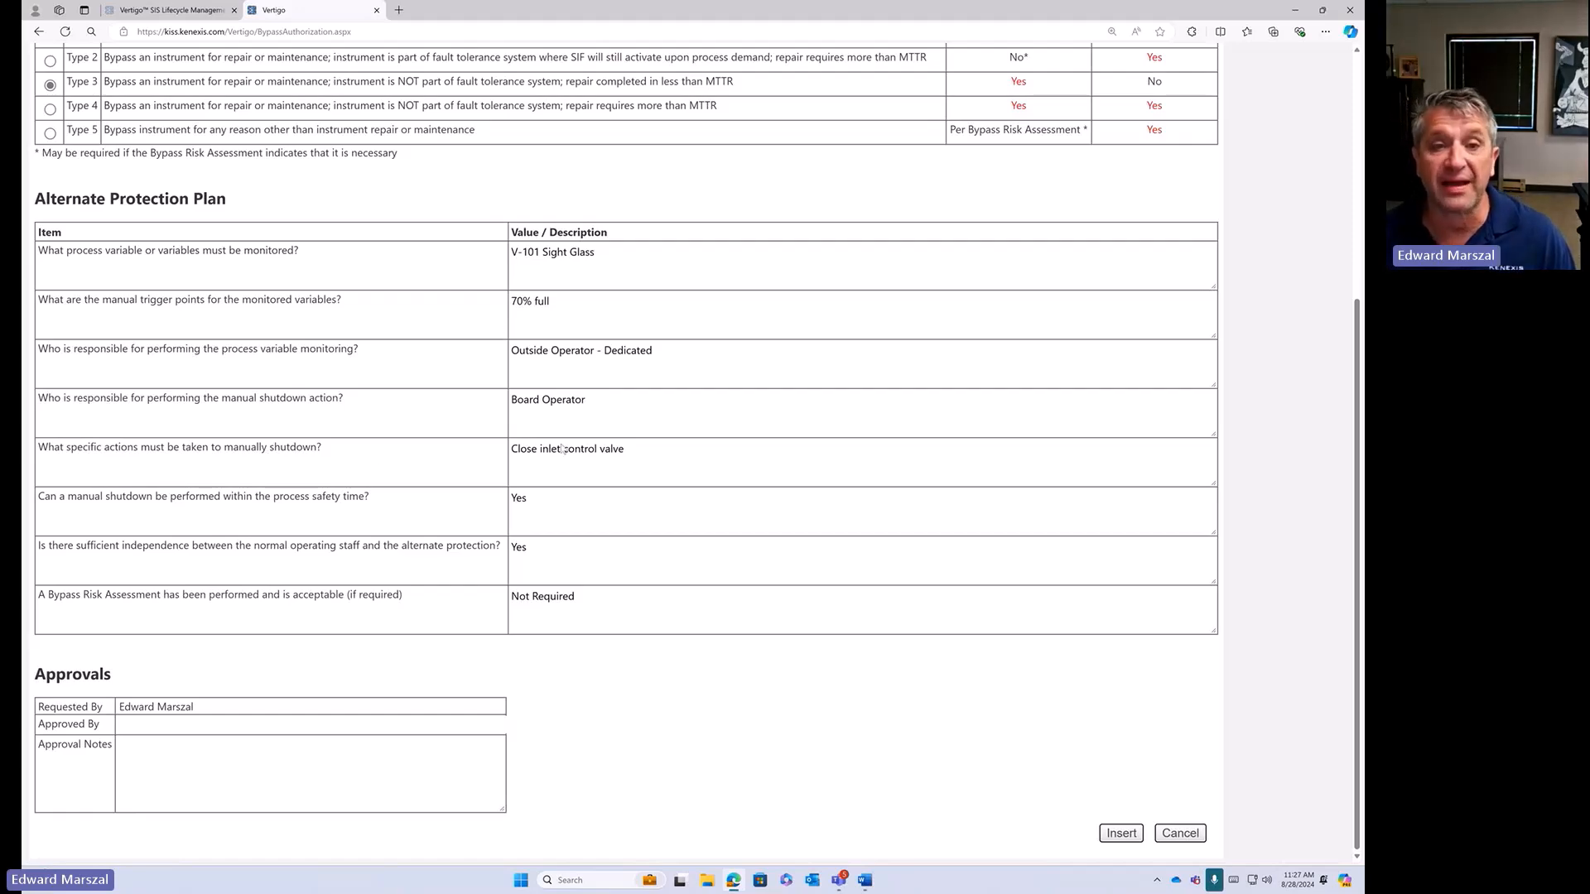
pyautogui.scroll(4, 571, 476)
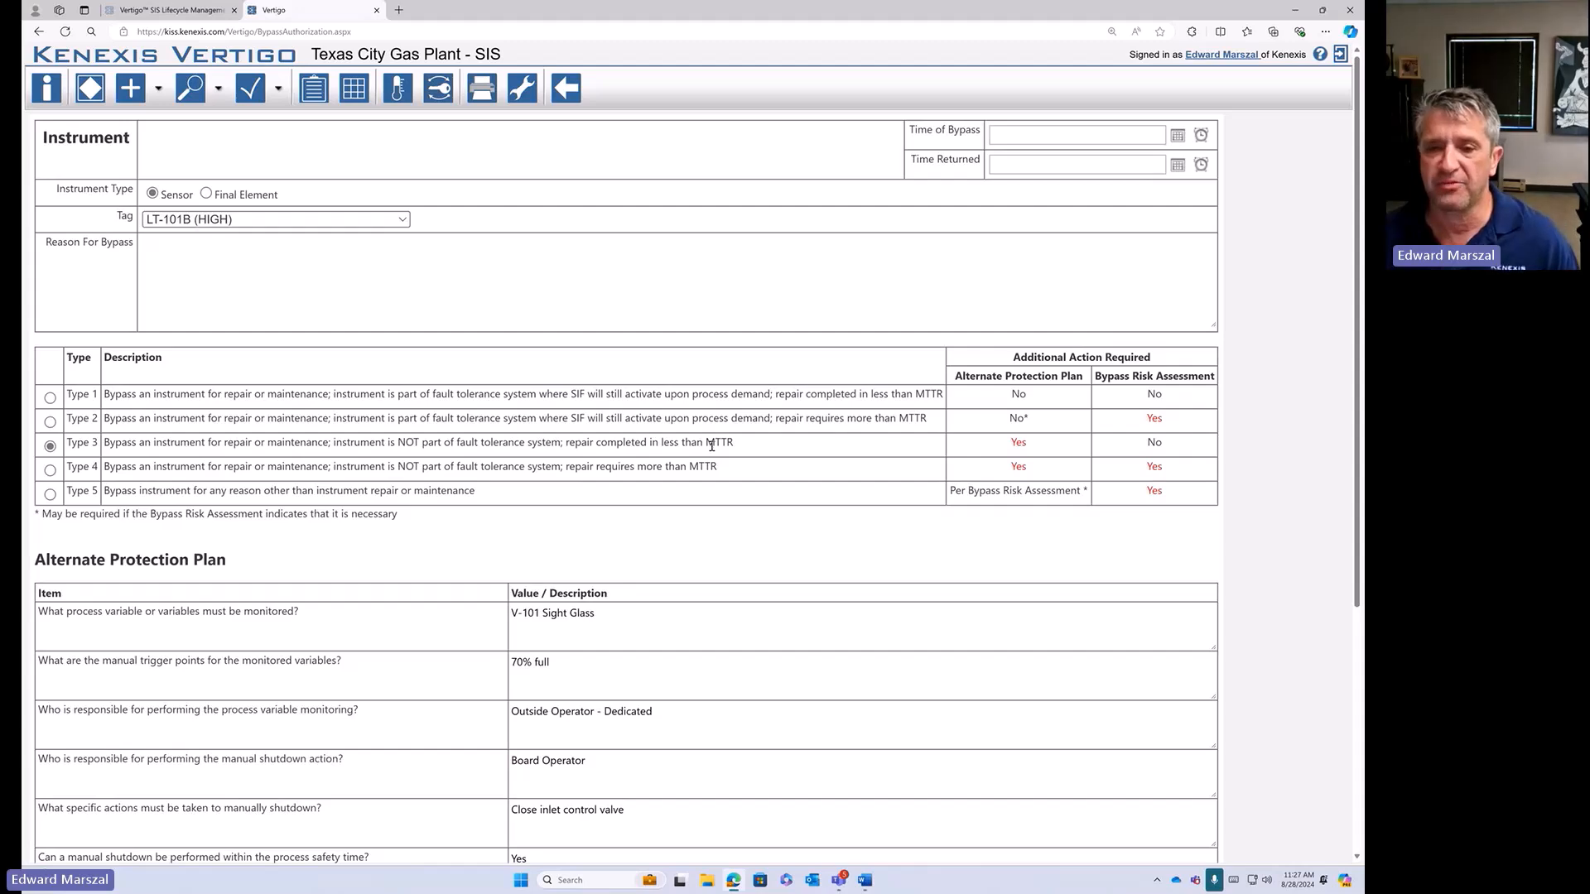
pyautogui.scroll(-4, 711, 445)
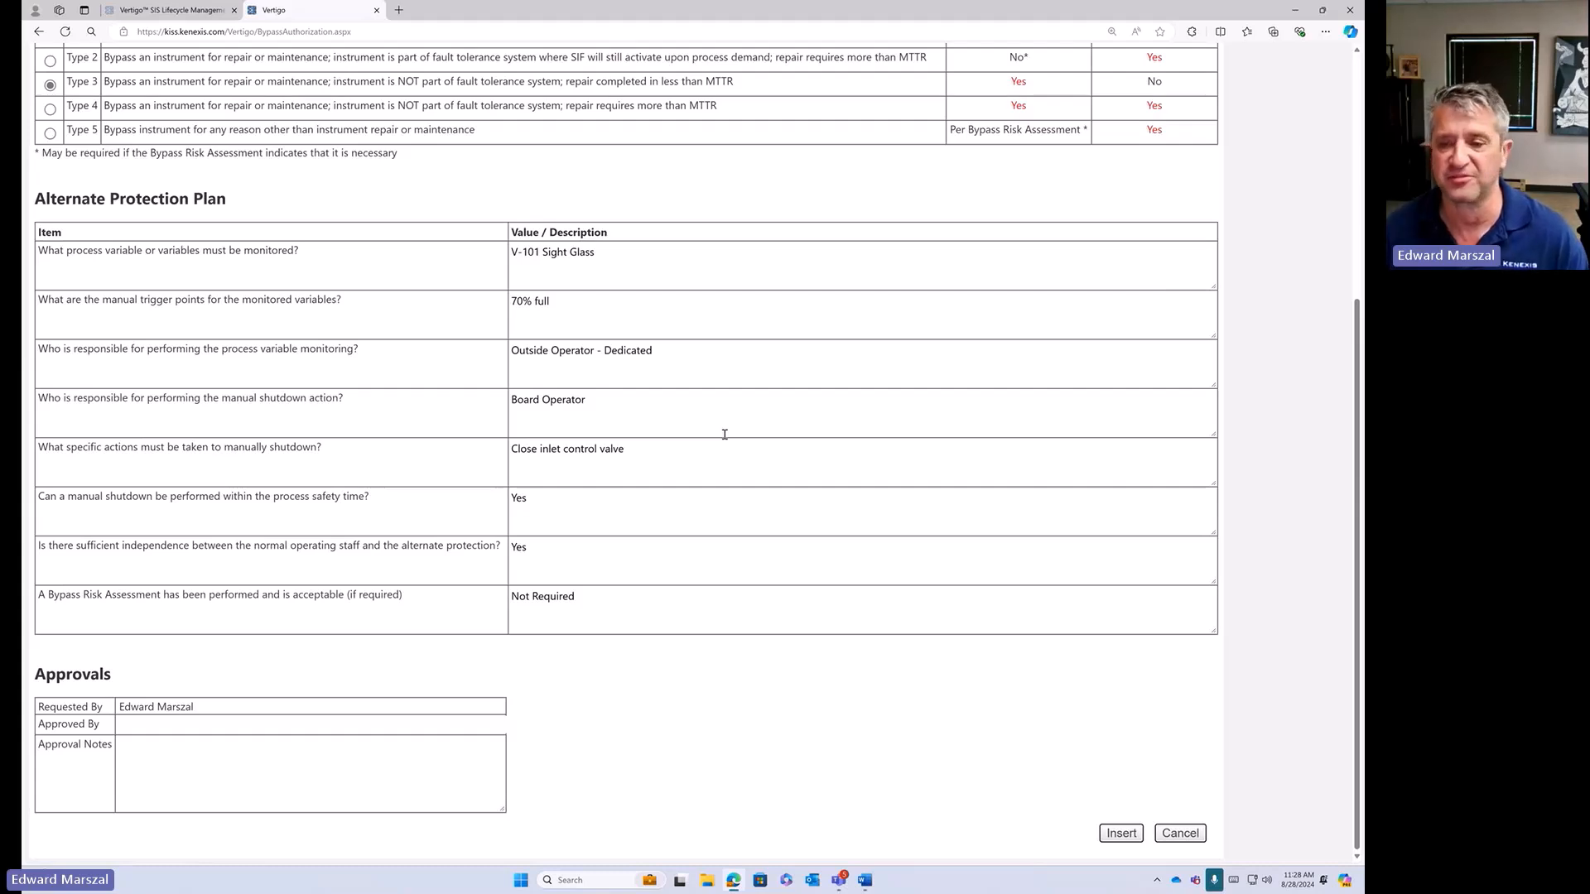
pyautogui.click(1180, 833)
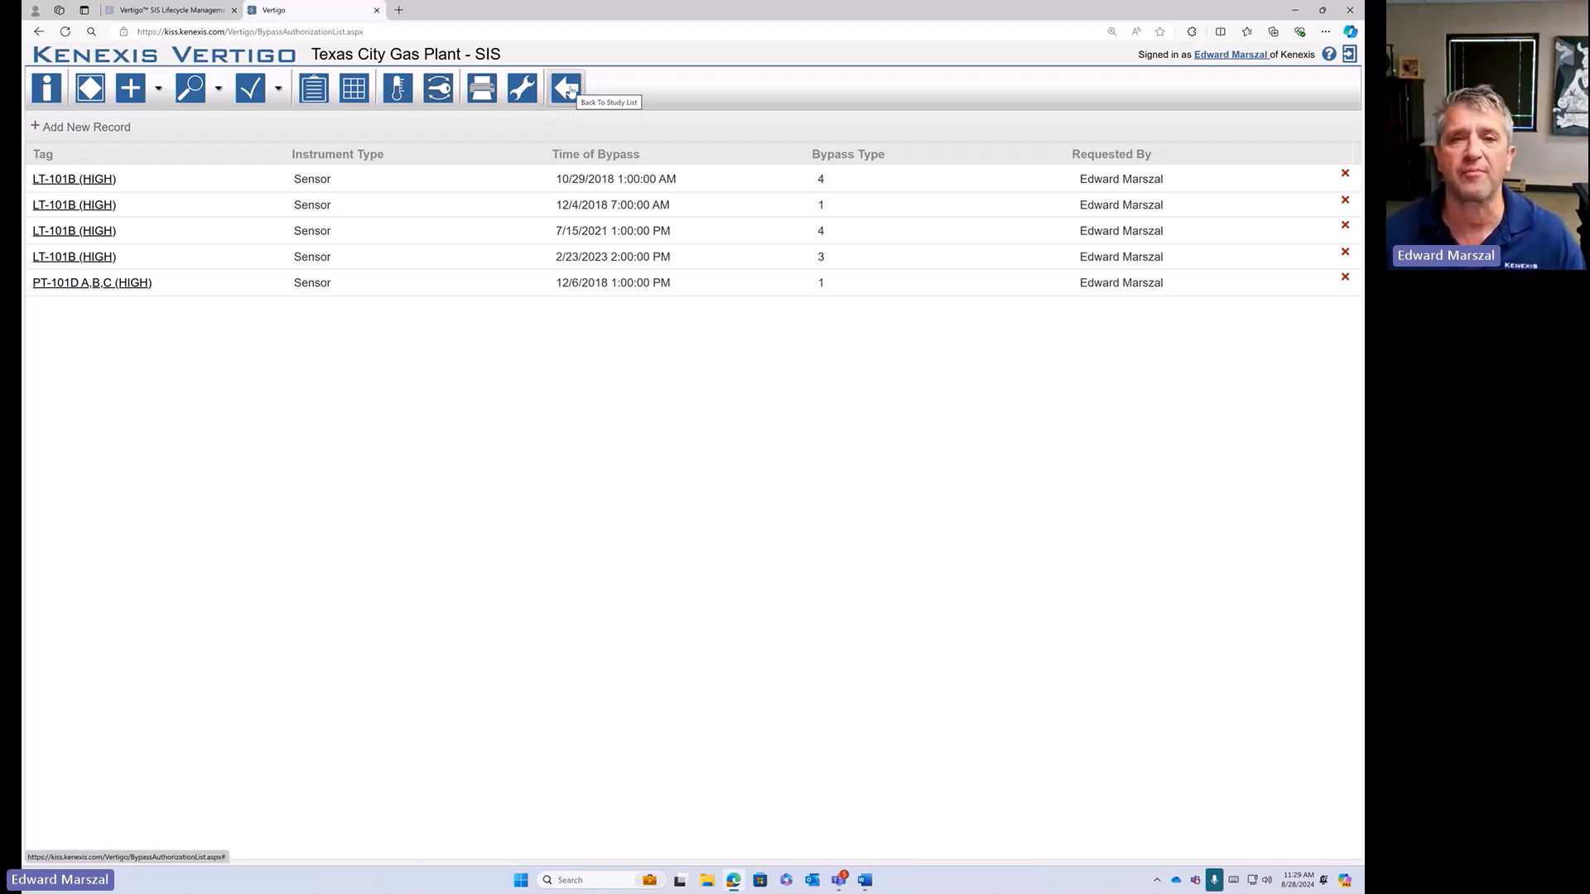
# - Leave the study for the study list and open the training center's catalogue of available courses
pyautogui.click(567, 89)
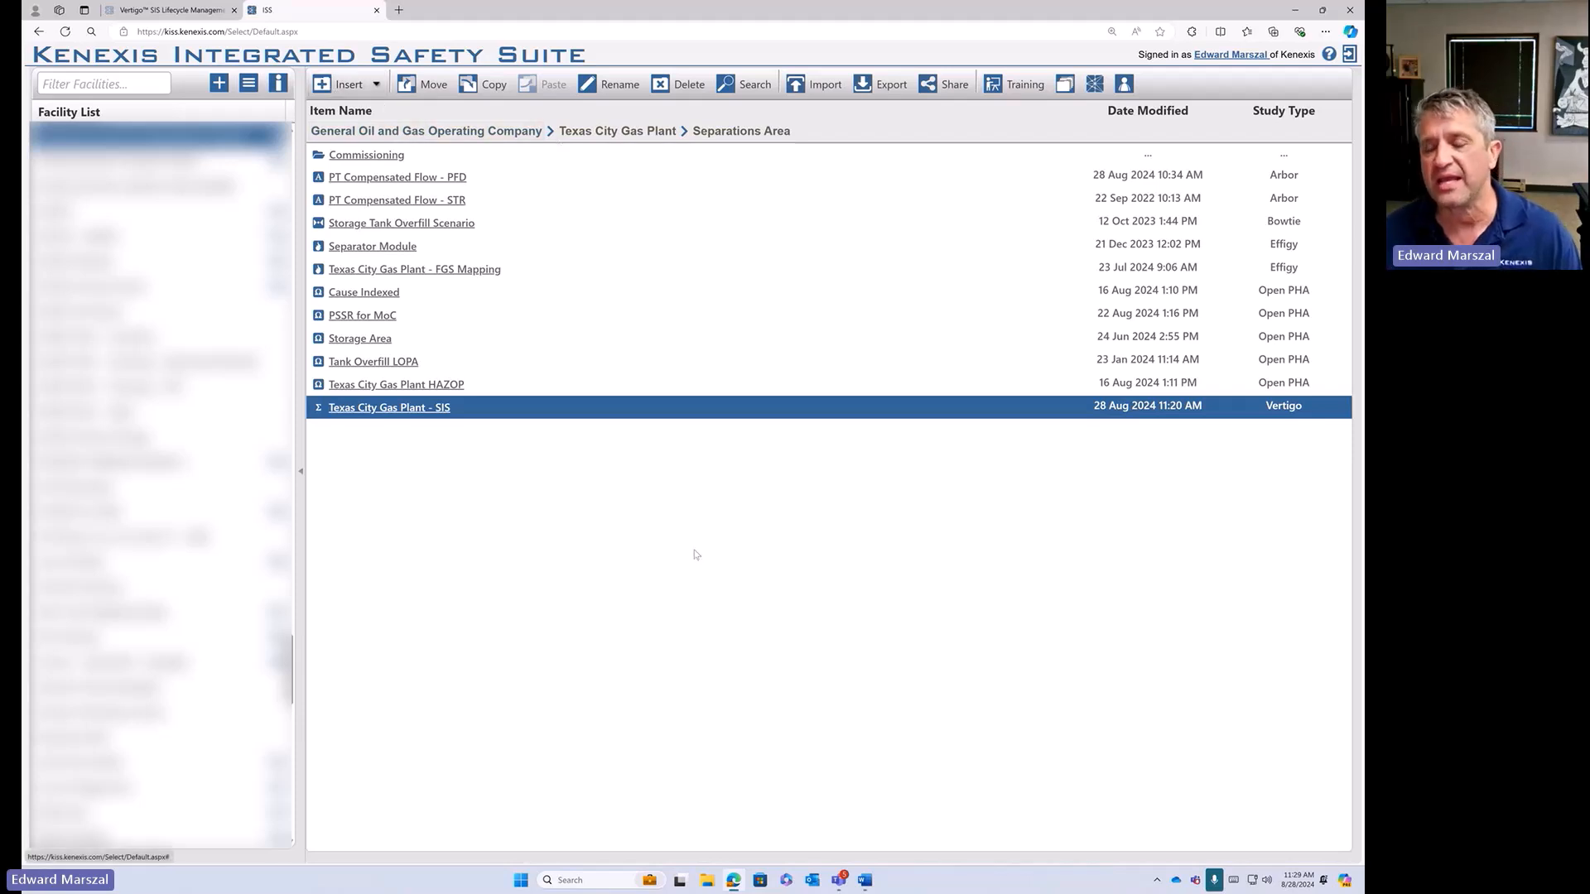
pyautogui.click(1022, 89)
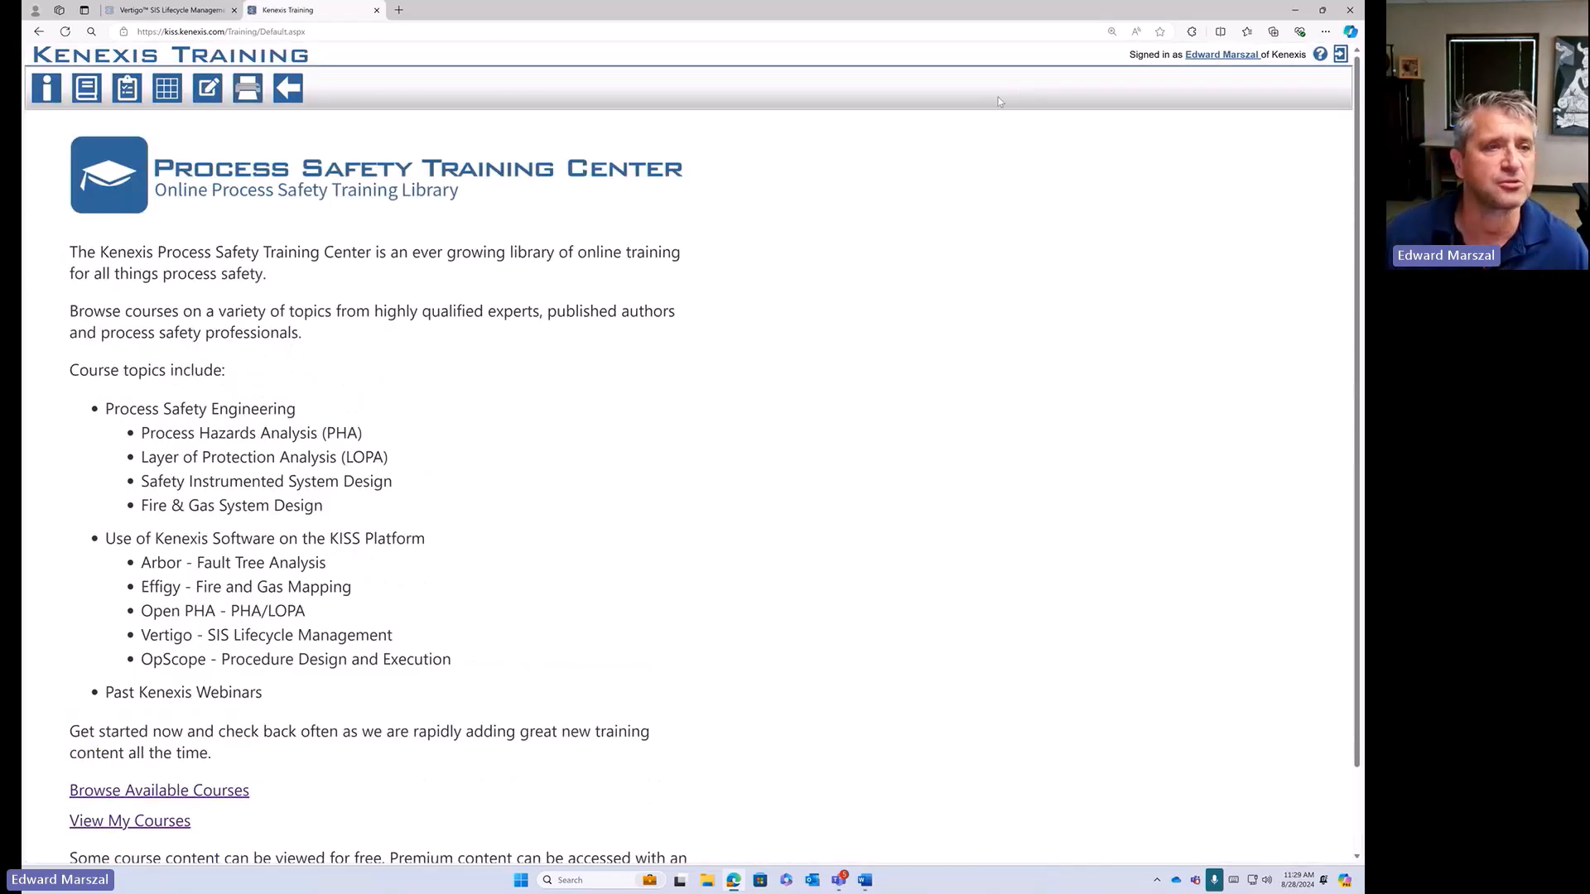
pyautogui.click(87, 89)
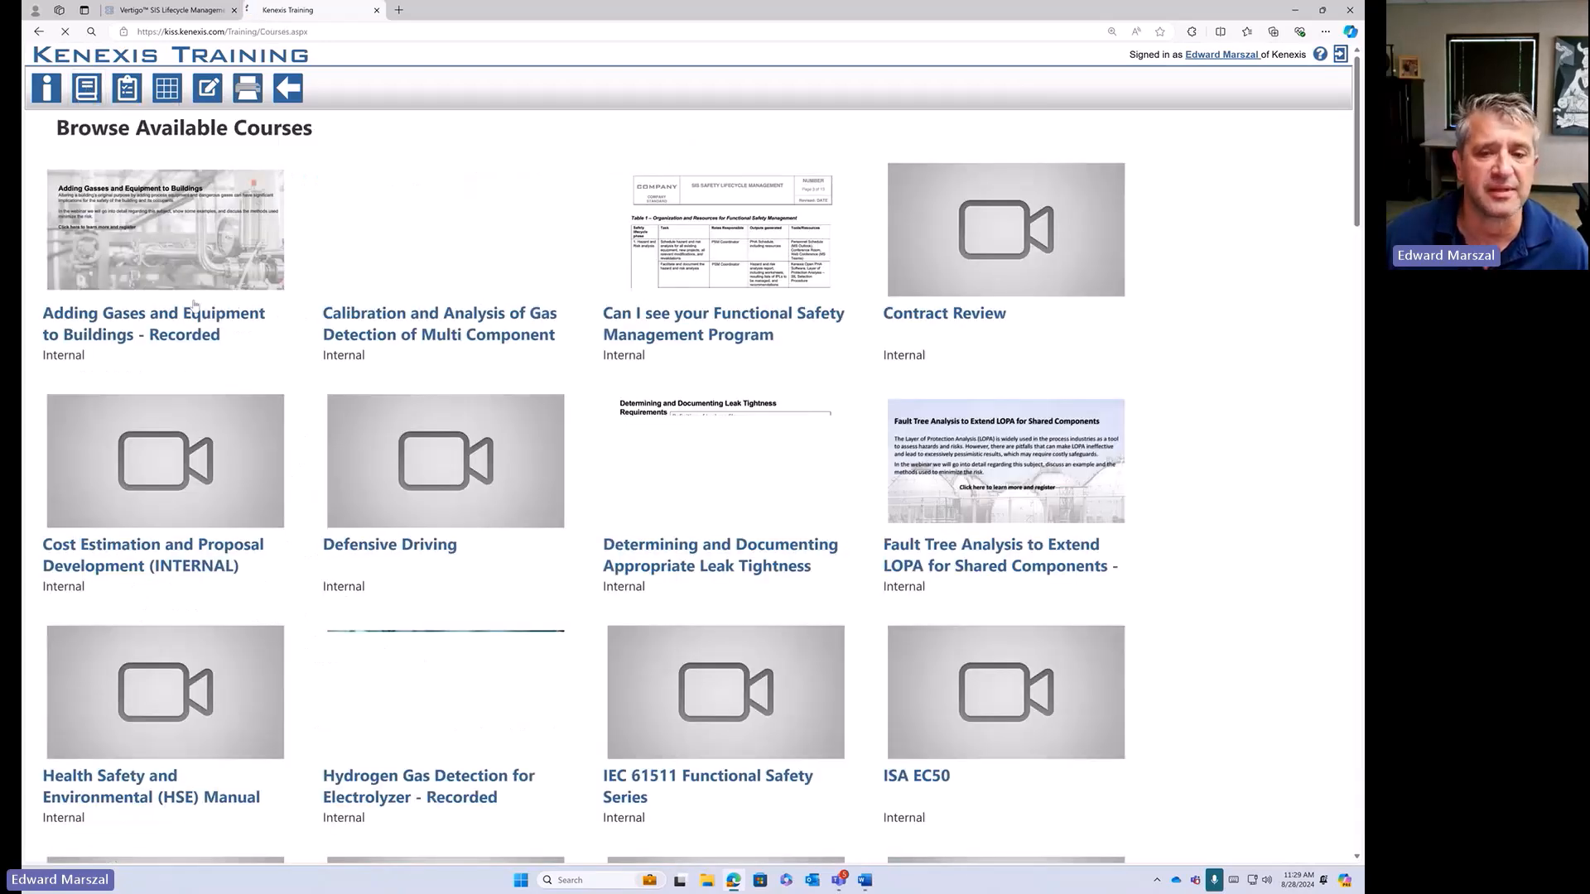
# - Find the free Using Vertigo course, open it in the course player, and pause its title video
pyautogui.scroll(-15, 702, 505)
pyautogui.scroll(-10, 702, 505)
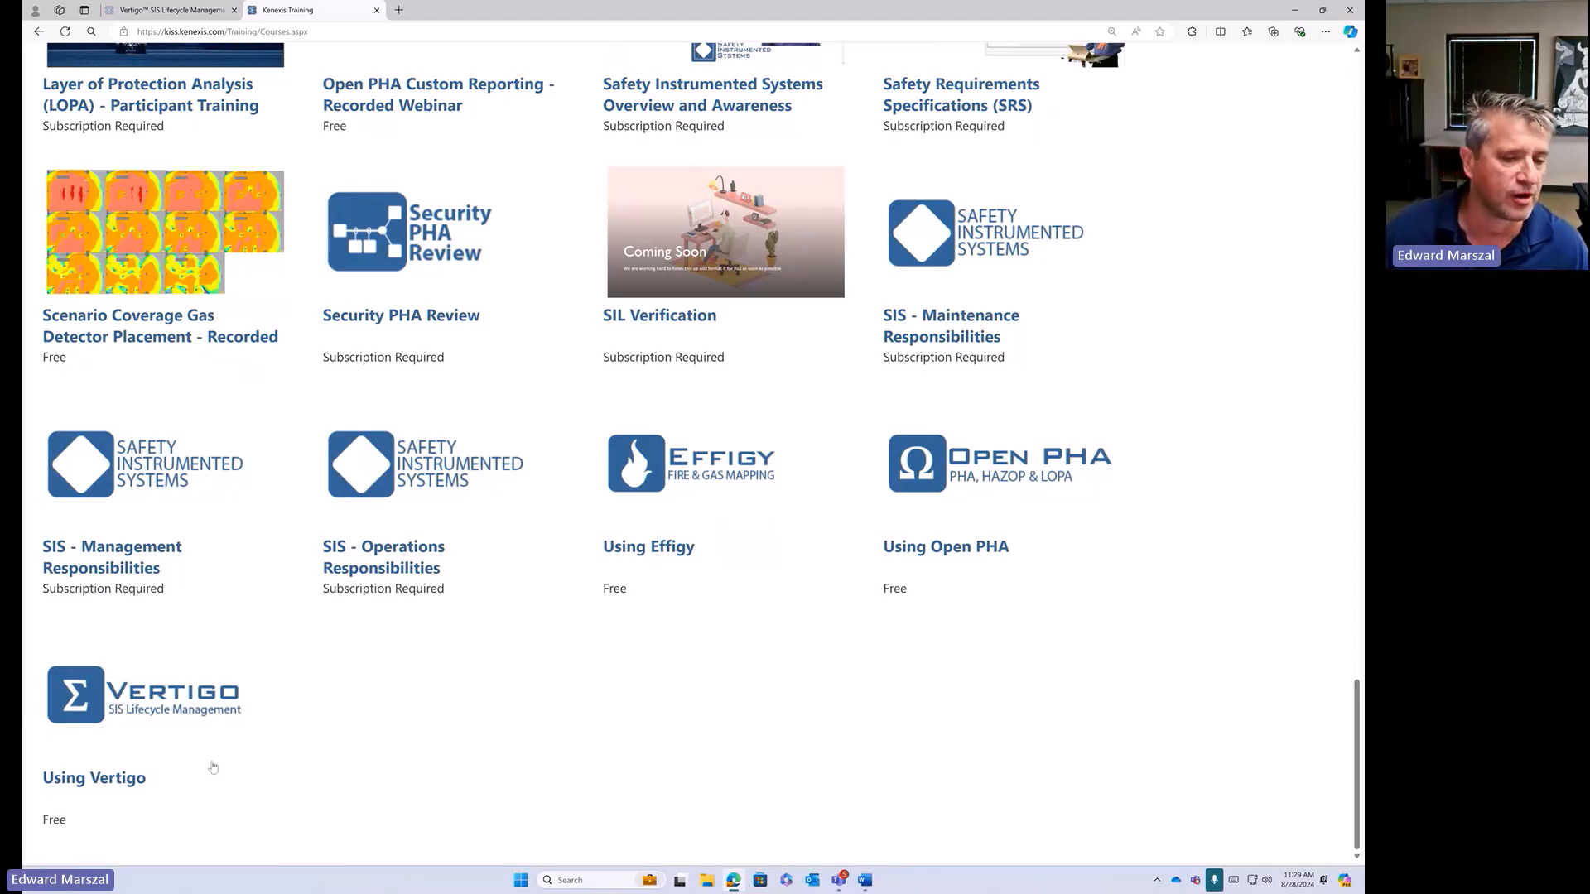
pyautogui.click(80, 782)
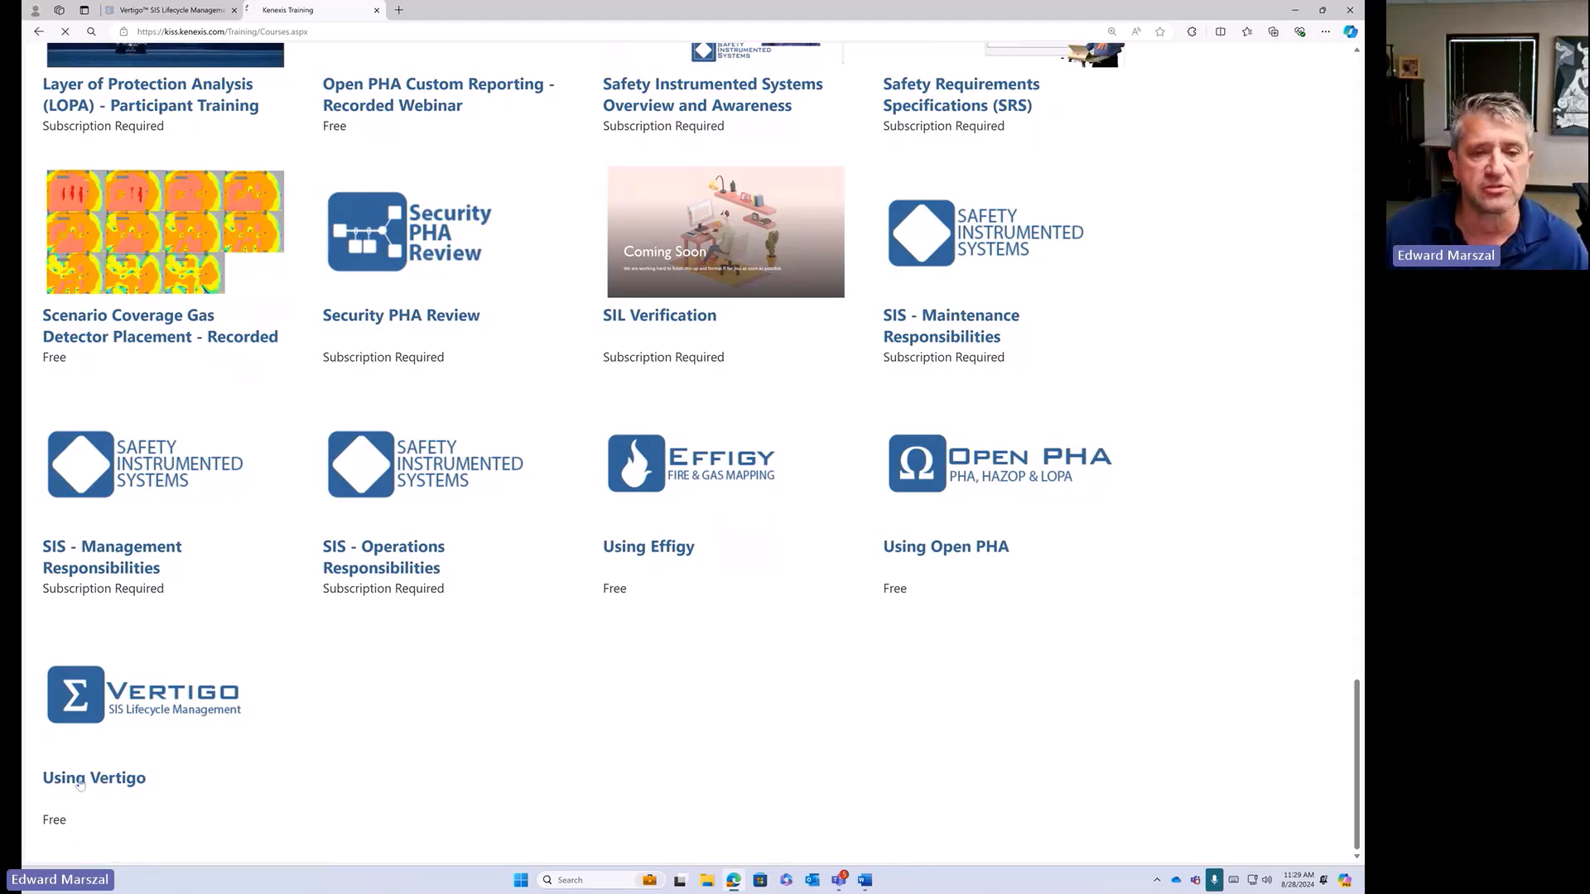
pyautogui.click(245, 306)
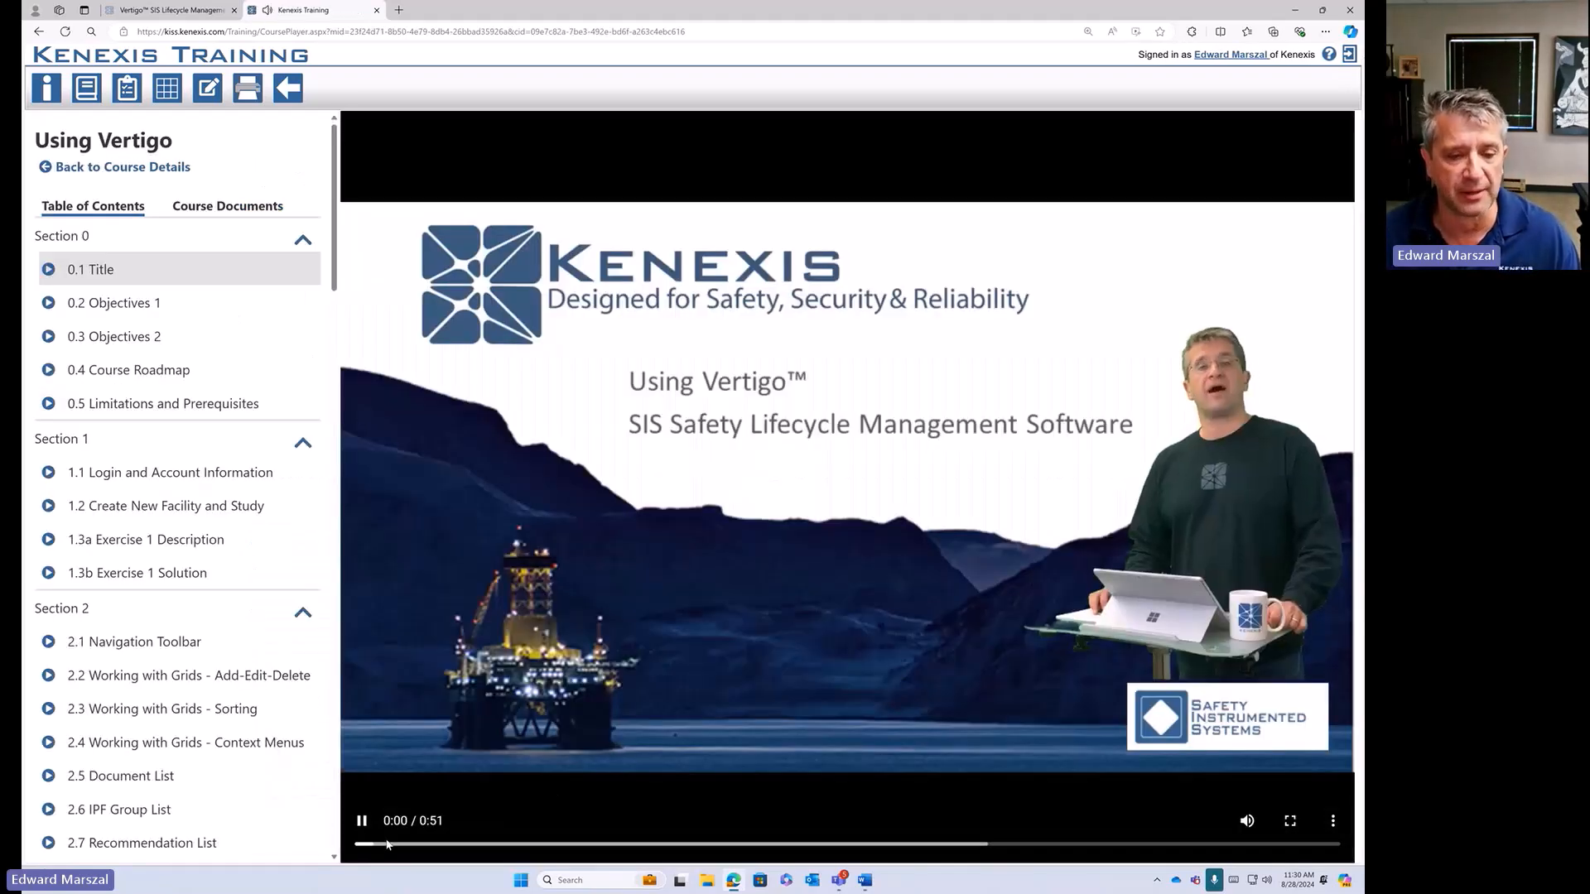
pyautogui.click(362, 822)
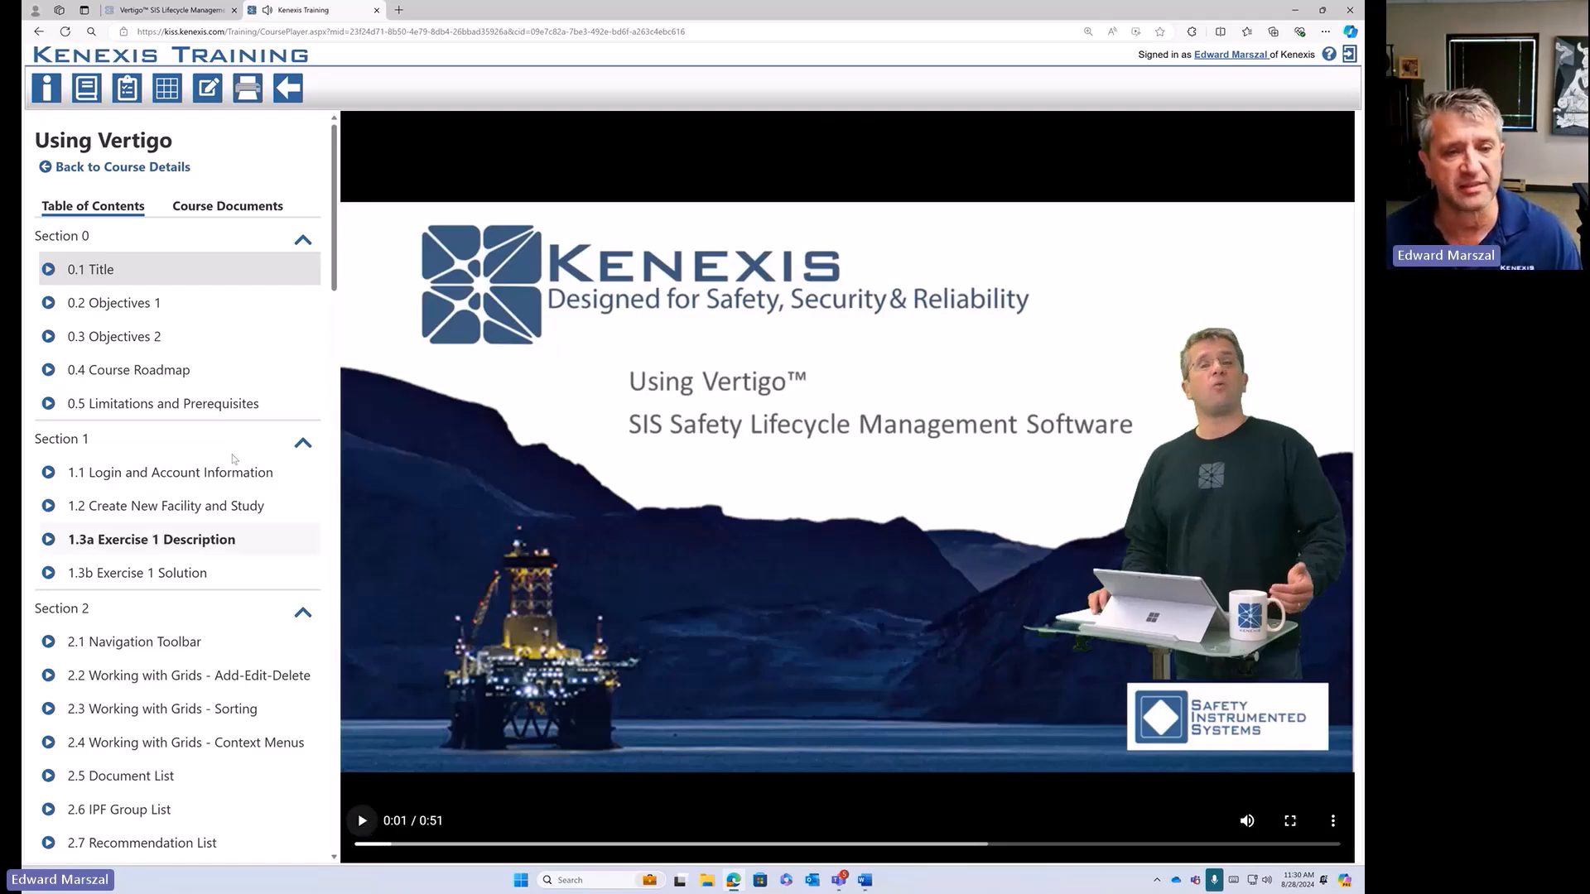
# - Look through the Using Vertigo table of contents from Section 1 to Section 9
pyautogui.scroll(-3, 219, 563)
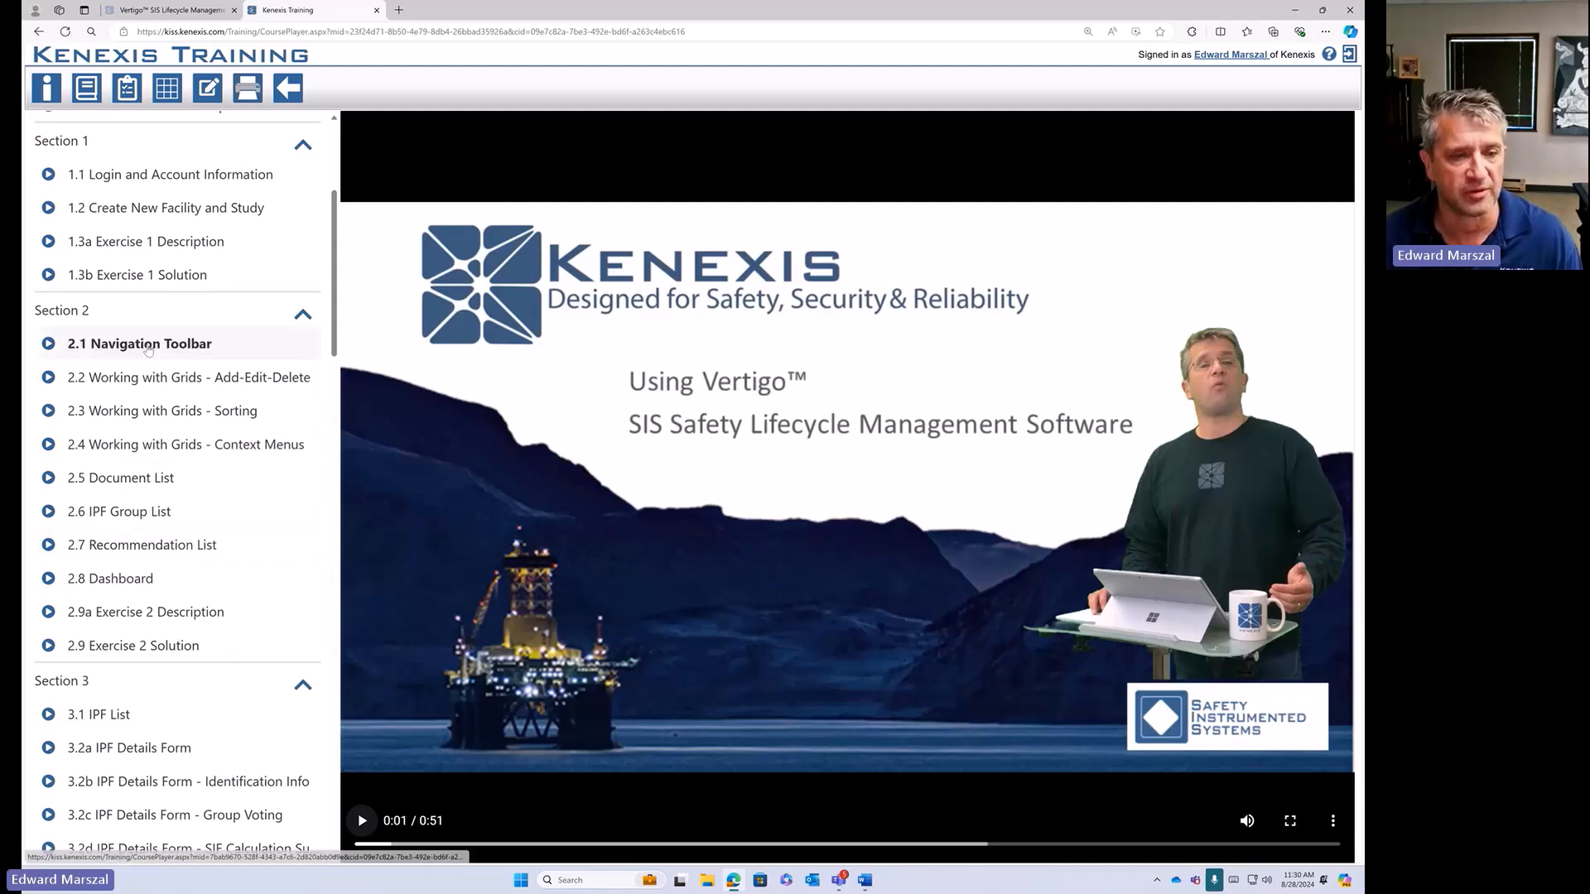
pyautogui.scroll(-1, 160, 440)
pyautogui.scroll(-2, 159, 439)
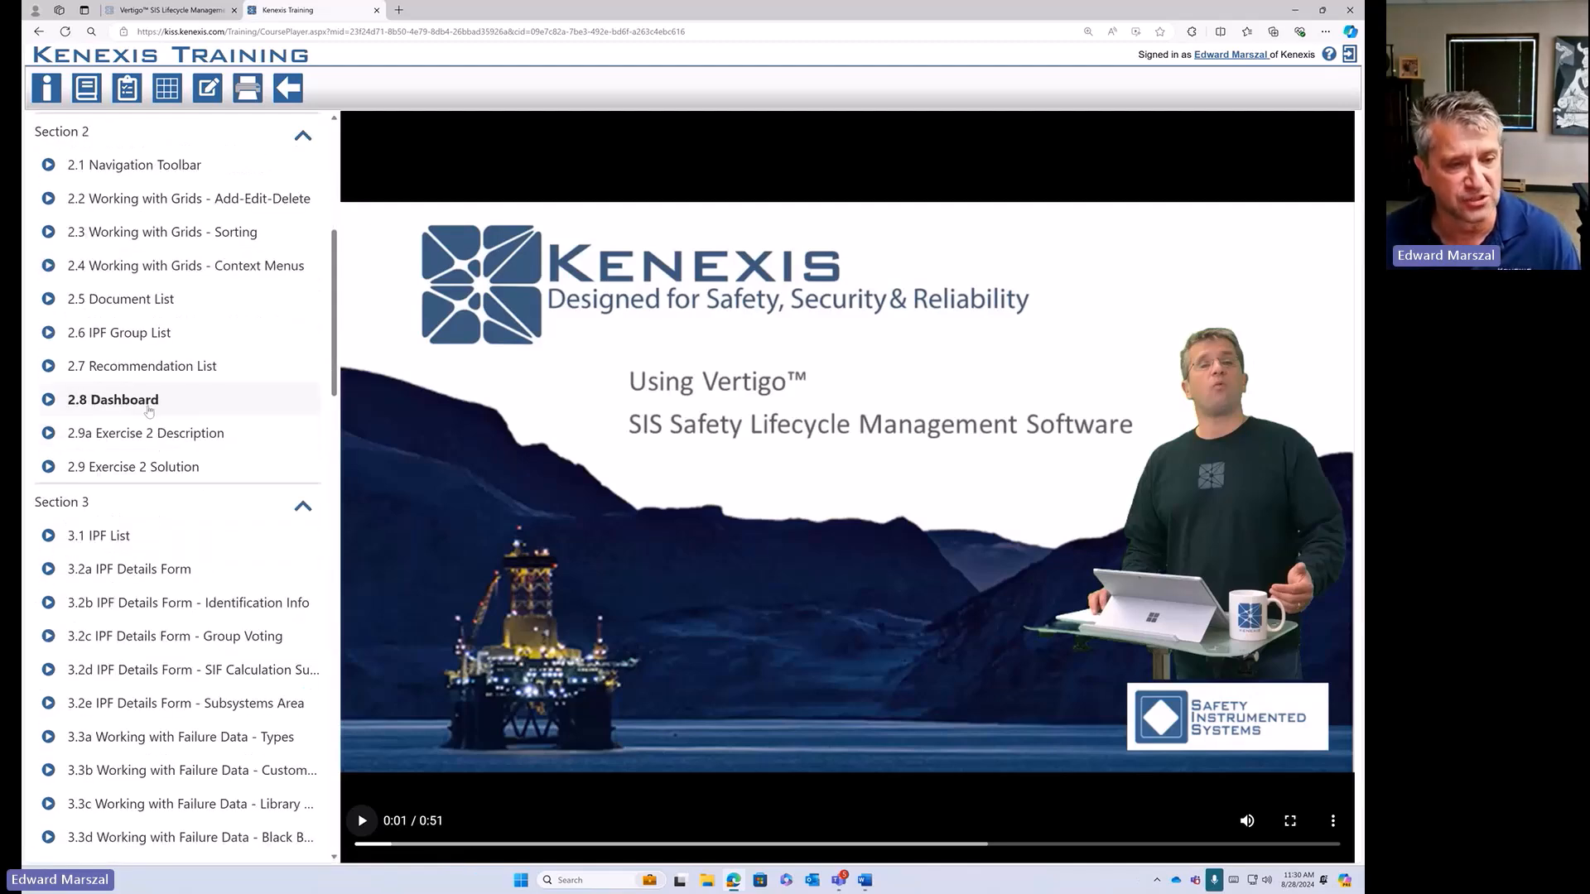
pyautogui.scroll(-1, 222, 651)
pyautogui.scroll(-7, 223, 646)
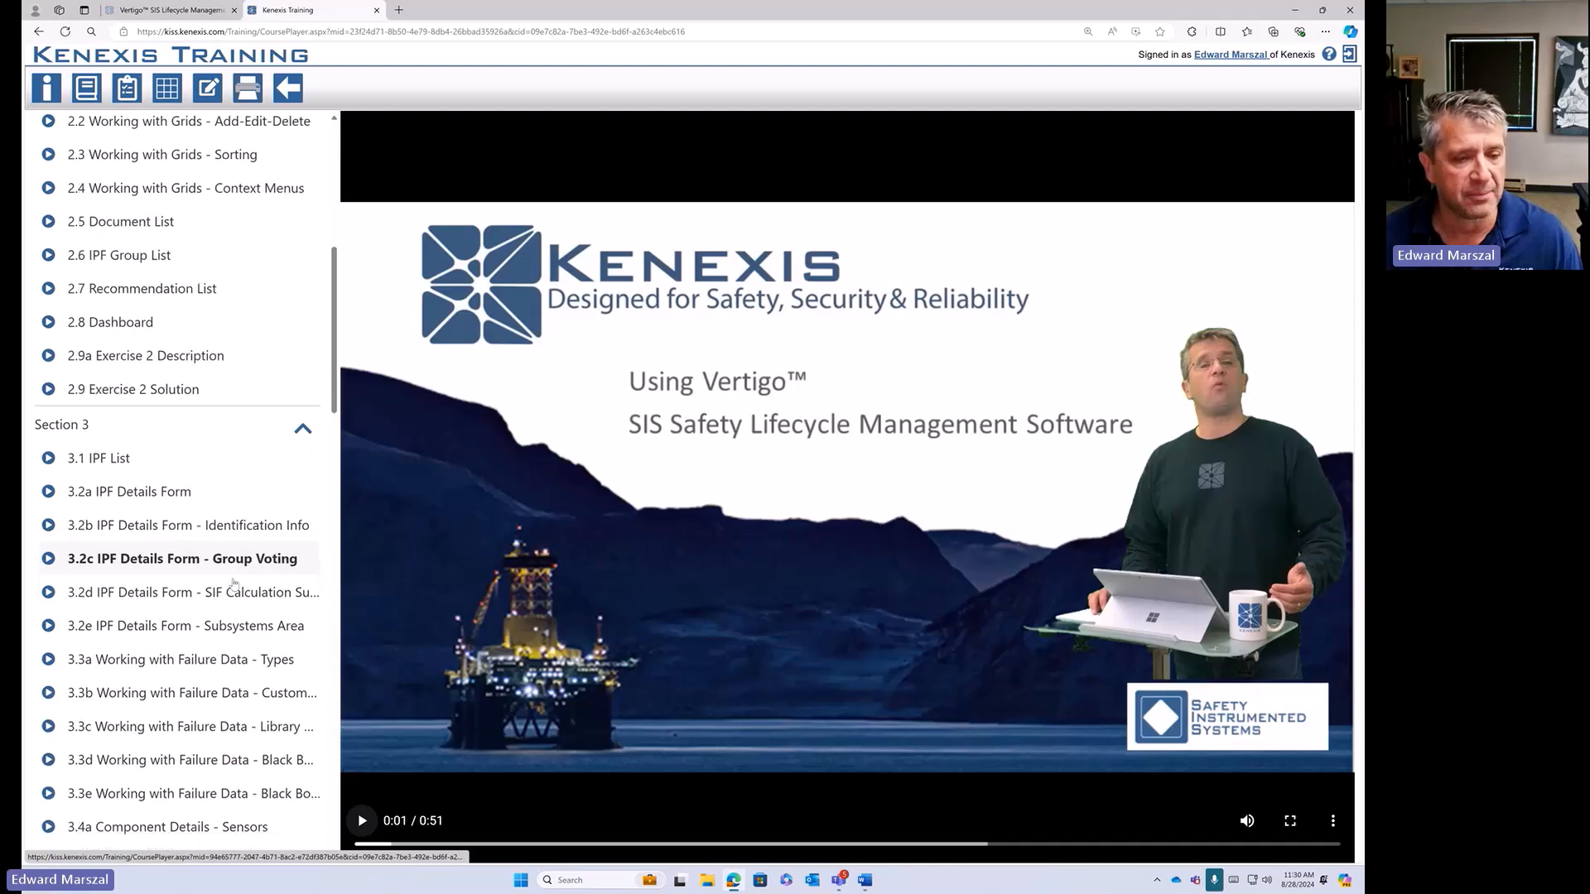
pyautogui.scroll(-20, 221, 635)
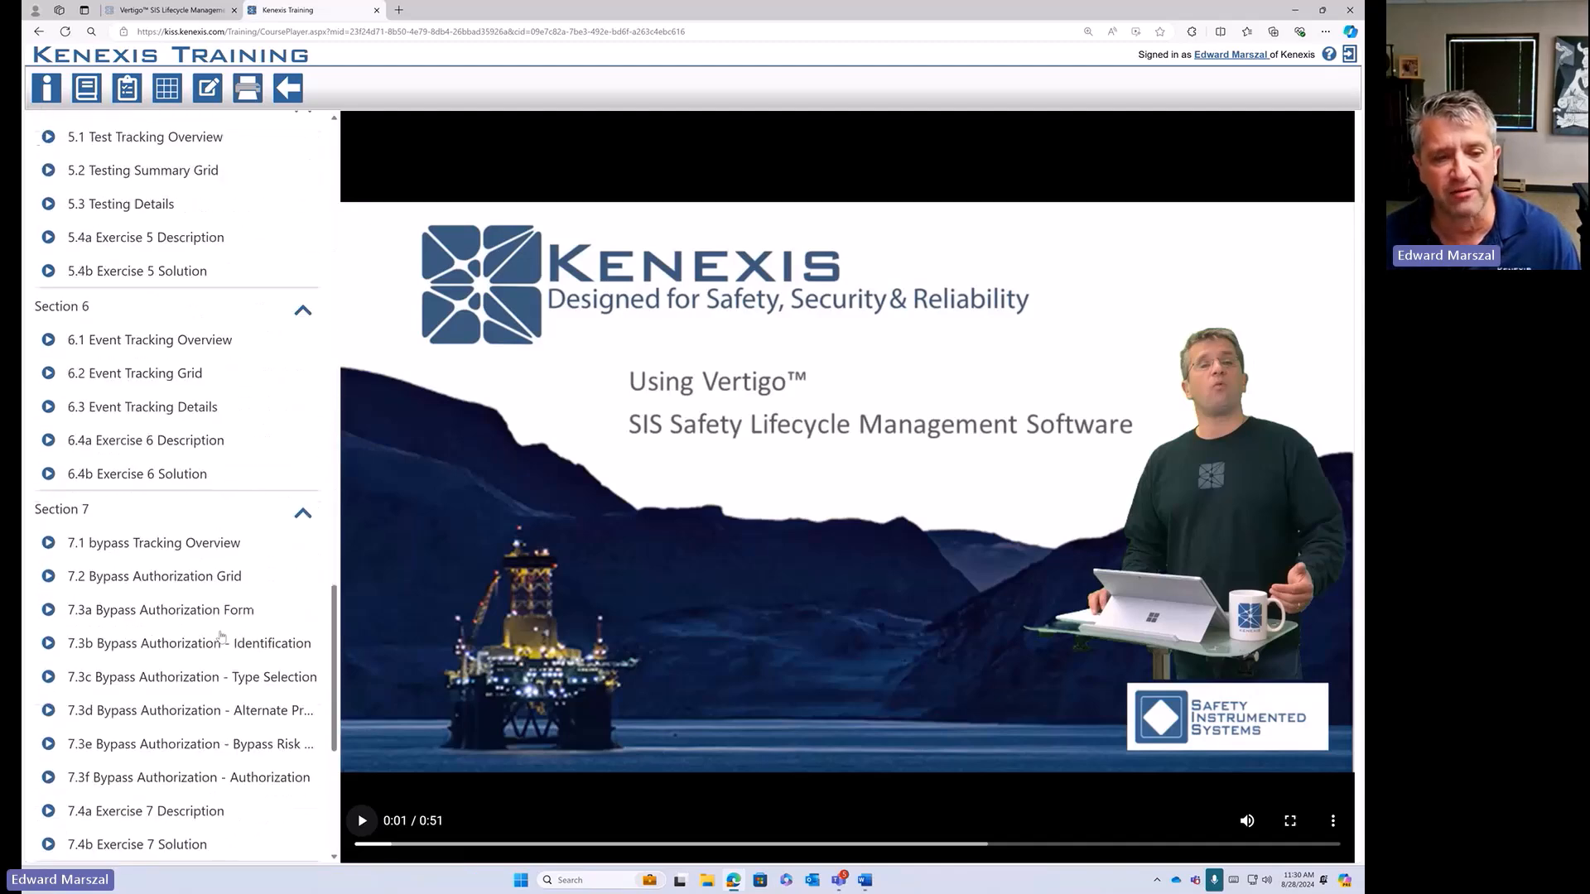
pyautogui.scroll(-1, 221, 635)
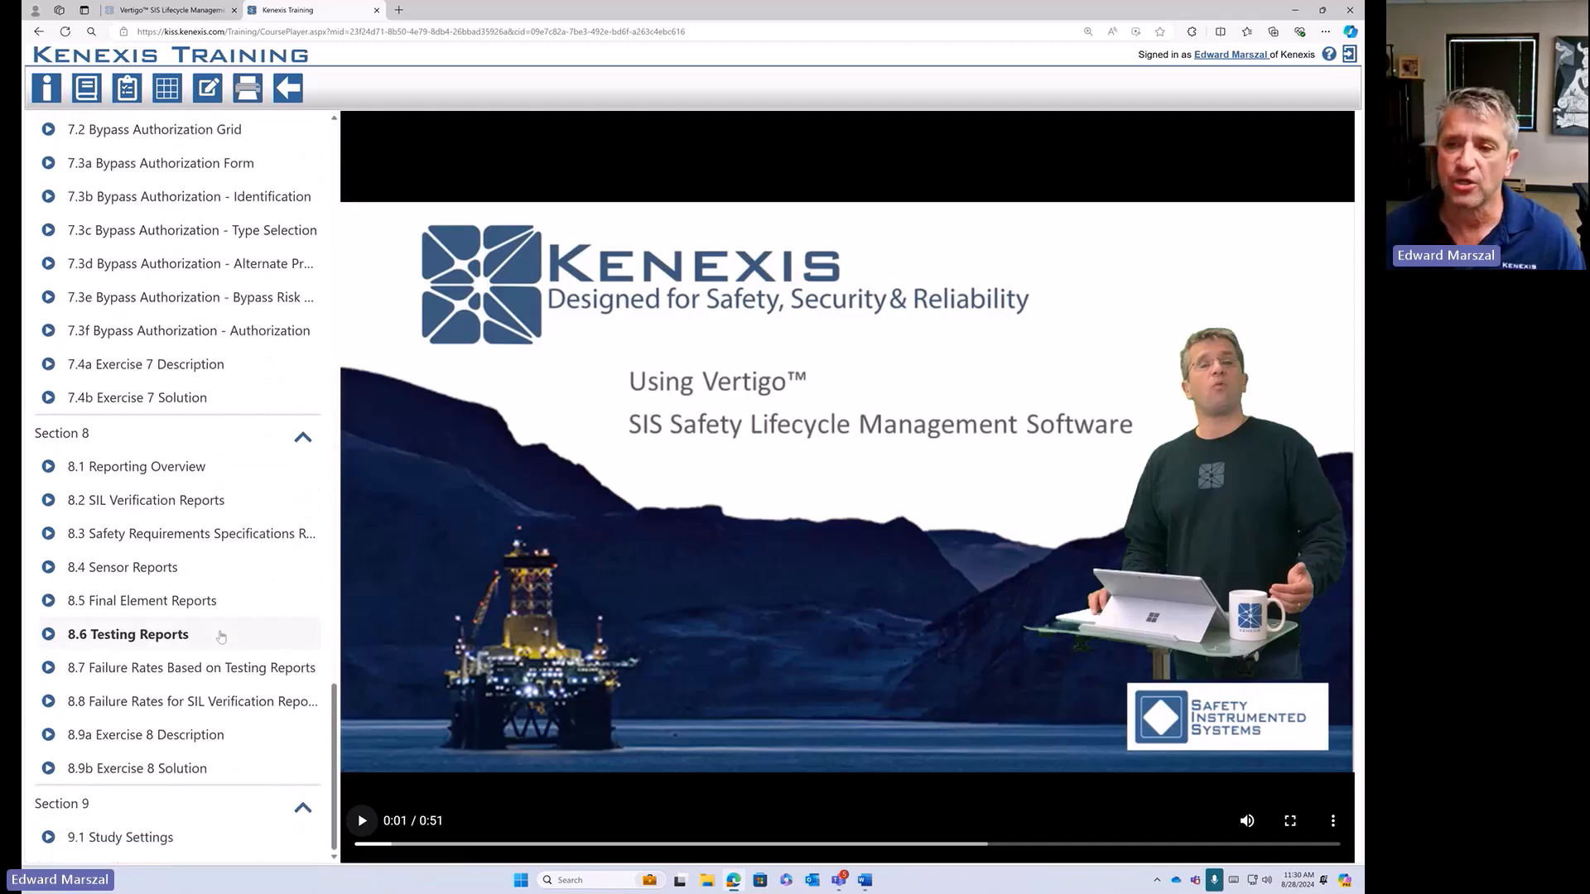
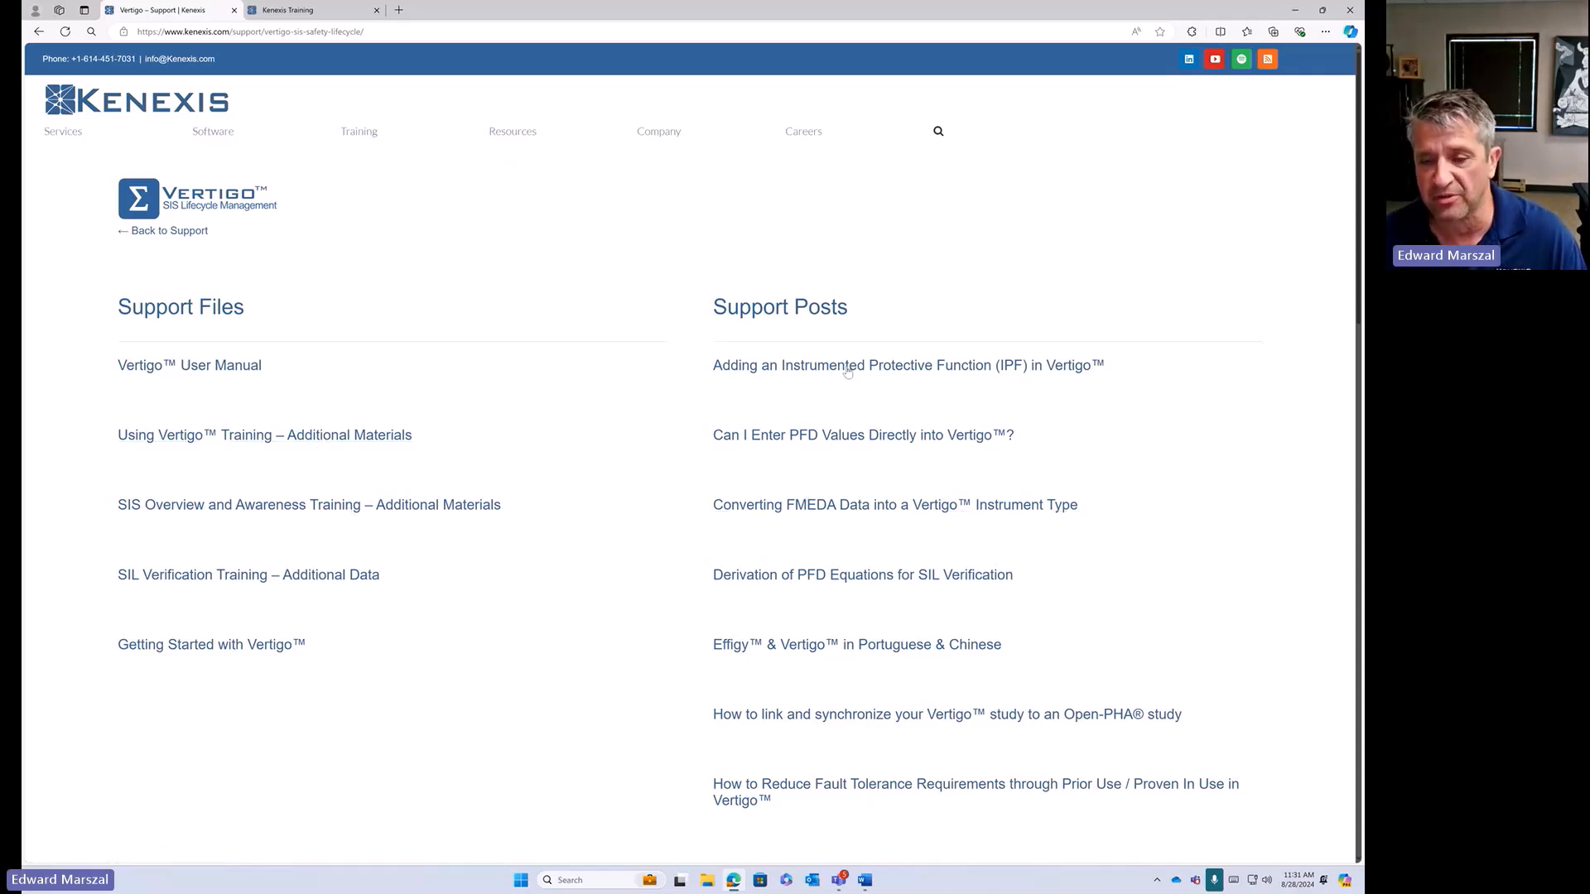
# - Look over the support files and support posts on the Vertigo support page
pyautogui.scroll(-3, 802, 495)
pyautogui.scroll(3, 891, 642)
pyautogui.scroll(1, 890, 643)
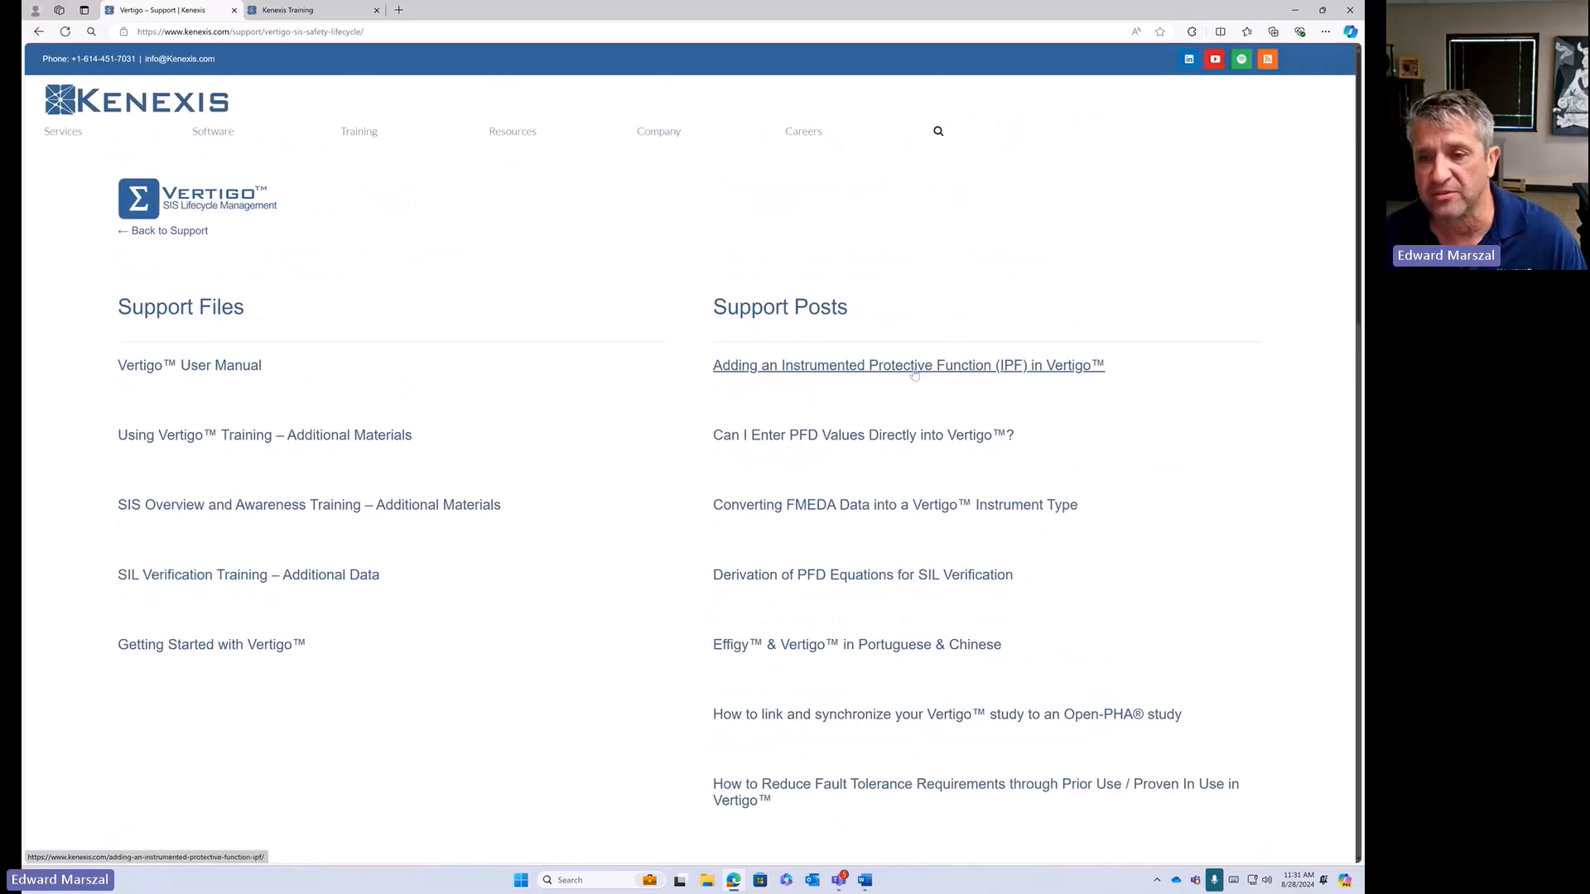
pyautogui.scroll(-3, 914, 375)
pyautogui.scroll(-3, 911, 649)
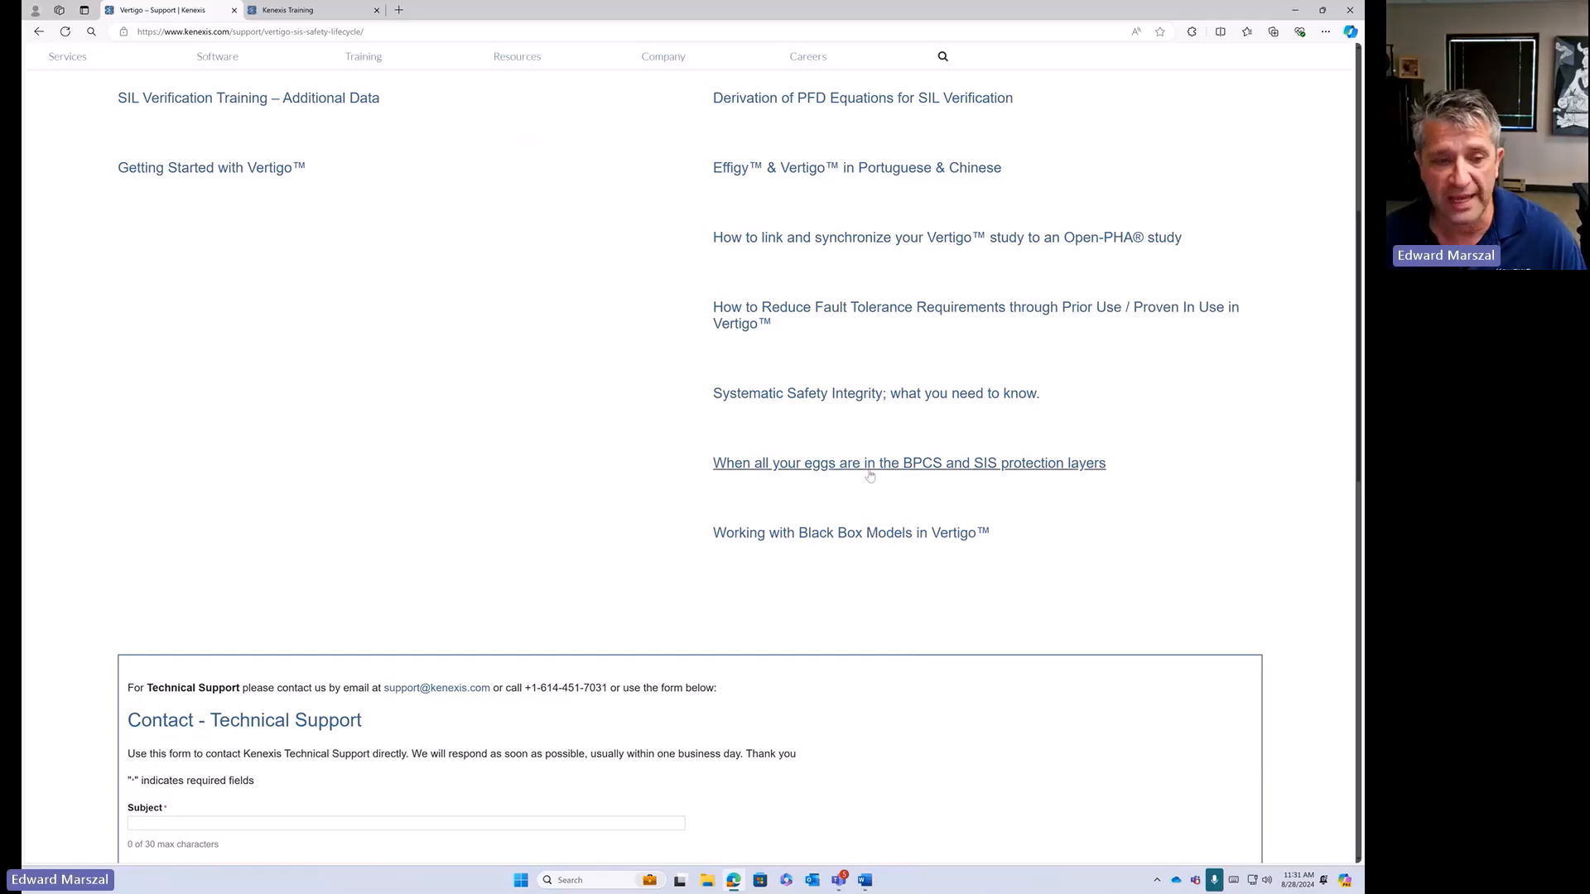
pyautogui.scroll(4, 880, 526)
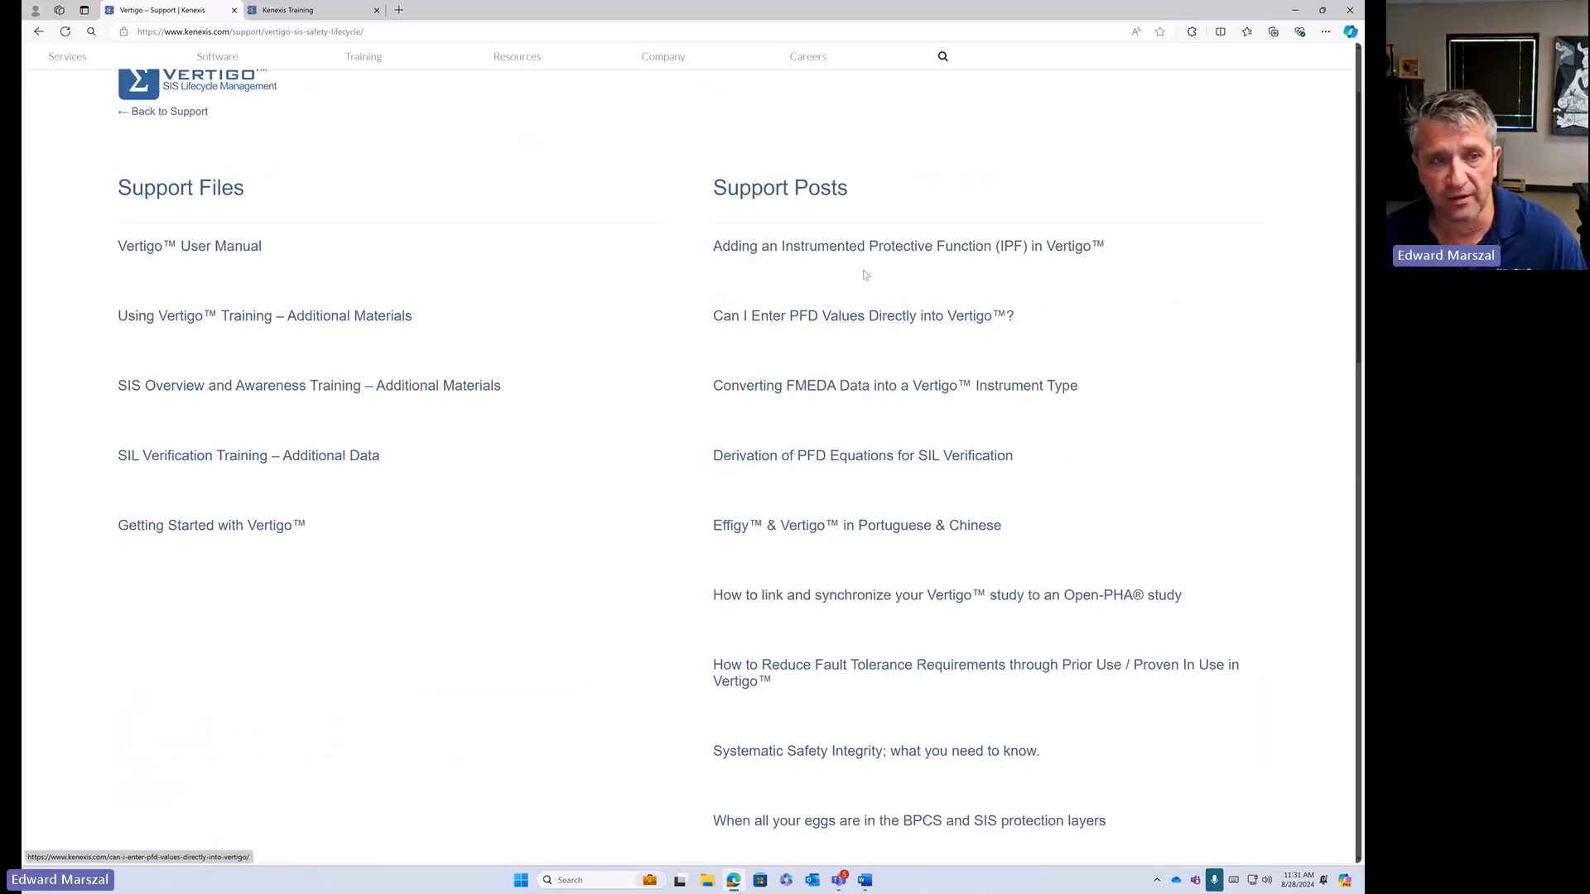
# - Go to the Technical Support contact form and highlight the support phone number above it
pyautogui.scroll(-10, 798, 468)
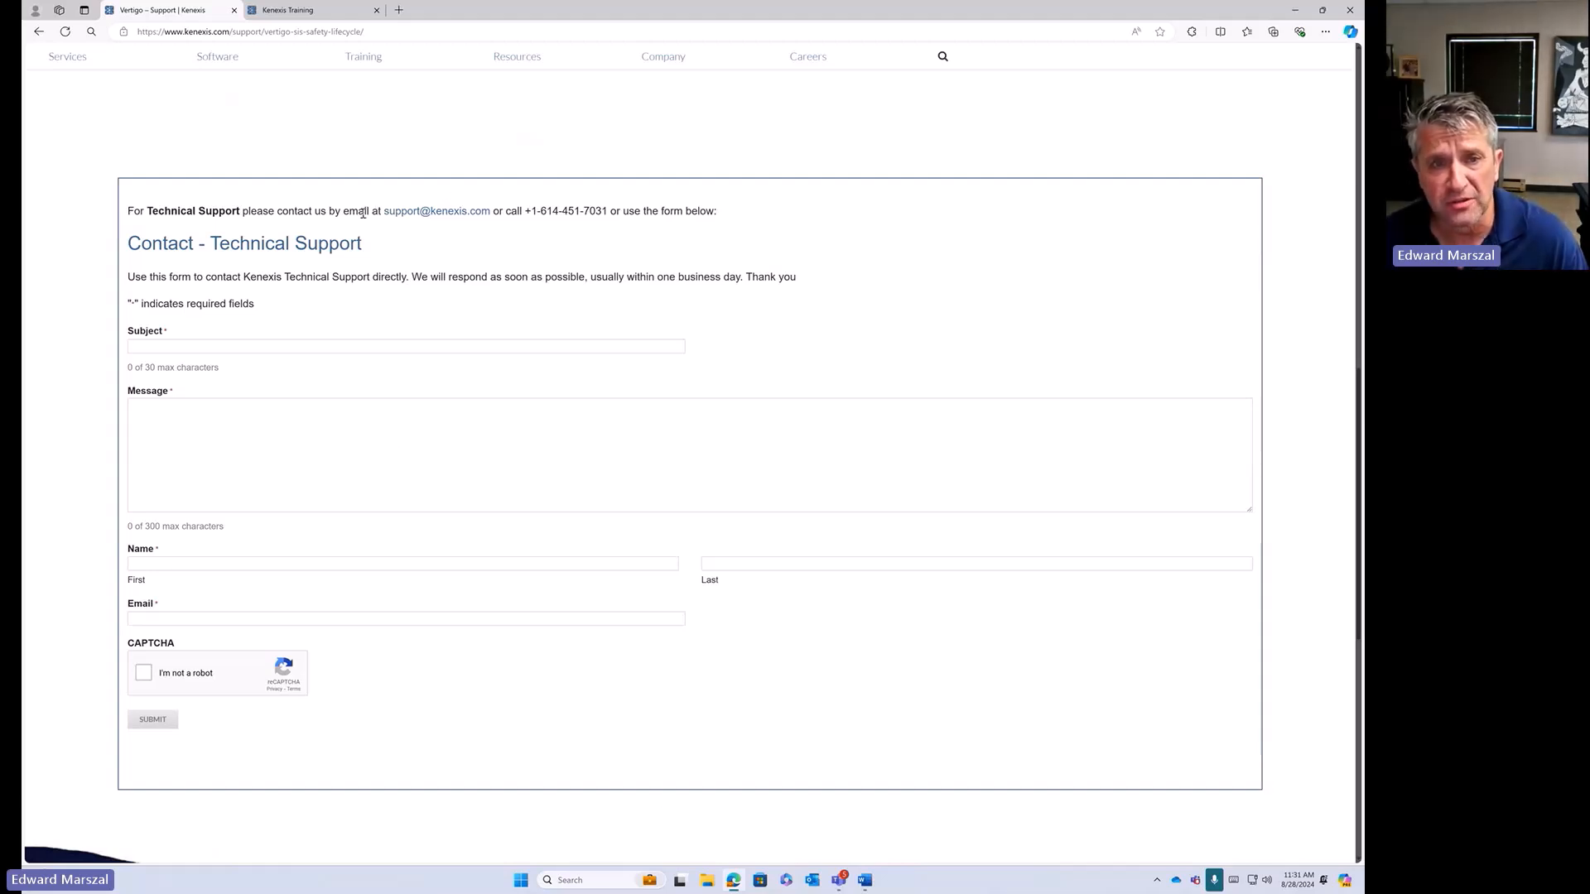
pyautogui.moveTo(365, 212); pyautogui.dragTo(636, 212)
pyautogui.click(553, 212)
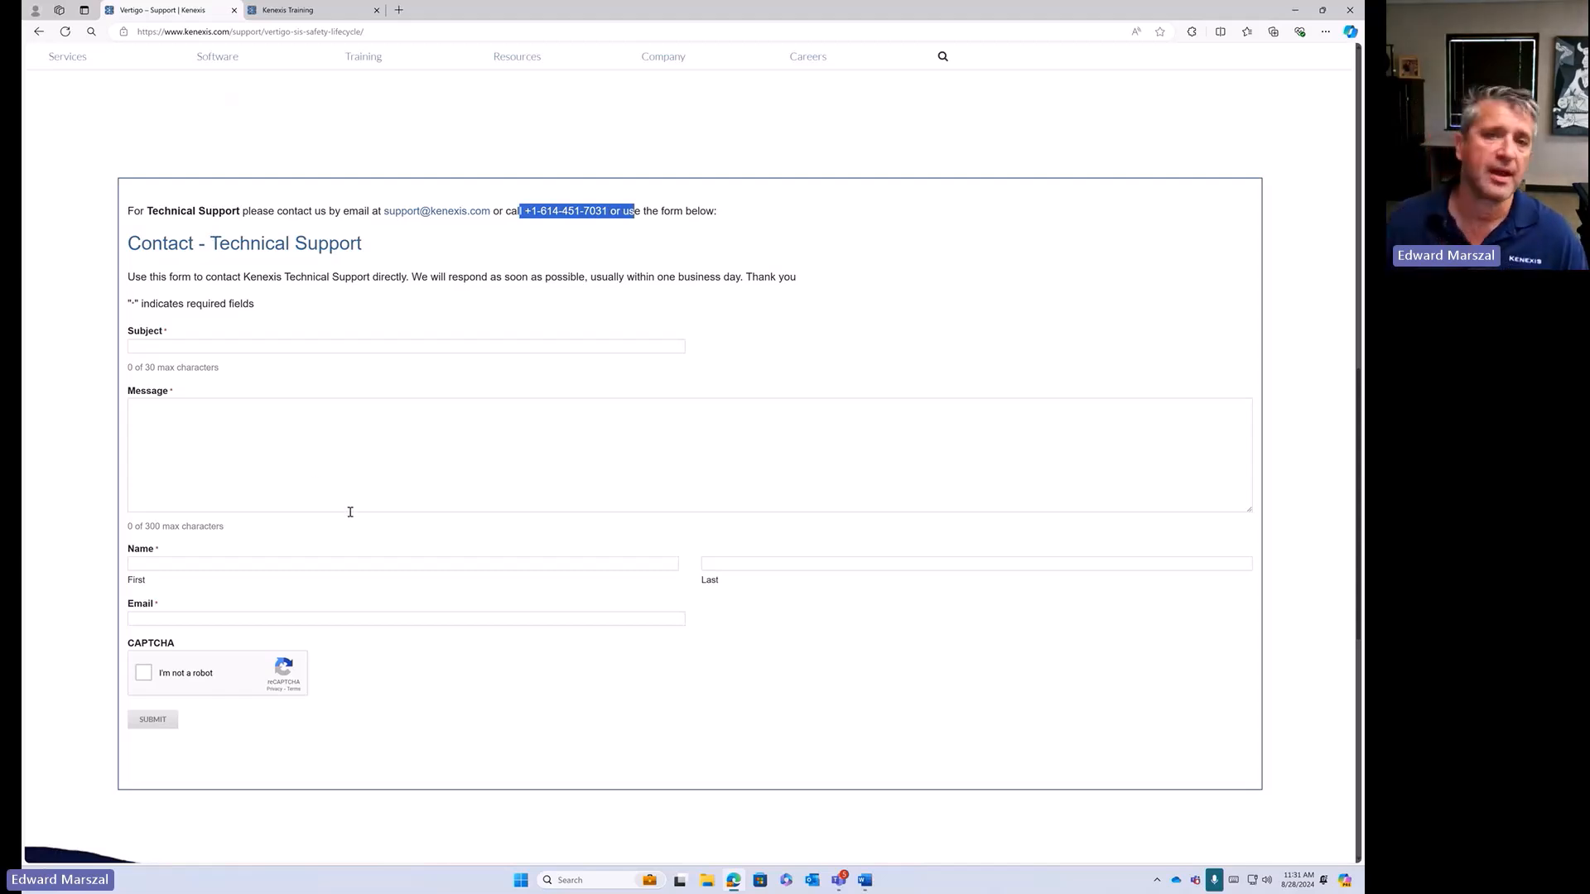
# - Switch to the Kenexis Integrated Safety Suite, filter the facilities by "general", and open the Texas City Gas Plant's Separations Area under General Oil and Gas Operating Company
pyautogui.click(321, 12)
pyautogui.click(282, 96)
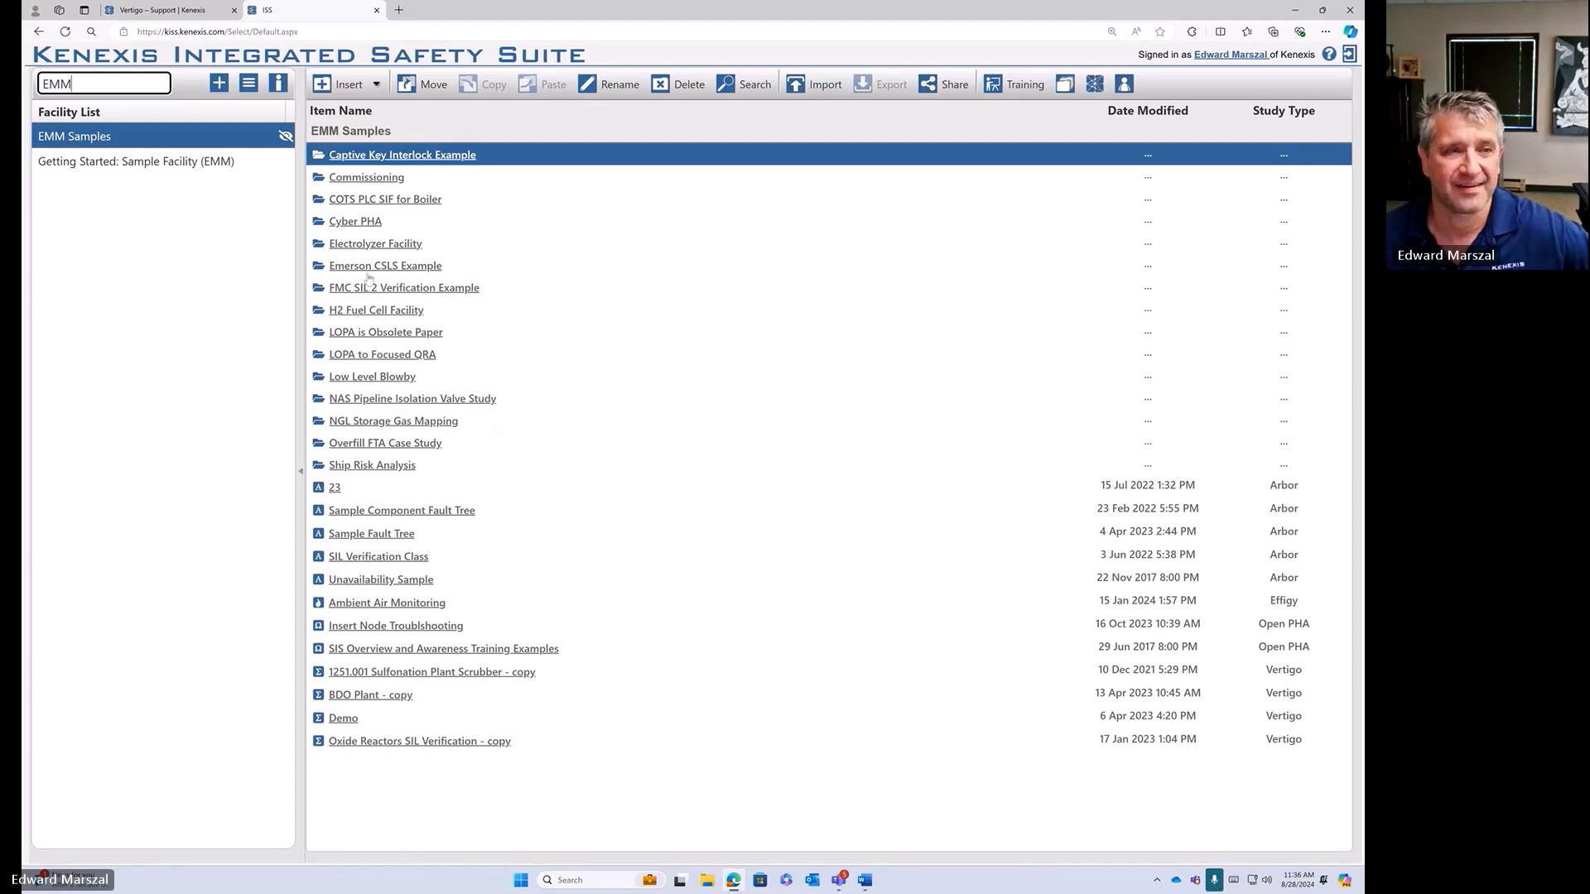
pyautogui.moveTo(99, 86); pyautogui.dragTo(29, 84)
pyautogui.write('general')
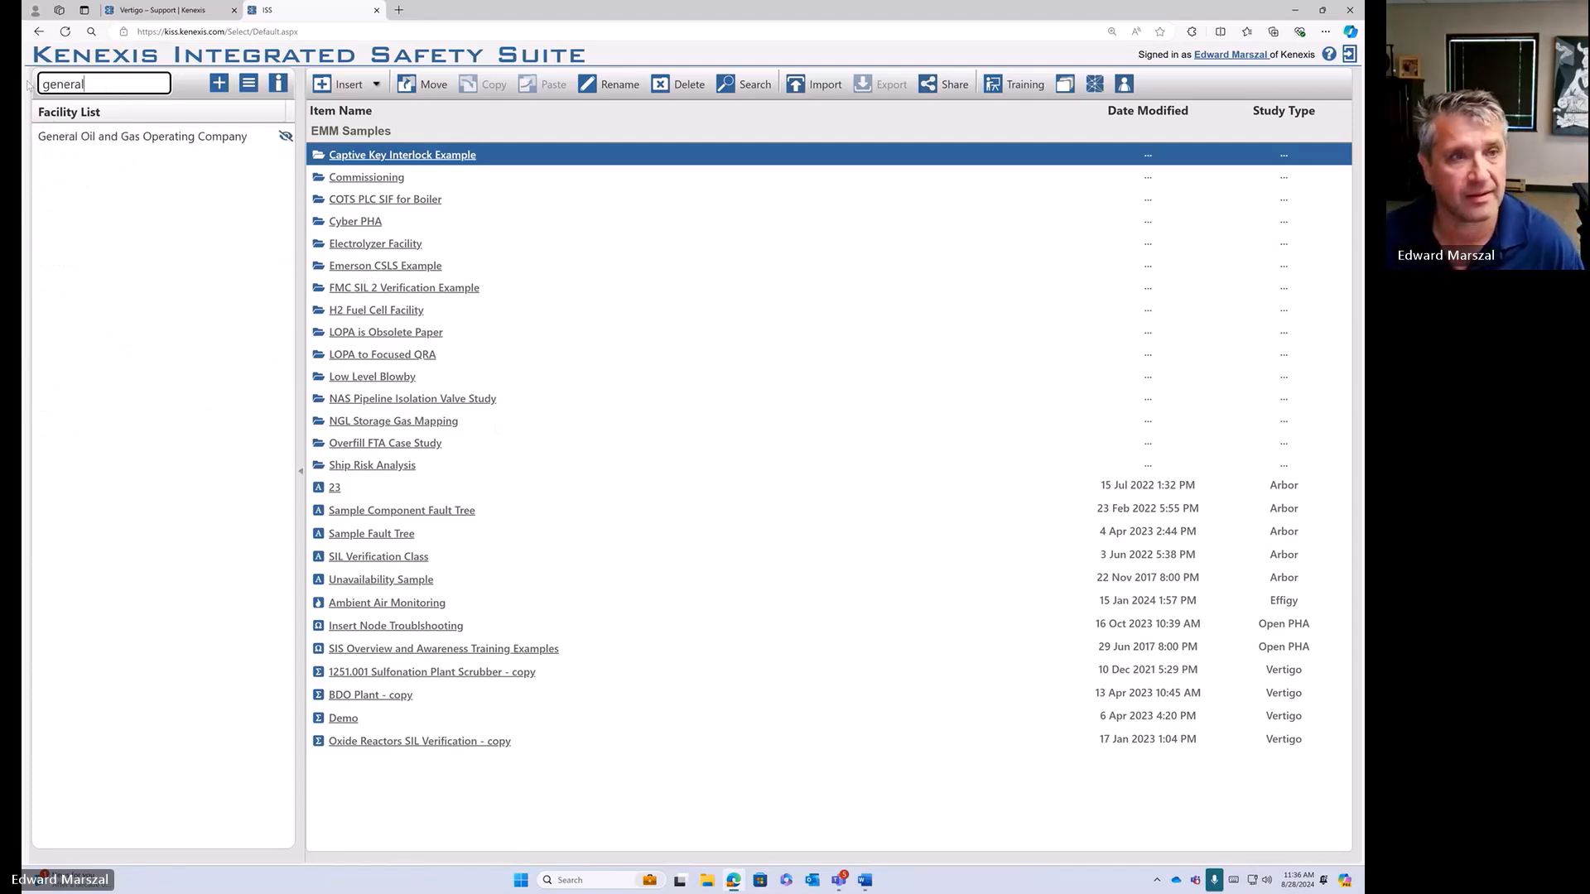
pyautogui.click(217, 140)
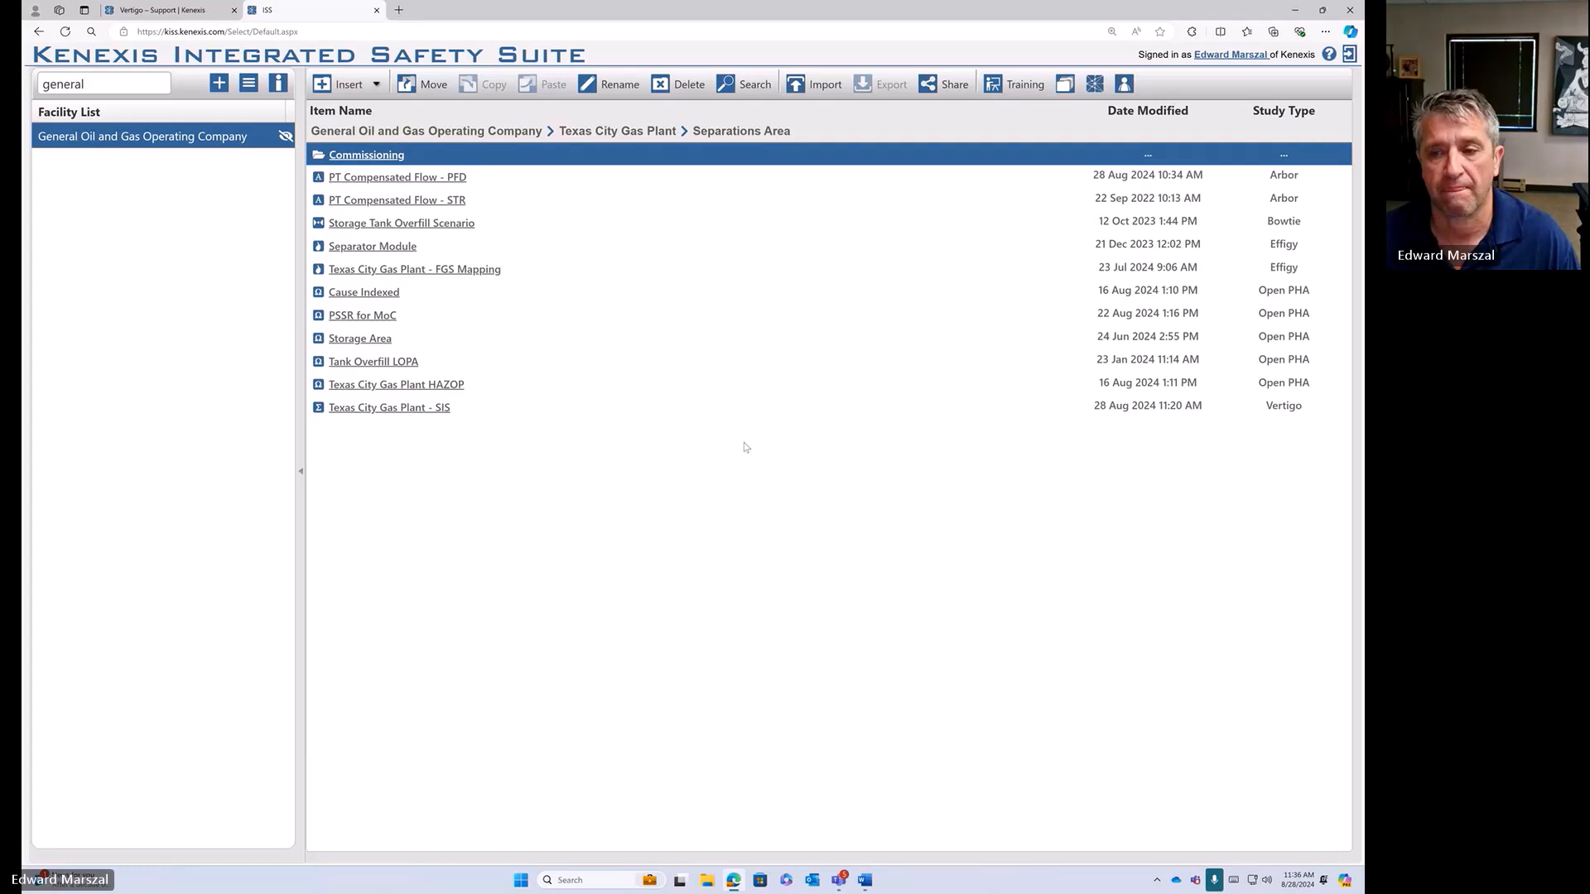
pyautogui.click(785, 417)
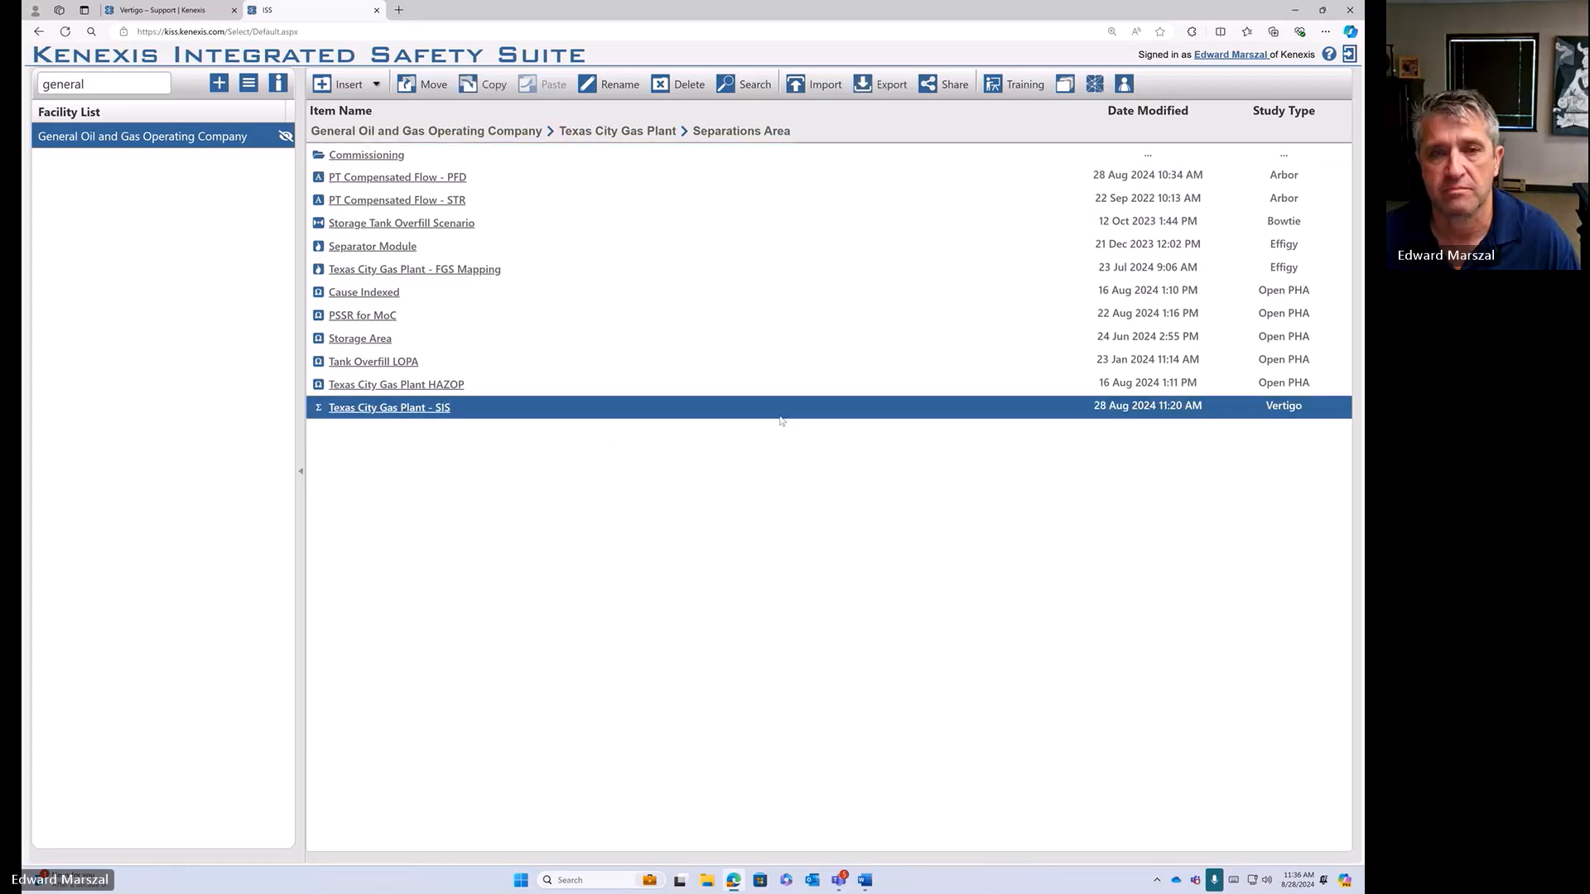
pyautogui.click(601, 178)
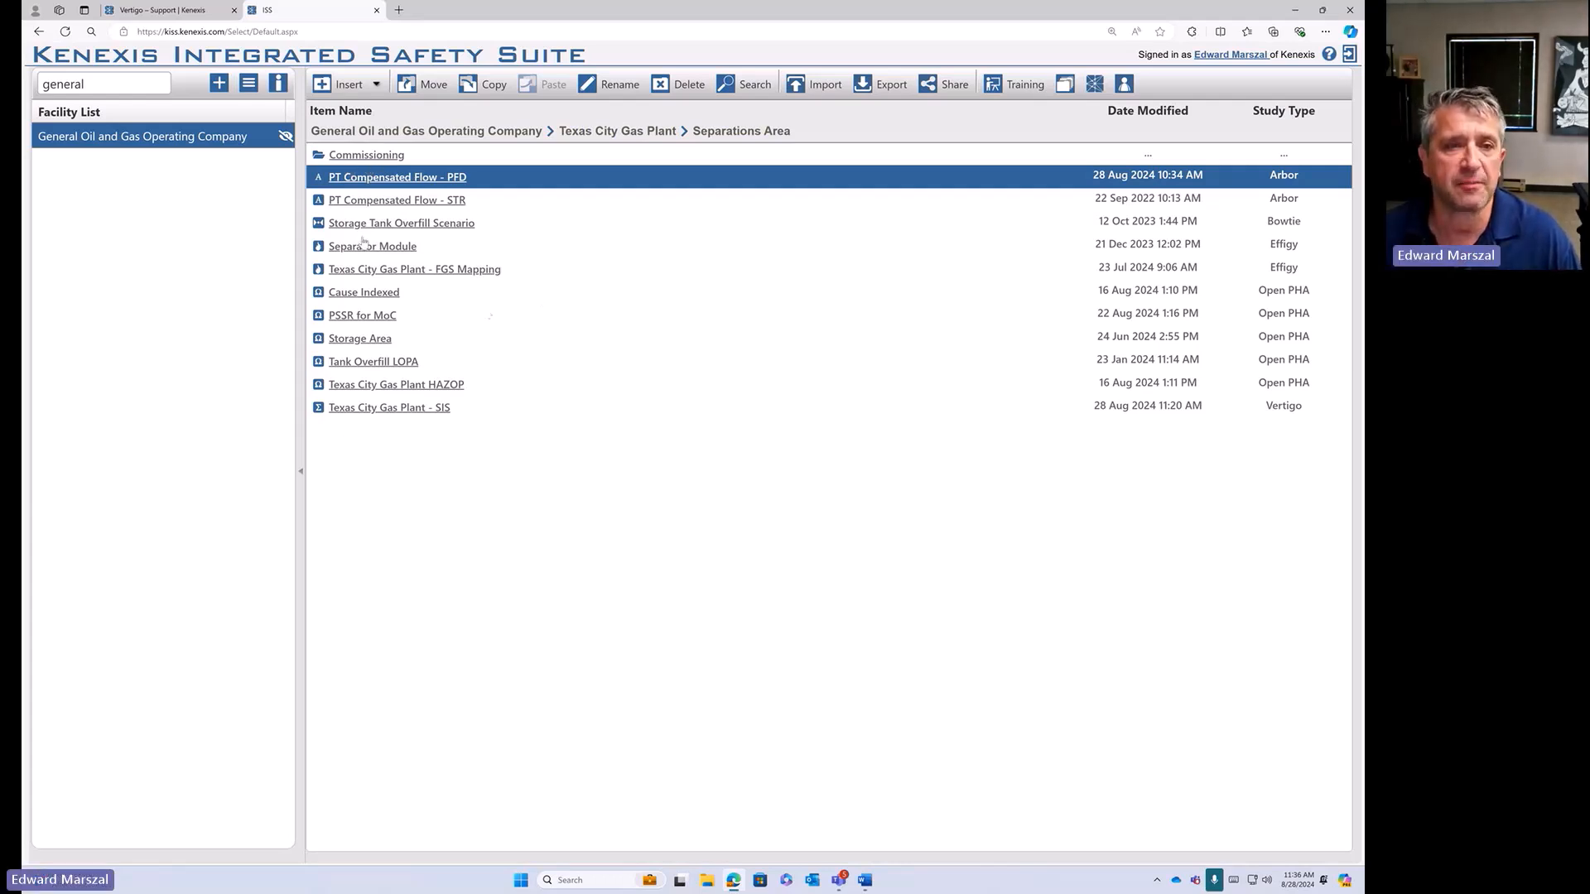
# - Open the Separations Area SIS Commissioning study from the Commissioning folder and display the check list worksheet for LT-101B
pyautogui.click(374, 156)
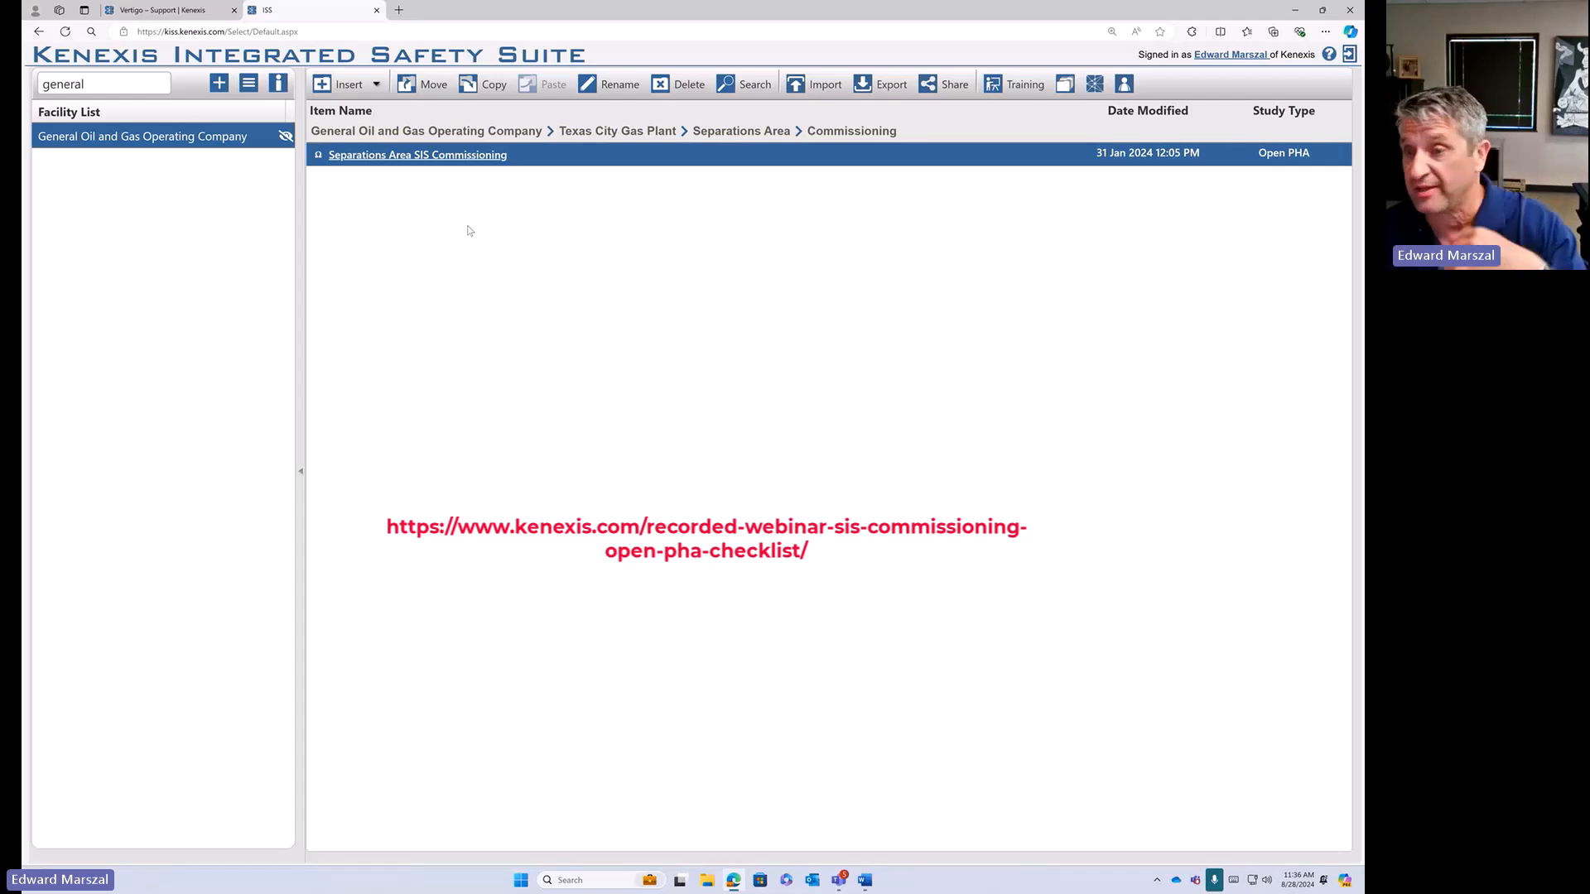
pyautogui.click(443, 161)
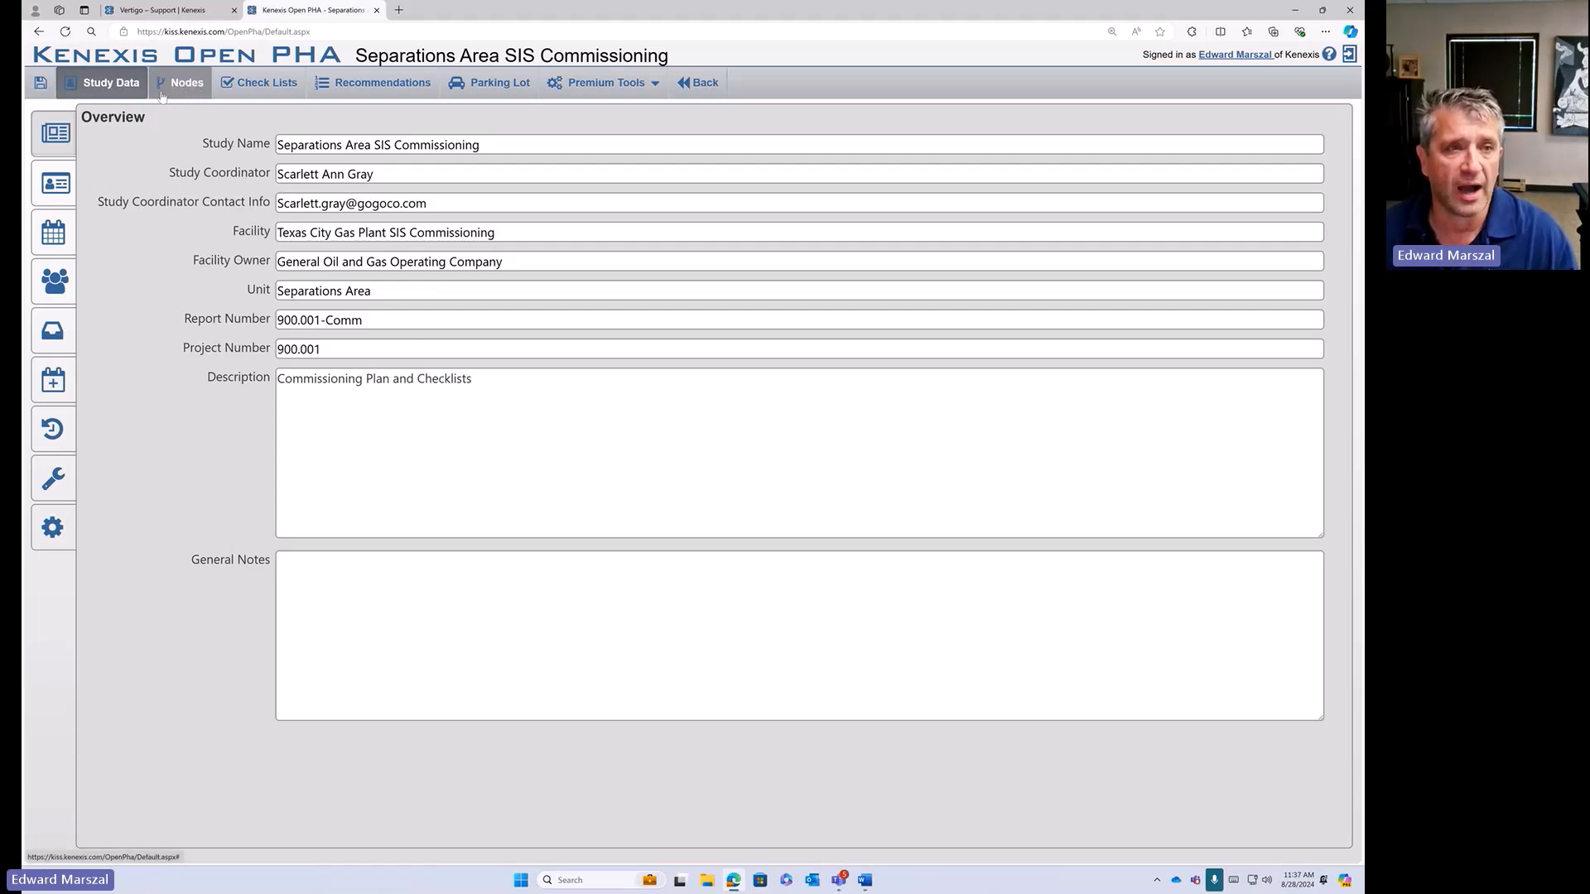
pyautogui.click(268, 84)
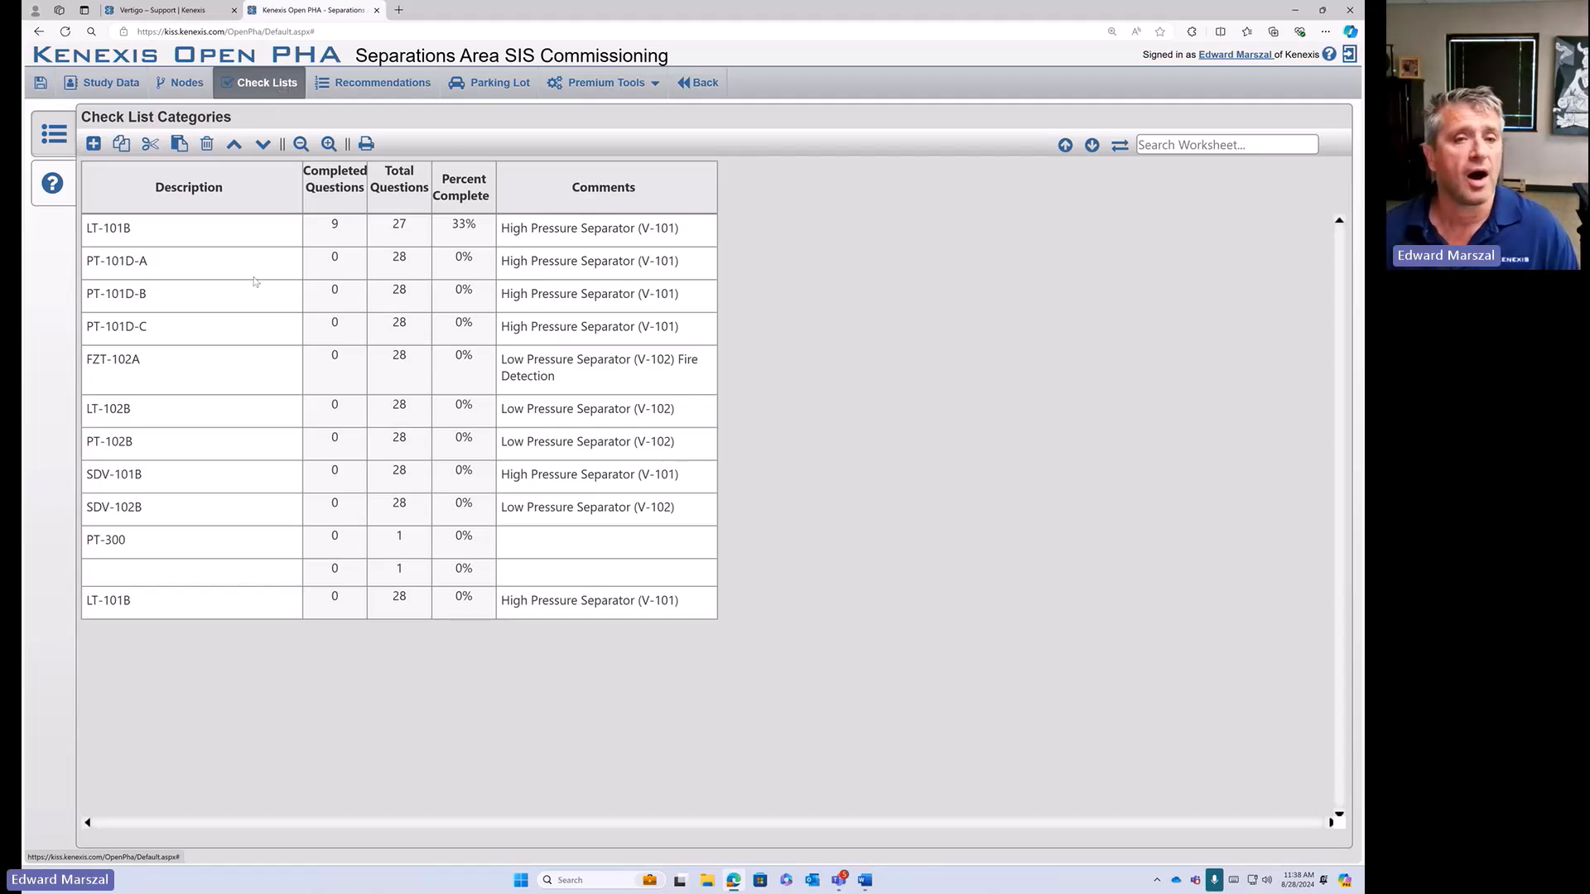
pyautogui.click(120, 242)
pyautogui.click(58, 195)
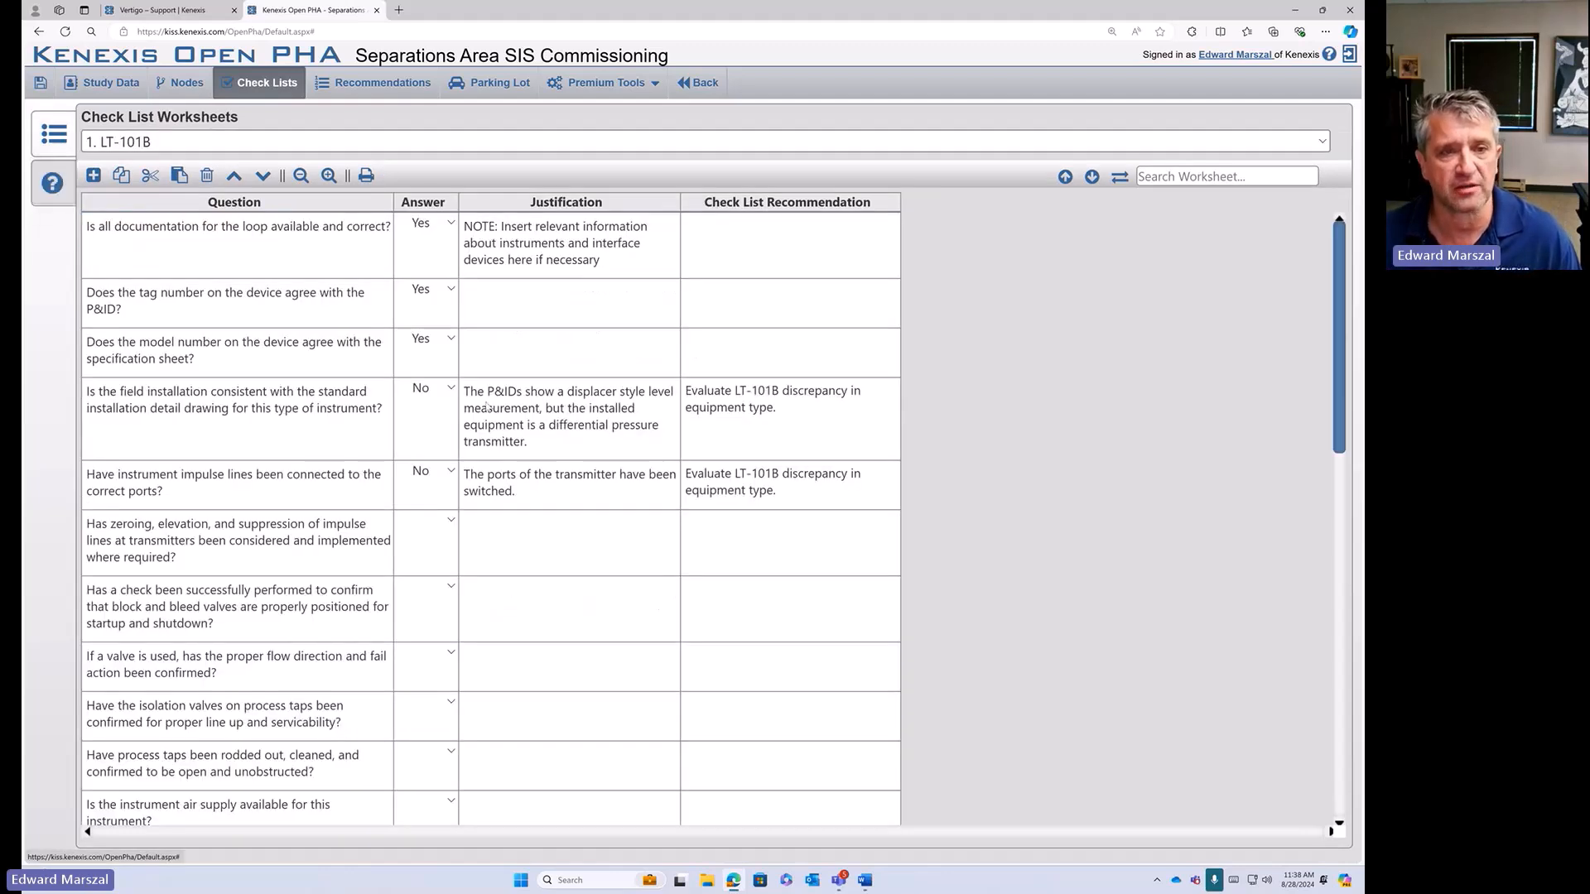
# - Look through the LT-101B commissioning questions, from loop documentation to field installation, with their answers, justifications and recommendations
pyautogui.scroll(-3, 323, 497)
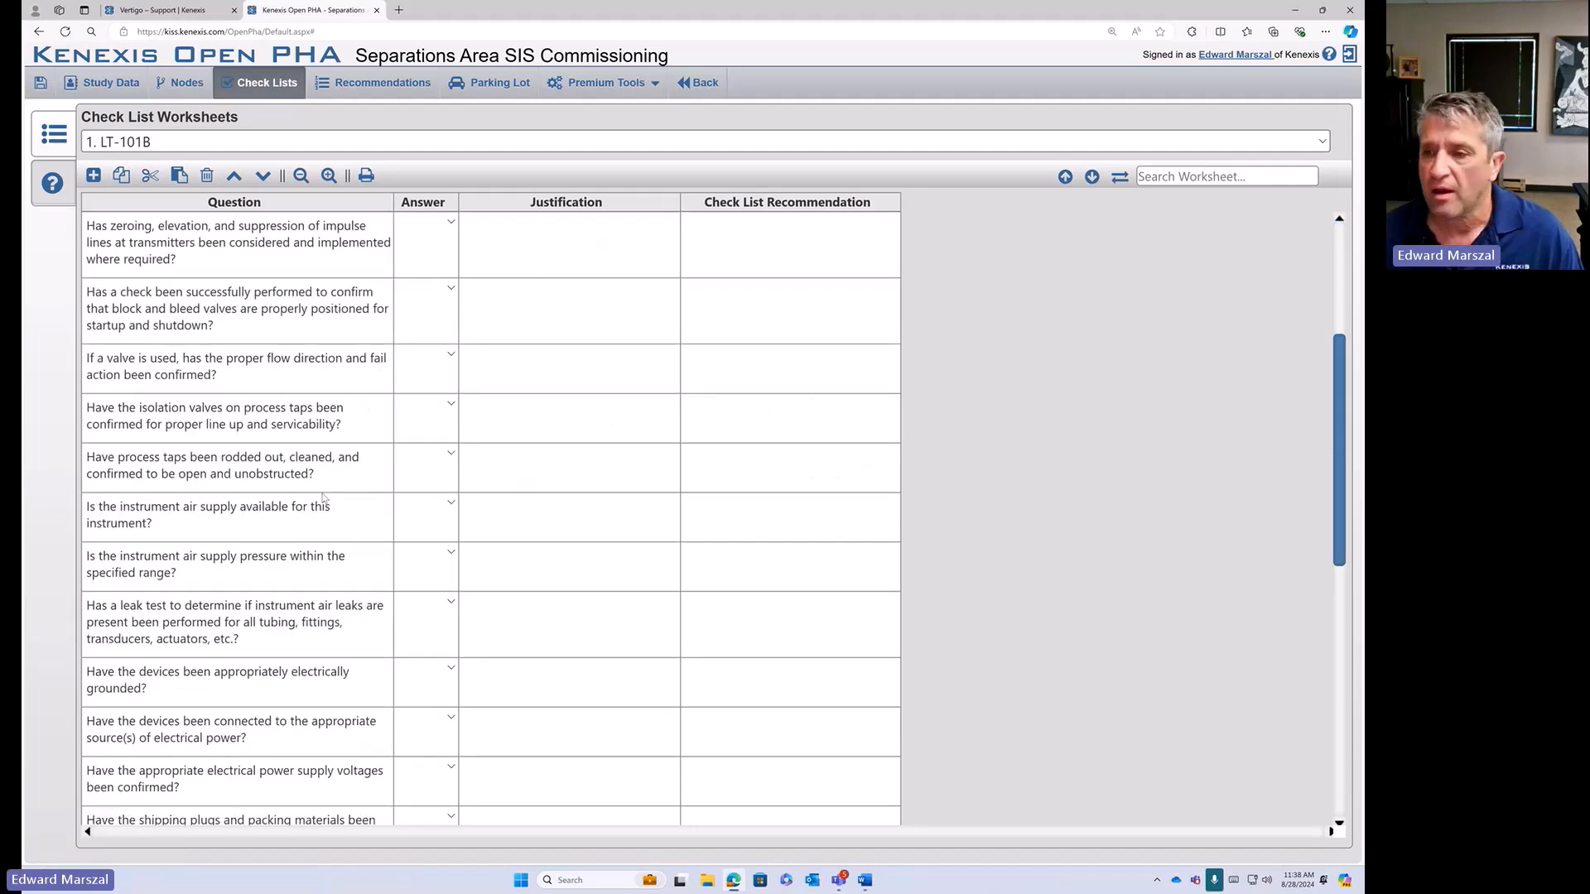
pyautogui.scroll(-5, 323, 497)
pyautogui.scroll(8, 323, 496)
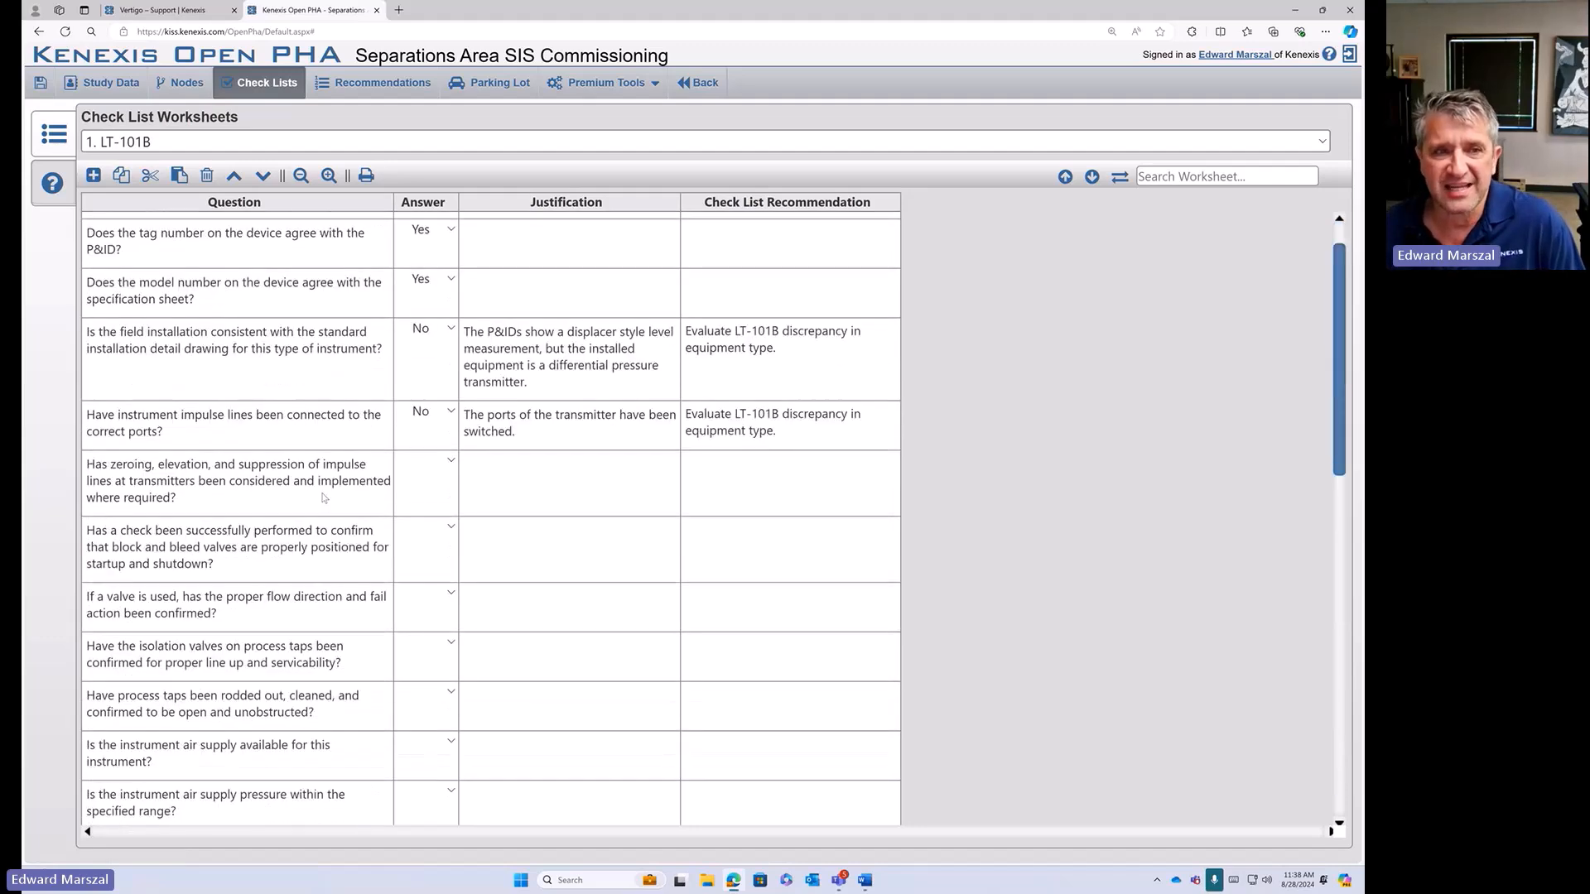
pyautogui.scroll(1, 323, 497)
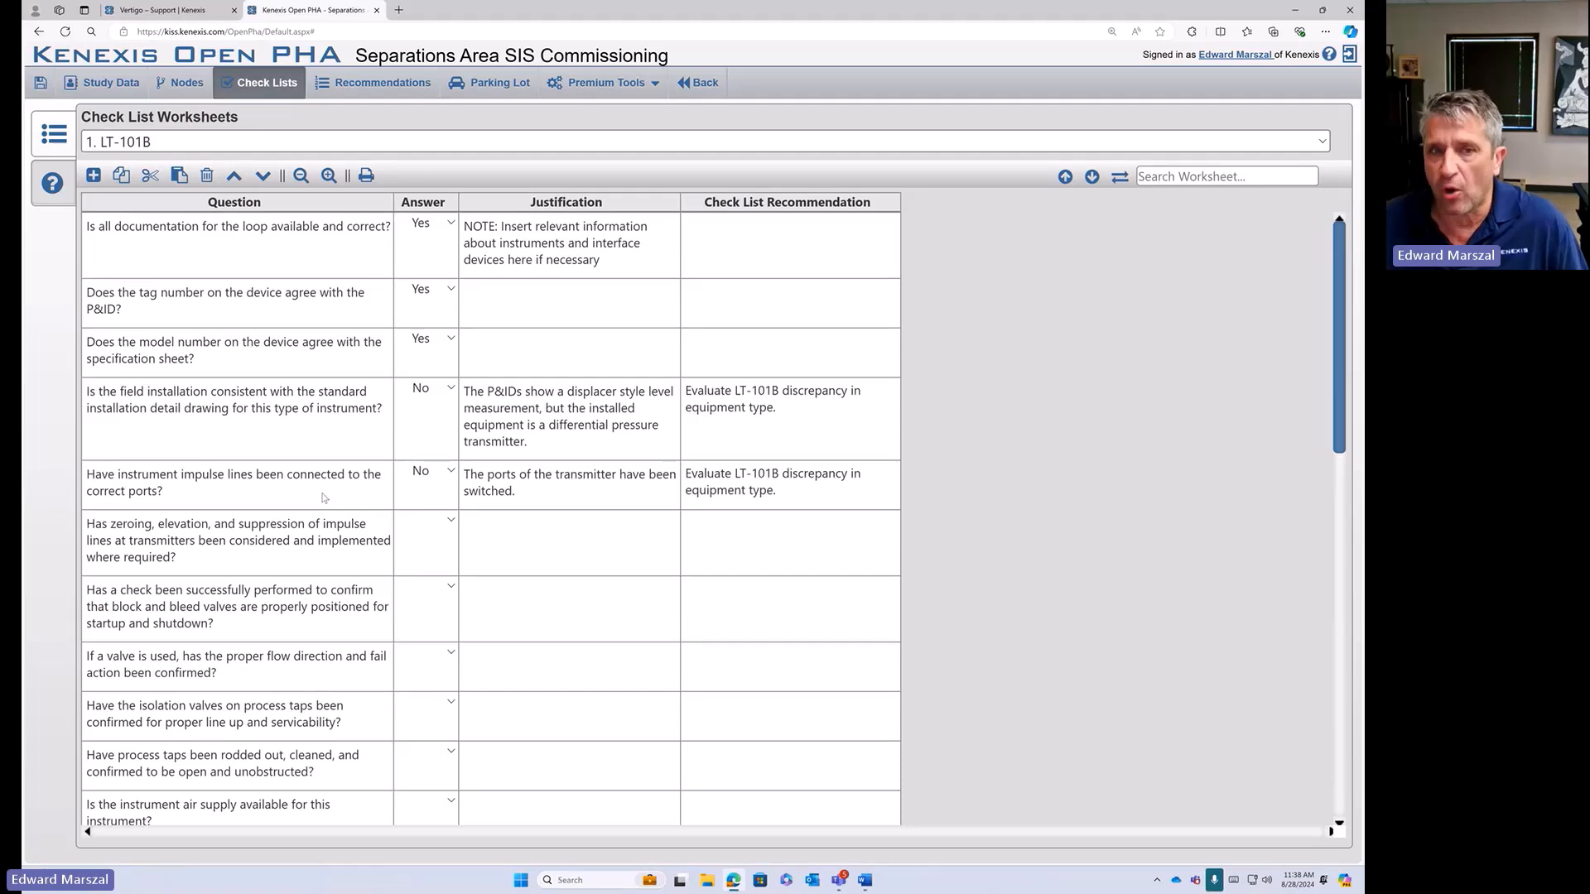
pyautogui.click(274, 253)
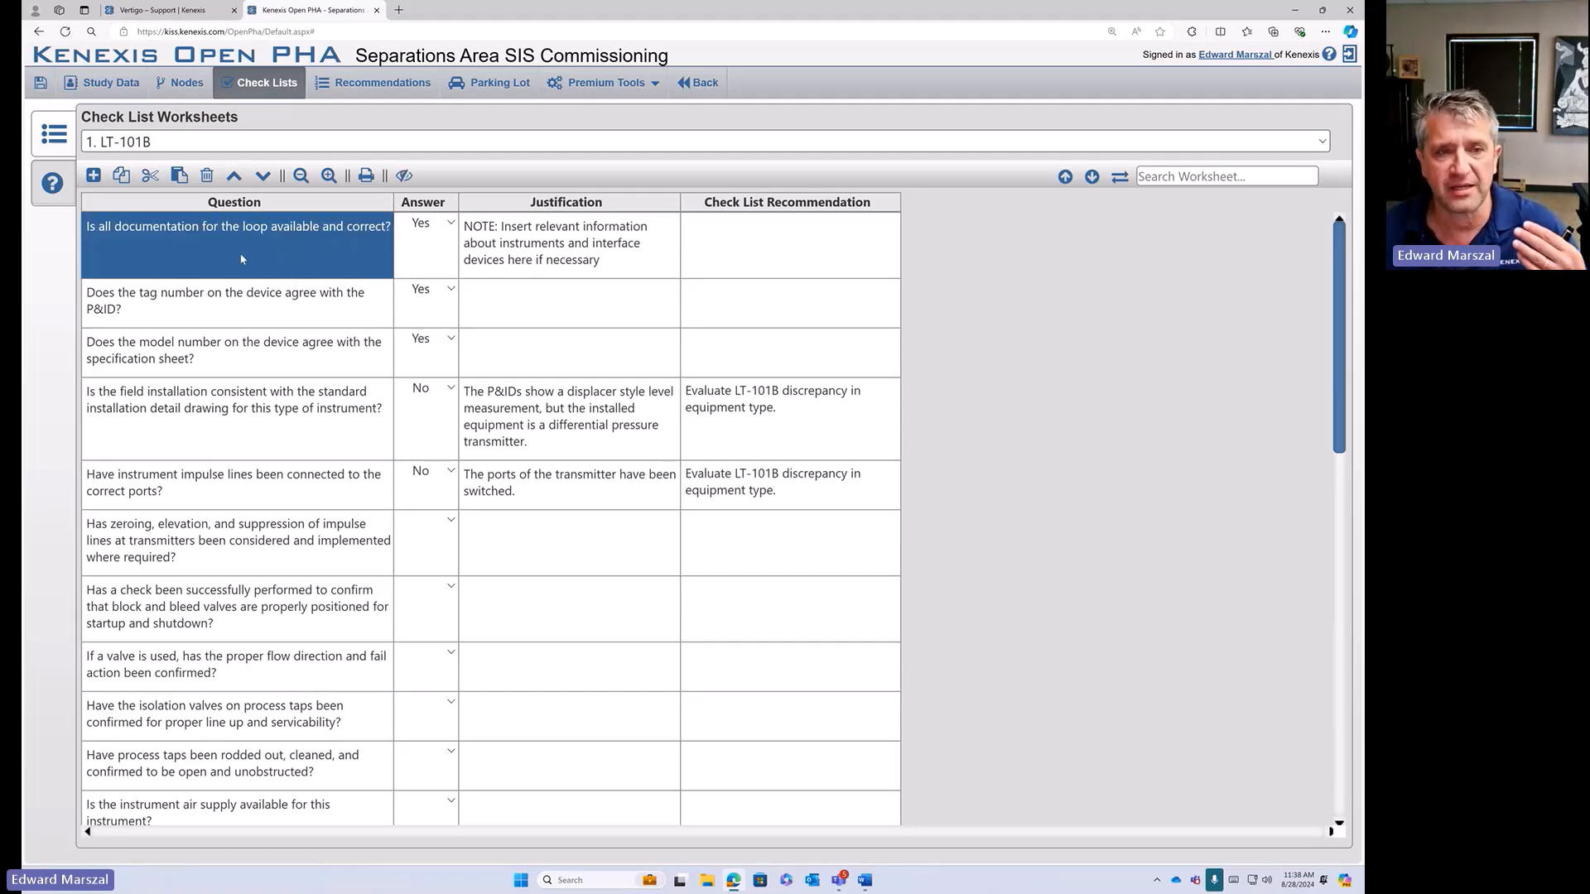
pyautogui.click(235, 315)
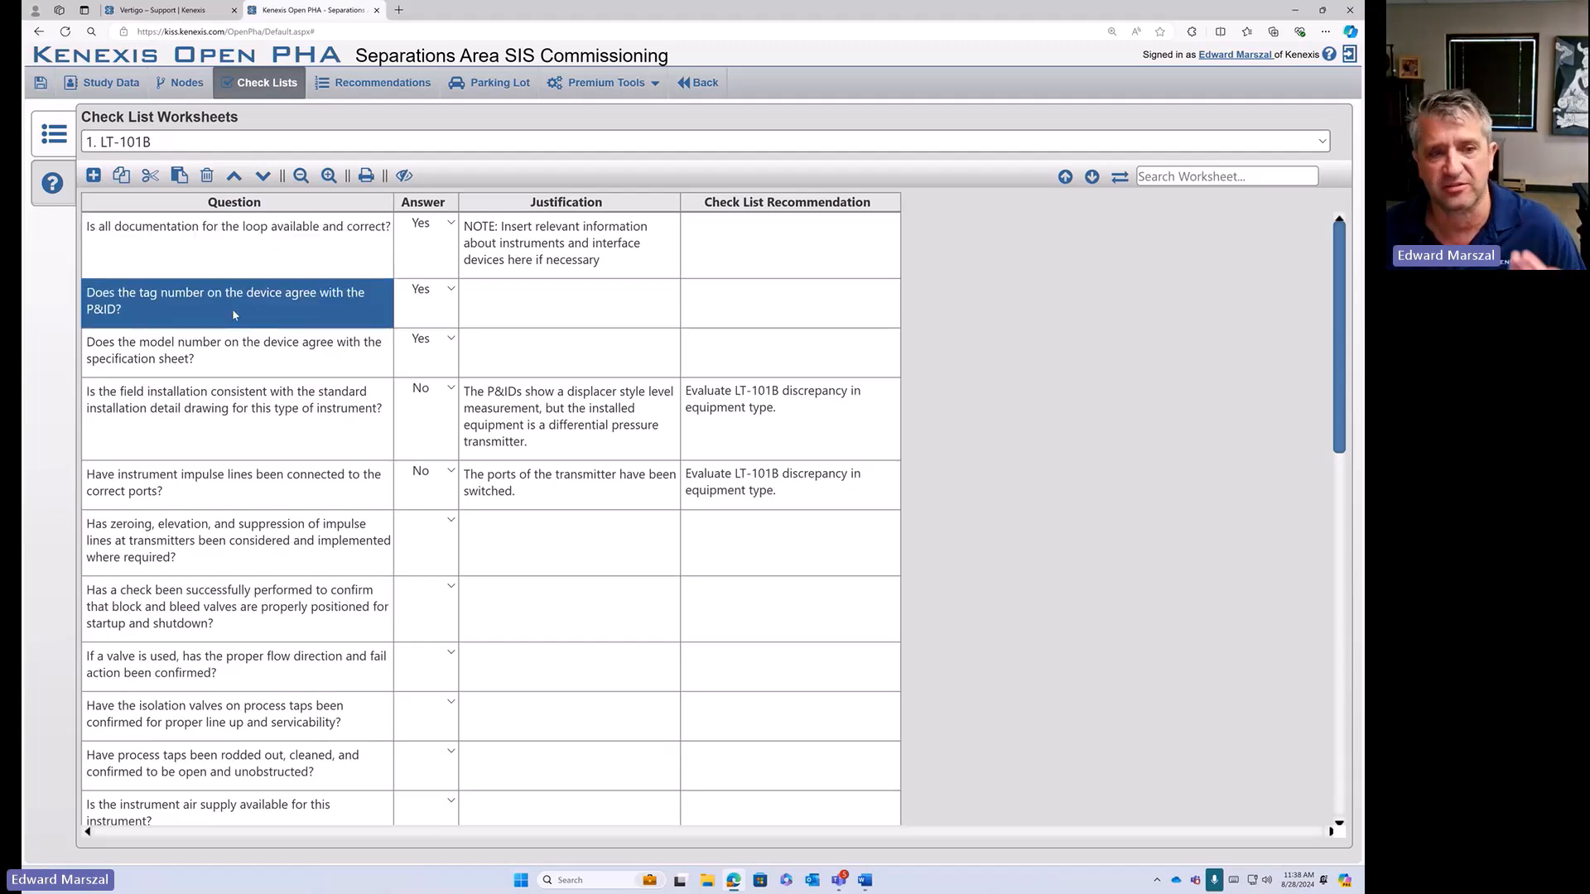
pyautogui.click(251, 374)
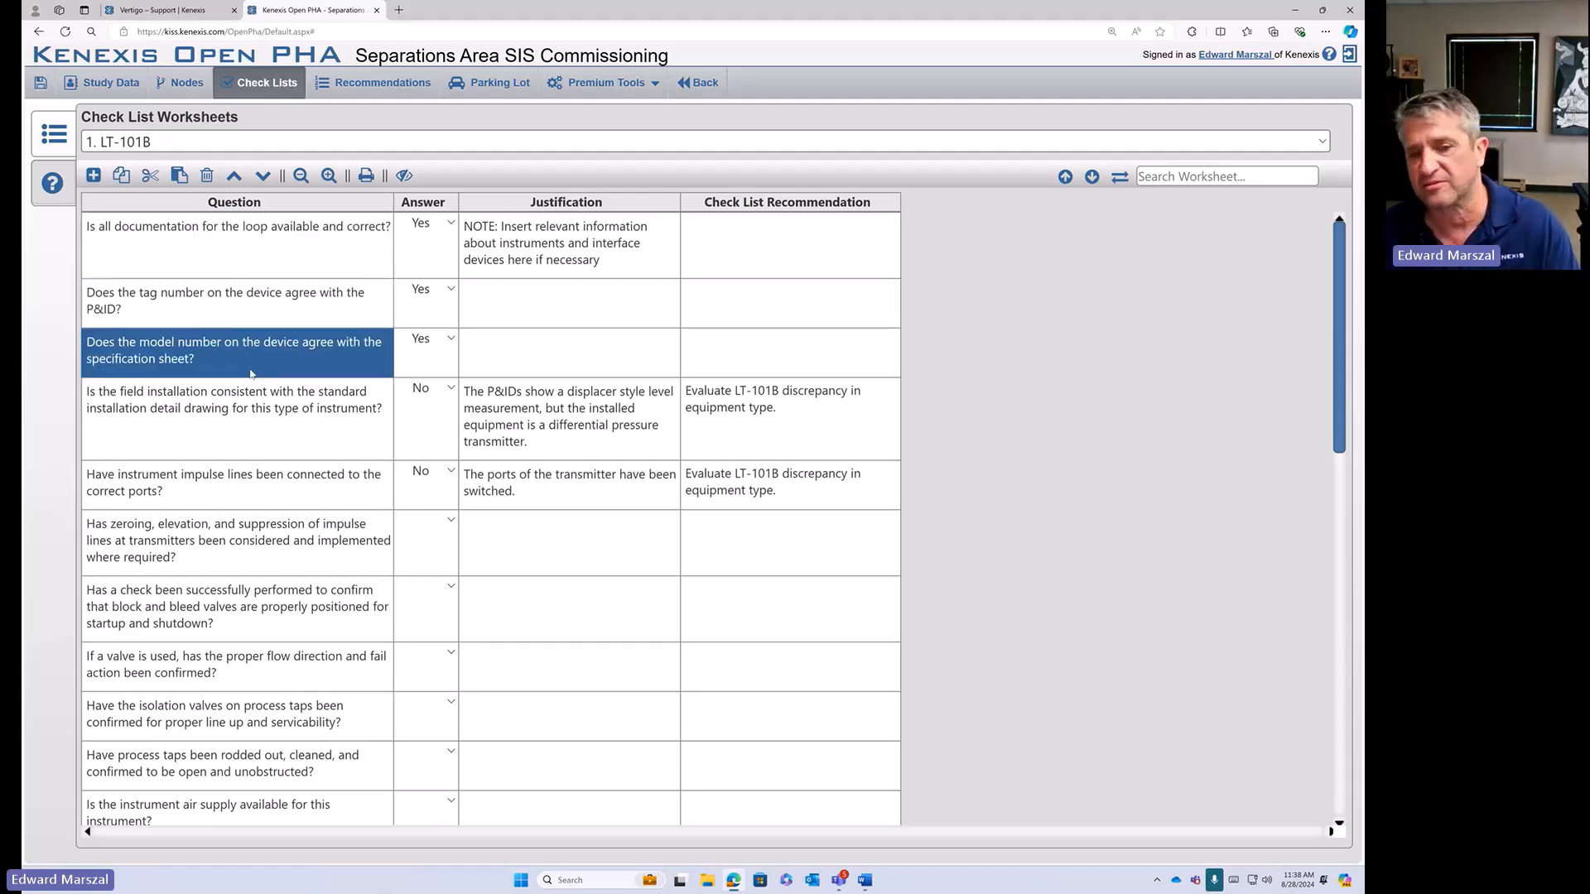
pyautogui.click(242, 414)
pyautogui.scroll(-5, 245, 430)
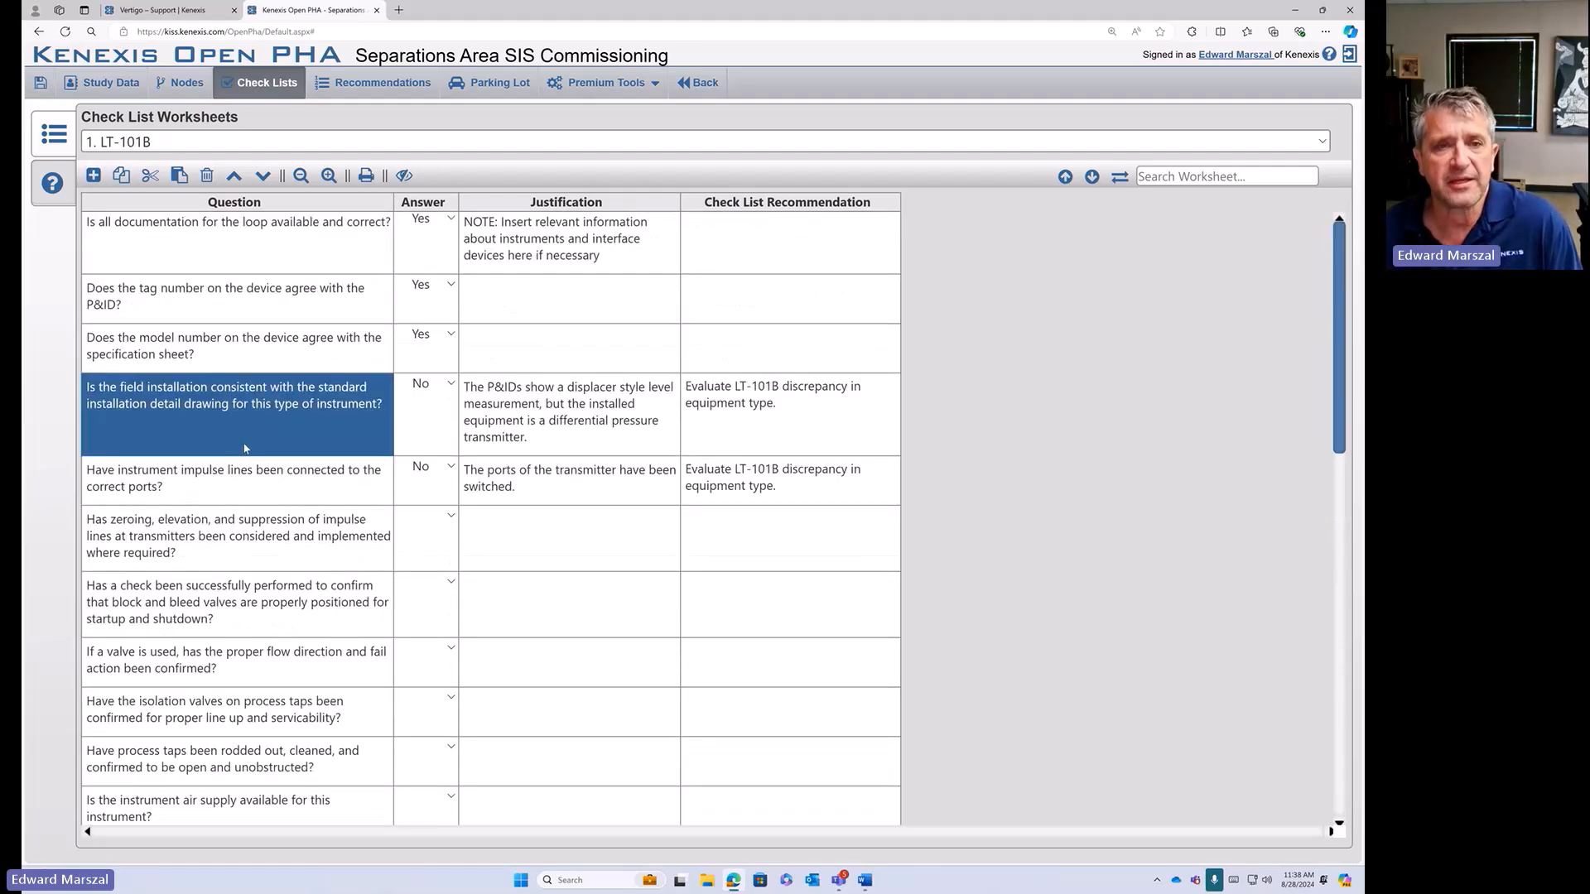
pyautogui.scroll(-1, 440, 483)
pyautogui.scroll(8, 466, 583)
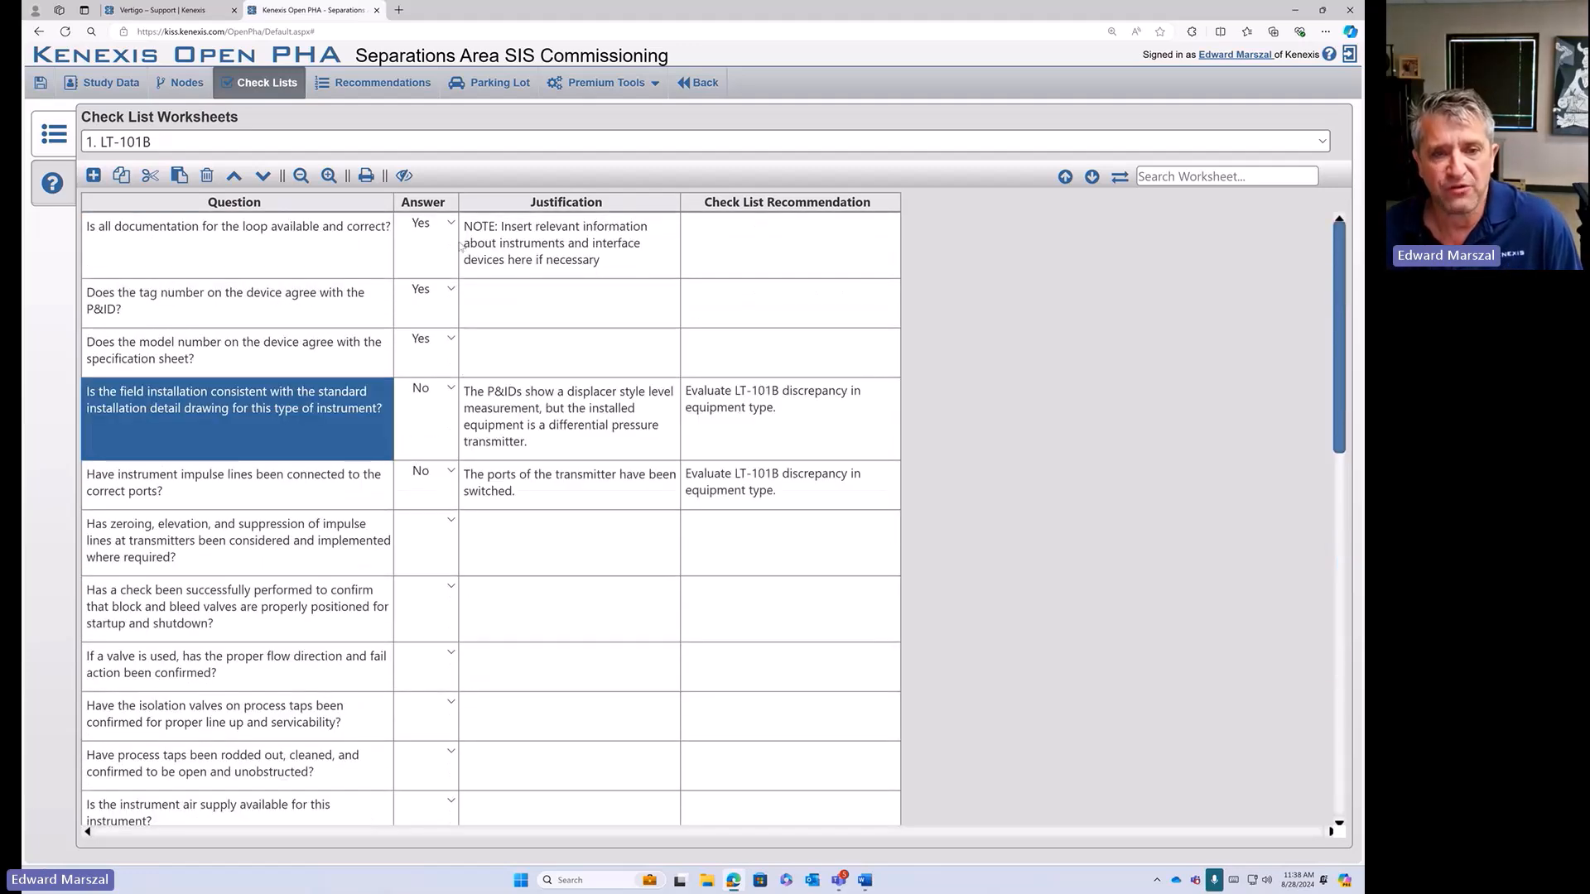
# - Return to the check list categories, then leave the commissioning study and go back to the Separations Area folder
pyautogui.click(54, 133)
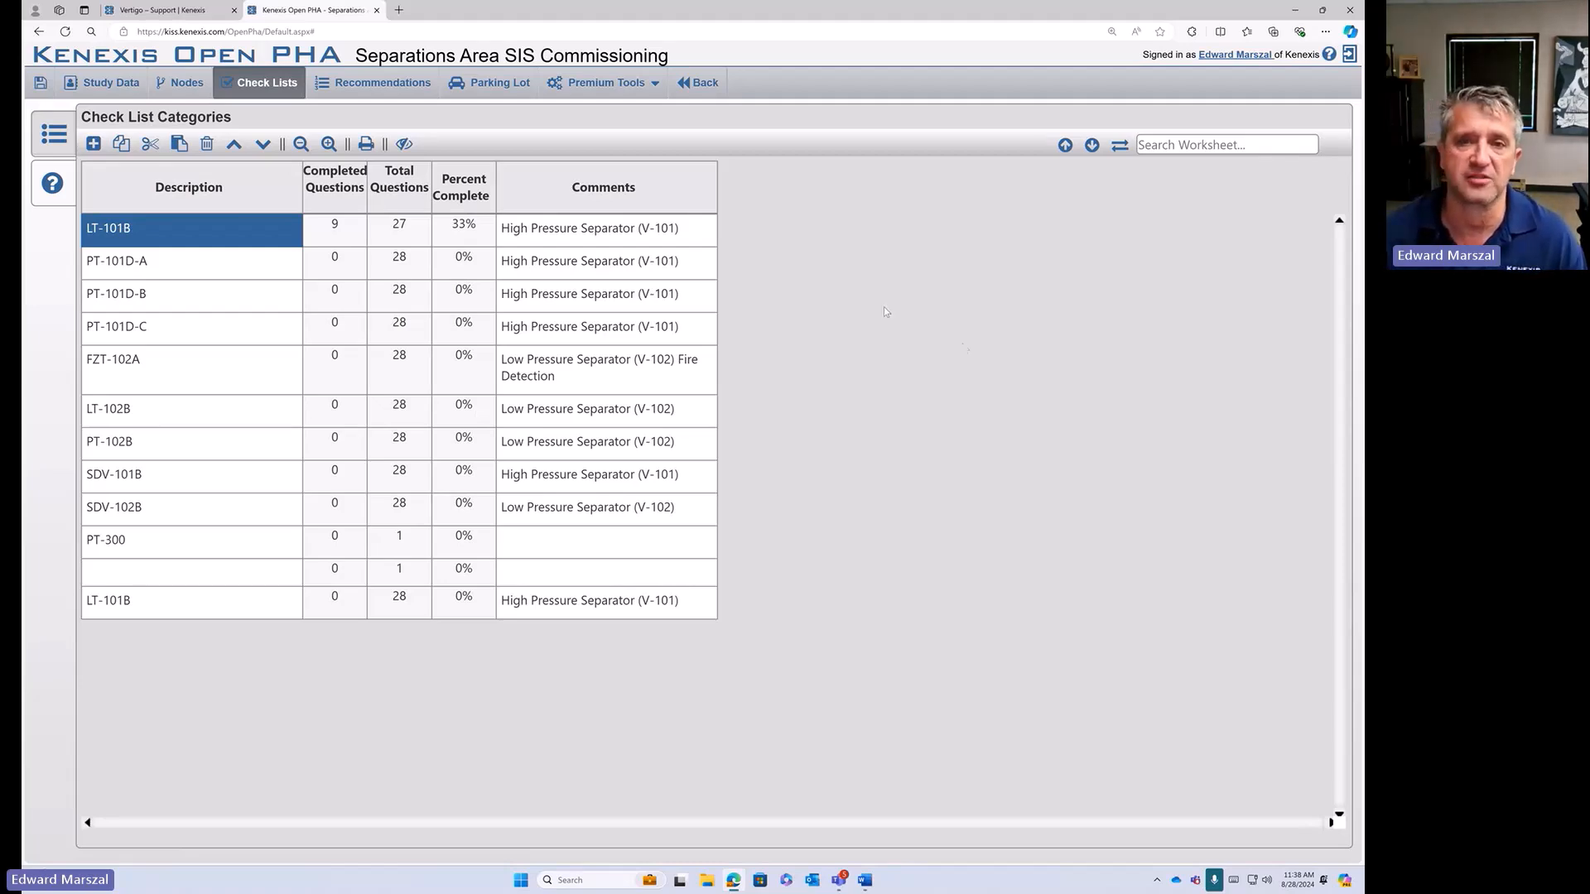
pyautogui.click(698, 82)
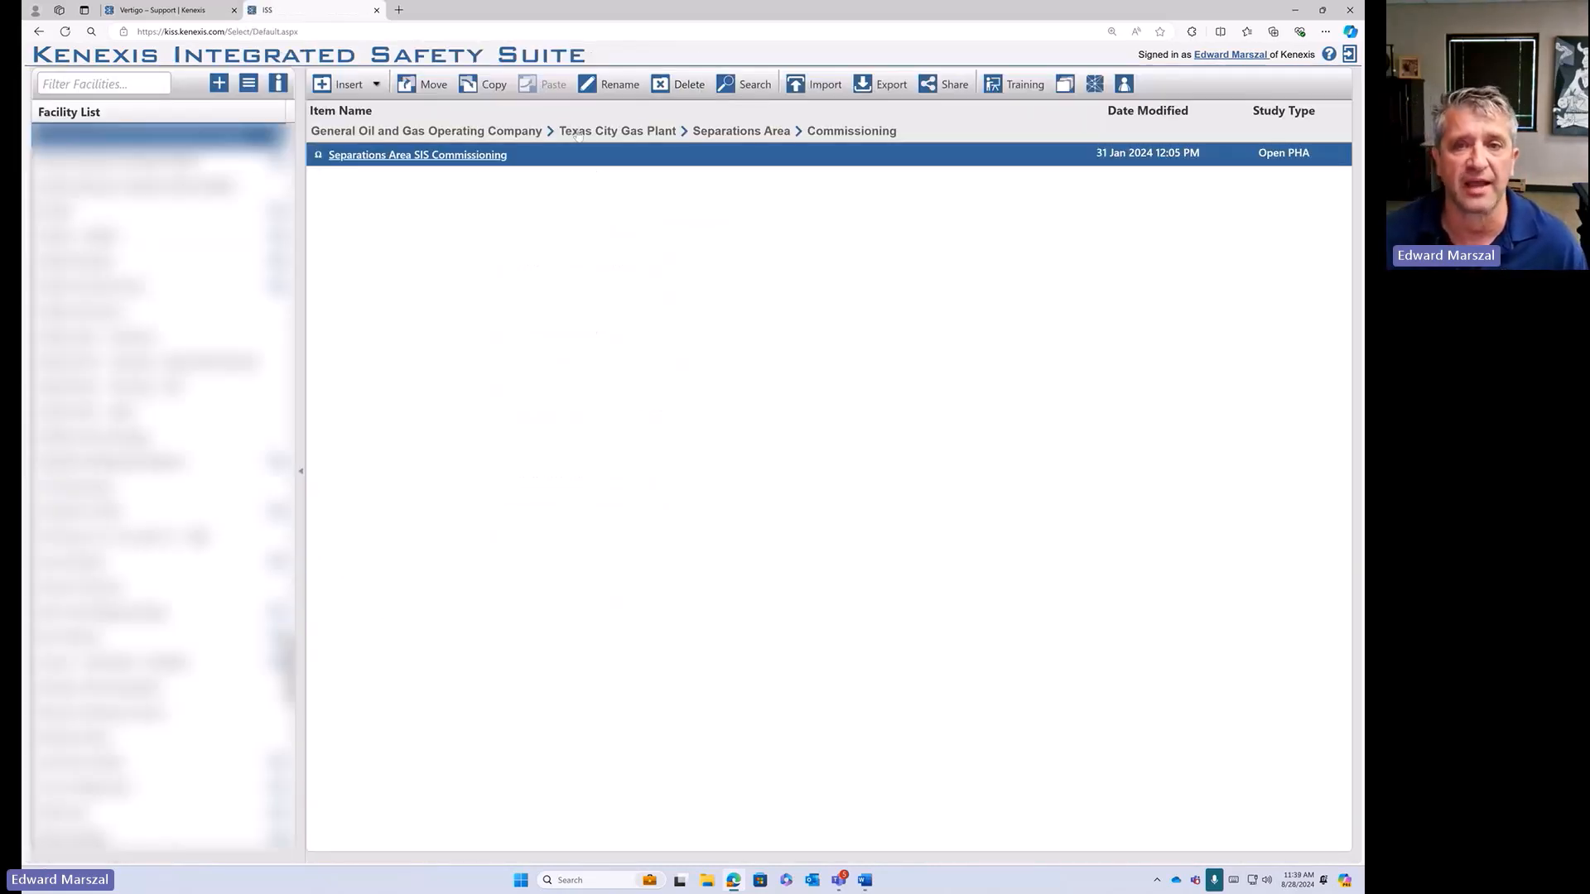
pyautogui.click(760, 132)
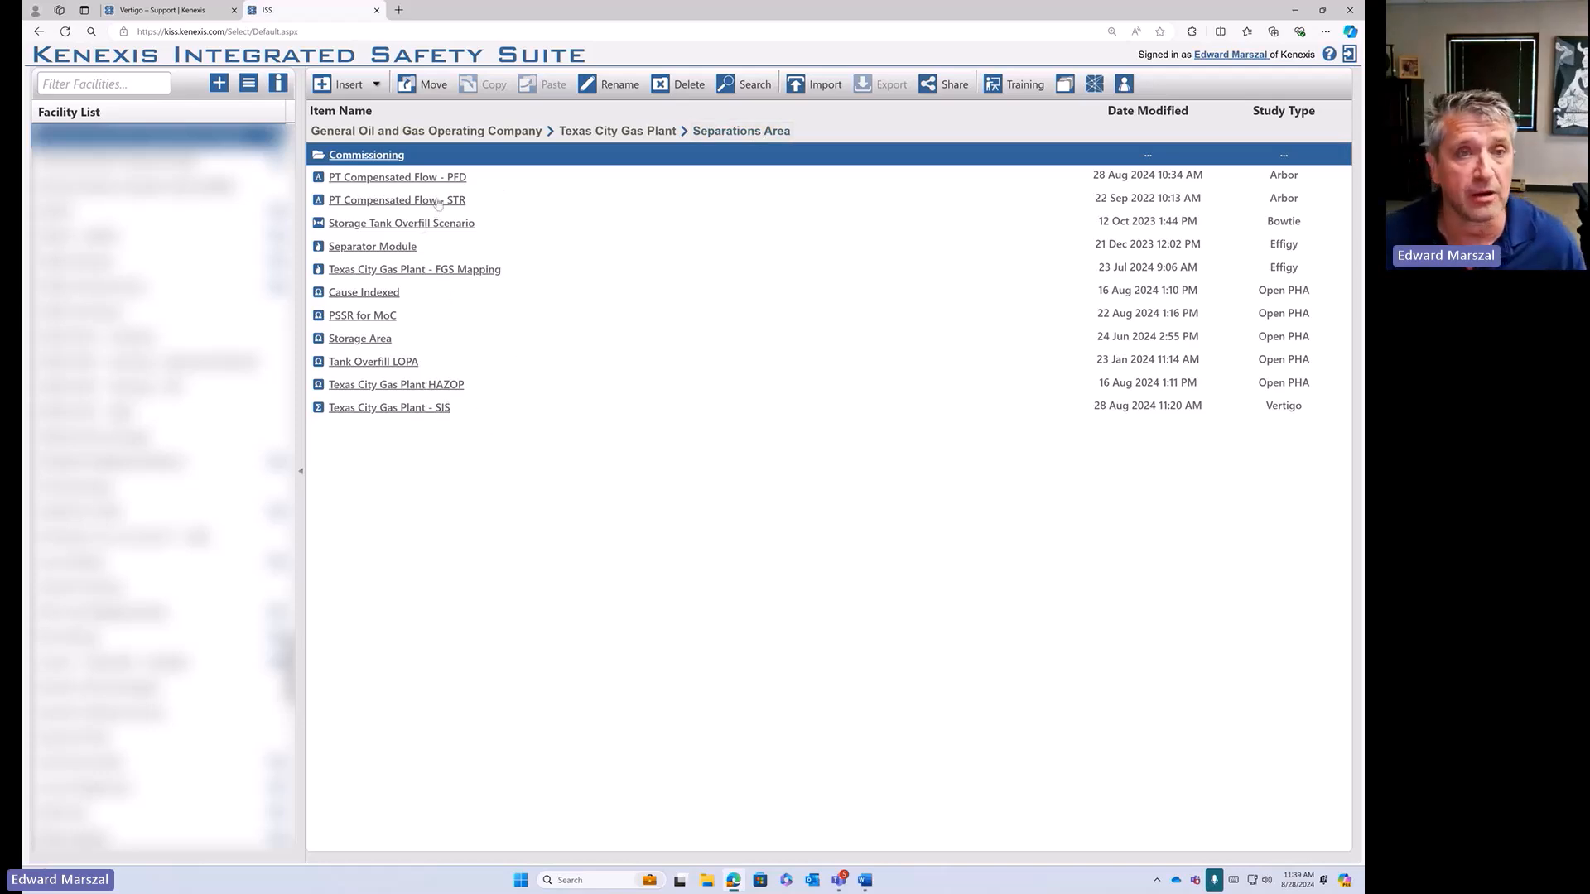
# - Filter the facilities by "900" and open the SIS Audit Template from the Audit Templates folder of 900 - Kenexis Templates
pyautogui.click(152, 82)
pyautogui.write('900')
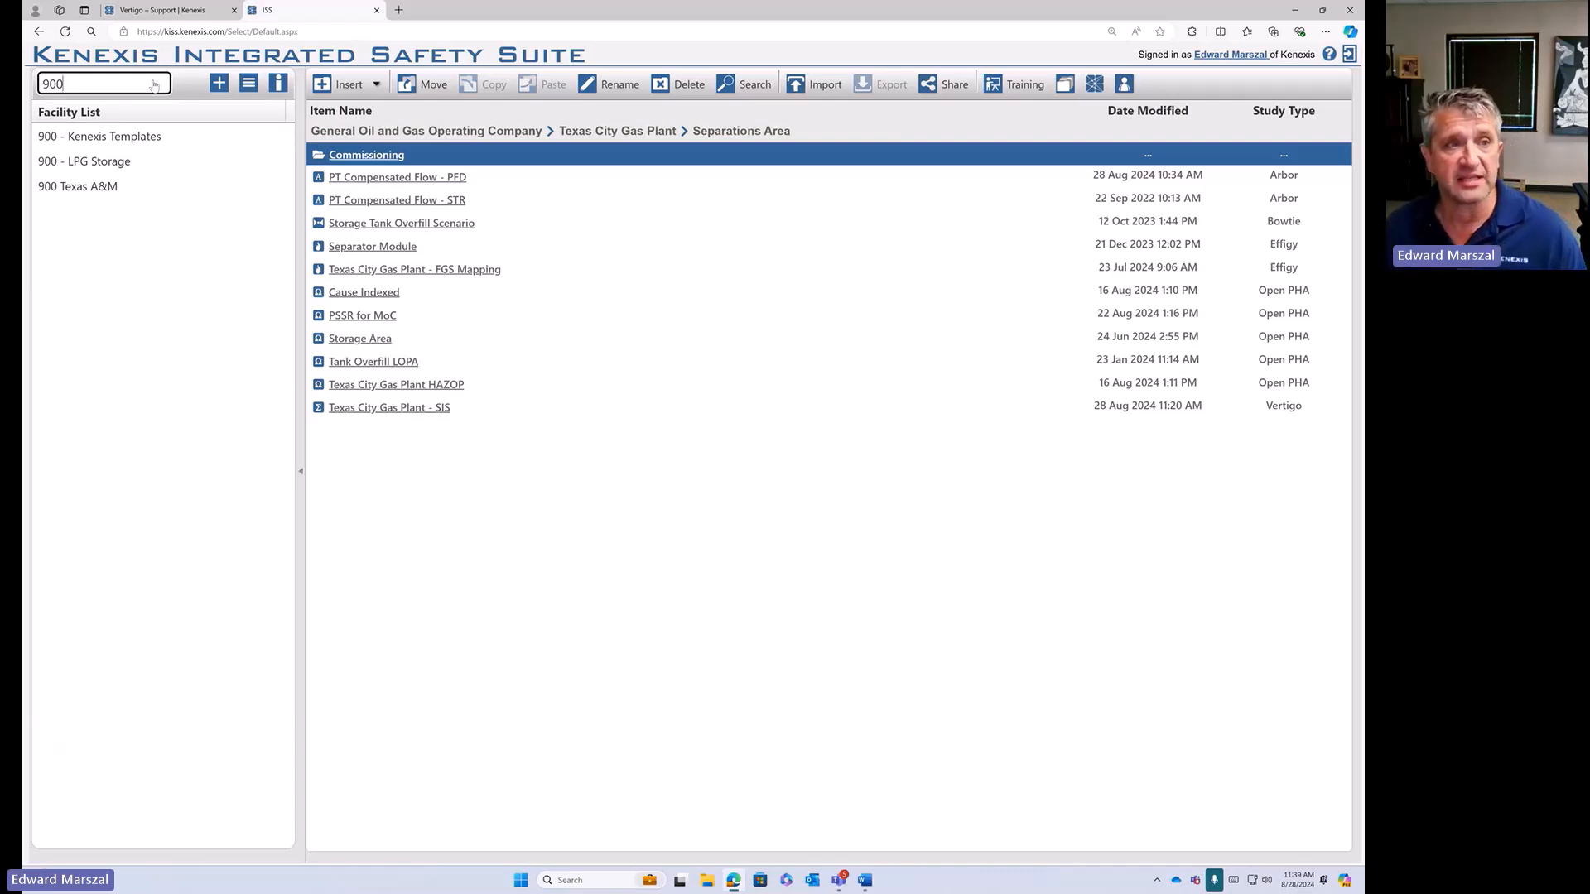
pyautogui.click(135, 142)
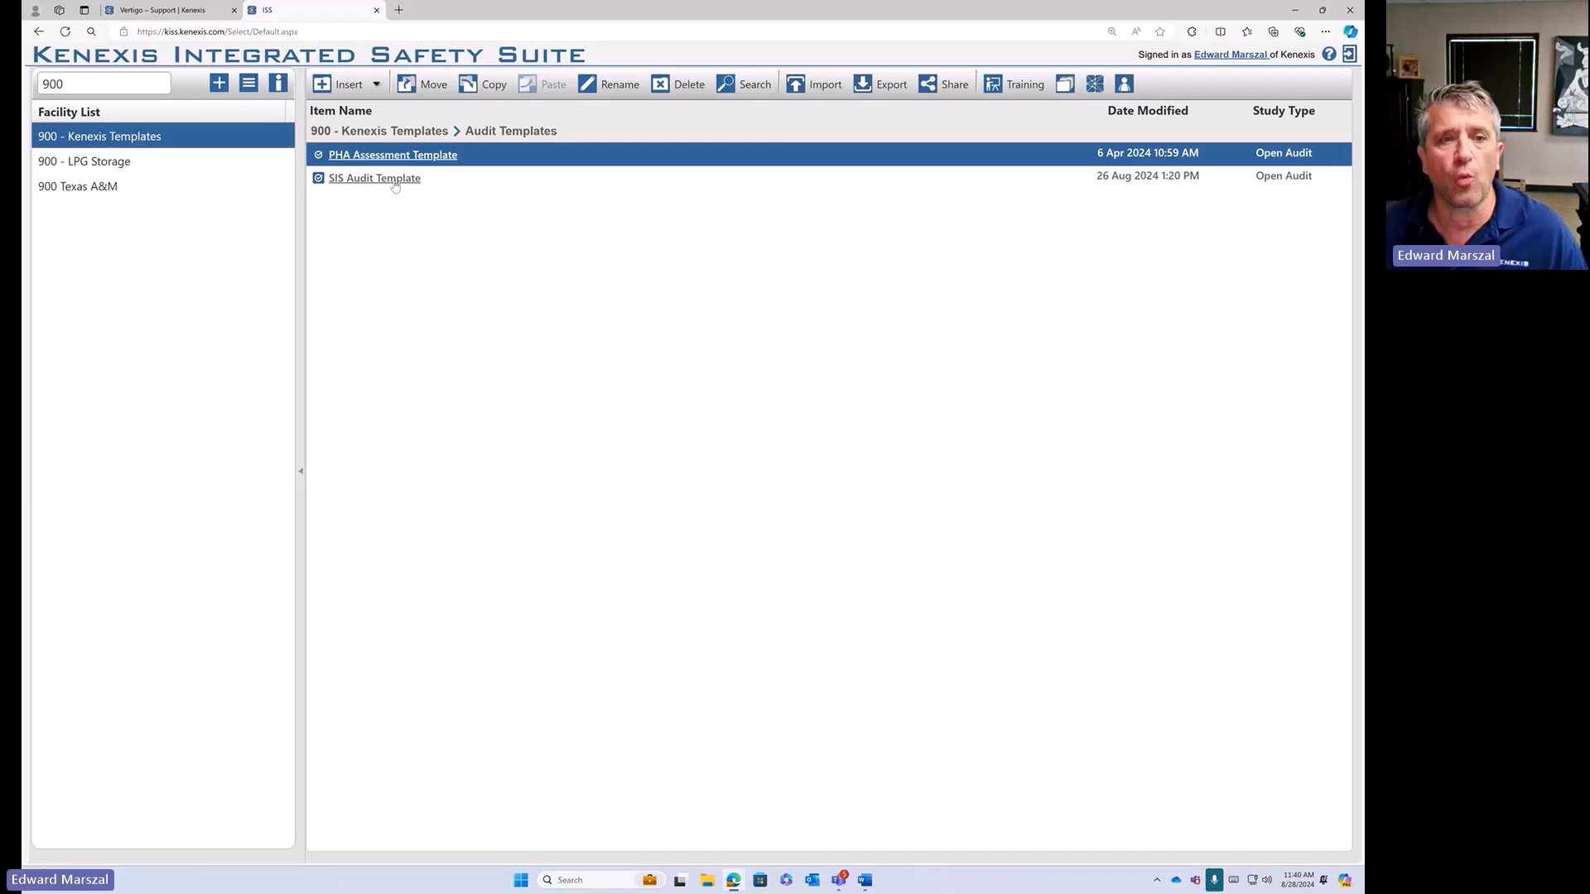
pyautogui.click(394, 181)
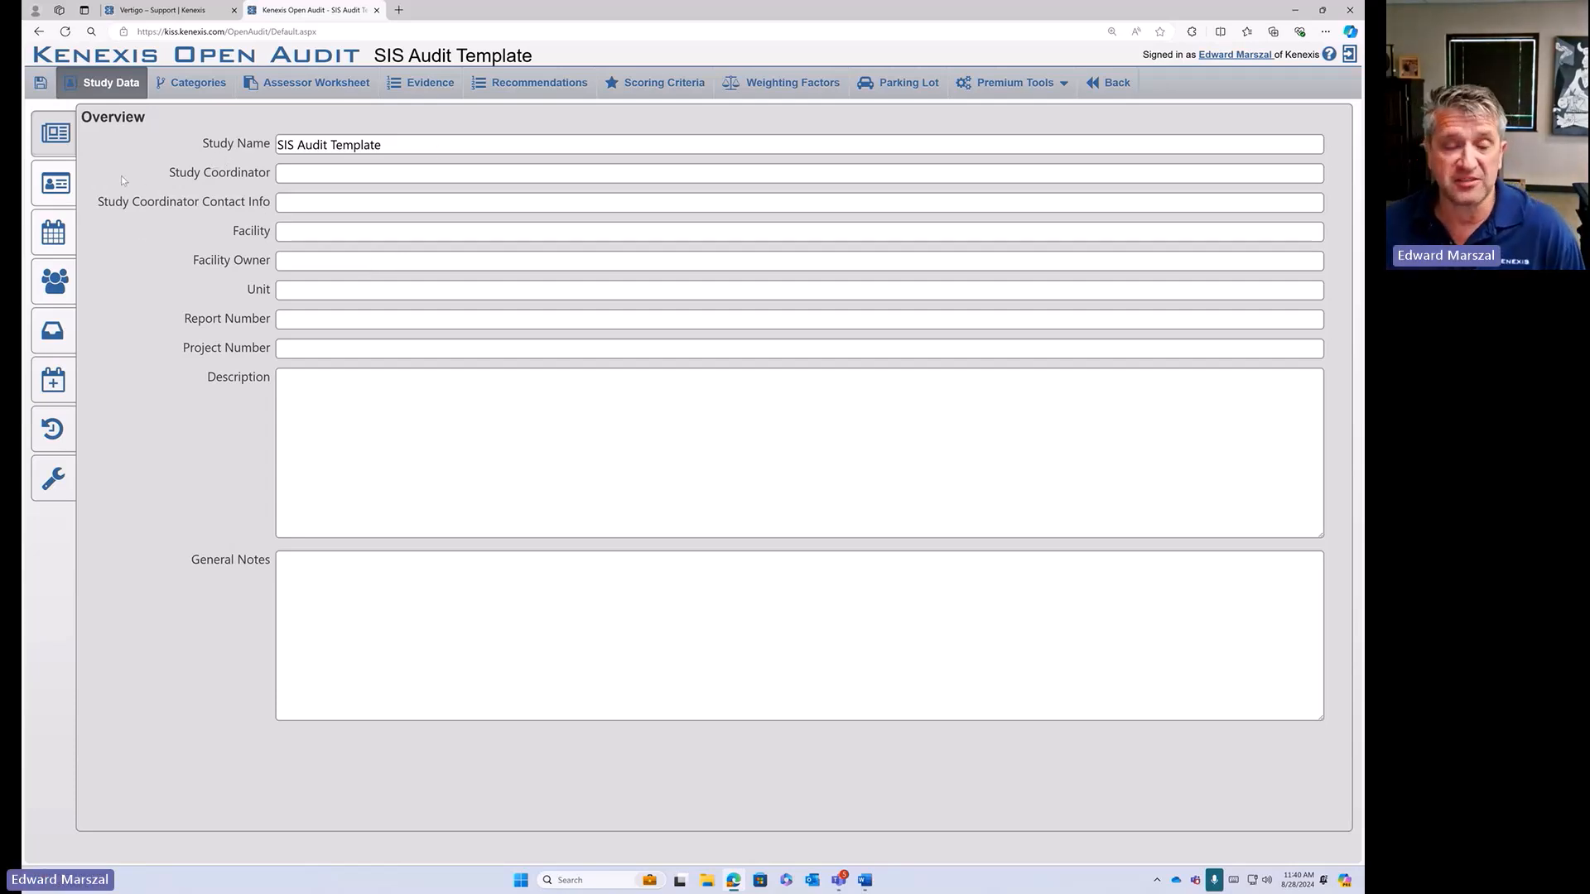
# - Look over the audit template's study data, including its team members, sessions and documents
pyautogui.click(61, 186)
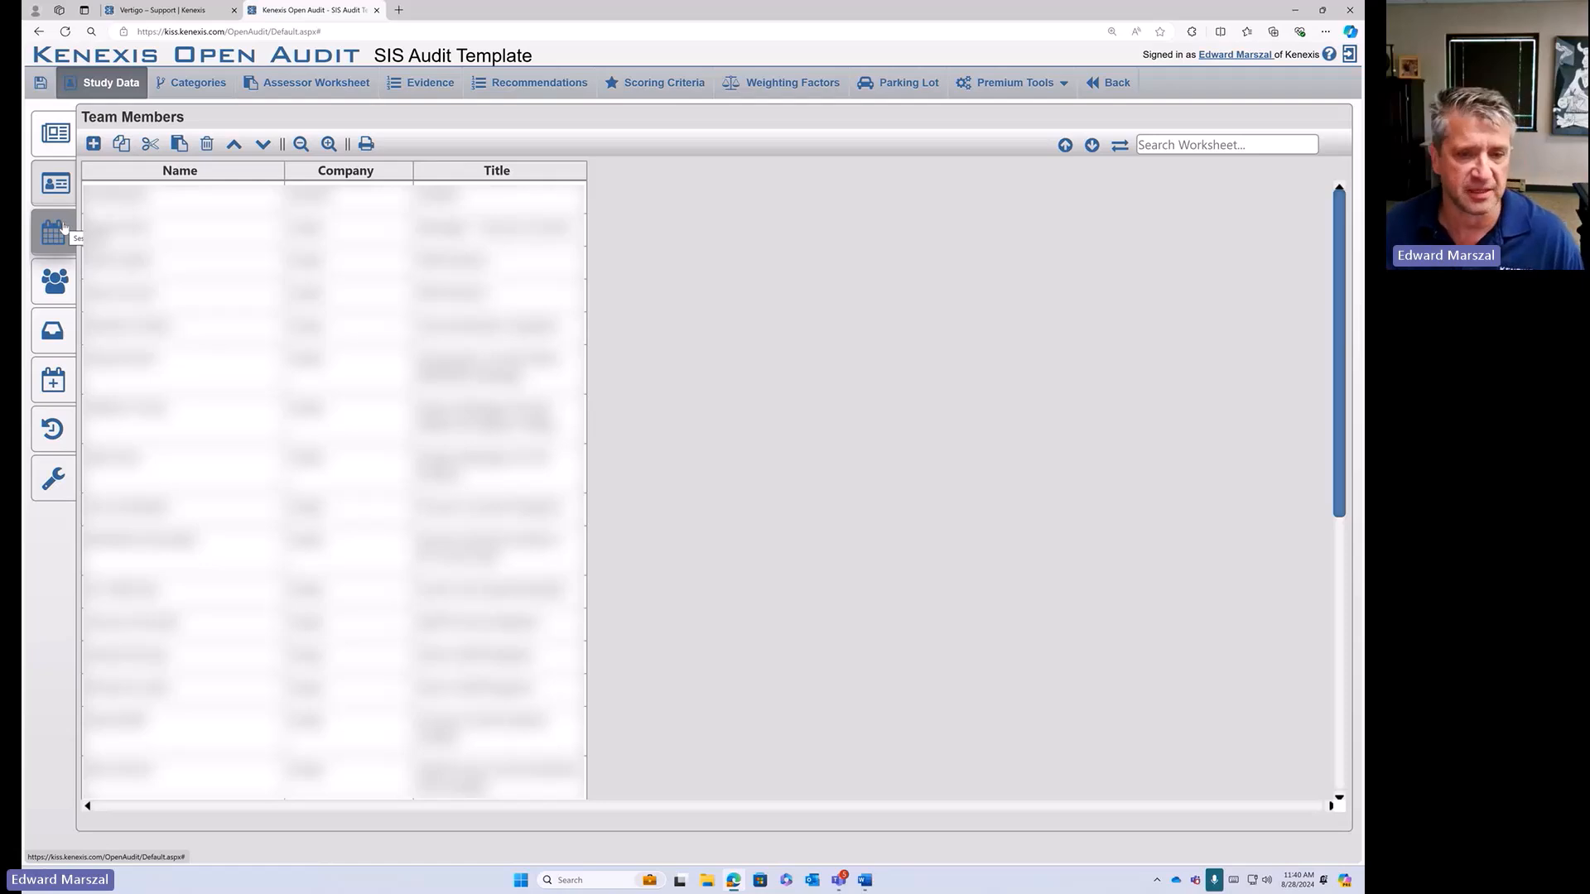
pyautogui.click(61, 240)
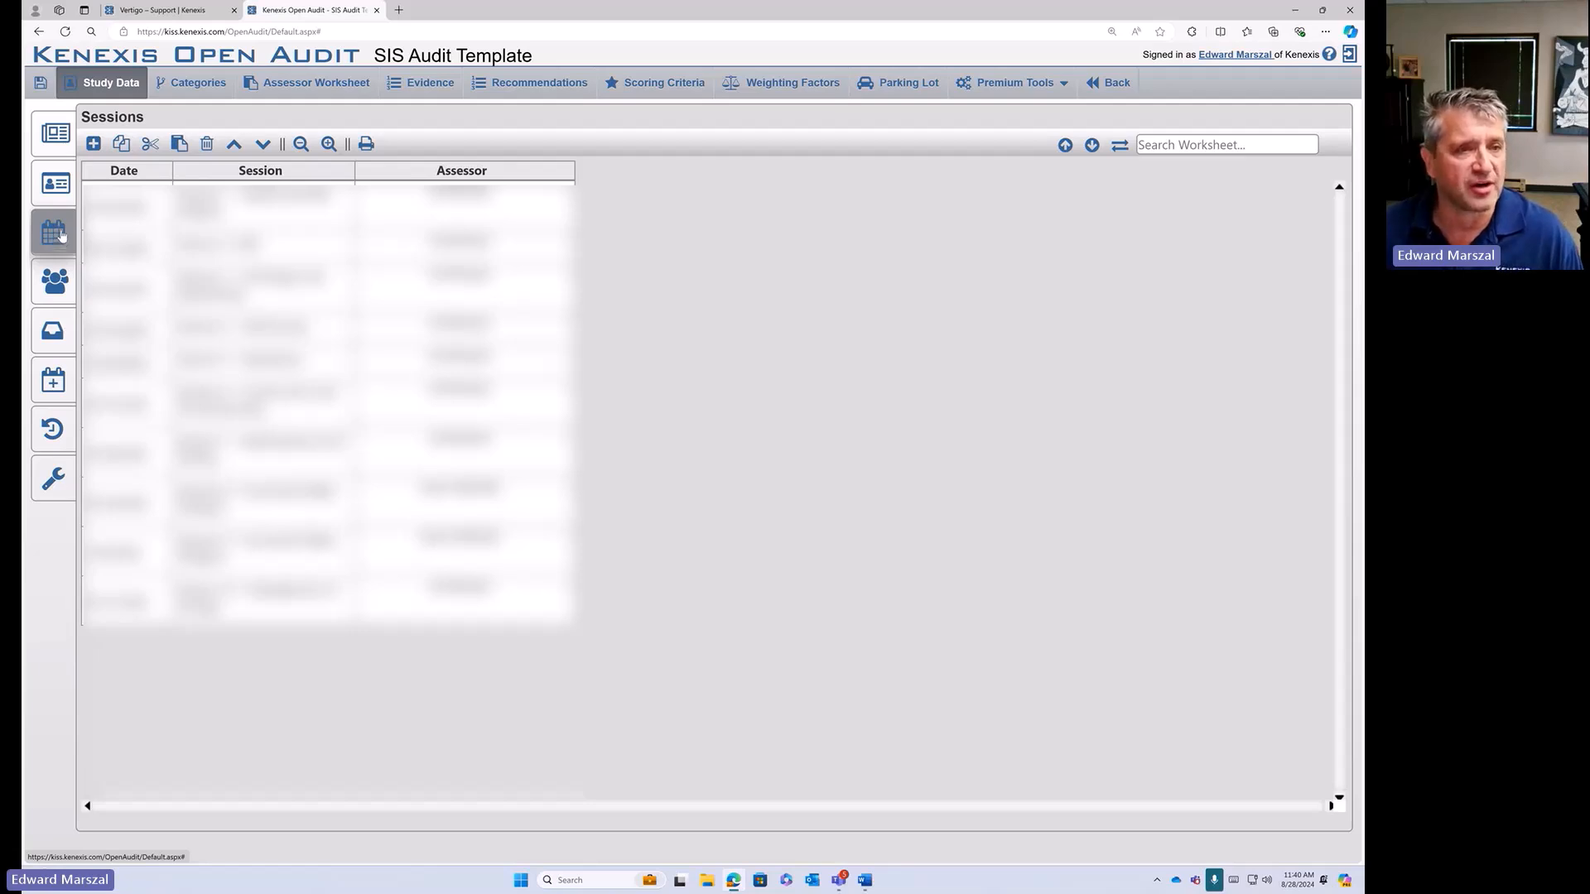
pyautogui.click(53, 281)
pyautogui.click(54, 333)
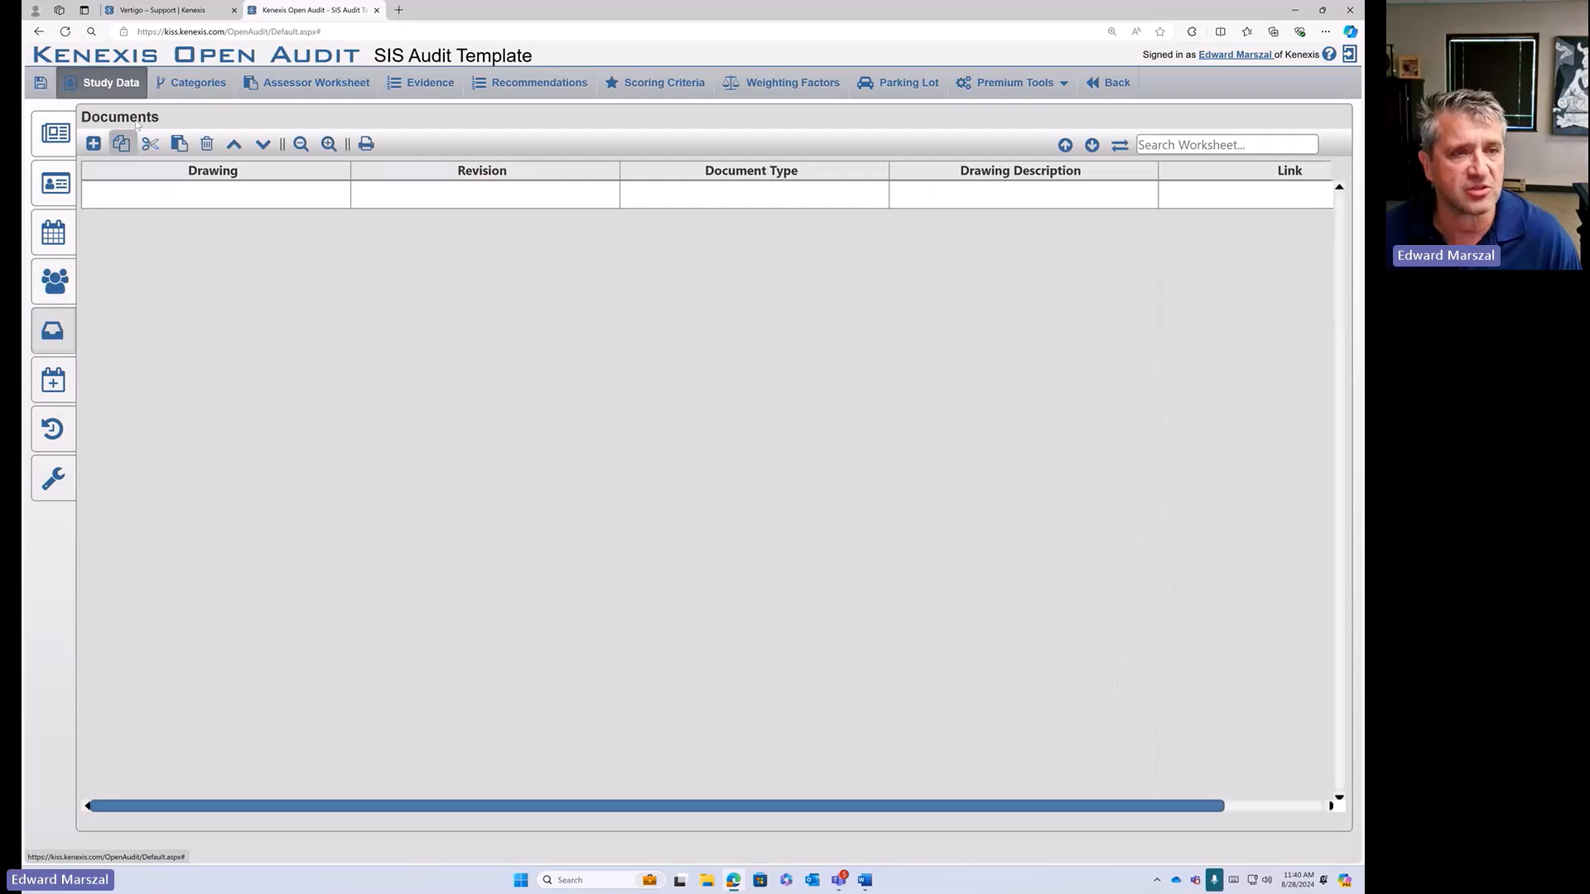
# - Examine the audit categories one by one through Safety Lifecycle Activities, and highlight the first three from Preliminary Engineering to SIS Construction / Startup
pyautogui.click(190, 82)
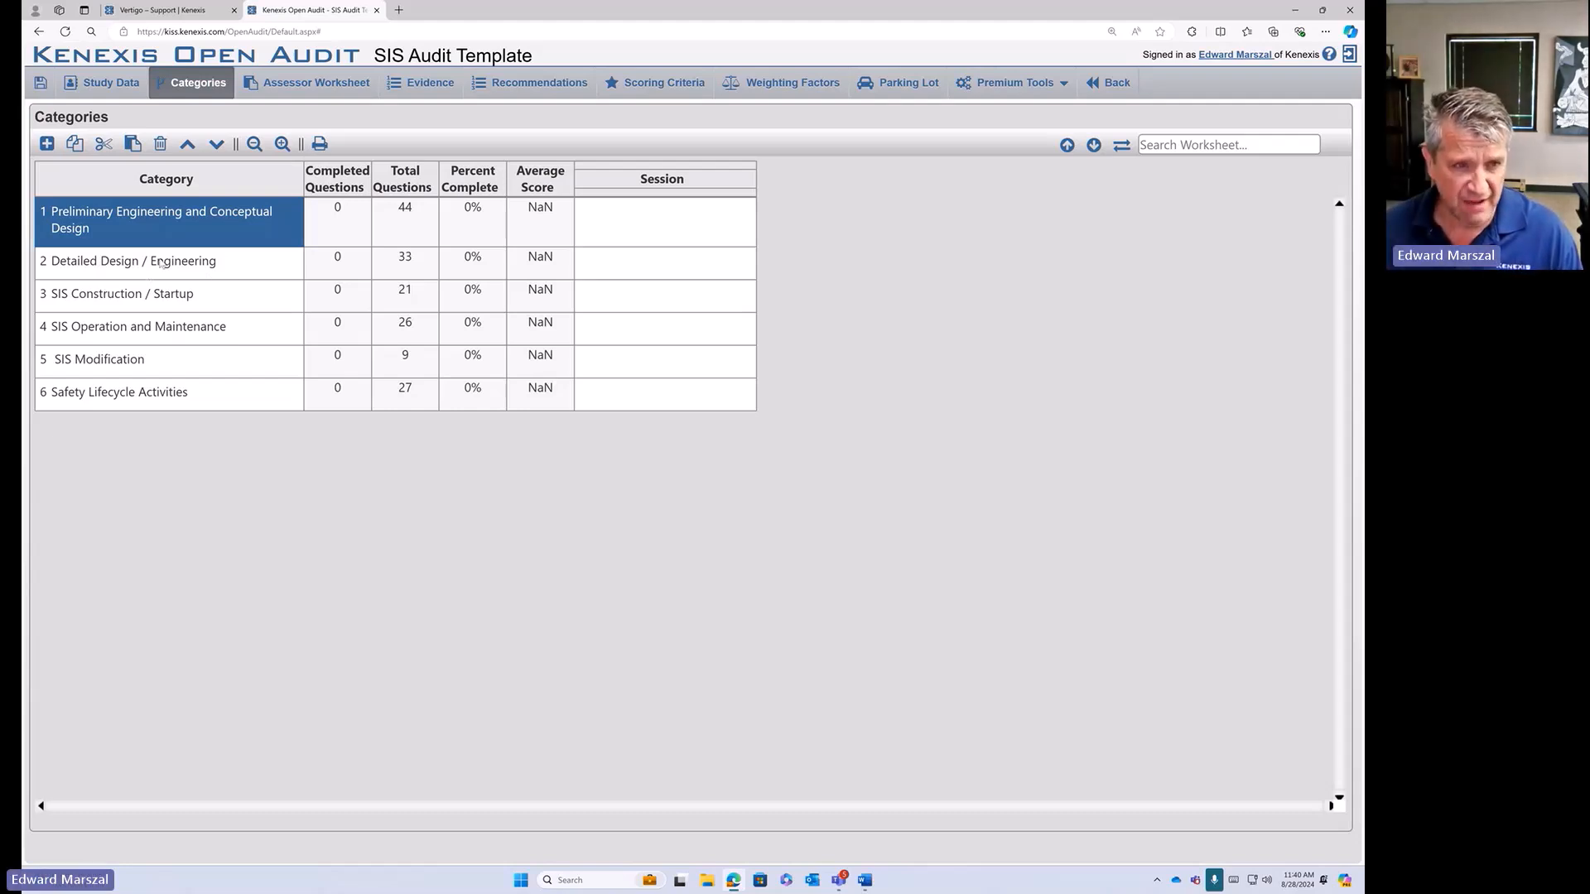
pyautogui.click(238, 264)
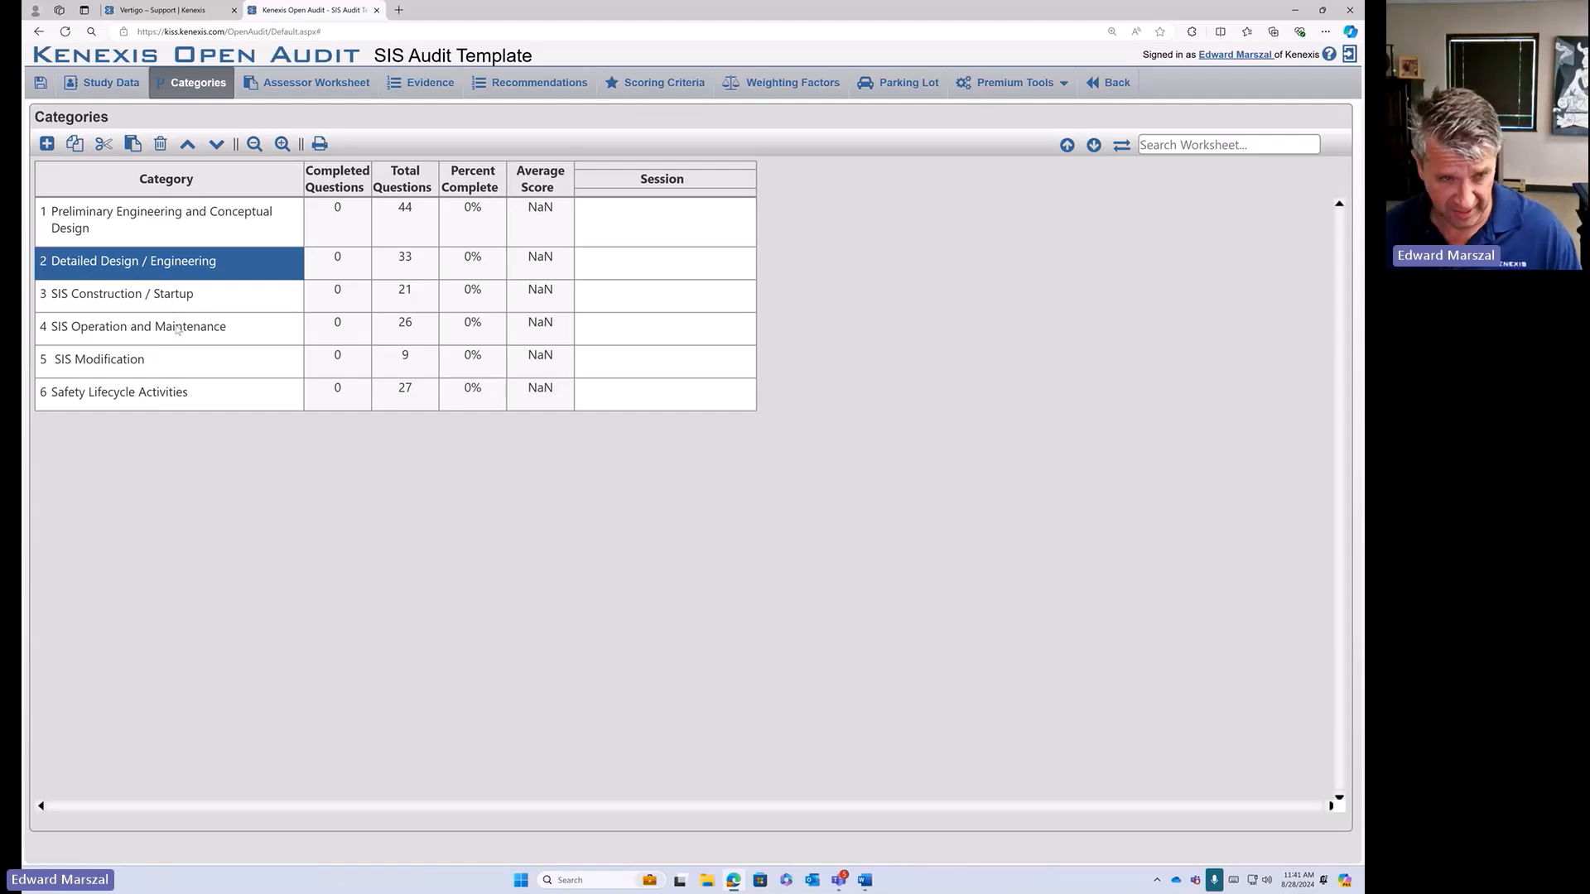
pyautogui.click(229, 304)
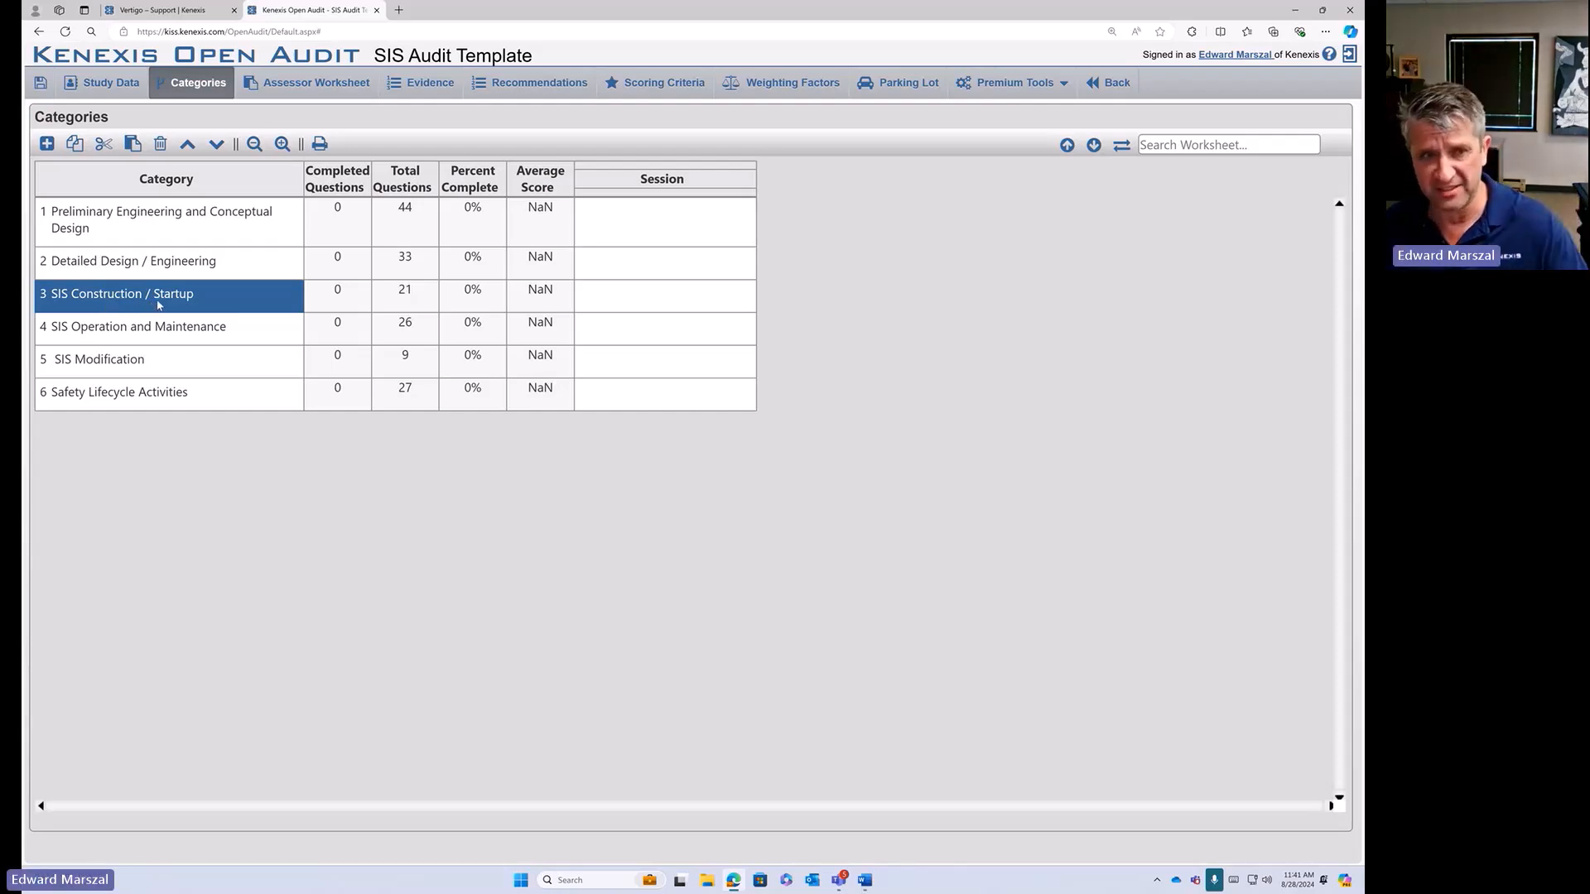
pyautogui.click(182, 328)
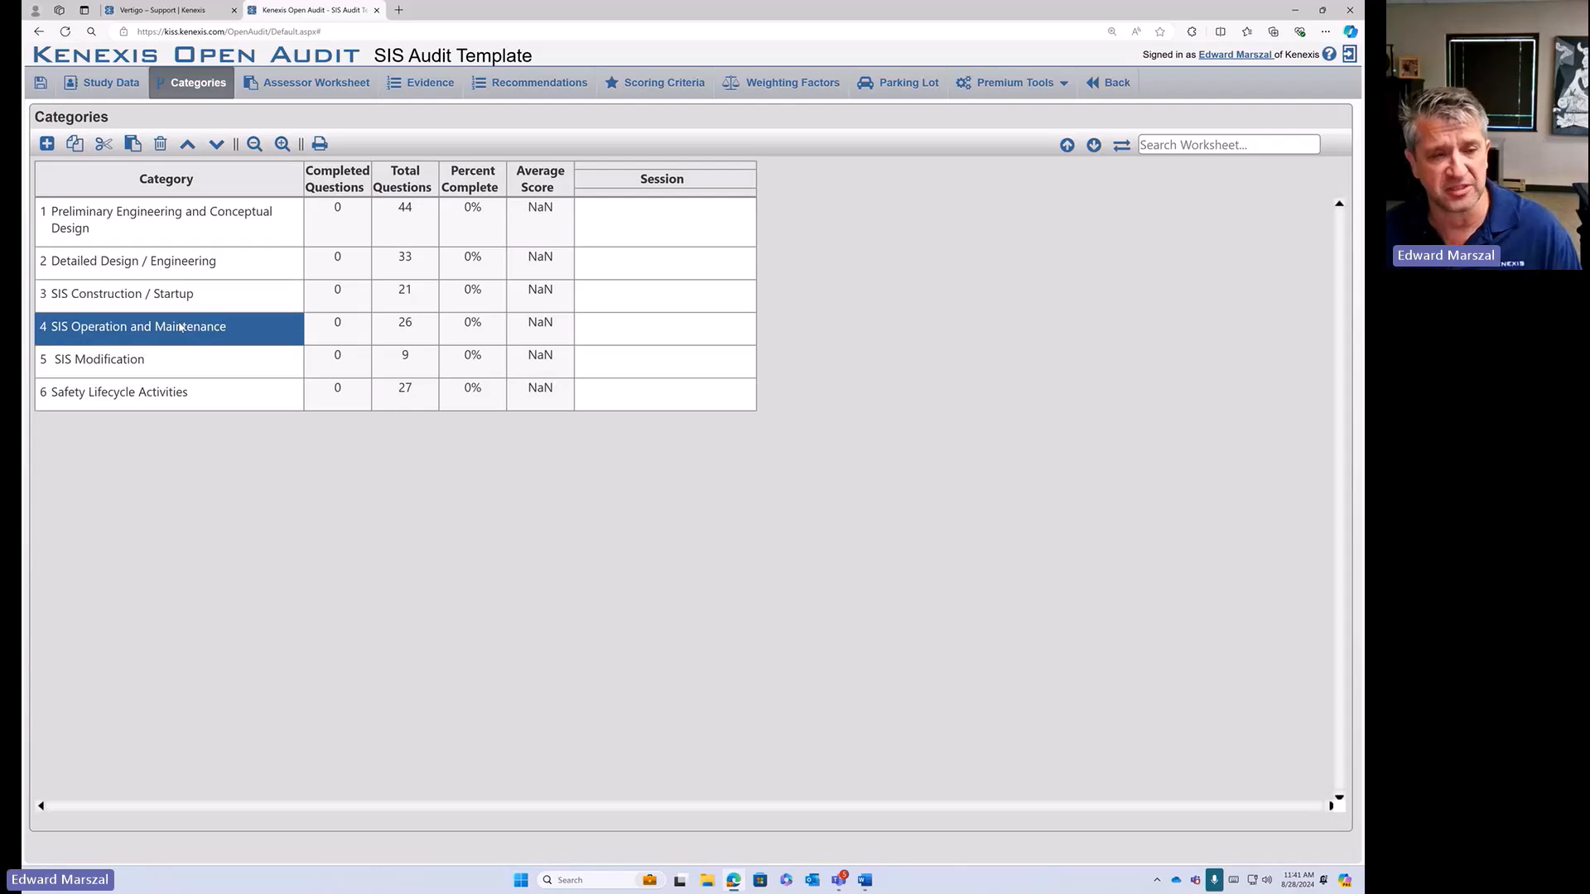
pyautogui.click(187, 373)
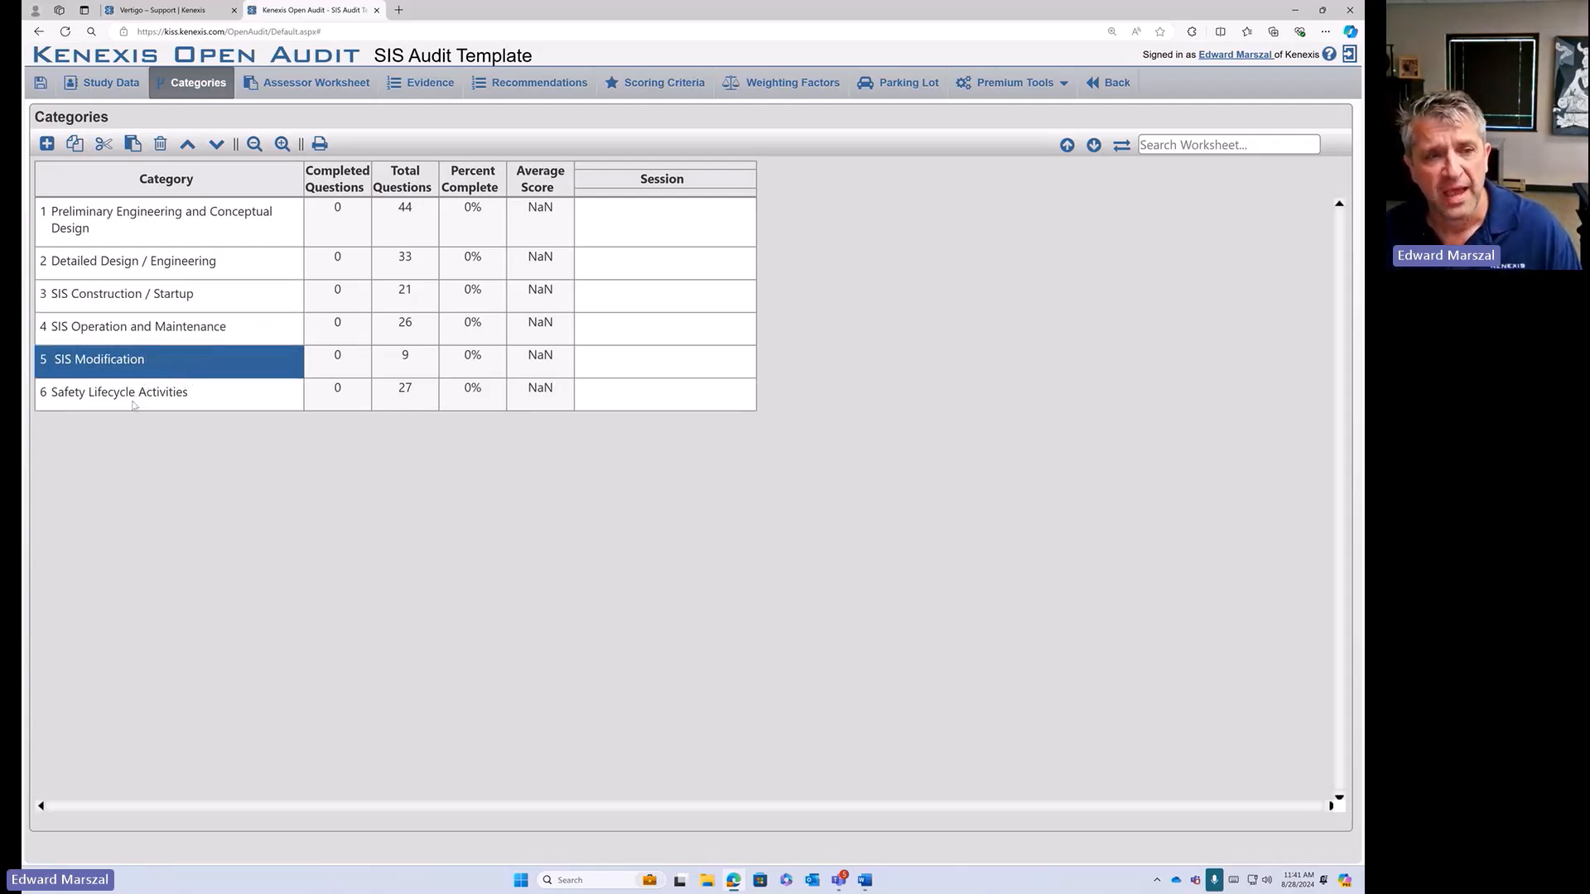
pyautogui.click(186, 401)
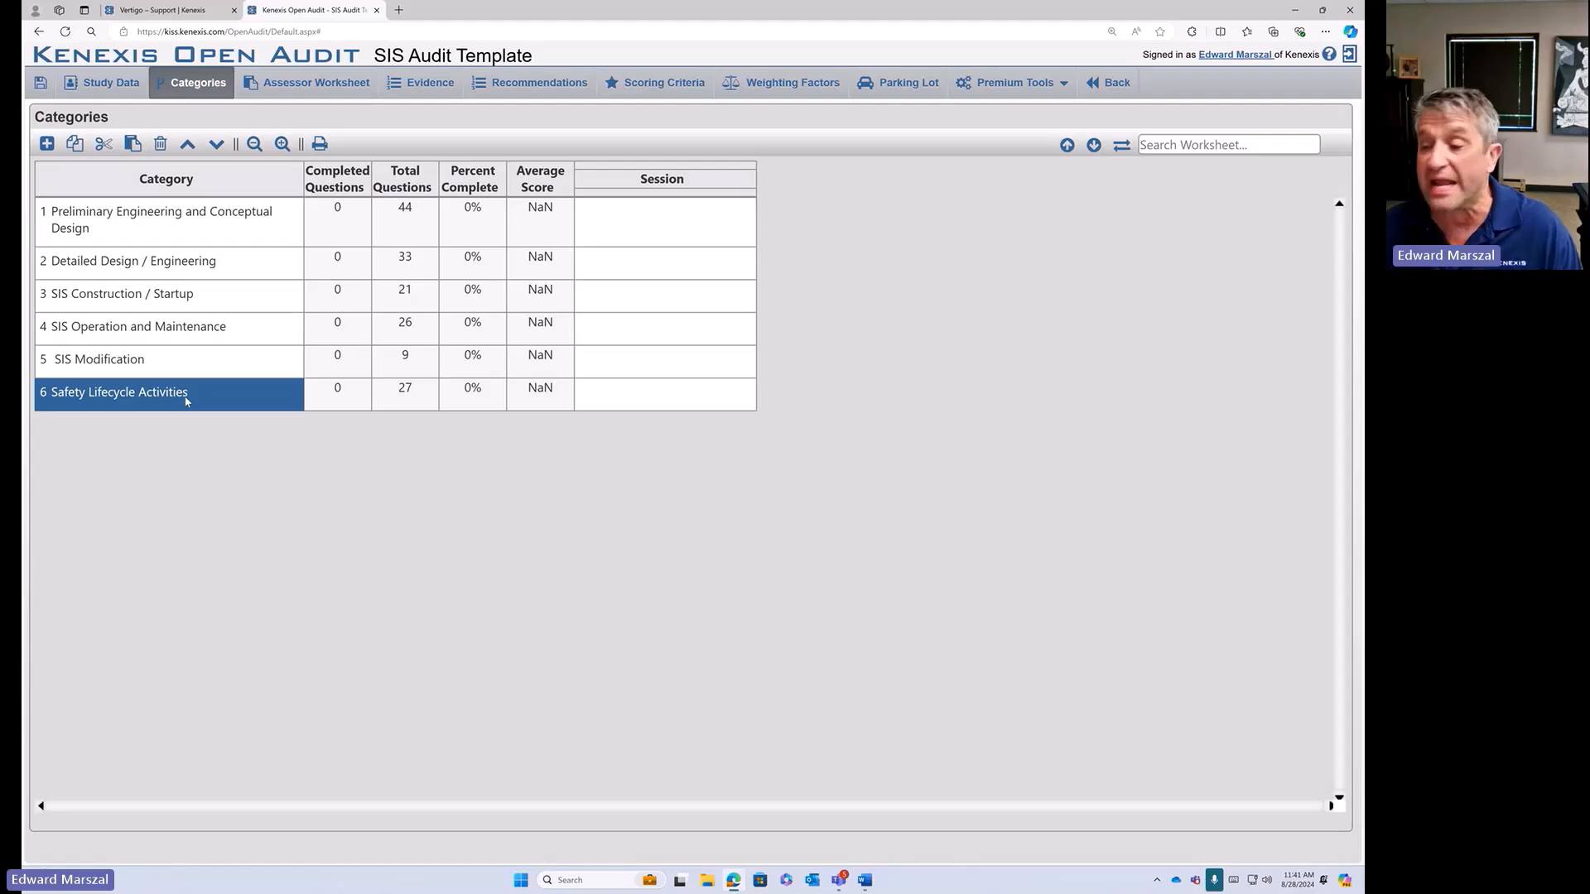
pyautogui.click(245, 221)
pyautogui.keyDown('shift'); pyautogui.click(244, 295); pyautogui.keyUp('shift')
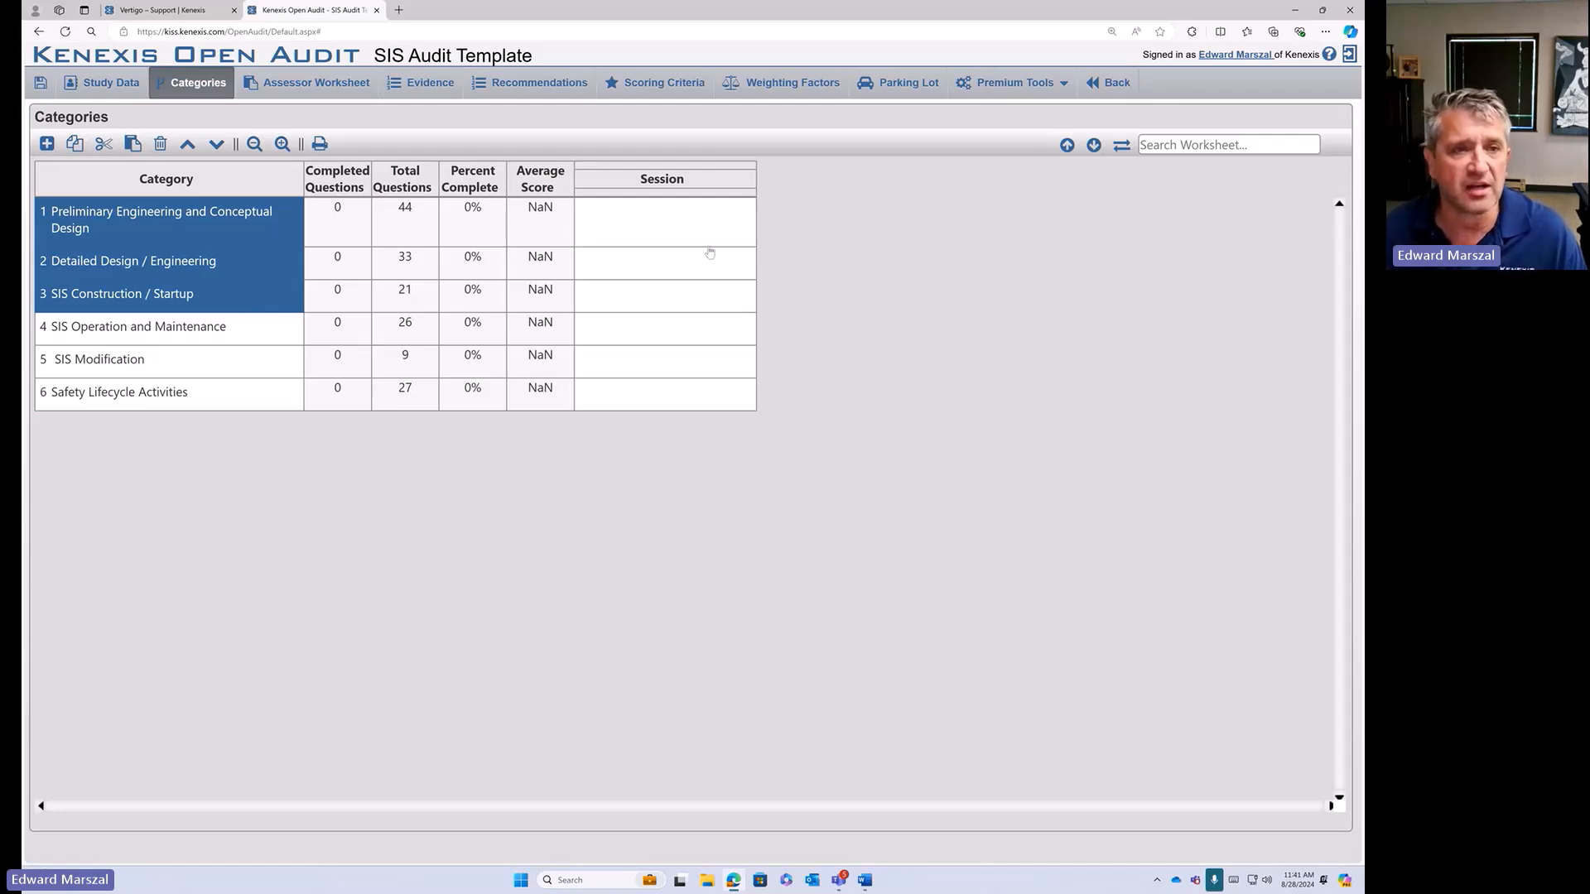
# - Open the Assessor Worksheet for category 1, Preliminary Engineering and Conceptual Design
pyautogui.click(198, 212)
pyautogui.click(316, 82)
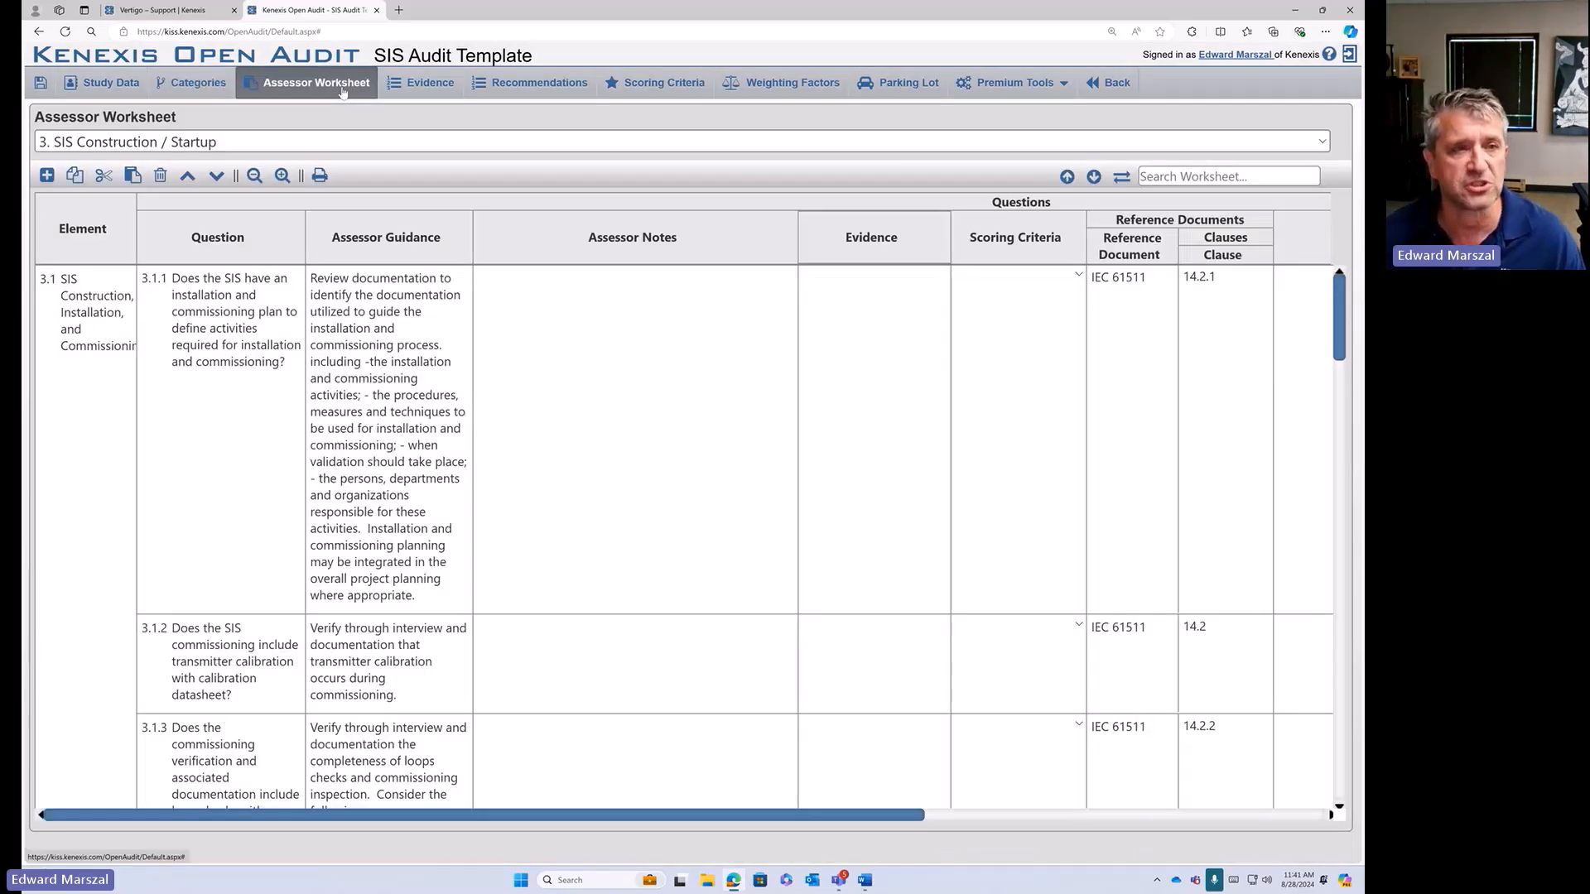
pyautogui.click(308, 144)
pyautogui.click(150, 171)
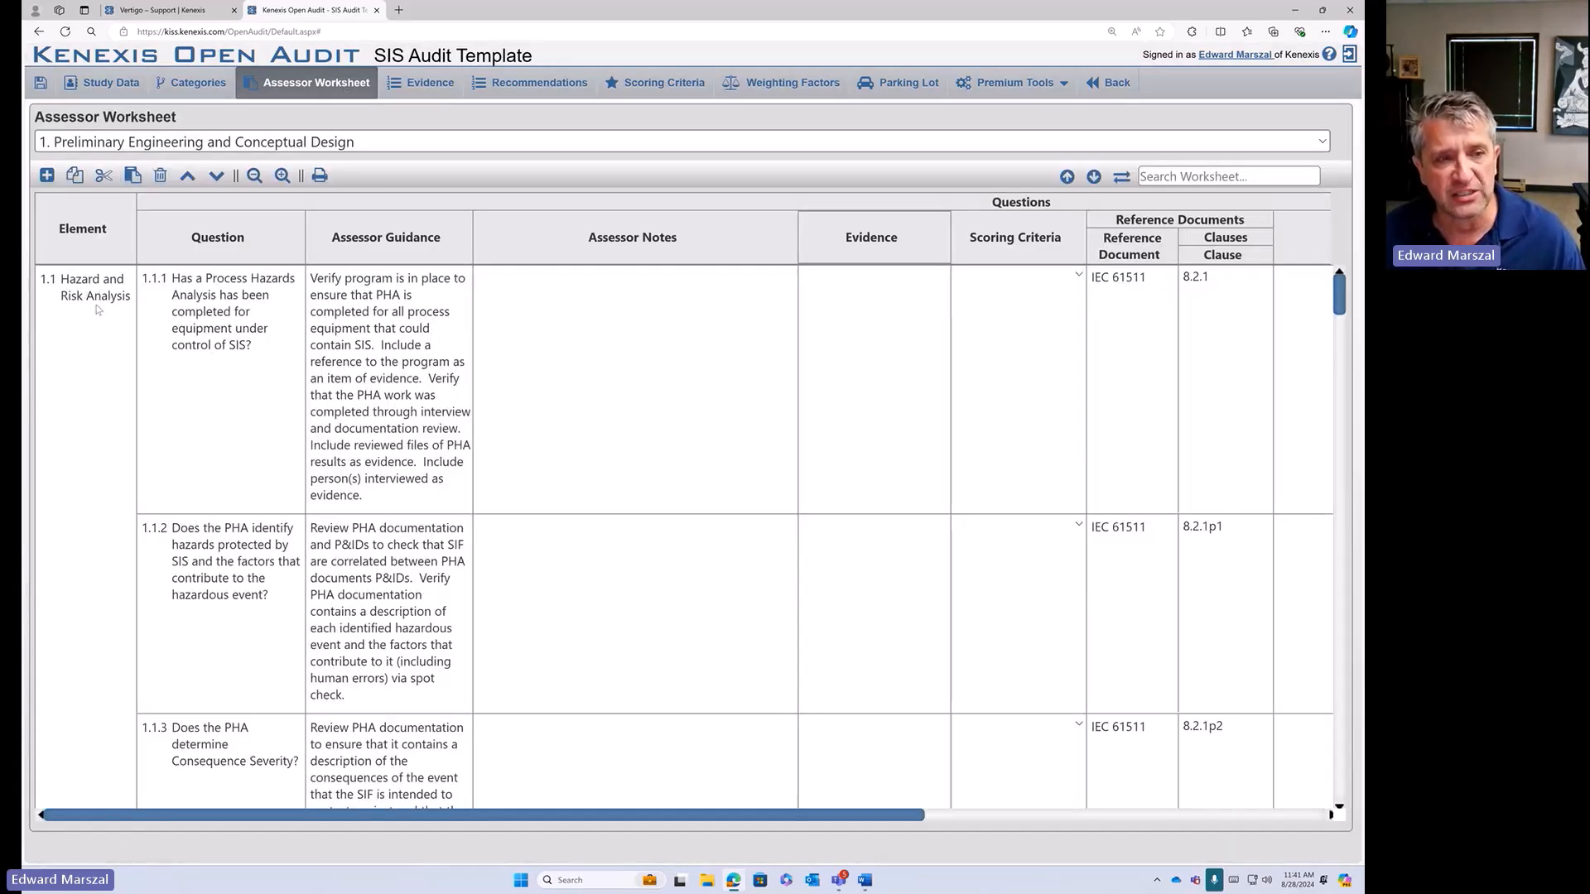
# - Look through the worksheet's elements and questions on hazard and risk analysis, LOPA / SIL selection and safety requirements specification
pyautogui.scroll(-15, 111, 538)
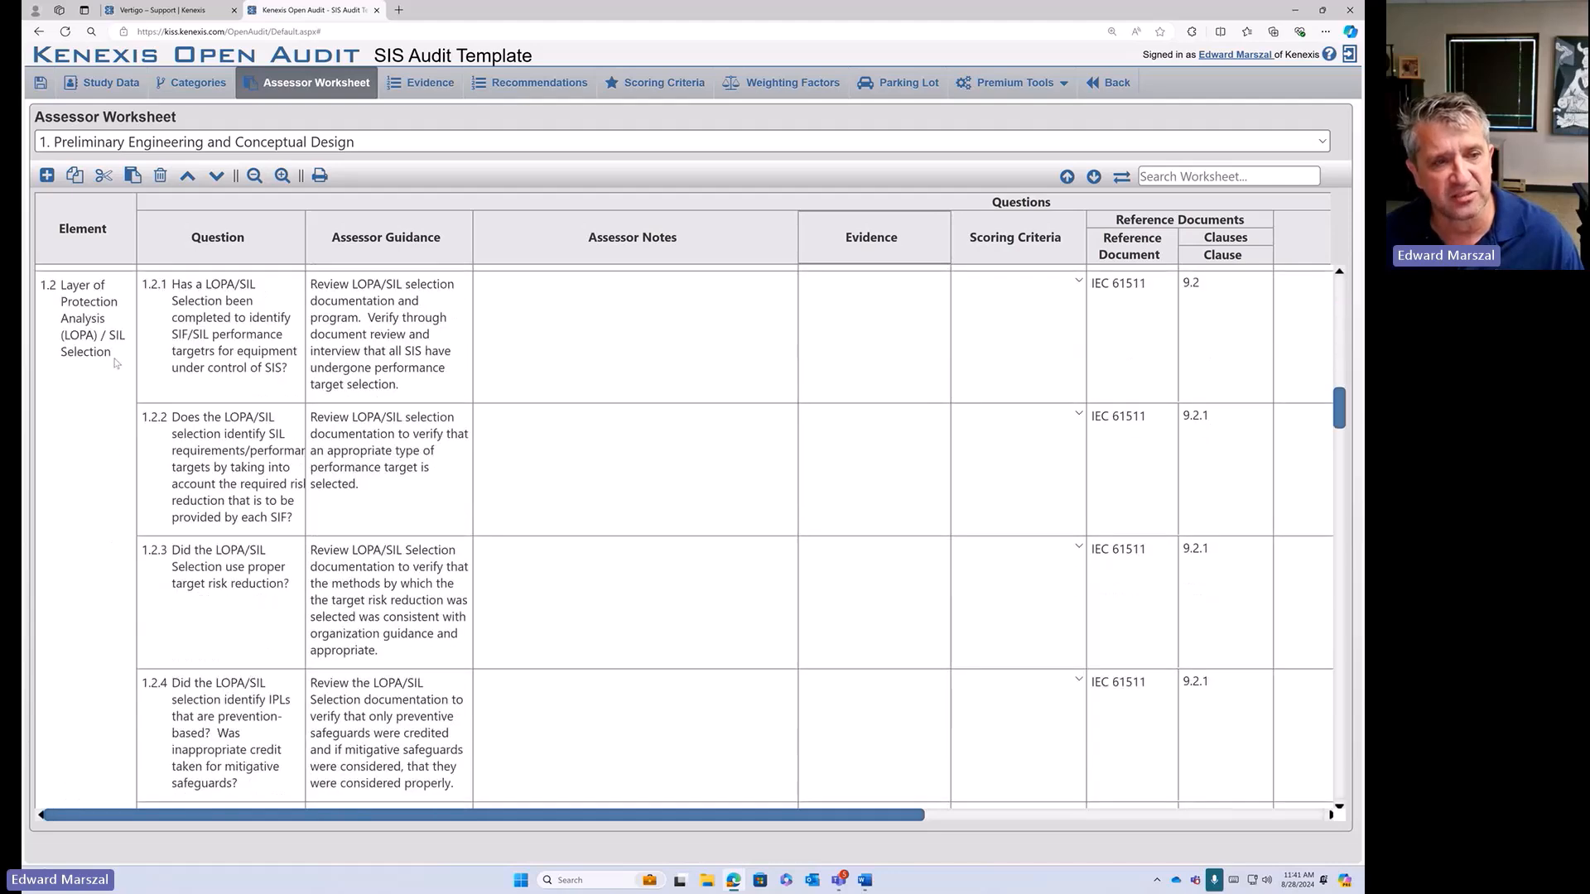
pyautogui.scroll(-15, 116, 364)
pyautogui.scroll(-15, 116, 421)
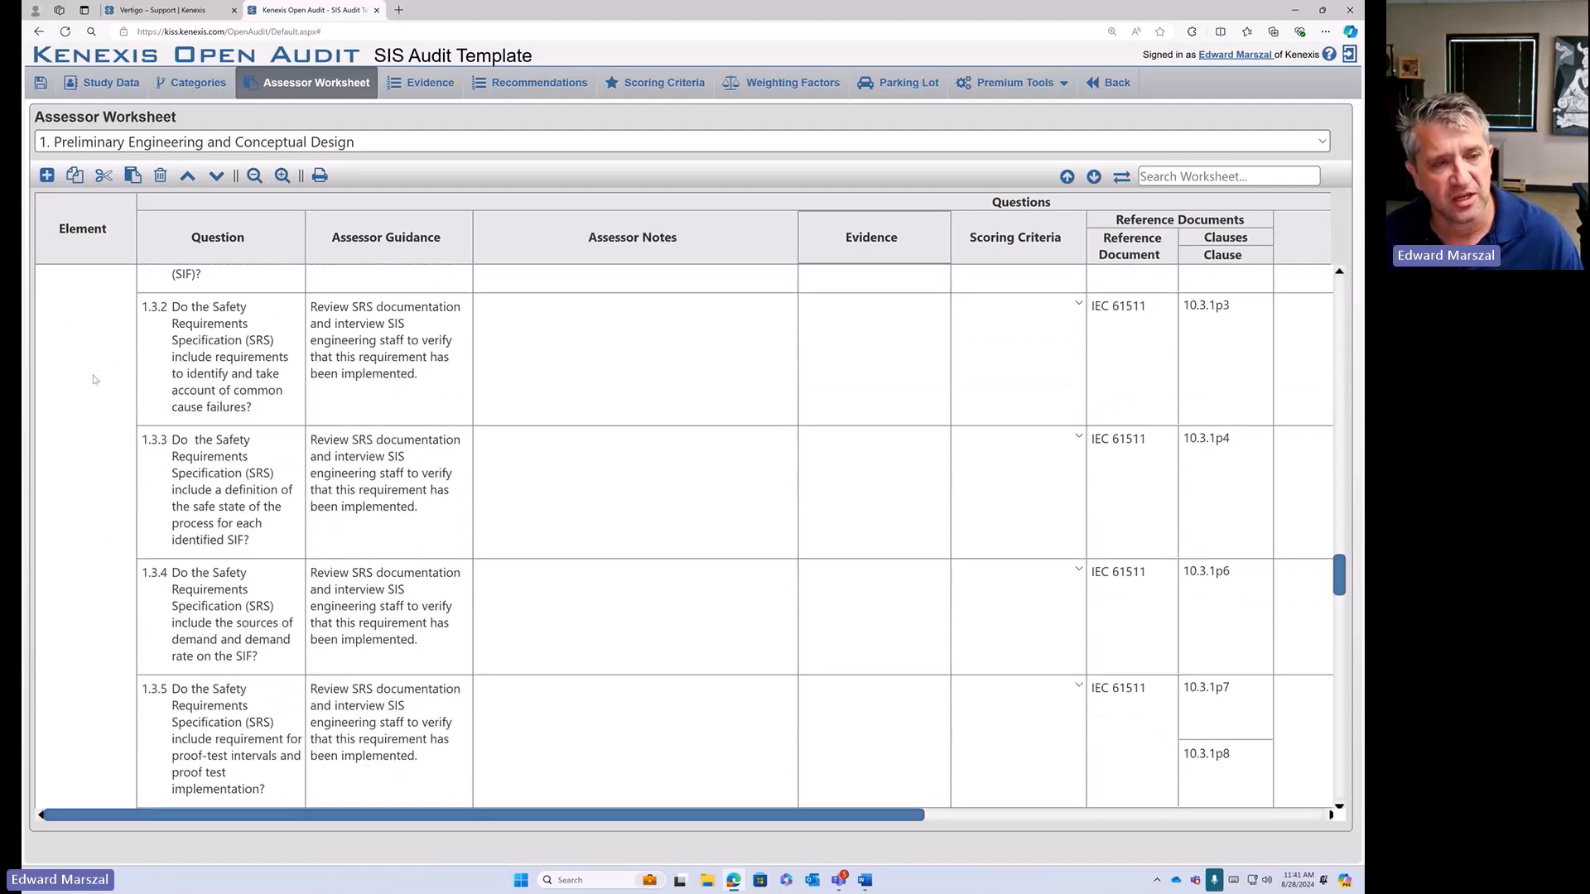
pyautogui.scroll(-4, 116, 497)
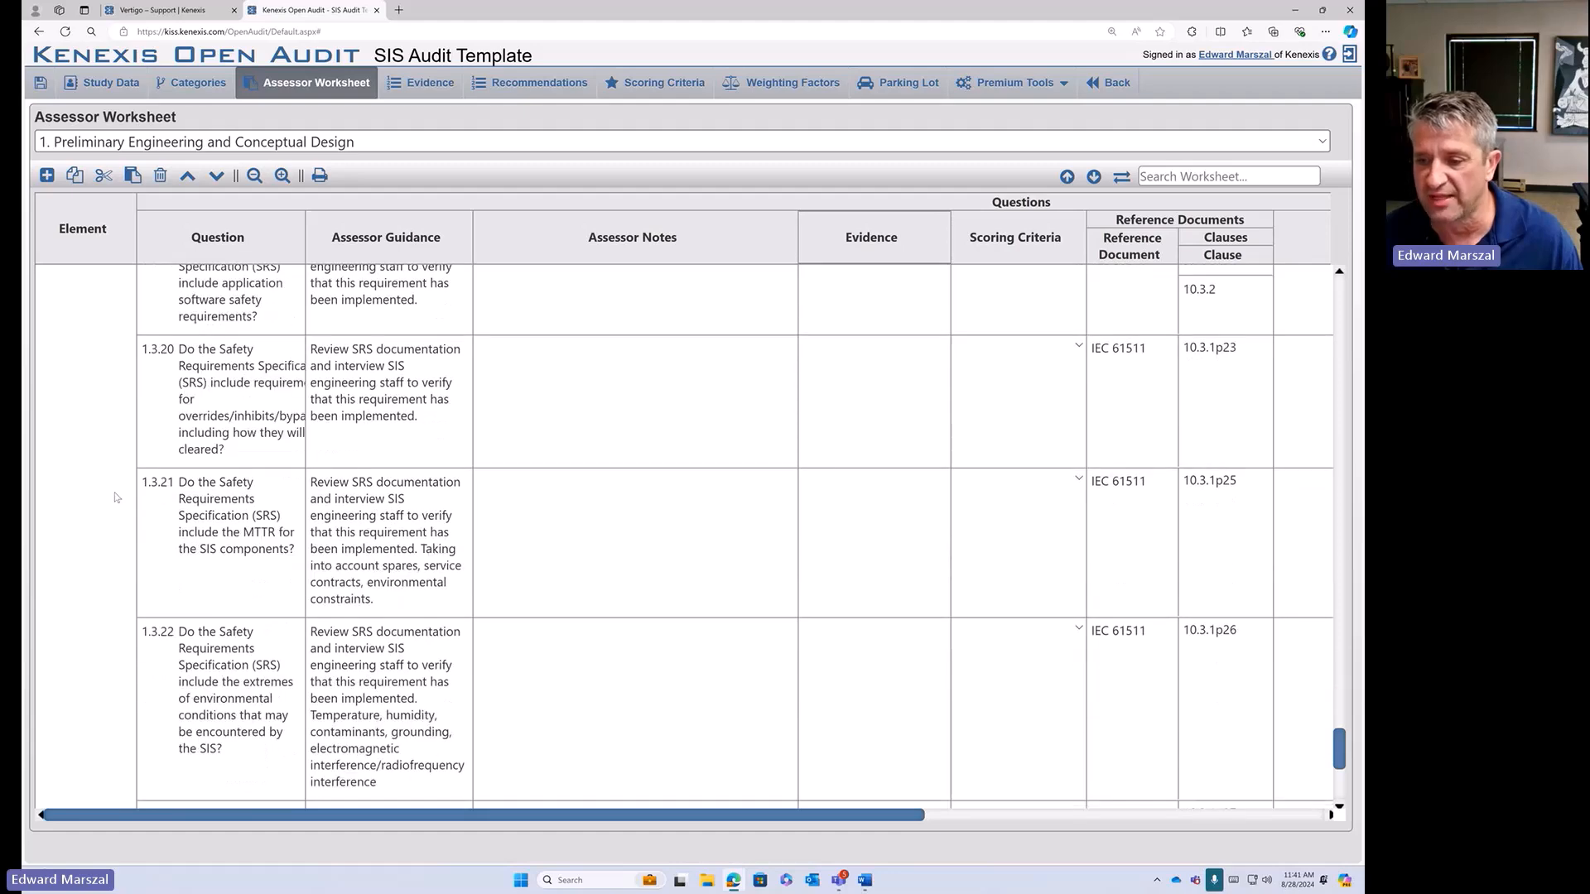
pyautogui.scroll(20, 116, 498)
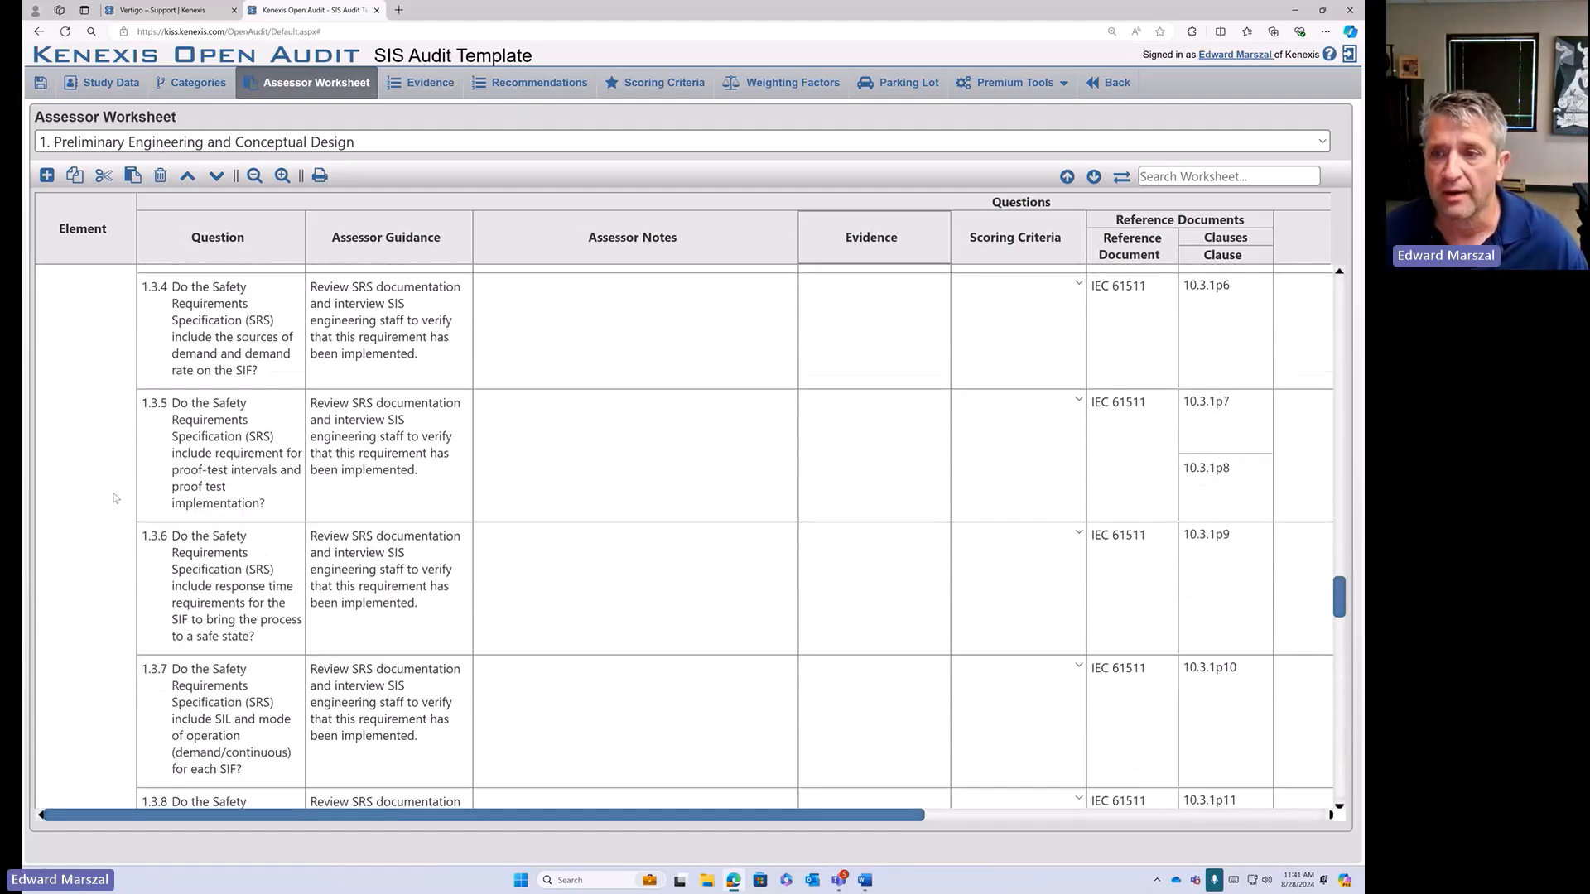
pyautogui.scroll(10, 116, 498)
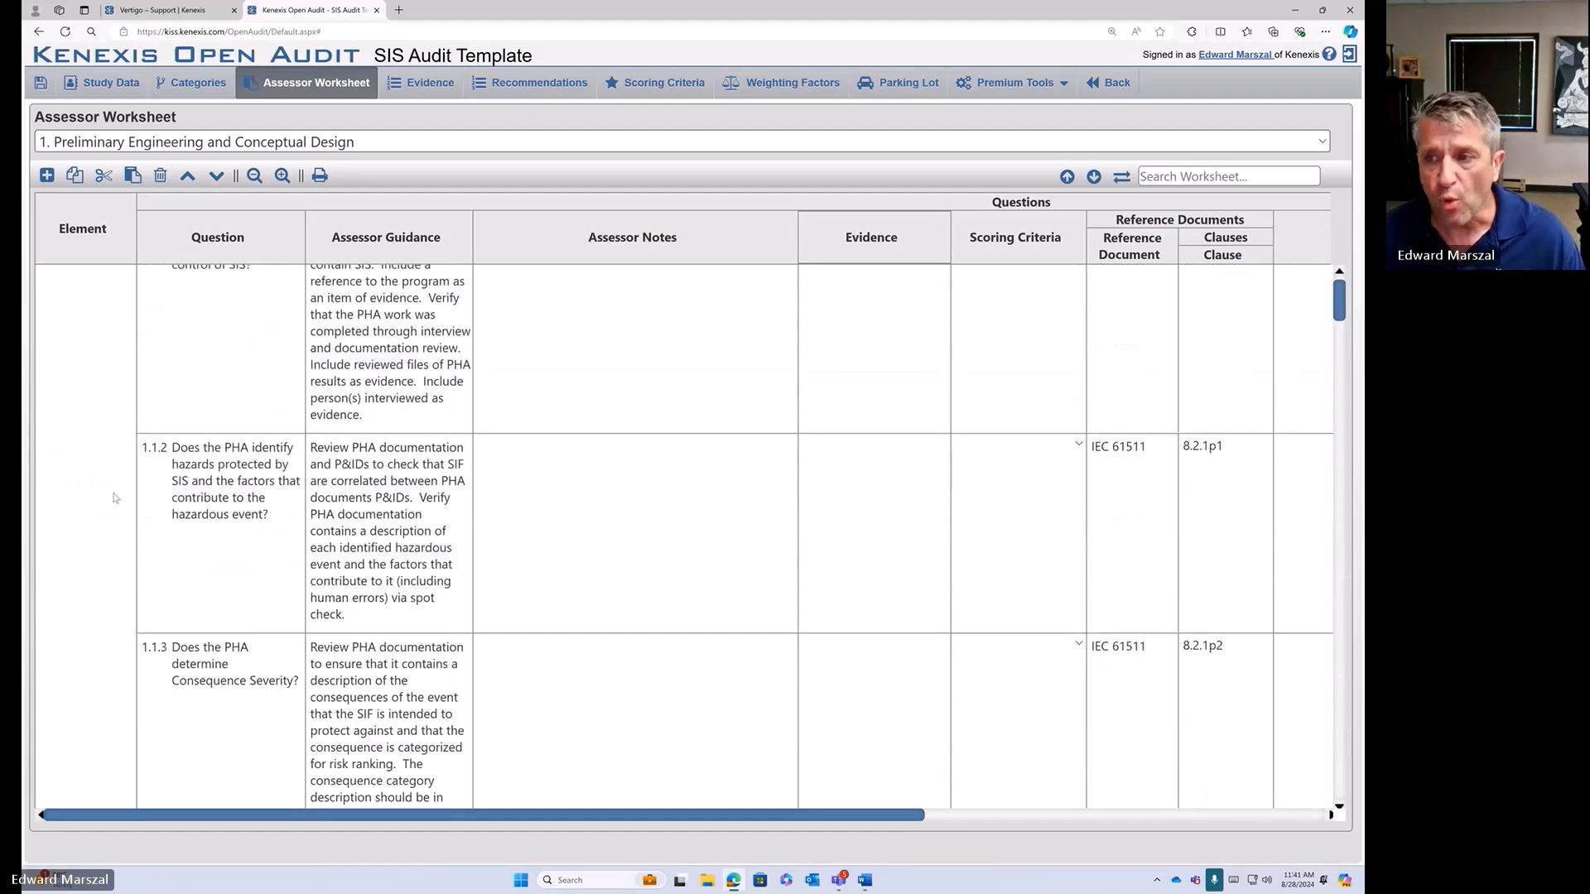
# - Examine question 1.1.1 together with its reference document, clause, assessor guidance and assessor notes
pyautogui.click(255, 381)
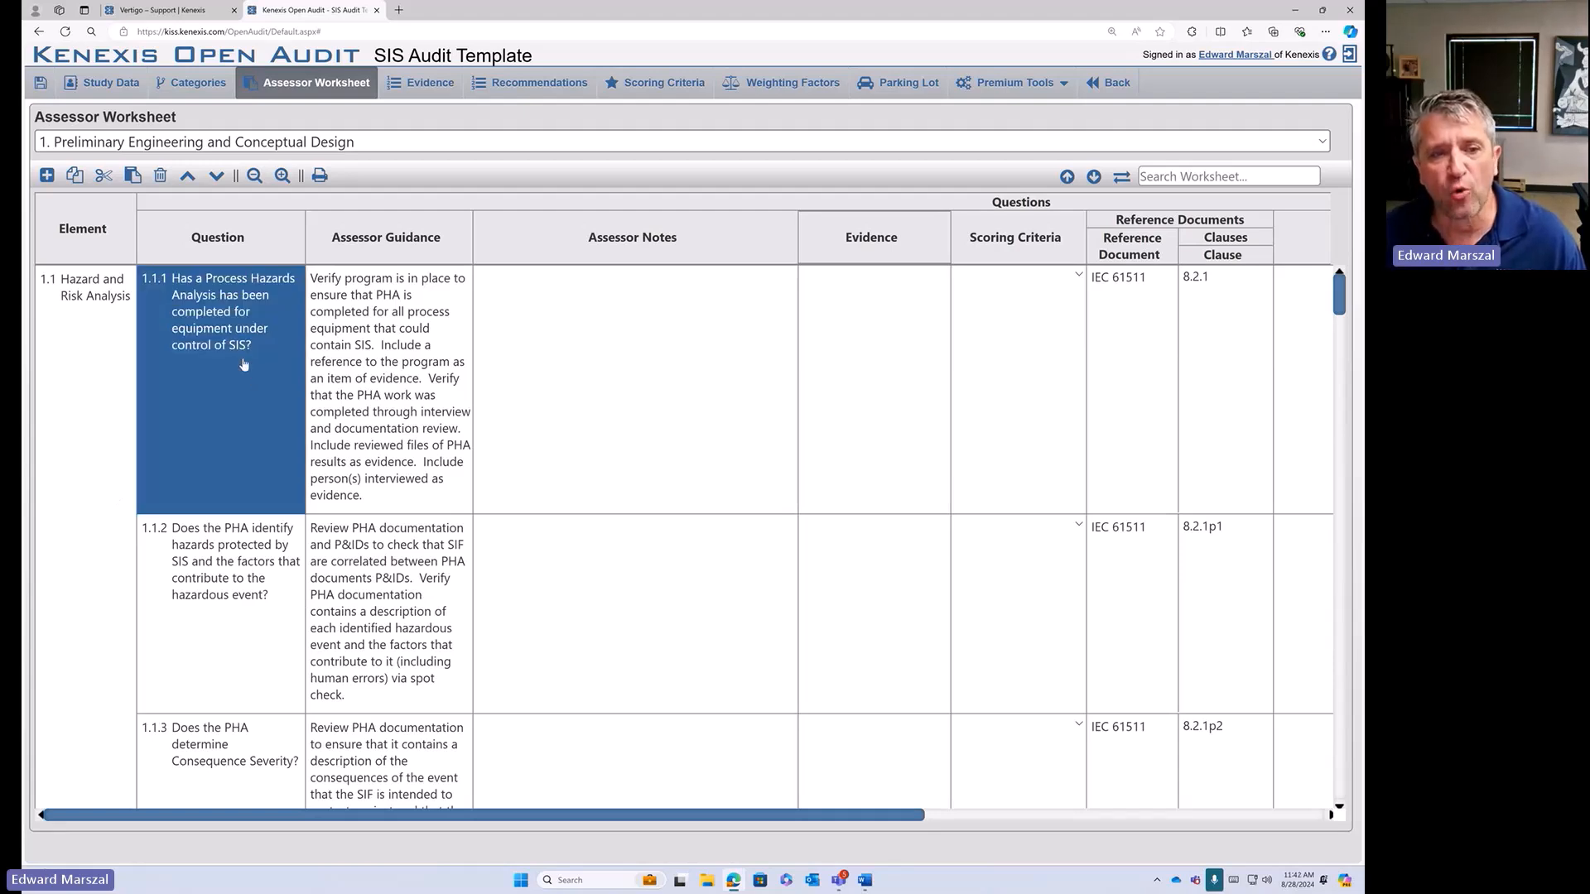
pyautogui.click(242, 361)
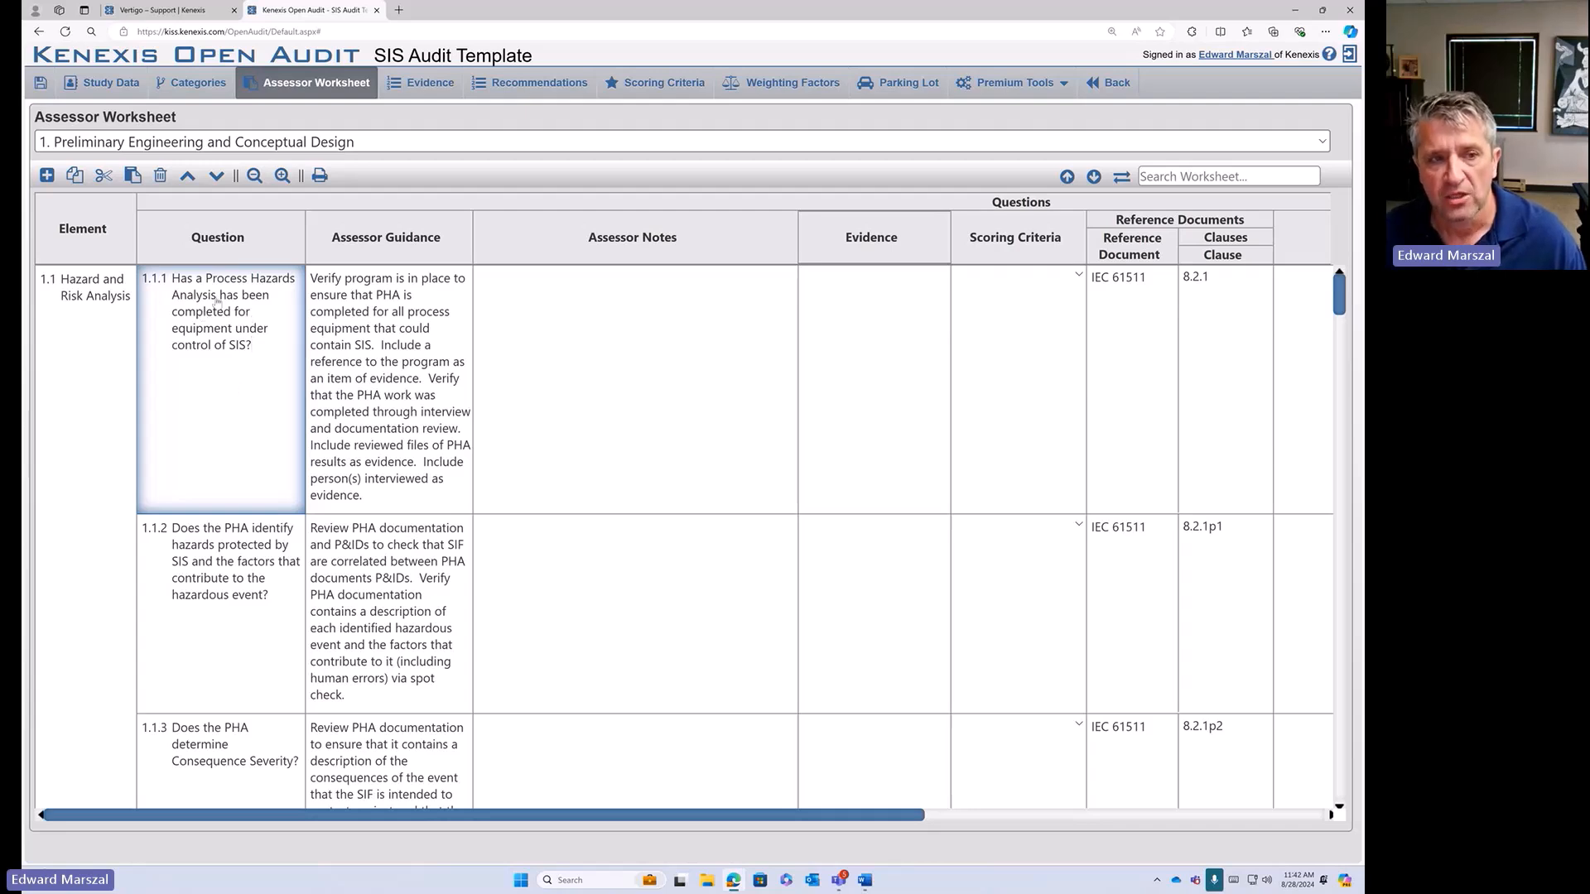
pyautogui.click(1212, 307)
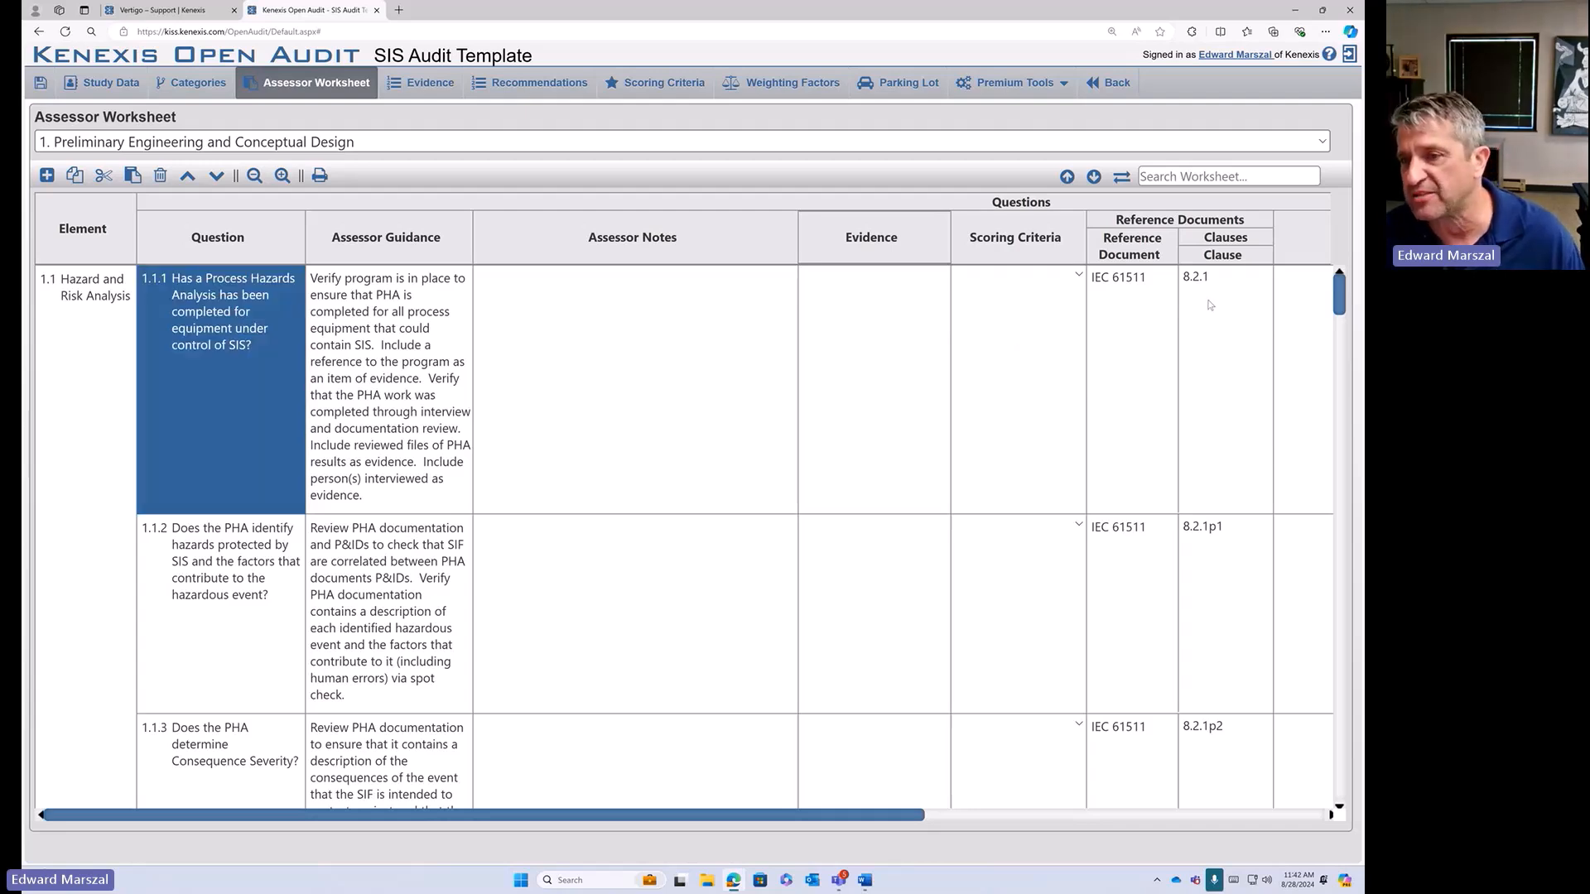
pyautogui.click(1145, 303)
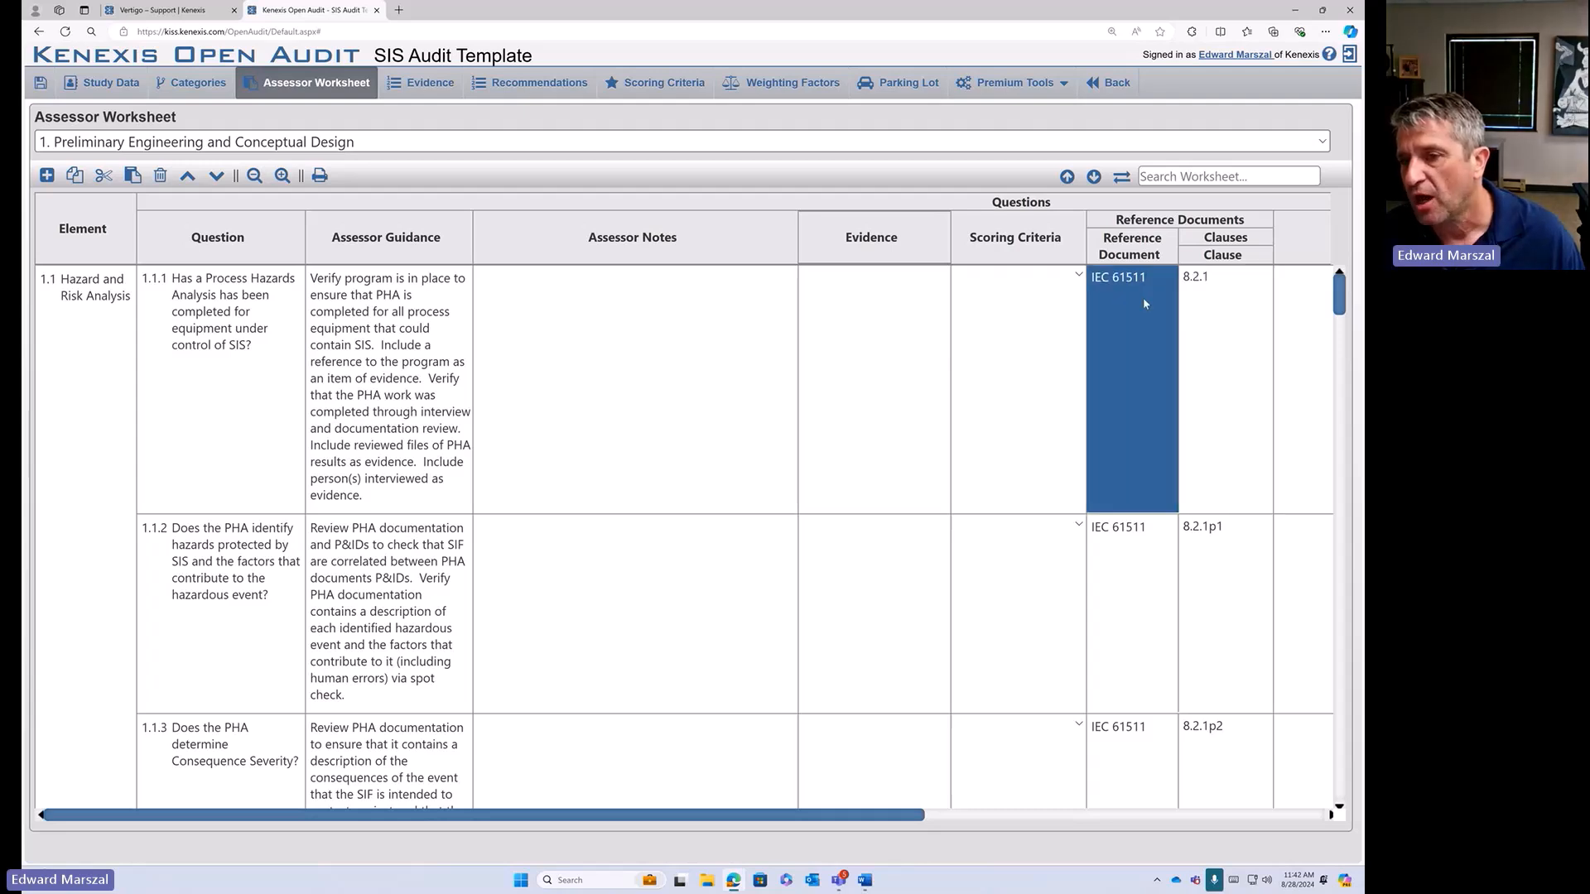
pyautogui.click(1218, 306)
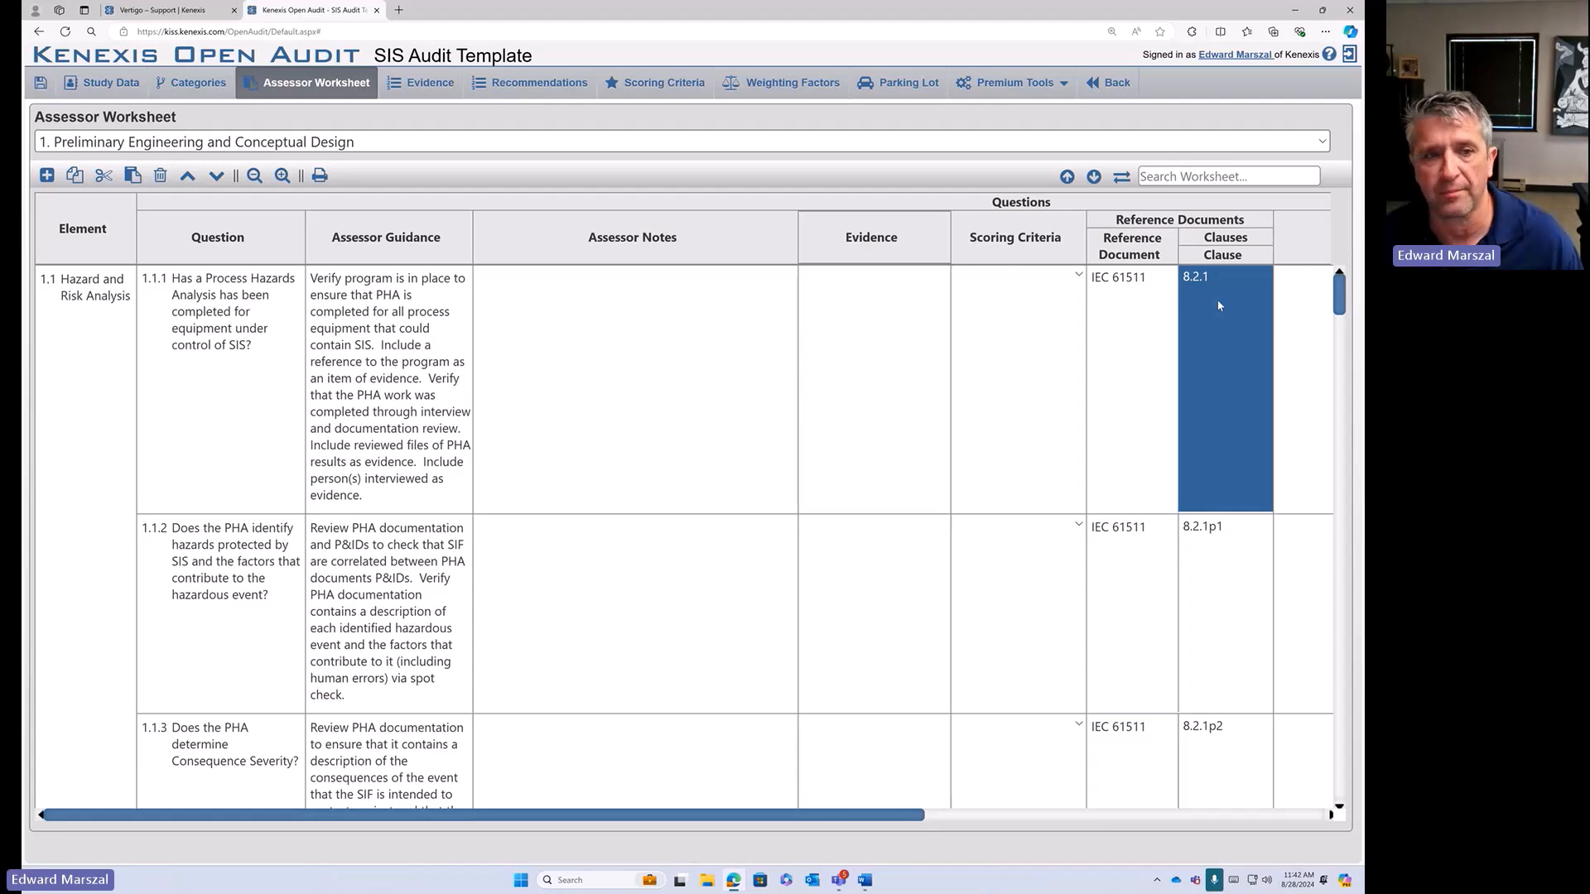
pyautogui.click(392, 335)
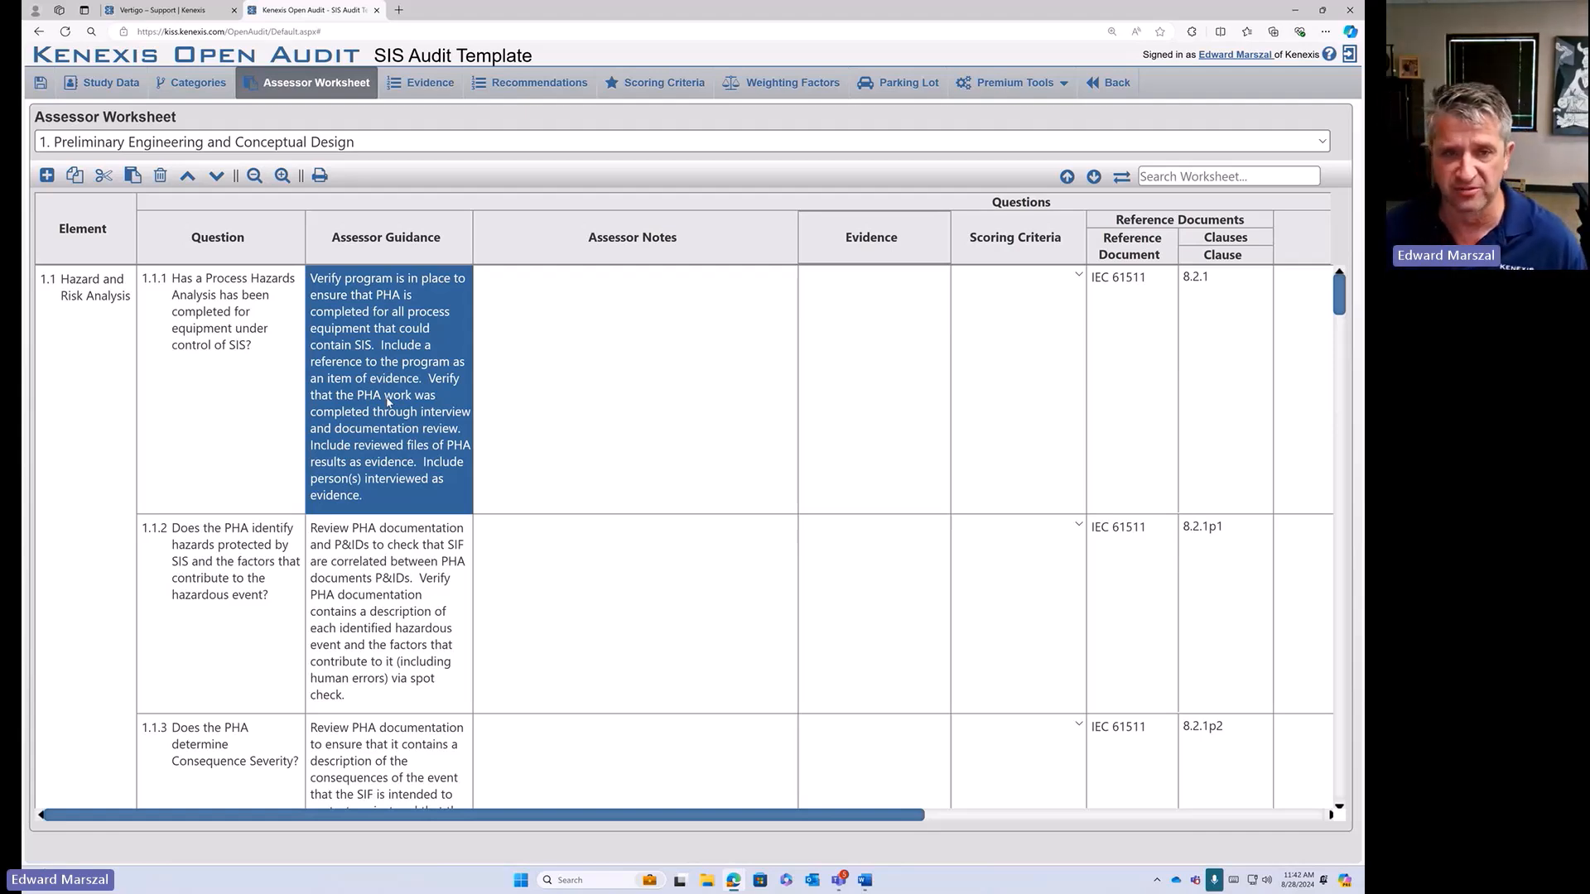
pyautogui.click(747, 379)
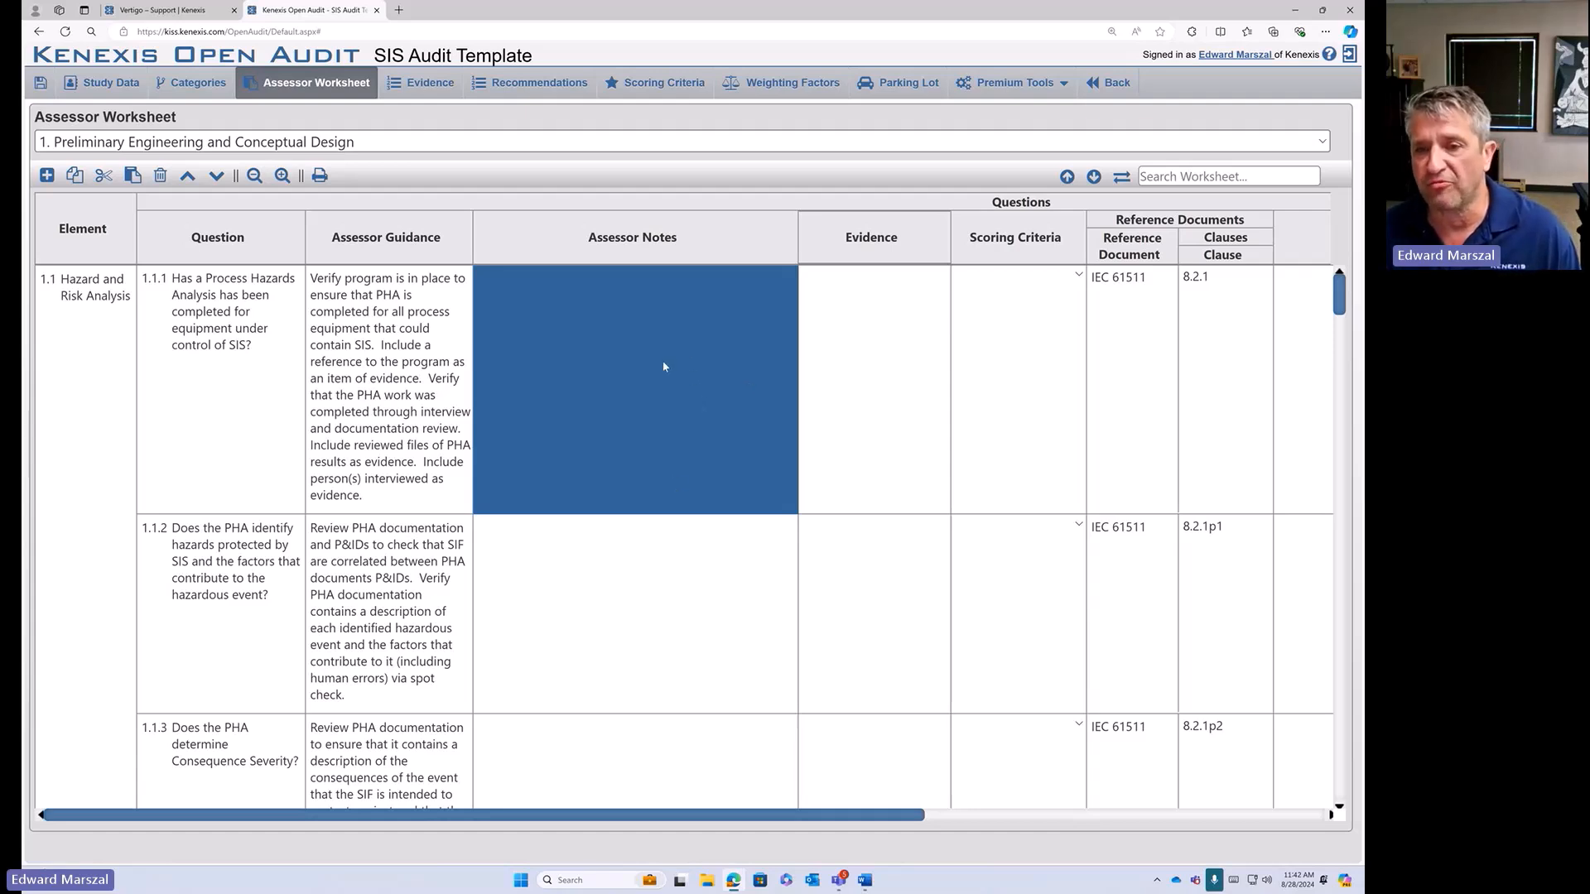
# - Enter "PHA Report" as evidence for question 1.1.1 and check its entry in the Evidence list
pyautogui.click(839, 361)
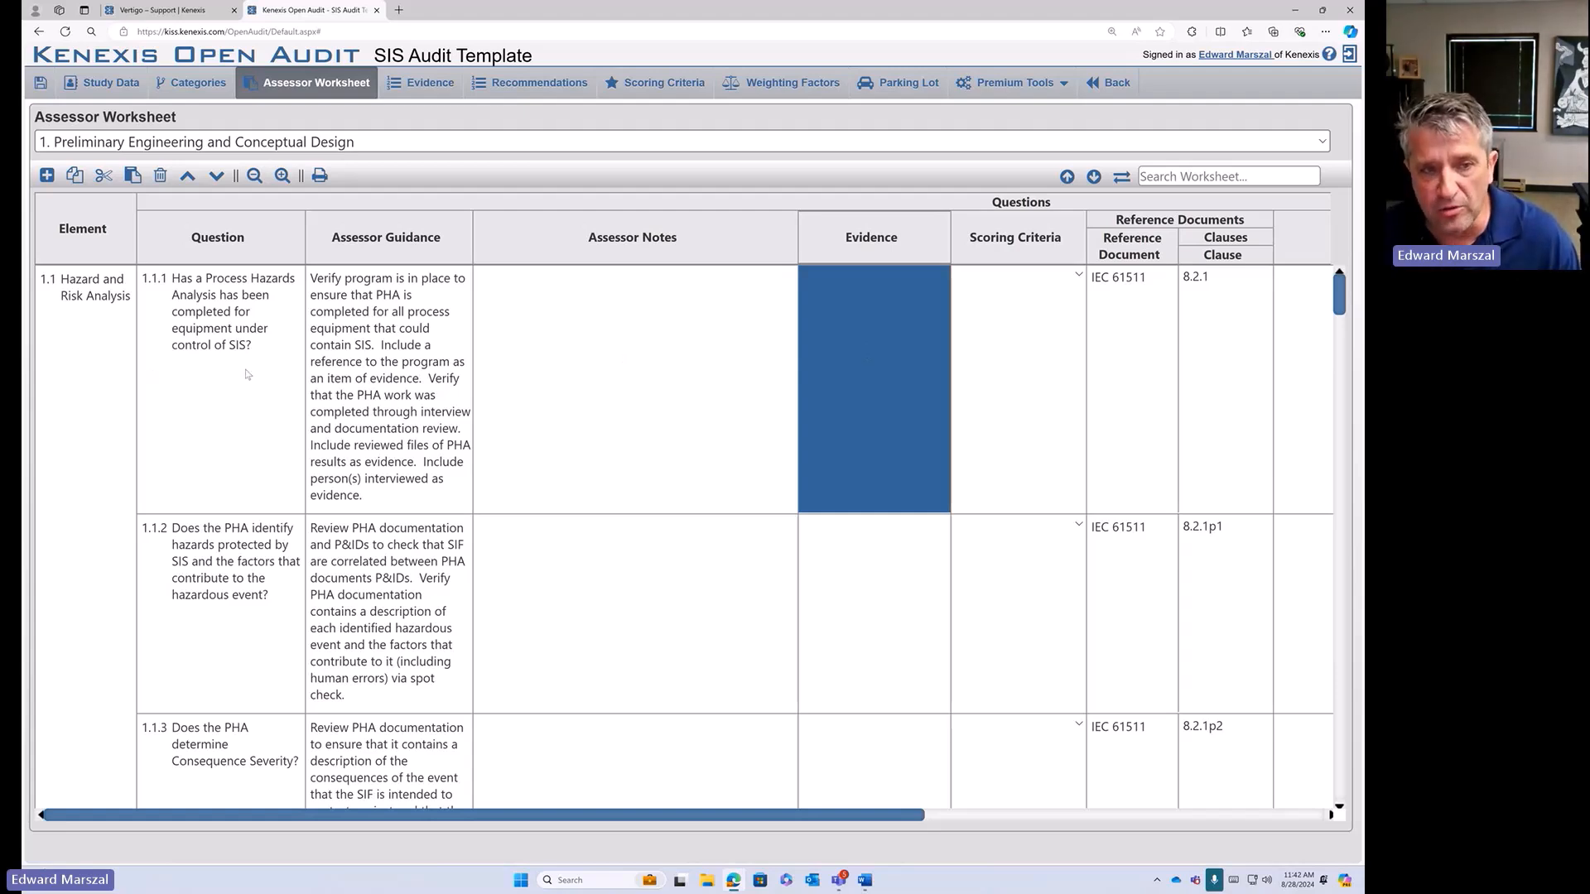
pyautogui.click(246, 374)
pyautogui.click(847, 381)
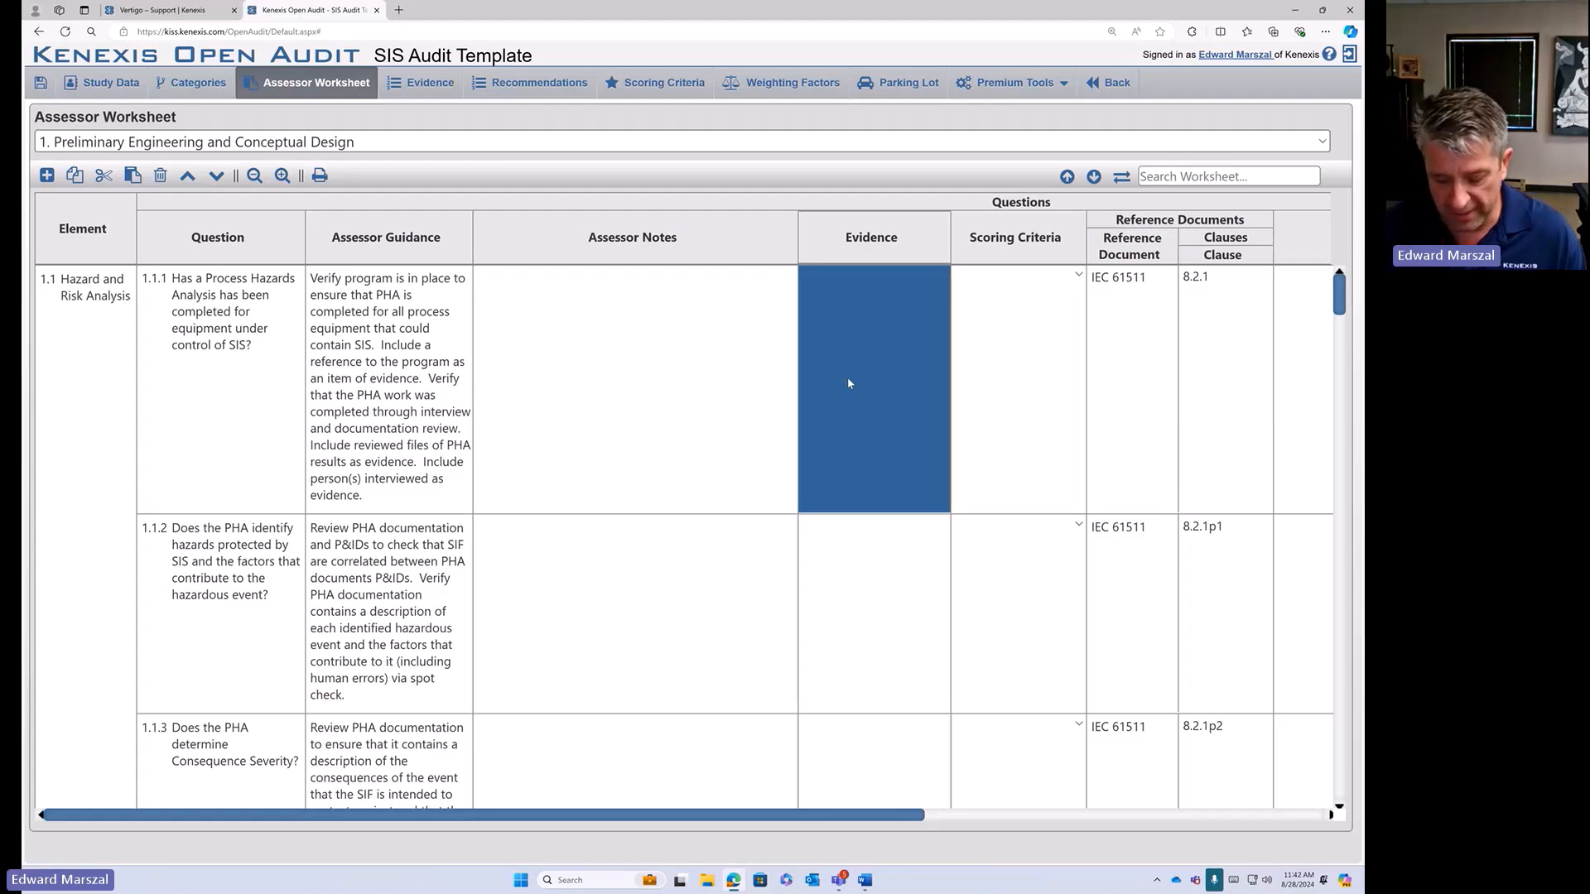
pyautogui.write('PHA Report')
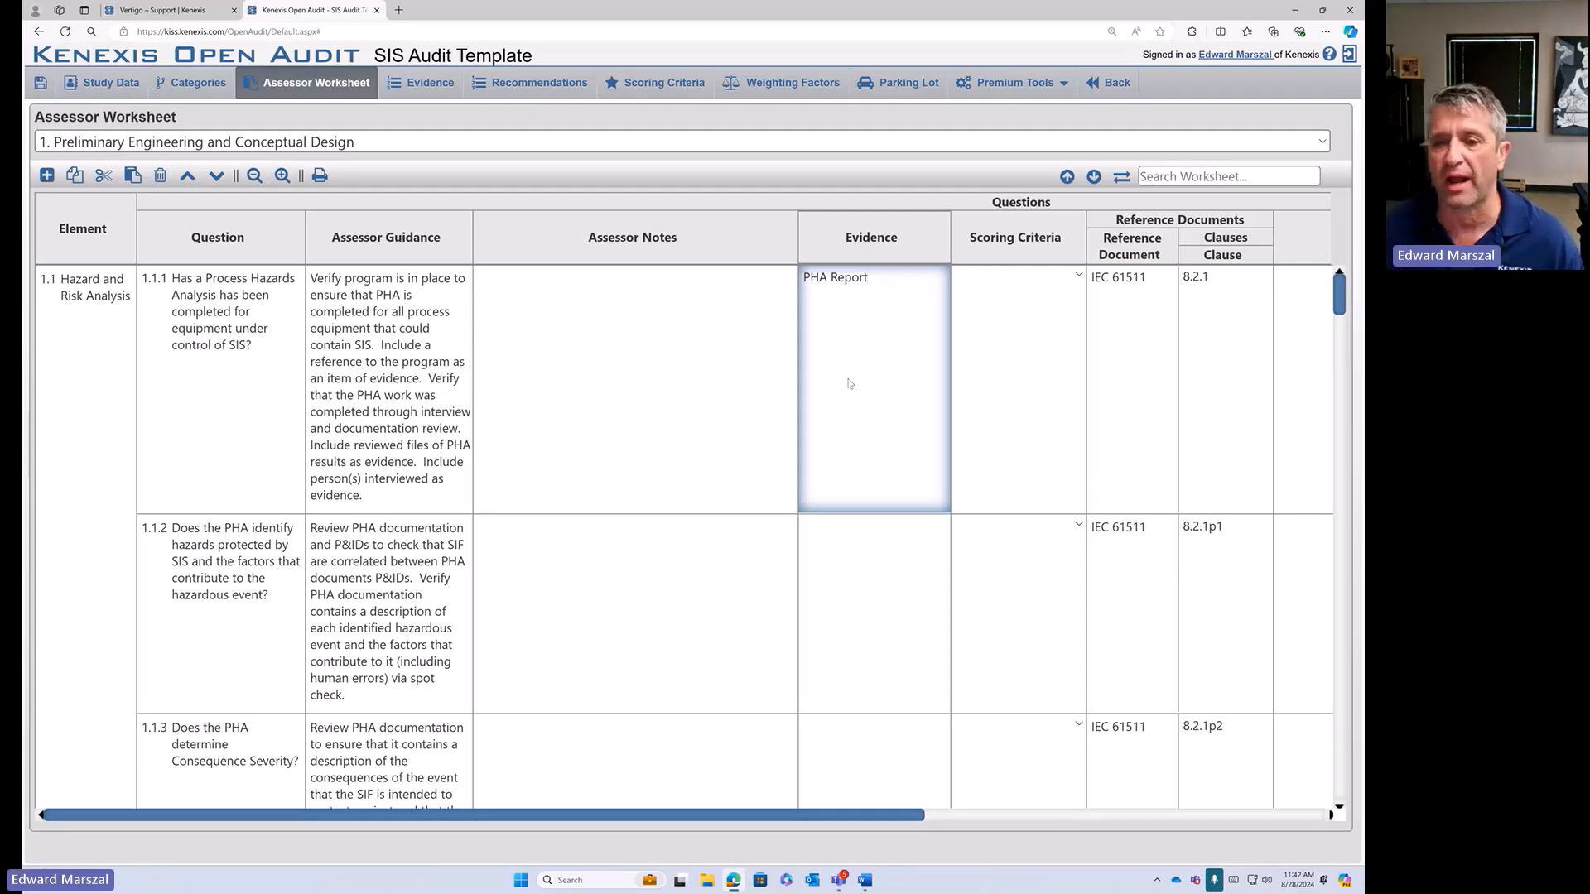
pyautogui.click(767, 399)
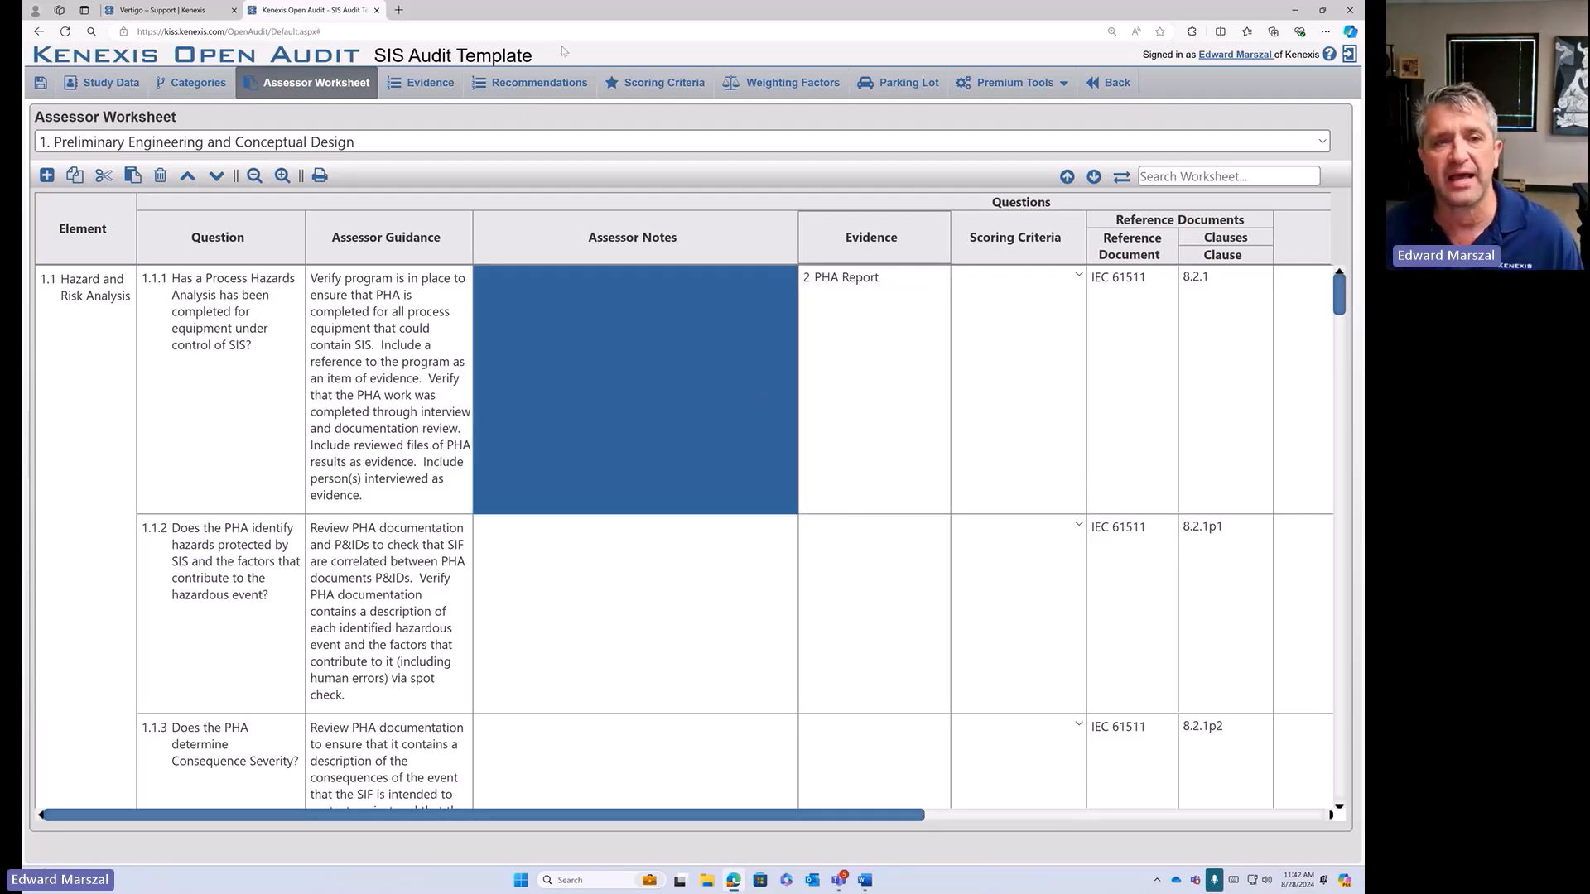
pyautogui.click(447, 91)
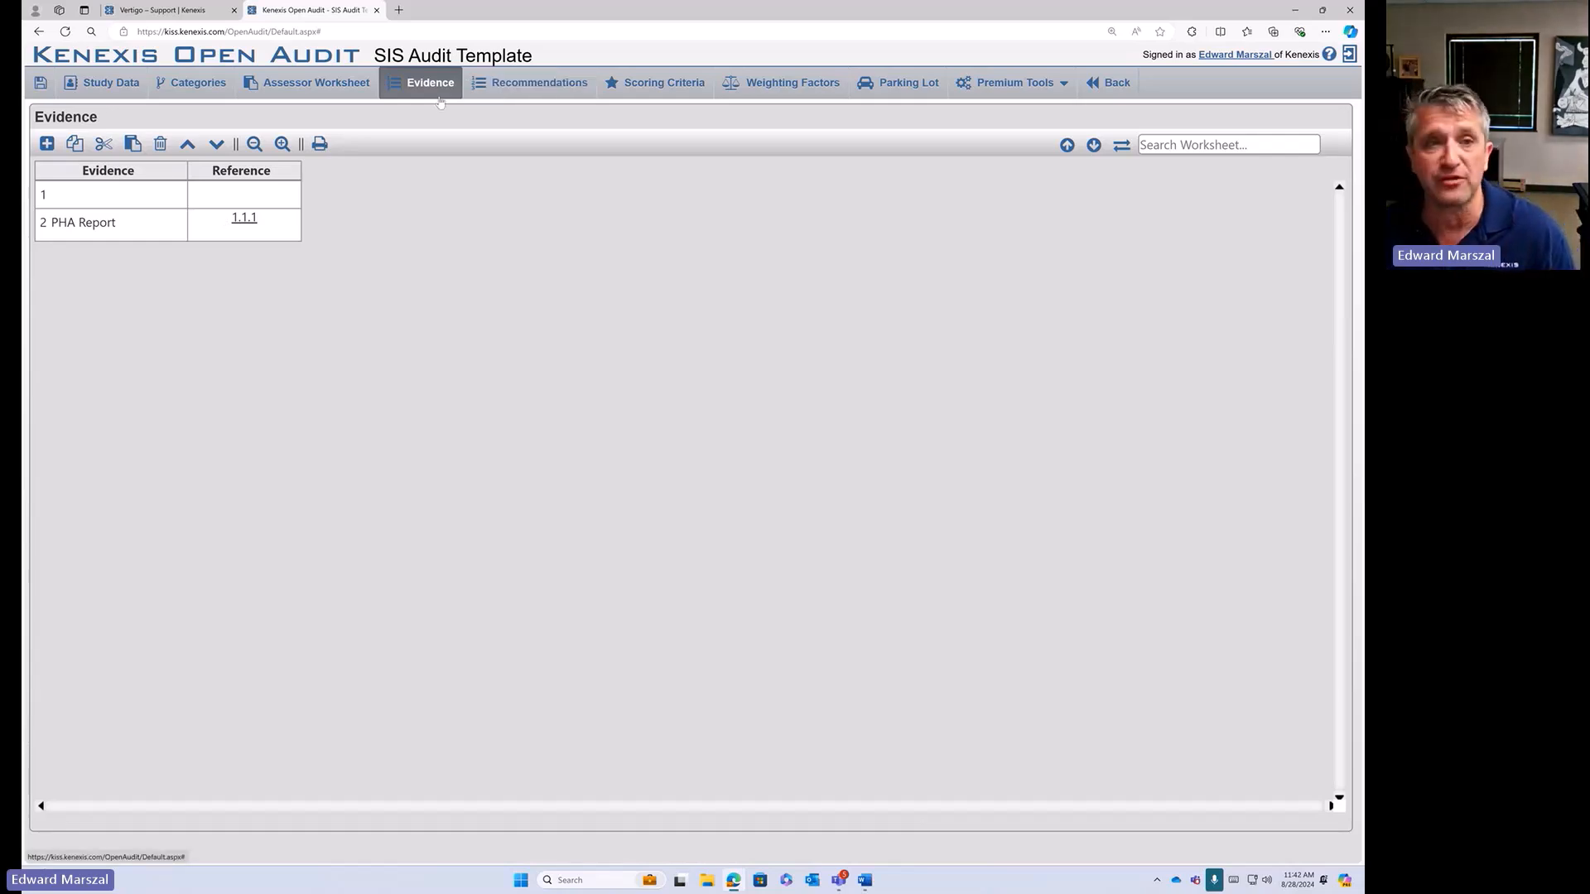
# - Return to the Assessor Worksheet and score question 1.1.1 as Compliant
pyautogui.click(298, 95)
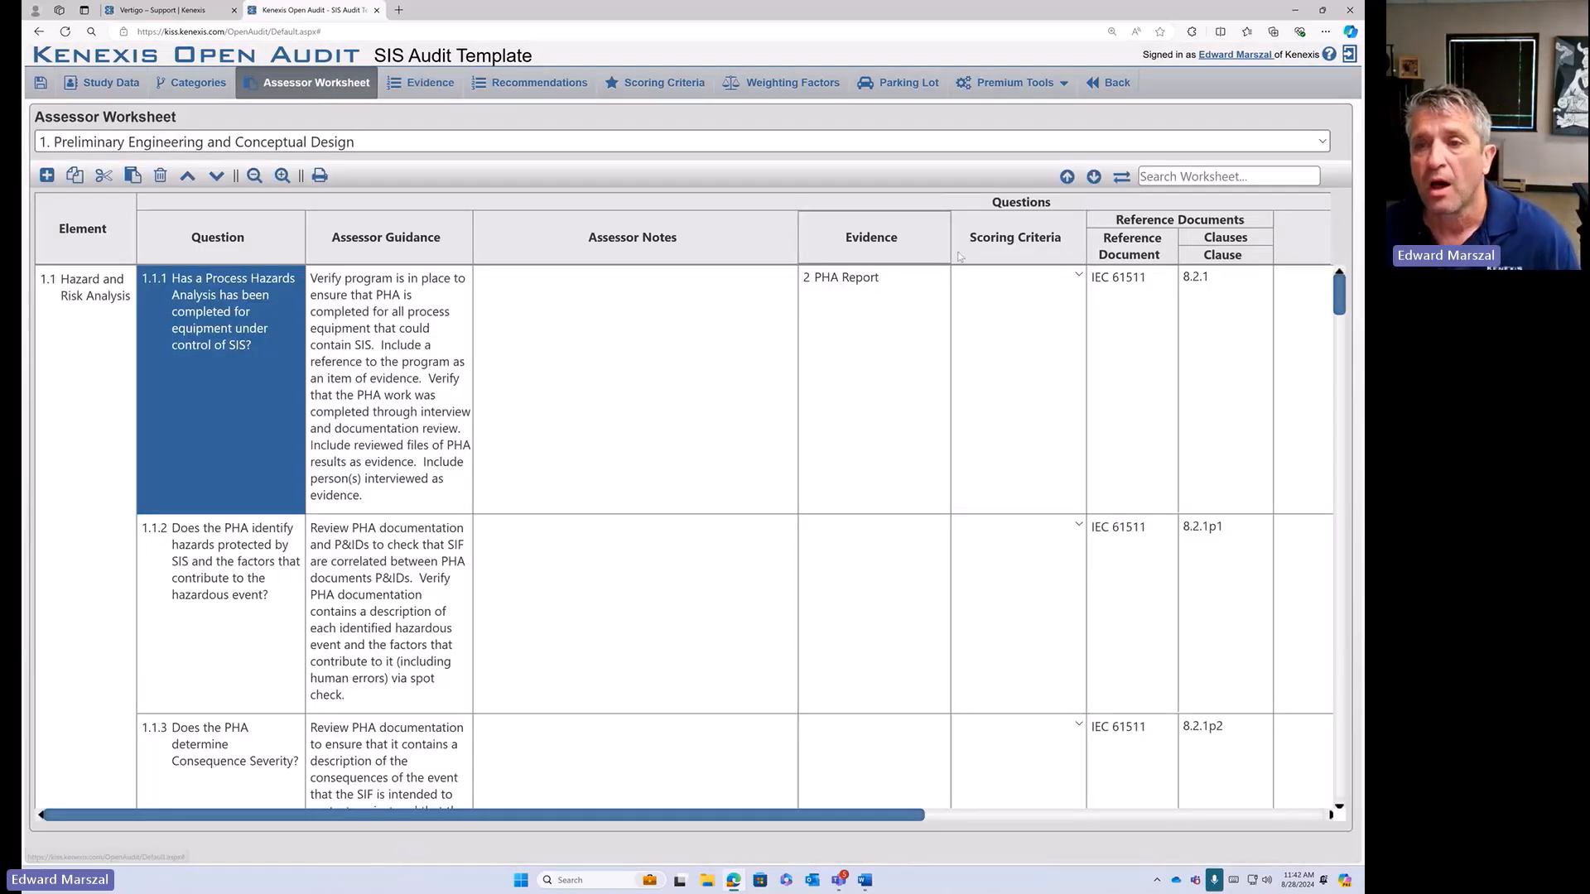
pyautogui.click(1076, 275)
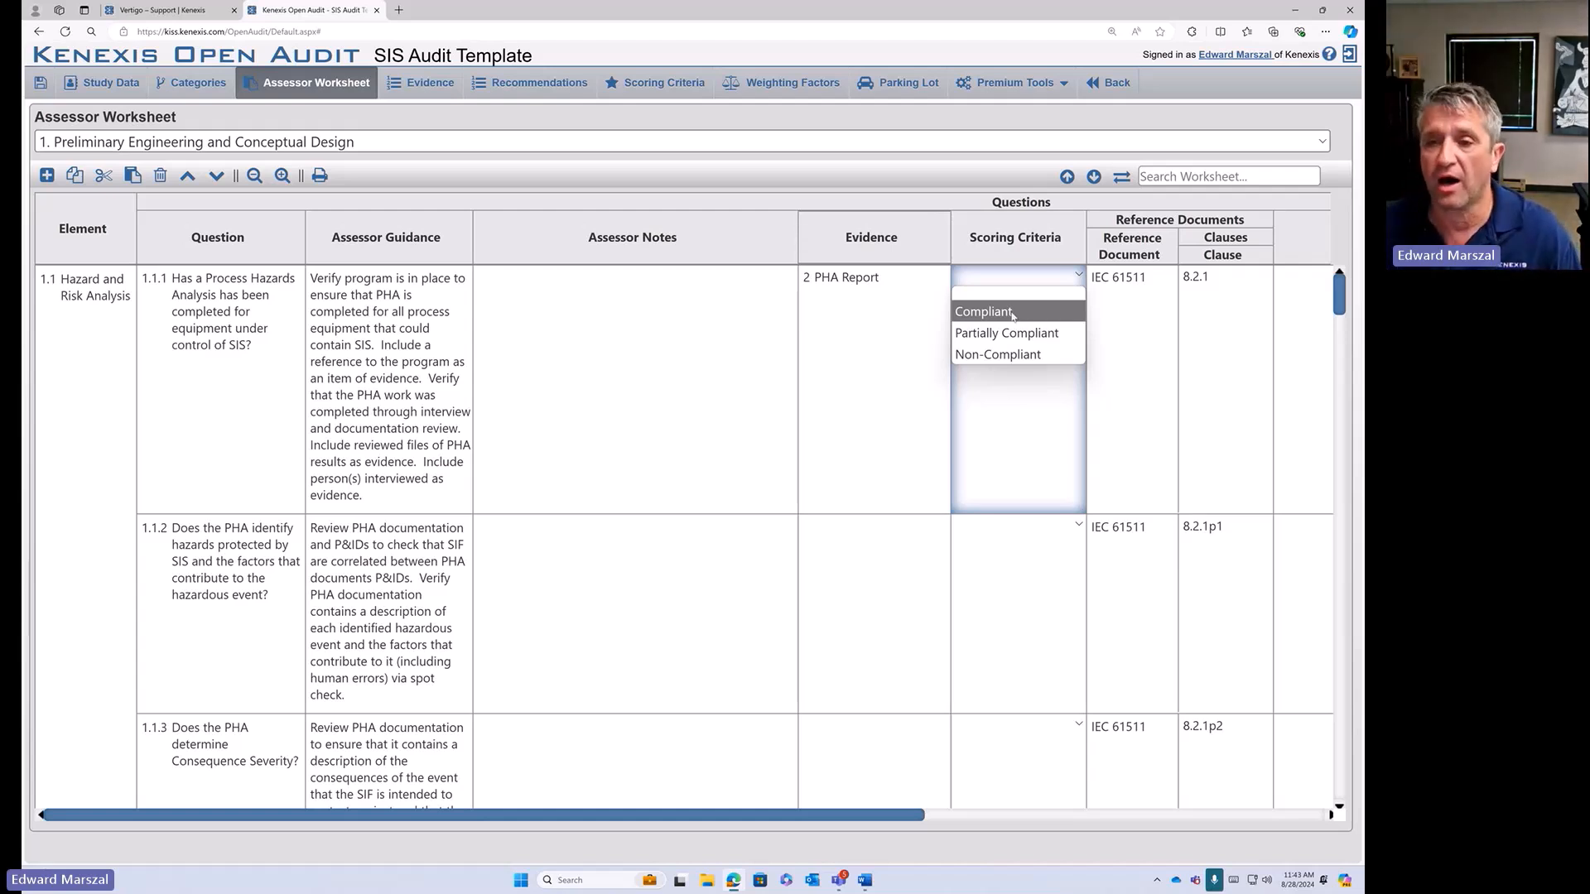
pyautogui.click(1011, 311)
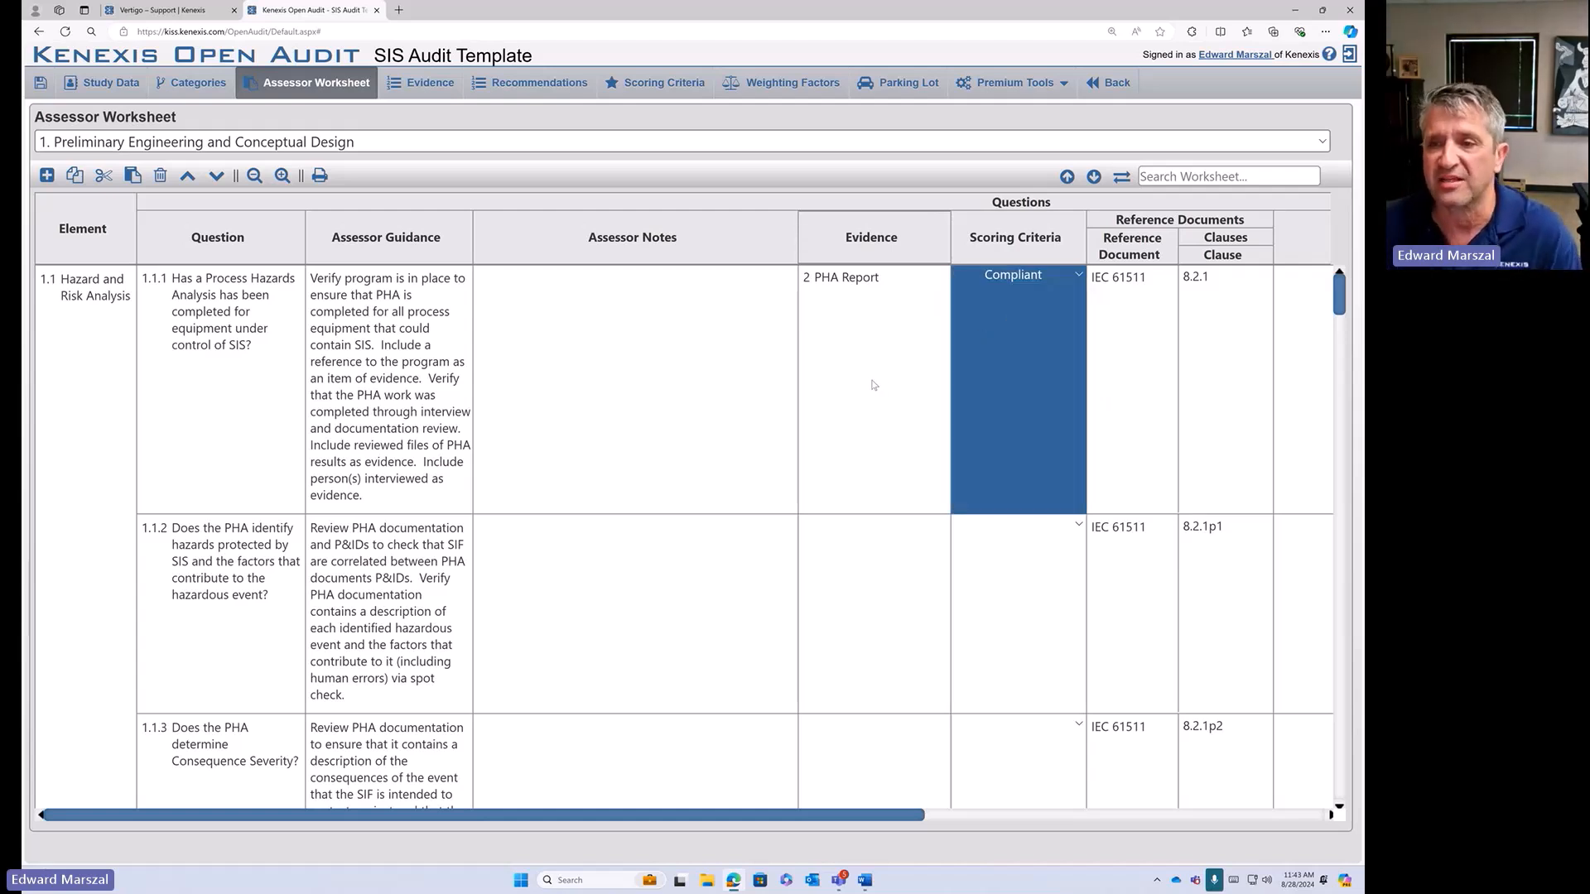
# - Examine the Findings and Assessor Recommendation fields of question 1.1.1, and view the overall list of assessor recommendations
pyautogui.moveTo(854, 816); pyautogui.dragTo(1029, 825)
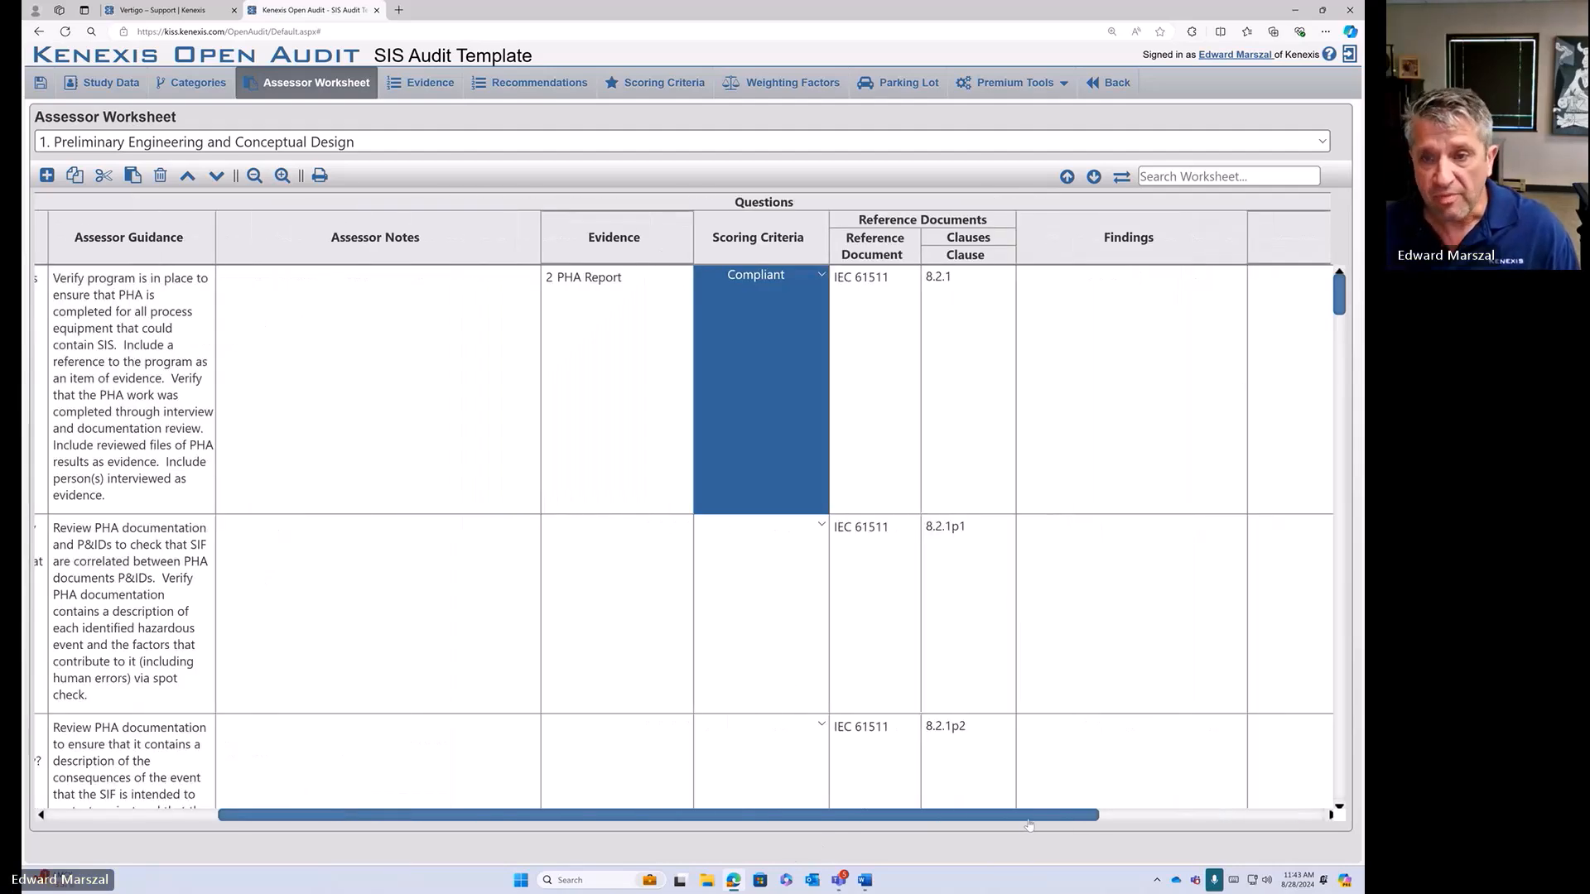
pyautogui.click(1137, 410)
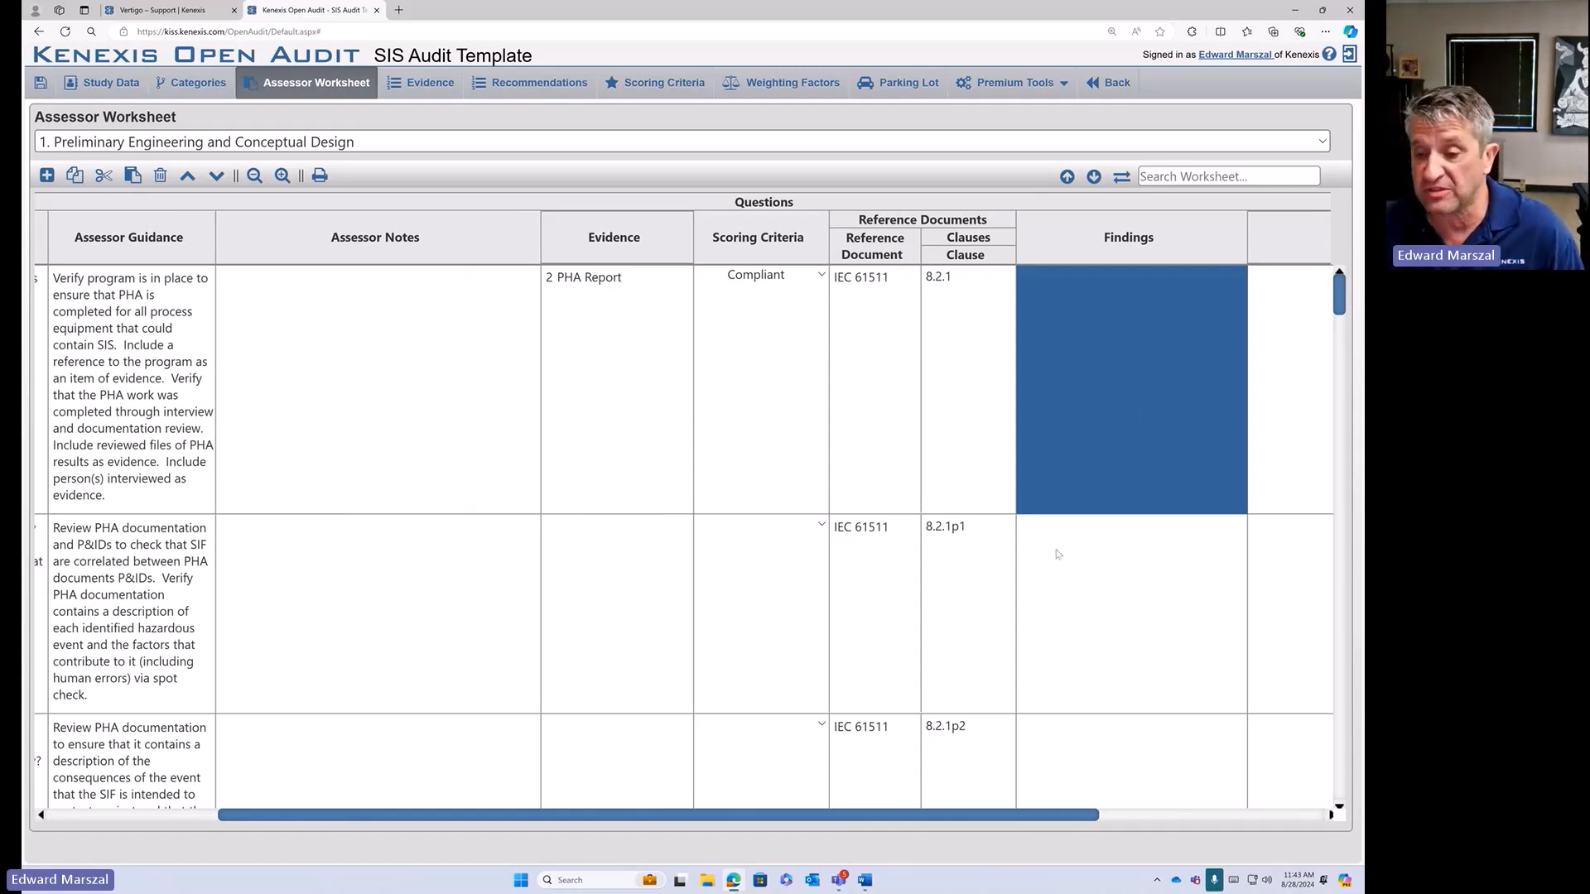
pyautogui.moveTo(1045, 821); pyautogui.dragTo(1097, 821)
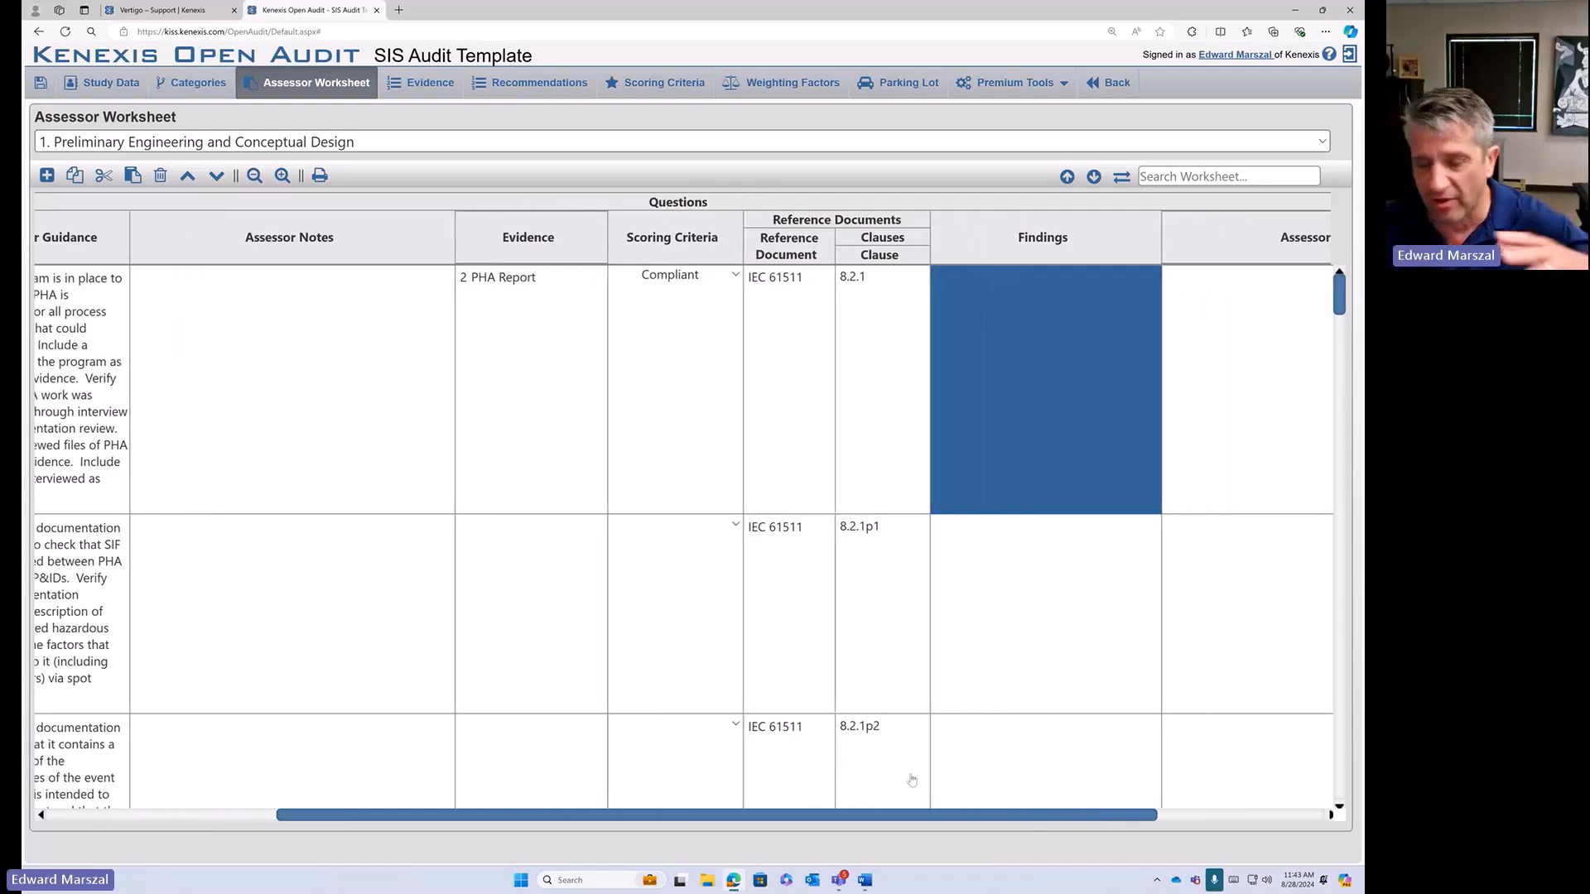
pyautogui.moveTo(930, 814); pyautogui.dragTo(1096, 815)
pyautogui.click(1122, 433)
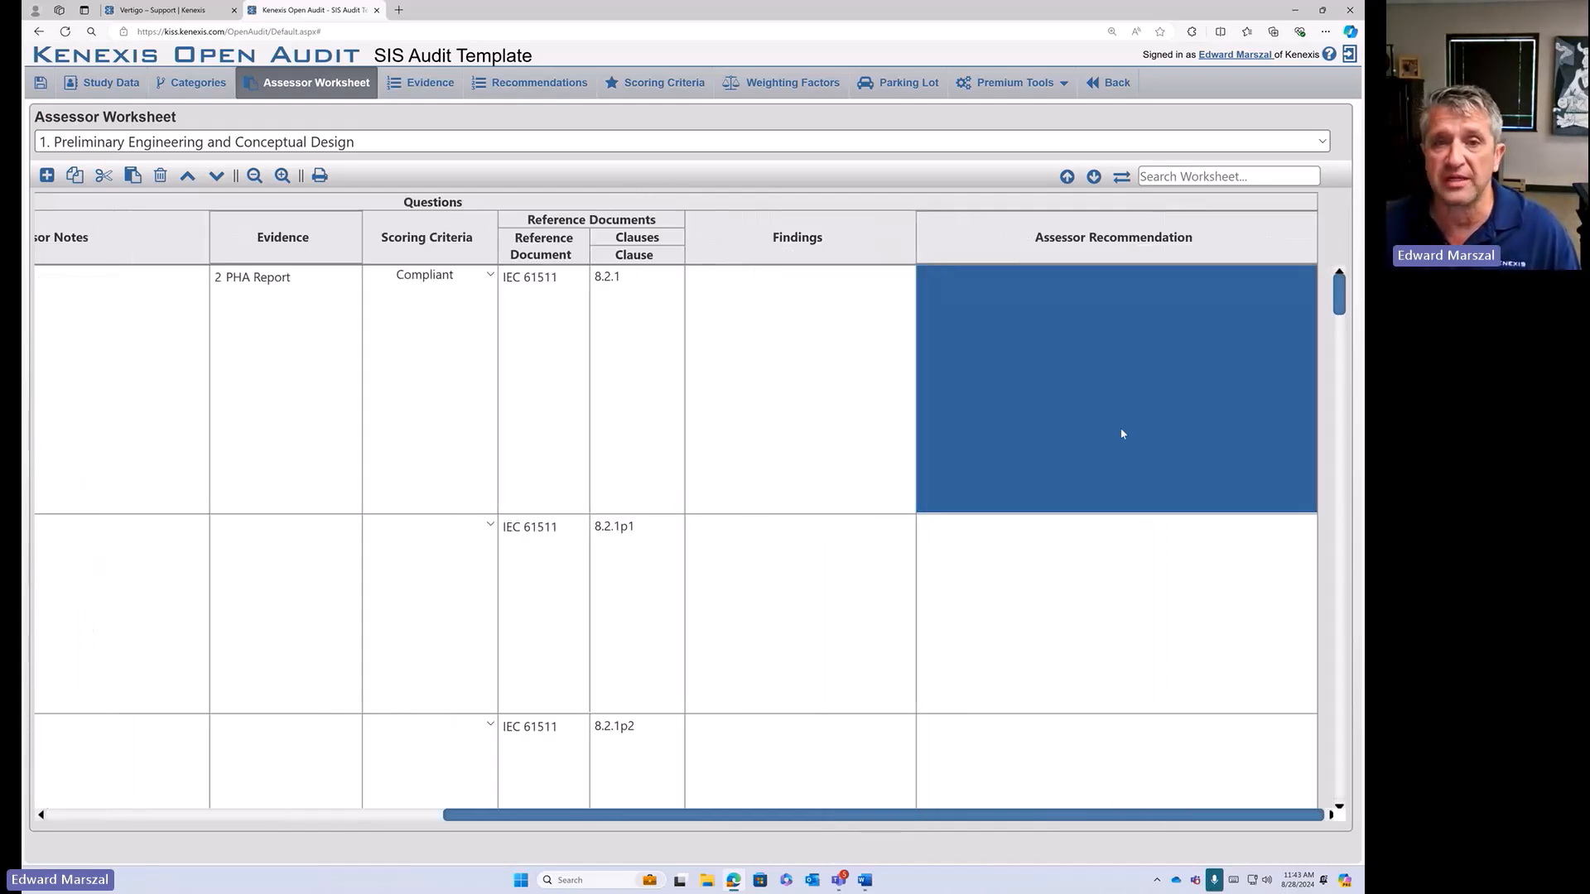
pyautogui.click(543, 86)
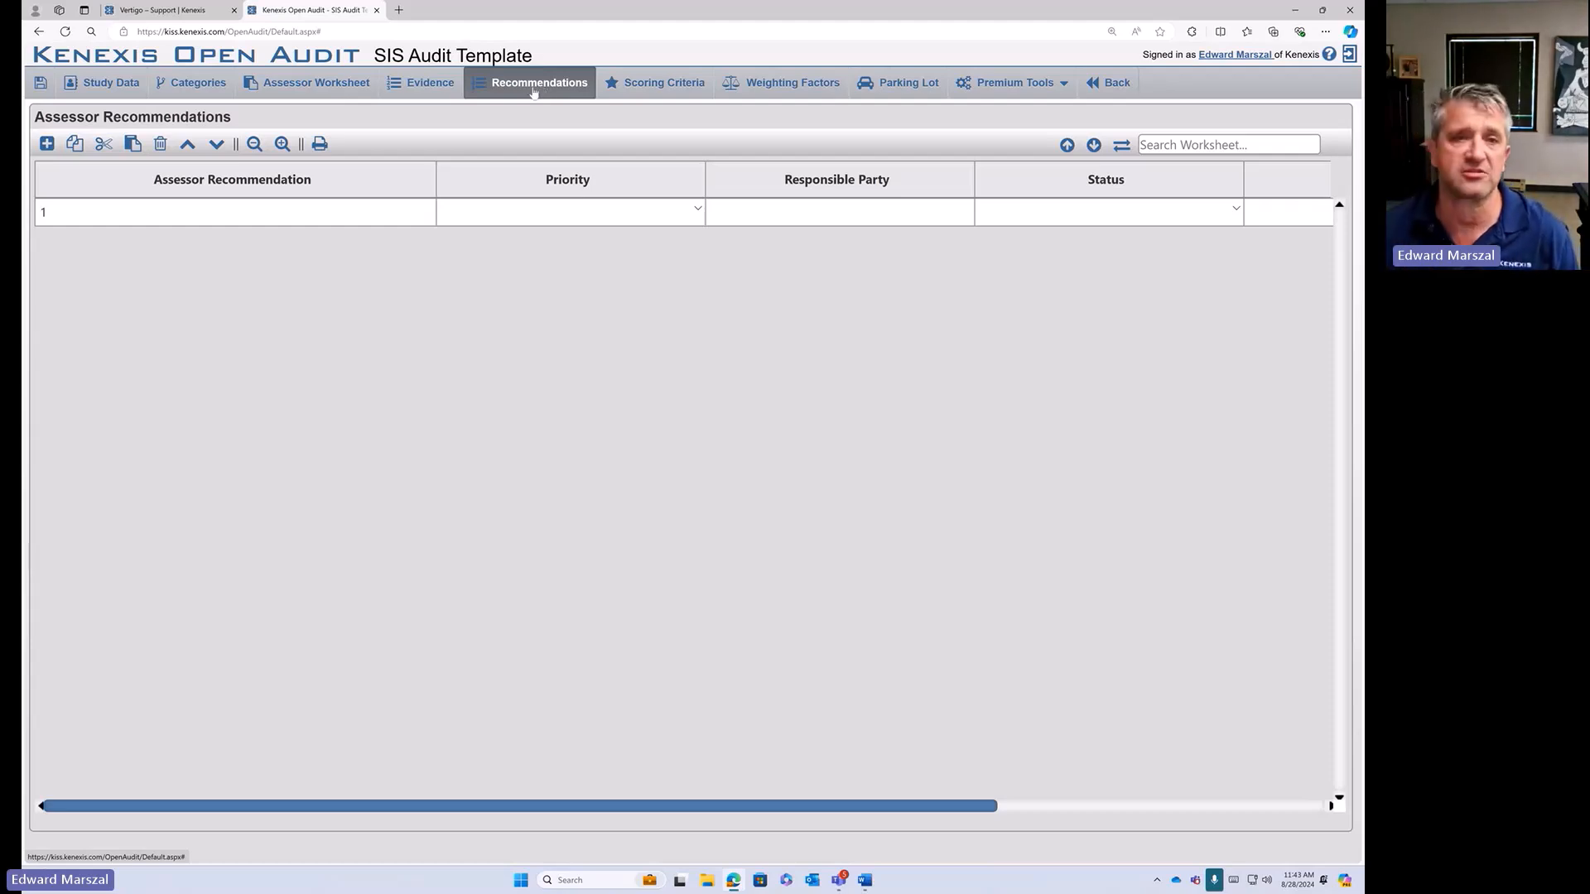
pyautogui.click(431, 93)
# - Reopen the Assessor Worksheet and skim its questions from 1.1.1 past the start of LOPA / SIL Selection, ending back at 1.1.1
pyautogui.click(369, 90)
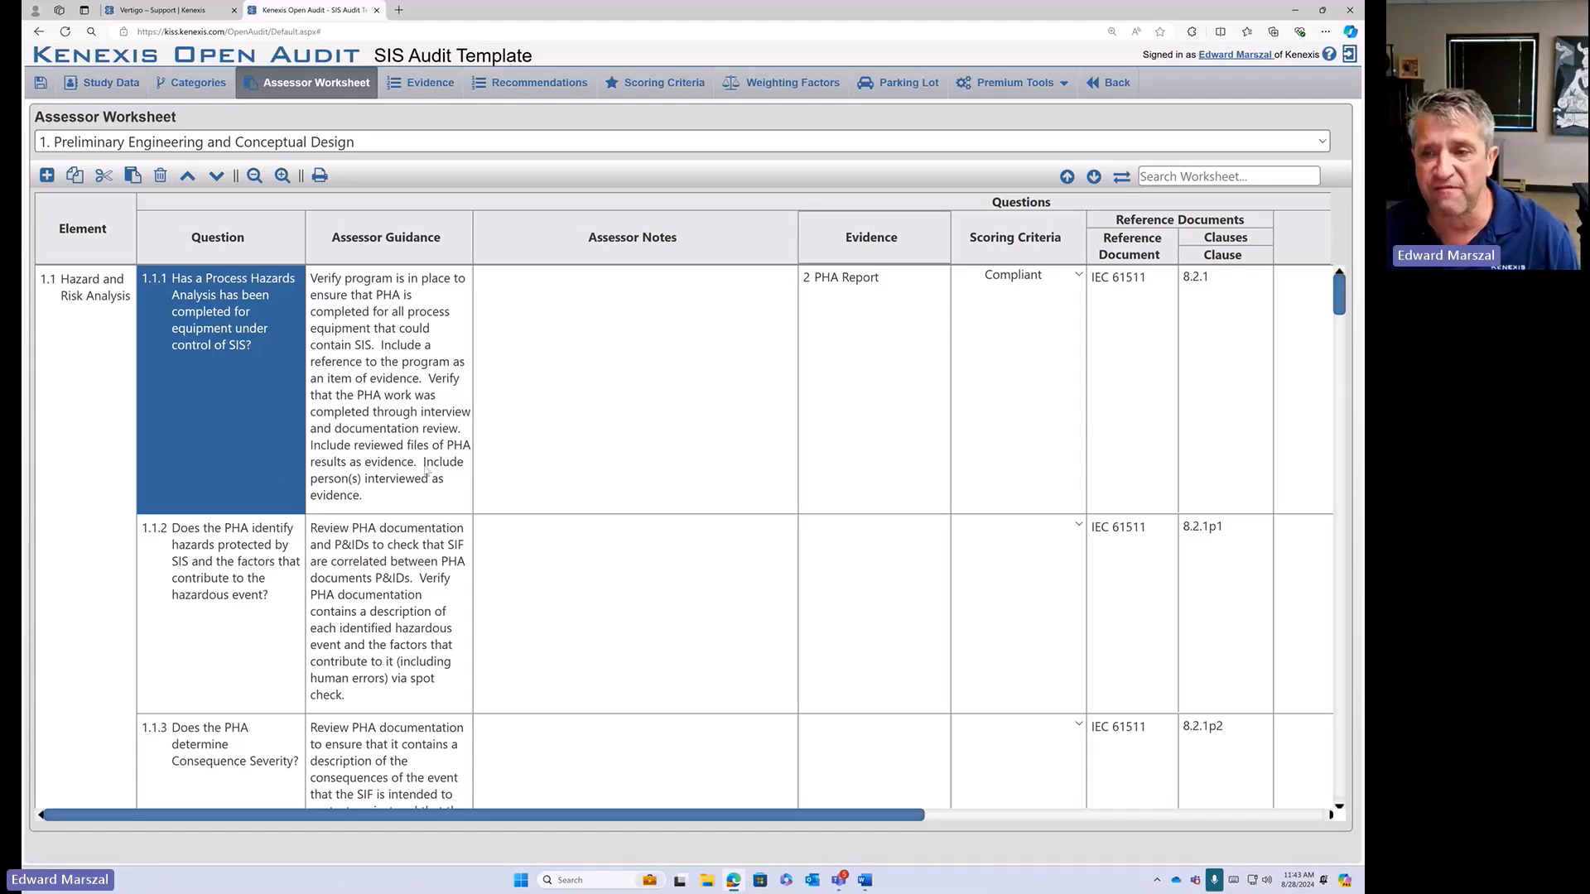
pyautogui.scroll(-5, 423, 472)
pyautogui.scroll(-8, 423, 476)
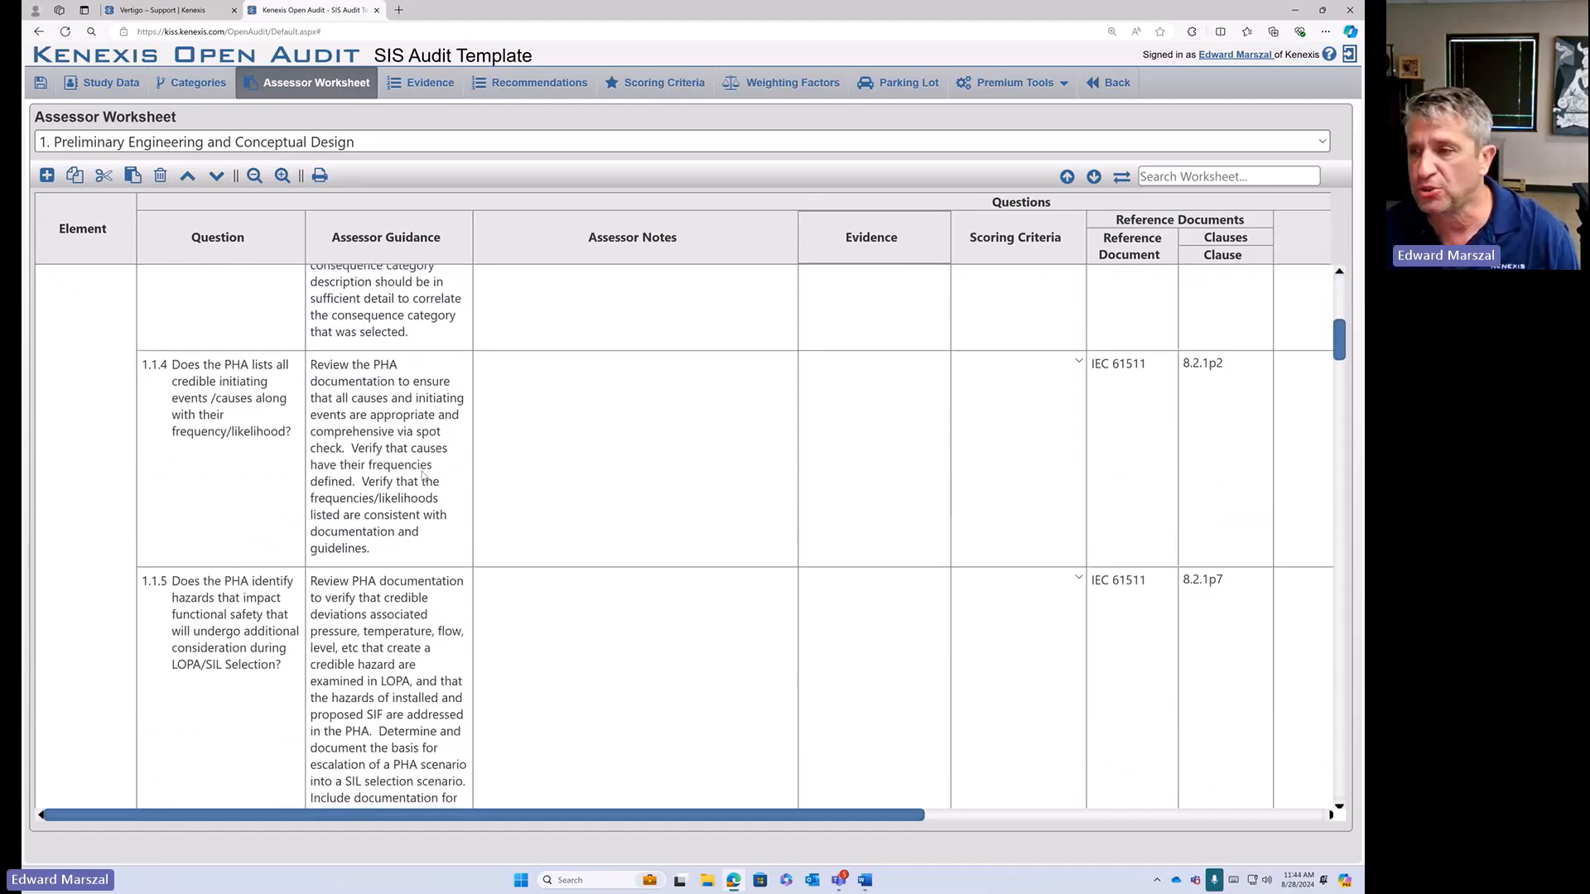
pyautogui.scroll(-8, 423, 476)
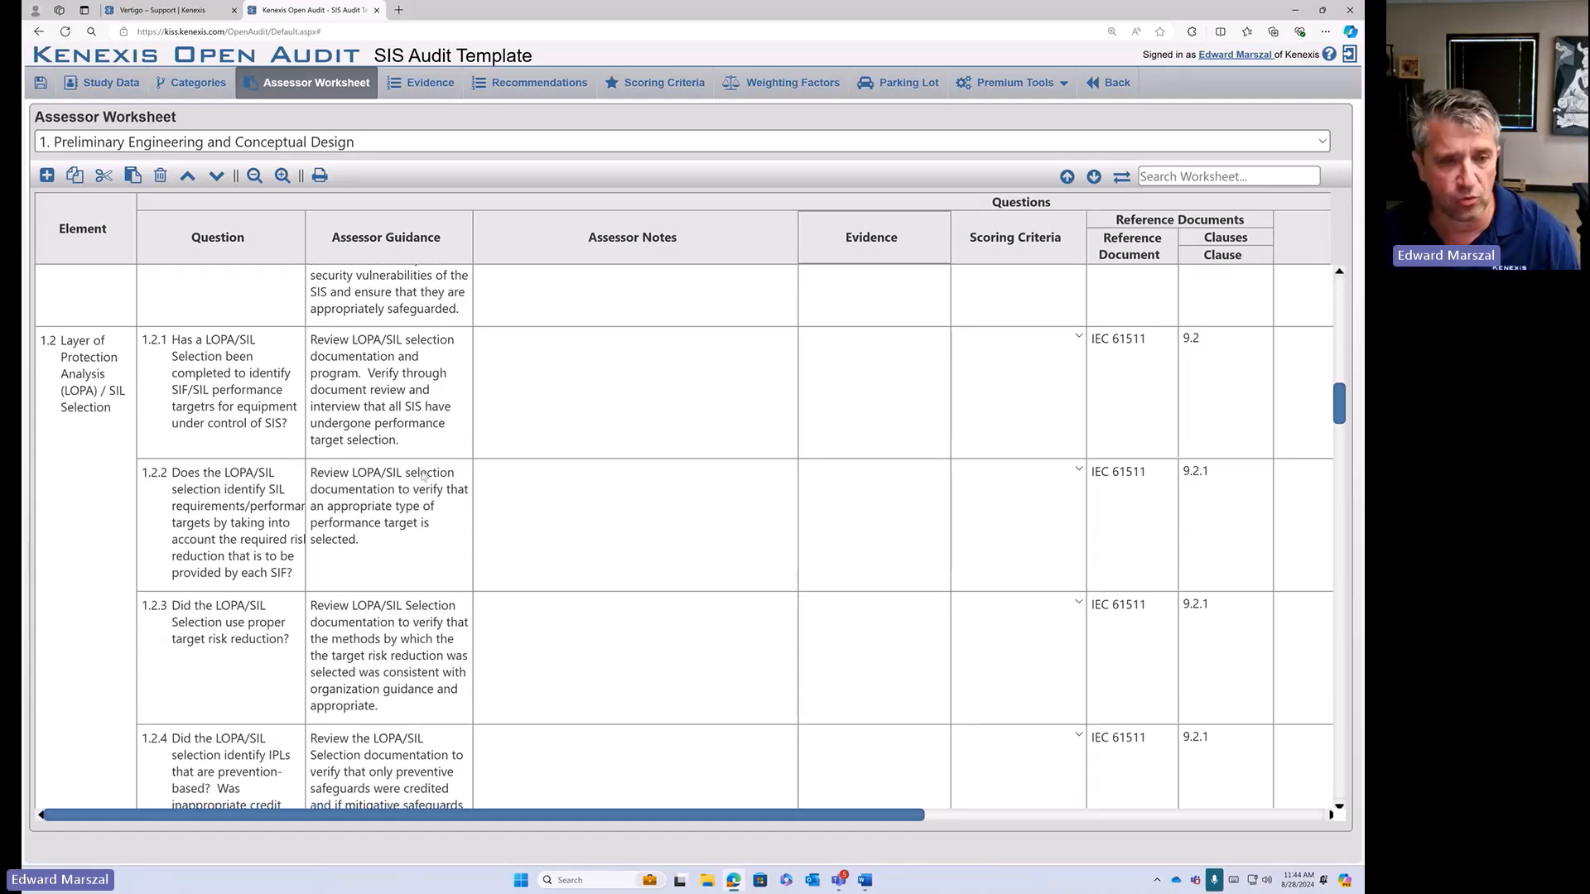
pyautogui.scroll(-6, 423, 476)
pyautogui.scroll(12, 423, 476)
pyautogui.scroll(8, 423, 477)
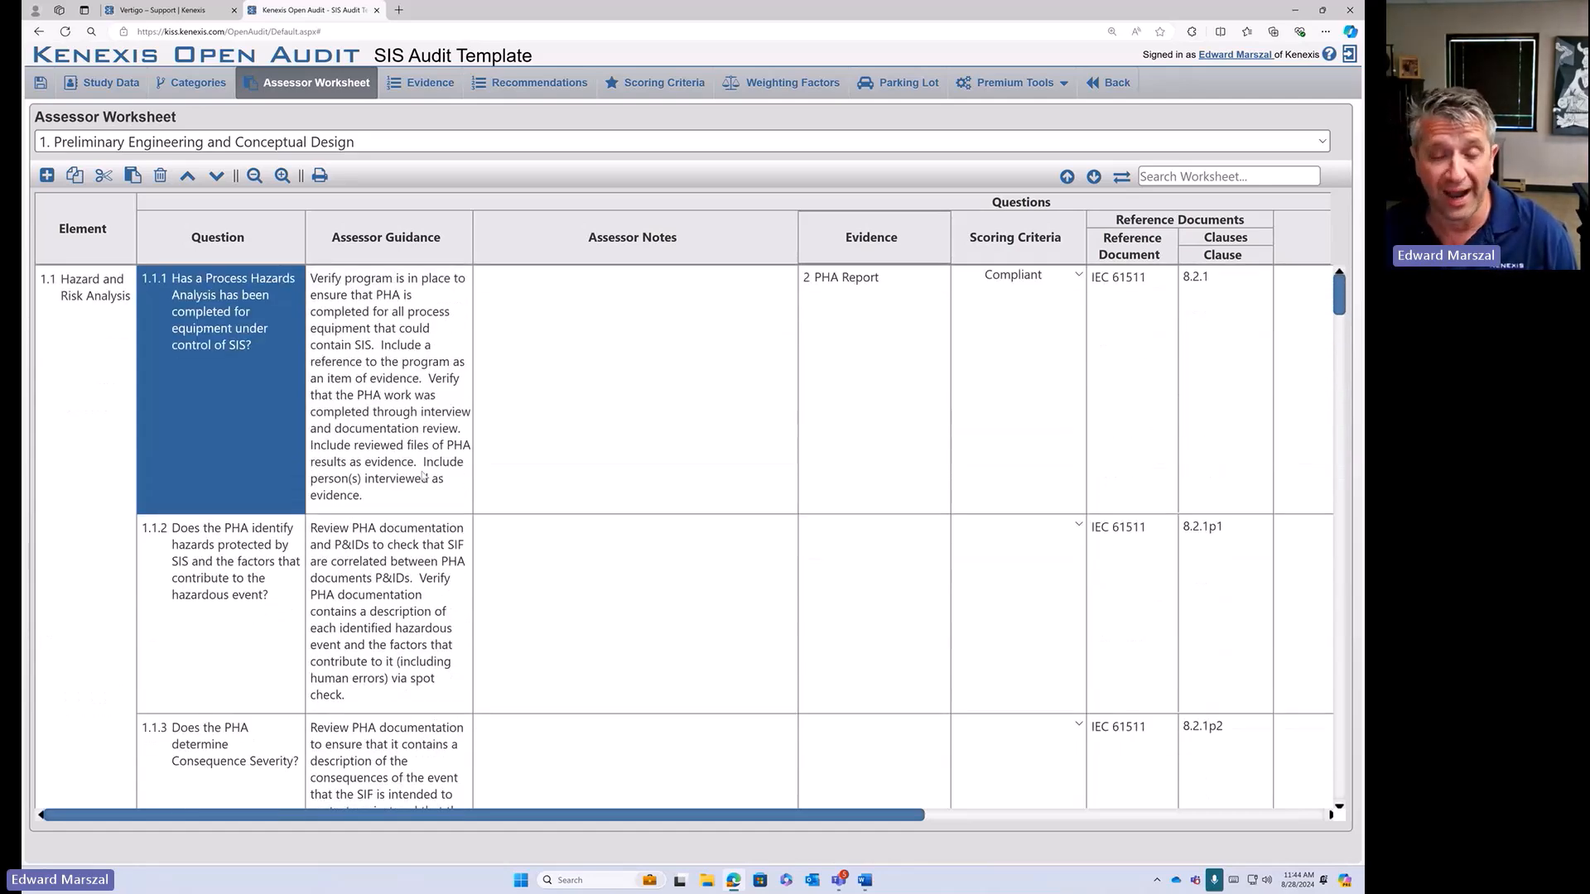